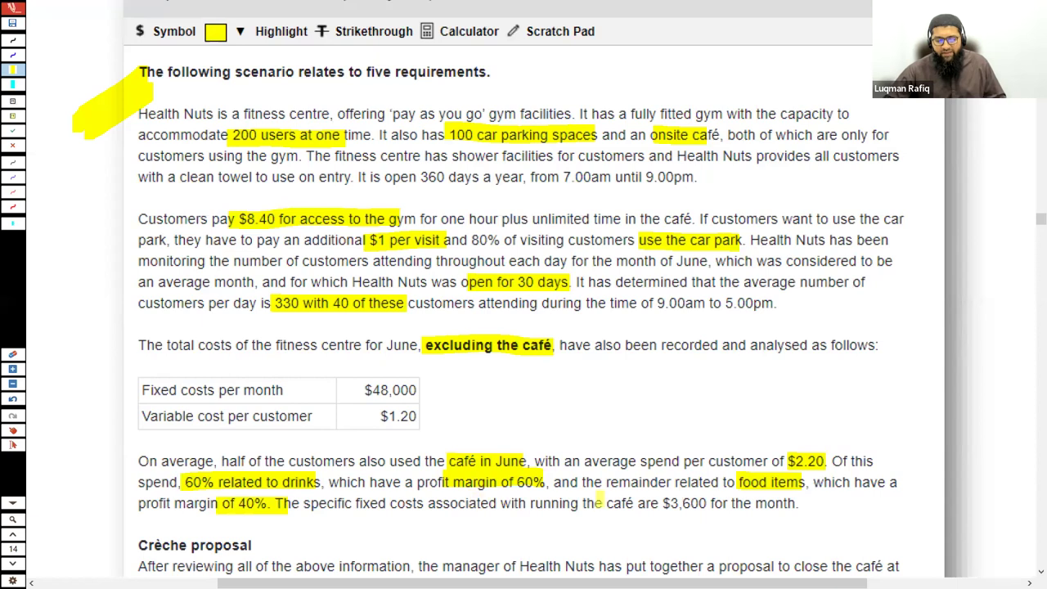
Highlight the phrase "café are $3,600 for the month." in the scenario text
{"action": "left_click_drag", "start_coordinate": [746, 502], "coordinate": [801, 502]}
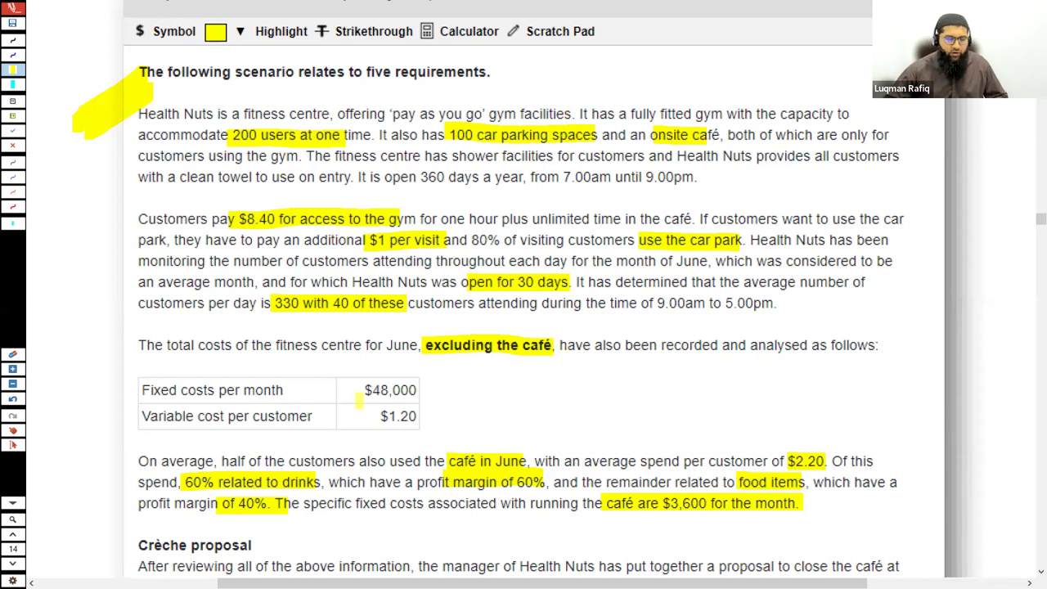
Review the Scenario 1 requirements on page 15 and return to the Health Nuts scenario text on page 14
{"action": "left_click", "coordinate": [12, 563]}
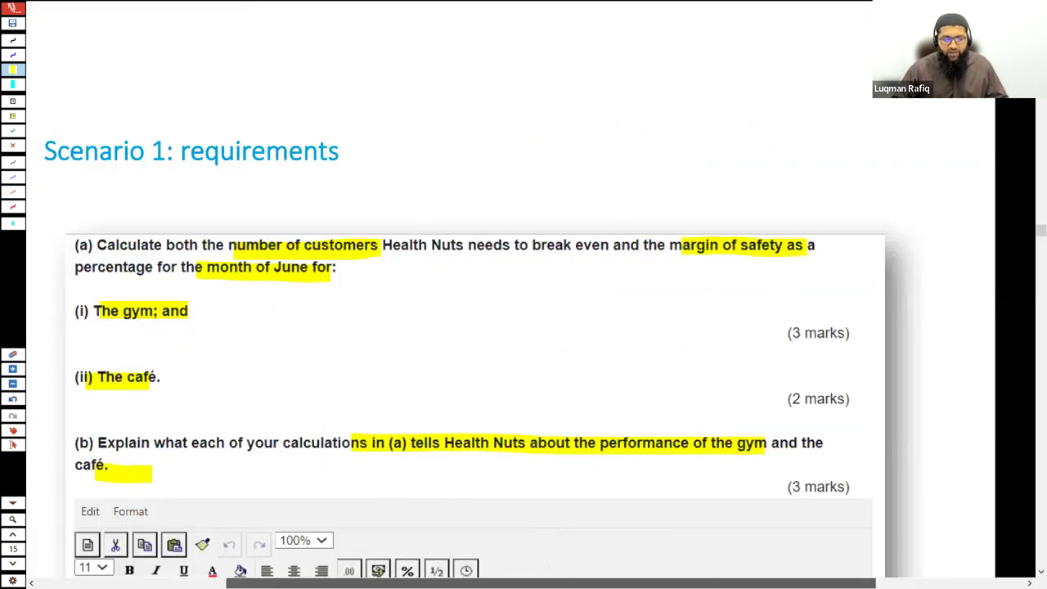
{"action": "left_click", "coordinate": [13, 429]}
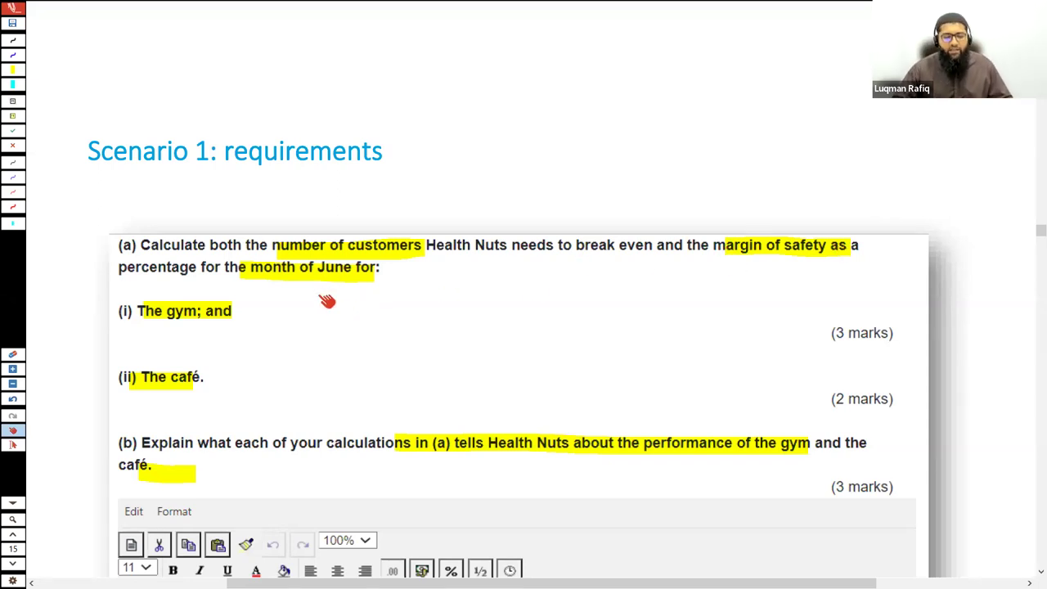
{"action": "scroll", "coordinate": [348, 311], "scroll_direction": "up", "scroll_amount": 5}
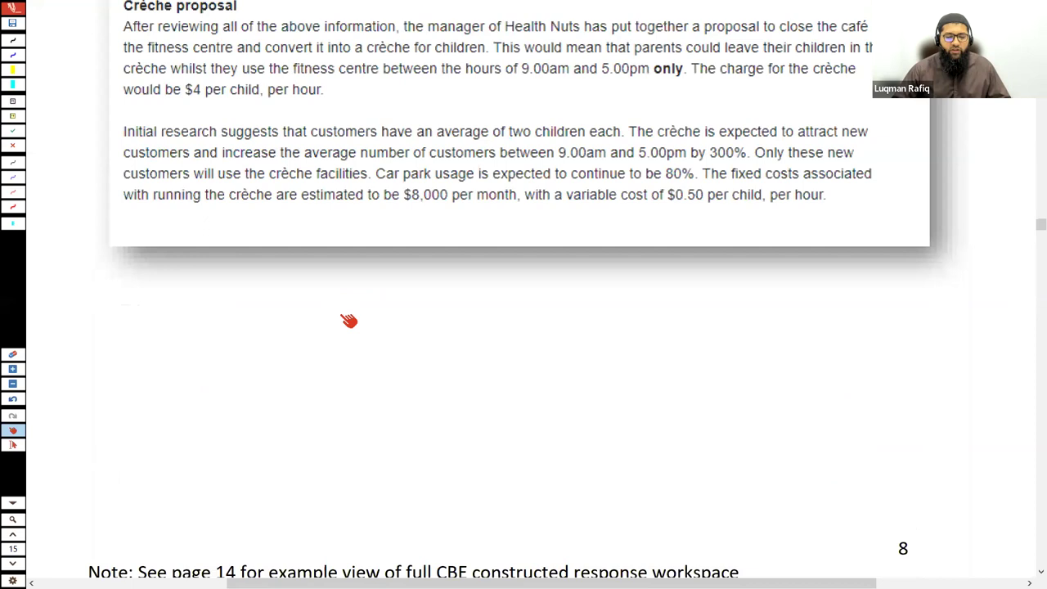
{"action": "scroll", "coordinate": [349, 328], "scroll_direction": "down", "scroll_amount": 1}
{"action": "scroll", "coordinate": [349, 327], "scroll_direction": "up", "scroll_amount": 1}
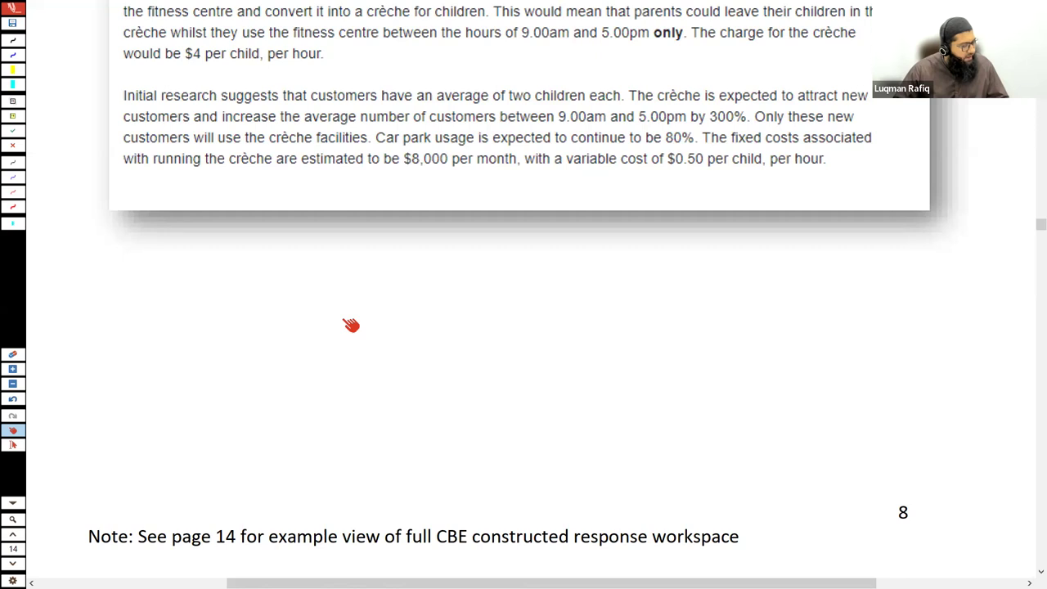
{"action": "scroll", "coordinate": [350, 325], "scroll_direction": "up", "scroll_amount": 3}
{"action": "scroll", "coordinate": [350, 325], "scroll_direction": "up", "scroll_amount": 9}
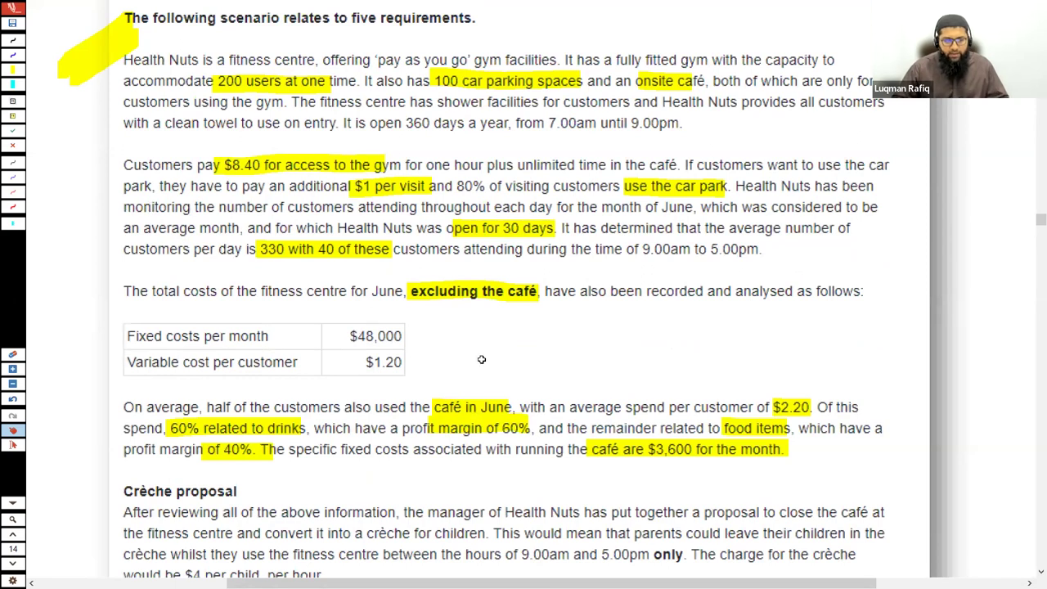
Switch to the blank Excel workbook and enter the bold title "Health Nuts Co." in A1
{"action": "key", "text": "alt+Tab"}
{"action": "type", "text": "Health N"}
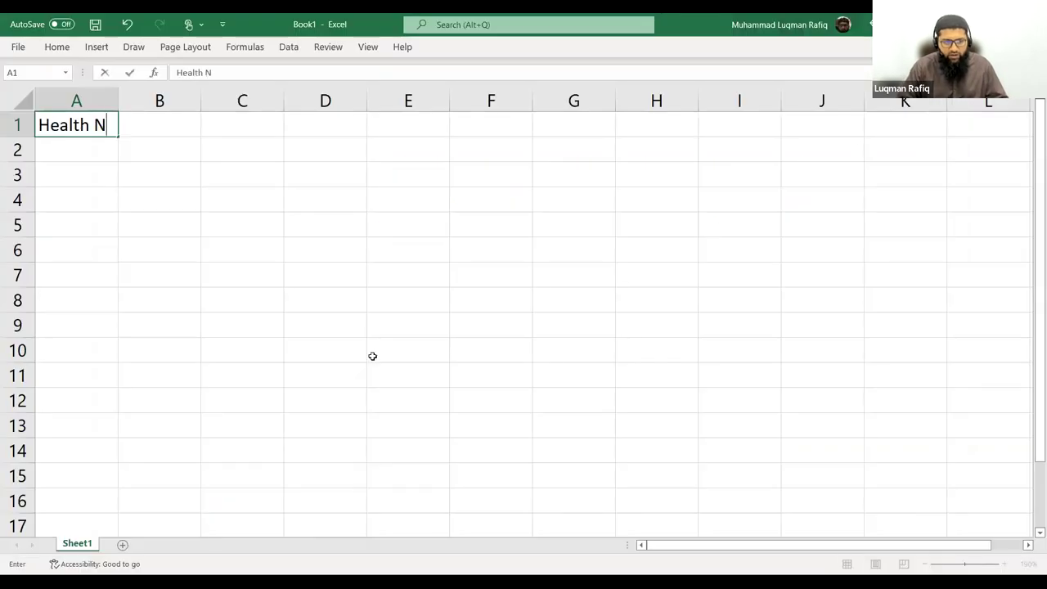
{"action": "type", "text": "uts Co."}
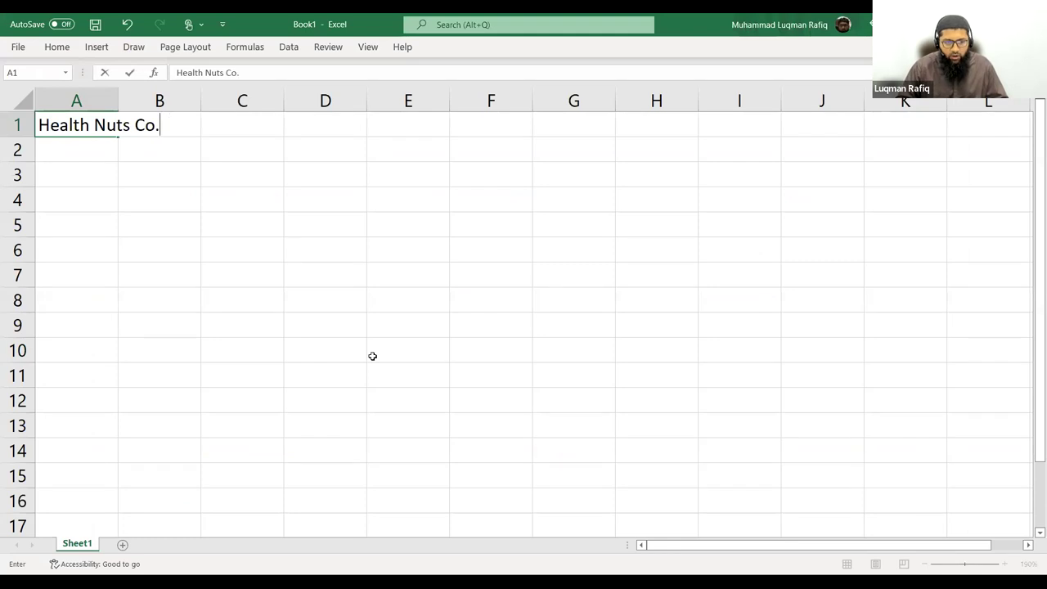
{"action": "key", "text": "Return"}
{"action": "key", "text": "Up"}
{"action": "key", "text": "ctrl+b"}
Enter the heading "Determining Revenues" in A3
{"action": "key", "text": "Down"}
{"action": "key", "text": "Down"}
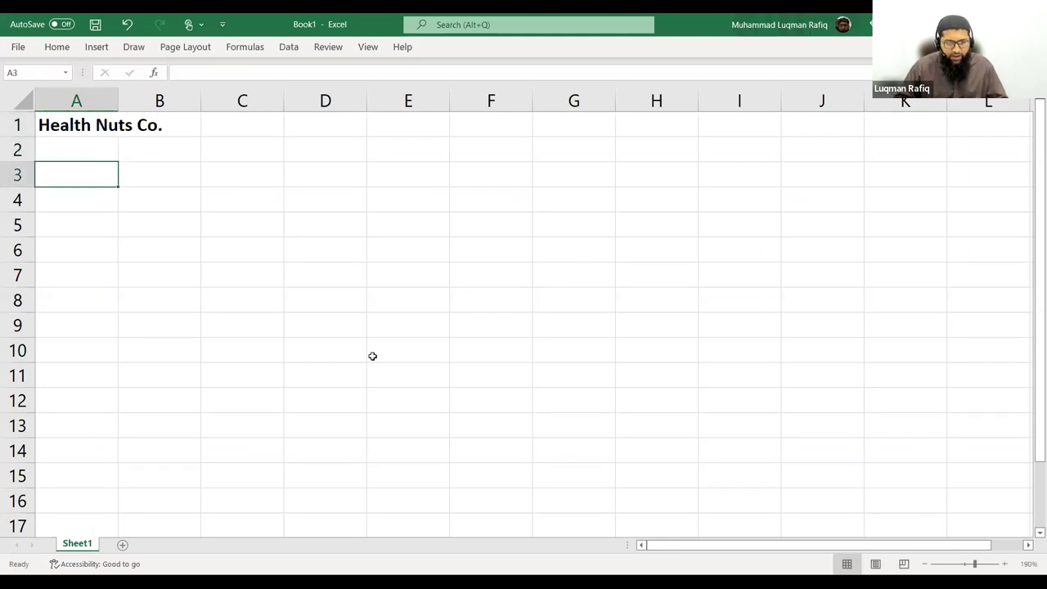
{"action": "type", "text": "Gym"}
{"action": "key", "text": "Escape"}
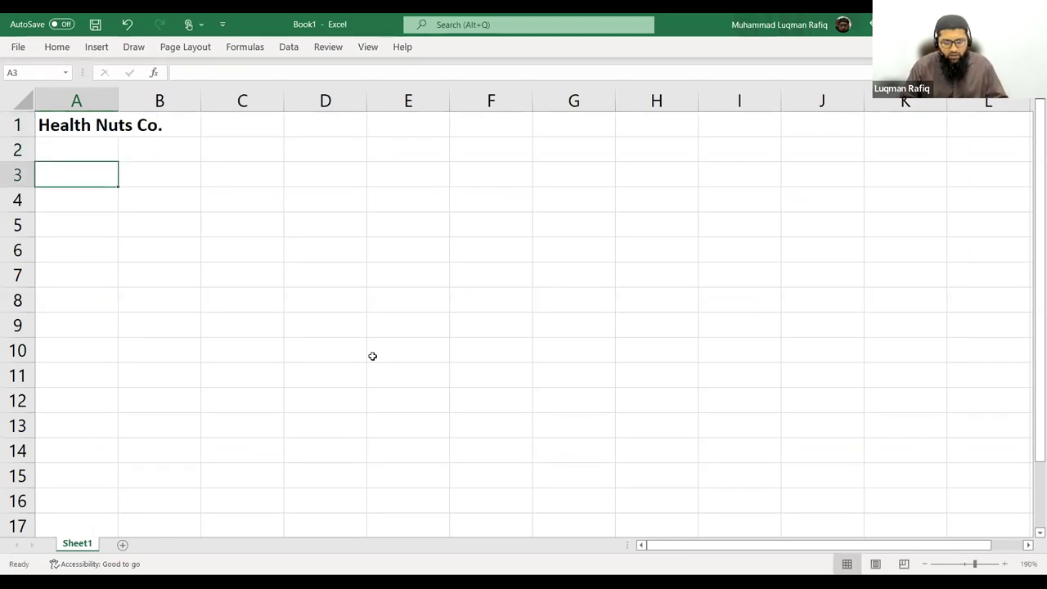
{"action": "type", "text": "Determiin"}
{"action": "key", "text": "BackSpace"}
{"action": "key", "text": "BackSpace"}
{"action": "type", "text": "ning Revenues"}
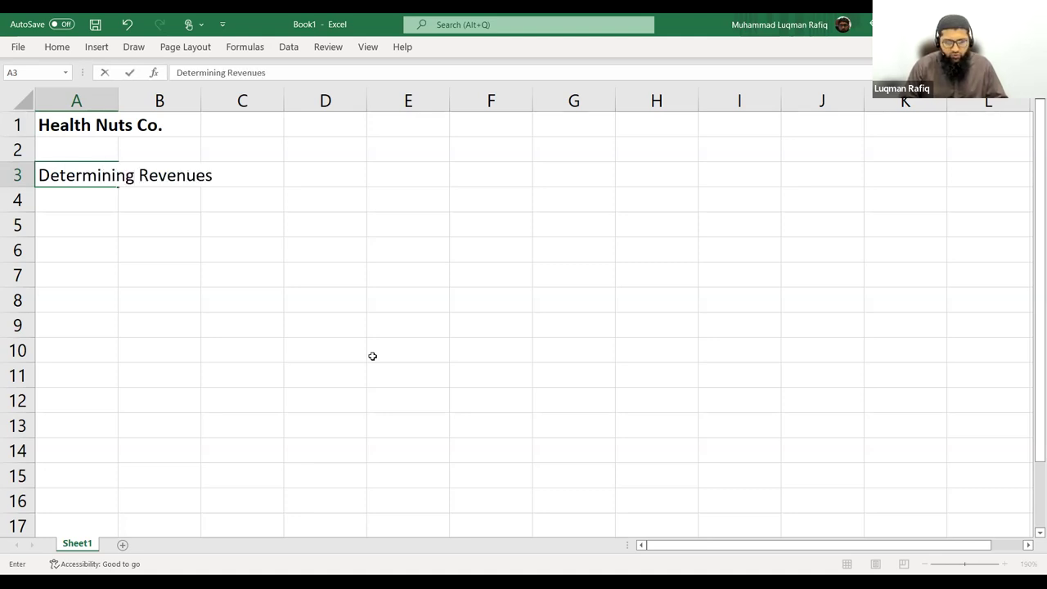
{"action": "key", "text": "Tab"}
Enter the section label "Gym" in A5
{"action": "key", "text": "Right"}
{"action": "key", "text": "Right"}
{"action": "key", "text": "Down"}
{"action": "key", "text": "Left"}
{"action": "type", "text": "GY"}
{"action": "key", "text": "Escape"}
{"action": "key", "text": "Left"}
{"action": "key", "text": "Left"}
{"action": "key", "text": "Down"}
{"action": "key", "text": "Right"}
{"action": "key", "text": "Left"}
{"action": "type", "text": "Gym,"}
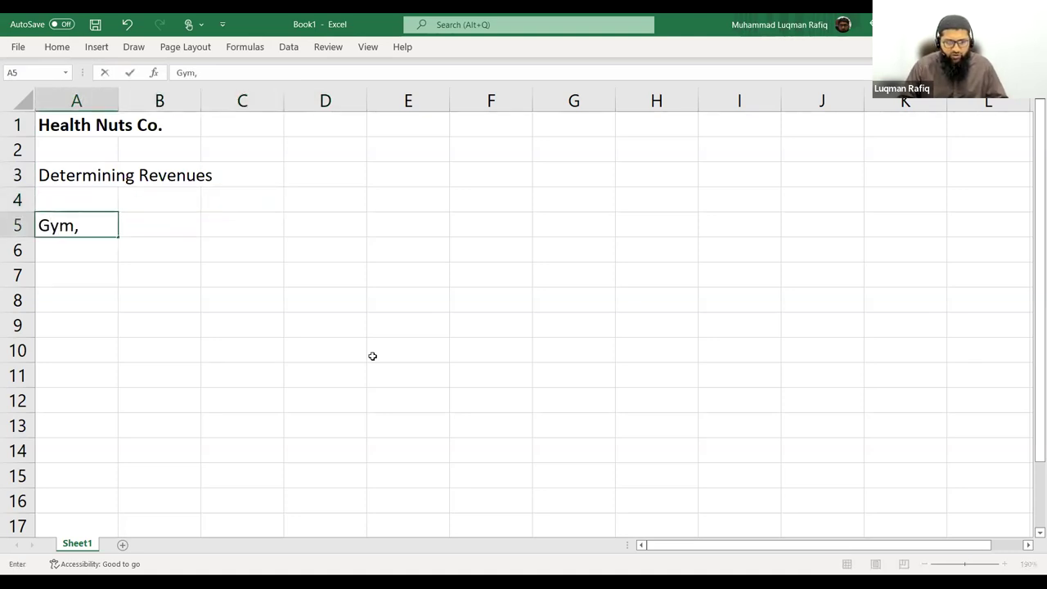
{"action": "key", "text": "BackSpace"}
{"action": "key", "text": "Return"}
Enter the section label "Café" in A12 and make it bold
{"action": "key", "text": "Down"}
{"action": "key", "text": "Down"}
{"action": "key", "text": "Down"}
{"action": "key", "text": "Down"}
{"action": "key", "text": "Down"}
{"action": "key", "text": "Down"}
{"action": "type", "text": "Cafe"}
{"action": "key", "text": "Return"}
{"action": "key", "text": "Up"}
{"action": "key", "text": "ctrl+b"}
Make the "Gym" label in A5 bold and select A6 beneath it
{"action": "key", "text": "Up"}
{"action": "key", "text": "Up"}
{"action": "key", "text": "Up"}
{"action": "key", "text": "Up"}
{"action": "key", "text": "Up"}
{"action": "key", "text": "Up"}
{"action": "key", "text": "Up"}
{"action": "key", "text": "ctrl+b"}
{"action": "key", "text": "Up"}
{"action": "key", "text": "Down"}
{"action": "key", "text": "Down"}
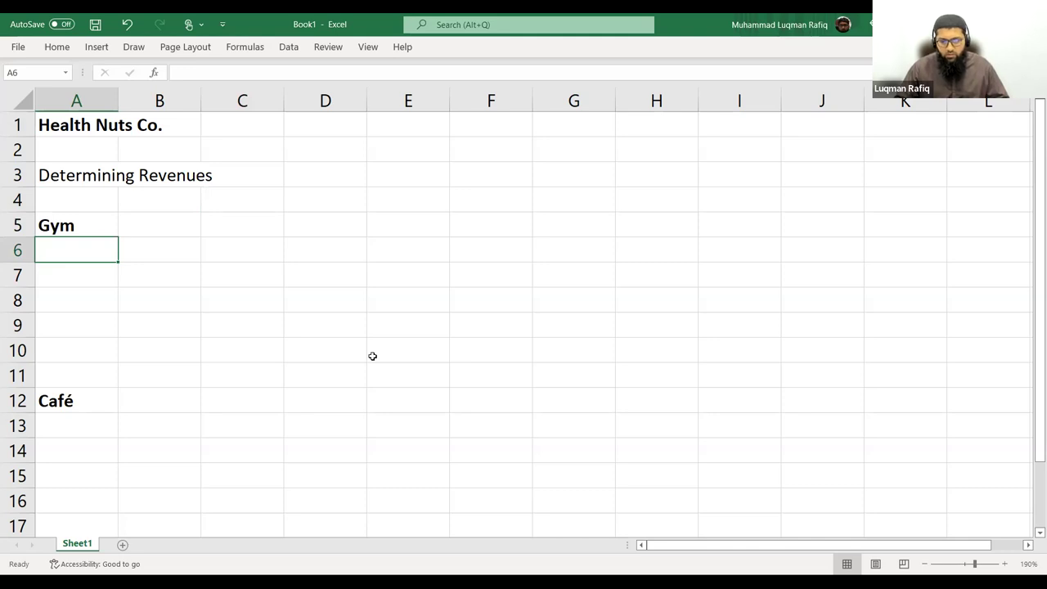
Consult the scenario text for the gym charge and enter the label "Payment by each customer for Gym" in A6 of the Excel workbook
{"action": "key", "text": "alt+Tab"}
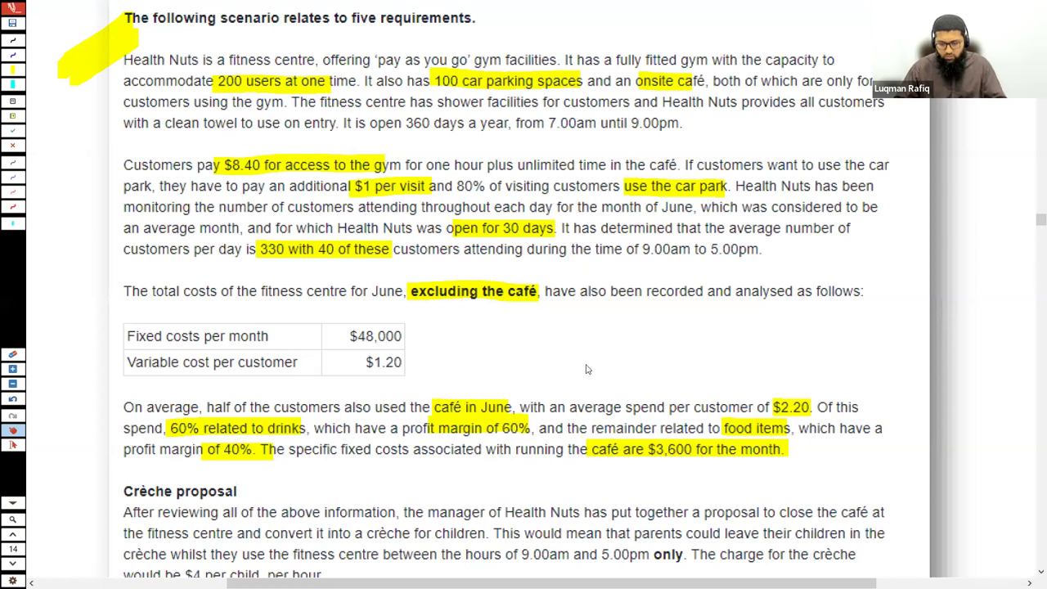
{"action": "key", "text": "alt+Tab"}
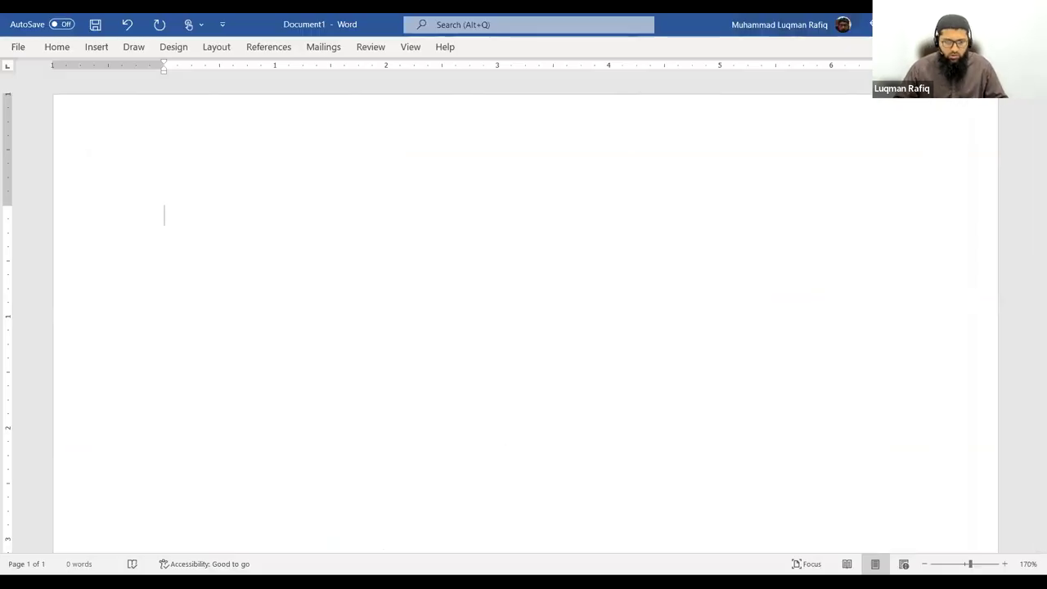
{"action": "key", "text": "alt+Tab"}
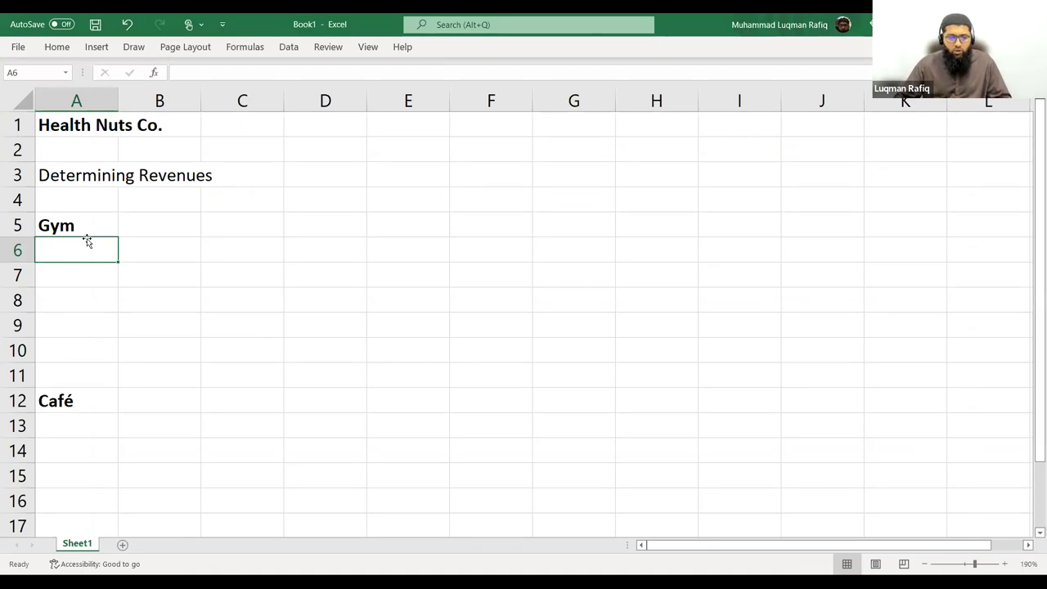
{"action": "key", "text": "alt+Tab"}
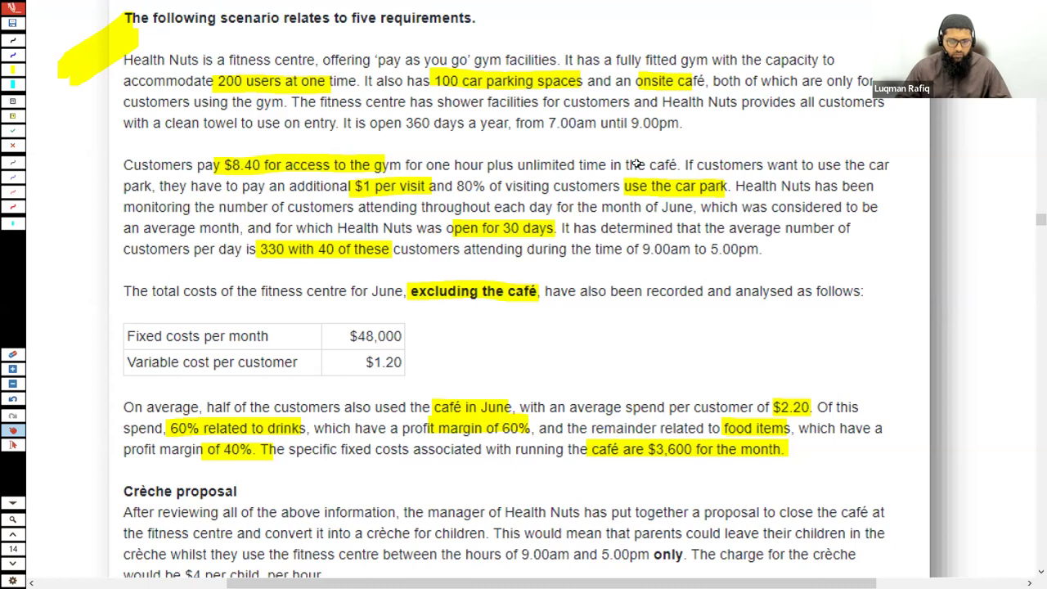
{"action": "key", "text": "alt+Tab"}
{"action": "type", "text": "Pay"}
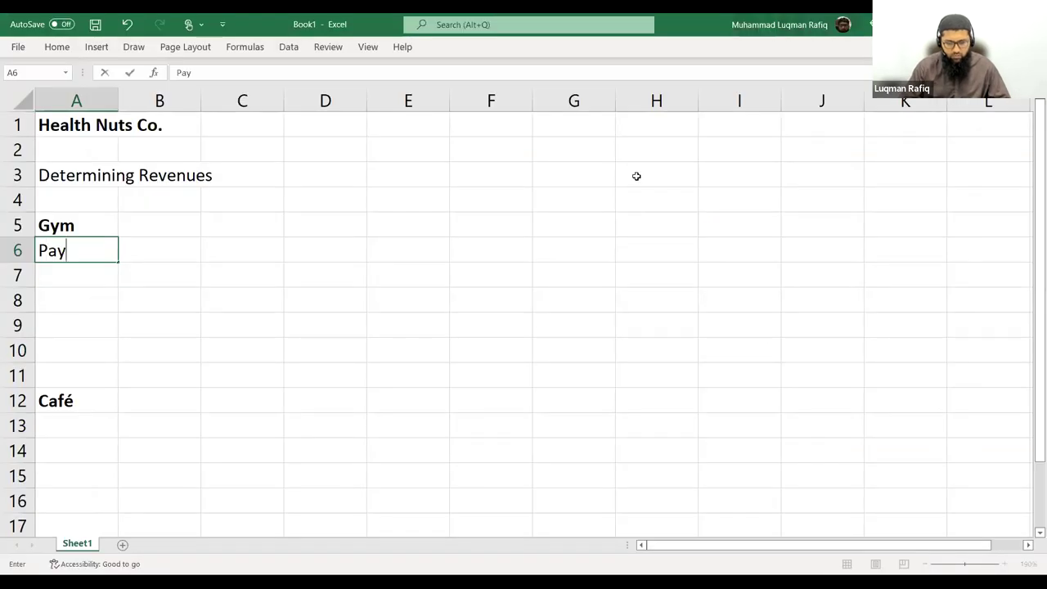
{"action": "type", "text": "ment by each customer for Gy"}
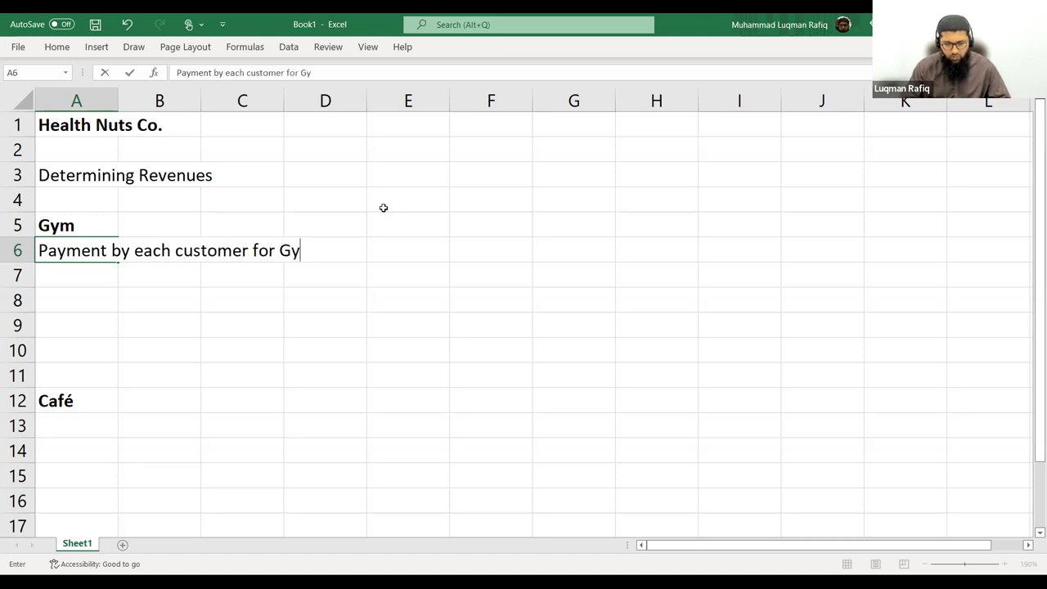
{"action": "type", "text": "m"}
Enter the gym payment of 8.4 in E6
{"action": "key", "text": "Right"}
{"action": "key", "text": "Right"}
{"action": "key", "text": "Right"}
{"action": "key", "text": "Right"}
{"action": "type", "text": "8.4"}
{"action": "key", "text": "Return"}
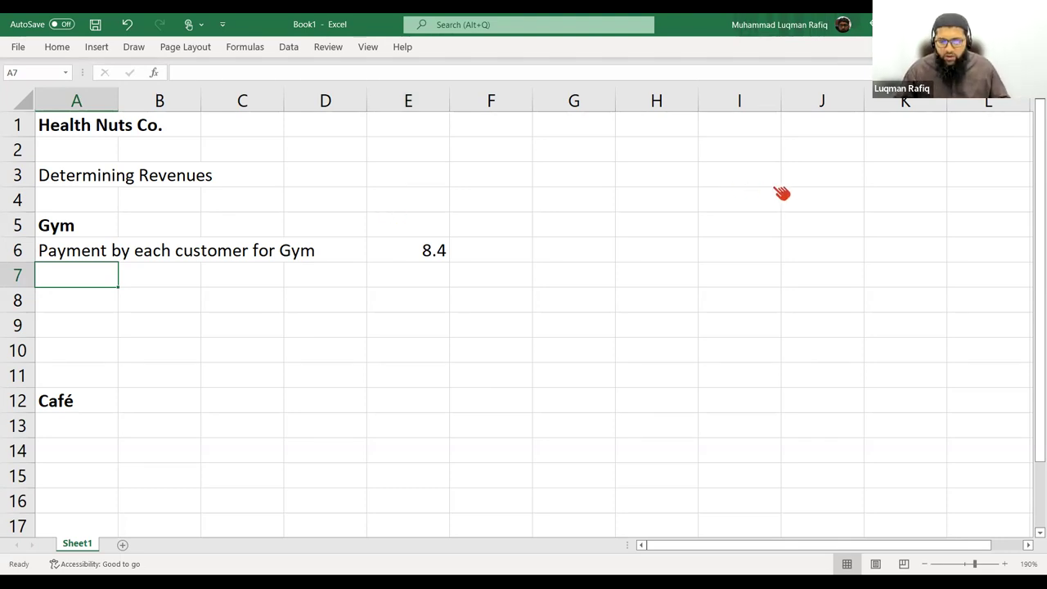
Check the car park details in the scenario text and enter the label "Car park Payment" in A7 of the Excel workbook
{"action": "key", "text": "alt+Tab"}
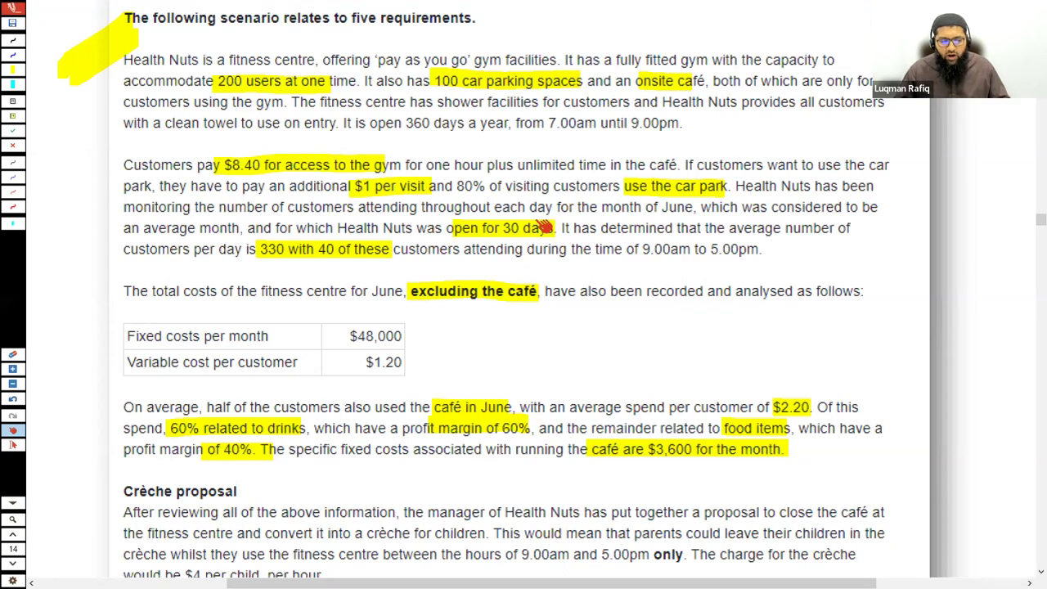
{"action": "key", "text": "alt+Tab"}
{"action": "type", "text": "Car"}
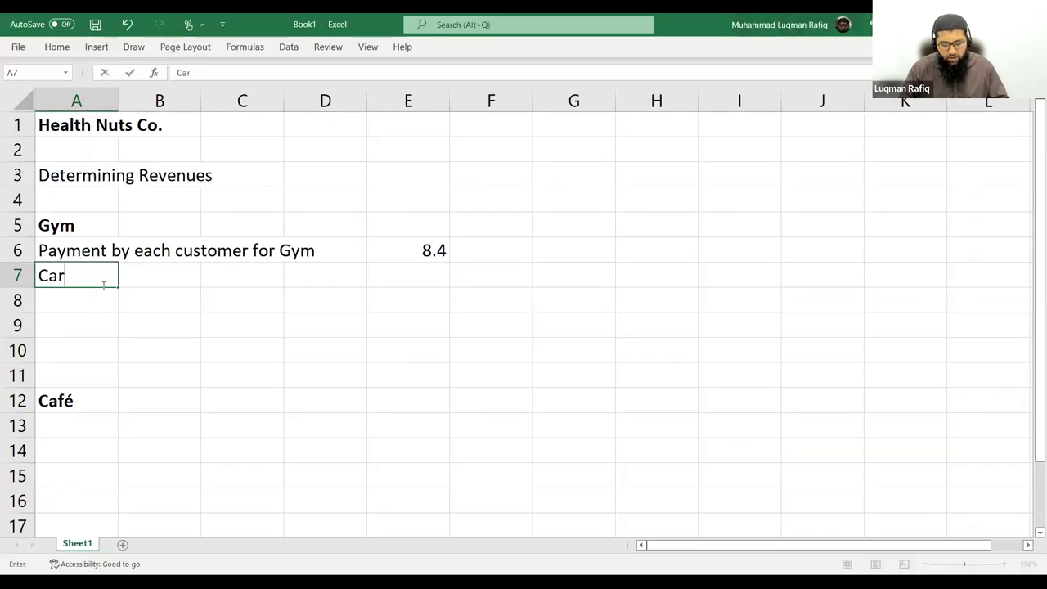
{"action": "type", "text": " park Paym ent"}
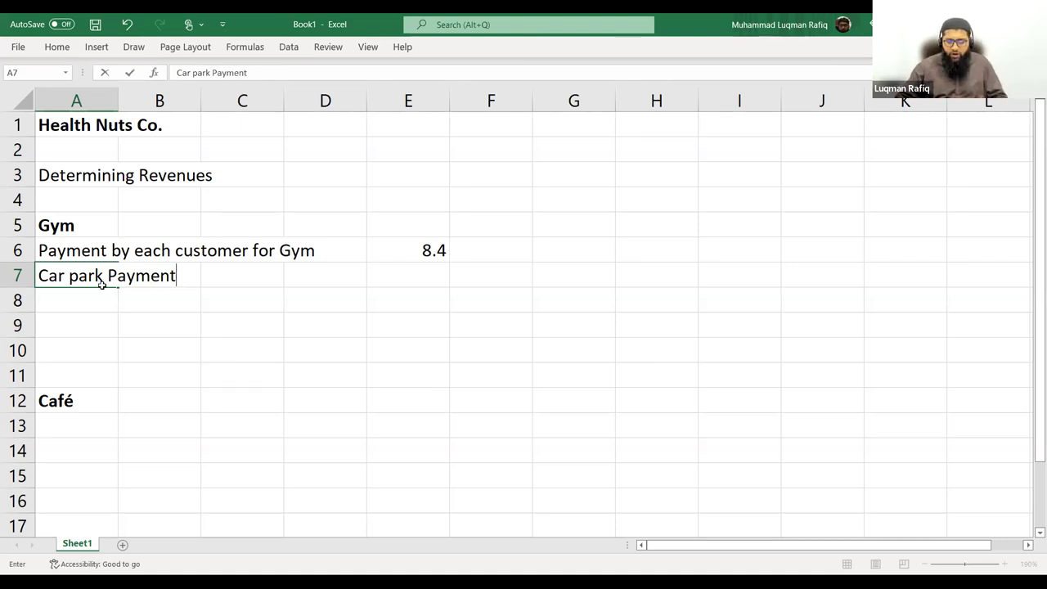
Enter the average car park payment per customer in E7 as =.8
{"action": "key", "text": "Right"}
{"action": "key", "text": "Right"}
{"action": "key", "text": "Right"}
{"action": "key", "text": "Right"}
{"action": "type", "text": "=.8"}
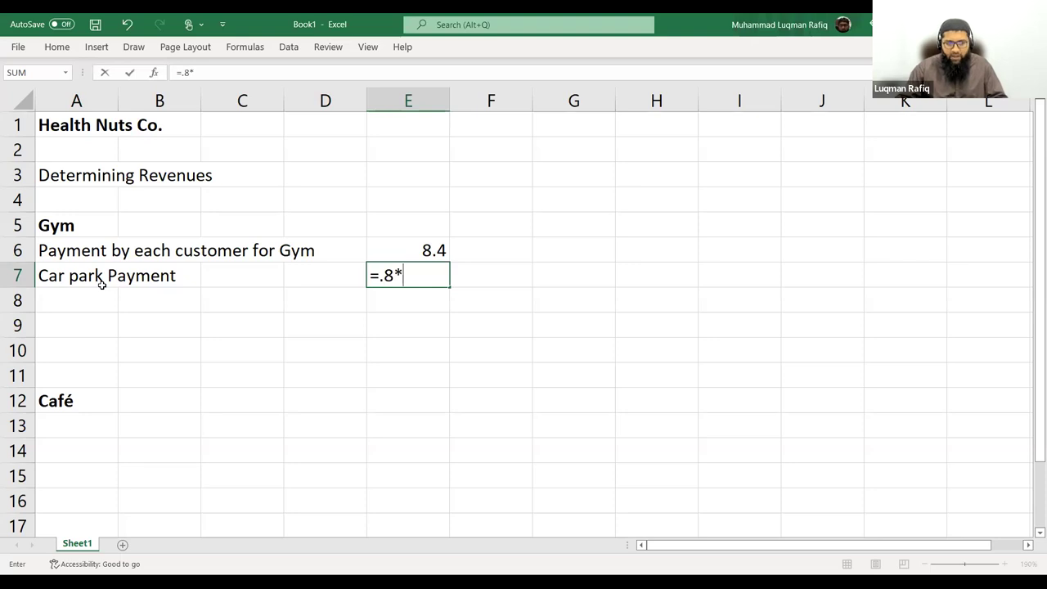
{"action": "key", "text": "BackSpace"}
{"action": "key", "text": "Return"}
{"action": "key", "text": "Right"}
{"action": "key", "text": "Left"}
{"action": "left_click", "coordinate": [112, 294]}
{"action": "key", "text": "alt+Tab"}
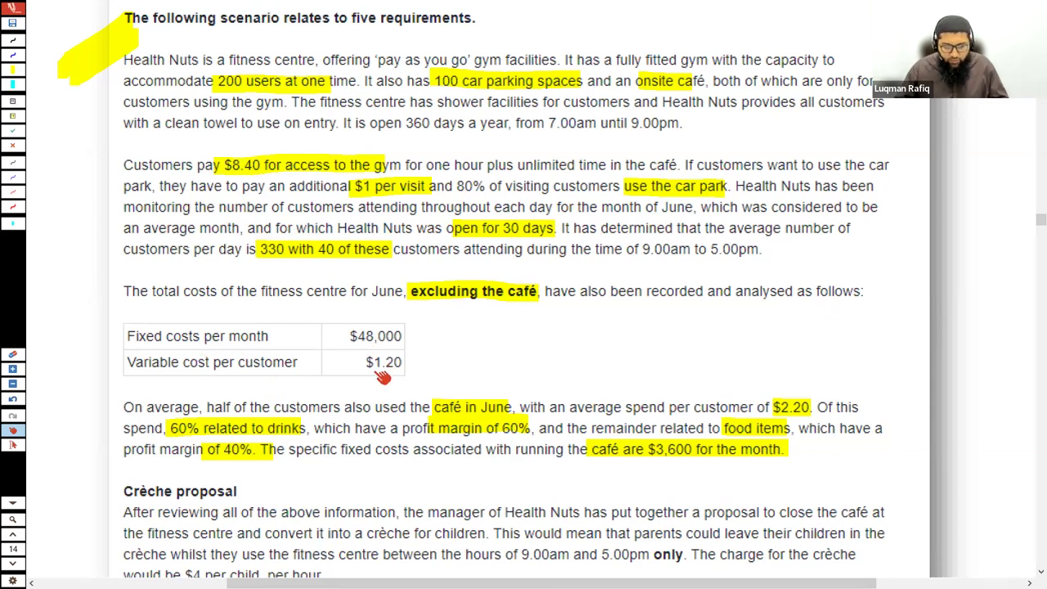
{"action": "key", "text": "alt+Tab"}
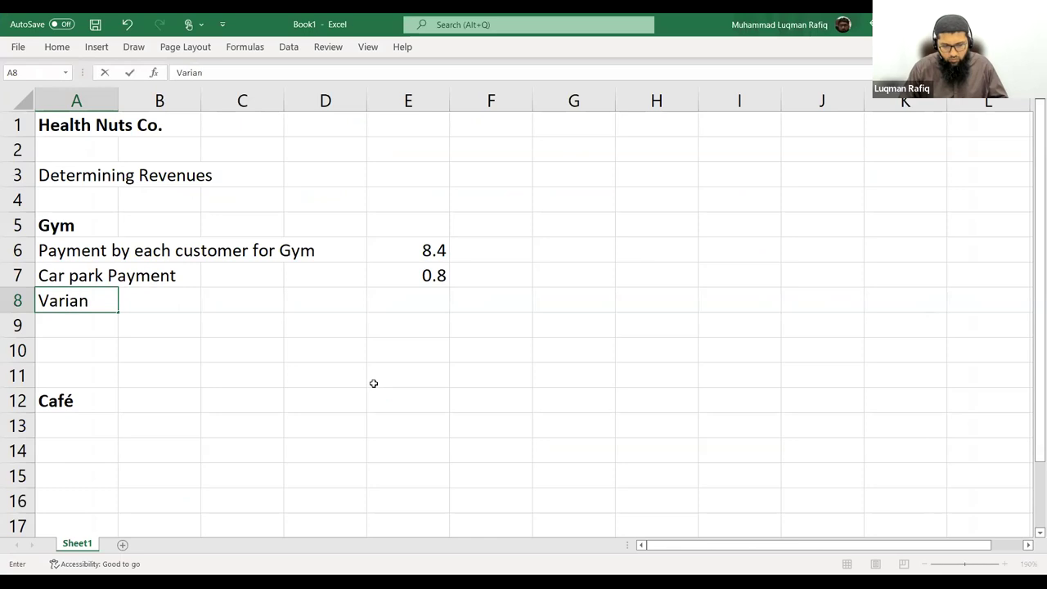
{"action": "key", "text": "Escape"}
Change the heading in A3 to "Determining Details for each segment"
{"action": "key", "text": "Up"}
{"action": "key", "text": "Up"}
{"action": "key", "text": "Up"}
{"action": "key", "text": "Up"}
{"action": "key", "text": "Up"}
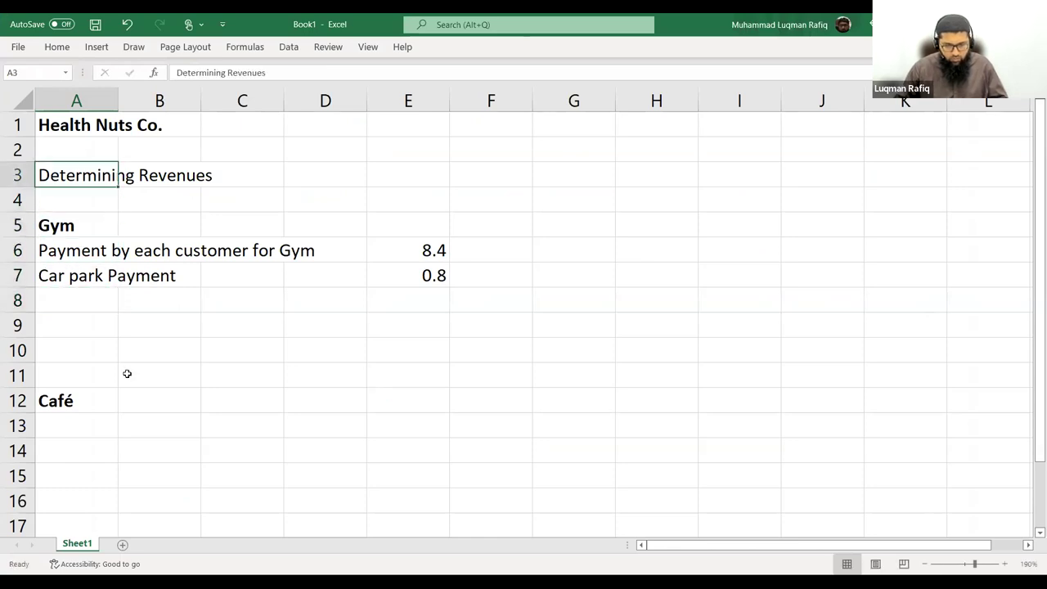
{"action": "key", "text": "F2"}
{"action": "key", "text": "BackSpace"}
{"action": "key", "text": "BackSpace"}
{"action": "key", "text": "BackSpace"}
{"action": "key", "text": "BackSpace"}
{"action": "key", "text": "BackSpace"}
{"action": "key", "text": "BackSpace"}
{"action": "key", "text": "BackSpace"}
{"action": "key", "text": "BackSpace"}
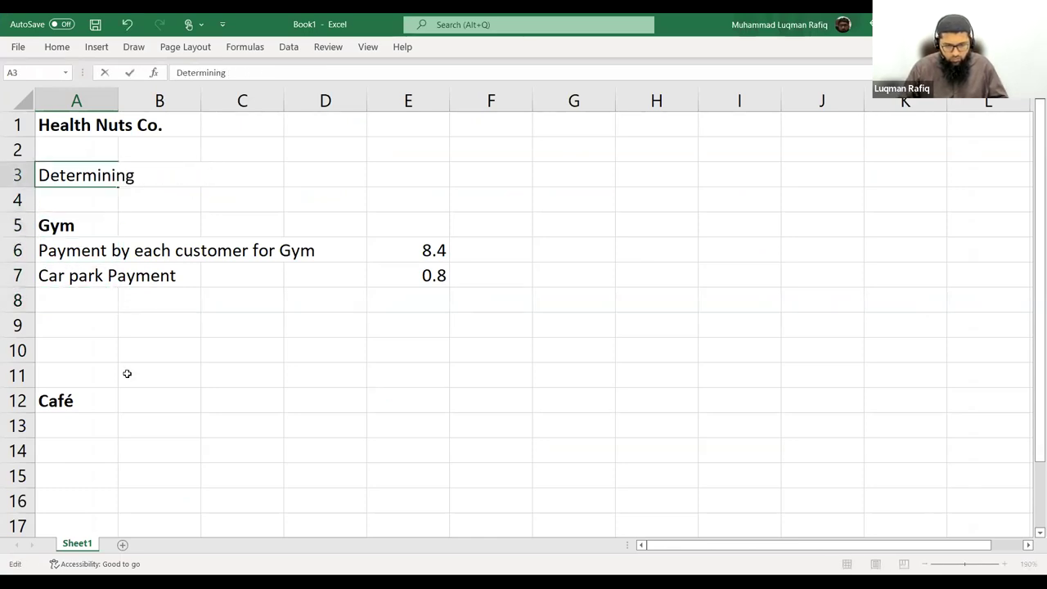
{"action": "type", "text": "Details for each segme"}
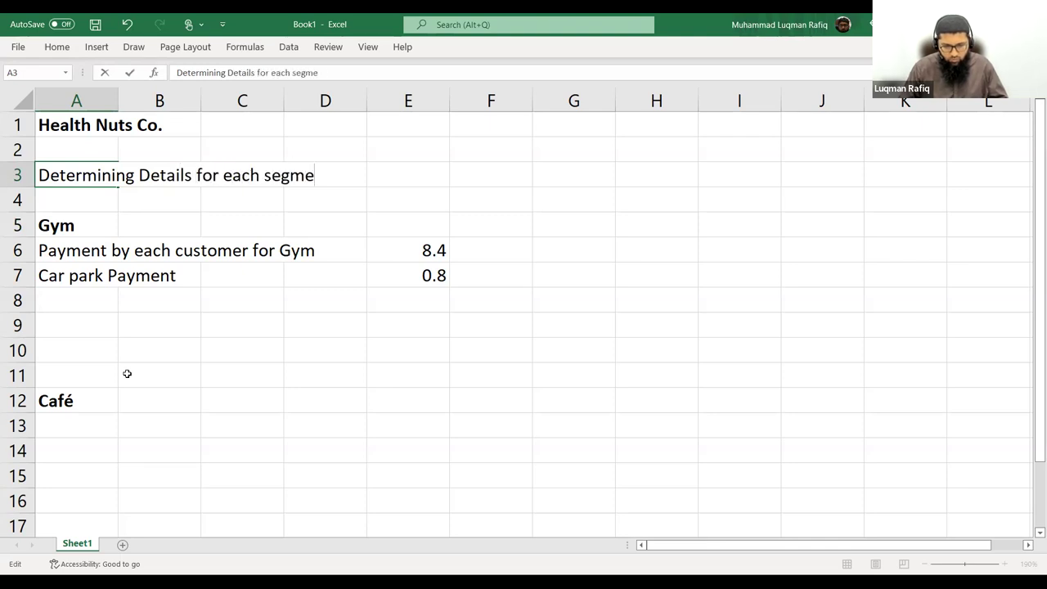
{"action": "type", "text": "nt"}
{"action": "key", "text": "Return"}
Enter the label "Less: Variable Costs" in A8
{"action": "key", "text": "Down"}
{"action": "key", "text": "Down"}
{"action": "key", "text": "Down"}
{"action": "key", "text": "Down"}
{"action": "type", "text": "Less: Variable Costs"}
Enter the variable cost per customer in E8 as the negative value -1.2
{"action": "key", "text": "Right"}
{"action": "key", "text": "Right"}
{"action": "key", "text": "Right"}
{"action": "key", "text": "Right"}
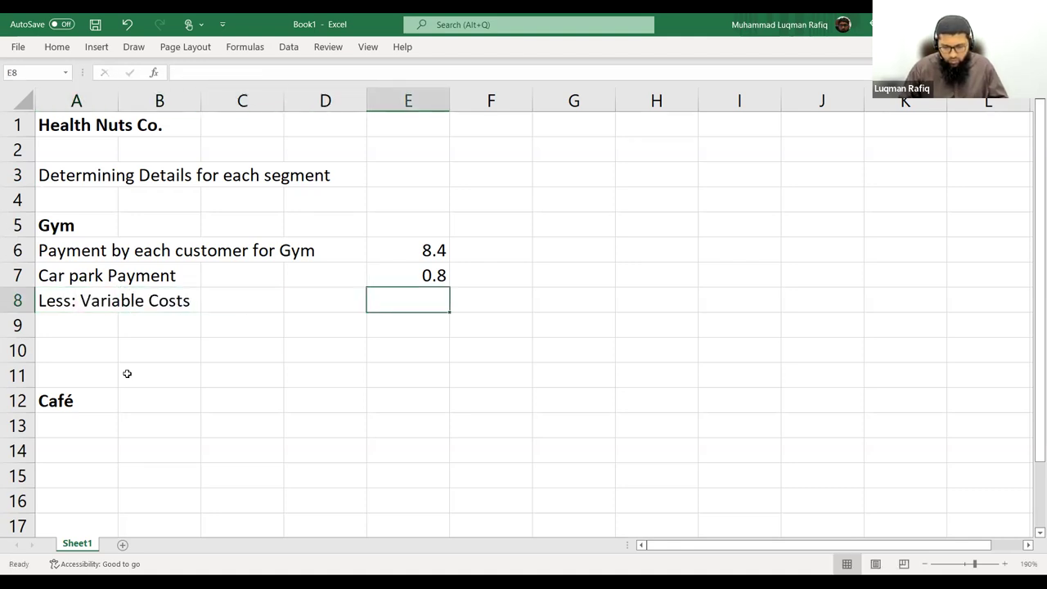
{"action": "type", "text": "-1"}
{"action": "key", "text": "BackSpace"}
{"action": "key", "text": "BackSpace"}
{"action": "type", "text": ".4"}
{"action": "key", "text": "BackSpace"}
{"action": "type", "text": "2"}
{"action": "key", "text": "Return"}
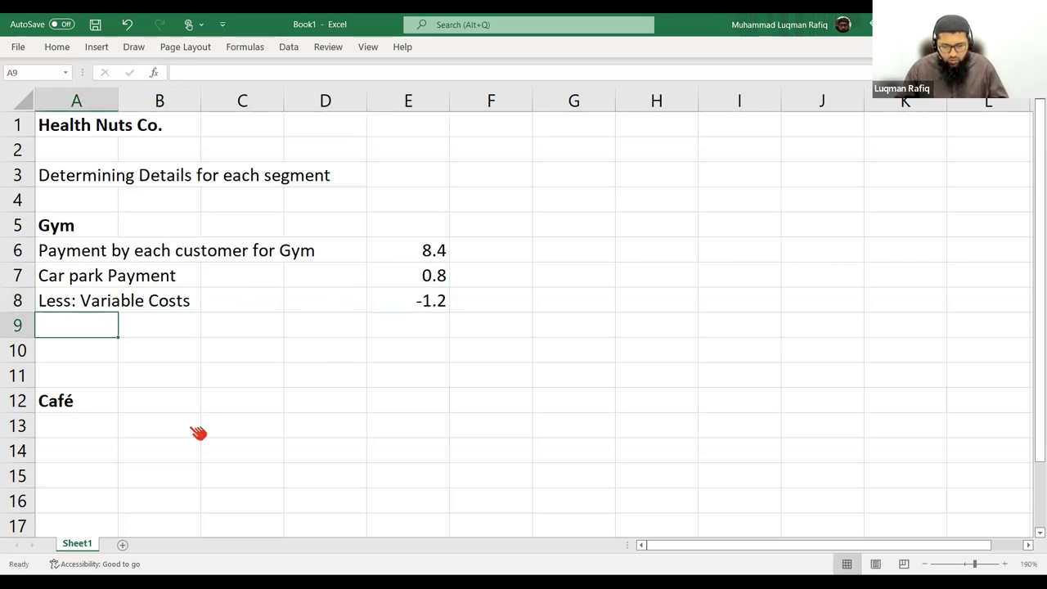
Check the cost table in the scenario text and enter the label "Contribution per Unit" in A9 of the Excel workbook
{"action": "key", "text": "alt+Tab"}
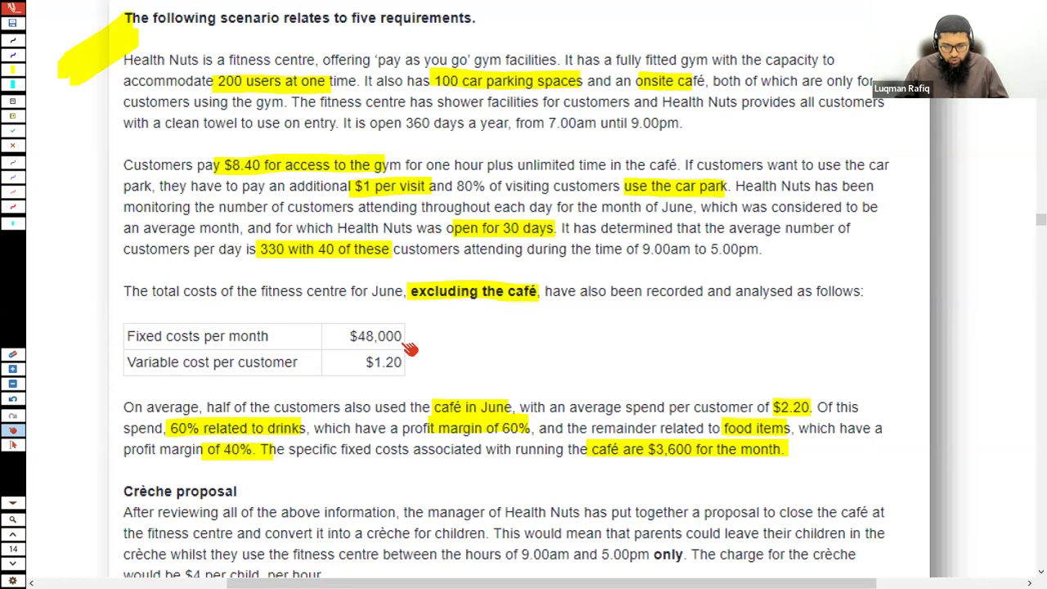
{"action": "key", "text": "alt+Tab"}
{"action": "type", "text": "Contru"}
{"action": "key", "text": "BackSpace"}
{"action": "type", "text": "ibution per U"}
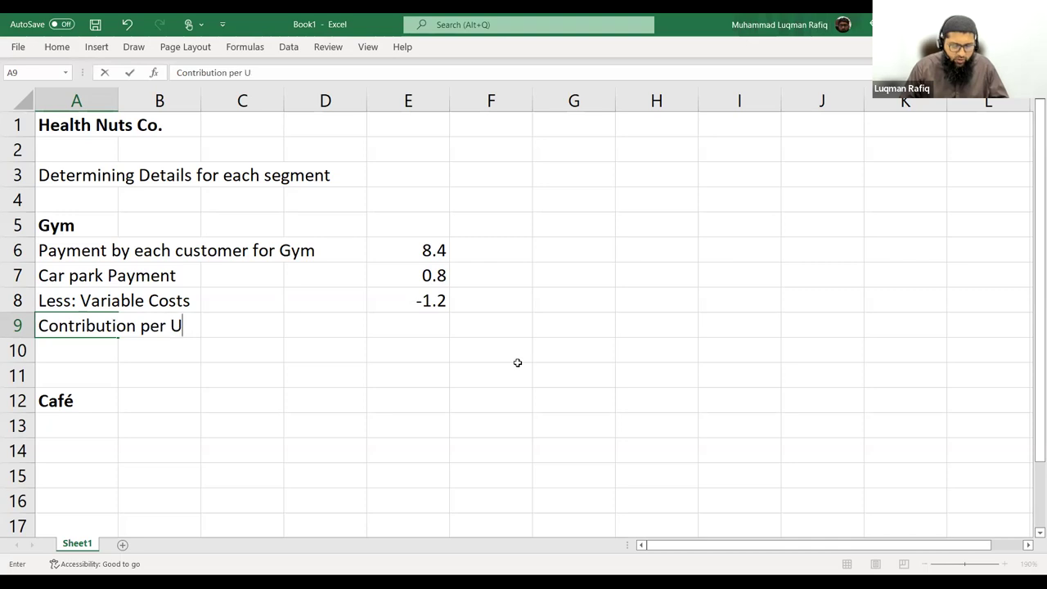
{"action": "type", "text": "nit"}
Calculate the gym's contribution per unit in E9 with the formula =sum(e6:e8)
{"action": "key", "text": "Right"}
{"action": "key", "text": "Right"}
{"action": "key", "text": "Right"}
{"action": "key", "text": "Right"}
{"action": "type", "text": "=s"}
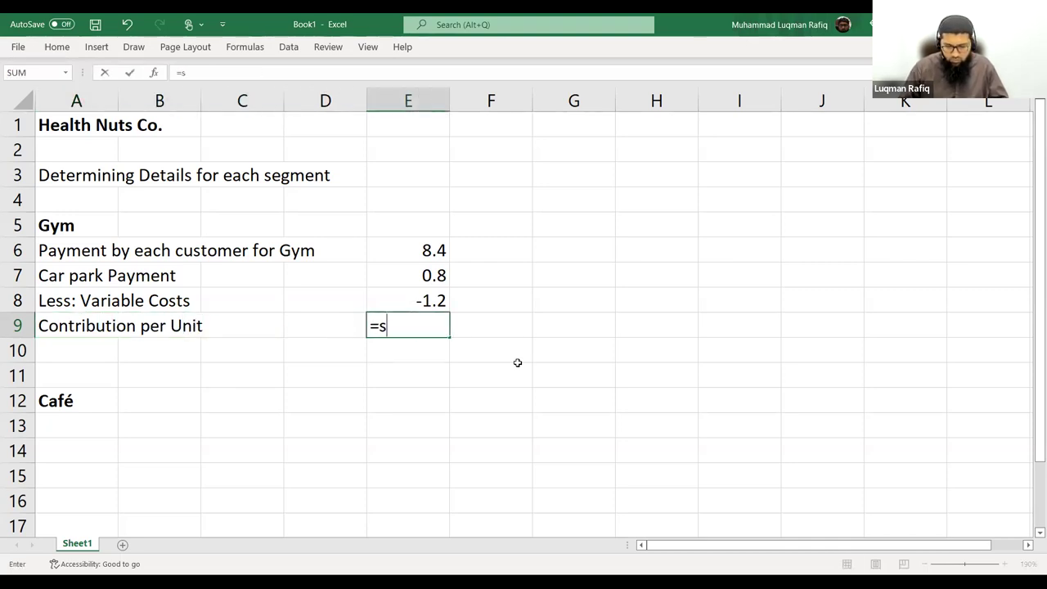
{"action": "type", "text": "um(e6:e8)"}
{"action": "key", "text": "Return"}
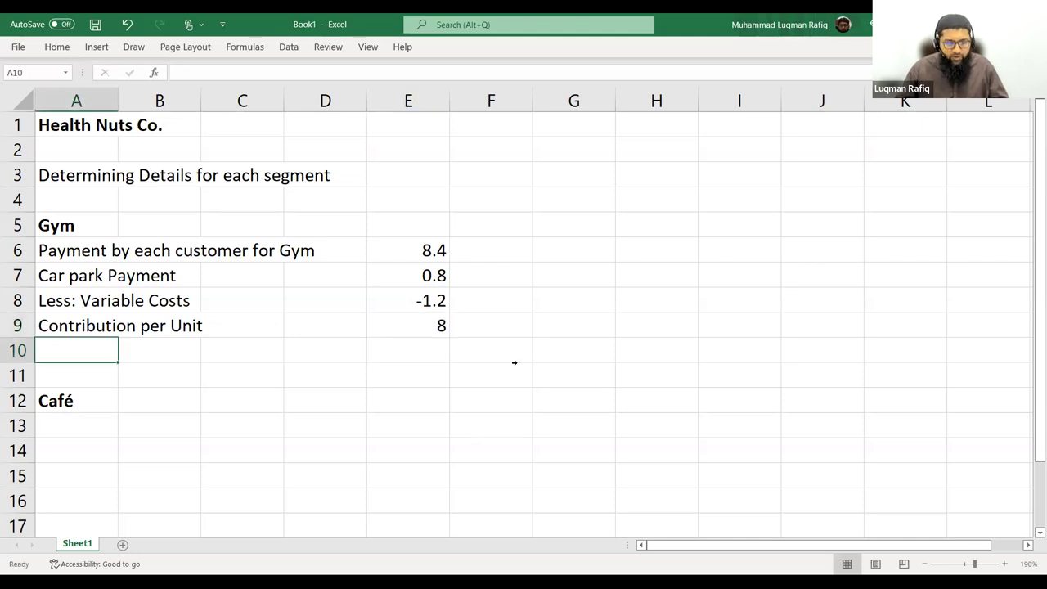
Insert one blank row above the Café heading
{"action": "key", "text": "Down"}
{"action": "key", "text": "Down"}
{"action": "key", "text": "shift+space"}
{"action": "key", "text": "ctrl+shift+plus"}
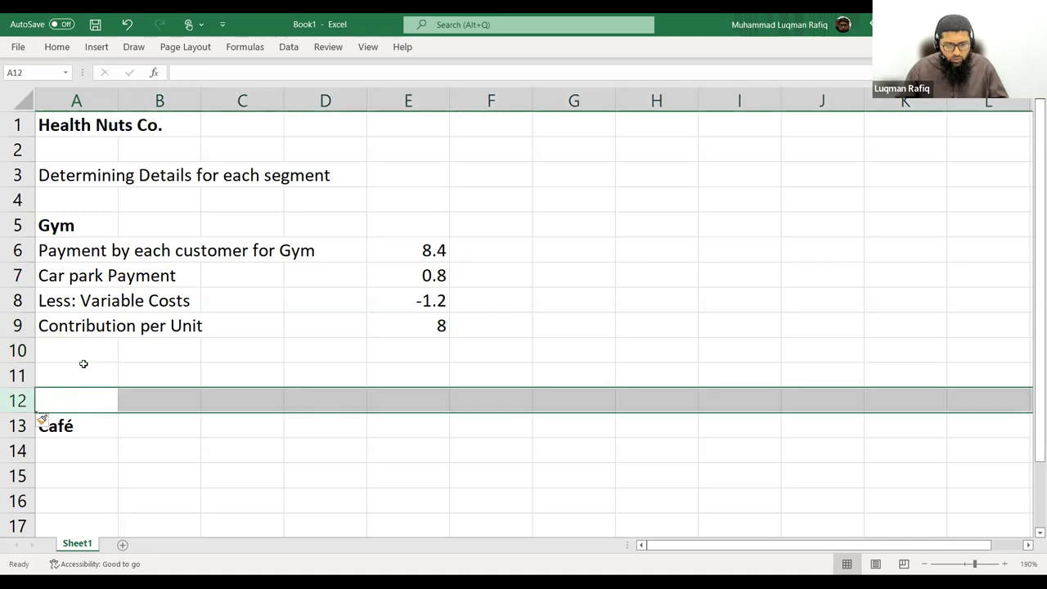
Enter the label "Fixed Costs" in A11 and make it bold
{"action": "left_click", "coordinate": [83, 365]}
{"action": "type", "text": "Fixed Costs"}
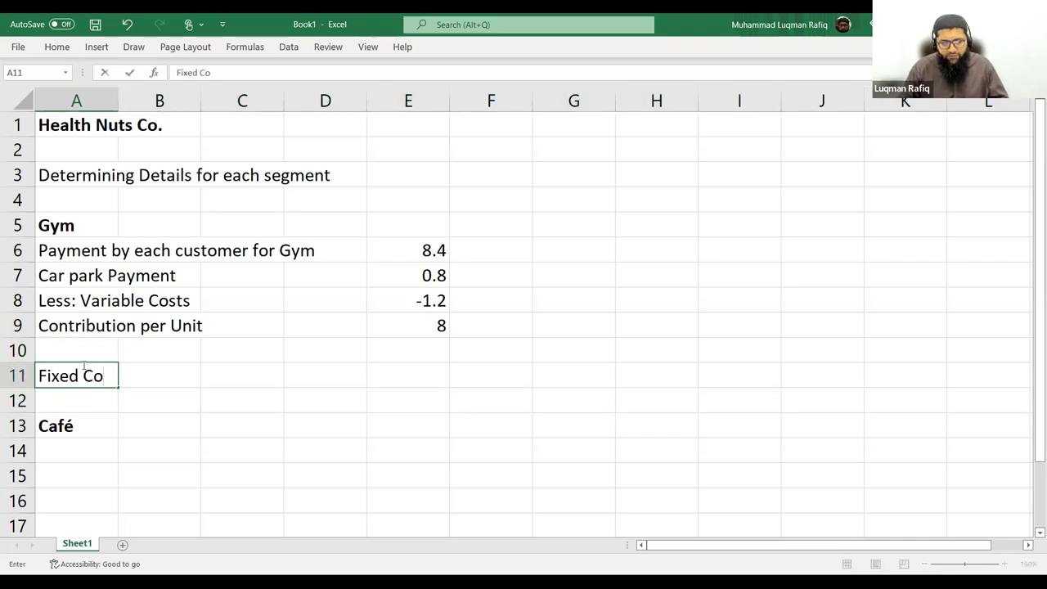
{"action": "key", "text": "Right"}
{"action": "key", "text": "Right"}
{"action": "key", "text": "Left"}
{"action": "key", "text": "Left"}
{"action": "key", "text": "ctrl+b"}
Enter the gym's monthly fixed costs of 48000 in E11
{"action": "key", "text": "Right"}
{"action": "key", "text": "Right"}
{"action": "key", "text": "Right"}
{"action": "key", "text": "Right"}
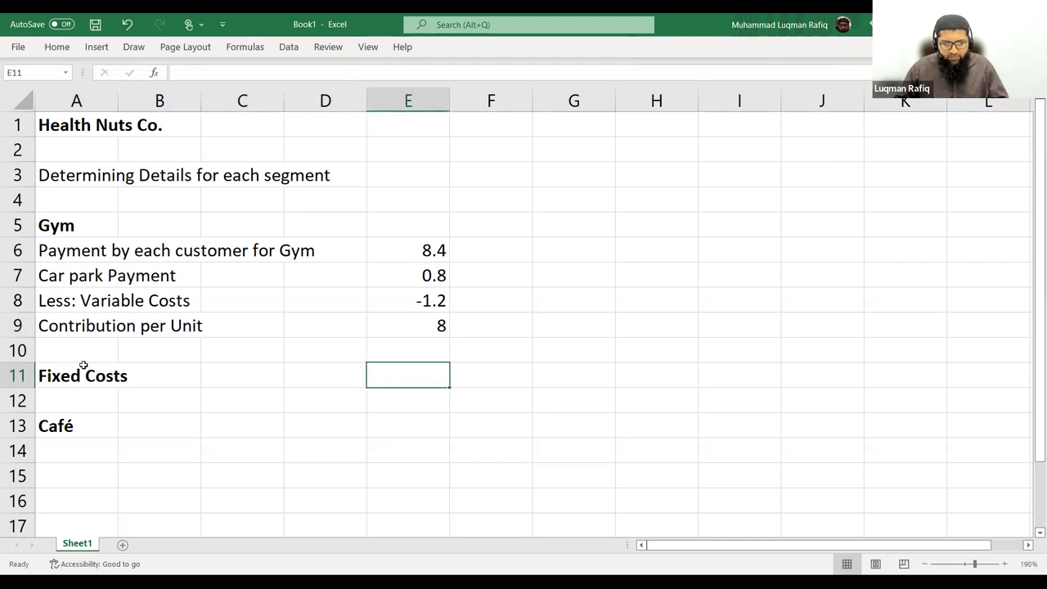
{"action": "type", "text": "48000"}
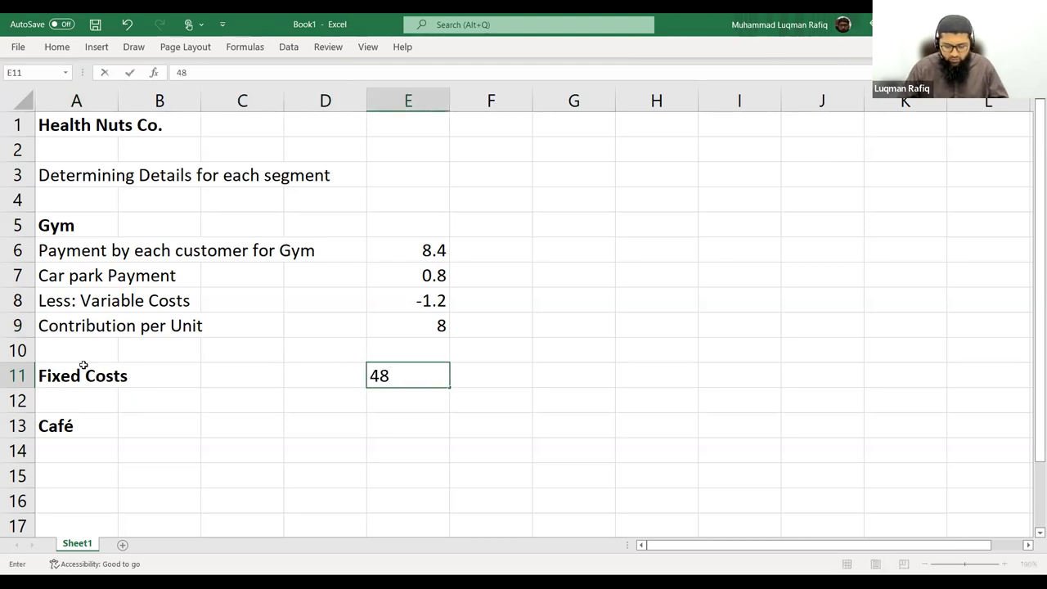
{"action": "key", "text": "Return"}
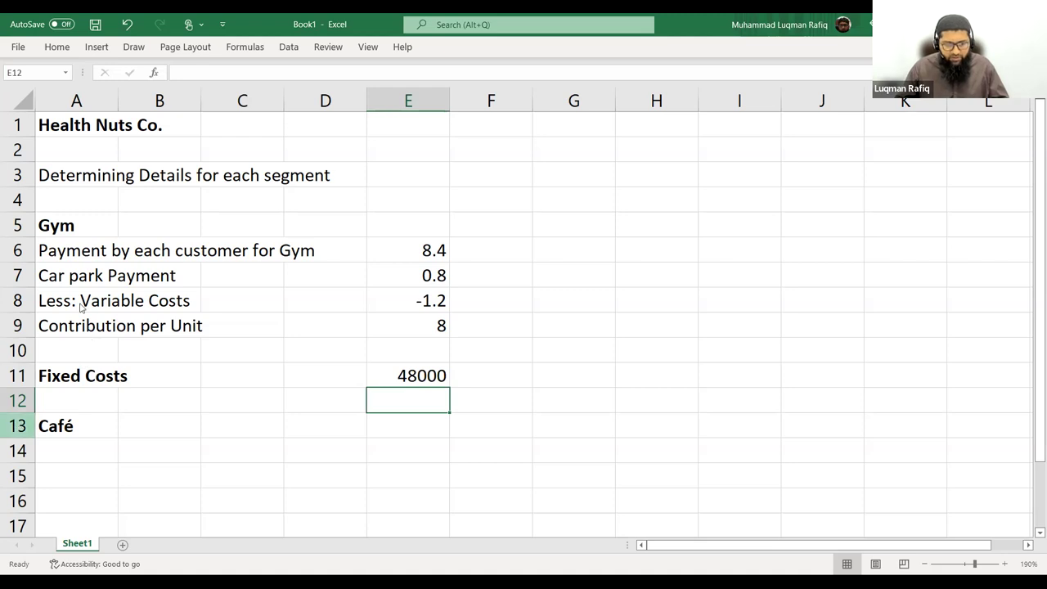
Insert two blank rows above the Café heading in row 13
{"action": "right_click", "coordinate": [20, 424]}
{"action": "left_click", "coordinate": [77, 299]}
{"action": "left_click", "coordinate": [71, 395]}
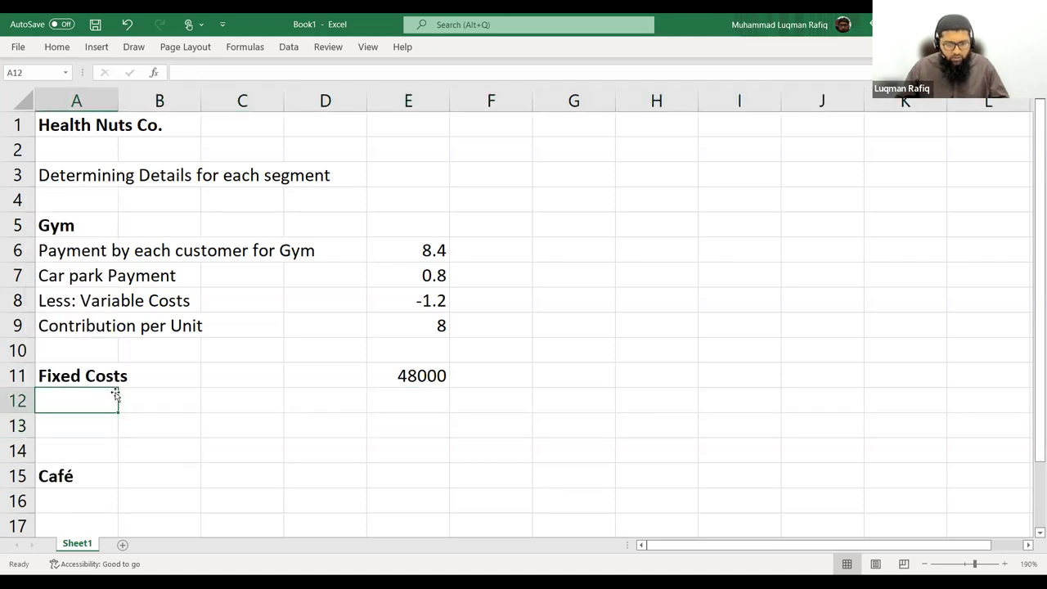
Check the fixed costs in the scenario text and enter the label "Breakeven Point" in A12 of the Excel workbook
{"action": "key", "text": "alt+Tab"}
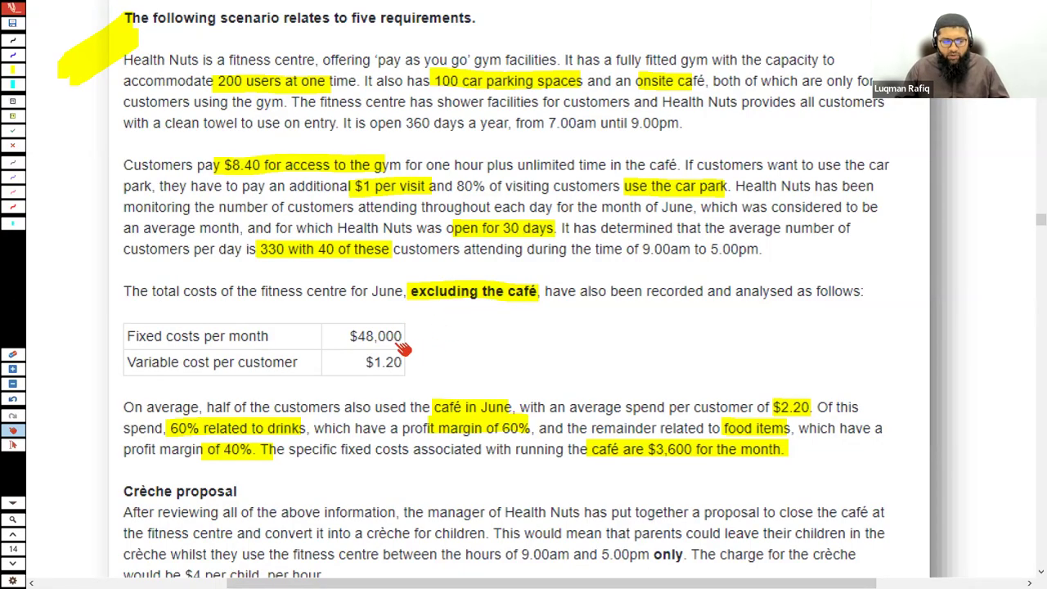
{"action": "key", "text": "alt+Tab"}
{"action": "type", "text": "B"}
{"action": "type", "text": "reka"}
{"action": "key", "text": "BackSpace"}
{"action": "key", "text": "BackSpace"}
{"action": "type", "text": "a"}
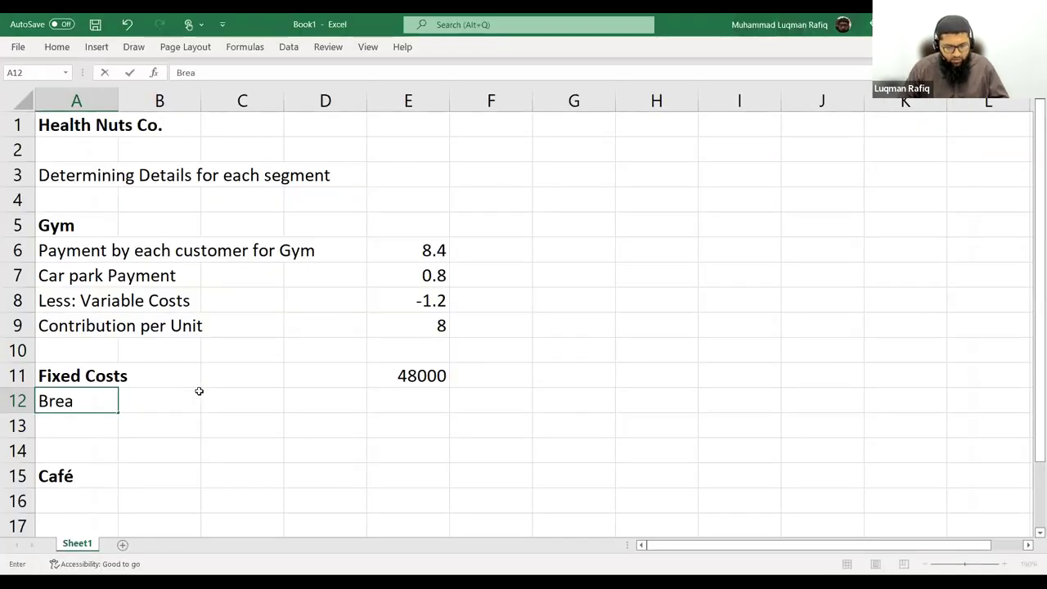
{"action": "type", "text": "keven Point"}
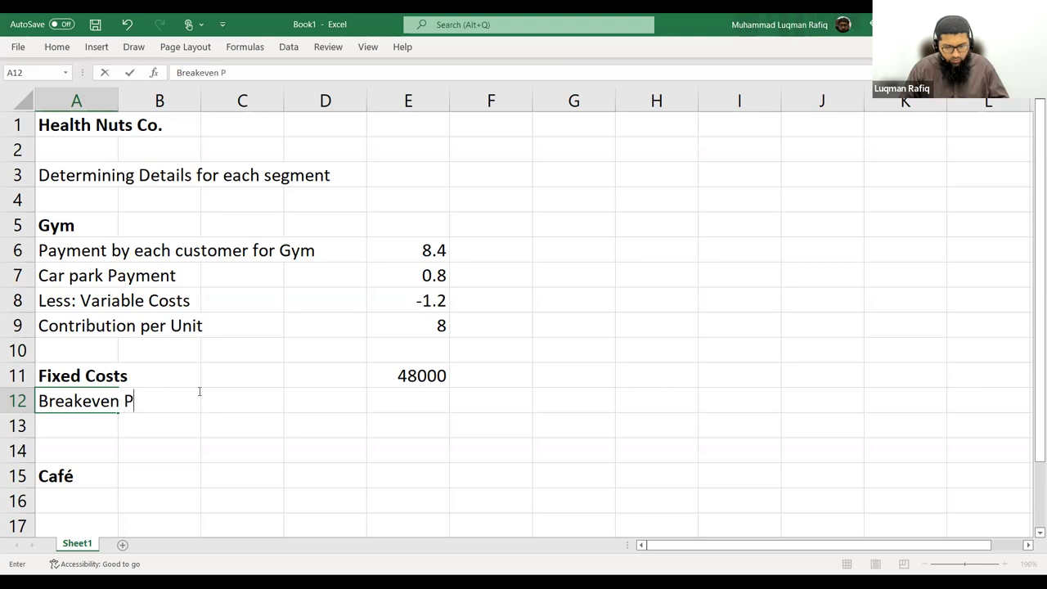
Calculate the gym's breakeven point in E12 by dividing fixed costs by contribution per unit with =E11/E9
{"action": "key", "text": "Right"}
{"action": "key", "text": "Right"}
{"action": "key", "text": "Right"}
{"action": "key", "text": "Right"}
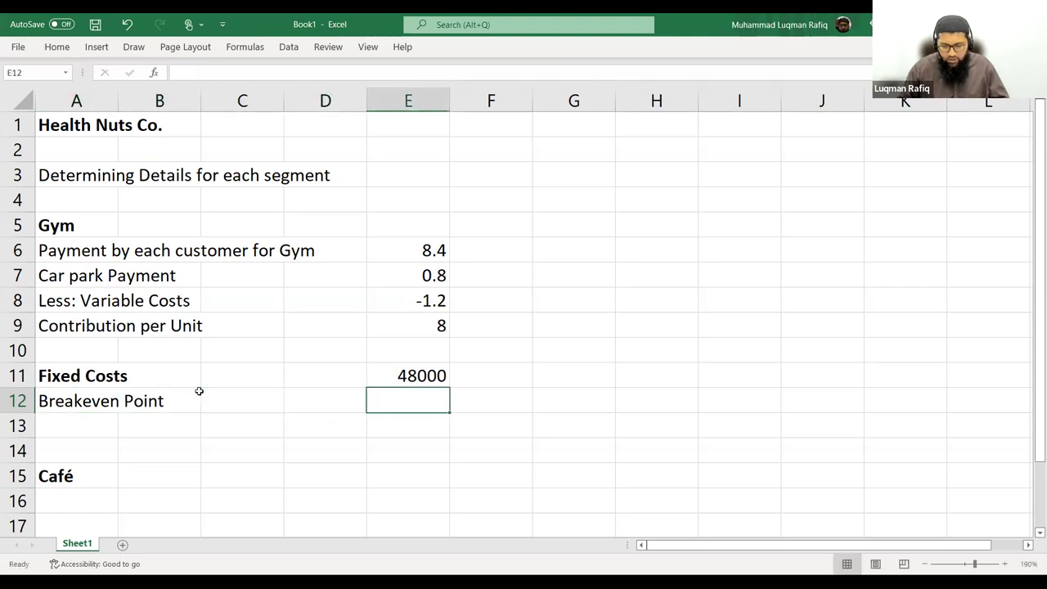
{"action": "type", "text": "="}
{"action": "key", "text": "Up"}
{"action": "type", "text": "/"}
{"action": "key", "text": "Up"}
{"action": "key", "text": "Up"}
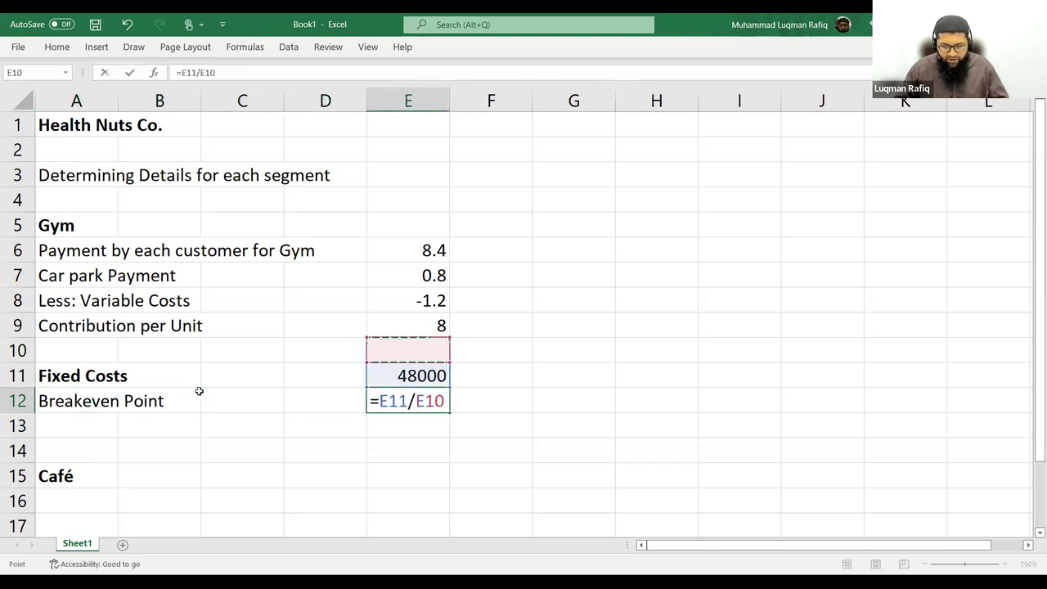
{"action": "key", "text": "Up"}
{"action": "key", "text": "Return"}
Enter the unit text "users" in F12 beside the breakeven figure
{"action": "key", "text": "Up"}
{"action": "key", "text": "Right"}
{"action": "key", "text": "Right"}
{"action": "key", "text": "Right"}
{"action": "key", "text": "Right"}
{"action": "key", "text": "Right"}
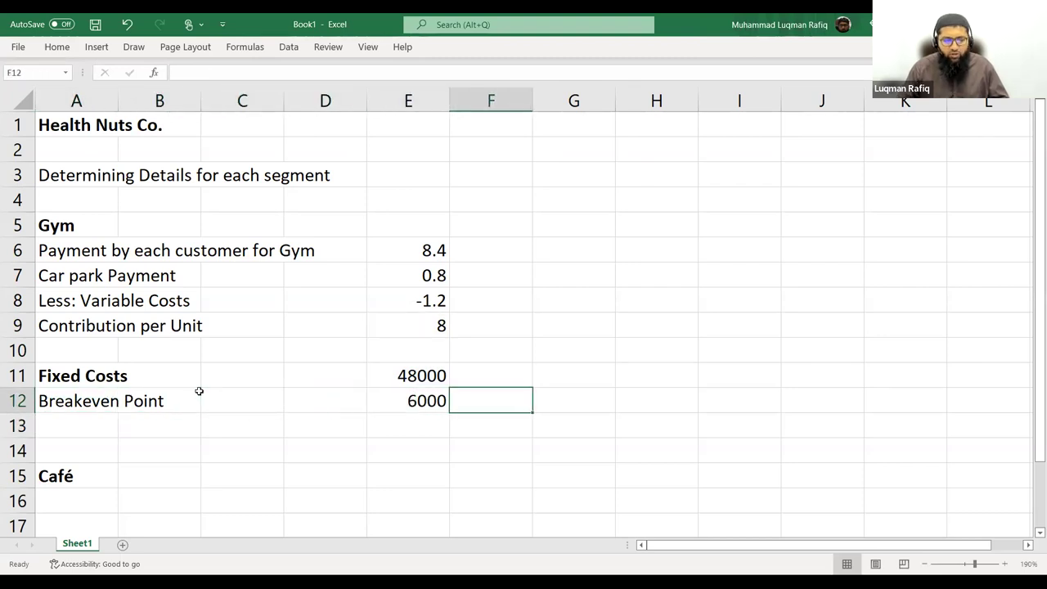
{"action": "type", "text": "users"}
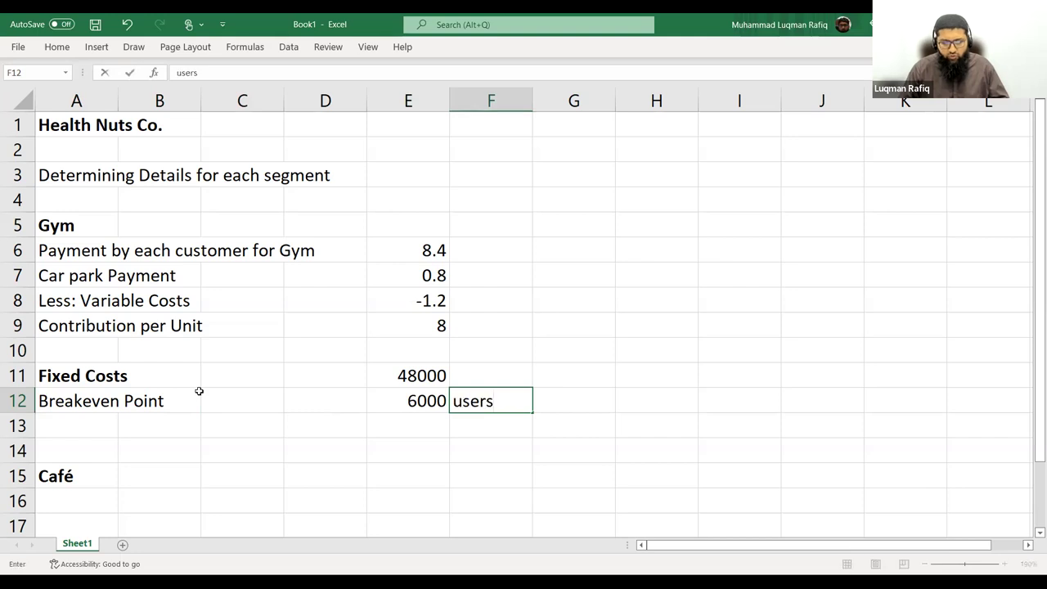
{"action": "key", "text": "Return"}
Make the breakeven figure, its unit in E12:F12 and the "Breakeven Point" label in A12 bold
{"action": "key", "text": "Up"}
{"action": "key", "text": "shift+Left"}
{"action": "key", "text": "shift+Left"}
{"action": "key", "text": "shift+Right"}
{"action": "key", "text": "ctrl+b"}
{"action": "key", "text": "shift+Left"}
{"action": "key", "text": "Left"}
{"action": "key", "text": "Left"}
{"action": "key", "text": "Left"}
{"action": "key", "text": "Left"}
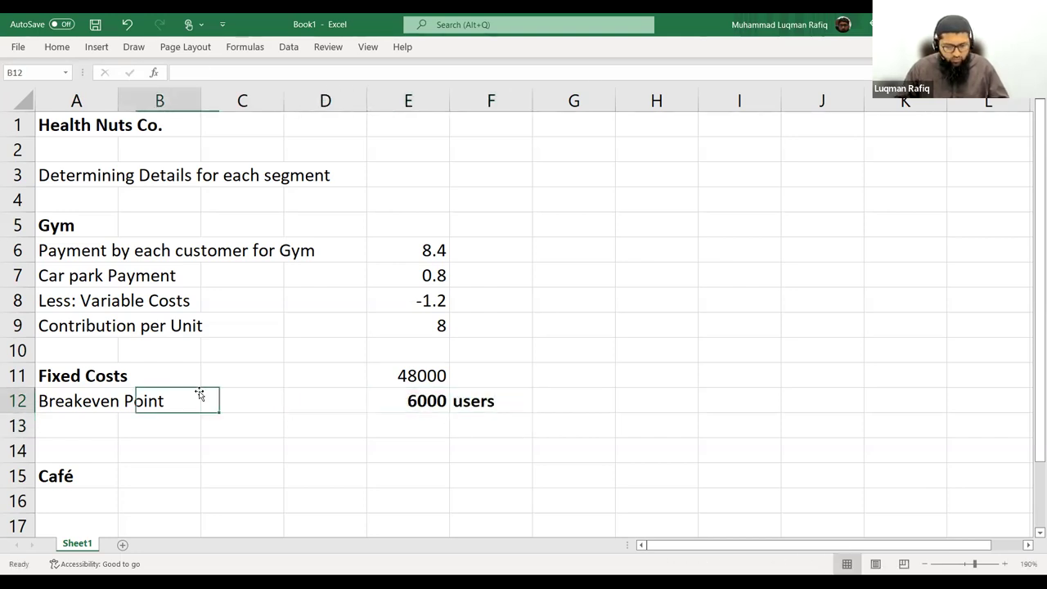
{"action": "key", "text": "ctrl+b"}
{"action": "key", "text": "Down"}
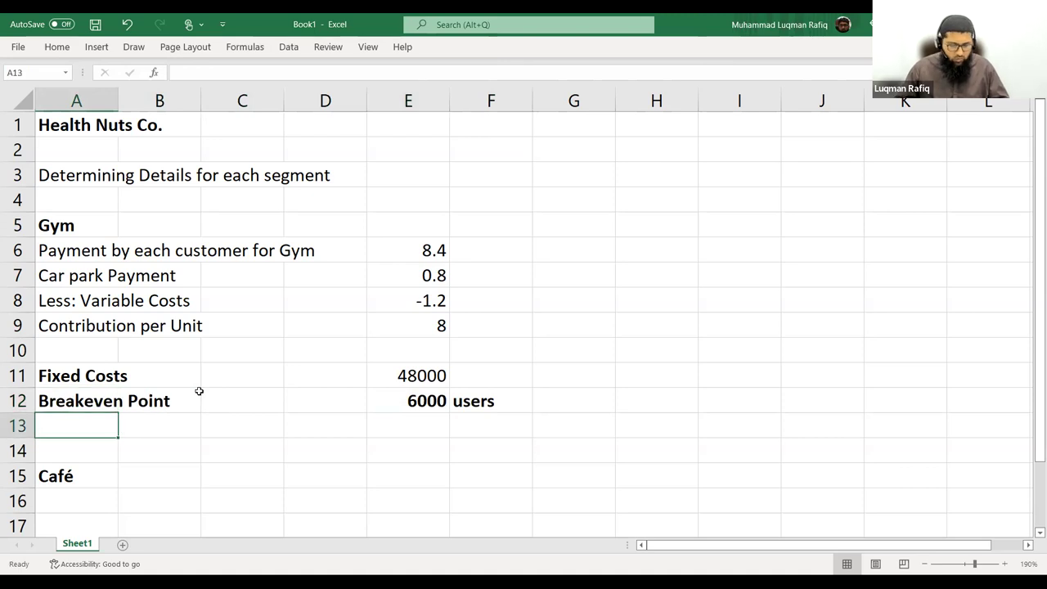
Insert five more blank rows above the Café heading in row 15
{"action": "right_click", "coordinate": [31, 481]}
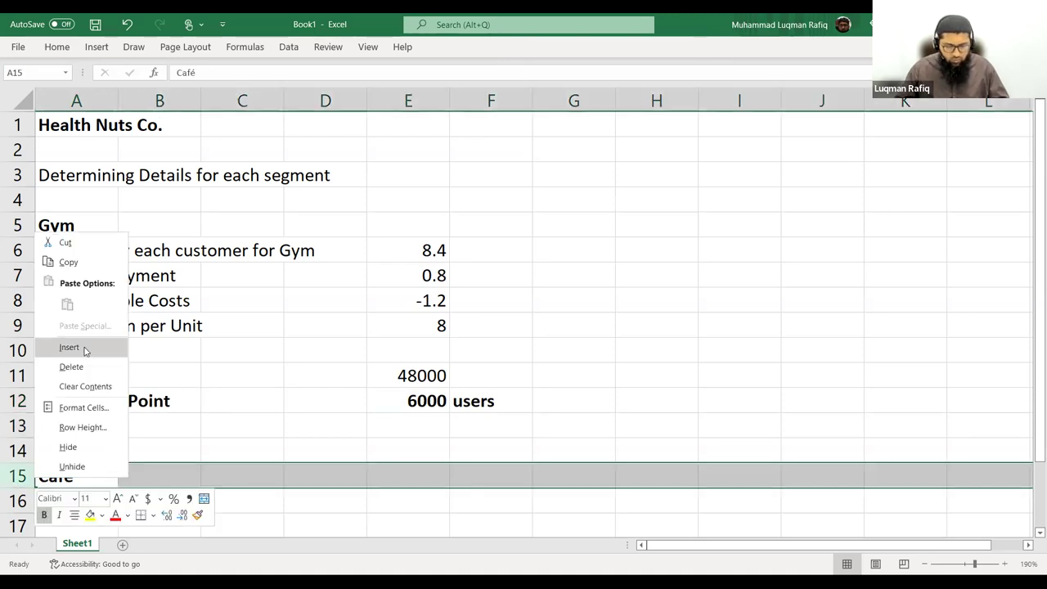
{"action": "left_click", "coordinate": [84, 350]}
{"action": "scroll", "coordinate": [183, 357], "scroll_direction": "down", "scroll_amount": 2}
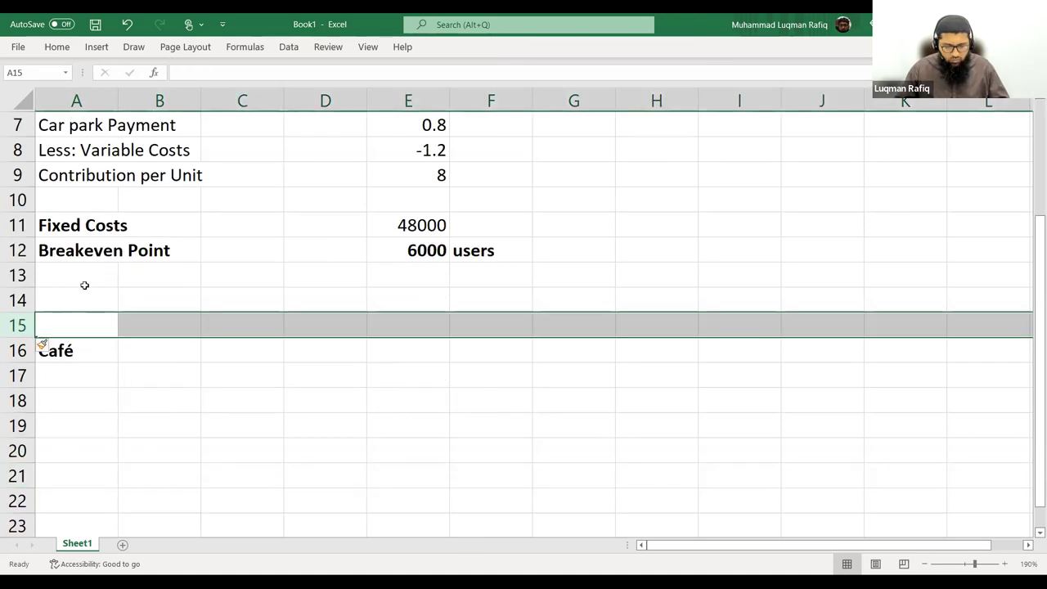
{"action": "left_click", "coordinate": [23, 350]}
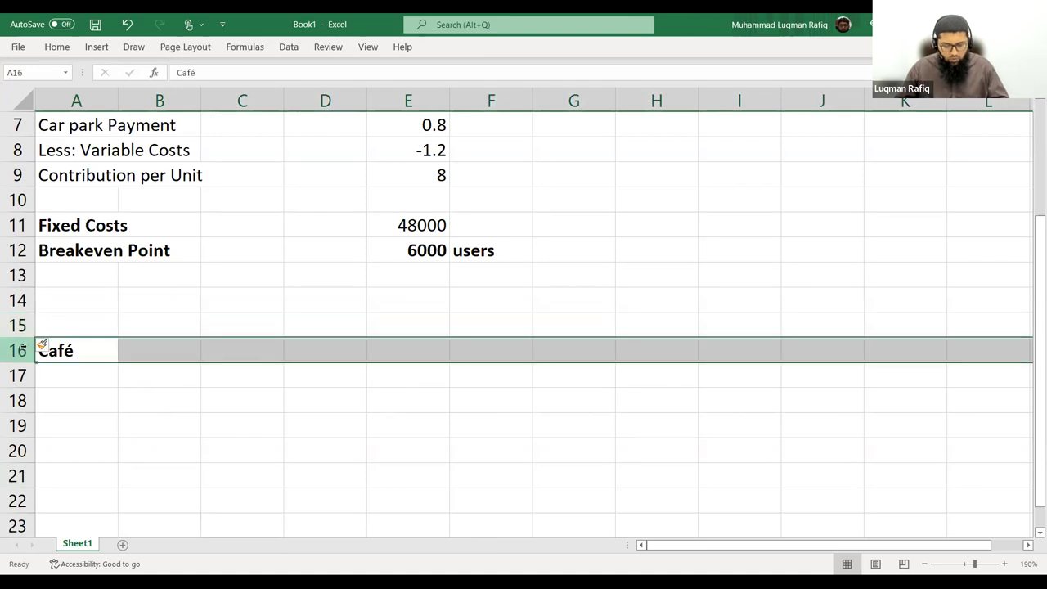
{"action": "key", "text": "ctrl+shift+plus"}
{"action": "key", "text": "ctrl+shift+plus"}
{"action": "key", "text": "ctrl+shift+plus"}
{"action": "key", "text": "ctrl+shift+plus"}
Make the heading "Determining Details for each segment" in A3 bold
{"action": "scroll", "coordinate": [353, 292], "scroll_direction": "up", "scroll_amount": 2}
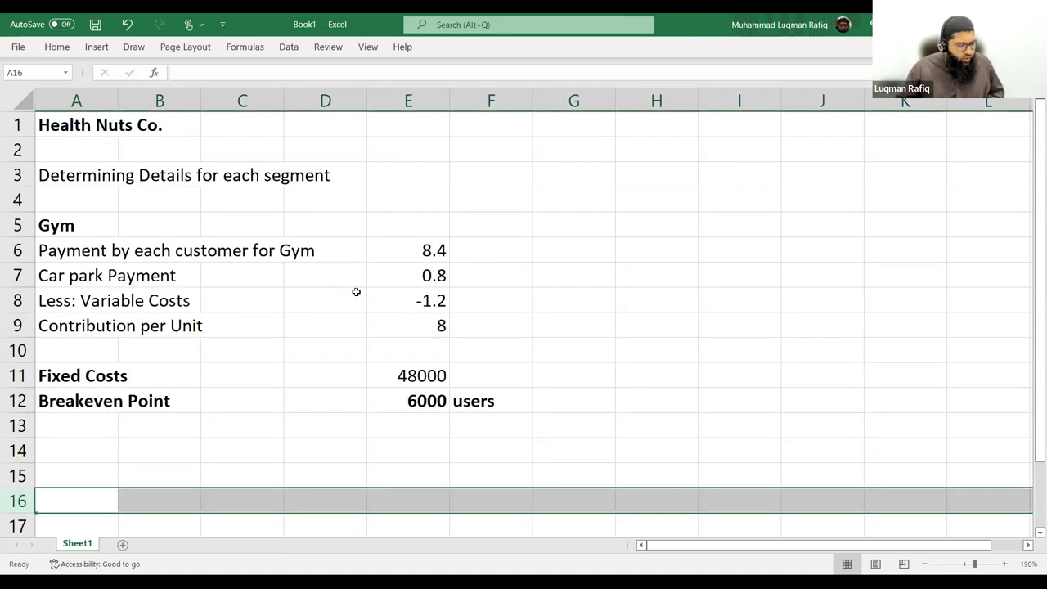
{"action": "scroll", "coordinate": [355, 294], "scroll_direction": "down", "scroll_amount": 1}
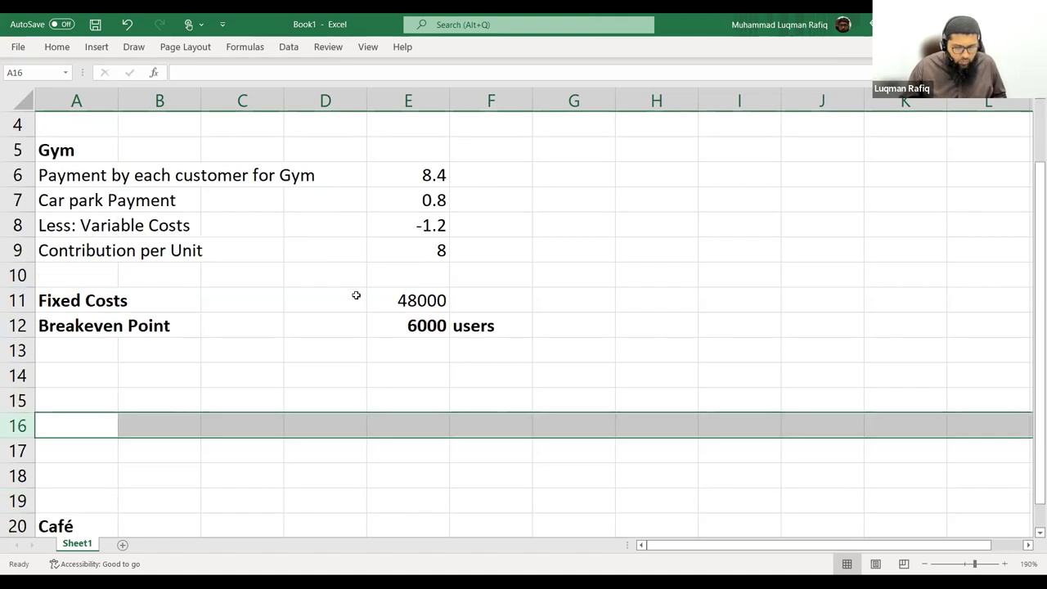
{"action": "scroll", "coordinate": [290, 314], "scroll_direction": "up", "scroll_amount": 1}
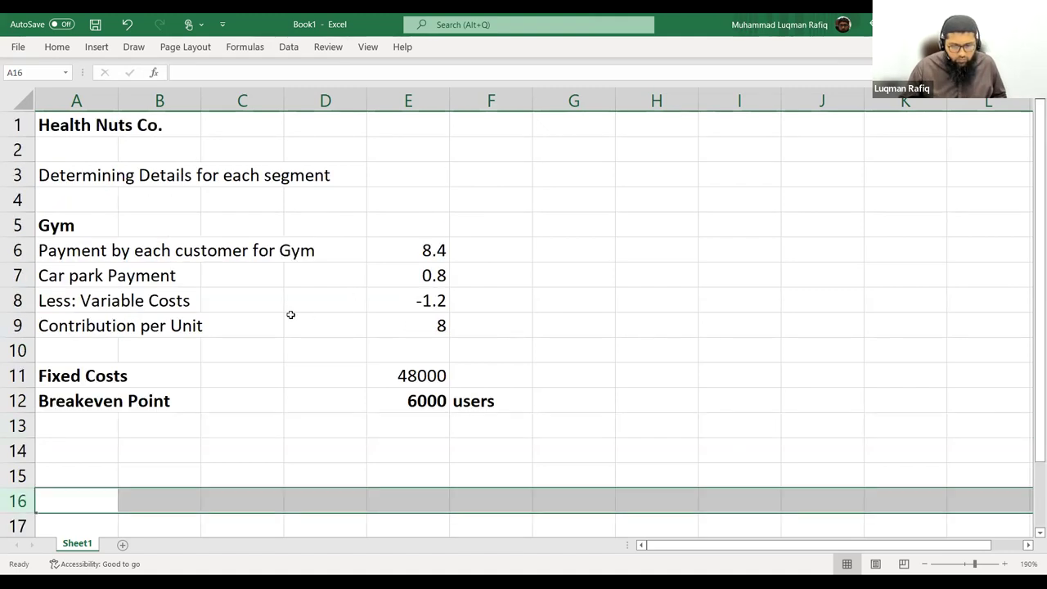
{"action": "left_click", "coordinate": [74, 179]}
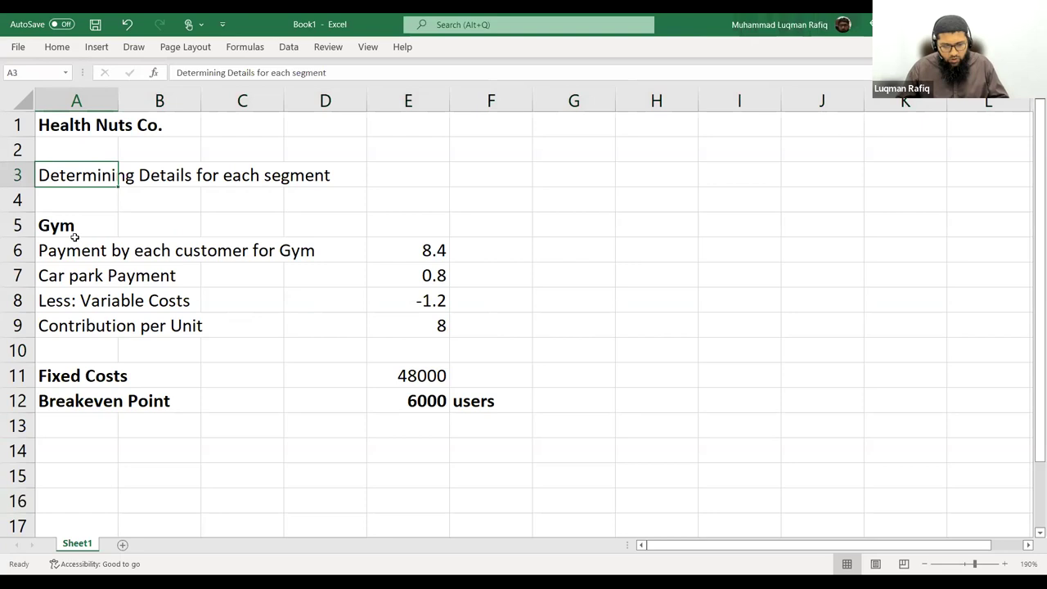
{"action": "key", "text": "ctrl+b"}
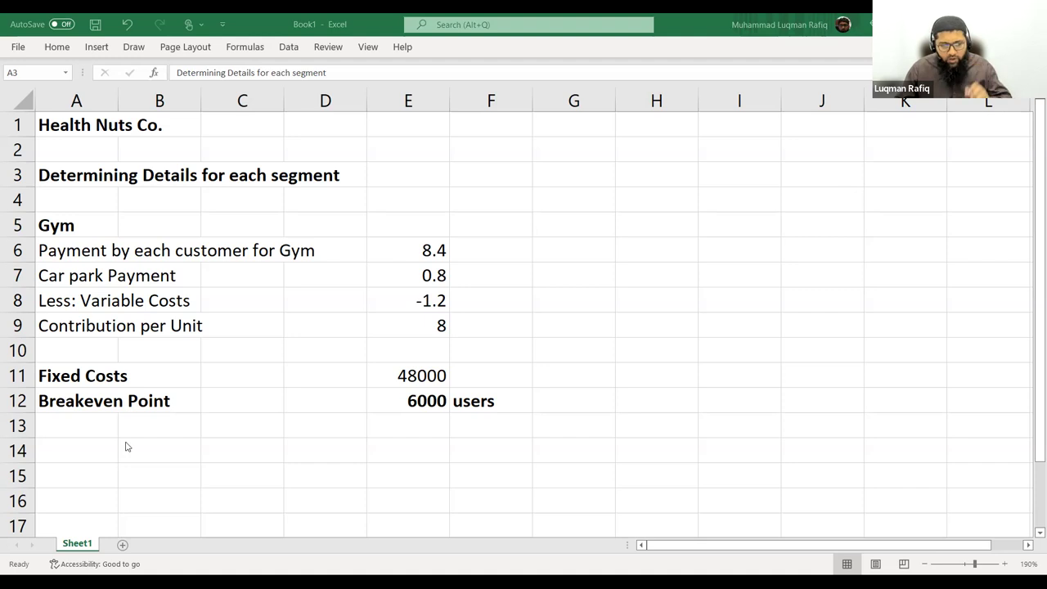
Enter the heading "MARGIN of Safety for GYM Co." in A14 and make it bold
{"action": "left_click", "coordinate": [85, 452]}
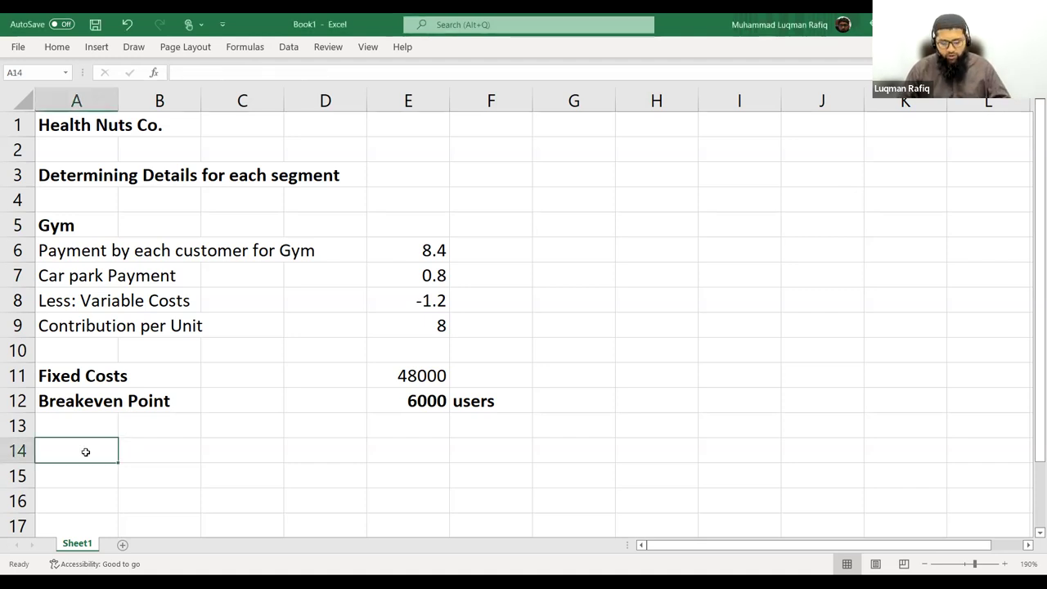
{"action": "type", "text": "MARGION"}
{"action": "key", "text": "BackSpace"}
{"action": "key", "text": "BackSpace"}
{"action": "type", "text": "N of Safety for GYM Co."}
{"action": "key", "text": "Return"}
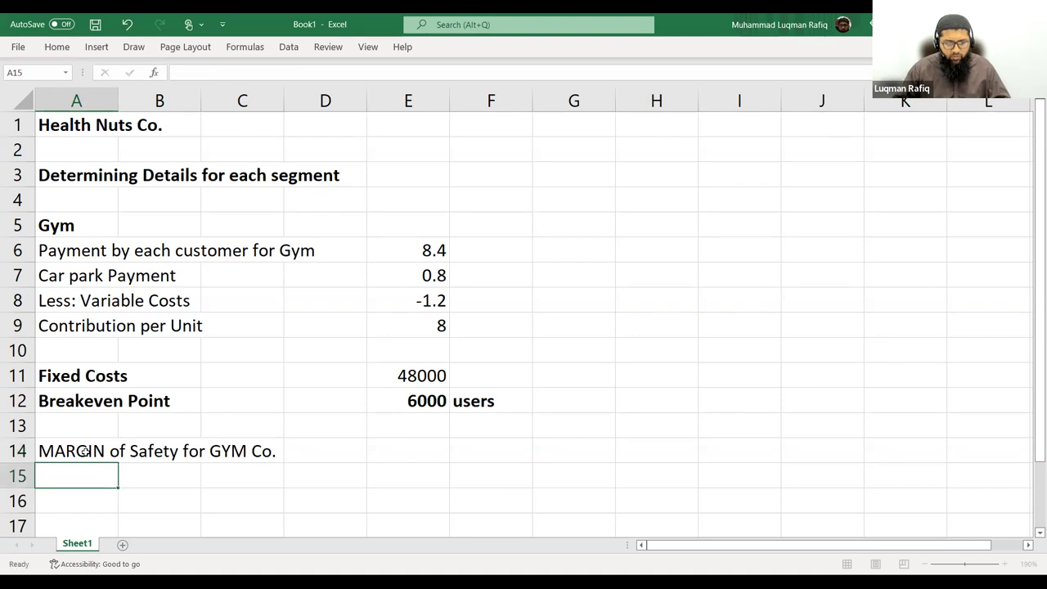
{"action": "left_click", "coordinate": [85, 451]}
{"action": "key", "text": "ctrl+b"}
Insert extra blank space above the Café heading in row 20
{"action": "scroll", "coordinate": [175, 379], "scroll_direction": "down", "scroll_amount": 2}
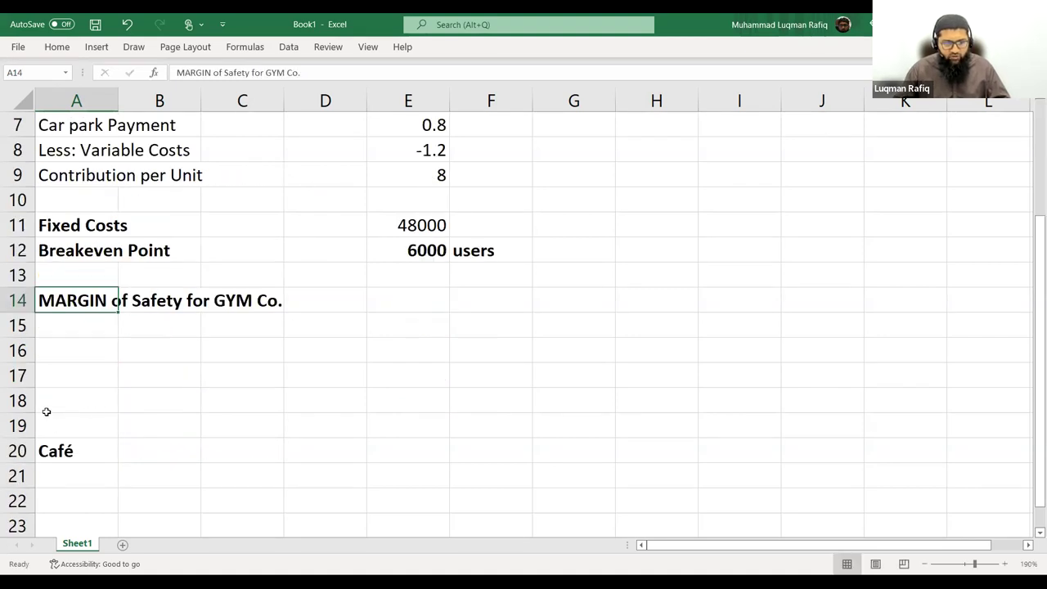
{"action": "right_click", "coordinate": [18, 450]}
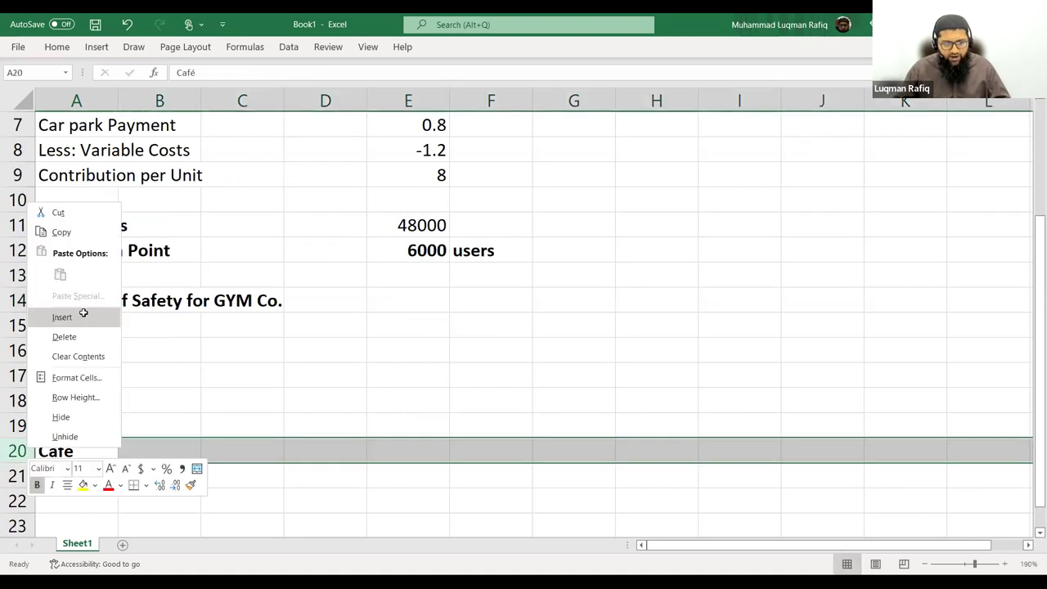
{"action": "scroll", "coordinate": [82, 486], "scroll_direction": "up", "scroll_amount": 2}
Consult the customer figures in the scenario text and enter the label "Actual Customers" in A15 of the workbook without bold formatting
{"action": "left_click", "coordinate": [87, 490]}
{"action": "left_click", "coordinate": [109, 475]}
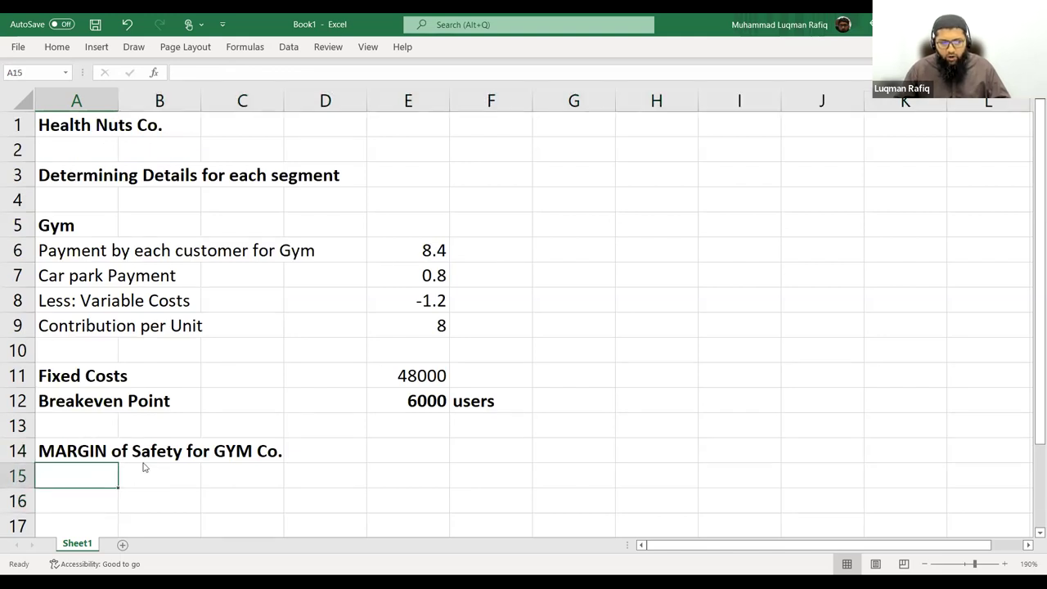
{"action": "key", "text": "alt+Tab"}
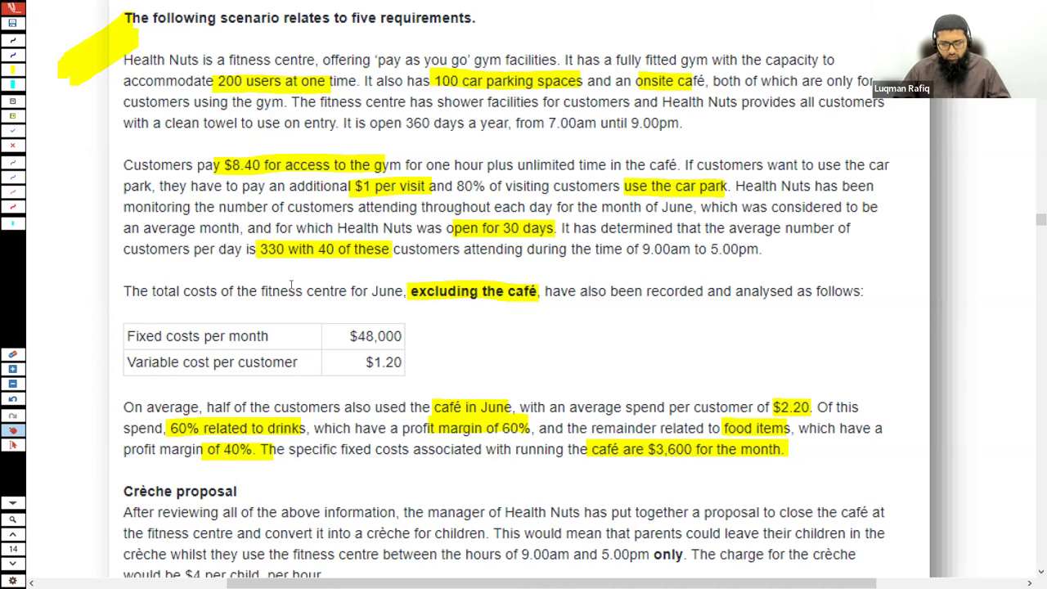
{"action": "key", "text": "alt+Tab"}
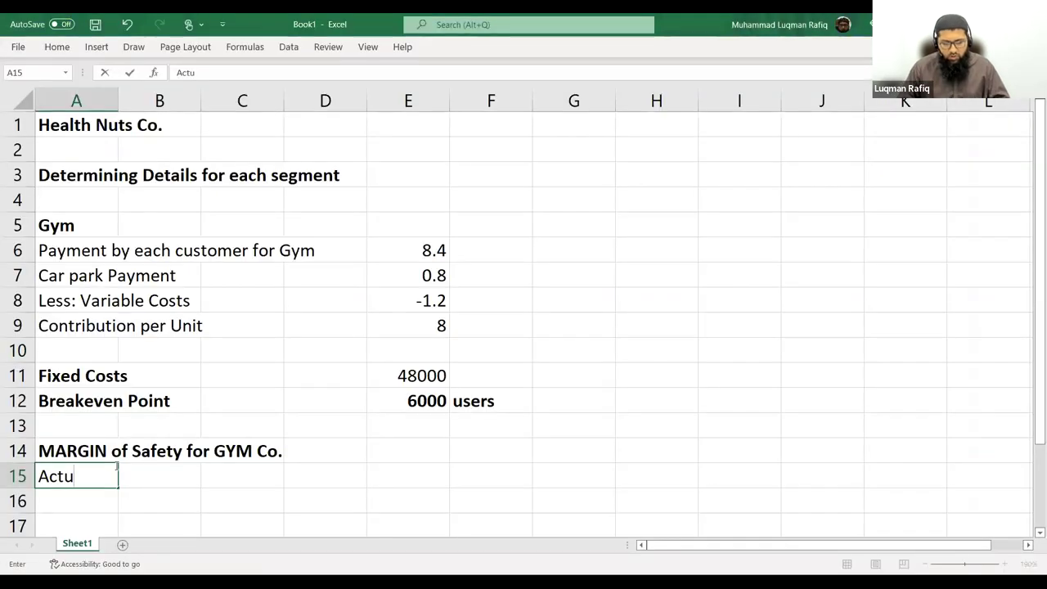
{"action": "type", "text": "al Customers"}
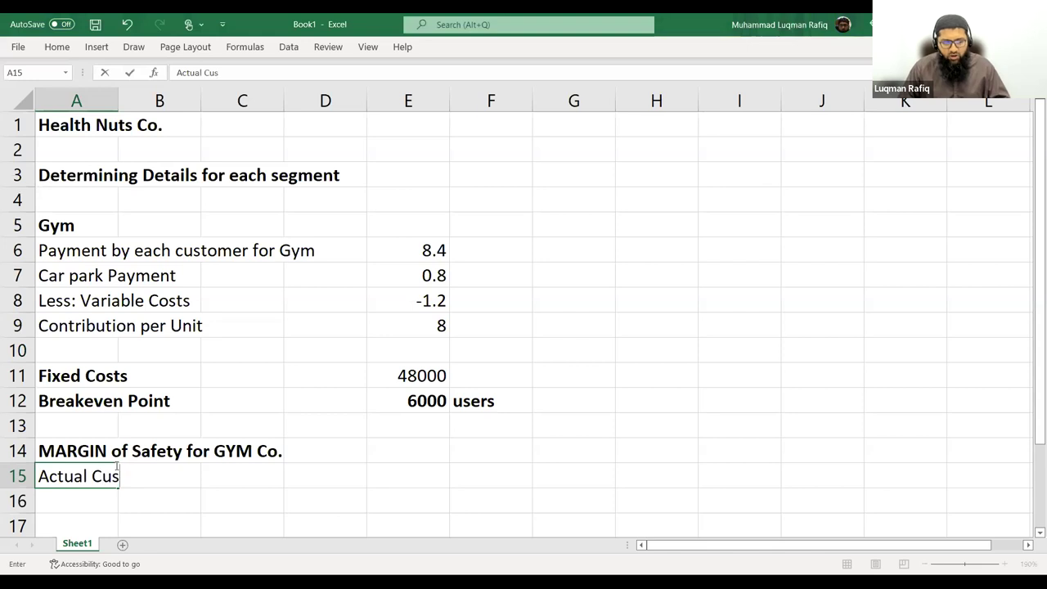
{"action": "key", "text": "Return"}
{"action": "left_click", "coordinate": [115, 465]}
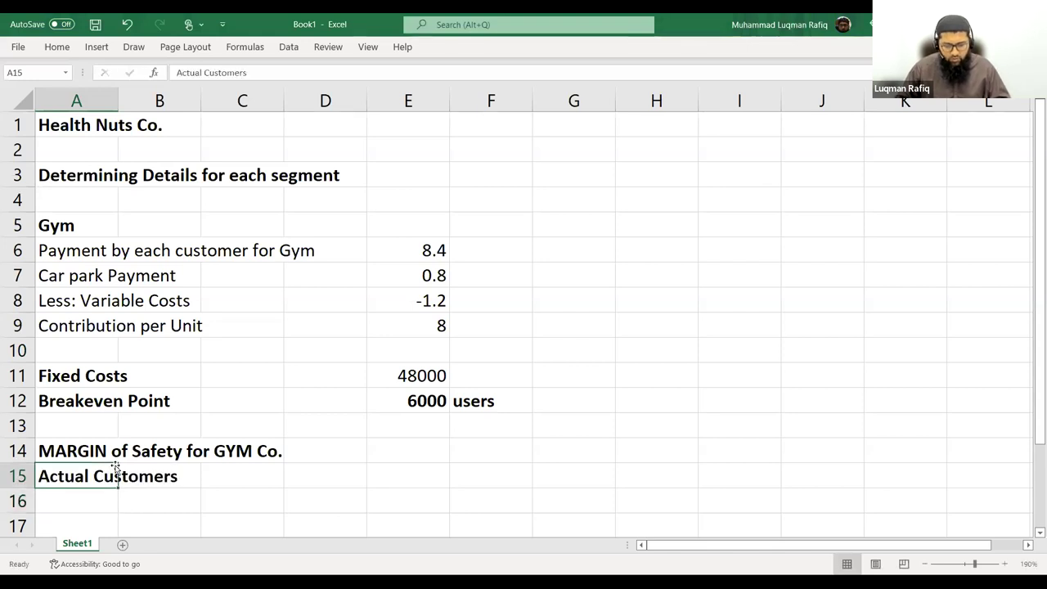
{"action": "key", "text": "ctrl+b"}
Consult the scenario's daily customers and opening days, and calculate the actual customers in E15 as =330*30
{"action": "key", "text": "Down"}
{"action": "key", "text": "Up"}
{"action": "key", "text": "Right"}
{"action": "key", "text": "Right"}
{"action": "key", "text": "Right"}
{"action": "key", "text": "Right"}
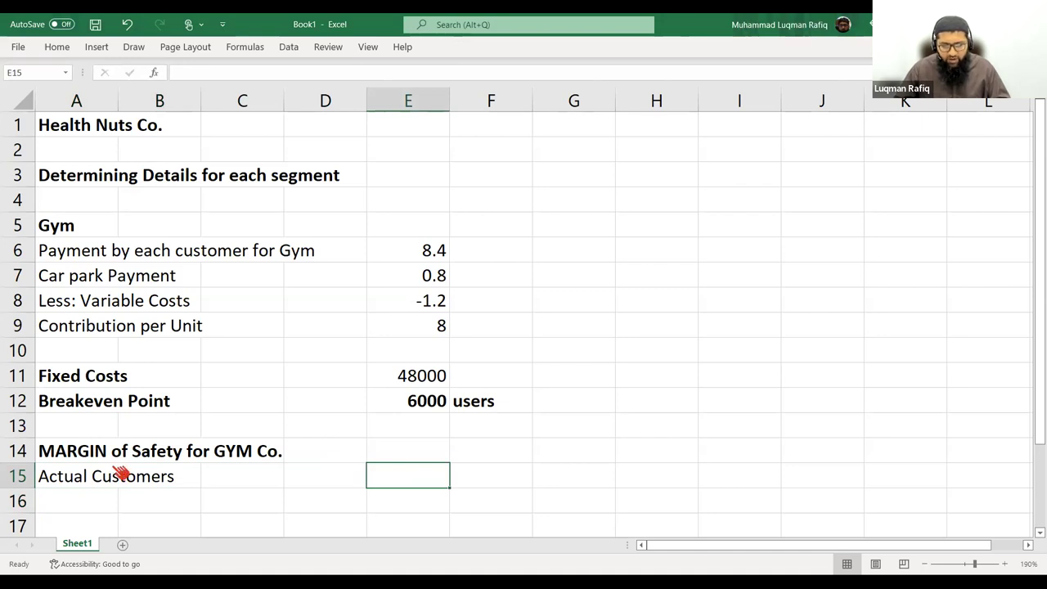
{"action": "key", "text": "alt+Tab"}
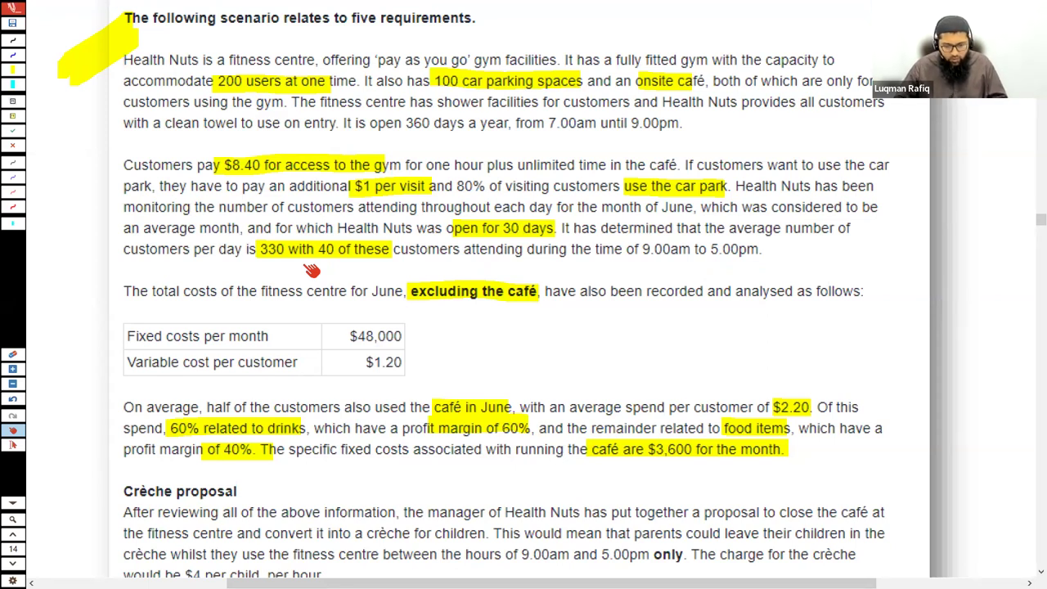
{"action": "key", "text": "alt+Tab"}
{"action": "type", "text": "*"}
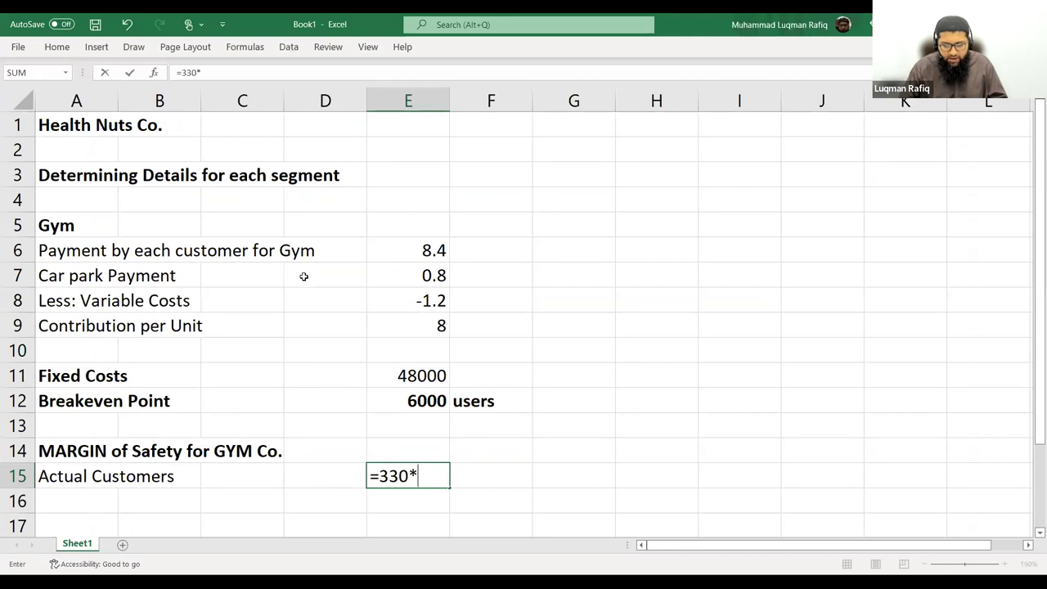
{"action": "type", "text": "30"}
{"action": "key", "text": "Return"}
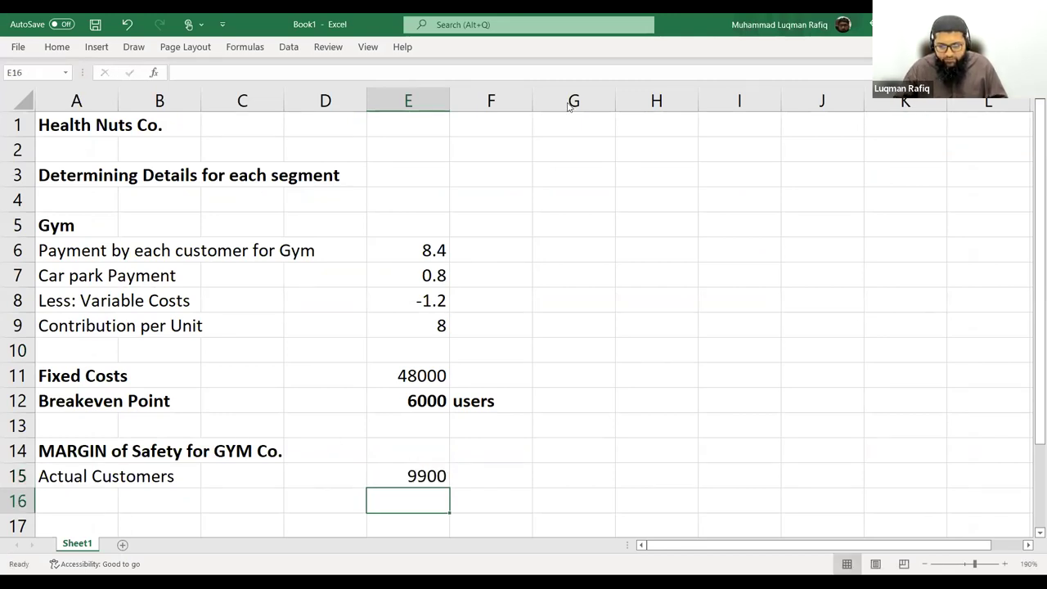
Enter the label "Breakeven Customers" in A16 below Actual Customers
{"action": "left_click", "coordinate": [77, 494]}
{"action": "type", "text": "Breakevb"}
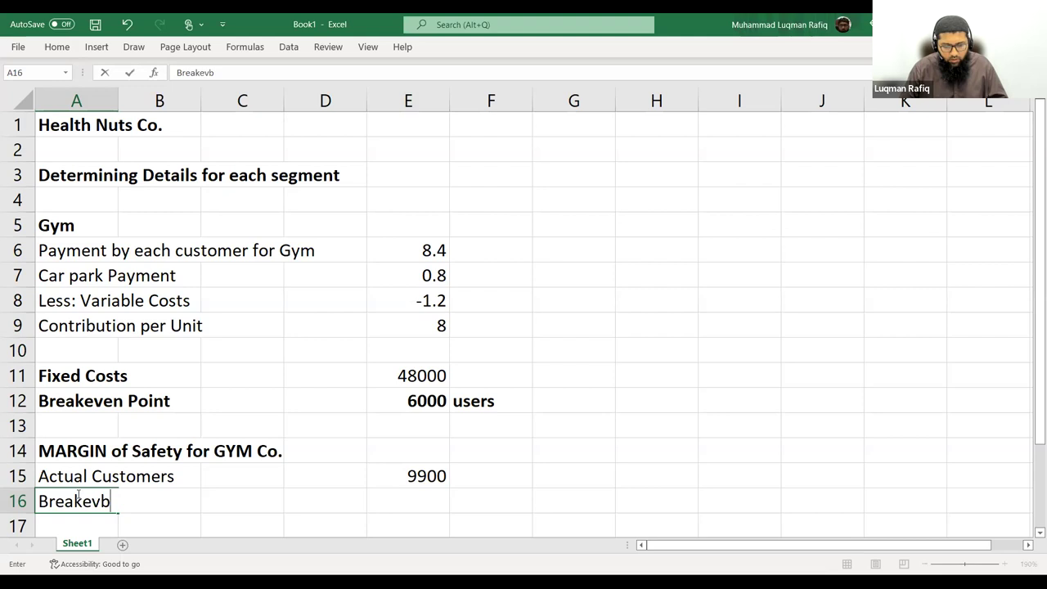
{"action": "key", "text": "BackSpace"}
{"action": "type", "text": "en Customers"}
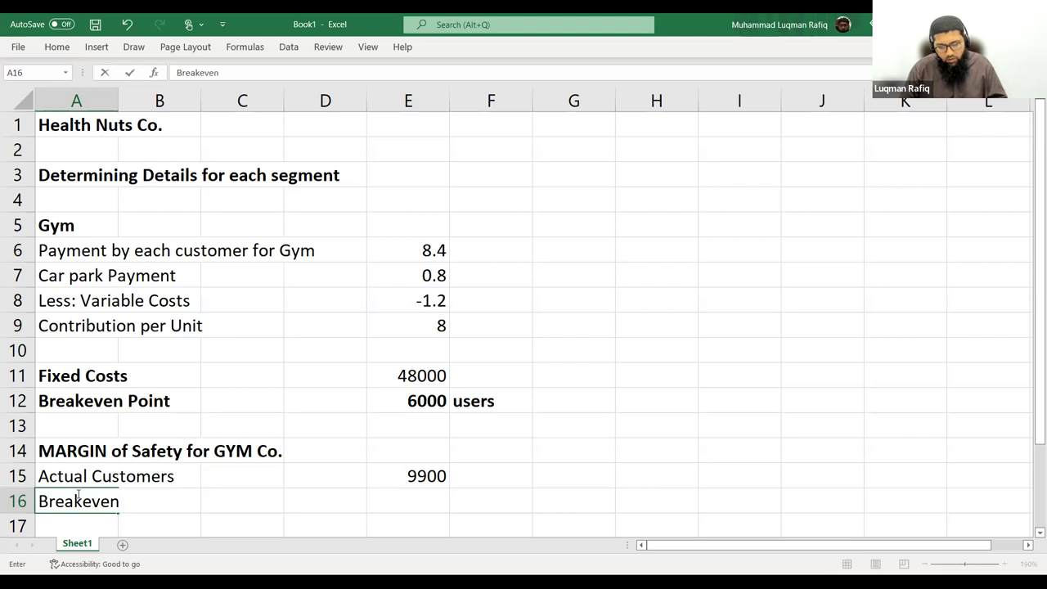
Link E16 to the breakeven point in E12 and remove the bold formatting from the A16 label
{"action": "key", "text": "Tab"}
{"action": "key", "text": "Tab"}
{"action": "key", "text": "Tab"}
{"action": "key", "text": "Tab"}
{"action": "type", "text": "="}
{"action": "key", "text": "Up"}
{"action": "key", "text": "Up"}
{"action": "key", "text": "Up"}
{"action": "key", "text": "Up"}
{"action": "key", "text": "Return"}
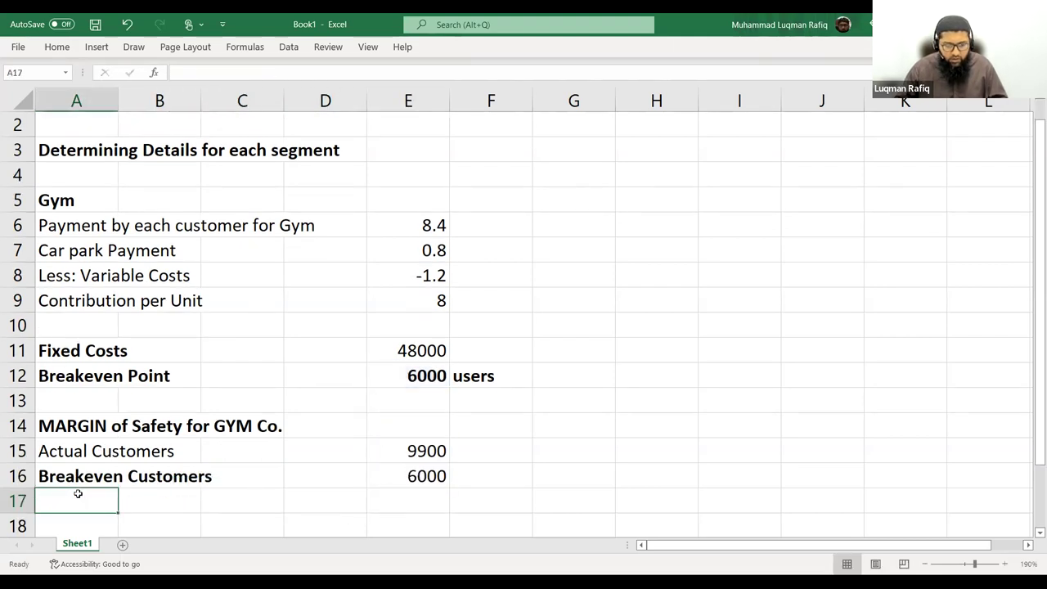
{"action": "key", "text": "Up"}
{"action": "key", "text": "ctrl+b"}
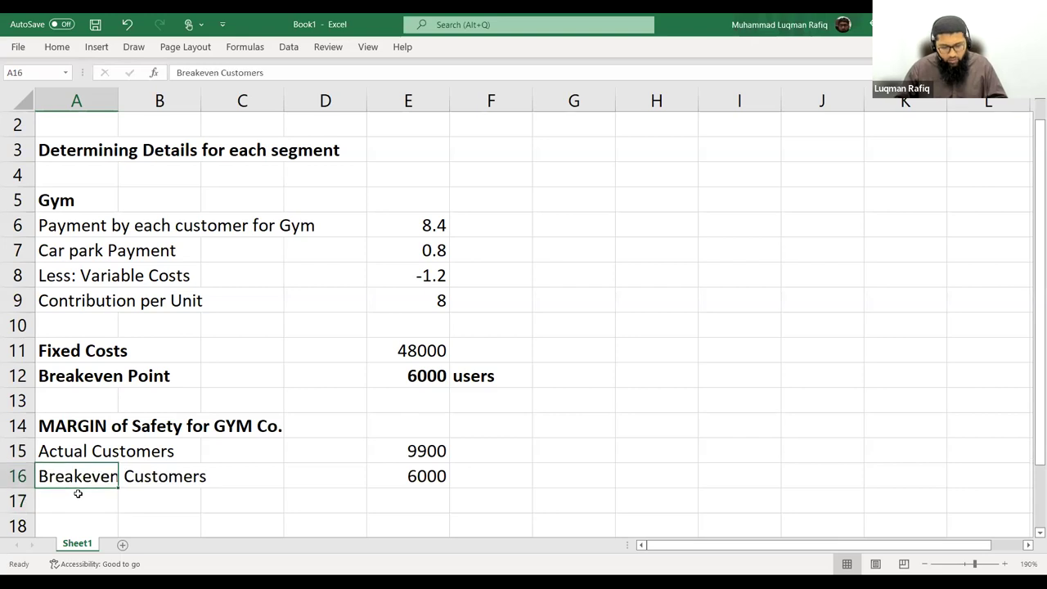
Enter the label "Margin of Safety %" in A18, leaving row 17 blank
{"action": "key", "text": "Down"}
{"action": "key", "text": "Down"}
{"action": "type", "text": "Margin of S"}
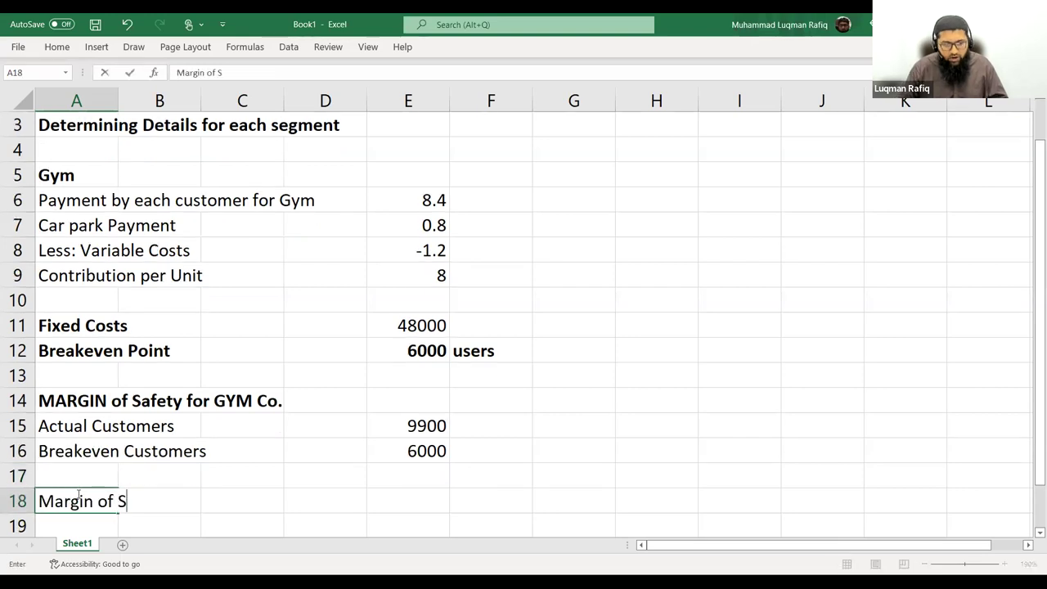
{"action": "type", "text": "afety "}
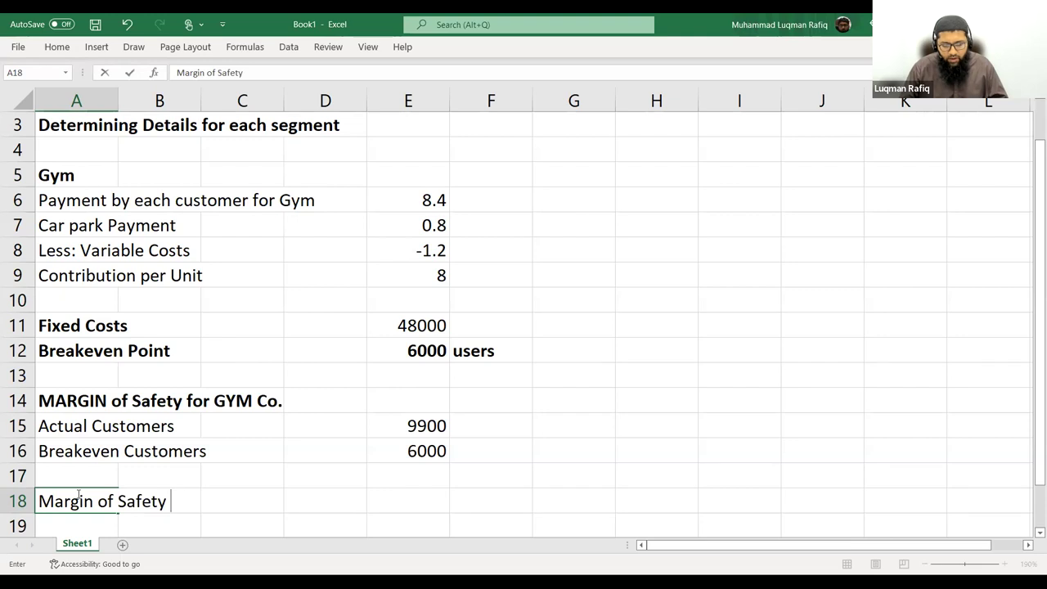
{"action": "type", "text": "%"}
Calculate the gym's margin of safety in E18 with the formula =((E15-E16)/E15)
{"action": "key", "text": "Right"}
{"action": "key", "text": "Right"}
{"action": "key", "text": "Right"}
{"action": "key", "text": "Right"}
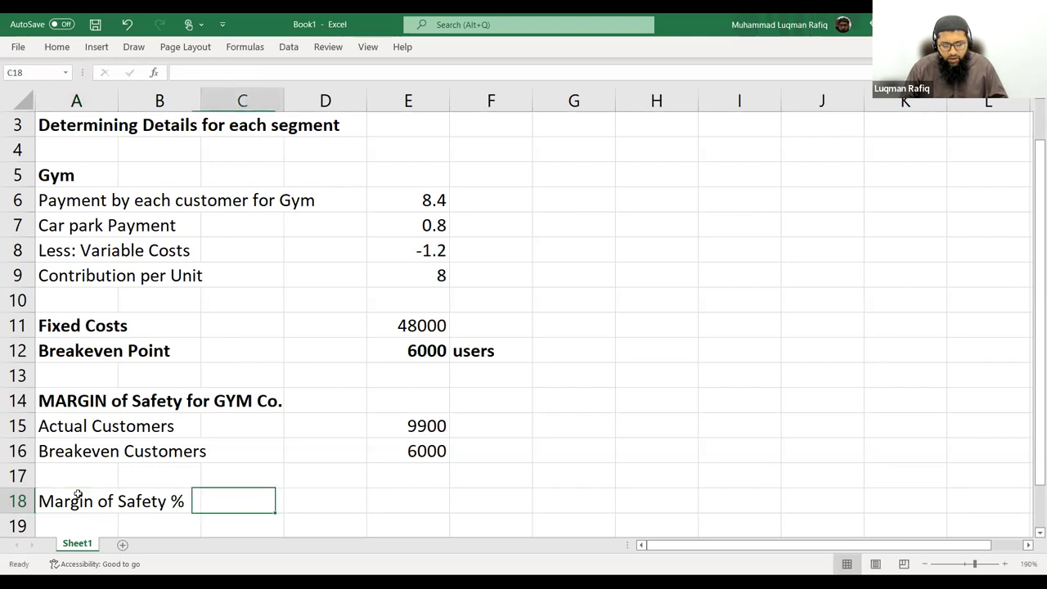
{"action": "type", "text": "=(("}
{"action": "key", "text": "Up"}
{"action": "key", "text": "Up"}
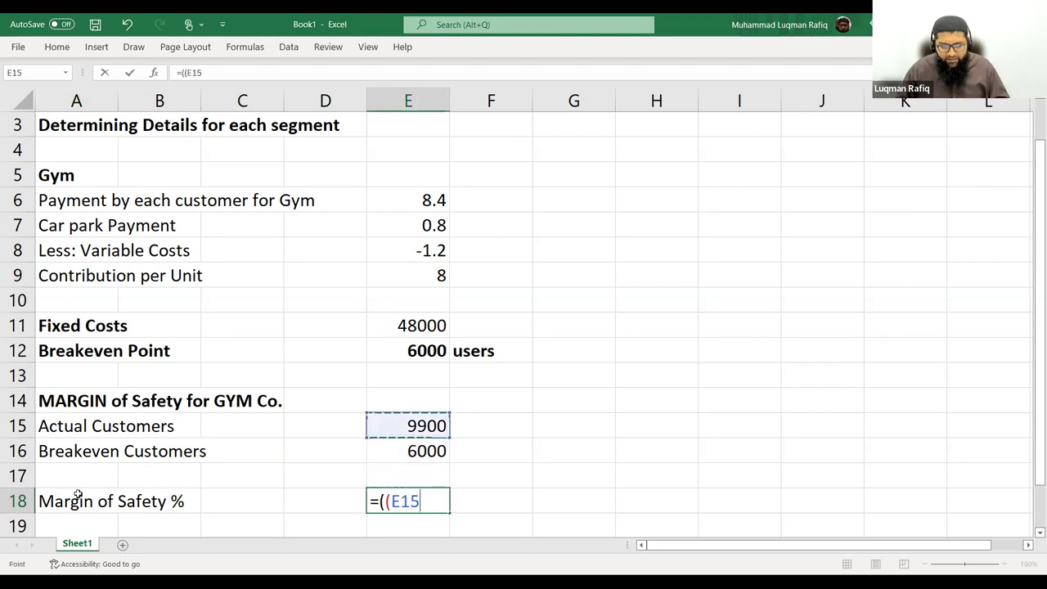
{"action": "type", "text": "-"}
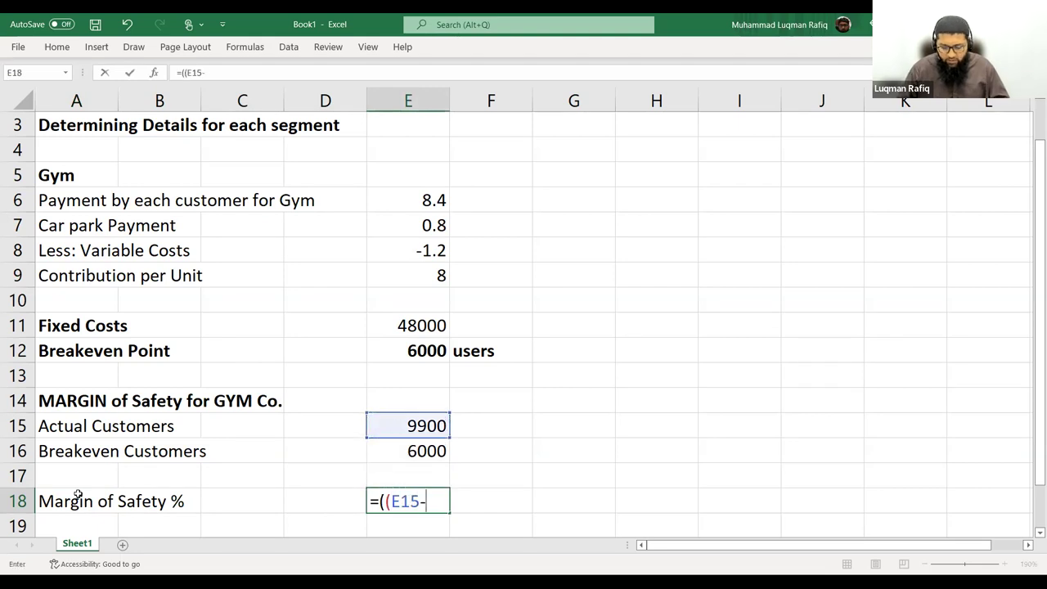
{"action": "key", "text": "Up"}
{"action": "key", "text": "Up"}
{"action": "type", "text": ")/"}
{"action": "key", "text": "Up"}
{"action": "key", "text": "Up"}
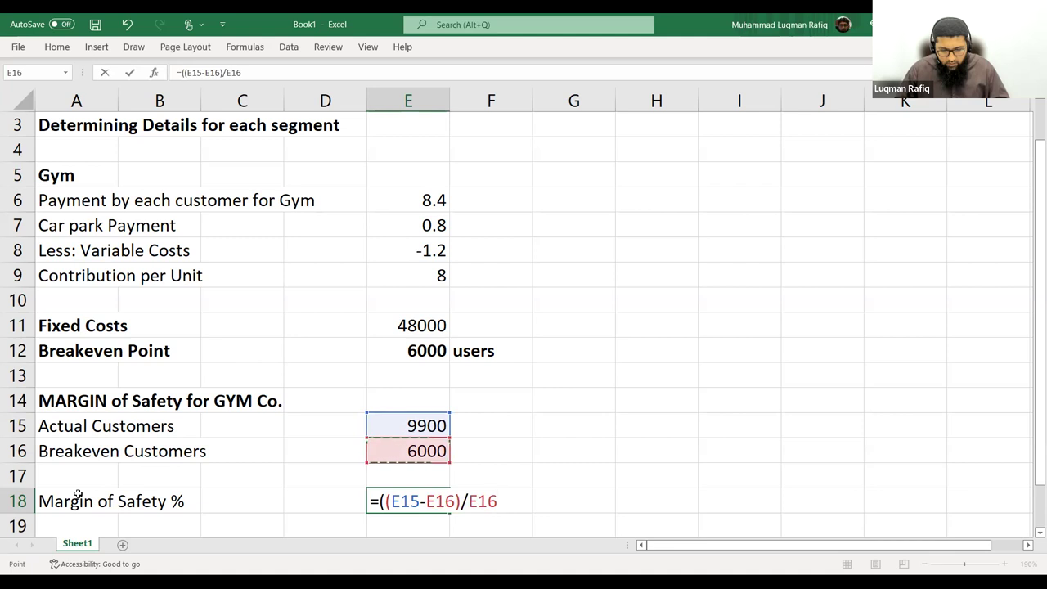
{"action": "key", "text": "Up"}
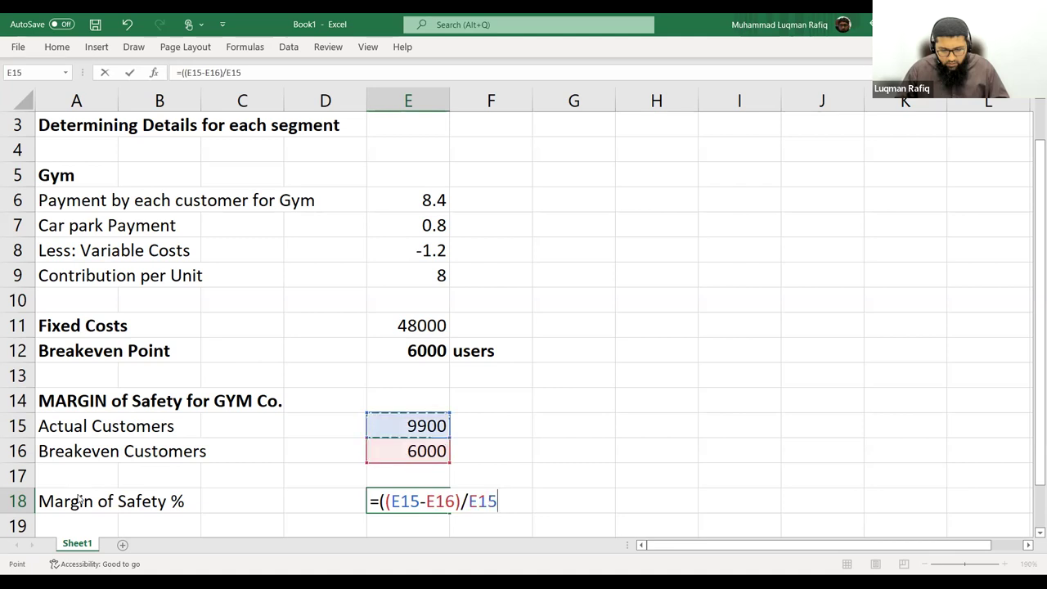
{"action": "key", "text": "Return"}
{"action": "key", "text": "Return"}
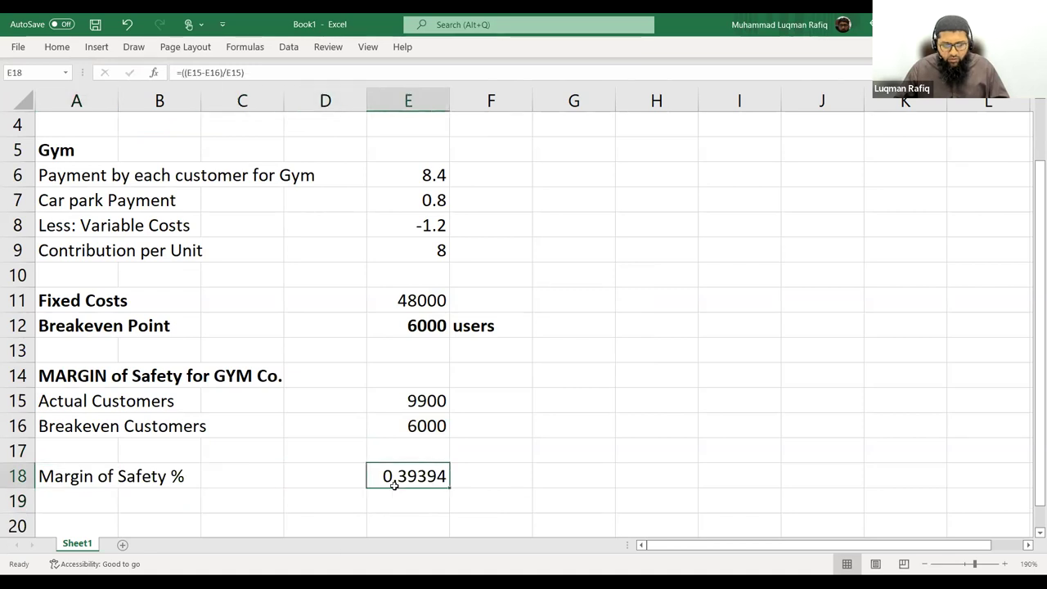
Format the margin of safety in E18 as a percentage with two decimal places
{"action": "right_click", "coordinate": [396, 482]}
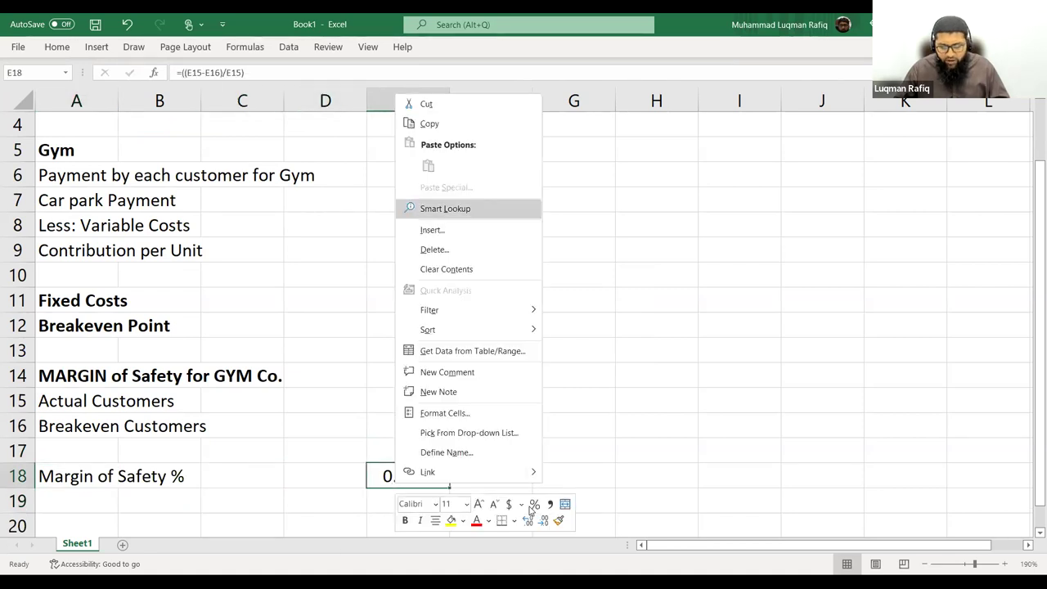
{"action": "key", "text": "ctrl+shift+5"}
{"action": "key", "text": "alt+h"}
{"action": "key", "text": "0"}
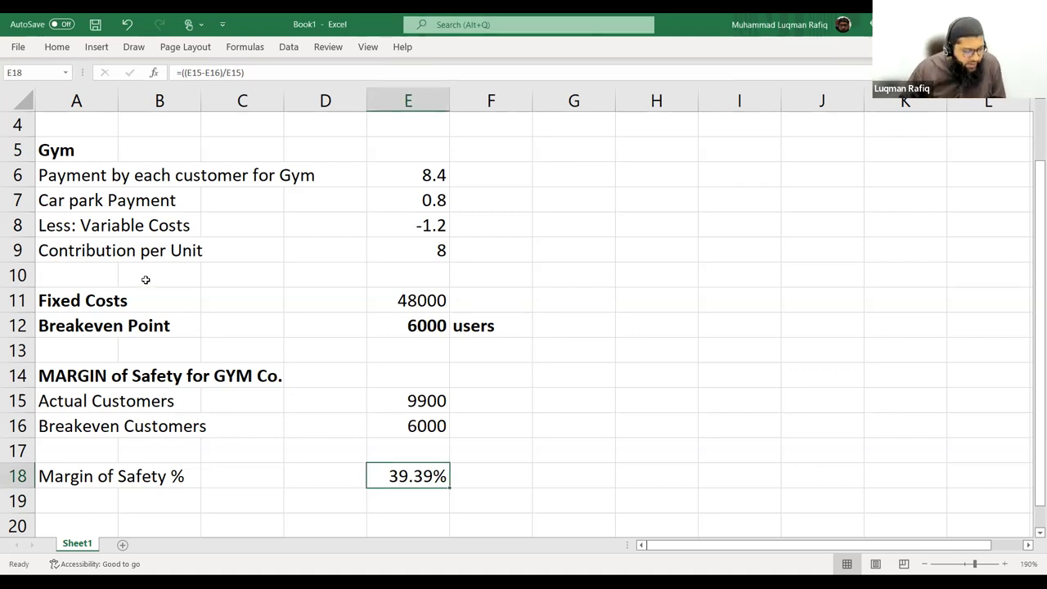
Copy the gym calculation block A5:F18 and paste it starting at A21
{"action": "left_click_drag", "start_coordinate": [52, 155], "coordinate": [467, 475]}
{"action": "key", "text": "ctrl+c"}
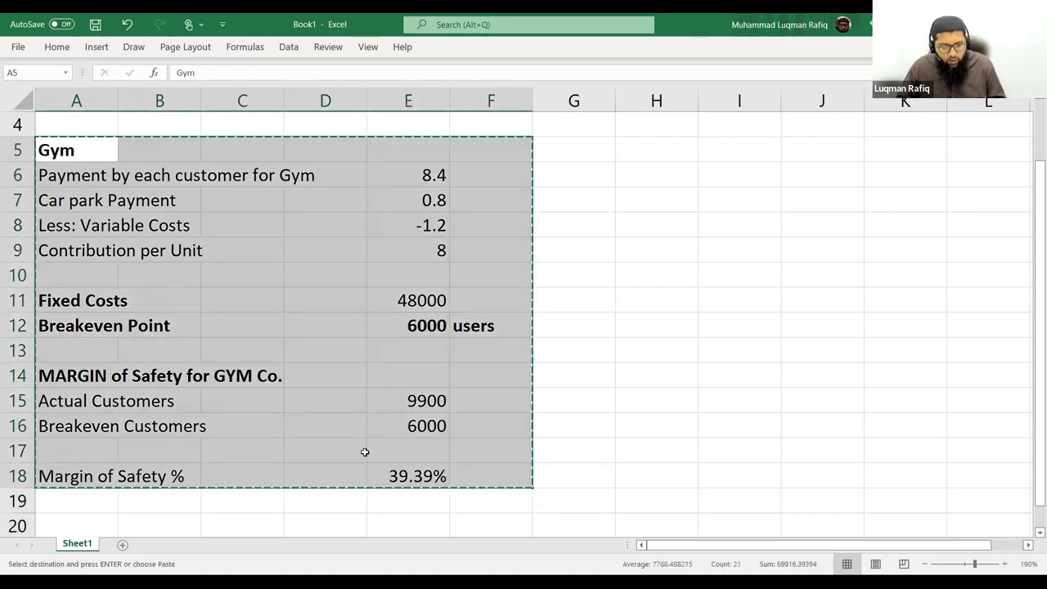
{"action": "scroll", "coordinate": [365, 452], "scroll_direction": "down", "scroll_amount": 3}
{"action": "left_click", "coordinate": [71, 325]}
{"action": "key", "text": "ctrl+v"}
Replace the pasted block's heading in A21 with "Café"
{"action": "left_click", "coordinate": [102, 328]}
{"action": "type", "text": "Café"}
{"action": "key", "text": "Return"}
{"action": "left_click", "coordinate": [100, 329]}
{"action": "key", "text": "Return"}
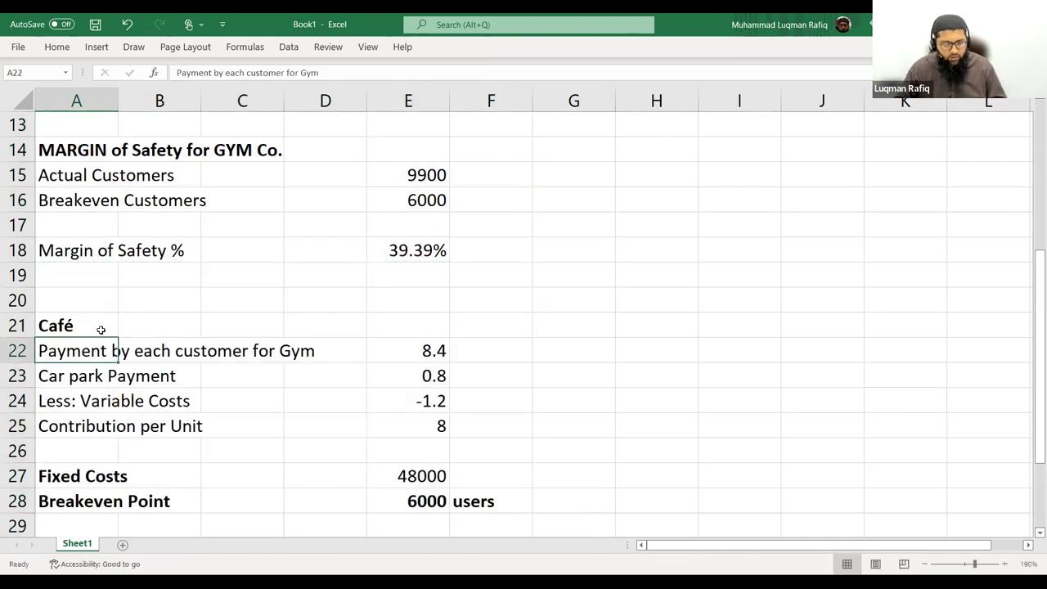
Change the copied label in A22 to "Payment by each customer for Café"
{"action": "key", "text": "F2"}
{"action": "key", "text": "BackSpace"}
{"action": "key", "text": "BackSpace"}
{"action": "key", "text": "BackSpace"}
{"action": "type", "text": "Café"}
{"action": "key", "text": "Return"}
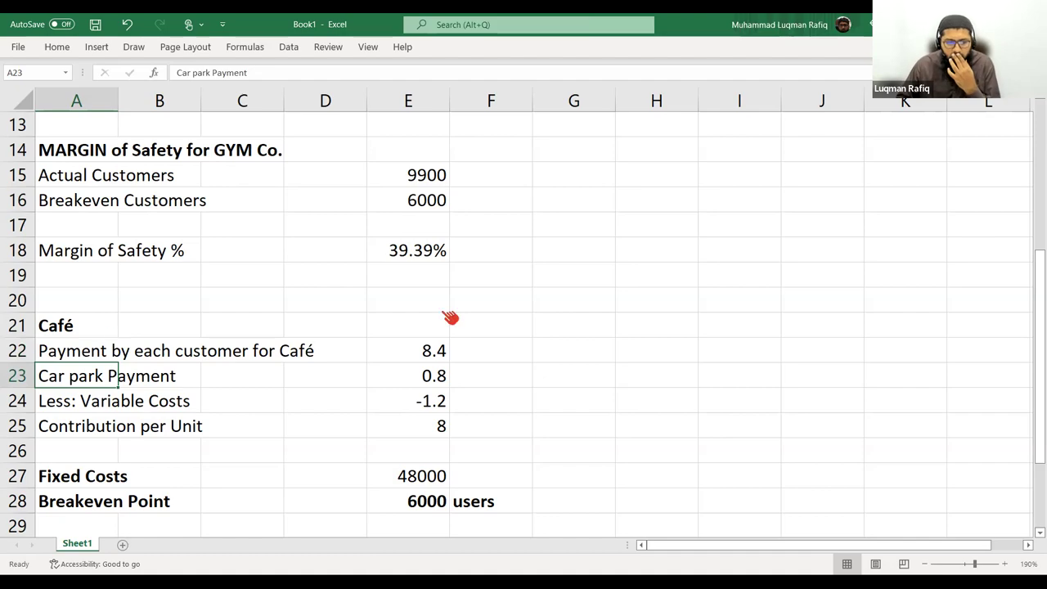
Check the café details in the scenario text and clear the copied gym contents from A22:F34
{"action": "key", "text": "alt+Tab"}
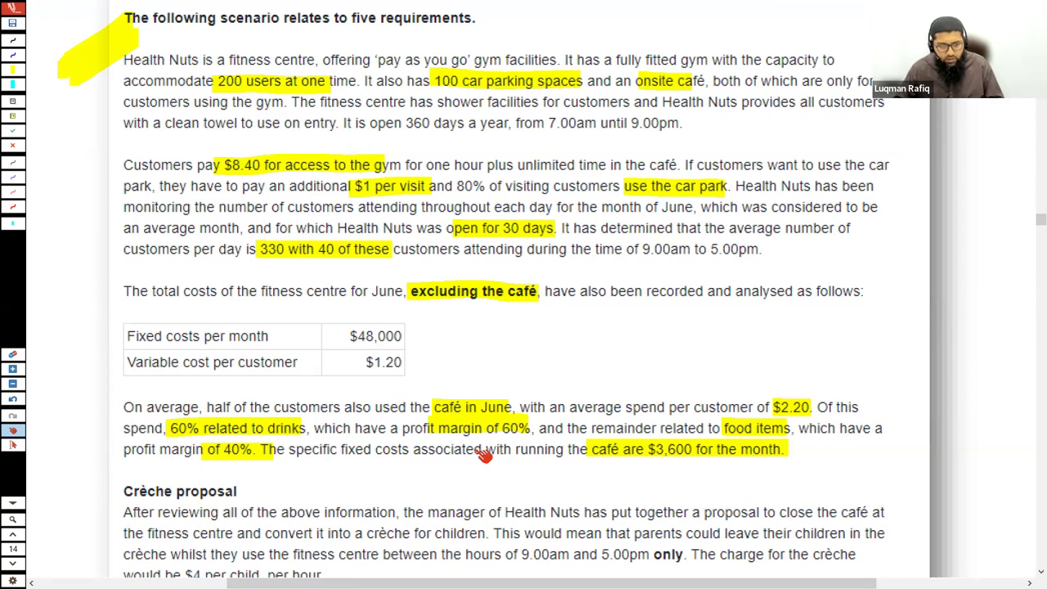
{"action": "key", "text": "alt+Tab"}
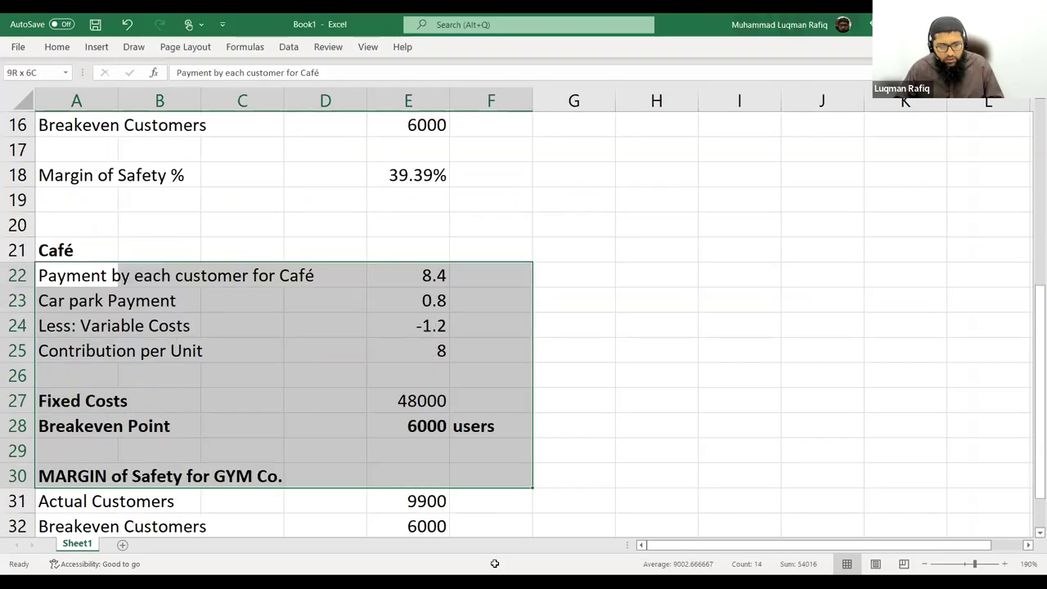
{"action": "left_click_drag", "start_coordinate": [495, 563], "coordinate": [455, 554]}
{"action": "key", "text": "Delete"}
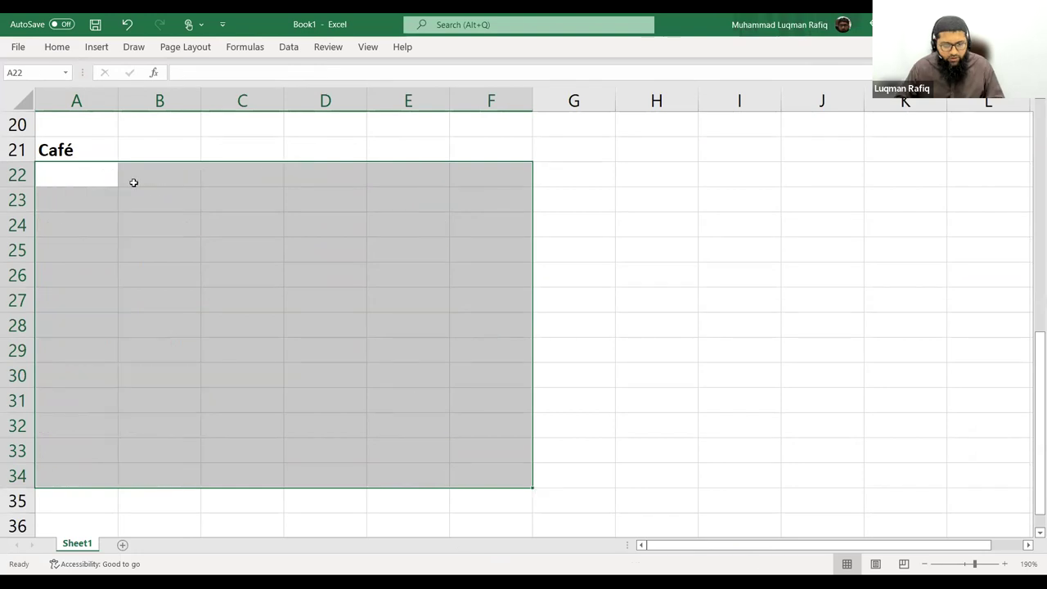
{"action": "key", "text": "Left"}
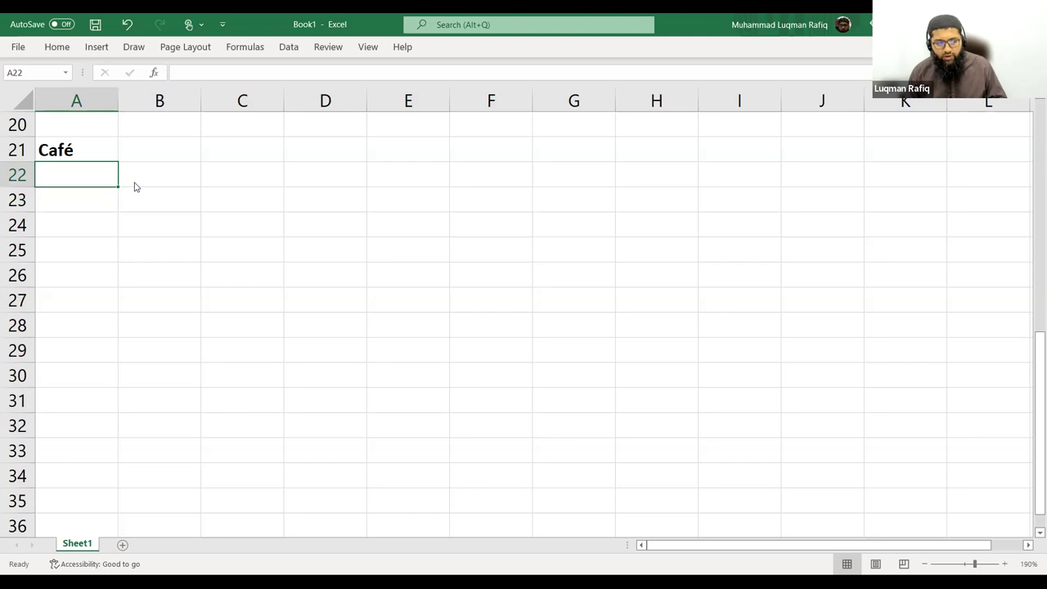
Enter the label "Average Spend Per Customer" in A22 and the scenario's café spend of 2.2 in E22
{"action": "key", "text": "alt+Tab"}
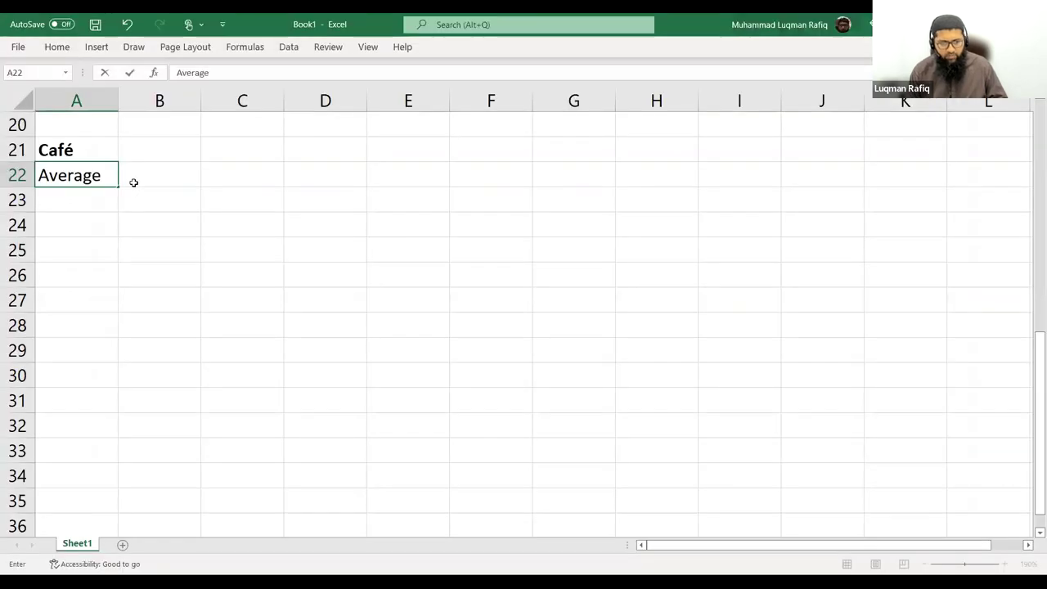
{"action": "type", "text": "Spend Per Customer"}
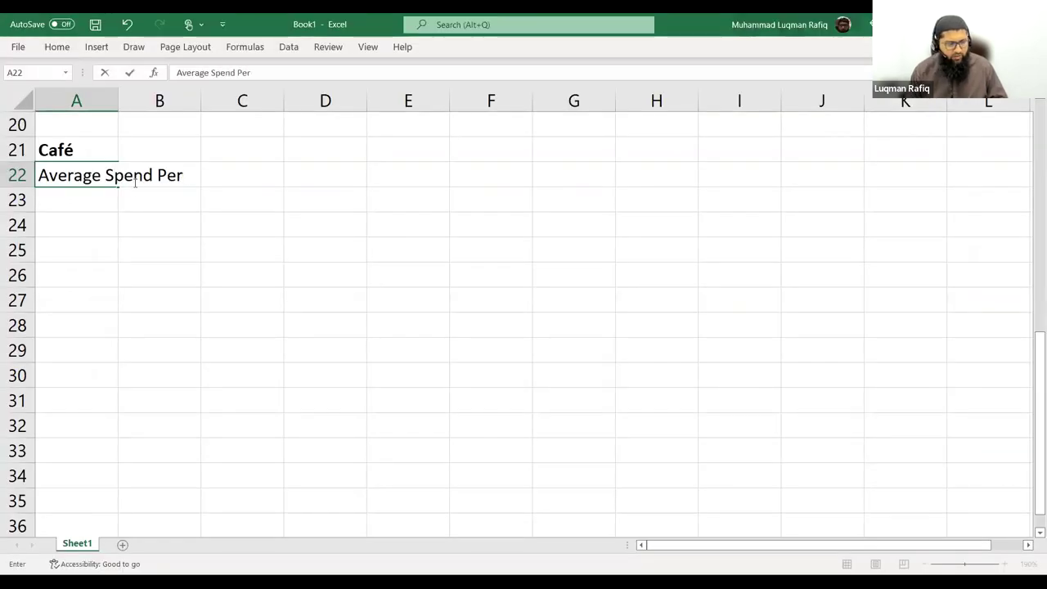
{"action": "key", "text": "Right"}
{"action": "key", "text": "Right"}
{"action": "key", "text": "Right"}
{"action": "key", "text": "Right"}
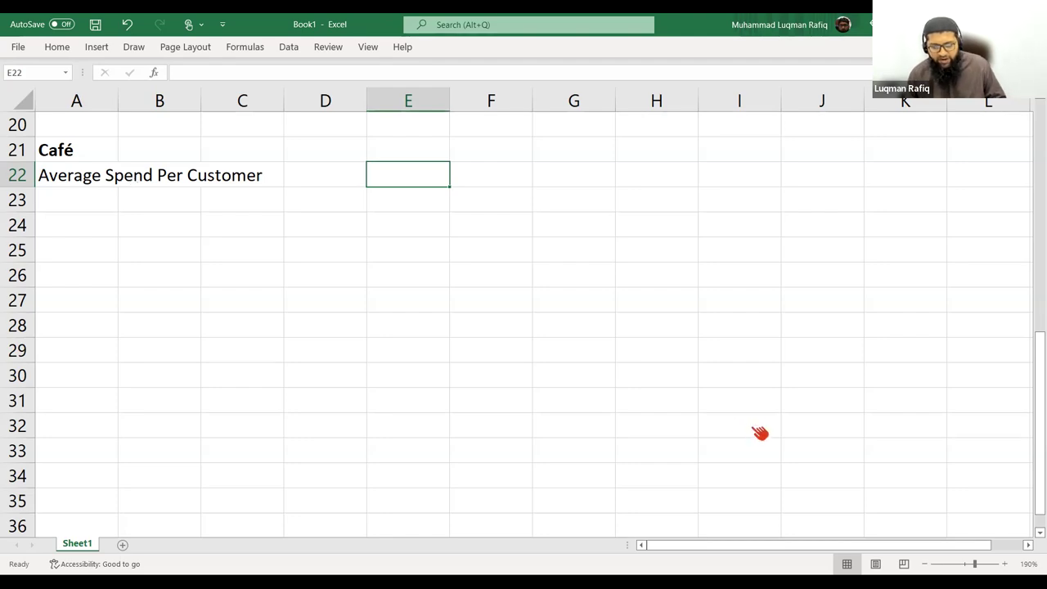
{"action": "key", "text": "alt+Tab"}
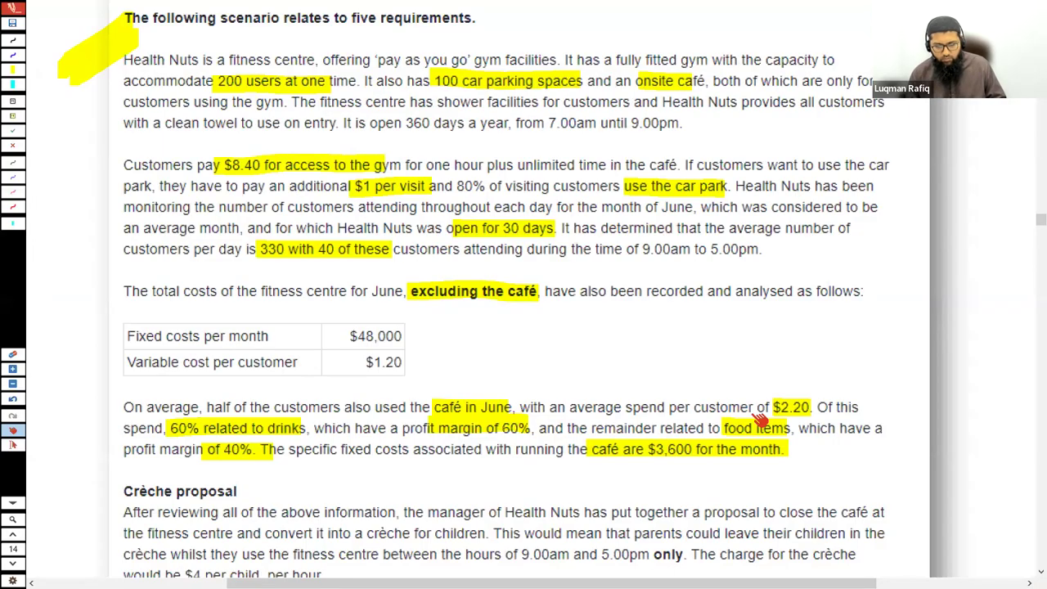
{"action": "key", "text": "alt+Tab"}
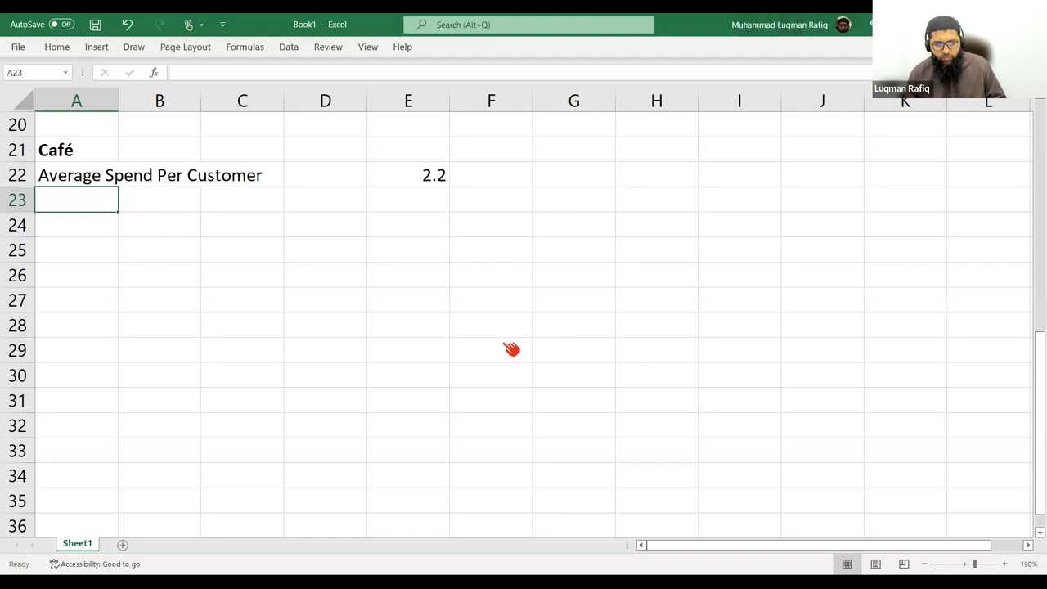
Check the café details in the scenario text and enter the label "Average Contribution Per Customer:" in A24
{"action": "key", "text": "alt+Tab"}
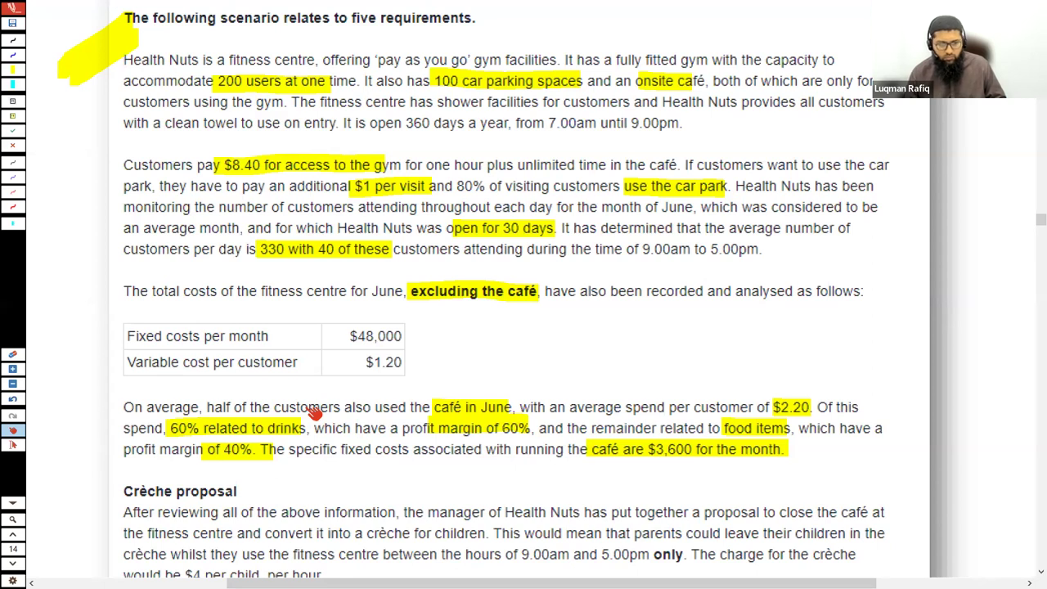
{"action": "key", "text": "alt+Tab"}
{"action": "type", "text": "e Contru"}
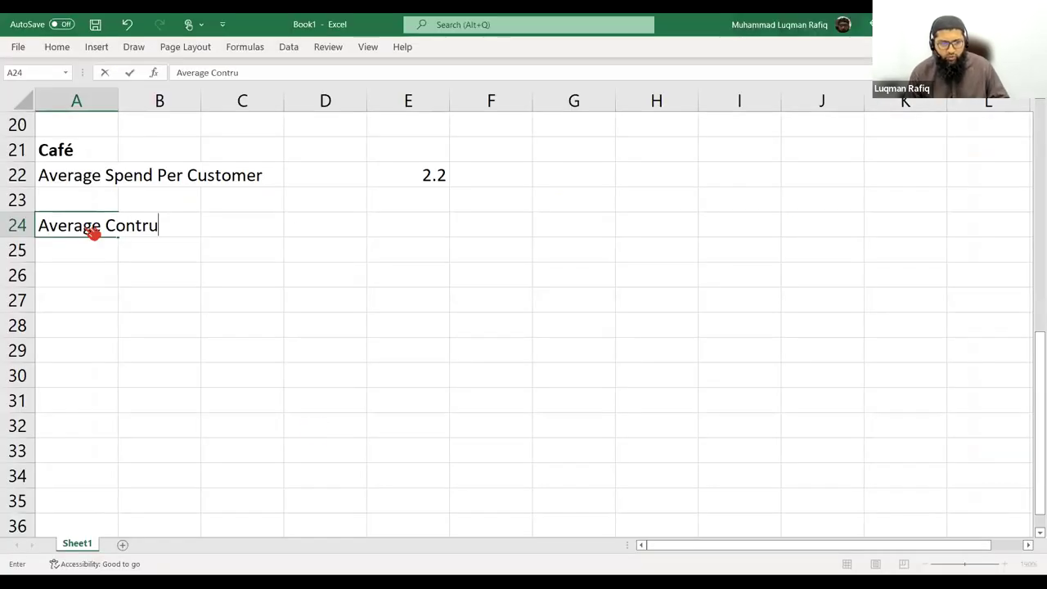
{"action": "key", "text": "BackSpace"}
{"action": "type", "text": "ibution Per Cu"}
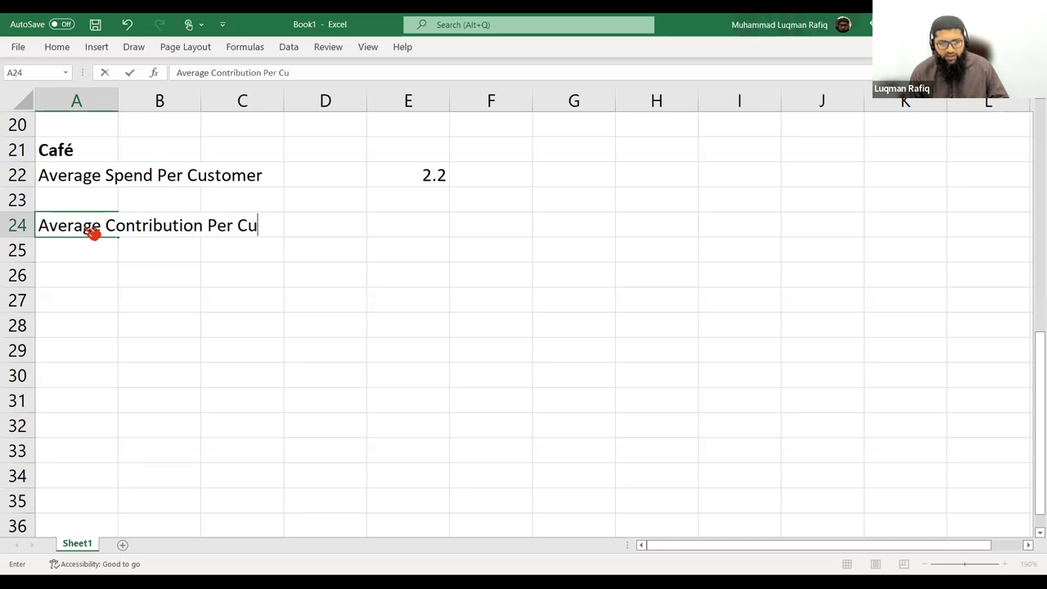
{"action": "type", "text": "stomer:"}
{"action": "key", "text": "Return"}
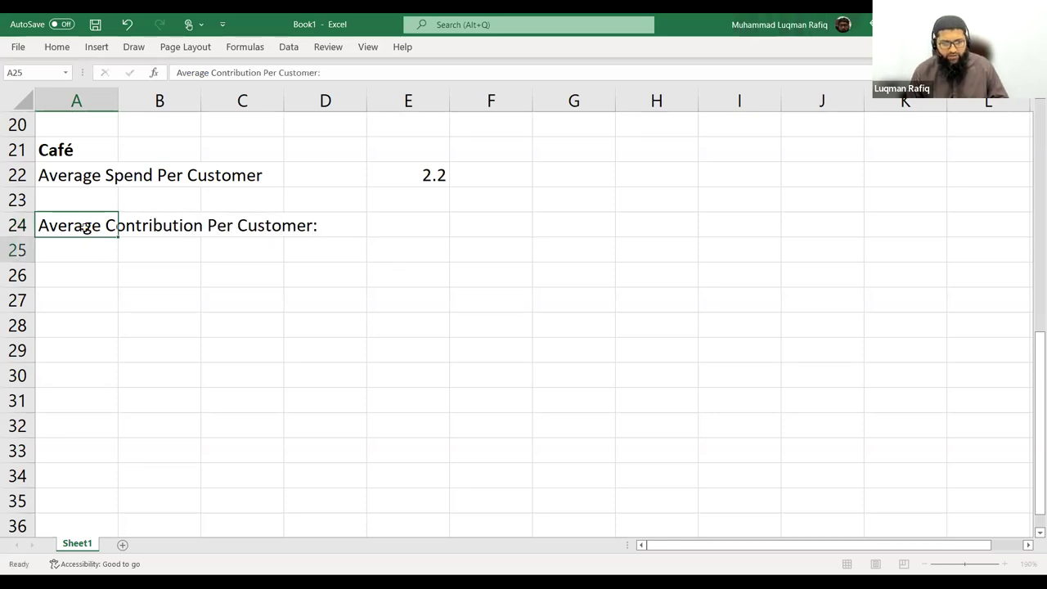
Enter the row labels "Drinks" in A25 and "Food Item" in A26
{"action": "type", "text": "Drinks"}
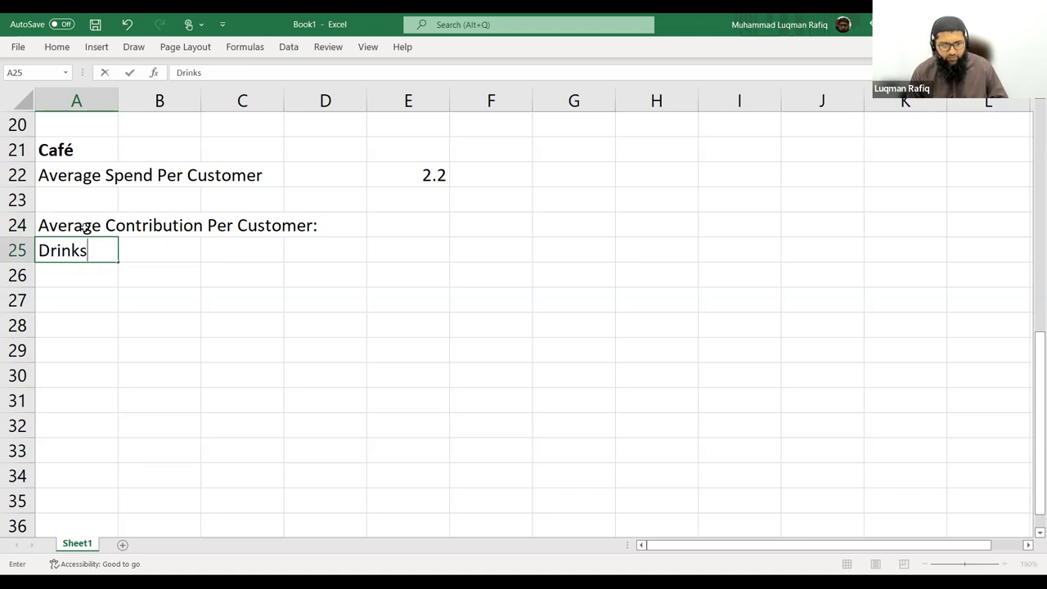
{"action": "key", "text": "Return"}
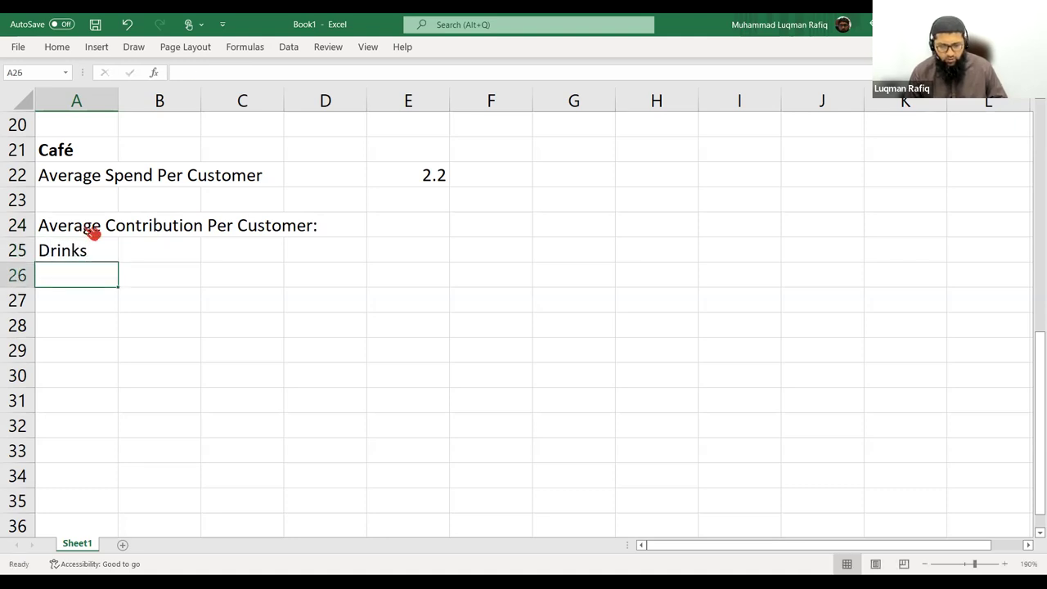
{"action": "key", "text": "alt+Tab"}
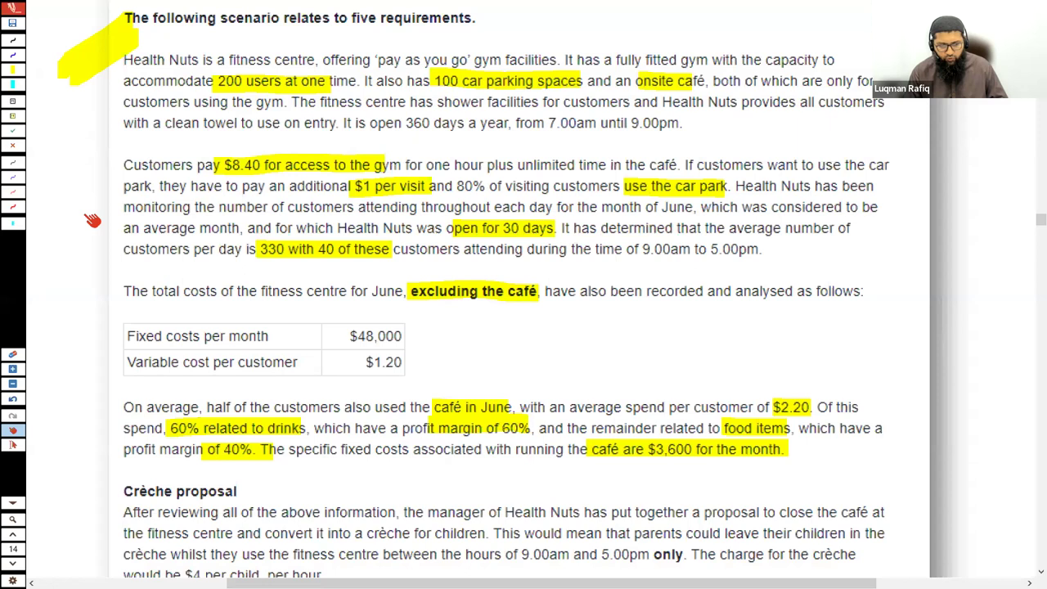
{"action": "type", "text": "Food Item"}
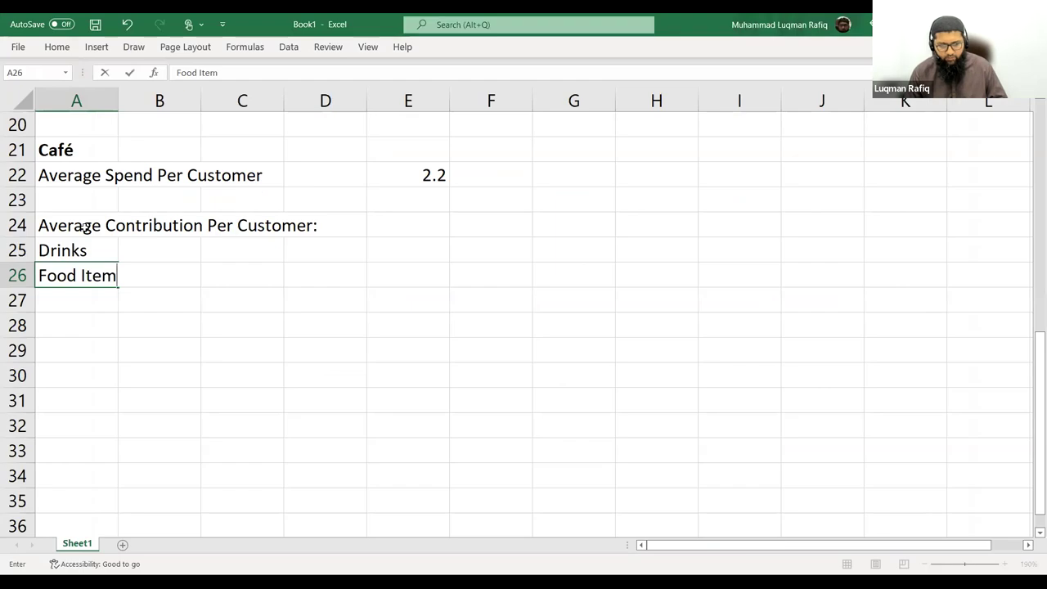
{"action": "key", "text": "Tab"}
Look up the drinks share in the scenario and enter the drinks contribution formula =2.2*60%*50% in D25
{"action": "key", "text": "Tab"}
{"action": "key", "text": "Up"}
{"action": "key", "text": "Right"}
{"action": "key", "text": "Right"}
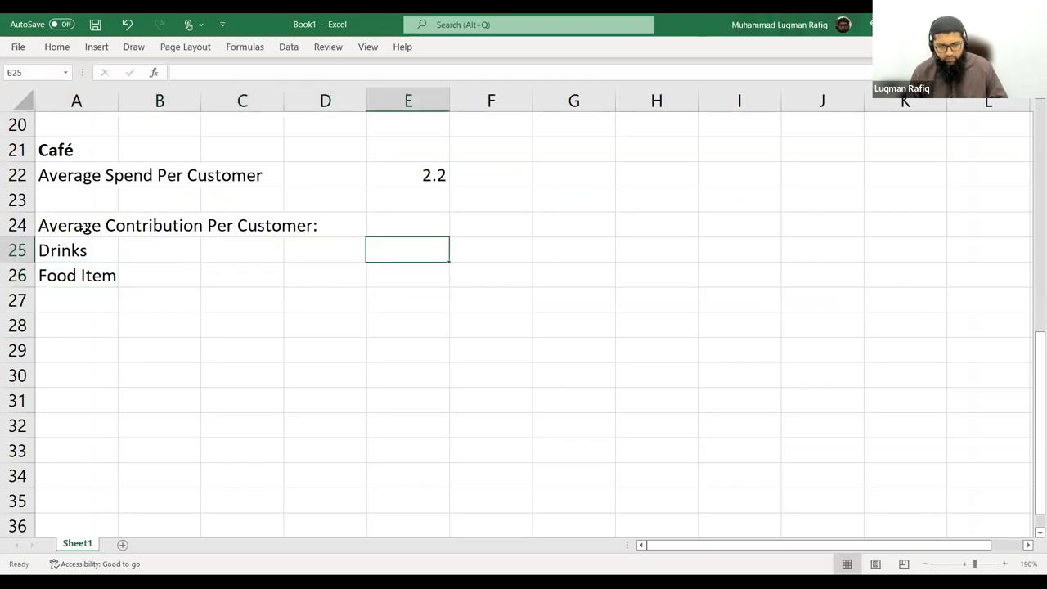
{"action": "key", "text": "Left"}
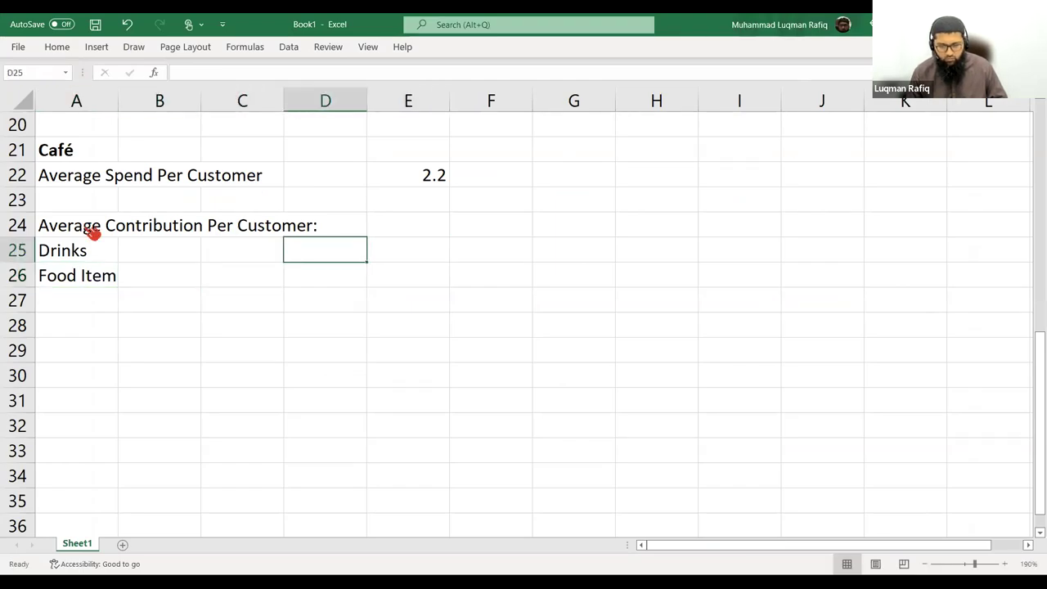
{"action": "key", "text": "alt+Tab"}
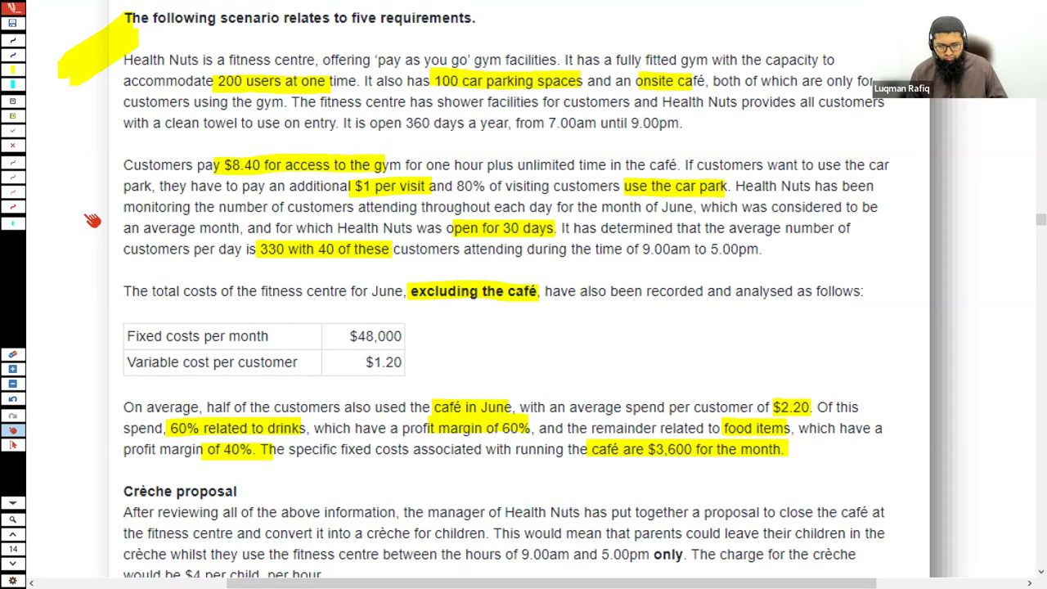
{"action": "key", "text": "alt+Tab"}
{"action": "type", "text": "=2.2*60"}
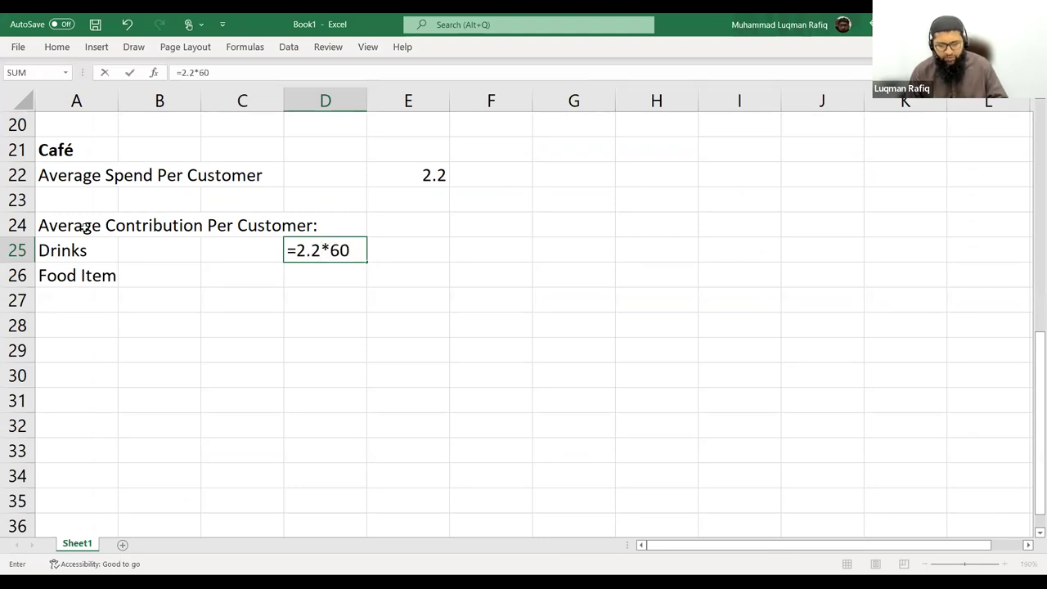
{"action": "type", "text": "%*5"}
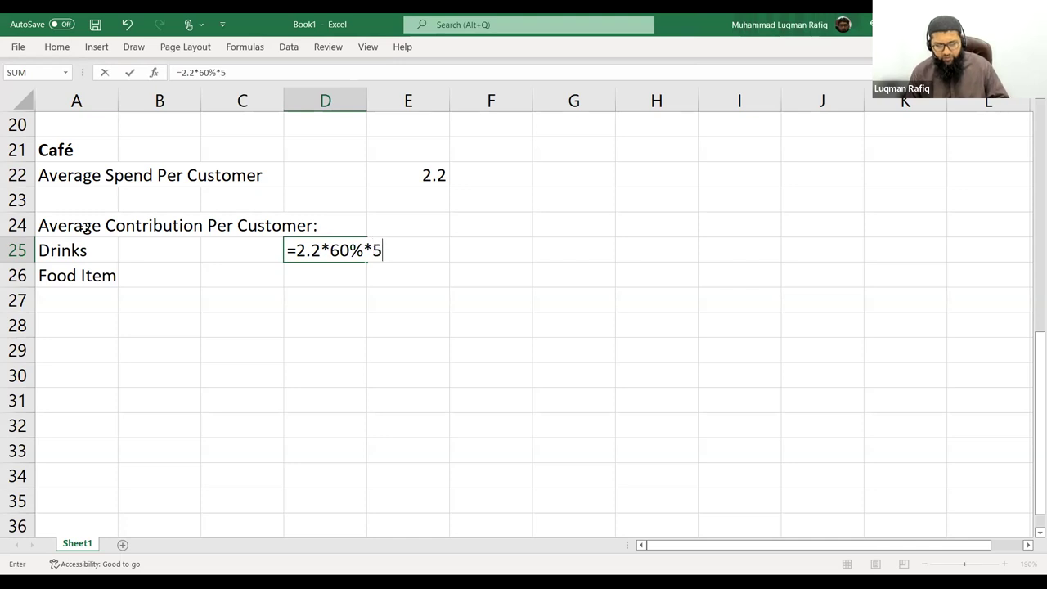
{"action": "type", "text": "0%"}
{"action": "key", "text": "ctrl+Return"}
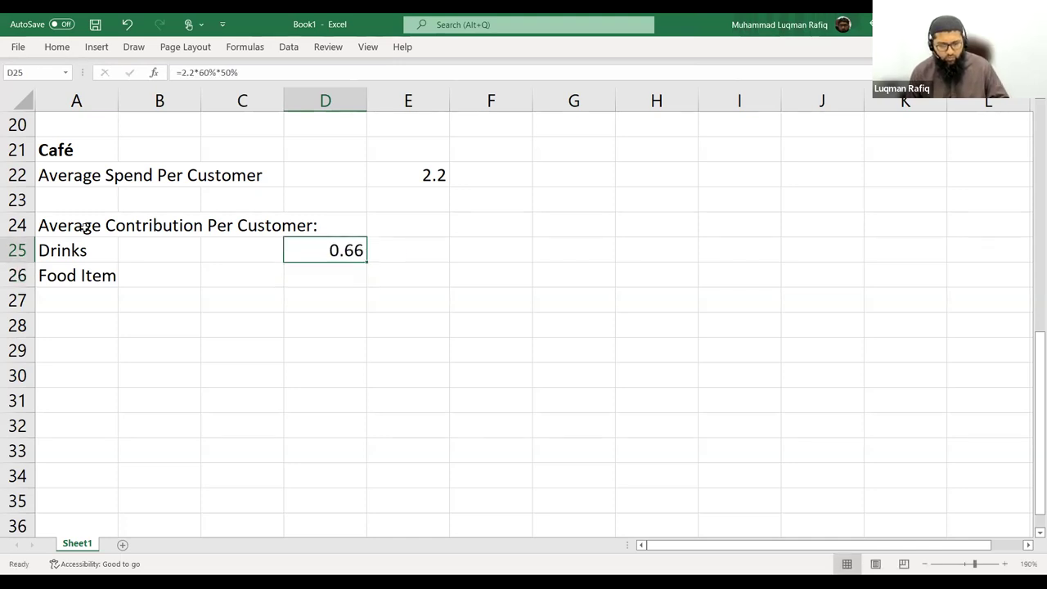
Correct the final percentage of the drinks contribution formula in D25 to 60%
{"action": "key", "text": "F2"}
{"action": "key", "text": "BackSpace"}
{"action": "key", "text": "BackSpace"}
{"action": "key", "text": "BackSpace"}
{"action": "type", "text": "60%"}
{"action": "key", "text": "ctrl+Return"}
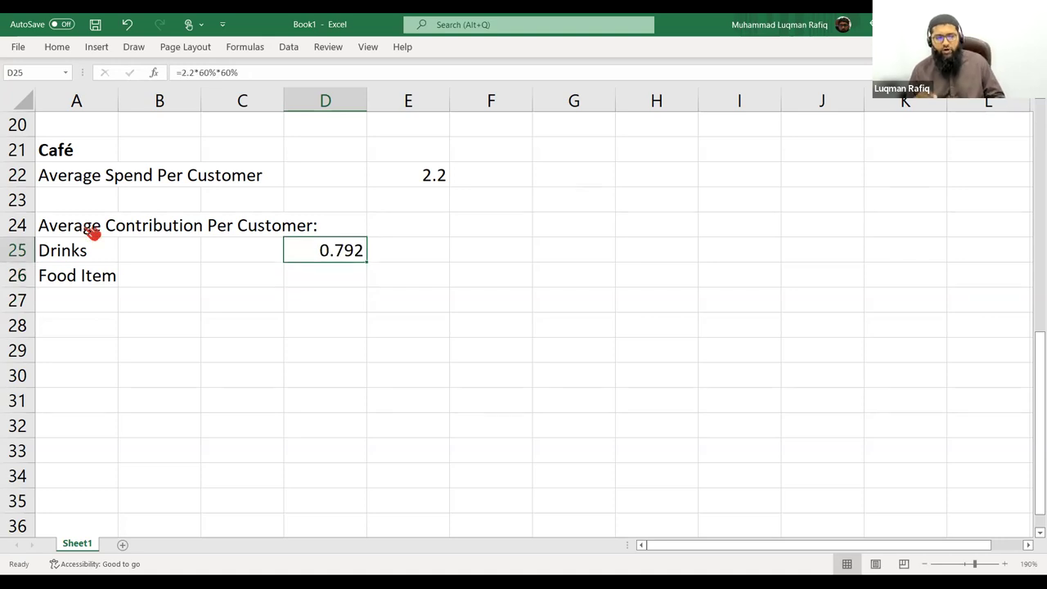
Look up the food details in the scenario and calculate the food contribution in D26 from the $2.20 spend, food share and 40% margin
{"action": "key", "text": "alt+Tab"}
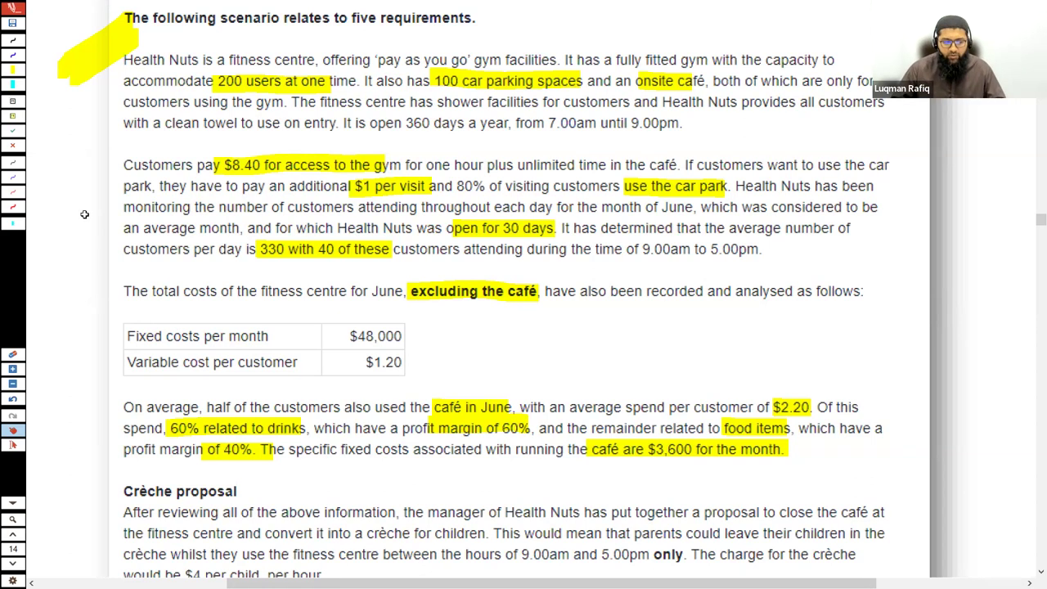
{"action": "key", "text": "alt+Tab"}
{"action": "key", "text": "Right"}
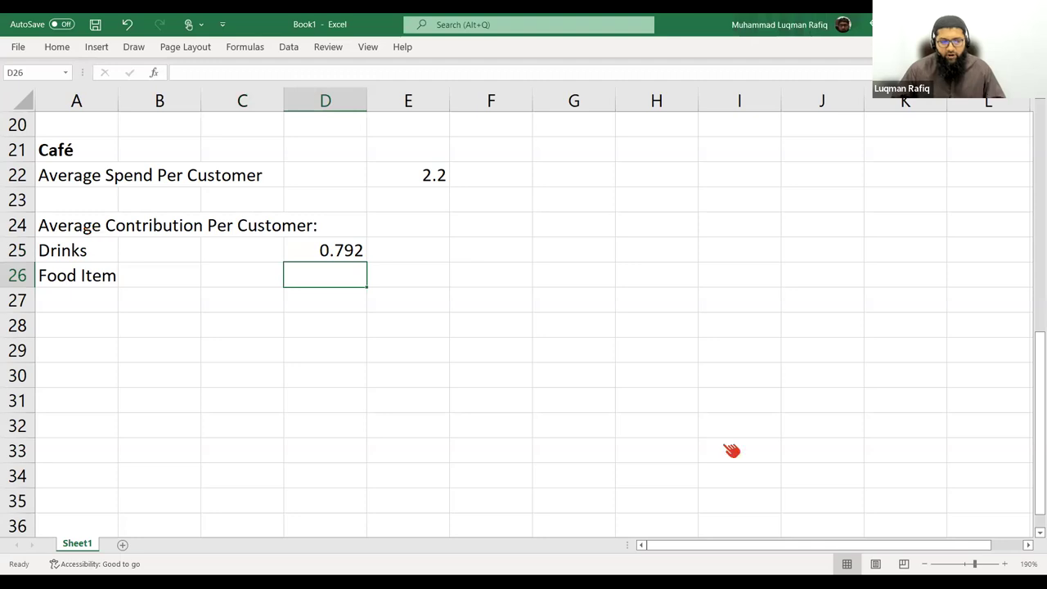
{"action": "key", "text": "alt+Tab"}
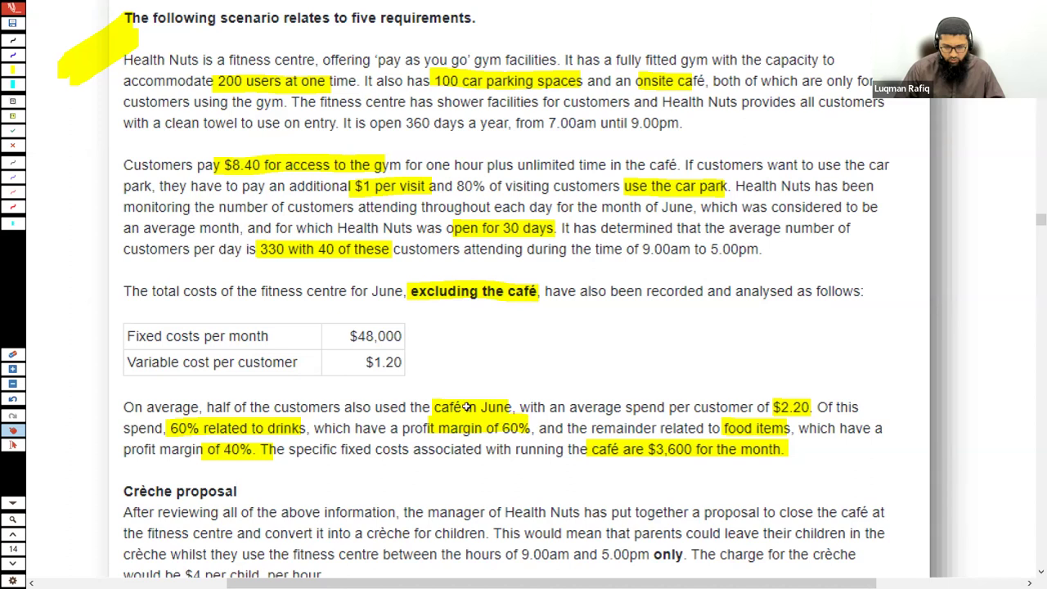
{"action": "key", "text": "alt+Tab"}
Make the average spend value in E22 bold
{"action": "key", "text": "Up"}
{"action": "key", "text": "Up"}
{"action": "key", "text": "Up"}
{"action": "key", "text": "Up"}
{"action": "key", "text": "Up"}
{"action": "key", "text": "Right"}
{"action": "key", "text": "ctrl+b"}
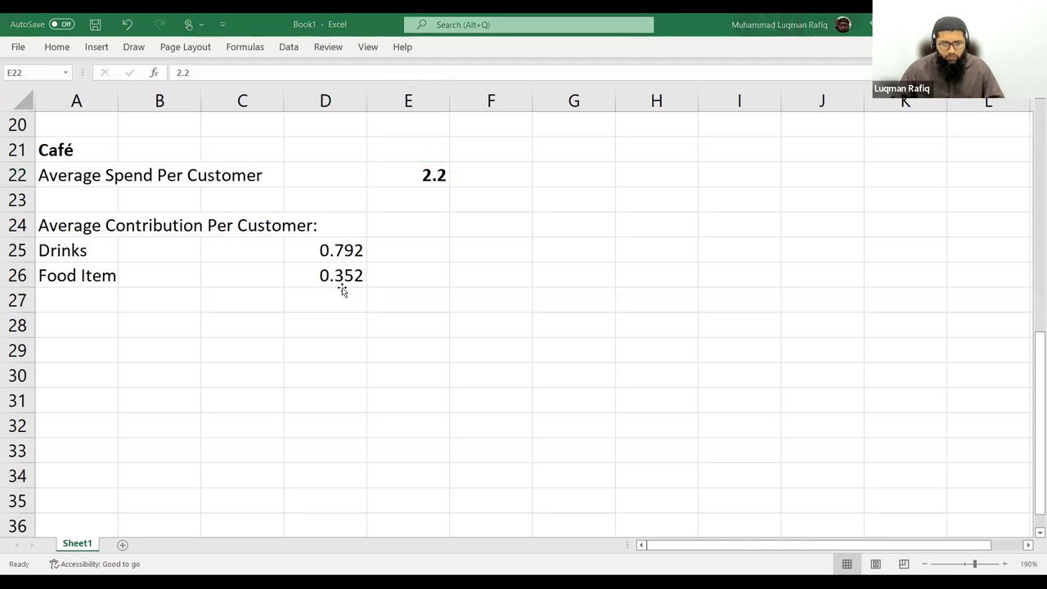
Total the drinks and food contributions in E24 with =SUM(D25:D26) and make the result bold
{"action": "left_click", "coordinate": [435, 296]}
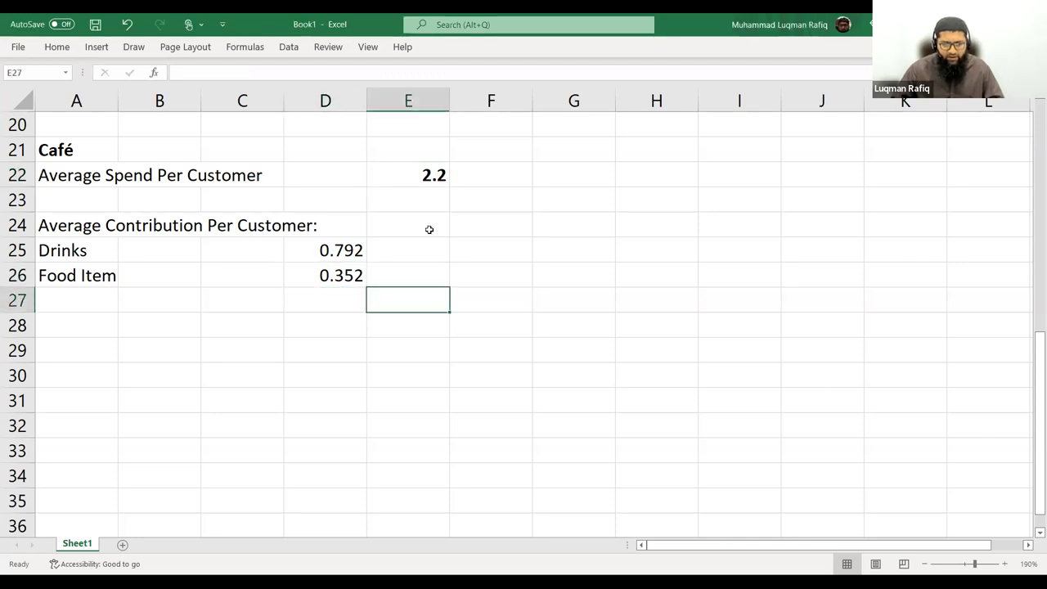
{"action": "left_click", "coordinate": [428, 230]}
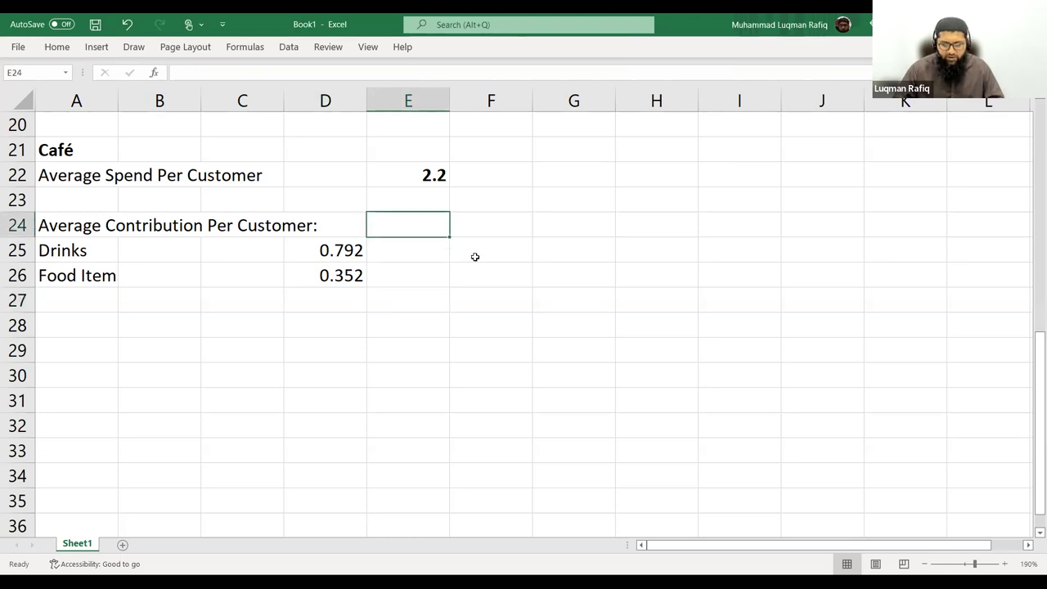
{"action": "type", "text": "="}
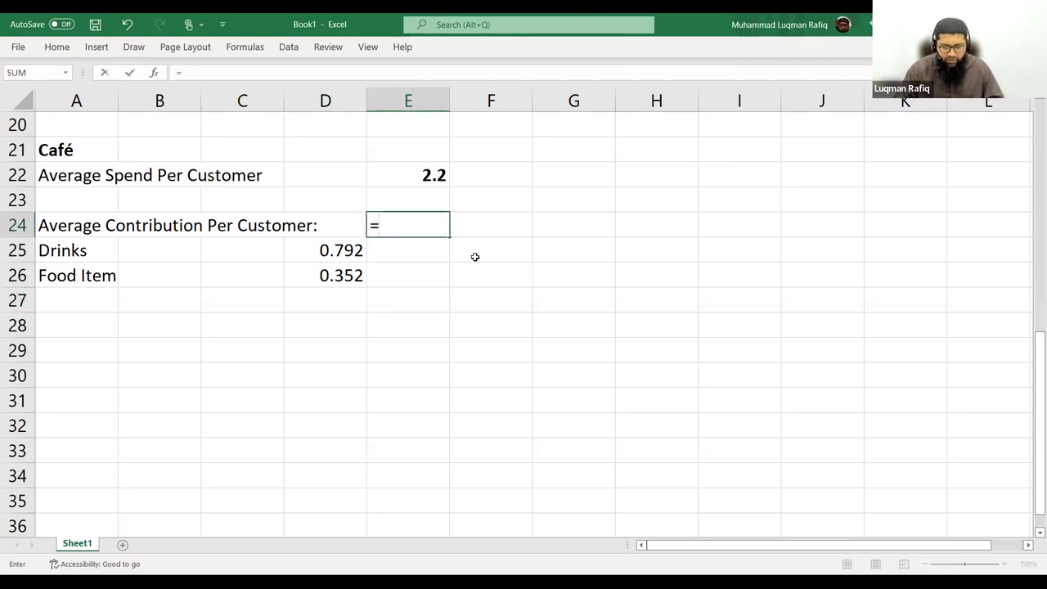
{"action": "type", "text": "su"}
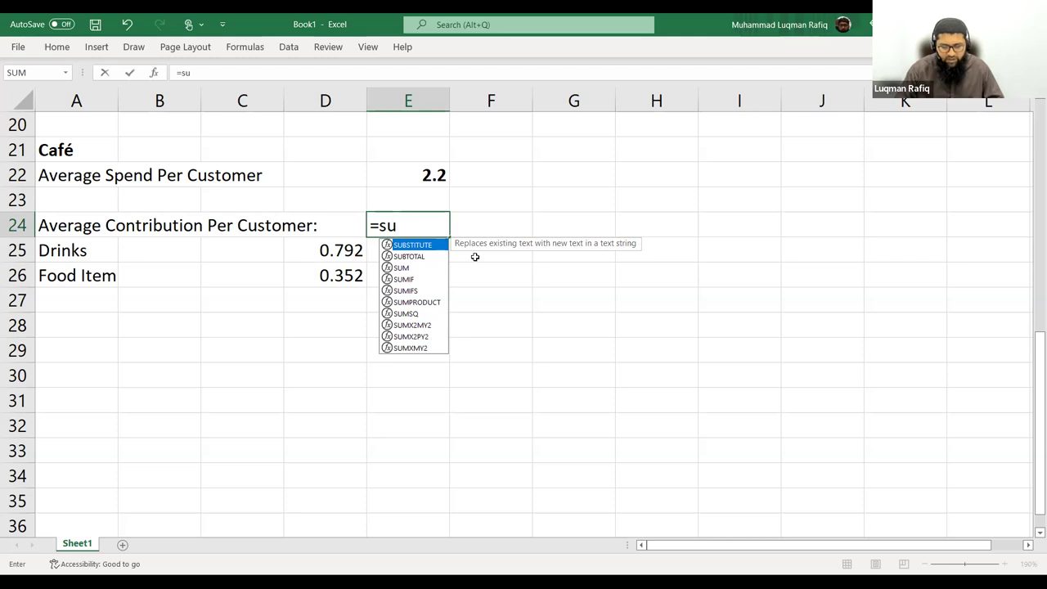
{"action": "type", "text": "m("}
{"action": "key", "text": "Left"}
{"action": "key", "text": "Down"}
{"action": "key", "text": "shift+Down"}
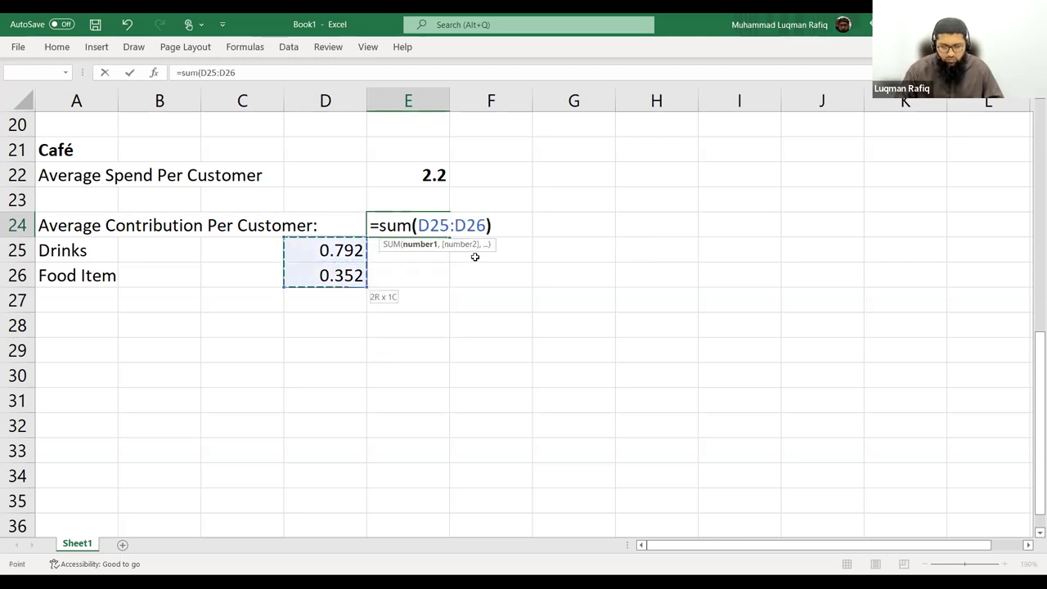
{"action": "key", "text": "ctrl+Return"}
{"action": "key", "text": "ctrl+b"}
Enter the bold label "Fixed Costs" in A28
{"action": "key", "text": "Left"}
{"action": "key", "text": "Left"}
{"action": "key", "text": "Left"}
{"action": "key", "text": "Left"}
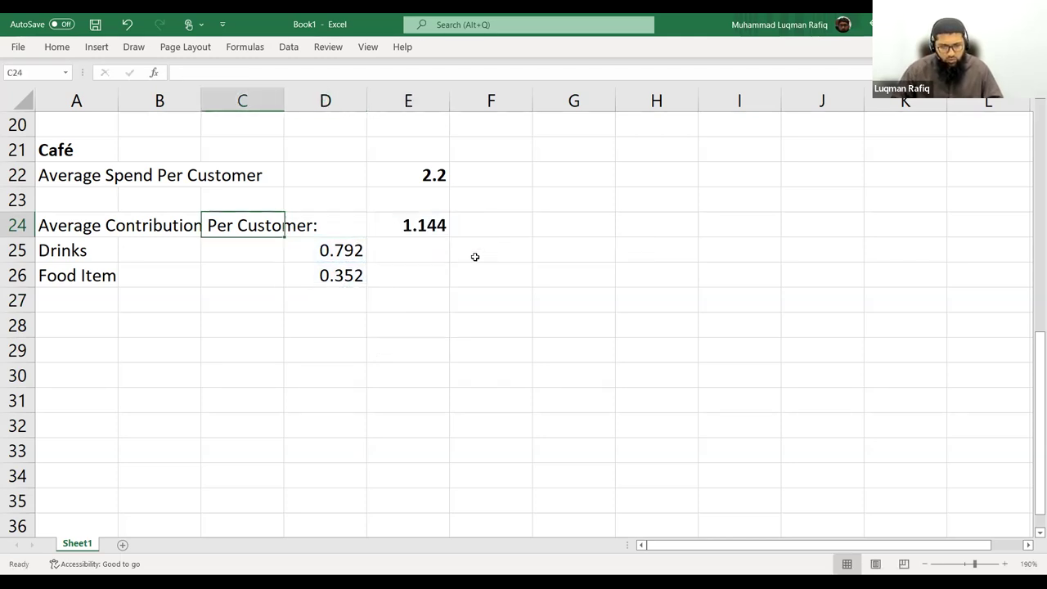
{"action": "key", "text": "Right"}
{"action": "key", "text": "Left"}
{"action": "key", "text": "Down"}
{"action": "key", "text": "Down"}
{"action": "key", "text": "Down"}
{"action": "key", "text": "Down"}
{"action": "key", "text": "Up"}
{"action": "type", "text": "Fixed Costs"}
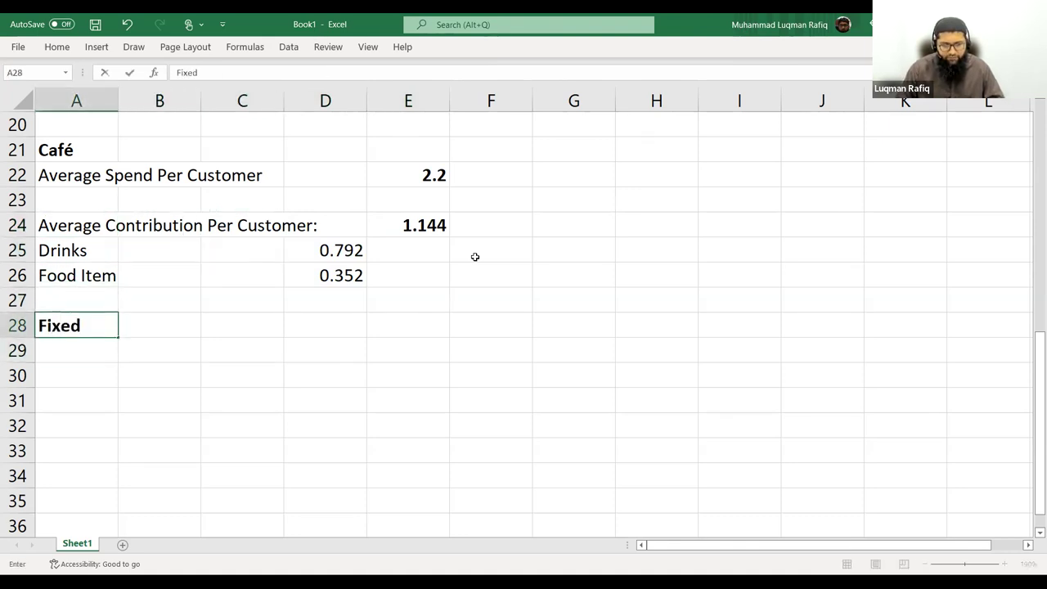
Look up the café's monthly fixed costs in the scenario and enter 3600 in E28
{"action": "key", "text": "Tab"}
{"action": "key", "text": "Tab"}
{"action": "key", "text": "Tab"}
{"action": "key", "text": "Tab"}
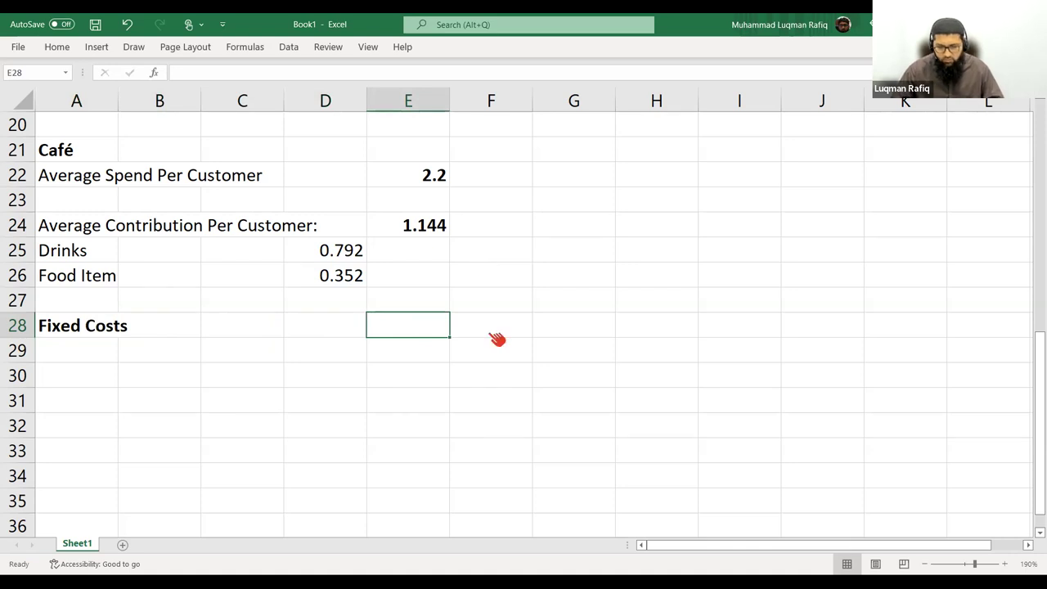
{"action": "key", "text": "alt+Tab"}
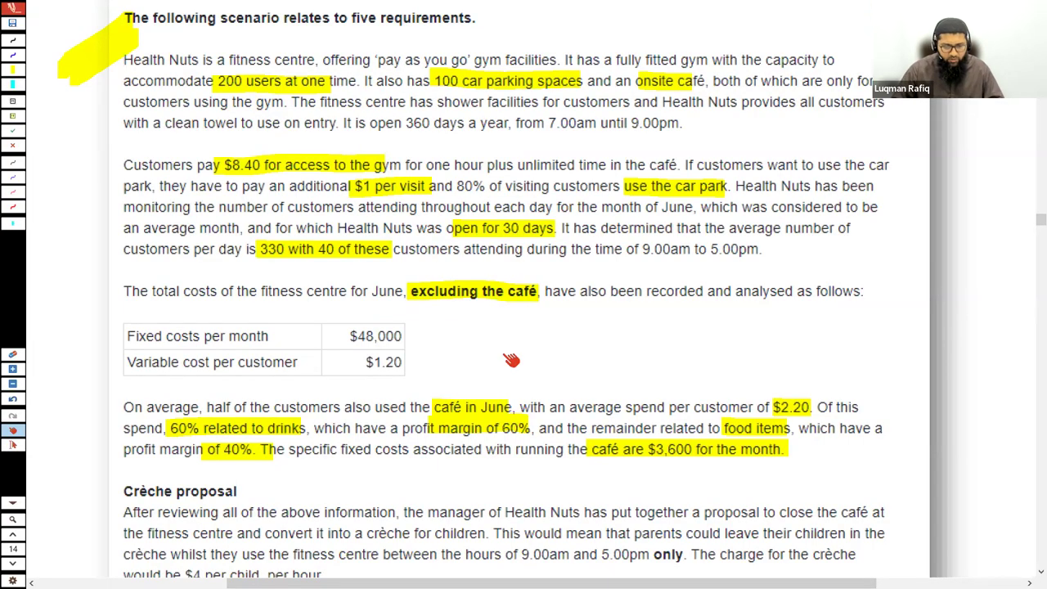
{"action": "key", "text": "alt+Tab"}
Enter the label "Breakeven Customers" in A30 and calculate fixed costs divided by contribution, =E28/E24, in E30
{"action": "type", "text": "Breakeven Customers"}
{"action": "key", "text": "Right"}
{"action": "key", "text": "Right"}
{"action": "key", "text": "Right"}
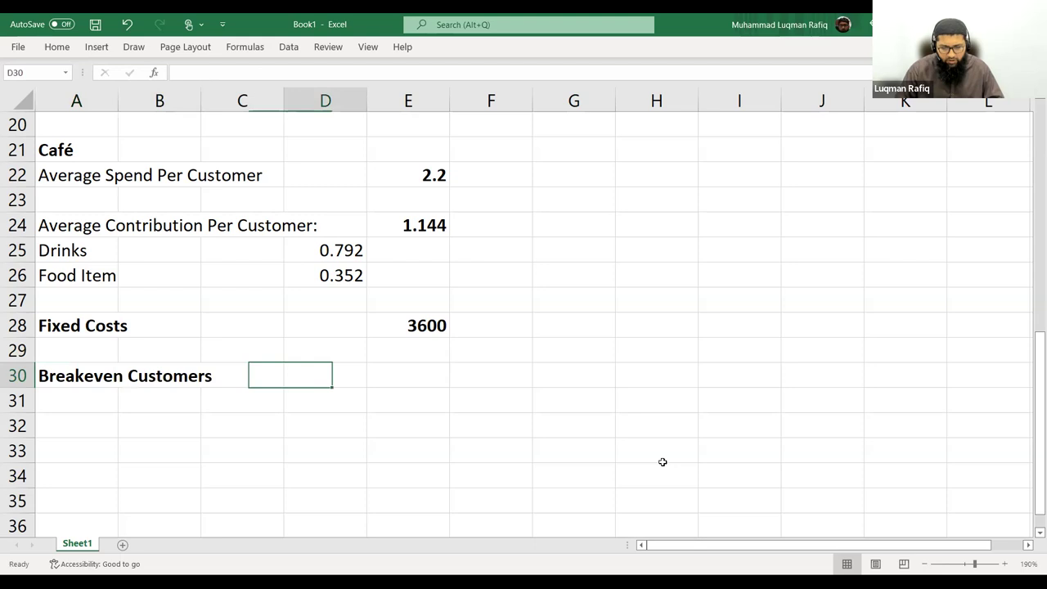
{"action": "key", "text": "Right"}
{"action": "type", "text": "="}
{"action": "key", "text": "Up"}
{"action": "key", "text": "Up"}
{"action": "type", "text": "/"}
{"action": "key", "text": "Up"}
{"action": "key", "text": "Up"}
{"action": "key", "text": "Up"}
{"action": "key", "text": "Up"}
{"action": "key", "text": "Up"}
{"action": "key", "text": "Up"}
{"action": "key", "text": "Return"}
Make the whole Breakeven Customers row, A30:E30, bold
{"action": "key", "text": "Up"}
{"action": "key", "text": "shift+Right"}
{"action": "key", "text": "shift+Right"}
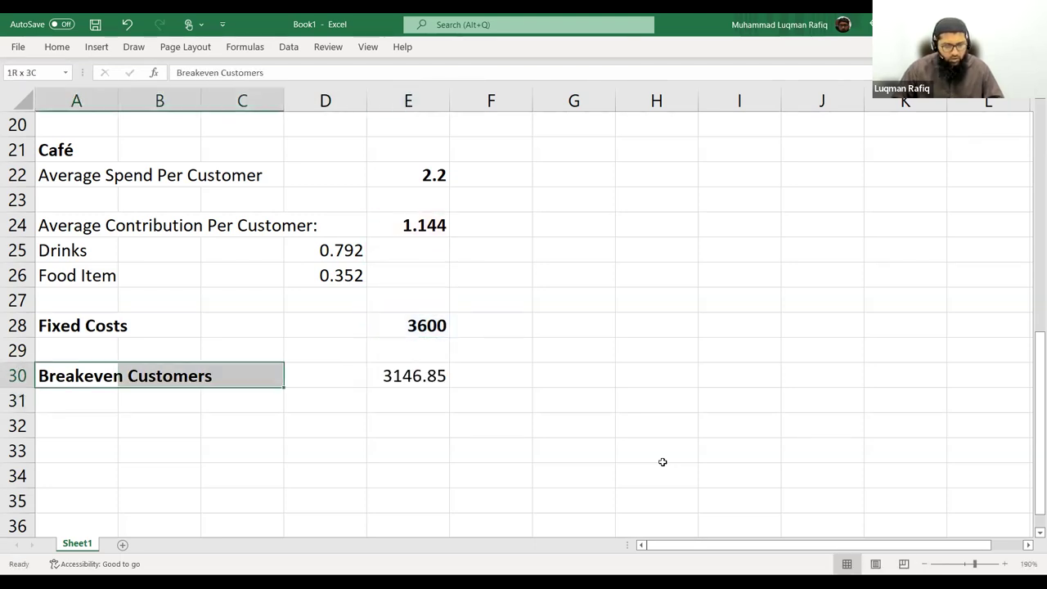
{"action": "key", "text": "shift+Right"}
{"action": "key", "text": "shift+Right"}
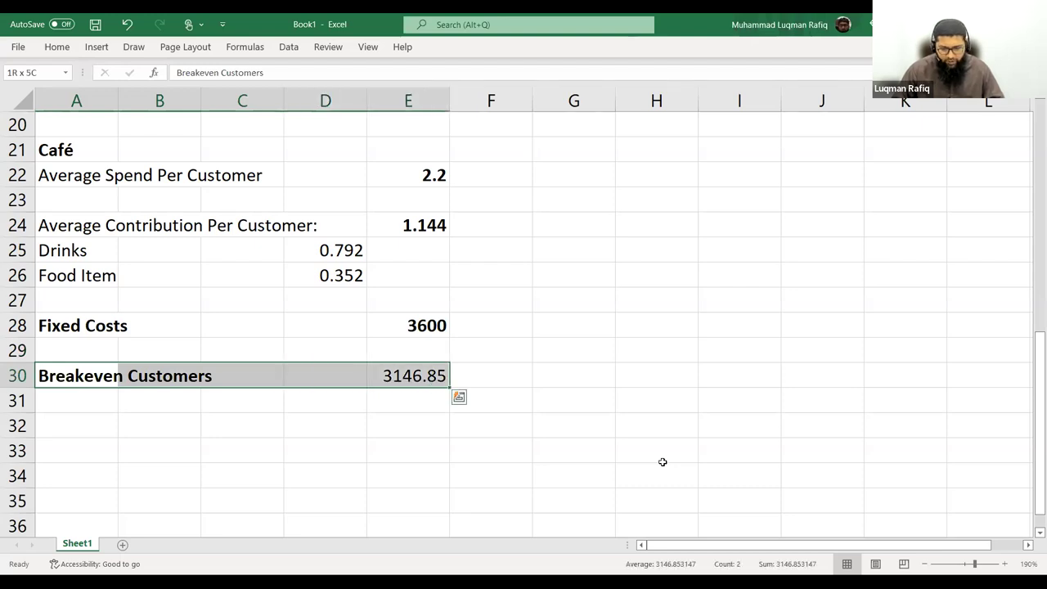
{"action": "key", "text": "ctrl+b"}
{"action": "key", "text": "ctrl+b"}
{"action": "key", "text": "Down"}
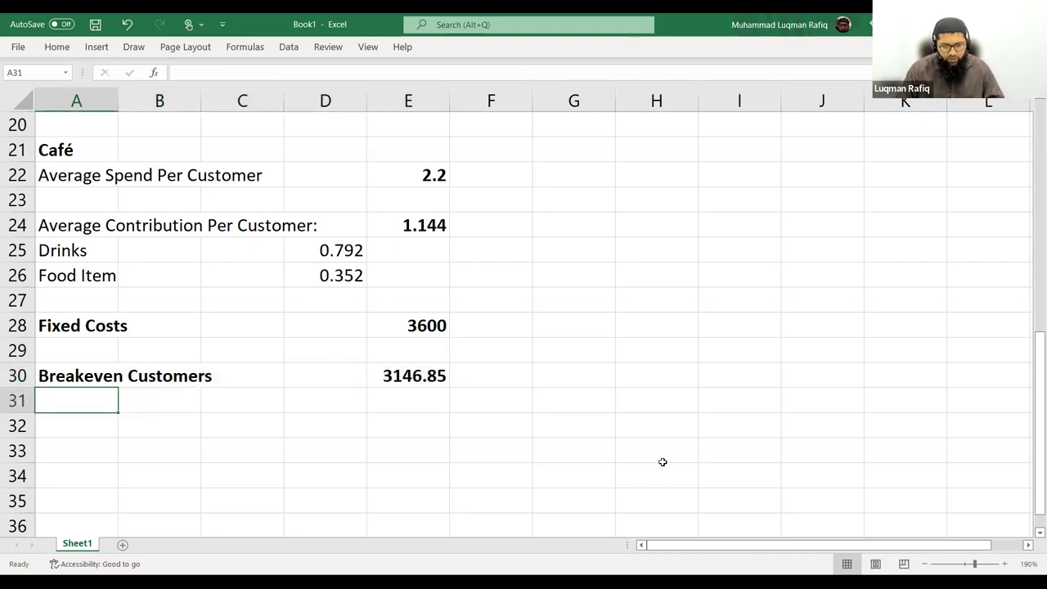
Add the bold heading "Margin Of Safety Calculations" in A32
{"action": "key", "text": "Down"}
{"action": "type", "text": "Margin Of Safety Calculations"}
{"action": "key", "text": "Return"}
{"action": "key", "text": "Up"}
{"action": "key", "text": "ctrl+b"}
{"action": "key", "text": "Down"}
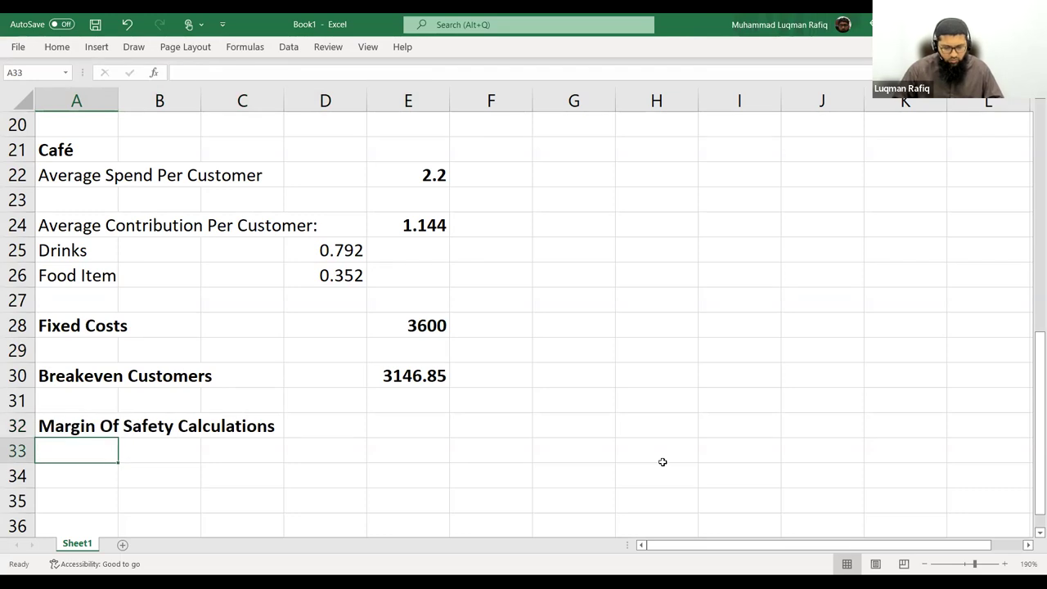
Enter the label "Actual Number of Customers" in A33 and select E33 for its value
{"action": "type", "text": "Actual Number of Customers"}
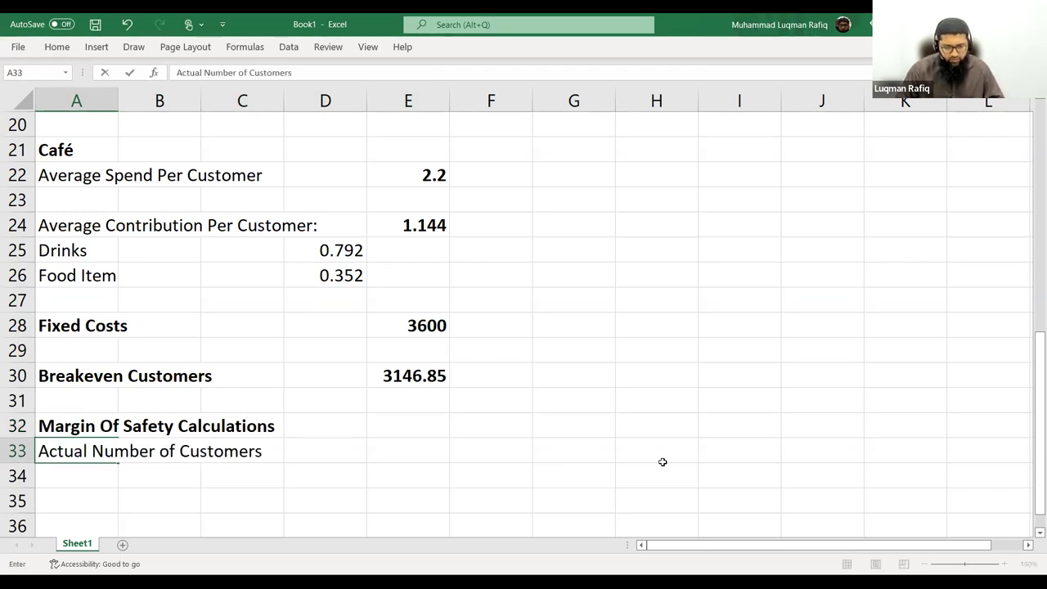
{"action": "key", "text": "Right"}
{"action": "key", "text": "Right"}
{"action": "key", "text": "Right"}
{"action": "key", "text": "Right"}
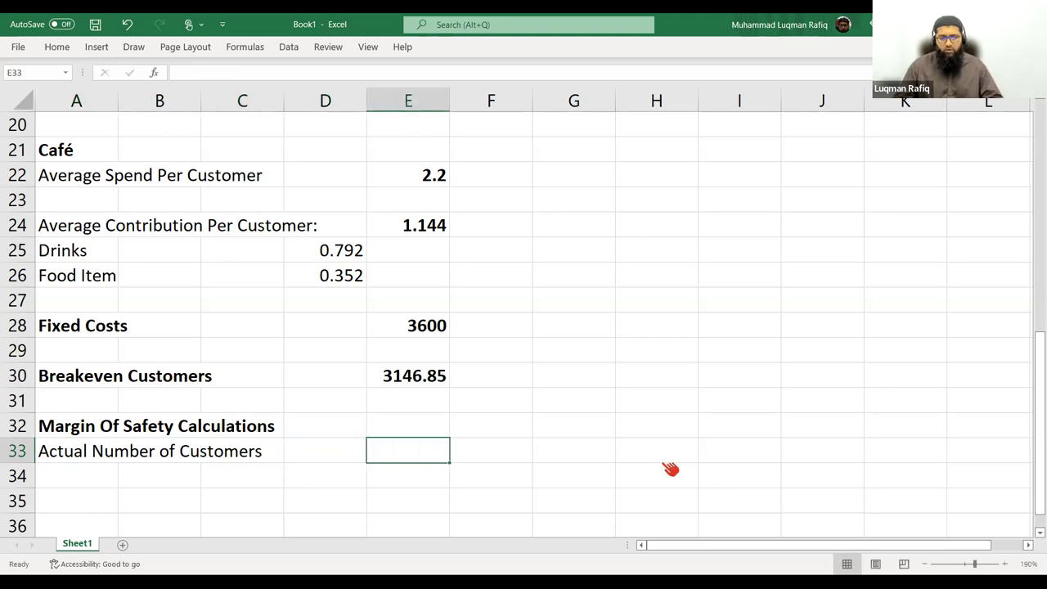
{"action": "key", "text": "alt+Tab"}
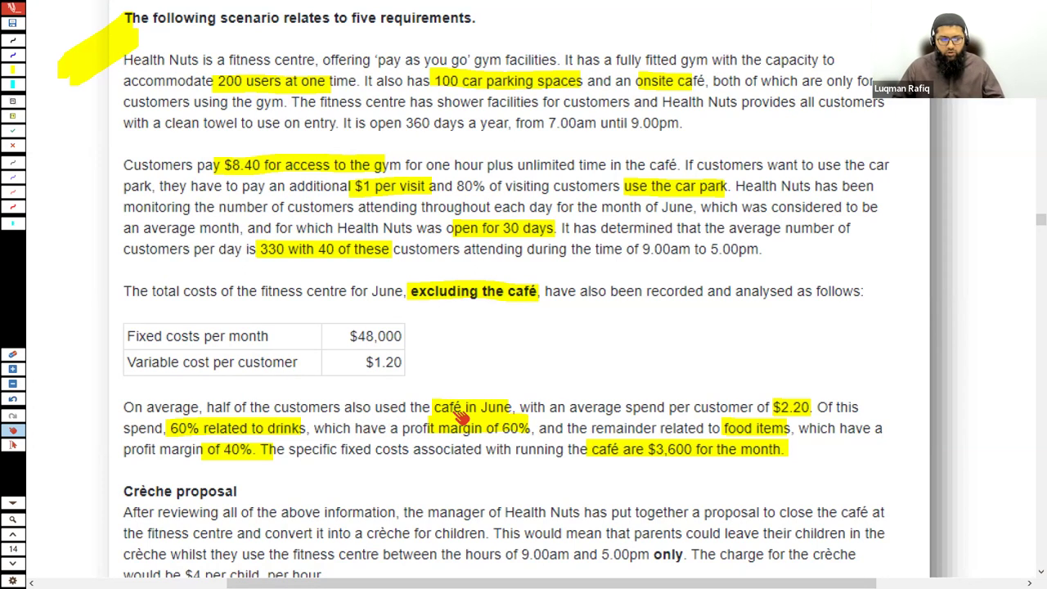
{"action": "key", "text": "alt+Tab"}
{"action": "type", "text": "%"}
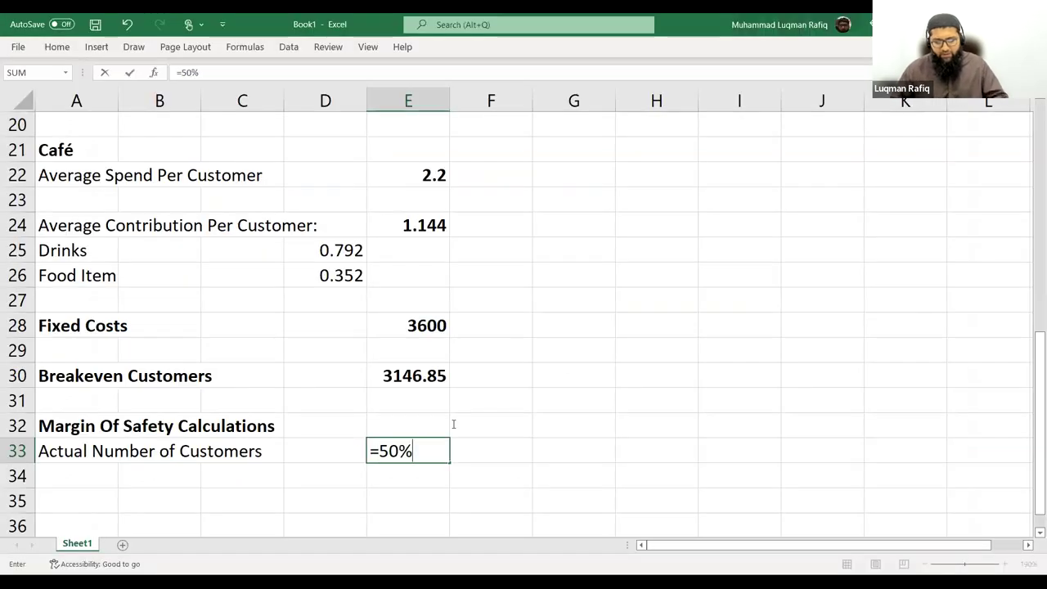
{"action": "scroll", "coordinate": [417, 428], "scroll_direction": "up", "scroll_amount": 4}
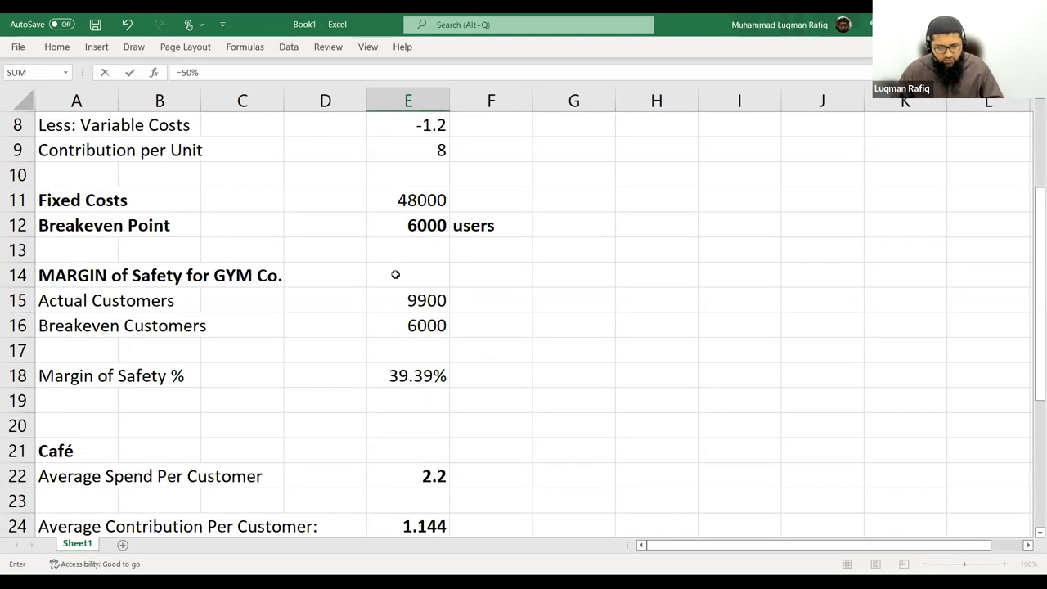
{"action": "left_click", "coordinate": [397, 296]}
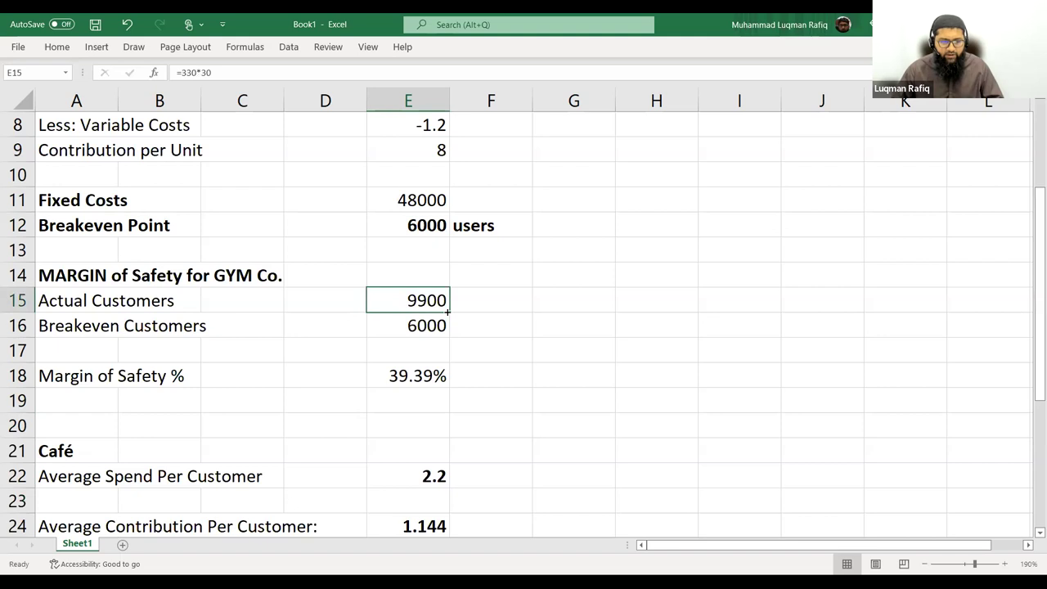
{"action": "key", "text": "Down"}
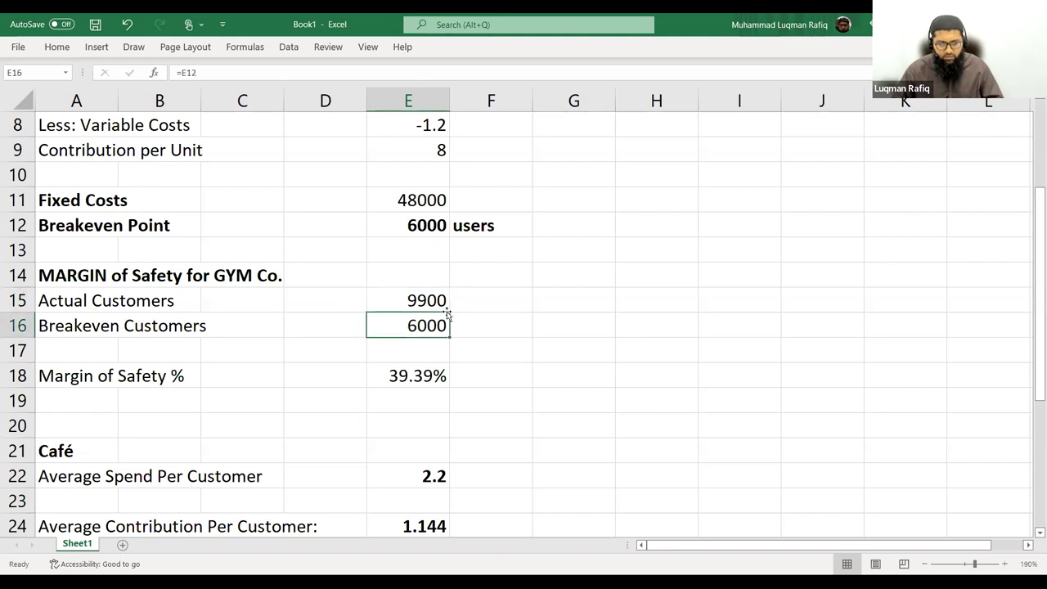
{"action": "scroll", "coordinate": [447, 313], "scroll_direction": "down", "scroll_amount": 5}
{"action": "left_click", "coordinate": [446, 319]}
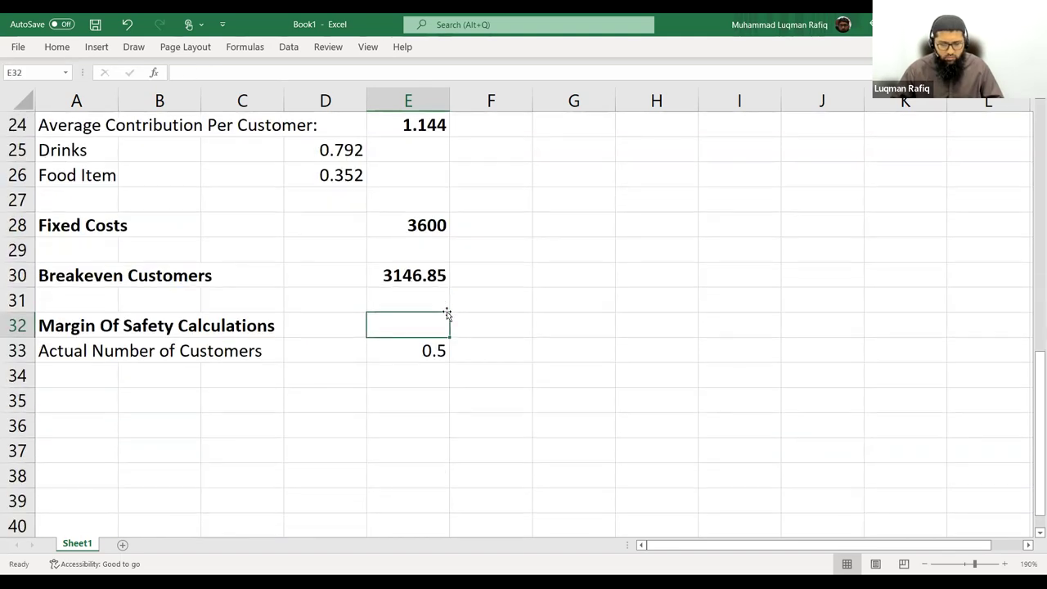
Calculate the café's actual number of customers in E33 as half of the gym's actual customers, =50%*E15
{"action": "left_click", "coordinate": [438, 347]}
{"action": "type", "text": "=50%*"}
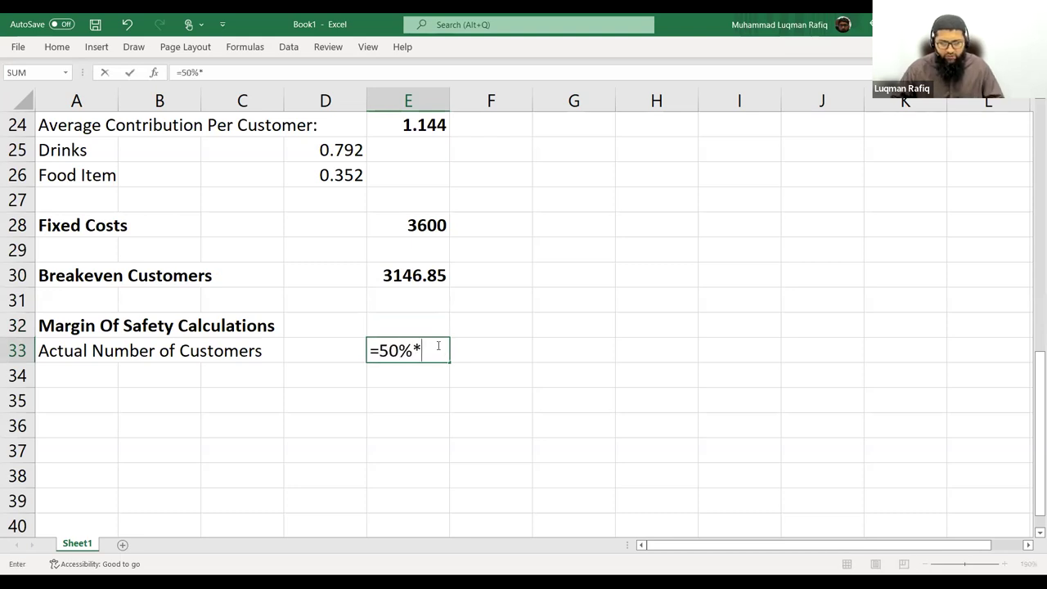
{"action": "scroll", "coordinate": [438, 346], "scroll_direction": "up", "scroll_amount": 4}
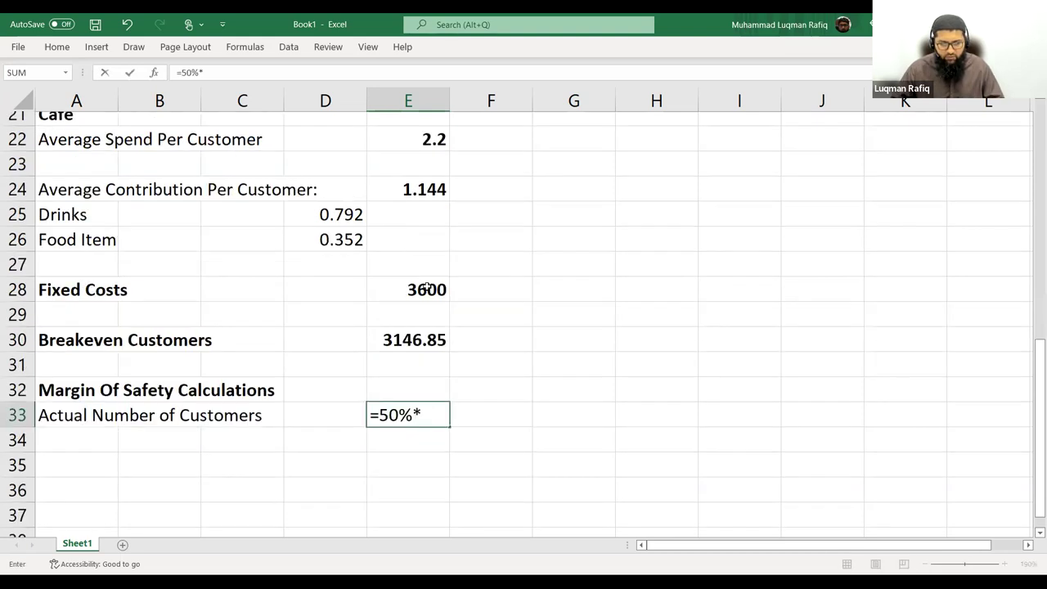
{"action": "left_click", "coordinate": [417, 196]}
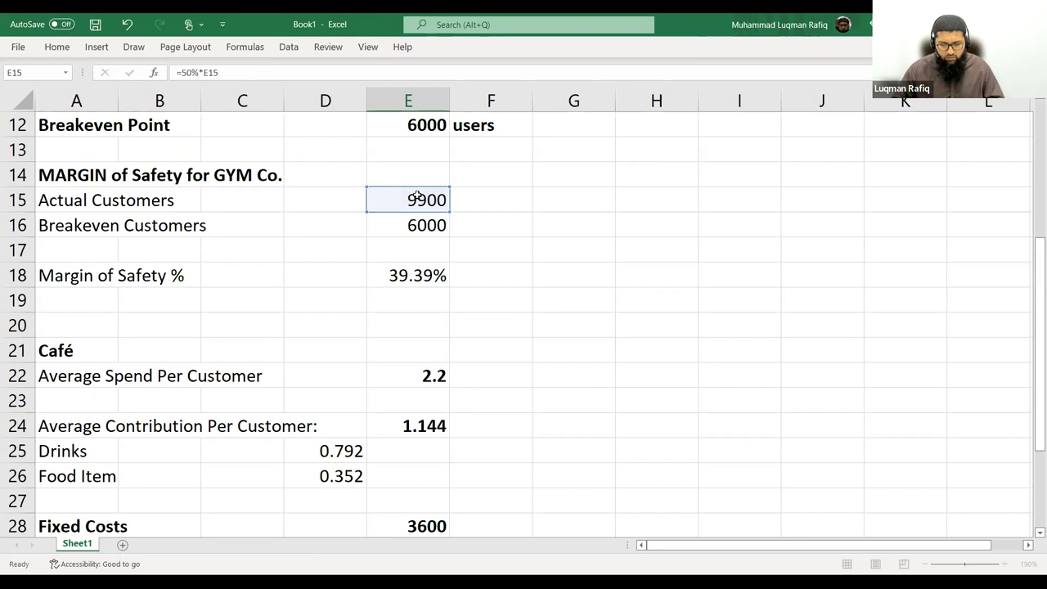
{"action": "key", "text": "Return"}
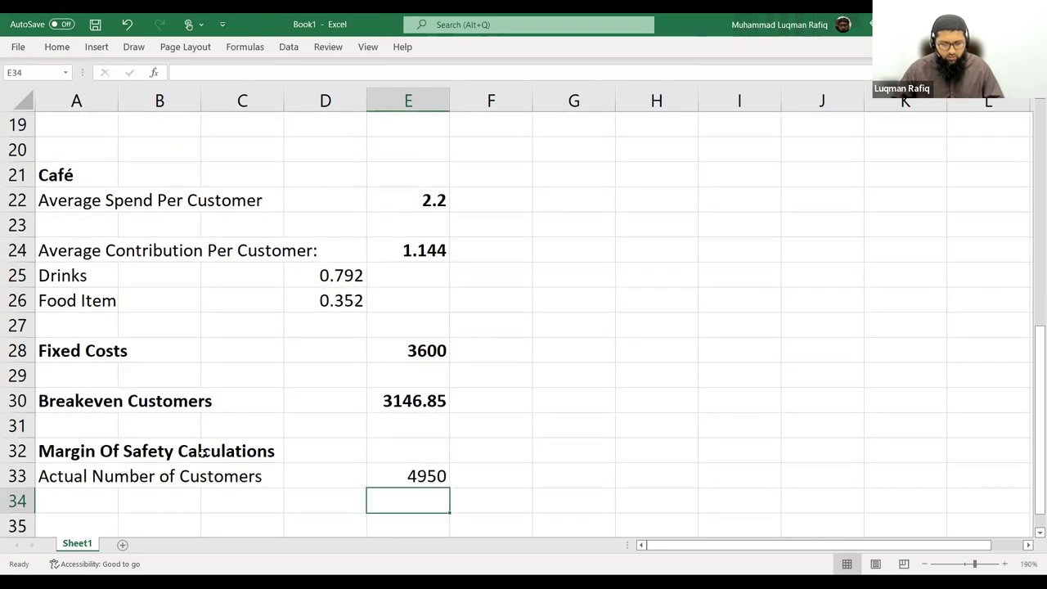
Enter the bold label "Breakeven" in A34 and link E34 to the café's breakeven customers with =E30
{"action": "left_click", "coordinate": [62, 499]}
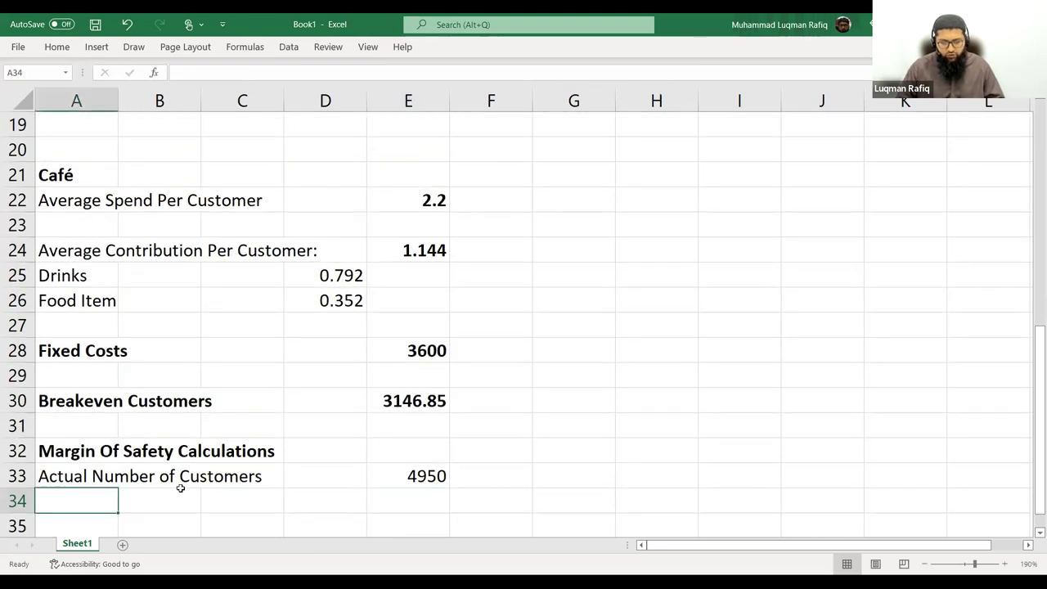
{"action": "type", "text": "Break"}
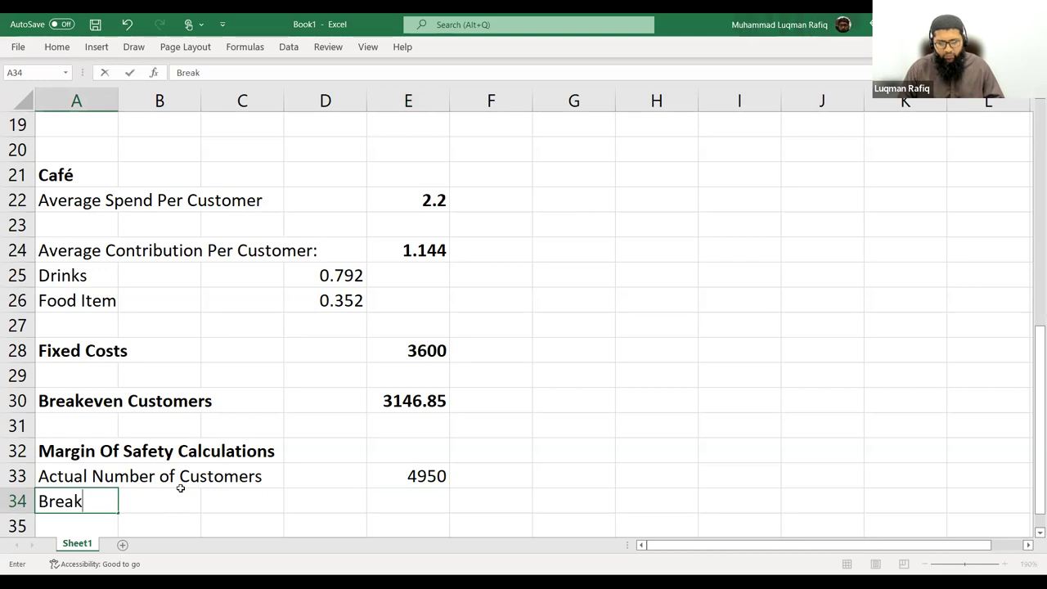
{"action": "type", "text": "even"}
{"action": "key", "text": "ctrl+b"}
{"action": "key", "text": "Right"}
{"action": "key", "text": "Right"}
{"action": "key", "text": "Right"}
{"action": "key", "text": "Right"}
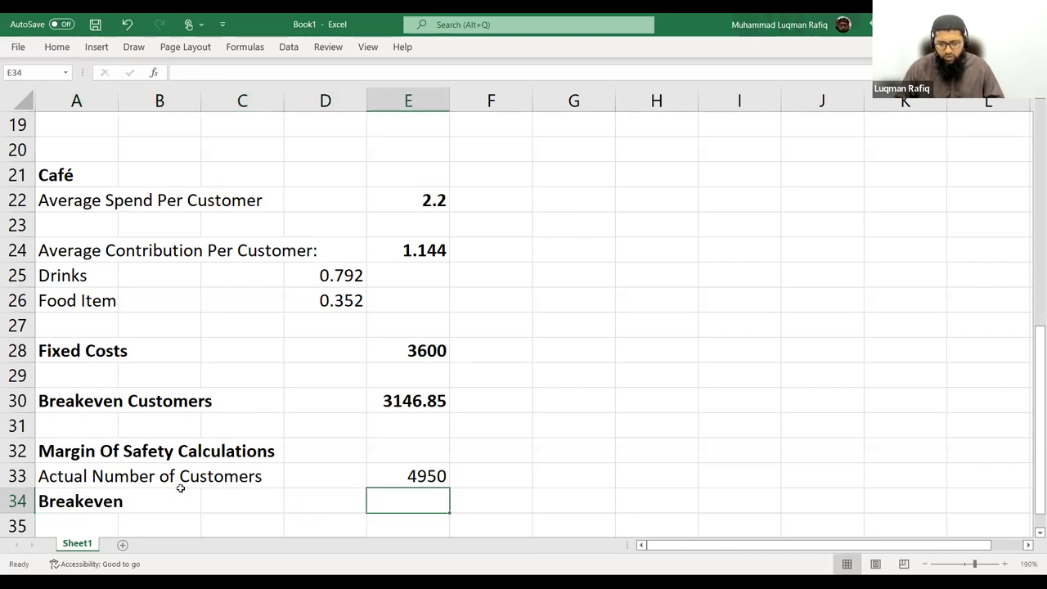
{"action": "type", "text": "="}
{"action": "key", "text": "Up"}
{"action": "key", "text": "Up"}
{"action": "key", "text": "Up"}
{"action": "key", "text": "Up"}
{"action": "key", "text": "Return"}
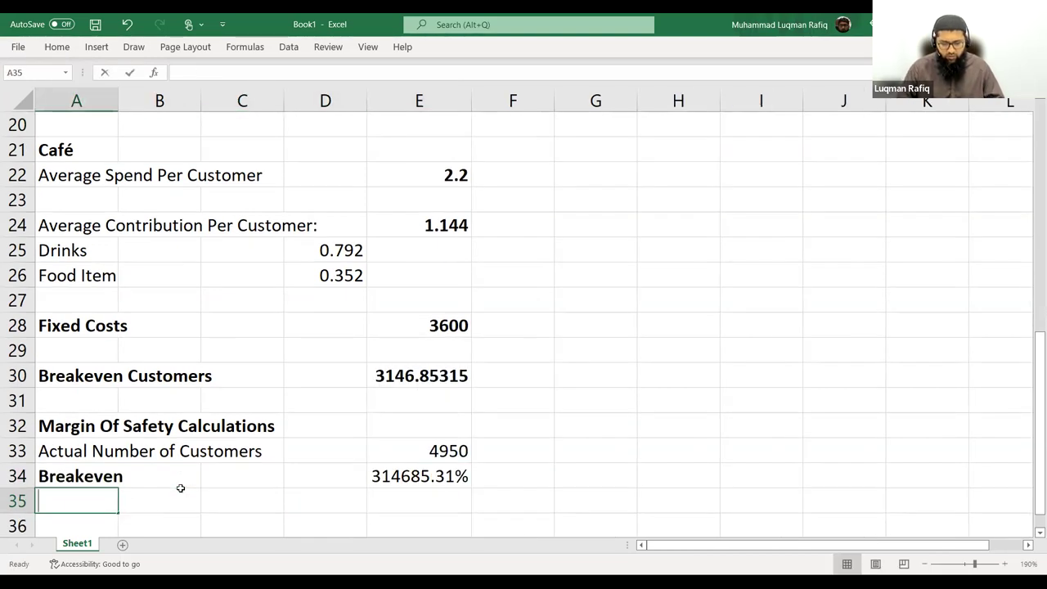
Enter the label "MOS Units" in A35 and calculate actual customers minus breakeven, =E33-E34, in E35
{"action": "type", "text": "MOS Units"}
{"action": "key", "text": "Right"}
{"action": "key", "text": "Right"}
{"action": "key", "text": "Right"}
{"action": "key", "text": "Right"}
{"action": "type", "text": "="}
{"action": "key", "text": "Up"}
{"action": "key", "text": "Up"}
{"action": "type", "text": "-"}
{"action": "key", "text": "Up"}
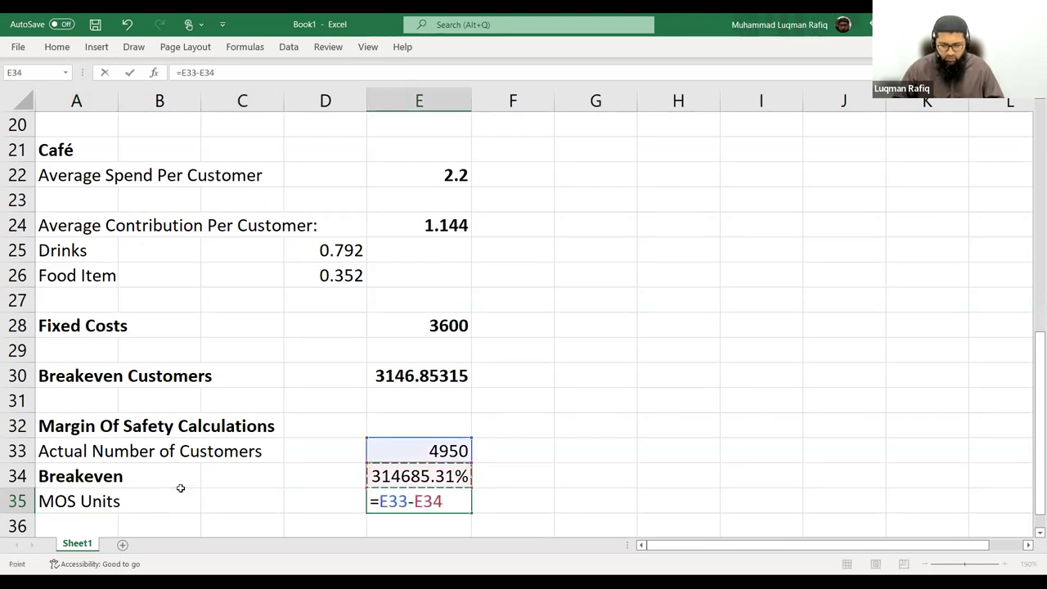
{"action": "key", "text": "Return"}
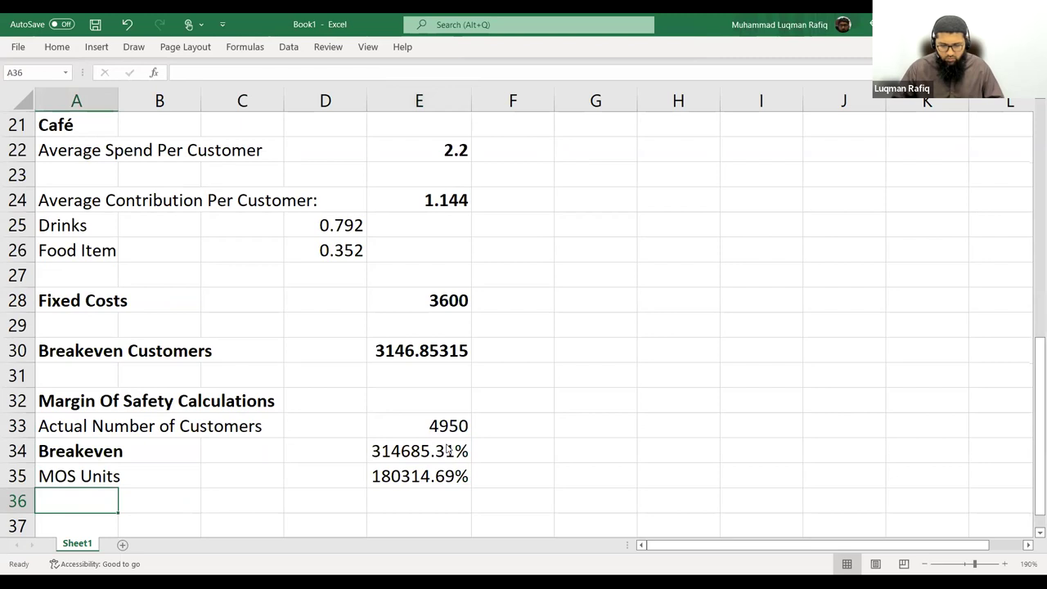
Apply the custom number format # to the Breakeven value in E34 so it displays as a whole number
{"action": "right_click", "coordinate": [446, 445]}
{"action": "left_click", "coordinate": [507, 374]}
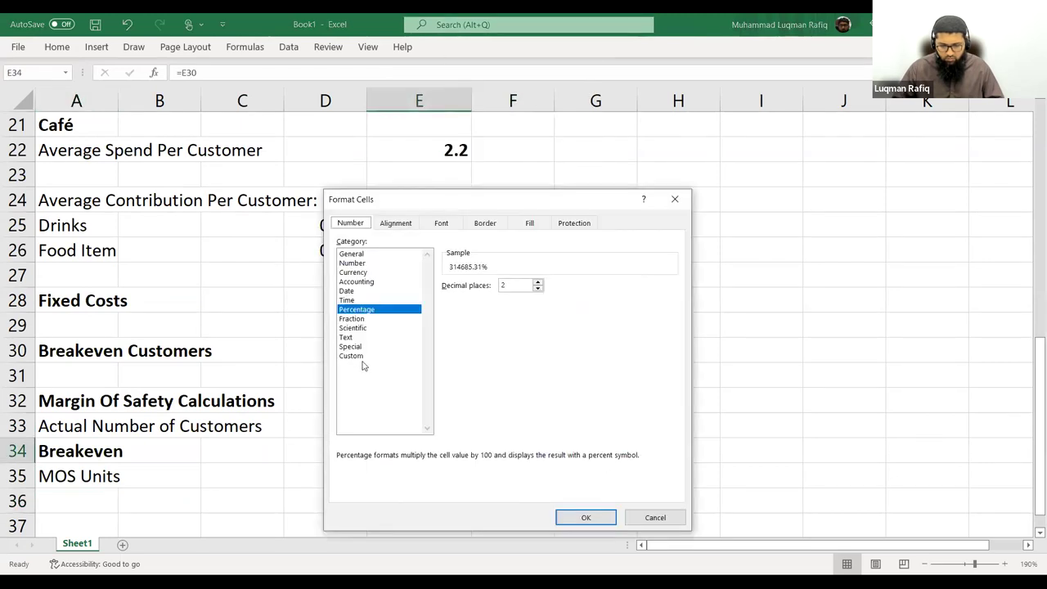
{"action": "left_click", "coordinate": [359, 355]}
{"action": "key", "text": "Tab"}
{"action": "type", "text": "0"}
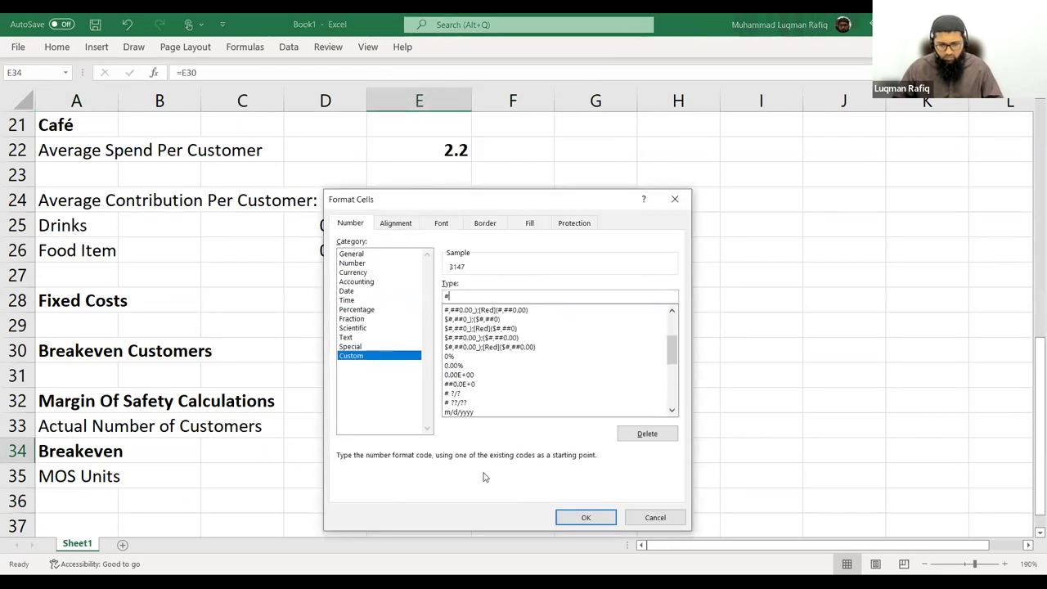
{"action": "left_click", "coordinate": [562, 517]}
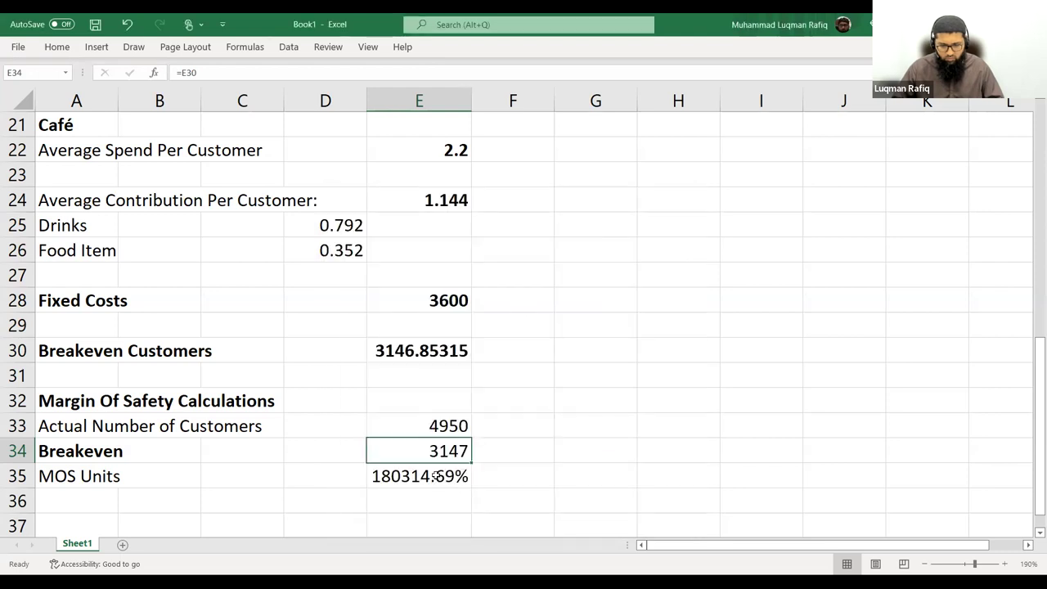
Copy the number format of E34 onto the MOS Units value in E35 with Format Painter
{"action": "left_click", "coordinate": [56, 49]}
{"action": "left_click", "coordinate": [70, 99]}
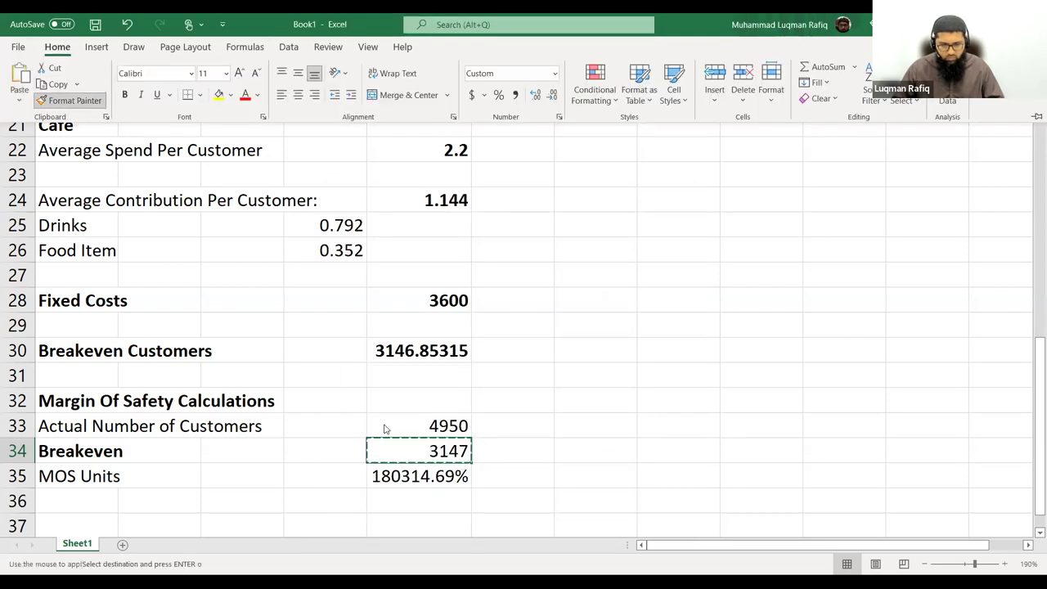
{"action": "left_click", "coordinate": [411, 480]}
{"action": "left_click", "coordinate": [417, 509]}
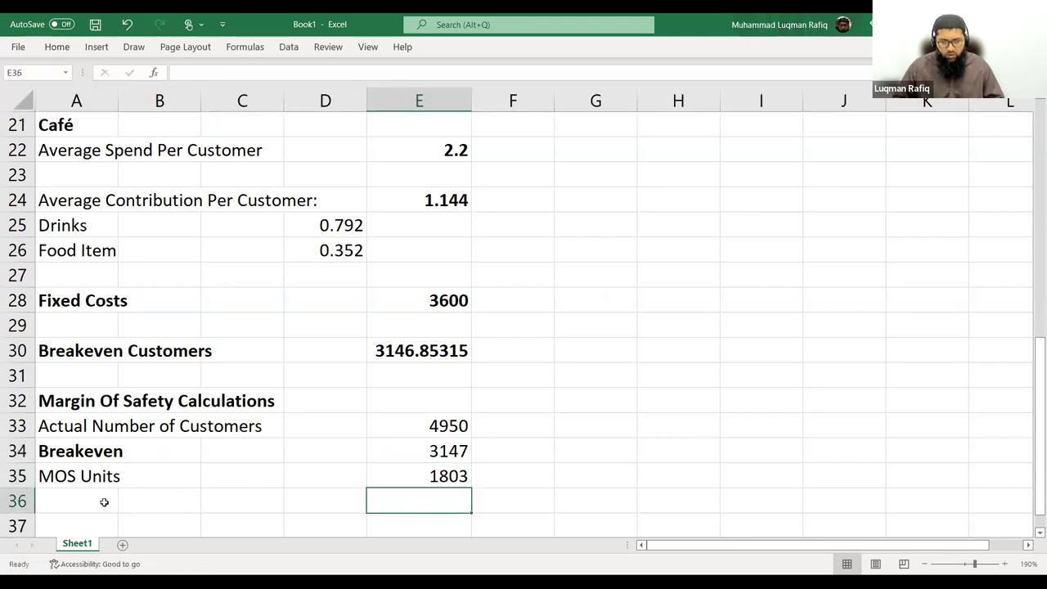
Enter the label "MOS %" in A37 and calculate MOS units divided by actual customers, =(E35/E33), in E37
{"action": "left_click", "coordinate": [78, 524]}
{"action": "type", "text": "MOS %"}
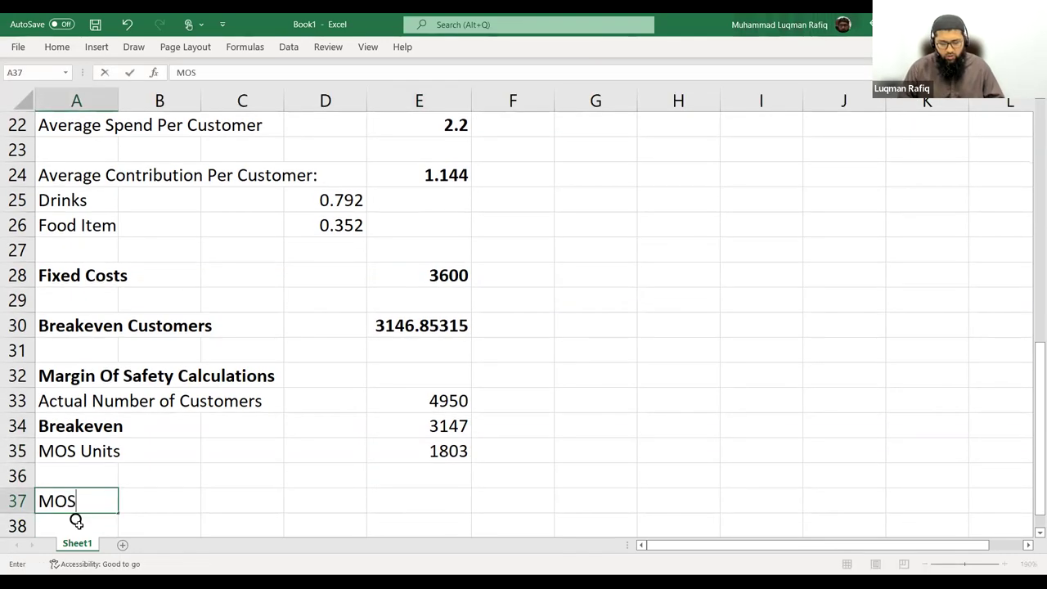
{"action": "key", "text": "Right"}
{"action": "key", "text": "Right"}
{"action": "key", "text": "Right"}
{"action": "key", "text": "Right"}
{"action": "type", "text": "=("}
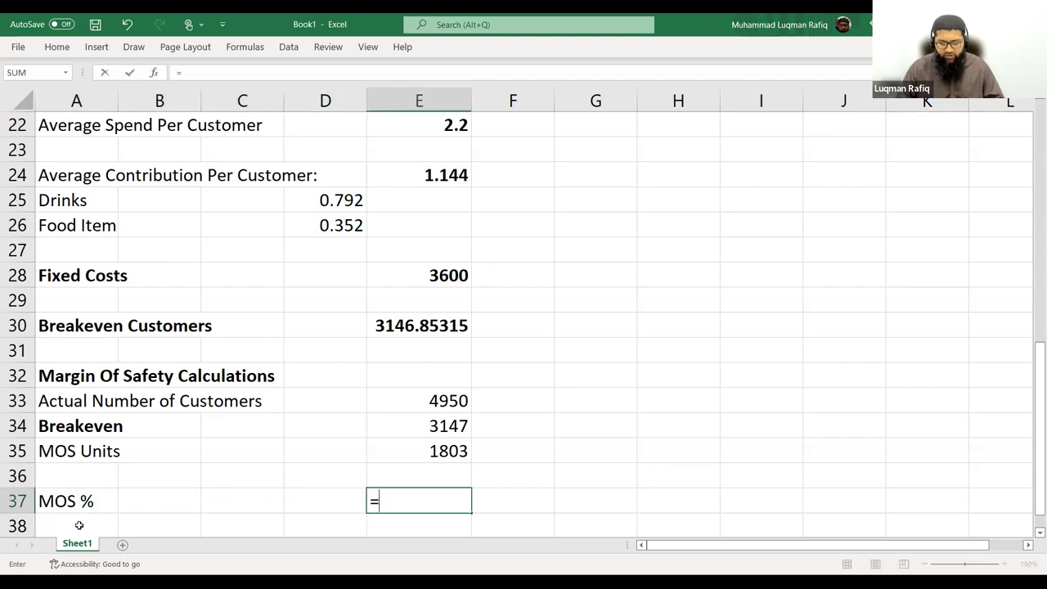
{"action": "key", "text": "Up"}
{"action": "key", "text": "Up"}
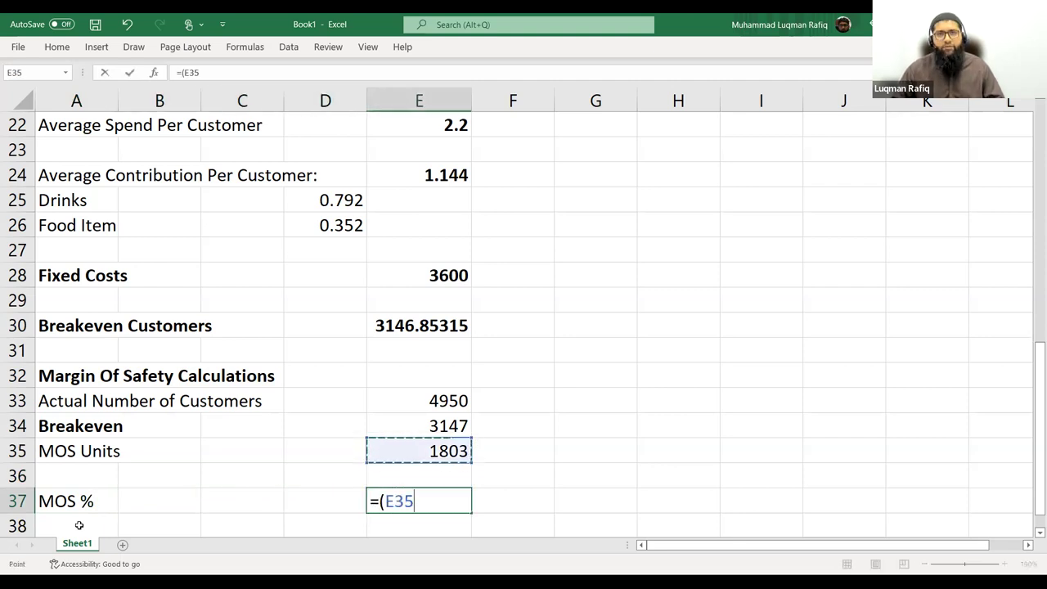
{"action": "type", "text": "/"}
{"action": "key", "text": "Up"}
{"action": "key", "text": "Up"}
{"action": "key", "text": "Up"}
{"action": "key", "text": "Up"}
{"action": "type", "text": ")"}
{"action": "key", "text": "Return"}
Make the whole MOS % row, A37:E37, bold
{"action": "key", "text": "Up"}
{"action": "key", "text": "shift+Right"}
{"action": "key", "text": "shift+Right"}
{"action": "key", "text": "shift+Right"}
{"action": "key", "text": "shift+Right"}
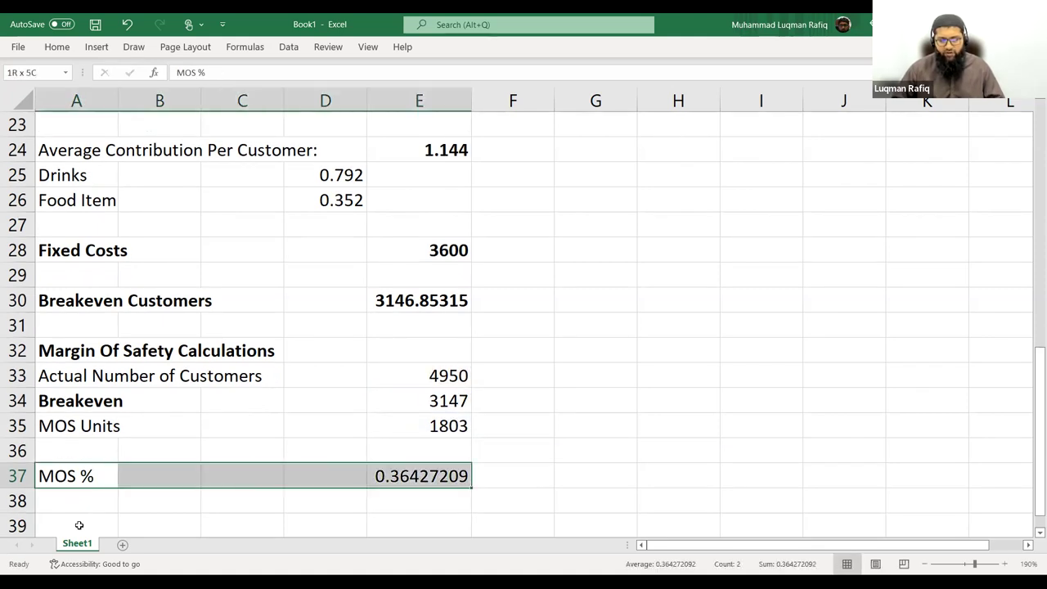
{"action": "key", "text": "ctrl+b"}
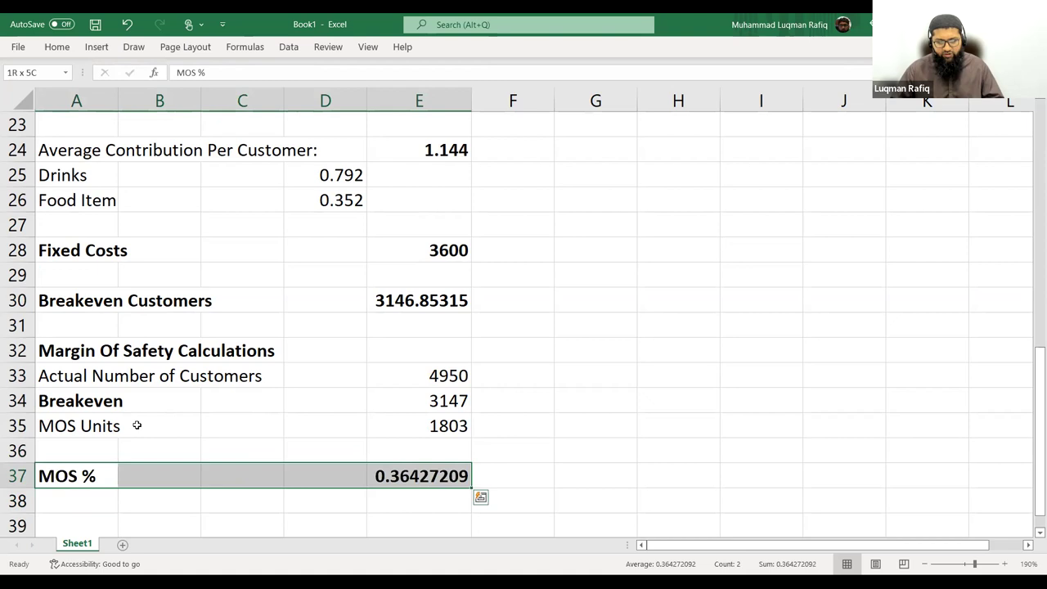
Format the MOS % row as a percentage with two decimal places
{"action": "left_click", "coordinate": [58, 47]}
{"action": "left_click", "coordinate": [498, 95]}
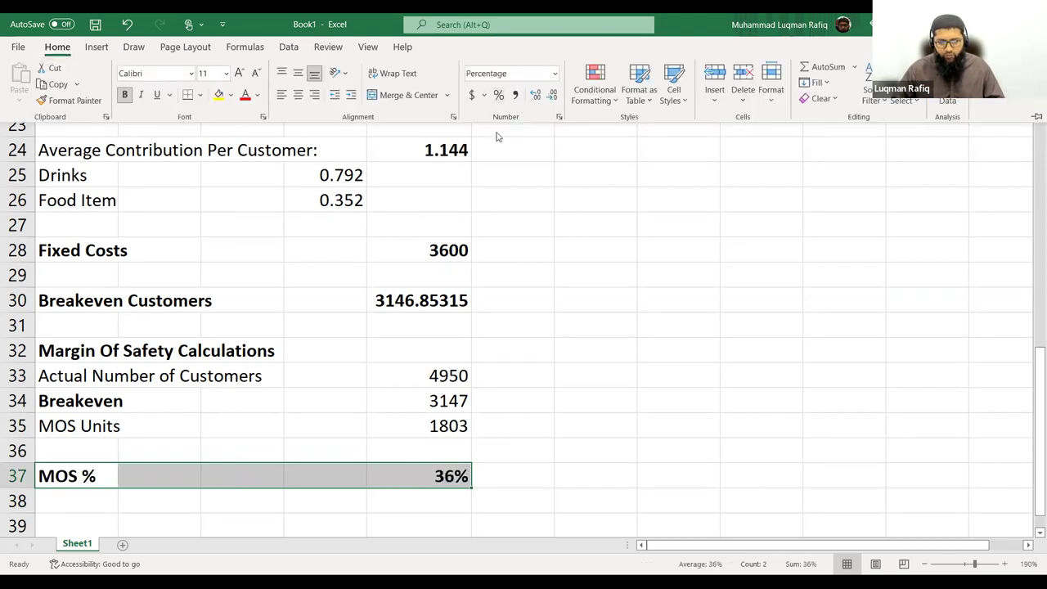
{"action": "left_click", "coordinate": [535, 96]}
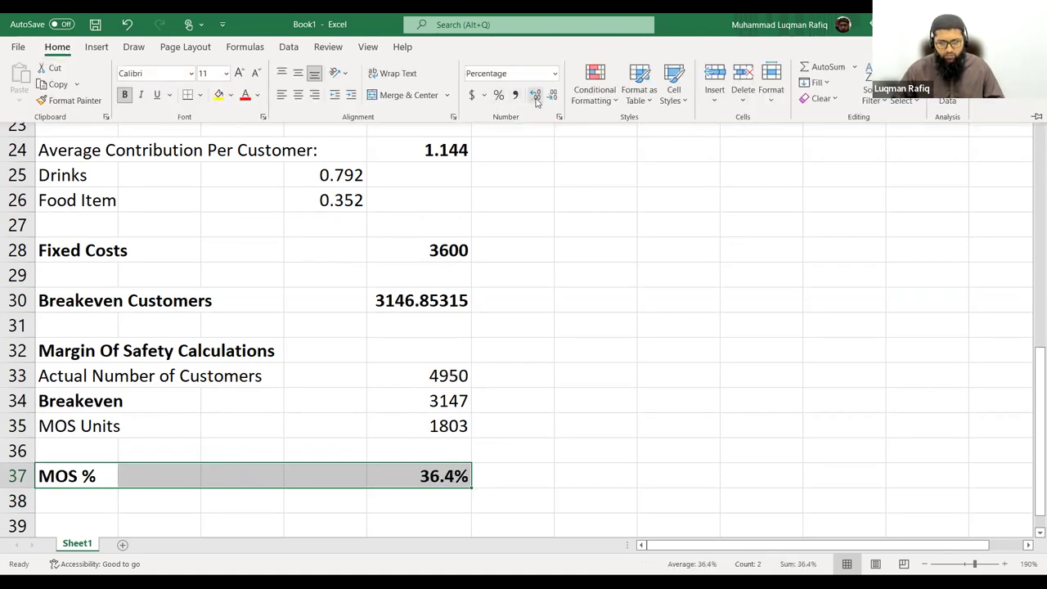
{"action": "left_click", "coordinate": [534, 95]}
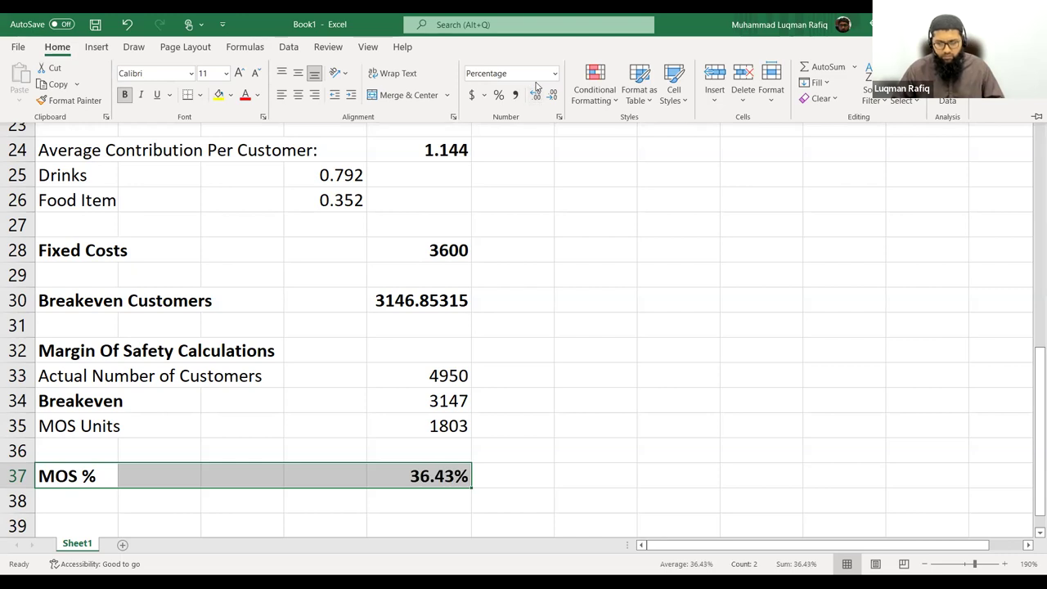
{"action": "key", "text": "Escape"}
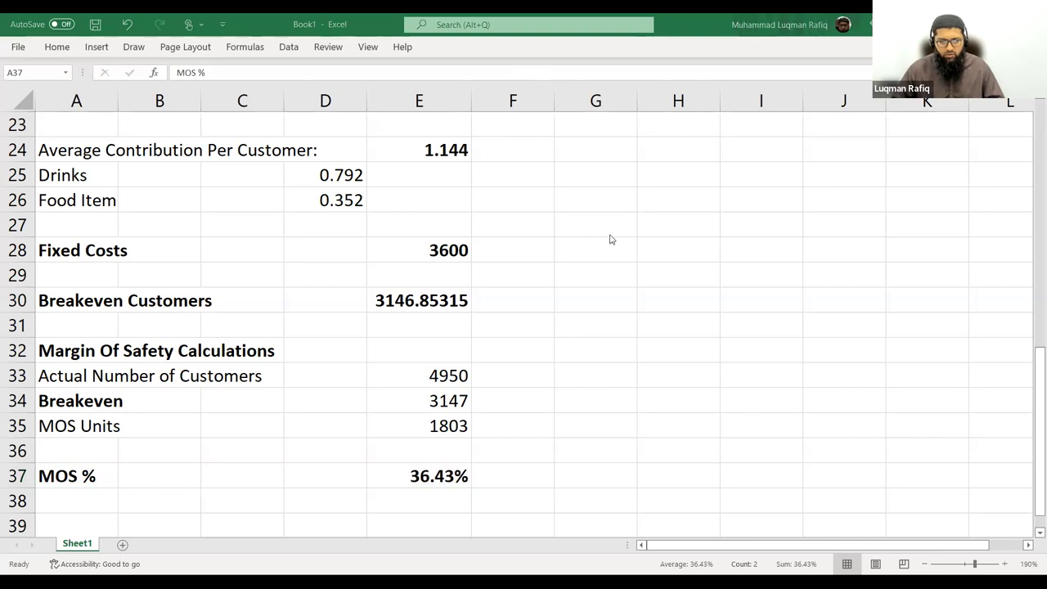
Zoom the sheet out to 170% and review the café's average spend in E22 and drinks contribution formula in D25
{"action": "scroll", "coordinate": [922, 532], "scroll_direction": "up", "scroll_amount": 1}
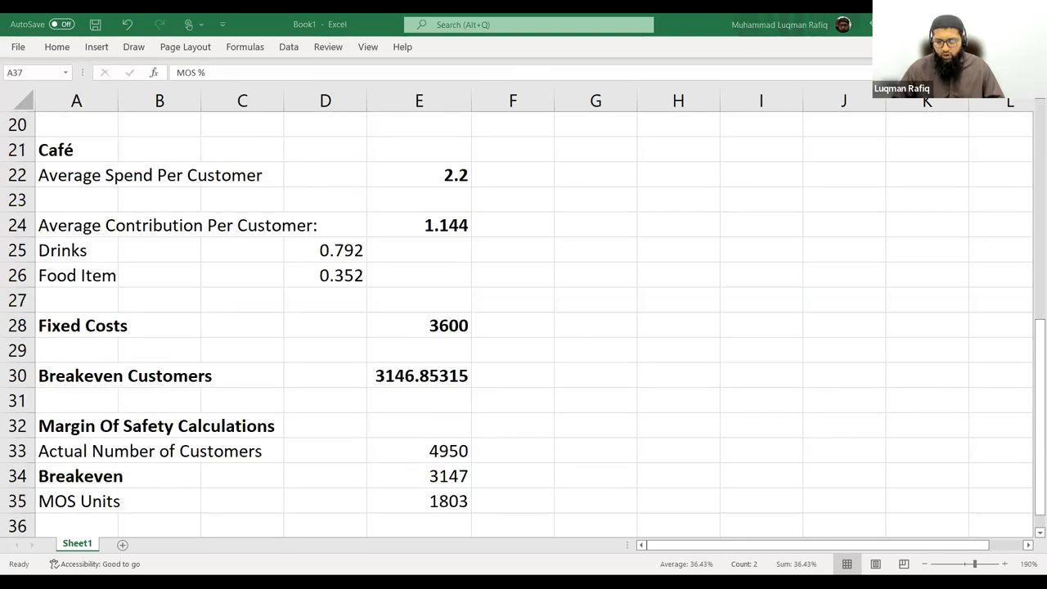
{"action": "left_click", "coordinate": [924, 564]}
{"action": "left_click", "coordinate": [925, 564]}
{"action": "left_click", "coordinate": [726, 379]}
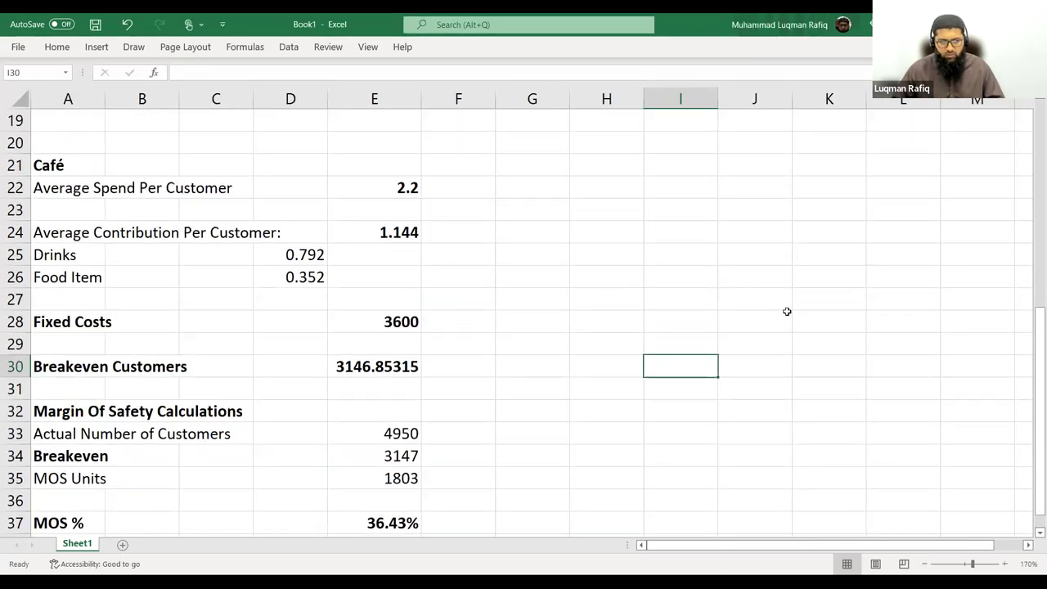
{"action": "scroll", "coordinate": [1032, 352], "scroll_direction": "down", "scroll_amount": 1}
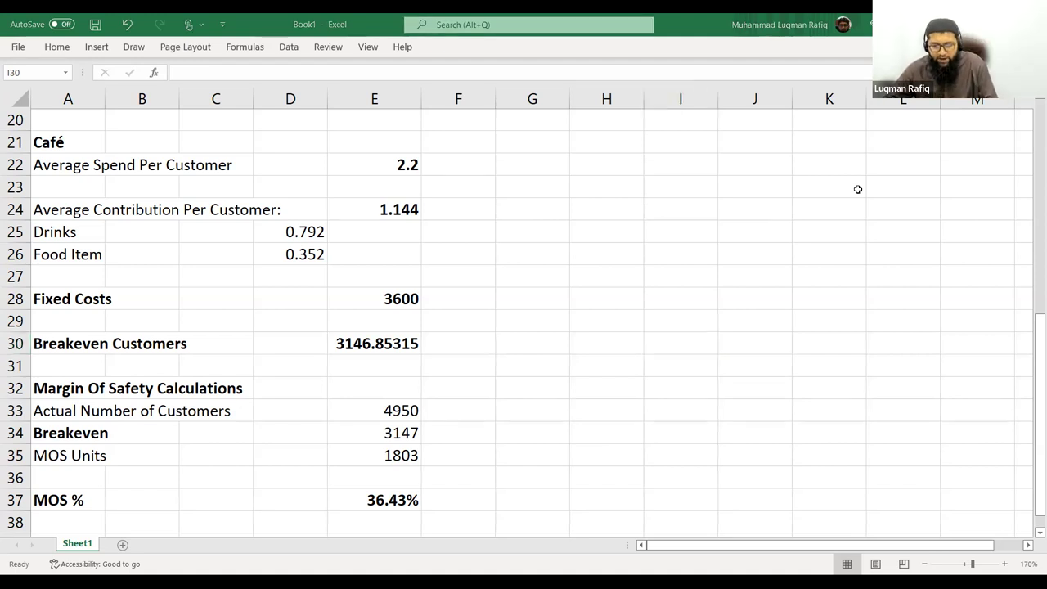
{"action": "left_click", "coordinate": [407, 173]}
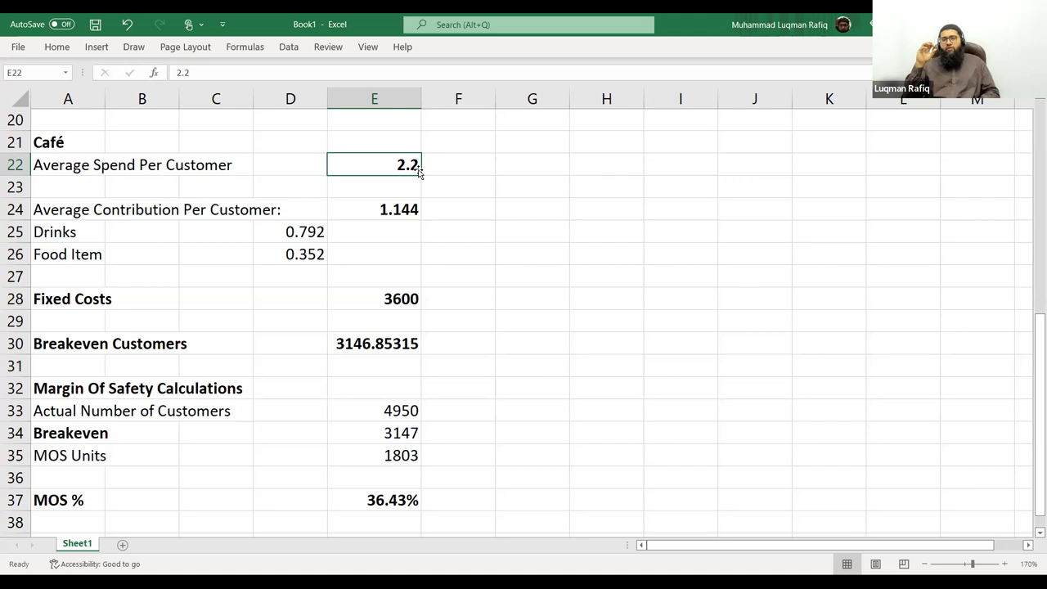
{"action": "left_click", "coordinate": [286, 231]}
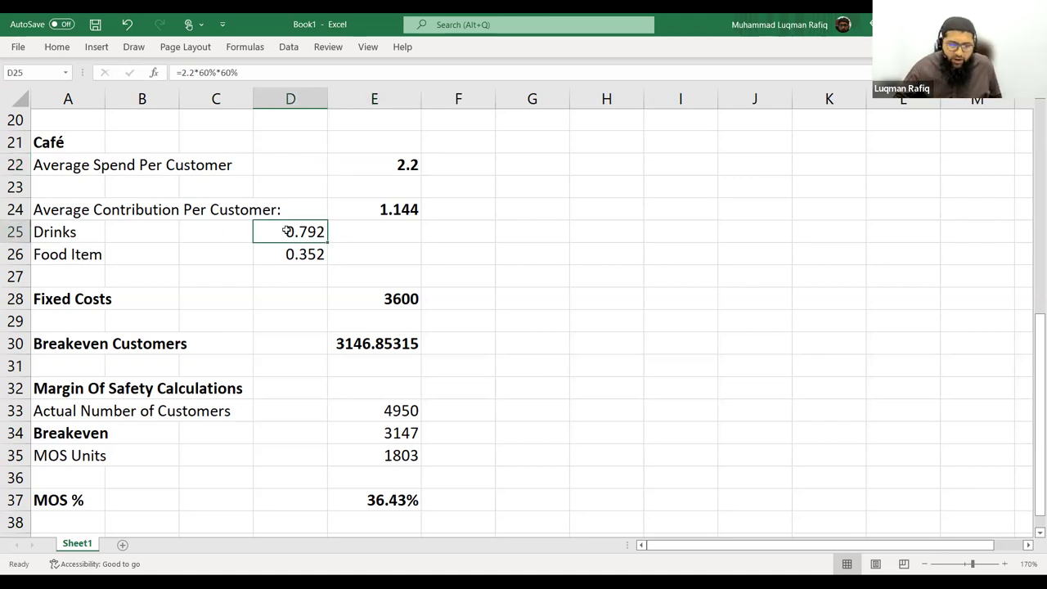
Review the formulas behind the café's drinks contribution in D25, food contribution in D26 and average contribution per customer in E24
{"action": "double_click", "coordinate": [286, 231]}
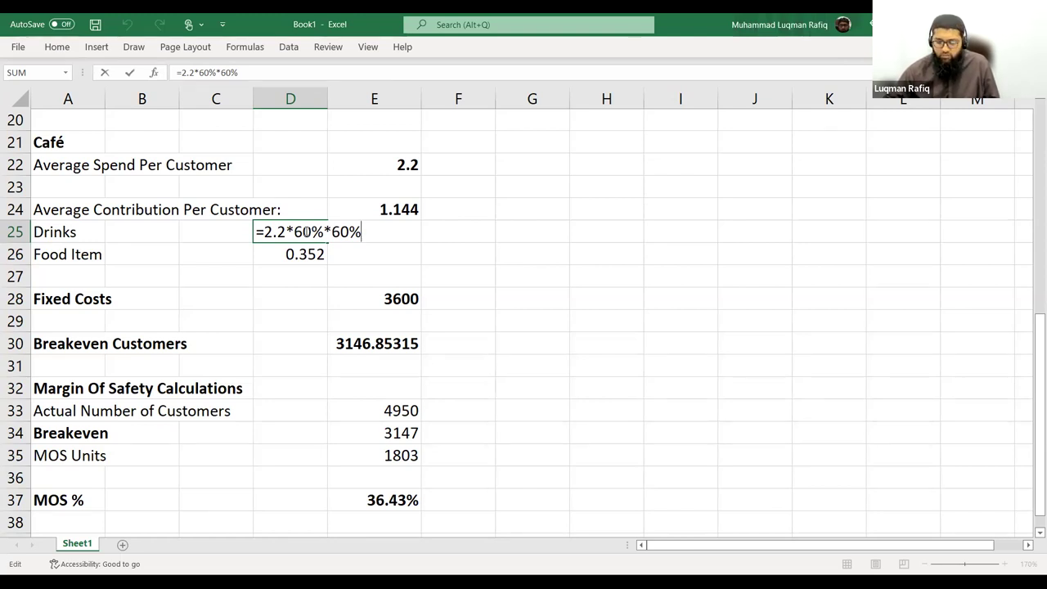
{"action": "key", "text": "Return"}
{"action": "key", "text": "F2"}
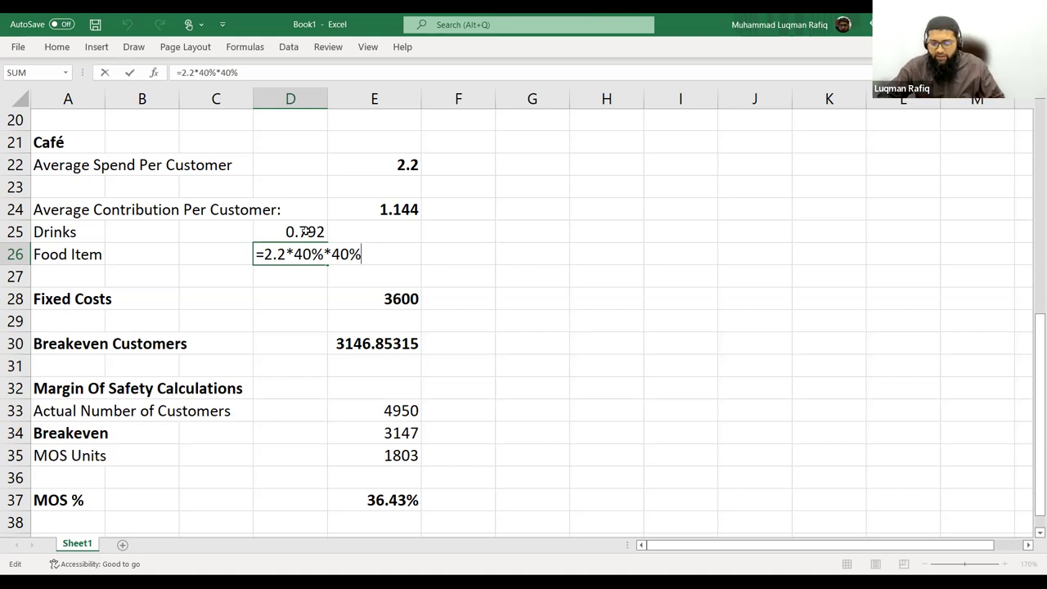
{"action": "key", "text": "Return"}
{"action": "left_click", "coordinate": [409, 210]}
{"action": "double_click", "coordinate": [409, 210]}
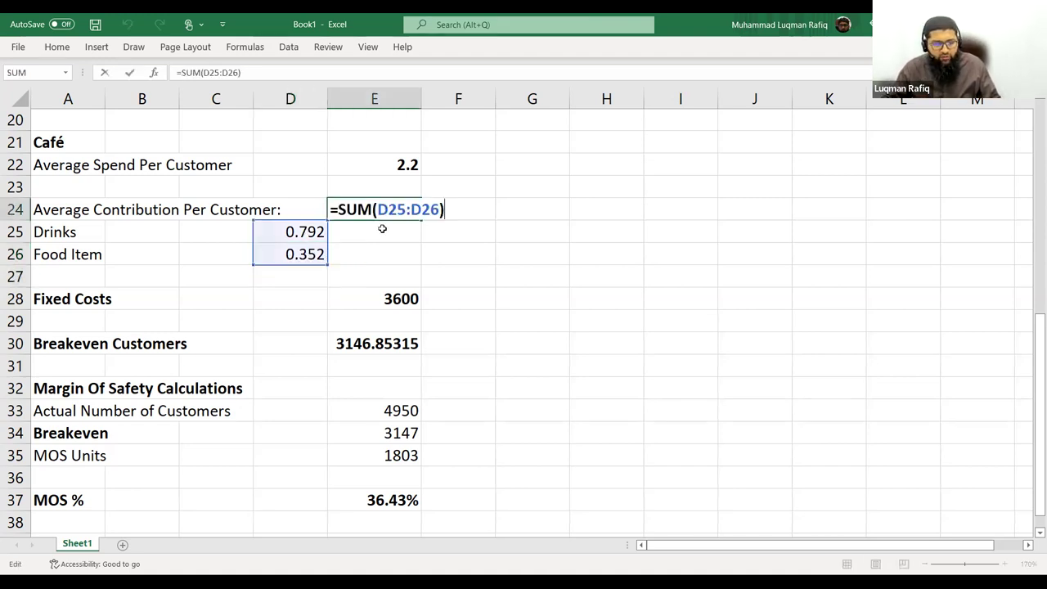
{"action": "key", "text": "Escape"}
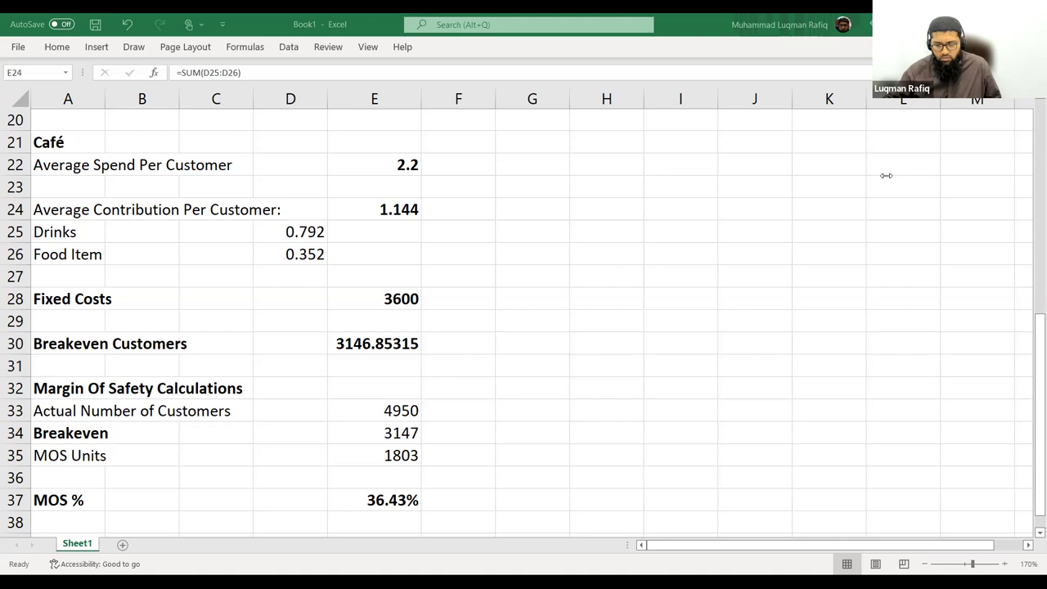
{"action": "left_click", "coordinate": [181, 428]}
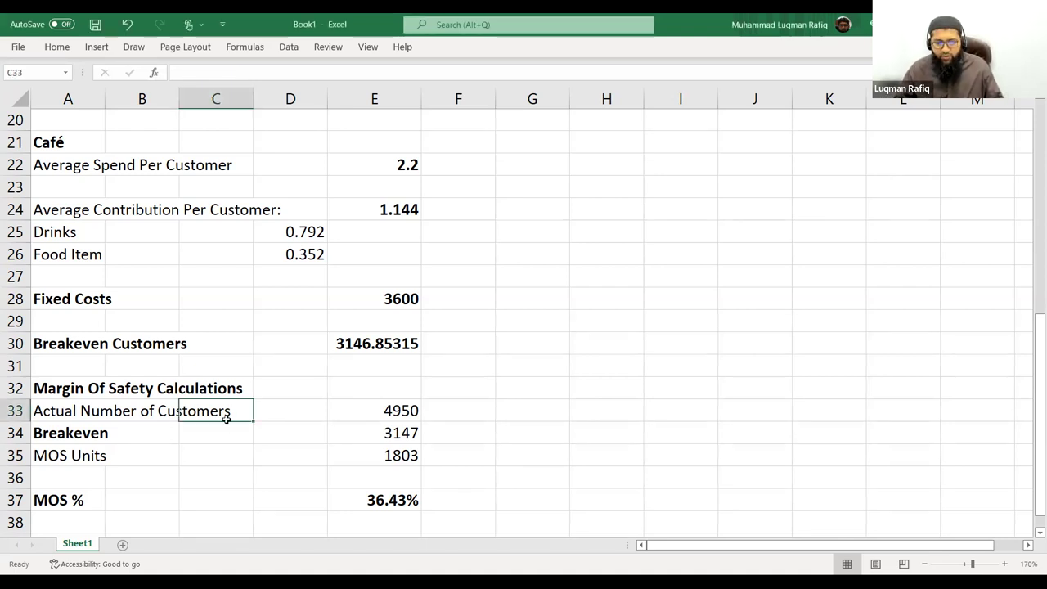
Switch to the scenario document and read requirement (b) on what the gym and café calculations show, returning to Excel
{"action": "key", "text": "alt+Tab"}
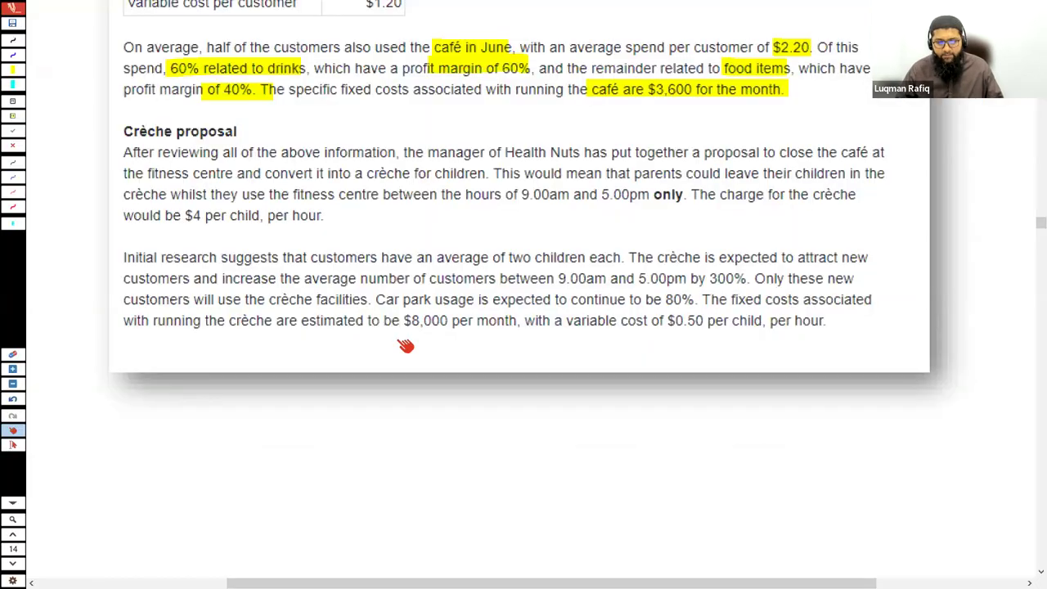
{"action": "scroll", "coordinate": [401, 343], "scroll_direction": "down", "scroll_amount": 6}
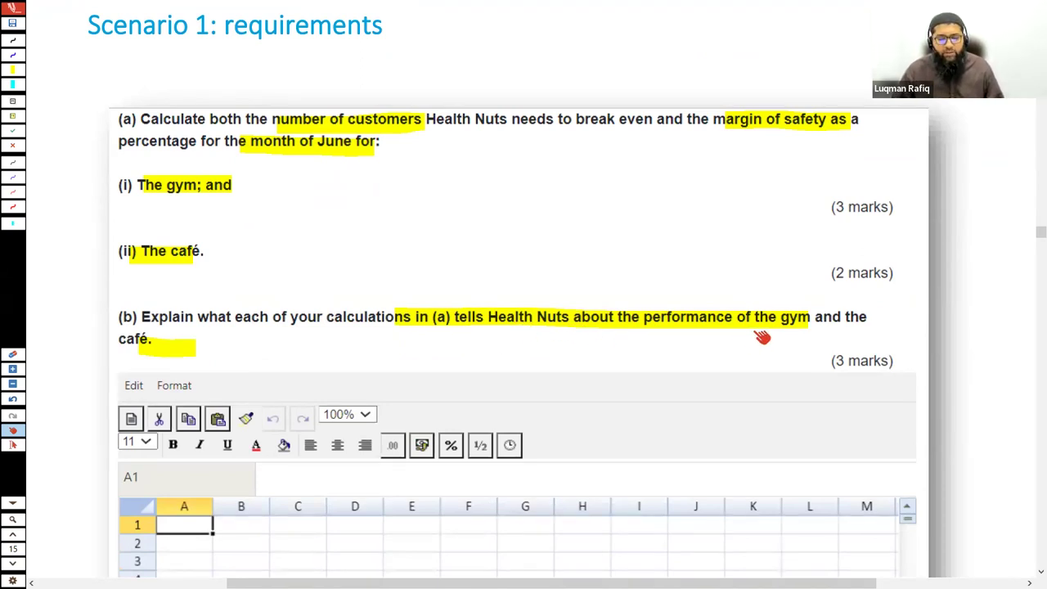
{"action": "scroll", "coordinate": [319, 322], "scroll_direction": "down", "scroll_amount": 3}
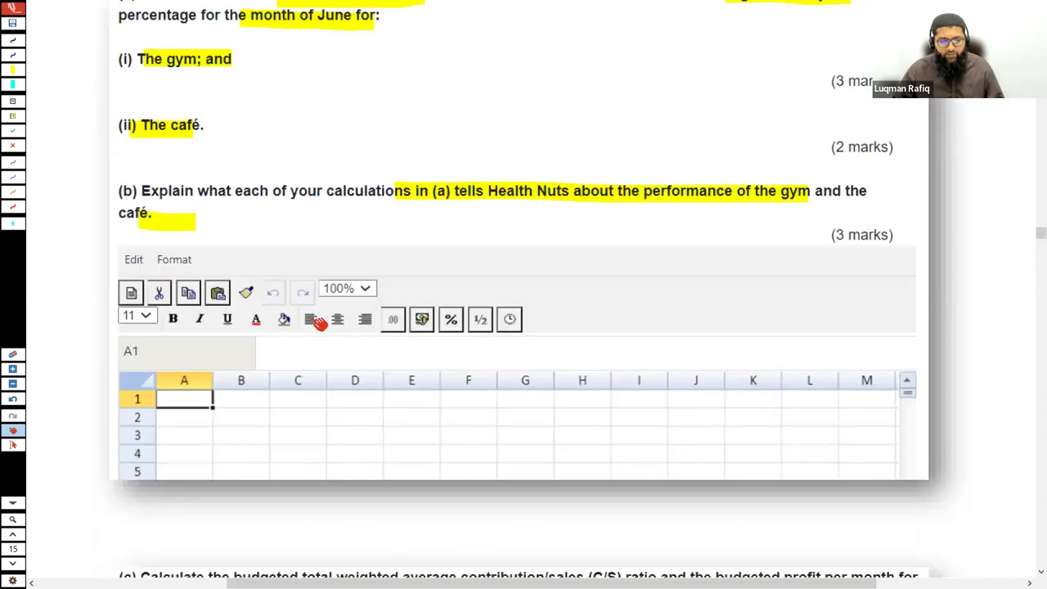
{"action": "key", "text": "alt+Tab"}
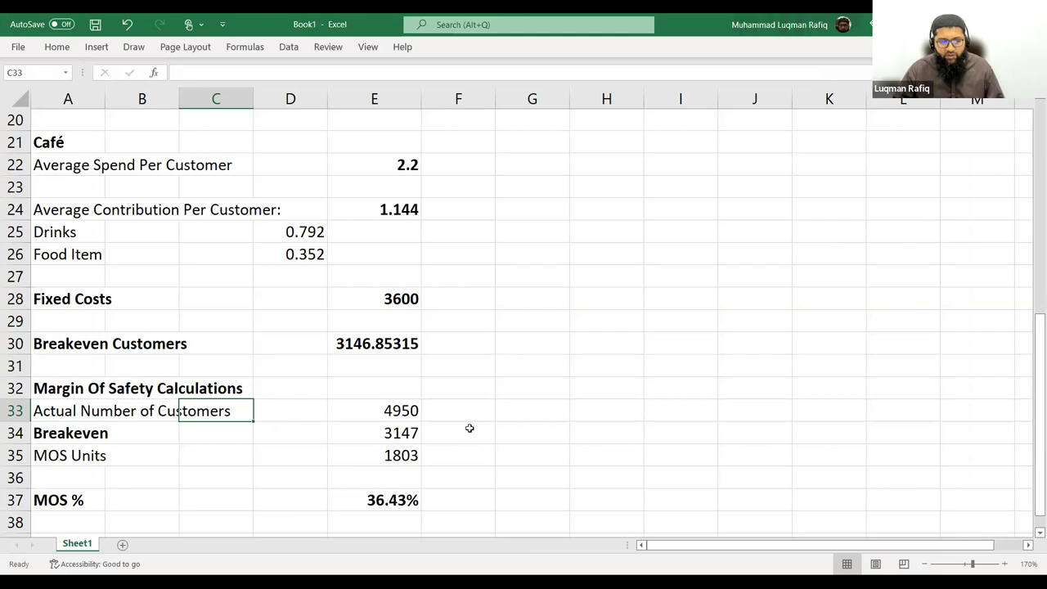
Switch to the blank Word document, enter the heading "HealthNuts:" and make it bold
{"action": "key", "text": "alt+Tab"}
{"action": "type", "text": "HealthNuts:"}
{"action": "key", "text": "Return"}
{"action": "key", "text": "Up"}
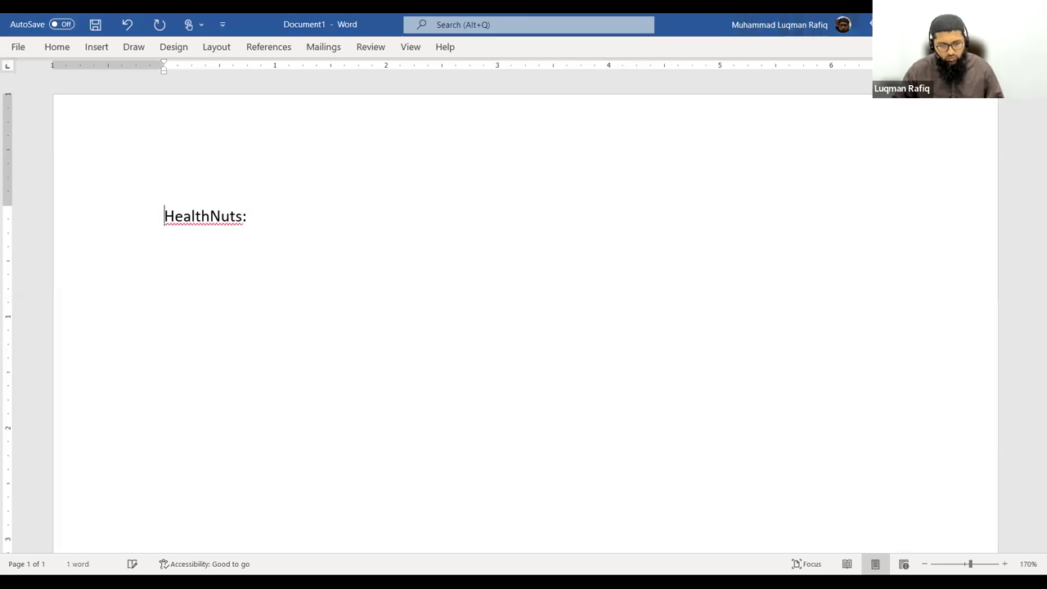
{"action": "key", "text": "ctrl+a"}
{"action": "key", "text": "ctrl+b"}
Insert a space in the heading so it reads "Health Nuts:" and go to the line below it
{"action": "key", "text": "Left"}
{"action": "key", "text": "Right"}
{"action": "key", "text": "Right"}
{"action": "key", "text": "Right"}
{"action": "key", "text": "Right"}
{"action": "key", "text": "Right"}
{"action": "key", "text": "Right"}
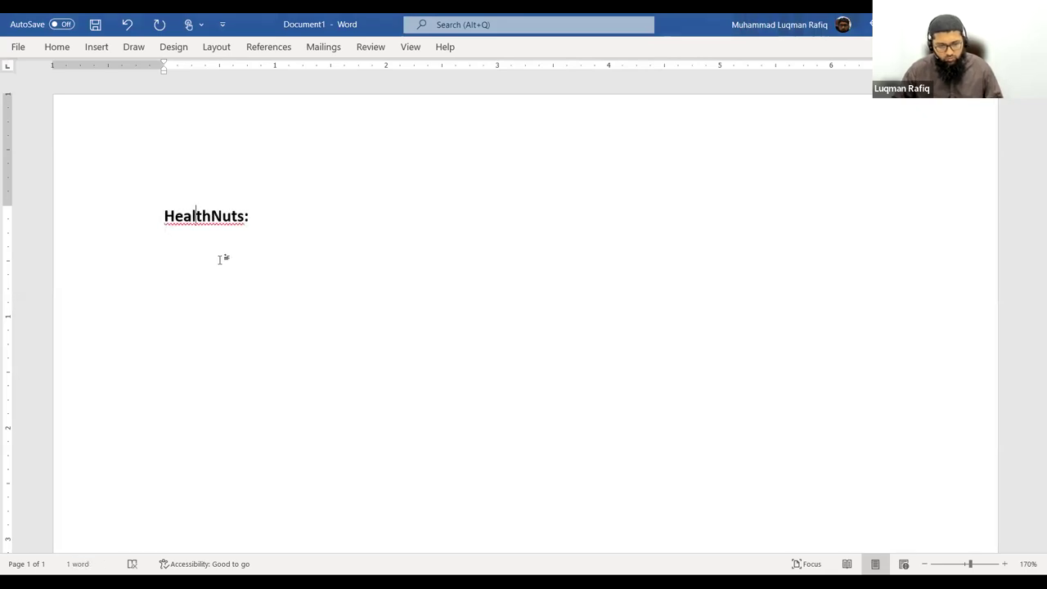
{"action": "key", "text": "Down"}
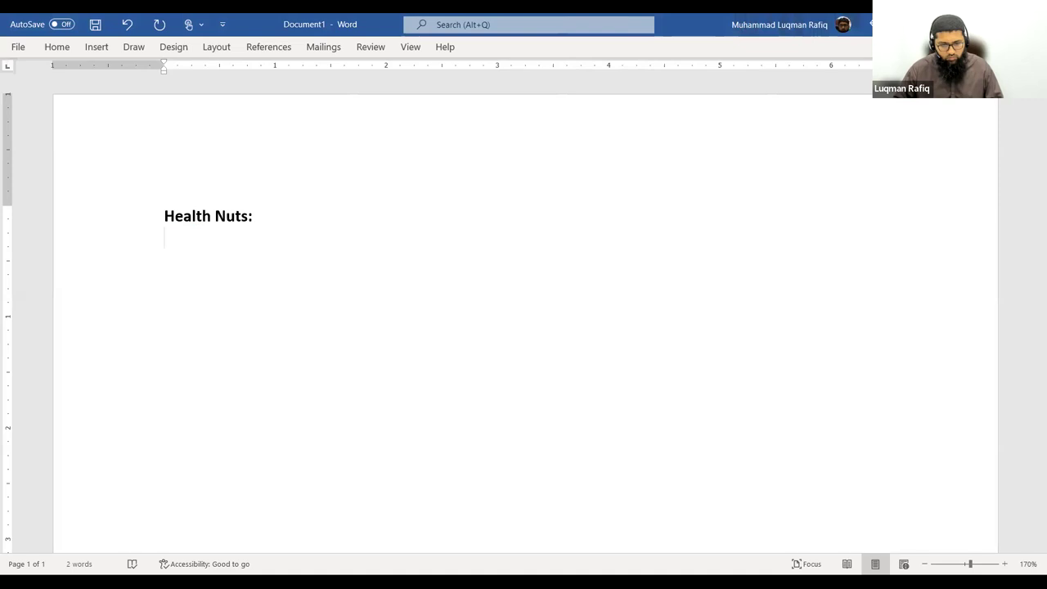
Switch to Excel to check the gym section's breakeven and margin of safety results, and return to Word
{"action": "key", "text": "alt+Tab"}
{"action": "scroll", "coordinate": [255, 360], "scroll_direction": "up", "scroll_amount": 6}
{"action": "scroll", "coordinate": [256, 361], "scroll_direction": "up", "scroll_amount": 1}
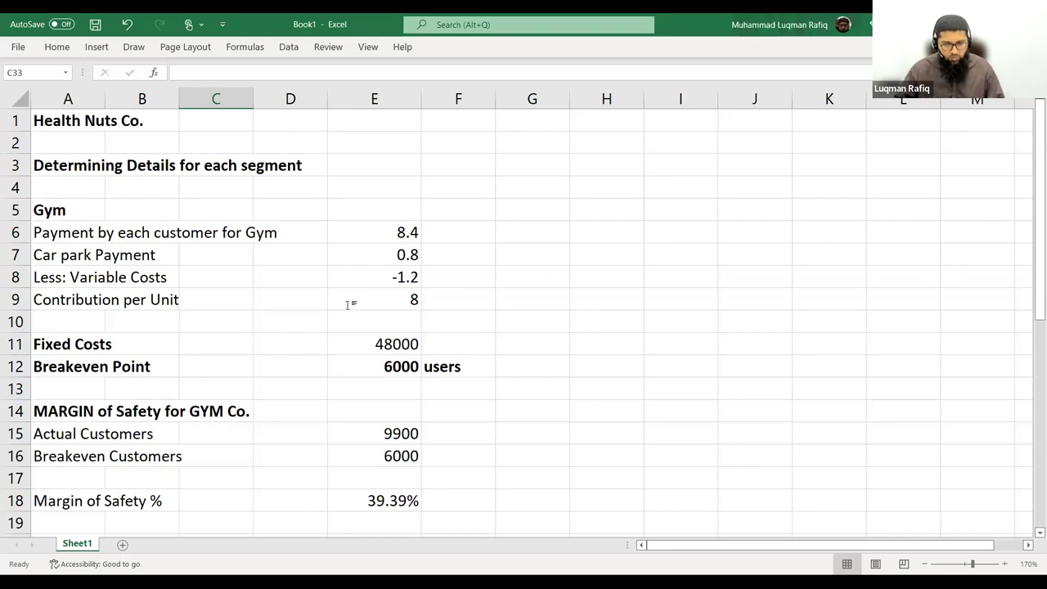
{"action": "key", "text": "alt+Tab"}
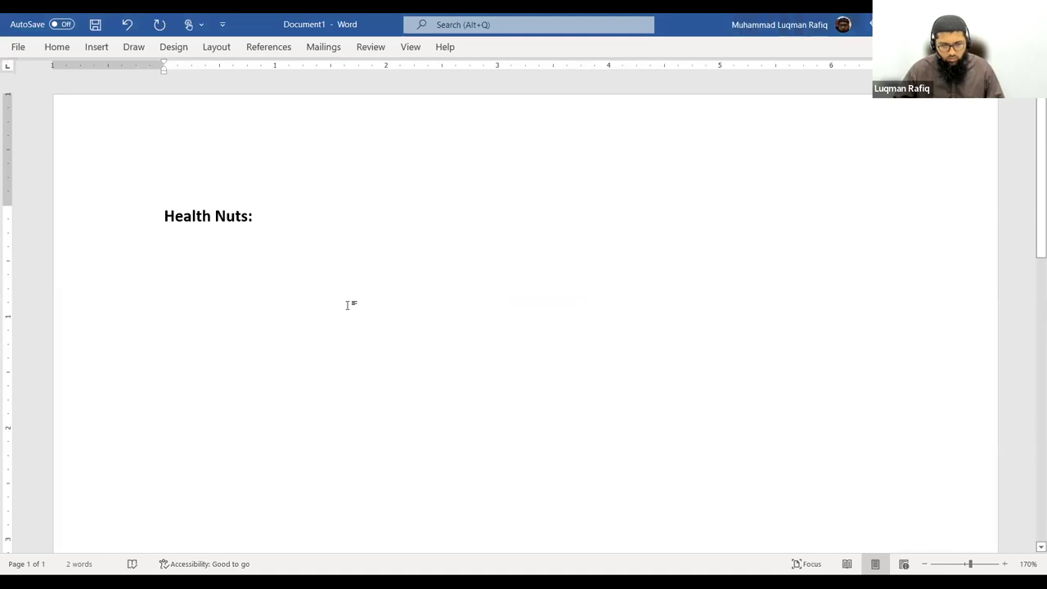
Capture the part (b) question with its marks from the scenario document and insert it beneath the "Health Nuts:" heading in Word
{"action": "key", "text": "alt+Tab"}
{"action": "key", "text": "Escape"}
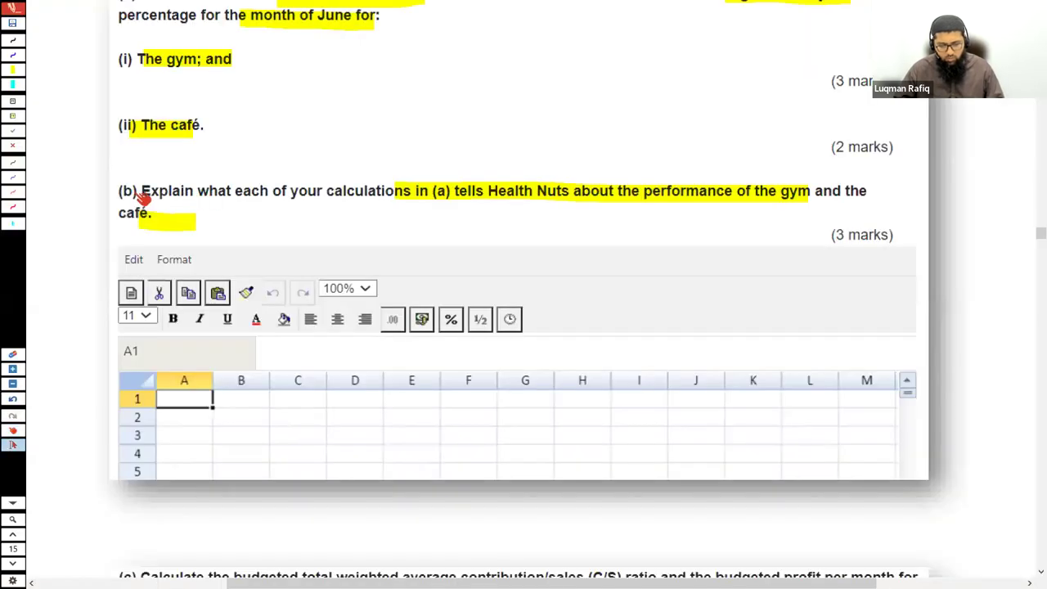
{"action": "left_click_drag", "start_coordinate": [150, 190], "coordinate": [236, 208]}
{"action": "left_click", "coordinate": [626, 339]}
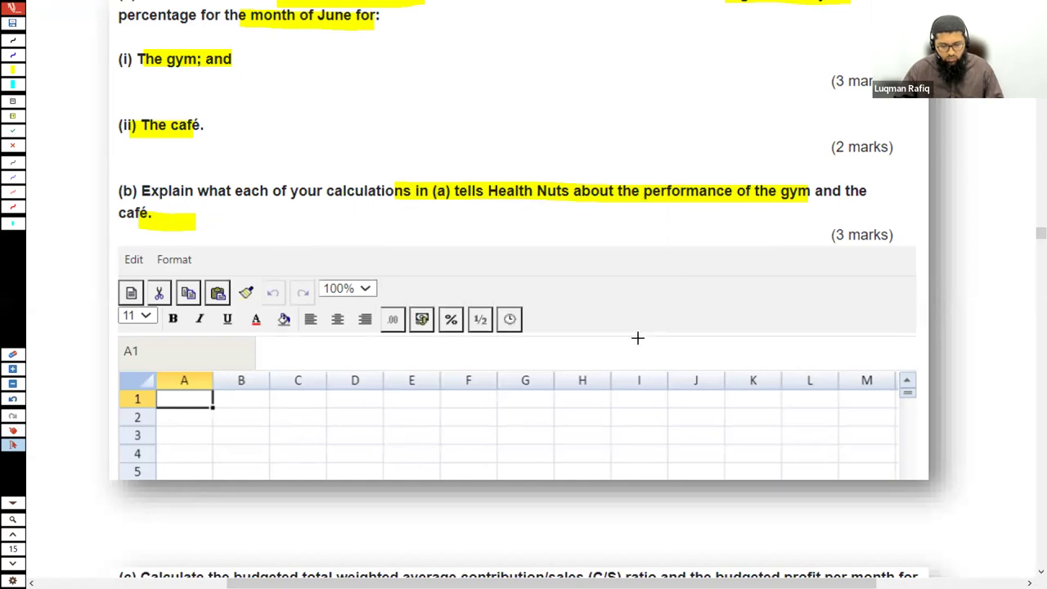
{"action": "mouse_move", "coordinate": [109, 181]}
{"action": "left_mouse_down"}
{"action": "mouse_move", "coordinate": [582, 218]}
{"action": "mouse_move", "coordinate": [832, 217]}
{"action": "mouse_move", "coordinate": [893, 247]}
{"action": "left_mouse_up"}
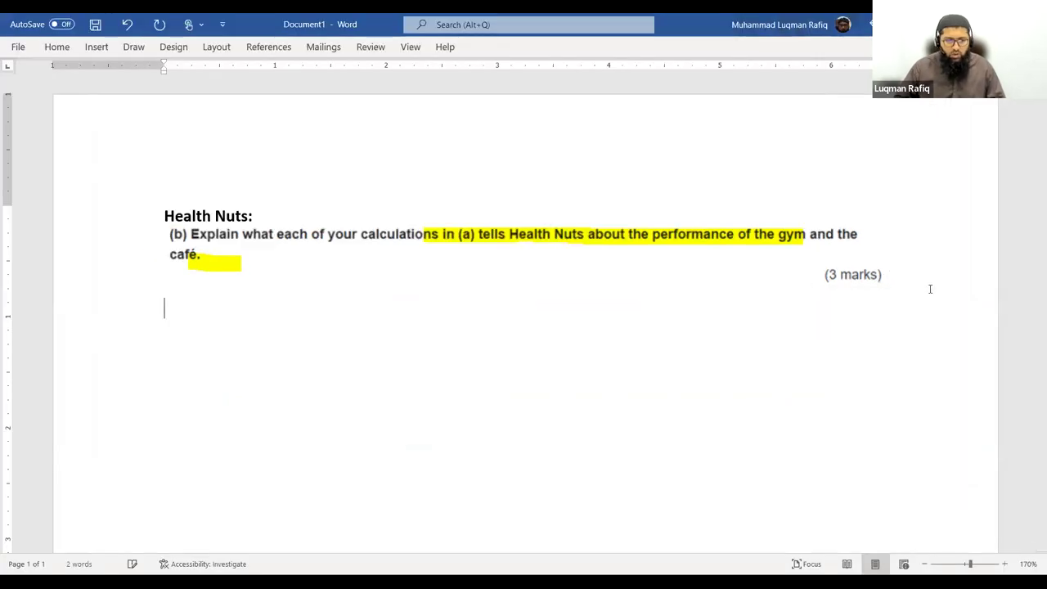
Begin the answer below the question with "The calculations in part a suggest that gym need a minimum of"
{"action": "type", "text": "The "}
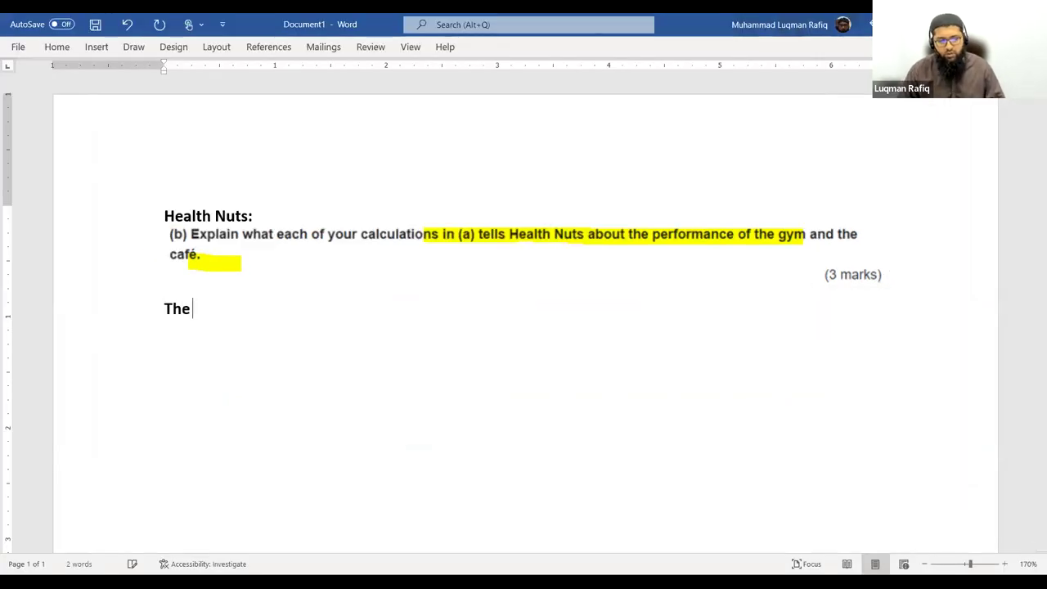
{"action": "type", "text": "calculations n"}
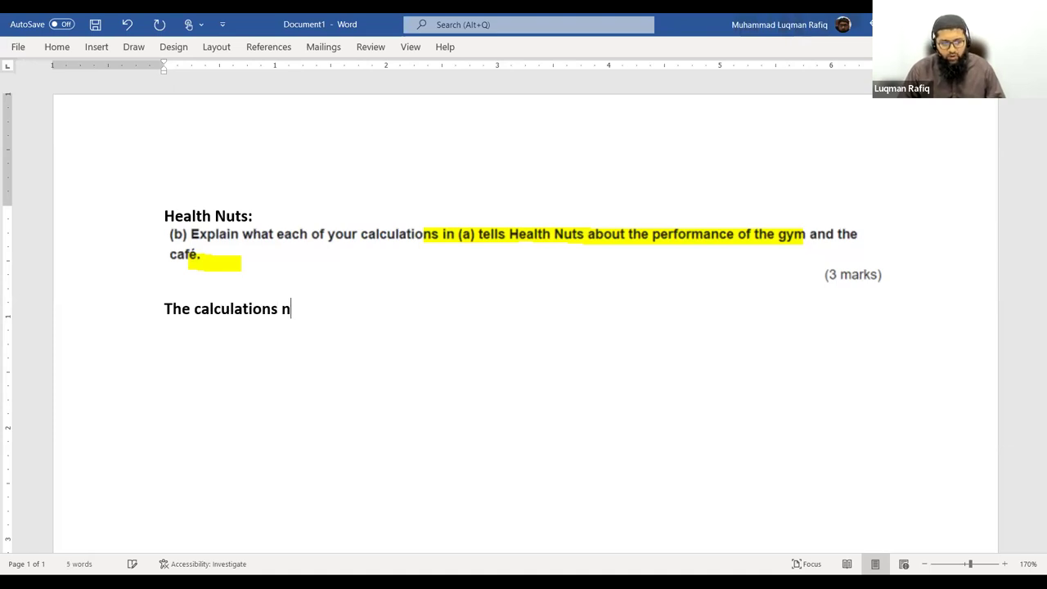
{"action": "key", "text": "BackSpace"}
{"action": "type", "text": "io"}
{"action": "key", "text": "BackSpace"}
{"action": "type", "text": "n part "}
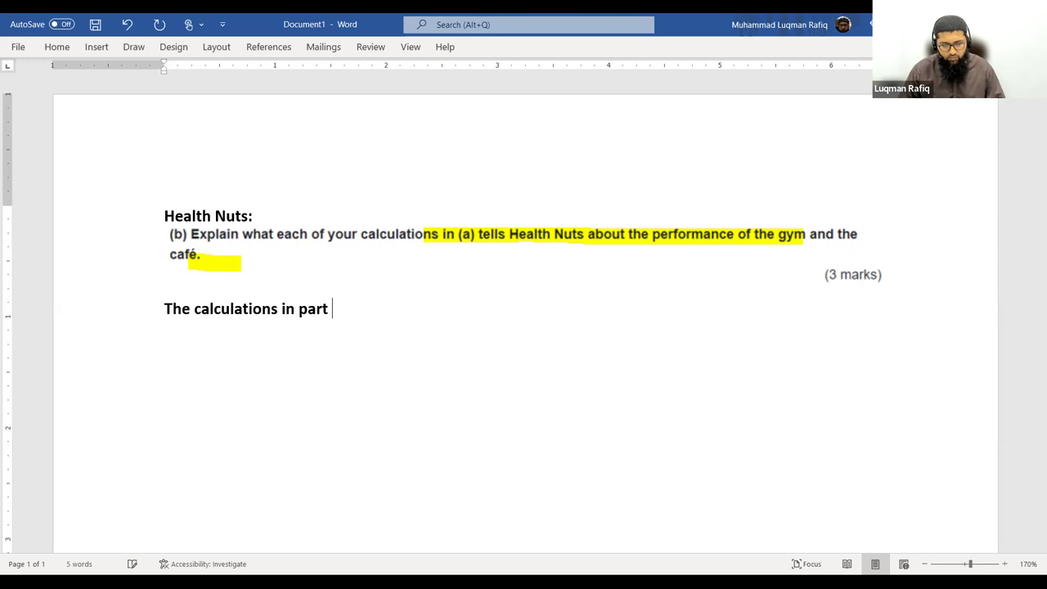
{"action": "type", "text": "a suggest that gu"}
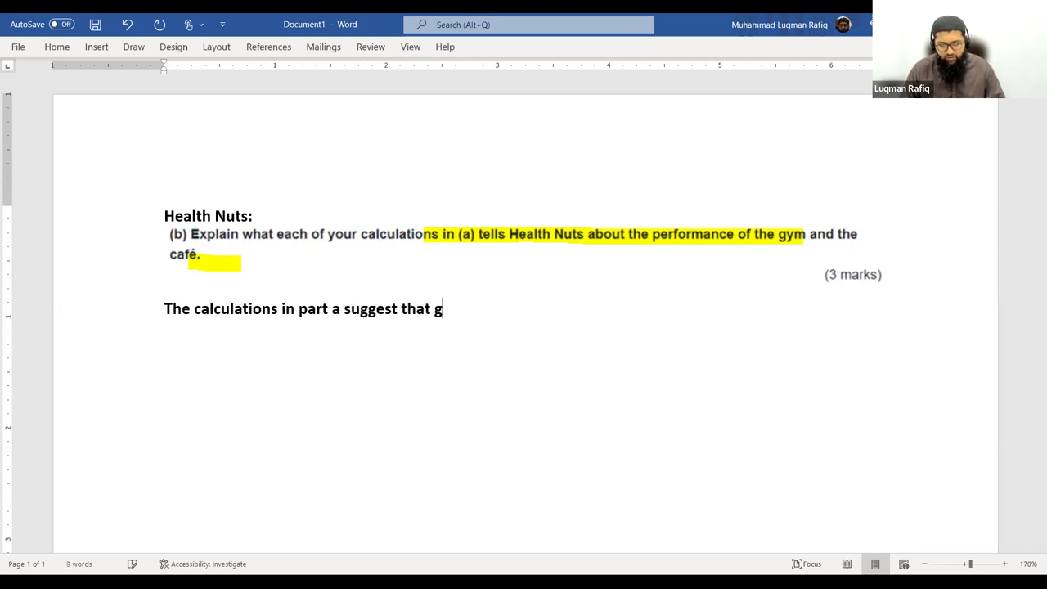
{"action": "key", "text": "BackSpace"}
{"action": "type", "text": "y"}
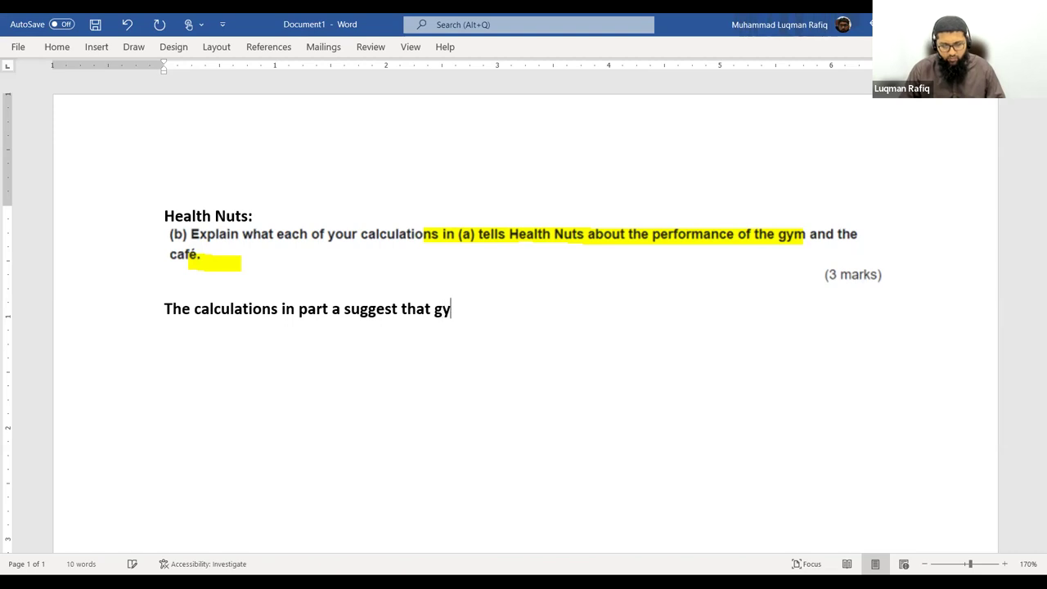
{"action": "type", "text": "m need a minimum of"}
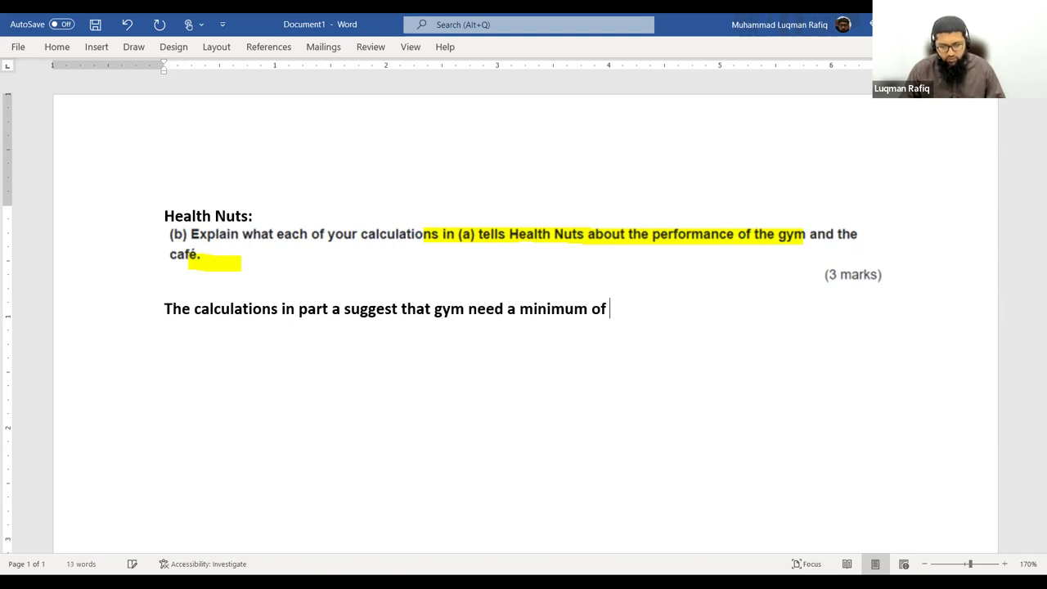
Look up the gym's breakeven point in Excel and continue the Word sentence with "6000 customers"
{"action": "key", "text": "alt+Tab"}
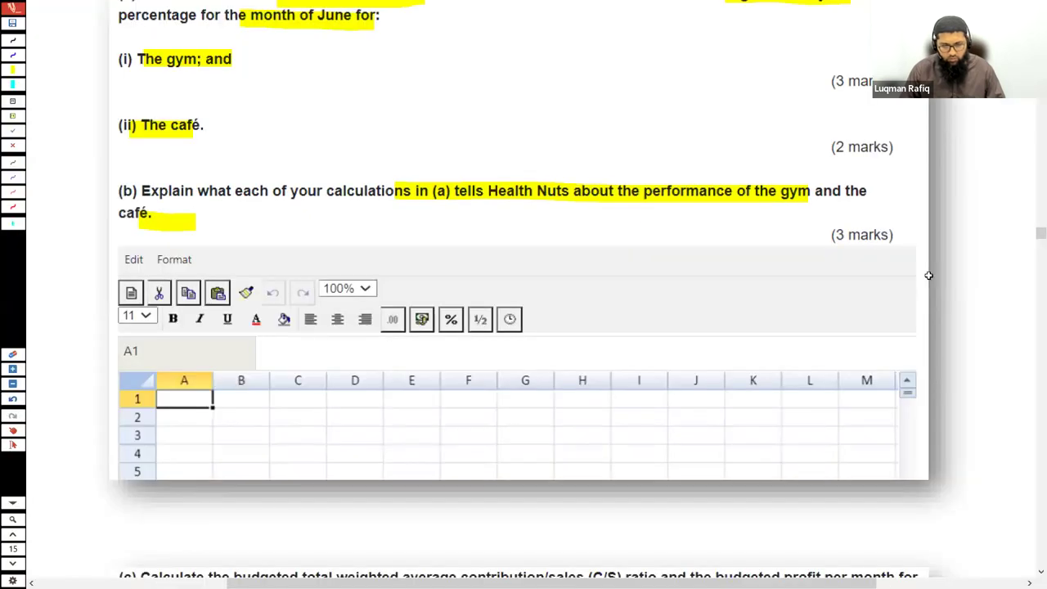
{"action": "key", "text": "alt+Tab"}
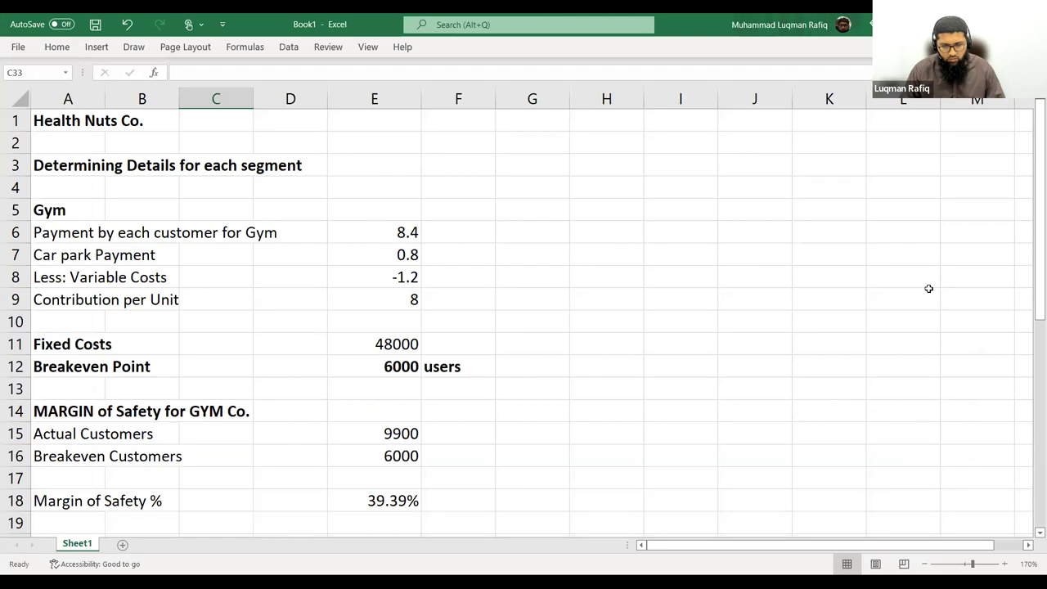
{"action": "key", "text": "alt+Tab"}
{"action": "type", "text": "cu"}
{"action": "key", "text": "BackSpace"}
{"action": "key", "text": "BackSpace"}
{"action": "key", "text": "BackSpace"}
{"action": "type", "text": "0 cus"}
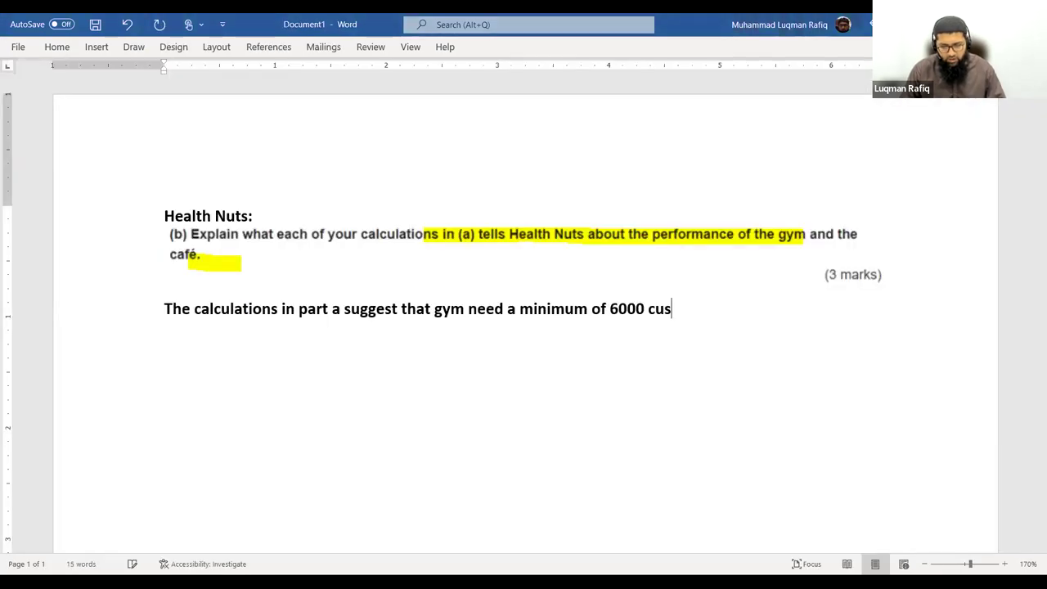
{"action": "type", "text": "tomers in"}
{"action": "key", "text": "BackSpace"}
{"action": "key", "text": "BackSpace"}
Extend the sentence to the café with "and the cafes need a minimum of"
{"action": "type", "text": "a"}
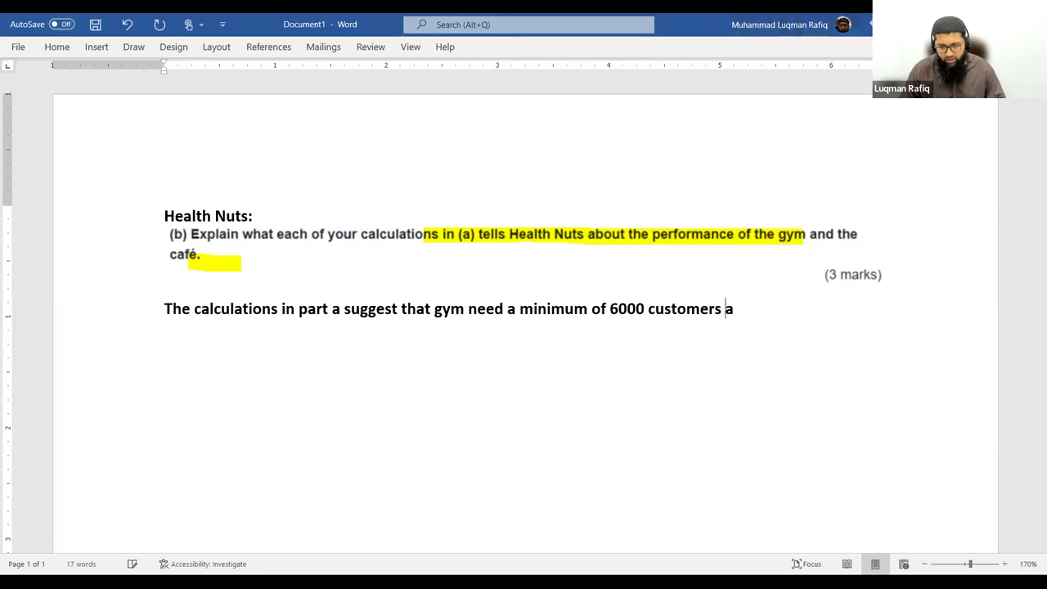
{"action": "type", "text": "nd the cafes tr"}
{"action": "key", "text": "BackSpace"}
{"action": "key", "text": "BackSpace"}
{"action": "type", "text": "need a minimum of"}
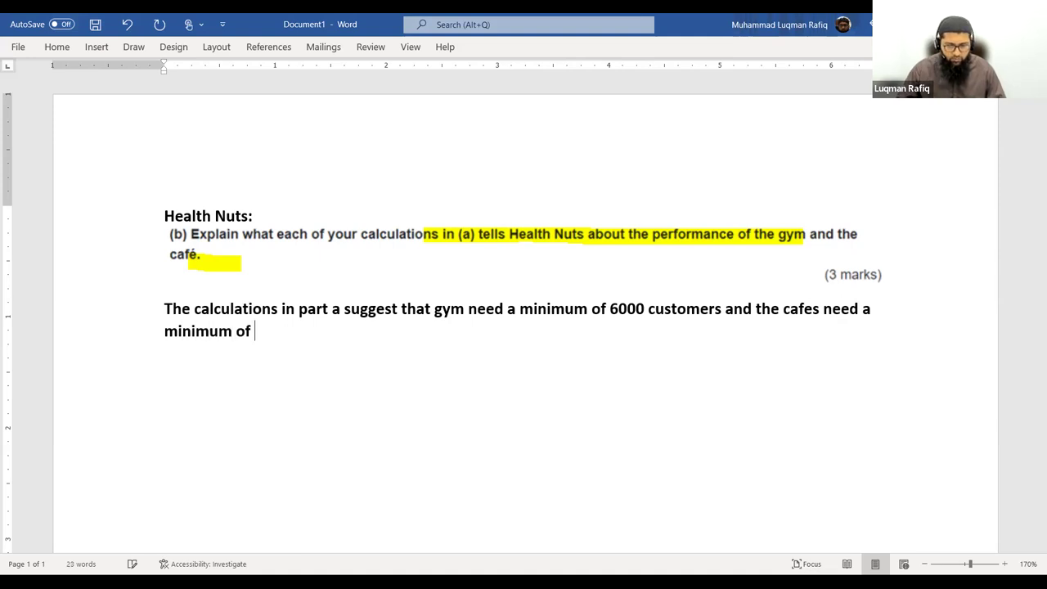
Look up the café's breakeven customers in Excel and continue the Word sentence with "3147 customers to breakeven i.e."
{"action": "key", "text": "alt+Tab"}
{"action": "scroll", "coordinate": [617, 295], "scroll_direction": "down", "scroll_amount": 4}
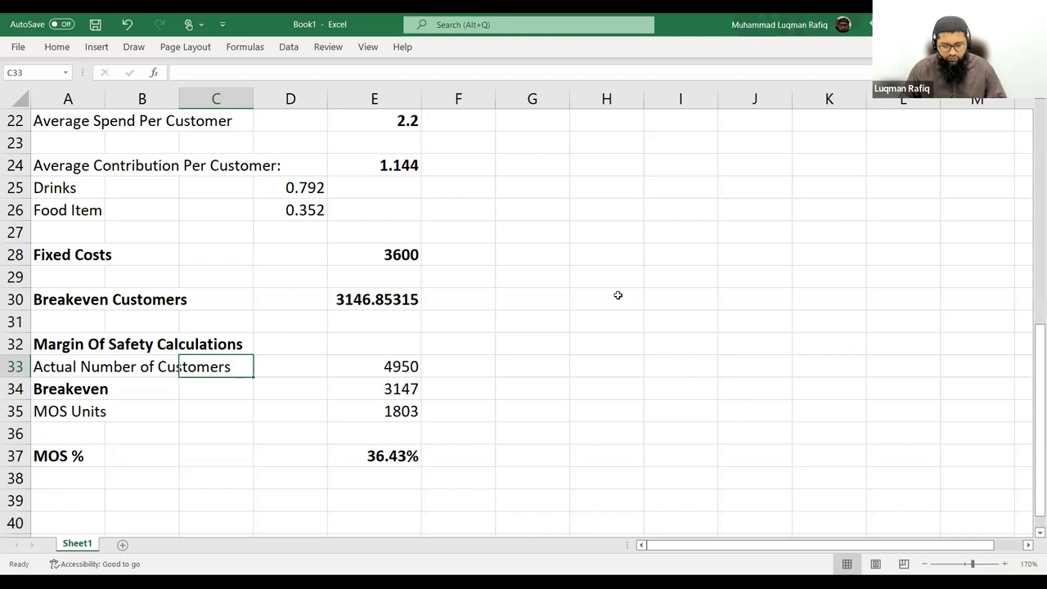
{"action": "key", "text": "alt+Tab"}
{"action": "type", "text": "customers to "}
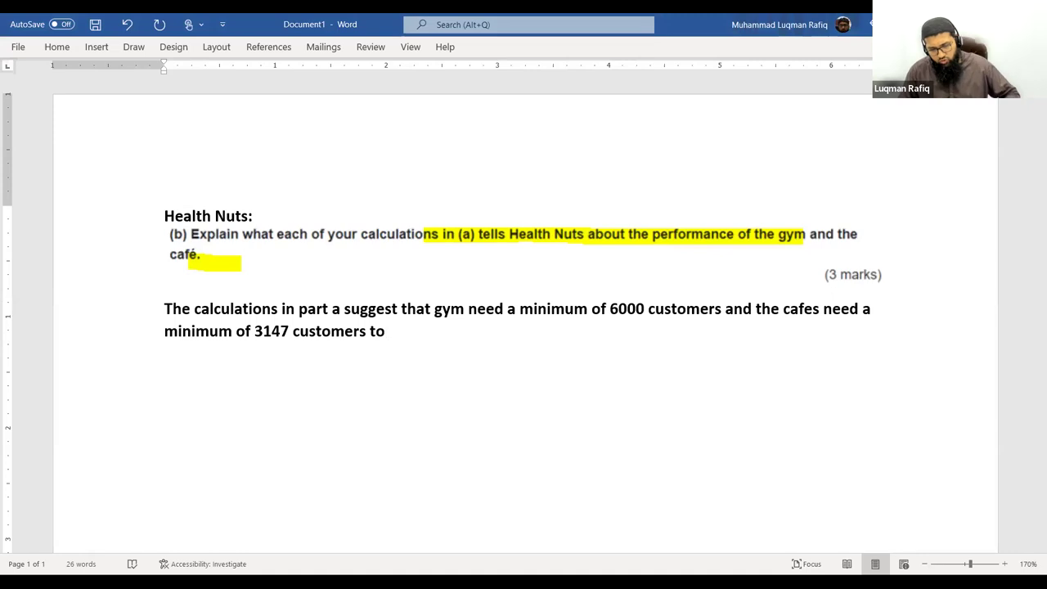
{"action": "type", "text": "breakevem"}
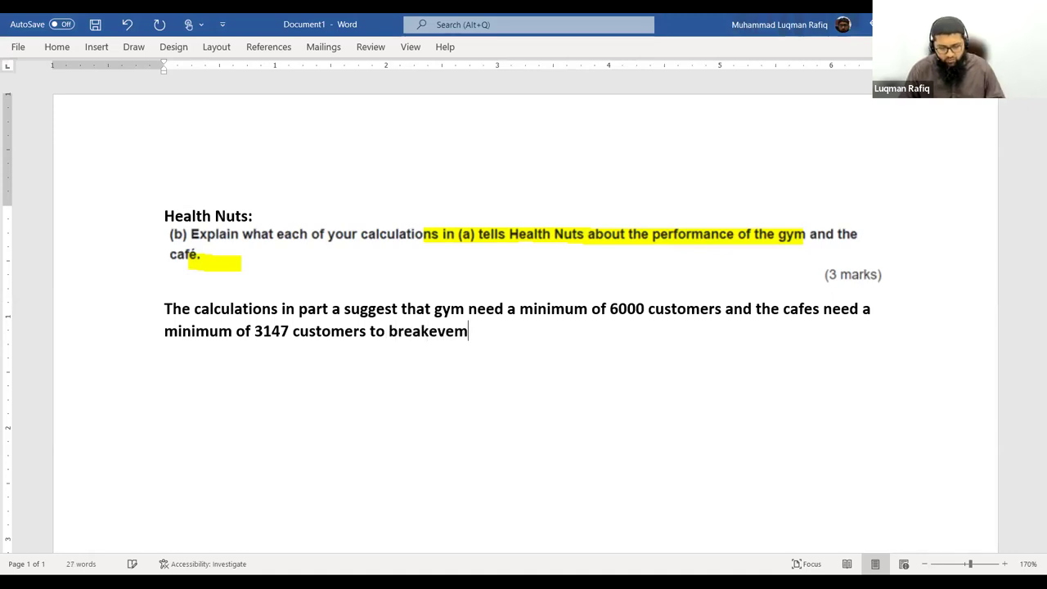
{"action": "key", "text": "BackSpace"}
{"action": "type", "text": "n i.e."}
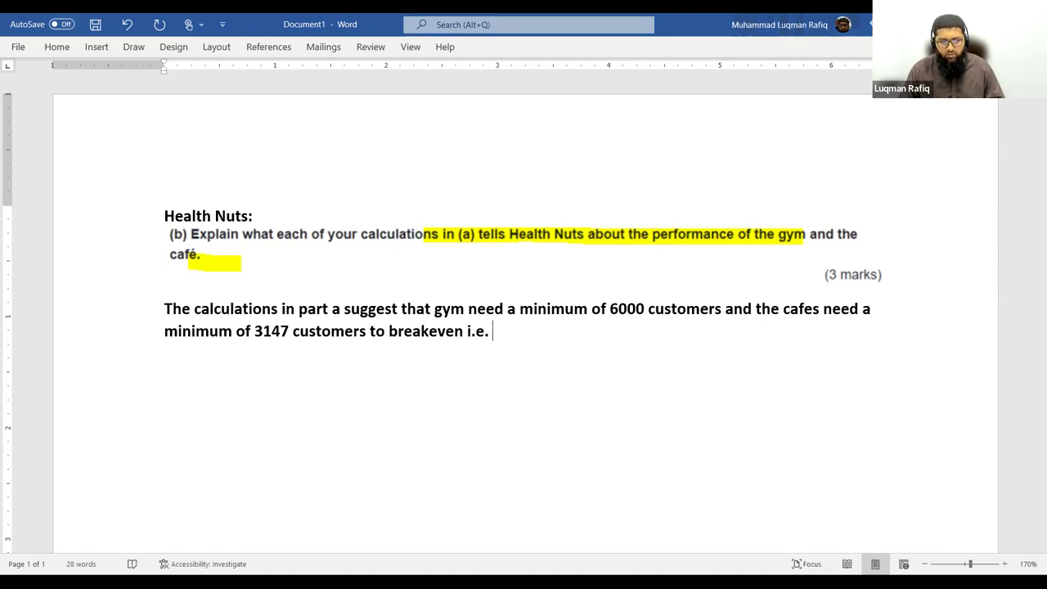
Finish the first sentence of the answer with "arrive at a position when they will not be making profit or incurring losses."
{"action": "type", "text": "arrive at"}
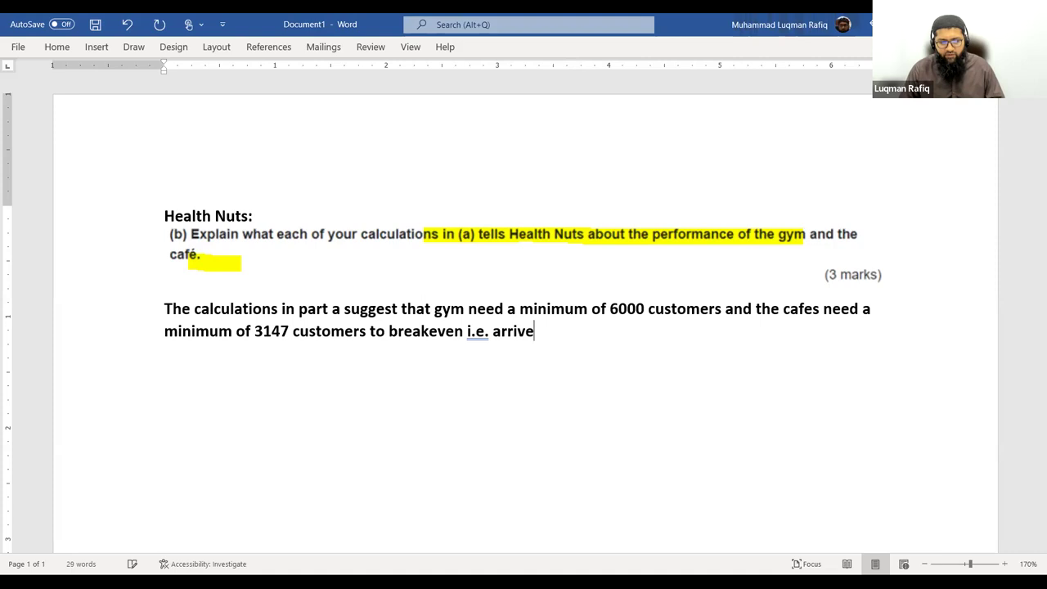
{"action": "type", "text": "p"}
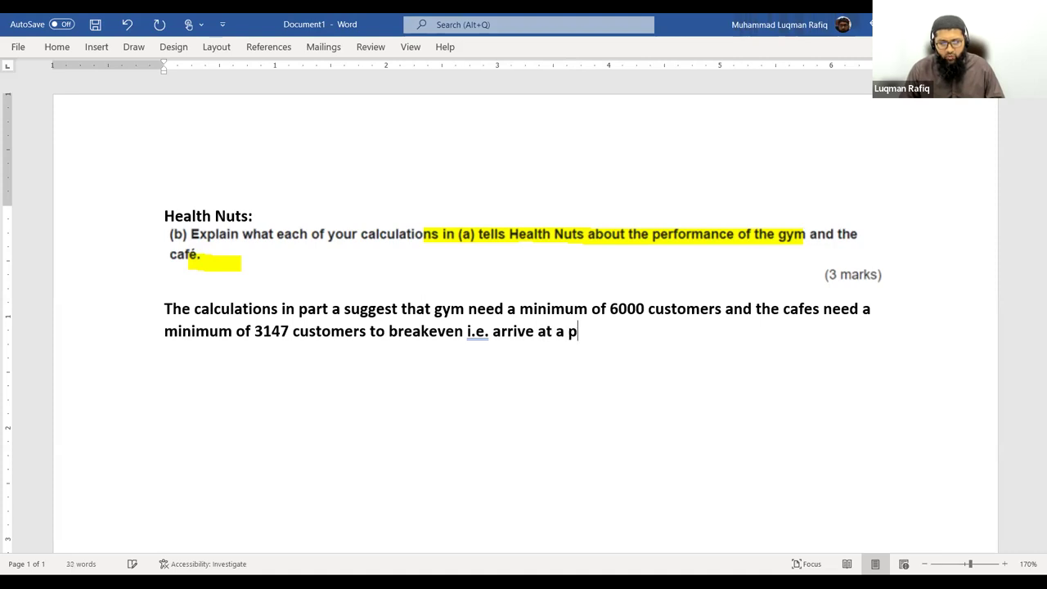
{"action": "type", "text": "osition w"}
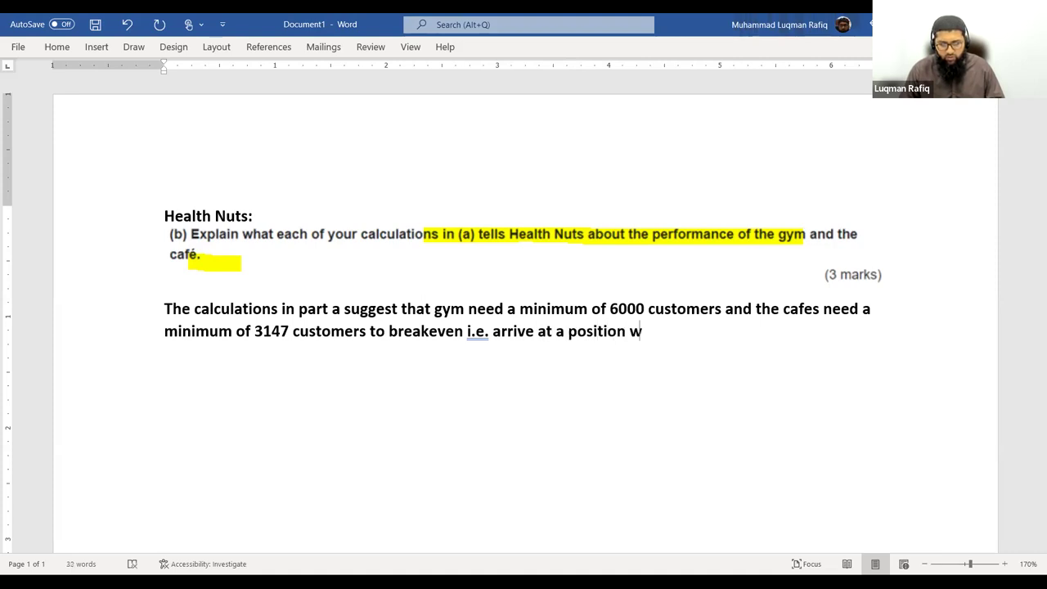
{"action": "type", "text": "hen they will n"}
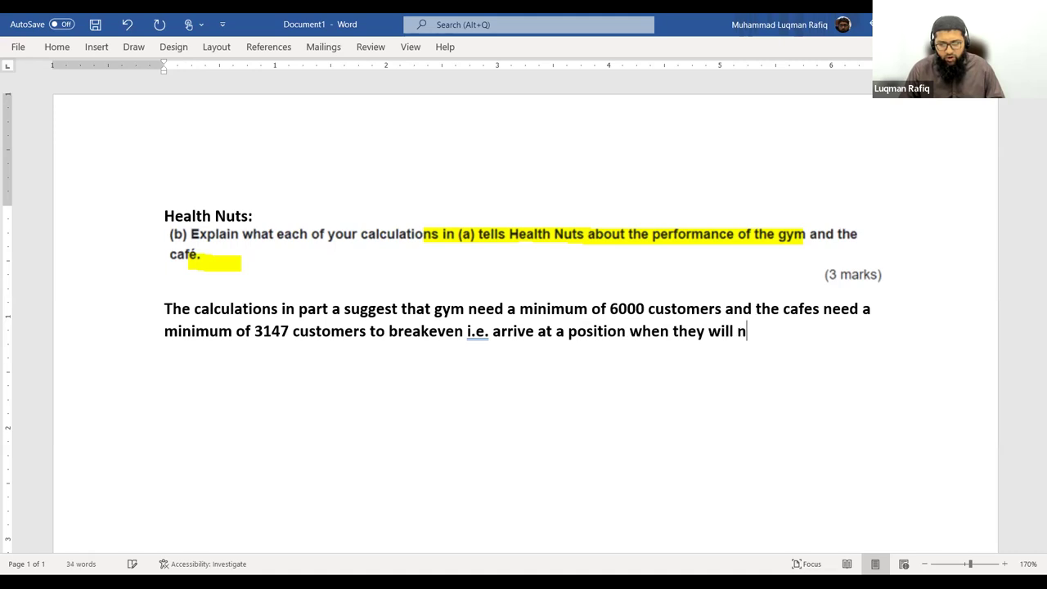
{"action": "type", "text": "ot be maikin"}
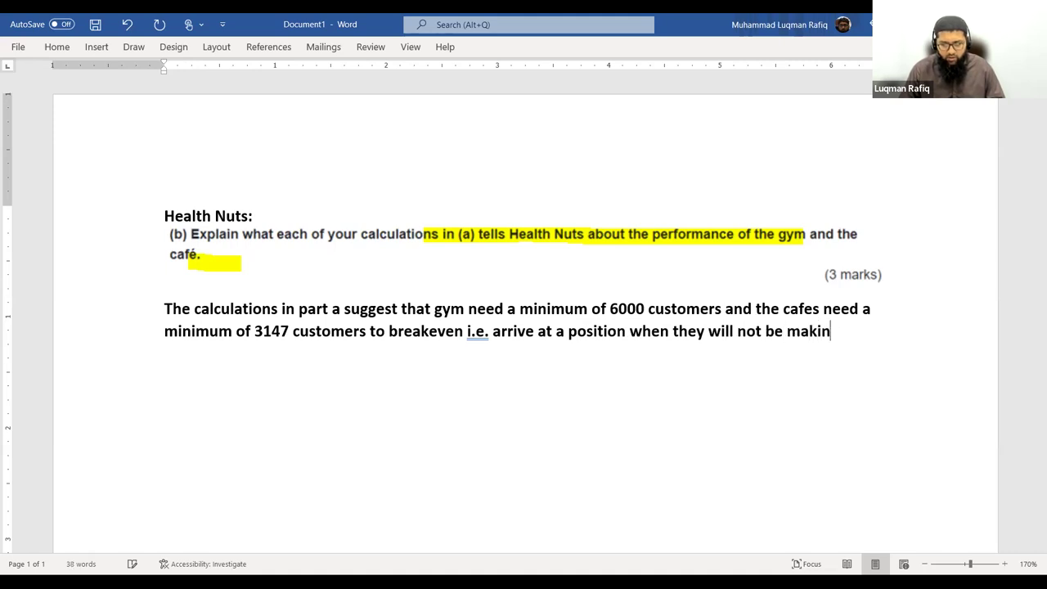
{"action": "type", "text": "g profit or incurrei"}
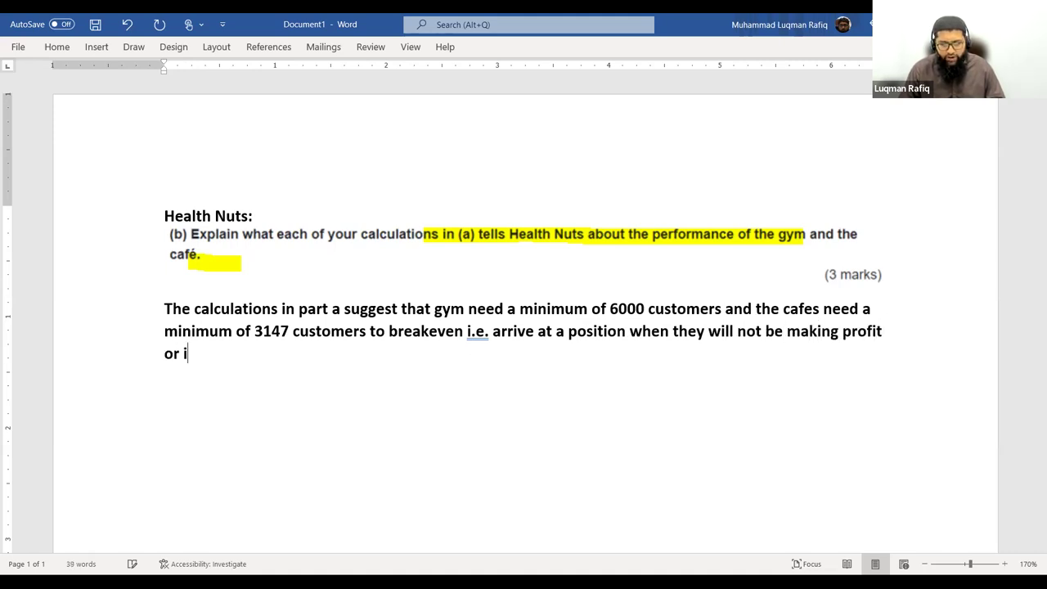
{"action": "key", "text": "BackSpace"}
{"action": "key", "text": "BackSpace"}
{"action": "type", "text": "o"}
{"action": "key", "text": "BackSpace"}
{"action": "type", "text": "ing losses."}
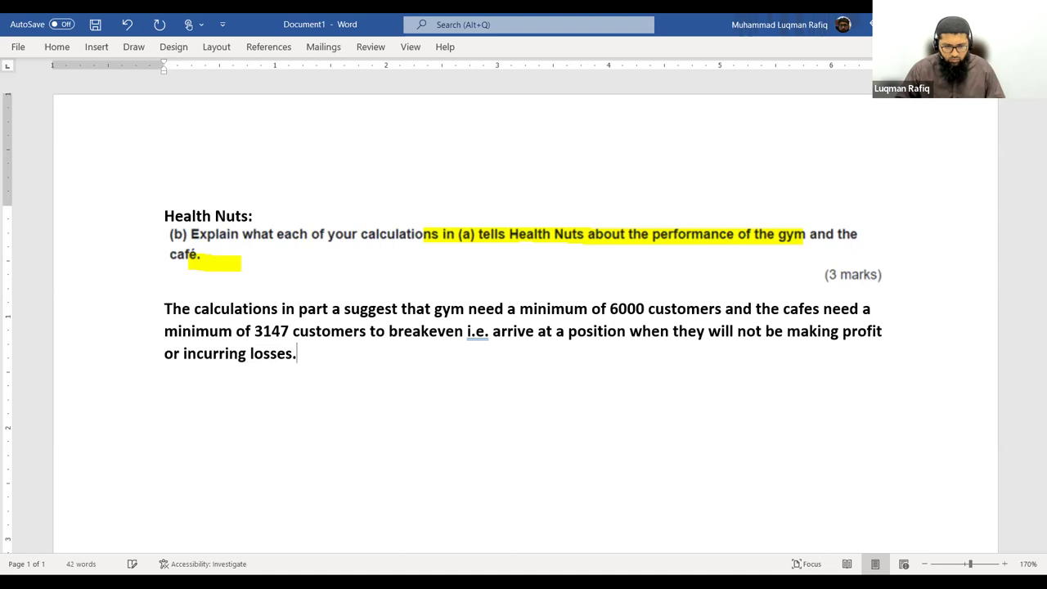
Review the gym and café margin of safety calculations in Excel and begin a new Word paragraph with "Margin of Safety, a measure of"
{"action": "key", "text": "Return"}
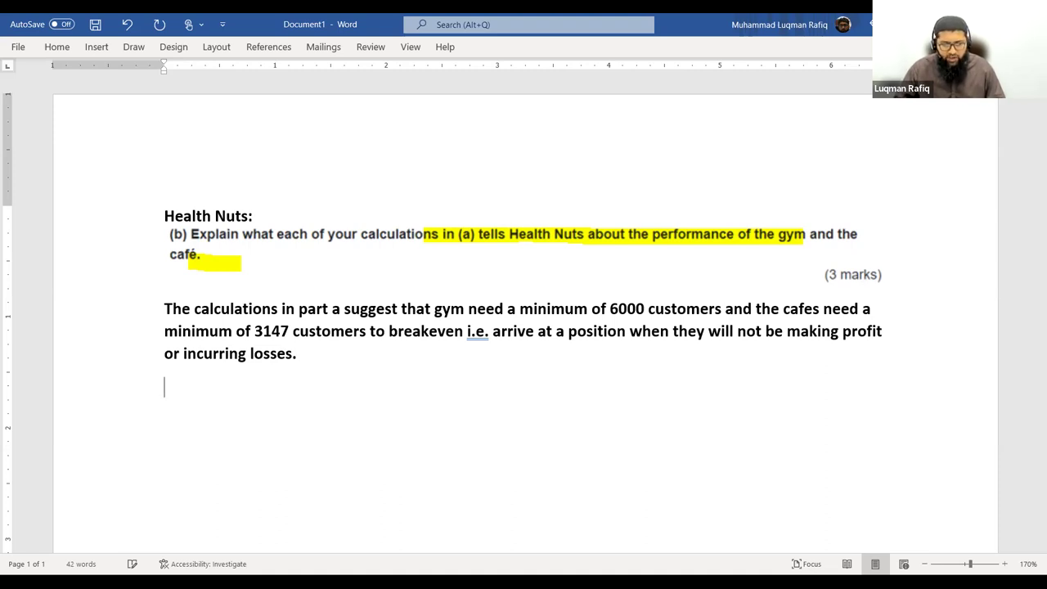
{"action": "key", "text": "alt+Tab"}
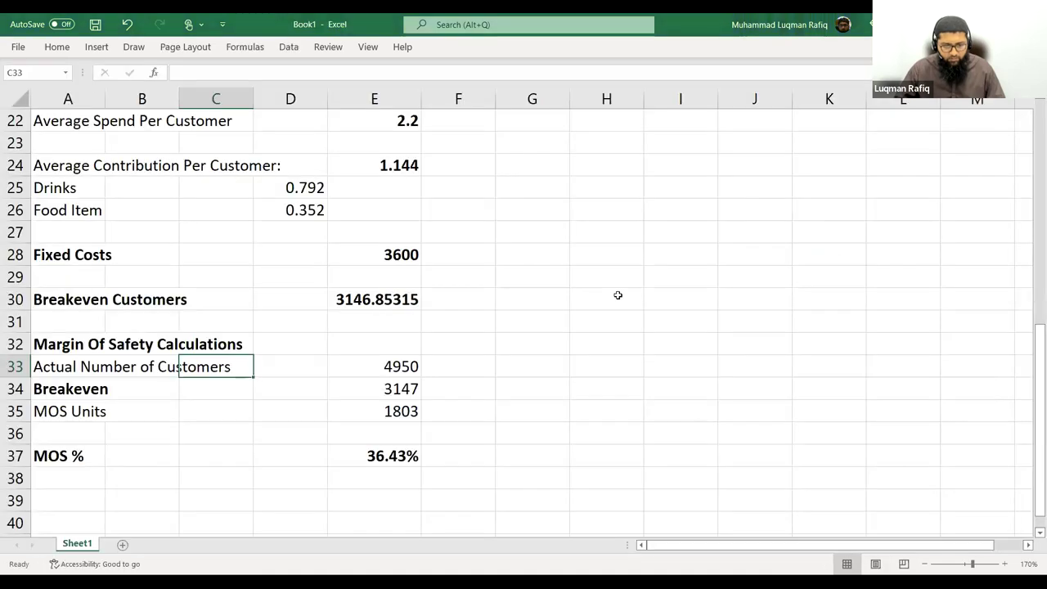
{"action": "scroll", "coordinate": [401, 312], "scroll_direction": "up", "scroll_amount": 3}
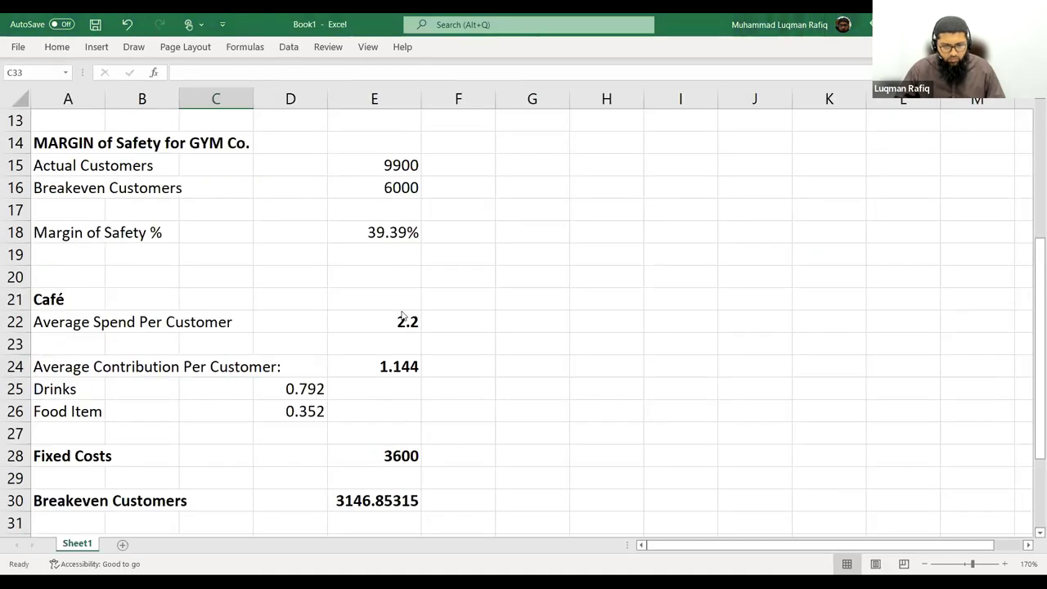
{"action": "scroll", "coordinate": [401, 315], "scroll_direction": "down", "scroll_amount": 1}
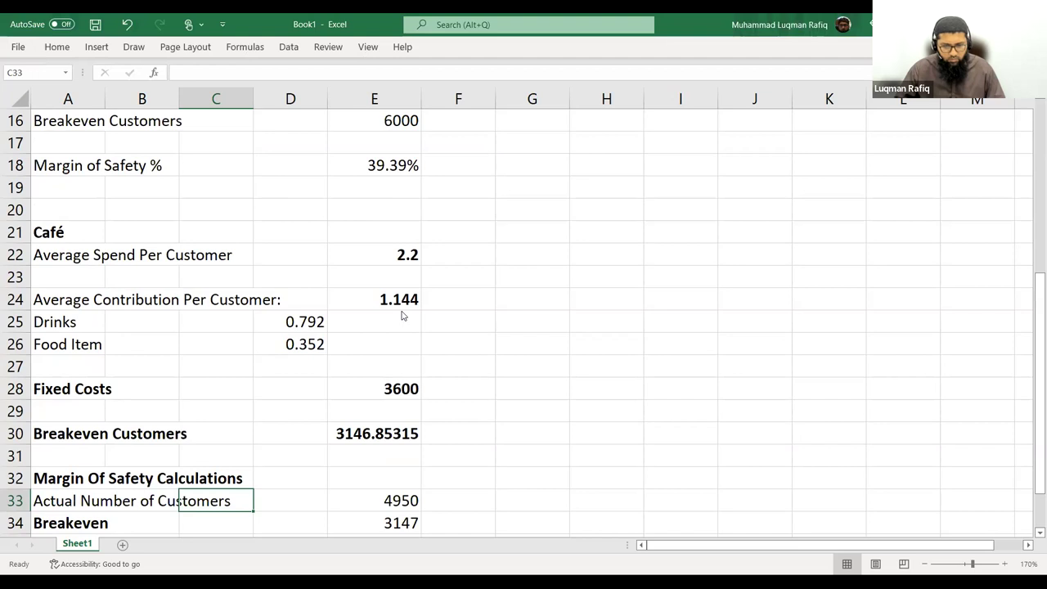
{"action": "key", "text": "alt+Tab"}
{"action": "type", "text": "in of Safety, a measure of"}
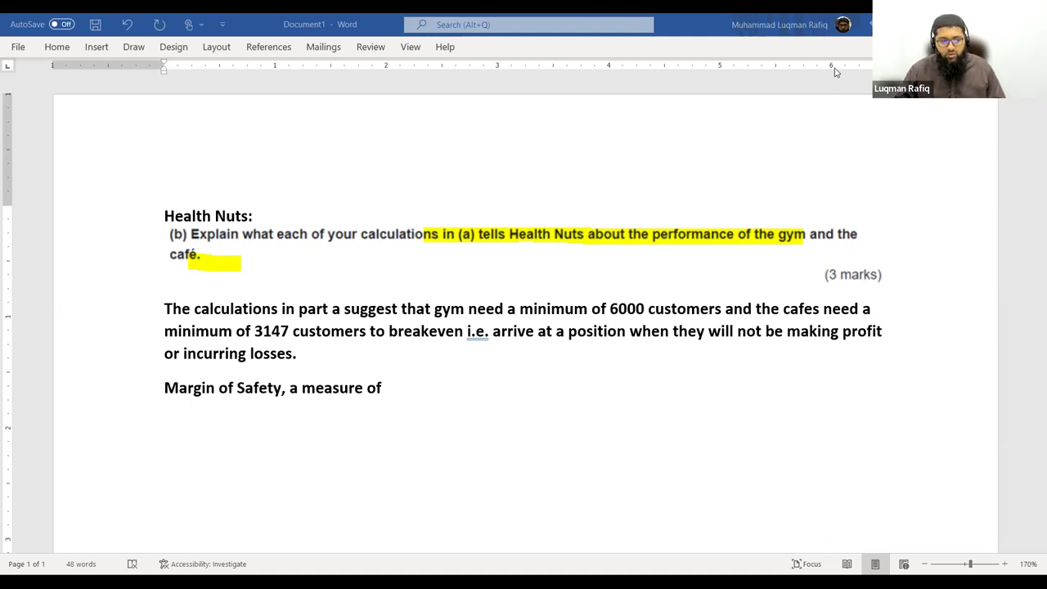
Complete the margin of safety definition with "number of units over and above the breakeven sales that entity makes."
{"action": "left_click", "coordinate": [418, 389]}
{"action": "type", "text": "number of units"}
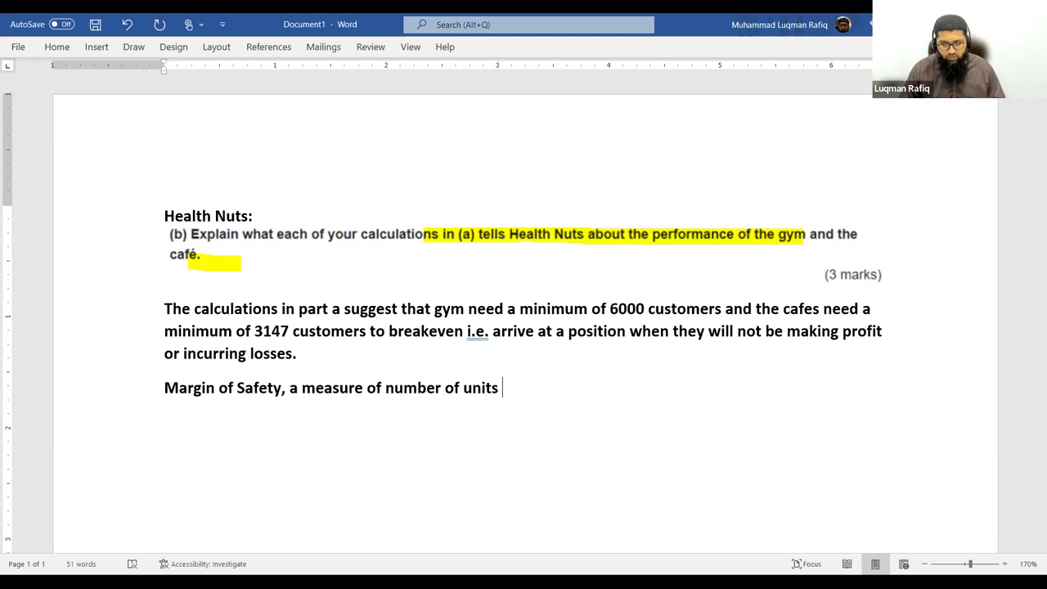
{"action": "type", "text": "over and "}
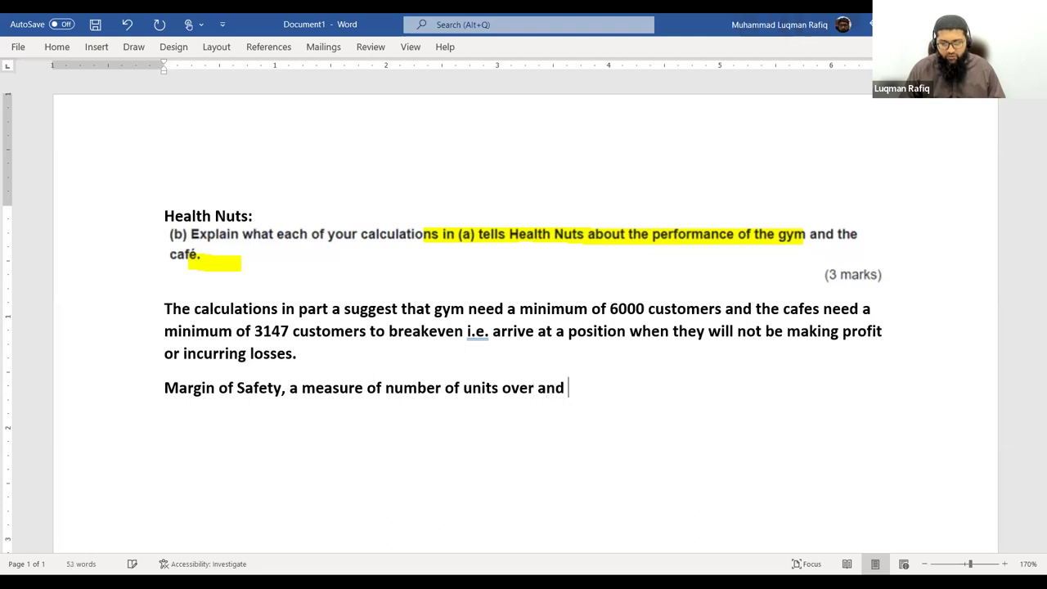
{"action": "type", "text": "above the brea"}
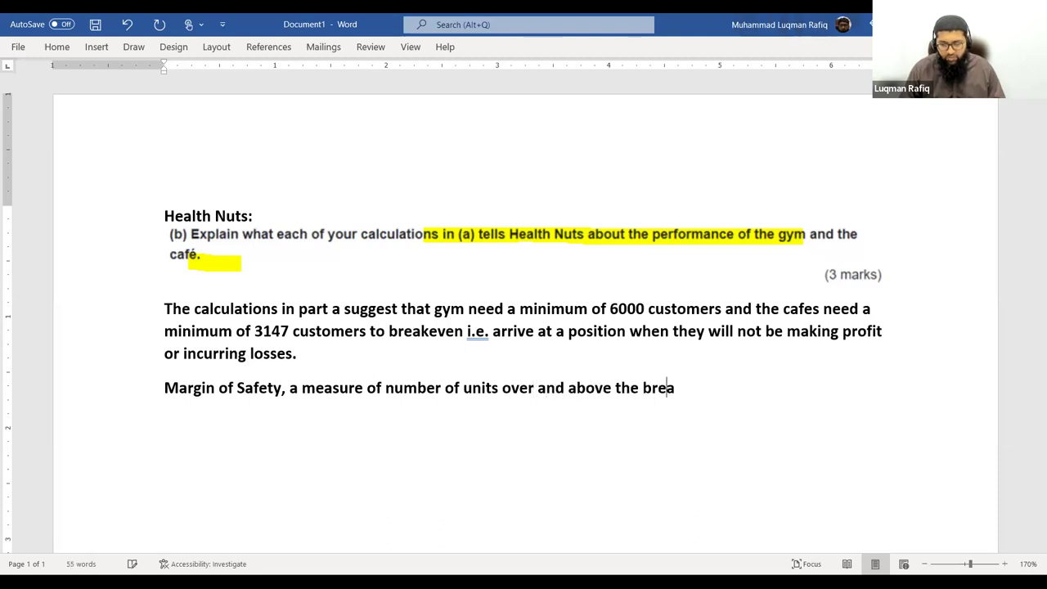
{"action": "type", "text": "keven sales that"}
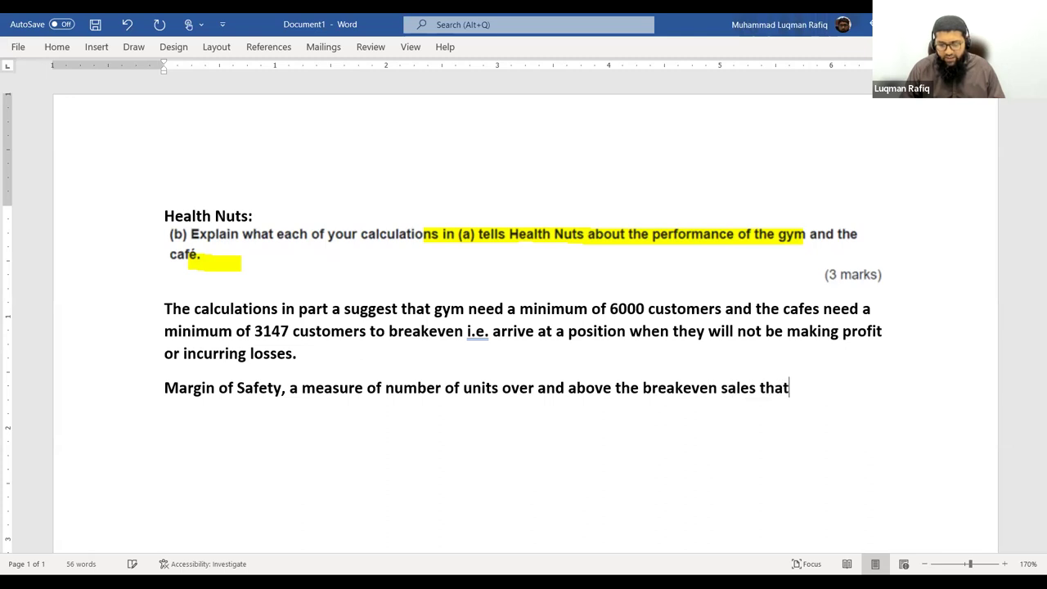
{"action": "type", "text": " entity make"}
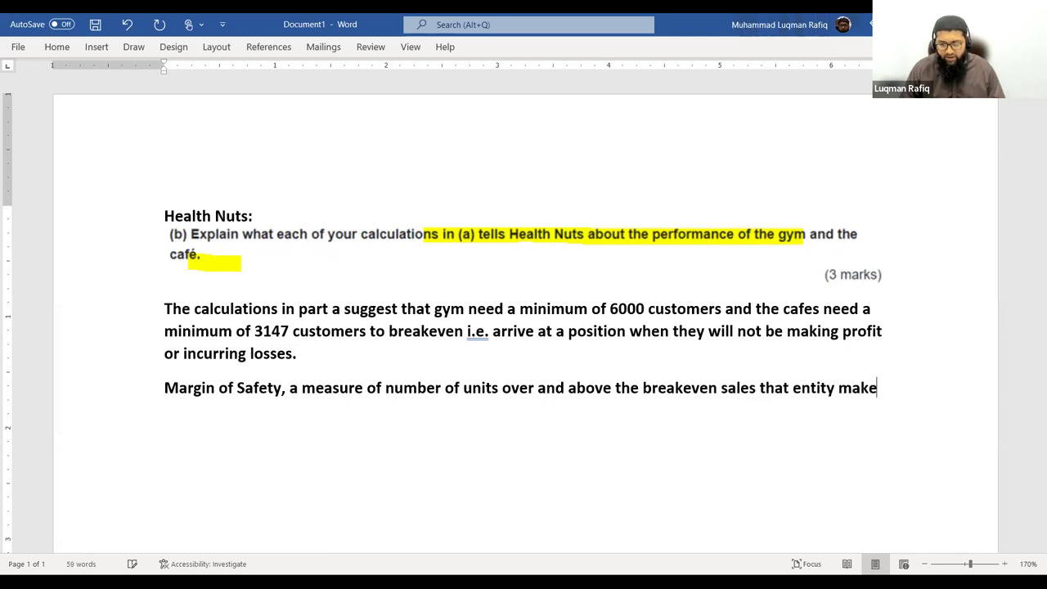
{"action": "type", "text": "s. Margi"}
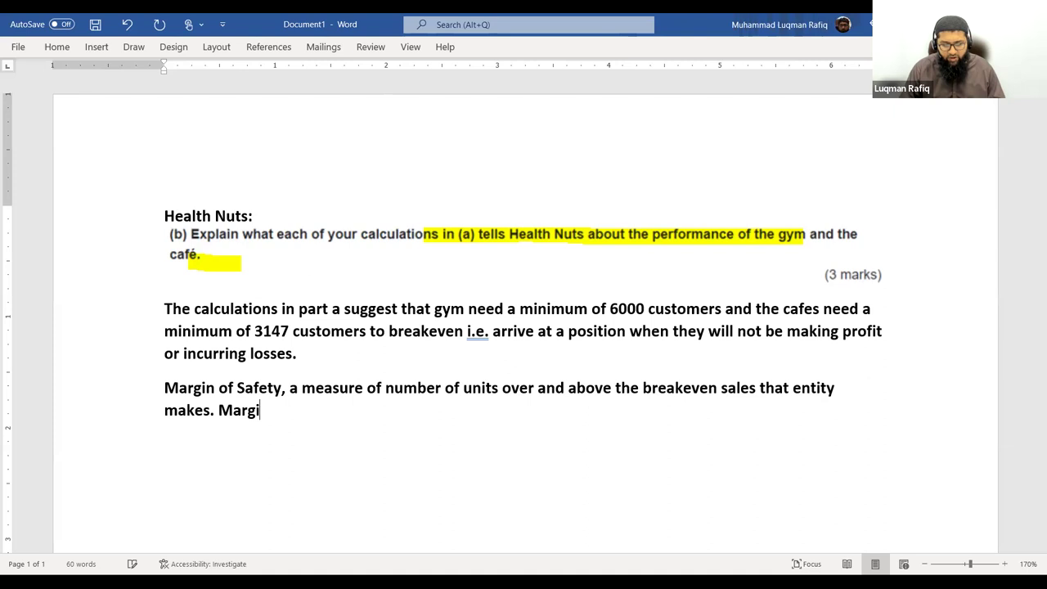
Add the sentence "Margin of Safety percentage is a indicator of the % by which sales have to reduce before entity will run into losses."
{"action": "type", "text": "n of Safety "}
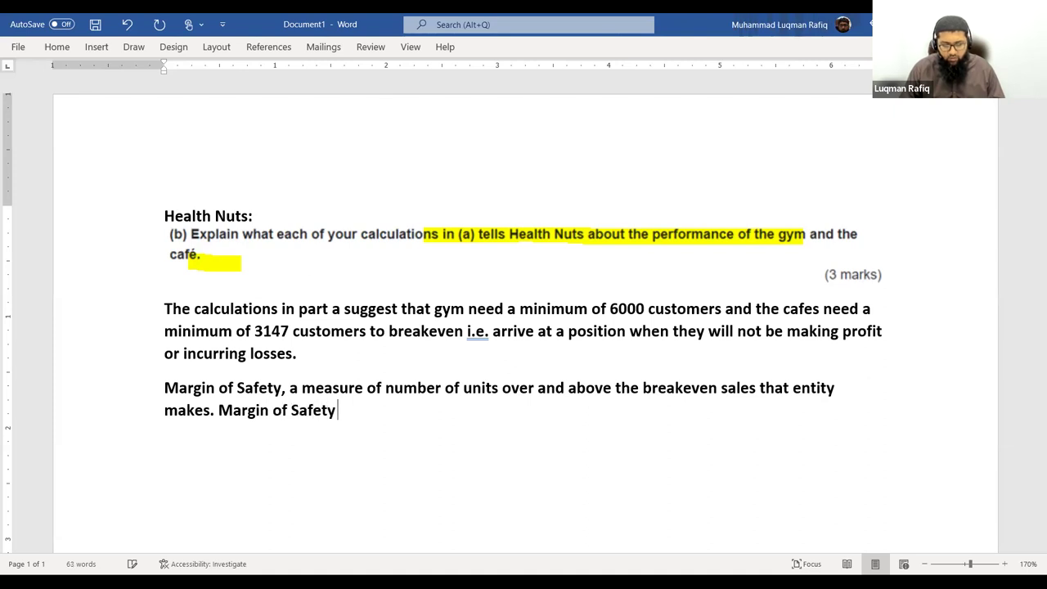
{"action": "type", "text": "percentage is "}
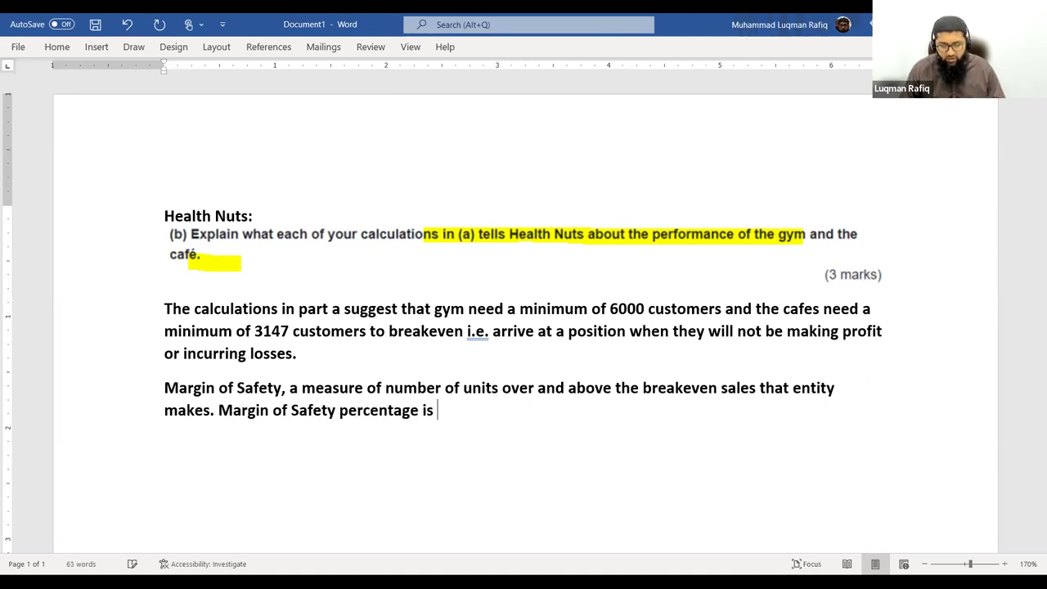
{"action": "type", "text": "a in"}
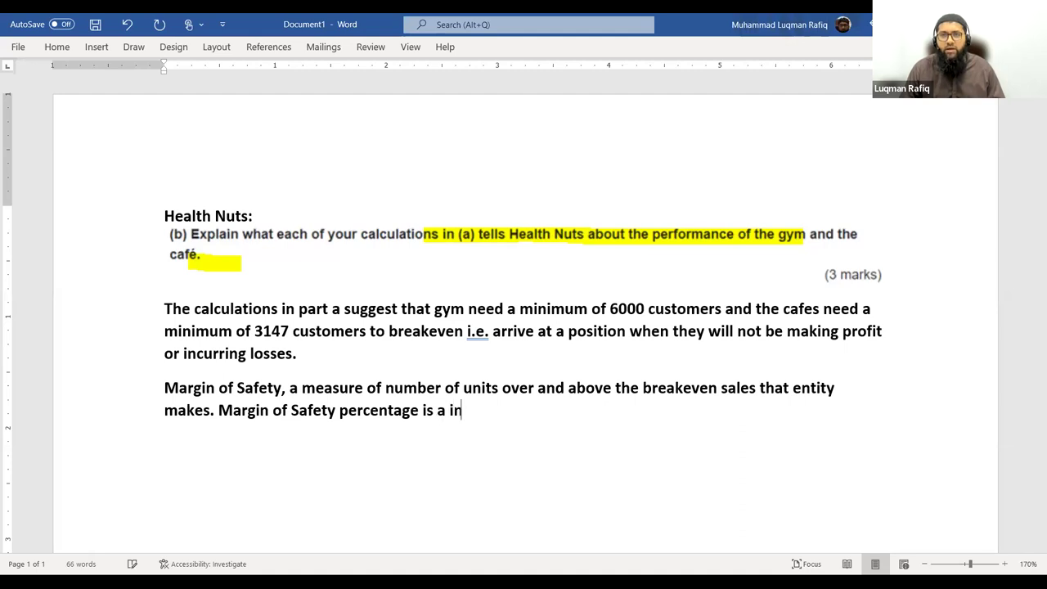
{"action": "type", "text": "dicator "}
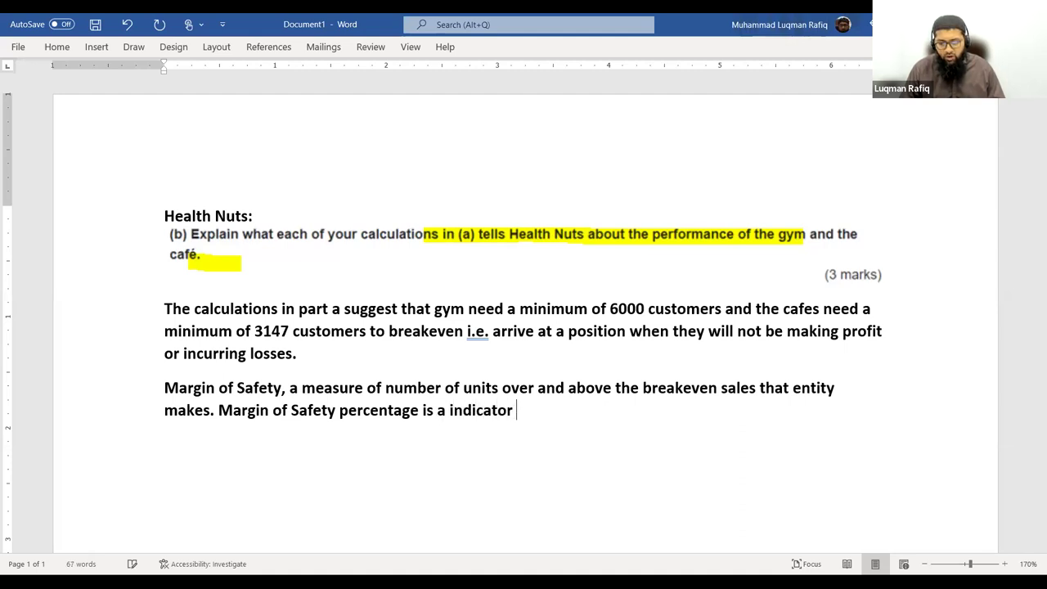
{"action": "type", "text": "of the "}
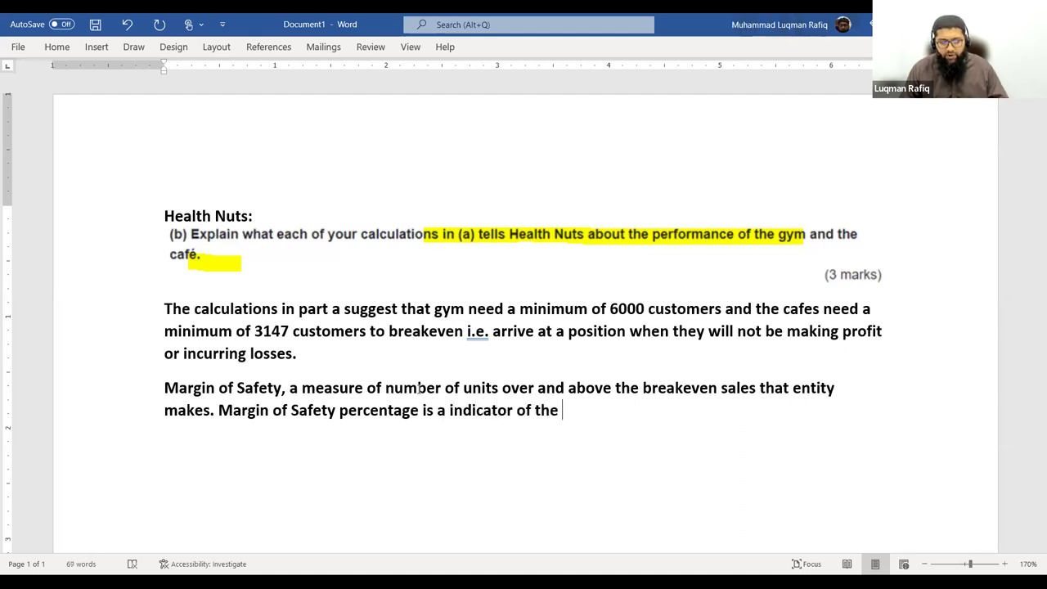
{"action": "type", "text": "% by whi"}
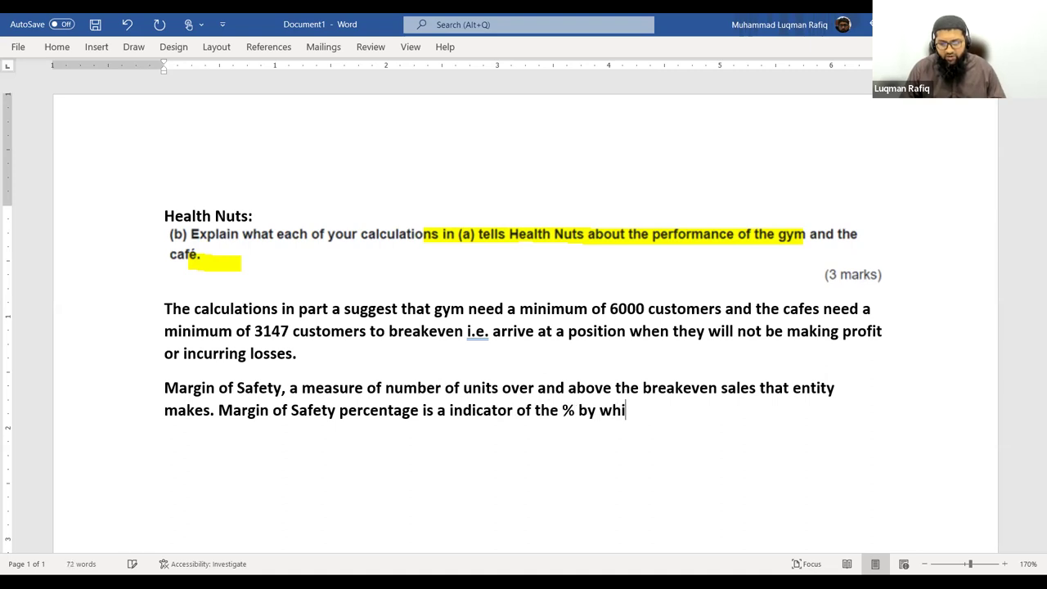
{"action": "type", "text": "ch sales have to "}
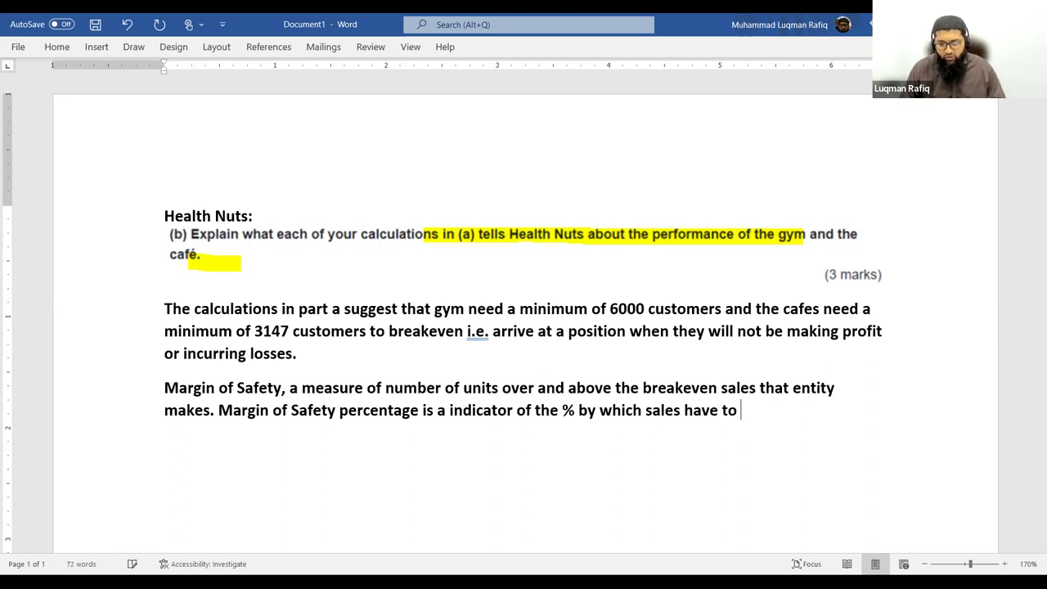
{"action": "type", "text": "reduce befor"}
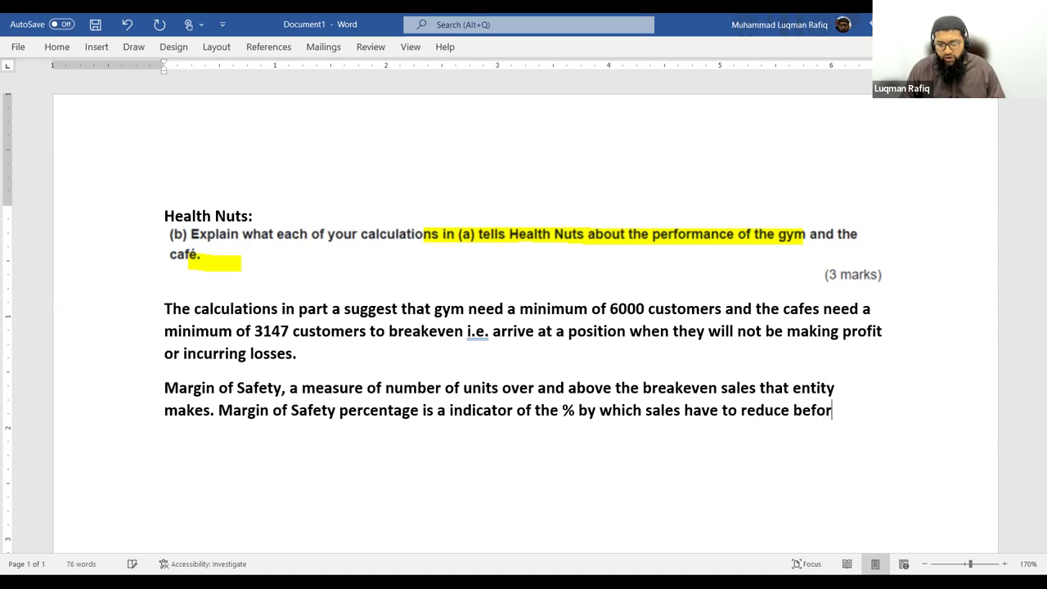
{"action": "type", "text": "e entity will run ion"}
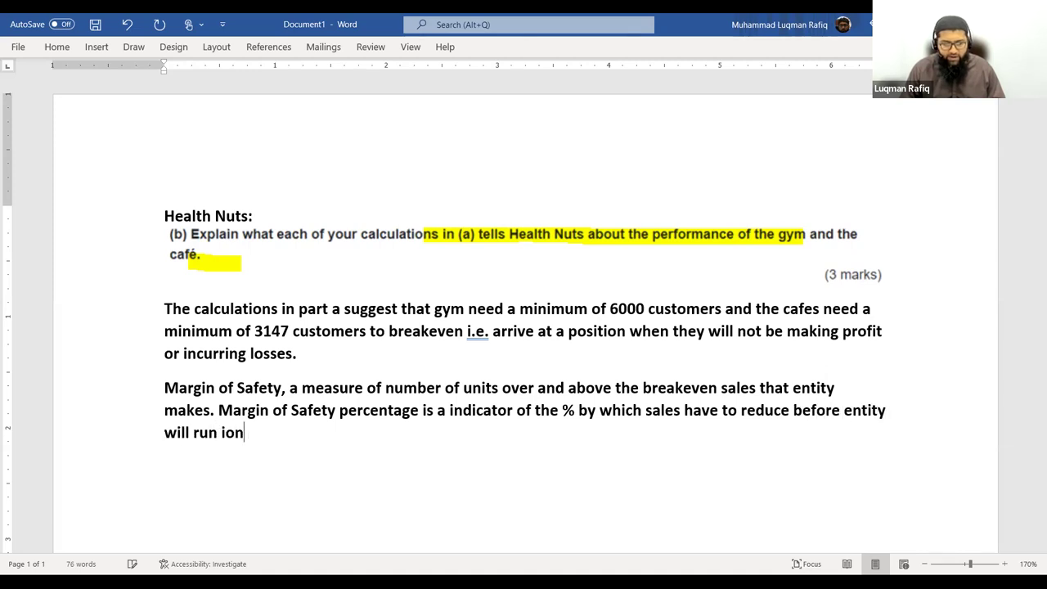
{"action": "key", "text": "BackSpace"}
{"action": "type", "text": "to loss"}
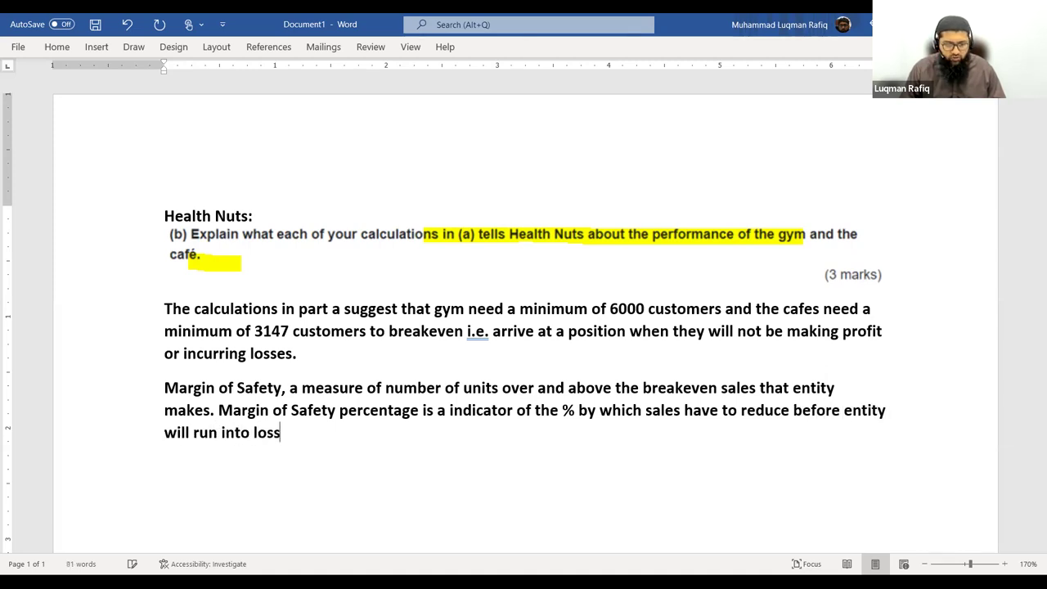
End the percentage sentence with "losses." and start a new one with "For both of gym and café, margin of safety is 39%"
{"action": "type", "text": "es. For both"}
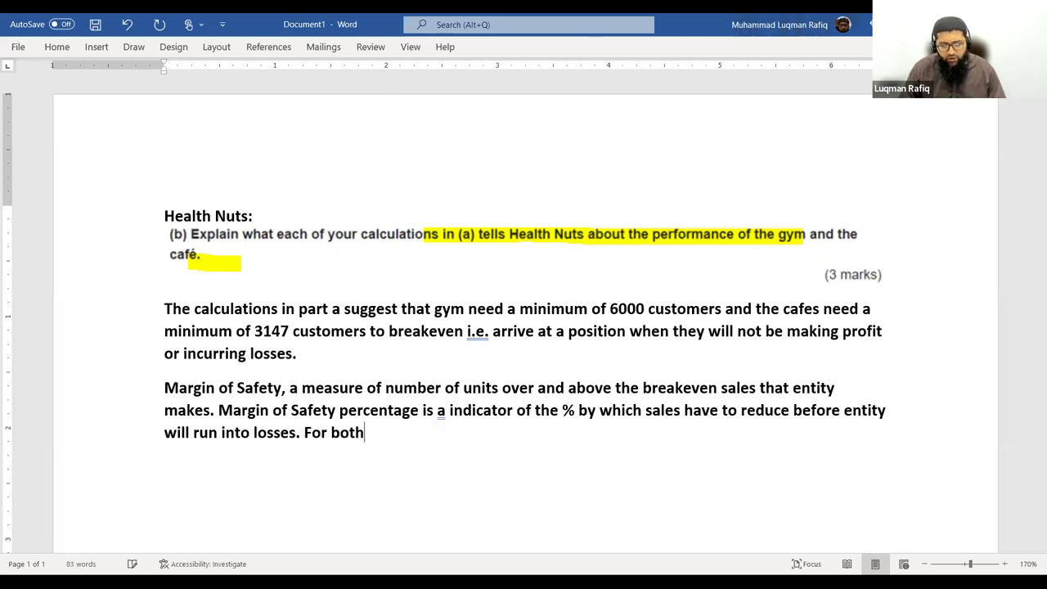
{"action": "type", "text": " of gym and "}
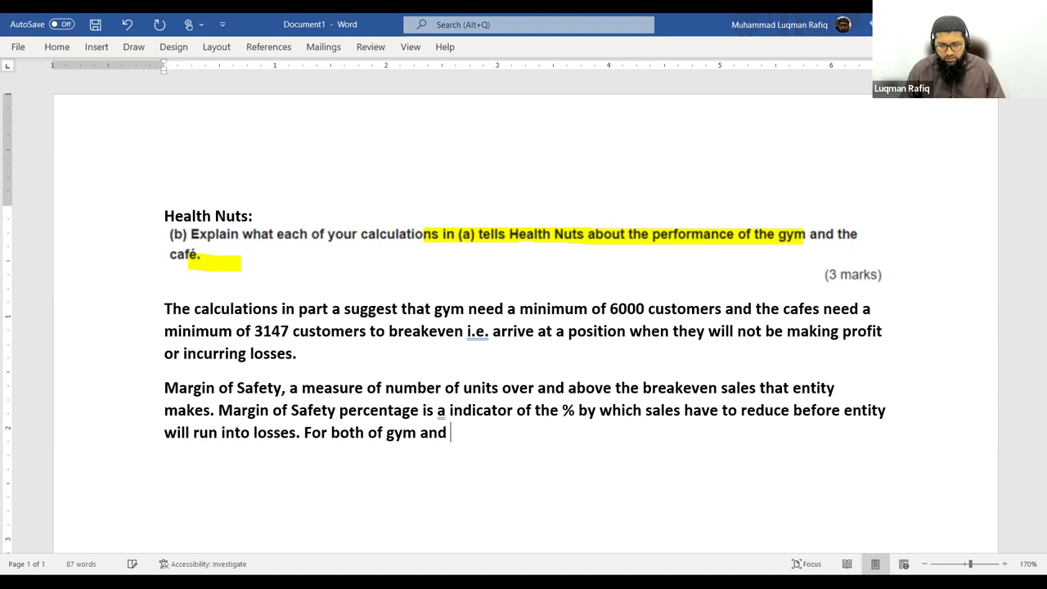
{"action": "type", "text": " caf"}
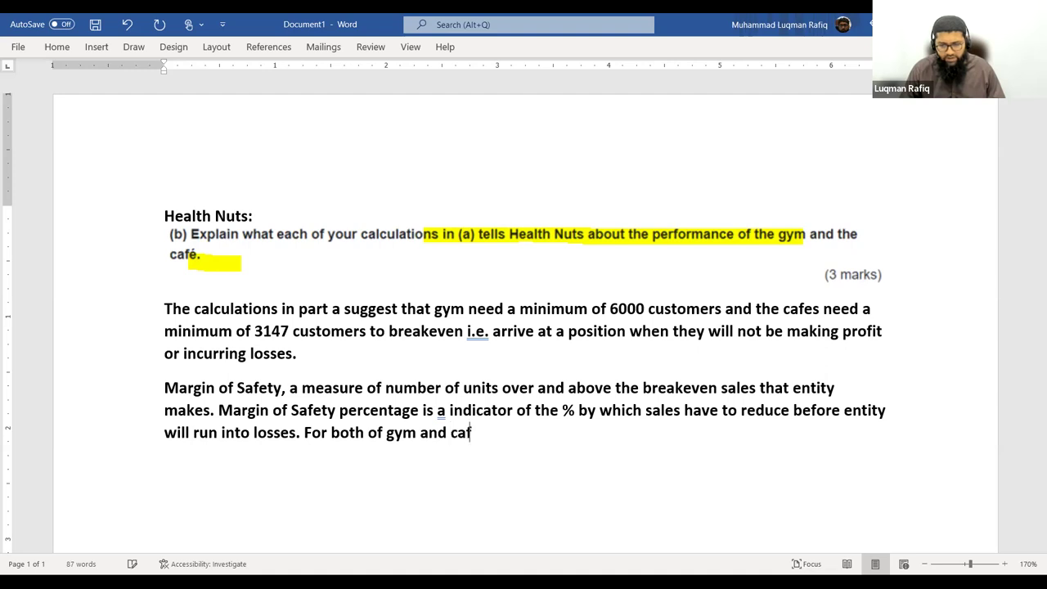
{"action": "type", "text": "é, margin "}
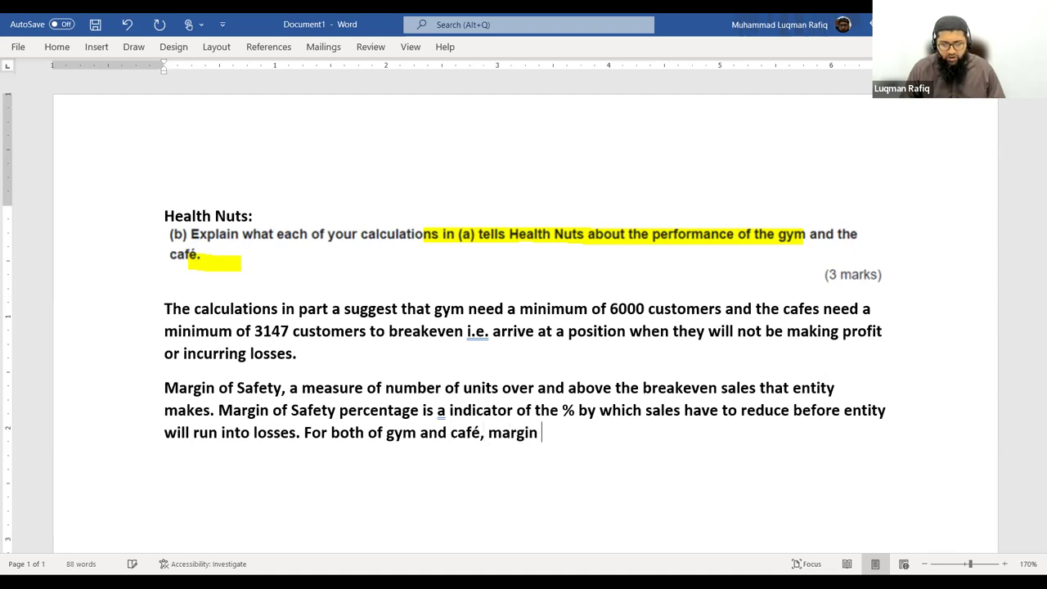
{"action": "type", "text": "of safety is "}
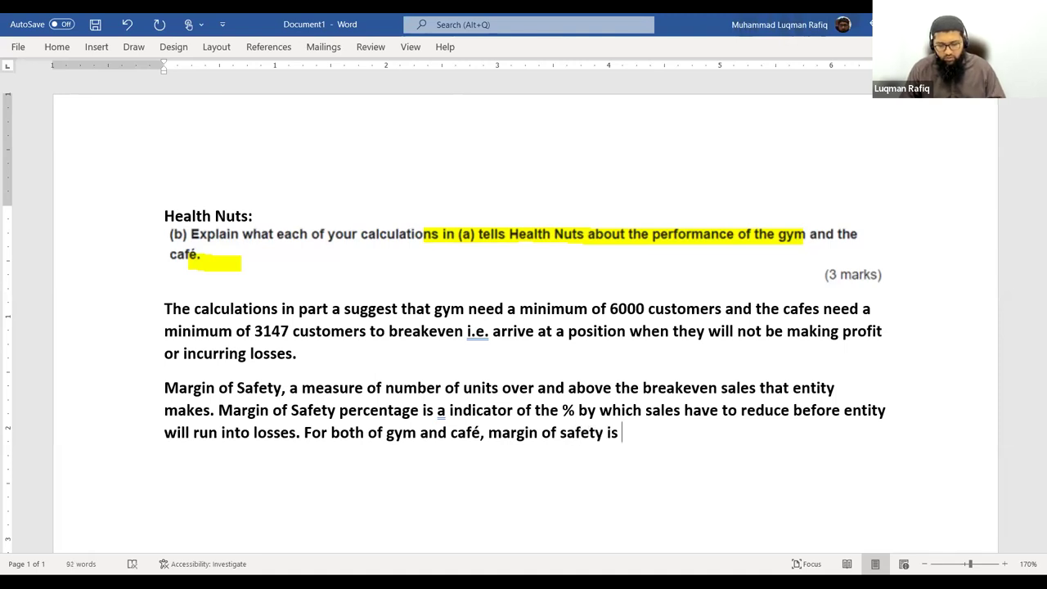
{"action": "type", "text": "39% "}
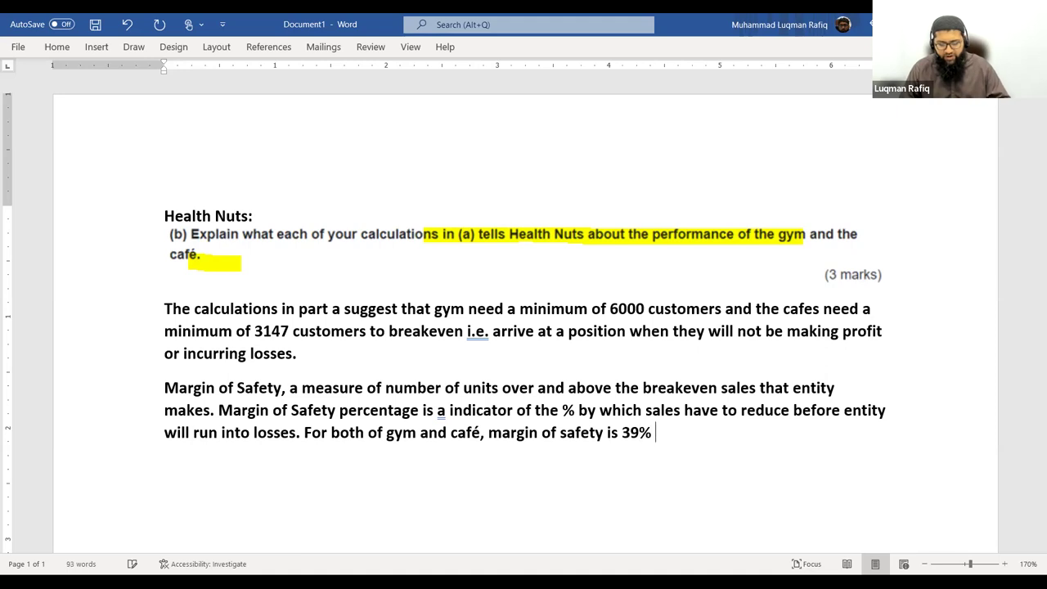
Continue the sentence with "and 36% which suggests", dropping the trial wording that starts with "which is more"
{"action": "type", "text": "and 36% which is more o lr"}
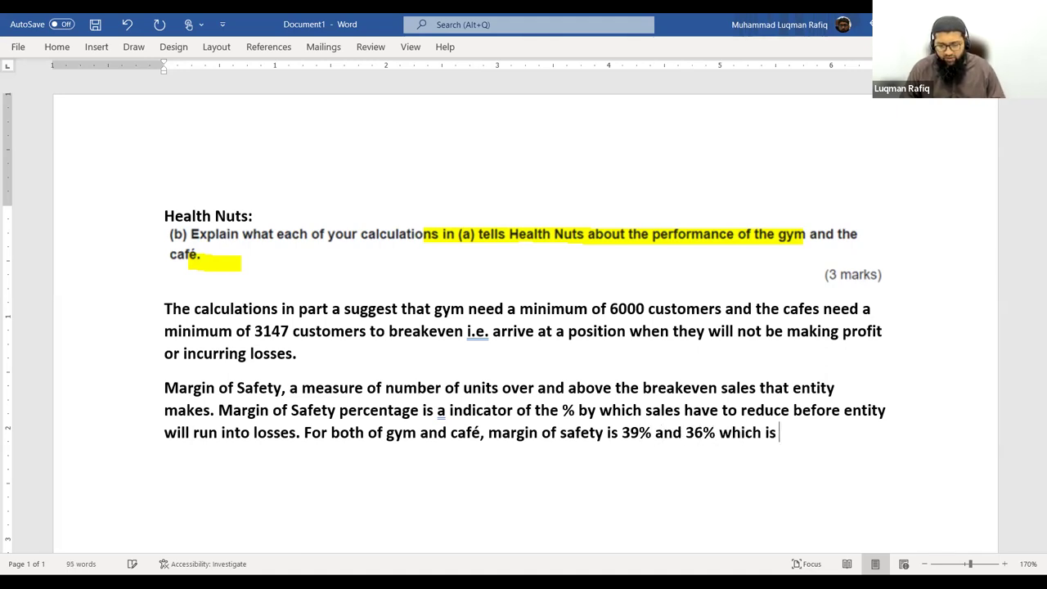
{"action": "key", "text": "BackSpace"}
{"action": "type", "text": "ess"}
{"action": "key", "text": "BackSpace"}
{"action": "key", "text": "BackSpace"}
{"action": "key", "text": "BackSpace"}
{"action": "key", "text": "BackSpace"}
{"action": "key", "text": "BackSpace"}
{"action": "key", "text": "BackSpace"}
{"action": "key", "text": "BackSpace"}
{"action": "key", "text": "BackSpace"}
{"action": "key", "text": "BackSpace"}
{"action": "key", "text": "BackSpace"}
{"action": "key", "text": "BackSpace"}
{"action": "key", "text": "BackSpace"}
{"action": "key", "text": "BackSpace"}
{"action": "key", "text": "BackSpace"}
{"action": "key", "text": "BackSpace"}
{"action": "key", "text": "BackSpace"}
{"action": "key", "text": "BackSpace"}
{"action": "key", "text": "BackSpace"}
{"action": "key", "text": "BackSpace"}
{"action": "key", "text": "BackSpace"}
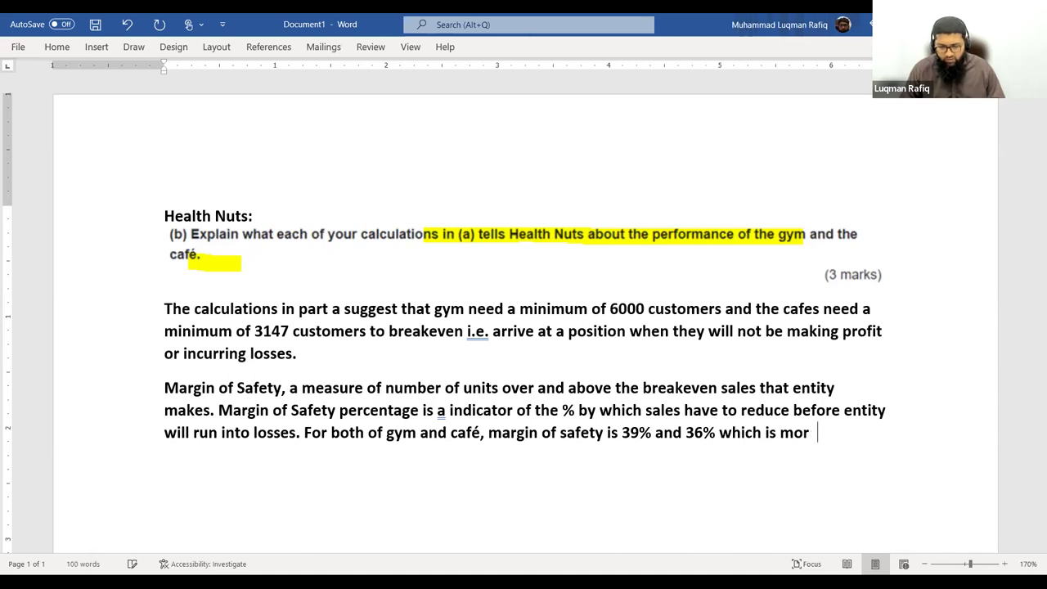
{"action": "type", "text": "which sgu"}
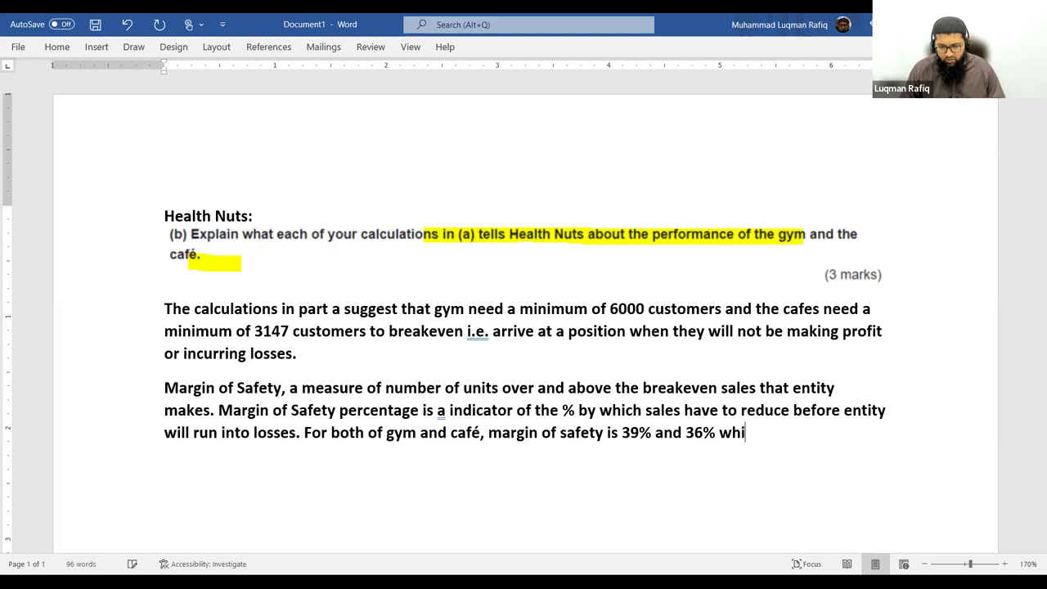
{"action": "key", "text": "BackSpace"}
{"action": "key", "text": "BackSpace"}
{"action": "key", "text": "BackSpace"}
{"action": "type", "text": "suggests "}
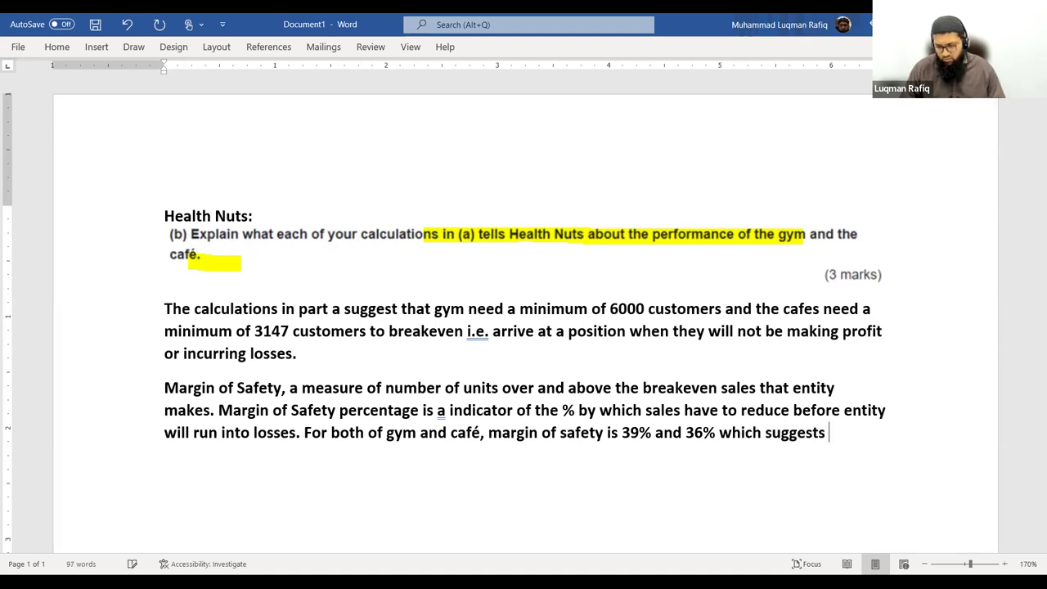
Complete the sentence with "that existing number of customers have to fall by 39% and 36% before Health Nuts runs into losses."
{"action": "type", "text": "that existing nu"}
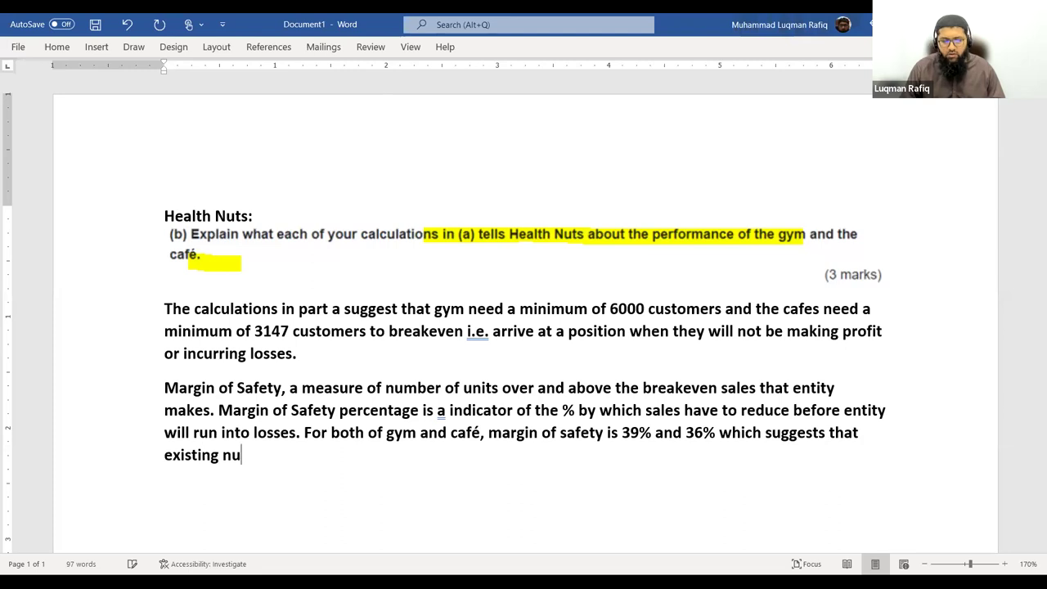
{"action": "type", "text": "mber of customer"}
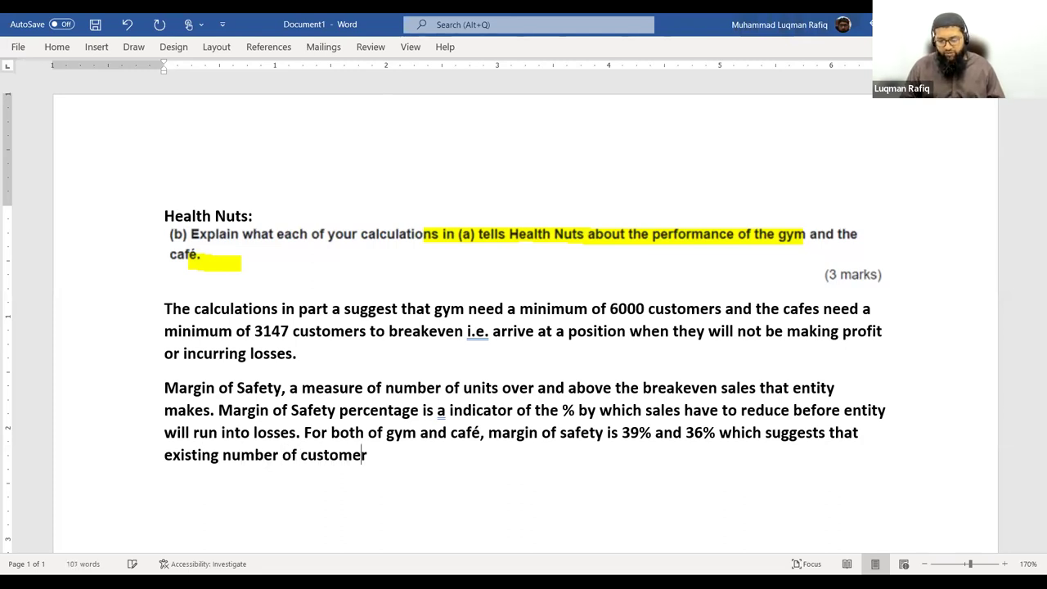
{"action": "type", "text": "s have to fall b"}
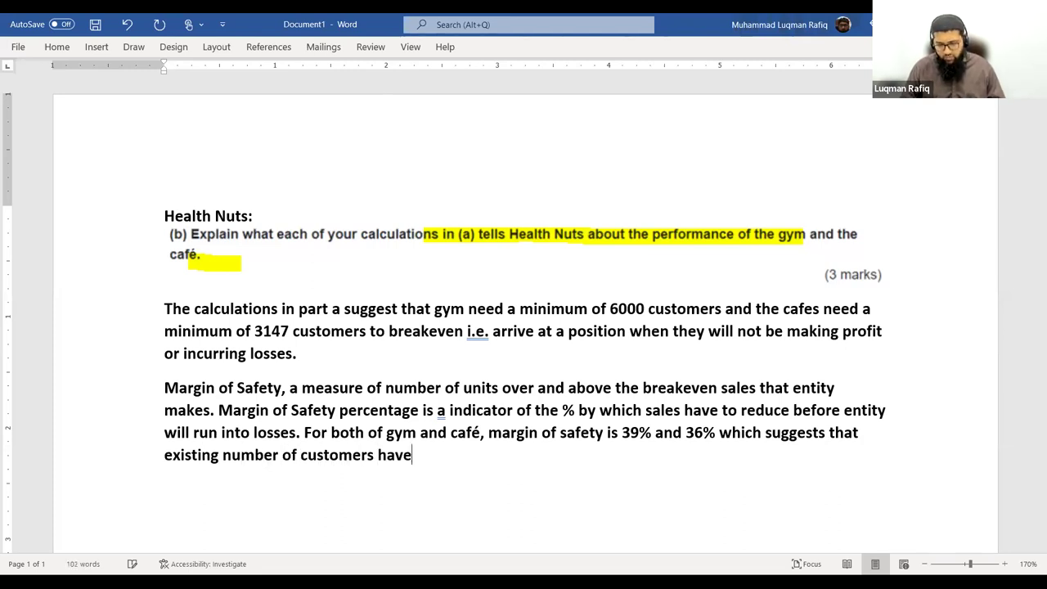
{"action": "key", "text": "BackSpace"}
{"action": "type", "text": "fall by "}
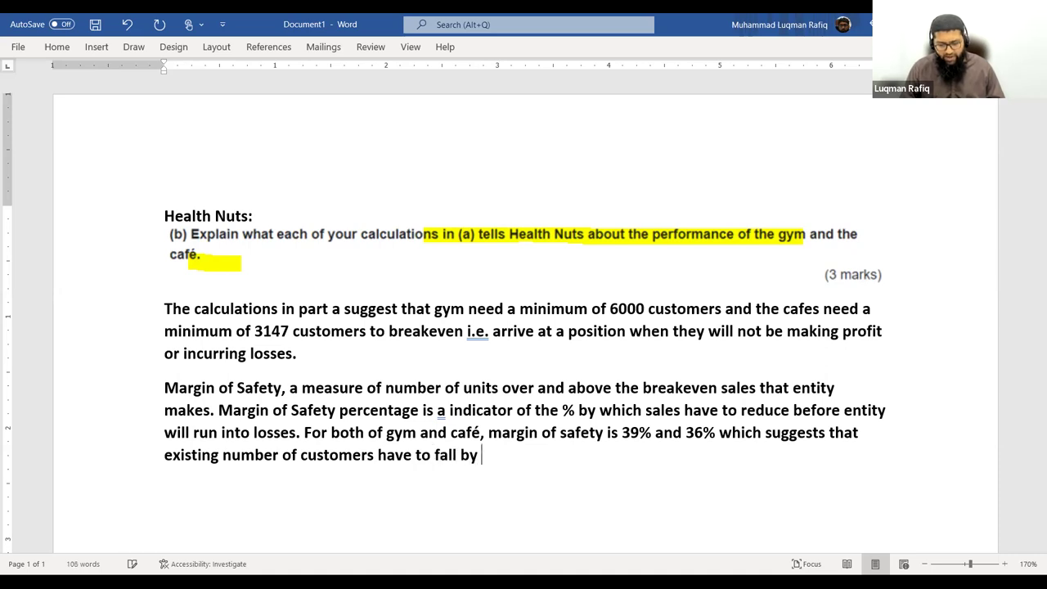
{"action": "type", "text": "39% and"}
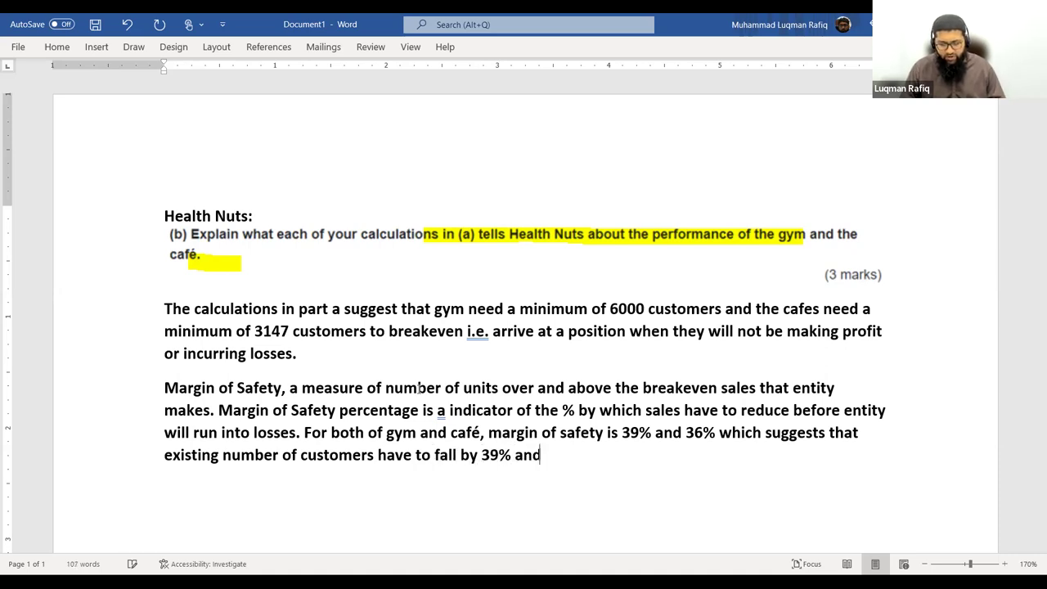
{"action": "type", "text": " 36% b"}
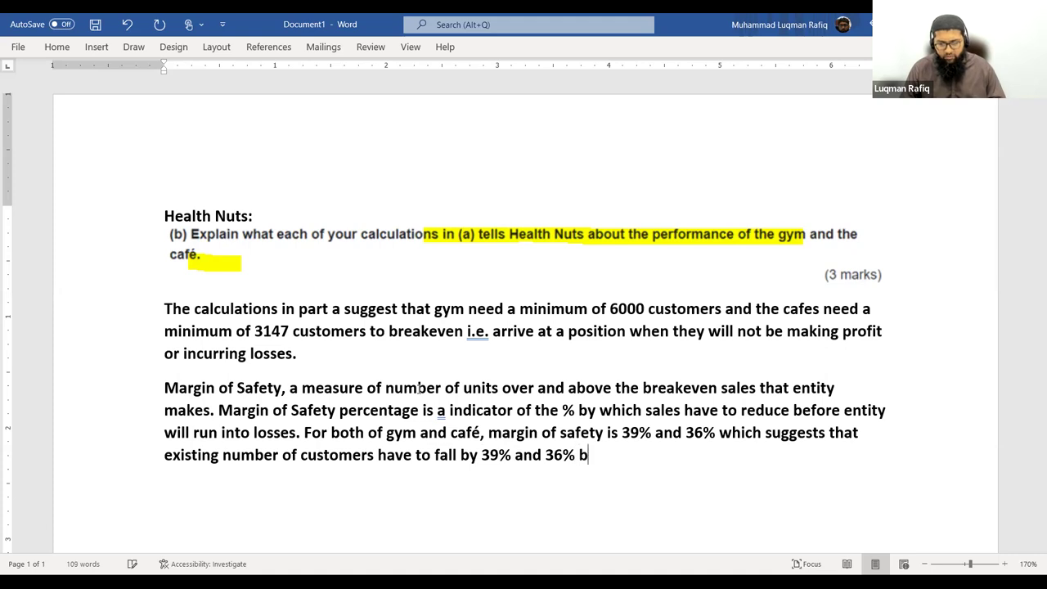
{"action": "type", "text": "efore Health MN"}
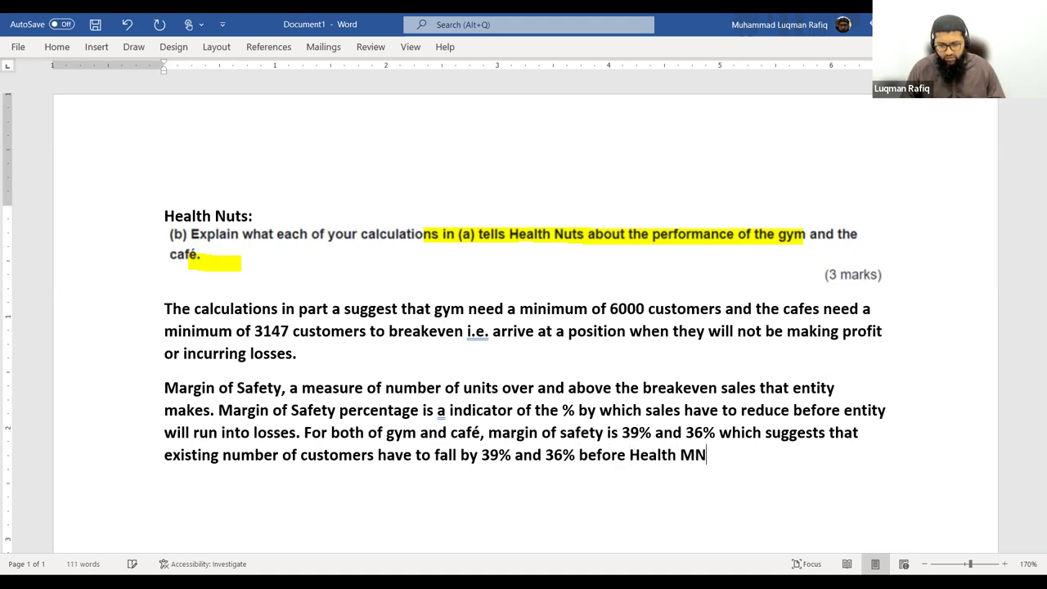
{"action": "key", "text": "BackSpace"}
{"action": "key", "text": "BackSpace"}
{"action": "type", "text": "Nut"}
{"action": "type", "text": "s runs into losses."}
Remove the bold formatting from both paragraphs of the written answer to part (b)
{"action": "key", "text": "shift+Up"}
{"action": "key", "text": "shift+Up"}
{"action": "key", "text": "shift+Up"}
{"action": "key", "text": "shift+Up"}
{"action": "key", "text": "shift+Up"}
{"action": "key", "text": "shift+Up"}
{"action": "key", "text": "shift+Up"}
{"action": "key", "text": "shift+Up"}
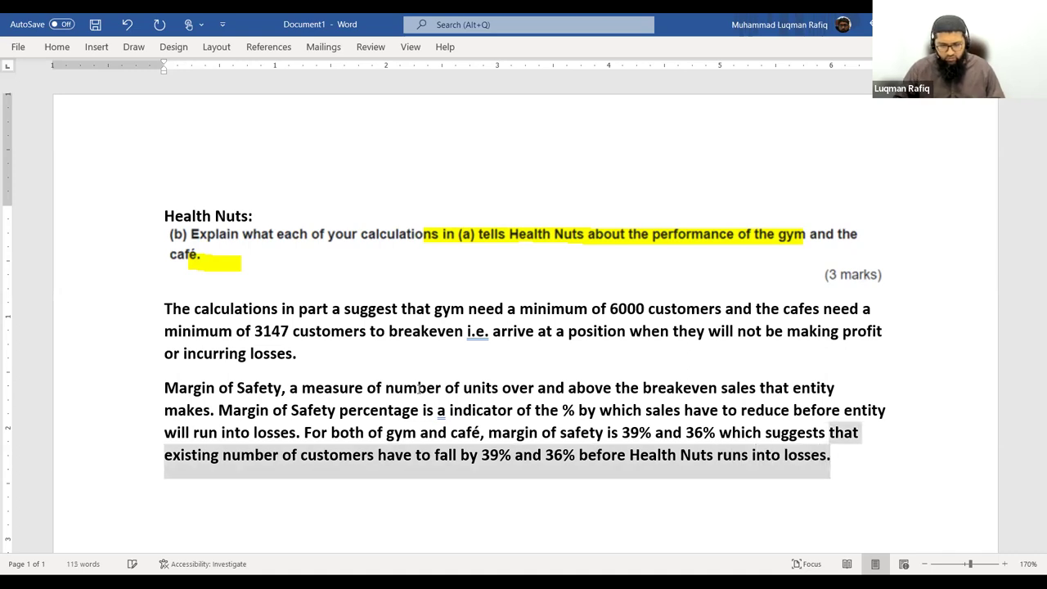
{"action": "key", "text": "shift+Down"}
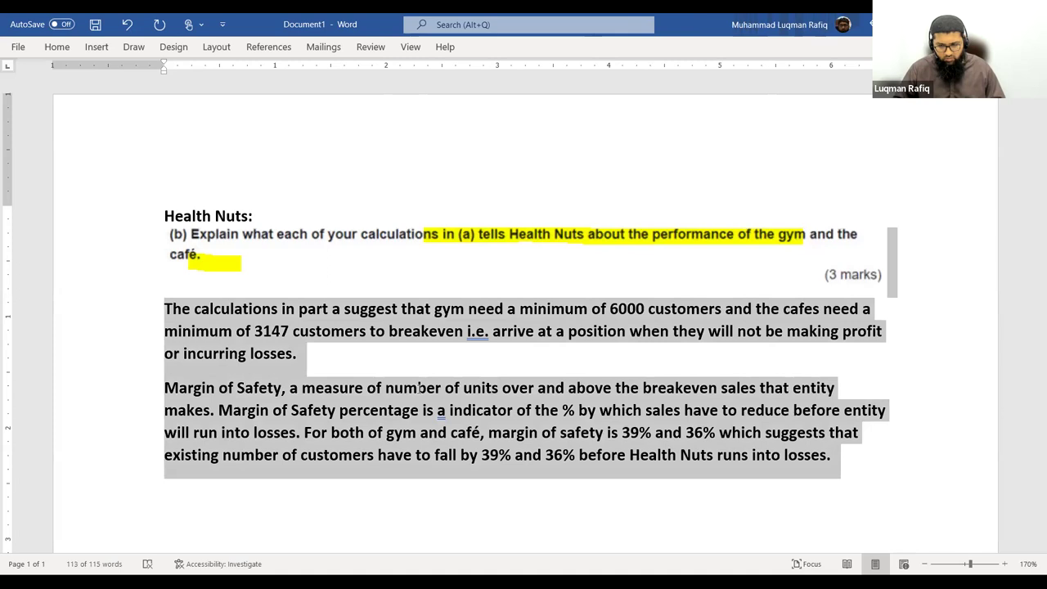
{"action": "key", "text": "Right"}
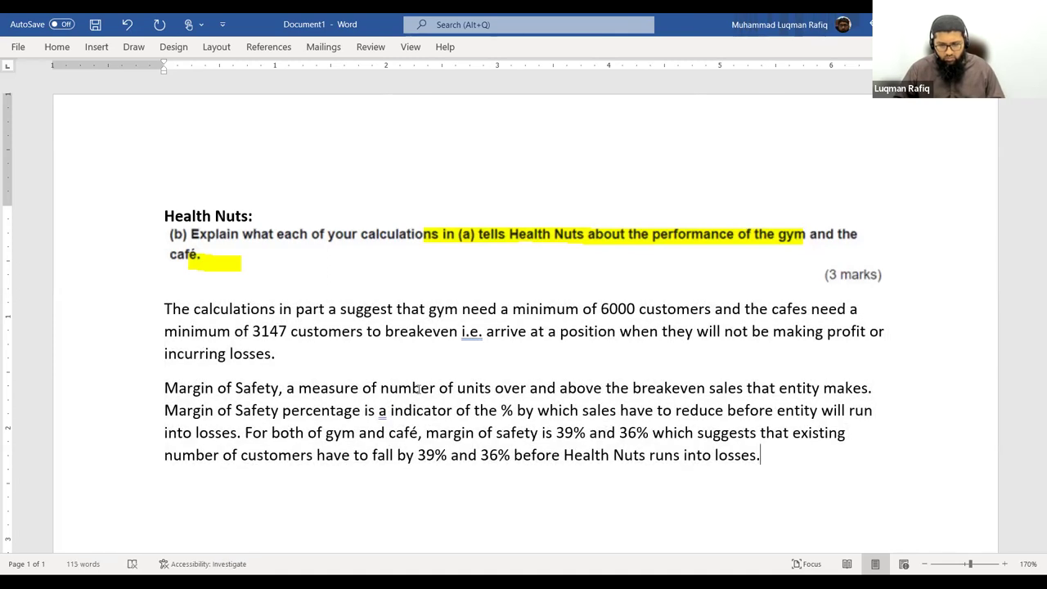
{"action": "key", "text": "Return"}
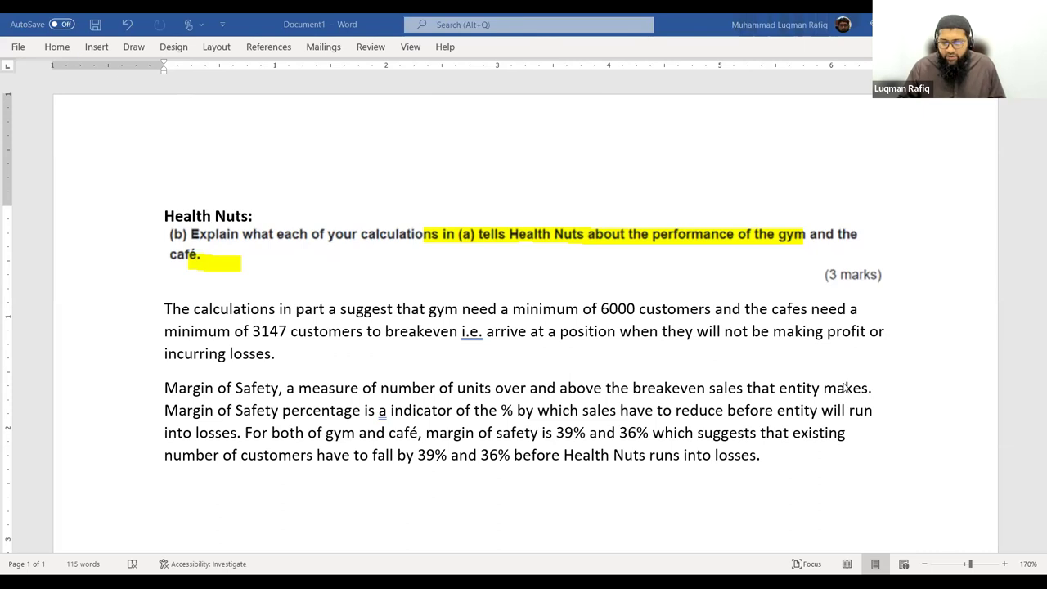
{"action": "scroll", "coordinate": [494, 372], "scroll_direction": "down", "scroll_amount": 3}
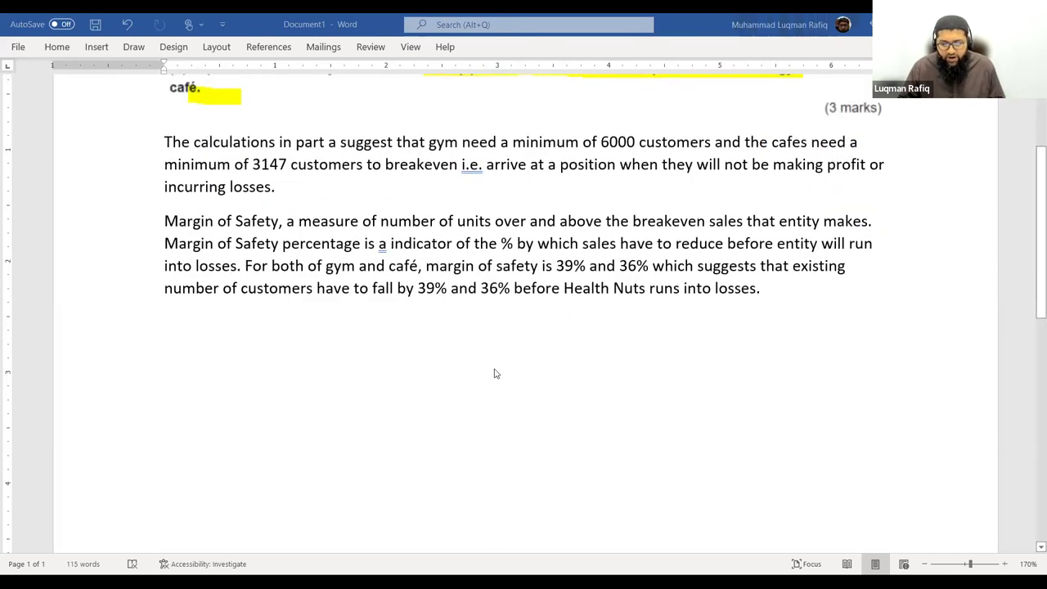
{"action": "left_click", "coordinate": [765, 321]}
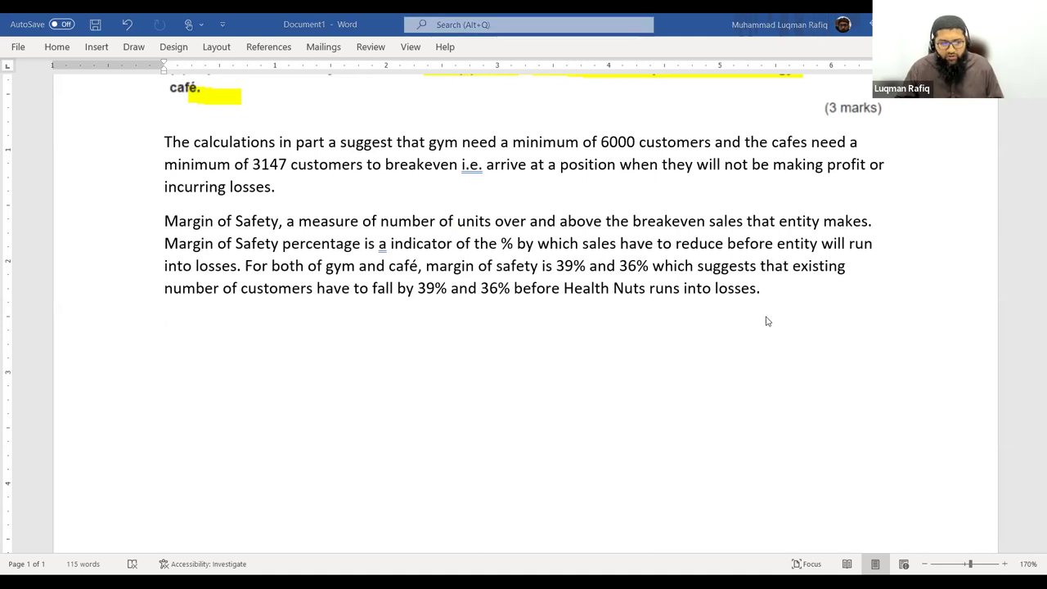
Switch to the exam question document, check requirement (c), and highlight the "Crèche proposal" heading in yellow
{"action": "key", "text": "alt+Tab"}
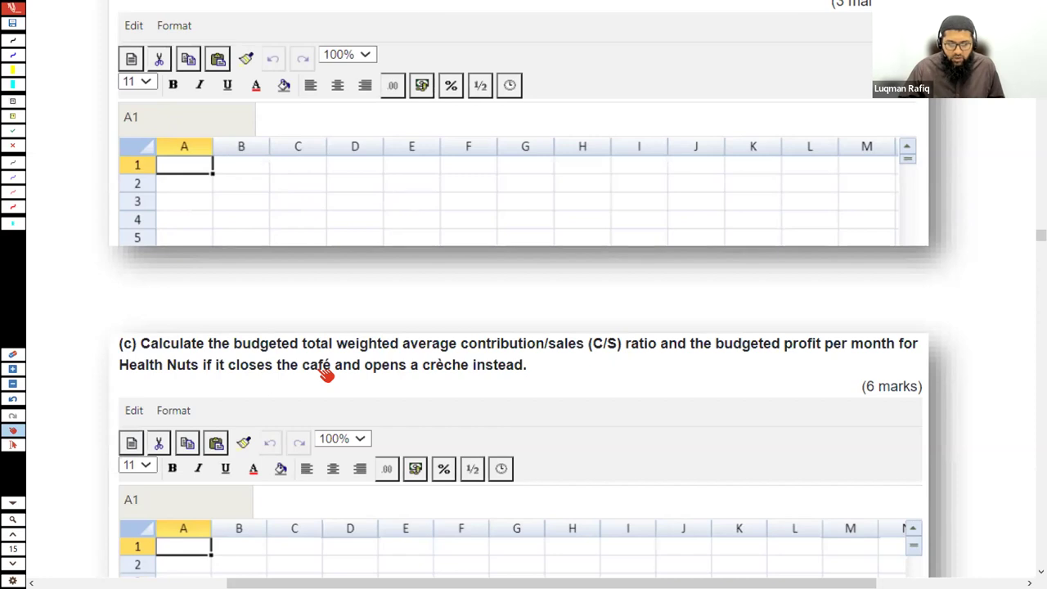
{"action": "scroll", "coordinate": [325, 372], "scroll_direction": "up", "scroll_amount": 1}
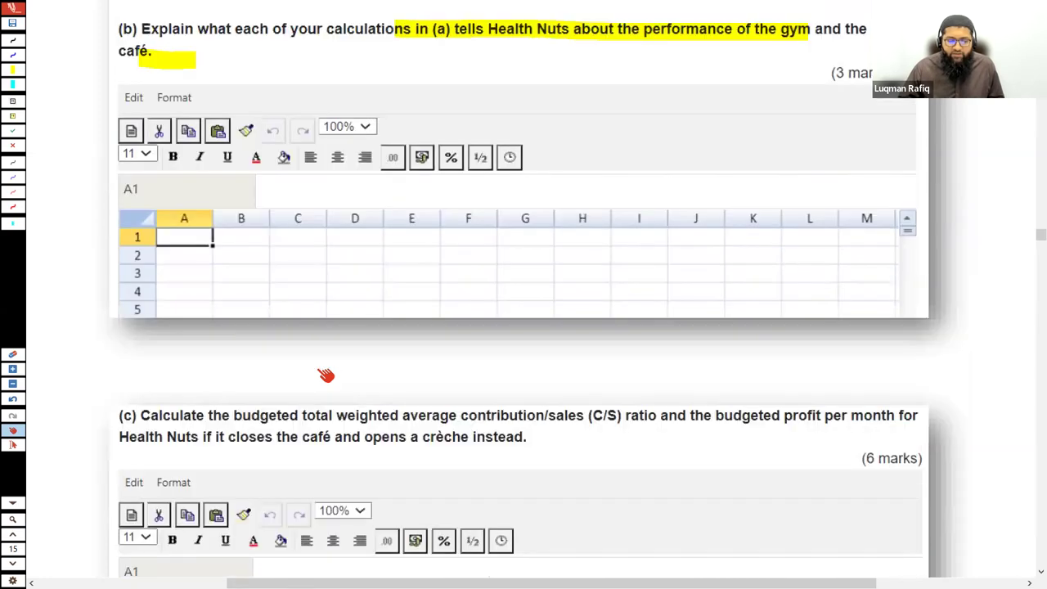
{"action": "scroll", "coordinate": [325, 374], "scroll_direction": "down", "scroll_amount": 1}
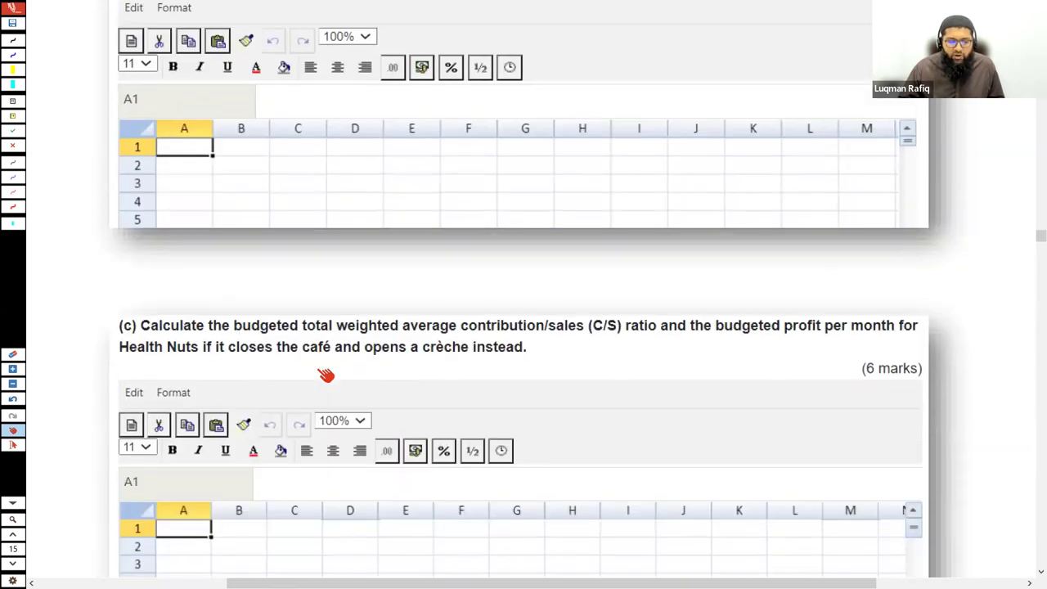
{"action": "scroll", "coordinate": [326, 375], "scroll_direction": "up", "scroll_amount": 15}
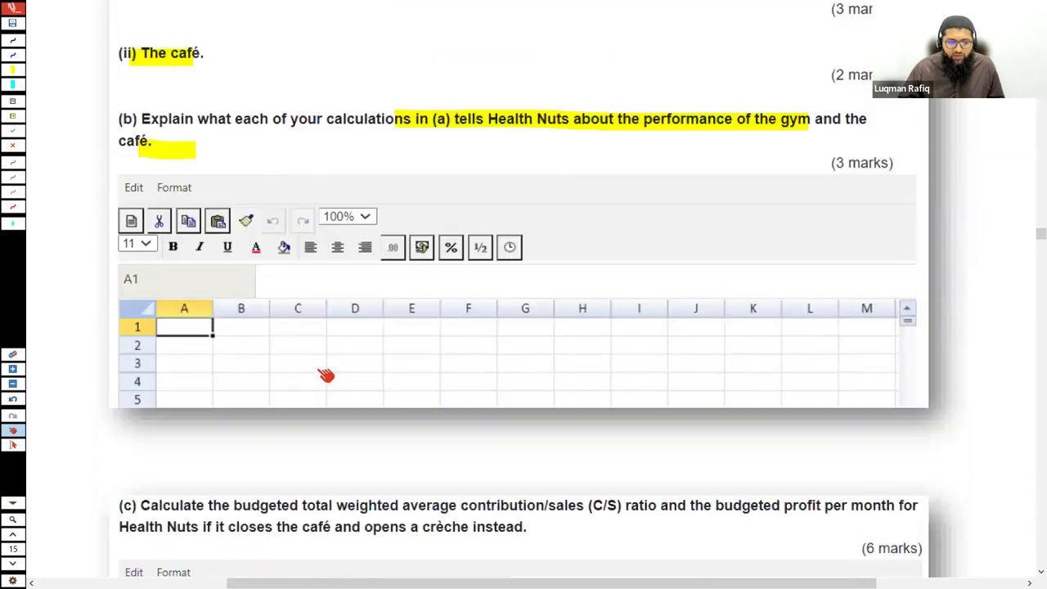
{"action": "scroll", "coordinate": [326, 374], "scroll_direction": "up", "scroll_amount": 4}
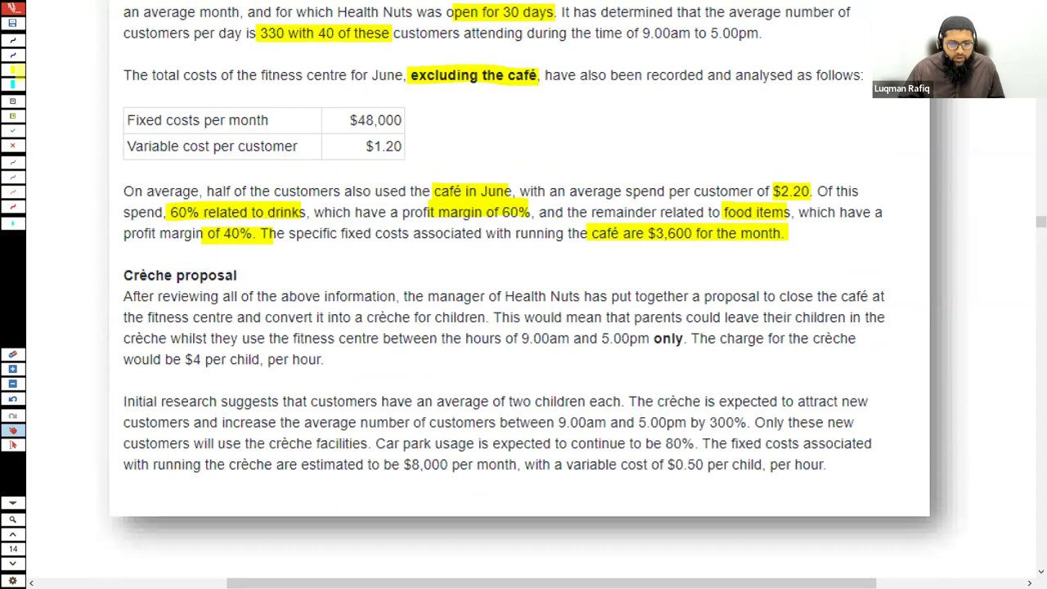
{"action": "left_click", "coordinate": [12, 70]}
{"action": "left_click_drag", "start_coordinate": [119, 275], "coordinate": [231, 275]}
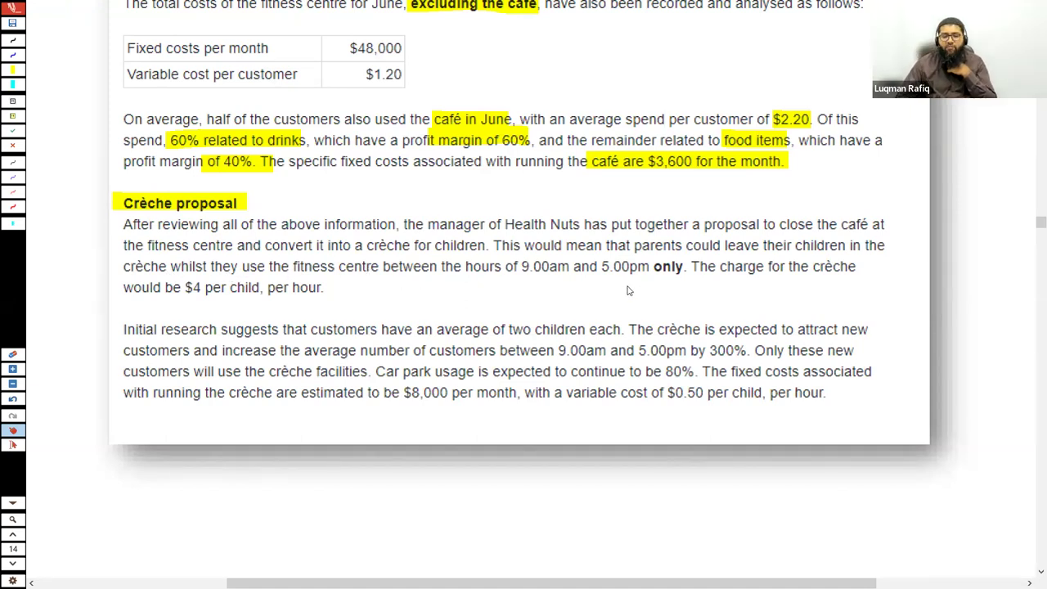
Review the Health Nuts scenario on prices, customer numbers and costs, along with the crèche proposal details
{"action": "scroll", "coordinate": [628, 290], "scroll_direction": "up", "scroll_amount": 5}
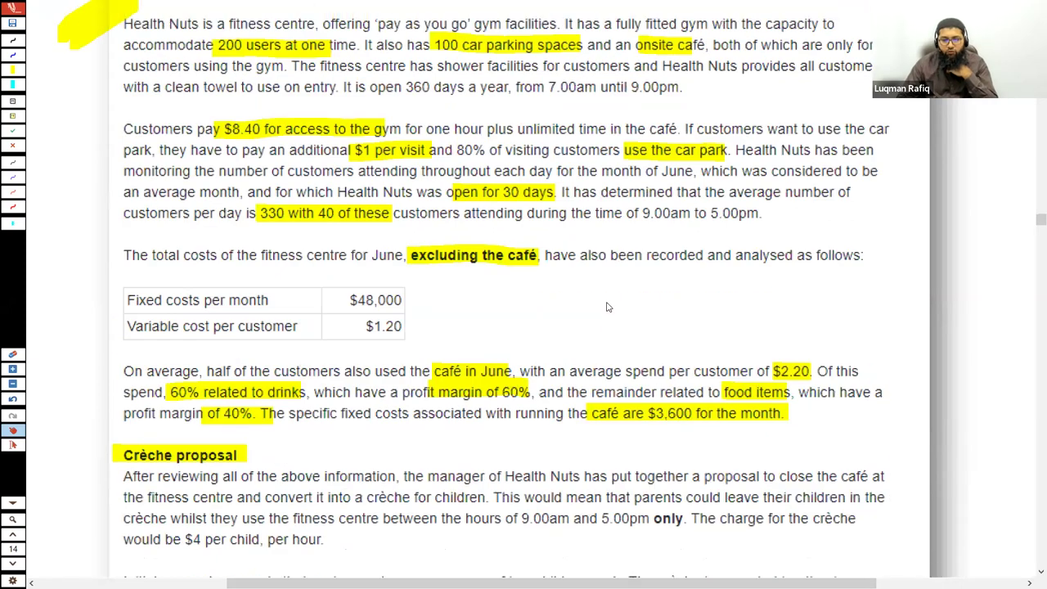
{"action": "scroll", "coordinate": [606, 306], "scroll_direction": "up", "scroll_amount": 3}
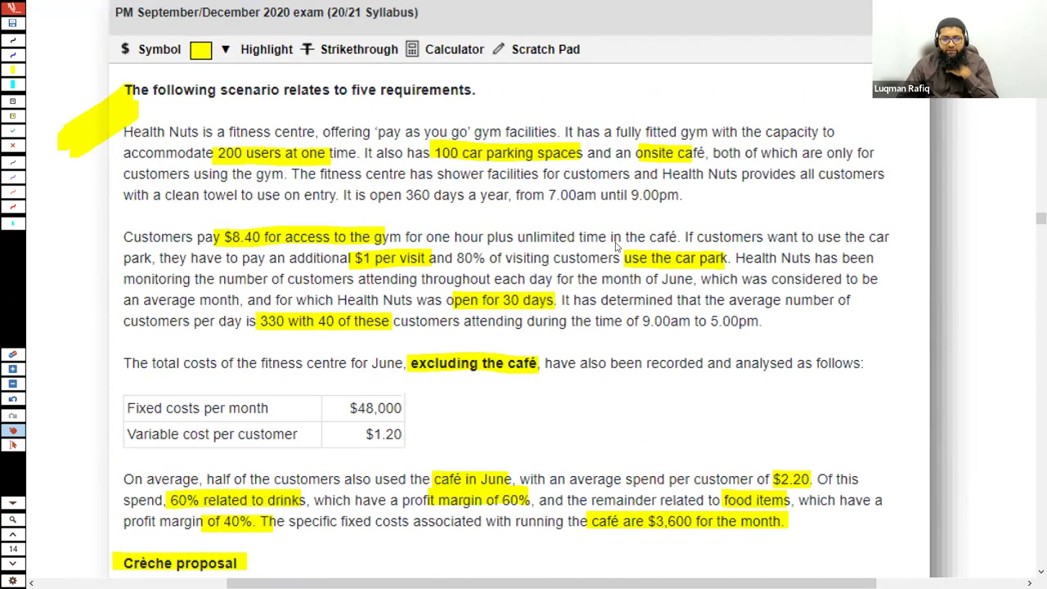
{"action": "scroll", "coordinate": [586, 278], "scroll_direction": "down", "scroll_amount": 1}
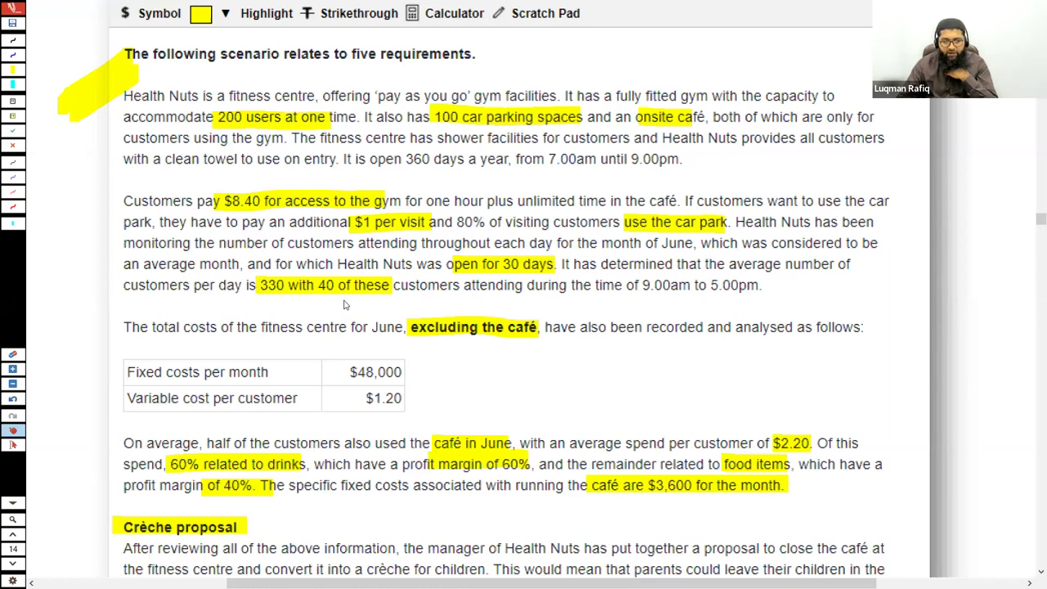
{"action": "scroll", "coordinate": [345, 301], "scroll_direction": "down", "scroll_amount": 5}
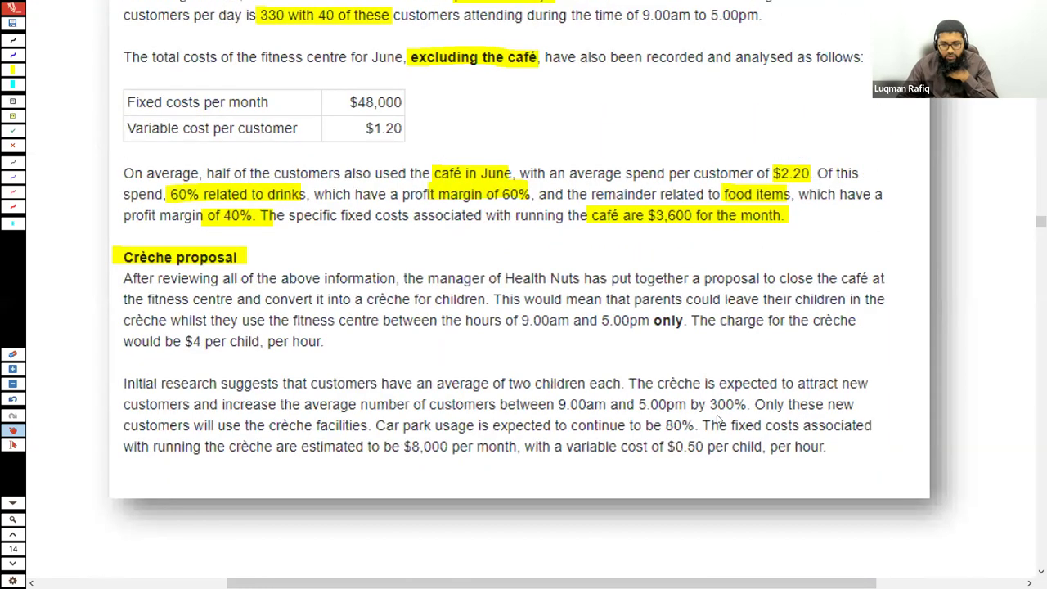
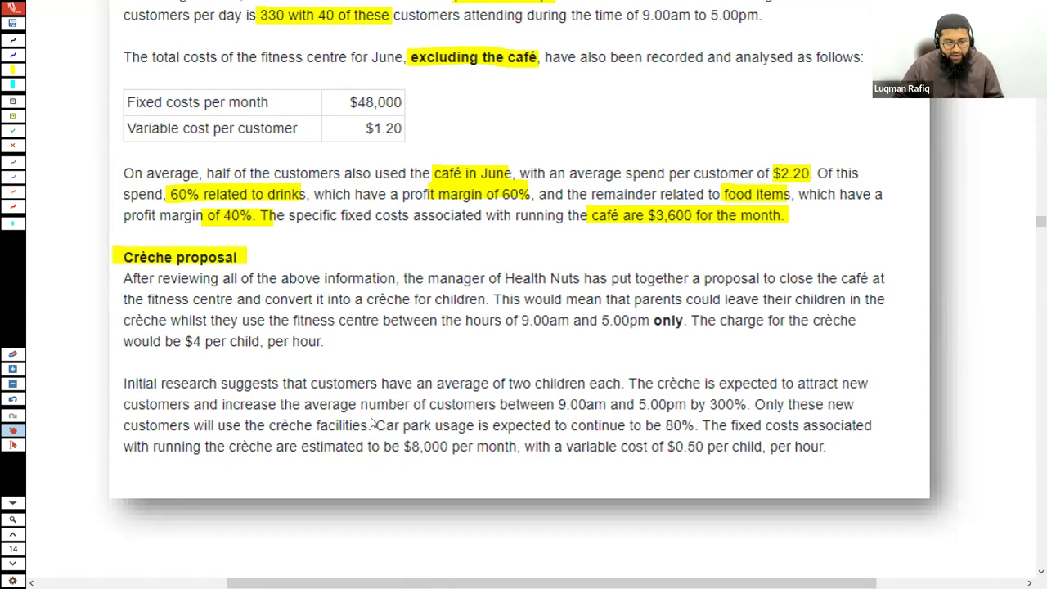
Switch to the Excel workbook and enter "c)" in A40 with the heading "Weighted Average Contribution to Sales Ration" in B40
{"action": "key", "text": "alt+Tab"}
{"action": "left_click", "coordinate": [60, 453]}
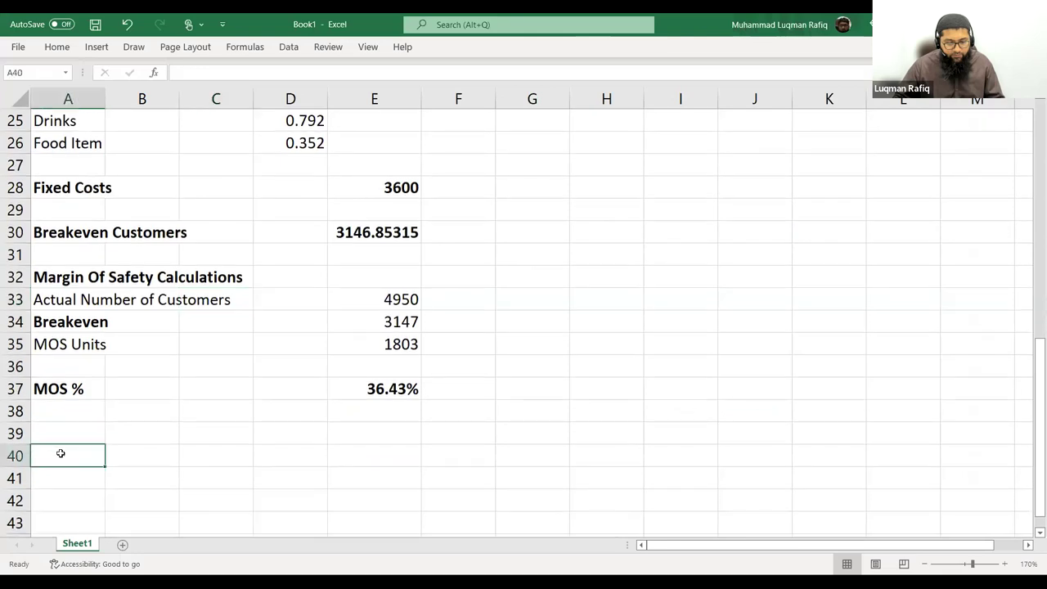
{"action": "type", "text": "c)"}
{"action": "key", "text": "Tab"}
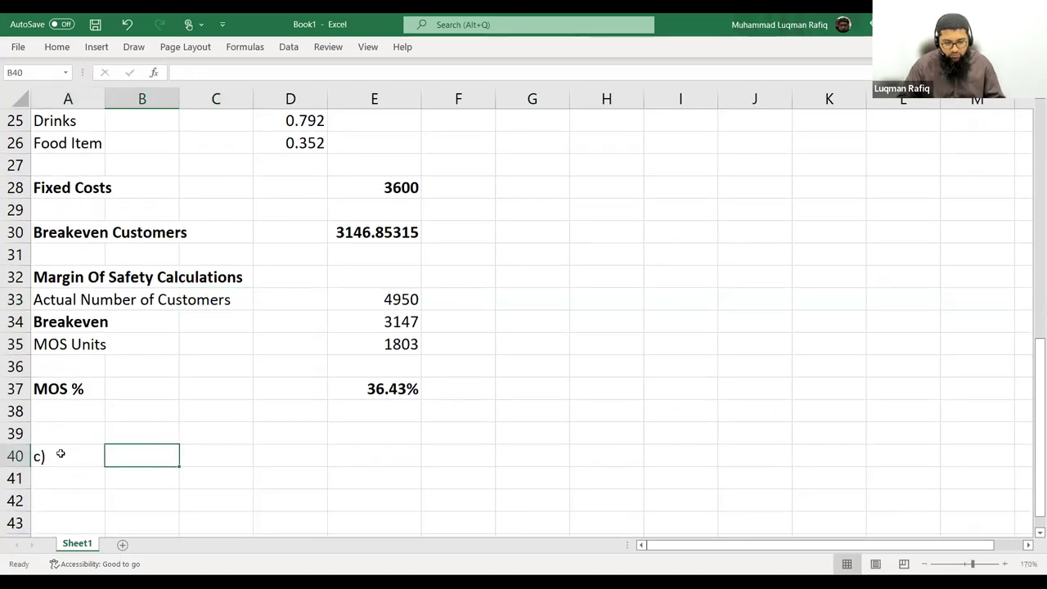
{"action": "type", "text": "Weih"}
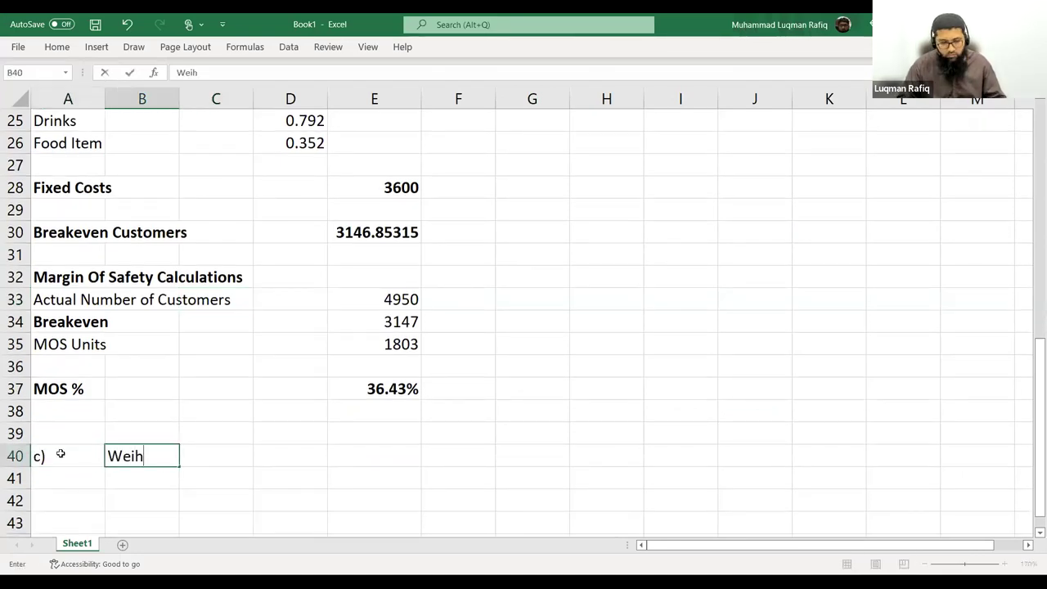
{"action": "key", "text": "BackSpace"}
{"action": "type", "text": "ghted A"}
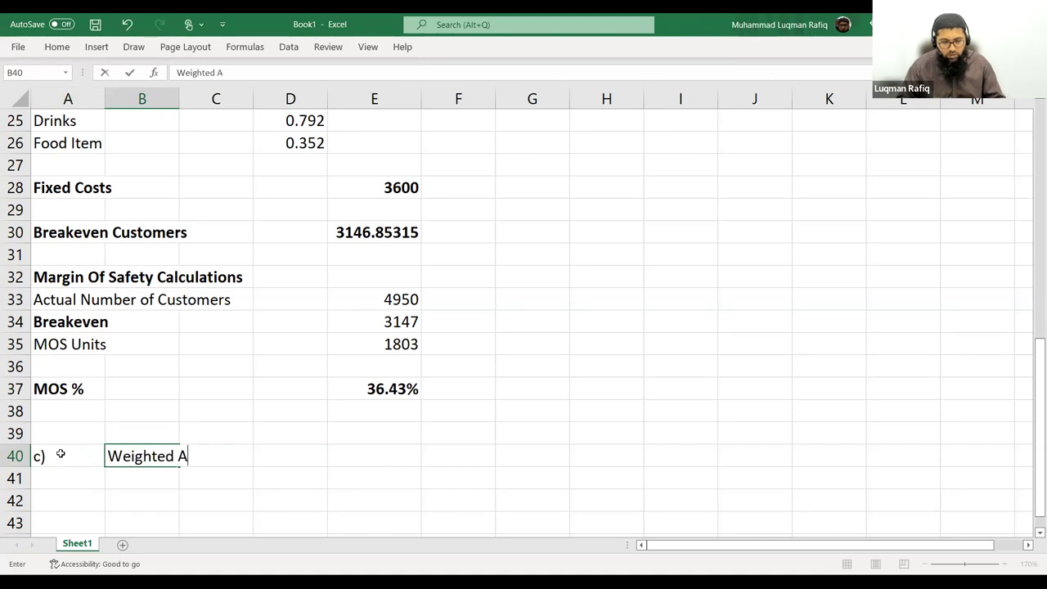
{"action": "type", "text": "verage Contr"}
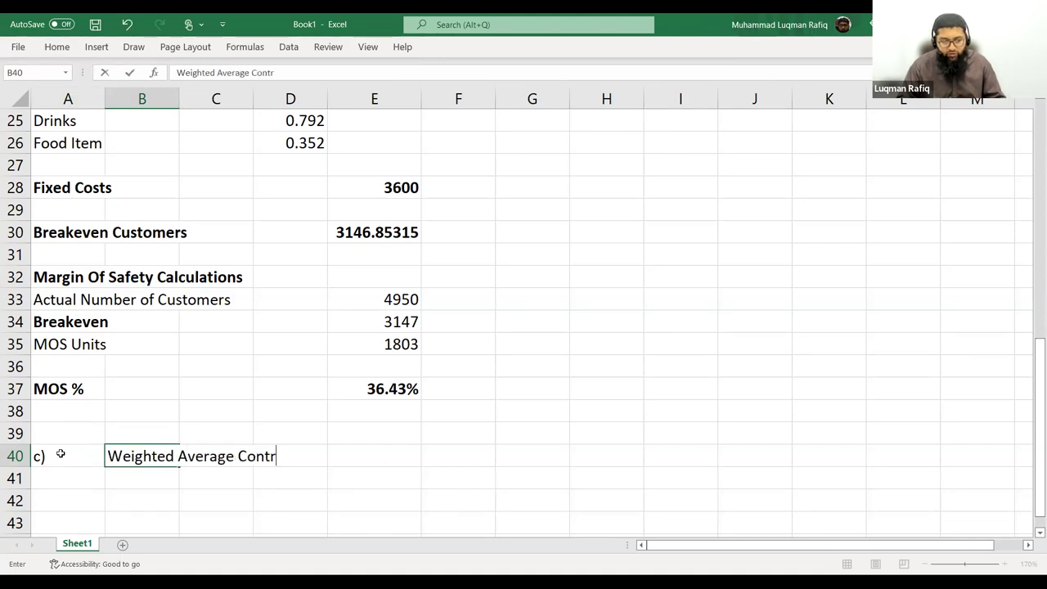
{"action": "type", "text": "ibution to Sal"}
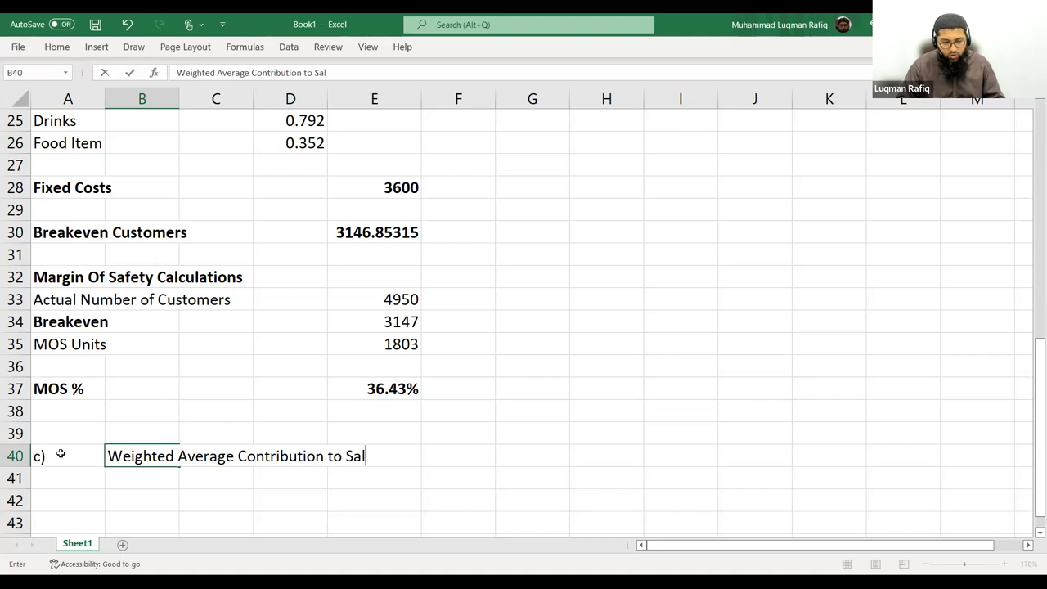
{"action": "type", "text": "es Ration"}
{"action": "key", "text": "Return"}
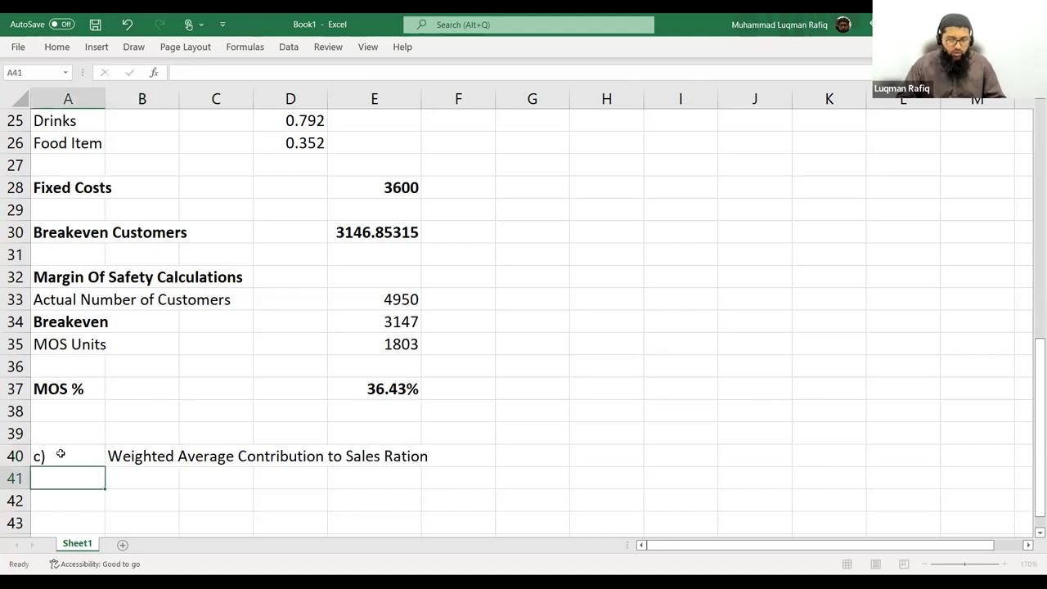
Make the part (c) label and its heading in A40:B40 bold
{"action": "left_click", "coordinate": [60, 454]}
{"action": "key", "text": "shift+Right"}
{"action": "key", "text": "ctrl+b"}
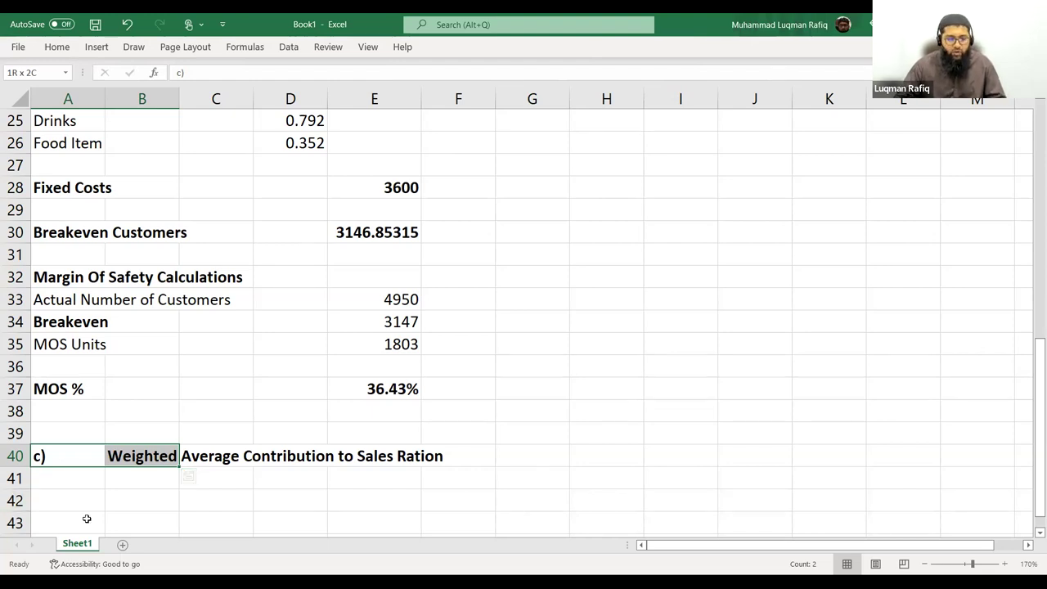
Enter the subheading "Gym" in B42, under the part (c) heading
{"action": "left_click", "coordinate": [145, 500]}
{"action": "type", "text": "Gyme"}
{"action": "key", "text": "Return"}
{"action": "double_click", "coordinate": [148, 501]}
{"action": "key", "text": "BackSpace"}
{"action": "key", "text": "Return"}
Add an "Existing Customers" row in B43 and link its value in E43 to the gym's actual customers in E15
{"action": "type", "text": "Existing Customers"}
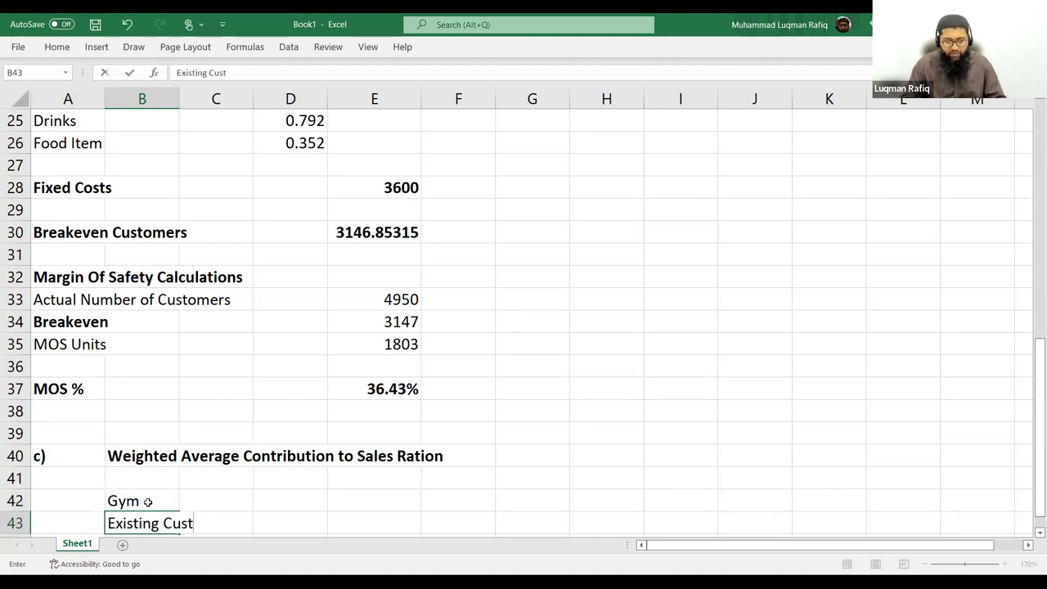
{"action": "key", "text": "Tab"}
{"action": "key", "text": "Tab"}
{"action": "key", "text": "Tab"}
{"action": "type", "text": "="}
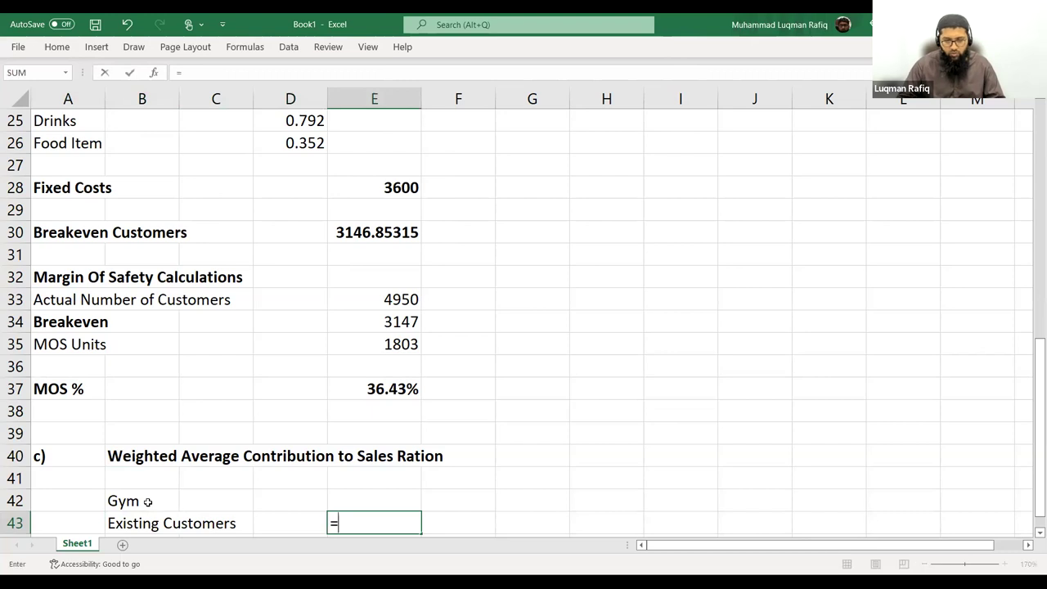
{"action": "scroll", "coordinate": [483, 261], "scroll_direction": "up", "scroll_amount": 7}
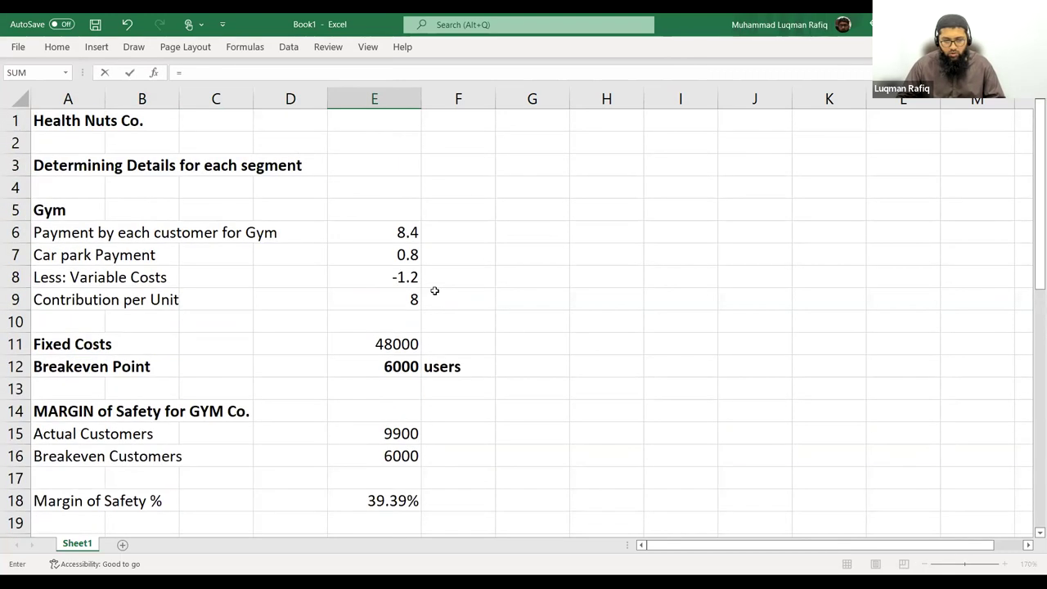
{"action": "left_click", "coordinate": [399, 434]}
{"action": "key", "text": "Return"}
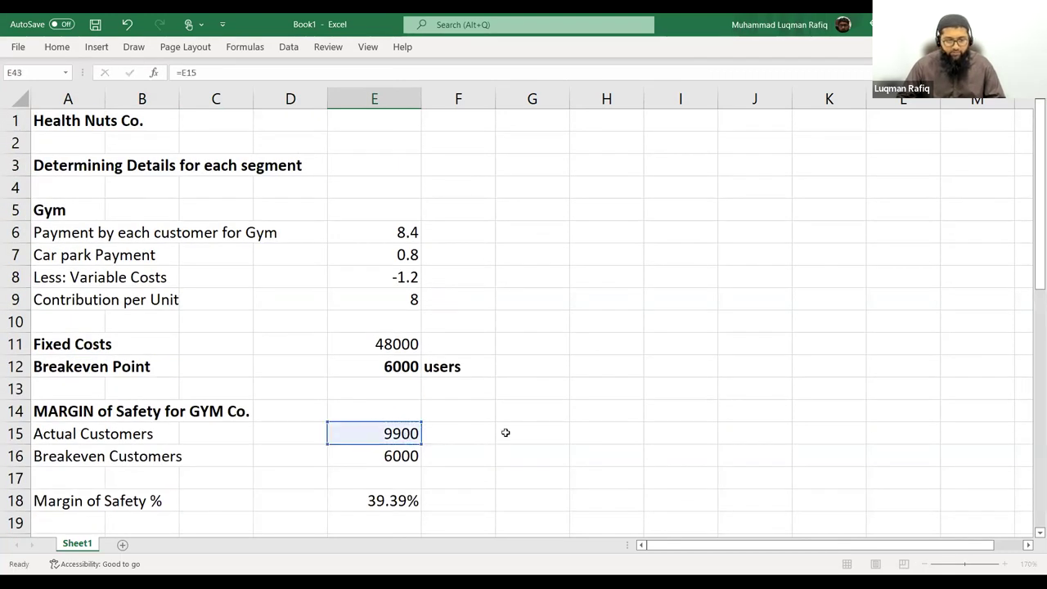
Enter the label "Increase in Customers" in B44
{"action": "type", "text": "Increase"}
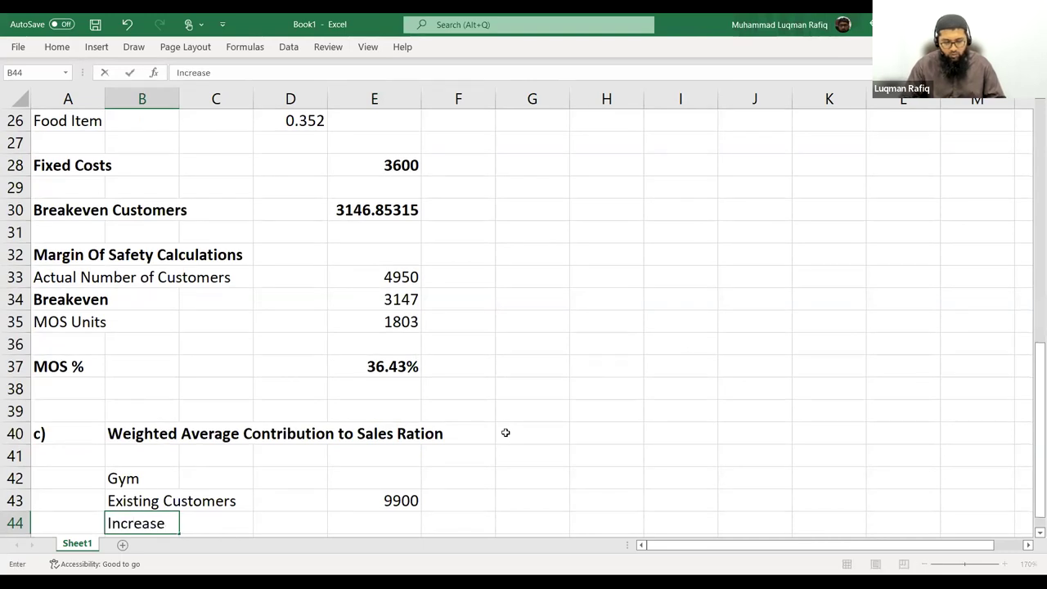
{"action": "type", "text": " in Customers"}
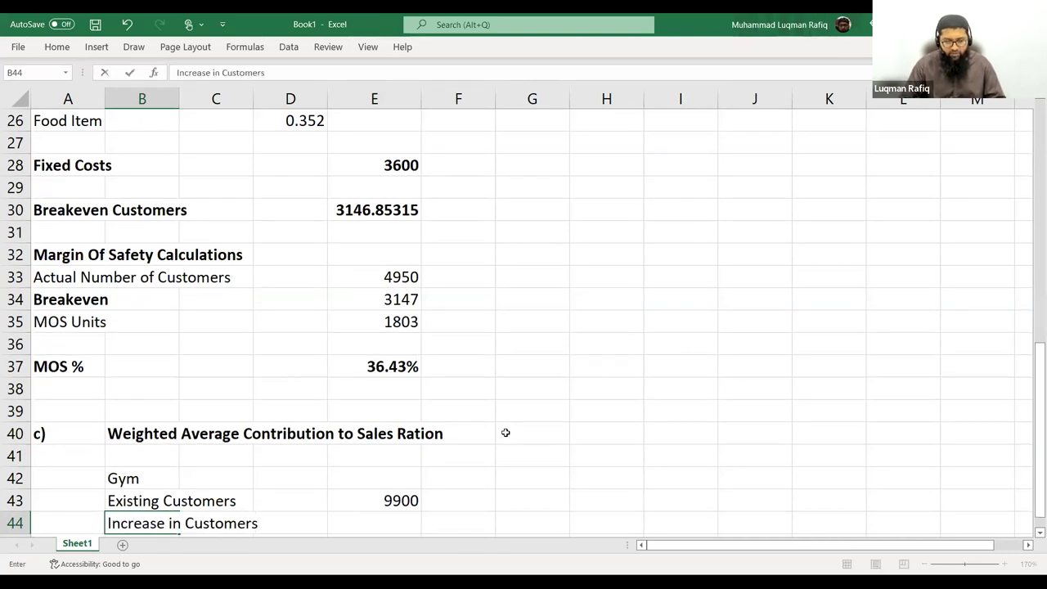
{"action": "key", "text": "Return"}
Enter the working "(40*300%*30)" as text in B45, beneath the customer increase label
{"action": "type", "text": "="}
{"action": "key", "text": "BackSpace"}
{"action": "type", "text": "(990"}
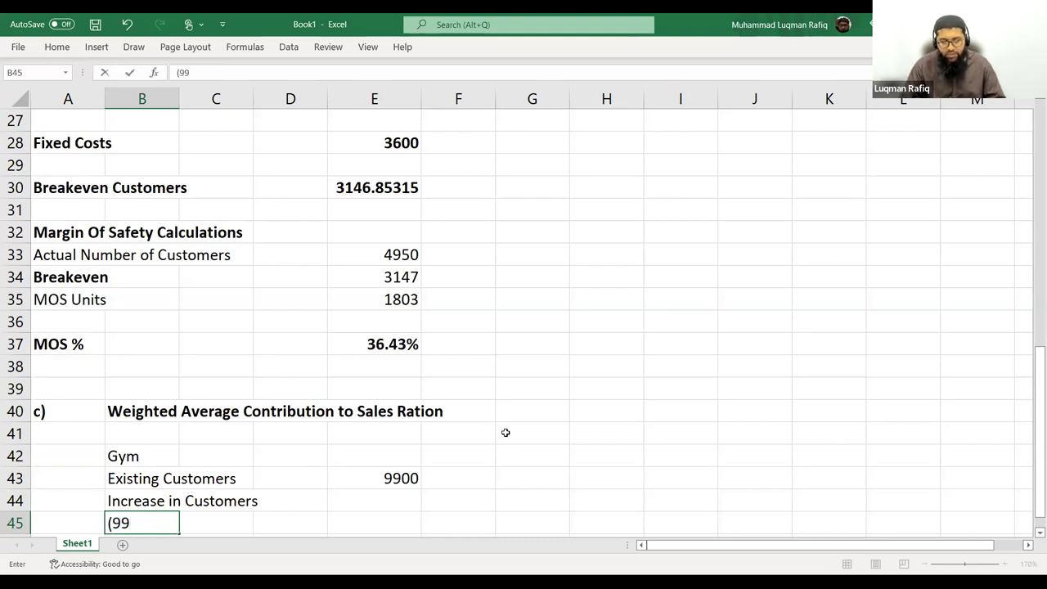
{"action": "key", "text": "BackSpace"}
{"action": "key", "text": "BackSpace"}
{"action": "key", "text": "BackSpace"}
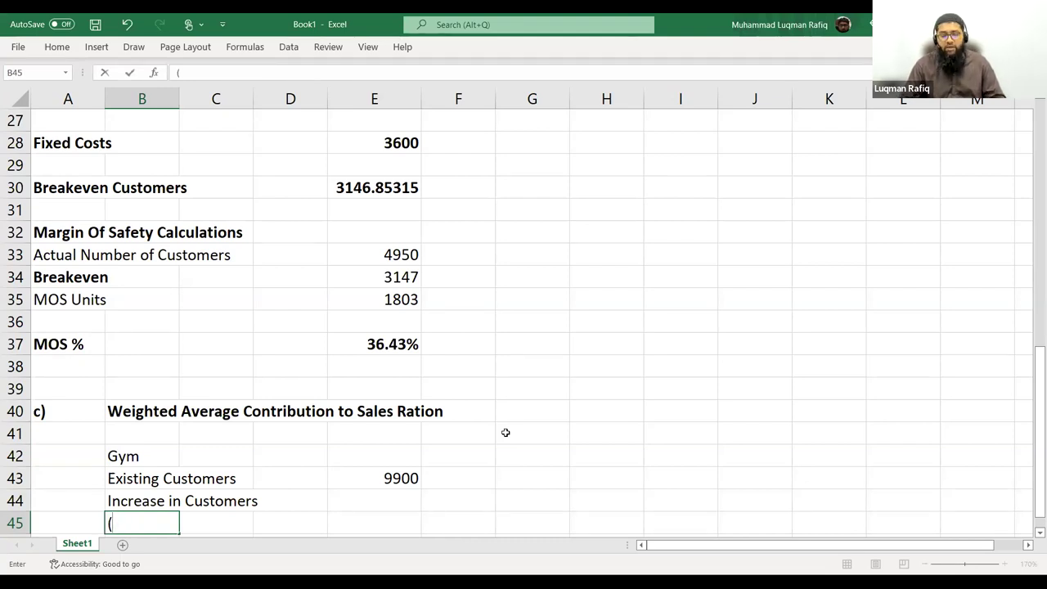
{"action": "type", "text": "40"}
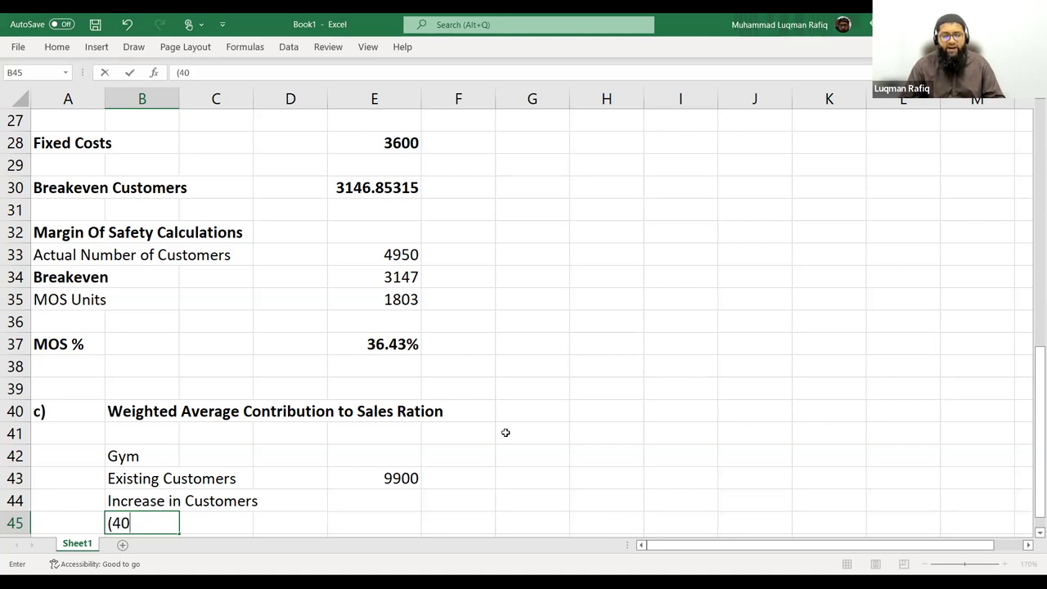
{"action": "type", "text": "*"}
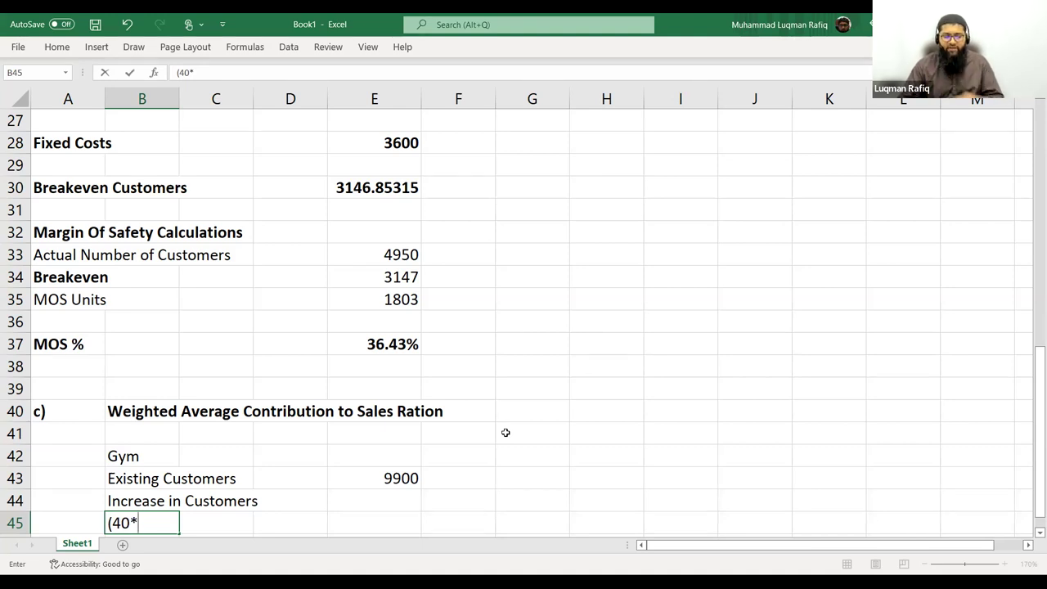
{"action": "type", "text": "300%"}
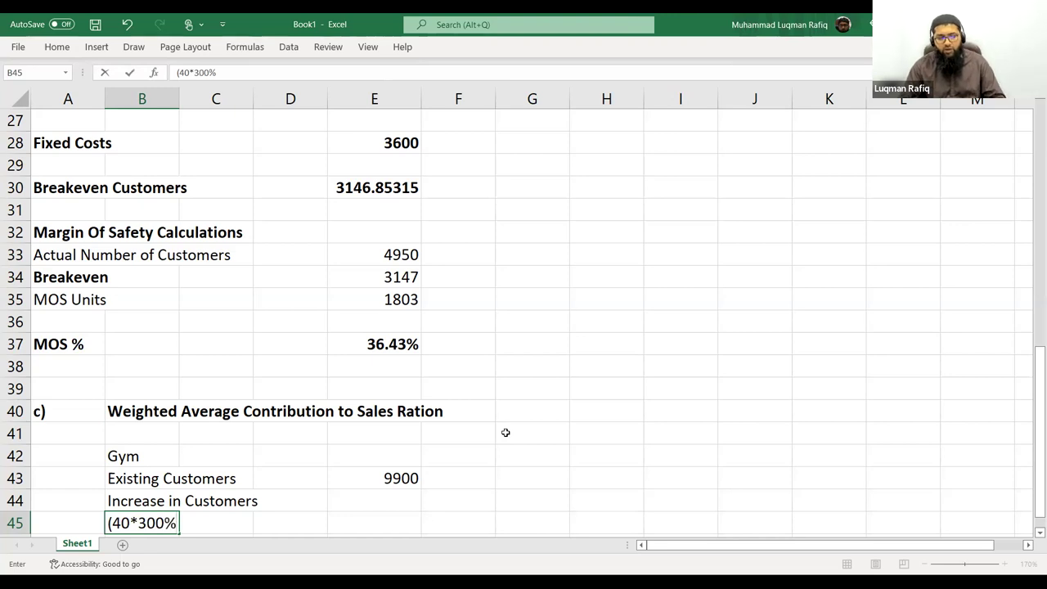
{"action": "type", "text": "*"}
{"action": "key", "text": "BackSpace"}
{"action": "type", "text": "*30)"}
{"action": "key", "text": "Return"}
Copy the working from B45 into E44 and turn it into the formula =(40*300%*30) for the customer increase
{"action": "key", "text": "Up"}
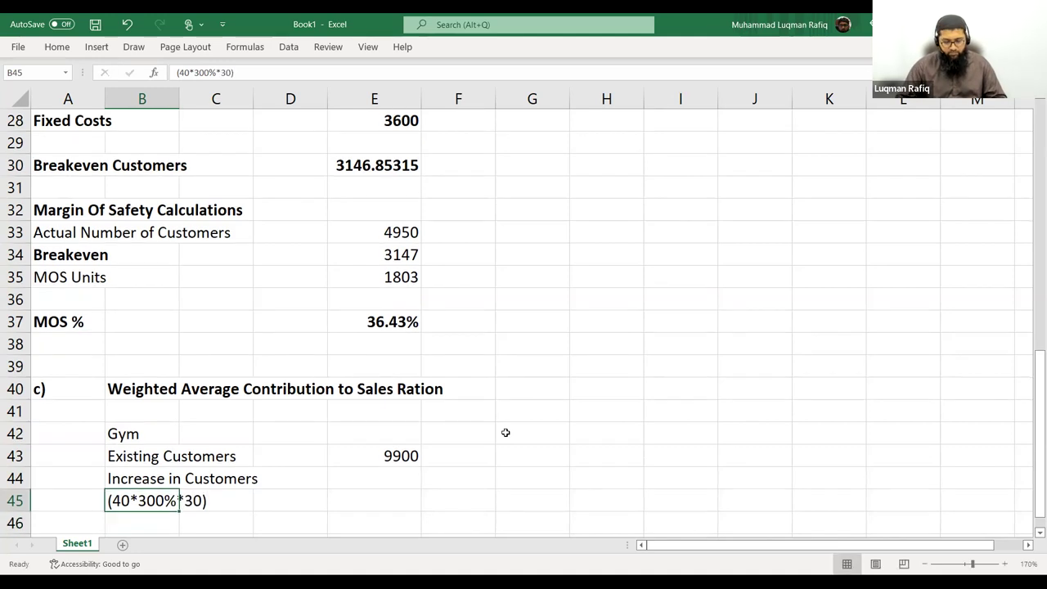
{"action": "key", "text": "ctrl+c"}
{"action": "key", "text": "Right"}
{"action": "key", "text": "Right"}
{"action": "key", "text": "Right"}
{"action": "key", "text": "Up"}
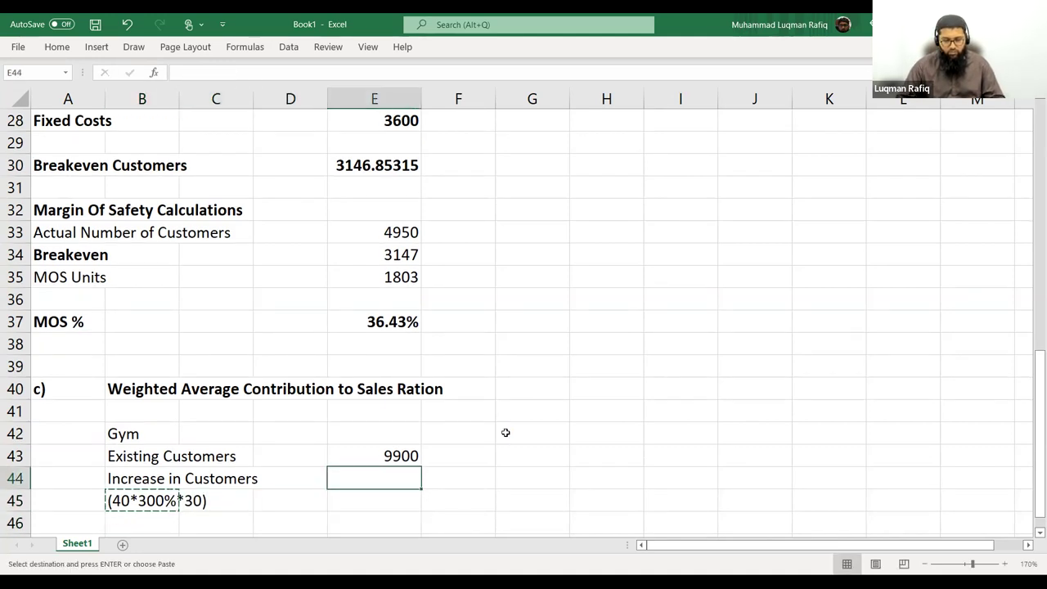
{"action": "key", "text": "F2"}
{"action": "key", "text": "ctrl+v"}
{"action": "key", "text": "Home"}
{"action": "type", "text": "="}
{"action": "key", "text": "Return"}
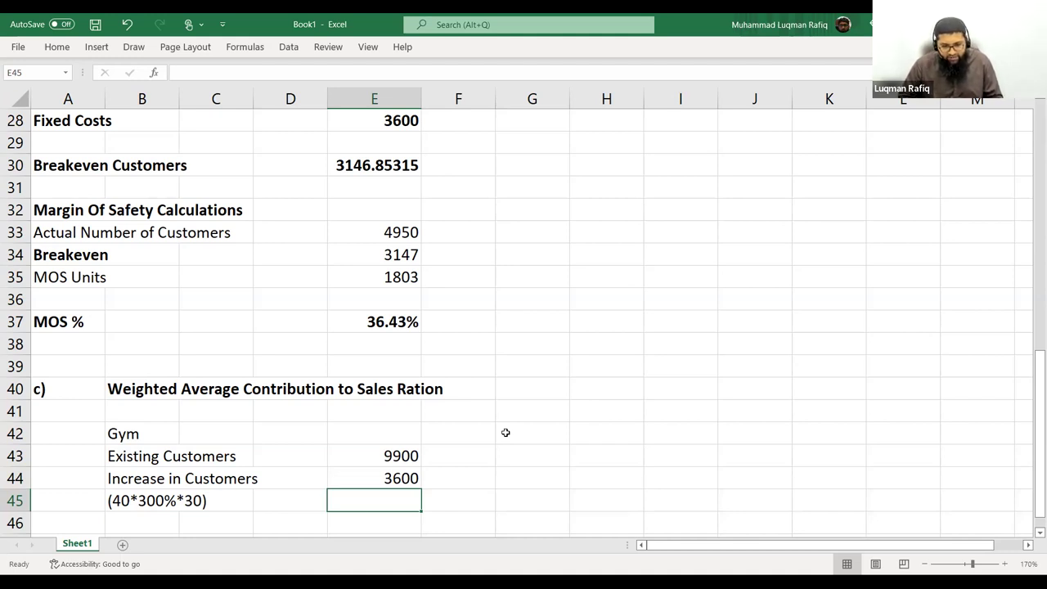
Enter the label "Revised # of Customers" in B46 and make it bold
{"action": "key", "text": "Down"}
{"action": "key", "text": "Left"}
{"action": "key", "text": "Left"}
{"action": "key", "text": "Left"}
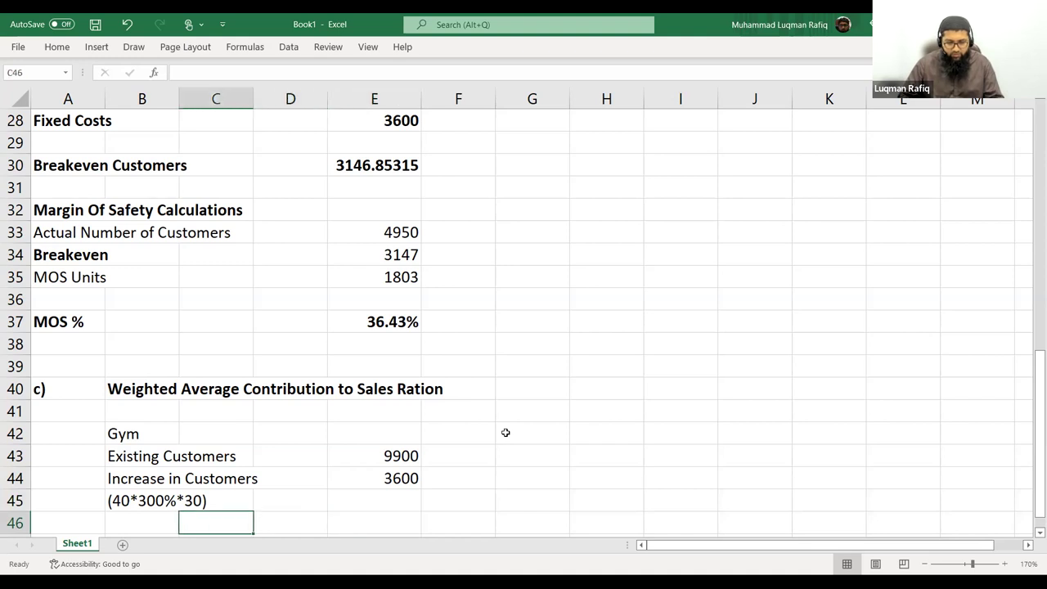
{"action": "type", "text": "Revised #"}
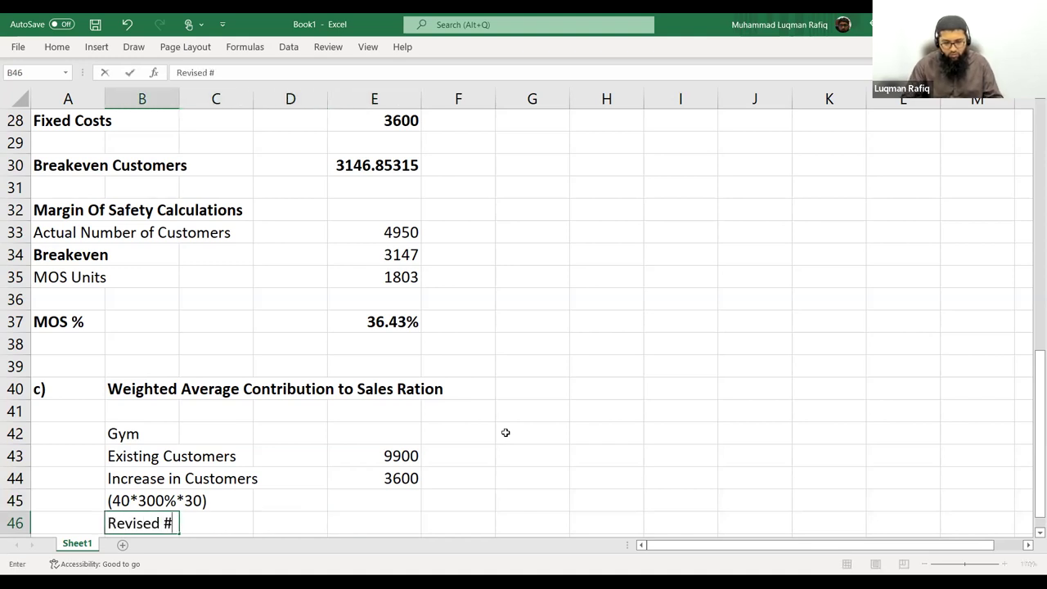
{"action": "type", "text": " of Customers"}
{"action": "key", "text": "Return"}
{"action": "key", "text": "Up"}
{"action": "key", "text": "ctrl+b"}
Calculate the revised number of customers in E46 by adding existing customers and the increase, =E43+E44
{"action": "key", "text": "Right"}
{"action": "key", "text": "Right"}
{"action": "key", "text": "Right"}
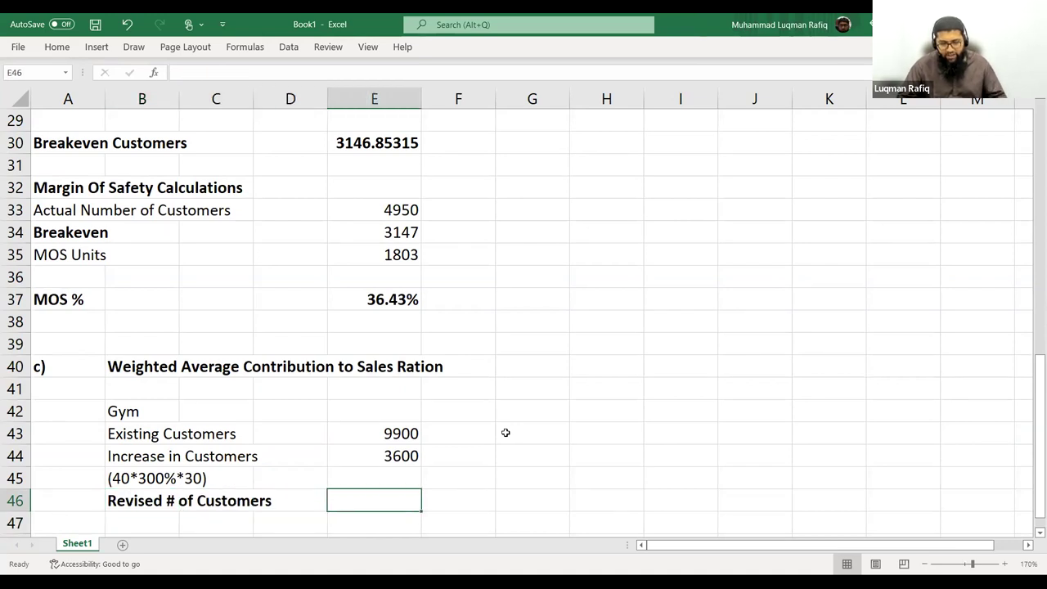
{"action": "type", "text": "="}
{"action": "key", "text": "Up"}
{"action": "key", "text": "Up"}
{"action": "type", "text": "+"}
{"action": "key", "text": "Up"}
{"action": "key", "text": "Up"}
{"action": "key", "text": "Return"}
Make the revised customers total in E46 bold, matching its label
{"action": "key", "text": "Up"}
{"action": "key", "text": "shift+Left"}
{"action": "key", "text": "shift+Left"}
{"action": "key", "text": "shift+Left"}
{"action": "key", "text": "shift+Left"}
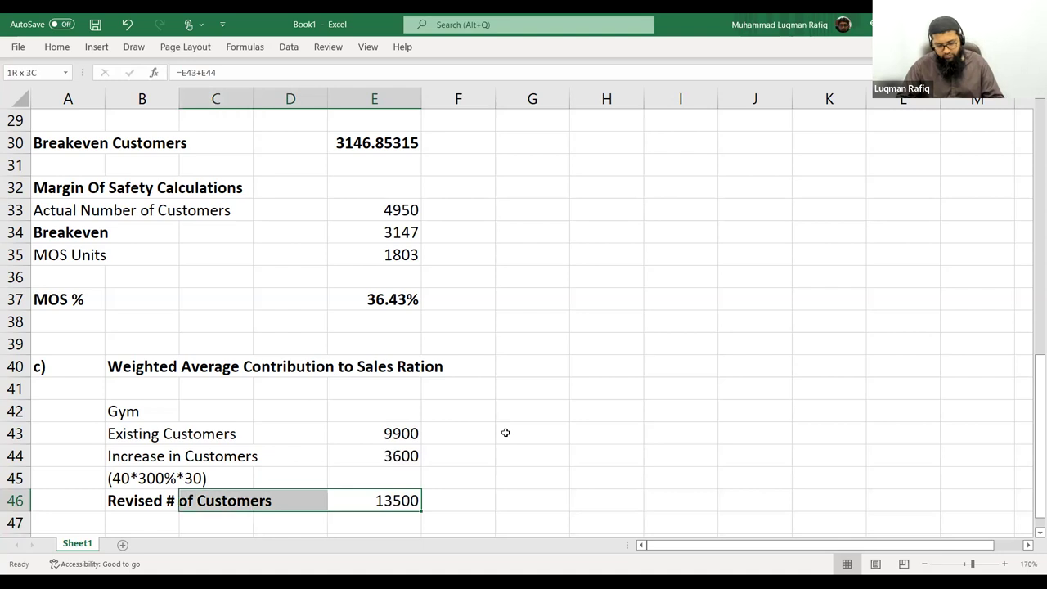
{"action": "key", "text": "shift+Right"}
{"action": "key", "text": "ctrl+b"}
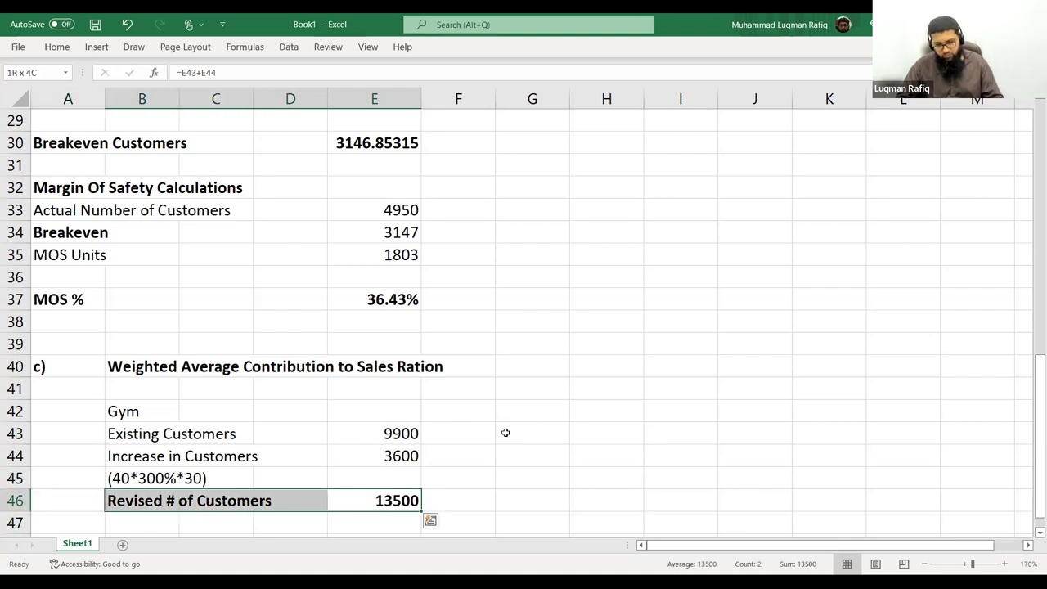
Enter the label "Selling Price" in B48, leaving a blank row below the revised customers
{"action": "key", "text": "Down"}
{"action": "key", "text": "Down"}
{"action": "key", "text": "Down"}
{"action": "key", "text": "Left"}
{"action": "key", "text": "Left"}
{"action": "key", "text": "Left"}
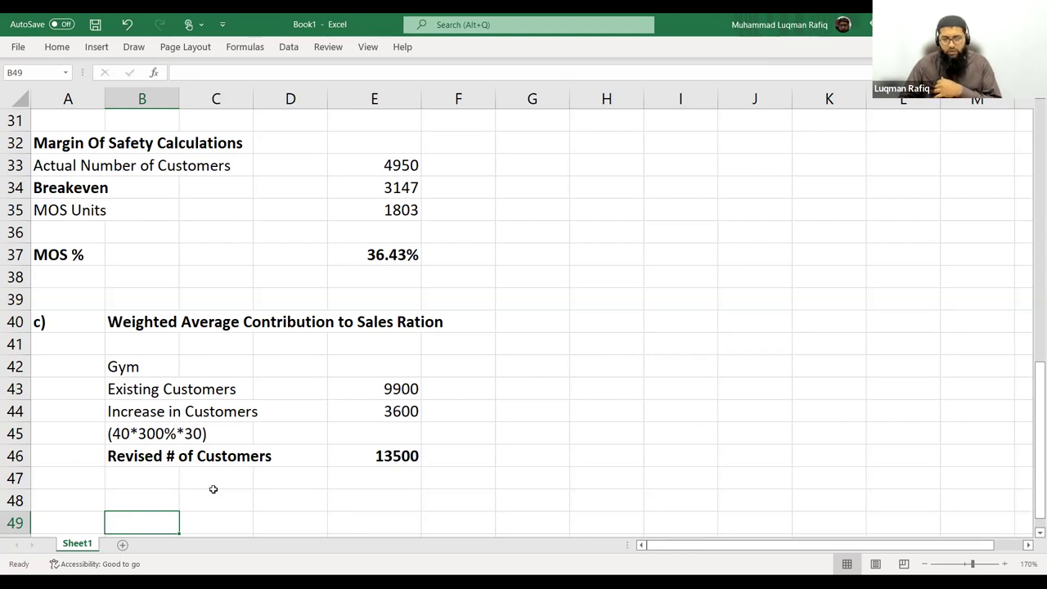
{"action": "key", "text": "Up"}
{"action": "key", "text": "Up"}
{"action": "key", "text": "Down"}
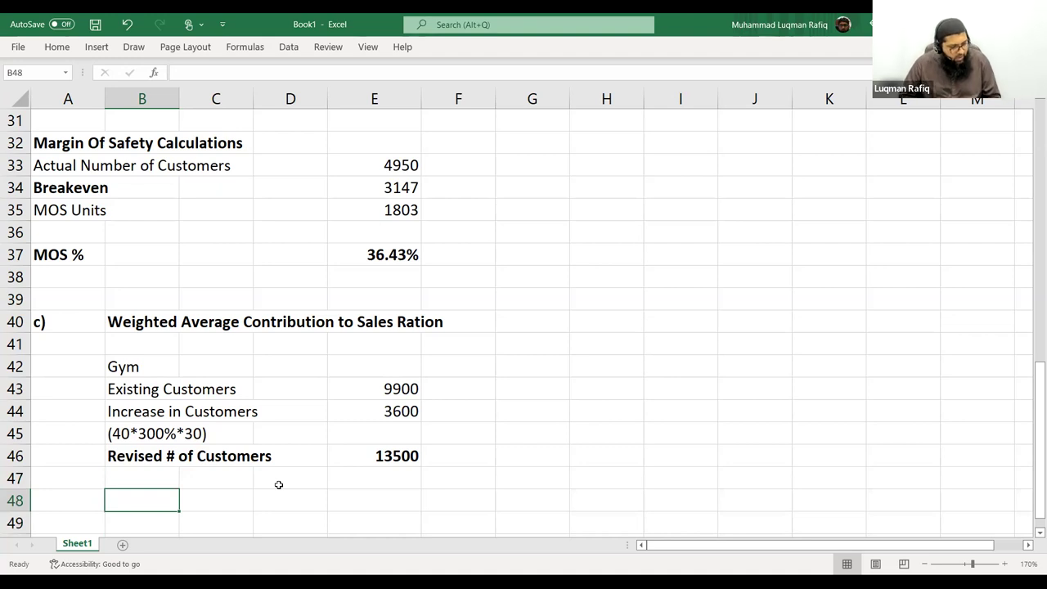
{"action": "type", "text": "S"}
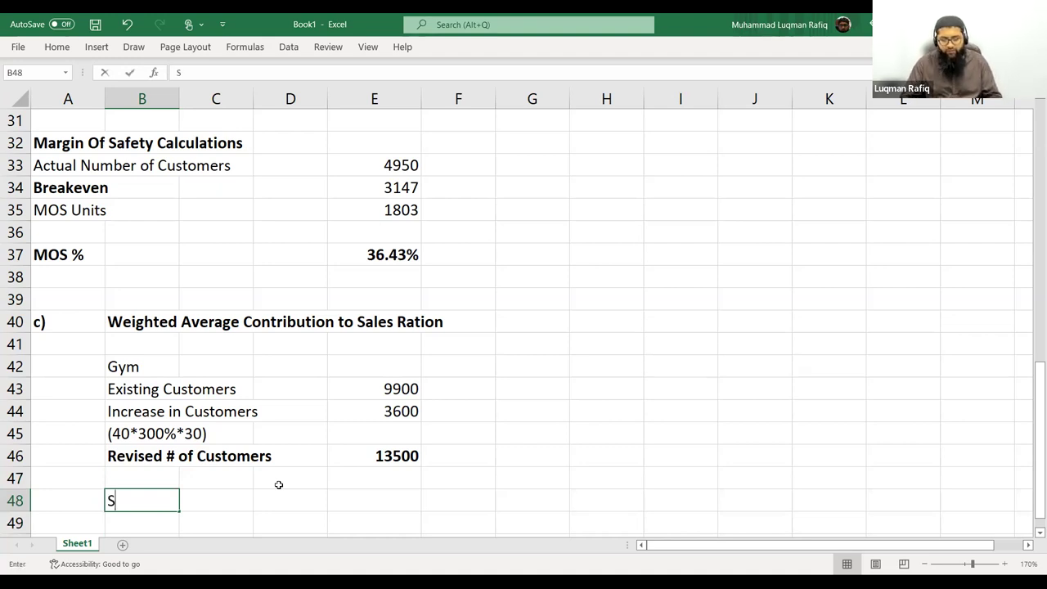
{"action": "type", "text": "elling Price"}
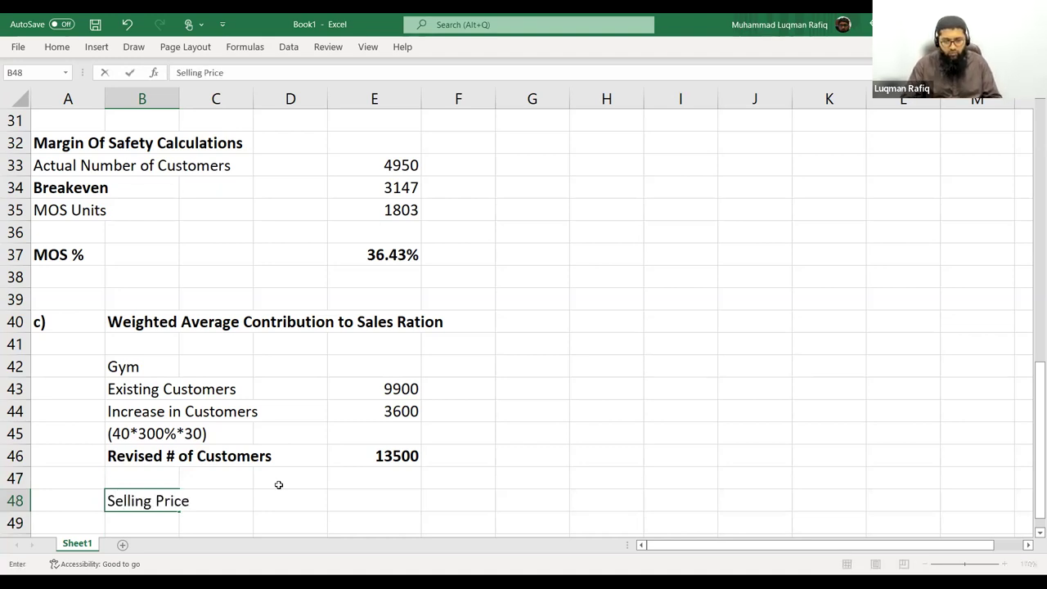
Calculate the gym's selling price in E48 by adding the customer gym payment and car park payment, =E6+E7
{"action": "key", "text": "Right"}
{"action": "key", "text": "Right"}
{"action": "key", "text": "Right"}
{"action": "type", "text": "="}
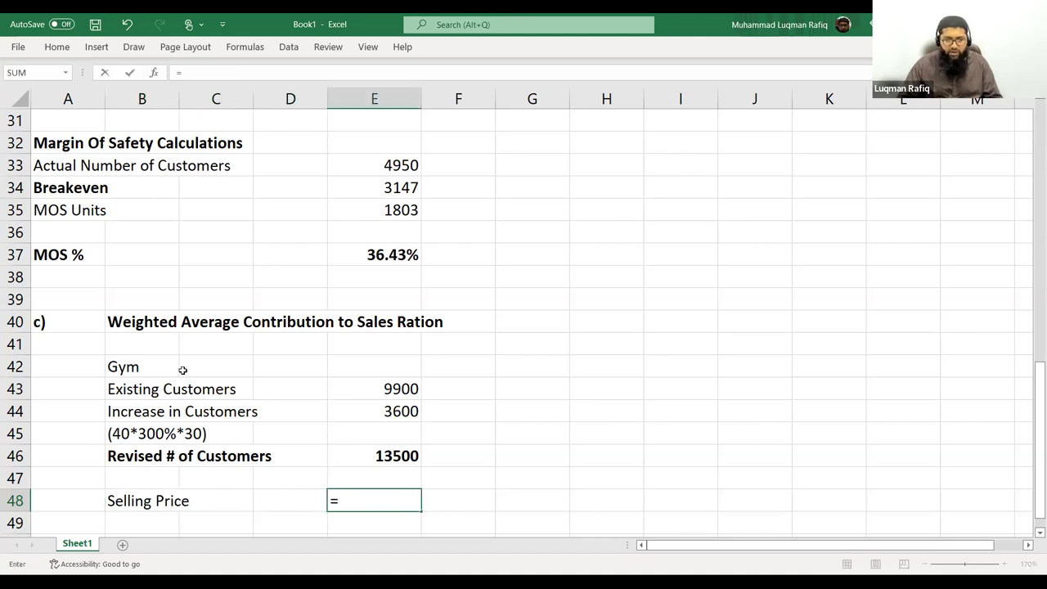
{"action": "scroll", "coordinate": [220, 368], "scroll_direction": "up", "scroll_amount": 10}
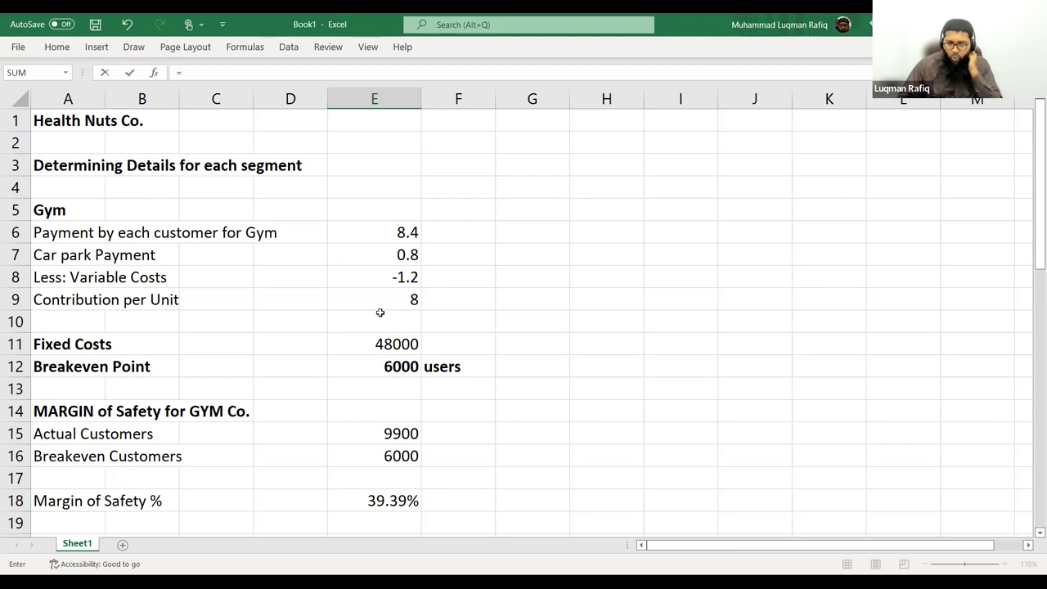
{"action": "left_click", "coordinate": [408, 232]}
{"action": "type", "text": "+"}
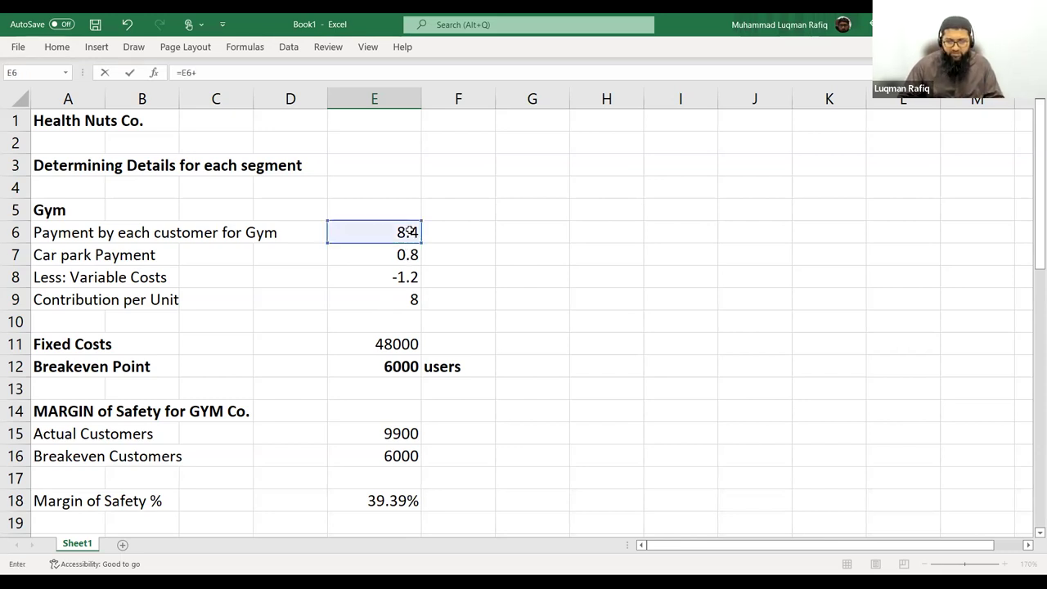
{"action": "left_click", "coordinate": [411, 250]}
{"action": "key", "text": "Return"}
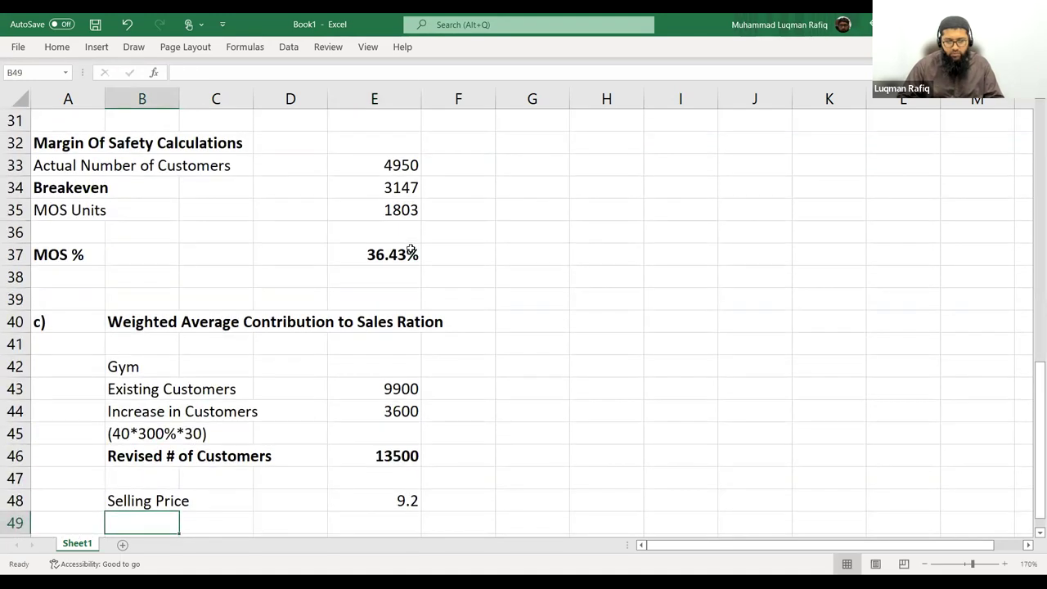
Enter the label "Average Variable Cost" in B49, under the selling price
{"action": "type", "text": "Average"}
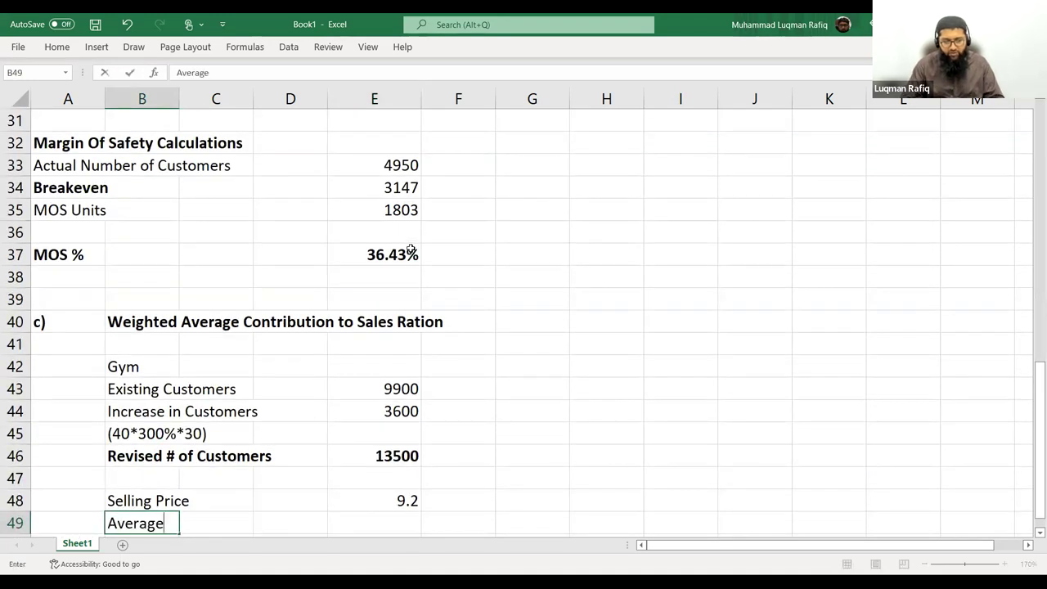
{"action": "type", "text": " Variavkl"}
{"action": "key", "text": "BackSpace"}
{"action": "type", "text": "riavkl"}
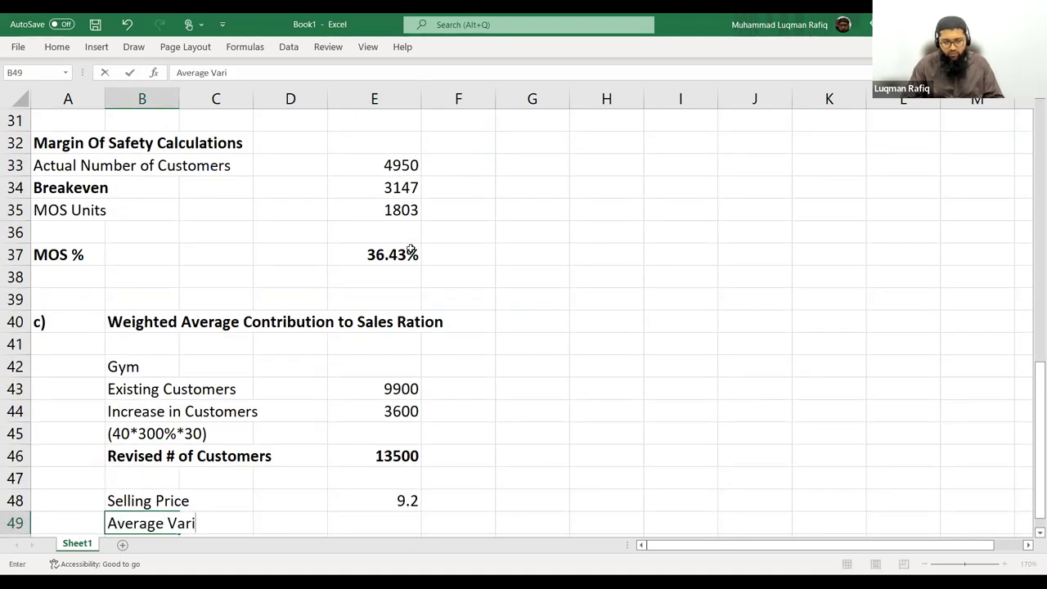
{"action": "key", "text": "BackSpace"}
{"action": "key", "text": "BackSpace"}
{"action": "key", "text": "BackSpace"}
{"action": "type", "text": "ble Cost"}
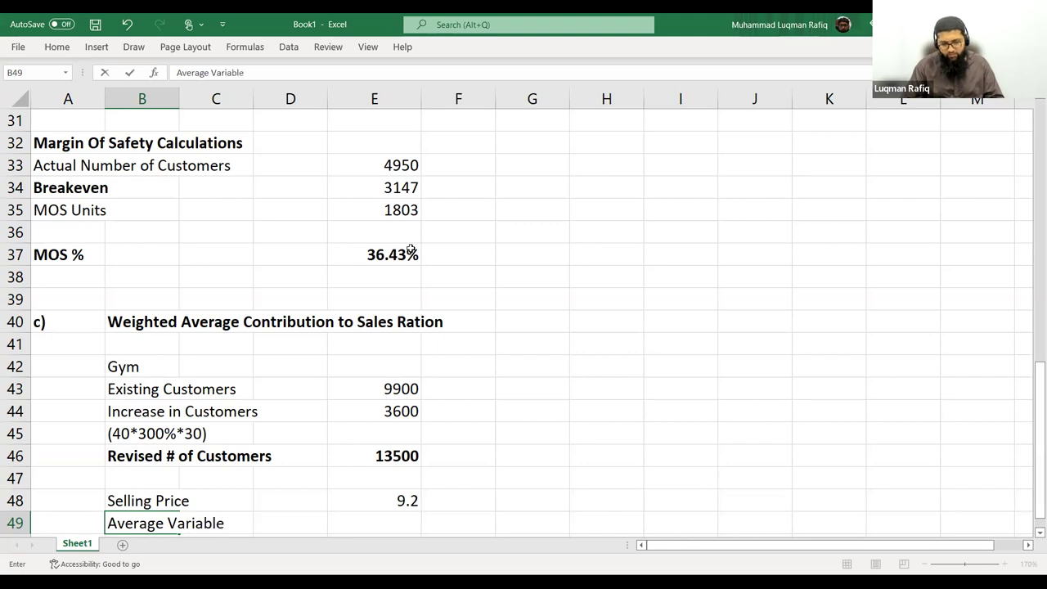
Enter the average variable cost as -1.2 in E49
{"action": "key", "text": "Right"}
{"action": "key", "text": "Right"}
{"action": "key", "text": "Right"}
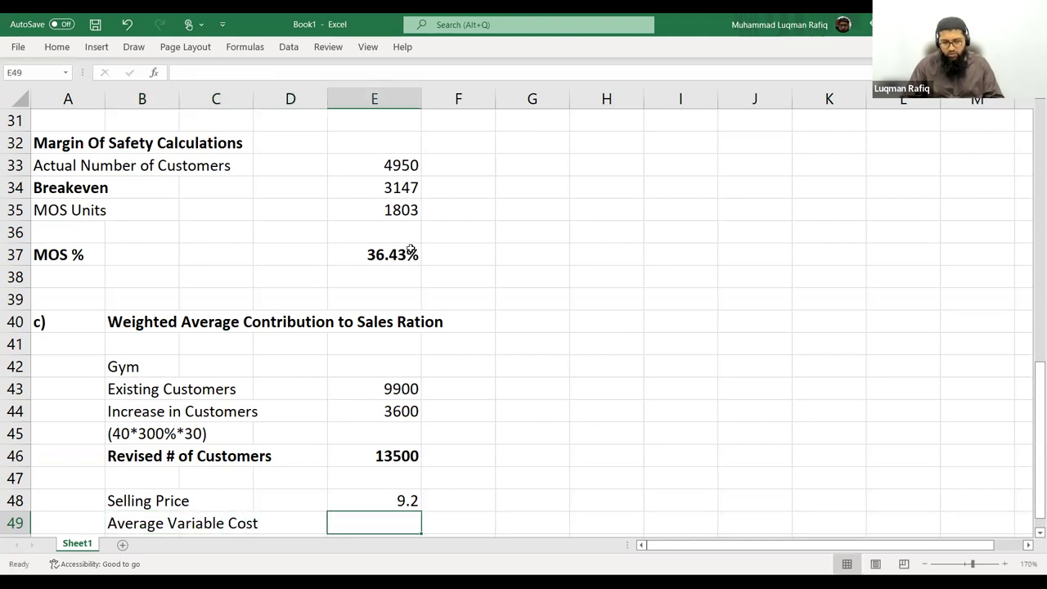
{"action": "type", "text": "="}
{"action": "key", "text": "BackSpace"}
{"action": "type", "text": "-1.2"}
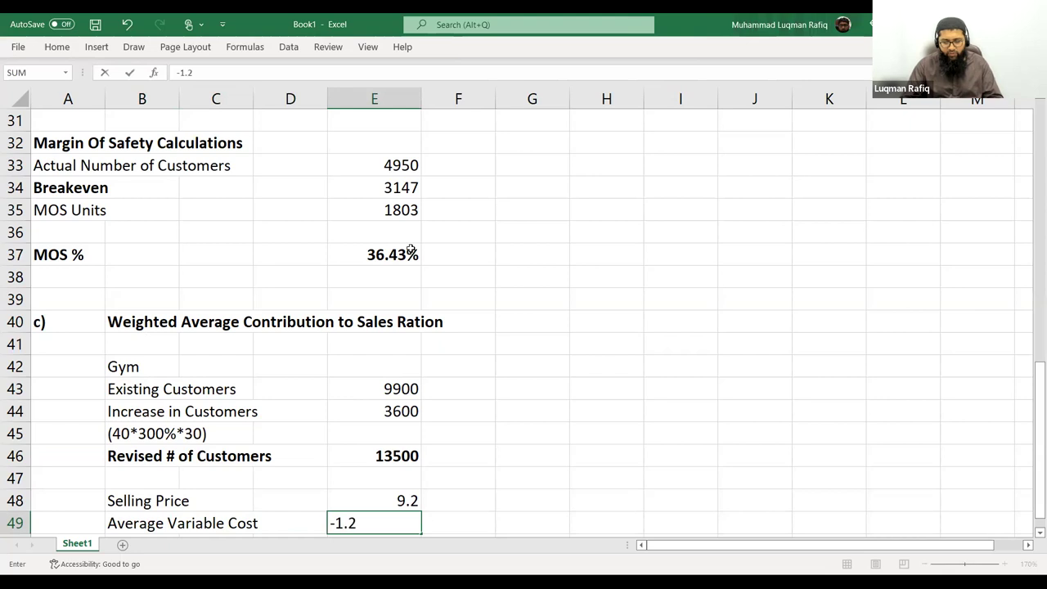
{"action": "key", "text": "Return"}
Enter the label "Average Contribution per Customer" in B50
{"action": "type", "text": "Average Con"}
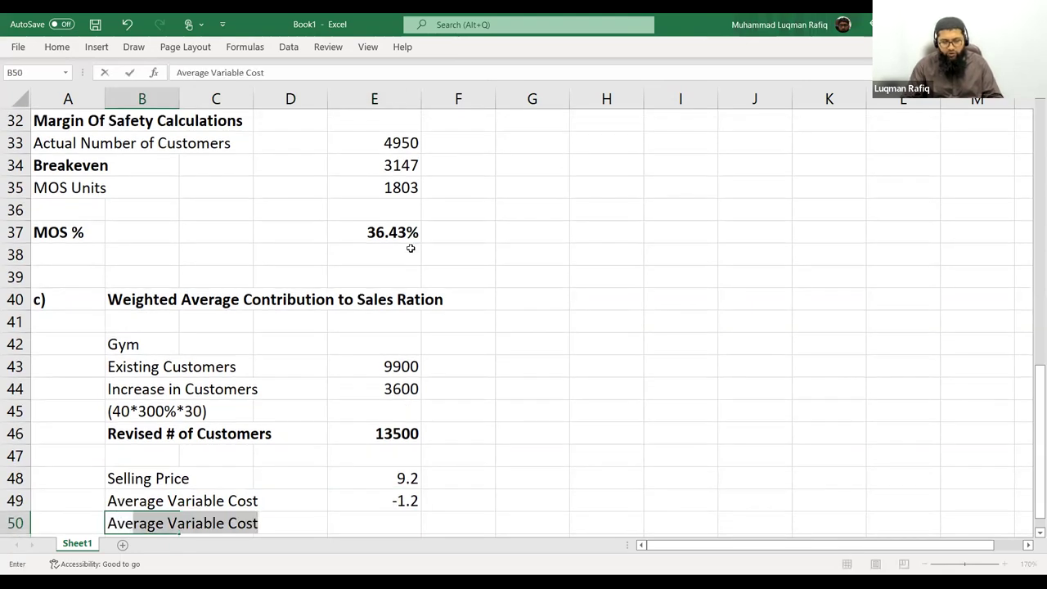
{"action": "type", "text": "tribut"}
{"action": "key", "text": "BackSpace"}
{"action": "type", "text": "tion per"}
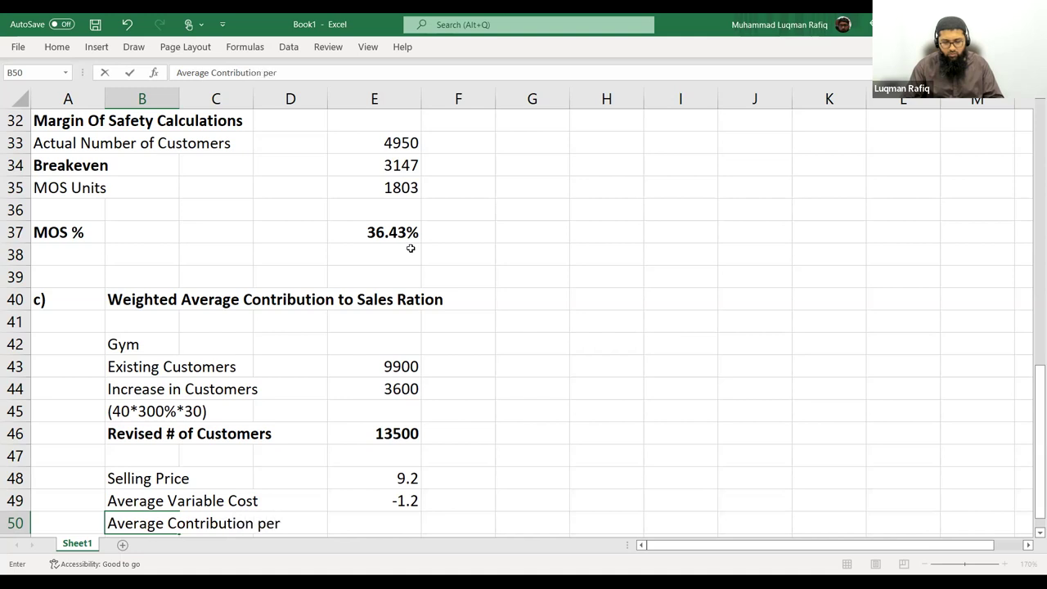
{"action": "type", "text": " Customer"}
Calculate the average contribution per customer in E50 by adding the selling price and the negative variable cost, =E48+E49
{"action": "key", "text": "Right"}
{"action": "key", "text": "Right"}
{"action": "key", "text": "Right"}
{"action": "key", "text": "Right"}
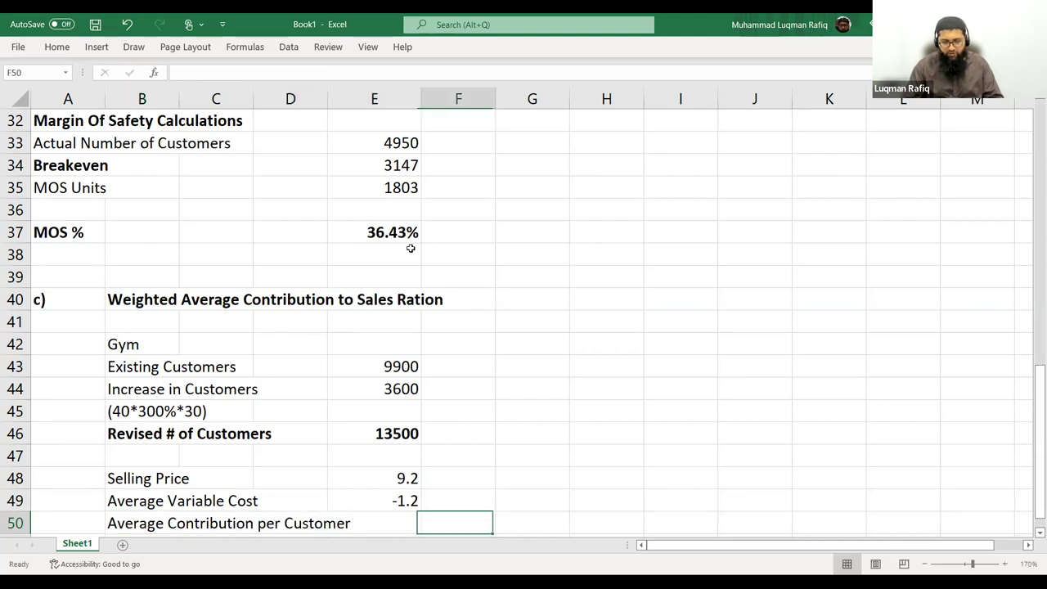
{"action": "key", "text": "Left"}
{"action": "type", "text": "="}
{"action": "key", "text": "Up"}
{"action": "key", "text": "Up"}
{"action": "type", "text": "+"}
{"action": "key", "text": "Up"}
{"action": "key", "text": "Return"}
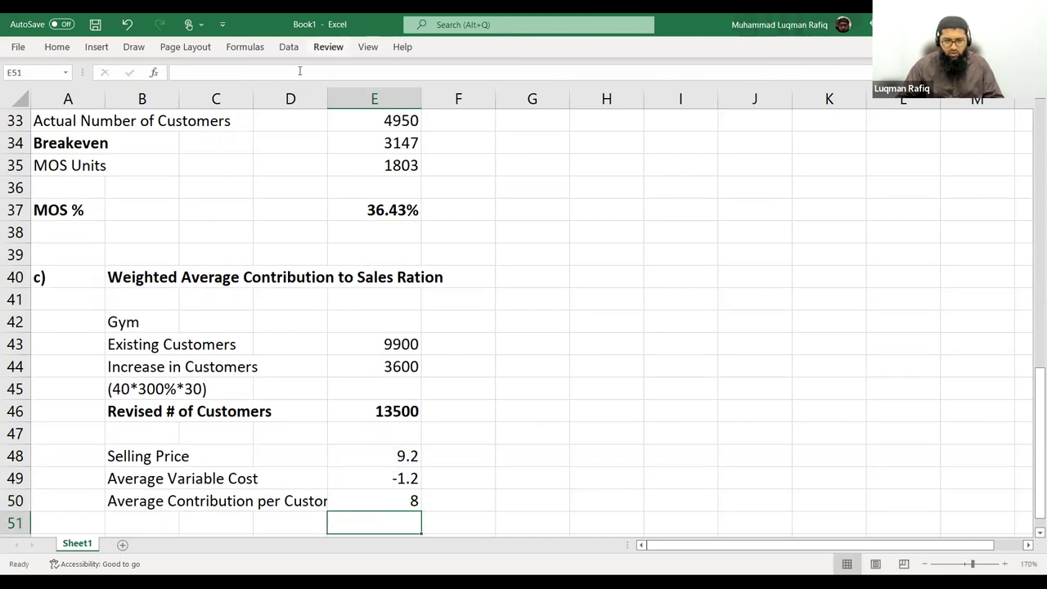
Widen columns C and D so the full average contribution label fits before column E
{"action": "left_click_drag", "start_coordinate": [323, 94], "coordinate": [347, 136]}
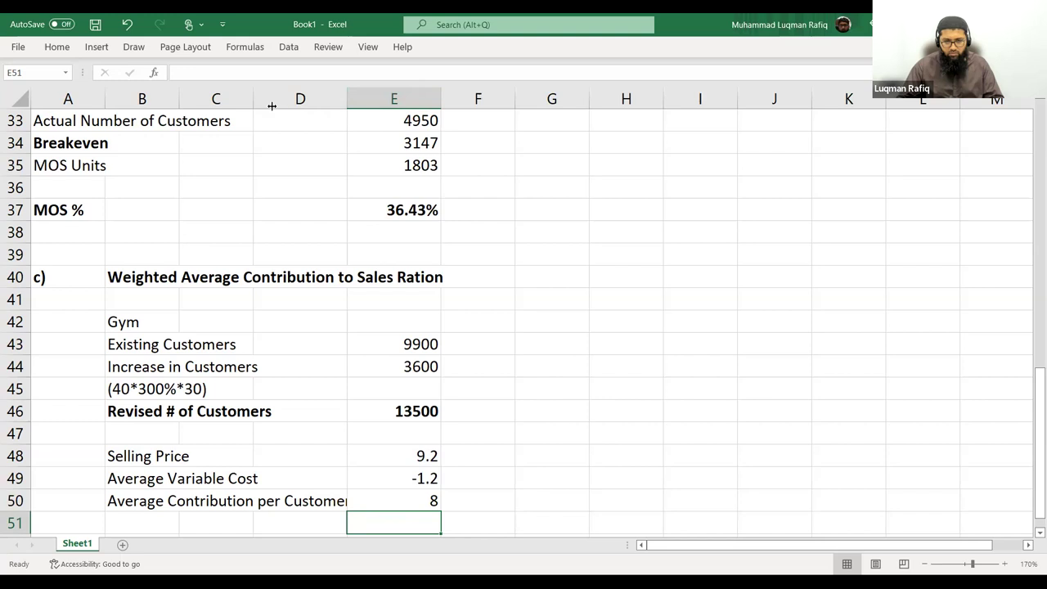
{"action": "scroll", "coordinate": [135, 495], "scroll_direction": "down", "scroll_amount": 1}
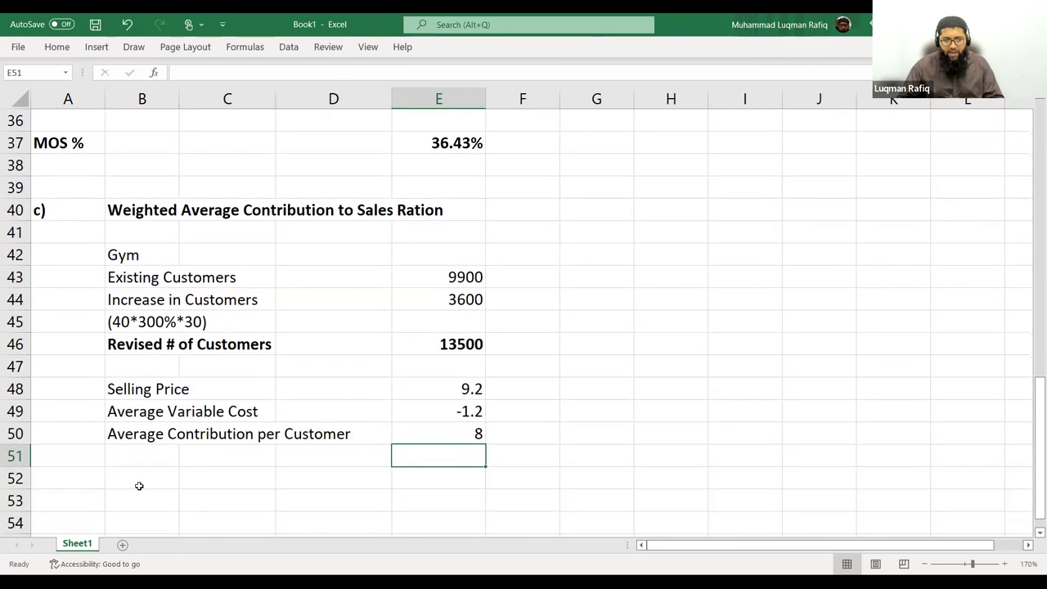
Enter the labels "Total Sales" in B52 and "Total Contribution" in B53, leaving row 51 blank
{"action": "left_click", "coordinate": [139, 483]}
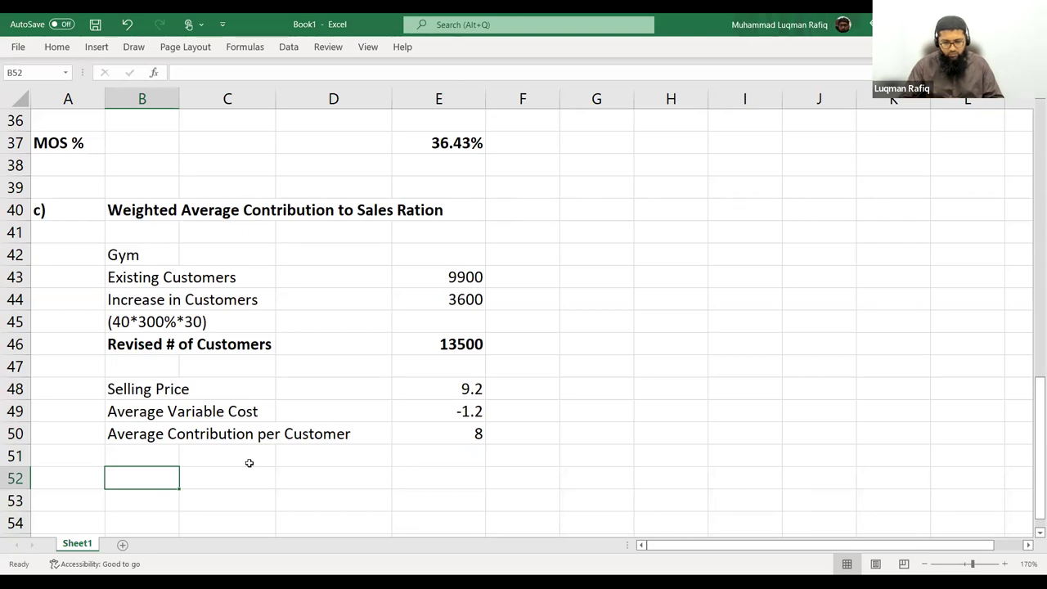
{"action": "type", "text": "Total As"}
{"action": "key", "text": "BackSpace"}
{"action": "key", "text": "BackSpace"}
{"action": "type", "text": "Sales"}
{"action": "key", "text": "Return"}
{"action": "type", "text": "Total "}
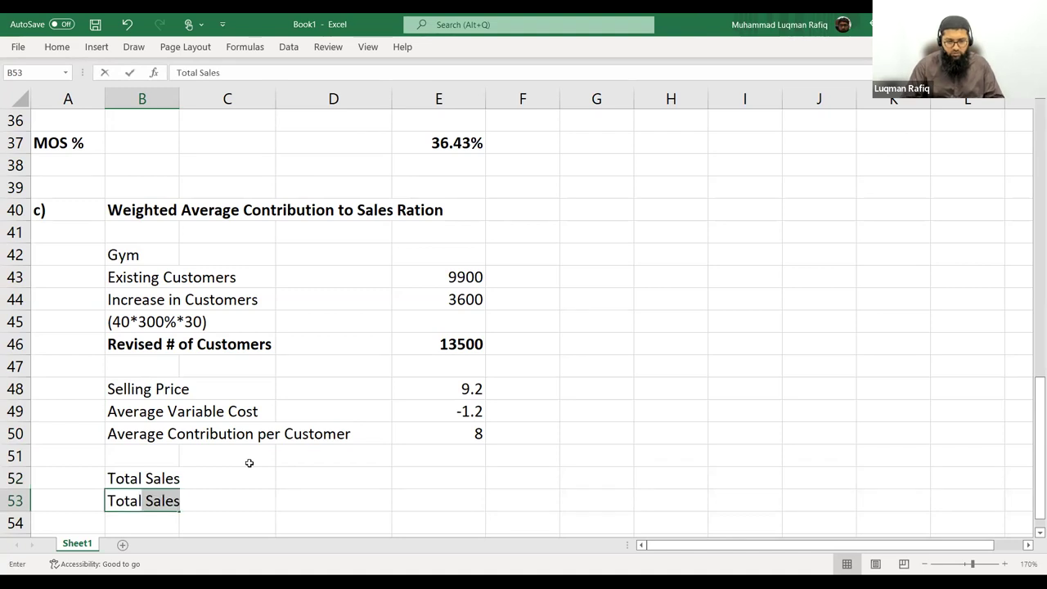
{"action": "type", "text": "Contribution"}
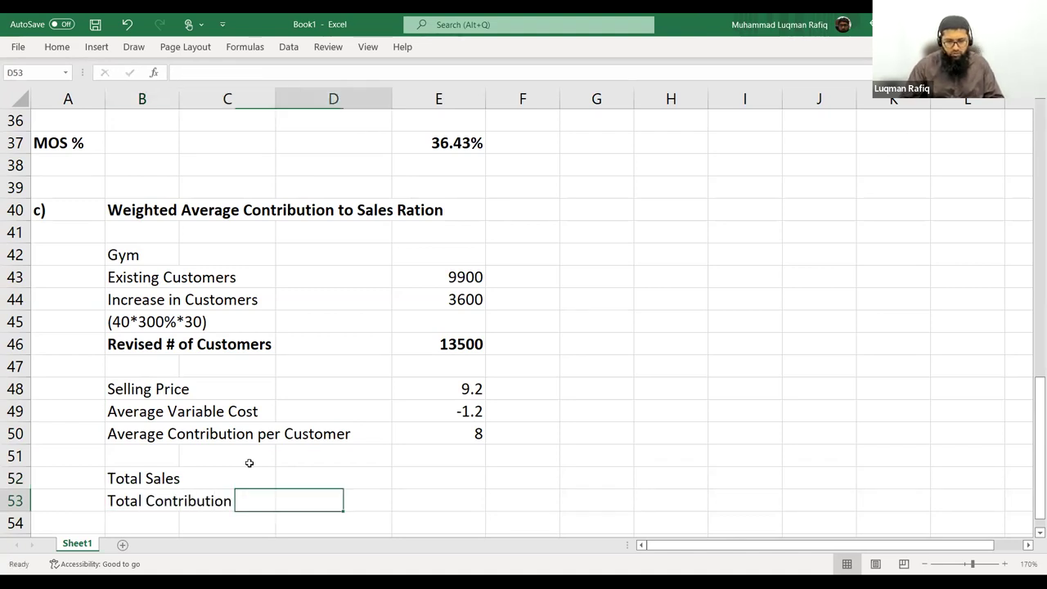
Calculate the gym's total sales in E52 by multiplying revised customers by selling price, =E46*E48
{"action": "key", "text": "Right"}
{"action": "key", "text": "Right"}
{"action": "key", "text": "Right"}
{"action": "key", "text": "Up"}
{"action": "type", "text": "="}
{"action": "key", "text": "Up"}
{"action": "key", "text": "Up"}
{"action": "key", "text": "Up"}
{"action": "key", "text": "Up"}
{"action": "key", "text": "Up"}
{"action": "key", "text": "Up"}
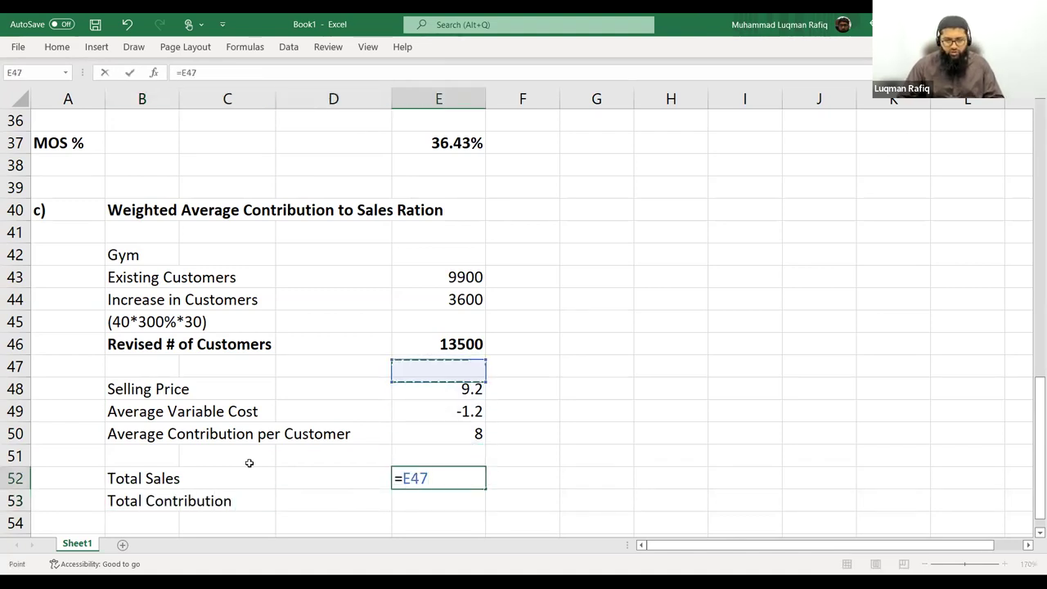
{"action": "type", "text": "*"}
{"action": "key", "text": "Up"}
{"action": "key", "text": "Up"}
{"action": "key", "text": "Up"}
{"action": "key", "text": "Up"}
{"action": "key", "text": "Return"}
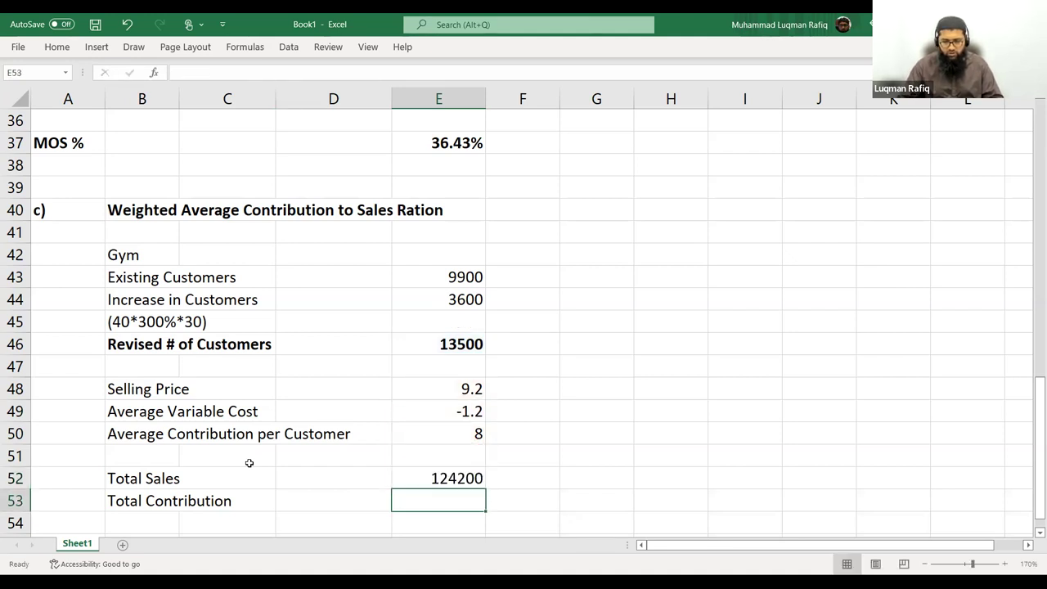
Calculate the gym's total contribution in E53 by multiplying revised customers by average contribution per customer, =E46*E50
{"action": "type", "text": "="}
{"action": "key", "text": "Up"}
{"action": "key", "text": "Up"}
{"action": "key", "text": "Up"}
{"action": "key", "text": "Up"}
{"action": "key", "text": "Up"}
{"action": "key", "text": "Up"}
{"action": "key", "text": "Up"}
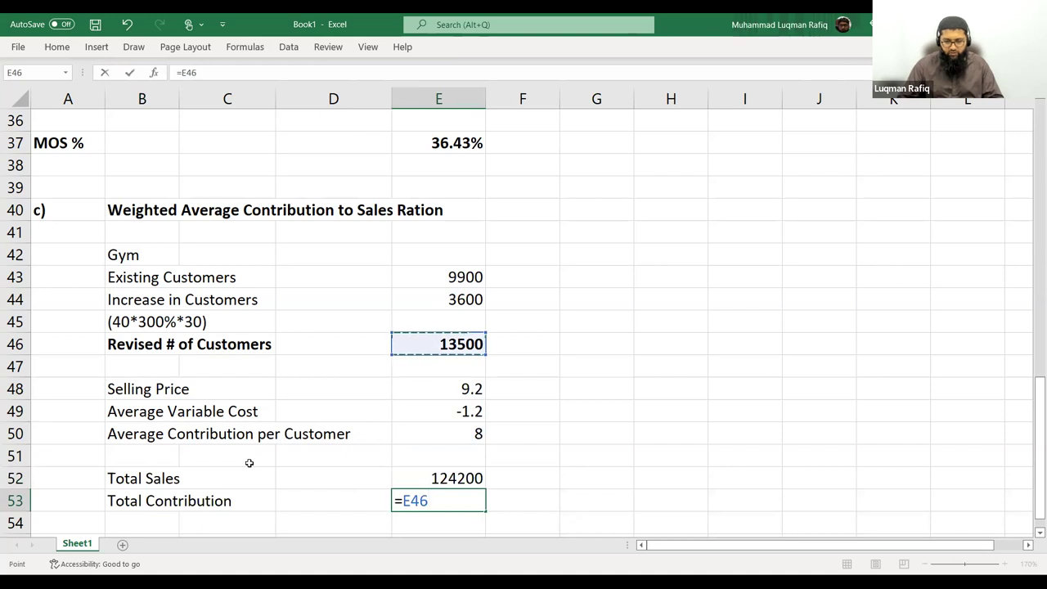
{"action": "type", "text": "*"}
{"action": "key", "text": "Up"}
{"action": "key", "text": "Up"}
{"action": "key", "text": "Up"}
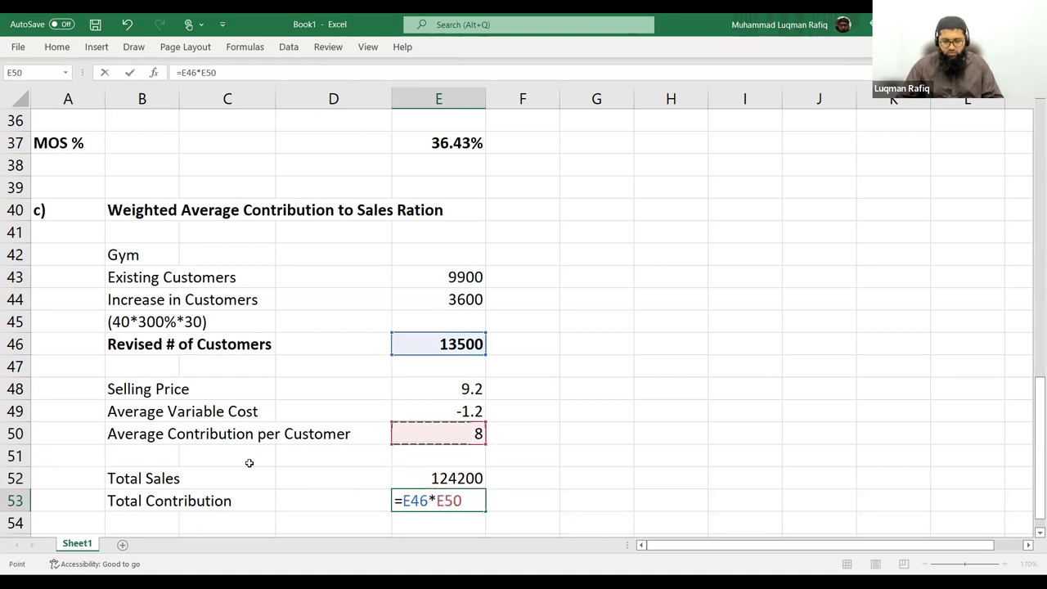
{"action": "key", "text": "Return"}
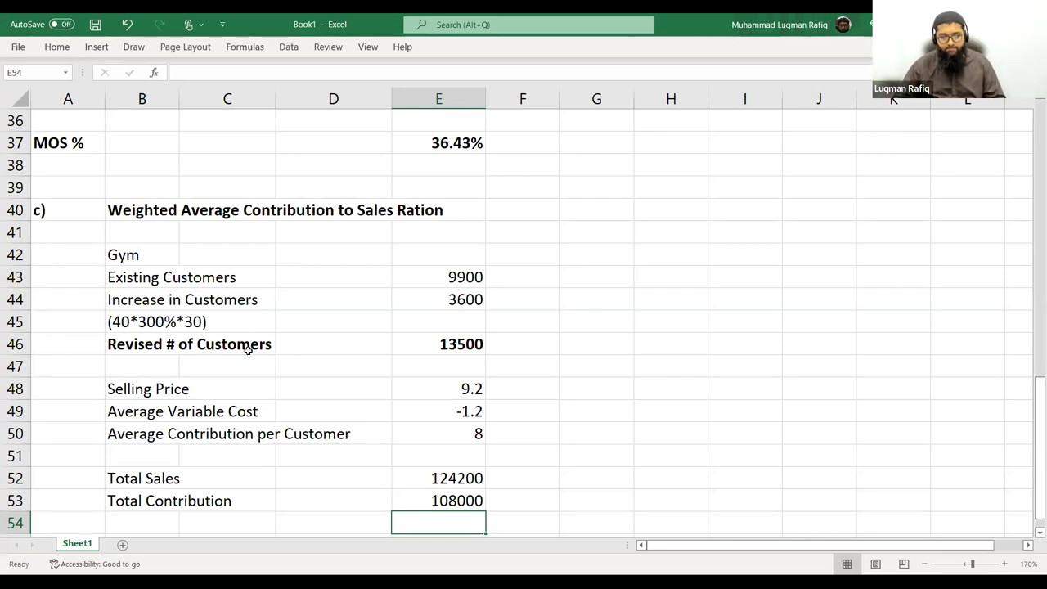
Make the "Gym" heading in B42 bold
{"action": "scroll", "coordinate": [317, 359], "scroll_direction": "down", "scroll_amount": 1}
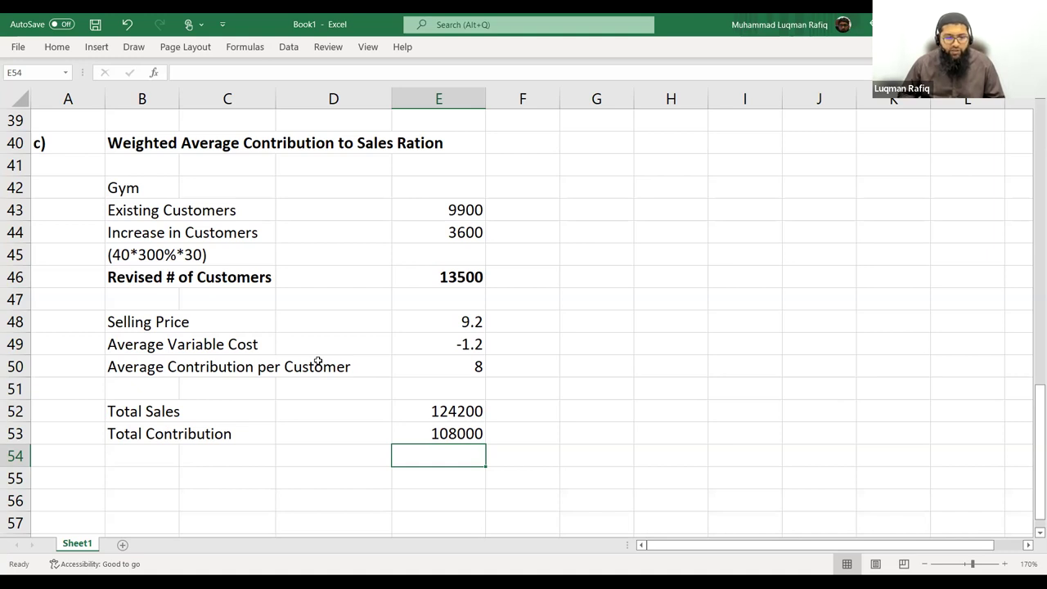
{"action": "key", "text": "Left"}
{"action": "key", "text": "Left"}
{"action": "key", "text": "Up"}
{"action": "key", "text": "Up"}
{"action": "key", "text": "Up"}
{"action": "key", "text": "Up"}
{"action": "key", "text": "Up"}
{"action": "key", "text": "Left"}
{"action": "key", "text": "Up"}
{"action": "key", "text": "Up"}
{"action": "key", "text": "Up"}
{"action": "key", "text": "Up"}
{"action": "key", "text": "Up"}
{"action": "key", "text": "Up"}
{"action": "key", "text": "Up"}
{"action": "key", "text": "ctrl+b"}
Add a bold "Creche" heading in B55, leaving a blank row below the gym's total contribution
{"action": "key", "text": "Down"}
{"action": "key", "text": "Down"}
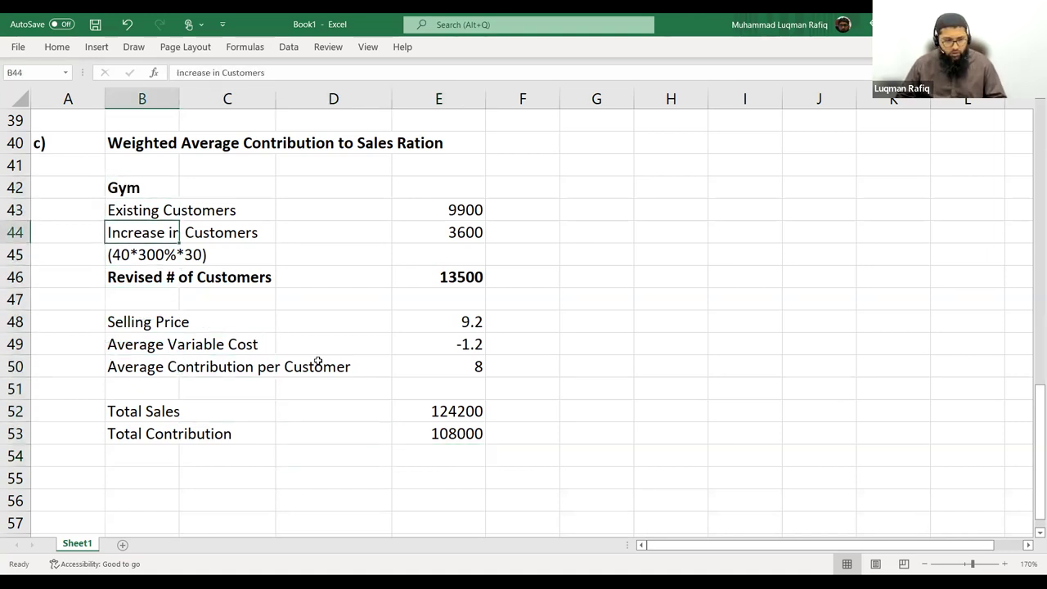
{"action": "key", "text": "Down"}
{"action": "key", "text": "Down"}
{"action": "key", "text": "Down"}
{"action": "key", "text": "Down"}
{"action": "key", "text": "Down"}
{"action": "key", "text": "Down"}
{"action": "key", "text": "Down"}
{"action": "key", "text": "Down"}
{"action": "key", "text": "Down"}
{"action": "key", "text": "Down"}
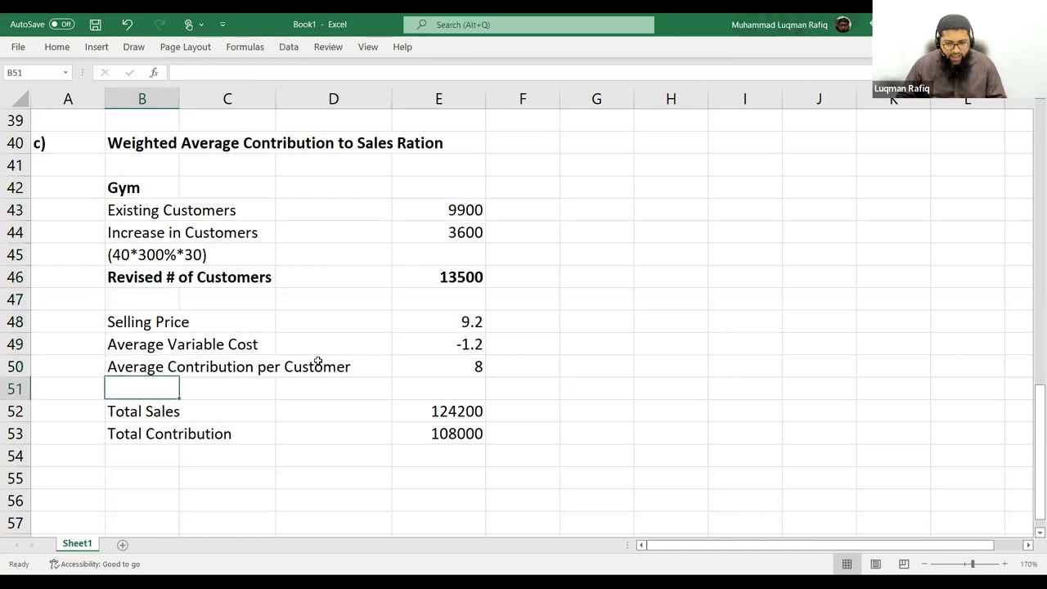
{"action": "key", "text": "Down"}
{"action": "type", "text": "Creche"}
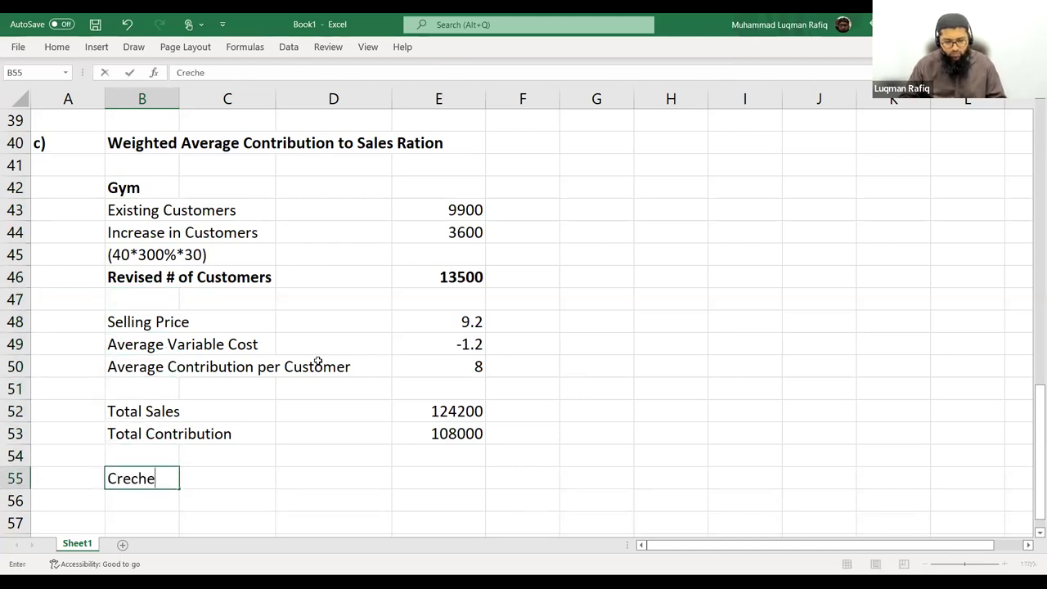
{"action": "key", "text": "Return"}
{"action": "key", "text": "Up"}
{"action": "key", "text": "ctrl+b"}
Consult the crèche proposal in the exam question and enter the label "Number of Customers Bringing Children" in B56 of the Excel sheet
{"action": "key", "text": "Right"}
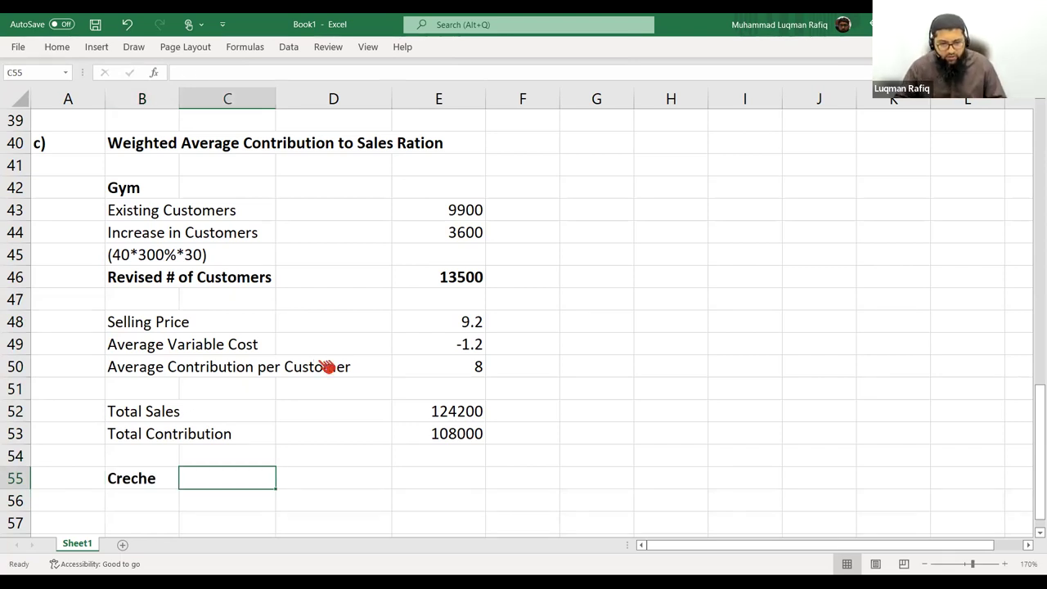
{"action": "key", "text": "alt+Tab"}
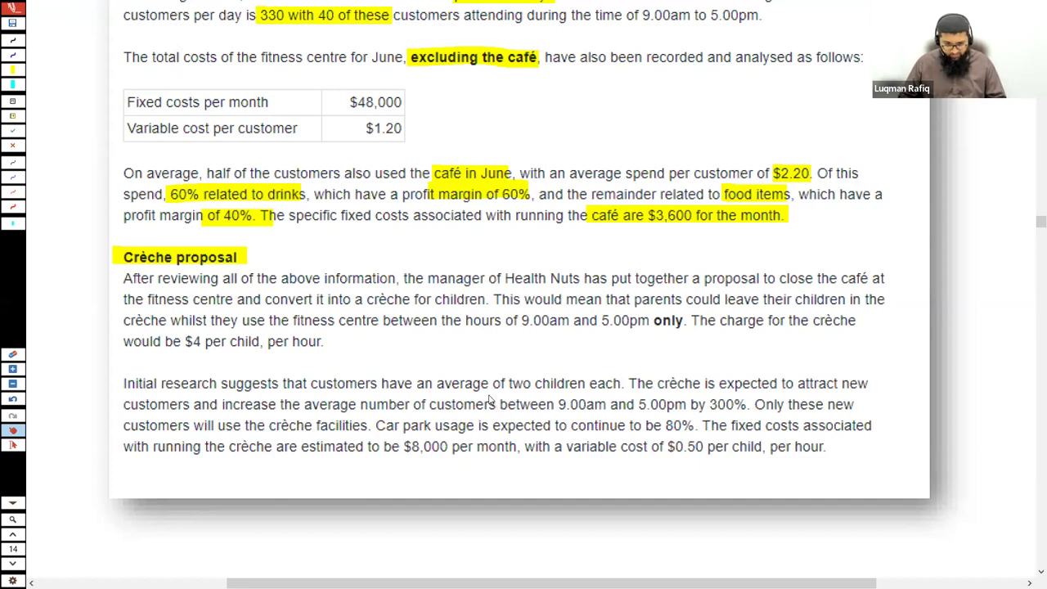
{"action": "key", "text": "alt+Tab"}
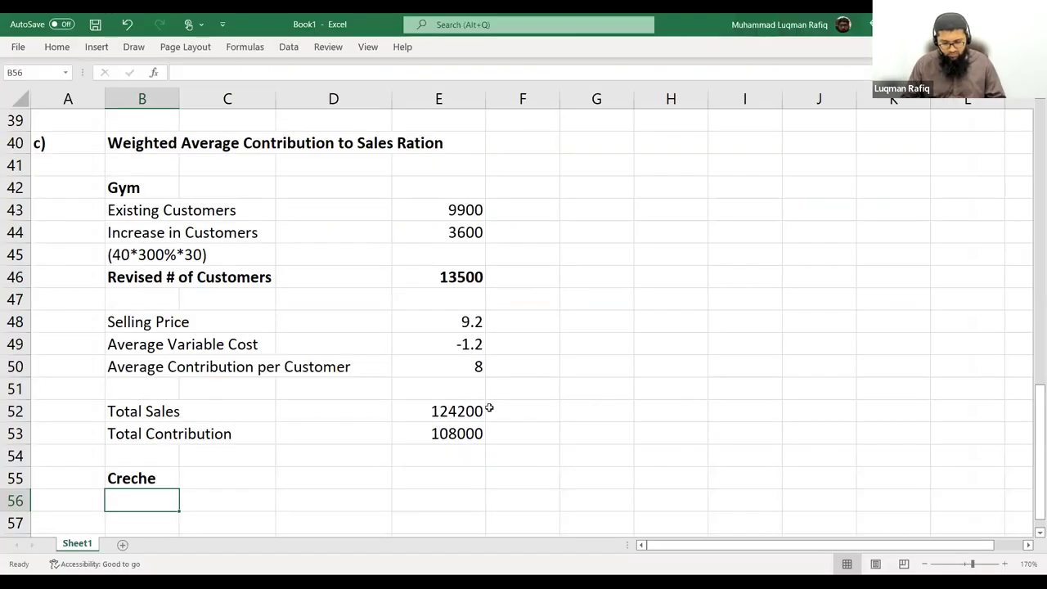
{"action": "type", "text": "Nube"}
{"action": "key", "text": "BackSpace"}
{"action": "key", "text": "BackSpace"}
{"action": "type", "text": "mber of C"}
{"action": "type", "text": "mers "}
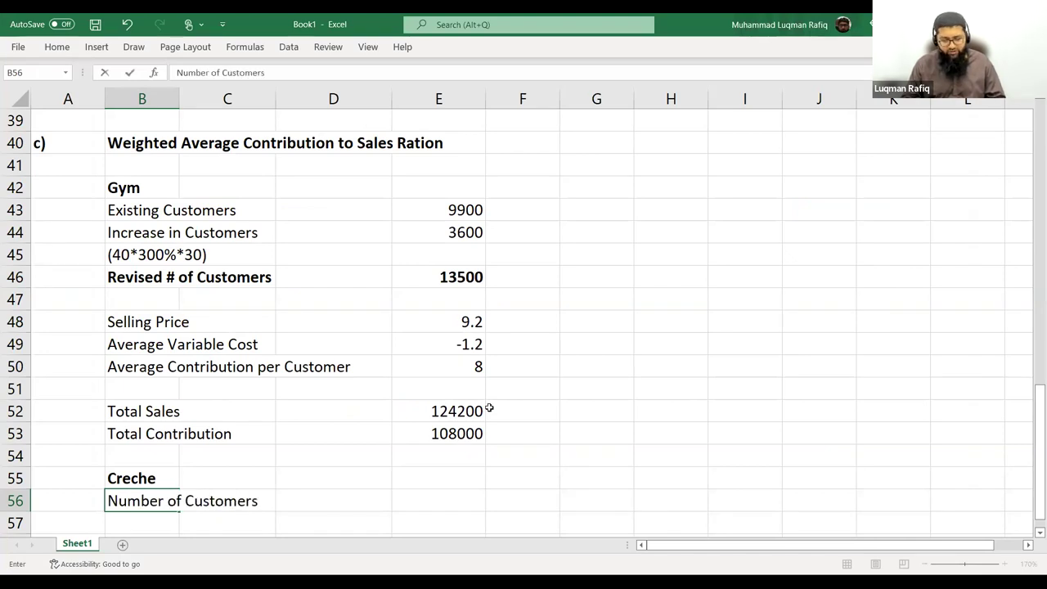
{"action": "type", "text": "Bringing Children"}
{"action": "key", "text": "Tab"}
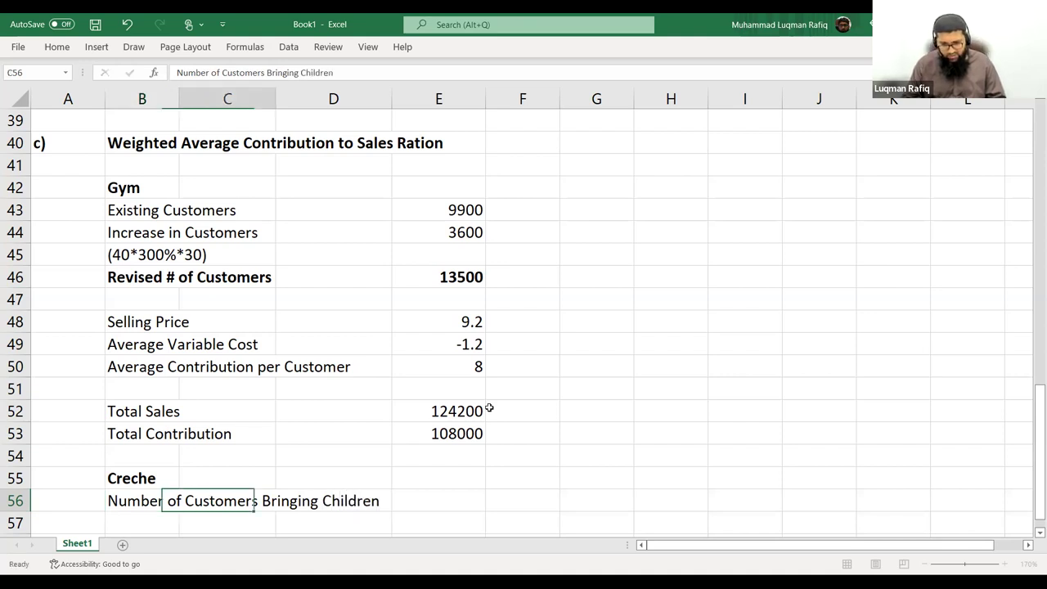
Link the number of customers bringing children in E56 to the gym's increase in customers, =E44
{"action": "key", "text": "Right"}
{"action": "key", "text": "Right"}
{"action": "type", "text": "="}
{"action": "key", "text": "Up"}
{"action": "key", "text": "Up"}
{"action": "key", "text": "Up"}
{"action": "key", "text": "Up"}
{"action": "key", "text": "Up"}
{"action": "key", "text": "Up"}
{"action": "key", "text": "Up"}
{"action": "key", "text": "Up"}
{"action": "key", "text": "Up"}
{"action": "key", "text": "Up"}
{"action": "key", "text": "Up"}
{"action": "key", "text": "Up"}
{"action": "key", "text": "Up"}
{"action": "key", "text": "Return"}
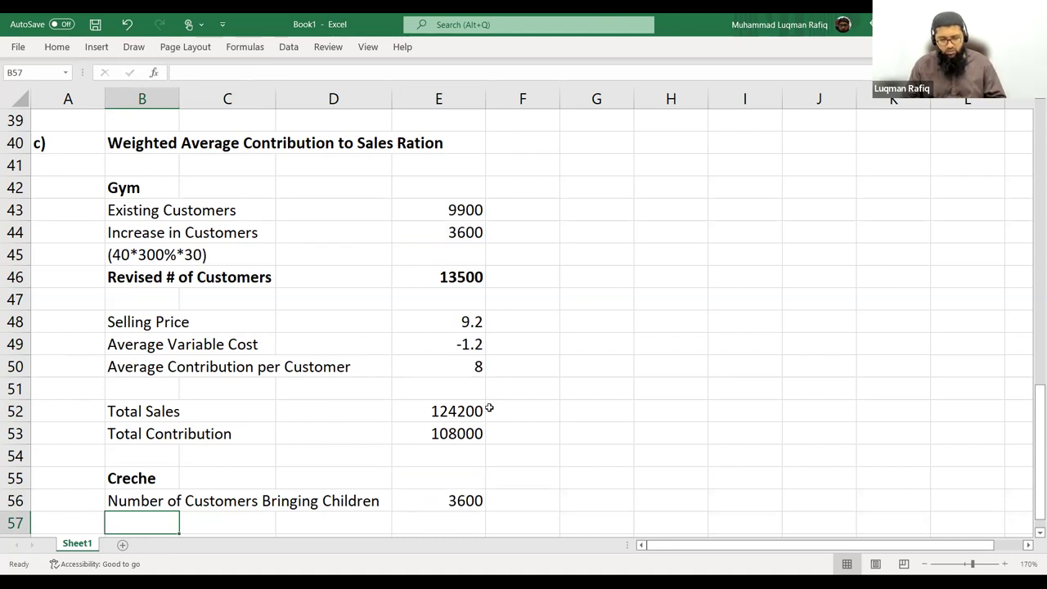
Add a row labelled "# of Child Per Customer" in B57 with the value 2 in E57
{"action": "type", "text": "# of Child Per Customer"}
{"action": "key", "text": "Right"}
{"action": "key", "text": "Right"}
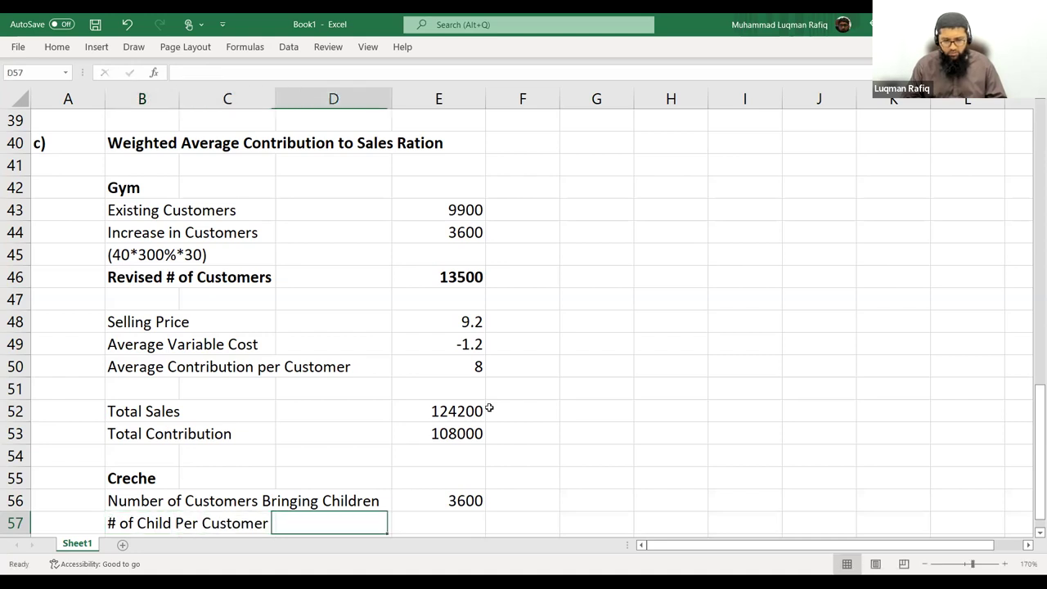
{"action": "key", "text": "Right"}
{"action": "type", "text": "2"}
{"action": "key", "text": "Return"}
Enter the label "Total Number of Child for whom fee will be paid" in B58
{"action": "type", "text": "Total Inc"}
{"action": "key", "text": "BackSpace"}
{"action": "key", "text": "BackSpace"}
{"action": "key", "text": "BackSpace"}
{"action": "key", "text": "BackSpace"}
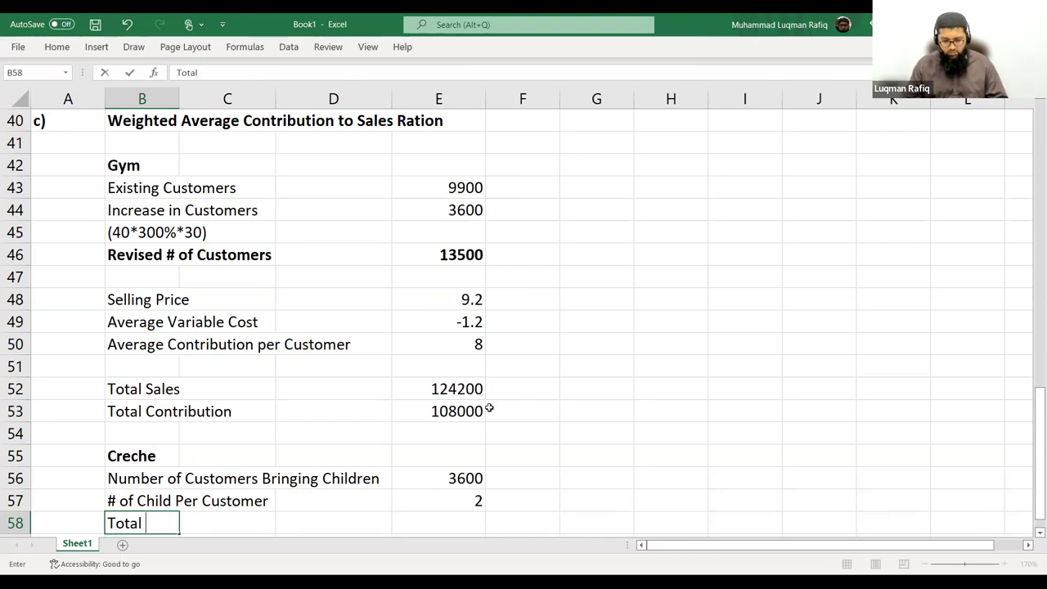
{"action": "type", "text": "Number o"}
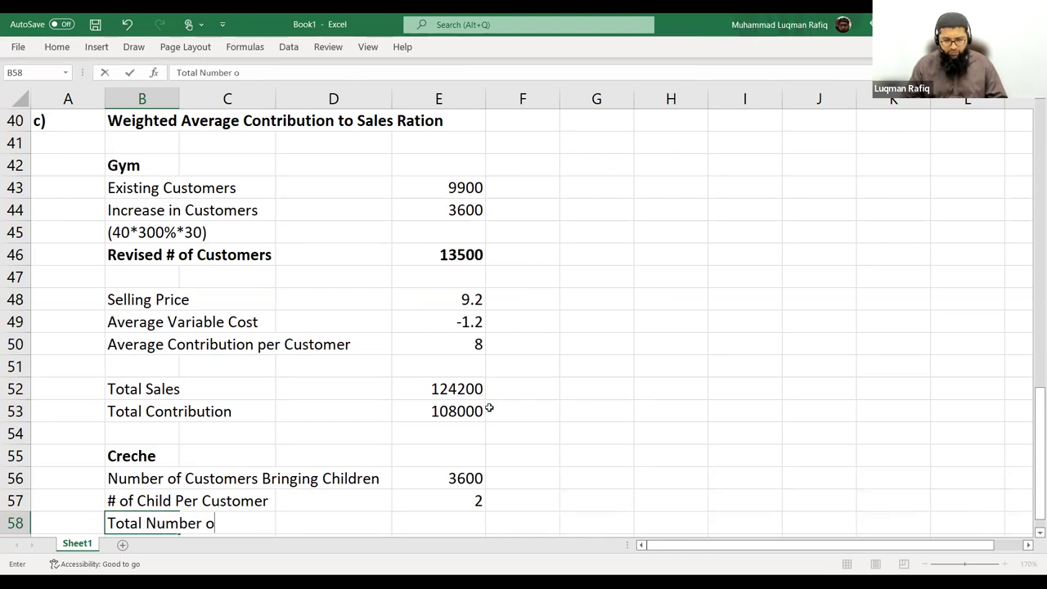
{"action": "type", "text": "f Child for whome"}
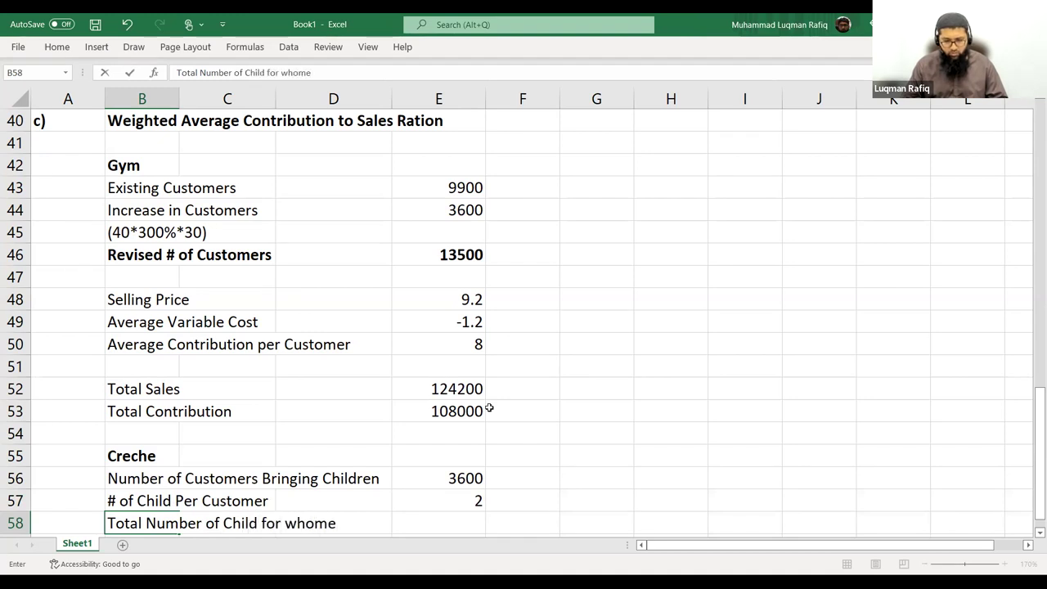
{"action": "key", "text": "BackSpace"}
{"action": "type", "text": " fee wil"}
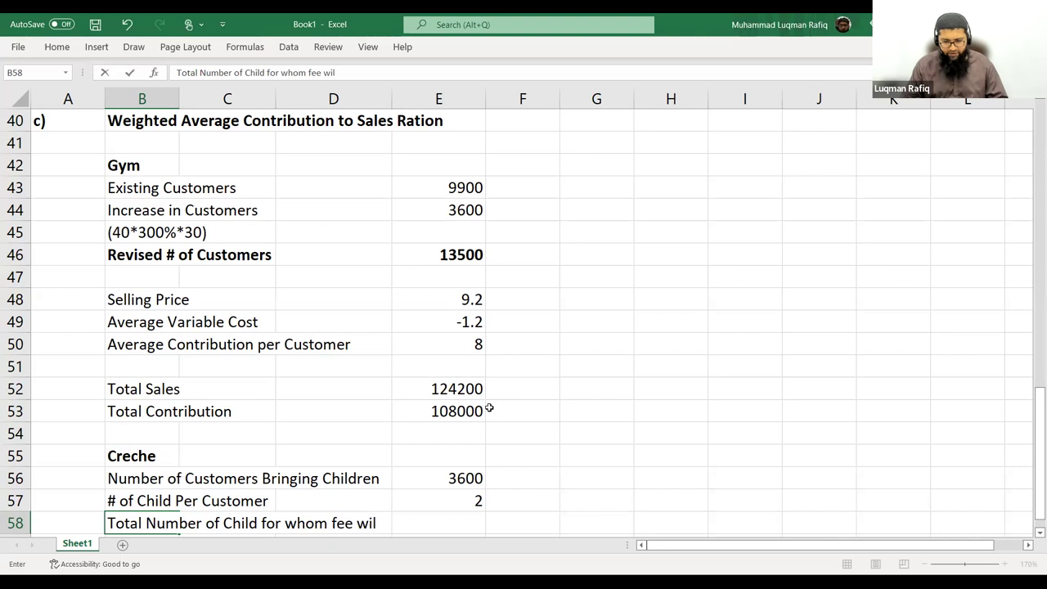
{"action": "type", "text": "l be paid"}
{"action": "key", "text": "Right"}
{"action": "key", "text": "Right"}
{"action": "key", "text": "Right"}
{"action": "key", "text": "Right"}
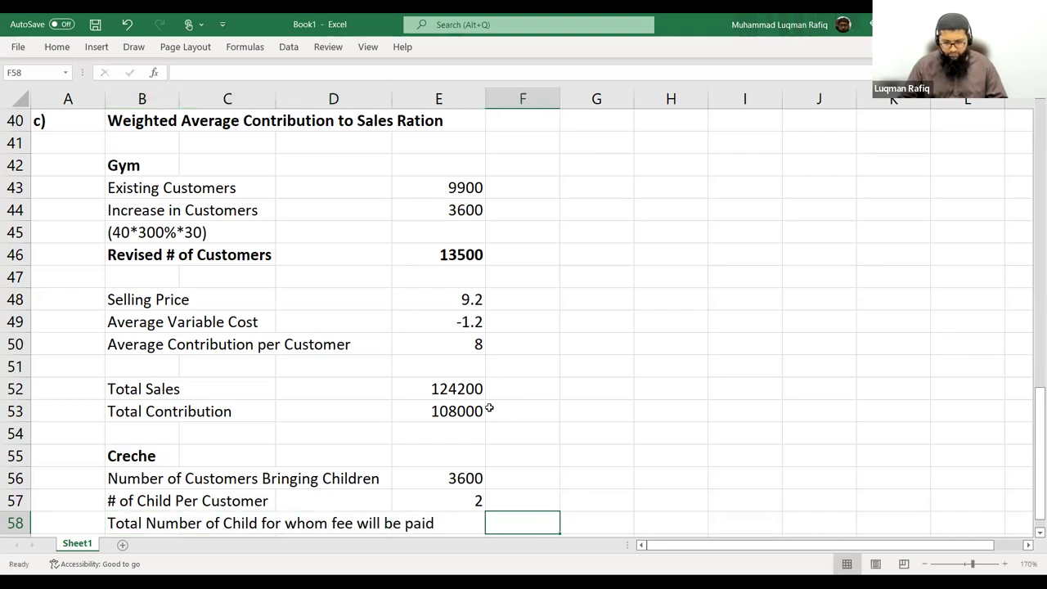
Calculate the total number of children in E58 as customers bringing children times children per customer, =E56*E57
{"action": "key", "text": "Left"}
{"action": "type", "text": "="}
{"action": "key", "text": "Up"}
{"action": "key", "text": "Up"}
{"action": "type", "text": "*"}
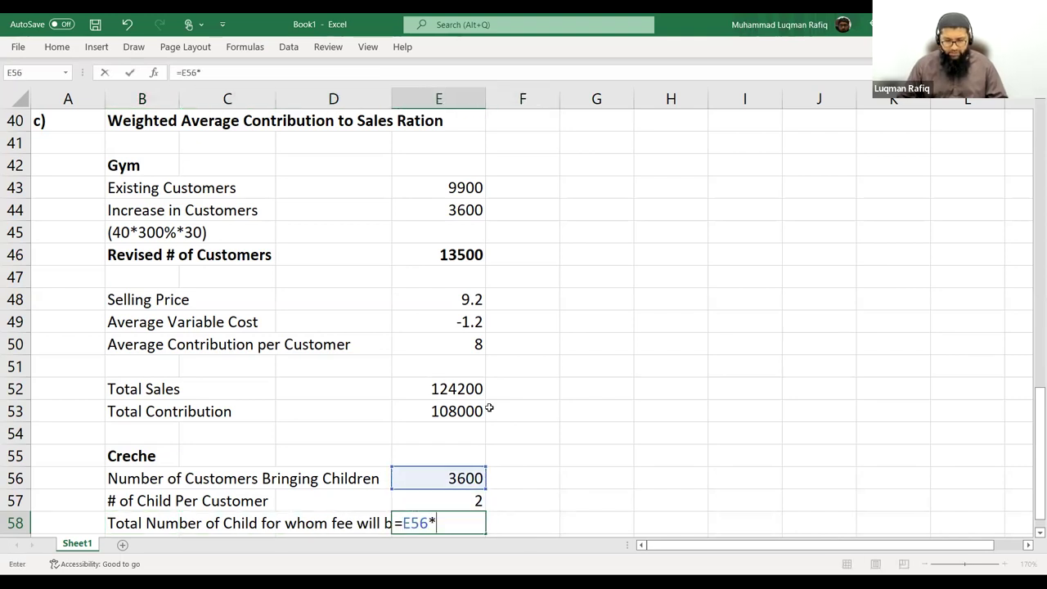
{"action": "key", "text": "Return"}
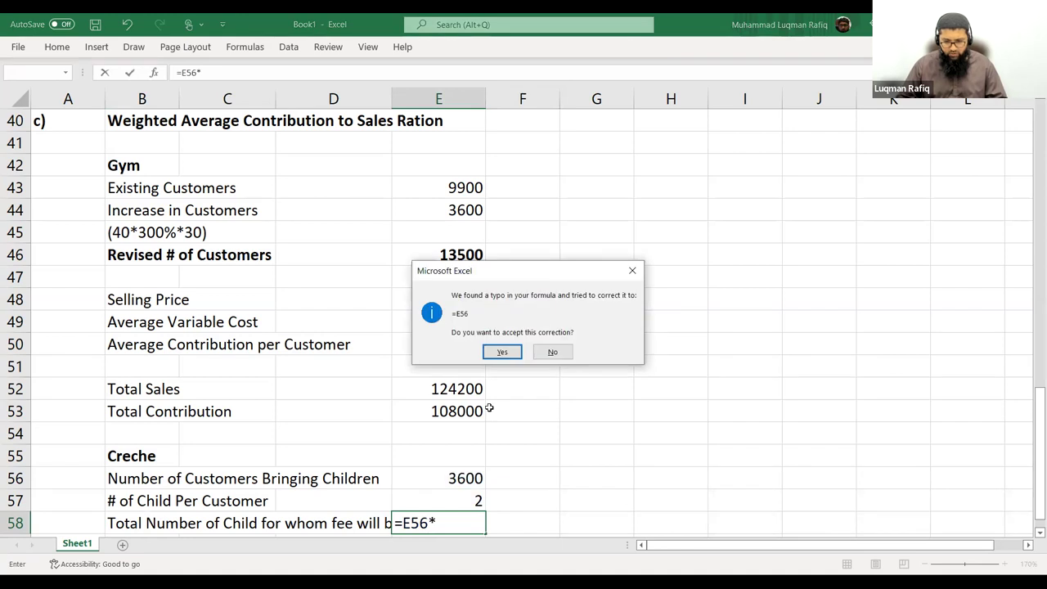
{"action": "key", "text": "Escape"}
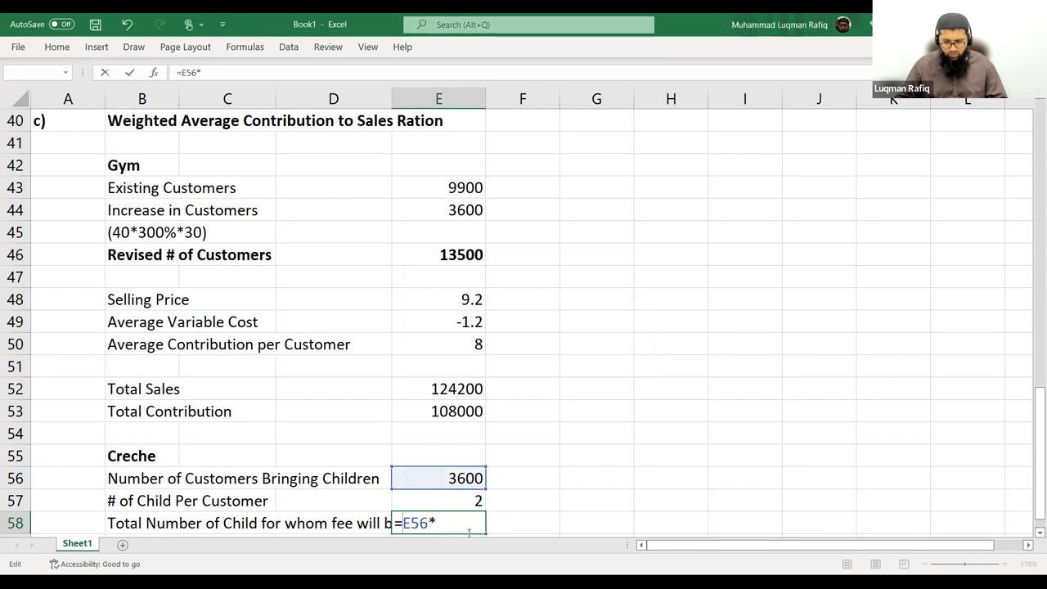
{"action": "key", "text": "Up"}
{"action": "key", "text": "Return"}
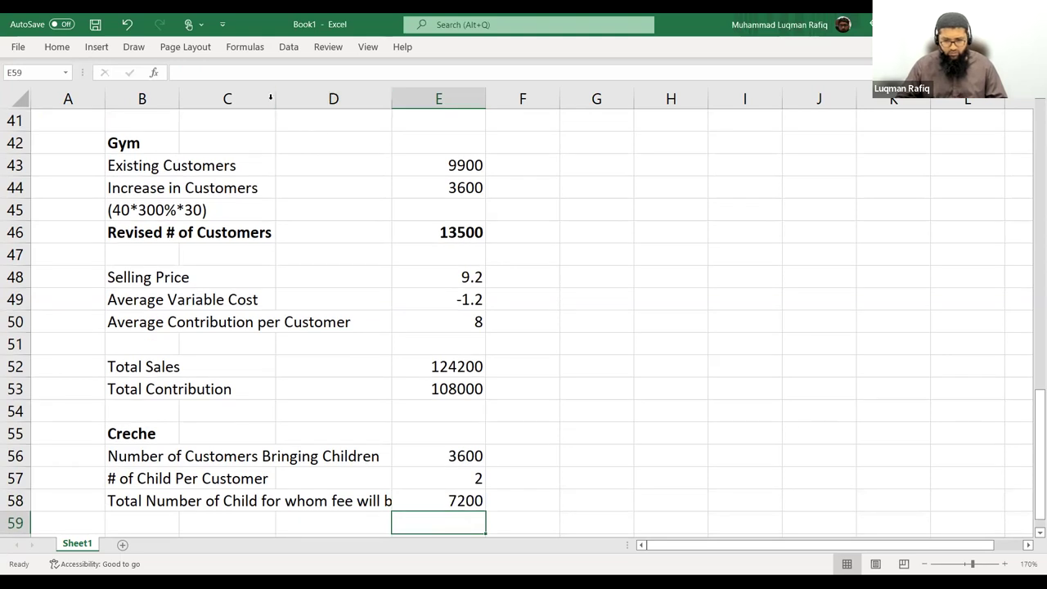
Widen columns B to D so the full label in row 58 fits before column E
{"action": "left_click_drag", "start_coordinate": [269, 98], "coordinate": [291, 99]}
{"action": "left_click_drag", "start_coordinate": [179, 103], "coordinate": [195, 103]}
{"action": "left_click_drag", "start_coordinate": [430, 99], "coordinate": [435, 99]}
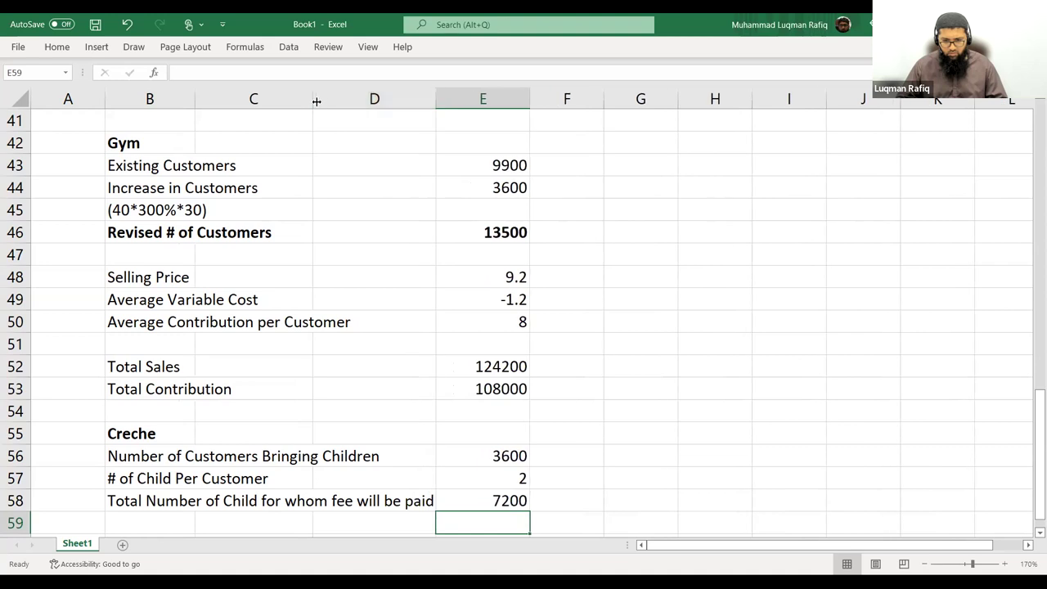
{"action": "scroll", "coordinate": [231, 421], "scroll_direction": "down", "scroll_amount": 1}
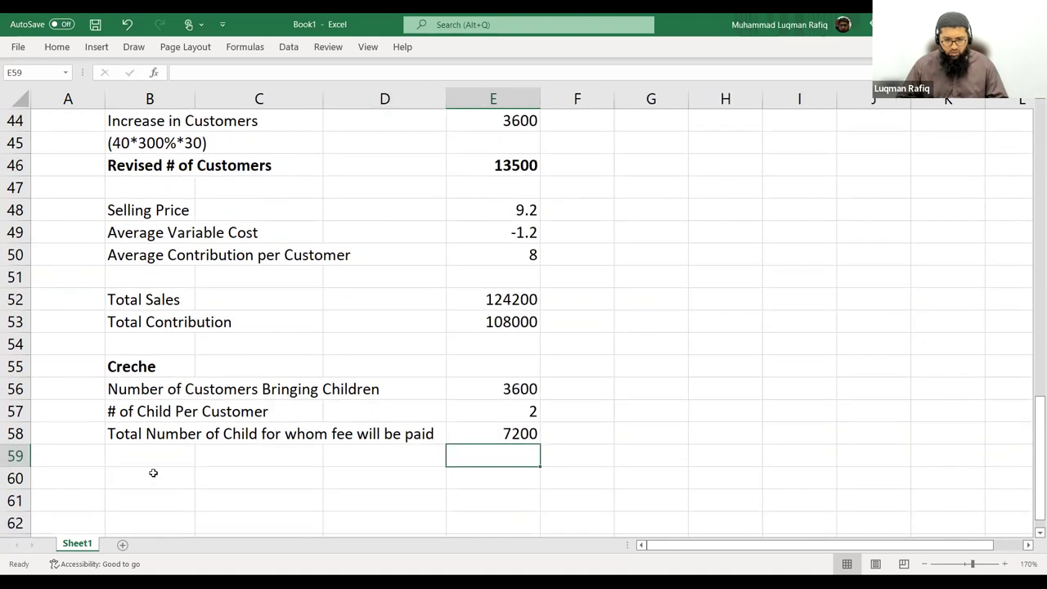
Check the crèche proposal in the exam question and add a "Selling Price" row in B60 with 3 in E60
{"action": "left_click", "coordinate": [152, 472]}
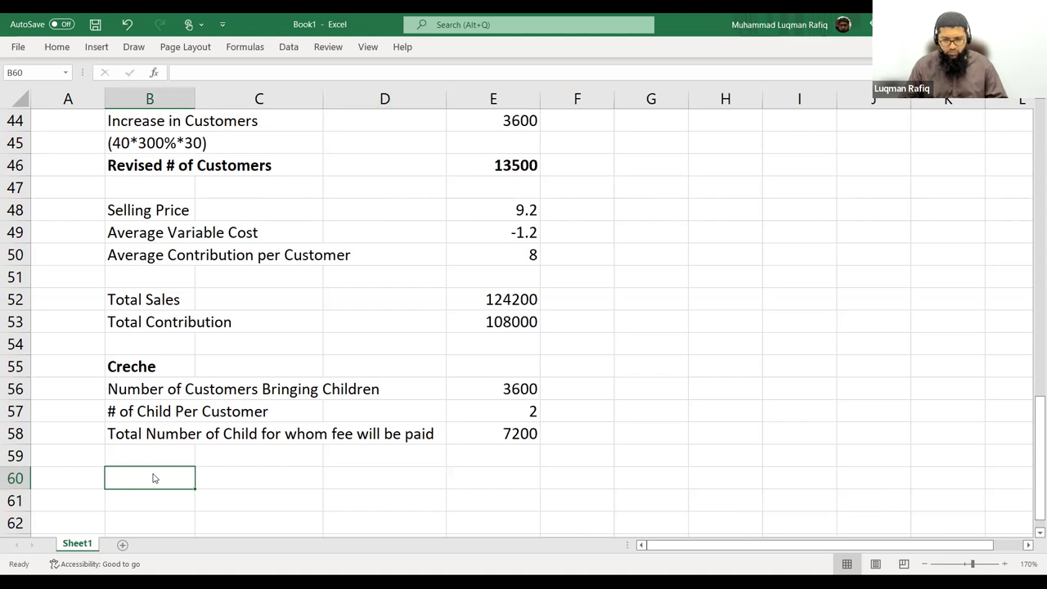
{"action": "key", "text": "alt+Tab"}
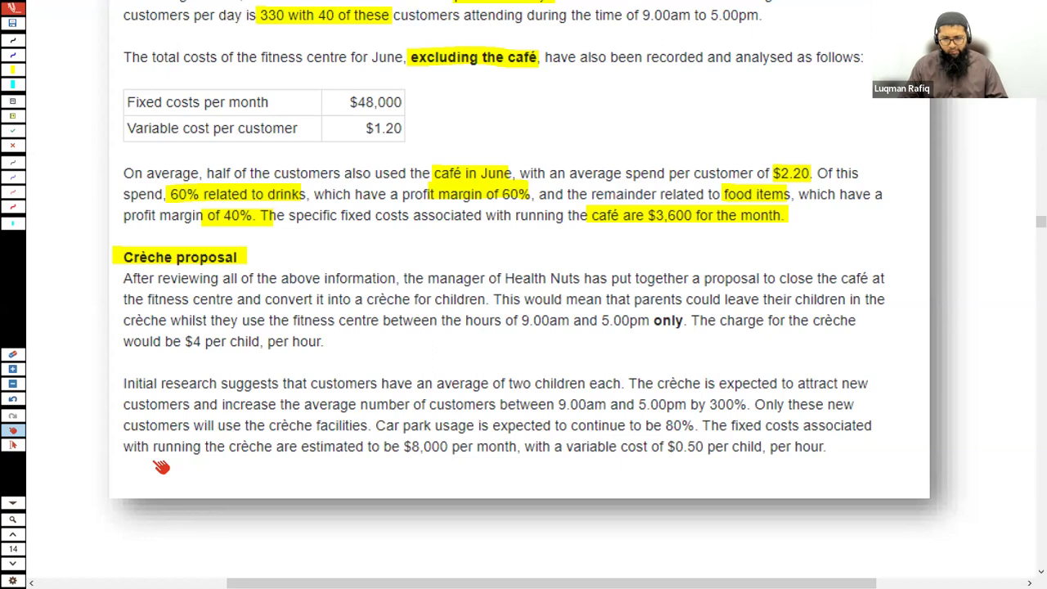
{"action": "key", "text": "alt+Tab"}
{"action": "type", "text": "Selling Price"}
{"action": "key", "text": "Right"}
{"action": "key", "text": "Right"}
{"action": "key", "text": "Right"}
{"action": "key", "text": "Right"}
{"action": "key", "text": "Left"}
{"action": "type", "text": "3"}
{"action": "key", "text": "Return"}
Enter the label "Variable Costs" in B61
{"action": "key", "text": "Left"}
{"action": "key", "text": "Left"}
{"action": "key", "text": "Left"}
{"action": "type", "text": "Va"}
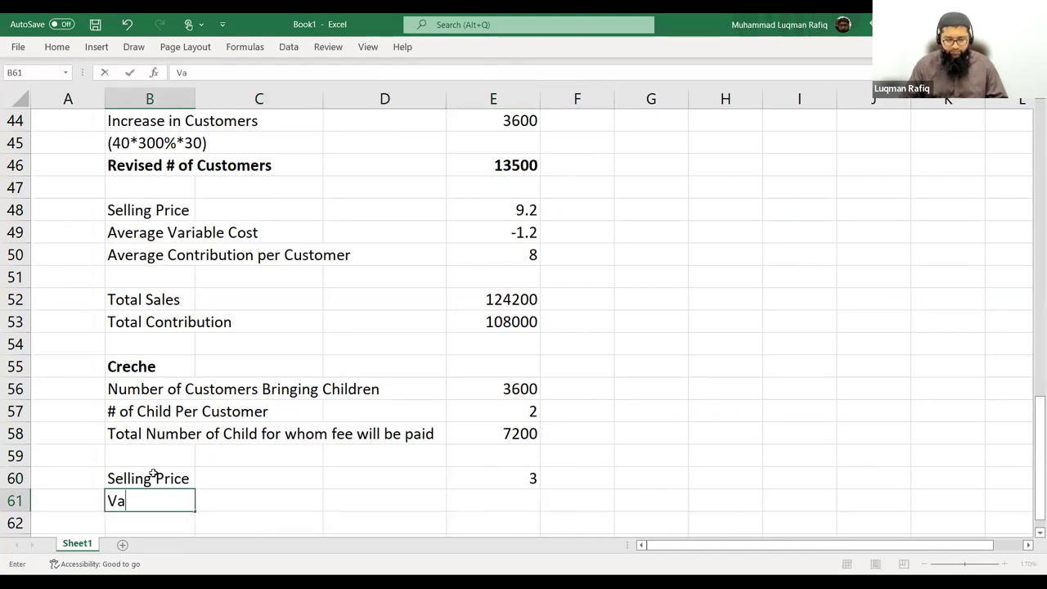
{"action": "type", "text": "riable Costs"}
Correct the crèche selling price in E60 to 4 and enter the variable cost 0.5 in E61
{"action": "key", "text": "Right"}
{"action": "key", "text": "Right"}
{"action": "key", "text": "Right"}
{"action": "key", "text": "Up"}
{"action": "type", "text": "4"}
{"action": "key", "text": "Return"}
{"action": "type", "text": "0.5"}
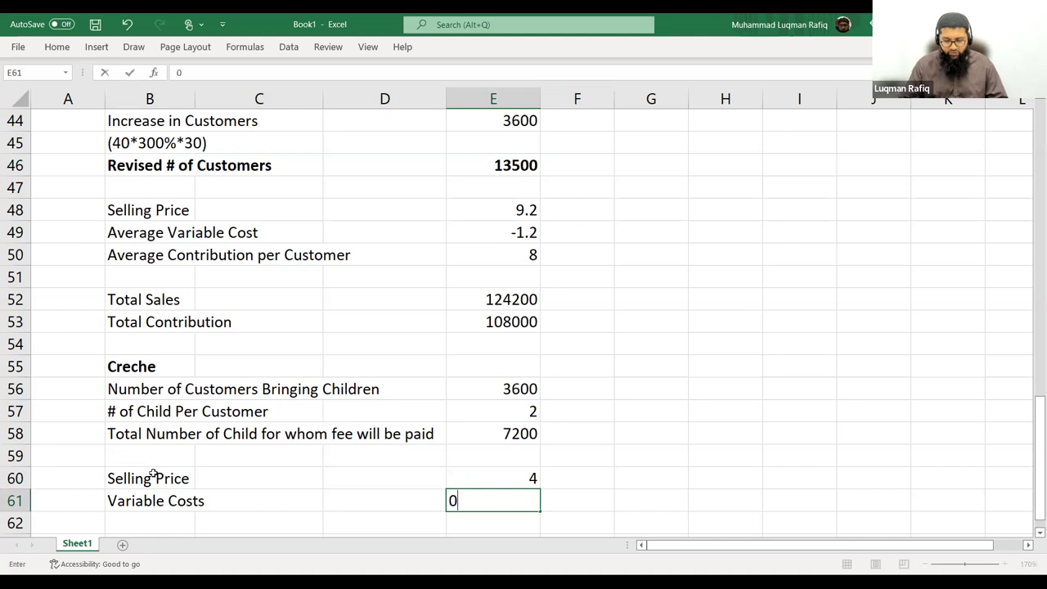
{"action": "key", "text": "Return"}
Enter the label "Contribution per Unit" in B62 and go to E62
{"action": "key", "text": "Left"}
{"action": "key", "text": "Left"}
{"action": "key", "text": "Left"}
{"action": "type", "text": "Contributi"}
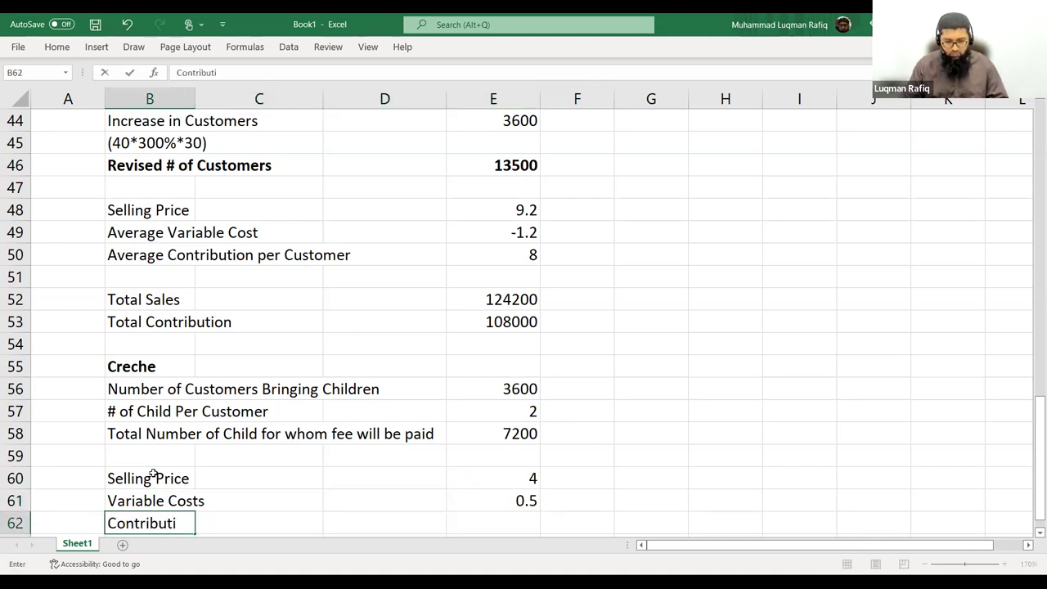
{"action": "type", "text": "on per Unit"}
{"action": "key", "text": "Right"}
{"action": "key", "text": "Right"}
{"action": "key", "text": "Right"}
{"action": "key", "text": "Right"}
{"action": "key", "text": "Left"}
{"action": "type", "text": "="}
{"action": "key", "text": "Up"}
{"action": "key", "text": "Up"}
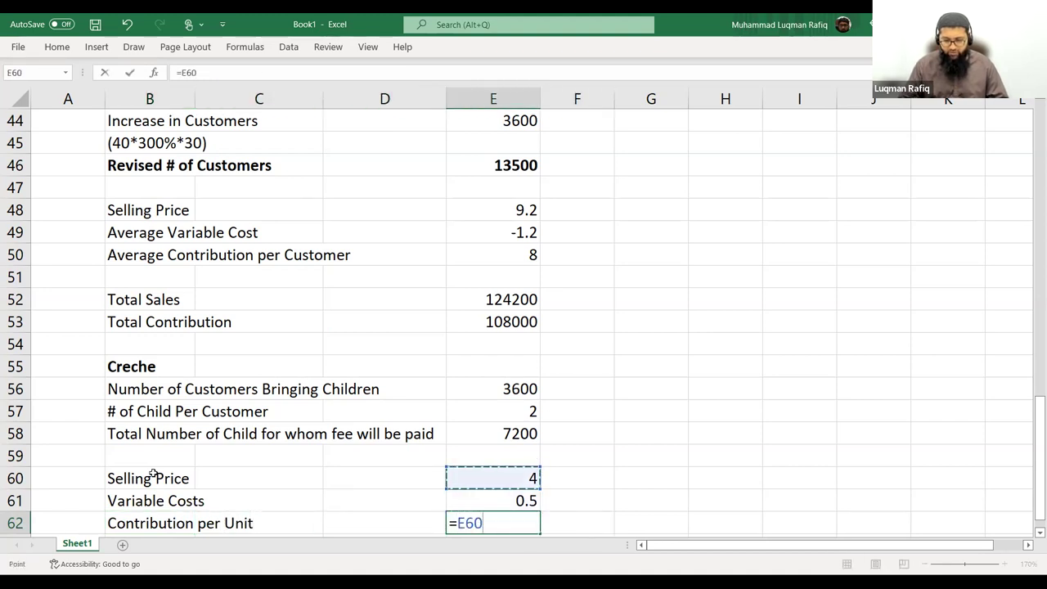
{"action": "key", "text": "Escape"}
{"action": "type", "text": "="}
{"action": "key", "text": "Up"}
{"action": "key", "text": "Up"}
{"action": "key", "text": "Up"}
{"action": "key", "text": "Down"}
{"action": "type", "text": "-"}
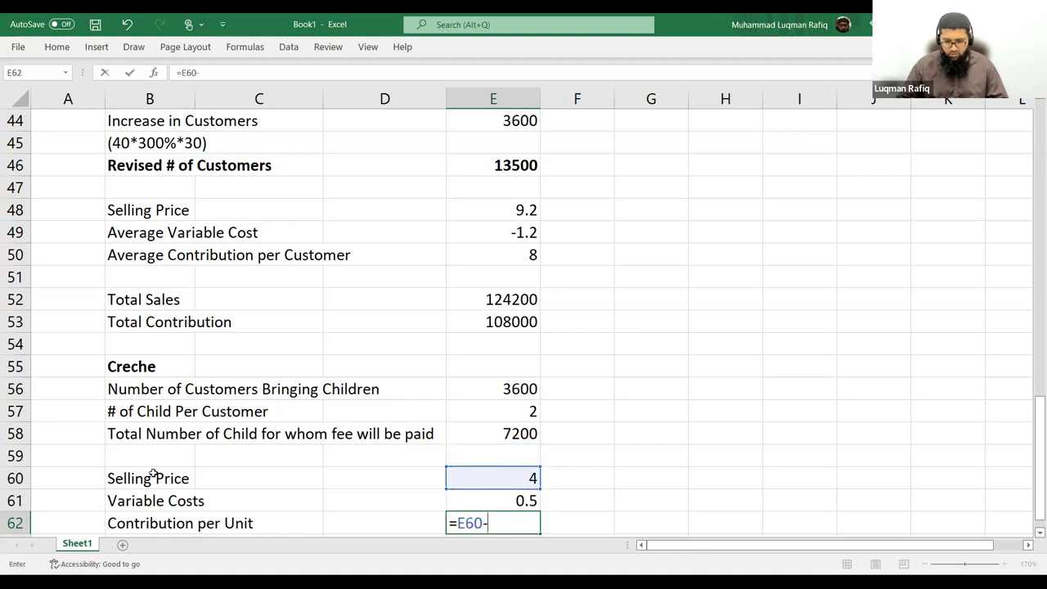
{"action": "key", "text": "BackSpace"}
{"action": "key", "text": "BackSpace"}
{"action": "key", "text": "BackSpace"}
{"action": "key", "text": "BackSpace"}
{"action": "key", "text": "BackSpace"}
Calculate the crèche's contribution per unit in E62 as selling price minus variable costs, =E60-E61
{"action": "type", "text": "="}
{"action": "key", "text": "Up"}
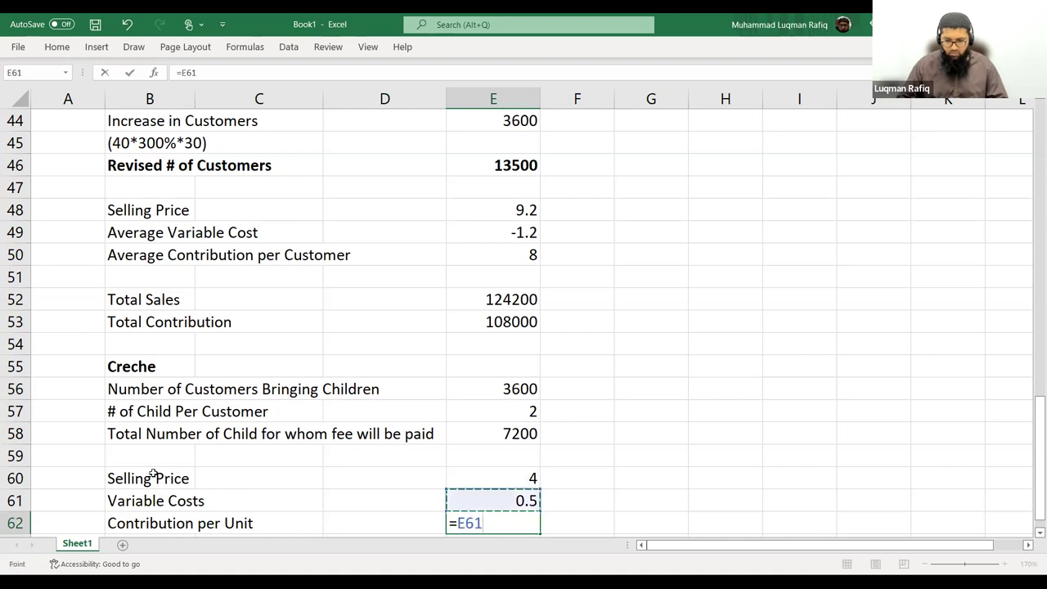
{"action": "key", "text": "Up"}
{"action": "type", "text": "-"}
{"action": "key", "text": "Down"}
{"action": "key", "text": "Return"}
Make the "Contribution per Unit" row B62:E62 bold
{"action": "key", "text": "Up"}
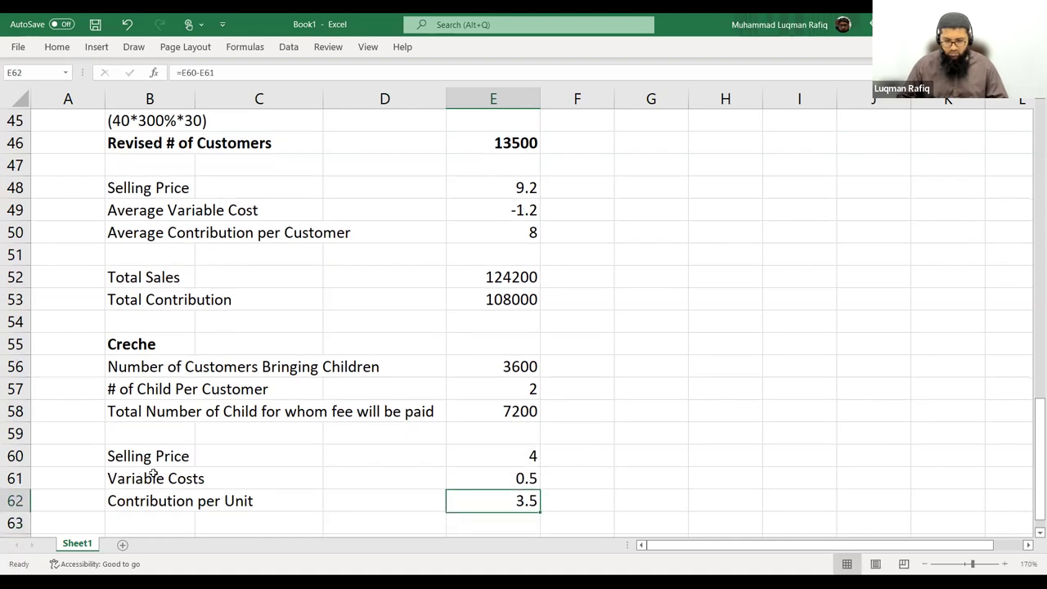
{"action": "key", "text": "shift+Left"}
{"action": "key", "text": "shift+Left"}
{"action": "key", "text": "shift+Left"}
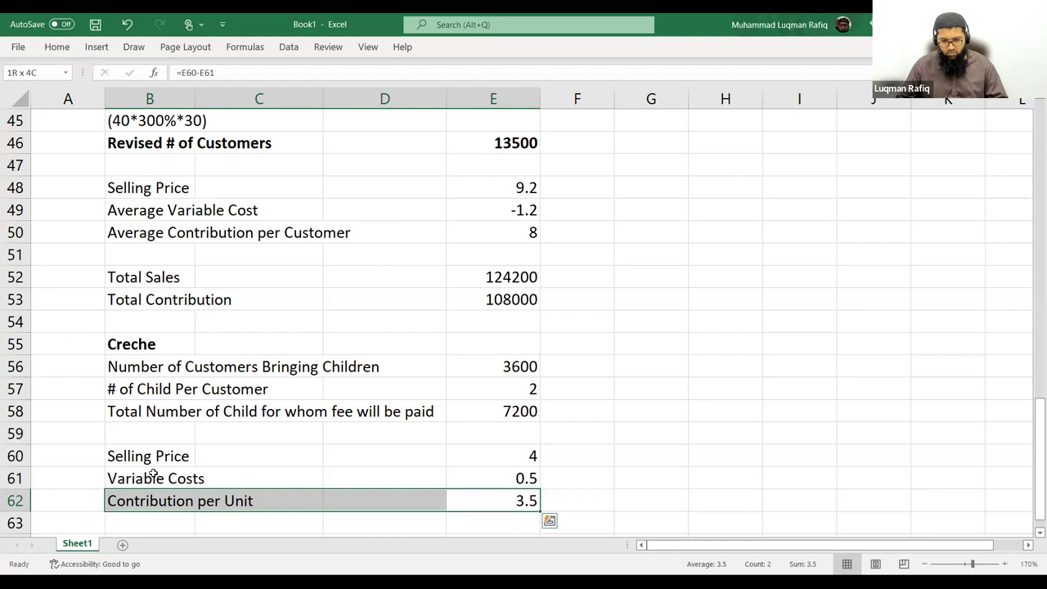
{"action": "key", "text": "ctrl+b"}
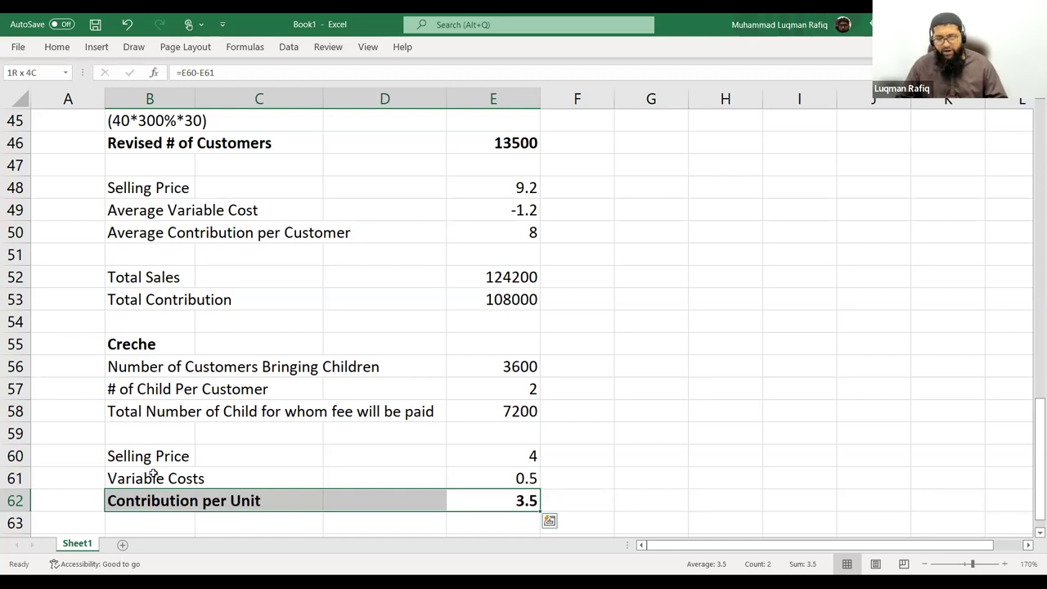
{"action": "key", "text": "Down"}
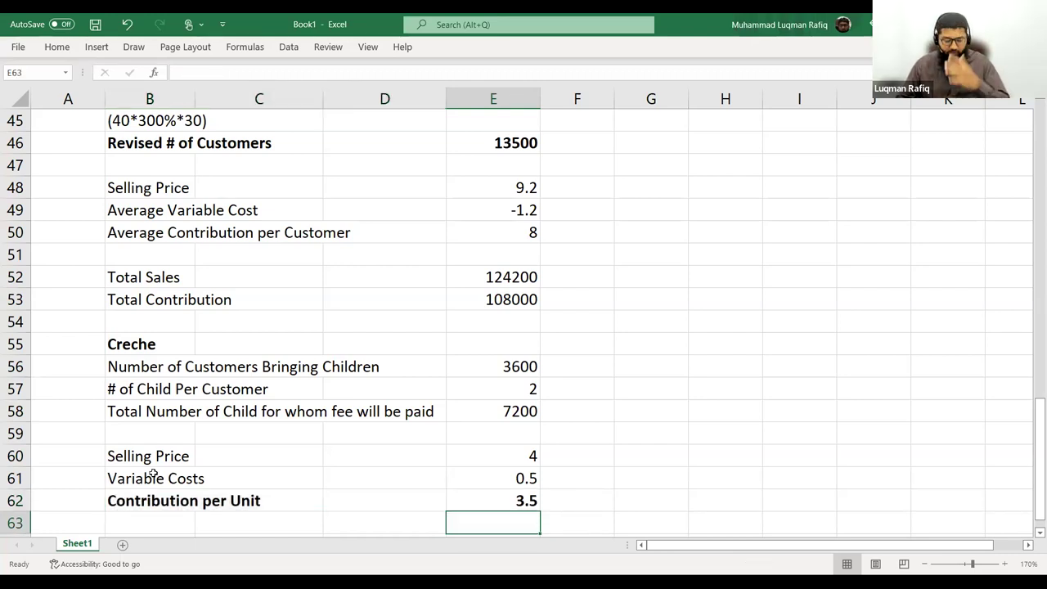
Review the crèche proposal in the exam question and enter the label "Total Sales" in B64
{"action": "key", "text": "Left"}
{"action": "key", "text": "Left"}
{"action": "key", "text": "Left"}
{"action": "key", "text": "Down"}
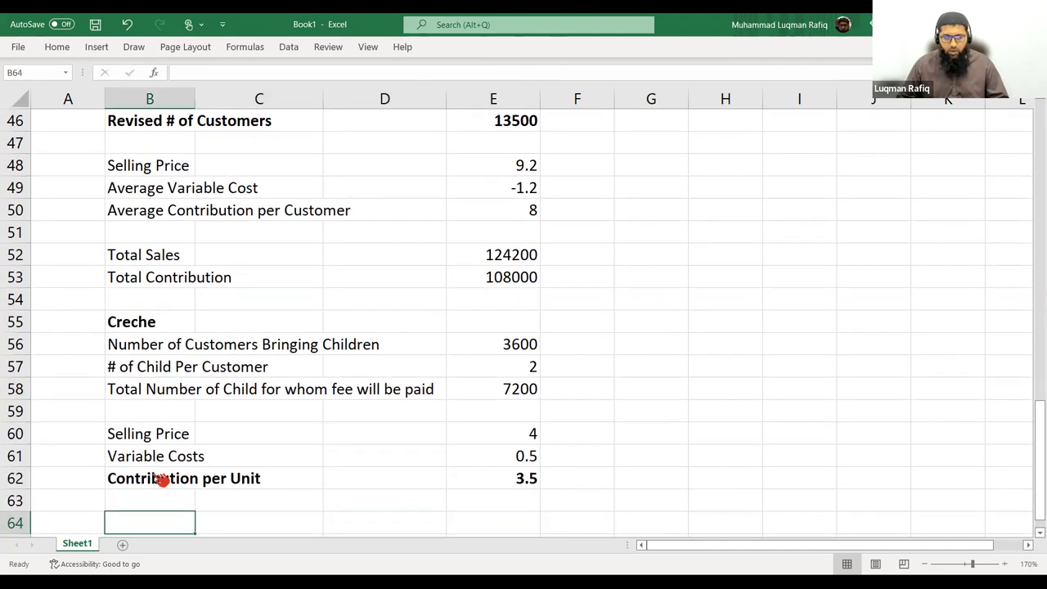
{"action": "key", "text": "alt+Tab"}
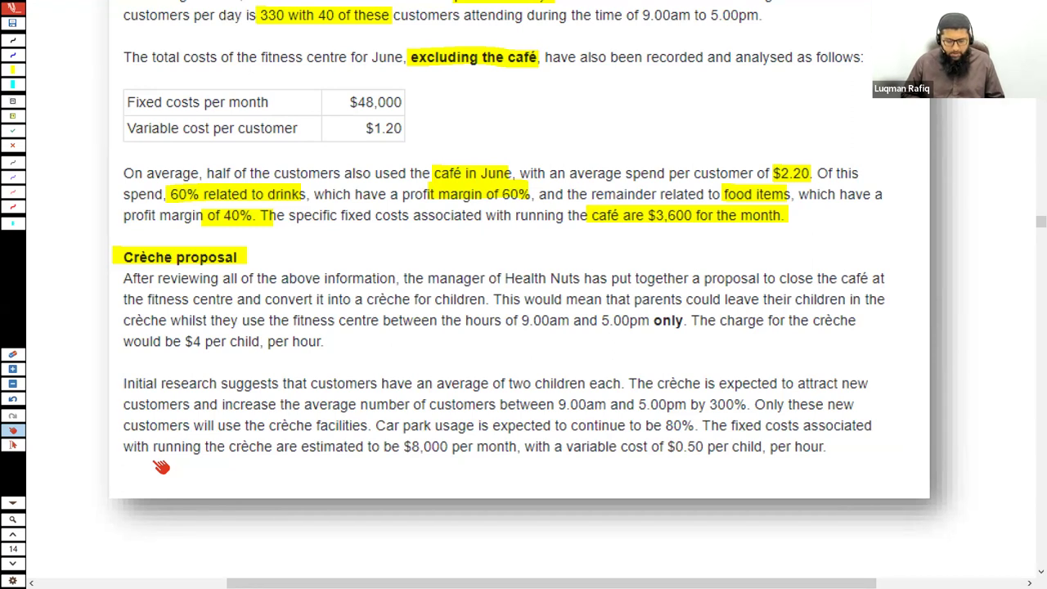
{"action": "key", "text": "alt+Tab"}
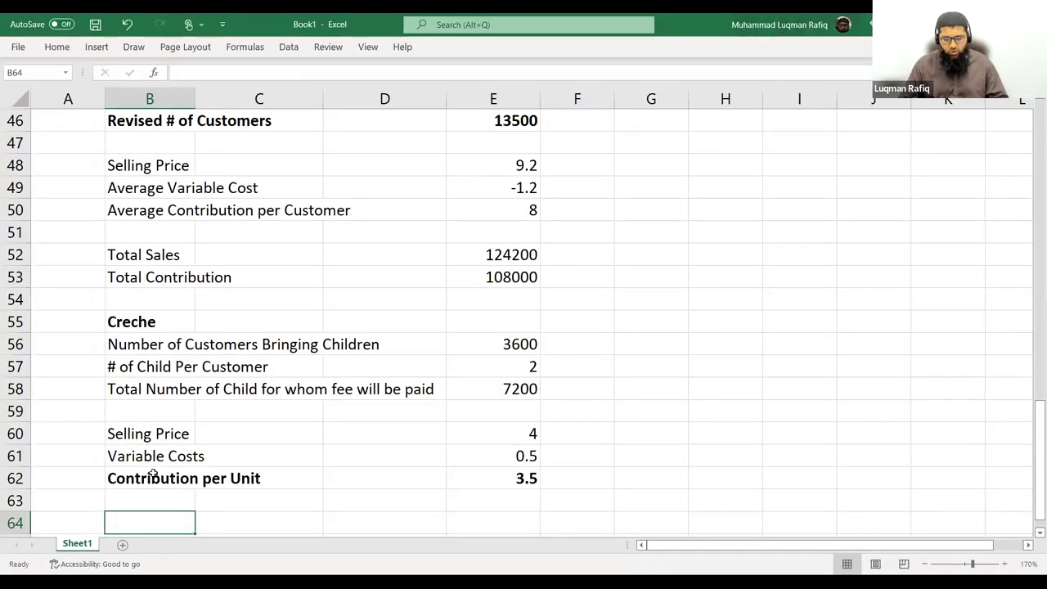
{"action": "type", "text": "Total Sales"}
{"action": "key", "text": "Right"}
{"action": "key", "text": "Right"}
{"action": "key", "text": "Right"}
{"action": "key", "text": "Right"}
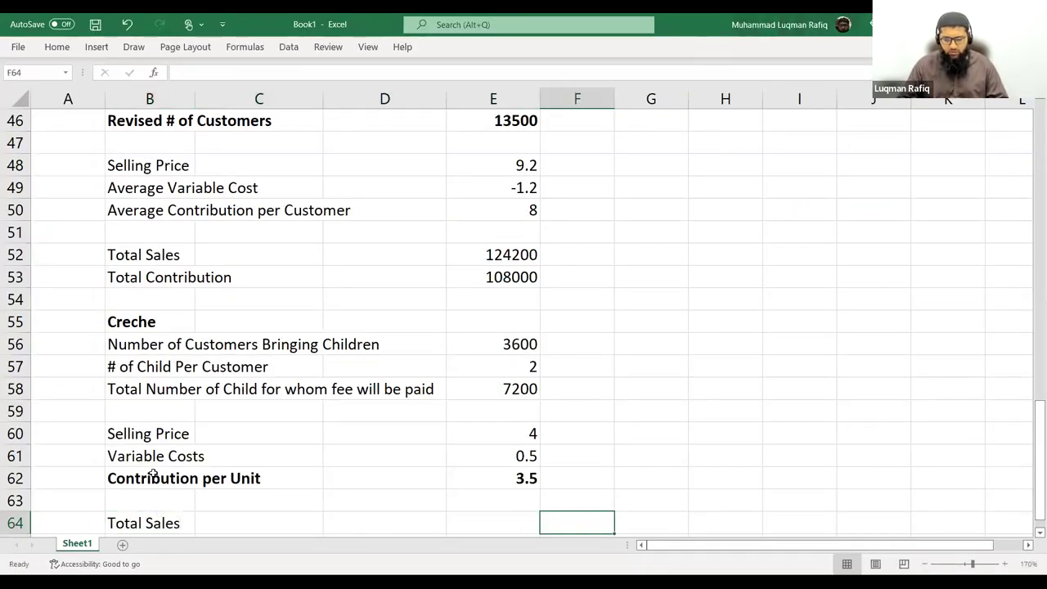
Calculate the crèche's total sales in E64 as selling price times total number of children, =E60*E58
{"action": "key", "text": "Left"}
{"action": "type", "text": "="}
{"action": "key", "text": "Up"}
{"action": "key", "text": "Up"}
{"action": "key", "text": "Up"}
{"action": "key", "text": "Up"}
{"action": "type", "text": "*"}
{"action": "key", "text": "Up"}
{"action": "key", "text": "Up"}
{"action": "key", "text": "Up"}
{"action": "key", "text": "Up"}
{"action": "key", "text": "Up"}
{"action": "key", "text": "Up"}
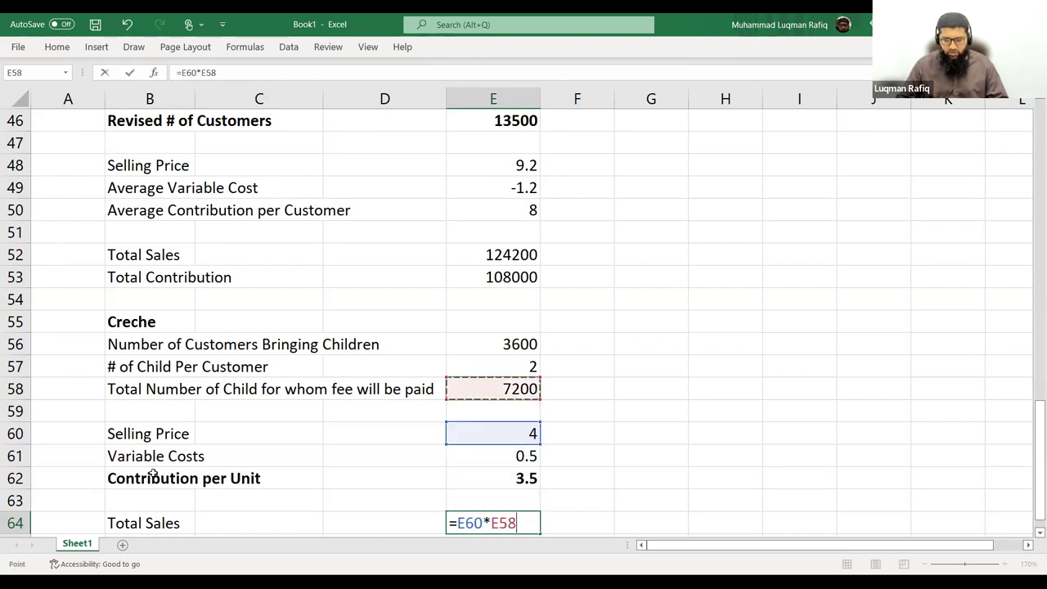
{"action": "key", "text": "Return"}
Enter the label "Total Contribution" for the crèche in B65
{"action": "key", "text": "Left"}
{"action": "key", "text": "Left"}
{"action": "key", "text": "Left"}
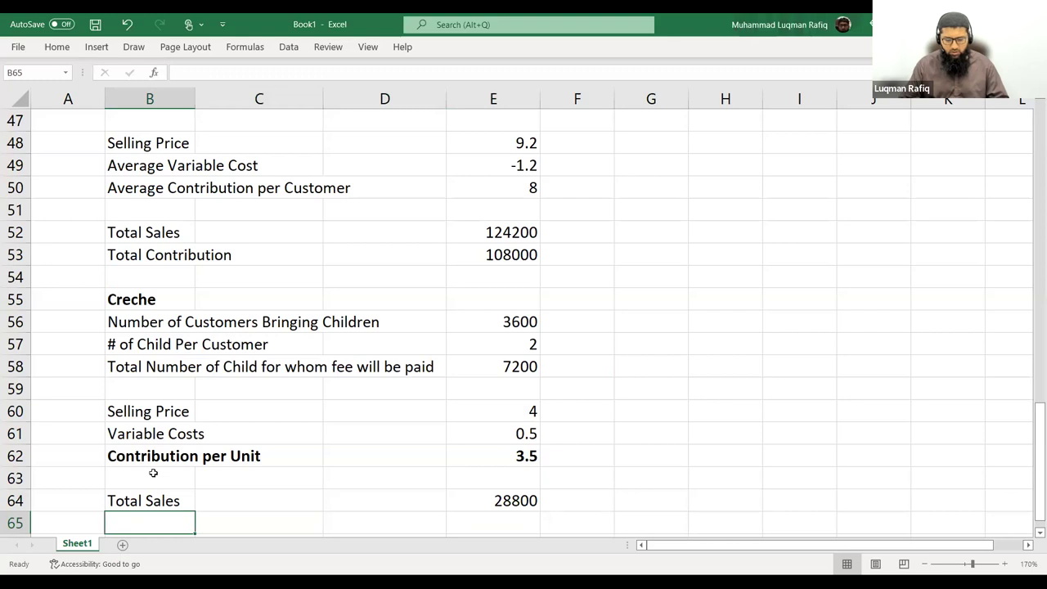
{"action": "type", "text": "Total Contribution"}
{"action": "key", "text": "Right"}
{"action": "key", "text": "Right"}
{"action": "key", "text": "Right"}
{"action": "key", "text": "Right"}
{"action": "key", "text": "Left"}
Calculate the crèche's total contribution in E65 as contribution per unit times total number of children, =E62*E58
{"action": "type", "text": "="}
{"action": "key", "text": "Up"}
{"action": "key", "text": "Up"}
{"action": "key", "text": "Up"}
{"action": "type", "text": "&"}
{"action": "key", "text": "BackSpace"}
{"action": "type", "text": "*"}
{"action": "key", "text": "Up"}
{"action": "key", "text": "Up"}
{"action": "key", "text": "Up"}
{"action": "key", "text": "Up"}
{"action": "key", "text": "Up"}
{"action": "key", "text": "Up"}
{"action": "key", "text": "Up"}
{"action": "key", "text": "Return"}
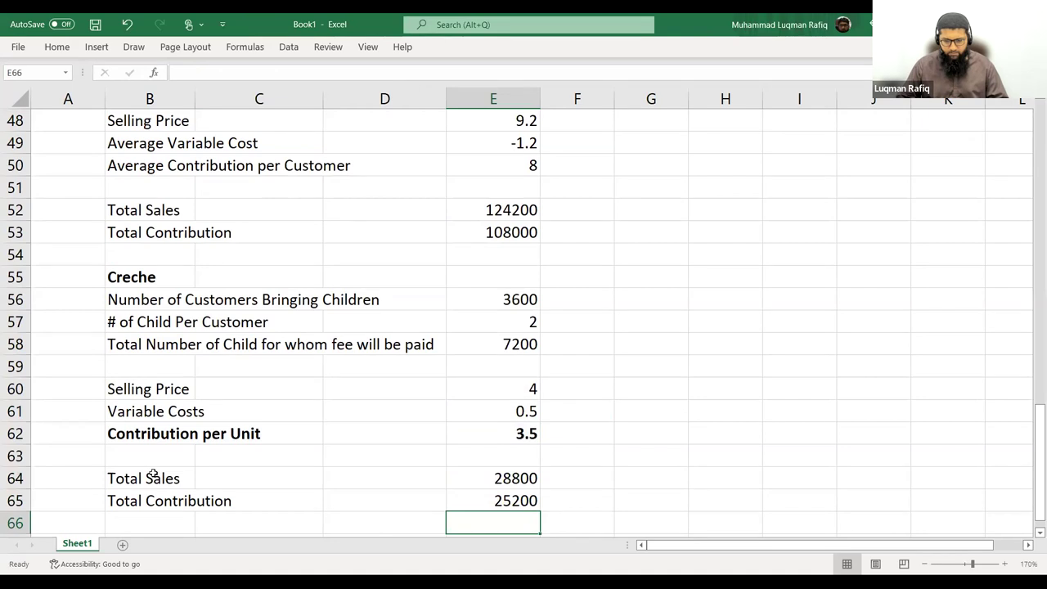
Check requirement (c) in the exam question and enter the label "Weighted Average CS Ratio" in B67
{"action": "key", "text": "Left"}
{"action": "key", "text": "Left"}
{"action": "key", "text": "Left"}
{"action": "key", "text": "Down"}
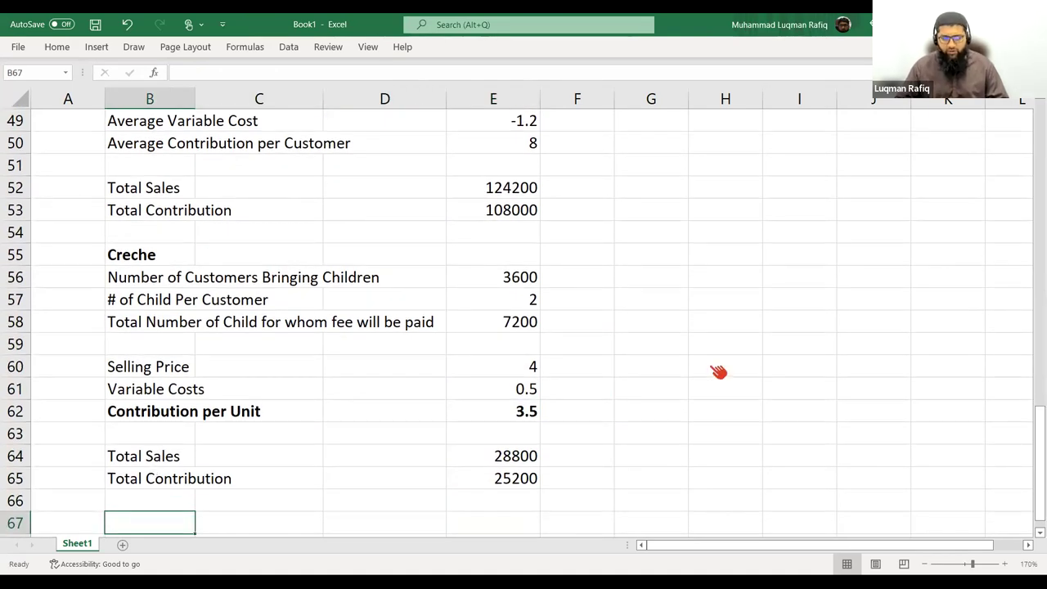
{"action": "key", "text": "alt+Tab"}
{"action": "scroll", "coordinate": [695, 467], "scroll_direction": "down", "scroll_amount": 4}
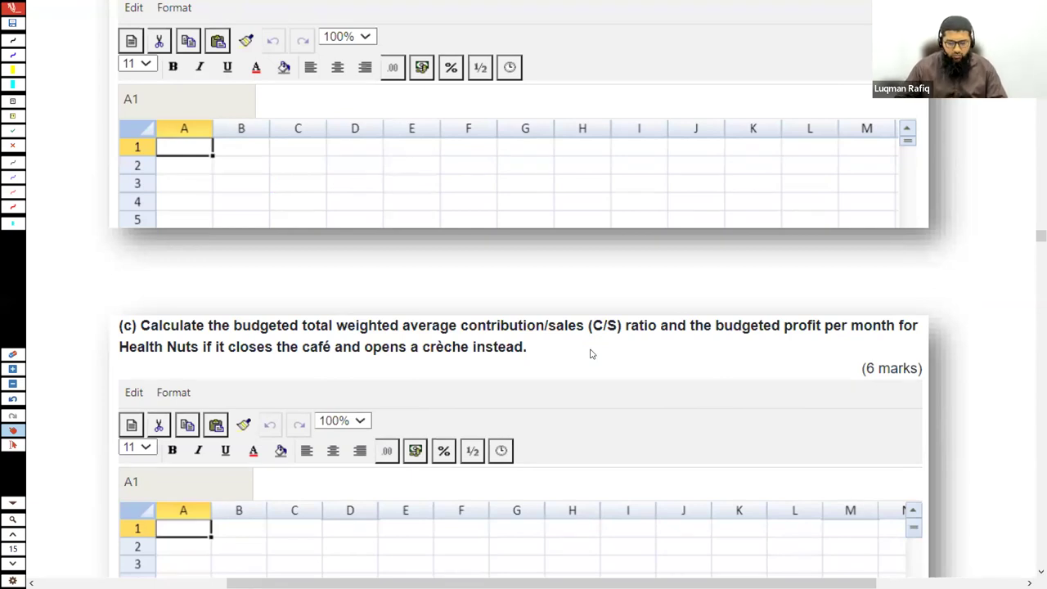
{"action": "key", "text": "alt+Tab"}
{"action": "type", "text": "Weighted V"}
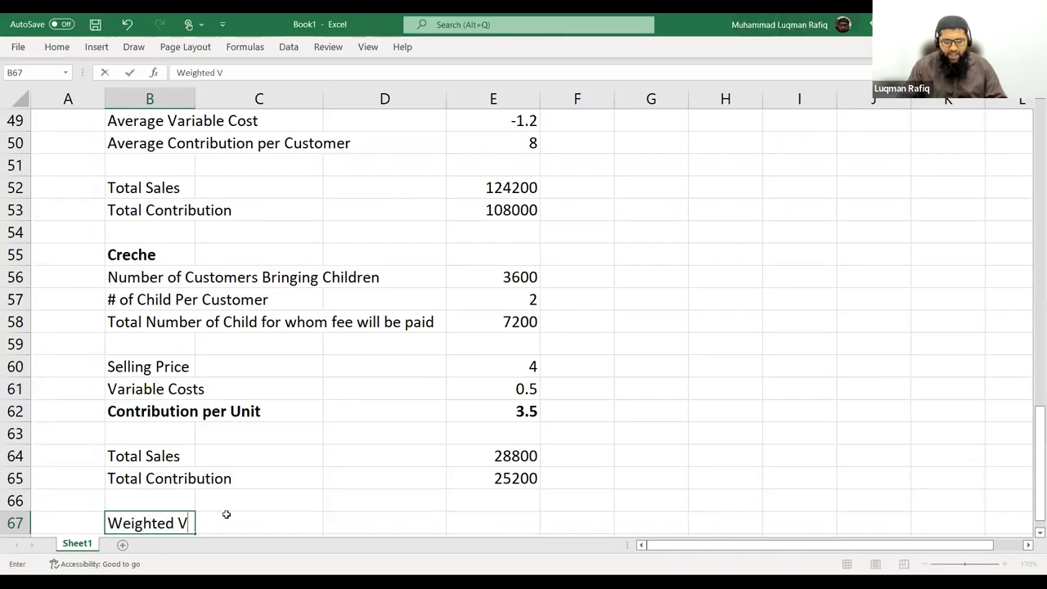
{"action": "key", "text": "BackSpace"}
{"action": "type", "text": "Averag"}
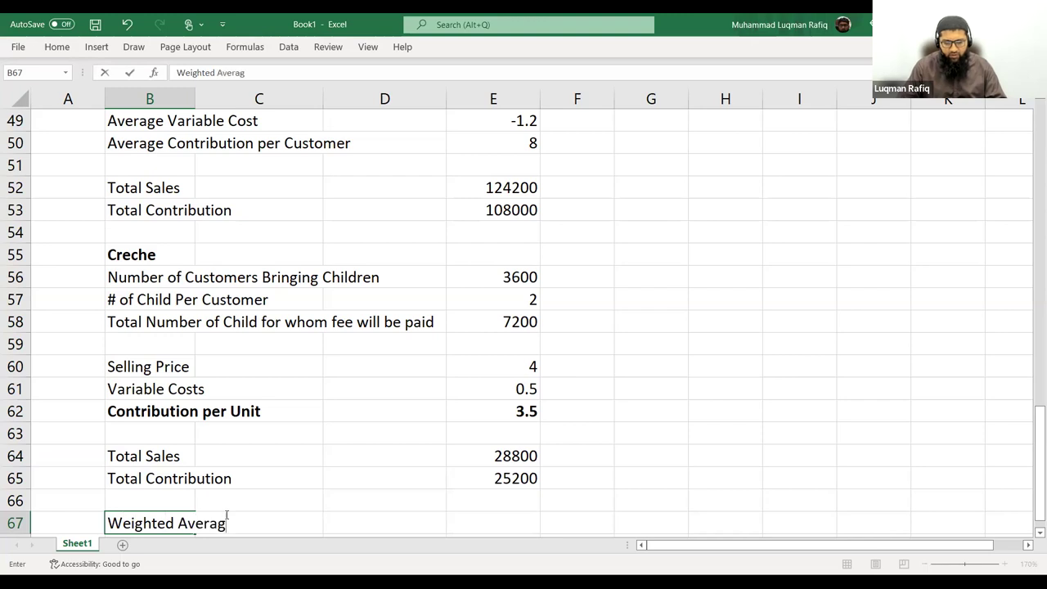
{"action": "type", "text": "e CS Ration"}
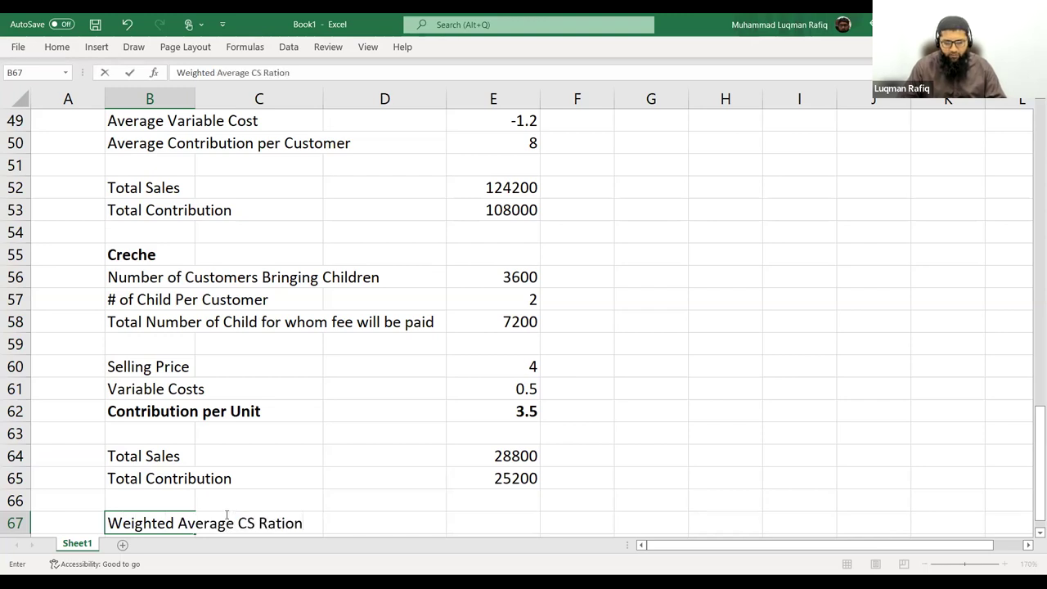
Calculate the weighted average CS ratio in E67 as total contributions divided by total sales, =(E53+E65)/(E52+E64)
{"action": "key", "text": "Right"}
{"action": "key", "text": "Right"}
{"action": "key", "text": "Right"}
{"action": "type", "text": "="}
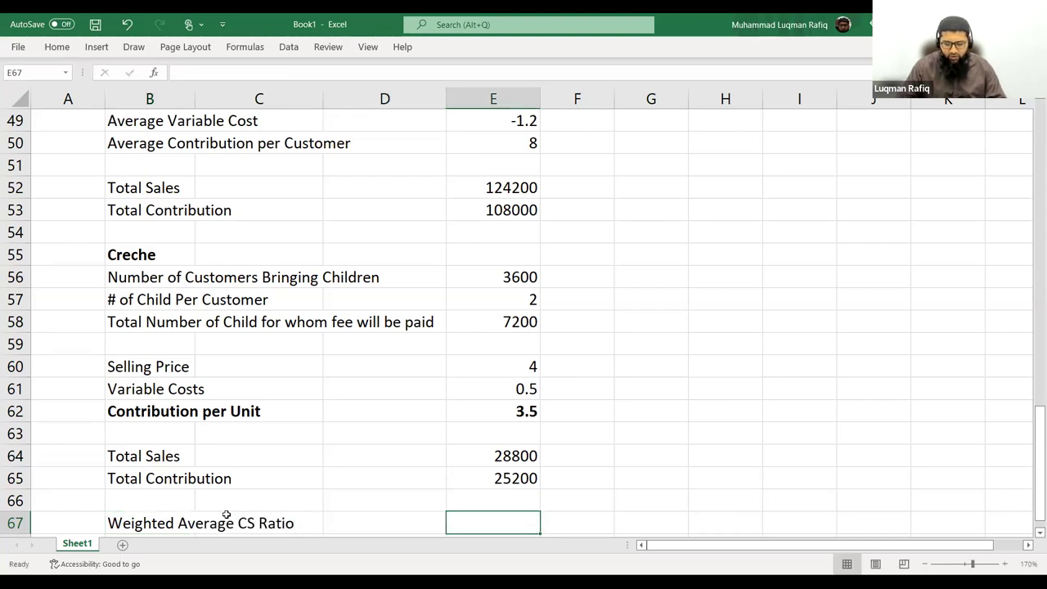
{"action": "type", "text": "("}
{"action": "key", "text": "Up"}
{"action": "key", "text": "Up"}
{"action": "key", "text": "Up"}
{"action": "key", "text": "Up"}
{"action": "key", "text": "Up"}
{"action": "key", "text": "Up"}
{"action": "key", "text": "Up"}
{"action": "key", "text": "Up"}
{"action": "key", "text": "Up"}
{"action": "key", "text": "Up"}
{"action": "key", "text": "Up"}
{"action": "key", "text": "Up"}
{"action": "key", "text": "Up"}
{"action": "key", "text": "Up"}
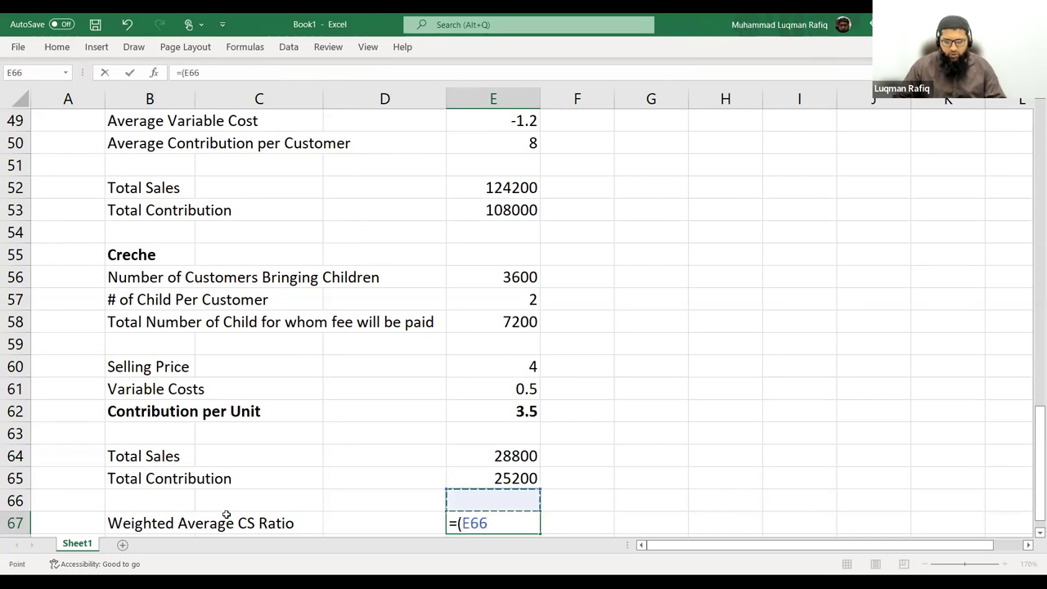
{"action": "type", "text": "+"}
{"action": "key", "text": "Up"}
{"action": "key", "text": "Up"}
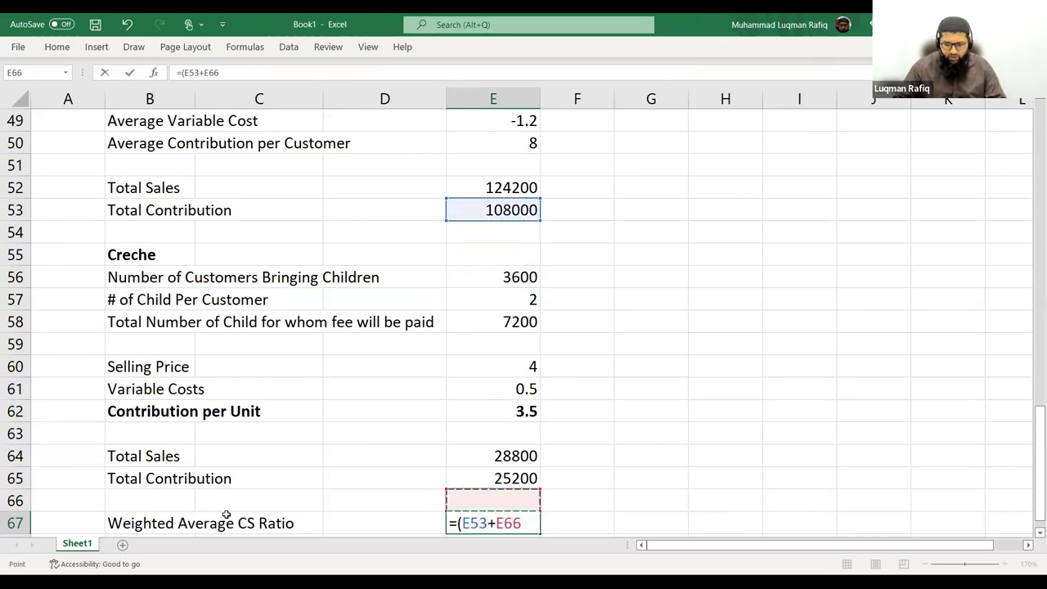
{"action": "type", "text": ")/("}
{"action": "key", "text": "Up"}
{"action": "key", "text": "Up"}
{"action": "key", "text": "Up"}
{"action": "key", "text": "Up"}
{"action": "key", "text": "Up"}
{"action": "key", "text": "Up"}
{"action": "key", "text": "Up"}
{"action": "key", "text": "Up"}
{"action": "key", "text": "Up"}
{"action": "key", "text": "Up"}
{"action": "key", "text": "Up"}
{"action": "key", "text": "Up"}
{"action": "key", "text": "Up"}
{"action": "key", "text": "Up"}
{"action": "key", "text": "Up"}
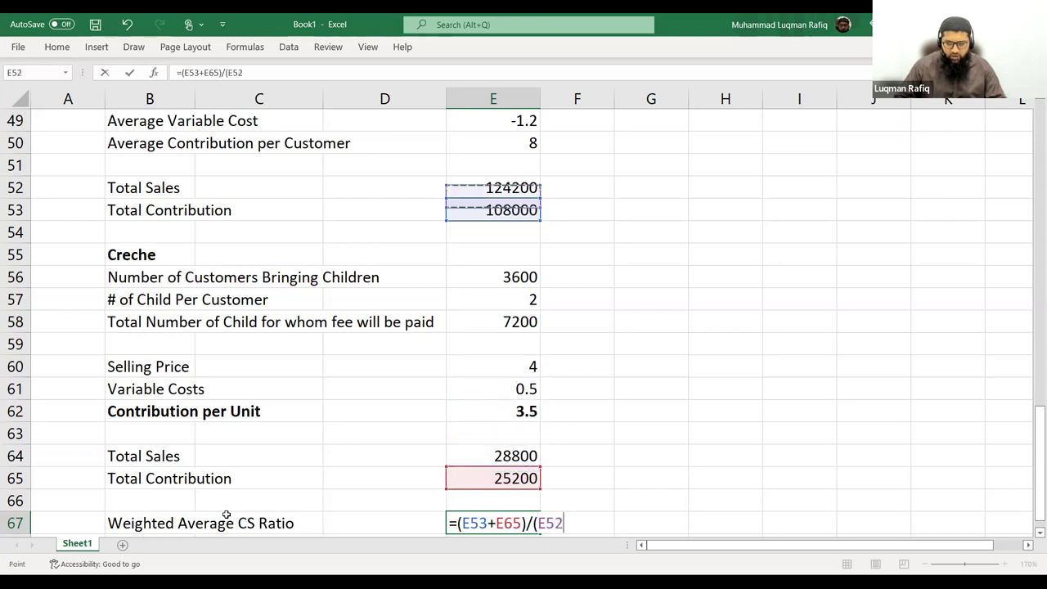
{"action": "type", "text": "+"}
{"action": "key", "text": "Up"}
{"action": "key", "text": "Up"}
{"action": "key", "text": "Up"}
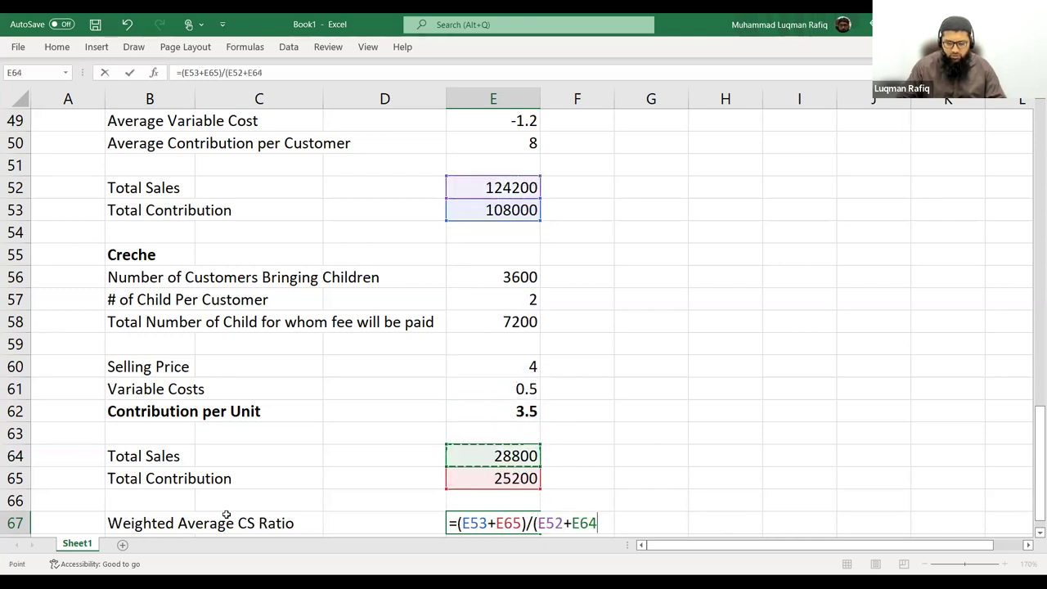
{"action": "key", "text": "Return"}
Format the ratio in E67 as a percentage with two decimal places and make B67:E67 bold
{"action": "key", "text": "Up"}
{"action": "key", "text": "Left"}
{"action": "key", "text": "Left"}
{"action": "key", "text": "Left"}
{"action": "key", "text": "Right"}
{"action": "key", "text": "Right"}
{"action": "key", "text": "Right"}
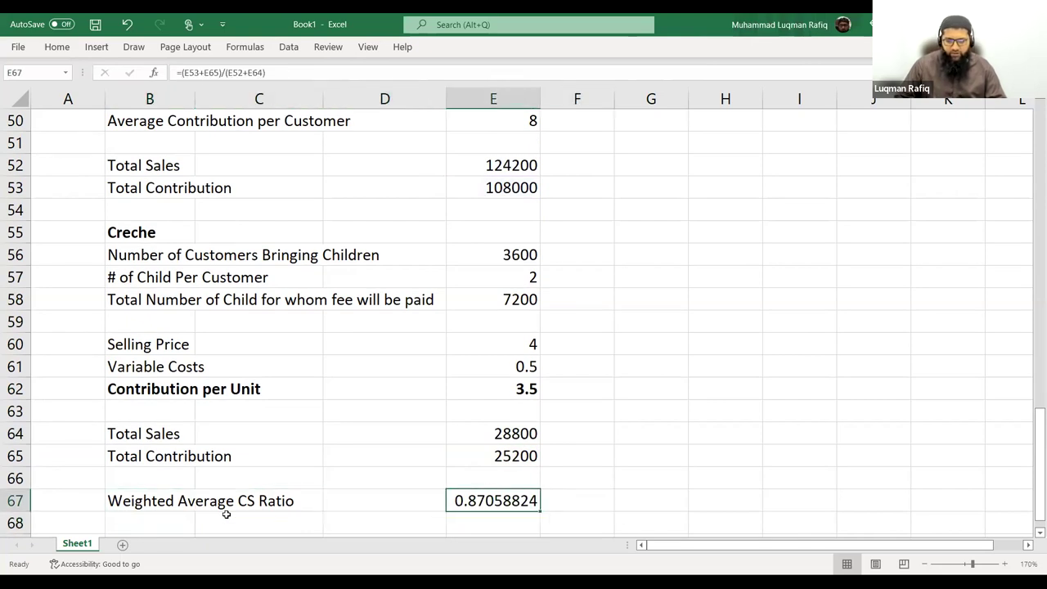
{"action": "right_click", "coordinate": [472, 500]}
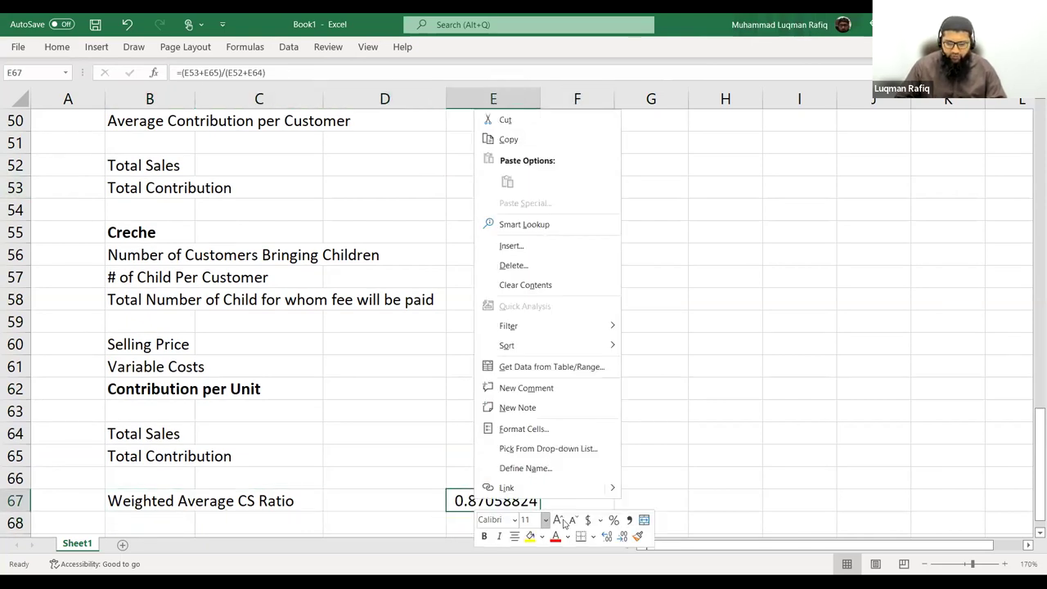
{"action": "left_click", "coordinate": [613, 519]}
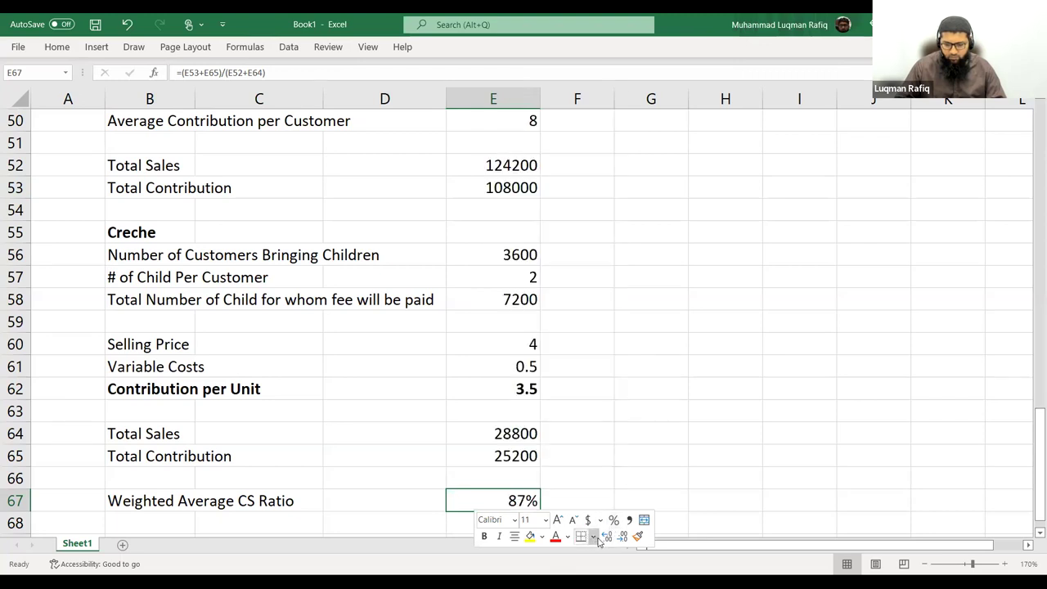
{"action": "double_click", "coordinate": [605, 537]}
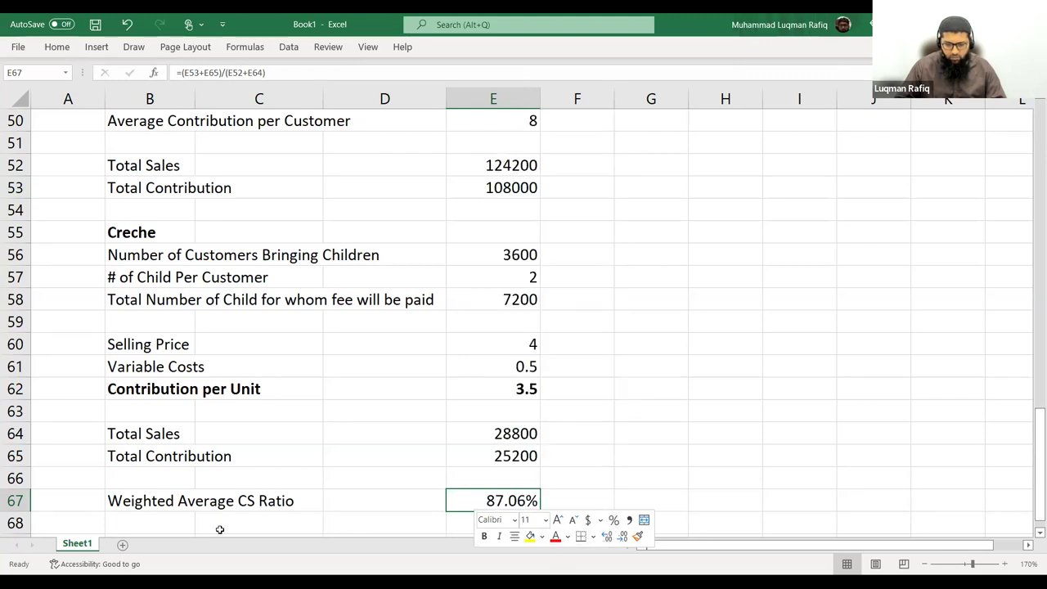
{"action": "left_click_drag", "start_coordinate": [163, 501], "coordinate": [494, 501]}
{"action": "key", "text": "ctrl+b"}
Check requirement (c) in the exam question and enter the bold heading "Budgeted Profit" in B69
{"action": "scroll", "coordinate": [369, 390], "scroll_direction": "down", "scroll_amount": 1}
{"action": "left_click", "coordinate": [148, 474]}
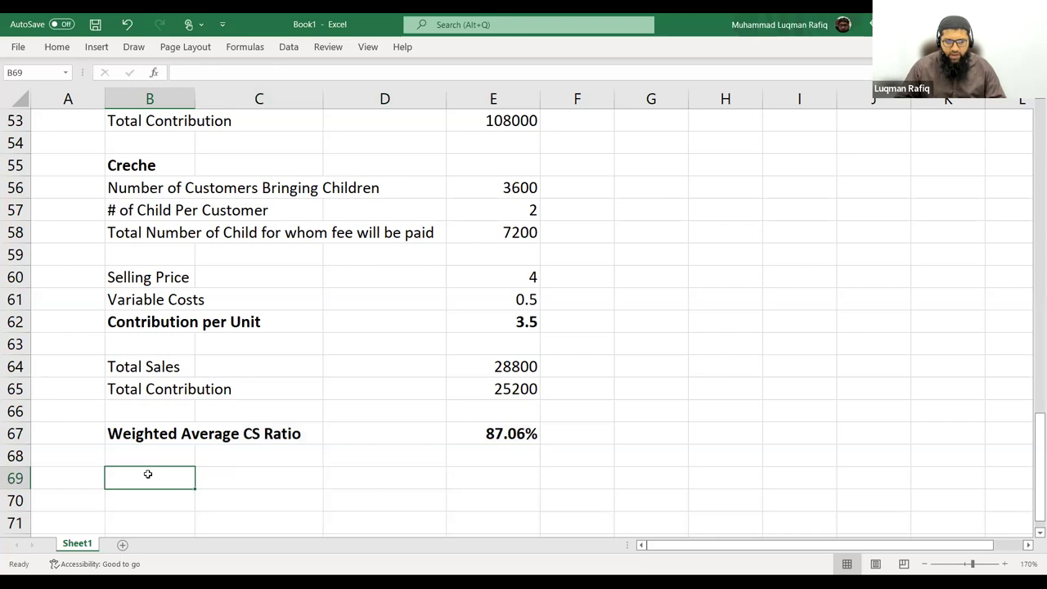
{"action": "key", "text": "alt+Tab"}
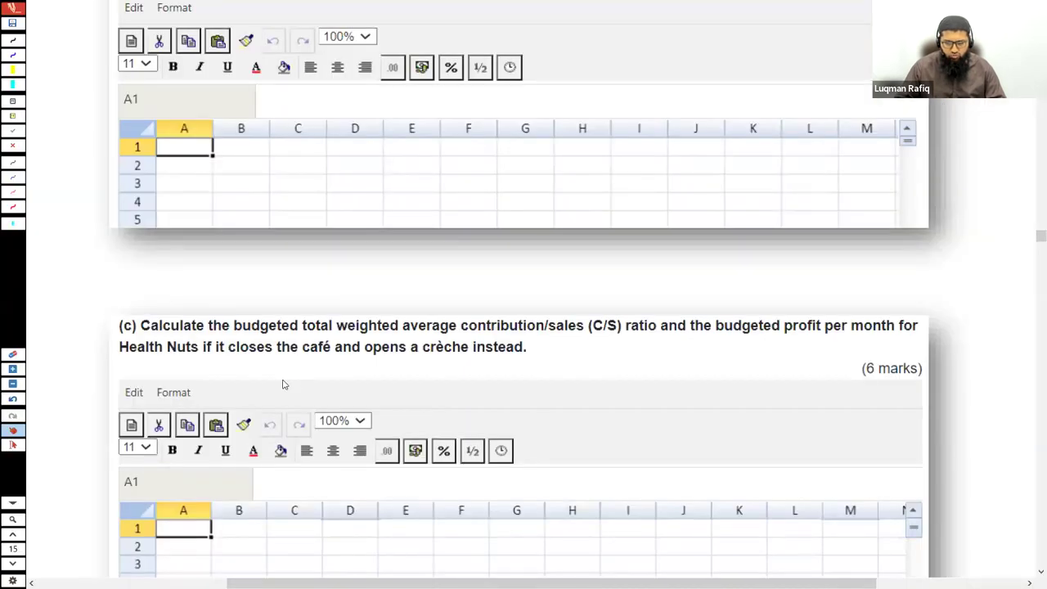
{"action": "key", "text": "alt+Tab"}
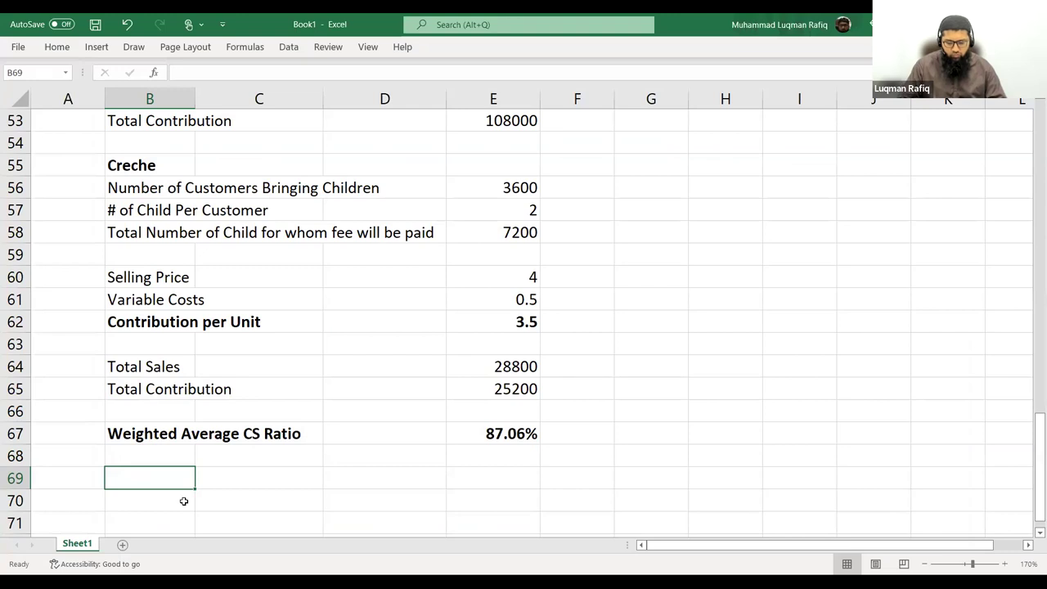
{"action": "type", "text": "Budgeted Prc"}
{"action": "type", "text": "fit"}
{"action": "key", "text": "Tab"}
{"action": "key", "text": "Left"}
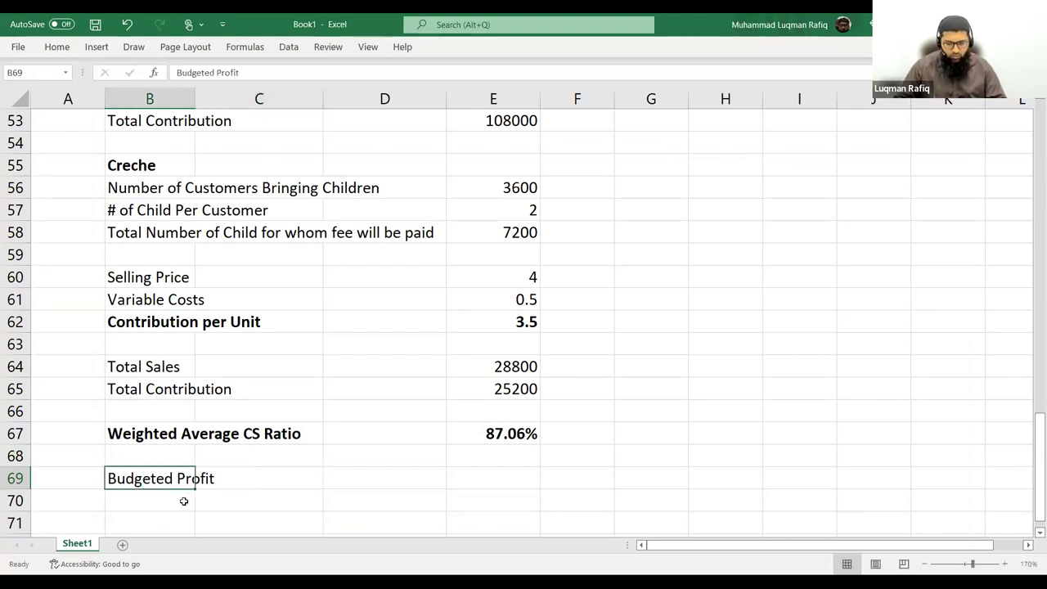
{"action": "key", "text": "ctrl+b"}
Enter the label "Budgeted Sales" in B71
{"action": "key", "text": "Down"}
{"action": "key", "text": "Down"}
{"action": "type", "text": "Bu"}
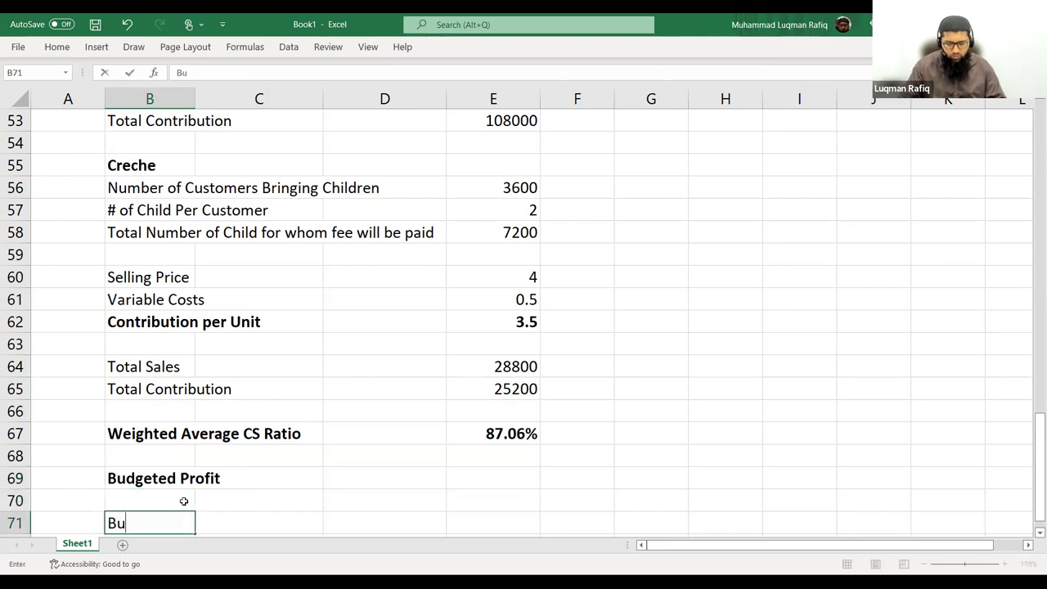
{"action": "type", "text": "dgeted Sael"}
{"action": "key", "text": "BackSpace"}
{"action": "key", "text": "BackSpace"}
{"action": "type", "text": "les"}
{"action": "key", "text": "Tab"}
Calculate the budgeted sales in E71 as the sum of both total sales figures, =E64+E52
{"action": "key", "text": "Tab"}
{"action": "key", "text": "Tab"}
{"action": "type", "text": "="}
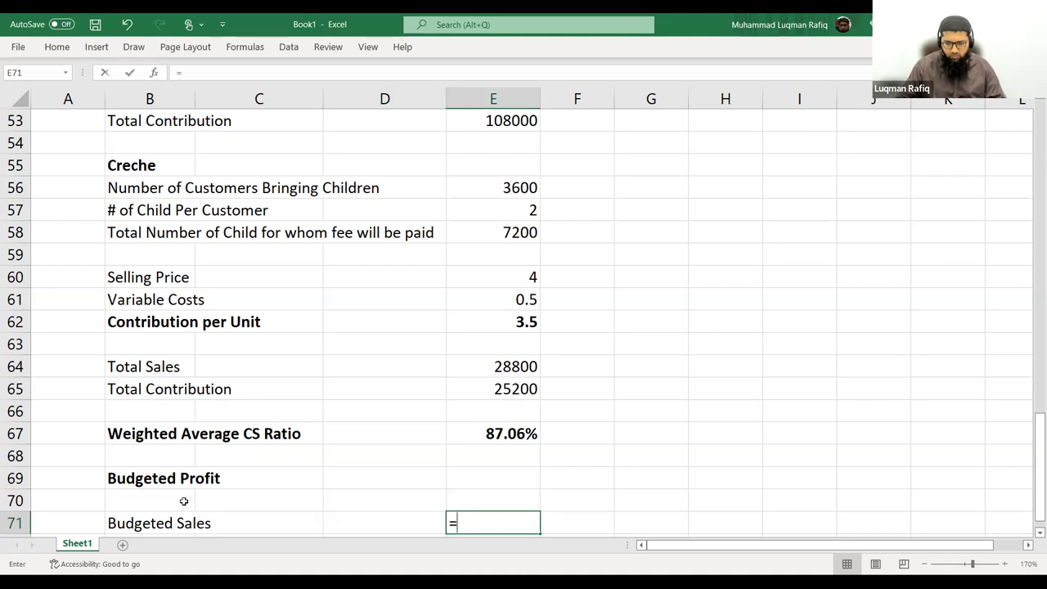
{"action": "left_click", "coordinate": [486, 366]}
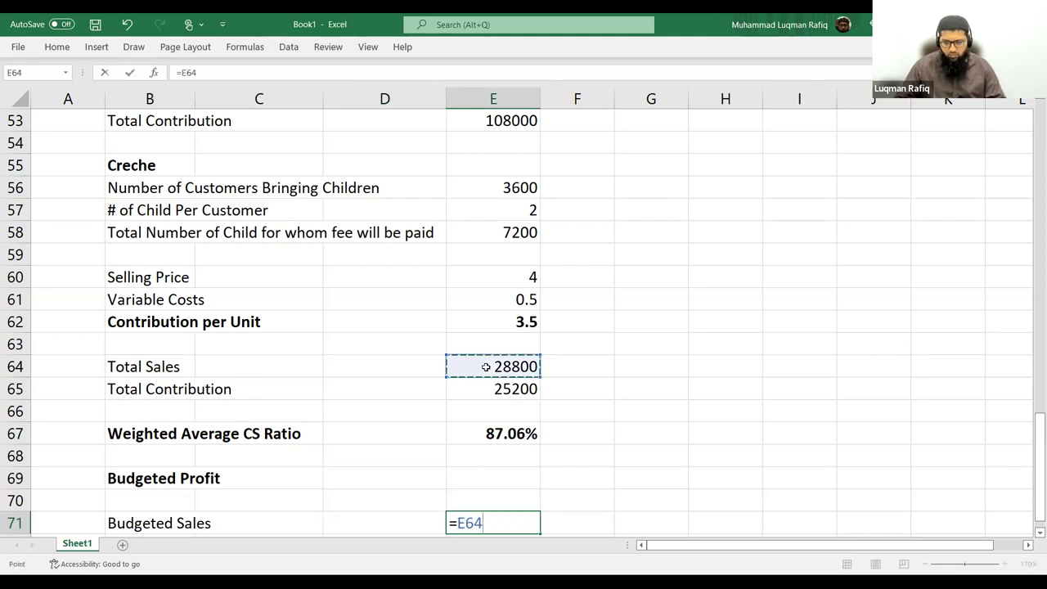
{"action": "type", "text": "+"}
{"action": "scroll", "coordinate": [504, 305], "scroll_direction": "up", "scroll_amount": 3}
{"action": "left_click", "coordinate": [495, 299]}
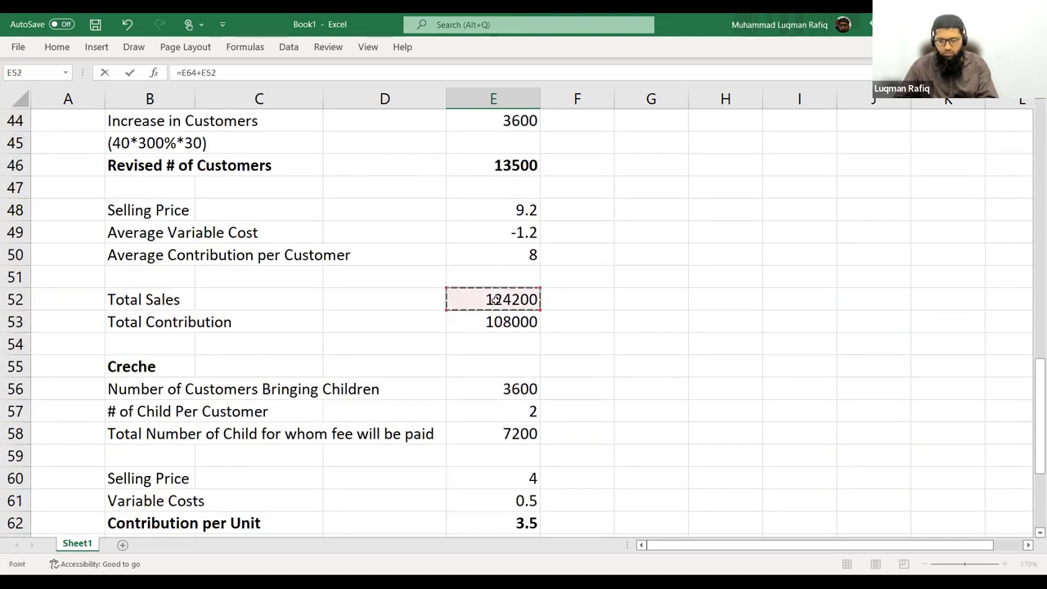
{"action": "scroll", "coordinate": [329, 311], "scroll_direction": "down", "scroll_amount": 3}
{"action": "key", "text": "Return"}
Enter the label "Less: Budgeted Variable Costs" in B72
{"action": "type", "text": "B"}
{"action": "key", "text": "BackSpace"}
{"action": "key", "text": "BackSpace"}
{"action": "type", "text": "Less: budget"}
{"action": "key", "text": "BackSpace"}
{"action": "key", "text": "BackSpace"}
{"action": "key", "text": "BackSpace"}
{"action": "key", "text": "BackSpace"}
{"action": "key", "text": "BackSpace"}
{"action": "key", "text": "BackSpace"}
{"action": "type", "text": "Bu"}
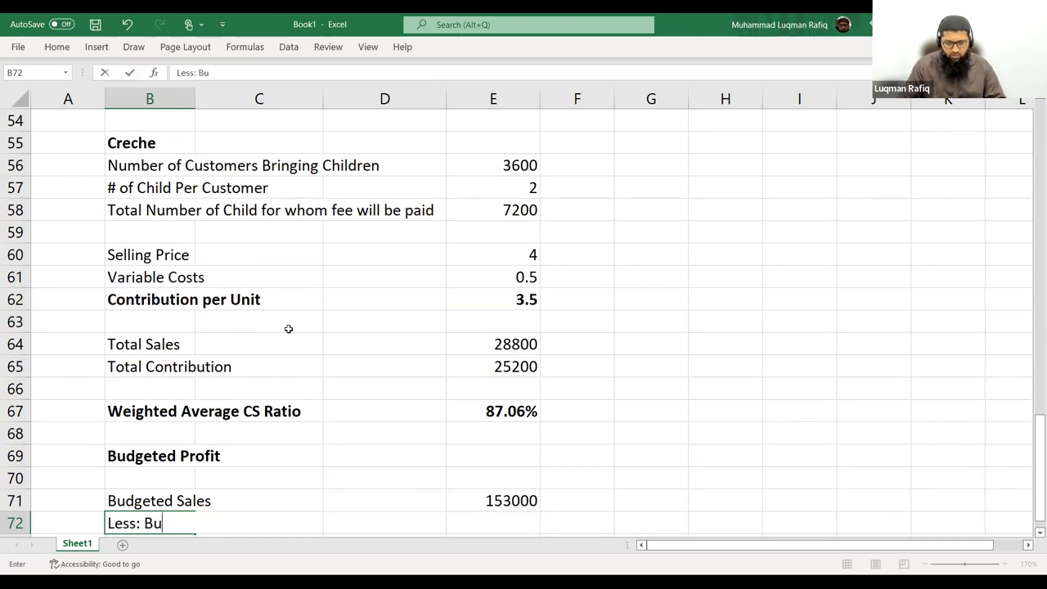
{"action": "type", "text": "dgeted Variab"}
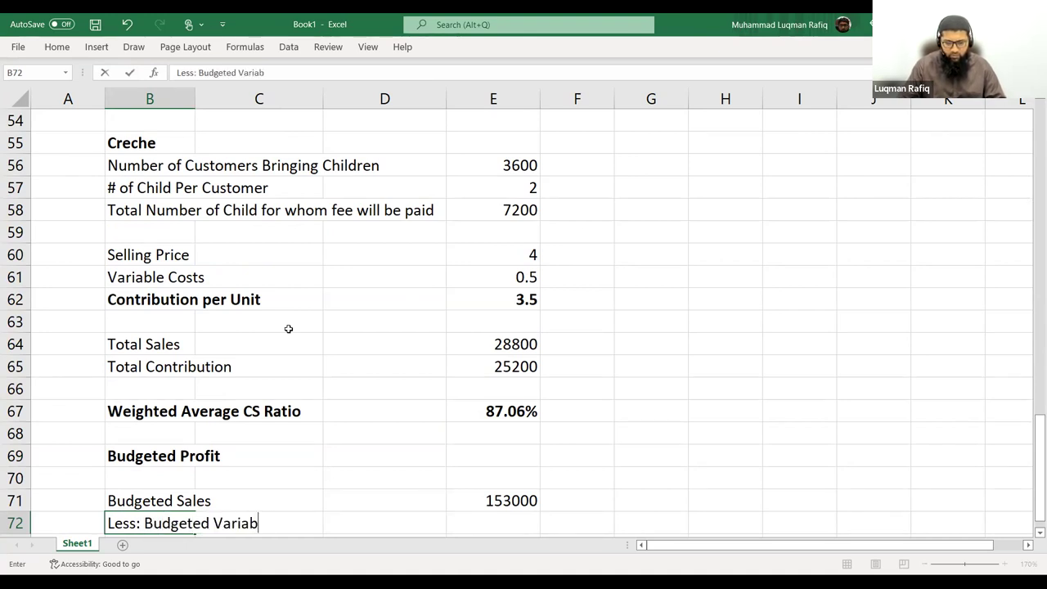
{"action": "type", "text": "le cCosts"}
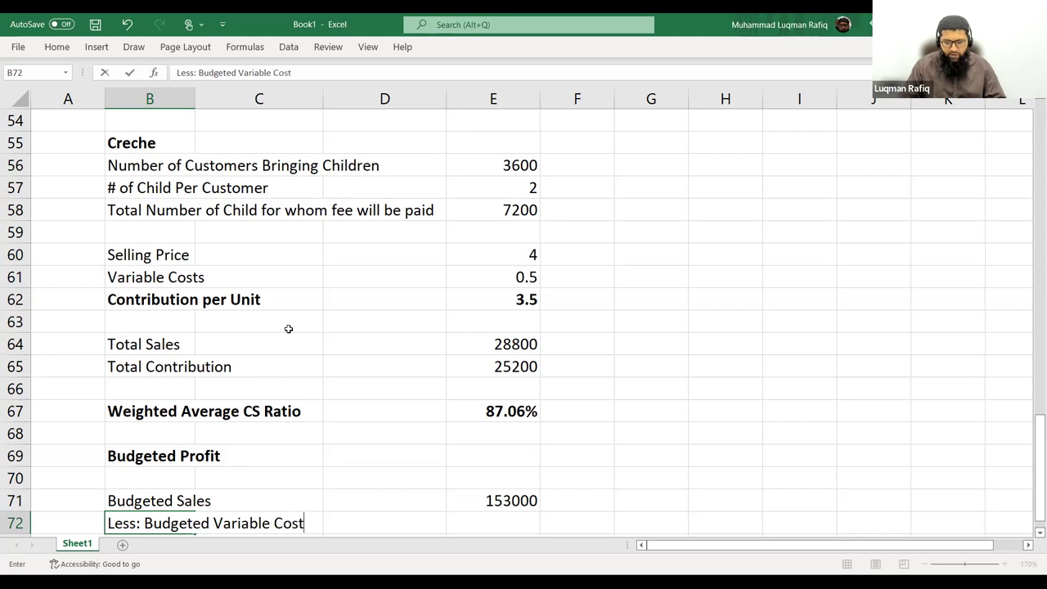
{"action": "key", "text": "Right"}
{"action": "key", "text": "Right"}
{"action": "key", "text": "Right"}
{"action": "type", "text": "=-"}
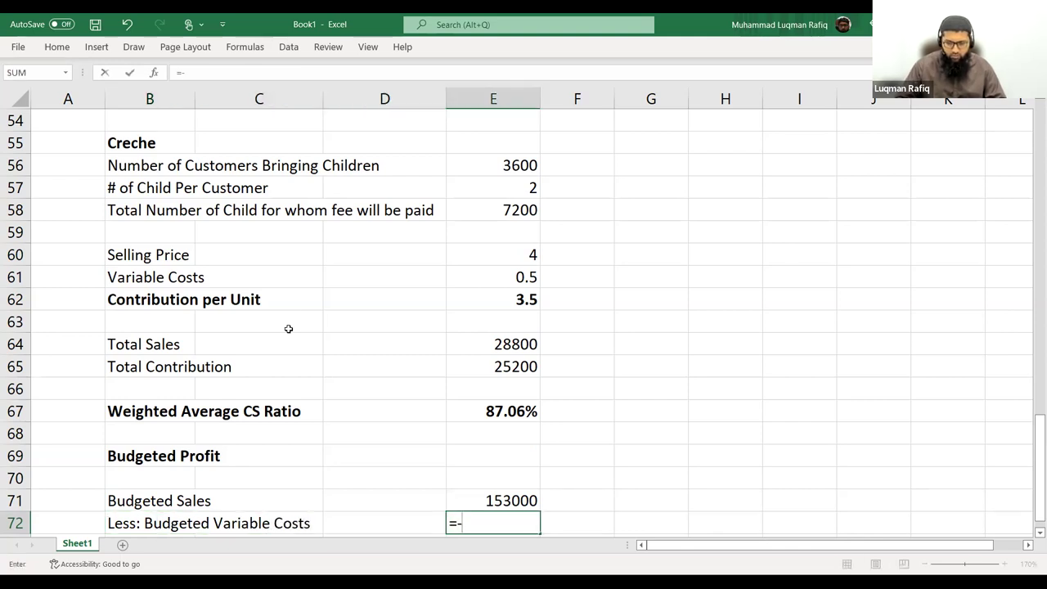
{"action": "scroll", "coordinate": [350, 300], "scroll_direction": "up", "scroll_amount": 2}
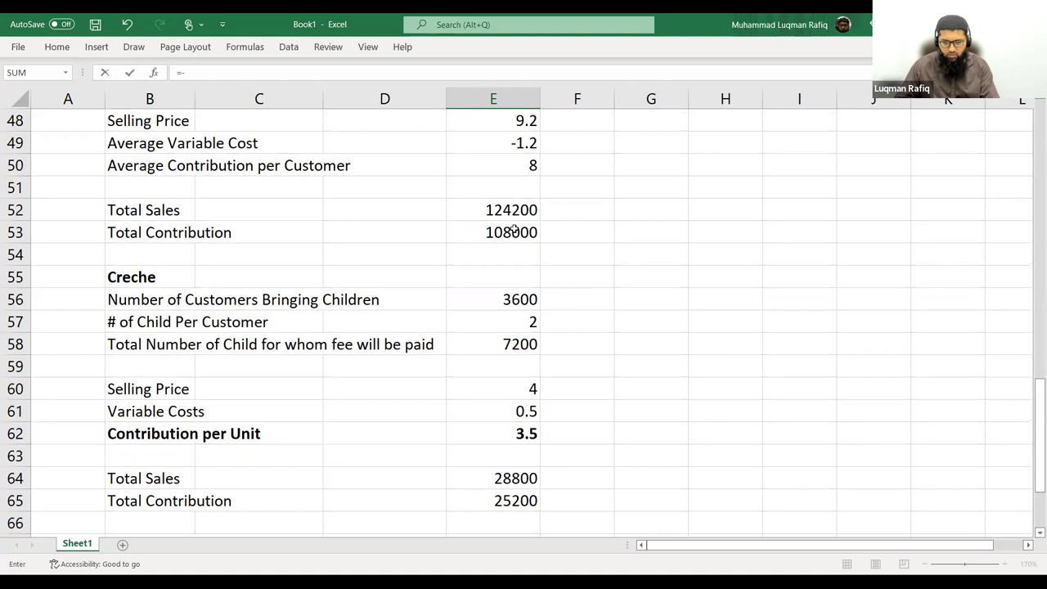
{"action": "left_click", "coordinate": [515, 230]}
{"action": "left_click", "coordinate": [205, 72]}
{"action": "type", "text": "("}
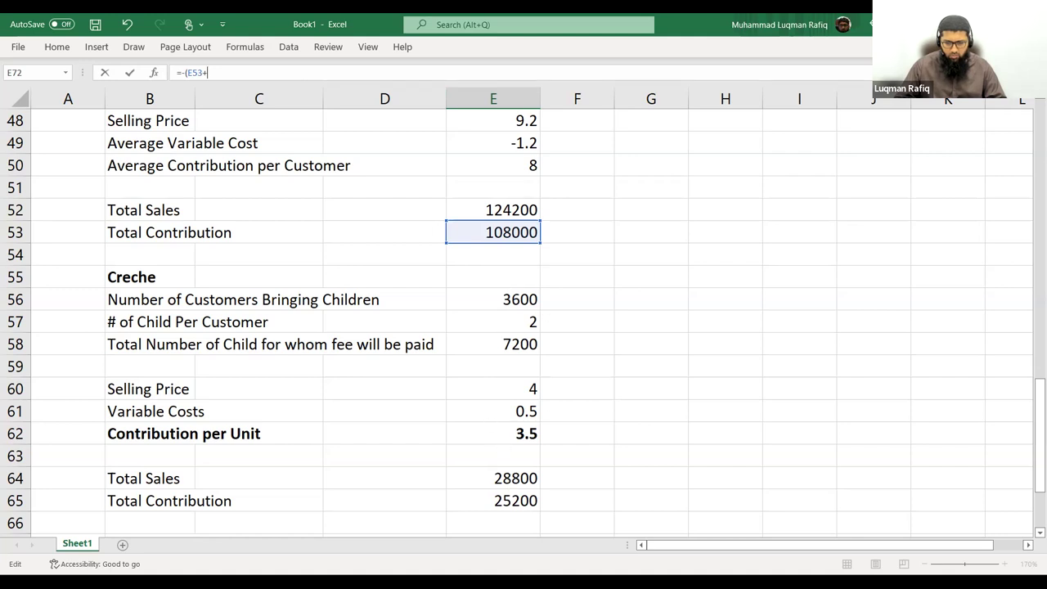
{"action": "key", "text": "Escape"}
{"action": "left_click", "coordinate": [137, 521]}
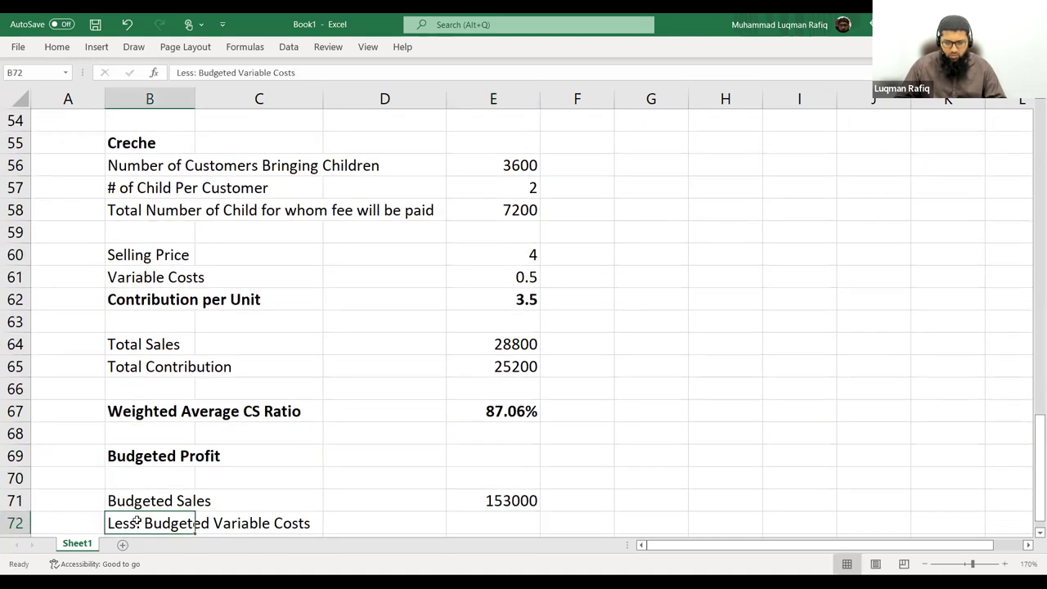
{"action": "type", "text": "Contribuiti"}
{"action": "key", "text": "Escape"}
Enter the label "Contribution" in B73
{"action": "key", "text": "Down"}
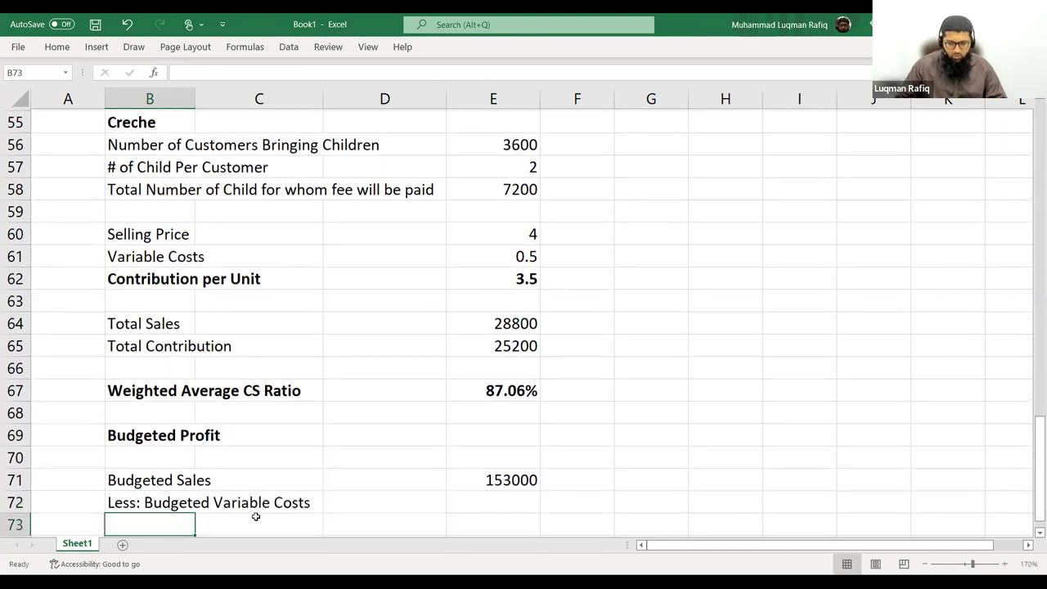
{"action": "type", "text": "Contribution"}
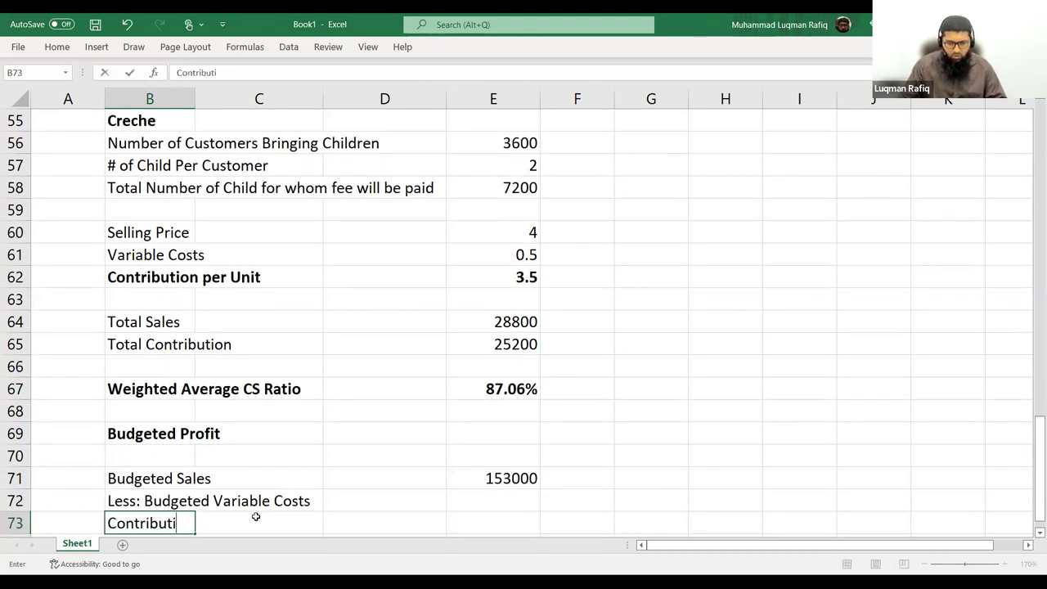
{"action": "key", "text": "Right"}
Calculate the budgeted contribution in E73 as the sum of both total contributions, =E53+E65
{"action": "key", "text": "Right"}
{"action": "key", "text": "Right"}
{"action": "type", "text": "="}
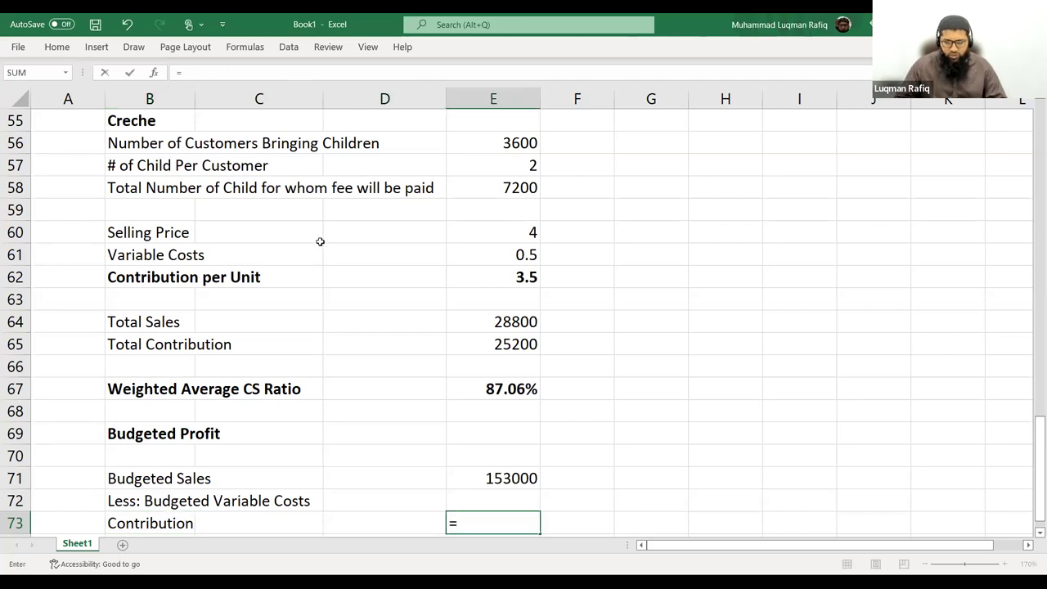
{"action": "scroll", "coordinate": [551, 301], "scroll_direction": "up", "scroll_amount": 3}
{"action": "scroll", "coordinate": [519, 263], "scroll_direction": "up", "scroll_amount": 1}
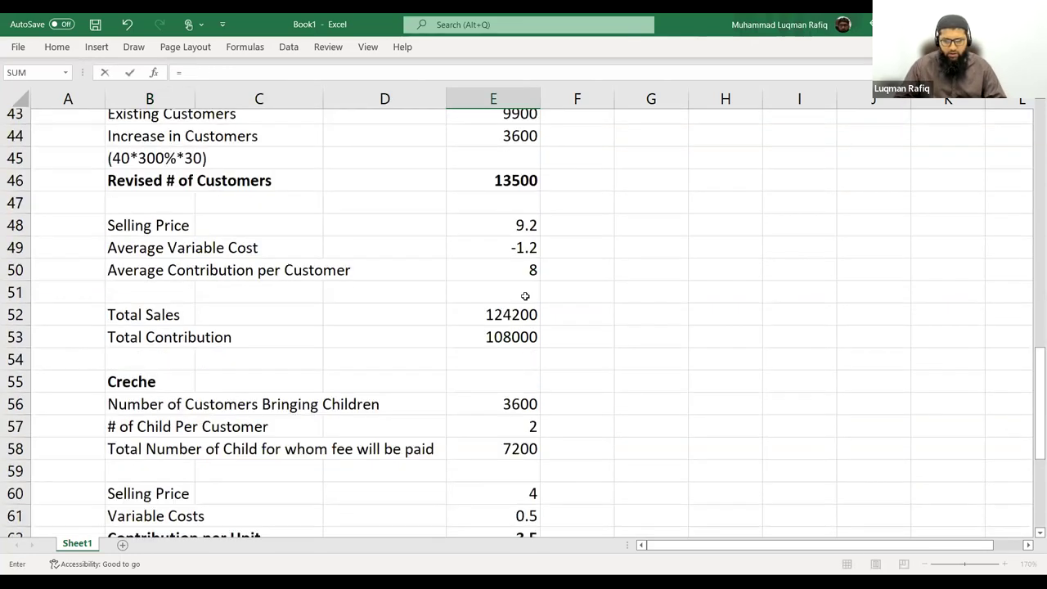
{"action": "left_click", "coordinate": [514, 344]}
{"action": "type", "text": "+"}
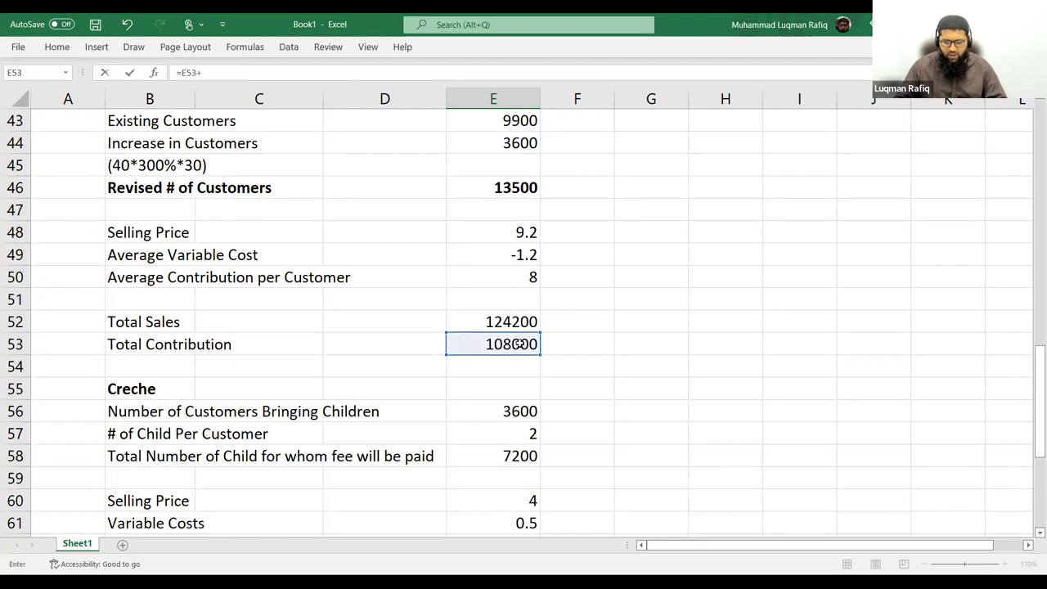
{"action": "scroll", "coordinate": [572, 411], "scroll_direction": "down", "scroll_amount": 3}
{"action": "left_click", "coordinate": [489, 409]}
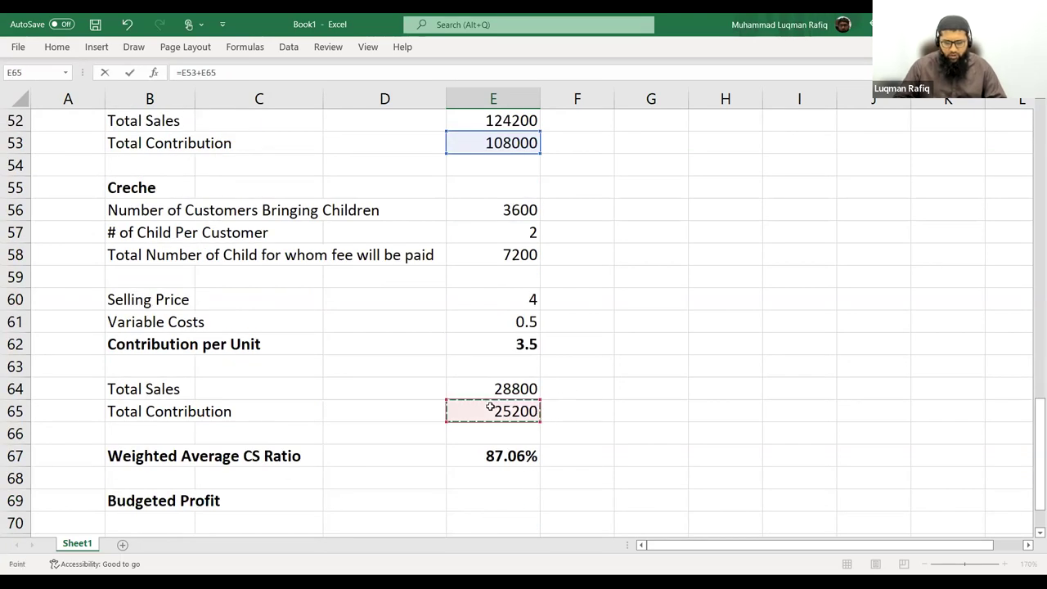
{"action": "key", "text": "Return"}
Calculate the budgeted variable costs in E72 as contribution minus budgeted sales, =E73-E71
{"action": "key", "text": "Up"}
{"action": "key", "text": "Up"}
{"action": "key", "text": "Right"}
{"action": "key", "text": "Right"}
{"action": "key", "text": "Right"}
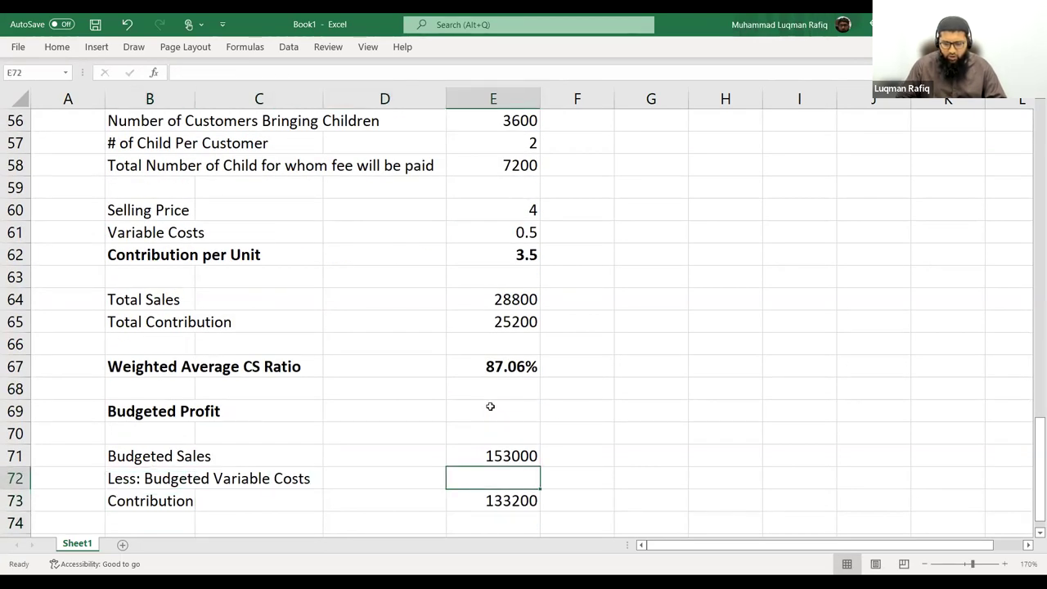
{"action": "type", "text": "="}
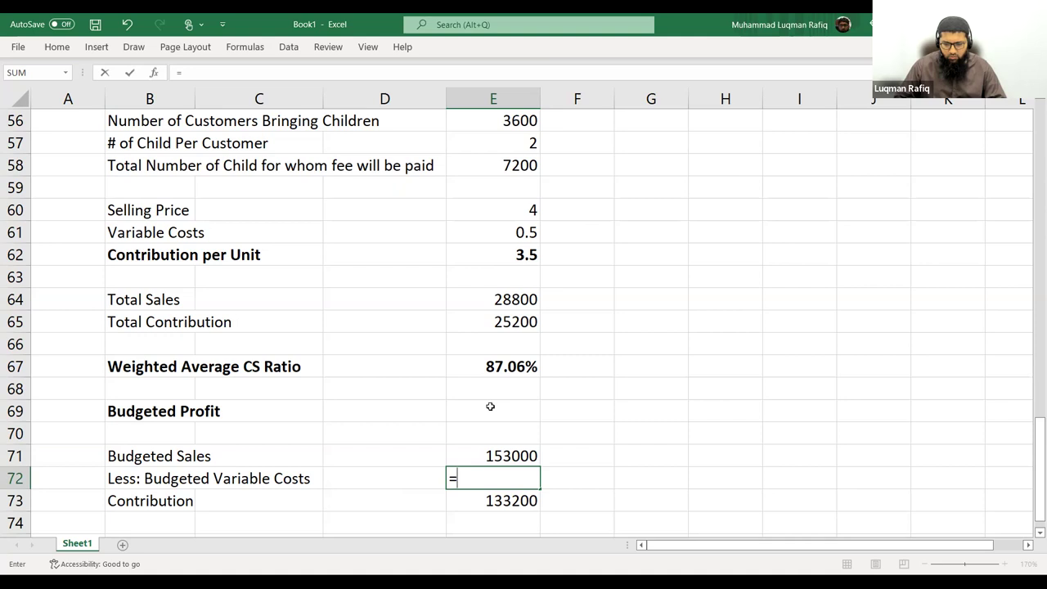
{"action": "key", "text": "Down"}
{"action": "type", "text": "-"}
{"action": "key", "text": "Up"}
{"action": "key", "text": "Up"}
{"action": "key", "text": "Up"}
{"action": "key", "text": "Down"}
{"action": "key", "text": "Down"}
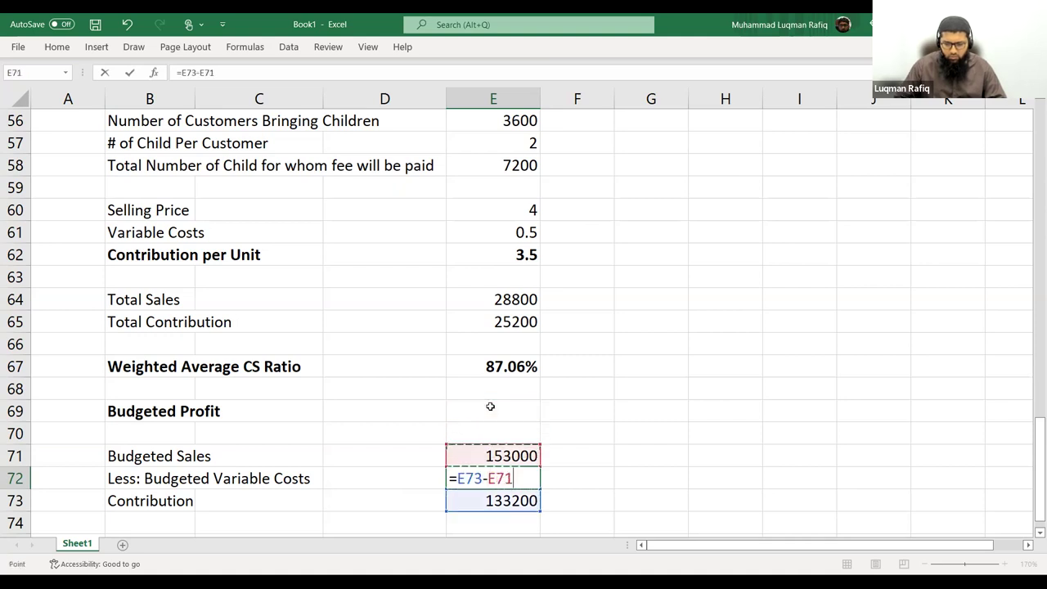
Complete the budgeted variable costs formula =E73-E71 in E72 and make both the amount and its label bold
{"action": "key", "text": "Return"}
{"action": "key", "text": "Up"}
{"action": "key", "text": "ctrl+b"}
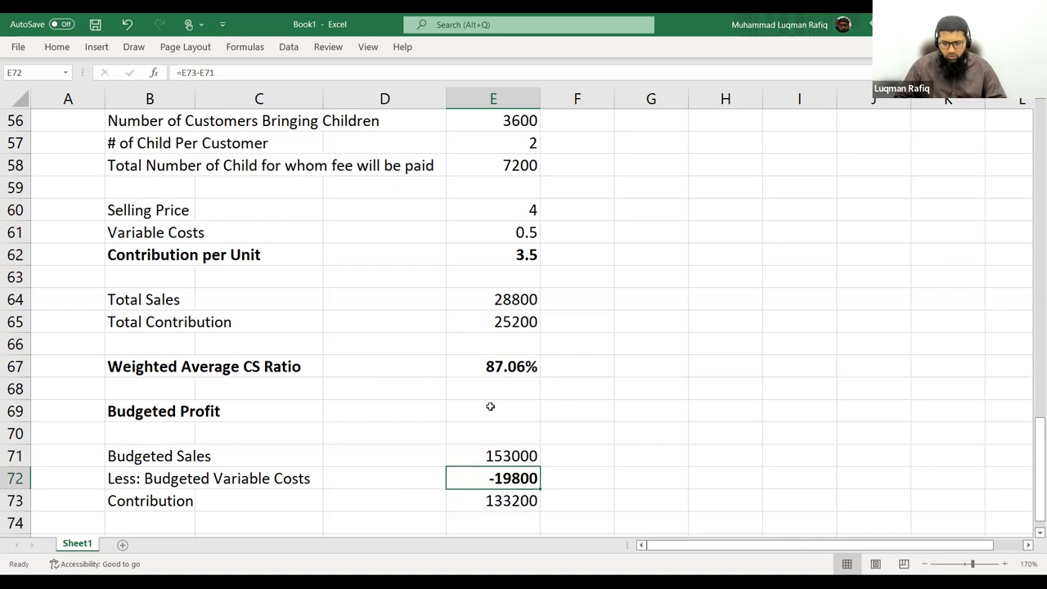
{"action": "key", "text": "Left"}
{"action": "key", "text": "Left"}
{"action": "key", "text": "Left"}
{"action": "key", "text": "ctrl+b"}
Add the labels "Less: Budgeted Fixed Costs", "Gym" and "Creche" in cells B74 to B76
{"action": "key", "text": "Down"}
{"action": "key", "text": "Down"}
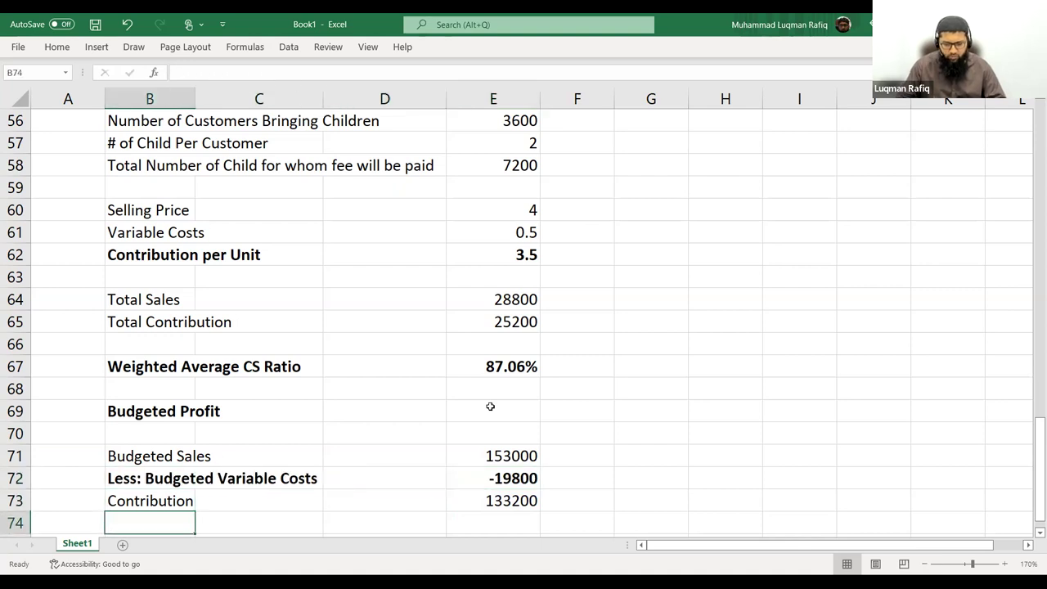
{"action": "type", "text": "Less: Bud"}
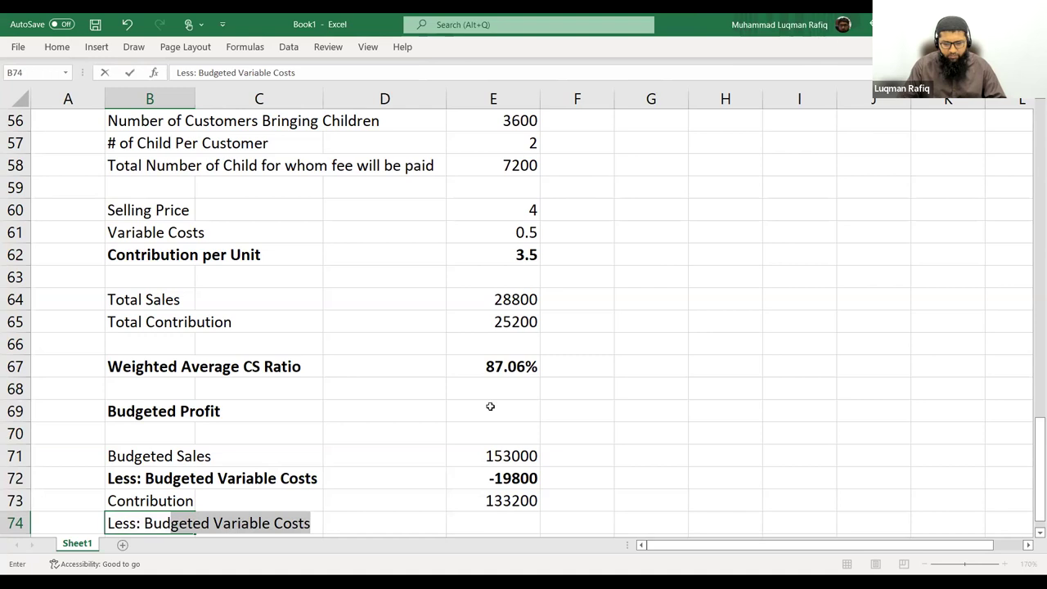
{"action": "type", "text": "geted Fixed Costs"}
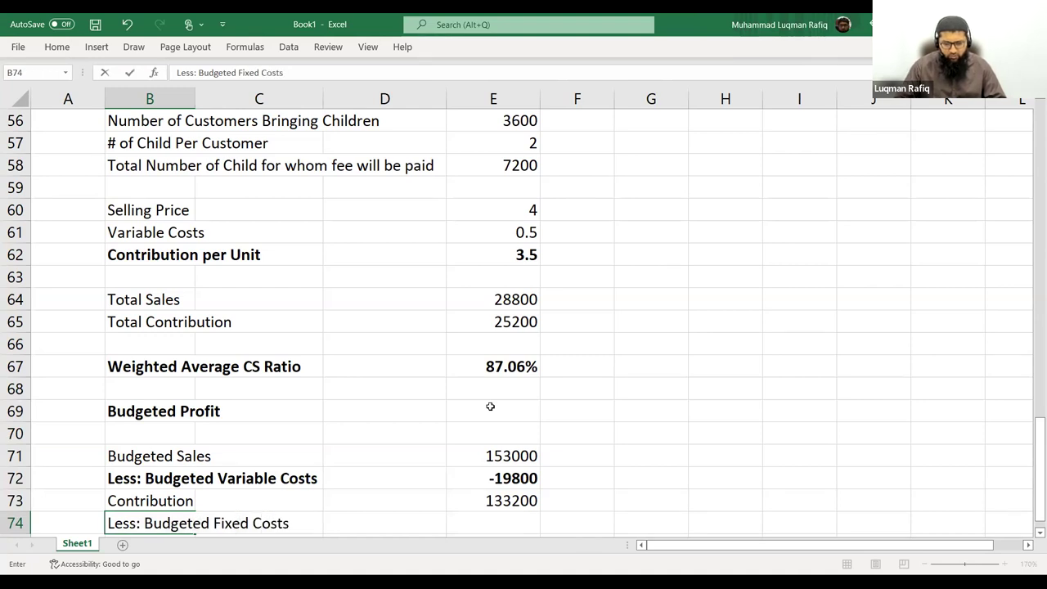
{"action": "key", "text": "Return"}
{"action": "type", "text": "Gym"}
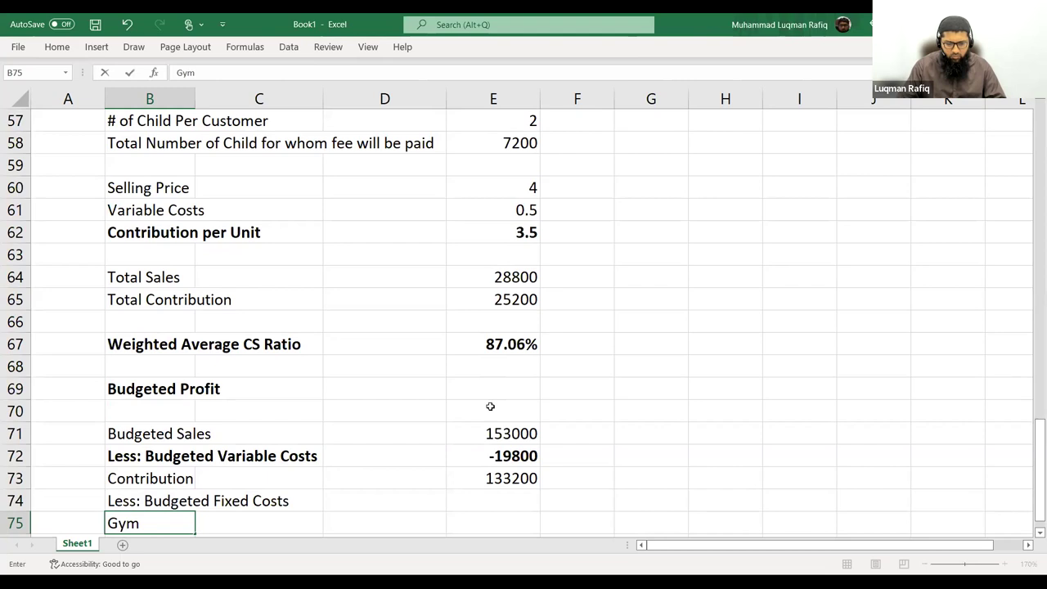
{"action": "key", "text": "Return"}
{"action": "type", "text": "Creche"}
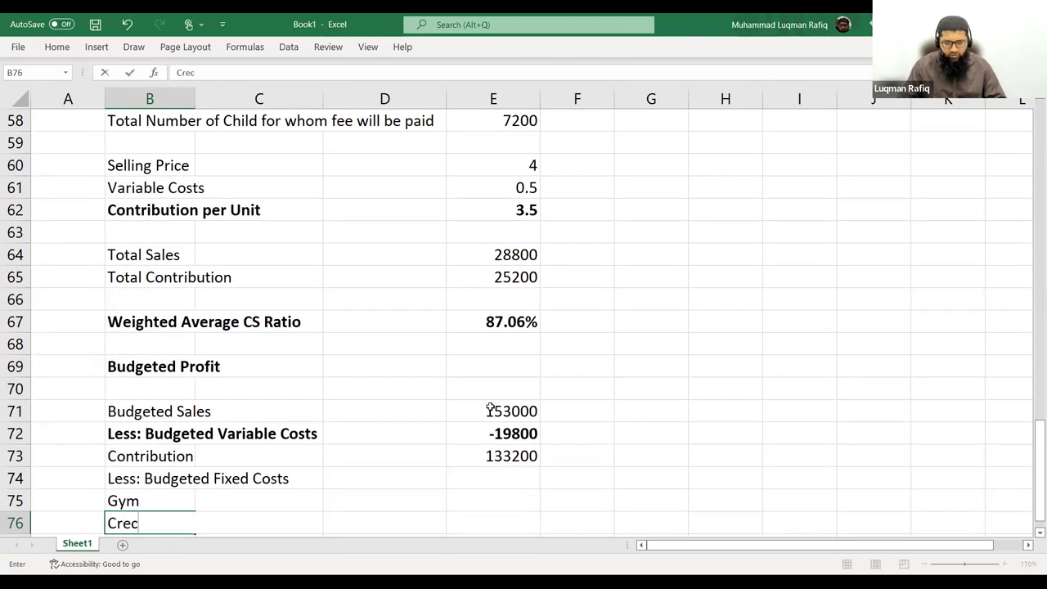
Link the Gym fixed cost in D75 to the gym's Fixed Costs figure in E11
{"action": "key", "text": "Right"}
{"action": "key", "text": "Right"}
{"action": "key", "text": "Up"}
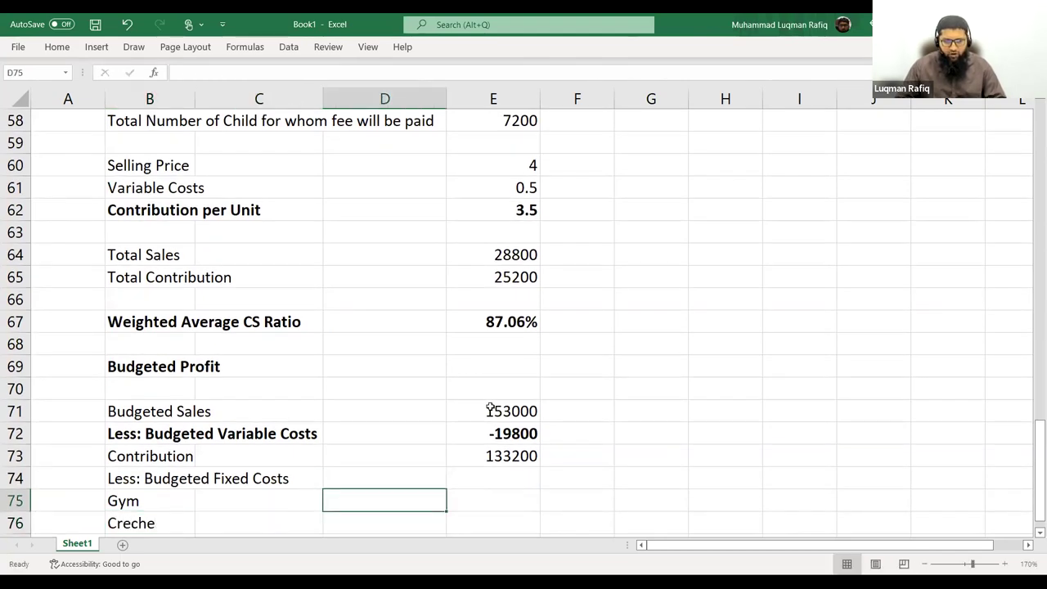
{"action": "scroll", "coordinate": [510, 301], "scroll_direction": "up", "scroll_amount": 9}
{"action": "scroll", "coordinate": [509, 237], "scroll_direction": "down", "scroll_amount": 3}
{"action": "scroll", "coordinate": [491, 302], "scroll_direction": "up", "scroll_amount": 6}
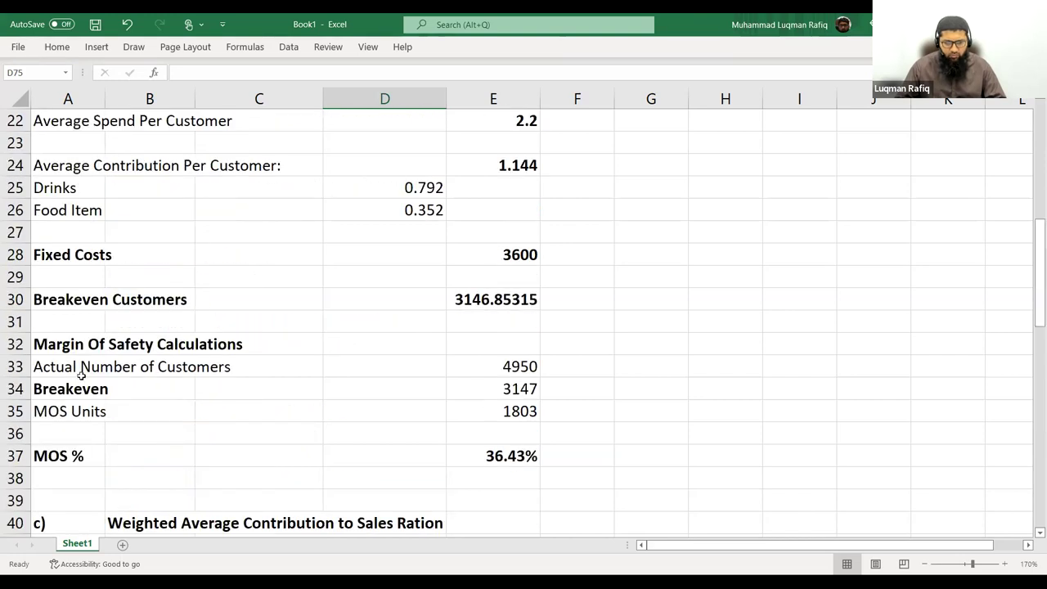
{"action": "scroll", "coordinate": [355, 336], "scroll_direction": "up", "scroll_amount": 7}
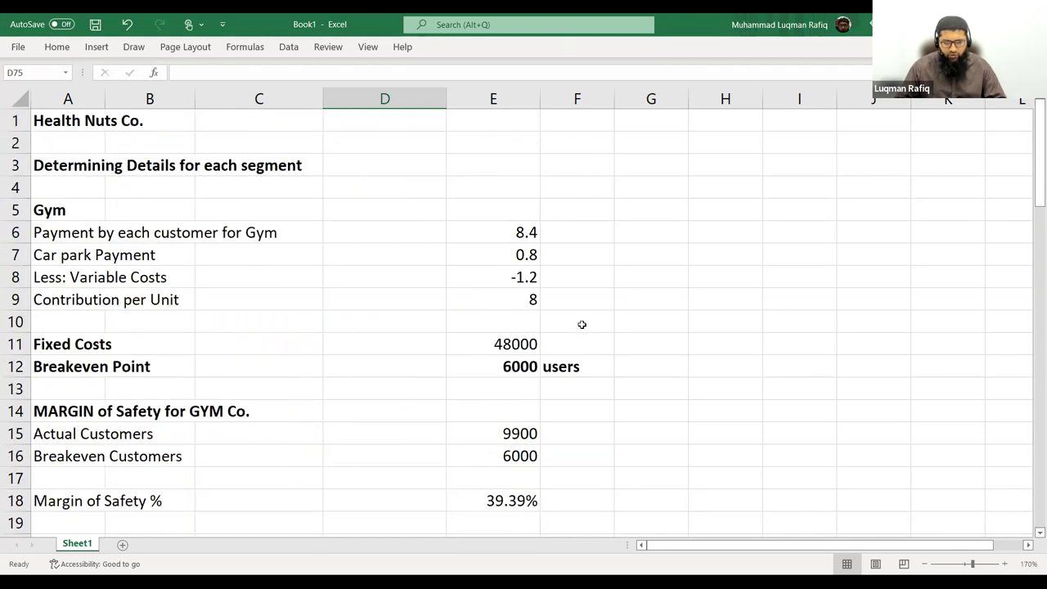
{"action": "scroll", "coordinate": [474, 364], "scroll_direction": "down", "scroll_amount": 16}
{"action": "scroll", "coordinate": [399, 482], "scroll_direction": "down", "scroll_amount": 3}
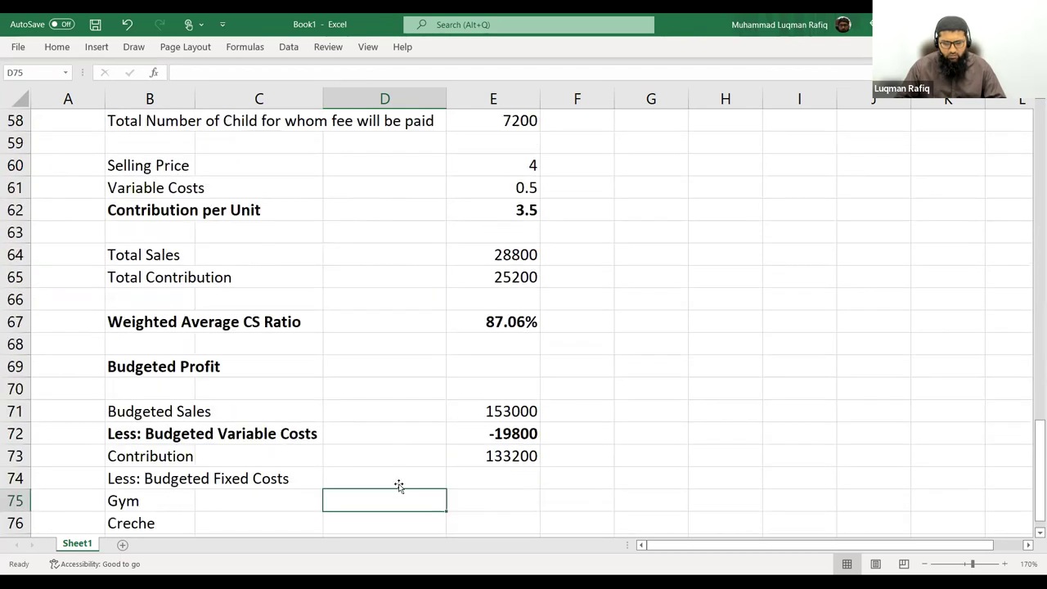
{"action": "left_click", "coordinate": [387, 467]}
{"action": "left_click", "coordinate": [390, 496]}
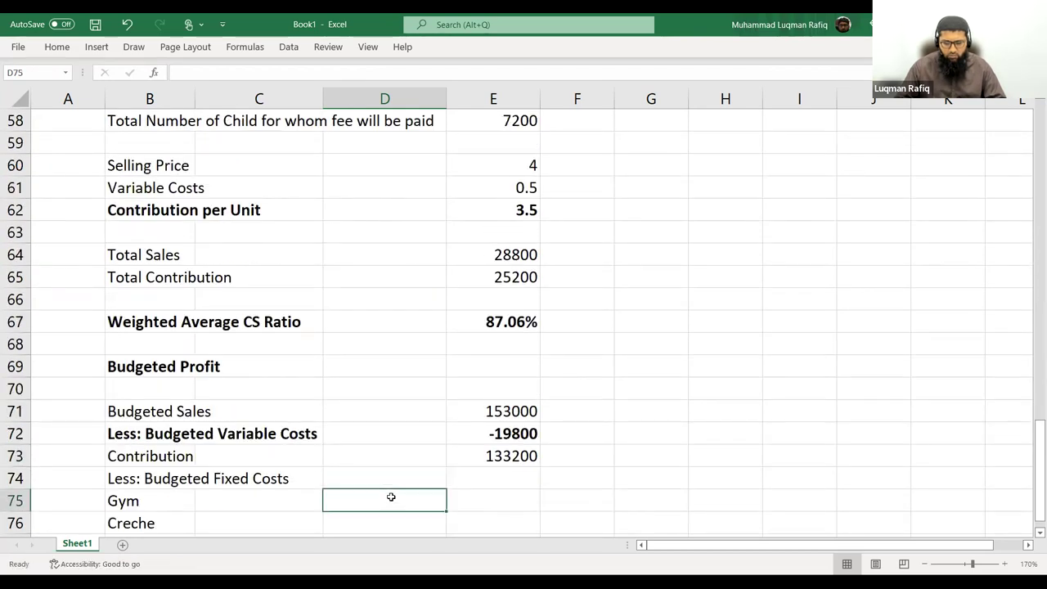
{"action": "type", "text": "="}
{"action": "scroll", "coordinate": [483, 397], "scroll_direction": "up", "scroll_amount": 13}
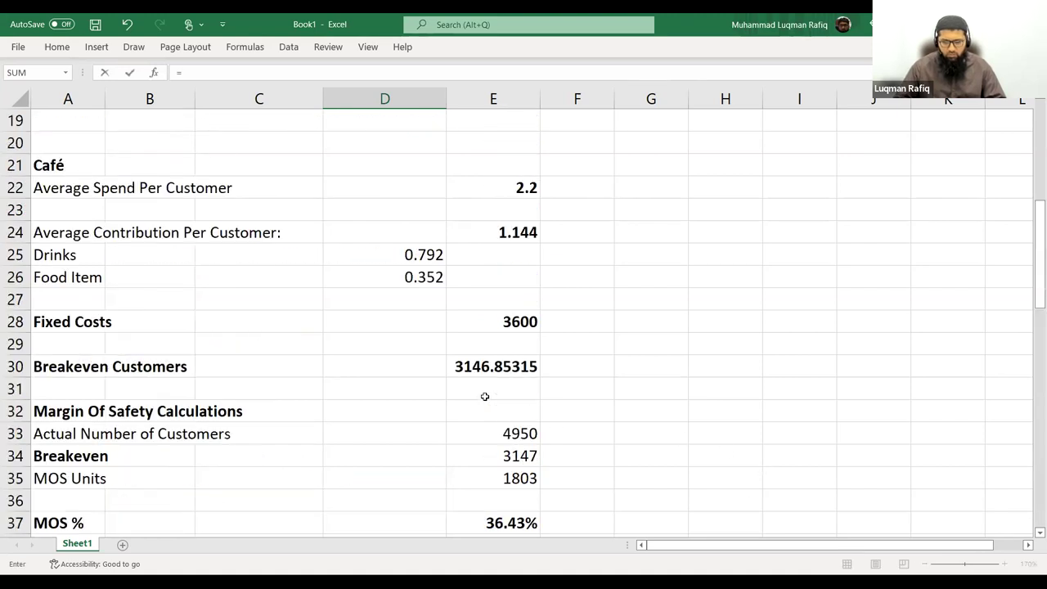
{"action": "scroll", "coordinate": [485, 397], "scroll_direction": "down", "scroll_amount": 5}
{"action": "scroll", "coordinate": [486, 401], "scroll_direction": "down", "scroll_amount": 11}
{"action": "scroll", "coordinate": [485, 401], "scroll_direction": "up", "scroll_amount": 20}
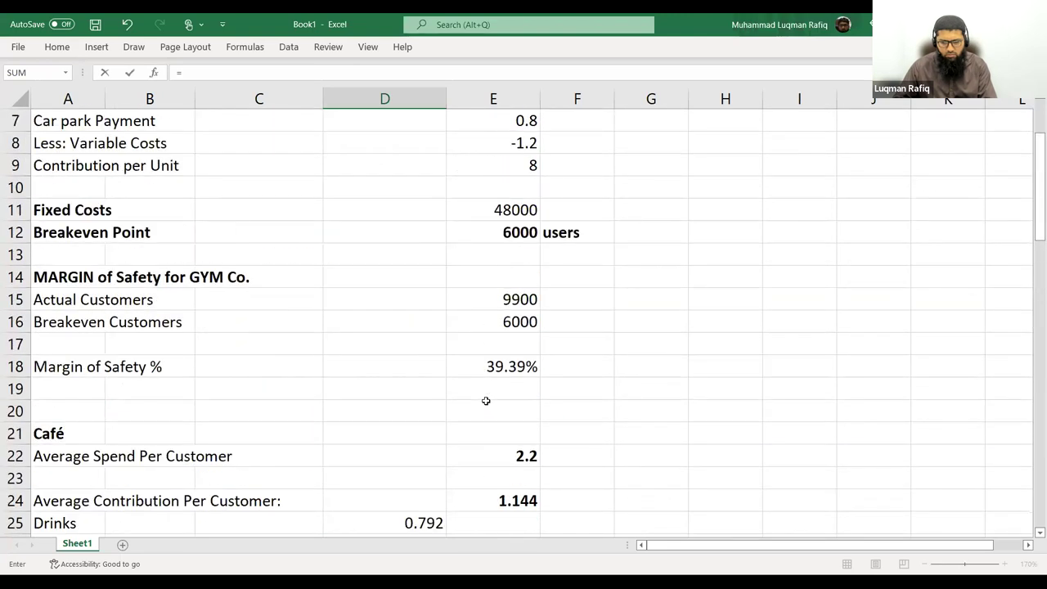
{"action": "left_click", "coordinate": [529, 209]}
{"action": "key", "text": "Return"}
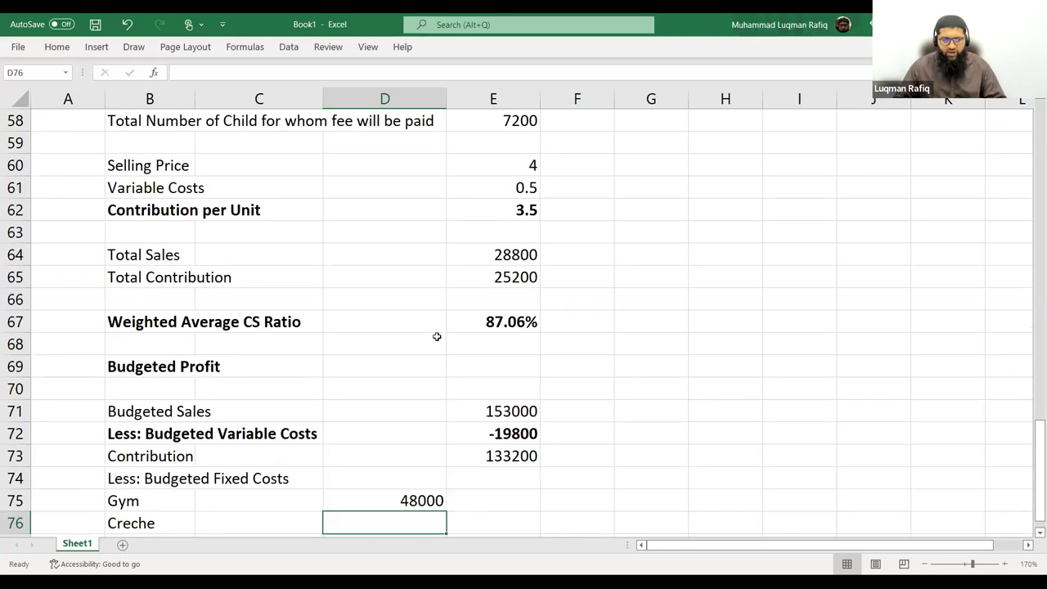
Look up the crèche's monthly fixed costs in the scenario in PDF Annotator, and enter 8000 for Creche in D76 in Excel
{"action": "key", "text": "alt+Tab"}
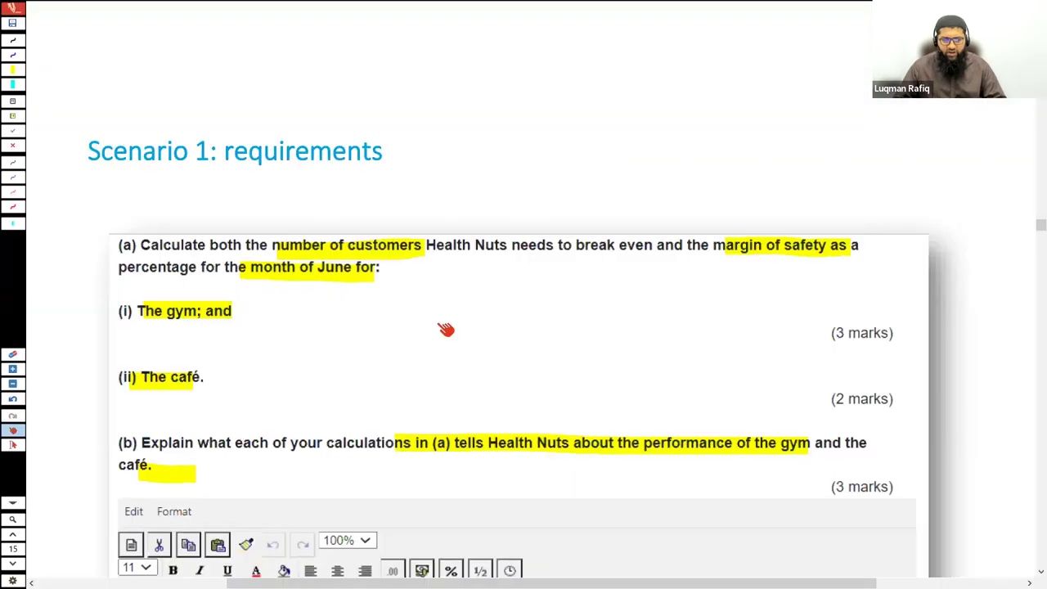
{"action": "scroll", "coordinate": [444, 327], "scroll_direction": "down", "scroll_amount": 10}
{"action": "scroll", "coordinate": [636, 265], "scroll_direction": "up", "scroll_amount": 1}
{"action": "scroll", "coordinate": [415, 280], "scroll_direction": "up", "scroll_amount": 1}
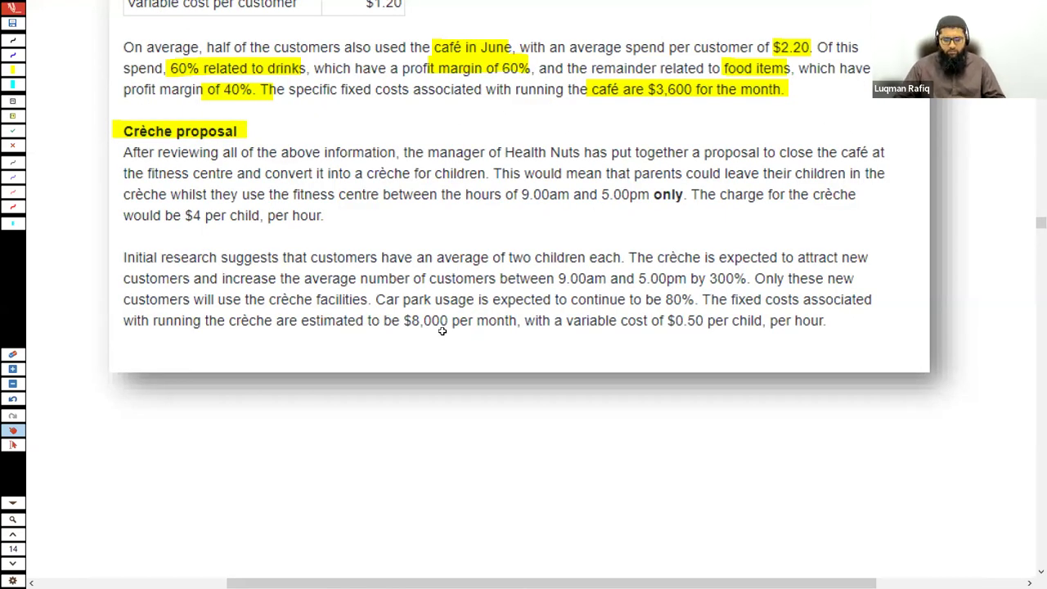
{"action": "key", "text": "alt+Tab"}
{"action": "key", "text": "Return"}
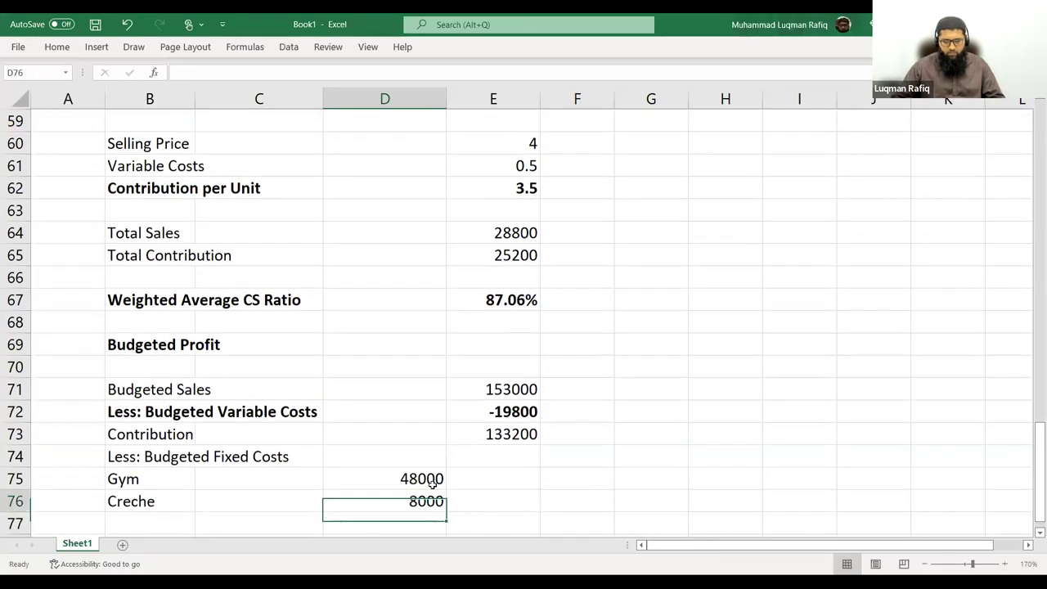
Enter the total fixed costs as a negative sum of D75:D76 in E76 and make it bold
{"action": "key", "text": "Right"}
{"action": "key", "text": "Up"}
{"action": "type", "text": "-"}
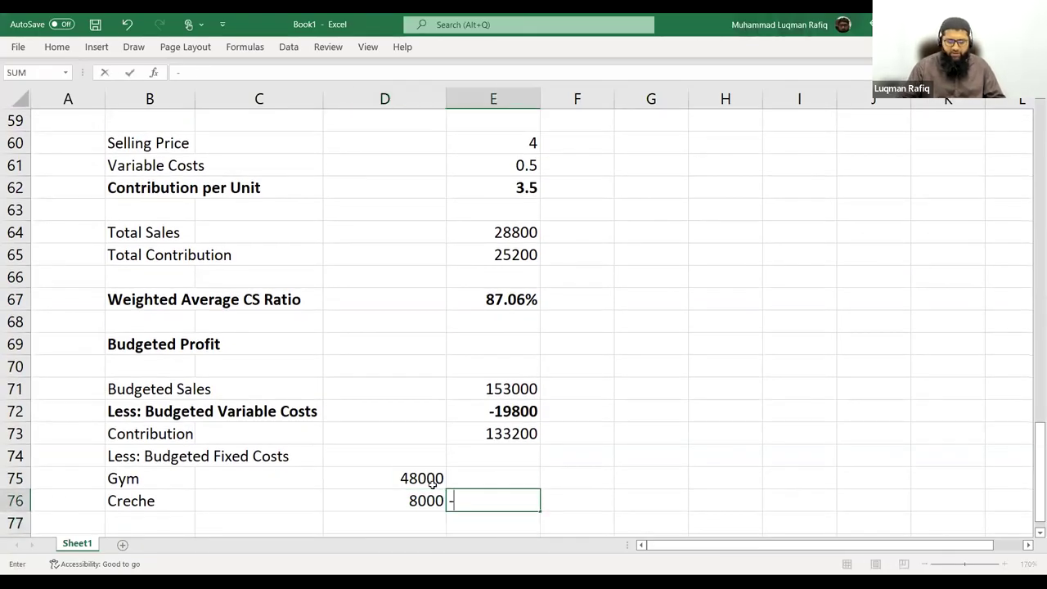
{"action": "type", "text": "sum("}
{"action": "key", "text": "Left"}
{"action": "left_click", "coordinate": [432, 482], "text": "shift"}
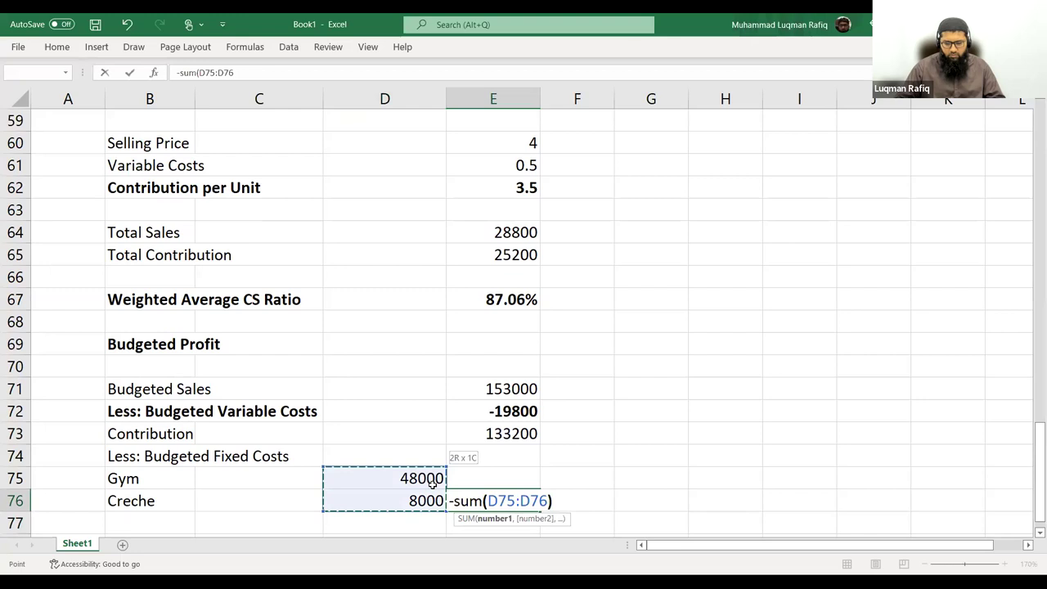
{"action": "key", "text": "ctrl+Return"}
{"action": "key", "text": "ctrl+b"}
{"action": "key", "text": "Down"}
{"action": "key", "text": "Left"}
{"action": "key", "text": "Left"}
{"action": "key", "text": "Left"}
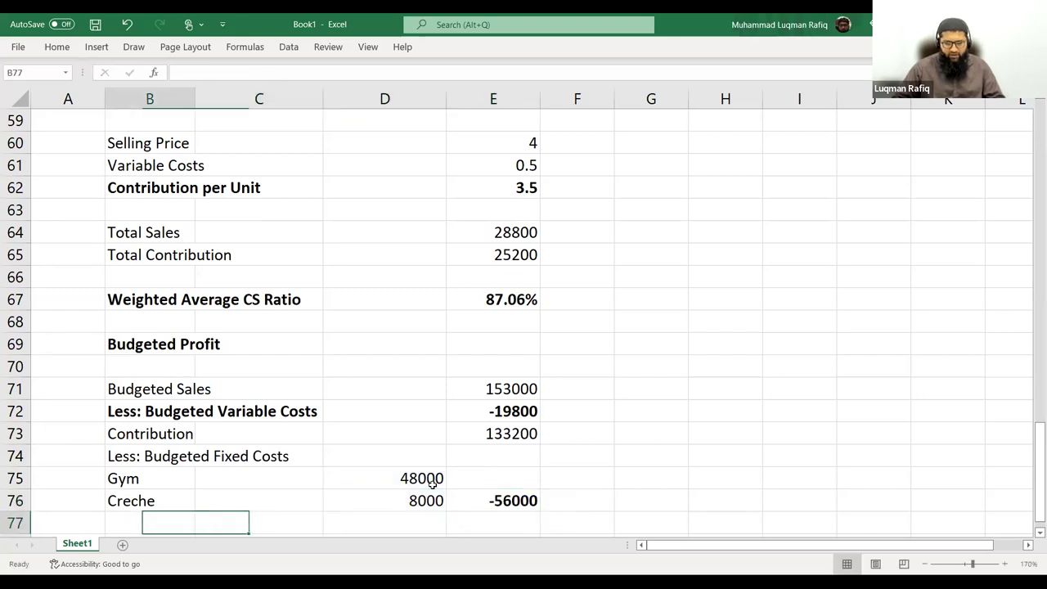
{"action": "key", "text": "Up"}
{"action": "type", "text": "Budget"}
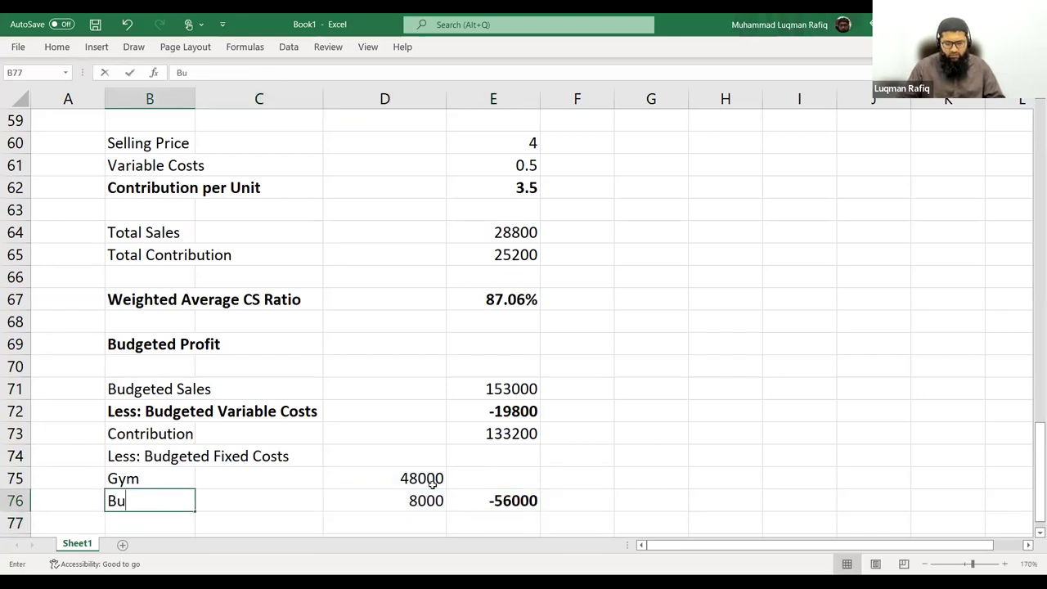
{"action": "key", "text": "Escape"}
Add the label "Budgeted Profit" in B78, leaving a blank row below the fixed costs
{"action": "key", "text": "Down"}
{"action": "key", "text": "Down"}
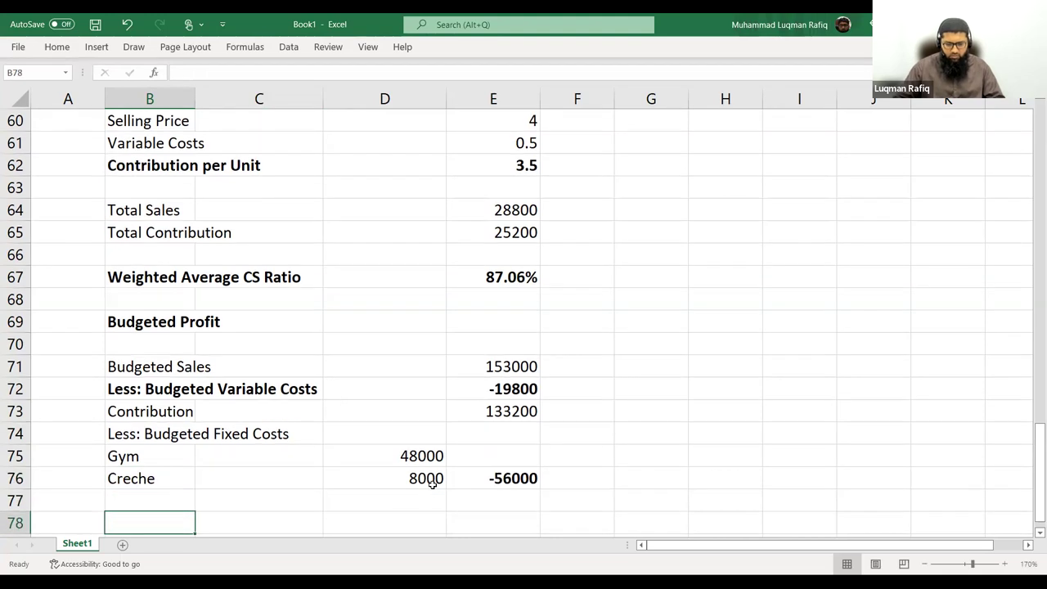
{"action": "type", "text": "Budget"}
{"action": "type", "text": "ed Profit"}
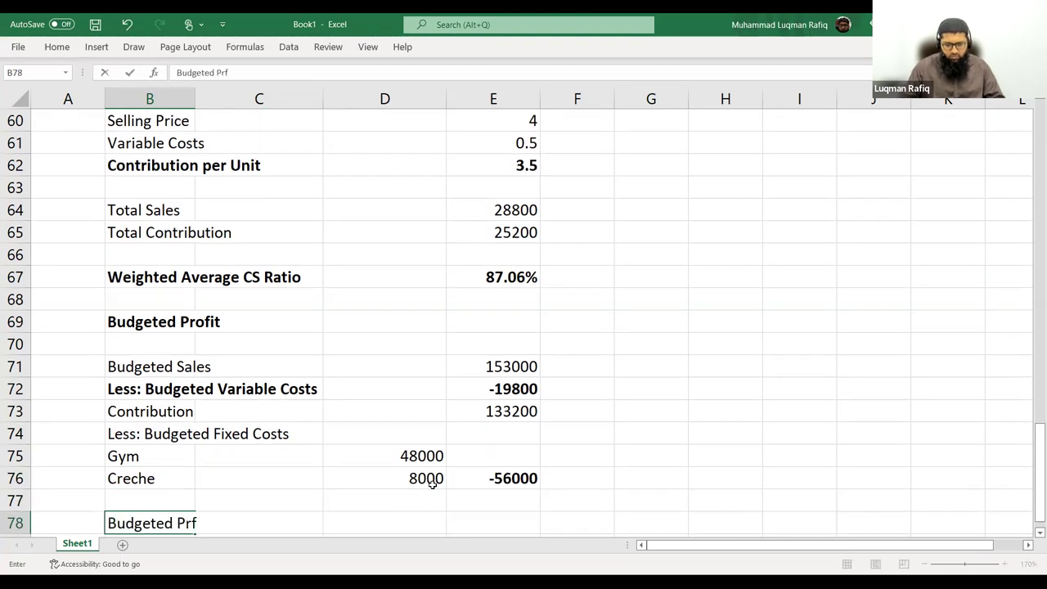
Calculate the budgeted profit in E78 with the formula =E73+E76
{"action": "key", "text": "Right"}
{"action": "key", "text": "Right"}
{"action": "key", "text": "Right"}
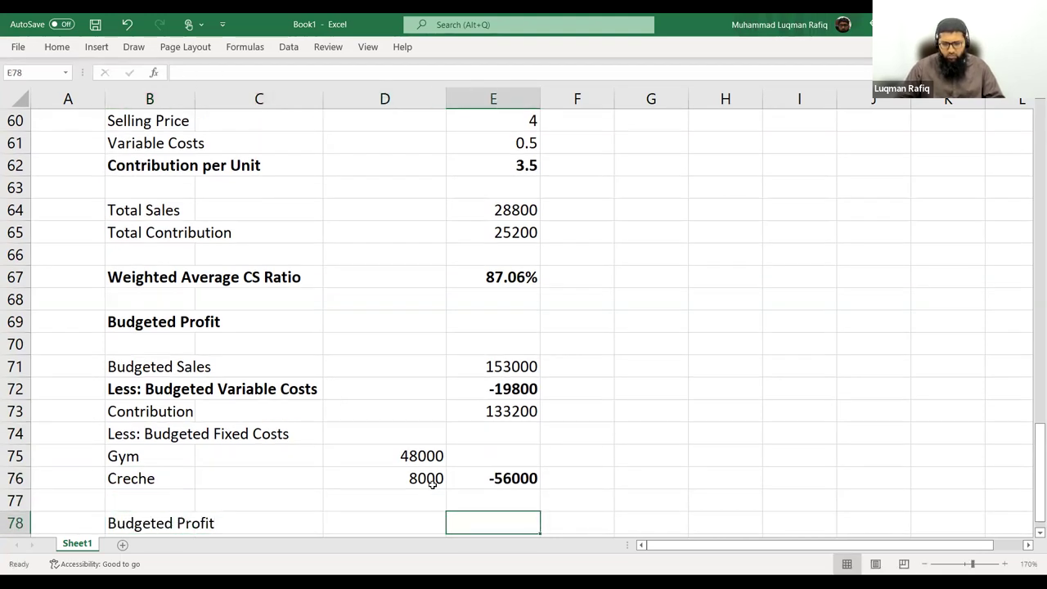
{"action": "type", "text": "="}
{"action": "key", "text": "Up"}
{"action": "key", "text": "Up"}
{"action": "key", "text": "Up"}
{"action": "key", "text": "Up"}
{"action": "key", "text": "Up"}
{"action": "type", "text": "+"}
{"action": "key", "text": "Up"}
{"action": "key", "text": "Up"}
{"action": "key", "text": "Return"}
Make the Budgeted Profit row bold from B78 to E78
{"action": "key", "text": "Up"}
{"action": "key", "text": "shift+Right"}
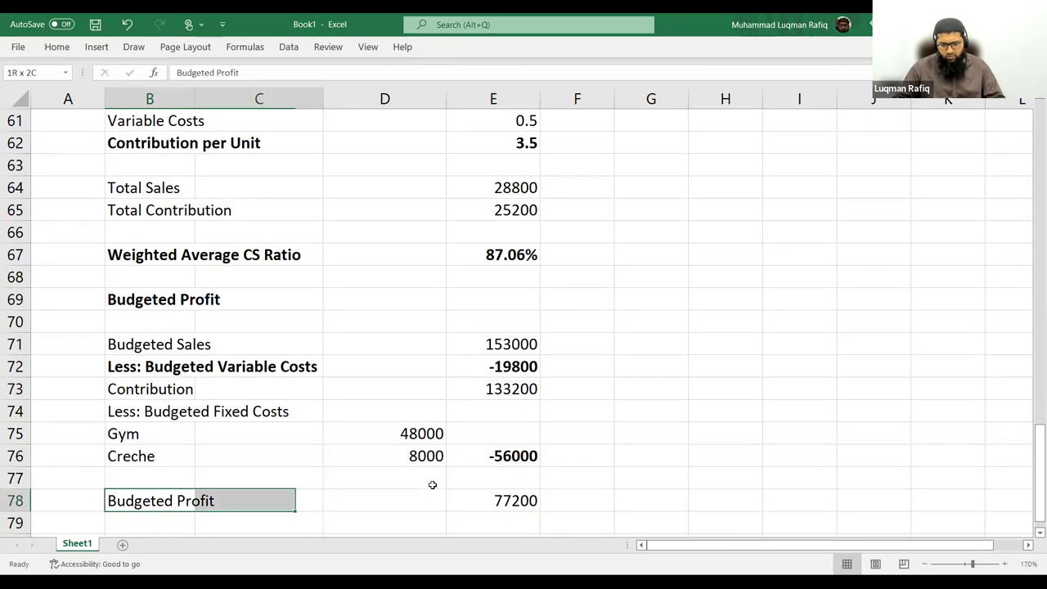
{"action": "key", "text": "shift+Right"}
{"action": "key", "text": "shift+Right"}
{"action": "key", "text": "ctrl+b"}
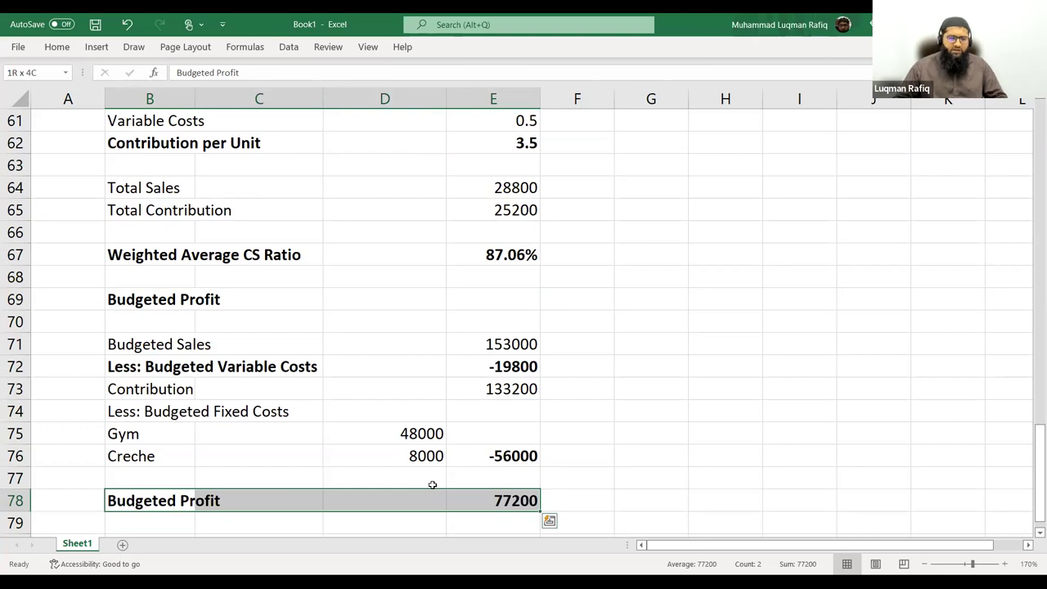
Apply a top and double bottom border to the budgeted profit amount in E78
{"action": "left_click", "coordinate": [487, 507]}
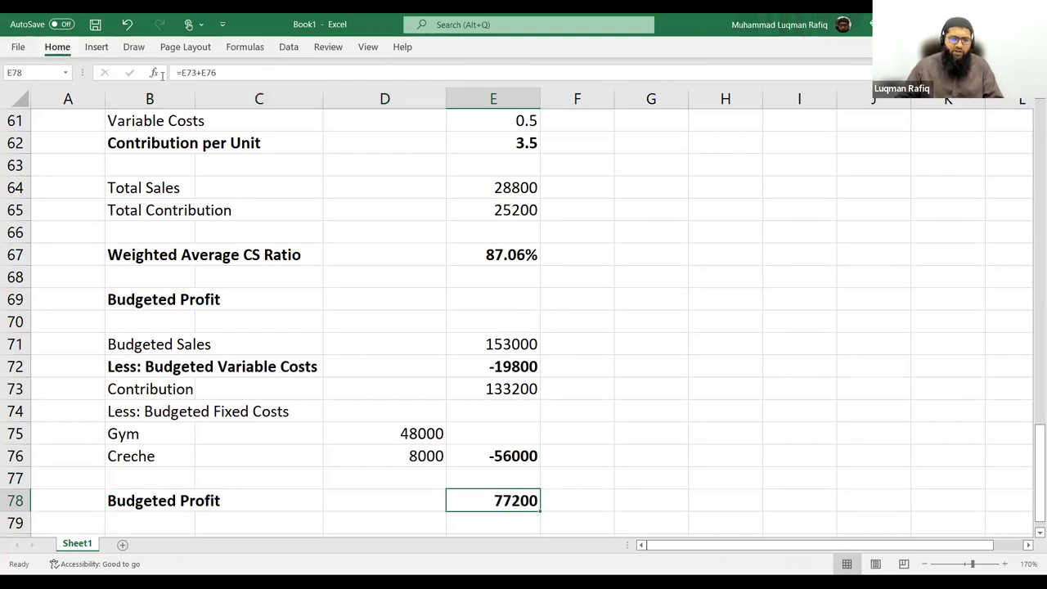
{"action": "left_click", "coordinate": [57, 46]}
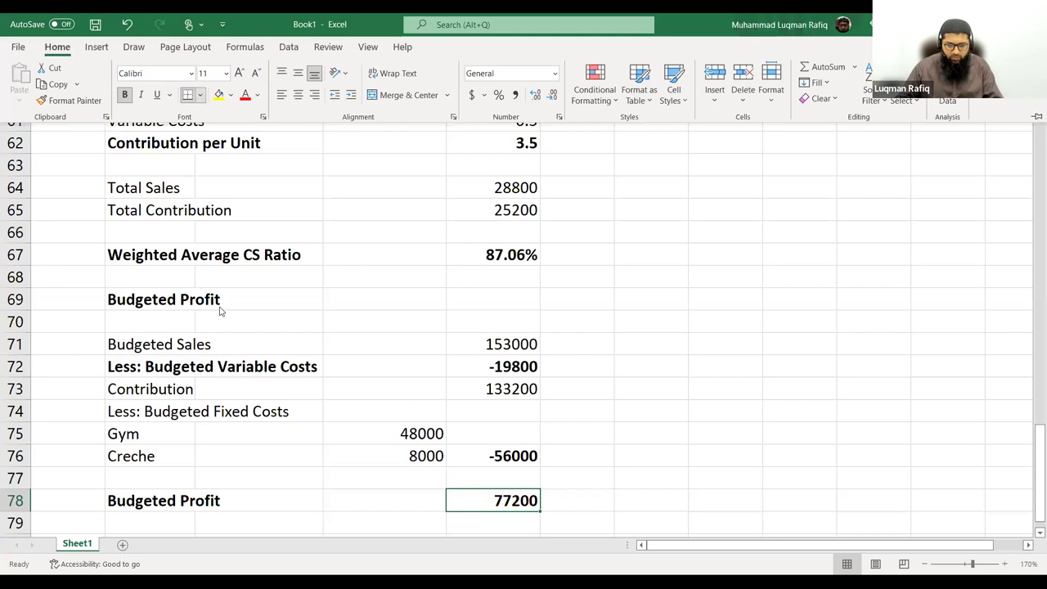
{"action": "key", "text": "alt+h"}
{"action": "key", "text": "b"}
{"action": "key", "text": "Return"}
{"action": "left_click", "coordinate": [656, 418]}
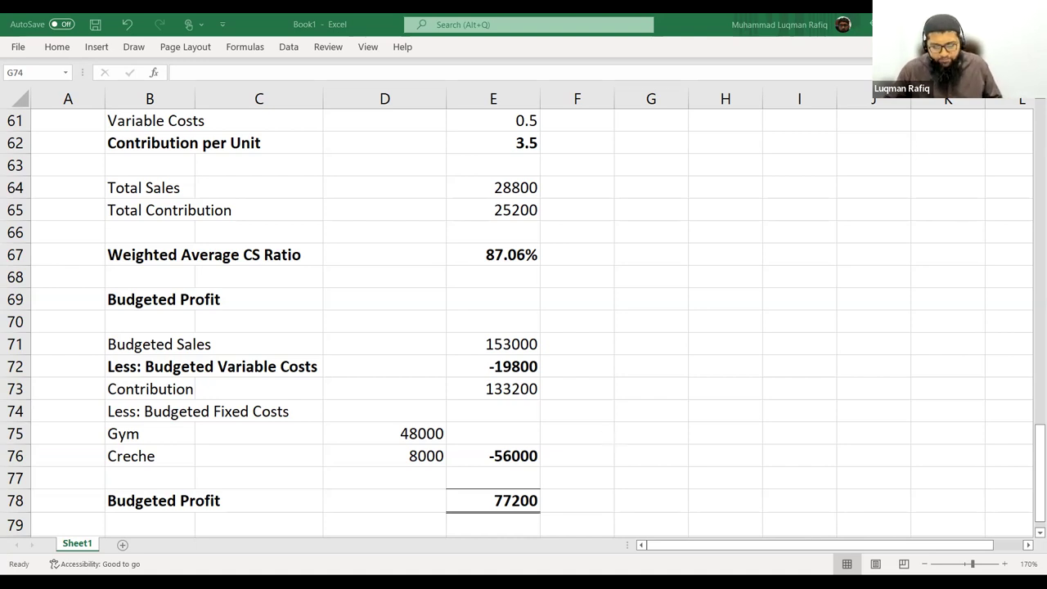
Switch to PDF Annotator and copy a snapshot of the requirement (d) question text to the clipboard
{"action": "key", "text": "alt+Tab"}
{"action": "scroll", "coordinate": [338, 362], "scroll_direction": "down", "scroll_amount": 3}
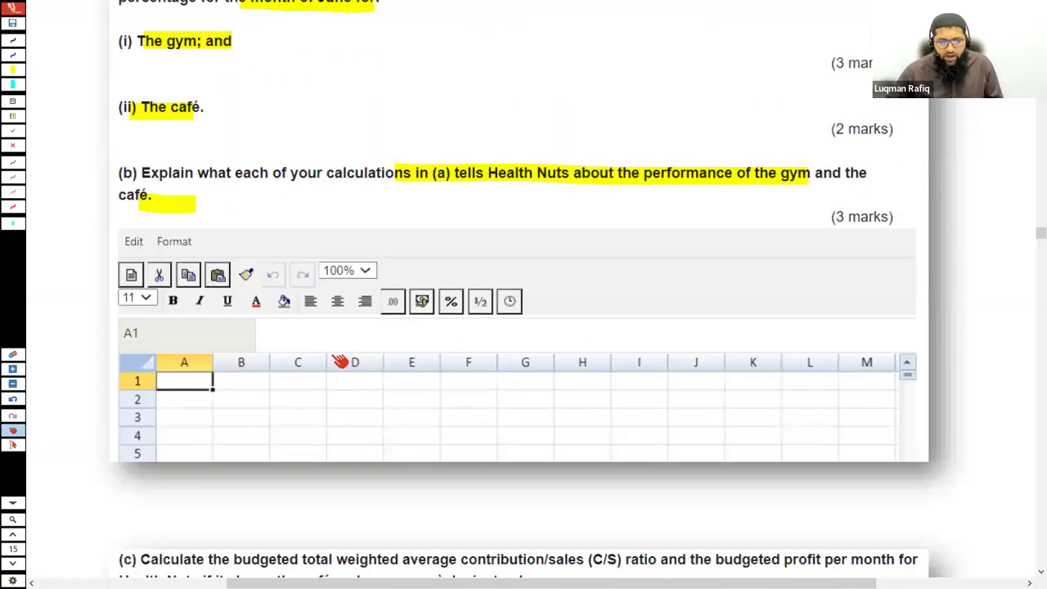
{"action": "scroll", "coordinate": [683, 201], "scroll_direction": "up", "scroll_amount": 1}
{"action": "scroll", "coordinate": [683, 201], "scroll_direction": "down", "scroll_amount": 8}
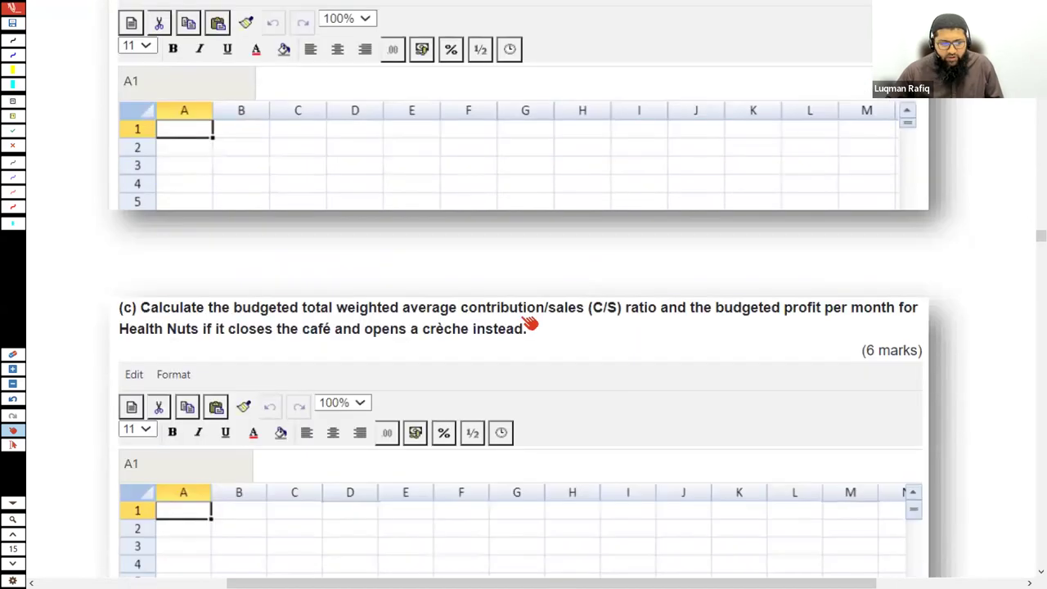
{"action": "scroll", "coordinate": [515, 327], "scroll_direction": "down", "scroll_amount": 5}
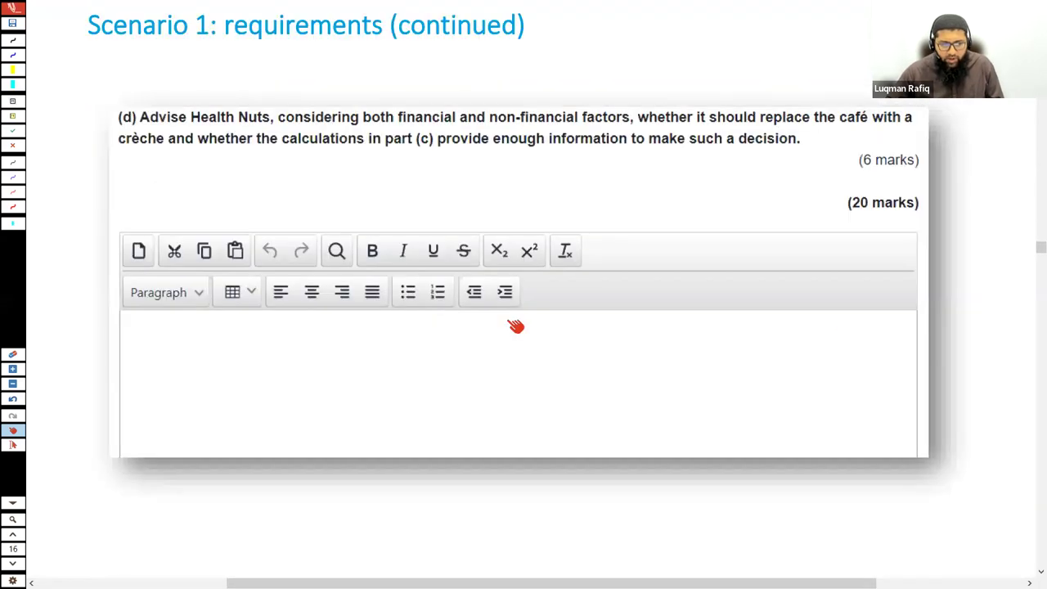
{"action": "scroll", "coordinate": [515, 327], "scroll_direction": "down", "scroll_amount": 3}
{"action": "scroll", "coordinate": [515, 326], "scroll_direction": "up", "scroll_amount": 3}
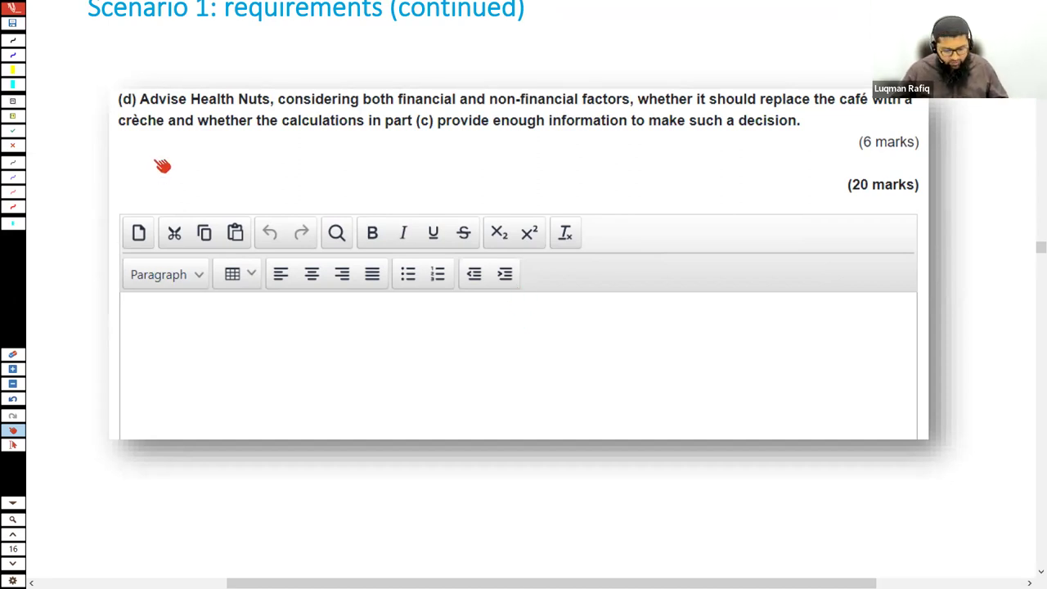
{"action": "left_click_drag", "start_coordinate": [110, 92], "coordinate": [940, 249]}
{"action": "left_click_drag", "start_coordinate": [892, 184], "coordinate": [892, 152]}
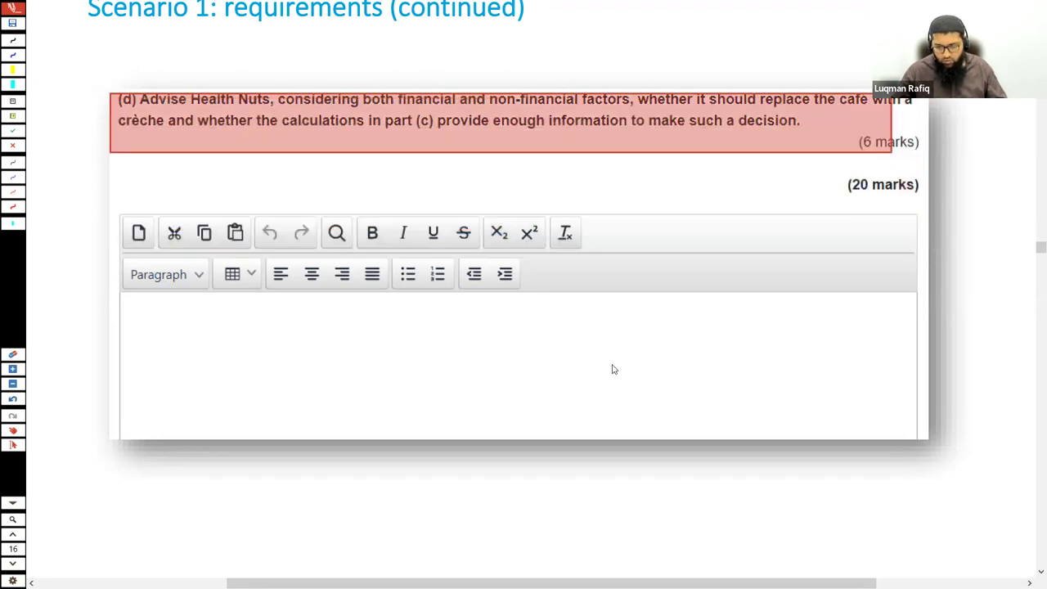
{"action": "left_click_drag", "start_coordinate": [115, 87], "coordinate": [921, 160]}
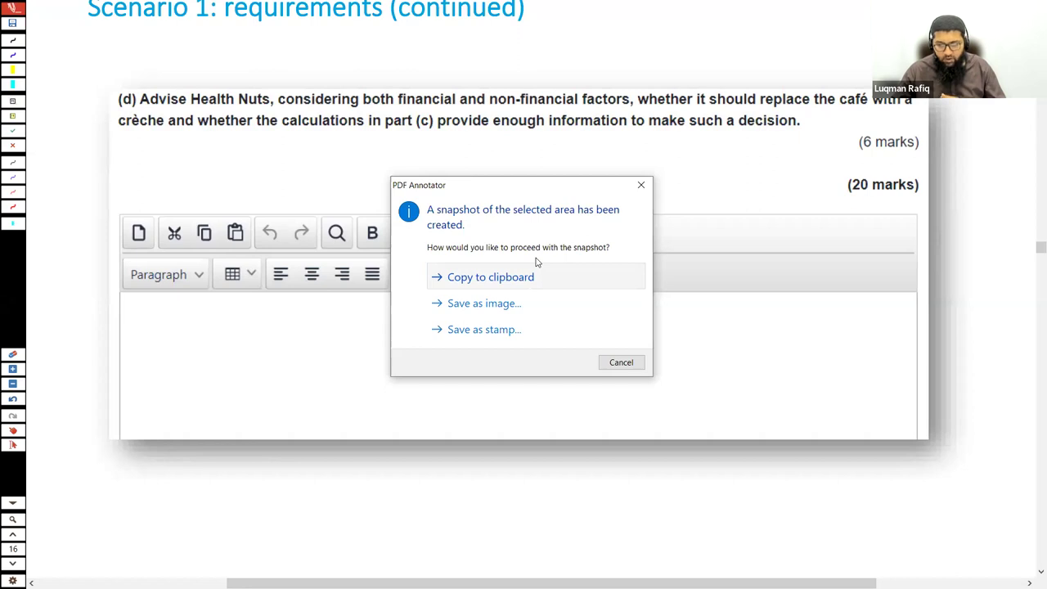
{"action": "left_click", "coordinate": [536, 267]}
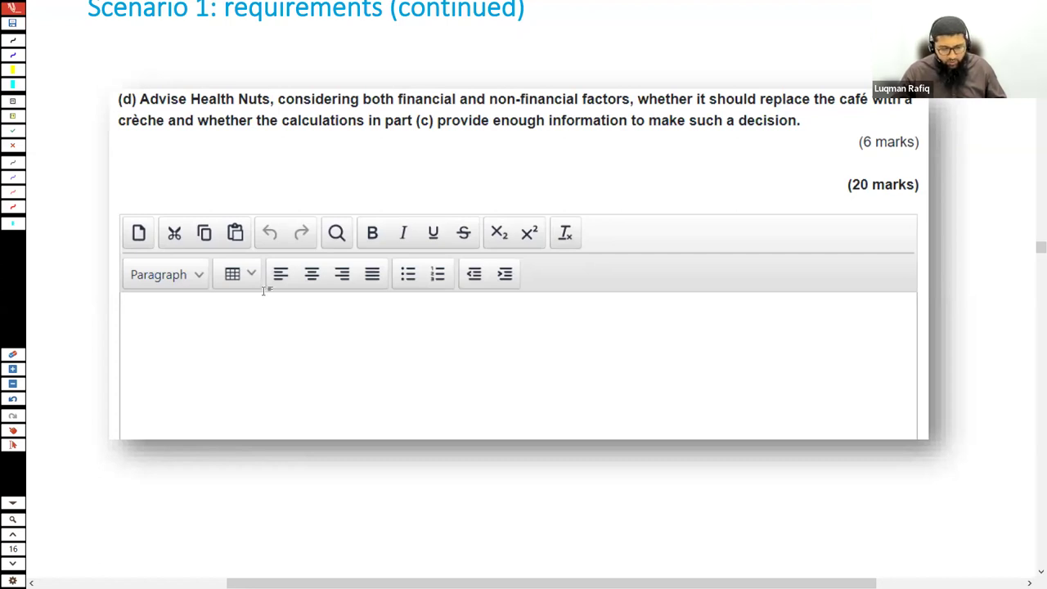
Switch to the Word document and paste the requirement (d) snapshot below the part (b) answer, followed by a new paragraph
{"action": "key", "text": "alt+Tab"}
{"action": "key", "text": "ctrl+v"}
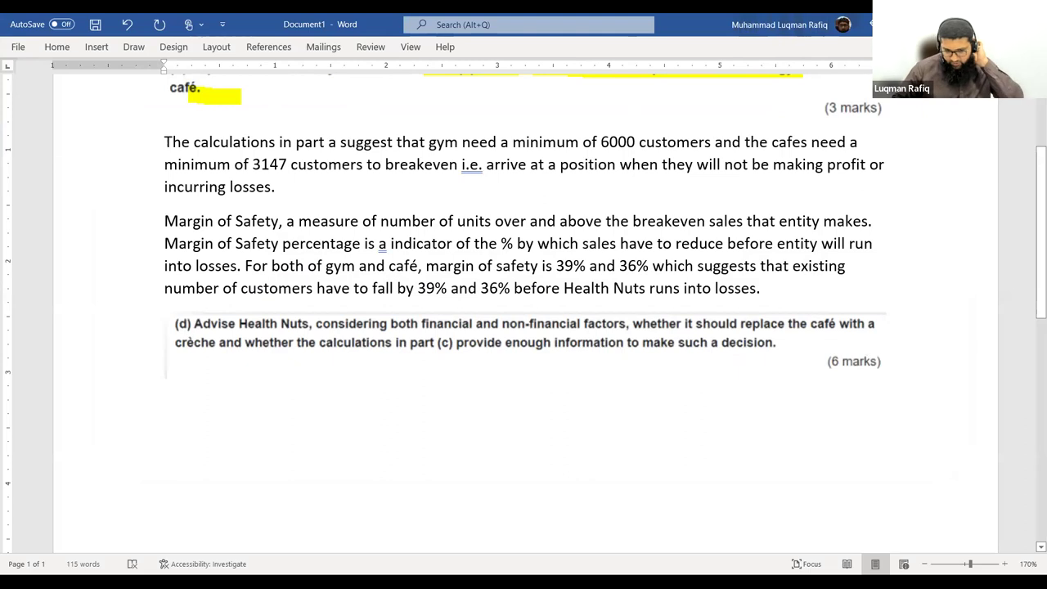
{"action": "key", "text": "Return"}
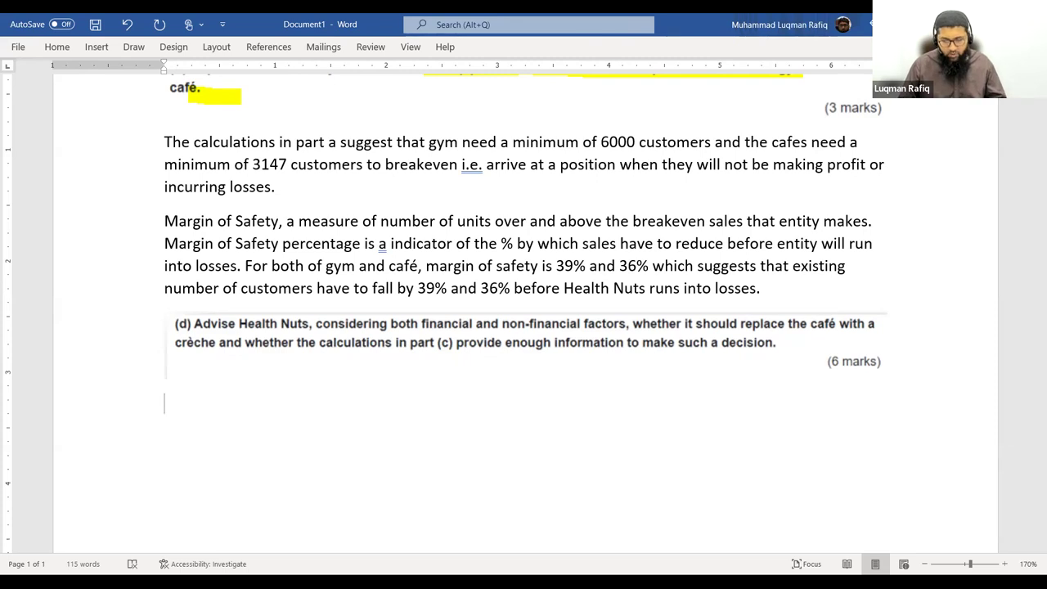
Add the heading "Financial Factor:" below the pasted requirement (d) snapshot
{"action": "type", "text": "fINANCIAL Factor"}
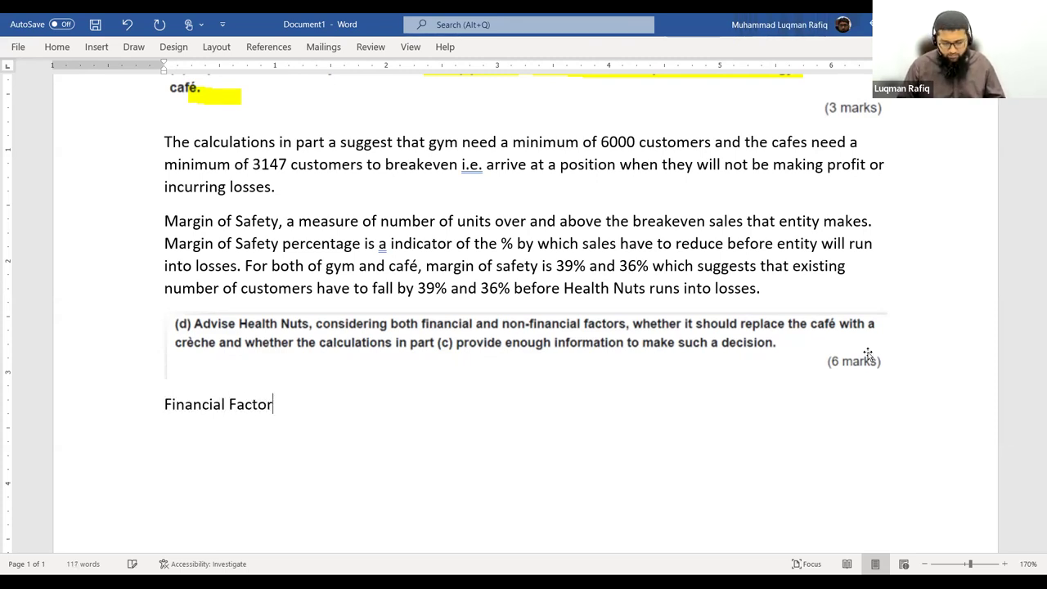
{"action": "type", "text": ":"}
{"action": "key", "text": "Return"}
Write the line "Compare profit with Café & Gym with the profit under Gym and Creche" under the Financial Factor heading
{"action": "type", "text": "Compare profit with Cafe"}
{"action": "type", "text": " & Gym and"}
{"action": "key", "text": "BackSpace"}
{"action": "key", "text": "BackSpace"}
{"action": "key", "text": "BackSpace"}
{"action": "type", "text": "with the profit under Gyme"}
{"action": "key", "text": "BackSpace"}
{"action": "key", "text": "BackSpace"}
{"action": "type", "text": "and Creche"}
{"action": "key", "text": "BackSpace"}
{"action": "key", "text": "BackSpace"}
{"action": "key", "text": "BackSpace"}
{"action": "type", "text": "eche"}
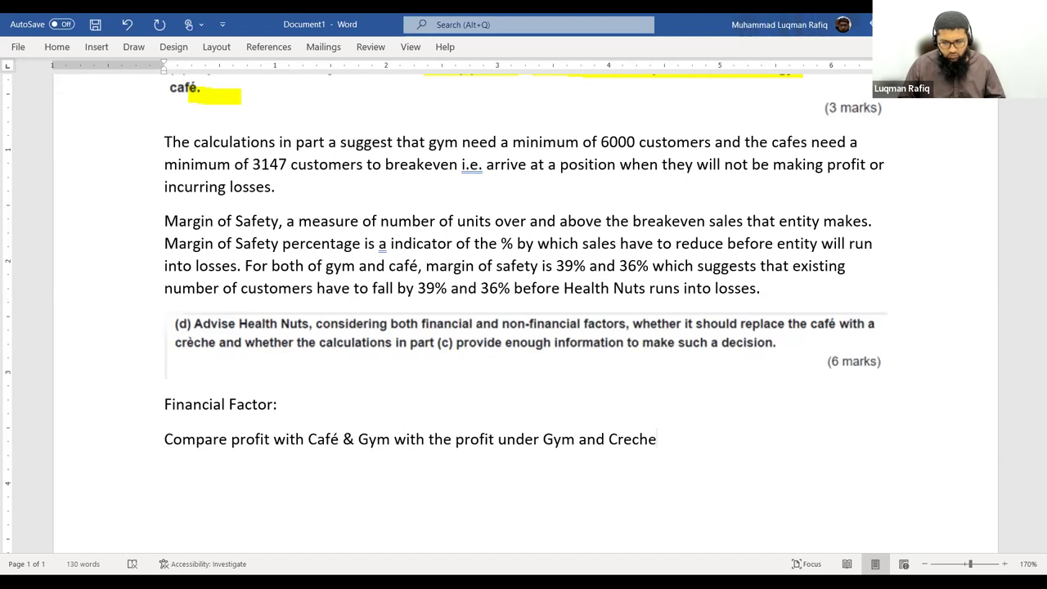
{"action": "key", "text": "BackSpace"}
{"action": "key", "text": "BackSpace"}
{"action": "type", "text": "e"}
{"action": "key", "text": "BackSpace"}
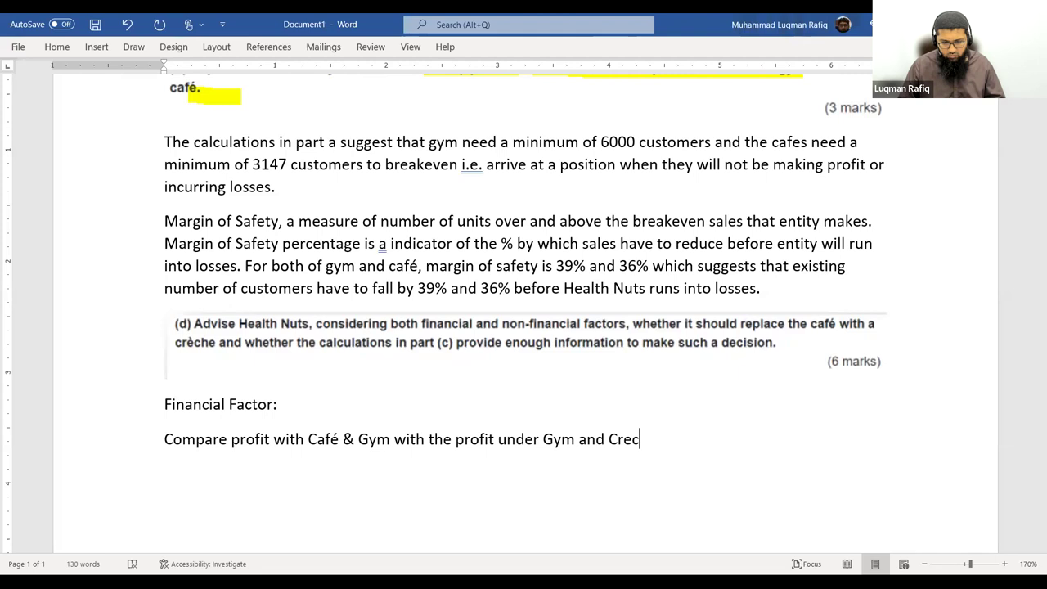
{"action": "type", "text": "he"}
{"action": "key", "text": "Return"}
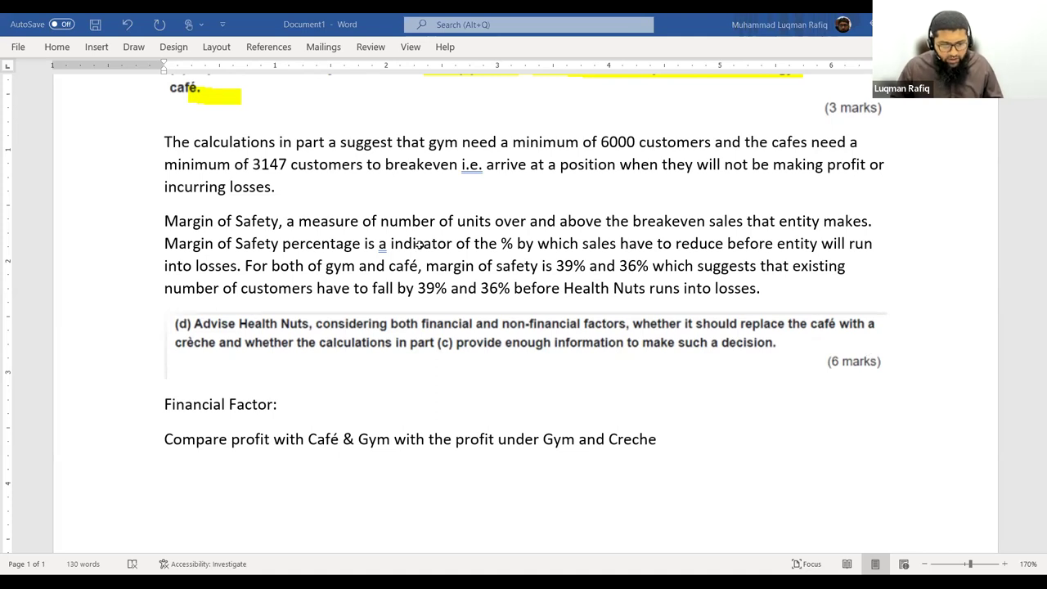
Switch to the Excel workbook and start part (d) with "d)" in A82 and "Profit with Gym and Café" in B82
{"action": "key", "text": "alt+Tab"}
{"action": "scroll", "coordinate": [419, 244], "scroll_direction": "up", "scroll_amount": 2}
{"action": "scroll", "coordinate": [413, 254], "scroll_direction": "down", "scroll_amount": 3}
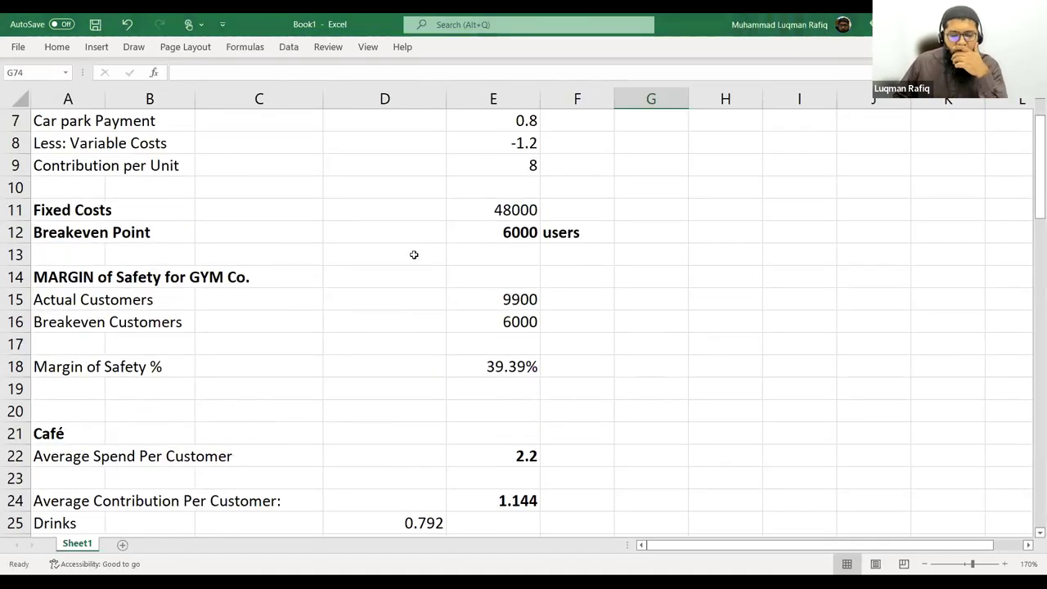
{"action": "scroll", "coordinate": [414, 258], "scroll_direction": "down", "scroll_amount": 6}
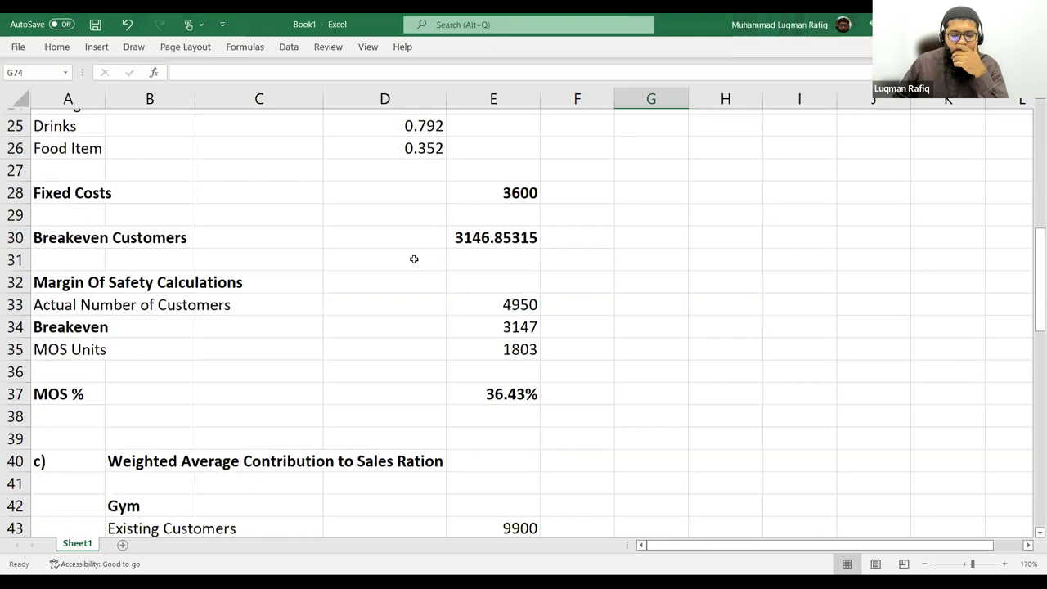
{"action": "scroll", "coordinate": [414, 258], "scroll_direction": "down", "scroll_amount": 14}
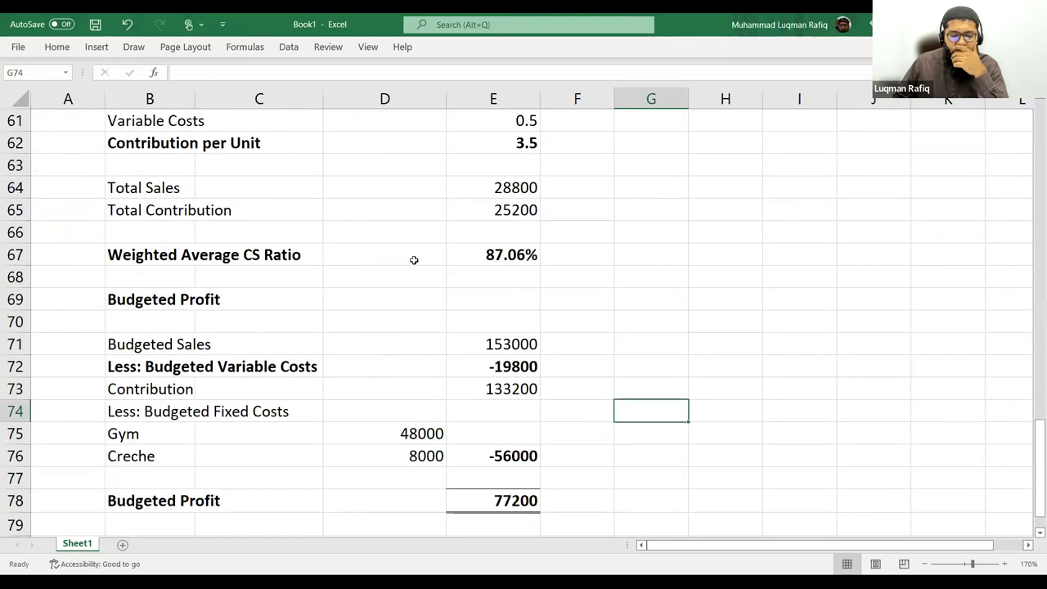
{"action": "scroll", "coordinate": [291, 298], "scroll_direction": "down", "scroll_amount": 2}
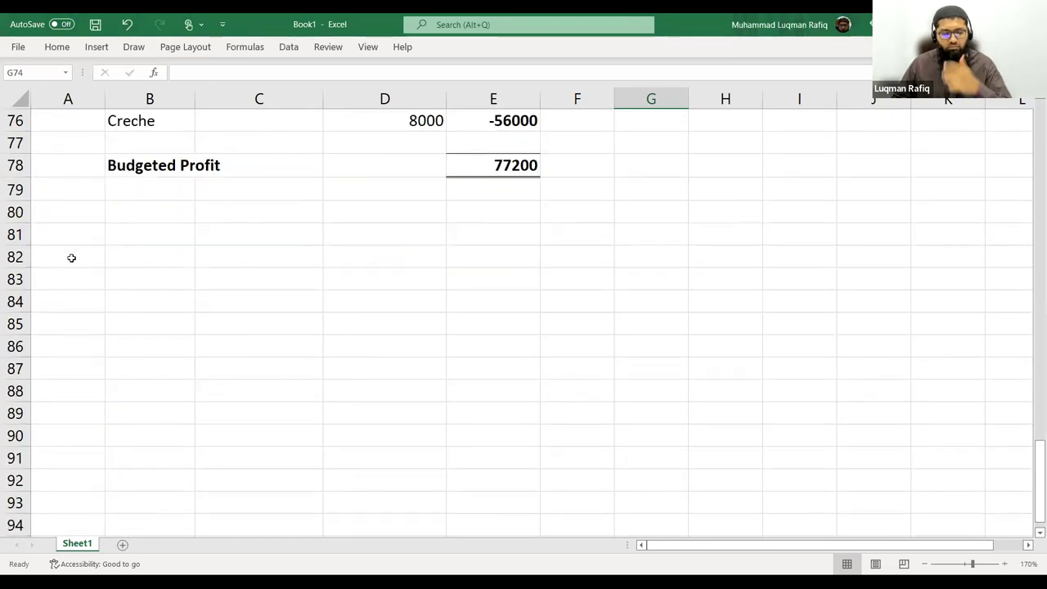
{"action": "type", "text": "d)"}
{"action": "left_click", "coordinate": [152, 249]}
{"action": "type", "text": "Pro"}
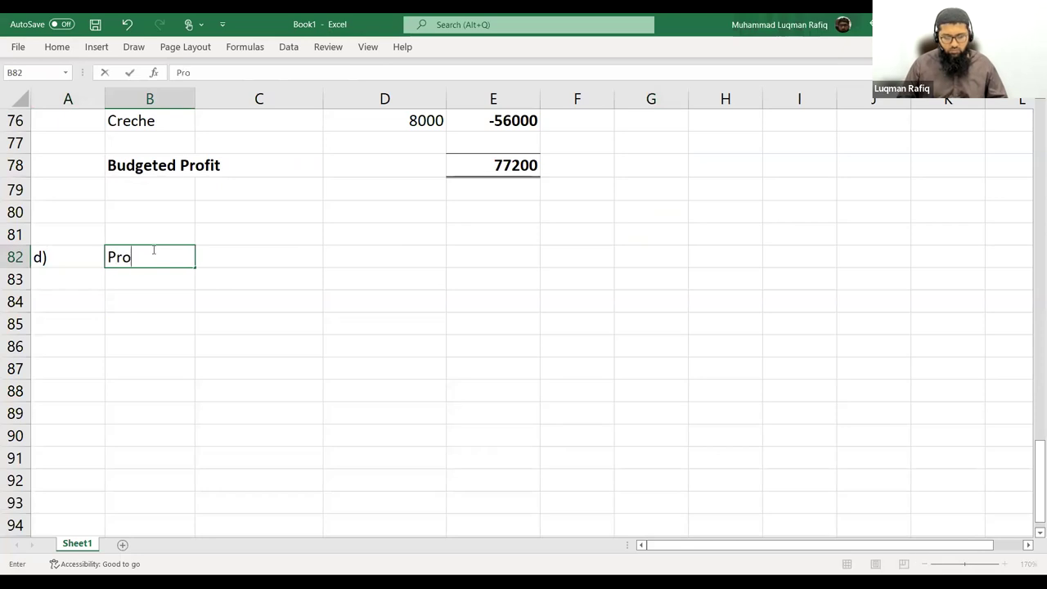
{"action": "type", "text": "fit with Gym and Cafe"}
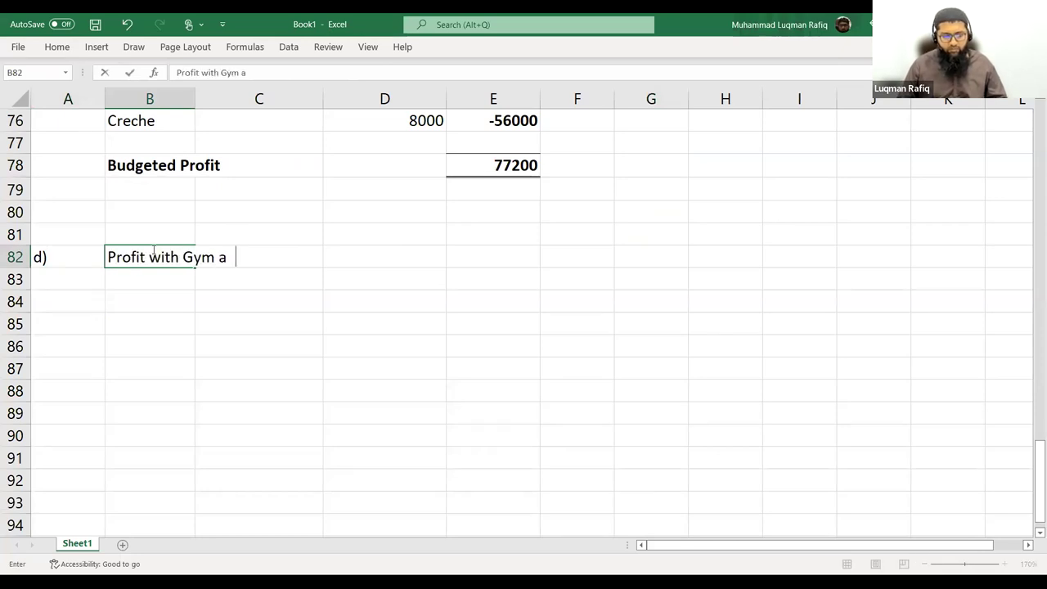
{"action": "key", "text": "Return"}
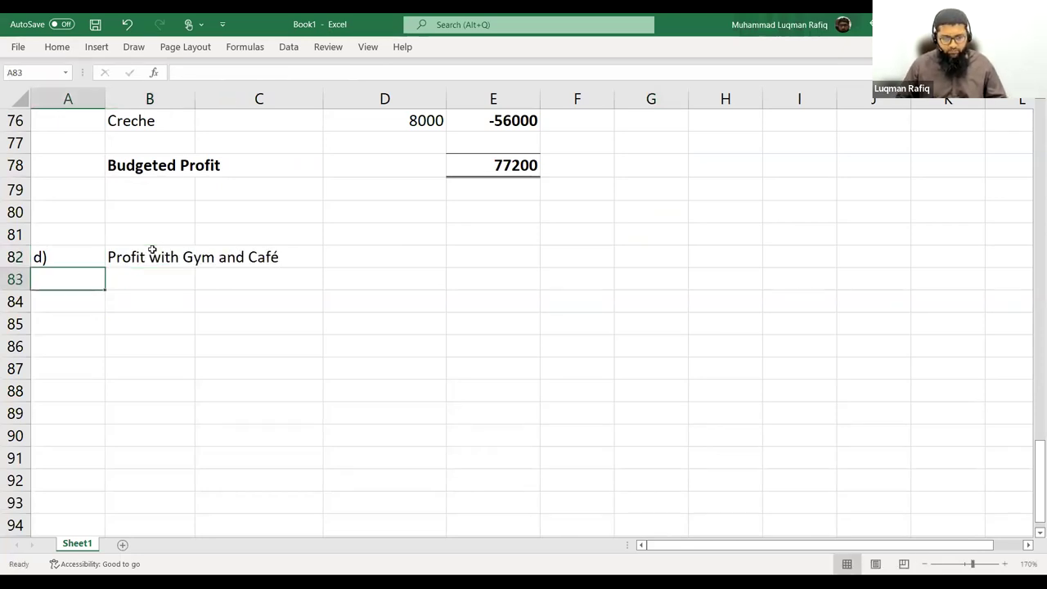
Add the labels "Contribution from gym" in B83 and "Contribution from café" in B84
{"action": "key", "text": "Right"}
{"action": "type", "text": "Contribut"}
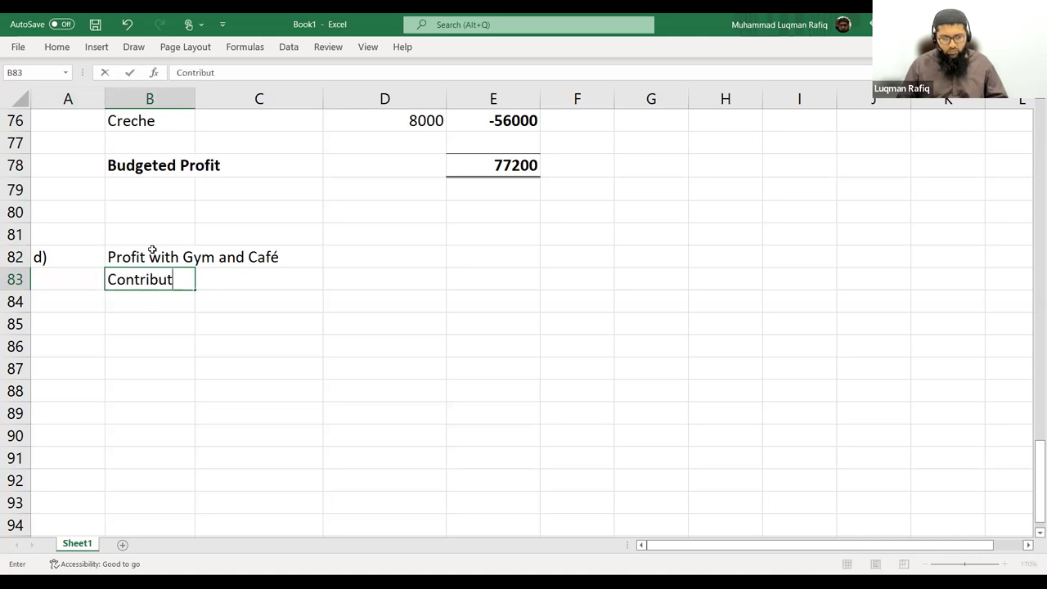
{"action": "type", "text": "ion from gym"}
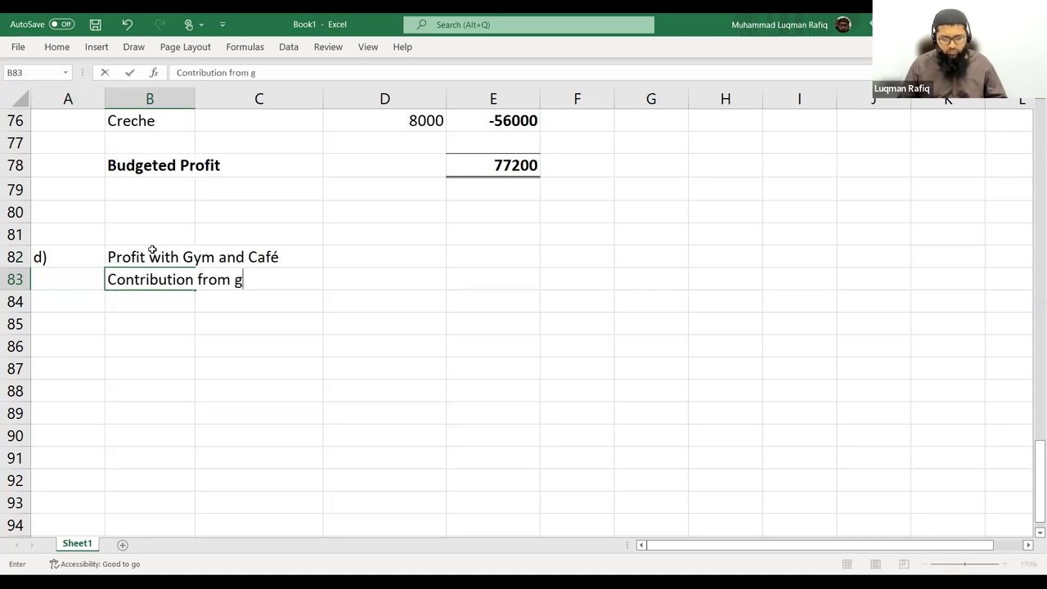
{"action": "key", "text": "Return"}
{"action": "type", "text": "Contri"}
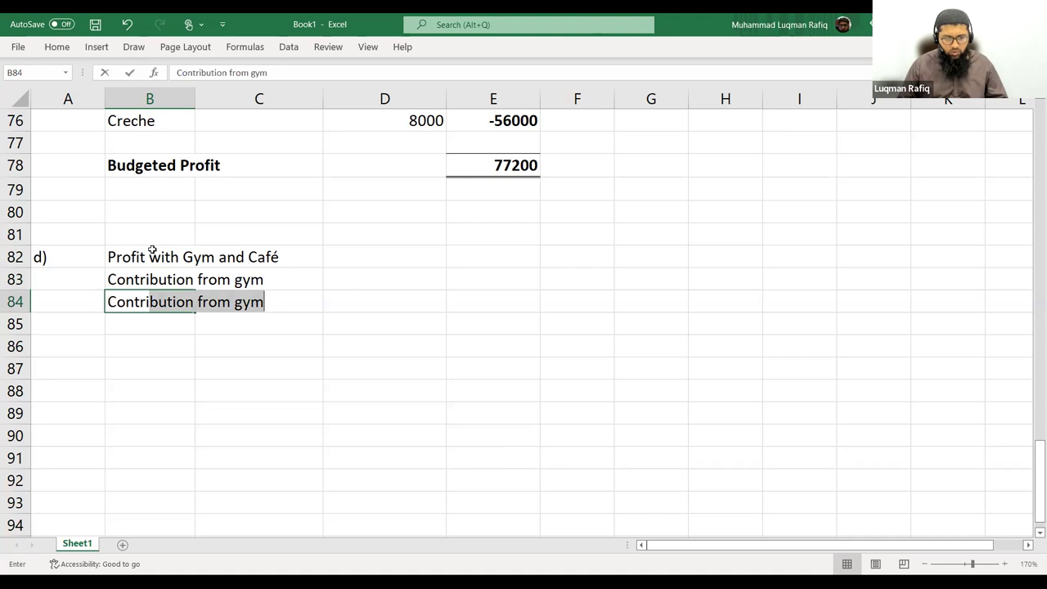
{"action": "key", "text": "Return"}
{"action": "key", "text": "Up"}
{"action": "key", "text": "F2"}
{"action": "key", "text": "BackSpace"}
{"action": "key", "text": "BackSpace"}
{"action": "key", "text": "BackSpace"}
{"action": "type", "text": "ca"}
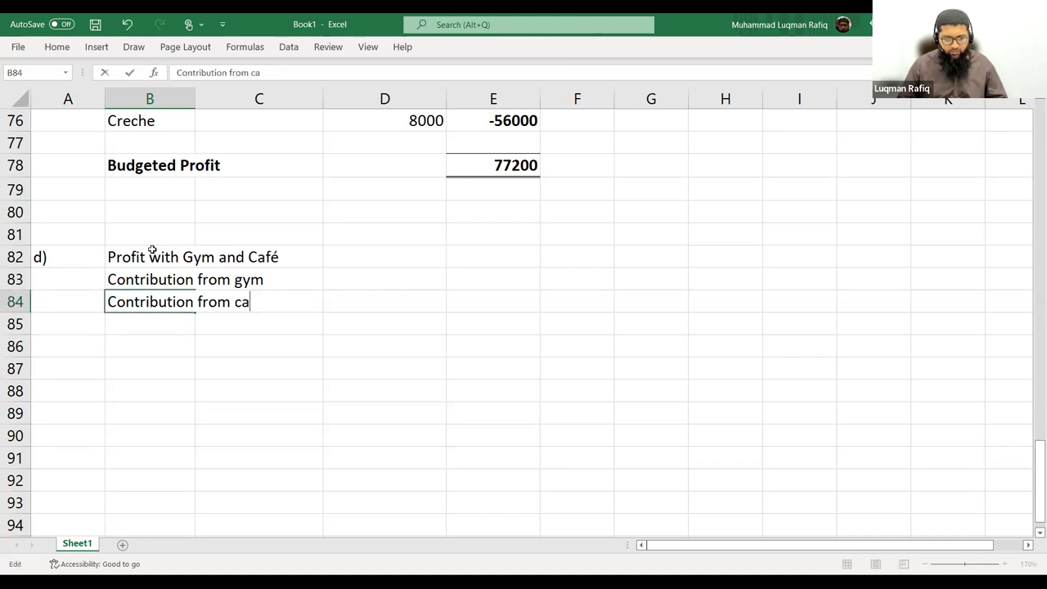
{"action": "type", "text": "fé"}
{"action": "key", "text": "Return"}
Leave a blank row and add the labels "Less Fixed Costs", "Gym" and "Café" in B86 to B88
{"action": "key", "text": "Return"}
{"action": "type", "text": "Less Fixed Costs"}
{"action": "key", "text": "Return"}
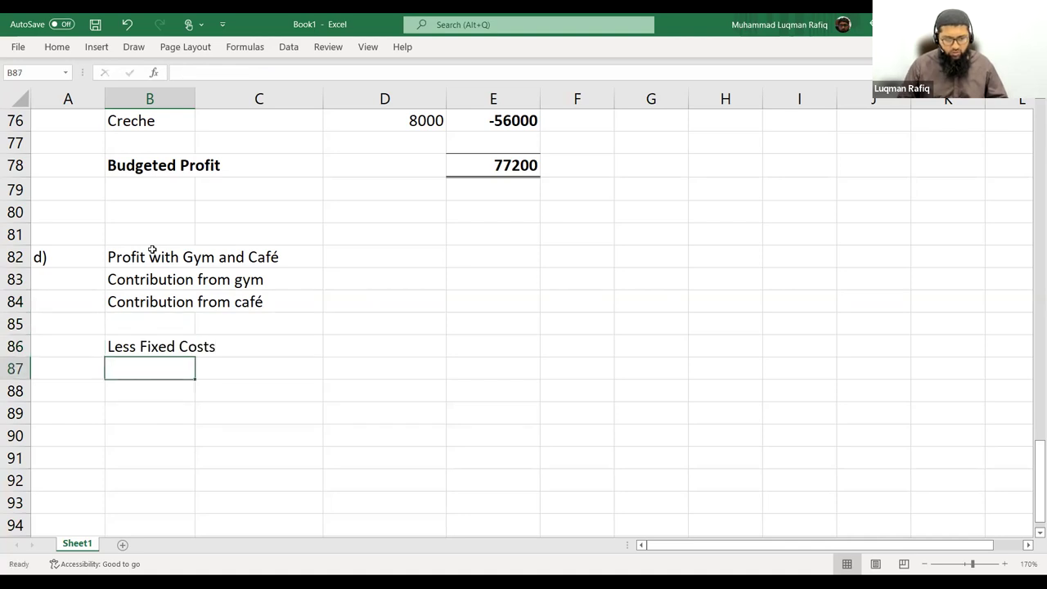
{"action": "type", "text": "Gym"}
{"action": "key", "text": "Return"}
{"action": "type", "text": "Ca"}
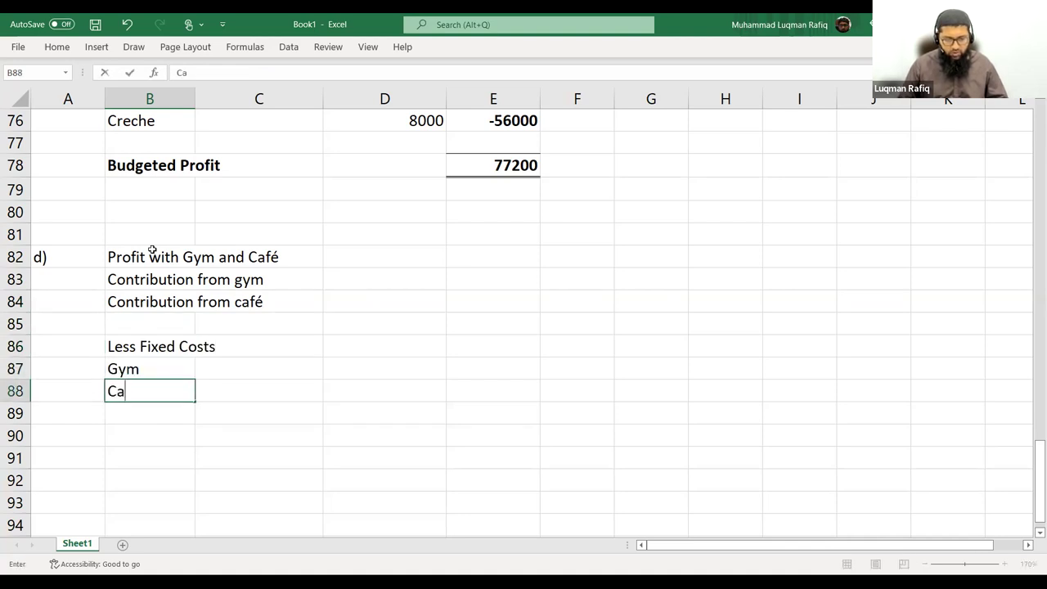
{"action": "type", "text": "fe"}
Calculate the gym's total contribution in E82 with the formula =E9*E15
{"action": "key", "text": "Right"}
{"action": "key", "text": "Right"}
{"action": "key", "text": "Up"}
{"action": "key", "text": "Up"}
{"action": "key", "text": "Up"}
{"action": "key", "text": "Up"}
{"action": "key", "text": "Up"}
{"action": "key", "text": "Right"}
{"action": "key", "text": "Up"}
{"action": "type", "text": "="}
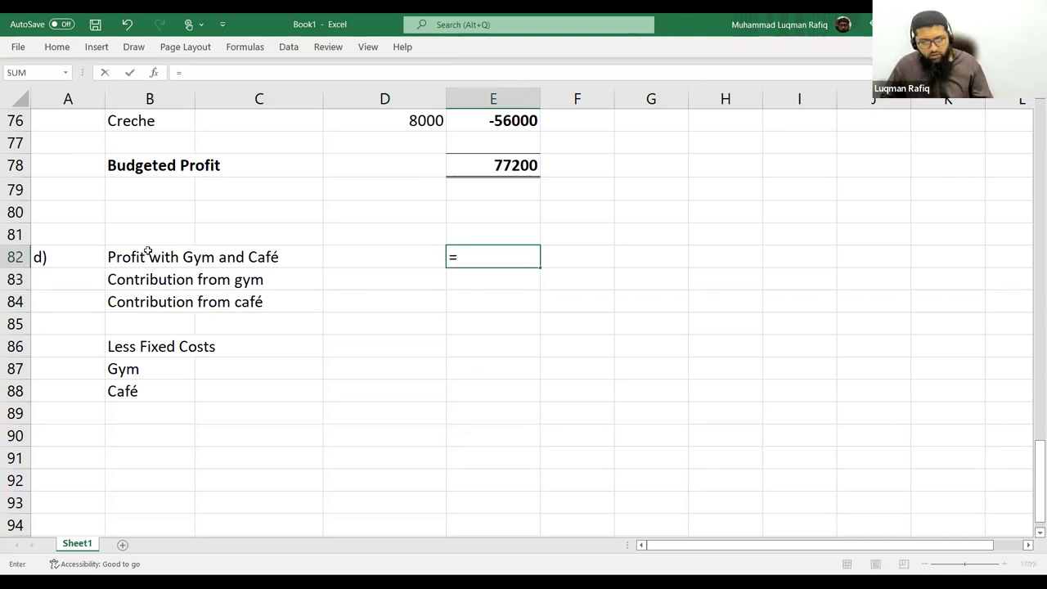
{"action": "scroll", "coordinate": [523, 217], "scroll_direction": "up", "scroll_amount": 19}
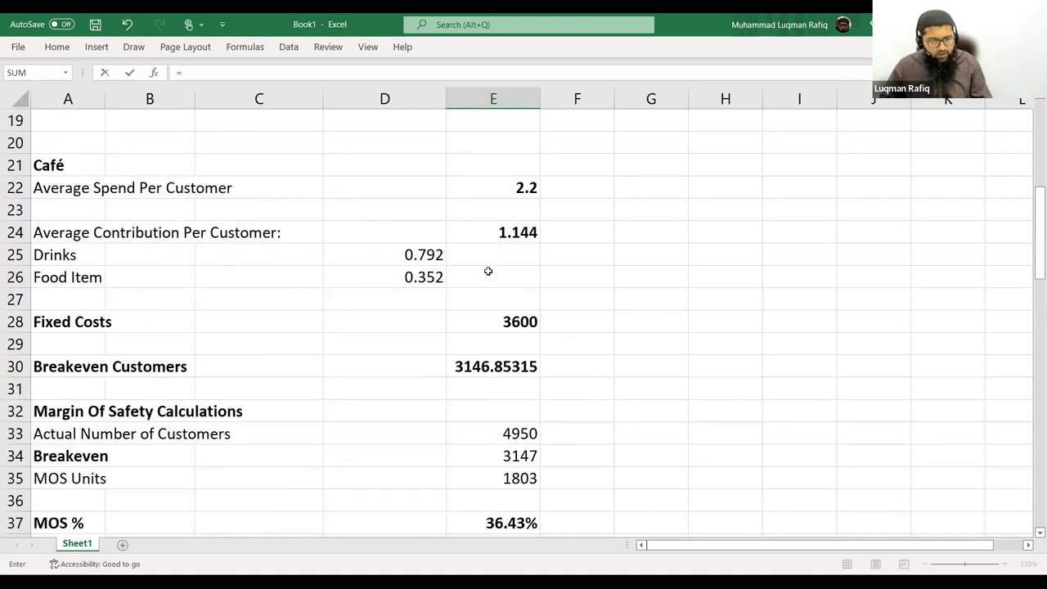
{"action": "scroll", "coordinate": [488, 271], "scroll_direction": "up", "scroll_amount": 6}
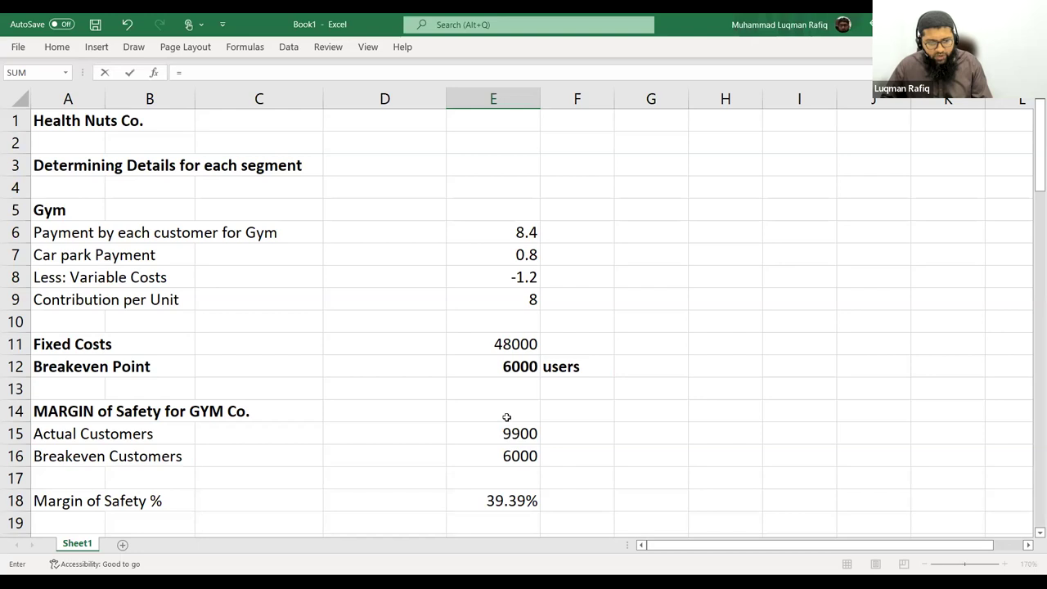
{"action": "left_click", "coordinate": [519, 295]}
{"action": "type", "text": "*"}
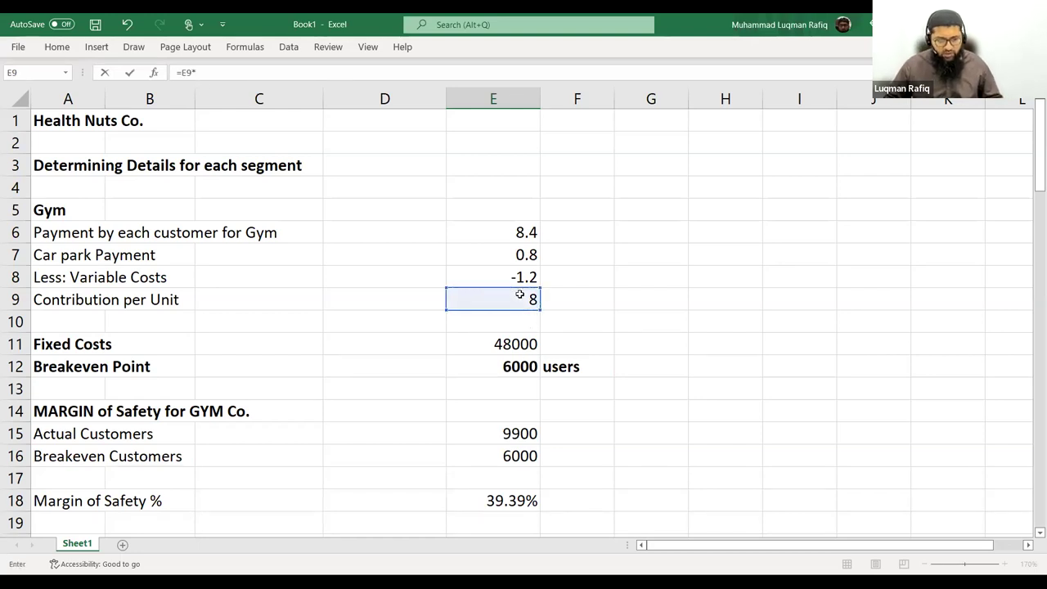
{"action": "left_click", "coordinate": [519, 435]}
{"action": "key", "text": "Return"}
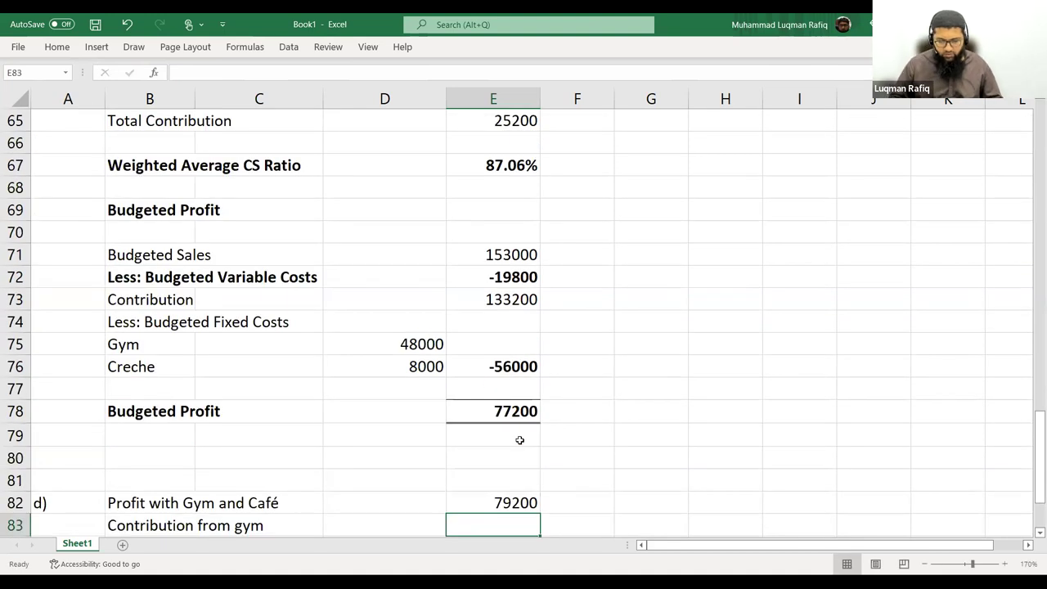
Move the gym contribution formula from E82 to E83, beside its label, keeping its references as =E9*E15
{"action": "type", "text": "="}
{"action": "key", "text": "Escape"}
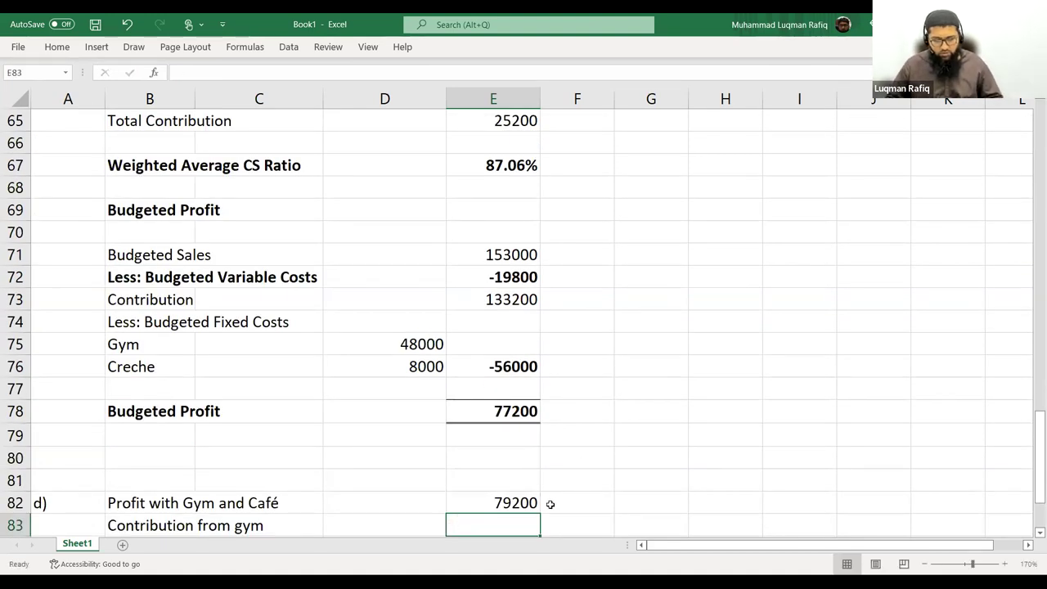
{"action": "left_click", "coordinate": [531, 503]}
{"action": "key", "text": "ctrl+c"}
{"action": "key", "text": "Down"}
{"action": "key", "text": "ctrl+v"}
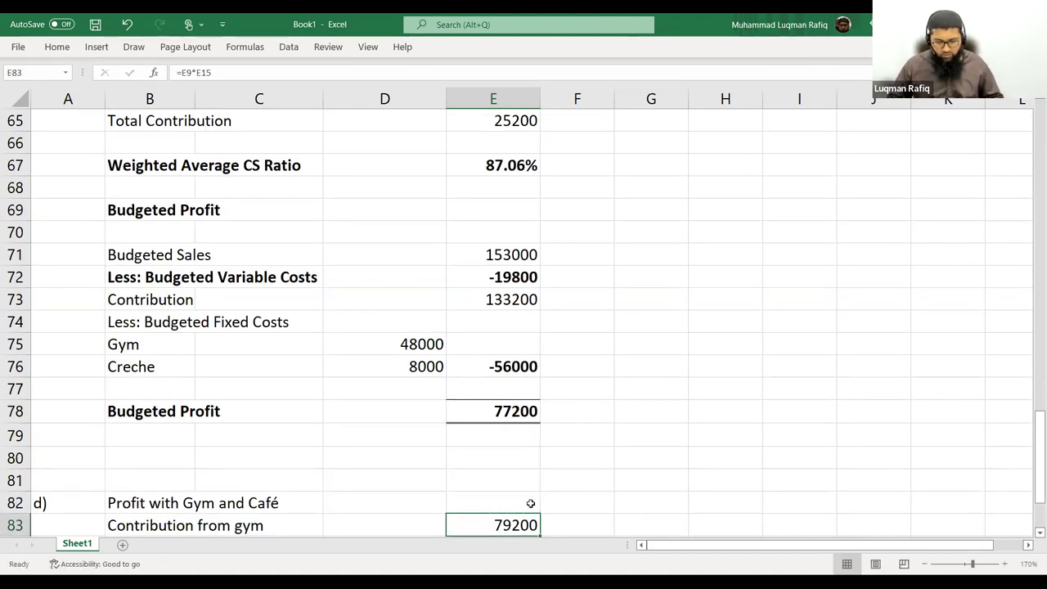
Calculate the café's total contribution in E84 with the formula =E24*E33
{"action": "key", "text": "Down"}
{"action": "type", "text": "="}
{"action": "scroll", "coordinate": [587, 416], "scroll_direction": "up", "scroll_amount": 9}
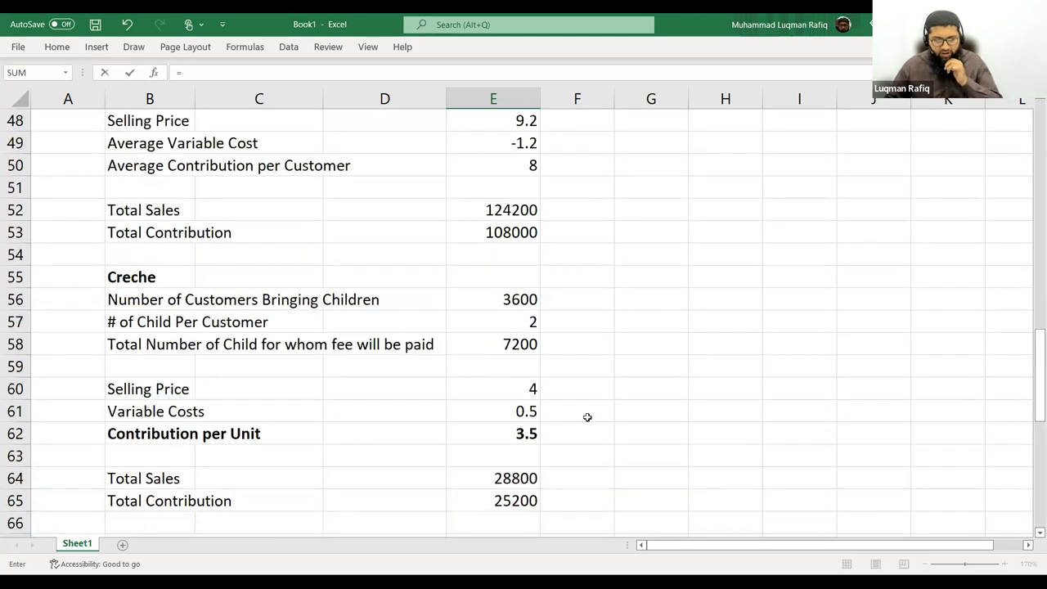
{"action": "scroll", "coordinate": [546, 433], "scroll_direction": "down", "scroll_amount": 2}
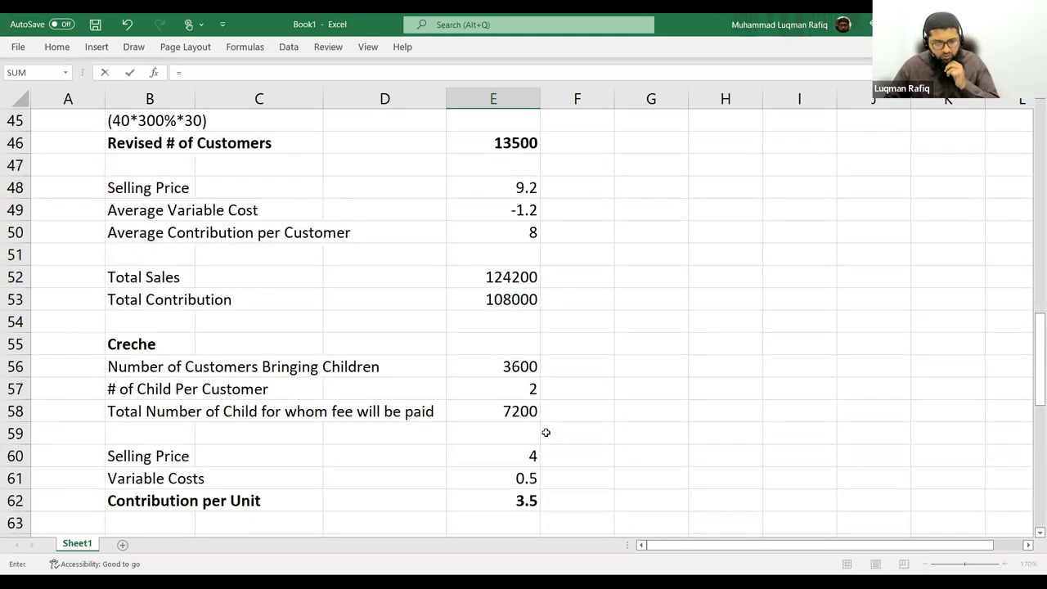
{"action": "scroll", "coordinate": [545, 433], "scroll_direction": "up", "scroll_amount": 9}
{"action": "scroll", "coordinate": [546, 432], "scroll_direction": "up", "scroll_amount": 6}
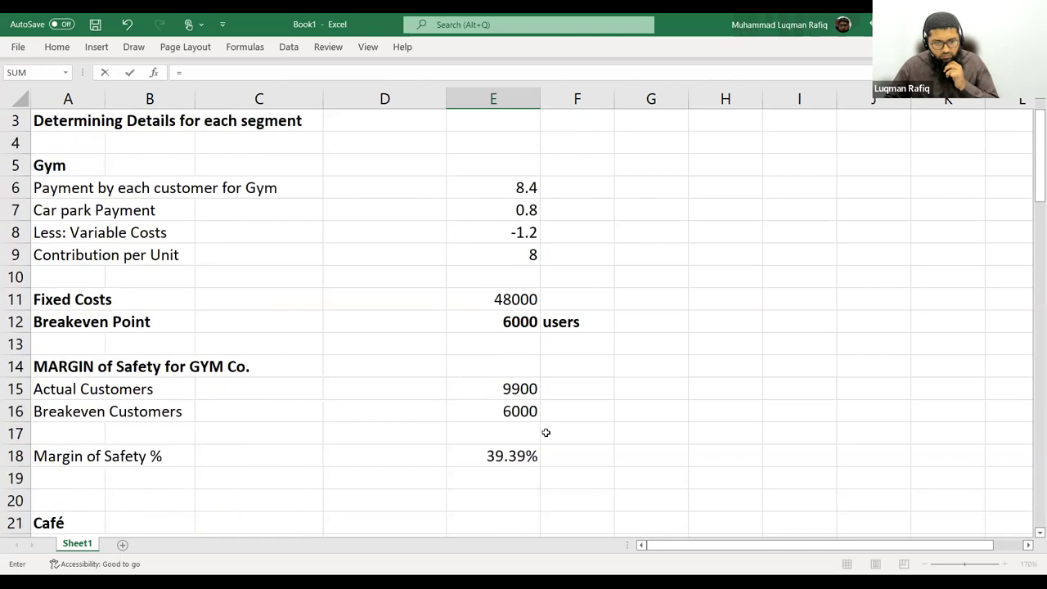
{"action": "scroll", "coordinate": [546, 432], "scroll_direction": "down", "scroll_amount": 4}
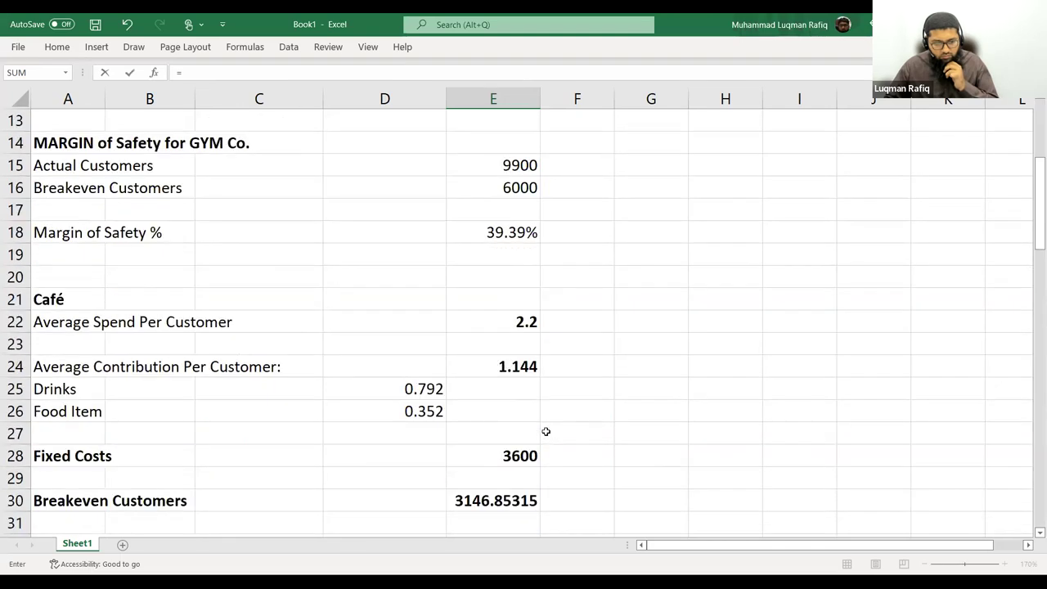
{"action": "left_click", "coordinate": [518, 366]}
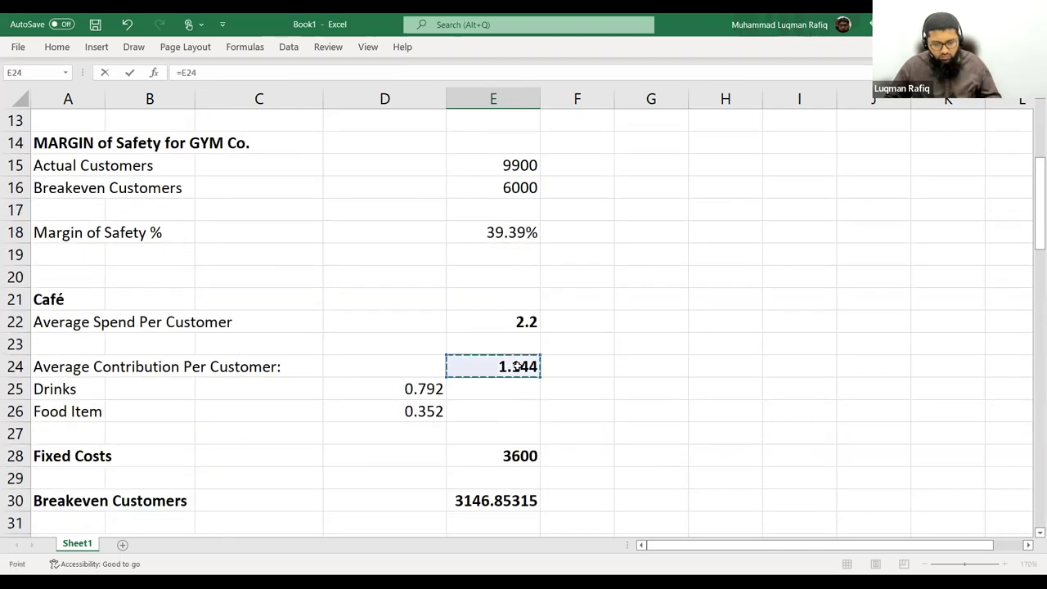
{"action": "type", "text": "*"}
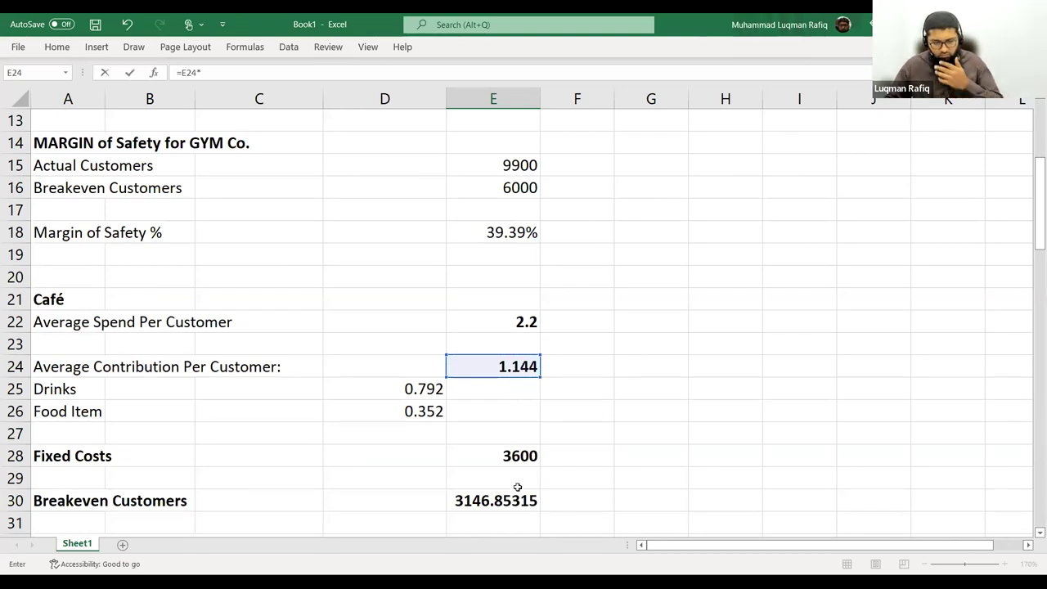
{"action": "scroll", "coordinate": [517, 487], "scroll_direction": "down", "scroll_amount": 1}
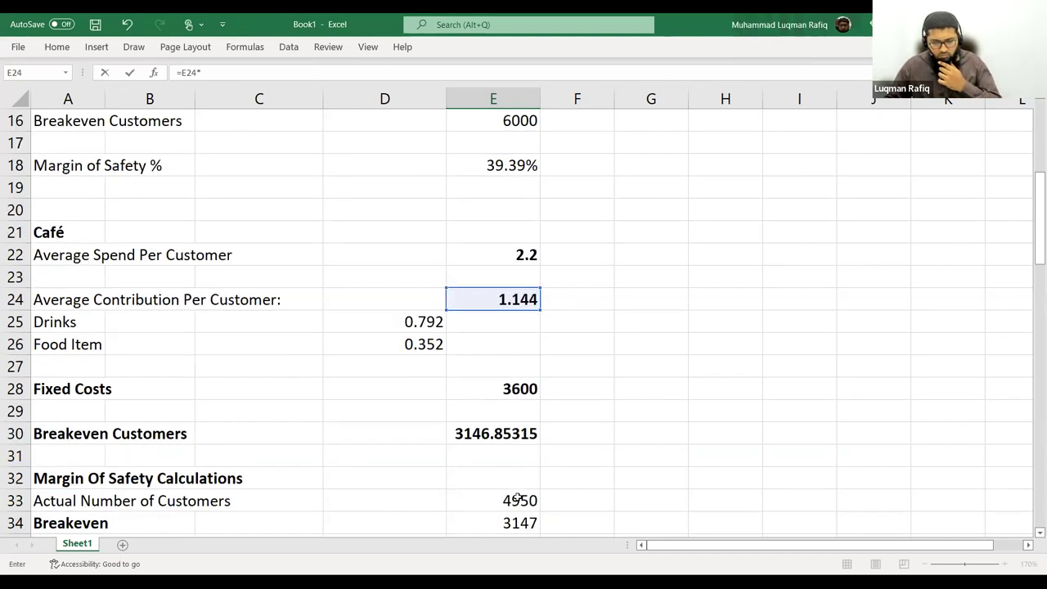
{"action": "left_click", "coordinate": [518, 496]}
{"action": "key", "text": "Return"}
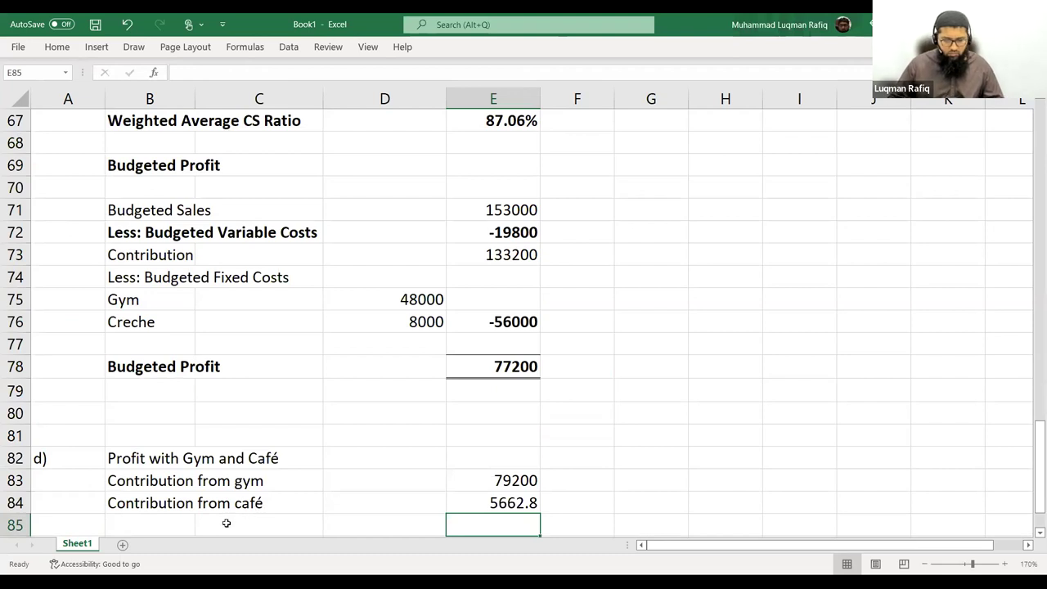
Link the gym's fixed costs into D87 with the formula =E11
{"action": "scroll", "coordinate": [253, 493], "scroll_direction": "down", "scroll_amount": 1}
{"action": "left_click", "coordinate": [351, 494]}
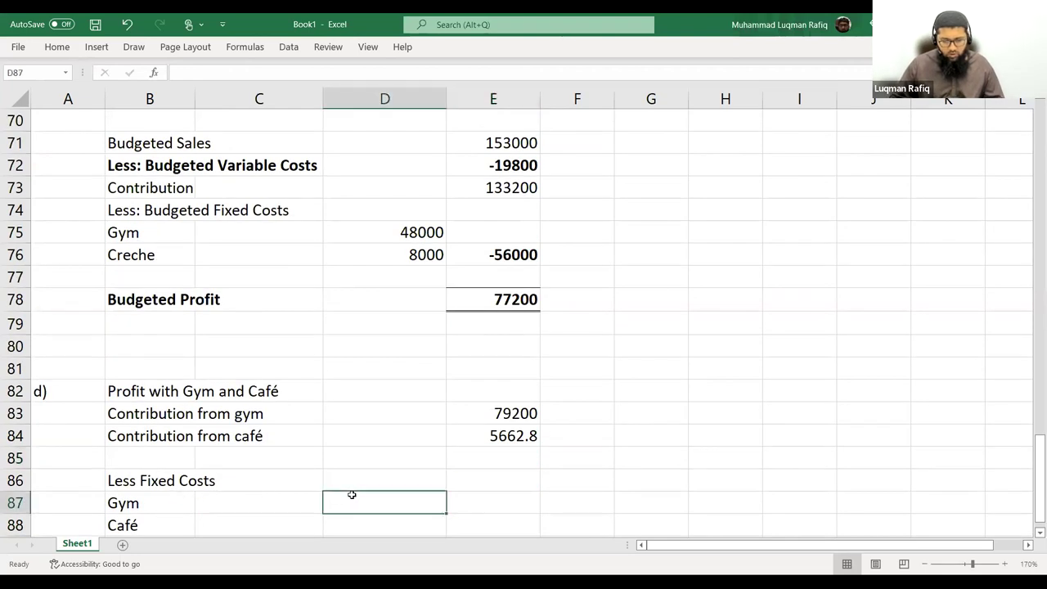
{"action": "type", "text": "="}
{"action": "scroll", "coordinate": [556, 262], "scroll_direction": "up", "scroll_amount": 8}
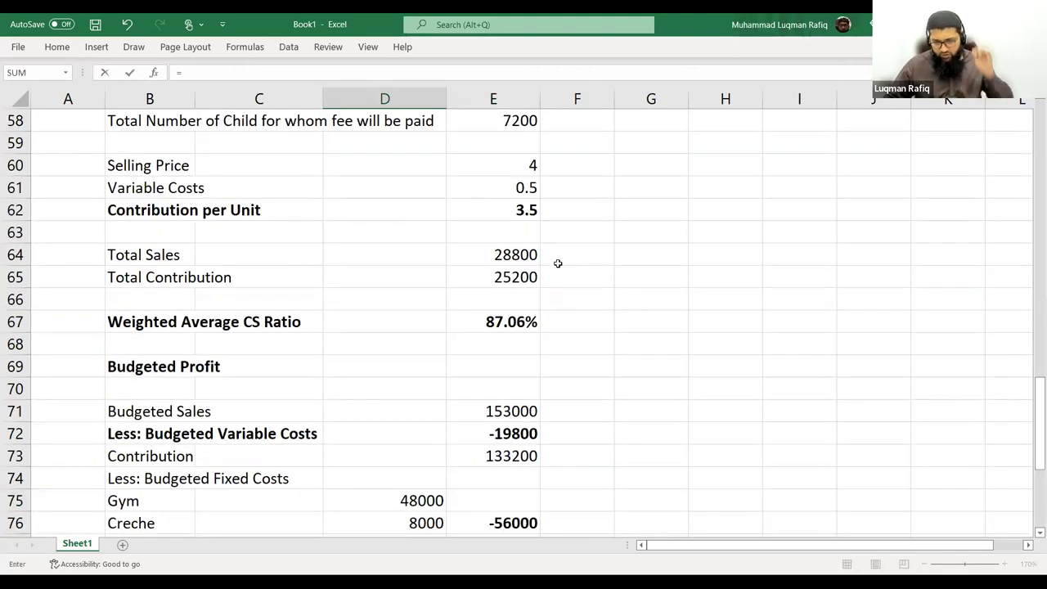
{"action": "scroll", "coordinate": [540, 276], "scroll_direction": "up", "scroll_amount": 15}
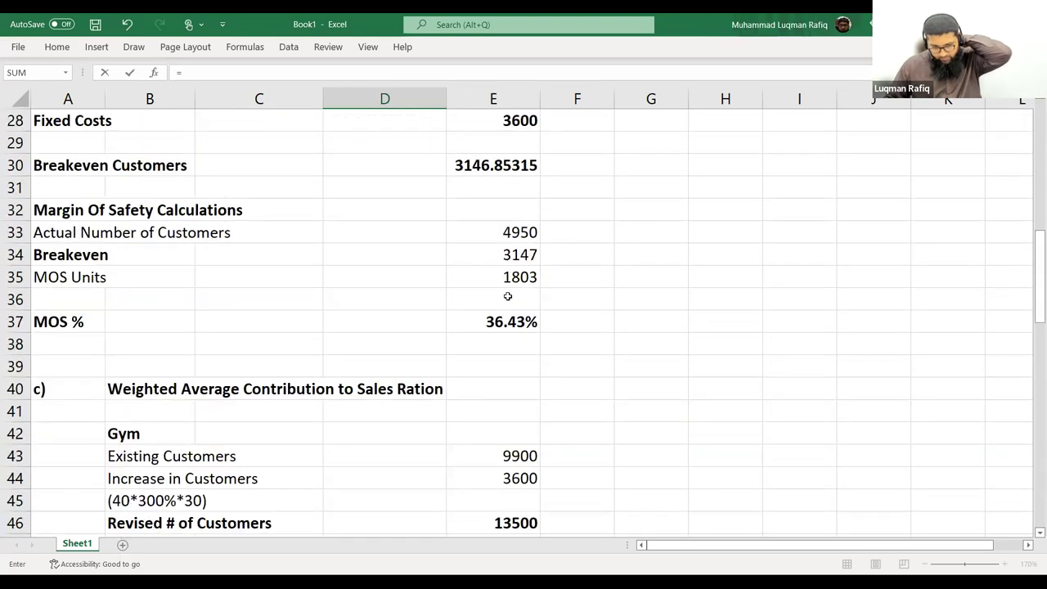
{"action": "left_click", "coordinate": [507, 343]}
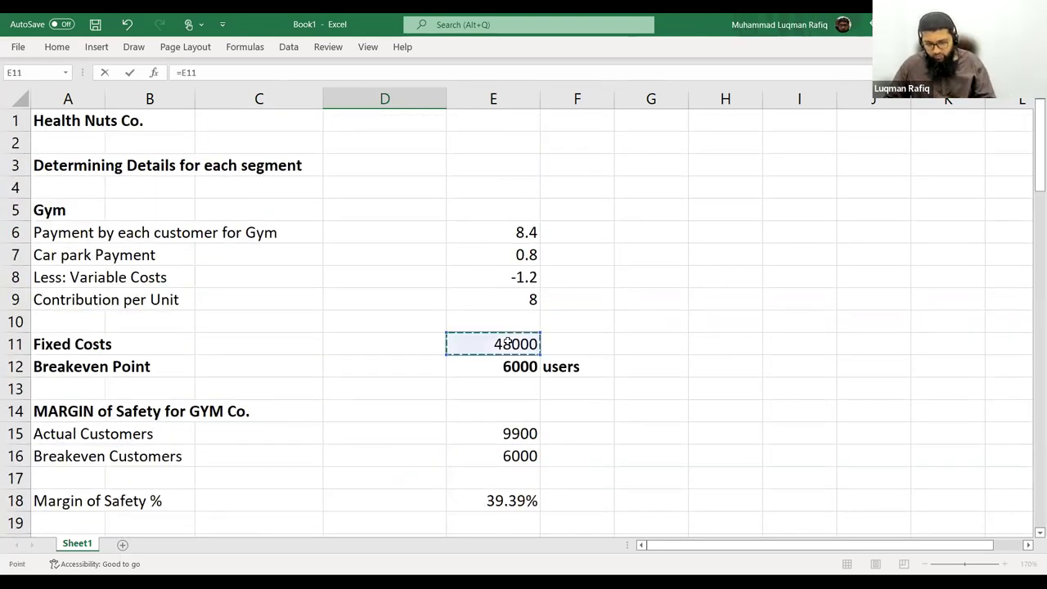
{"action": "key", "text": "Return"}
Link the café's fixed costs into D88 with the formula =E28
{"action": "type", "text": "="}
{"action": "scroll", "coordinate": [614, 316], "scroll_direction": "up", "scroll_amount": 20}
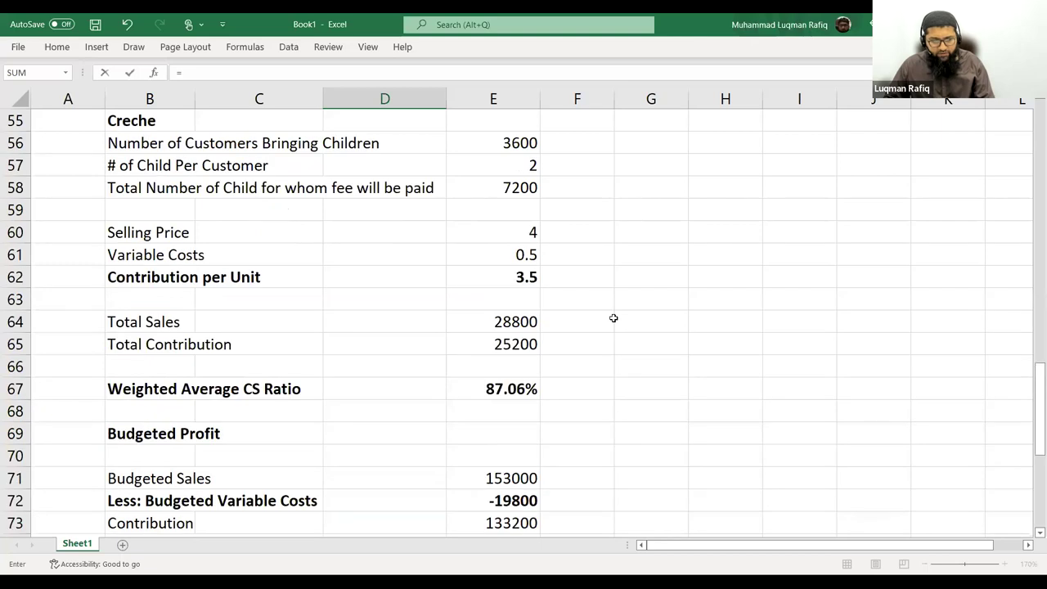
{"action": "scroll", "coordinate": [482, 418], "scroll_direction": "down", "scroll_amount": 3}
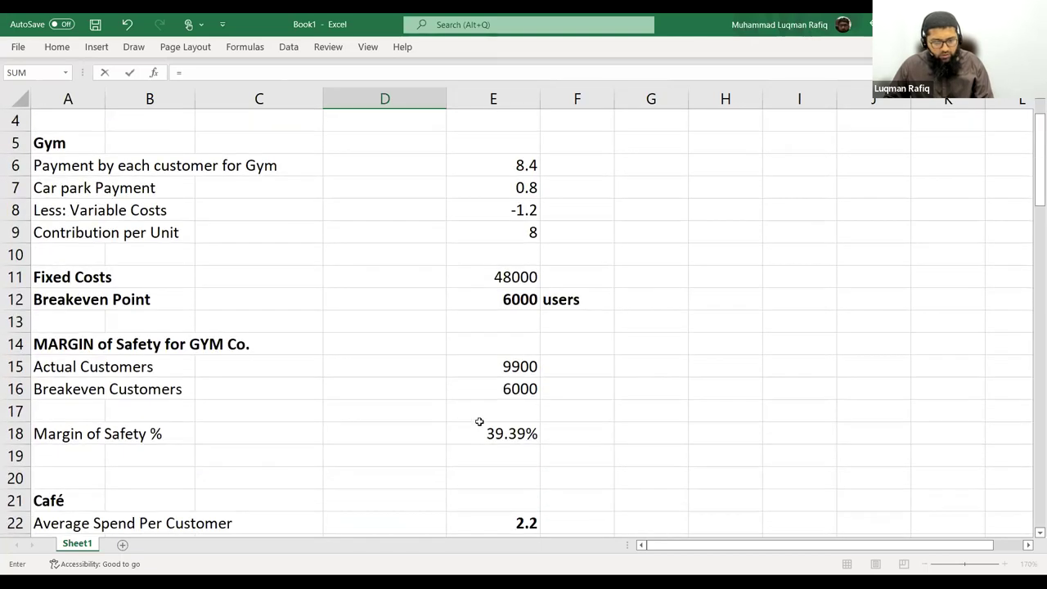
{"action": "scroll", "coordinate": [502, 449], "scroll_direction": "down", "scroll_amount": 2}
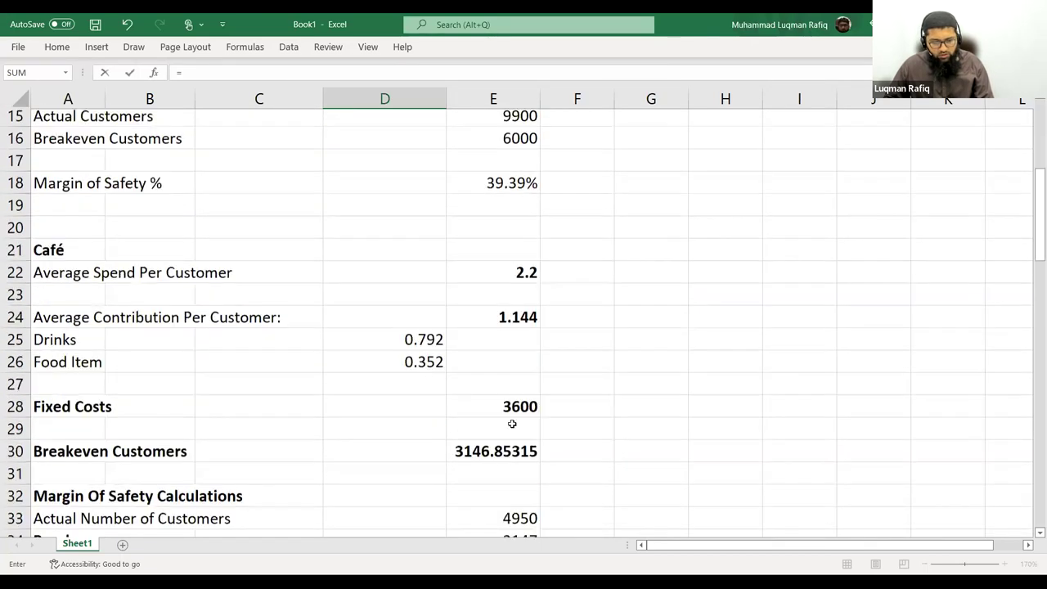
{"action": "left_click", "coordinate": [519, 389]}
{"action": "key", "text": "Return"}
Total the gym and café fixed costs as a negative amount in E89, using -SUM(D87:D88)
{"action": "scroll", "coordinate": [515, 461], "scroll_direction": "down", "scroll_amount": 1}
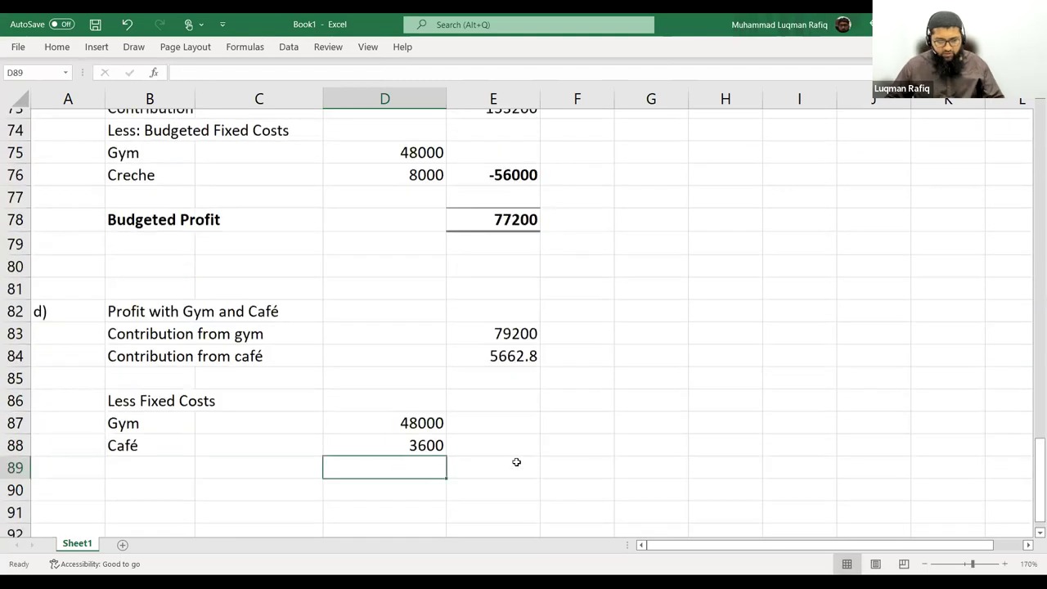
{"action": "left_click", "coordinate": [509, 461]}
{"action": "type", "text": "-"}
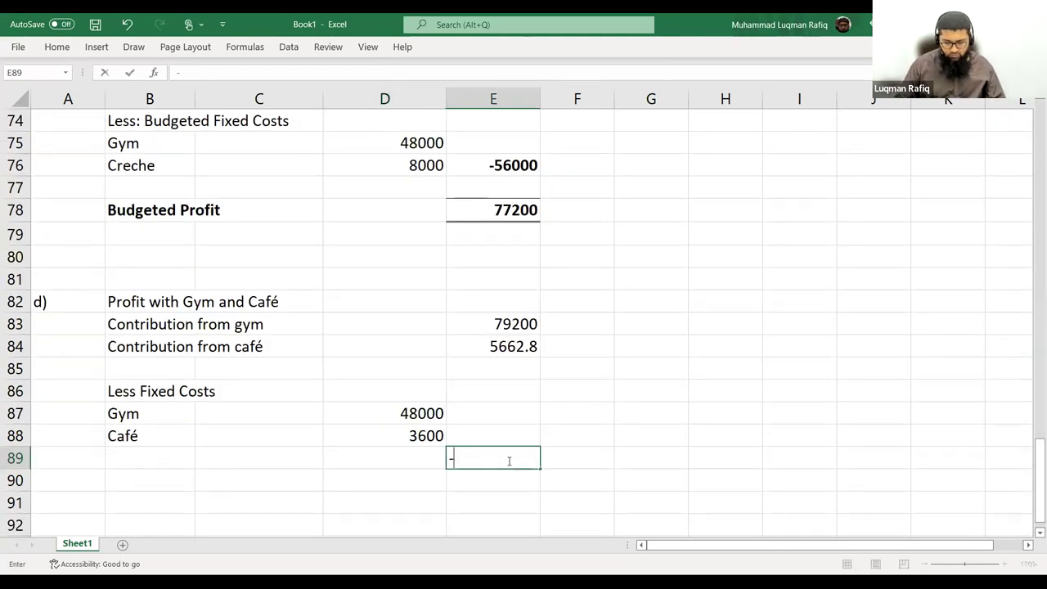
{"action": "type", "text": "sum("}
{"action": "key", "text": "Up"}
{"action": "key", "text": "Left"}
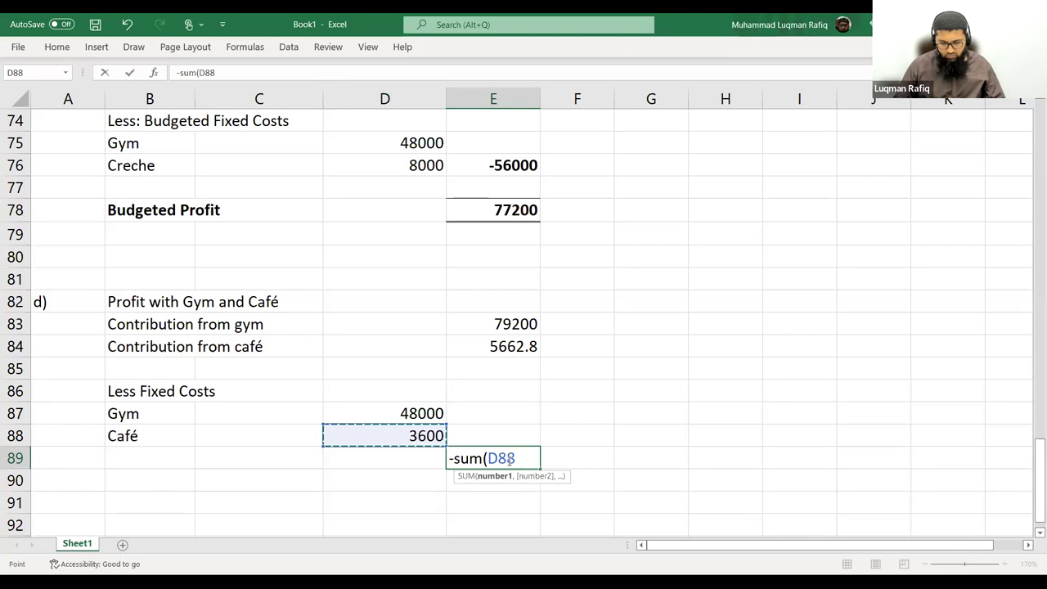
{"action": "key", "text": "shift+Up"}
{"action": "type", "text": ")"}
{"action": "key", "text": "ctrl+Return"}
Add a bottom border beneath the café fixed cost in D88
{"action": "key", "text": "Left"}
{"action": "key", "text": "Up"}
{"action": "left_click", "coordinate": [56, 46]}
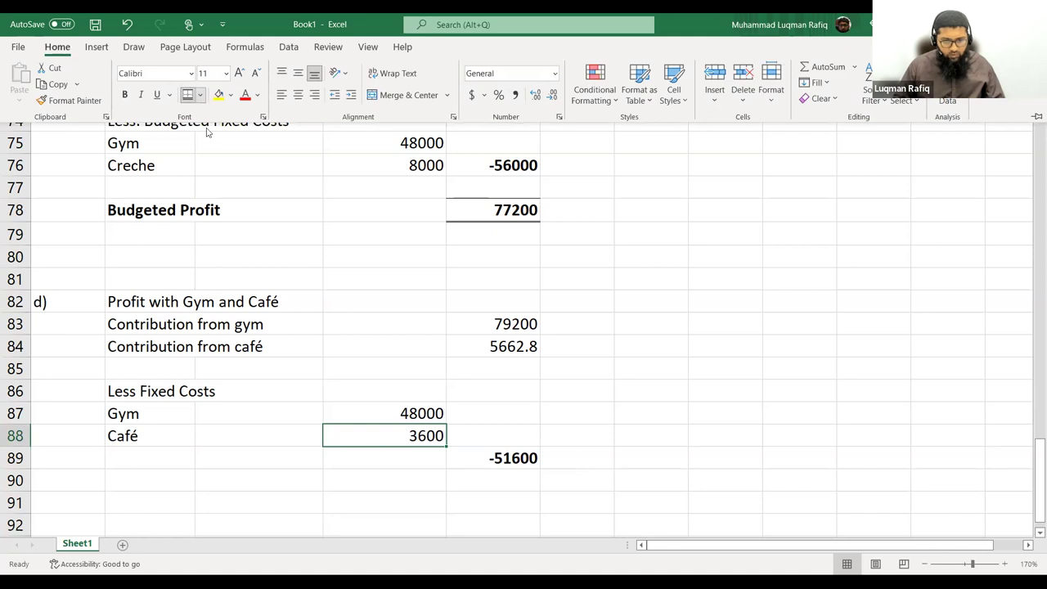
{"action": "key", "text": "Down"}
{"action": "key", "text": "Down"}
{"action": "key", "text": "Right"}
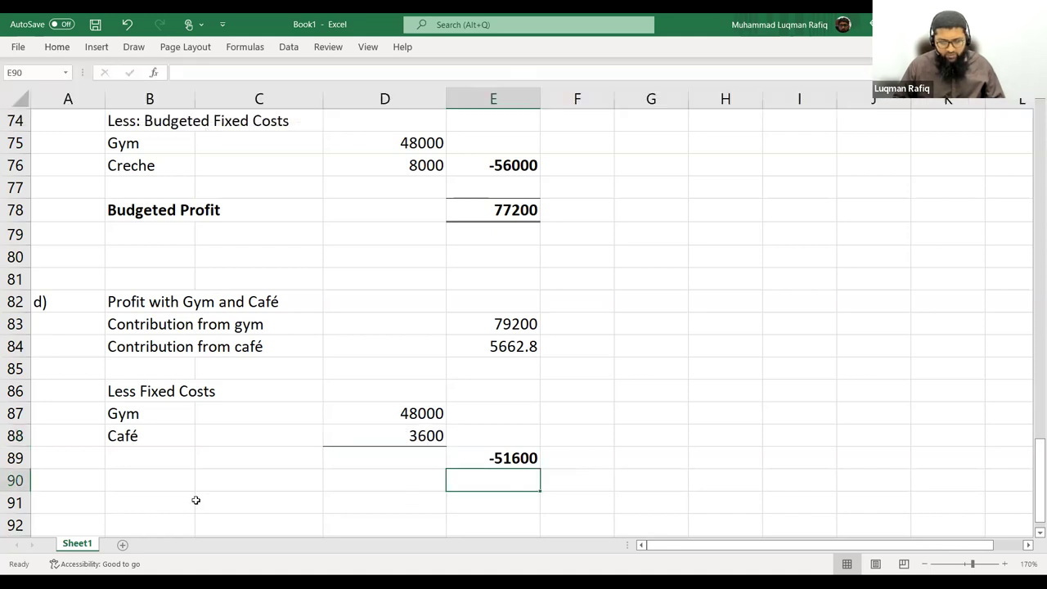
Add the label "Profit" in B91, leaving a blank row below the fixed costs total
{"action": "left_click", "coordinate": [153, 495]}
{"action": "type", "text": "Co"}
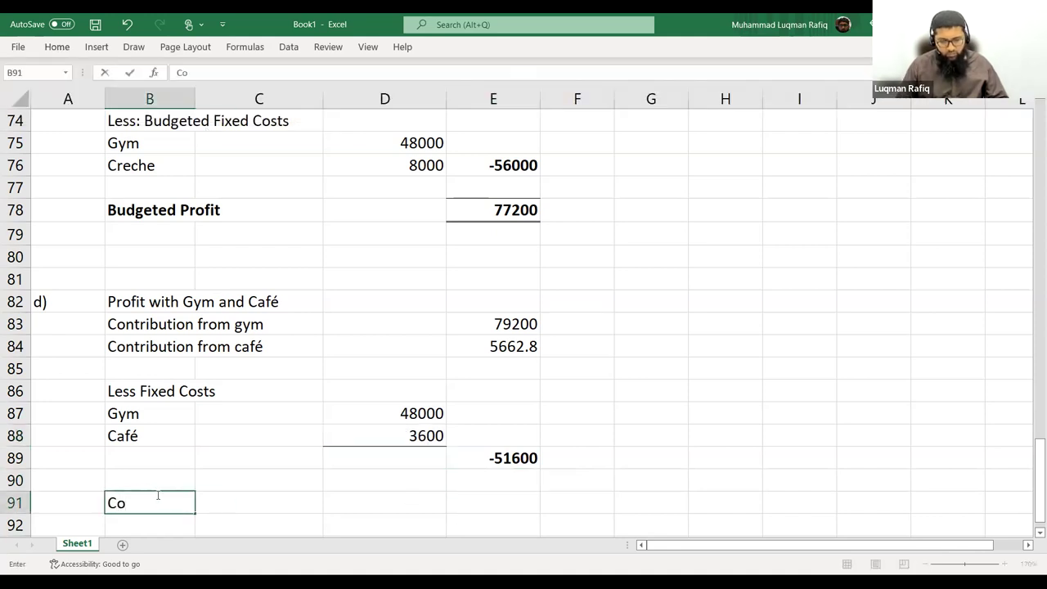
{"action": "type", "text": "ntribut"}
{"action": "key", "text": "Escape"}
{"action": "type", "text": "Profit"}
{"action": "key", "text": "Right"}
{"action": "key", "text": "Right"}
{"action": "key", "text": "Right"}
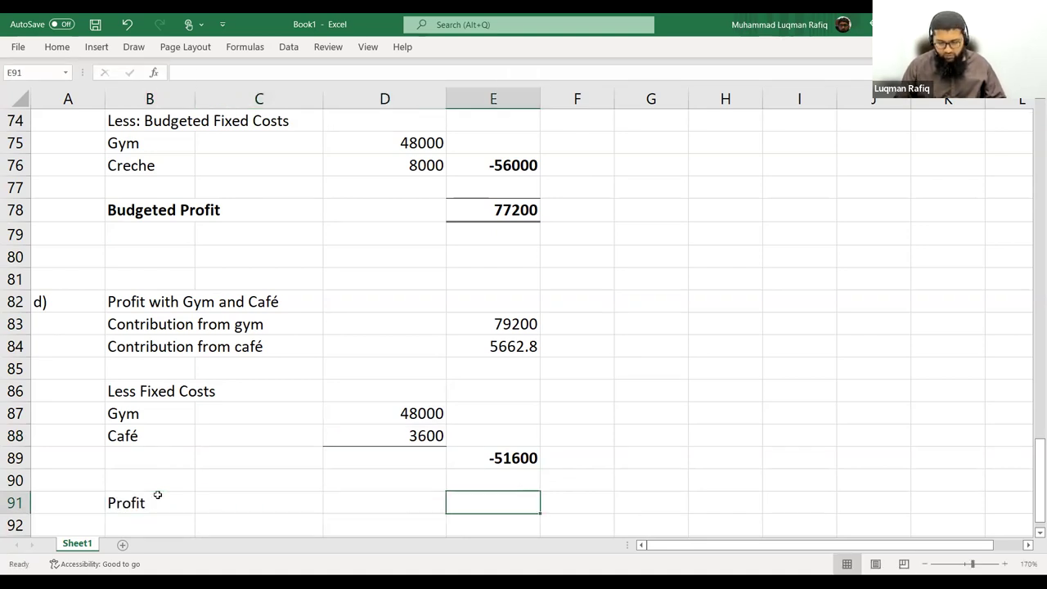
Calculate the gym and café profit in E91 with the formula =SUM(E83:E89)
{"action": "type", "text": "=sum("}
{"action": "key", "text": "Up"}
{"action": "key", "text": "Up"}
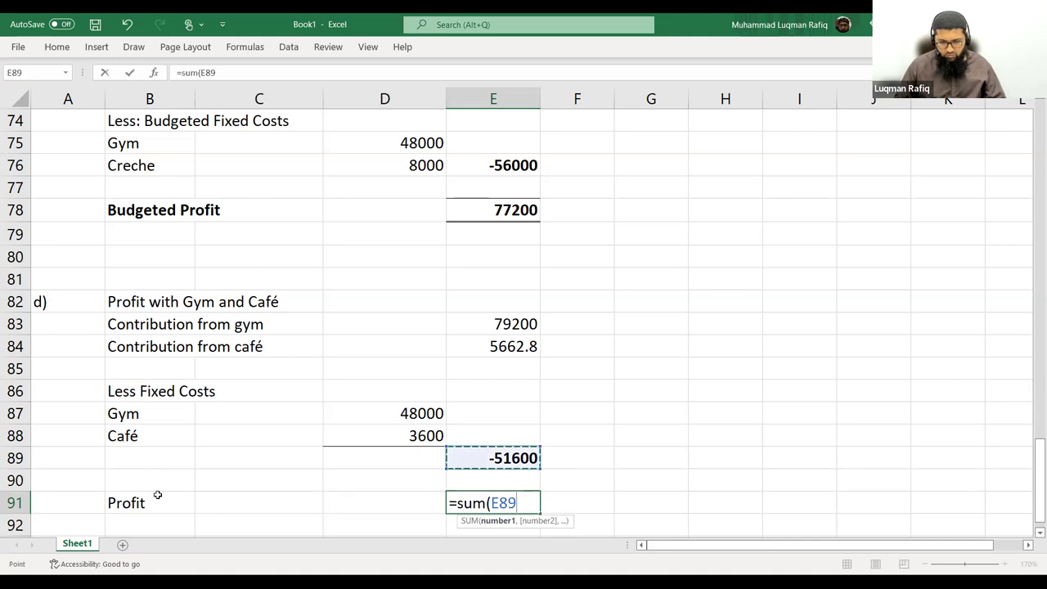
{"action": "key", "text": "shift+Up"}
{"action": "key", "text": "shift+Up"}
{"action": "key", "text": "shift+Up"}
{"action": "key", "text": "shift+Up"}
{"action": "key", "text": "shift+Up"}
{"action": "key", "text": "shift+Up"}
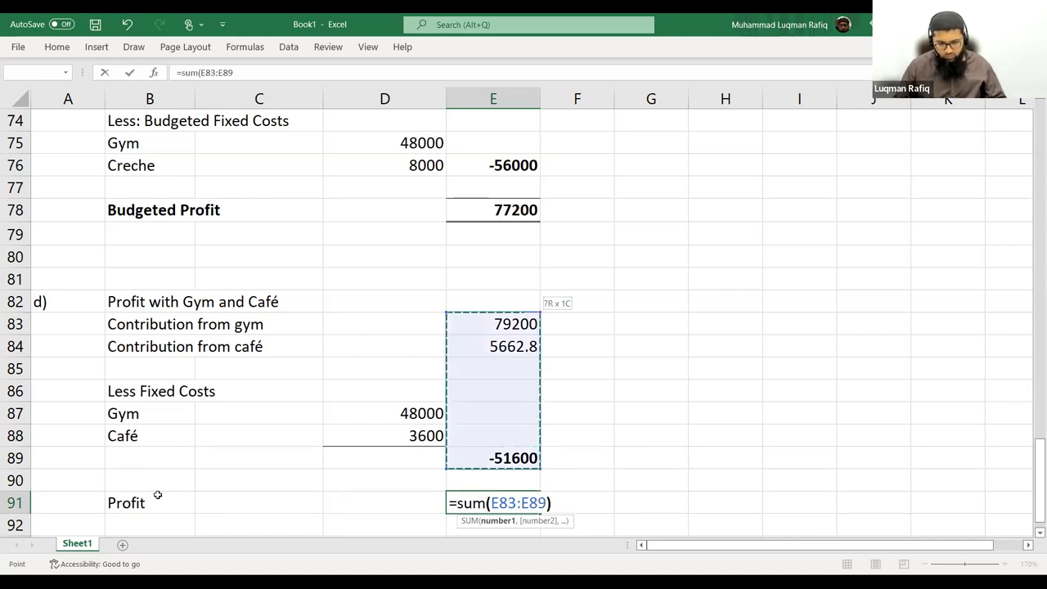
Make the Profit row B91:E91 bold
{"action": "left_click", "coordinate": [158, 495]}
{"action": "key", "text": "shift+Right"}
{"action": "key", "text": "shift+Right"}
{"action": "key", "text": "shift+Right"}
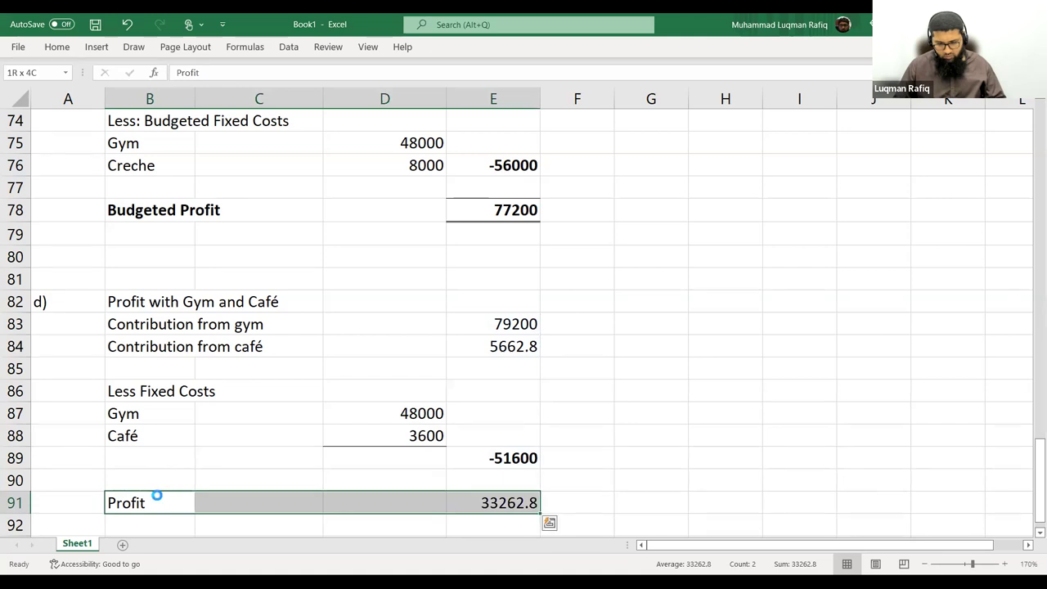
{"action": "key", "text": "ctrl+b"}
{"action": "key", "text": "Left"}
Switch to the Word document and reword the start of the financial factor sentence to "Profit with Café & Gym was $33,263"
{"action": "key", "text": "alt+Tab"}
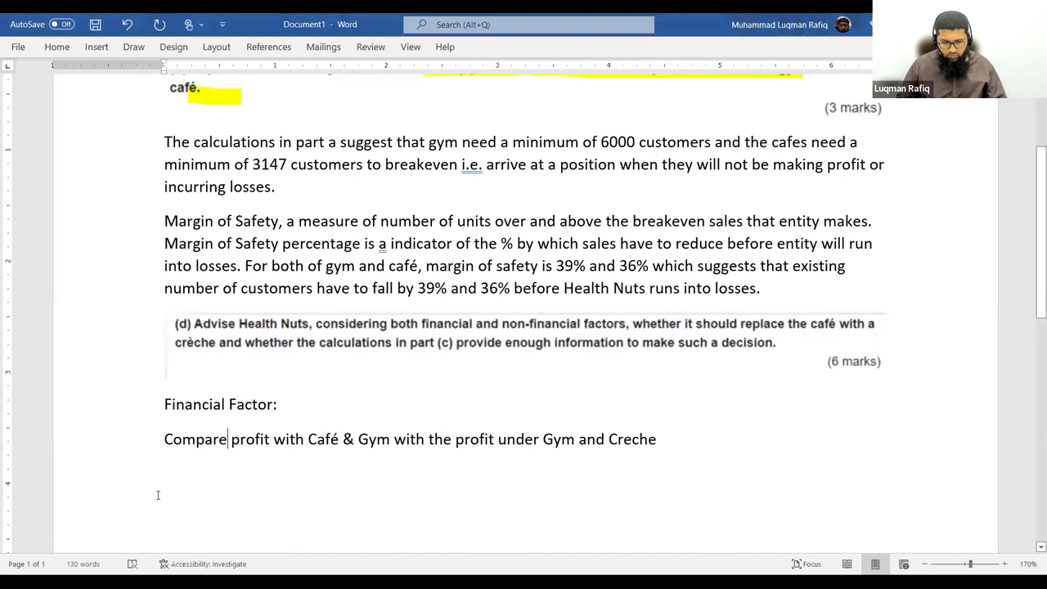
{"action": "key", "text": "ctrl+BackSpace"}
{"action": "key", "text": "Delete"}
{"action": "type", "text": "P"}
{"action": "key", "text": "Right"}
{"action": "type", "text": "was $33"}
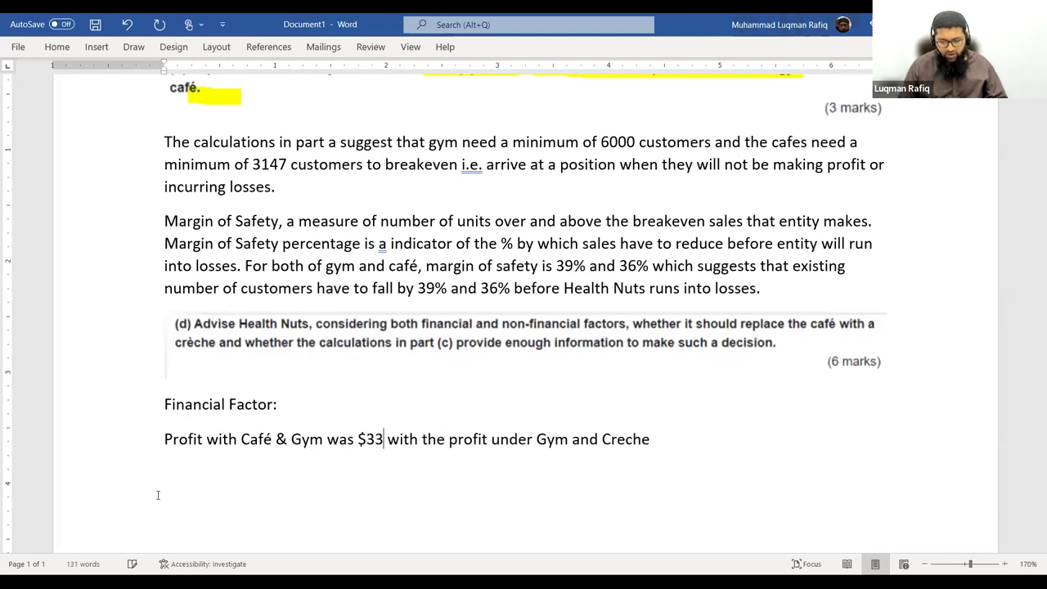
{"action": "type", "text": "263"}
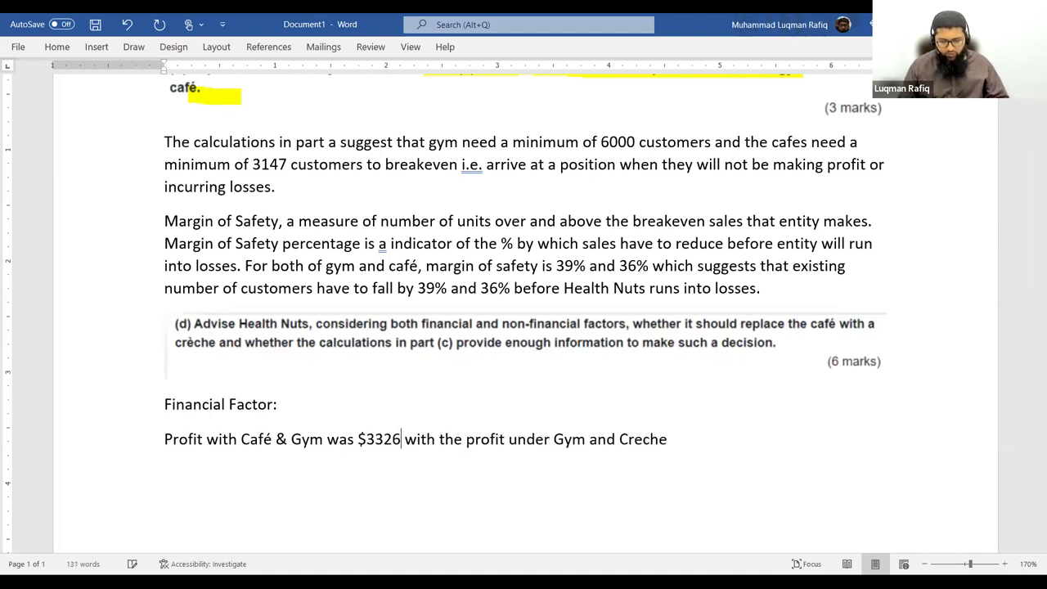
{"action": "key", "text": "BackSpace"}
{"action": "key", "text": "BackSpace"}
{"action": "key", "text": "BackSpace"}
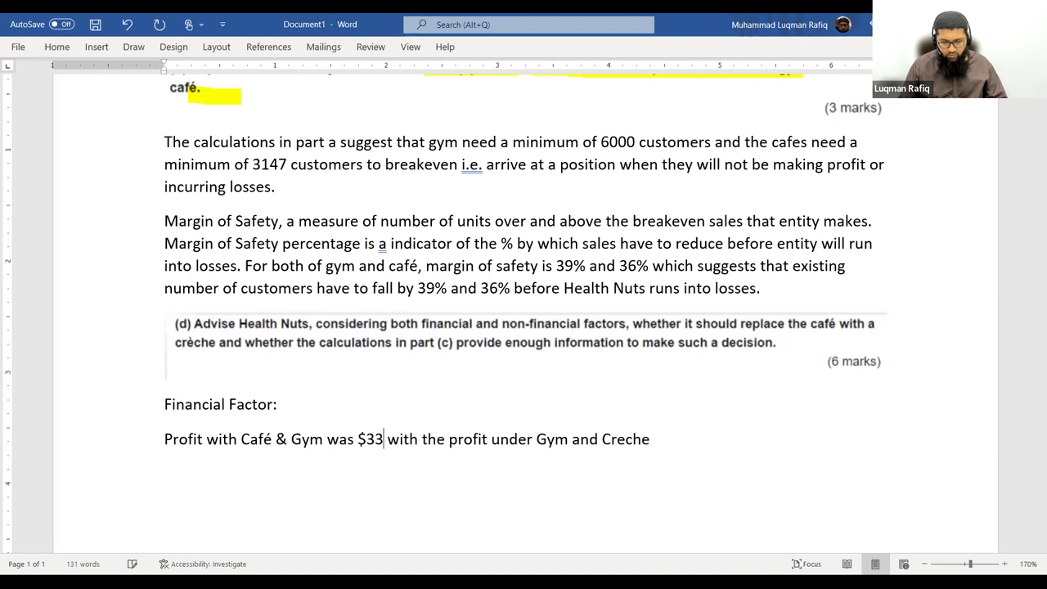
{"action": "type", "text": ",263 whio"}
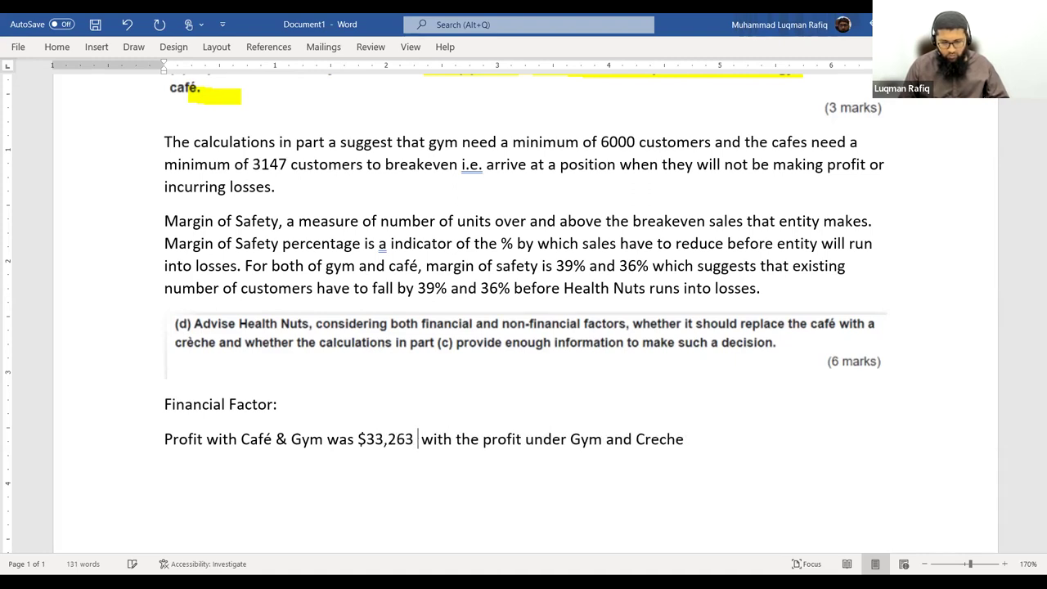
Replace "with the profit under" in the sentence with "while the profit with", ahead of "Gym and Creche"
{"action": "key", "text": "BackSpace"}
{"action": "type", "text": "le the profit"}
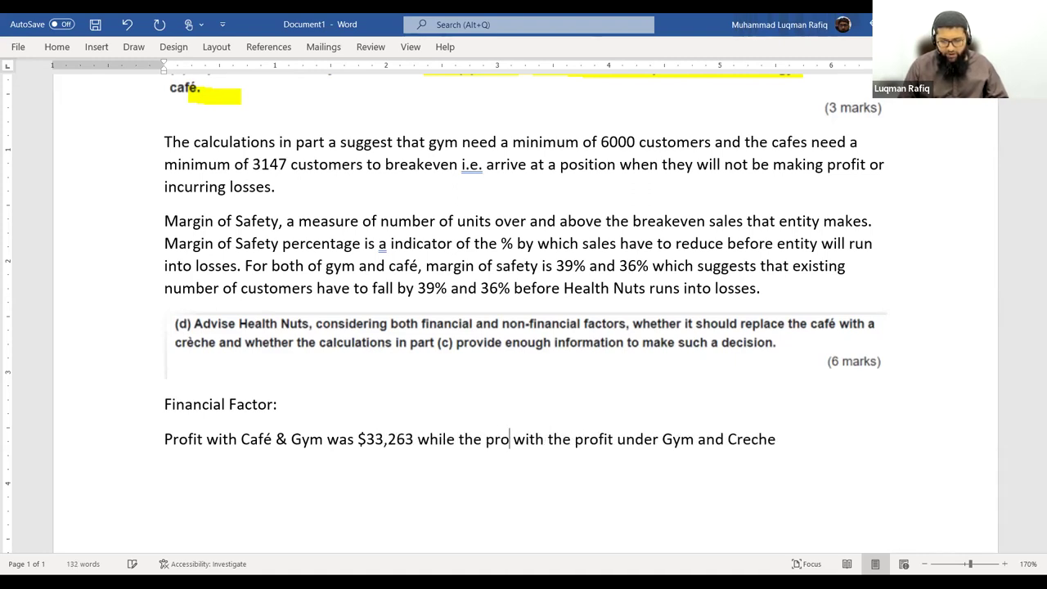
{"action": "type", "text": " with"}
{"action": "key", "text": "ctrl+shift+Right"}
{"action": "key", "text": "ctrl+shift+Right"}
{"action": "key", "text": "ctrl+shift+Right"}
{"action": "key", "text": "ctrl+shift+Right"}
{"action": "key", "text": "ctrl+shift+Right"}
{"action": "key", "text": "Delete"}
Complete the comparison sentence after "Gym and Creche" with "is $77,000"
{"action": "key", "text": "Right"}
{"action": "key", "text": "Right"}
{"action": "key", "text": "Right"}
{"action": "key", "text": "Right"}
{"action": "key", "text": "Right"}
{"action": "key", "text": "Right"}
{"action": "key", "text": "Right"}
{"action": "key", "text": "Right"}
{"action": "type", "text": "is"}
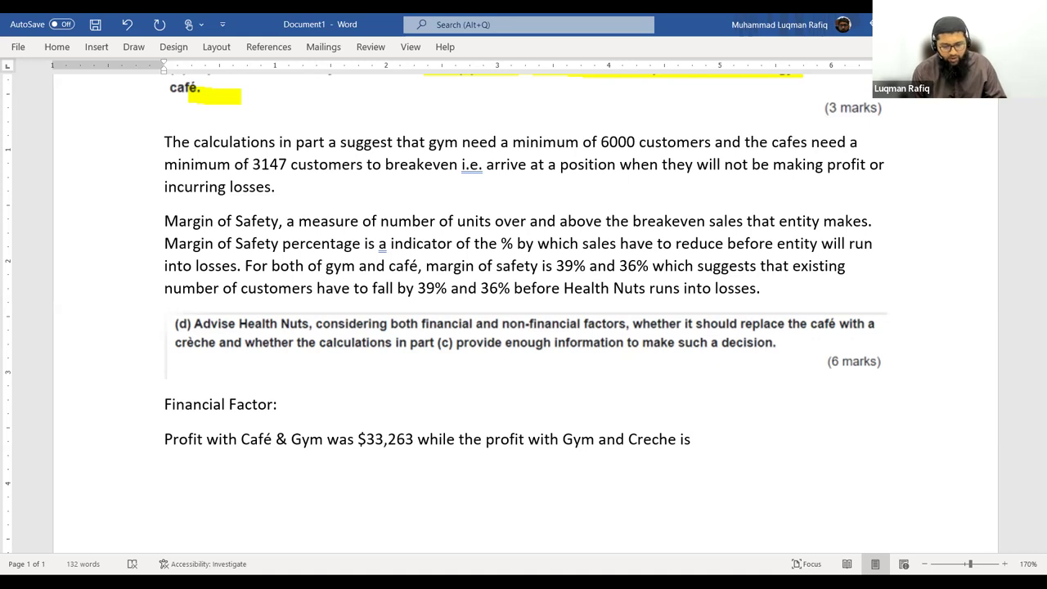
{"action": "type", "text": "77"}
{"action": "key", "text": "BackSpace"}
{"action": "key", "text": "BackSpace"}
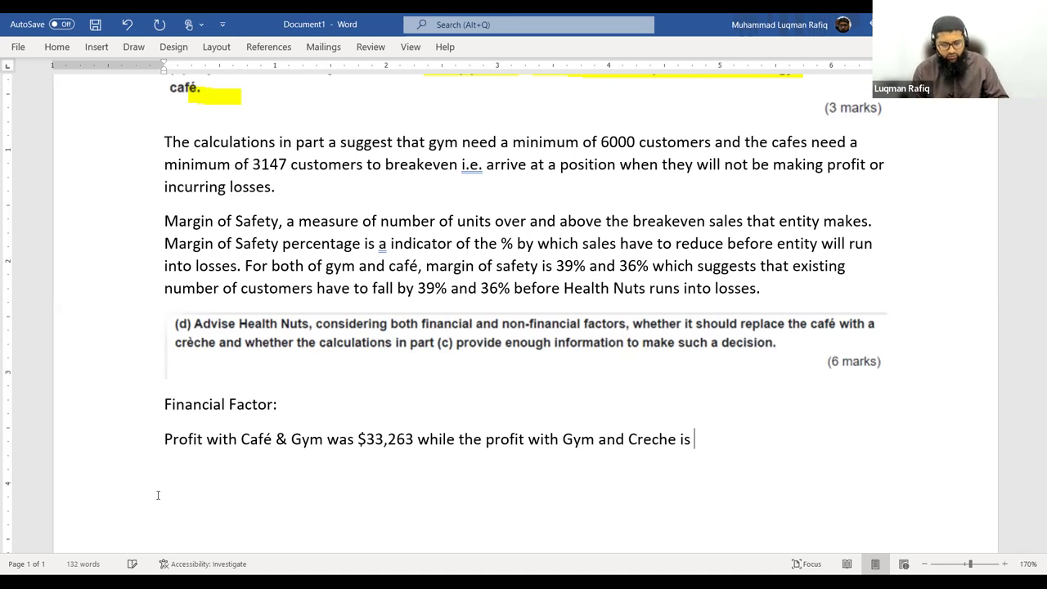
{"action": "type", "text": "$77,000 "}
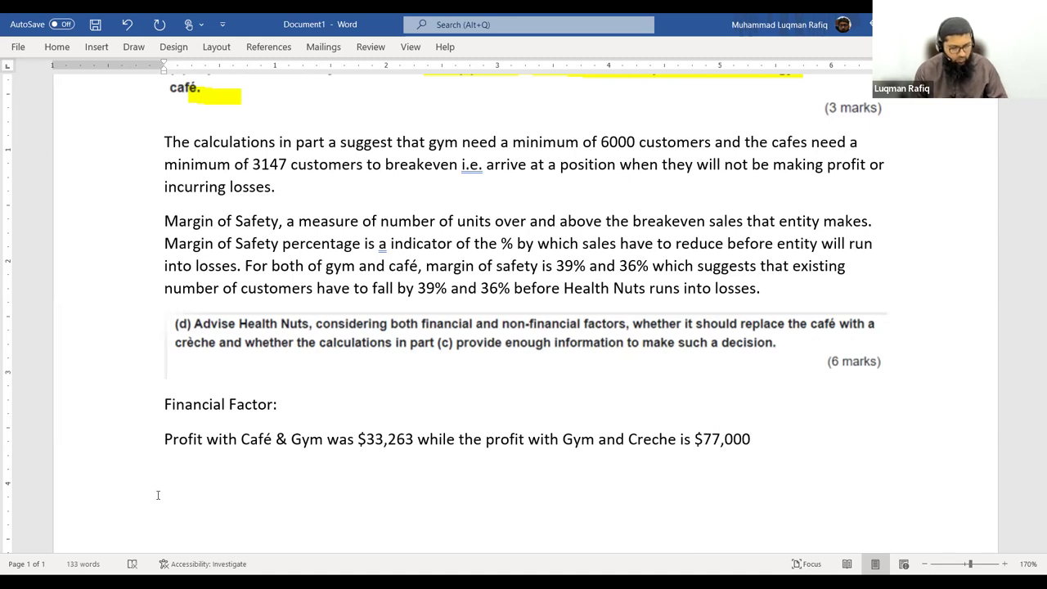
Start a new paragraph below the profit comparison with "From the financial perspective, it is worth"
{"action": "type", "text": "F"}
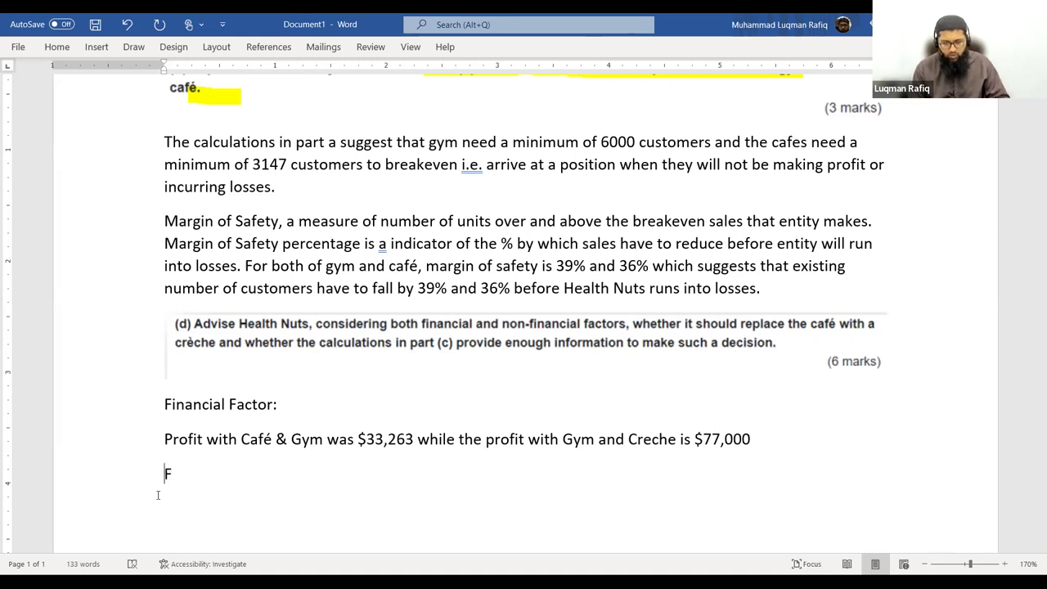
{"action": "type", "text": "rom the finance"}
{"action": "key", "text": "BackSpace"}
{"action": "type", "text": "ial perspective, it "}
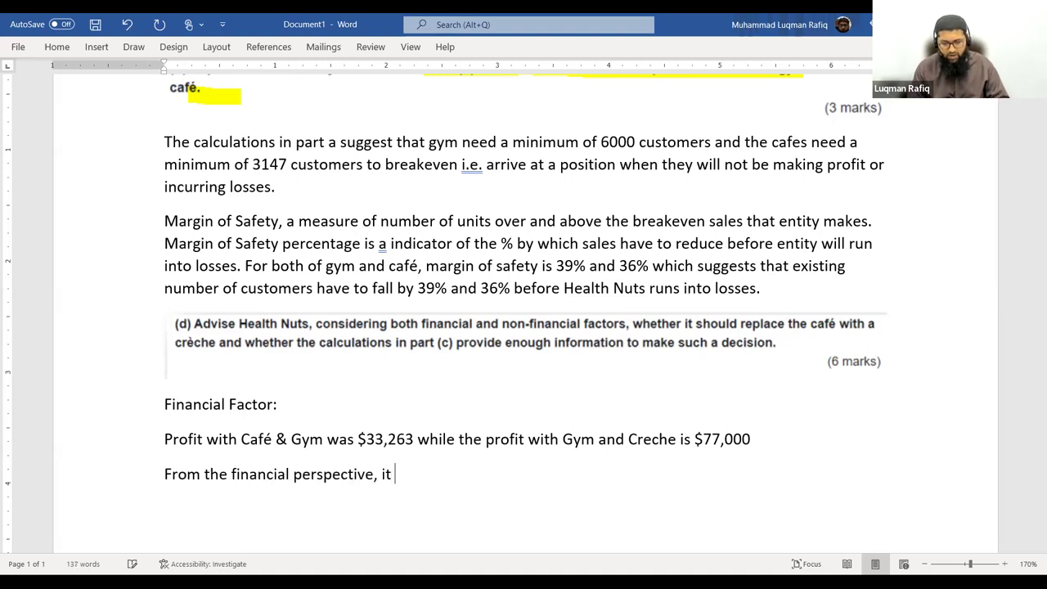
{"action": "type", "text": "is worth"}
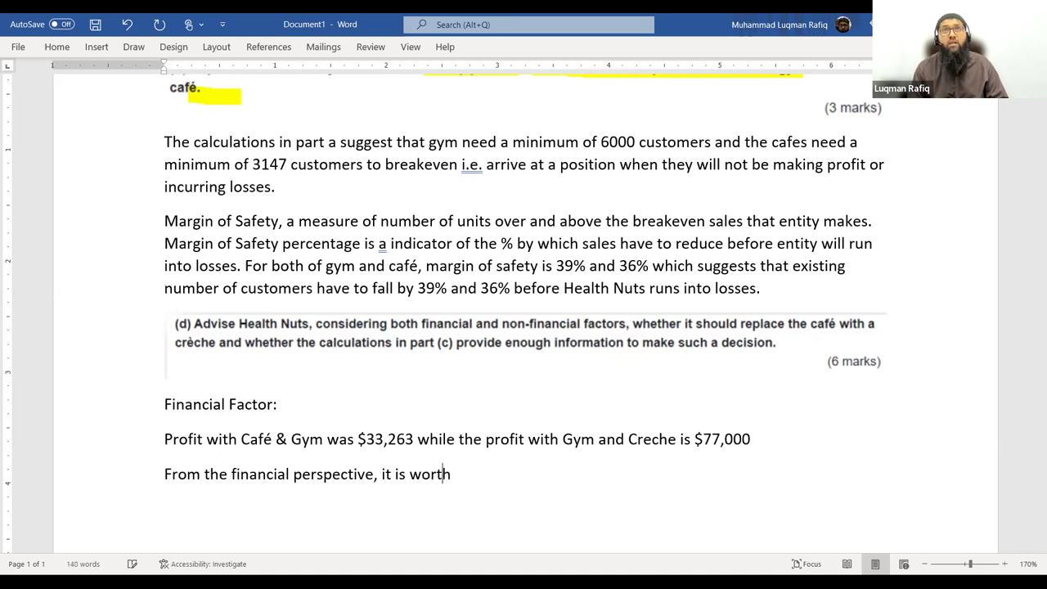
Continue the financial perspective sentence with "closing café and opening creche"
{"action": "type", "text": "wilose"}
{"action": "key", "text": "BackSpace"}
{"action": "key", "text": "BackSpace"}
{"action": "key", "text": "BackSpace"}
{"action": "key", "text": "BackSpace"}
{"action": "key", "text": "BackSpace"}
{"action": "type", "text": "h"}
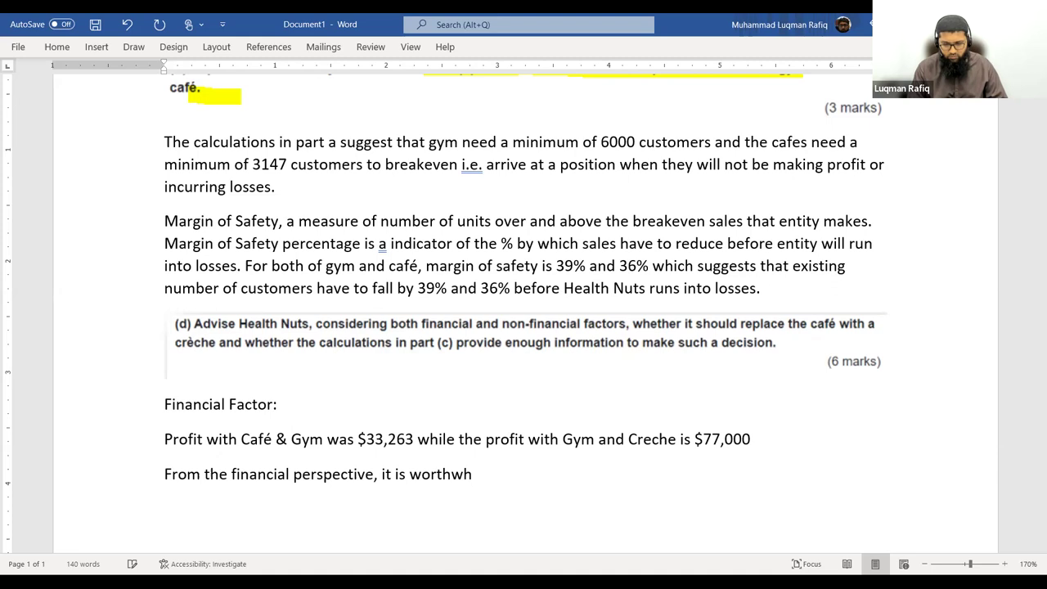
{"action": "key", "text": "BackSpace"}
{"action": "type", "text": "closing c"}
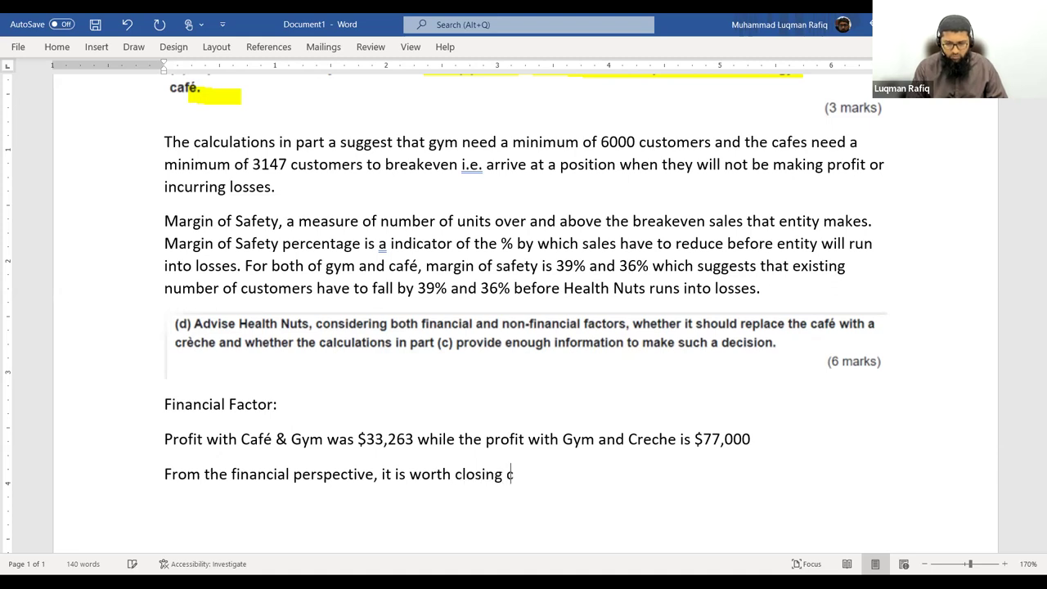
{"action": "type", "text": "afé and openin"}
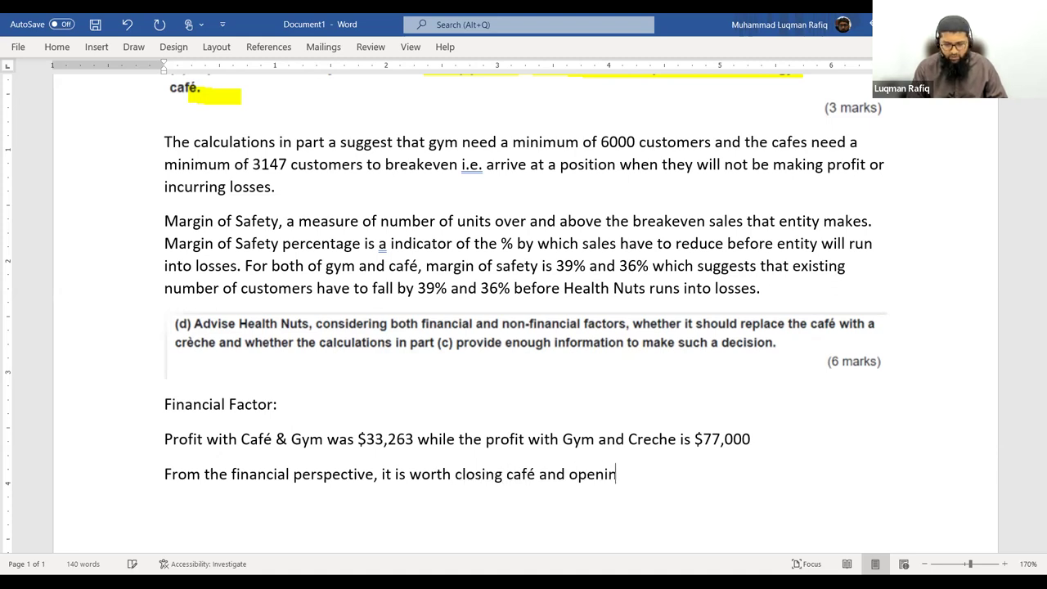
{"action": "type", "text": "g creche "}
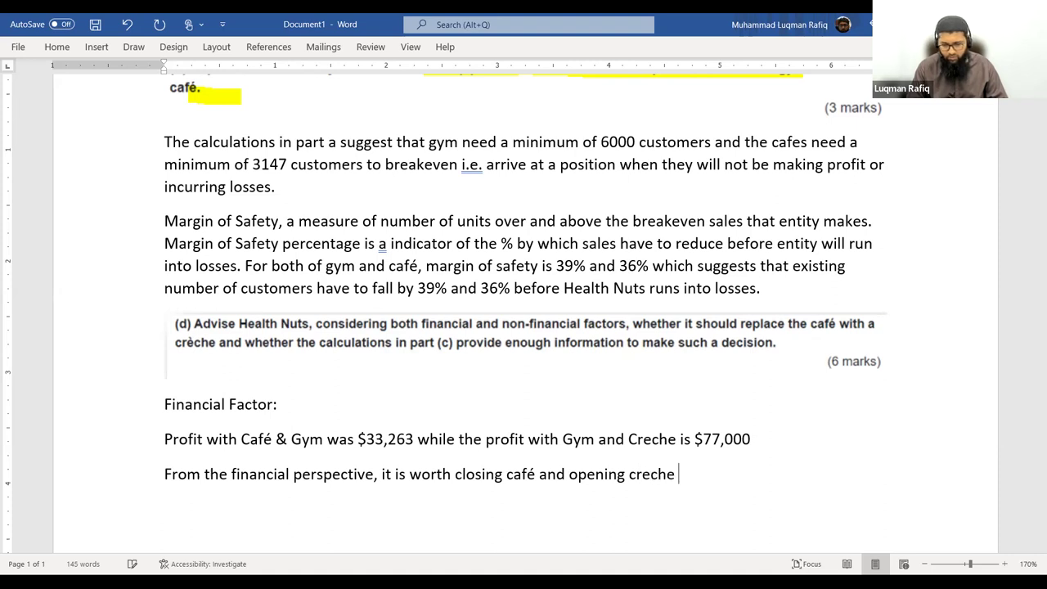
Complete the sentence with "as the profits are increasing by more than 100%."
{"action": "type", "text": "as the profg"}
{"action": "key", "text": "BackSpace"}
{"action": "type", "text": "its are increase by"}
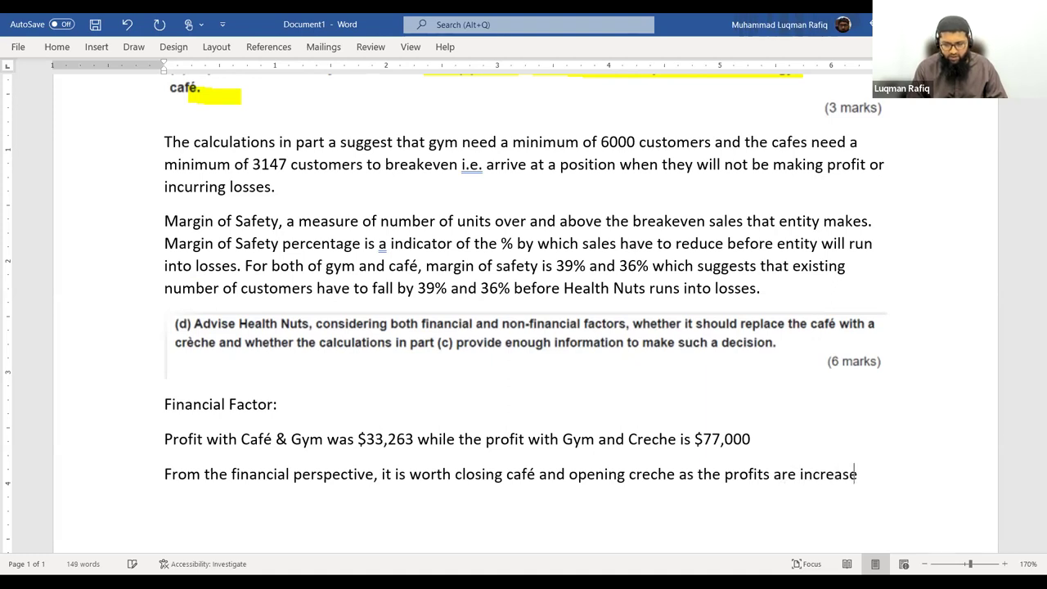
{"action": "key", "text": "BackSpace"}
{"action": "key", "text": "BackSpace"}
{"action": "key", "text": "BackSpace"}
{"action": "key", "text": "BackSpace"}
{"action": "key", "text": "BackSpace"}
{"action": "key", "text": "BackSpace"}
{"action": "key", "text": "BackSpace"}
{"action": "key", "text": "BackSpace"}
{"action": "key", "text": "BackSpace"}
{"action": "key", "text": "BackSpace"}
{"action": "type", "text": "incera"}
{"action": "key", "text": "BackSpace"}
{"action": "key", "text": "BackSpace"}
{"action": "key", "text": "BackSpace"}
{"action": "type", "text": "reasing by mo"}
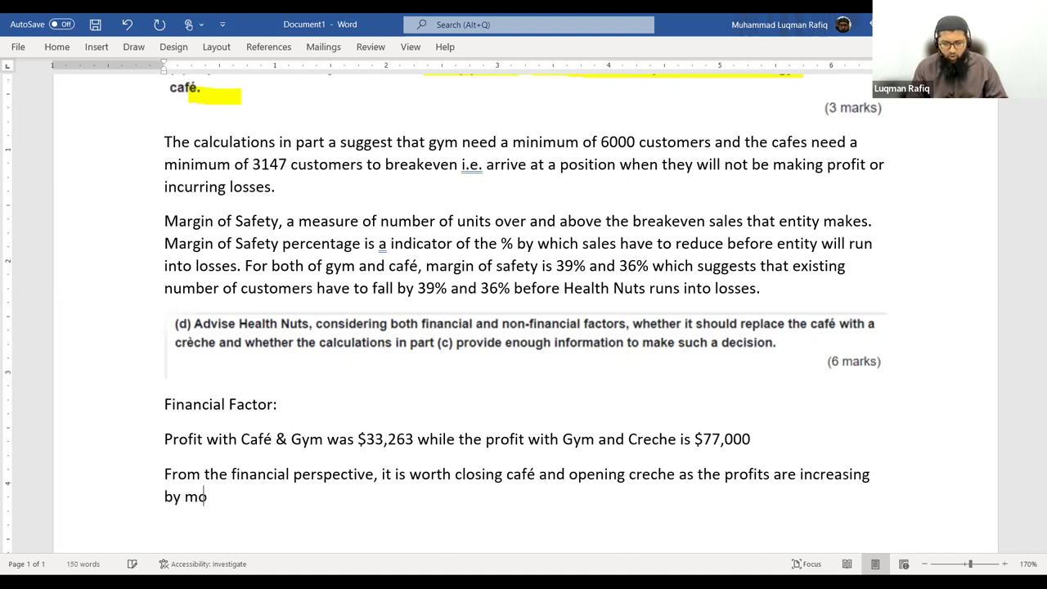
{"action": "type", "text": "re than 100%"}
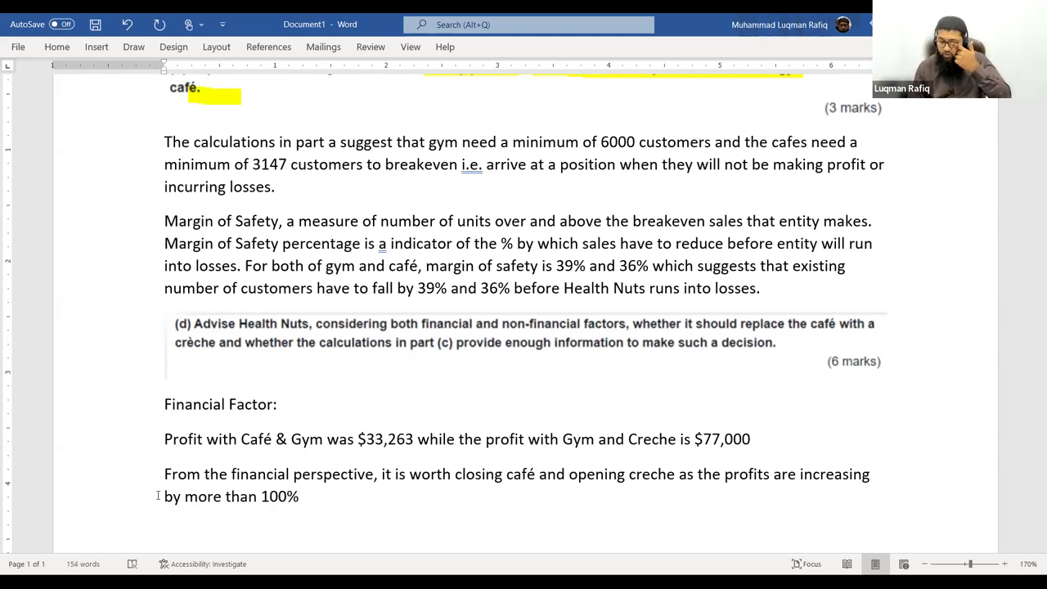
{"action": "key", "text": "Return"}
{"action": "key", "text": "Return"}
{"action": "key", "text": "BackSpace"}
{"action": "key", "text": "BackSpace"}
{"action": "type", "text": "."}
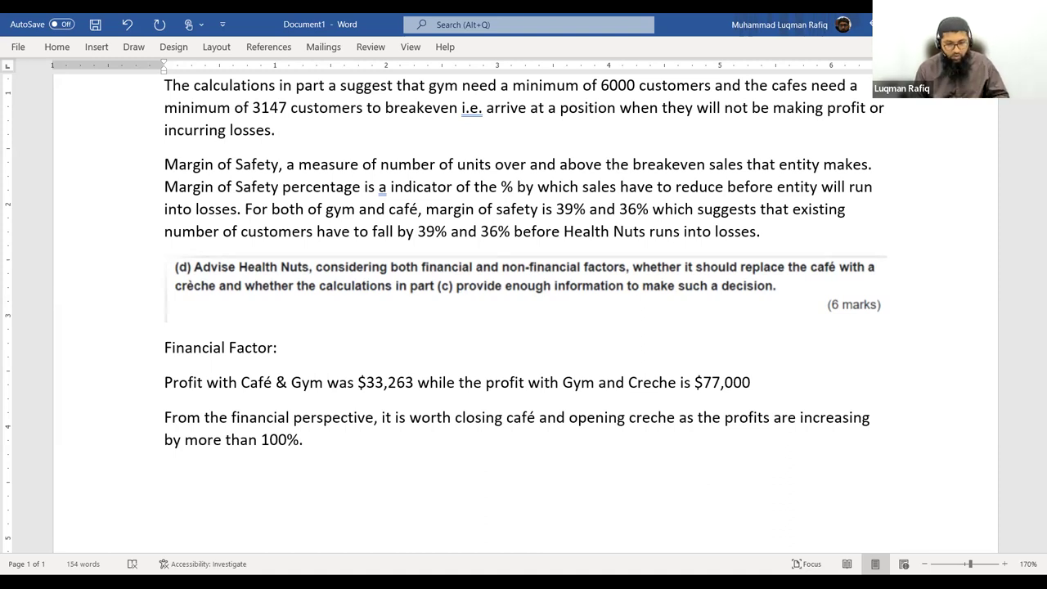
Begin a new paragraph with "The other factors need to be considered before making a decision to replace c"
{"action": "type", "text": "The other "}
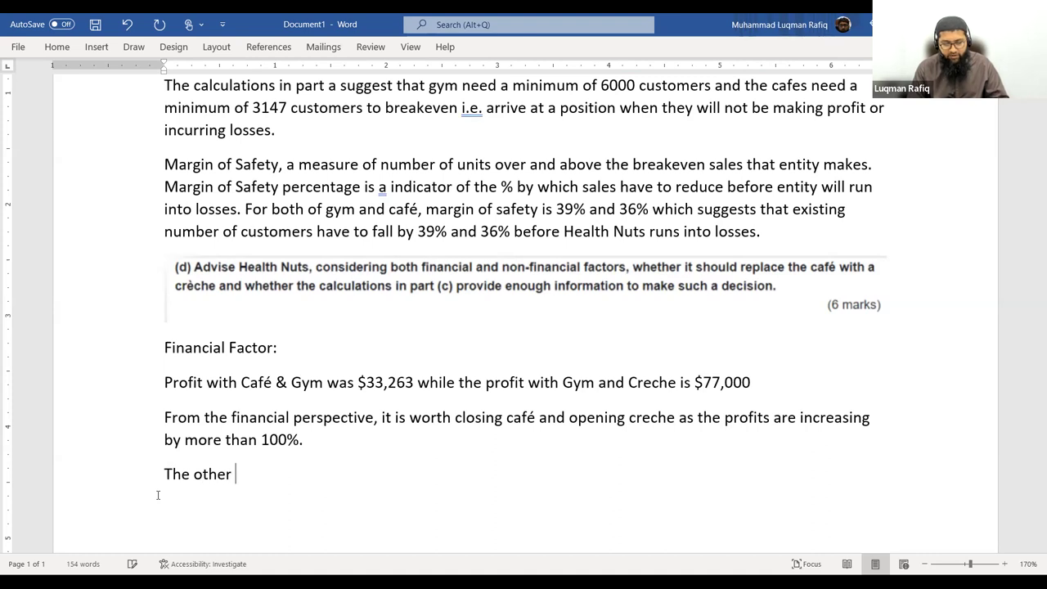
{"action": "type", "text": "factors need to "}
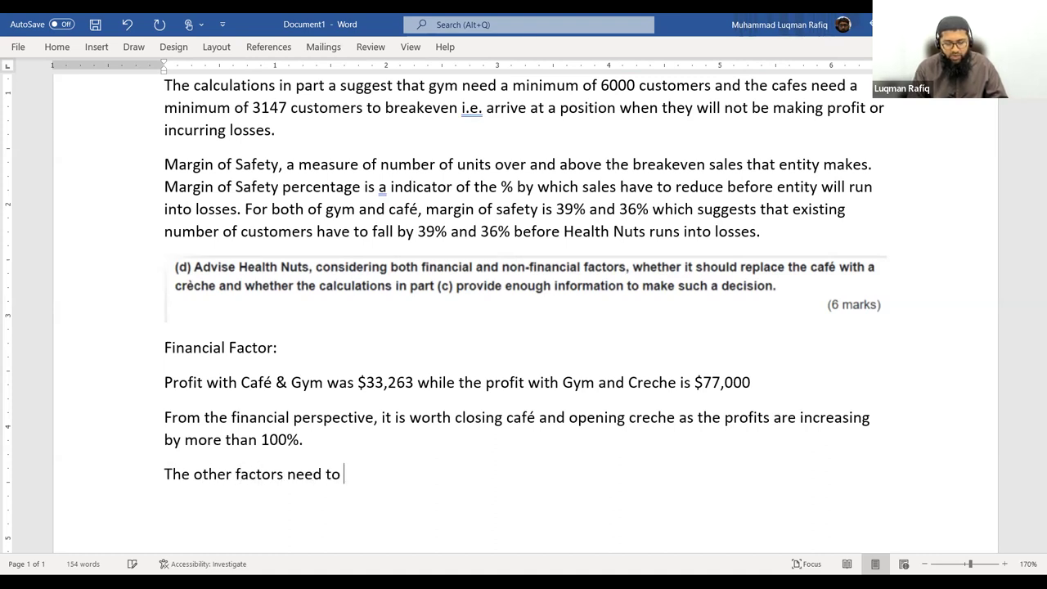
{"action": "type", "text": "be considered bef"}
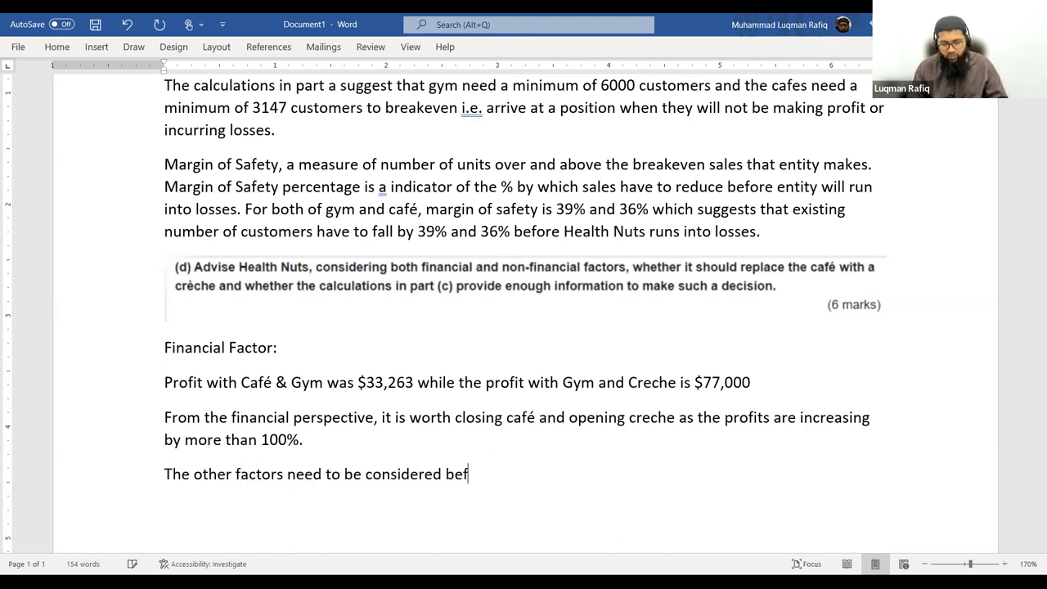
{"action": "type", "text": "ore making a"}
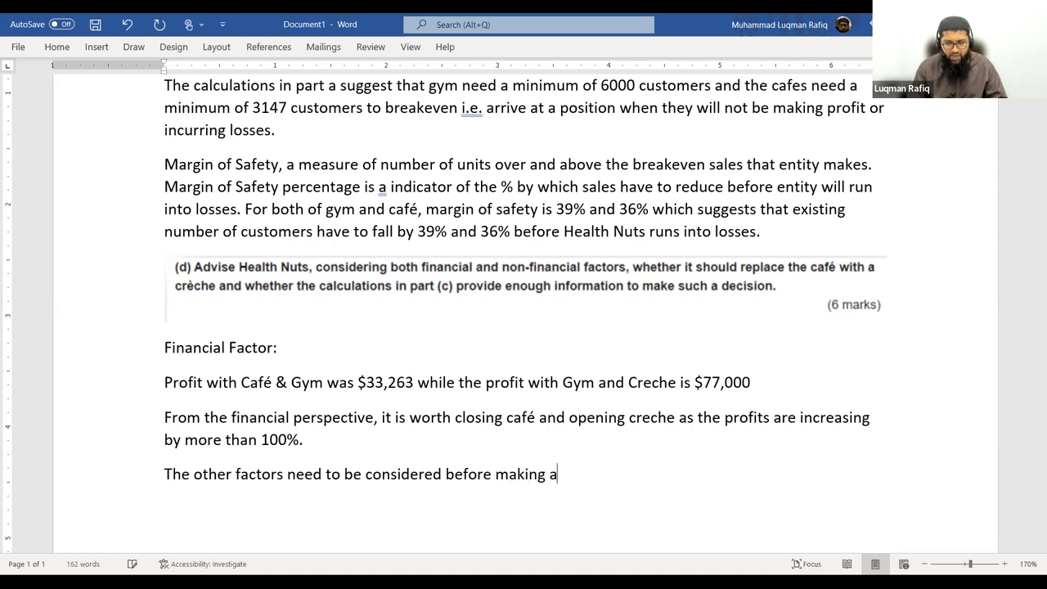
{"action": "type", "text": " decision to replace creche"}
{"action": "key", "text": "BackSpace"}
{"action": "key", "text": "BackSpace"}
{"action": "key", "text": "BackSpace"}
{"action": "key", "text": "BackSpace"}
{"action": "key", "text": "BackSpace"}
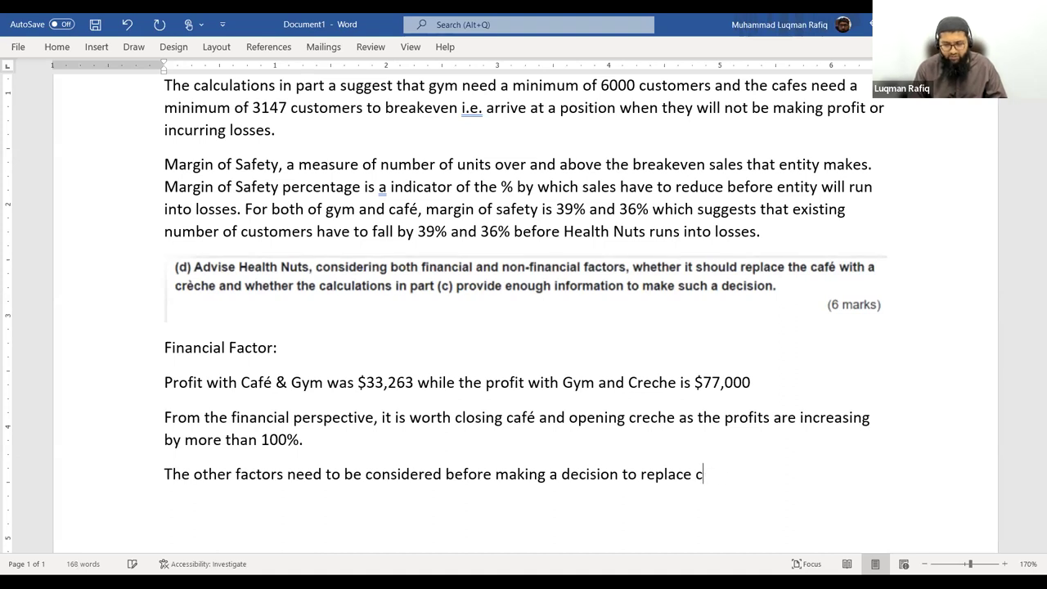
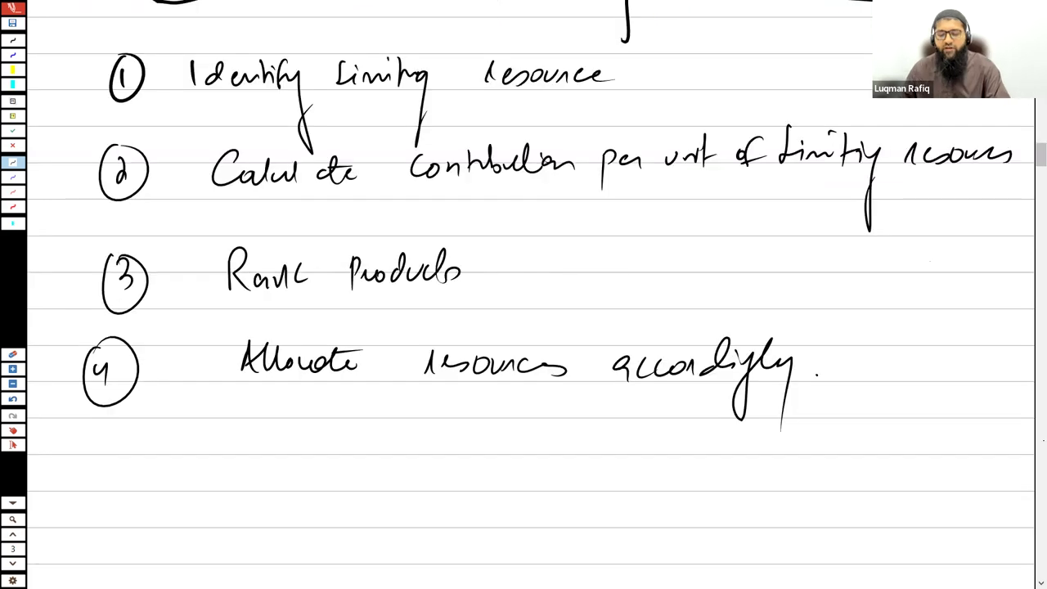
On the handwritten notes page, draw a black horizontal separator line across the page below item 4, "Allocate resources accordingly"
{"action": "left_click", "coordinate": [13, 40]}
{"action": "left_click_drag", "start_coordinate": [74, 457], "coordinate": [1033, 454]}
{"action": "scroll", "coordinate": [523, 294], "scroll_direction": "up", "scroll_amount": 3}
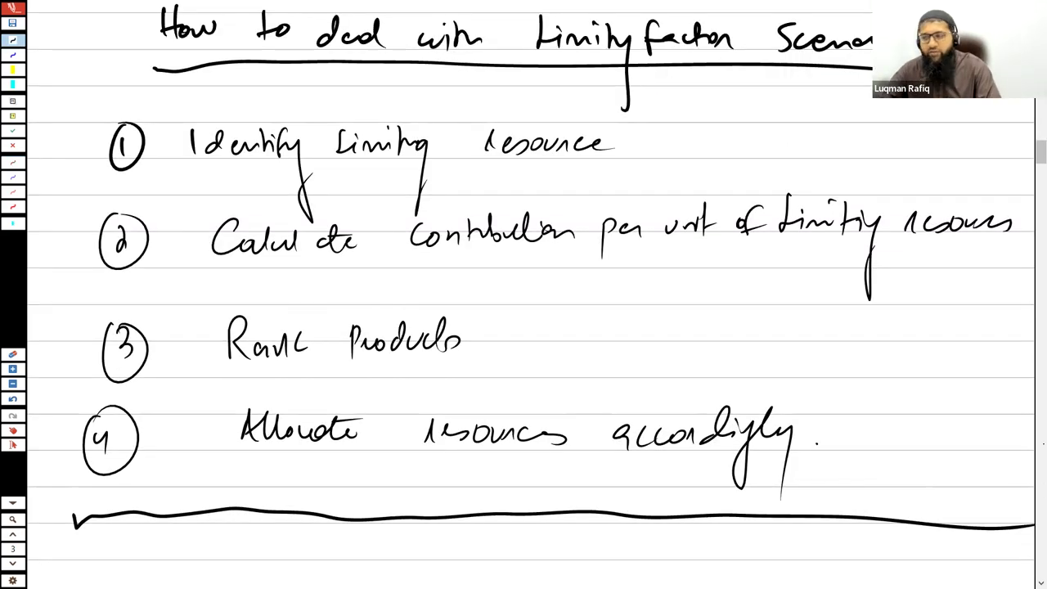
{"action": "scroll", "coordinate": [523, 295], "scroll_direction": "down", "scroll_amount": 1}
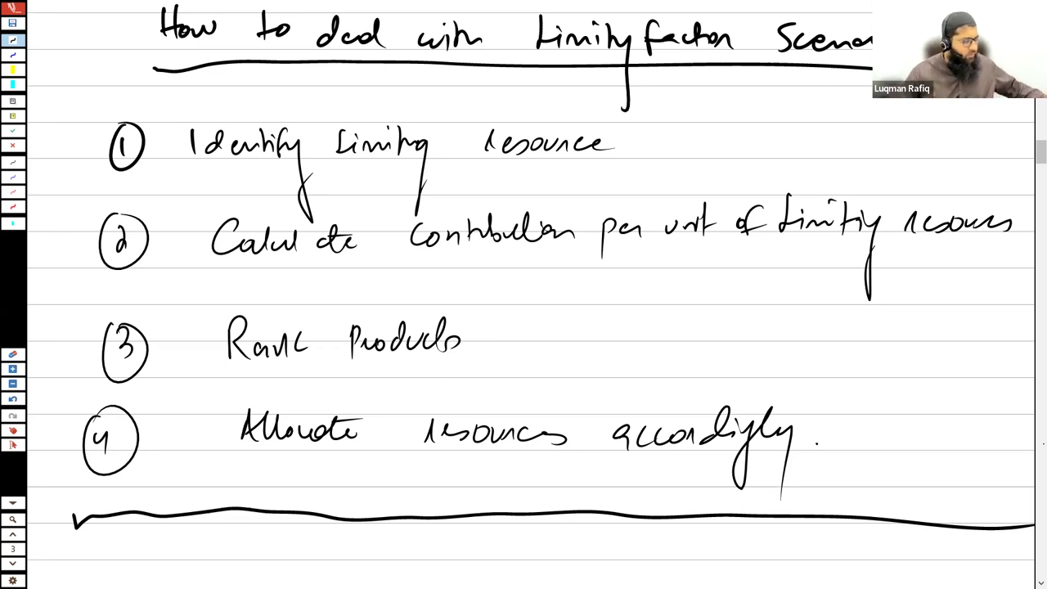
{"action": "scroll", "coordinate": [531, 294], "scroll_direction": "down", "scroll_amount": 5}
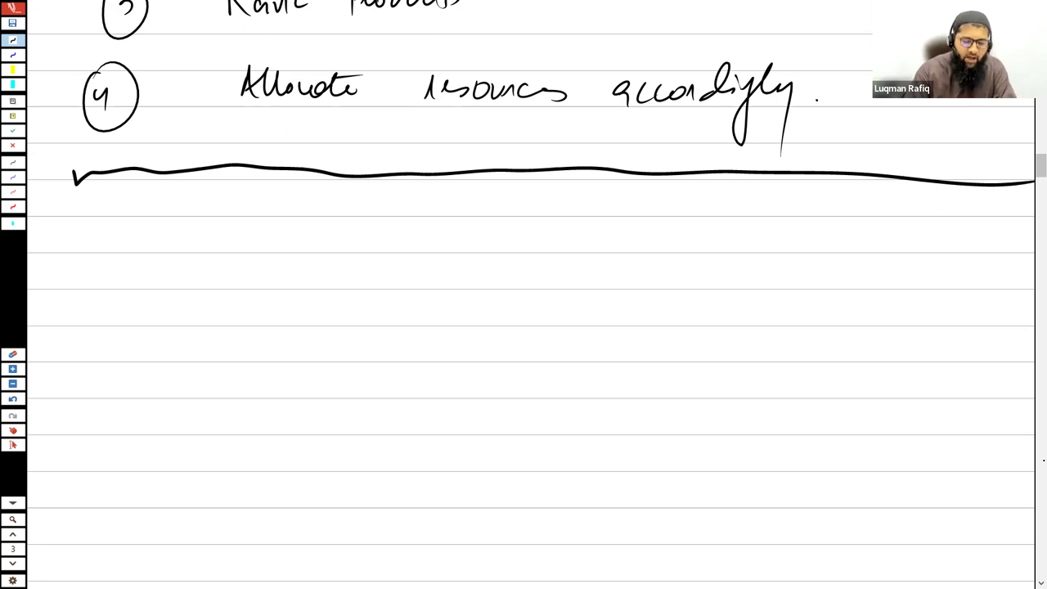
Handwrite the heading "Make or Buy Decision." in black below the separator line and underline it
{"action": "mouse_move", "coordinate": [193, 206]}
{"action": "left_mouse_down"}
{"action": "mouse_move", "coordinate": [191, 233]}
{"action": "mouse_move", "coordinate": [282, 229]}
{"action": "left_mouse_up"}
{"action": "left_click_drag", "start_coordinate": [322, 219], "coordinate": [339, 231]}
{"action": "left_click_drag", "start_coordinate": [370, 206], "coordinate": [407, 276]}
{"action": "mouse_move", "coordinate": [452, 204]}
{"action": "left_mouse_down"}
{"action": "mouse_move", "coordinate": [469, 222]}
{"action": "mouse_move", "coordinate": [560, 217]}
{"action": "left_mouse_up"}
{"action": "left_click", "coordinate": [569, 218]}
{"action": "left_click_drag", "start_coordinate": [236, 249], "coordinate": [559, 241]}
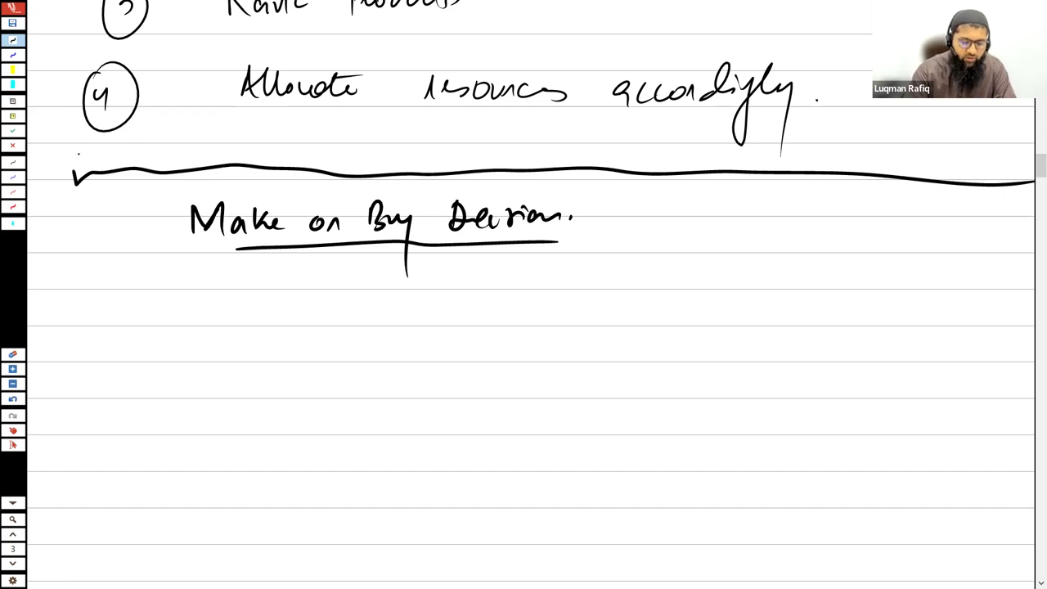
Handwrite circled item 1 in blue below the heading, with the line "Calculate extra cost of external purchase"
{"action": "left_click", "coordinate": [12, 54]}
{"action": "mouse_move", "coordinate": [150, 310]}
{"action": "left_mouse_down"}
{"action": "mouse_move", "coordinate": [152, 323]}
{"action": "mouse_move", "coordinate": [155, 298]}
{"action": "left_mouse_up"}
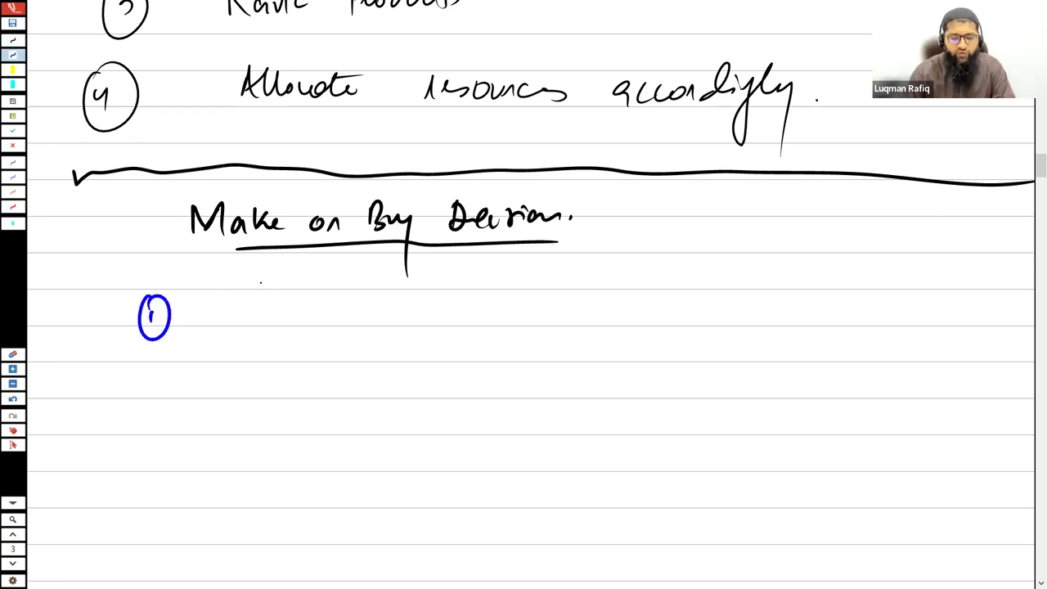
{"action": "mouse_move", "coordinate": [249, 299]}
{"action": "left_mouse_down"}
{"action": "mouse_move", "coordinate": [245, 322]}
{"action": "mouse_move", "coordinate": [285, 324]}
{"action": "mouse_move", "coordinate": [327, 290]}
{"action": "left_mouse_up"}
{"action": "mouse_move", "coordinate": [344, 307]}
{"action": "left_mouse_down"}
{"action": "mouse_move", "coordinate": [355, 319]}
{"action": "mouse_move", "coordinate": [378, 316]}
{"action": "mouse_move", "coordinate": [376, 299]}
{"action": "left_mouse_up"}
{"action": "left_click_drag", "start_coordinate": [415, 309], "coordinate": [446, 319]}
{"action": "mouse_move", "coordinate": [458, 298]}
{"action": "left_mouse_down"}
{"action": "mouse_move", "coordinate": [460, 318]}
{"action": "mouse_move", "coordinate": [469, 305]}
{"action": "left_mouse_up"}
{"action": "mouse_move", "coordinate": [471, 317]}
{"action": "left_mouse_down"}
{"action": "mouse_move", "coordinate": [482, 307]}
{"action": "mouse_move", "coordinate": [495, 319]}
{"action": "mouse_move", "coordinate": [546, 320]}
{"action": "left_mouse_up"}
{"action": "mouse_move", "coordinate": [556, 307]}
{"action": "left_mouse_down"}
{"action": "mouse_move", "coordinate": [550, 322]}
{"action": "mouse_move", "coordinate": [573, 322]}
{"action": "left_mouse_up"}
{"action": "mouse_move", "coordinate": [580, 311]}
{"action": "left_mouse_down"}
{"action": "mouse_move", "coordinate": [599, 323]}
{"action": "mouse_move", "coordinate": [610, 314]}
{"action": "left_mouse_up"}
{"action": "left_click_drag", "start_coordinate": [646, 311], "coordinate": [682, 319]}
{"action": "mouse_move", "coordinate": [703, 293]}
{"action": "left_mouse_down"}
{"action": "mouse_move", "coordinate": [707, 321]}
{"action": "mouse_move", "coordinate": [725, 302]}
{"action": "left_mouse_up"}
{"action": "left_click_drag", "start_coordinate": [715, 307], "coordinate": [760, 314]}
{"action": "mouse_move", "coordinate": [762, 306]}
{"action": "left_mouse_down"}
{"action": "mouse_move", "coordinate": [782, 294]}
{"action": "mouse_move", "coordinate": [811, 322]}
{"action": "mouse_move", "coordinate": [831, 299]}
{"action": "left_mouse_up"}
{"action": "left_click_drag", "start_coordinate": [831, 307], "coordinate": [864, 321]}
{"action": "mouse_move", "coordinate": [865, 300]}
{"action": "left_mouse_down"}
{"action": "mouse_move", "coordinate": [889, 321]}
{"action": "mouse_move", "coordinate": [966, 328]}
{"action": "left_mouse_up"}
Complete item 1 with a second blue line reading "per unit of limiting resources"
{"action": "mouse_move", "coordinate": [245, 364]}
{"action": "left_mouse_down"}
{"action": "mouse_move", "coordinate": [243, 392]}
{"action": "mouse_move", "coordinate": [262, 364]}
{"action": "left_mouse_up"}
{"action": "left_click_drag", "start_coordinate": [263, 370], "coordinate": [324, 373]}
{"action": "mouse_move", "coordinate": [358, 355]}
{"action": "left_mouse_down"}
{"action": "mouse_move", "coordinate": [362, 368]}
{"action": "mouse_move", "coordinate": [549, 361]}
{"action": "mouse_move", "coordinate": [558, 372]}
{"action": "left_mouse_up"}
{"action": "left_click_drag", "start_coordinate": [561, 354], "coordinate": [587, 358]}
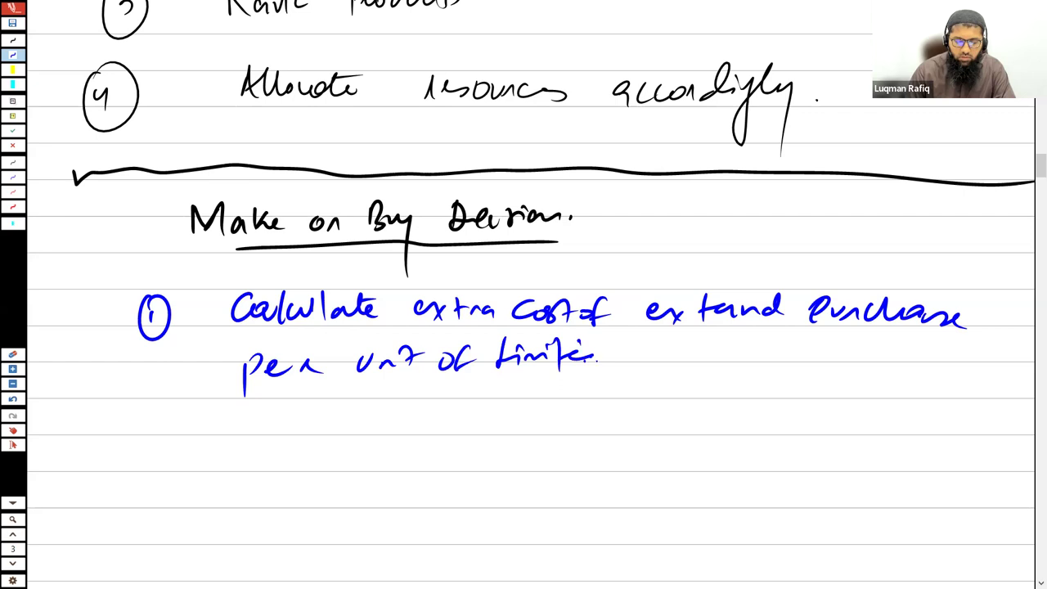
{"action": "left_click_drag", "start_coordinate": [583, 360], "coordinate": [598, 354]}
{"action": "mouse_move", "coordinate": [597, 354]}
{"action": "left_mouse_down"}
{"action": "mouse_move", "coordinate": [605, 400]}
{"action": "mouse_move", "coordinate": [585, 399]}
{"action": "left_mouse_up"}
{"action": "left_click_drag", "start_coordinate": [650, 360], "coordinate": [773, 353]}
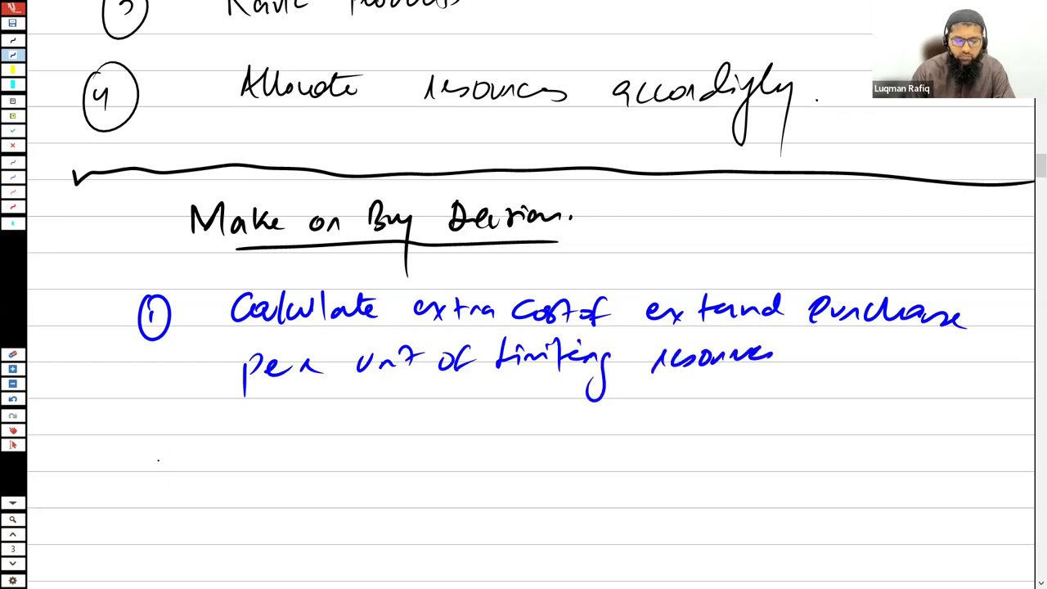
Handwrite circled item 2 below item 1 in blue, reading "Rank products."
{"action": "left_click_drag", "start_coordinate": [151, 460], "coordinate": [163, 477]}
{"action": "left_click_drag", "start_coordinate": [152, 441], "coordinate": [155, 503]}
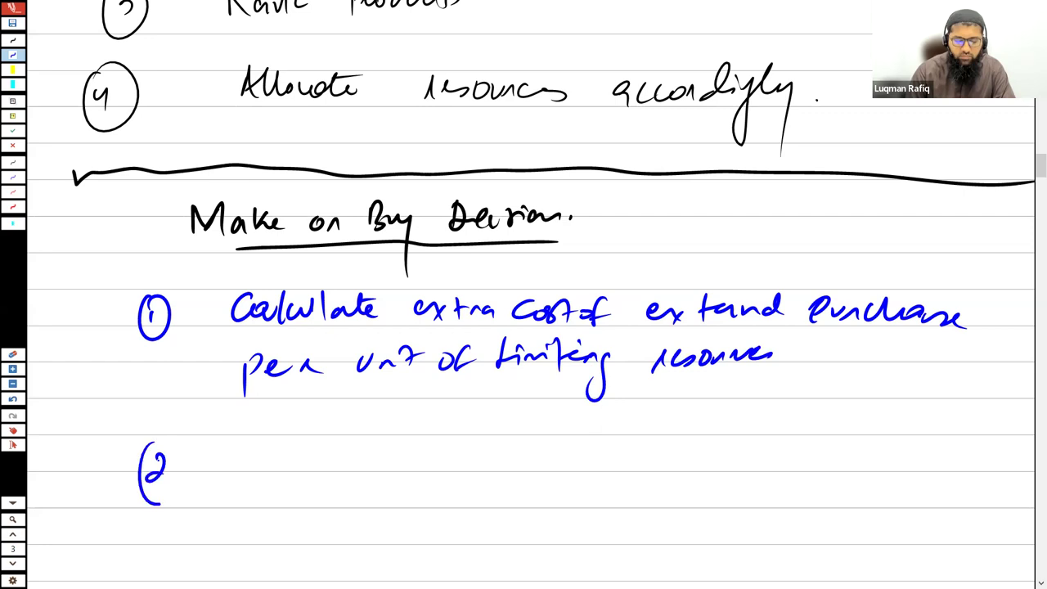
{"action": "left_click_drag", "start_coordinate": [156, 438], "coordinate": [161, 504]}
{"action": "left_click_drag", "start_coordinate": [263, 442], "coordinate": [263, 470]}
{"action": "left_click_drag", "start_coordinate": [261, 445], "coordinate": [281, 473]}
{"action": "mouse_move", "coordinate": [296, 458]}
{"action": "left_mouse_down"}
{"action": "mouse_move", "coordinate": [288, 461]}
{"action": "mouse_move", "coordinate": [339, 466]}
{"action": "left_mouse_up"}
{"action": "mouse_move", "coordinate": [399, 452]}
{"action": "left_mouse_down"}
{"action": "mouse_move", "coordinate": [400, 479]}
{"action": "mouse_move", "coordinate": [418, 465]}
{"action": "mouse_move", "coordinate": [556, 461]}
{"action": "left_mouse_up"}
Handwrite circled item 3 in blue, reading "Allocate resources.", and draw a curly brace in front of the Make or Buy Decision heading
{"action": "scroll", "coordinate": [523, 294], "scroll_direction": "down", "scroll_amount": 1}
{"action": "scroll", "coordinate": [523, 294], "scroll_direction": "down", "scroll_amount": 3}
{"action": "left_click_drag", "start_coordinate": [146, 469], "coordinate": [150, 495]}
{"action": "left_click_drag", "start_coordinate": [157, 458], "coordinate": [160, 463]}
{"action": "left_click_drag", "start_coordinate": [262, 466], "coordinate": [258, 486]}
{"action": "mouse_move", "coordinate": [257, 486]}
{"action": "left_mouse_down"}
{"action": "mouse_move", "coordinate": [270, 446]}
{"action": "mouse_move", "coordinate": [283, 458]}
{"action": "mouse_move", "coordinate": [279, 489]}
{"action": "left_mouse_up"}
{"action": "left_click_drag", "start_coordinate": [290, 456], "coordinate": [291, 488]}
{"action": "mouse_move", "coordinate": [309, 473]}
{"action": "left_mouse_down"}
{"action": "mouse_move", "coordinate": [304, 488]}
{"action": "mouse_move", "coordinate": [365, 487]}
{"action": "left_mouse_up"}
{"action": "left_click_drag", "start_coordinate": [369, 458], "coordinate": [373, 487]}
{"action": "mouse_move", "coordinate": [378, 479]}
{"action": "left_mouse_down"}
{"action": "mouse_move", "coordinate": [389, 482]}
{"action": "mouse_move", "coordinate": [395, 466]}
{"action": "mouse_move", "coordinate": [458, 487]}
{"action": "left_mouse_up"}
{"action": "left_click_drag", "start_coordinate": [463, 476], "coordinate": [605, 482]}
{"action": "left_click_drag", "start_coordinate": [610, 474], "coordinate": [618, 488]}
{"action": "left_click", "coordinate": [630, 484]}
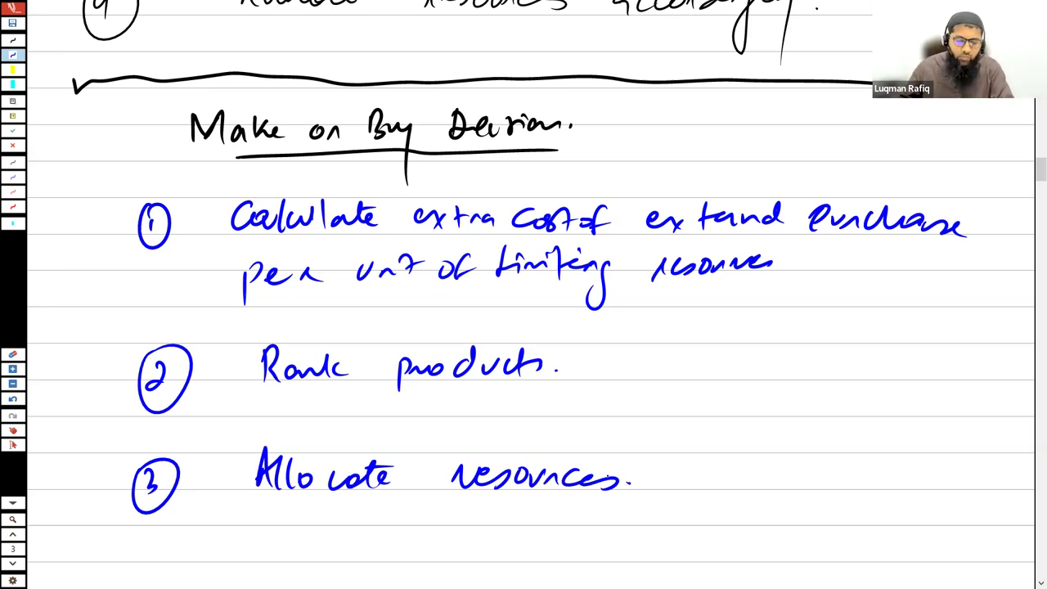
{"action": "left_click_drag", "start_coordinate": [169, 93], "coordinate": [169, 178]}
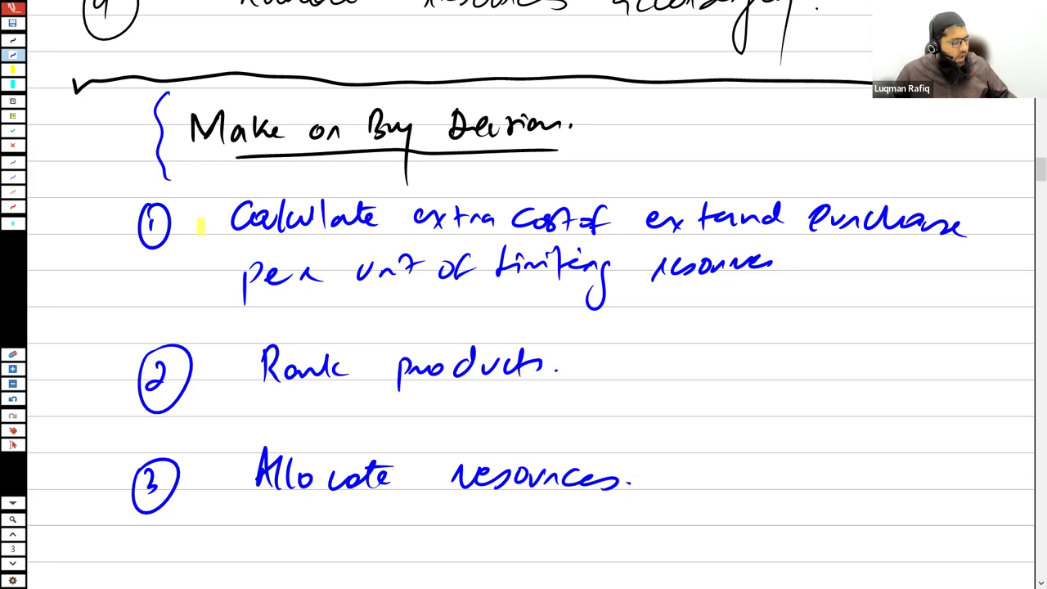
Examine the Bellahouston Co scenario text and its table of prices and costs for the Road, Spikes and Trail shoes
{"action": "left_click", "coordinate": [14, 356]}
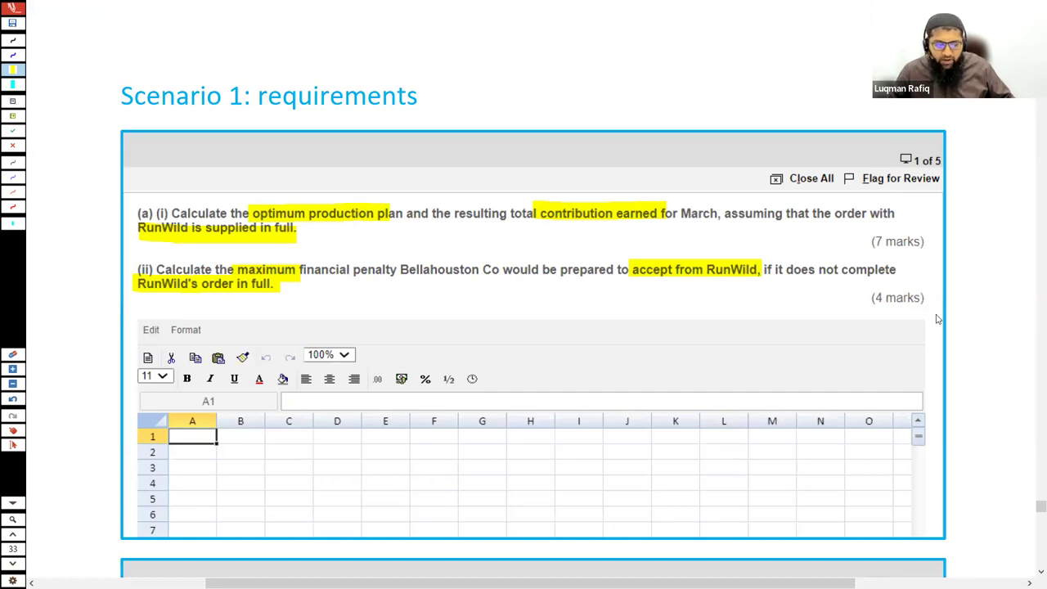
{"action": "left_click", "coordinate": [544, 292]}
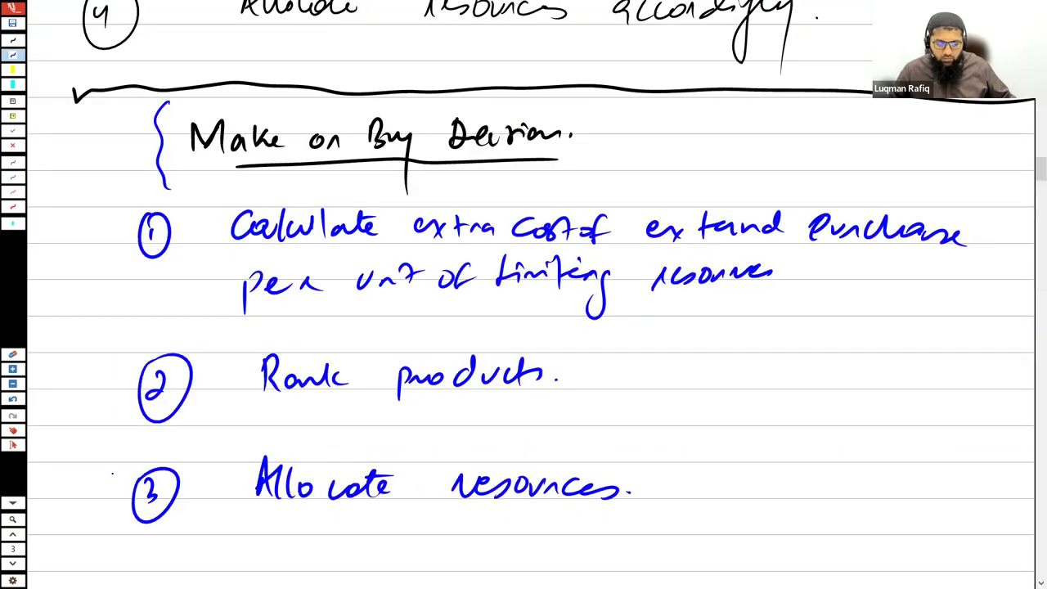
{"action": "key", "text": "Page_Down"}
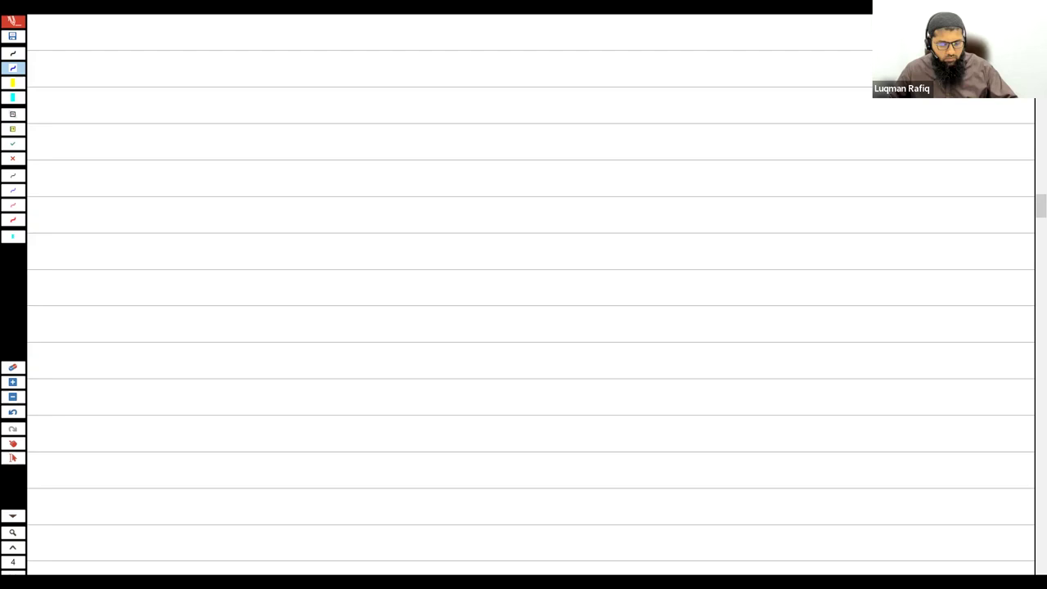
{"action": "key", "text": "End"}
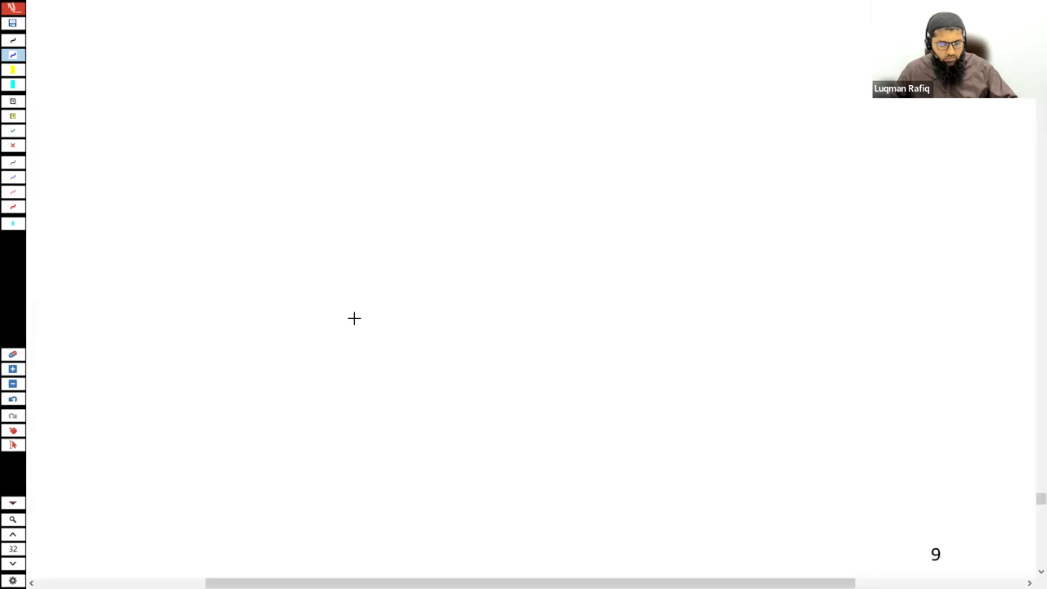
{"action": "scroll", "coordinate": [354, 318], "scroll_direction": "up", "scroll_amount": 5}
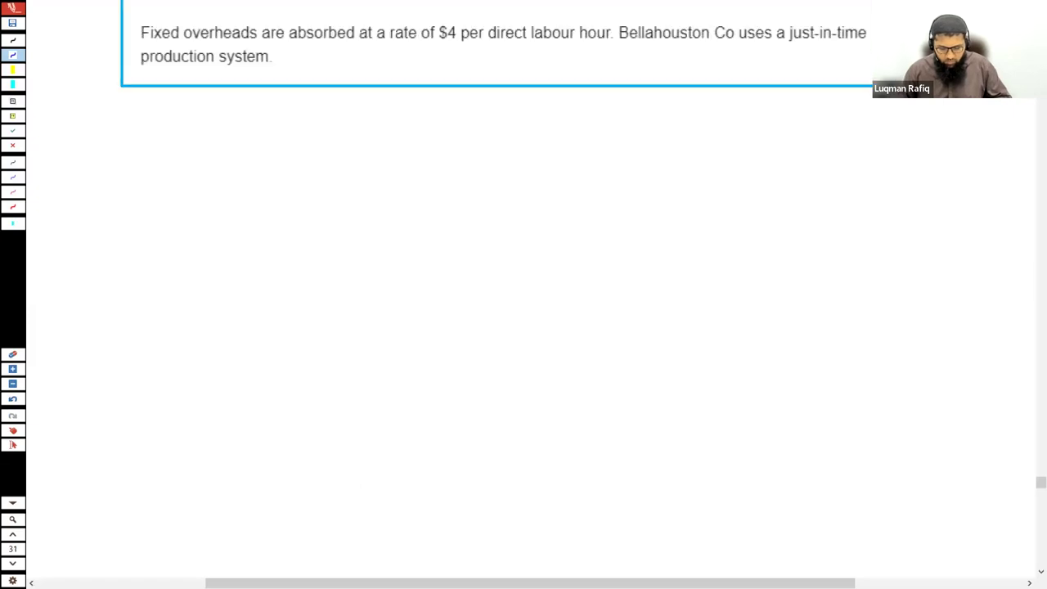
{"action": "scroll", "coordinate": [524, 295], "scroll_direction": "up", "scroll_amount": 2}
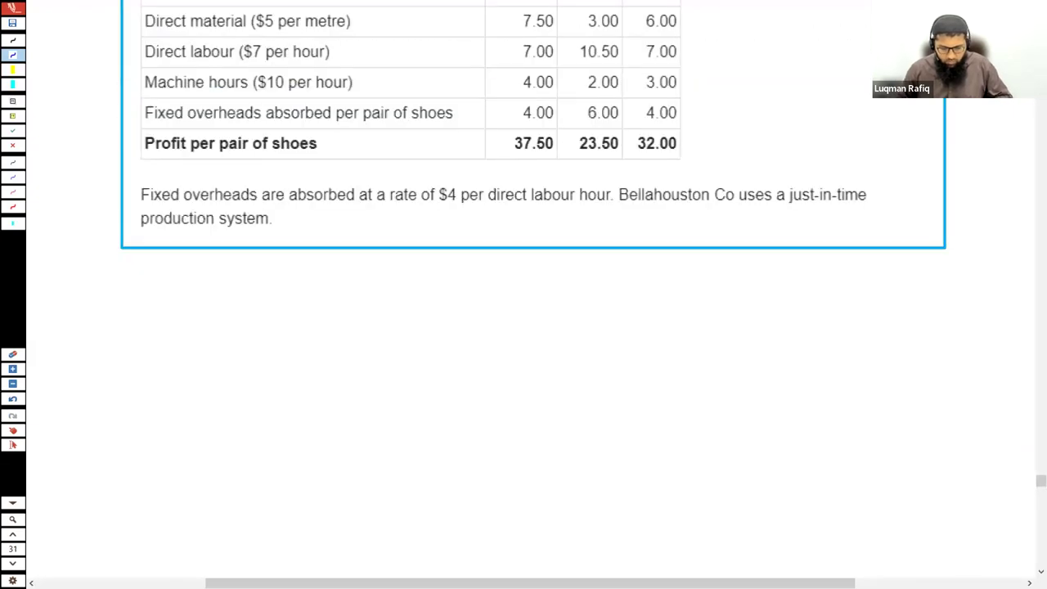
{"action": "scroll", "coordinate": [524, 294], "scroll_direction": "up", "scroll_amount": 3}
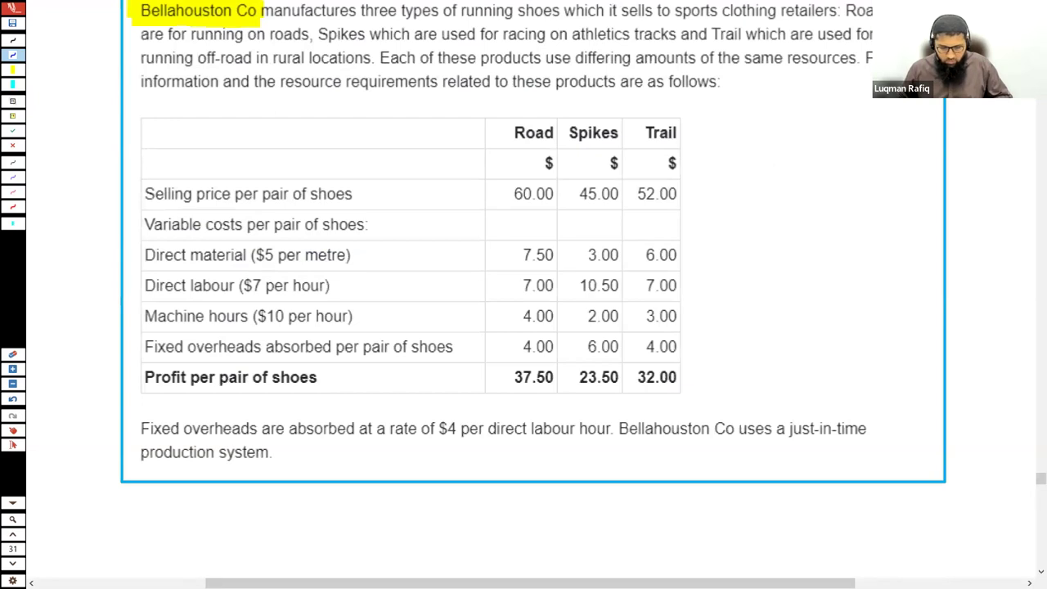
{"action": "scroll", "coordinate": [532, 295], "scroll_direction": "up", "scroll_amount": 1}
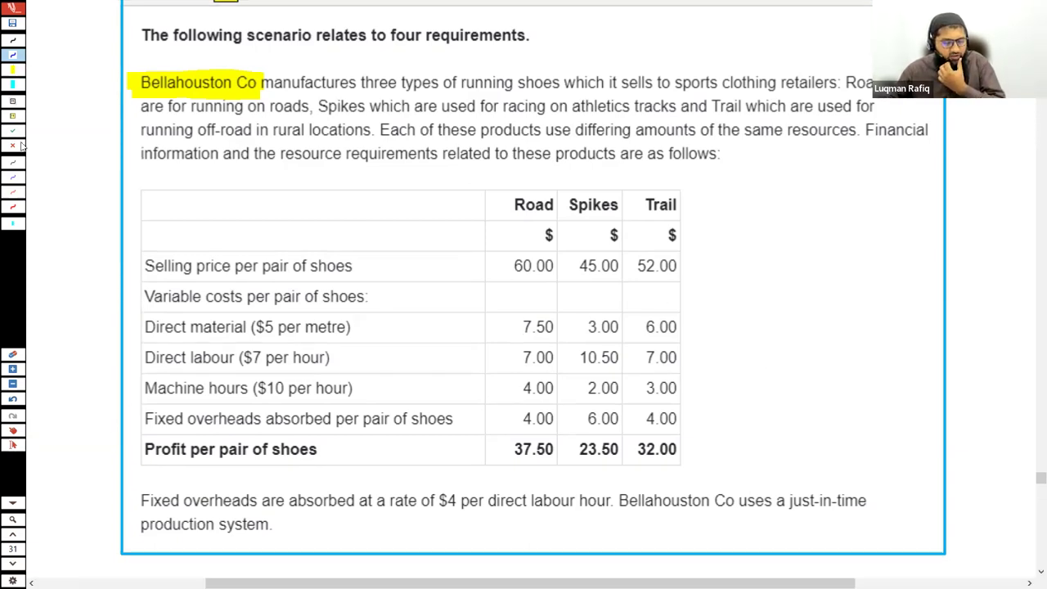
Draw blue tick marks beside "differing amounts" and "rural locations" in the scenario text and above the Road, Spikes and Trail column headings
{"action": "left_click", "coordinate": [13, 431]}
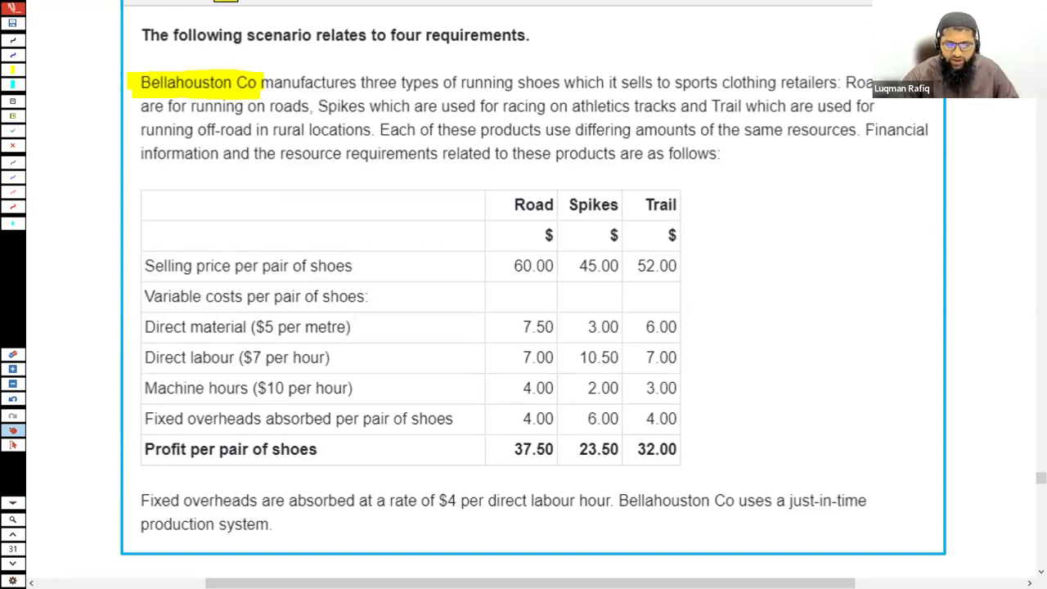
{"action": "left_click", "coordinate": [12, 177]}
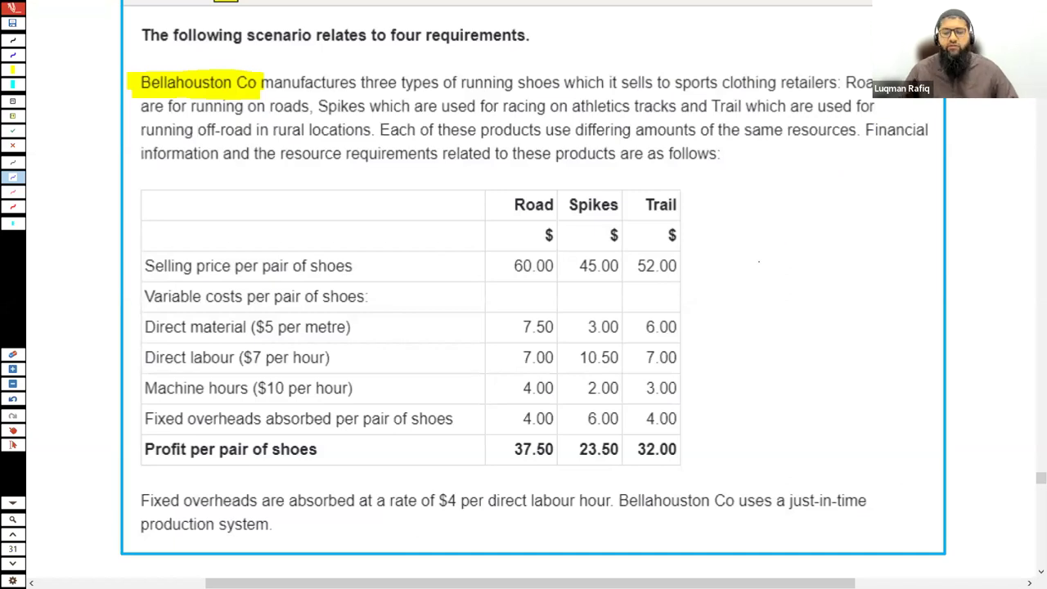
{"action": "scroll", "coordinate": [759, 262], "scroll_direction": "up", "scroll_amount": 1}
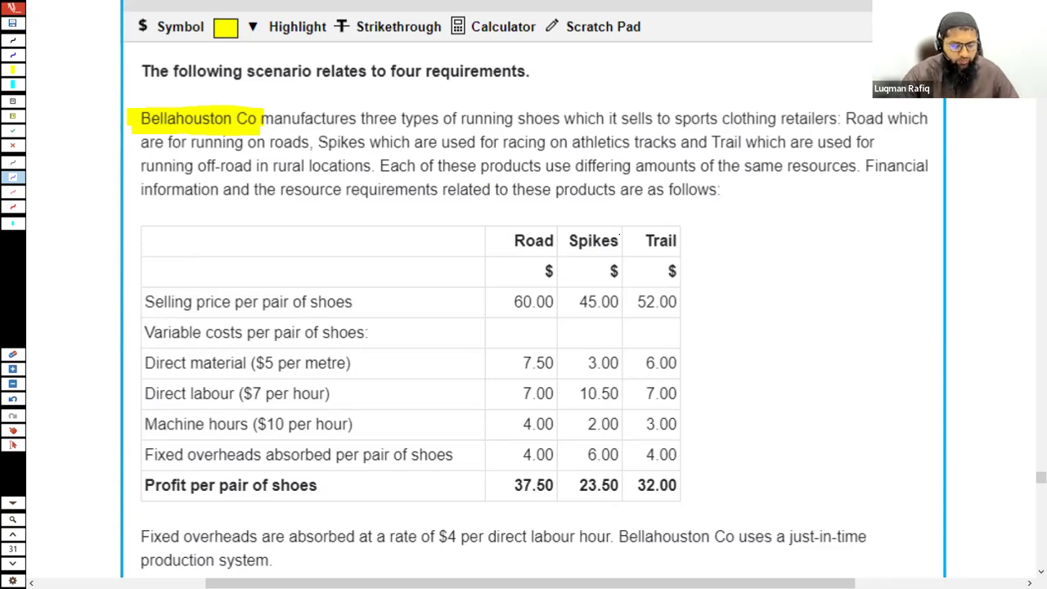
{"action": "left_click_drag", "start_coordinate": [623, 157], "coordinate": [659, 140]}
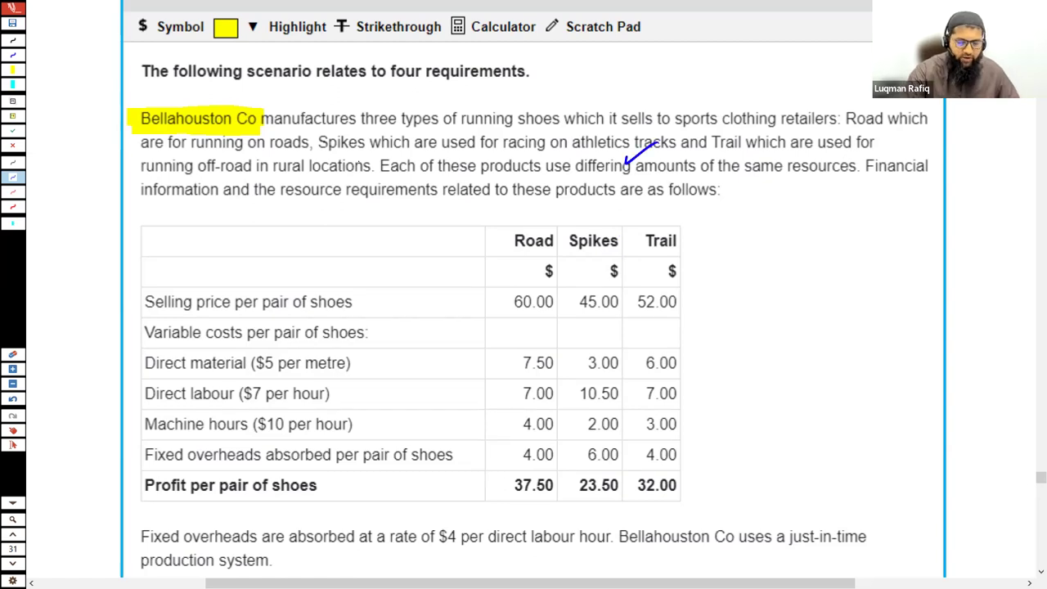
{"action": "left_click_drag", "start_coordinate": [301, 178], "coordinate": [333, 158]}
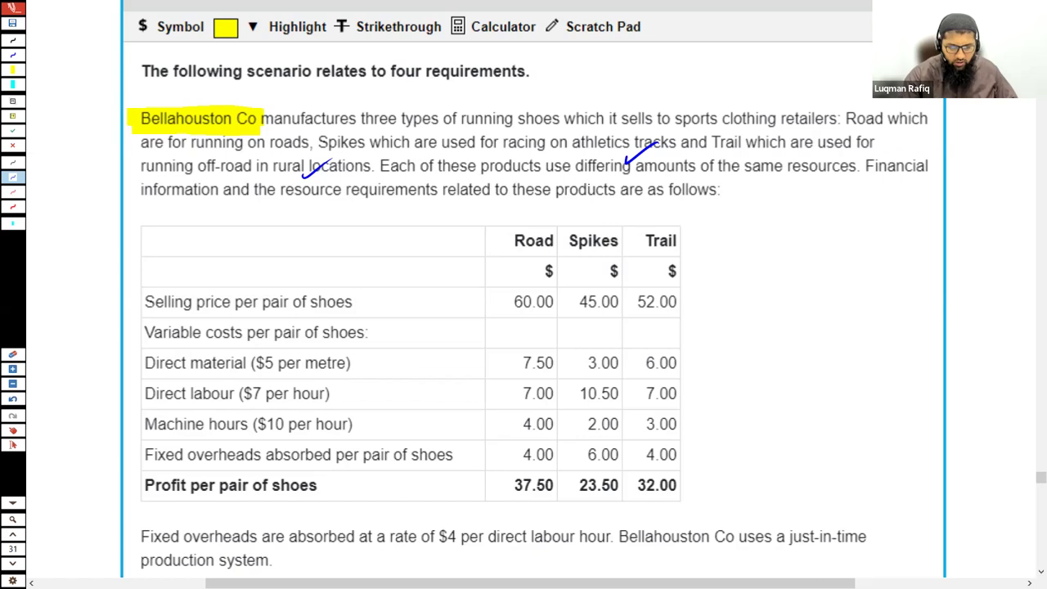
{"action": "scroll", "coordinate": [591, 185], "scroll_direction": "down", "scroll_amount": 1}
{"action": "scroll", "coordinate": [661, 194], "scroll_direction": "down", "scroll_amount": 1}
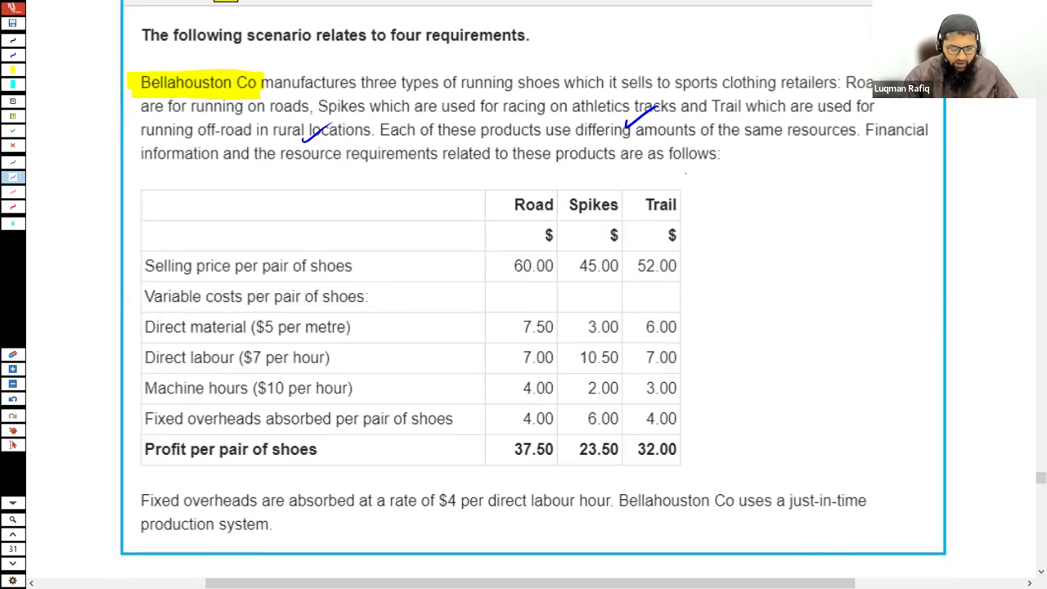
{"action": "left_click_drag", "start_coordinate": [533, 191], "coordinate": [682, 178]}
Underline in blue the $4 overhead rate, the company name and "just-in-time production system" in the paragraph below the cost table
{"action": "scroll", "coordinate": [694, 164], "scroll_direction": "down", "scroll_amount": 2}
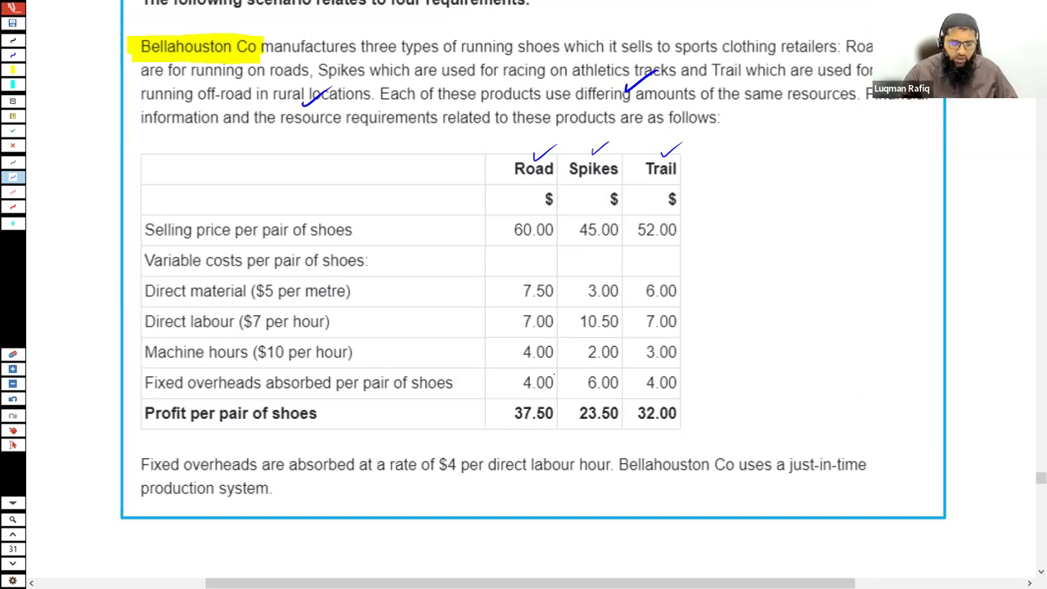
{"action": "scroll", "coordinate": [533, 260], "scroll_direction": "down", "scroll_amount": 1}
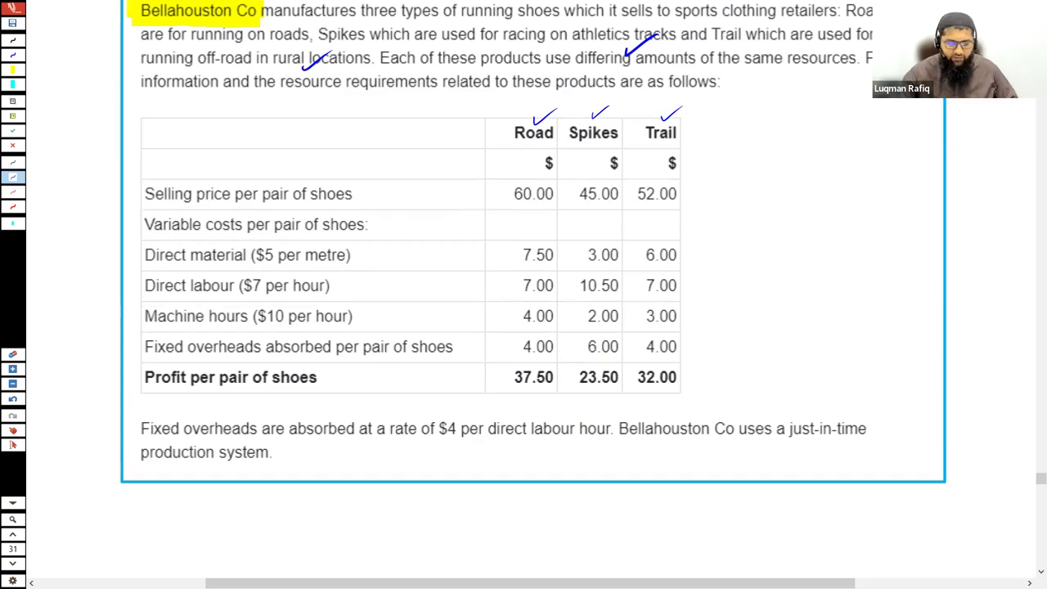
{"action": "left_click_drag", "start_coordinate": [435, 446], "coordinate": [456, 452]}
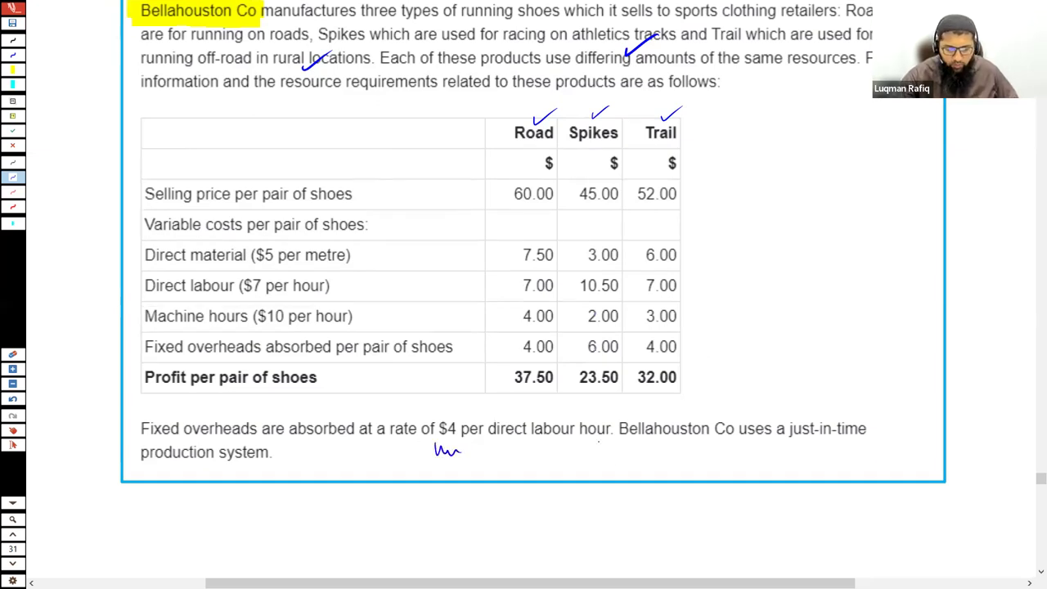
{"action": "left_click_drag", "start_coordinate": [675, 445], "coordinate": [730, 443]}
{"action": "left_click_drag", "start_coordinate": [801, 447], "coordinate": [847, 442]}
{"action": "left_click_drag", "start_coordinate": [145, 468], "coordinate": [253, 473]}
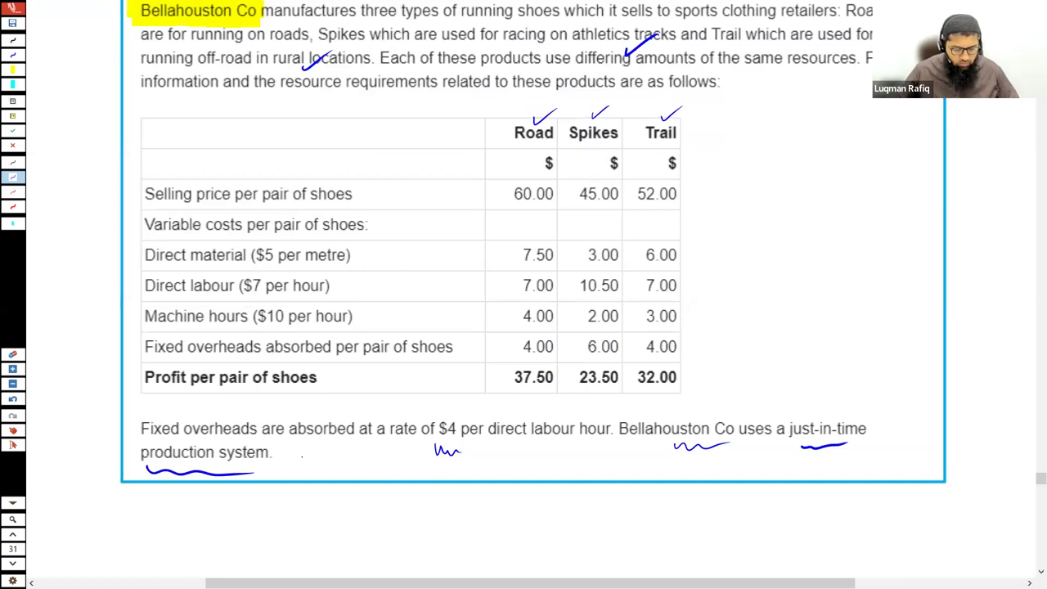
Examine the March and April demand and resource availability, the RunWild special order terms and the Scenario 1 requirements
{"action": "scroll", "coordinate": [302, 456], "scroll_direction": "down", "scroll_amount": 3}
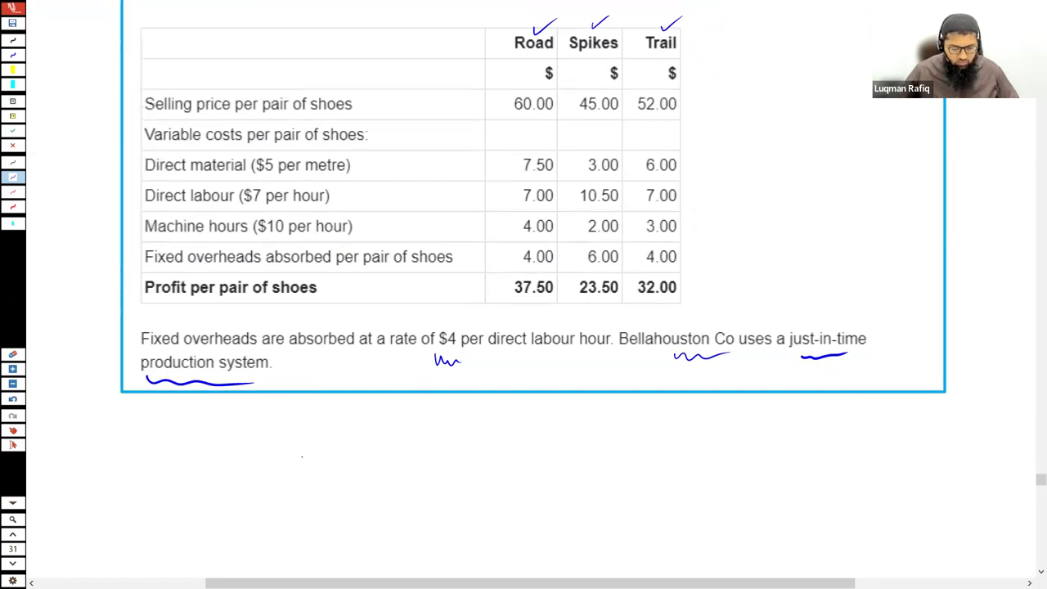
{"action": "scroll", "coordinate": [301, 457], "scroll_direction": "down", "scroll_amount": 10}
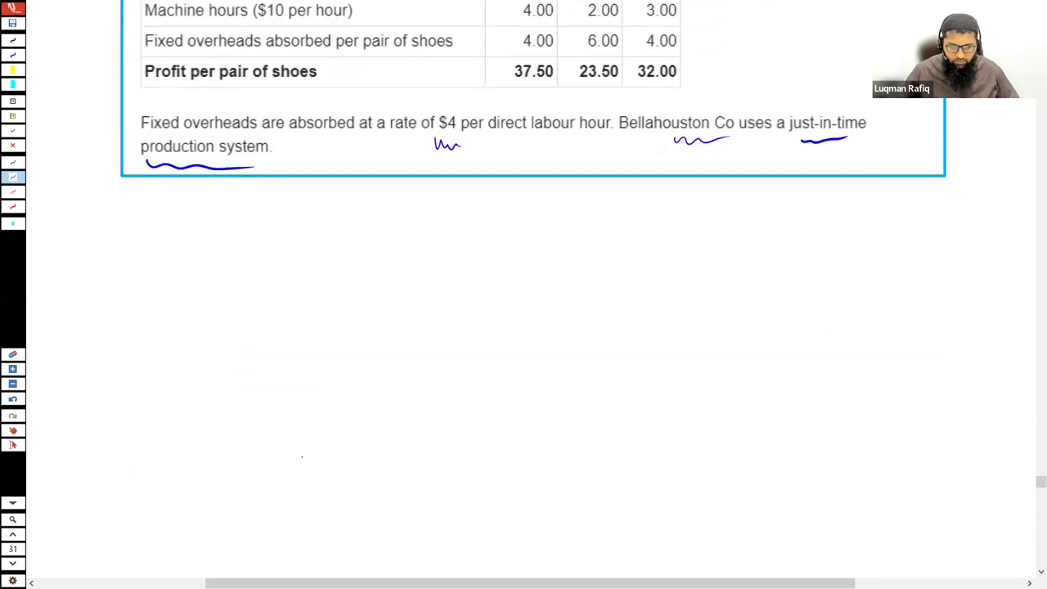
{"action": "scroll", "coordinate": [302, 456], "scroll_direction": "down", "scroll_amount": 5}
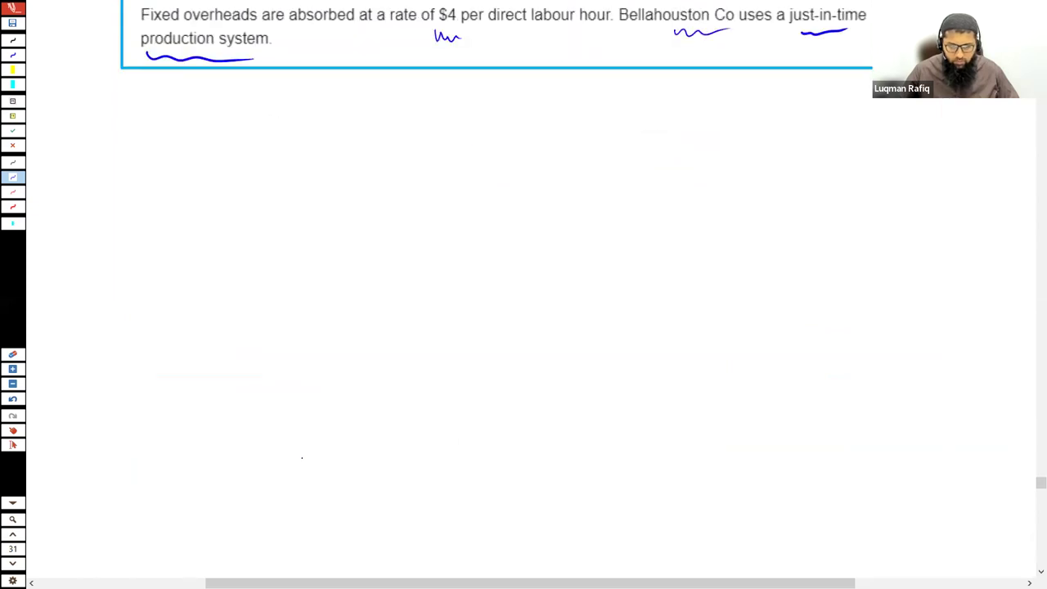
{"action": "scroll", "coordinate": [302, 458], "scroll_direction": "down", "scroll_amount": 2}
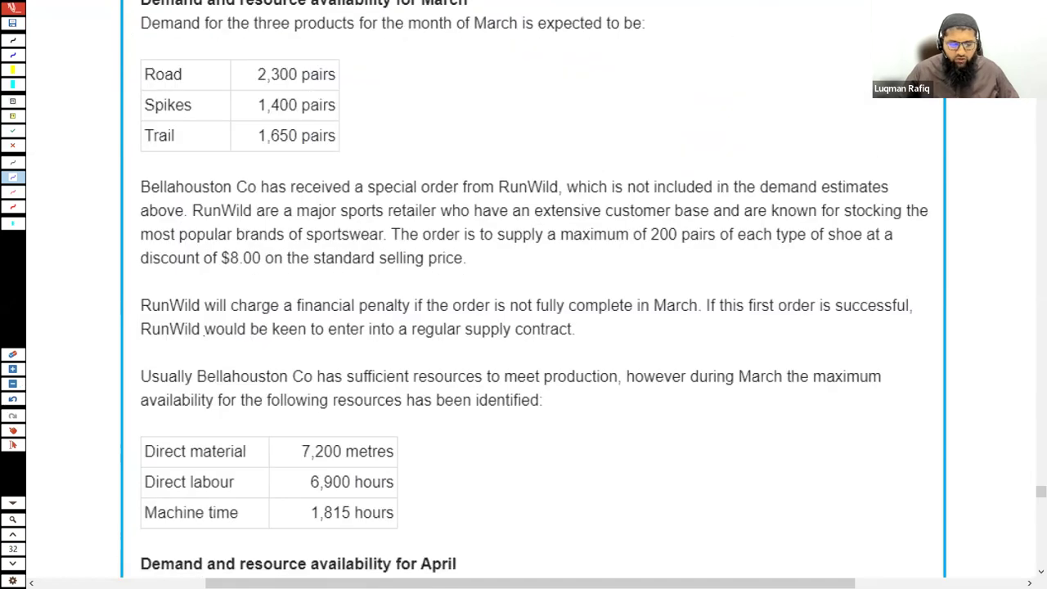
{"action": "left_click", "coordinate": [13, 383]}
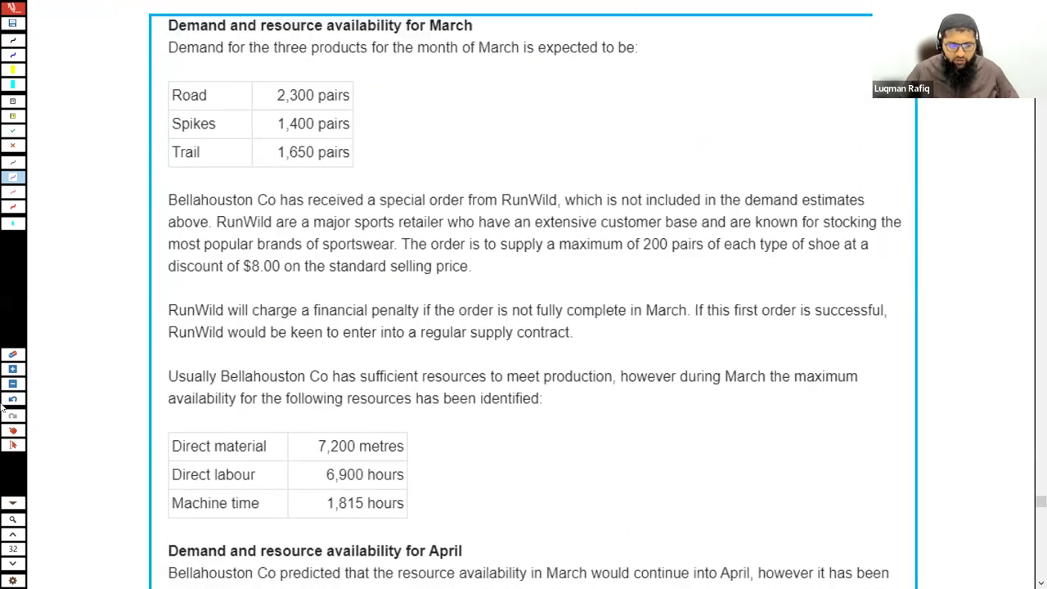
{"action": "scroll", "coordinate": [275, 321], "scroll_direction": "down", "scroll_amount": 1}
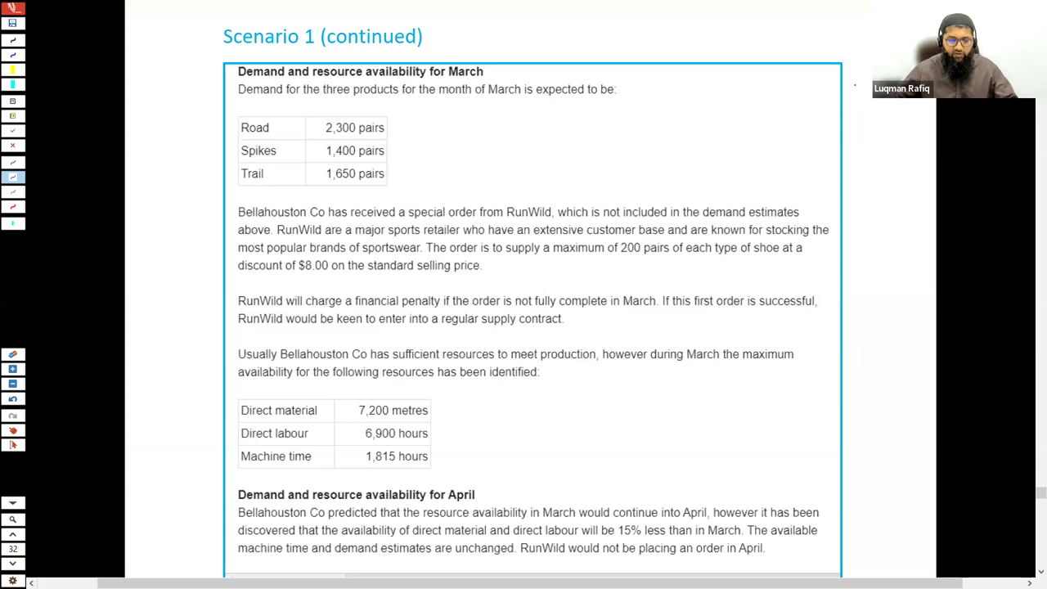
{"action": "left_click", "coordinate": [12, 432]}
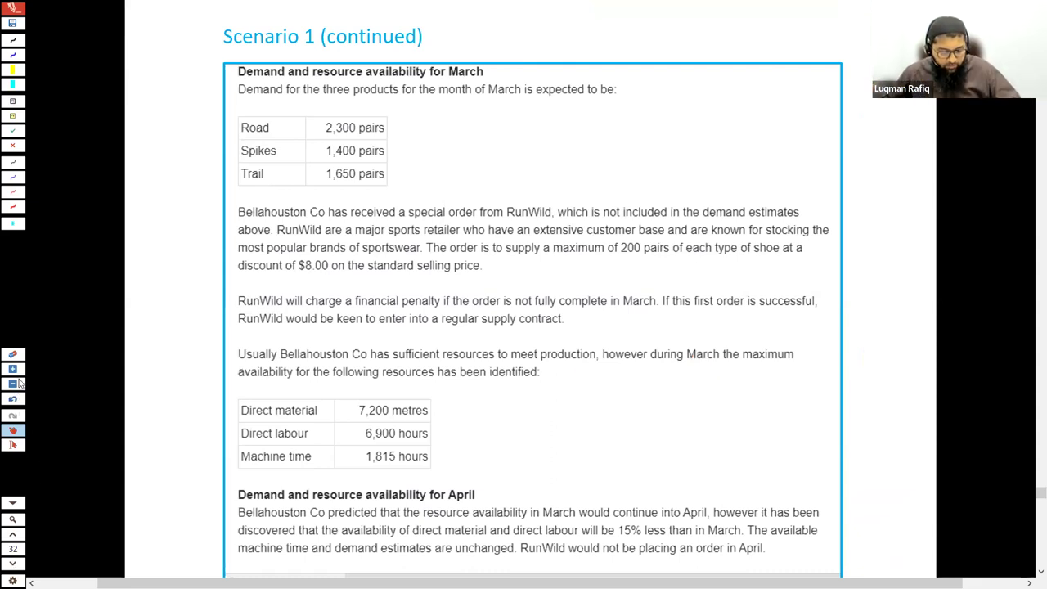
{"action": "scroll", "coordinate": [752, 367], "scroll_direction": "down", "scroll_amount": 3}
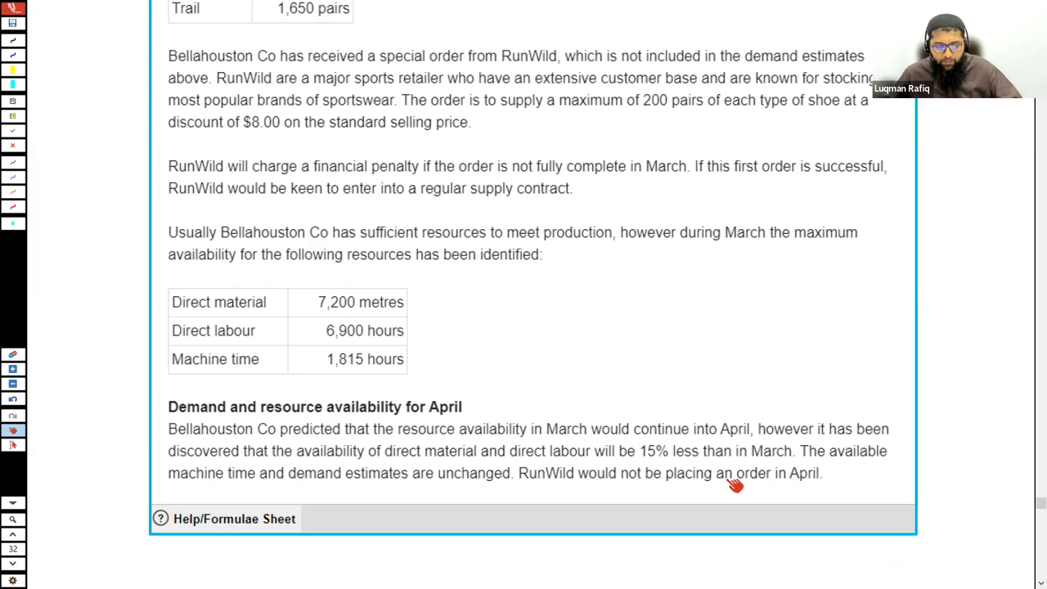
{"action": "scroll", "coordinate": [734, 484], "scroll_direction": "down", "scroll_amount": 10}
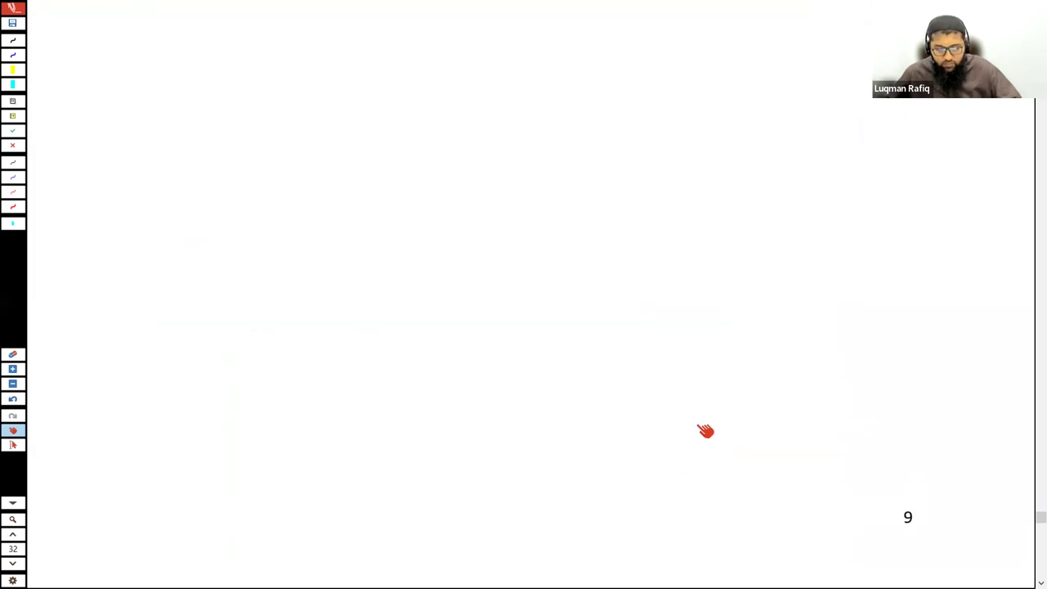
{"action": "scroll", "coordinate": [705, 430], "scroll_direction": "down", "scroll_amount": 6}
{"action": "scroll", "coordinate": [705, 422], "scroll_direction": "up", "scroll_amount": 2}
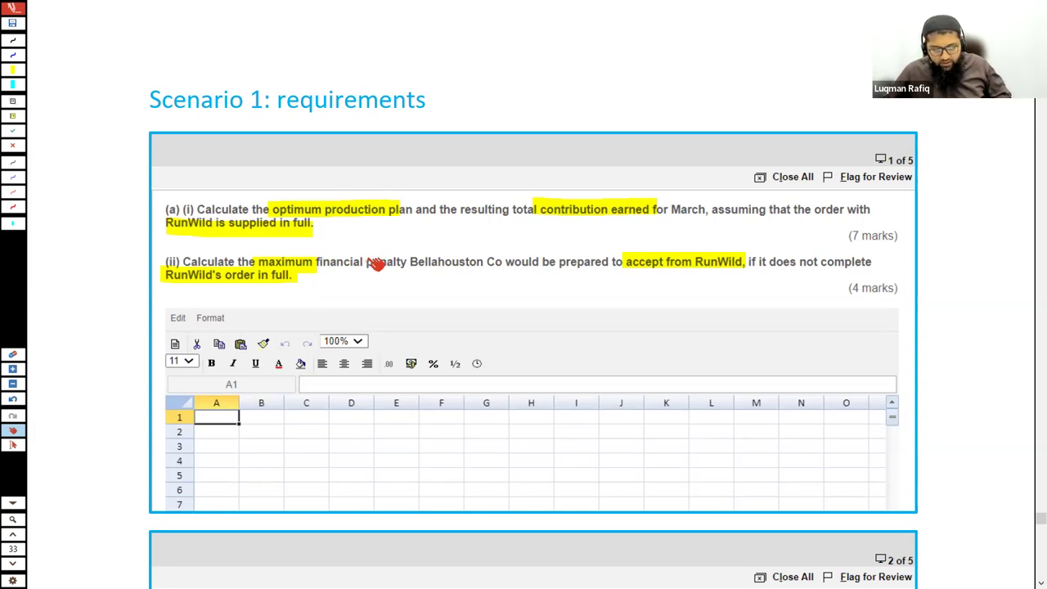
Return to the shoe cost table and tick the Road, Spikes and Trail selling prices in blue
{"action": "scroll", "coordinate": [578, 303], "scroll_direction": "up", "scroll_amount": 10}
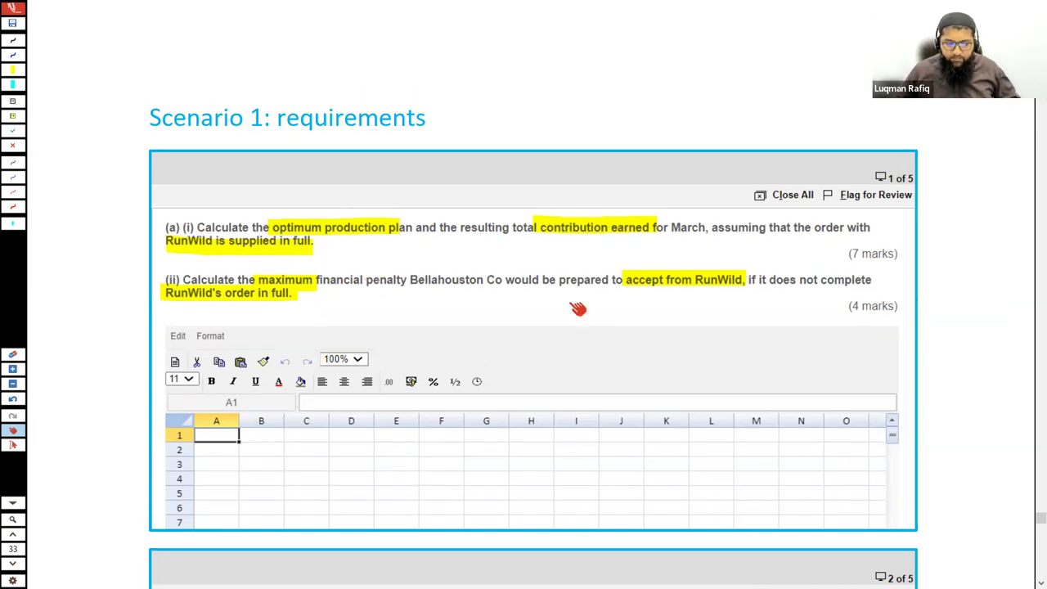
{"action": "scroll", "coordinate": [577, 309], "scroll_direction": "up", "scroll_amount": 10}
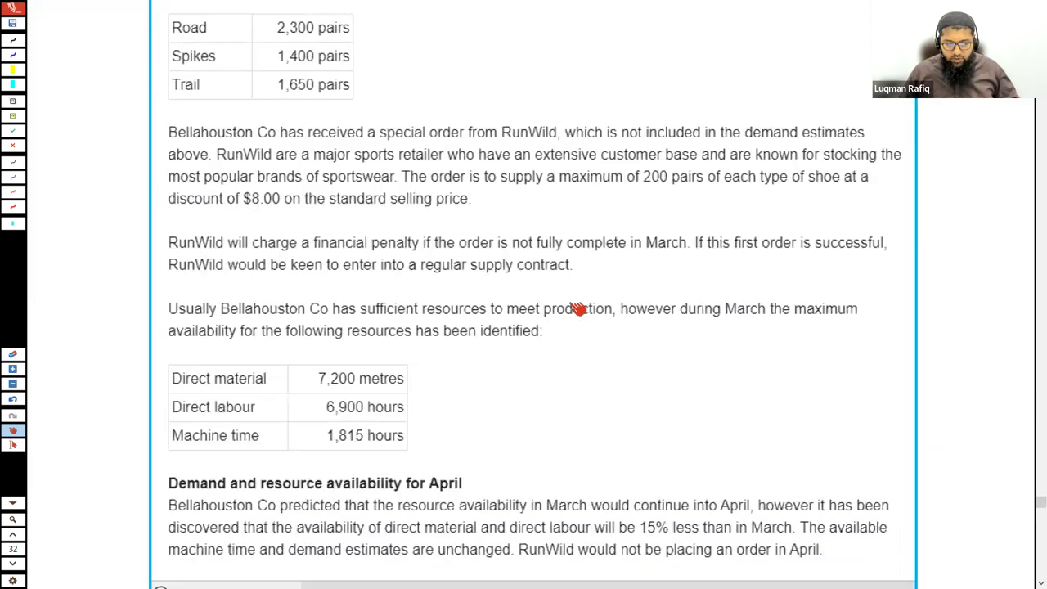
{"action": "scroll", "coordinate": [577, 309], "scroll_direction": "up", "scroll_amount": 5}
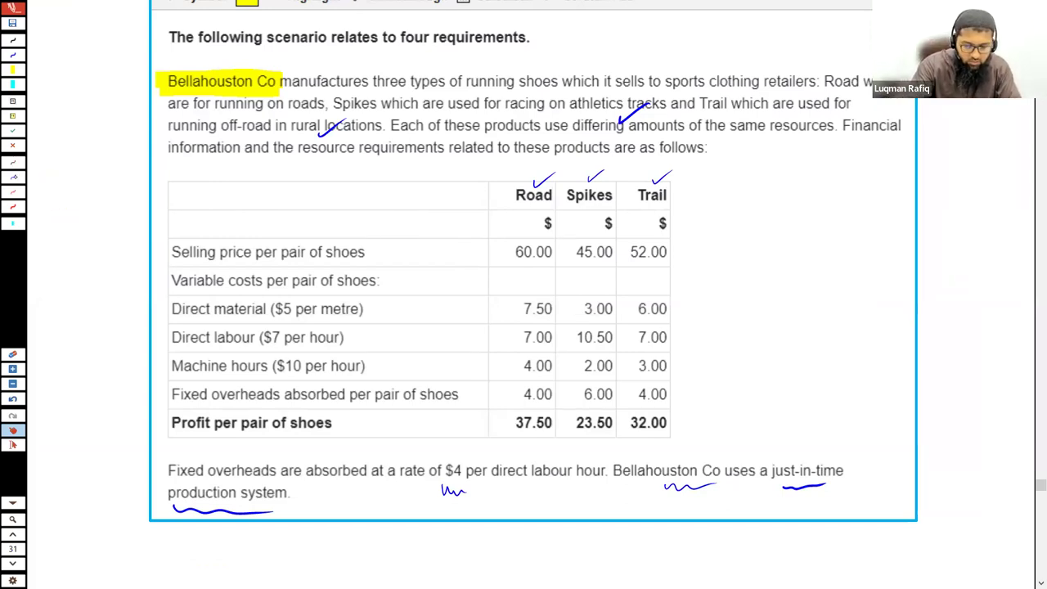
{"action": "left_click", "coordinate": [13, 177]}
{"action": "left_click_drag", "start_coordinate": [503, 250], "coordinate": [635, 244]}
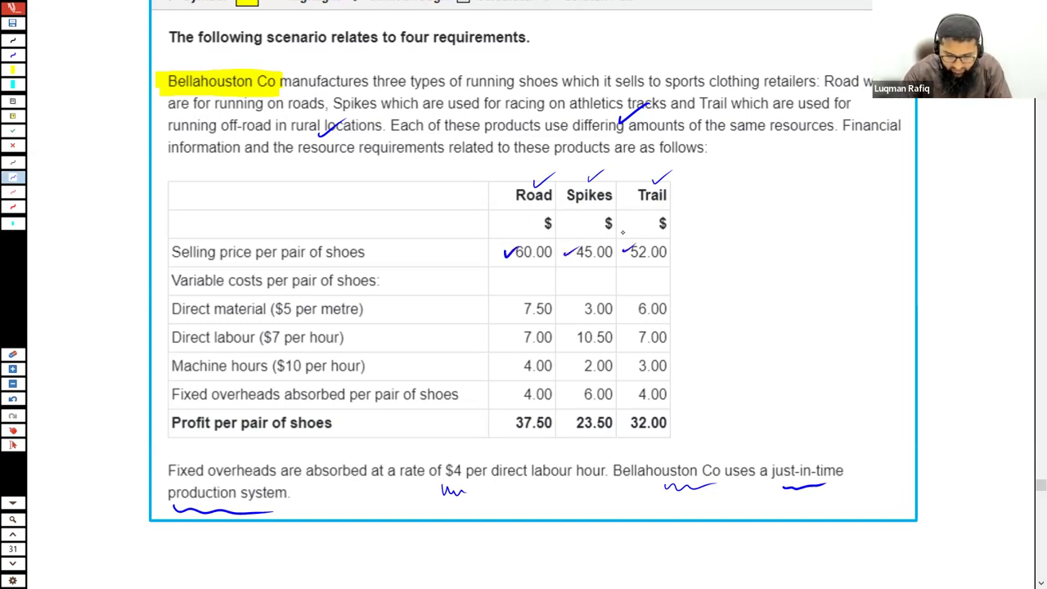
Underline the $5 per metre rate and handwrite the material usage per pair: 1.5 for Road and 3/5 = 0.6 for Spikes
{"action": "left_click_drag", "start_coordinate": [268, 318], "coordinate": [291, 318]}
{"action": "mouse_move", "coordinate": [493, 301]}
{"action": "left_mouse_down"}
{"action": "mouse_move", "coordinate": [494, 315]}
{"action": "mouse_move", "coordinate": [516, 299]}
{"action": "left_mouse_up"}
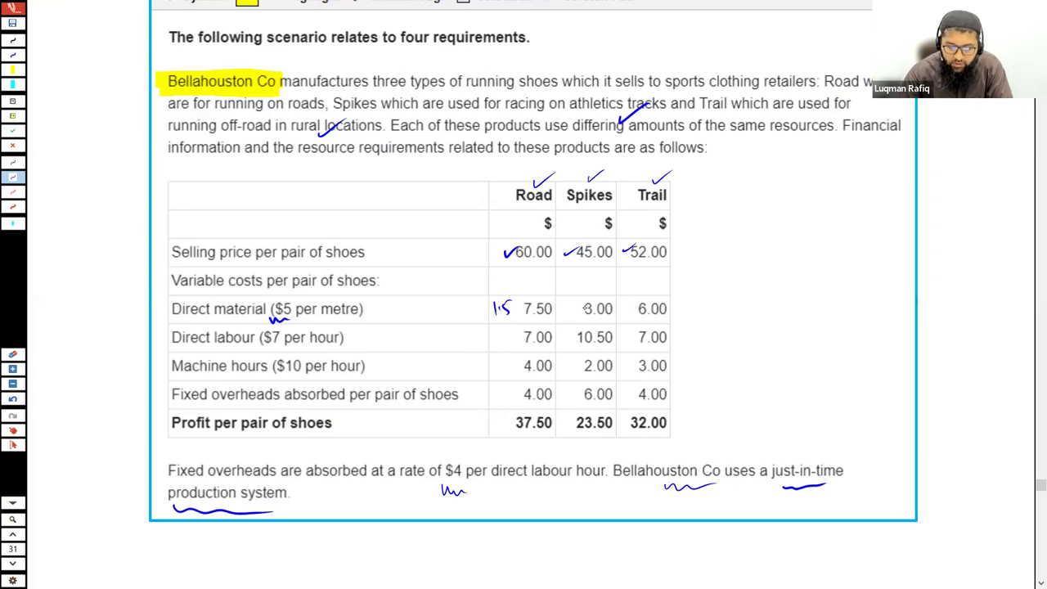
{"action": "left_click_drag", "start_coordinate": [561, 289], "coordinate": [563, 300]}
{"action": "mouse_move", "coordinate": [564, 303]}
{"action": "left_mouse_down"}
{"action": "mouse_move", "coordinate": [563, 313]}
{"action": "mouse_move", "coordinate": [570, 302]}
{"action": "left_mouse_up"}
{"action": "left_click_drag", "start_coordinate": [580, 291], "coordinate": [582, 290]}
{"action": "left_click_drag", "start_coordinate": [577, 294], "coordinate": [582, 293]}
{"action": "left_click_drag", "start_coordinate": [589, 288], "coordinate": [601, 293]}
{"action": "left_click", "coordinate": [594, 294]}
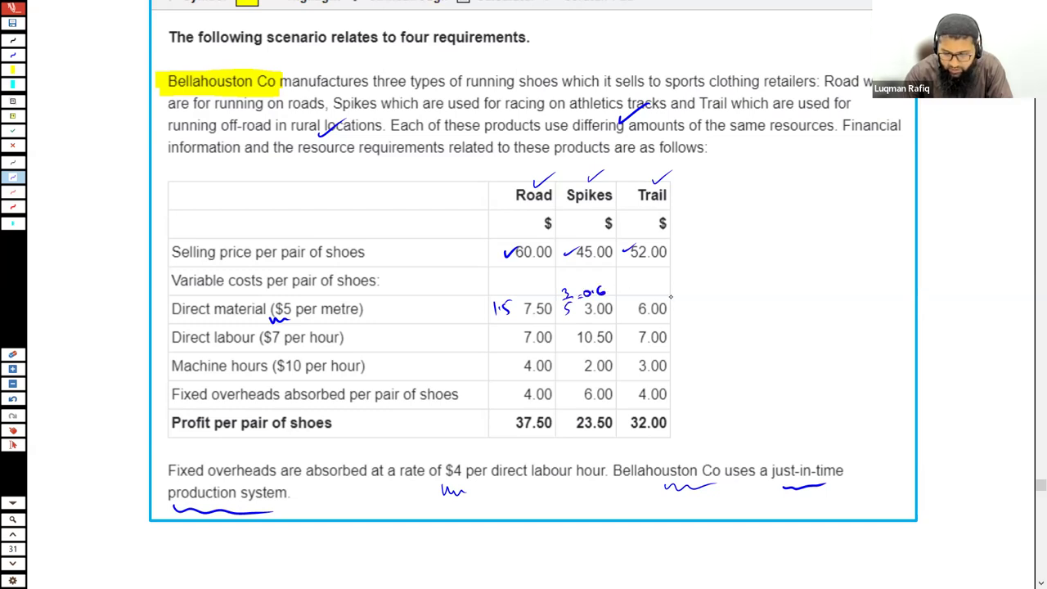
Handwrite the Trail material usage calculation "6/5 = 1.2" beside the direct material row
{"action": "left_click_drag", "start_coordinate": [682, 287], "coordinate": [678, 297]}
{"action": "left_click_drag", "start_coordinate": [692, 282], "coordinate": [693, 300]}
{"action": "left_click_drag", "start_coordinate": [695, 290], "coordinate": [716, 285]}
{"action": "left_click_drag", "start_coordinate": [709, 292], "coordinate": [718, 289]}
{"action": "mouse_move", "coordinate": [726, 278]}
{"action": "left_mouse_down"}
{"action": "mouse_move", "coordinate": [723, 288]}
{"action": "mouse_move", "coordinate": [748, 284]}
{"action": "left_mouse_up"}
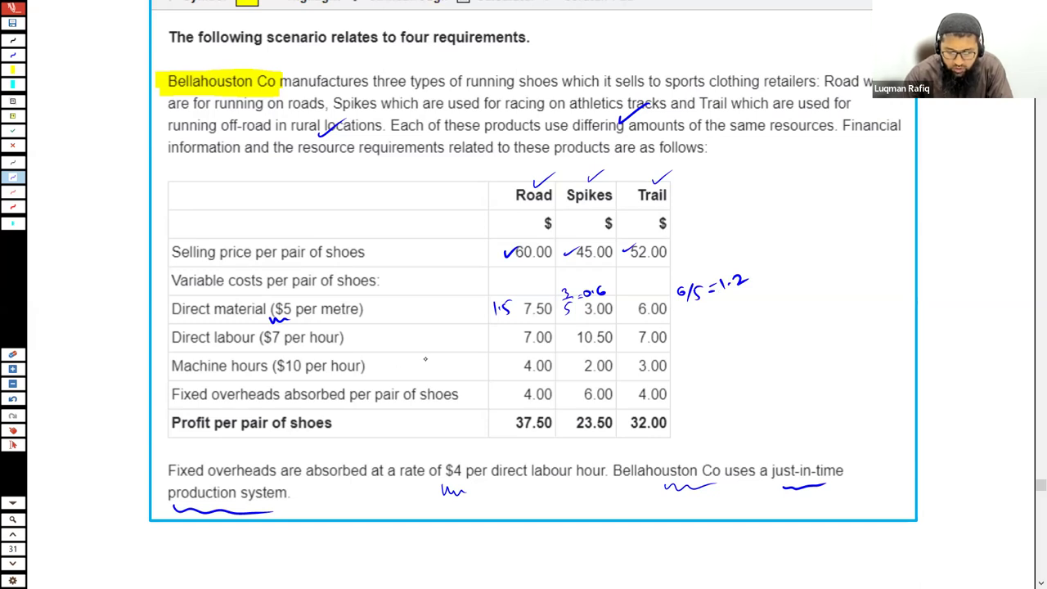
Handwrite the Road, Spikes and Trail hours per pair: labour 1, 1.5 and 1, machine 0.4, 0.2 and 0.3
{"action": "mouse_move", "coordinate": [506, 333]}
{"action": "left_mouse_down"}
{"action": "mouse_move", "coordinate": [505, 344]}
{"action": "mouse_move", "coordinate": [565, 350]}
{"action": "mouse_move", "coordinate": [577, 336]}
{"action": "mouse_move", "coordinate": [625, 349]}
{"action": "left_mouse_up"}
{"action": "left_click", "coordinate": [563, 348]}
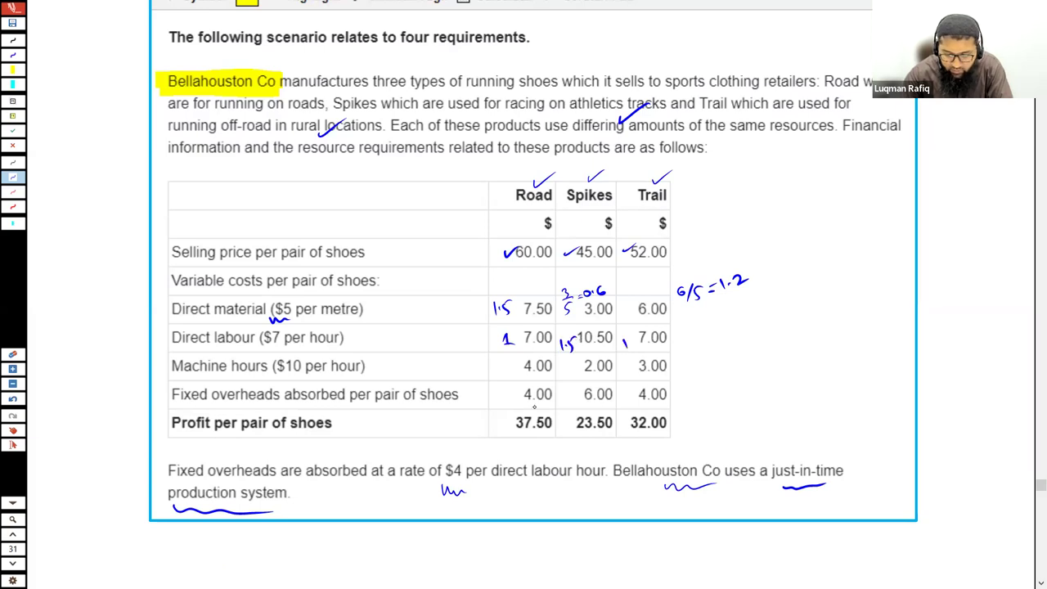
{"action": "left_click_drag", "start_coordinate": [498, 362], "coordinate": [634, 375]}
{"action": "left_click", "coordinate": [503, 368]}
{"action": "left_click", "coordinate": [565, 373]}
{"action": "left_click", "coordinate": [627, 373]}
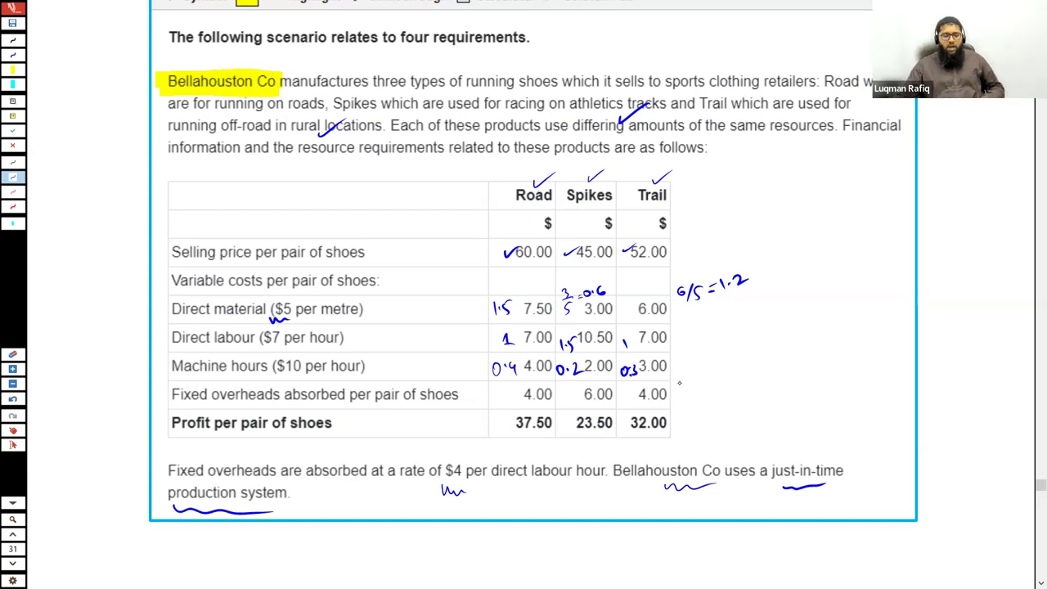
Take a snapshot of the March demand heading and product demand table and copy it to the clipboard
{"action": "scroll", "coordinate": [681, 377], "scroll_direction": "down", "scroll_amount": 10}
{"action": "scroll", "coordinate": [679, 381], "scroll_direction": "down", "scroll_amount": 3}
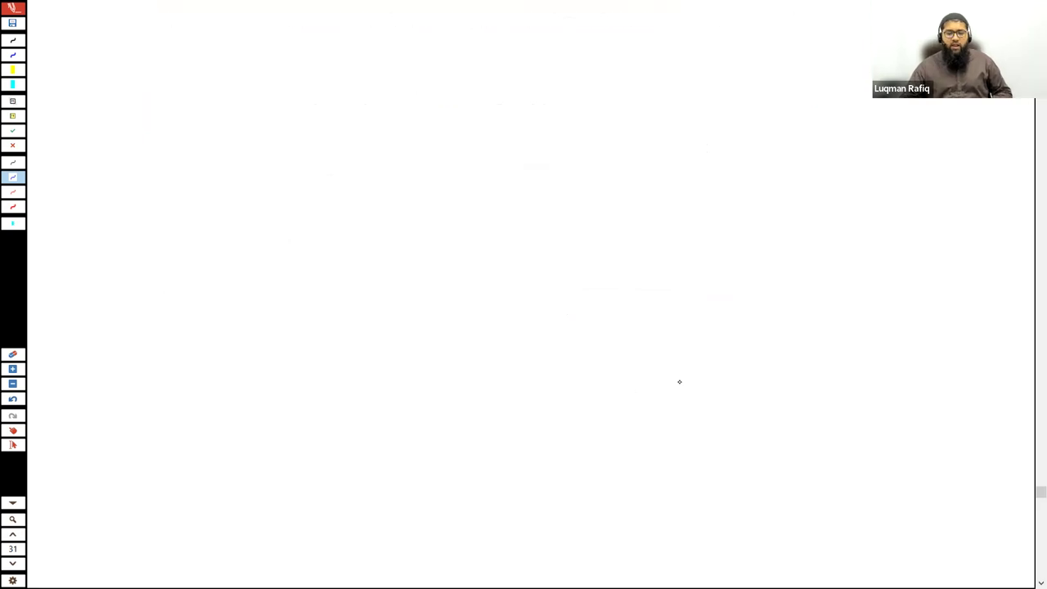
{"action": "scroll", "coordinate": [679, 381], "scroll_direction": "down", "scroll_amount": 3}
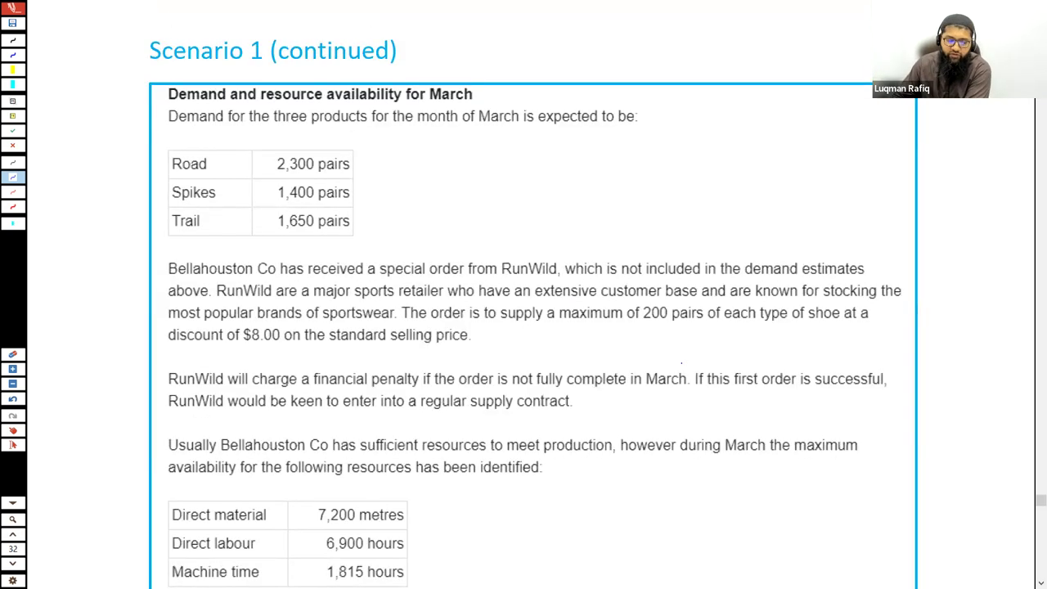
{"action": "scroll", "coordinate": [681, 362], "scroll_direction": "down", "scroll_amount": 1}
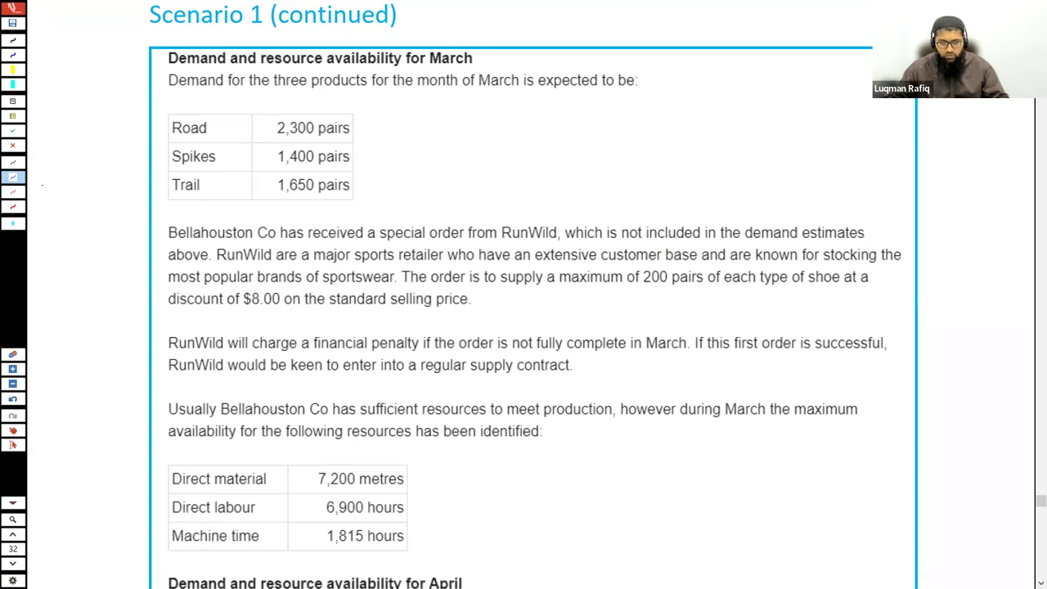
{"action": "mouse_move", "coordinate": [165, 49]}
{"action": "left_mouse_down"}
{"action": "mouse_move", "coordinate": [456, 172]}
{"action": "mouse_move", "coordinate": [657, 187]}
{"action": "mouse_move", "coordinate": [654, 204]}
{"action": "left_mouse_up"}
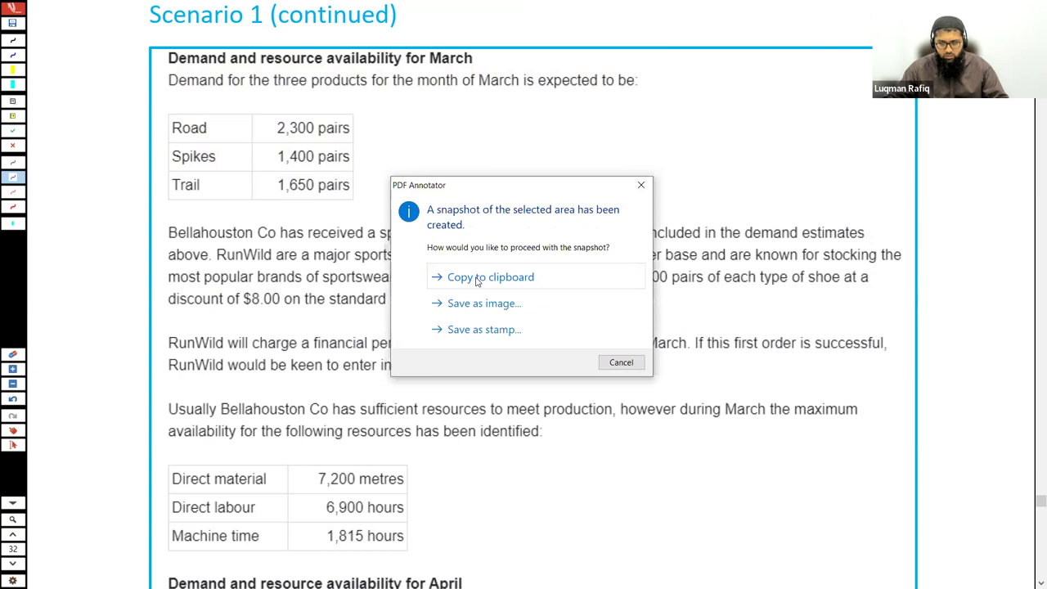
{"action": "left_click", "coordinate": [477, 278]}
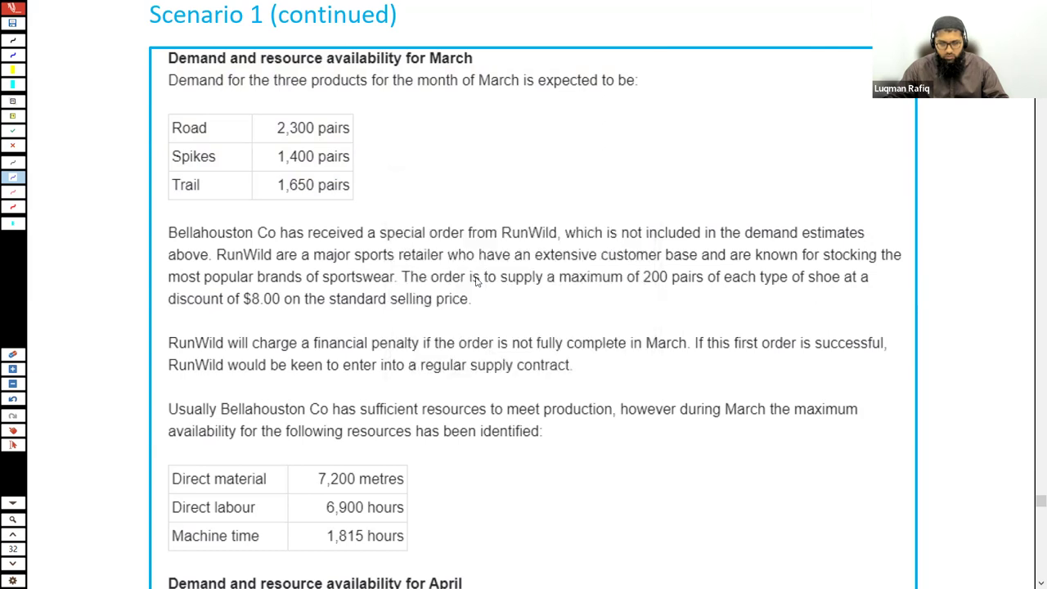
Switch to the Excel workbook and rename Sheet2 as "Bellahouston Co."
{"action": "key", "text": "alt+Tab"}
{"action": "right_click", "coordinate": [120, 546]}
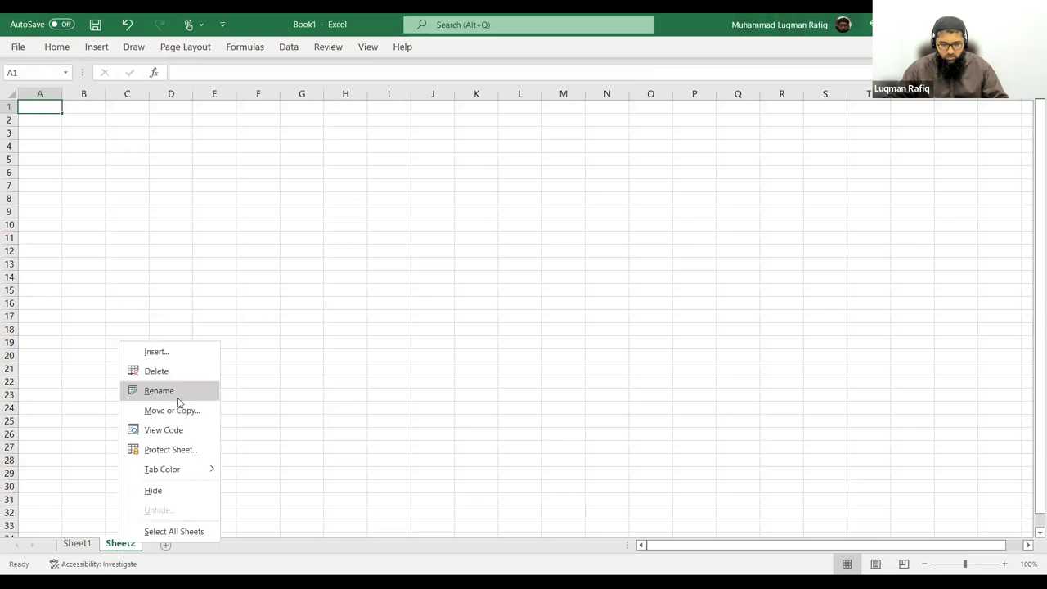
{"action": "left_click", "coordinate": [178, 397]}
{"action": "type", "text": "bELL"}
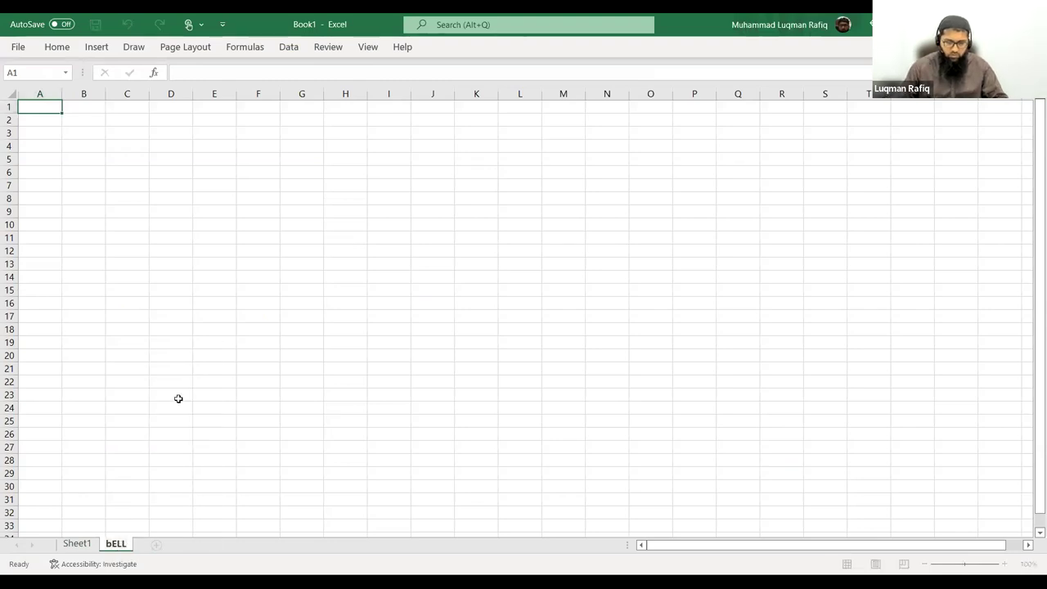
{"action": "key", "text": "BackSpace"}
{"action": "key", "text": "BackSpace"}
{"action": "key", "text": "BackSpace"}
{"action": "key", "text": "BackSpace"}
{"action": "type", "text": "Bel"}
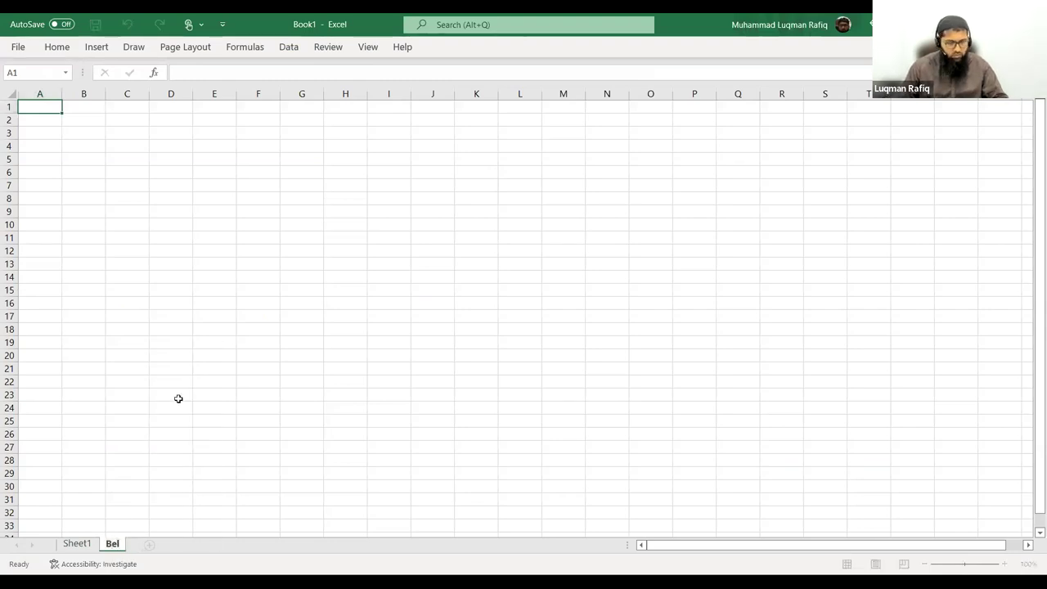
{"action": "type", "text": "lahouston Co."}
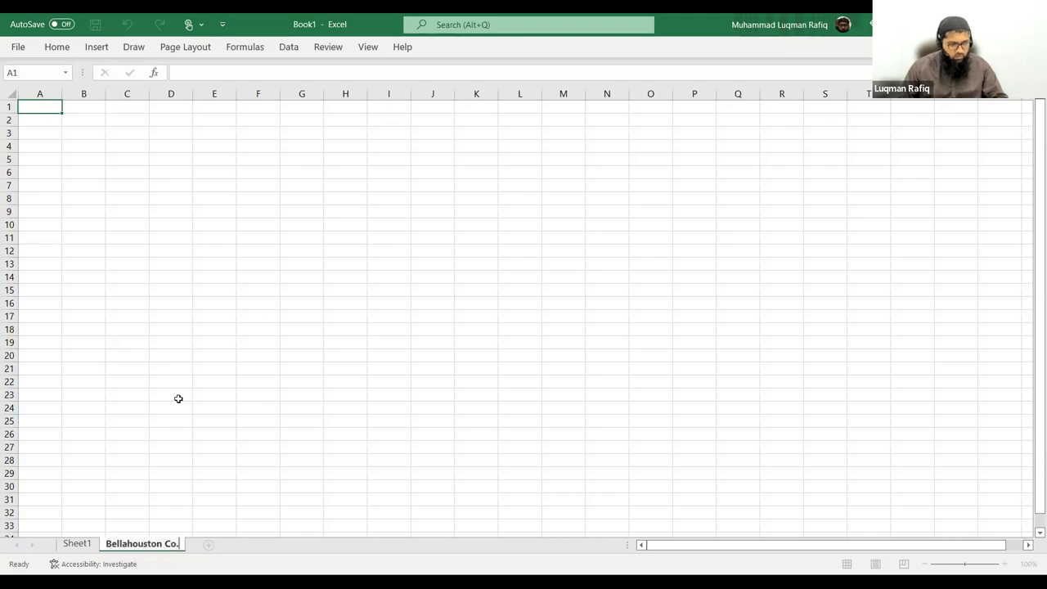
{"action": "key", "text": "Return"}
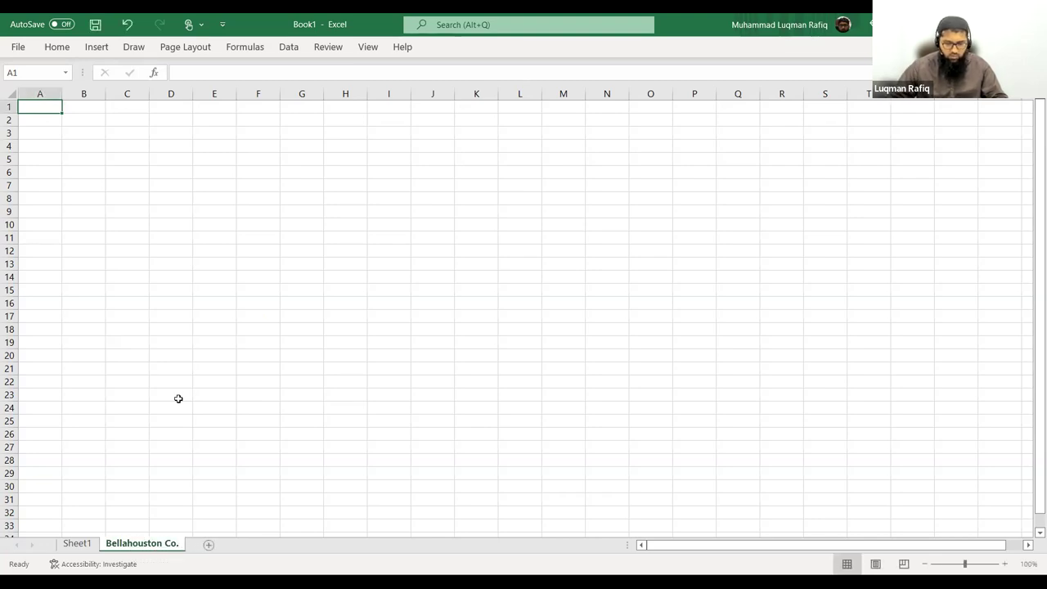
Paste the copied March demand snapshot into the sheet and move it down to start at row 10 in column A
{"action": "left_click", "coordinate": [1009, 565]}
{"action": "left_click", "coordinate": [1008, 564]}
{"action": "left_click", "coordinate": [1008, 565]}
{"action": "left_click", "coordinate": [1008, 564]}
{"action": "left_click", "coordinate": [1008, 564]}
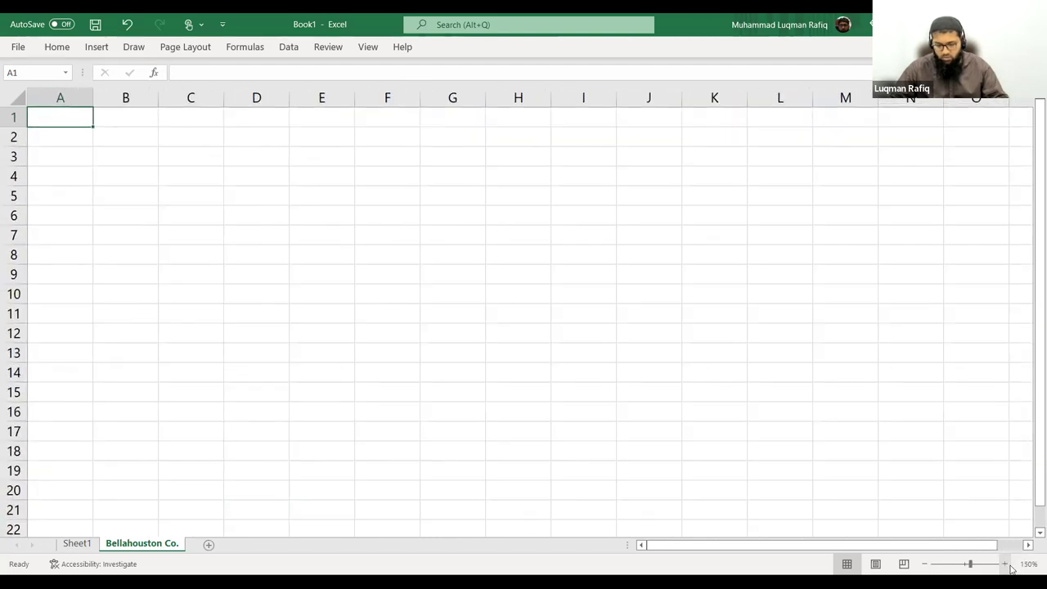
{"action": "key", "text": "ctrl+v"}
{"action": "left_click_drag", "start_coordinate": [360, 188], "coordinate": [346, 369]}
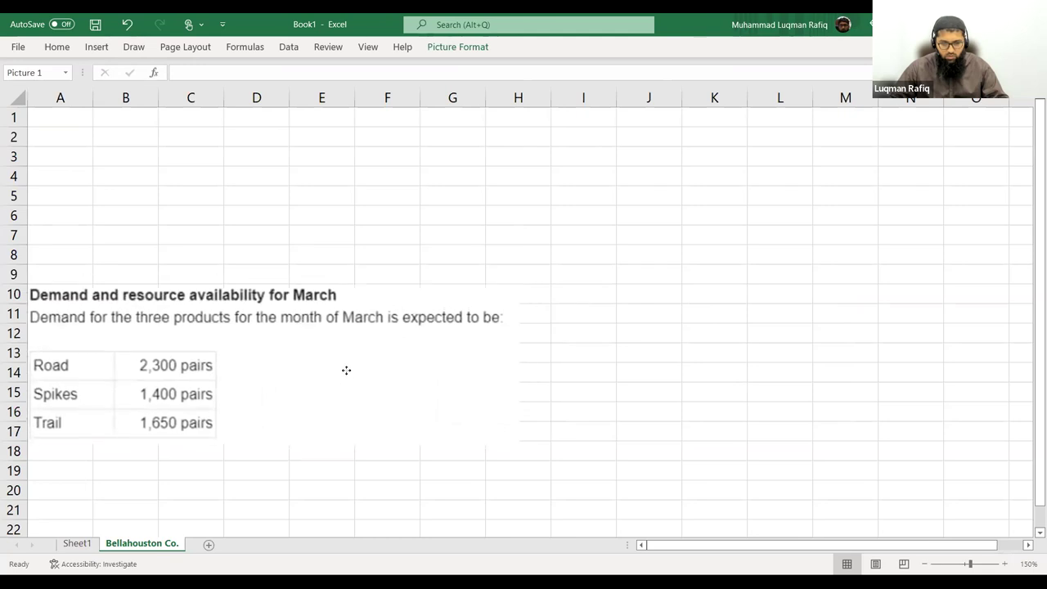
Enter the heading "Demand for the products" and place it in cell A3
{"action": "left_click", "coordinate": [54, 111]}
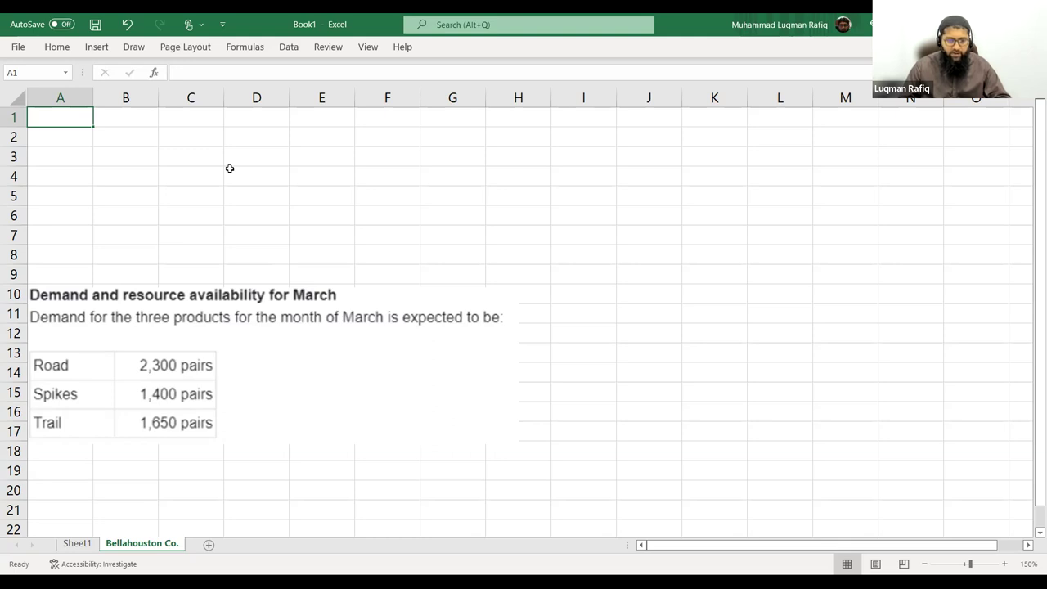
{"action": "key", "text": "Down"}
{"action": "type", "text": "Demand for the pro"}
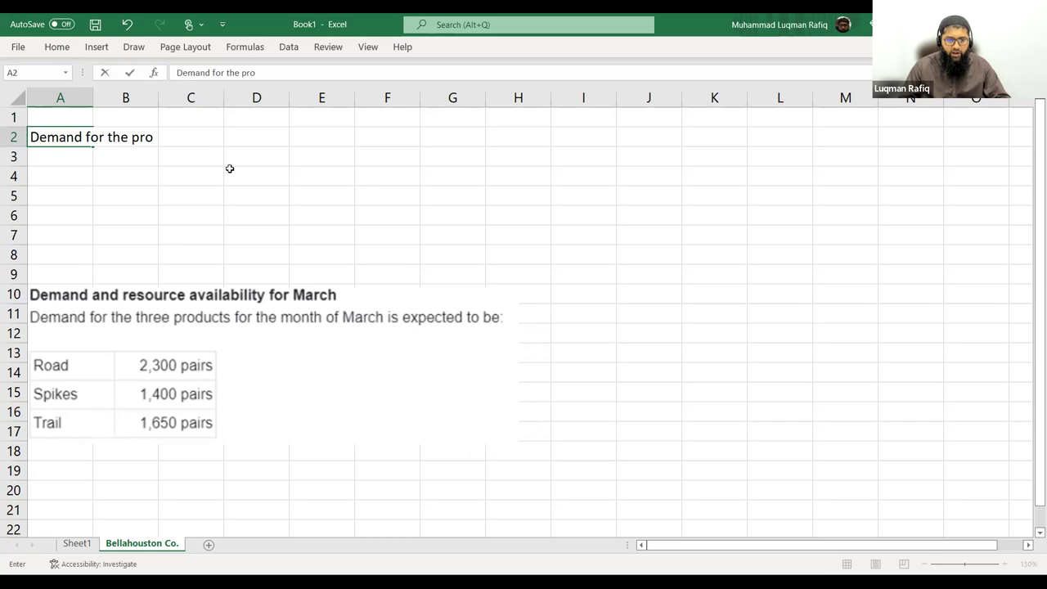
{"action": "type", "text": "duction"}
{"action": "key", "text": "BackSpace"}
{"action": "key", "text": "BackSpace"}
{"action": "key", "text": "BackSpace"}
{"action": "type", "text": "s"}
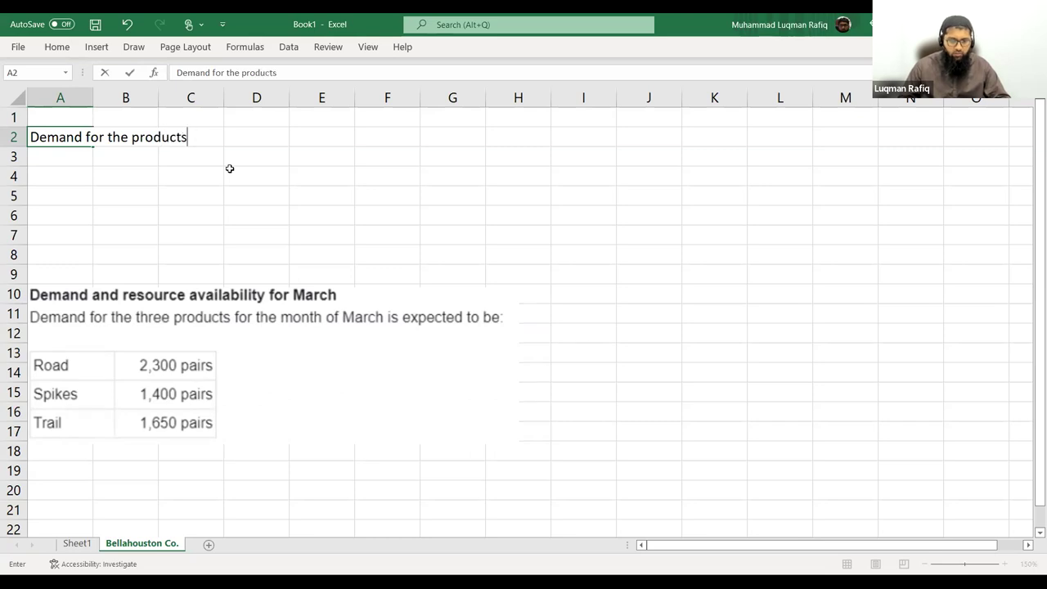
{"action": "key", "text": "Return"}
{"action": "key", "text": "Up"}
{"action": "key", "text": "ctrl+x"}
{"action": "key", "text": "Down"}
{"action": "key", "text": "ctrl+v"}
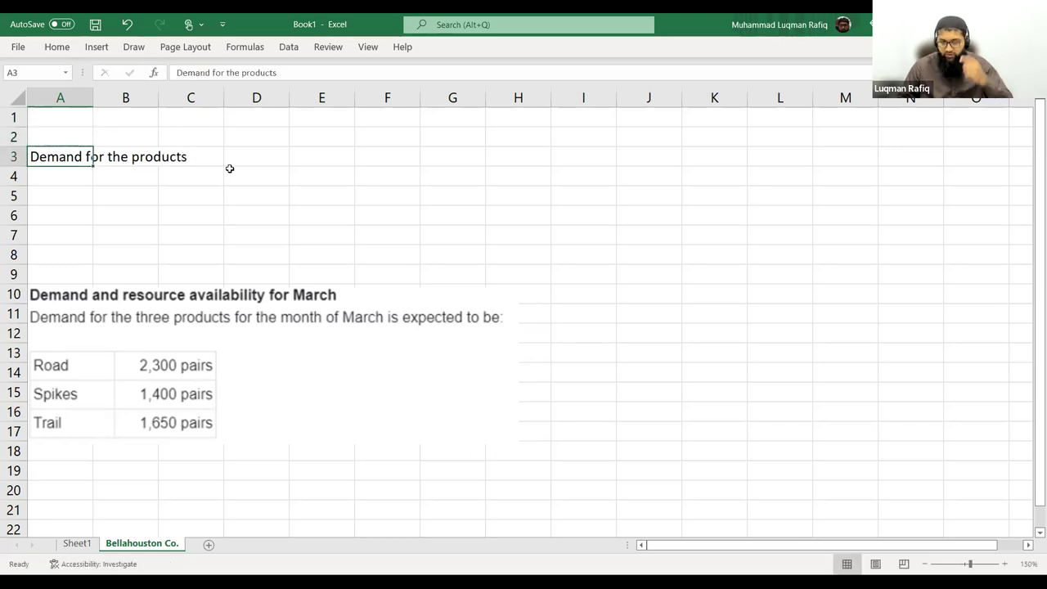
Enter the product labels Road, Spikes and Trails in cells A4 to A6
{"action": "key", "text": "Down"}
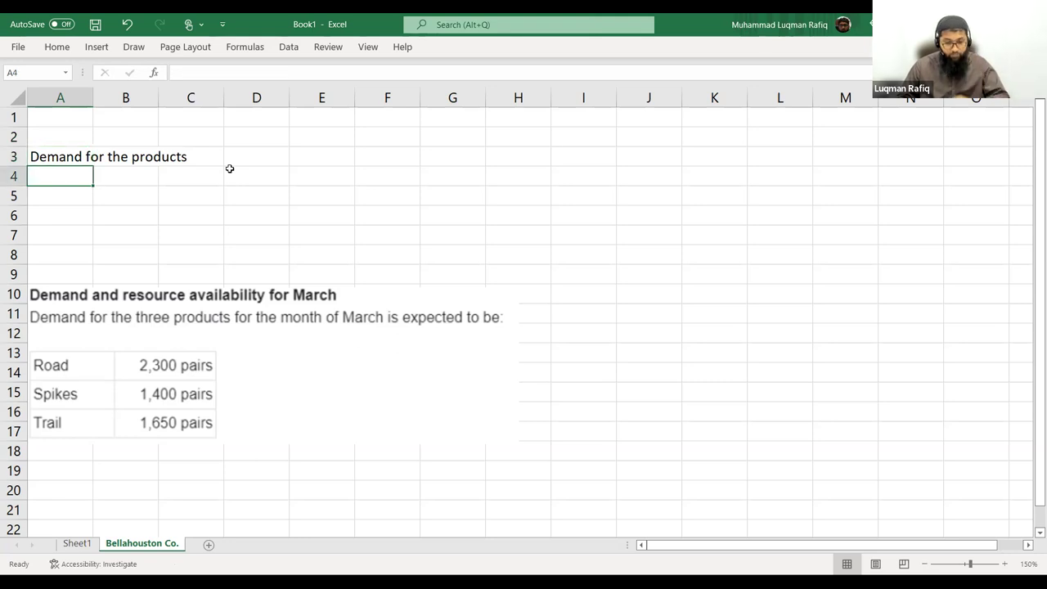
{"action": "type", "text": "Road"}
{"action": "key", "text": "Return"}
{"action": "type", "text": "Spikes"}
{"action": "key", "text": "Return"}
{"action": "type", "text": "Trains"}
{"action": "key", "text": "BackSpace"}
{"action": "key", "text": "BackSpace"}
{"action": "type", "text": "ls"}
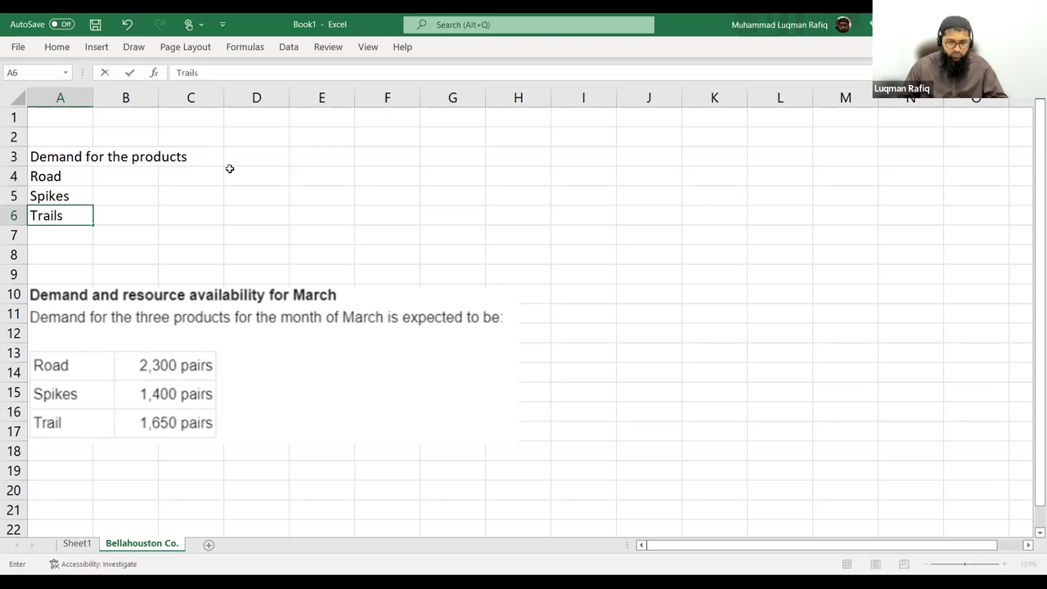
{"action": "key", "text": "Return"}
Move the three product labels down one row to A5:A7
{"action": "key", "text": "Up"}
{"action": "key", "text": "Up"}
{"action": "key", "text": "Up"}
{"action": "key", "text": "shift+Down"}
{"action": "key", "text": "shift+Down"}
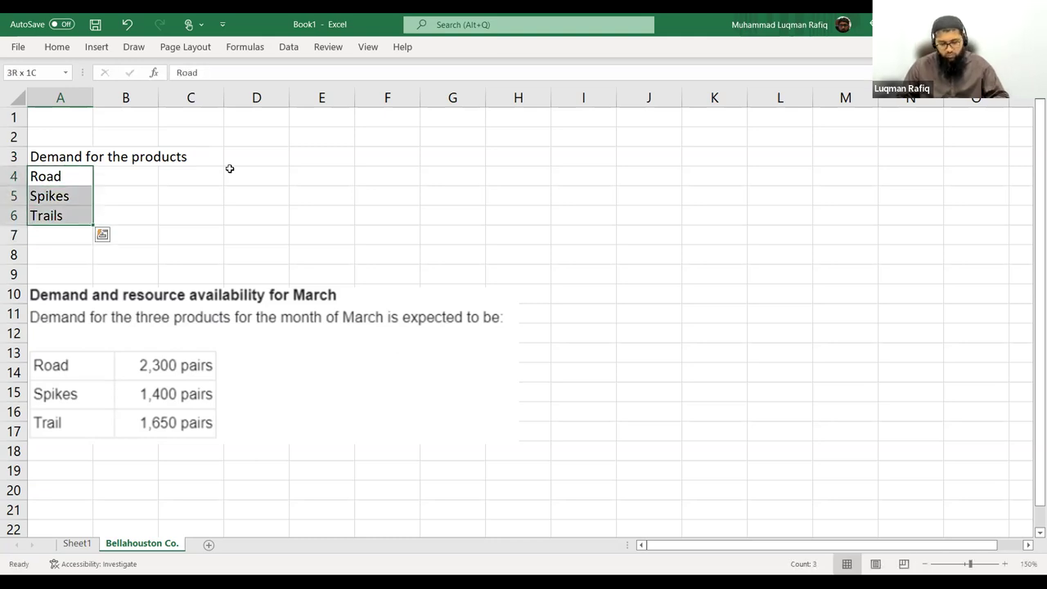
{"action": "key", "text": "ctrl+c"}
{"action": "key", "text": "ctrl+v"}
Enter the March demand in column B: 2300 for Road, 1400 for Spikes and 1650 for Trails
{"action": "key", "text": "Right"}
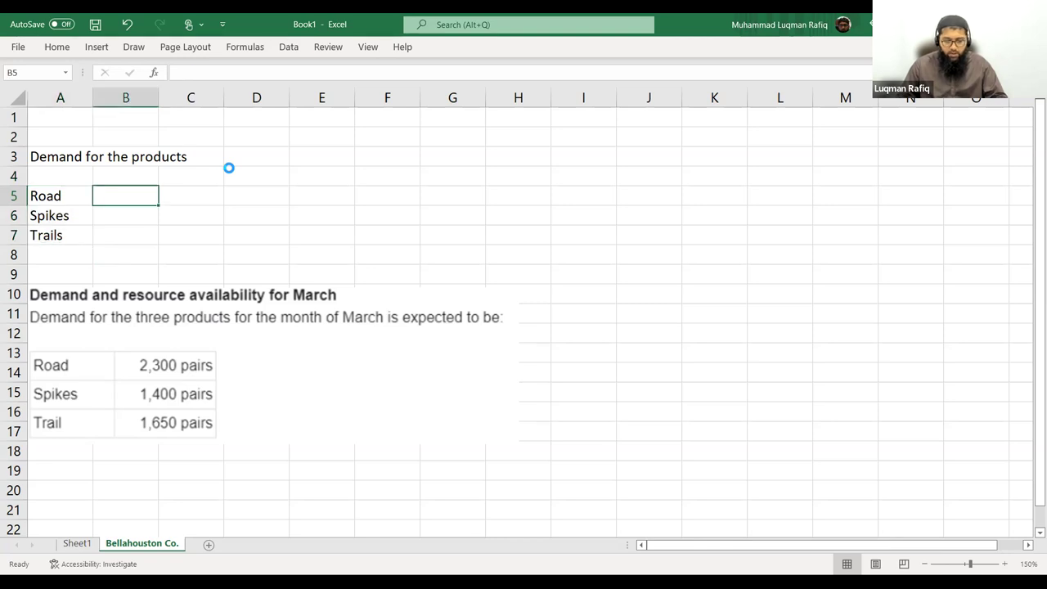
{"action": "type", "text": "2300"}
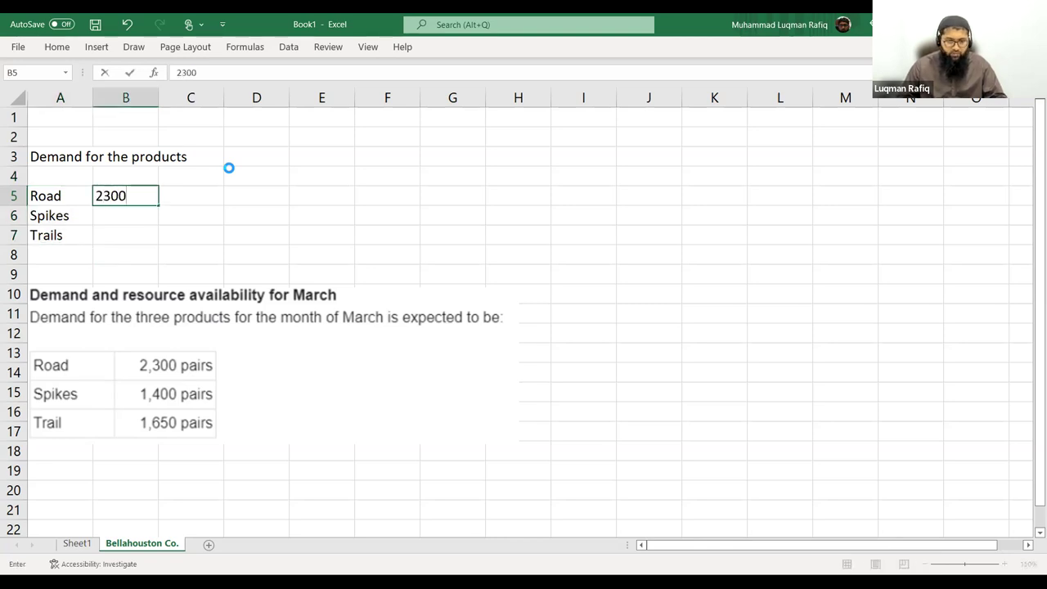
{"action": "key", "text": "Return"}
{"action": "type", "text": "1400"}
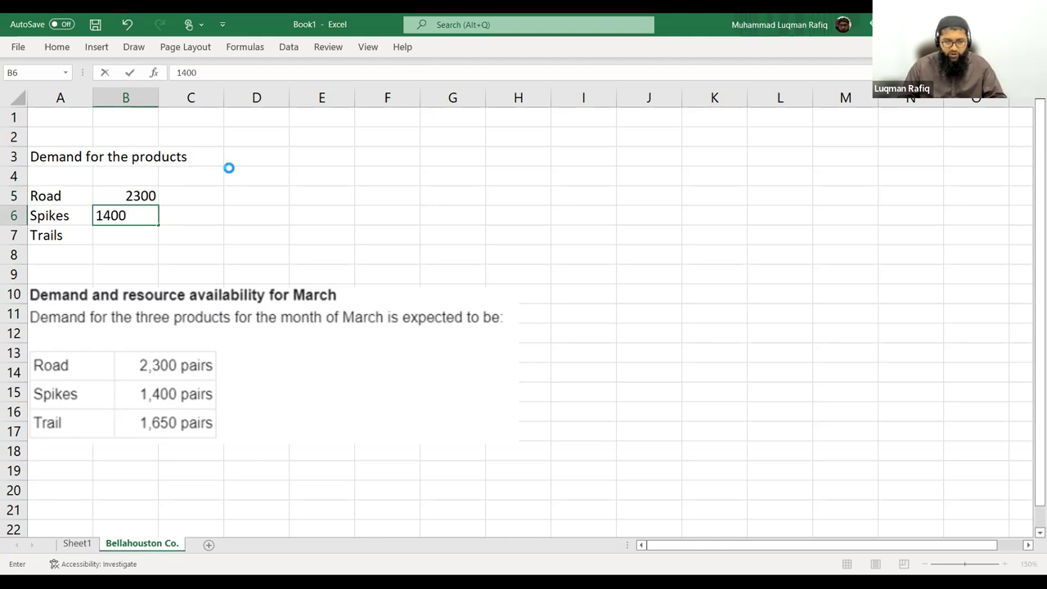
{"action": "key", "text": "Return"}
{"action": "type", "text": "1650"}
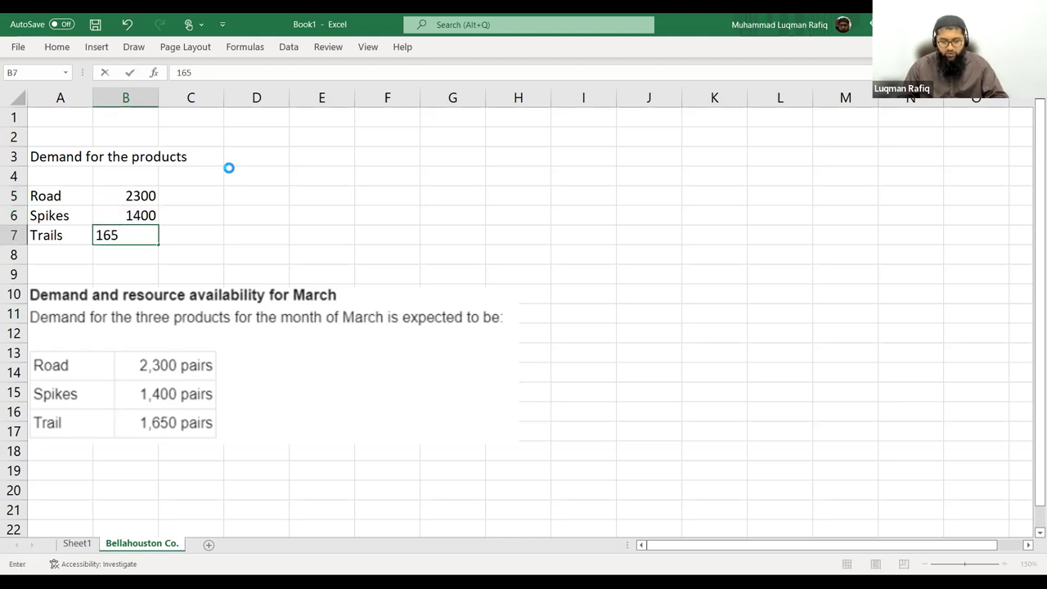
{"action": "key", "text": "Return"}
Check the resource requirements in the scenario document and add the column heading "Material Per Unit" in cell C4
{"action": "key", "text": "Up"}
{"action": "key", "text": "Up"}
{"action": "key", "text": "Up"}
{"action": "key", "text": "Up"}
{"action": "key", "text": "Right"}
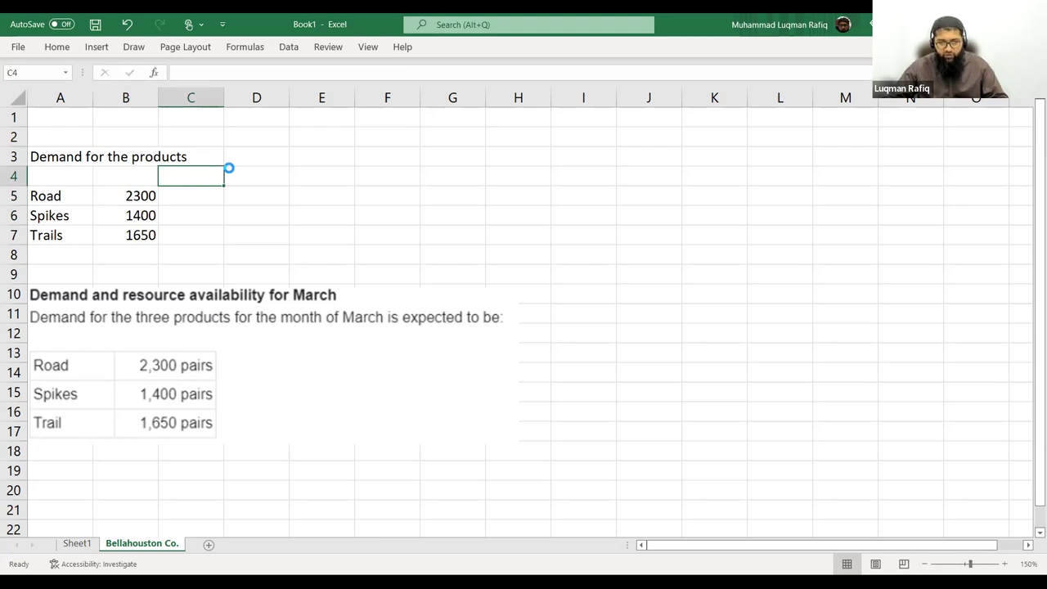
{"action": "key", "text": "alt+Tab"}
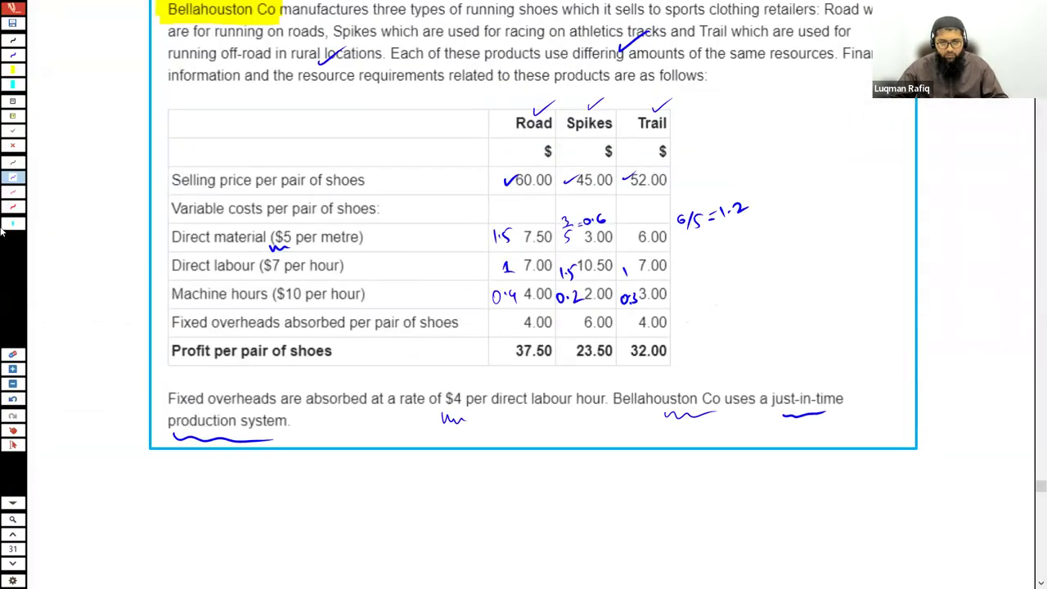
{"action": "left_click", "coordinate": [13, 429]}
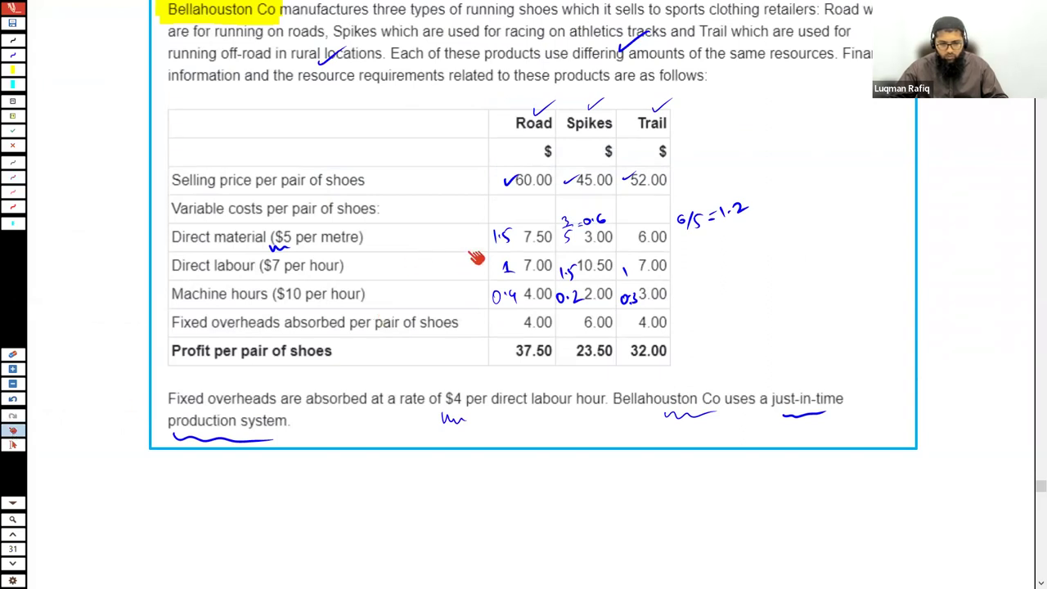
{"action": "key", "text": "alt+Tab"}
{"action": "type", "text": "Per Unit"}
{"action": "key", "text": "Return"}
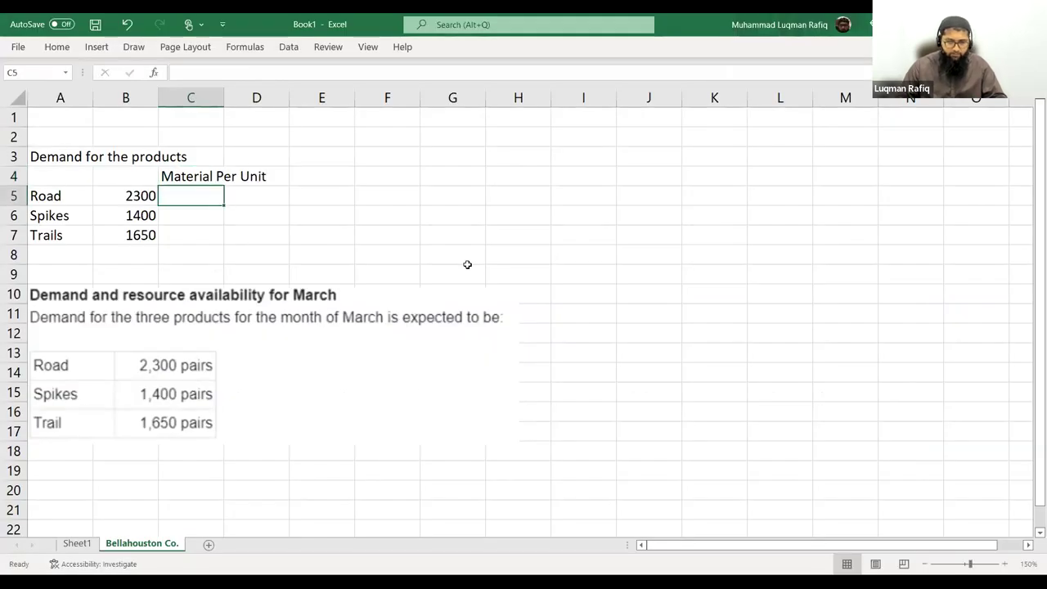
Add the column heading "Total Material" in cell D4
{"action": "key", "text": "Up"}
{"action": "key", "text": "Right"}
{"action": "type", "text": "Total"}
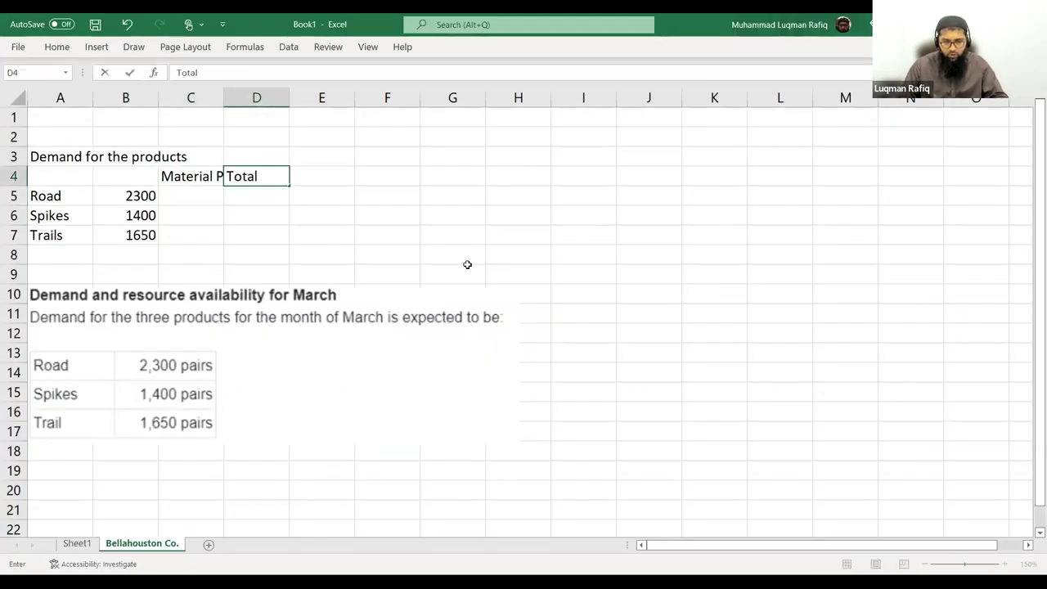
{"action": "type", "text": " Material"}
{"action": "key", "text": "Tab"}
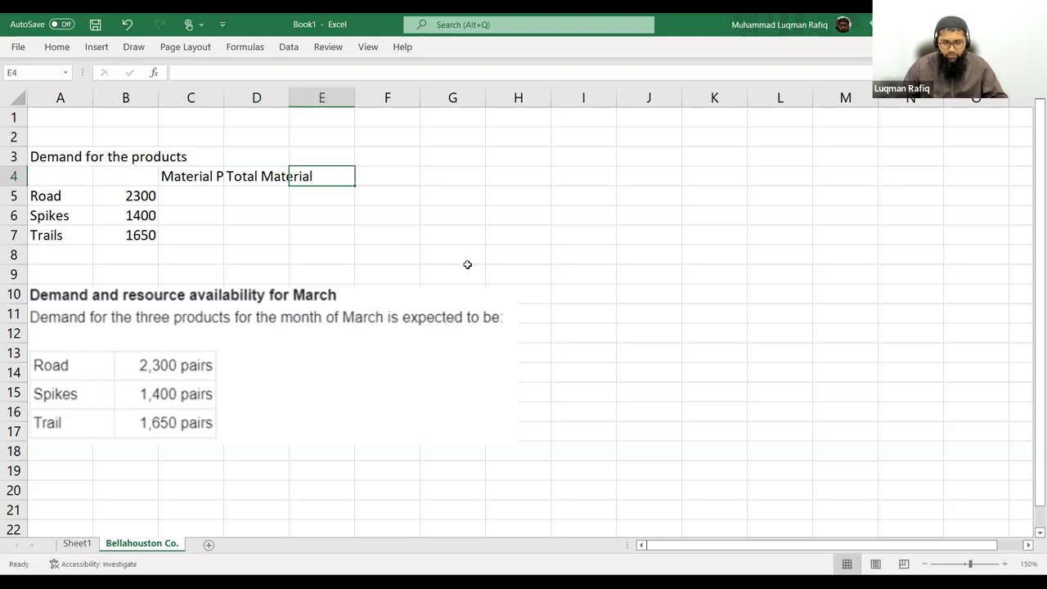
Check the scenario's cost table and add the headings "Labor Hrs per Unit" in E4 and "Total Labor Cost" in F4
{"action": "key", "text": "alt+Tab"}
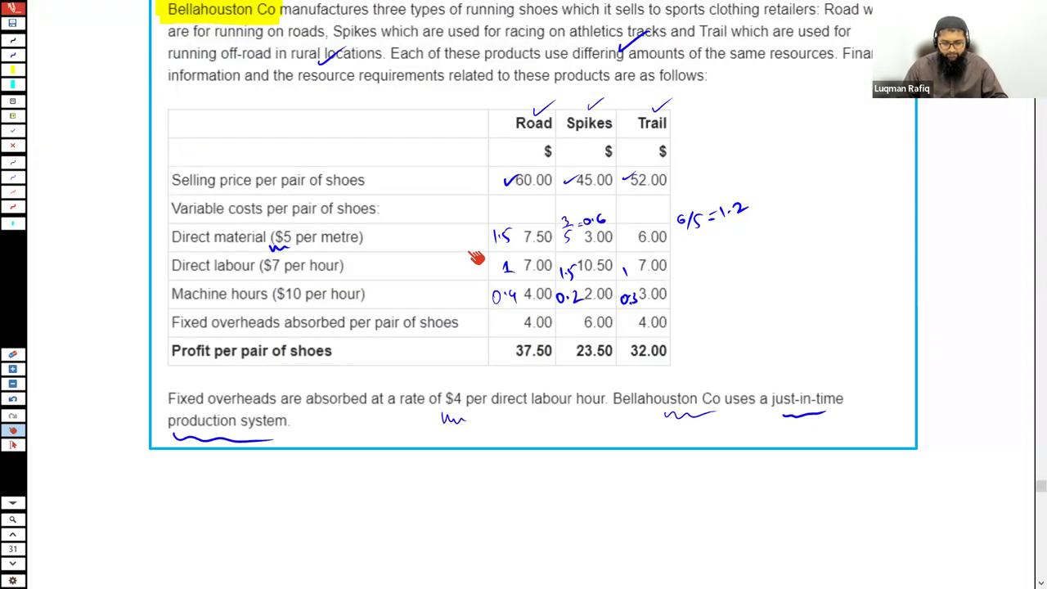
{"action": "key", "text": "alt+Tab"}
{"action": "type", "text": "Labor Hrs per Unit"}
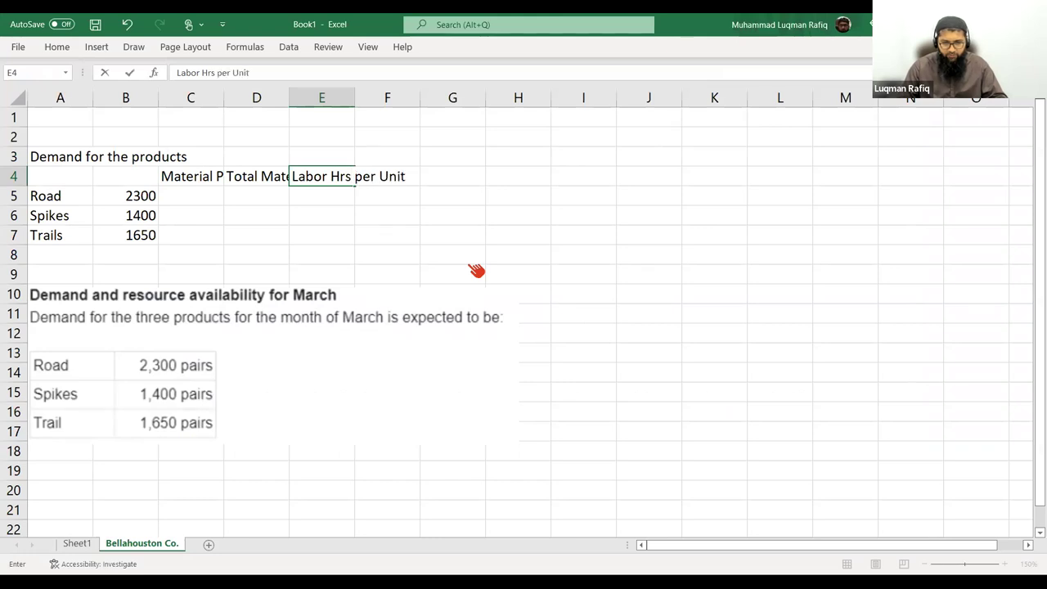
{"action": "key", "text": "Tab"}
{"action": "type", "text": "T"}
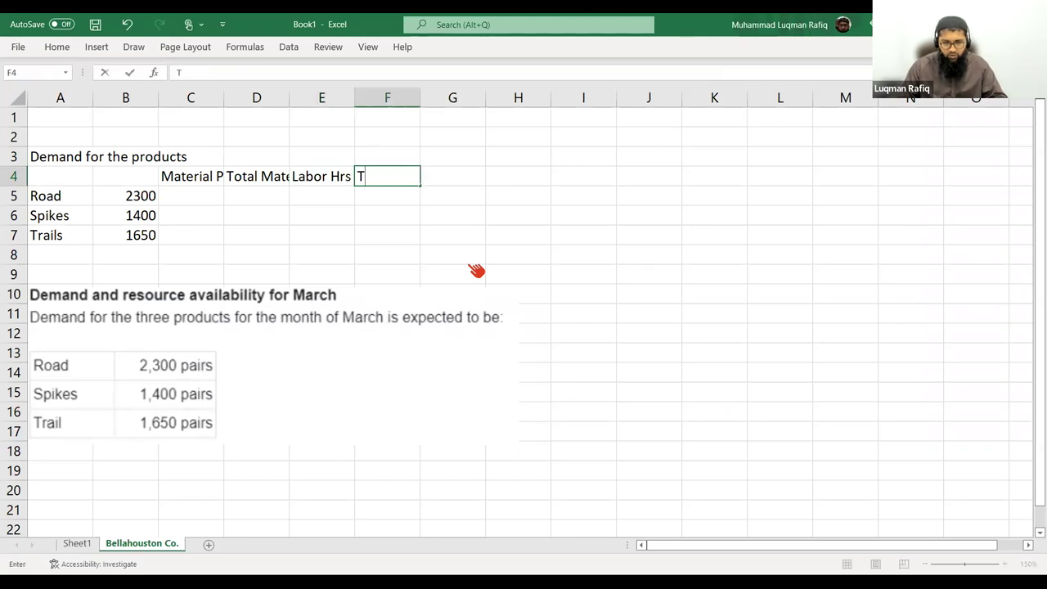
{"action": "type", "text": "otal Labor Cost"}
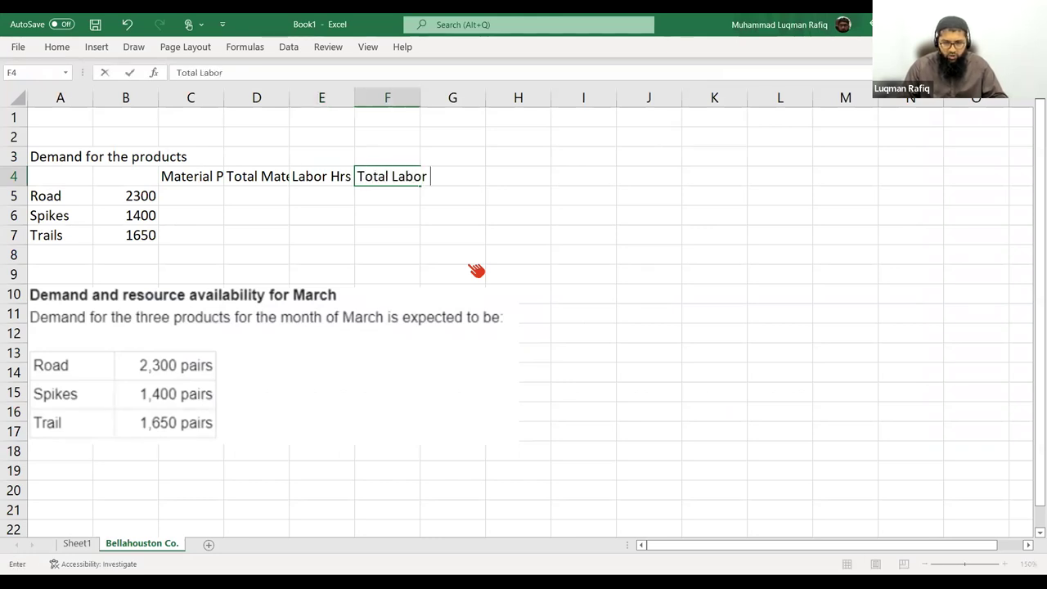
{"action": "key", "text": "Tab"}
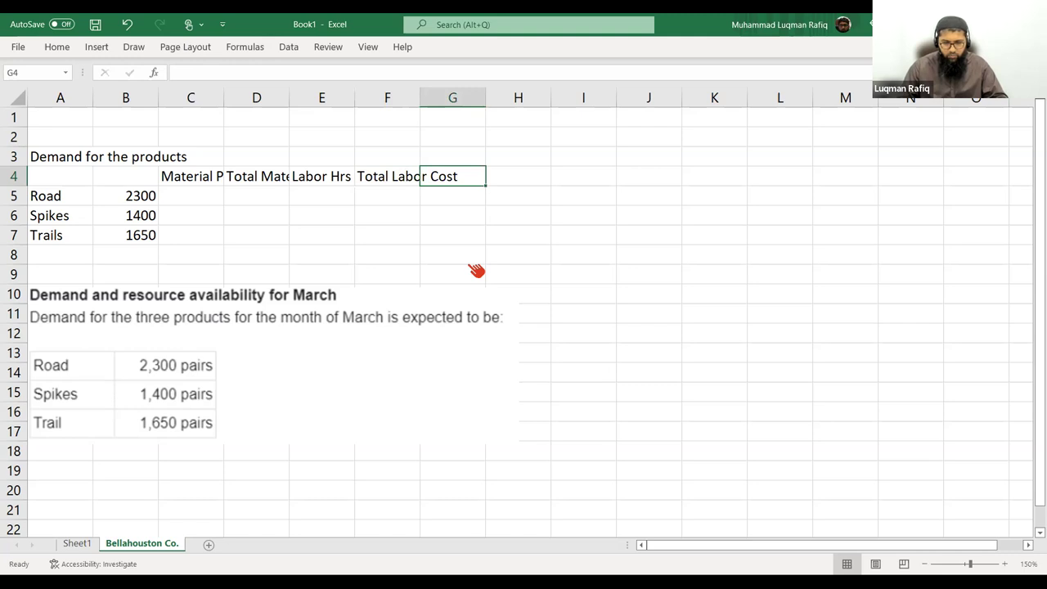
Add the headings "Machine Hours per Unit" in G4 and "Total Machine Cost" in H4
{"action": "key", "text": "alt+Tab"}
{"action": "key", "text": "alt+Tab"}
{"action": "type", "text": "Mach"}
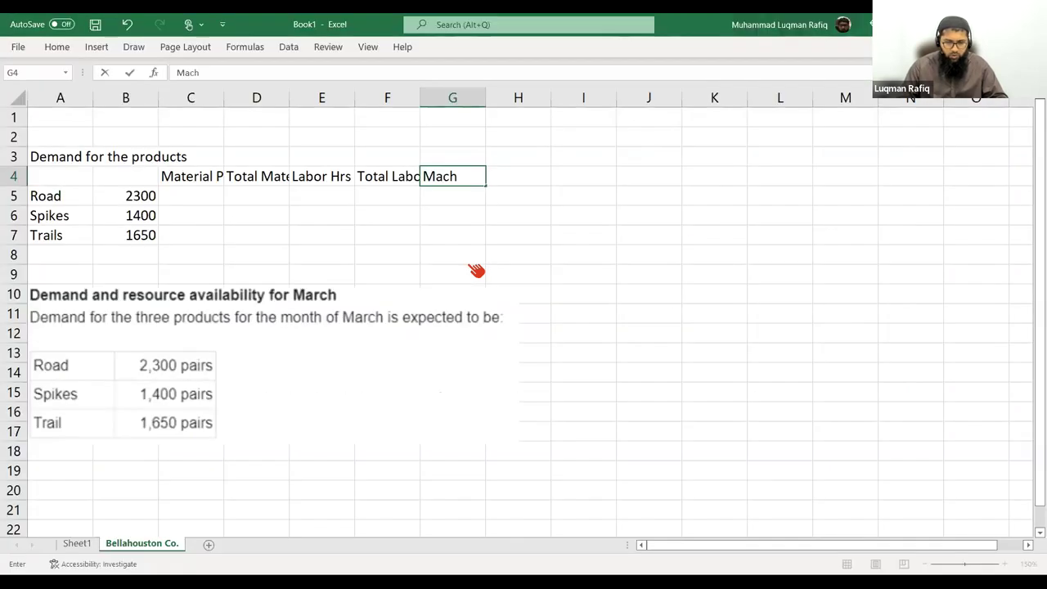
{"action": "type", "text": "ine Hourse per"}
{"action": "key", "text": "BackSpace"}
{"action": "key", "text": "BackSpace"}
{"action": "key", "text": "BackSpace"}
{"action": "key", "text": "BackSpace"}
{"action": "key", "text": "BackSpace"}
{"action": "type", "text": "per Unit"}
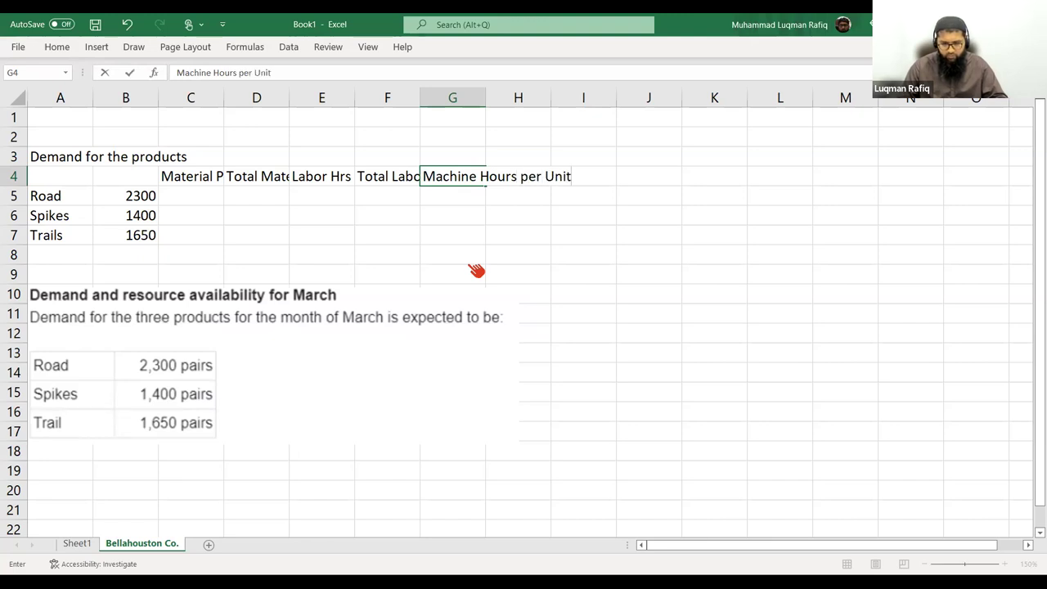
{"action": "key", "text": "Tab"}
{"action": "type", "text": "Total Machine Cost"}
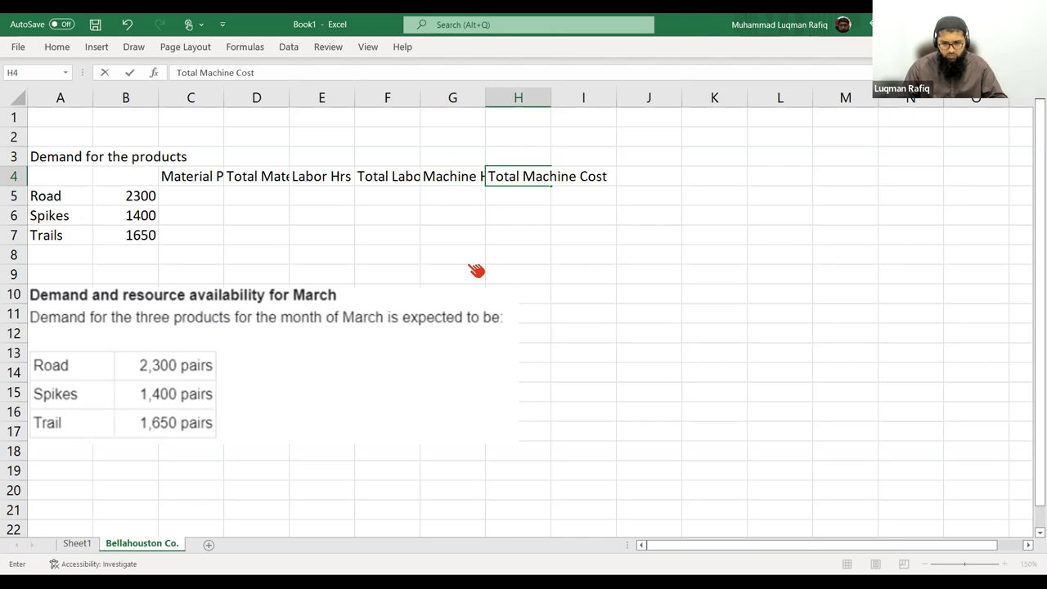
{"action": "key", "text": "Return"}
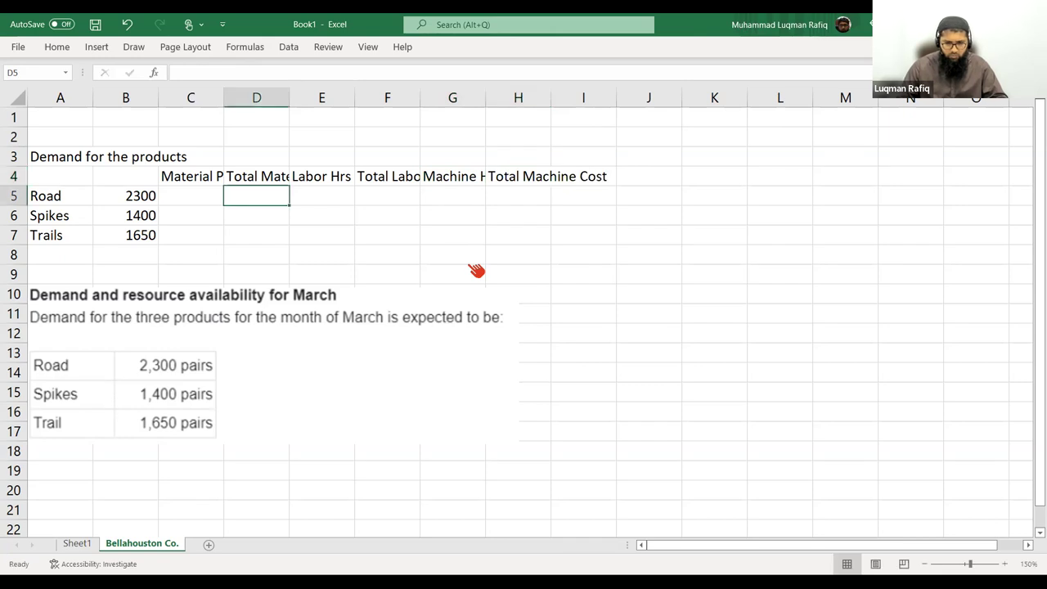
Glance back at the scenario's cost table, and widen columns C to I equally for the resource headings
{"action": "key", "text": "alt+Tab"}
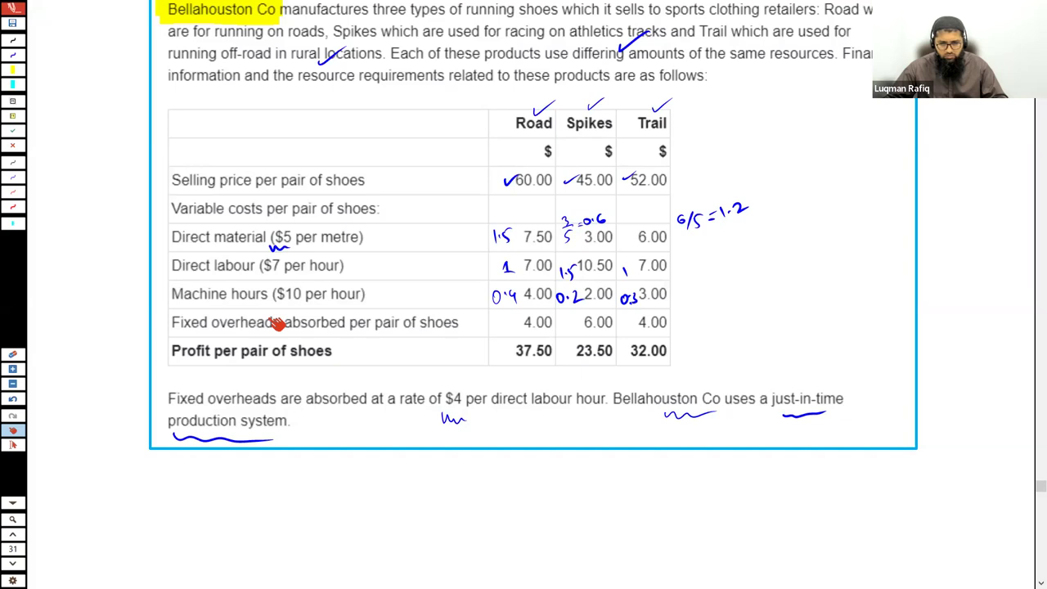
{"action": "key", "text": "alt+Tab"}
{"action": "double_click", "coordinate": [616, 98]}
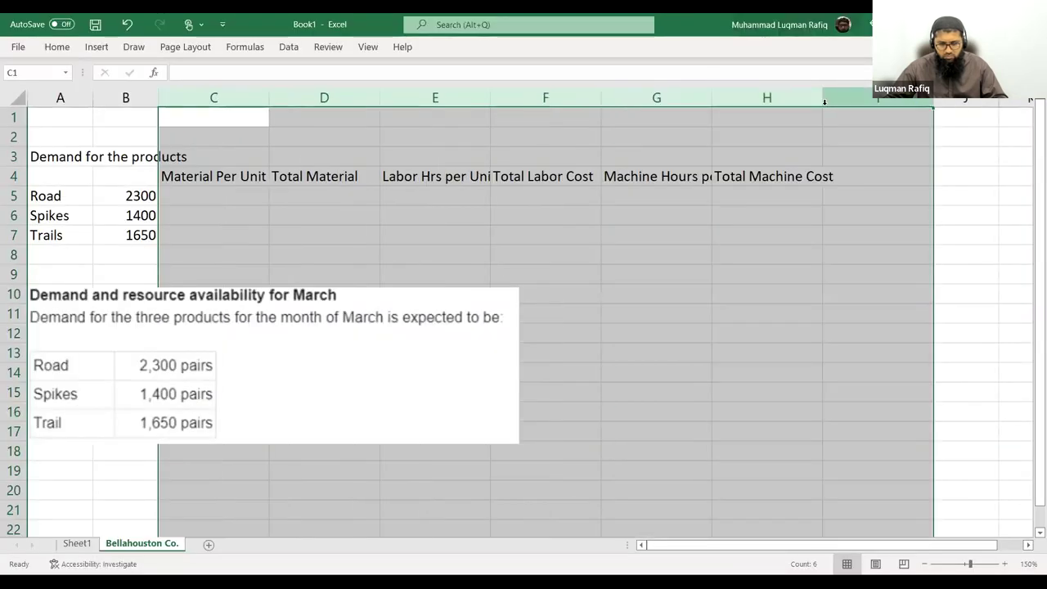
Wrap the text of the resource headings in C4:H4
{"action": "left_click", "coordinate": [771, 176]}
{"action": "left_click", "coordinate": [214, 180]}
{"action": "left_click_drag", "start_coordinate": [214, 179], "coordinate": [781, 175]}
{"action": "left_click", "coordinate": [58, 46]}
{"action": "left_click", "coordinate": [409, 78]}
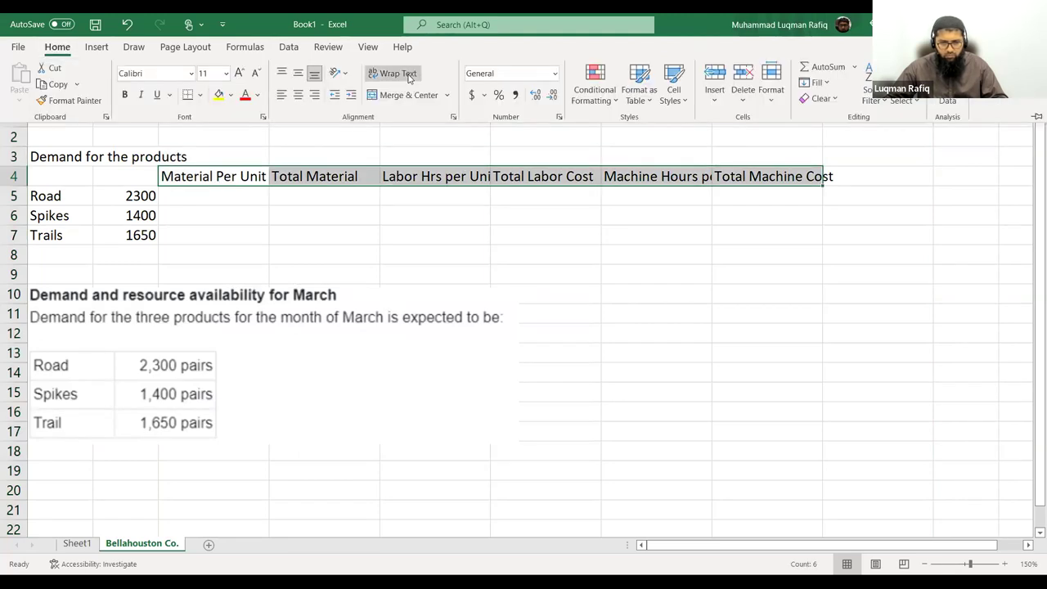
Look up the scenario's material quantities and enter 1.5, 0.6 and 1.2 for Road, Spikes and Trails in C5:C7
{"action": "left_click", "coordinate": [226, 217]}
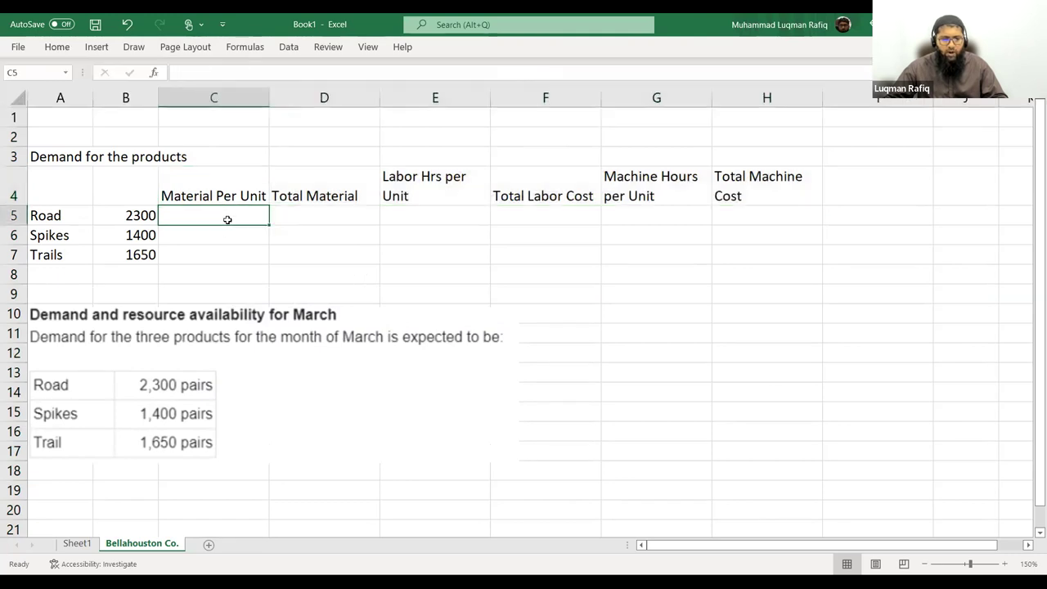
{"action": "key", "text": "alt+Tab"}
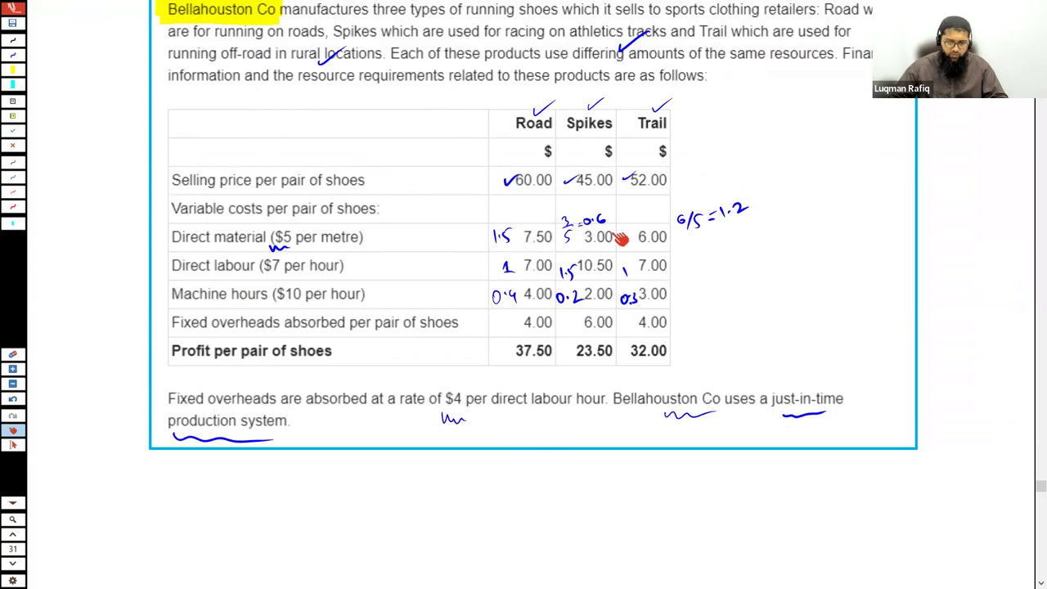
{"action": "key", "text": "alt+Tab"}
{"action": "type", "text": "1.5"}
{"action": "key", "text": "Return"}
{"action": "type", "text": "0.6"}
{"action": "key", "text": "Return"}
{"action": "type", "text": "1.2"}
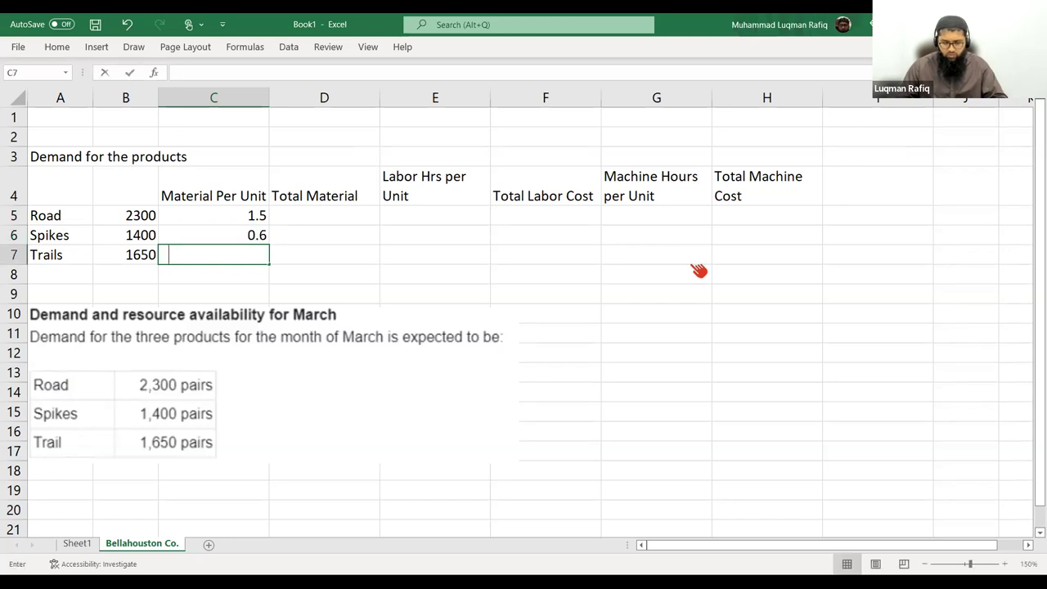
{"action": "key", "text": "Return"}
Total the Total Material column in D8 with =SUM(D5:D7)
{"action": "key", "text": "Right"}
{"action": "type", "text": "="}
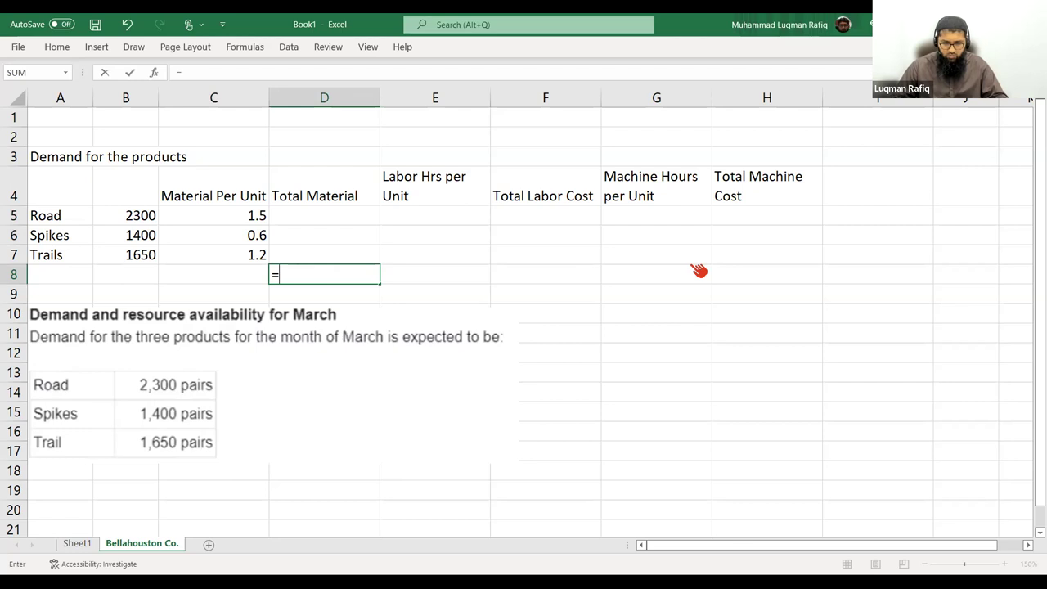
{"action": "type", "text": "sum("}
{"action": "key", "text": "Up"}
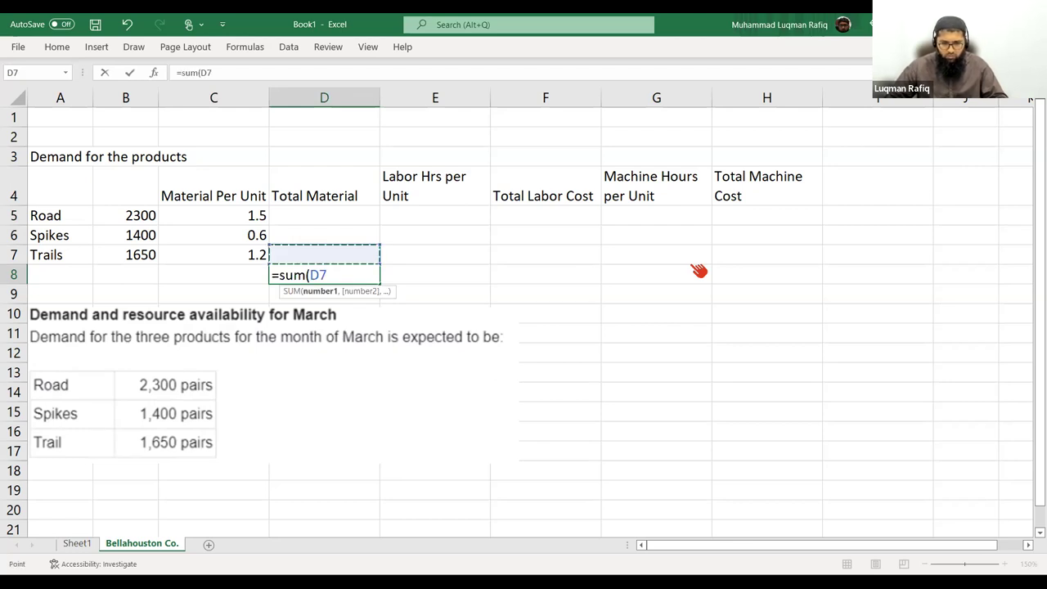
{"action": "key", "text": "shift+Up"}
{"action": "key", "text": "shift+Up"}
{"action": "key", "text": "ctrl+Return"}
{"action": "key", "text": "F2"}
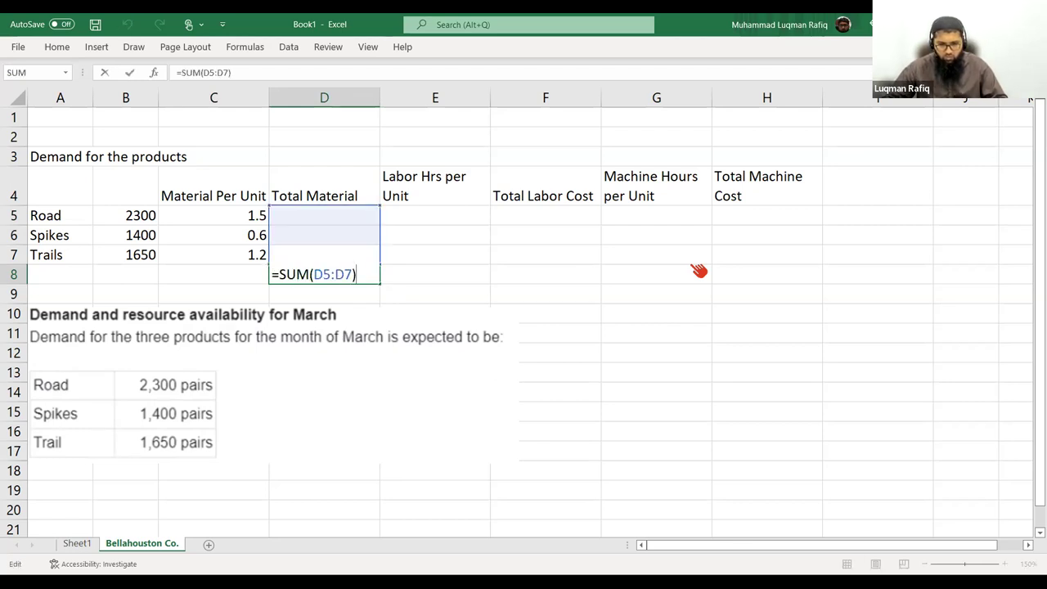
{"action": "key", "text": "Escape"}
Calculate Road's total material in D5 as =B5*C5 and copy the formula to D6:D7
{"action": "key", "text": "Up"}
{"action": "key", "text": "Up"}
{"action": "key", "text": "Left"}
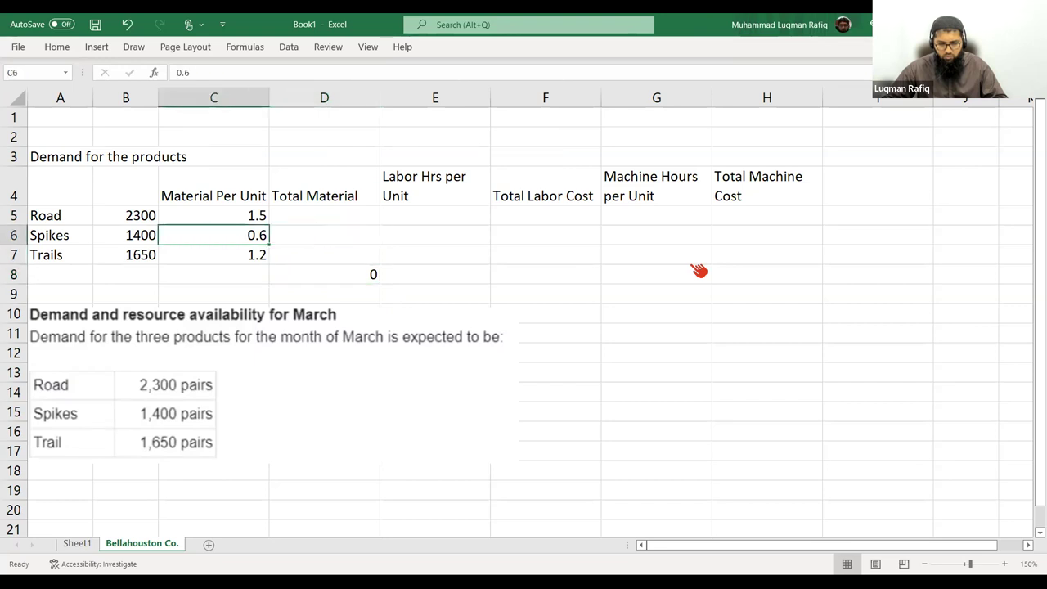
{"action": "key", "text": "Up"}
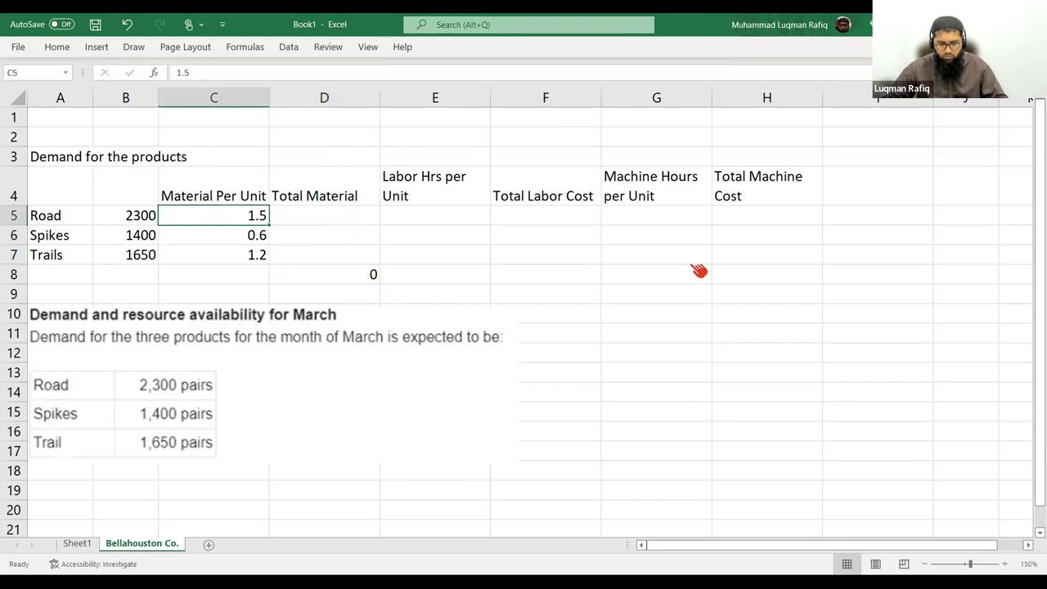
{"action": "key", "text": "Right"}
{"action": "type", "text": "="}
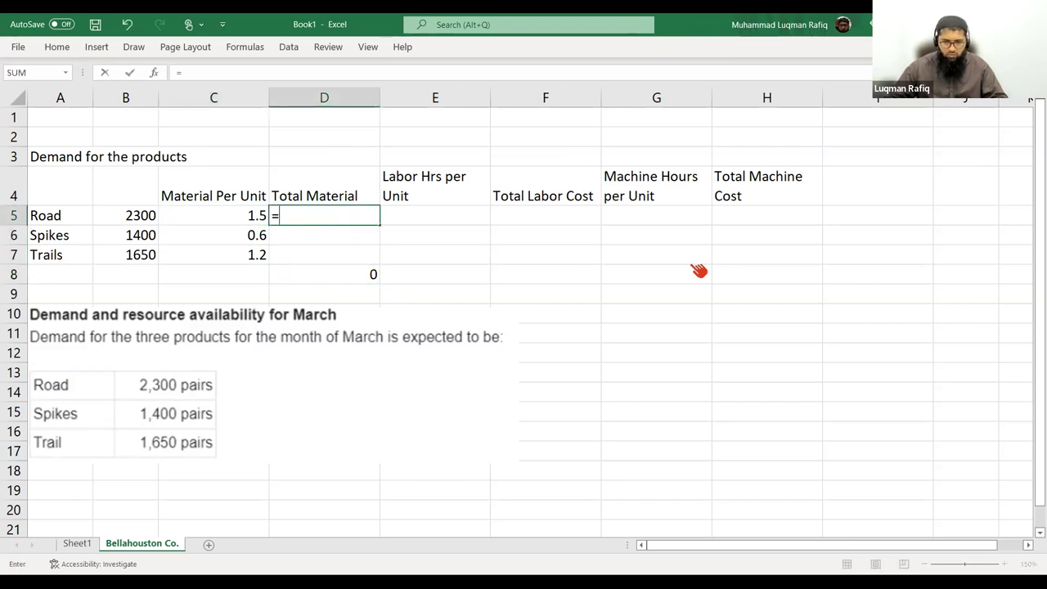
{"action": "key", "text": "Left"}
{"action": "key", "text": "Left"}
{"action": "type", "text": "*"}
{"action": "key", "text": "Left"}
{"action": "key", "text": "Return"}
{"action": "key", "text": "Up"}
{"action": "key", "text": "ctrl+c"}
{"action": "key", "text": "Down"}
{"action": "key", "text": "shift+Down"}
{"action": "key", "text": "ctrl+v"}
Make the two material headings in C4:D4 bold
{"action": "key", "text": "Down"}
{"action": "key", "text": "Down"}
{"action": "key", "text": "Up"}
{"action": "key", "text": "Up"}
{"action": "key", "text": "Up"}
{"action": "key", "text": "Up"}
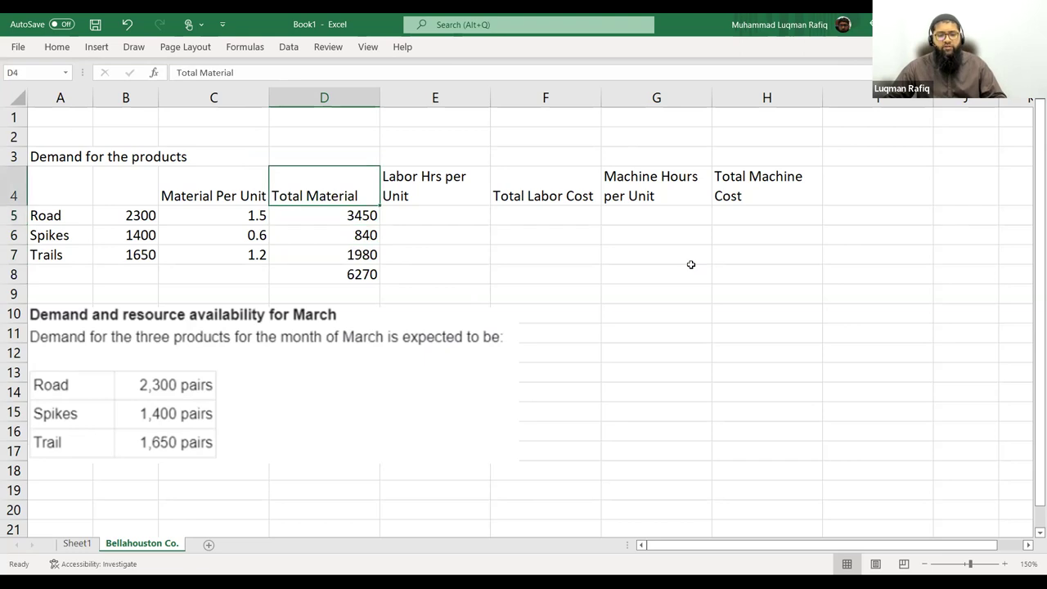
{"action": "key", "text": "Left"}
{"action": "key", "text": "shift+Right"}
{"action": "key", "text": "ctrl+b"}
Look up the scenario's labour hours and enter 1, 1.5 and 1 for the three products in E5:E7
{"action": "key", "text": "Right"}
{"action": "key", "text": "Right"}
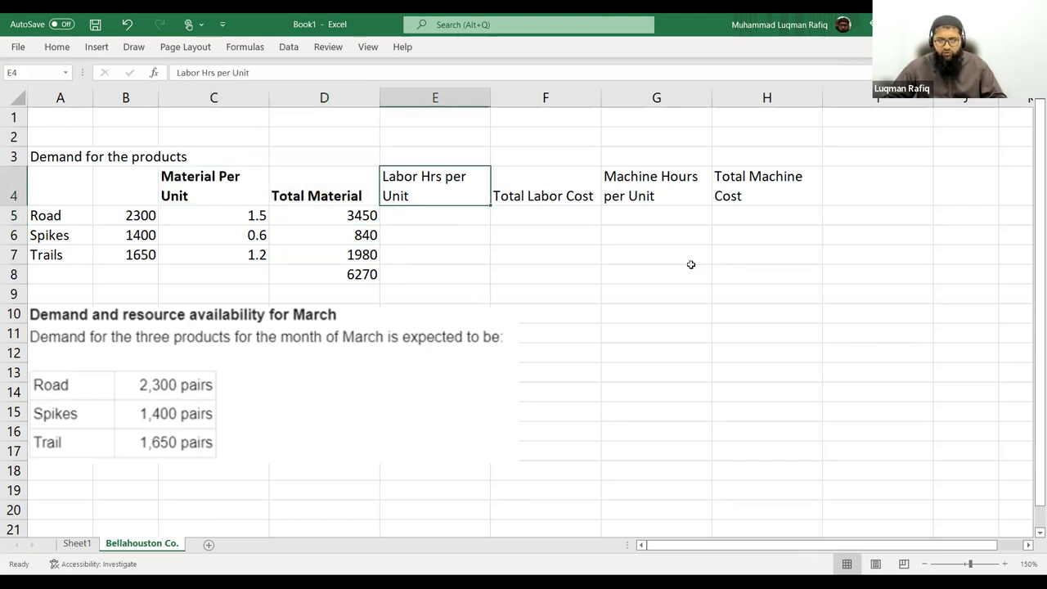
{"action": "key", "text": "alt+Tab"}
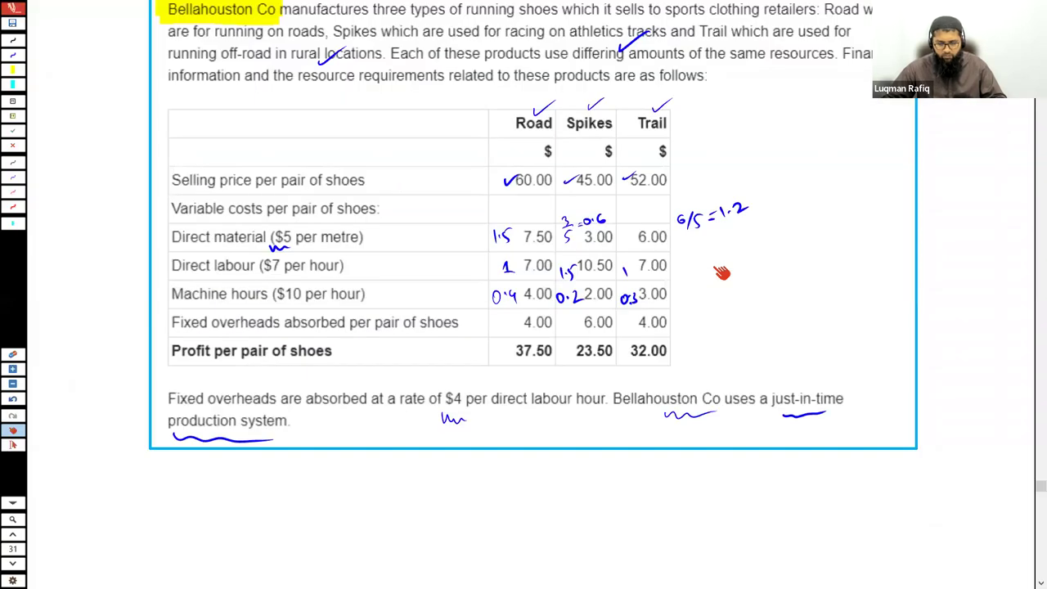
{"action": "key", "text": "alt+Tab"}
{"action": "type", "text": "1.5"}
{"action": "key", "text": "Return"}
{"action": "type", "text": "1"}
{"action": "key", "text": "Return"}
Calculate Road's labour total in F5 as =B5*E5 and copy the formula down to F7
{"action": "key", "text": "Up"}
{"action": "key", "text": "Up"}
{"action": "key", "text": "Right"}
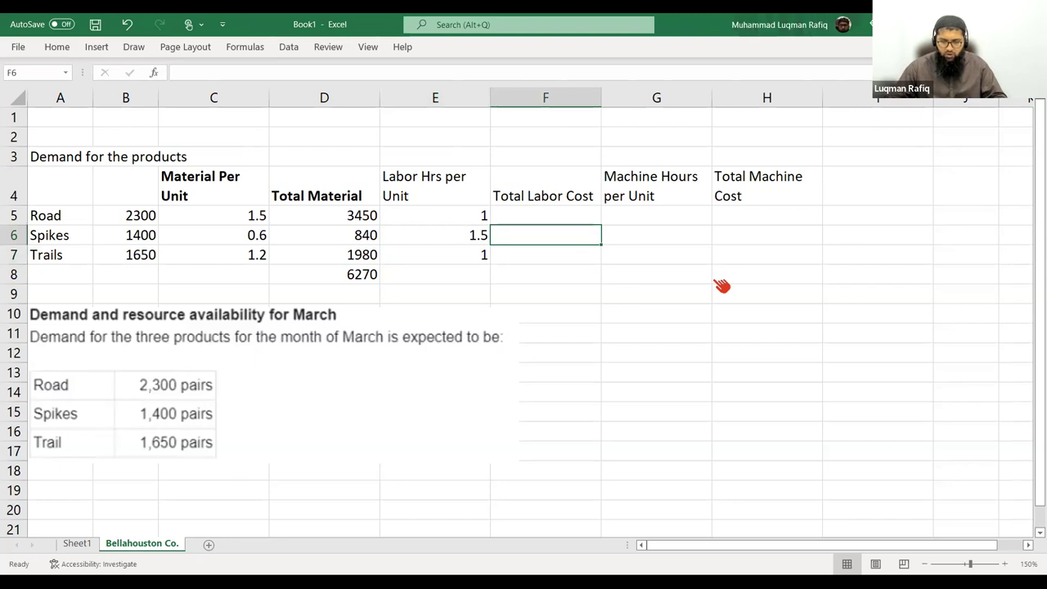
{"action": "key", "text": "Up"}
{"action": "type", "text": "="}
{"action": "key", "text": "Left"}
{"action": "key", "text": "Left"}
{"action": "key", "text": "Left"}
{"action": "key", "text": "Left"}
{"action": "type", "text": "*"}
{"action": "key", "text": "Left"}
{"action": "key", "text": "Return"}
{"action": "key", "text": "Up"}
{"action": "key", "text": "ctrl+c"}
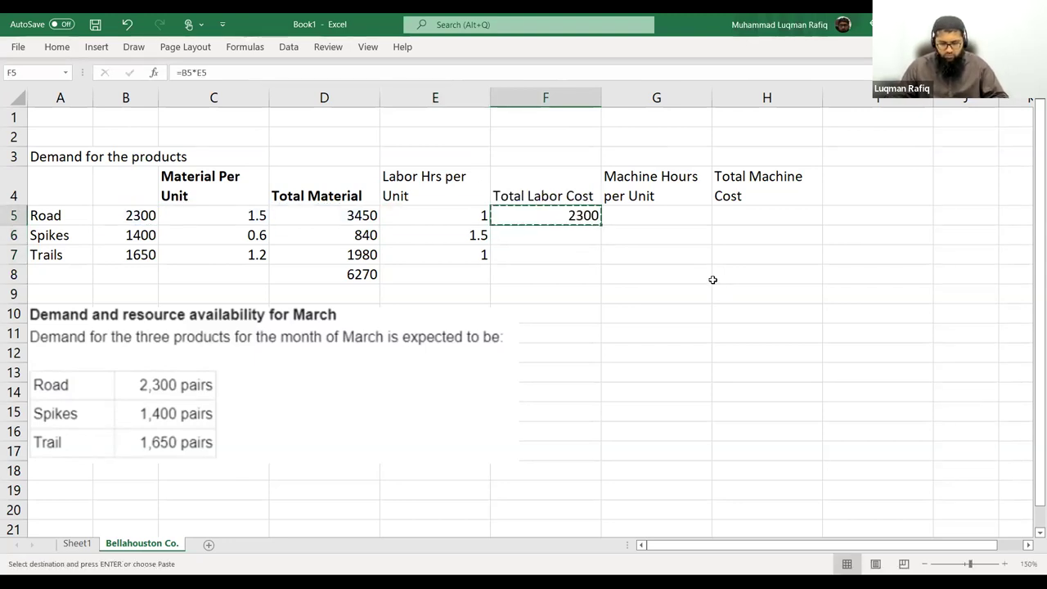
{"action": "key", "text": "shift+Down"}
{"action": "key", "text": "shift+Down"}
{"action": "key", "text": "Return"}
Make the material total in D8 bold and copy it to F8 to total the labour column
{"action": "key", "text": "Down"}
{"action": "key", "text": "Left"}
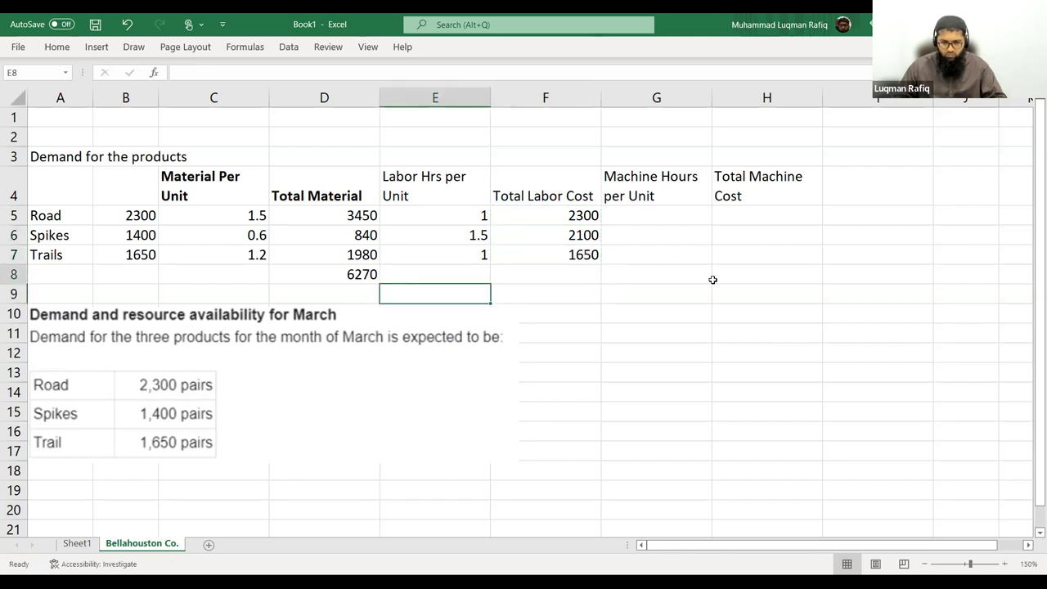
{"action": "key", "text": "Up"}
{"action": "key", "text": "Left"}
{"action": "key", "text": "ctrl+b"}
{"action": "key", "text": "ctrl+c"}
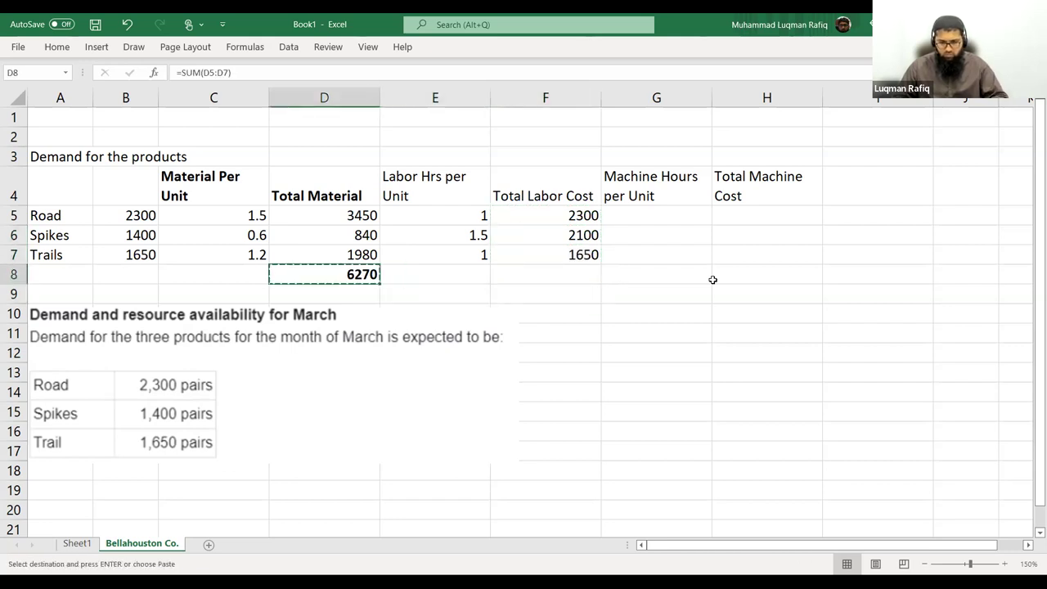
{"action": "key", "text": "Right"}
{"action": "key", "text": "Right"}
{"action": "key", "text": "Return"}
Make the labour and machine headings in E4:H4 bold
{"action": "key", "text": "Up"}
{"action": "key", "text": "Up"}
{"action": "key", "text": "Up"}
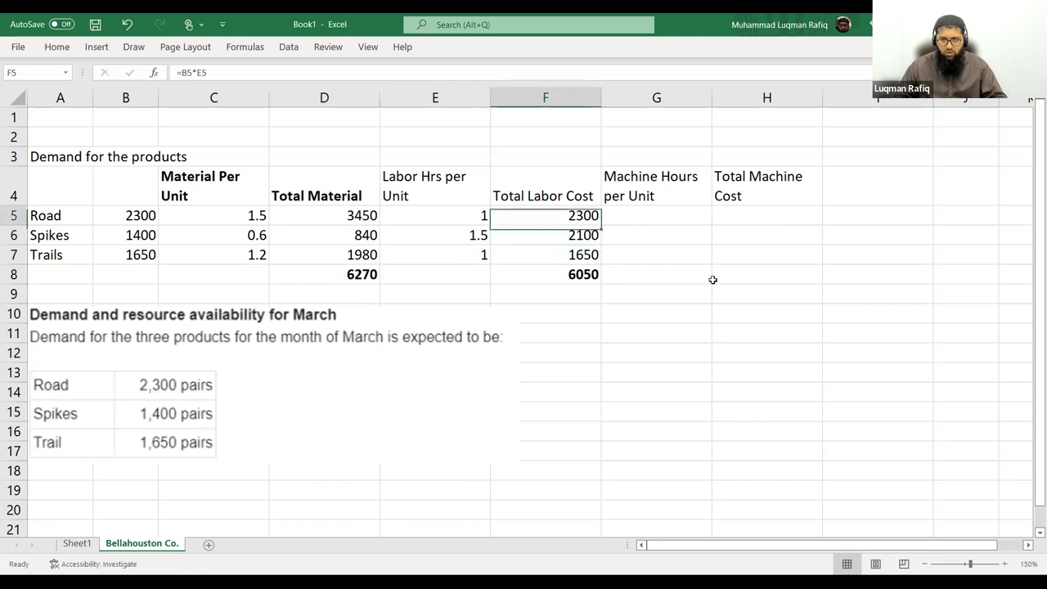
{"action": "key", "text": "Up"}
{"action": "key", "text": "shift+Left"}
{"action": "key", "text": "ctrl+b"}
{"action": "key", "text": "Right"}
{"action": "key", "text": "Right"}
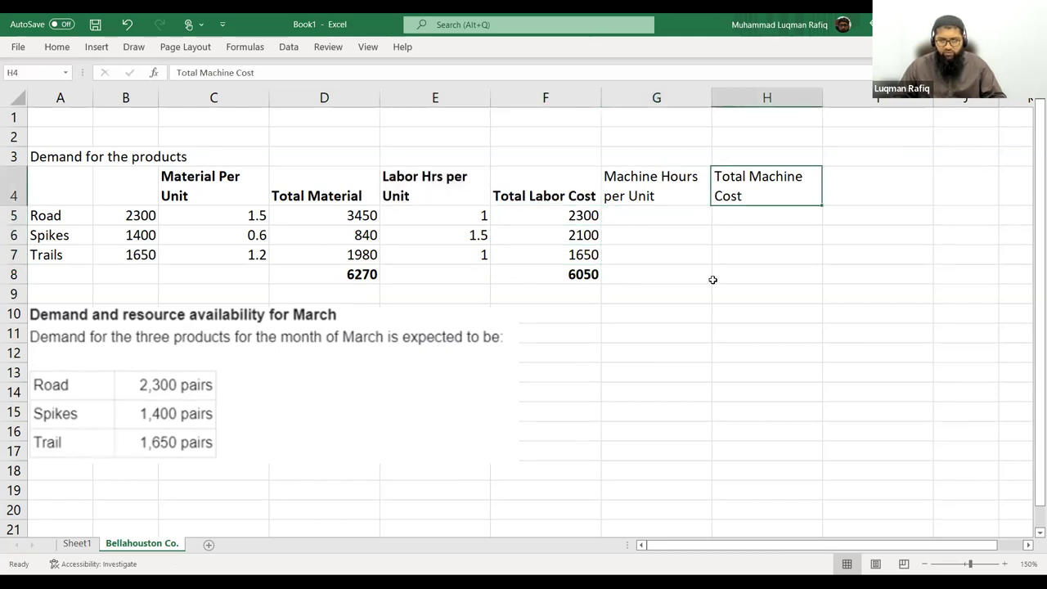
{"action": "key", "text": "Left"}
{"action": "key", "text": "shift+Right"}
{"action": "key", "text": "ctrl+b"}
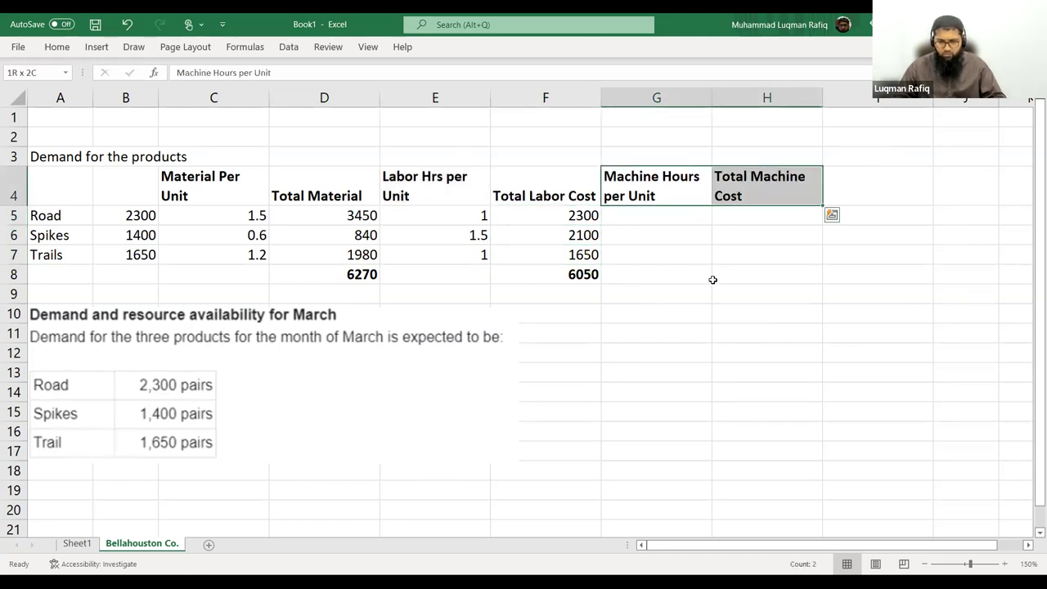
Change the heading in H4 to "Total Machine Hours"
{"action": "key", "text": "Down"}
{"action": "key", "text": "Down"}
{"action": "key", "text": "Up"}
{"action": "key", "text": "Up"}
{"action": "key", "text": "Right"}
{"action": "key", "text": "F2"}
{"action": "key", "text": "BackSpace"}
{"action": "key", "text": "BackSpace"}
{"action": "key", "text": "BackSpace"}
{"action": "key", "text": "BackSpace"}
{"action": "type", "text": "Hours"}
{"action": "key", "text": "ctrl+Return"}
Look up the scenario's machine hours and enter 0.4, 0.2 and 0.3 for the three products in G5:G7
{"action": "key", "text": "Left"}
{"action": "key", "text": "Left"}
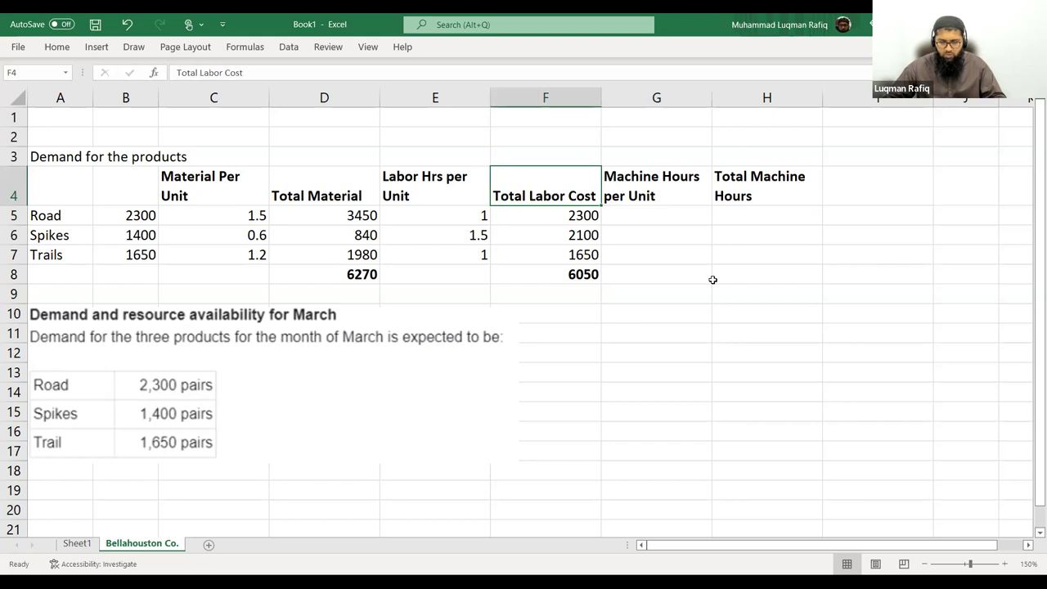
{"action": "key", "text": "Right"}
{"action": "key", "text": "Right"}
{"action": "key", "text": "Down"}
{"action": "key", "text": "Left"}
{"action": "key", "text": "Up"}
{"action": "key", "text": "Down"}
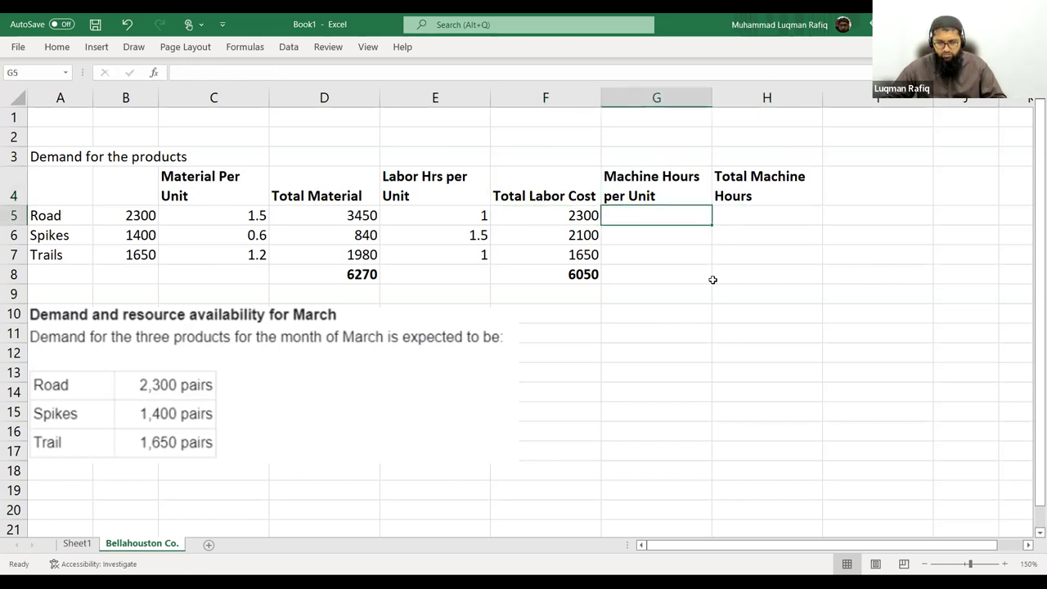
{"action": "key", "text": "alt+Tab"}
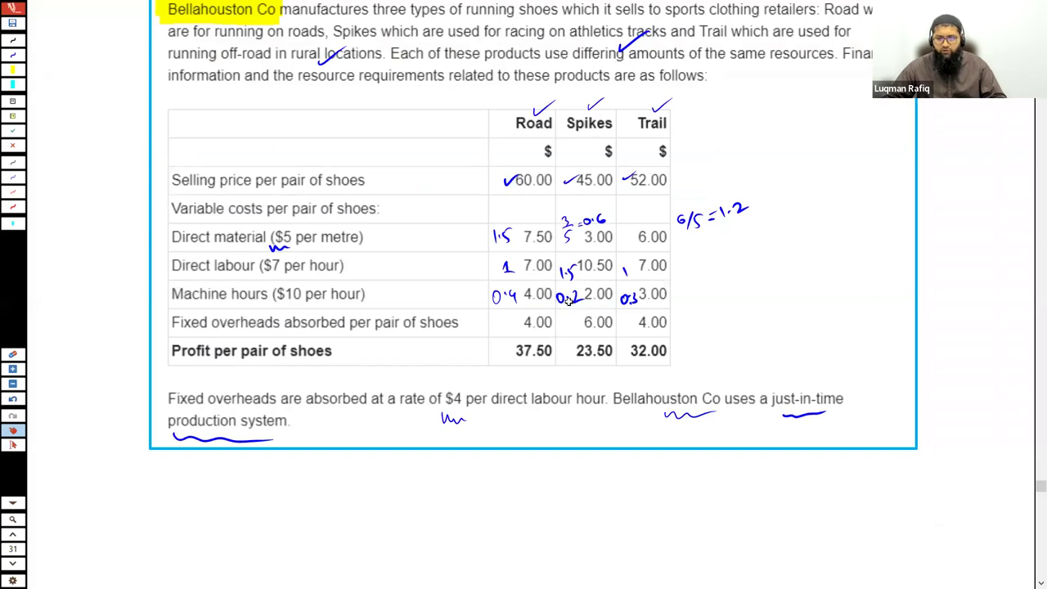
{"action": "key", "text": "alt+Tab"}
{"action": "type", "text": "0.4"}
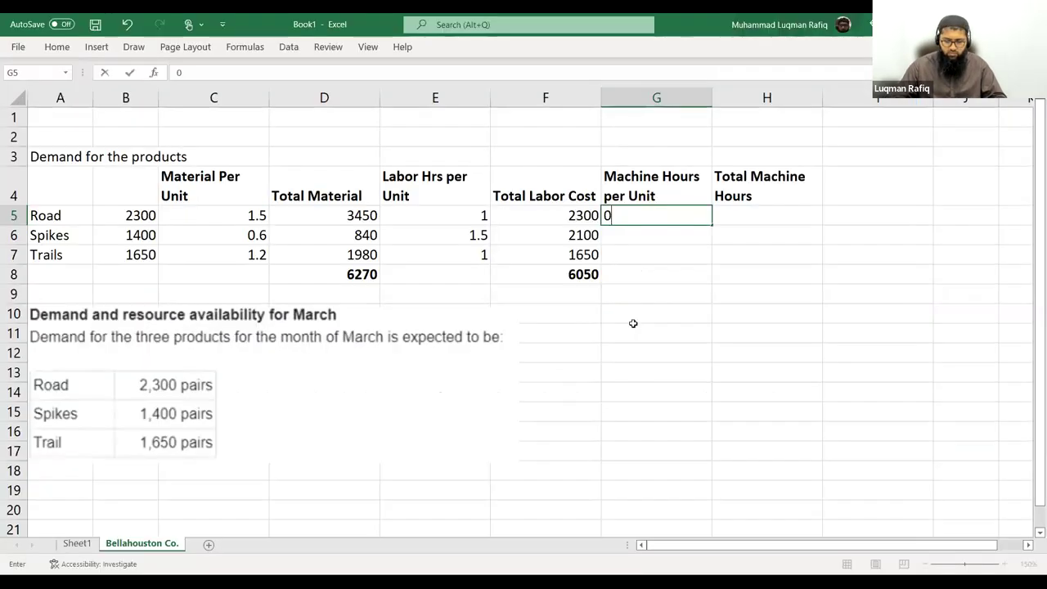
{"action": "key", "text": "Return"}
{"action": "type", "text": "0.2"}
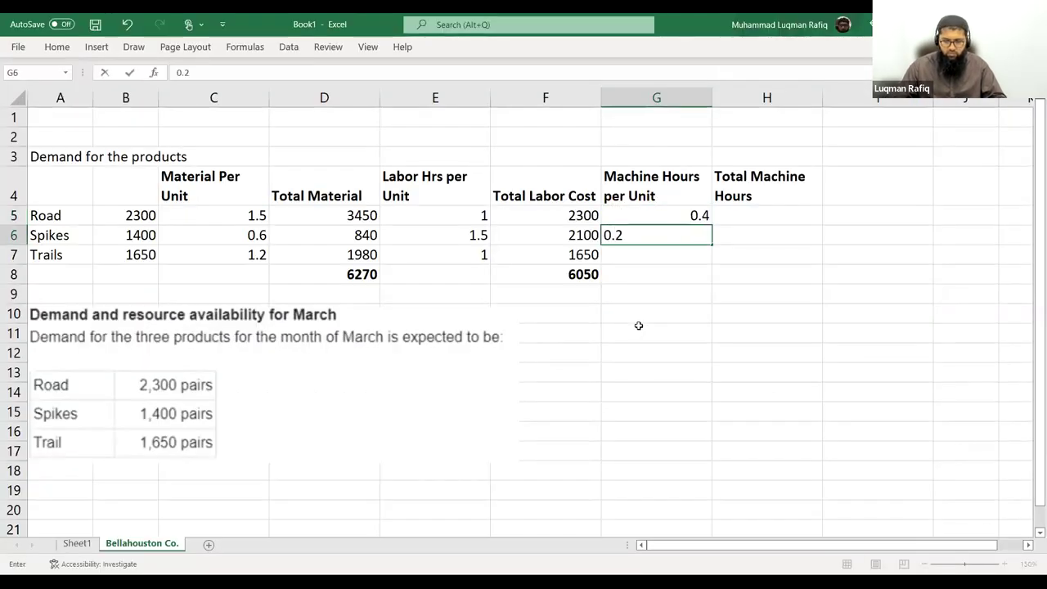
{"action": "key", "text": "Return"}
{"action": "type", "text": "0.3"}
{"action": "key", "text": "Right"}
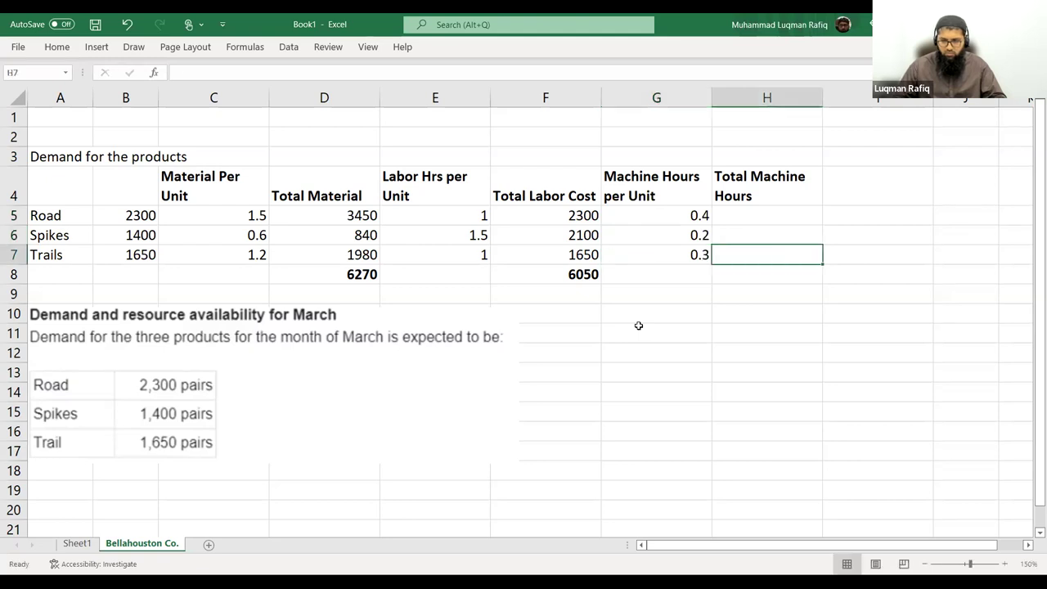
Calculate Road's total machine hours in H5 as =B5*G5 and copy the formula to H6:H7
{"action": "key", "text": "Up"}
{"action": "key", "text": "Up"}
{"action": "type", "text": "="}
{"action": "key", "text": "Left"}
{"action": "key", "text": "Left"}
{"action": "key", "text": "Left"}
{"action": "key", "text": "Left"}
{"action": "key", "text": "Left"}
{"action": "key", "text": "Left"}
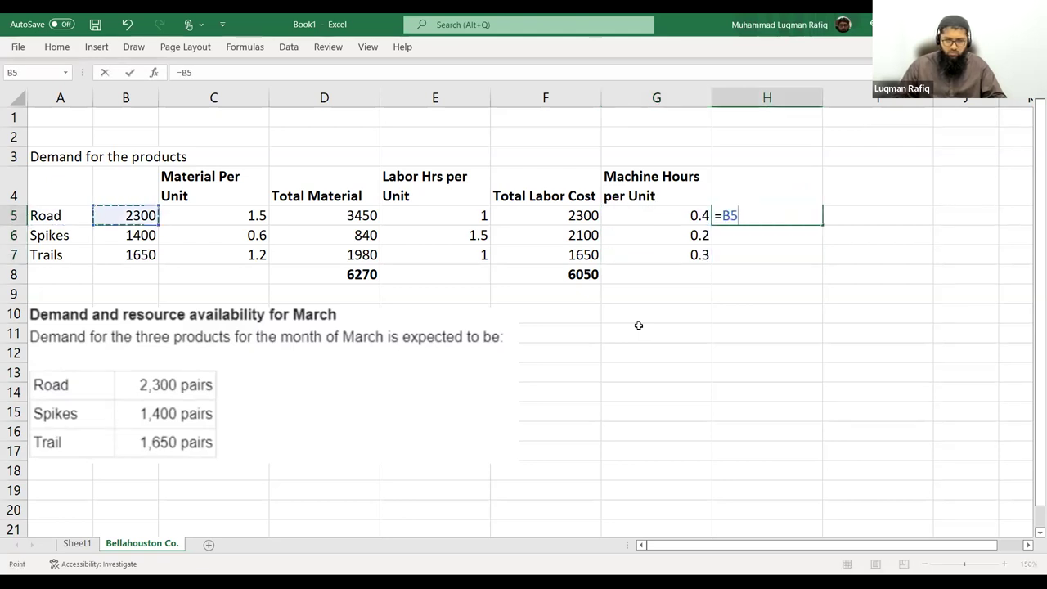
{"action": "type", "text": "*"}
{"action": "key", "text": "Left"}
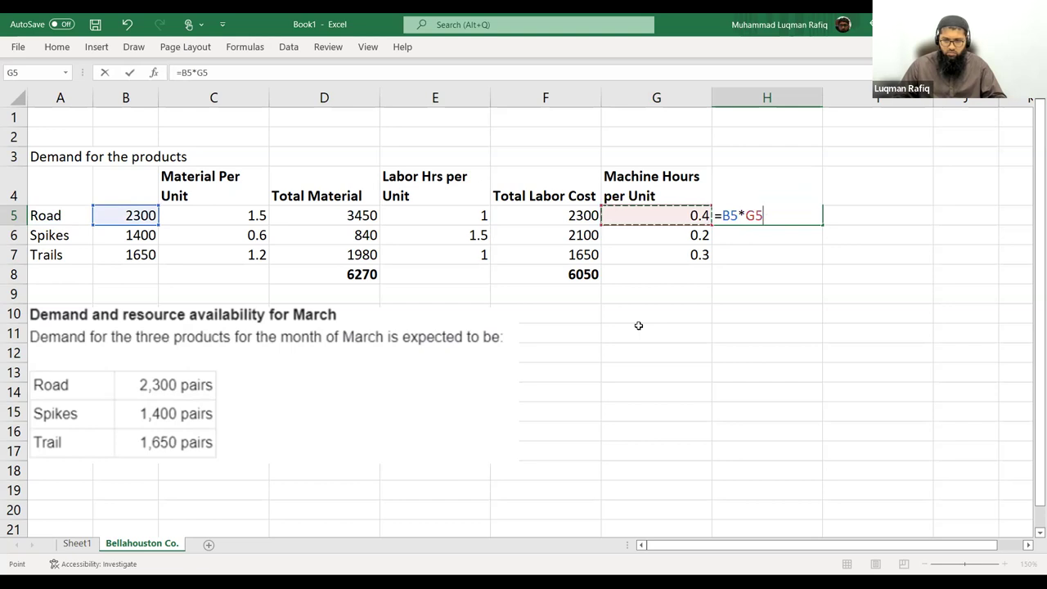
{"action": "key", "text": "ctrl+Return"}
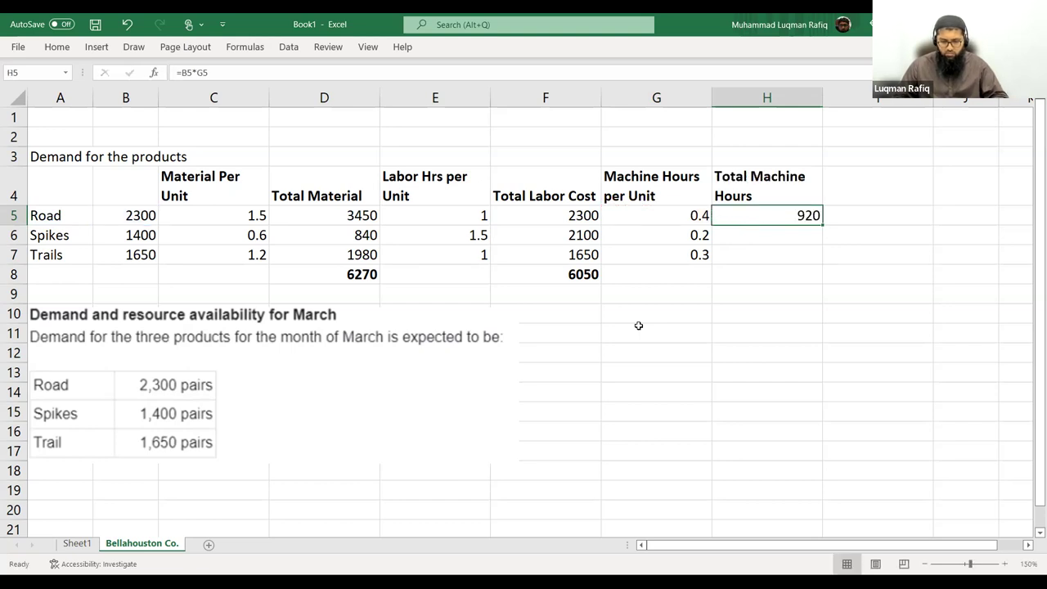
{"action": "key", "text": "ctrl+c"}
{"action": "key", "text": "Down"}
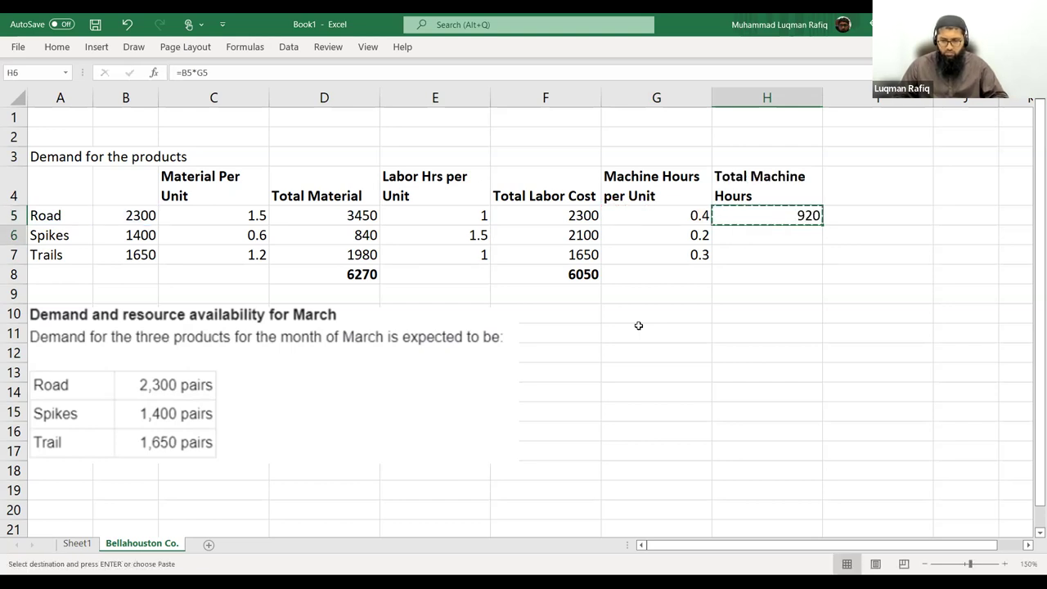
{"action": "key", "text": "shift+Down"}
{"action": "key", "text": "ctrl+v"}
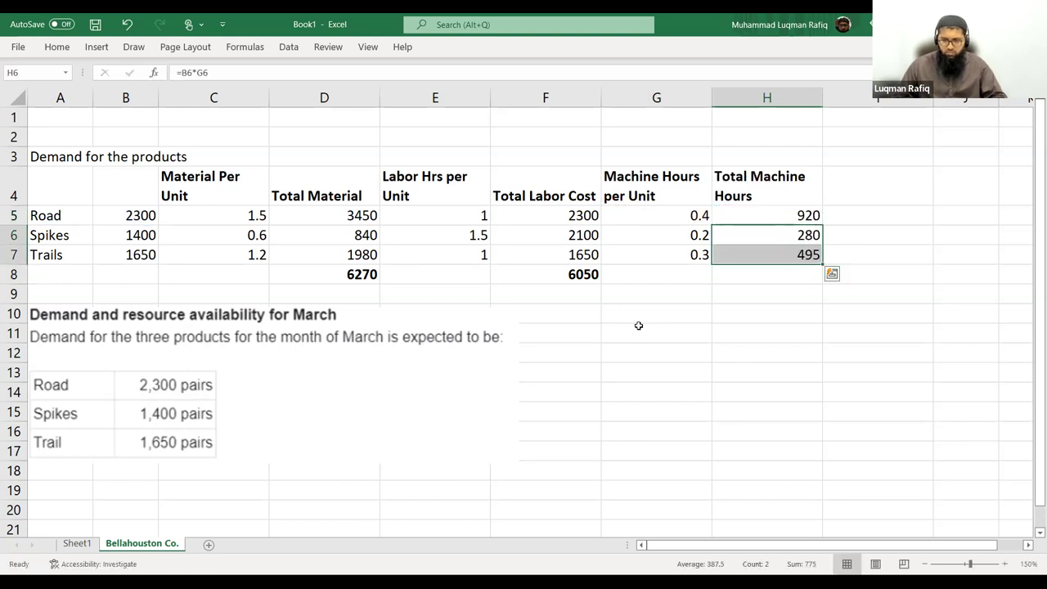
Total the machine hours in H8 with =SUM(H5:H7) and make the result bold
{"action": "key", "text": "Down"}
{"action": "key", "text": "Down"}
{"action": "type", "text": "=sum("}
{"action": "key", "text": "Up"}
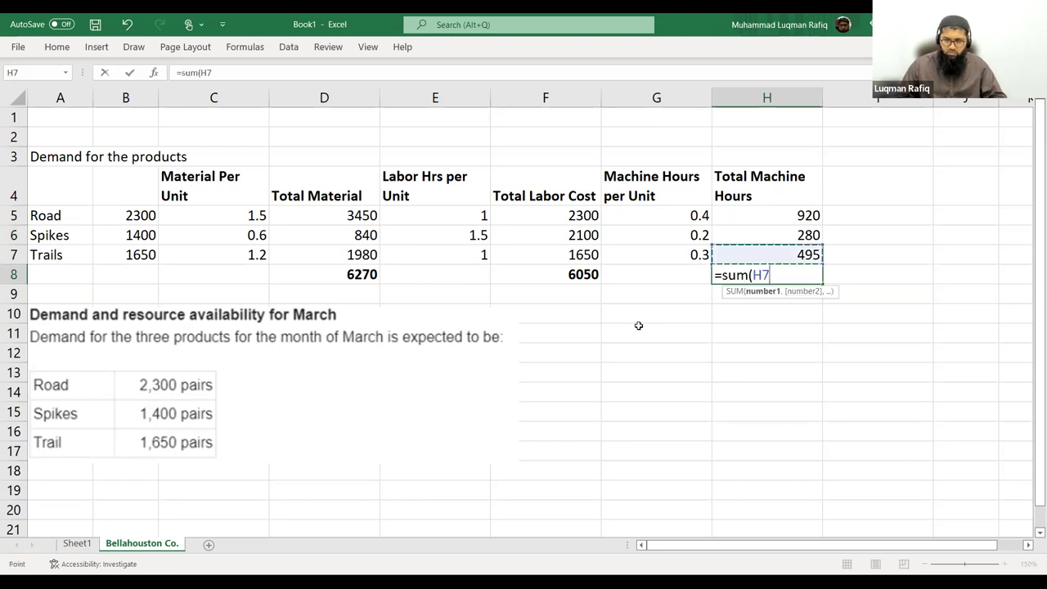
{"action": "key", "text": "shift+Up"}
{"action": "key", "text": "shift+Up"}
{"action": "key", "text": "ctrl+Return"}
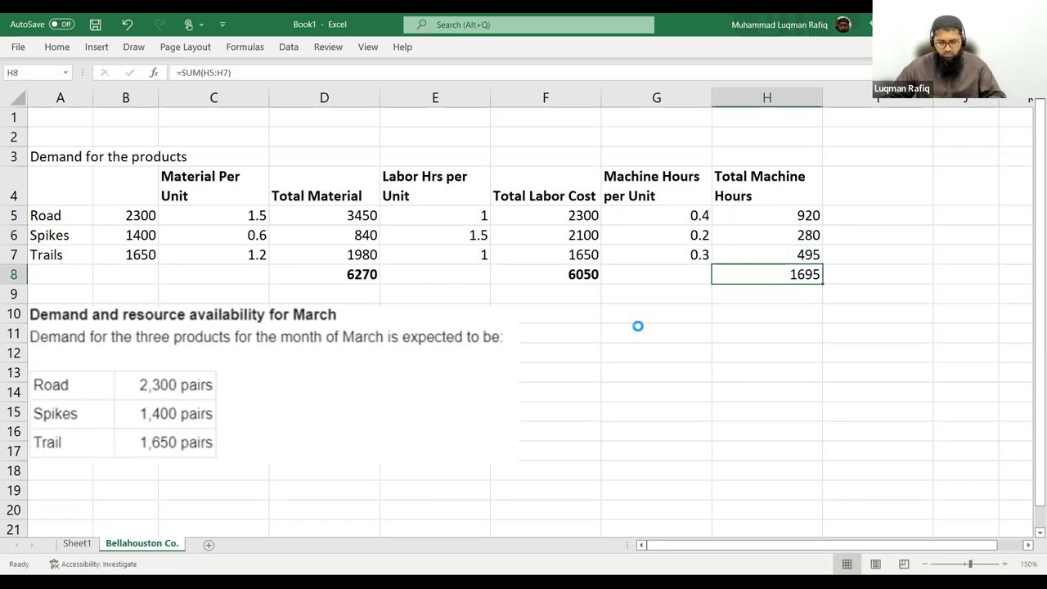
Delete the pasted picture of the March demand and resource availability below the table
{"action": "key", "text": "Left"}
{"action": "key", "text": "Left"}
{"action": "key", "text": "Left"}
{"action": "key", "text": "Left"}
{"action": "key", "text": "Left"}
{"action": "key", "text": "Left"}
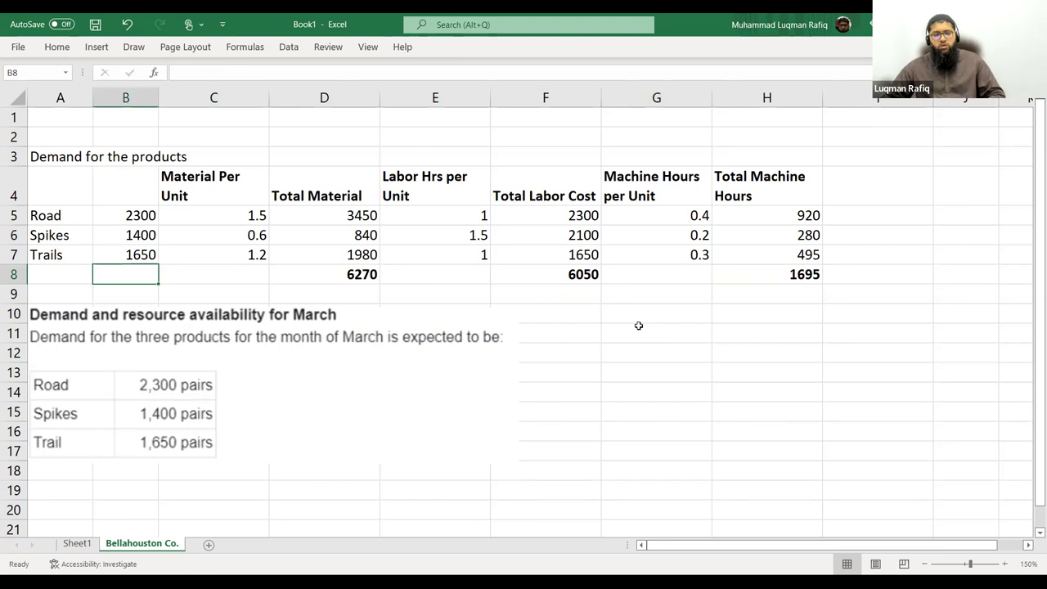
{"action": "left_click", "coordinate": [273, 340]}
{"action": "key", "text": "Delete"}
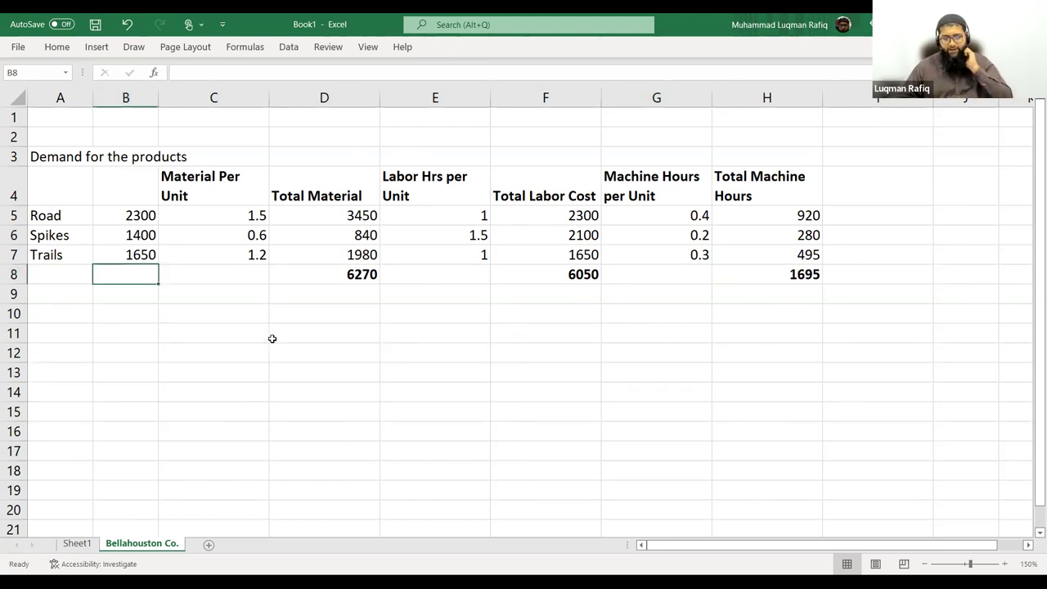
Label cell A8 "Total Resources Required" in bold
{"action": "key", "text": "Left"}
{"action": "key", "text": "Down"}
{"action": "type", "text": "Ro"}
{"action": "key", "text": "Escape"}
{"action": "key", "text": "Up"}
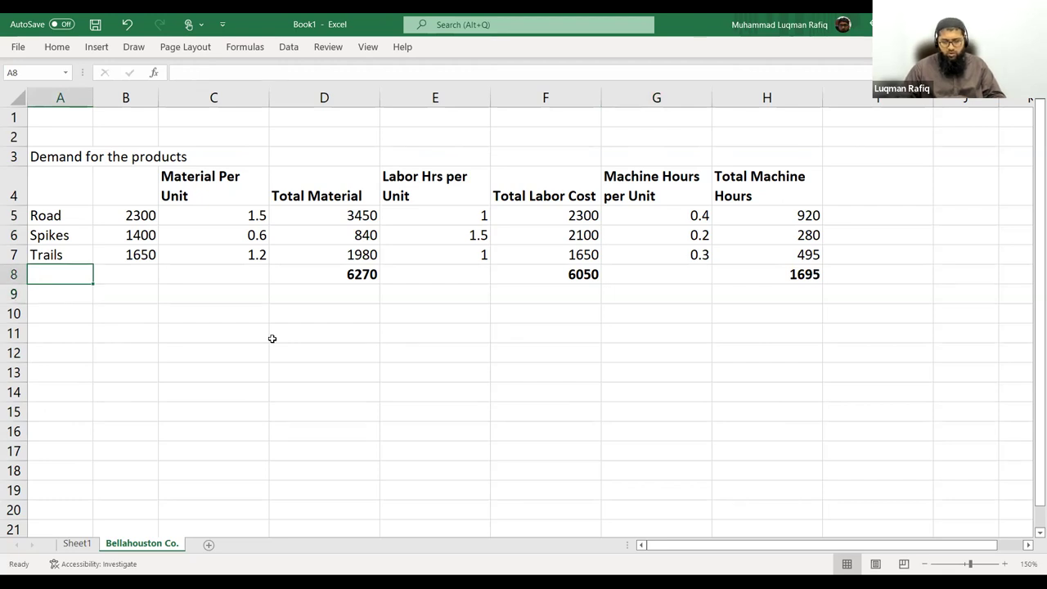
{"action": "type", "text": "Total Resources Required"}
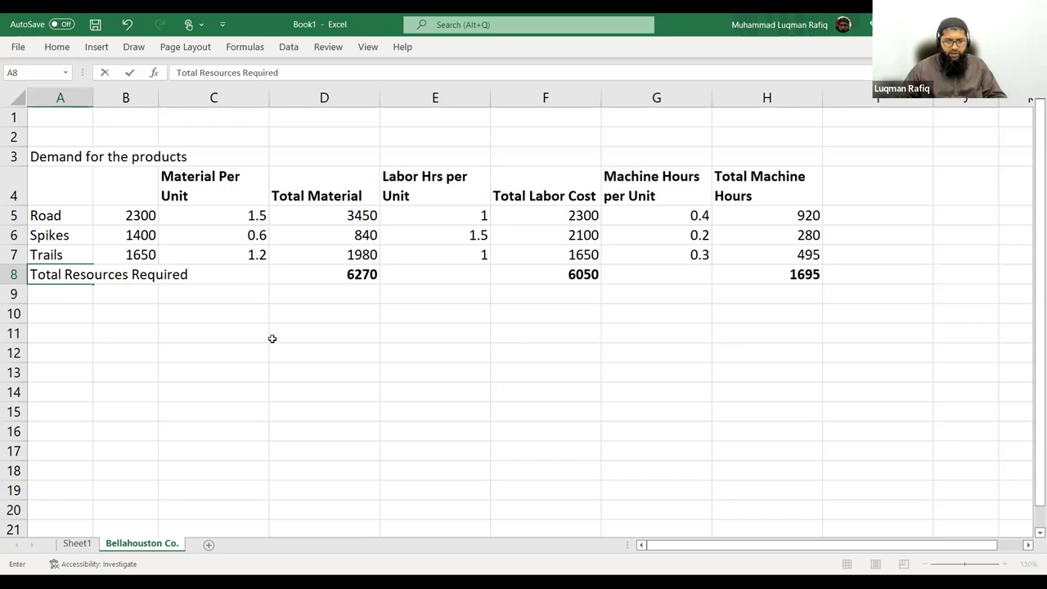
{"action": "key", "text": "ctrl+b"}
{"action": "key", "text": "Return"}
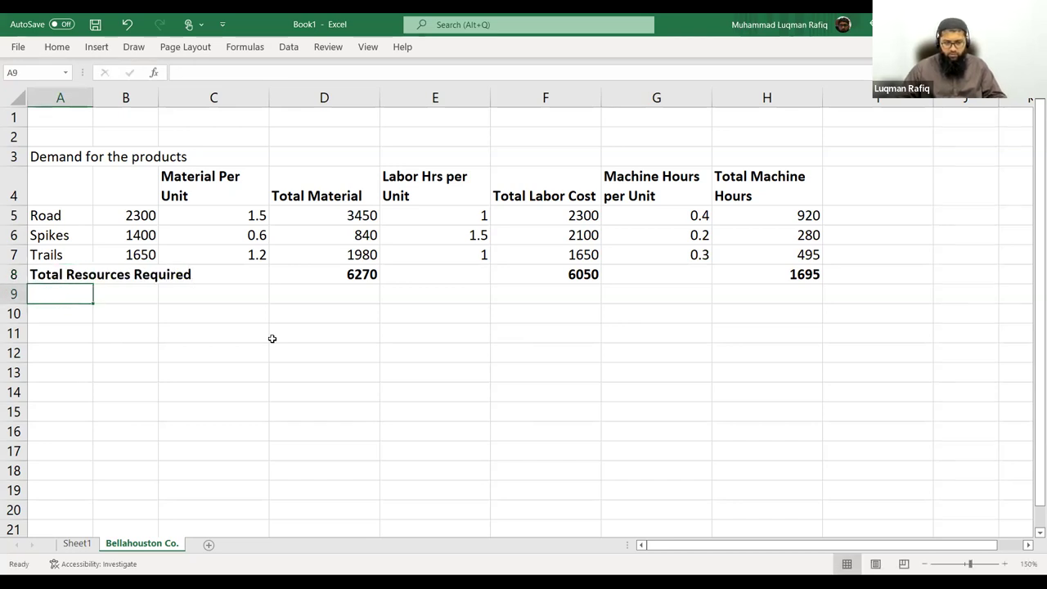
Label cell A9 "Resources Available" below the total resources row
{"action": "type", "text": "Resources Av"}
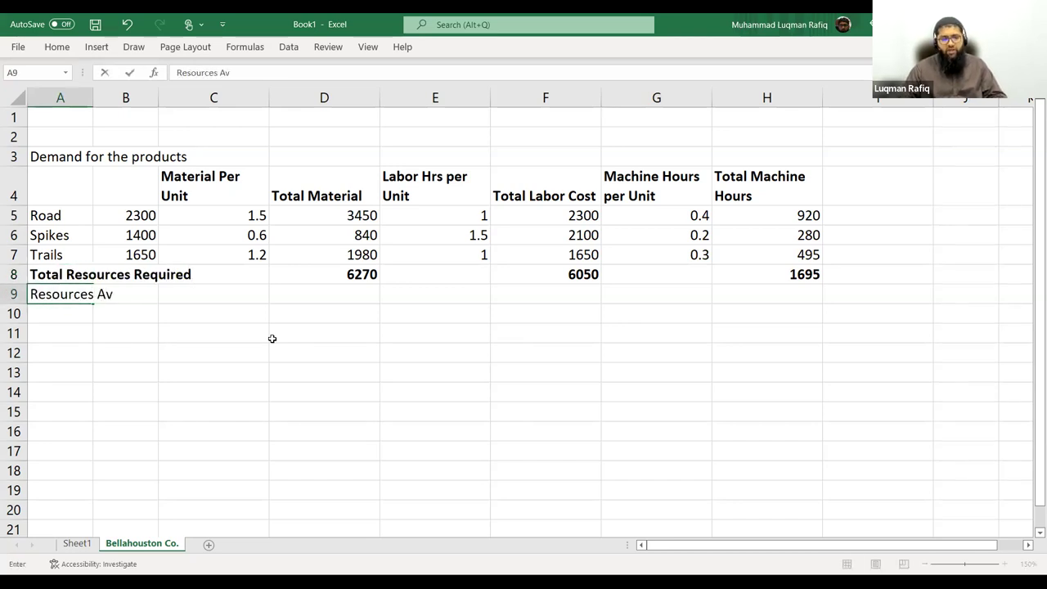
{"action": "type", "text": "ailable"}
{"action": "key", "text": "Tab"}
{"action": "key", "text": "Tab"}
{"action": "key", "text": "Tab"}
{"action": "key", "text": "Tab"}
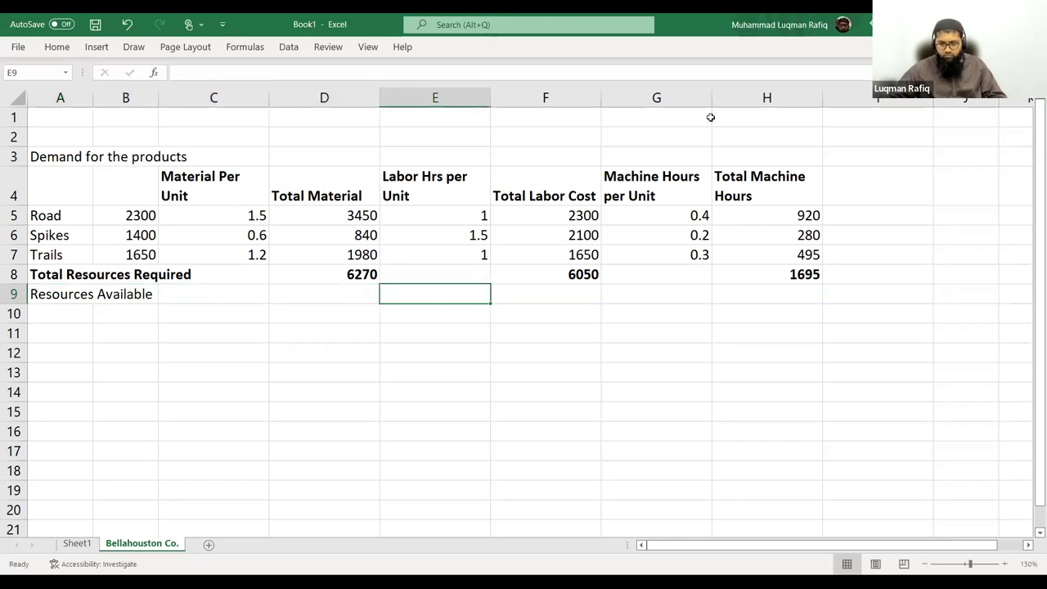
{"action": "key", "text": "alt+Tab"}
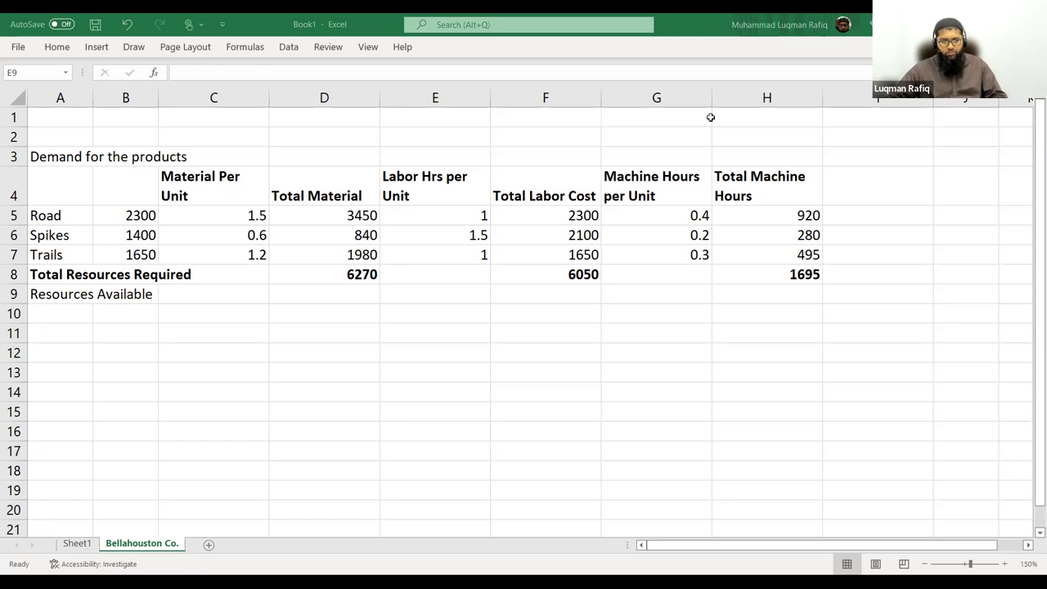
{"action": "left_click", "coordinate": [379, 302]}
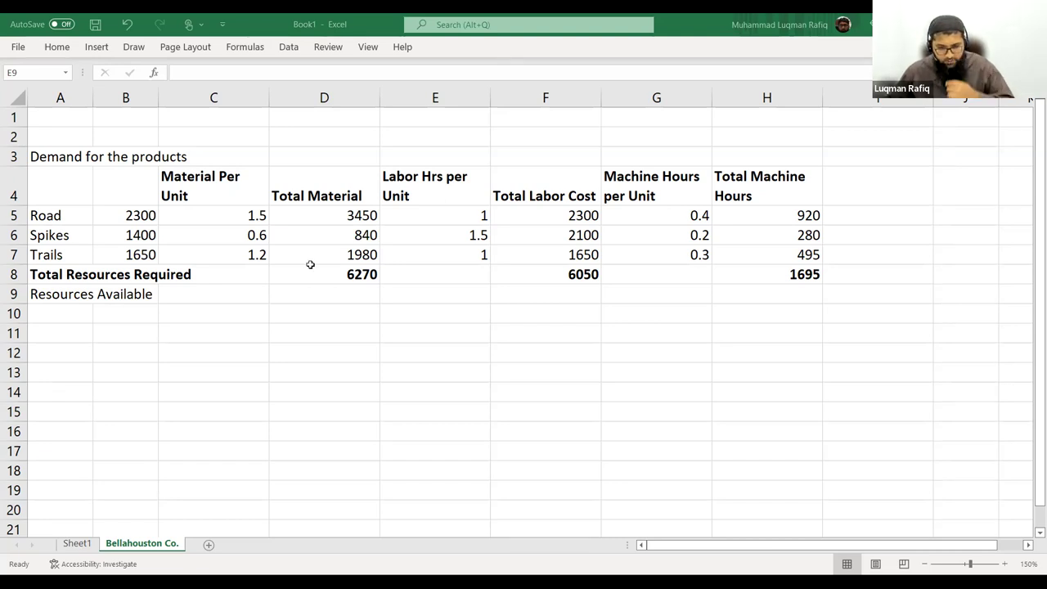
{"action": "key", "text": "Up"}
{"action": "key", "text": "Left"}
{"action": "key", "text": "Down"}
{"action": "key", "text": "Down"}
{"action": "key", "text": "Down"}
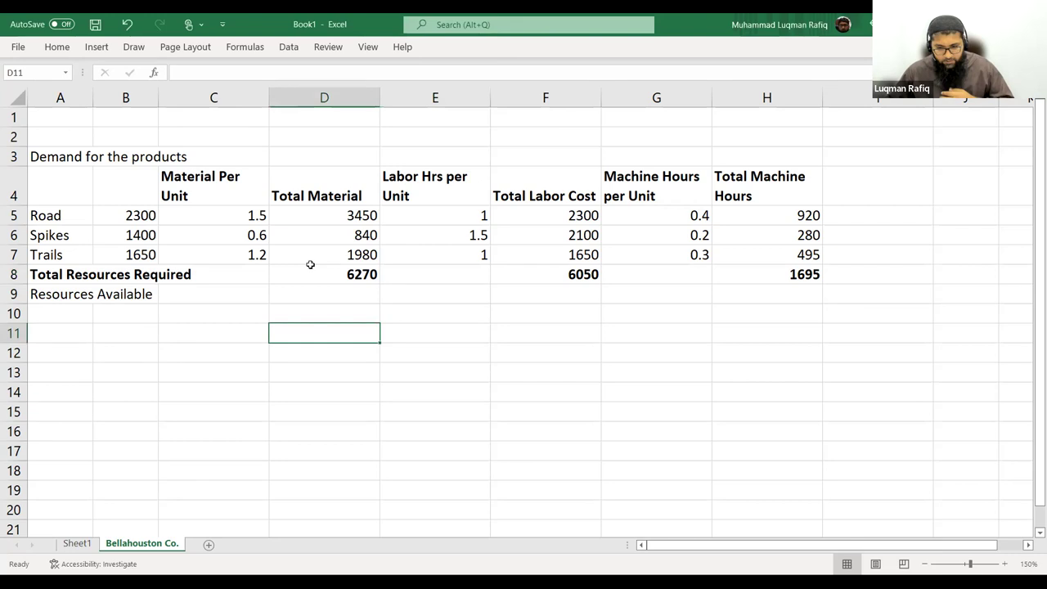
Insert a blank row above the Total Resources Required row
{"action": "key", "text": "Left"}
{"action": "key", "text": "Up"}
{"action": "key", "text": "Up"}
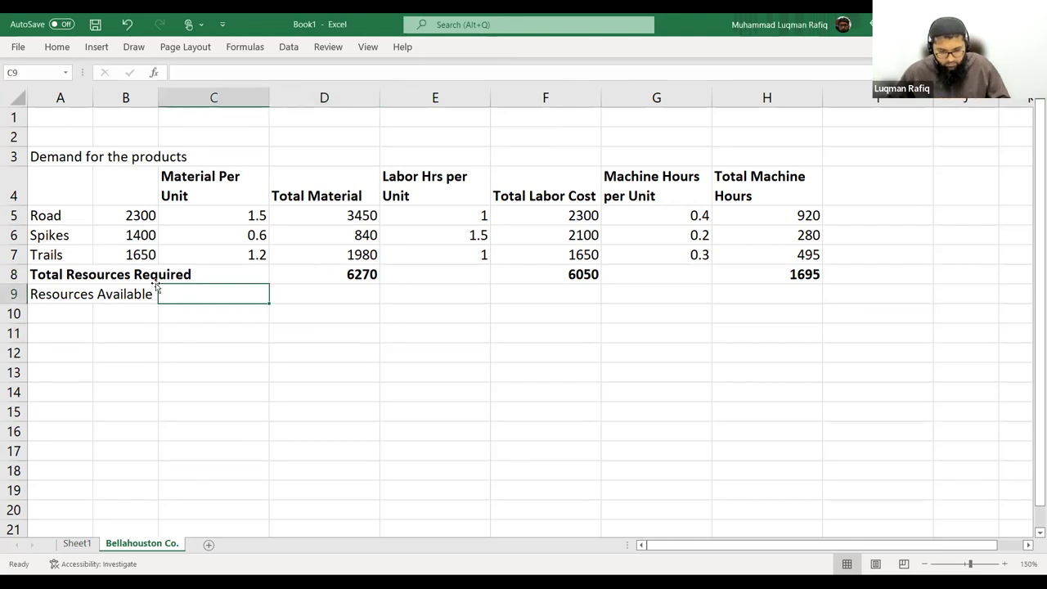
{"action": "left_click", "coordinate": [11, 274]}
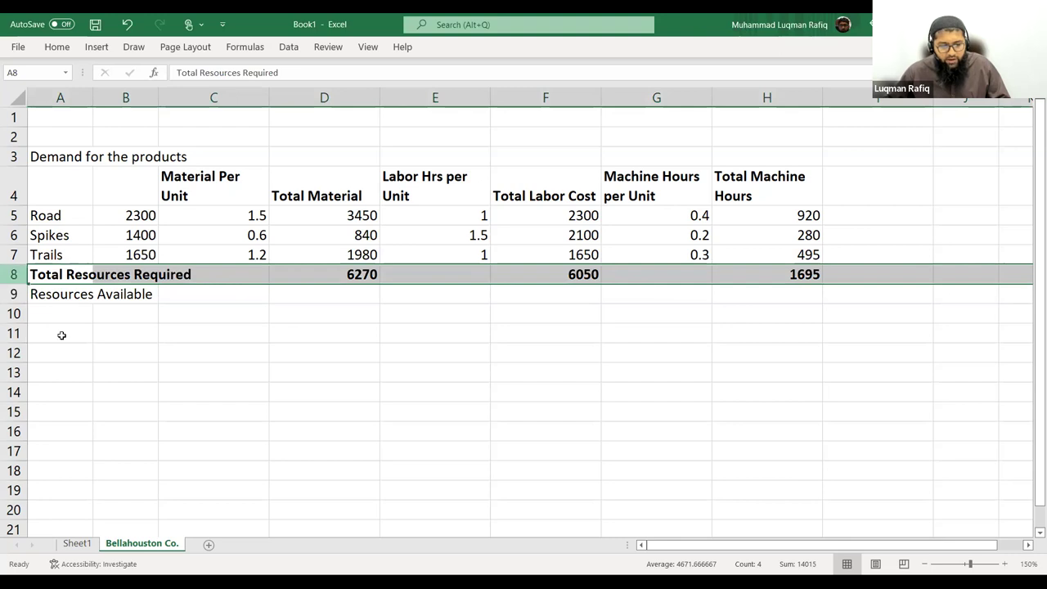
{"action": "key", "text": "ctrl+shift+plus"}
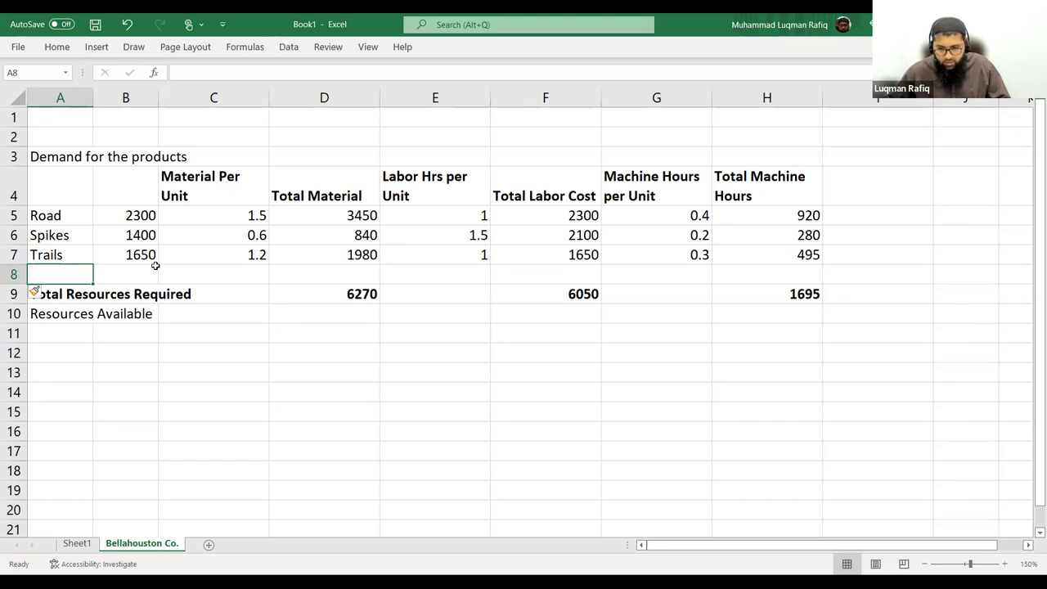
Look up the RunWild special order quantity in the scenario document and set Road's demand in B5 to =2300+200
{"action": "key", "text": "alt+Tab"}
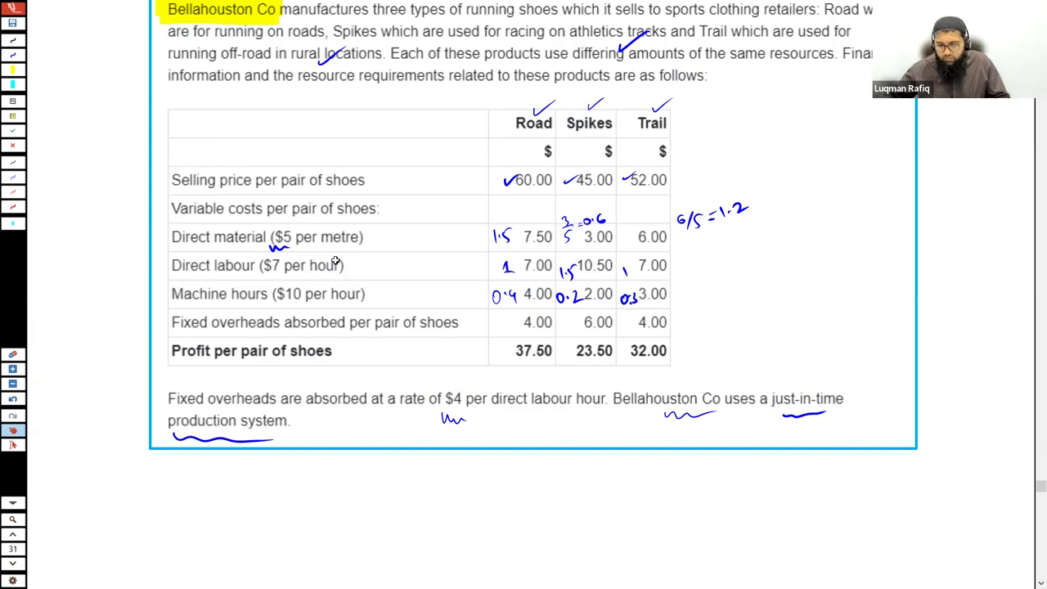
{"action": "scroll", "coordinate": [392, 273], "scroll_direction": "down", "scroll_amount": 10}
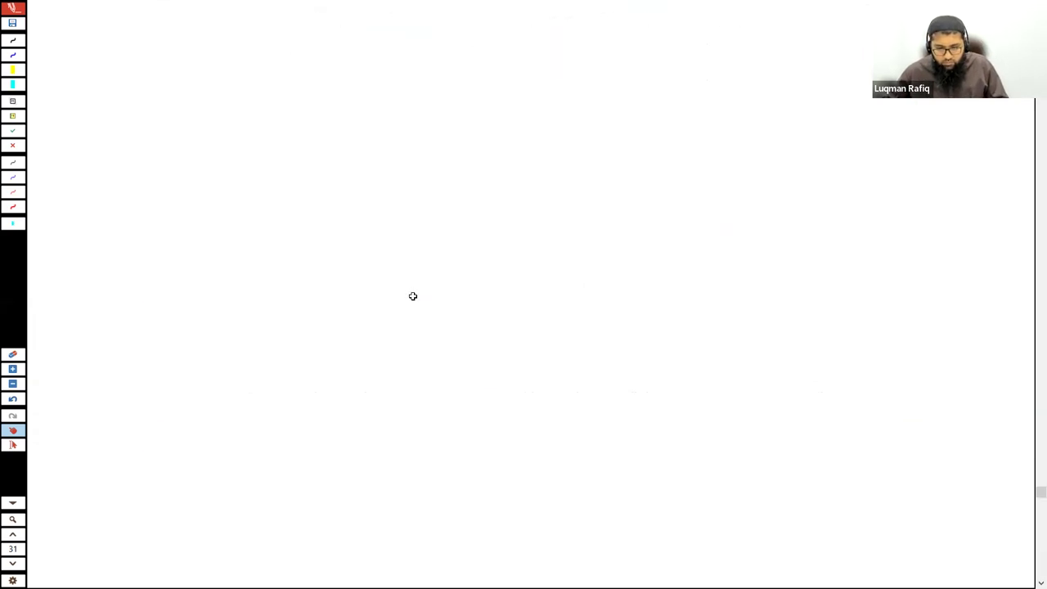
{"action": "scroll", "coordinate": [413, 296], "scroll_direction": "down", "scroll_amount": 3}
{"action": "scroll", "coordinate": [413, 296], "scroll_direction": "down", "scroll_amount": 3}
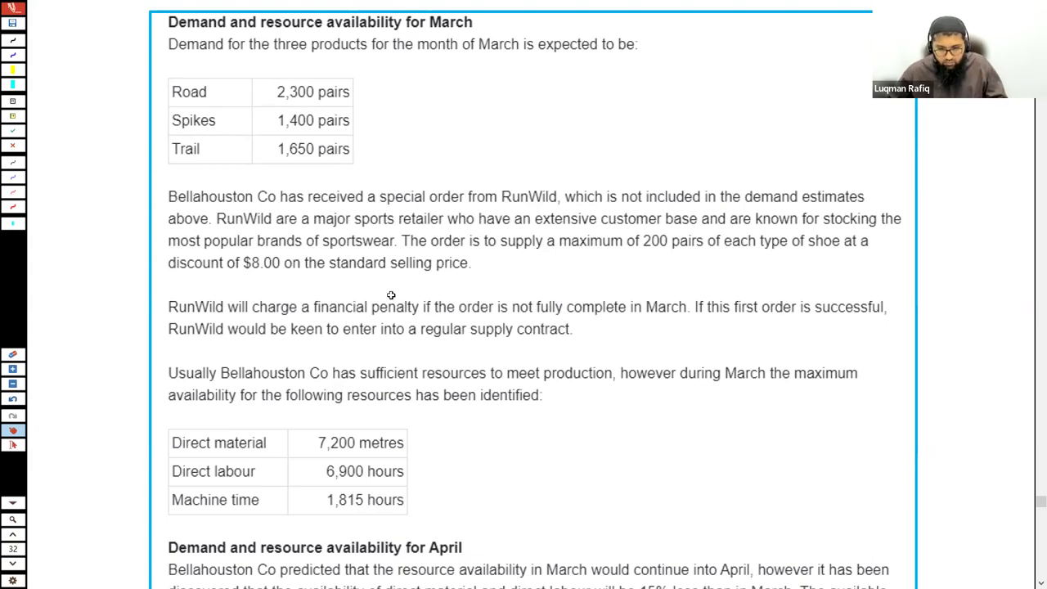
{"action": "key", "text": "alt+Tab"}
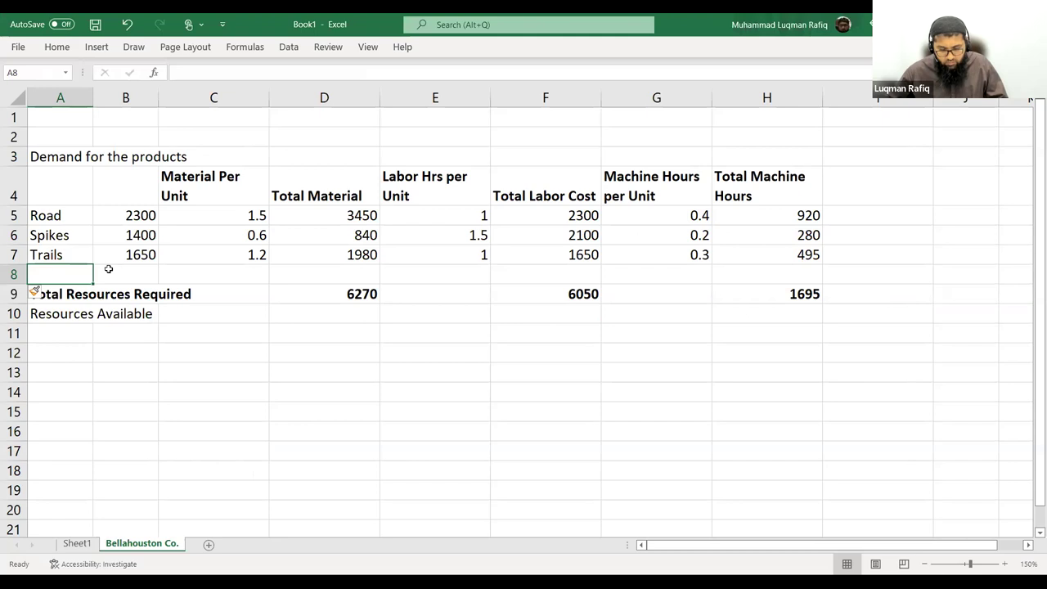
{"action": "left_click", "coordinate": [119, 216]}
{"action": "key", "text": "F2"}
{"action": "key", "text": "Home"}
{"action": "type", "text": "="}
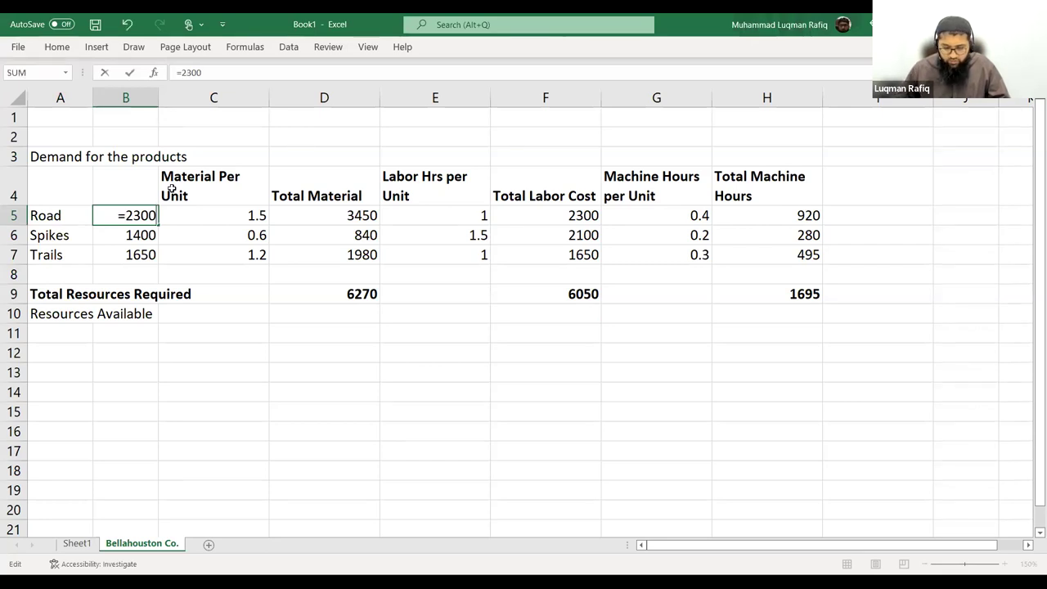
{"action": "key", "text": "End"}
{"action": "type", "text": "+200"}
{"action": "key", "text": "Return"}
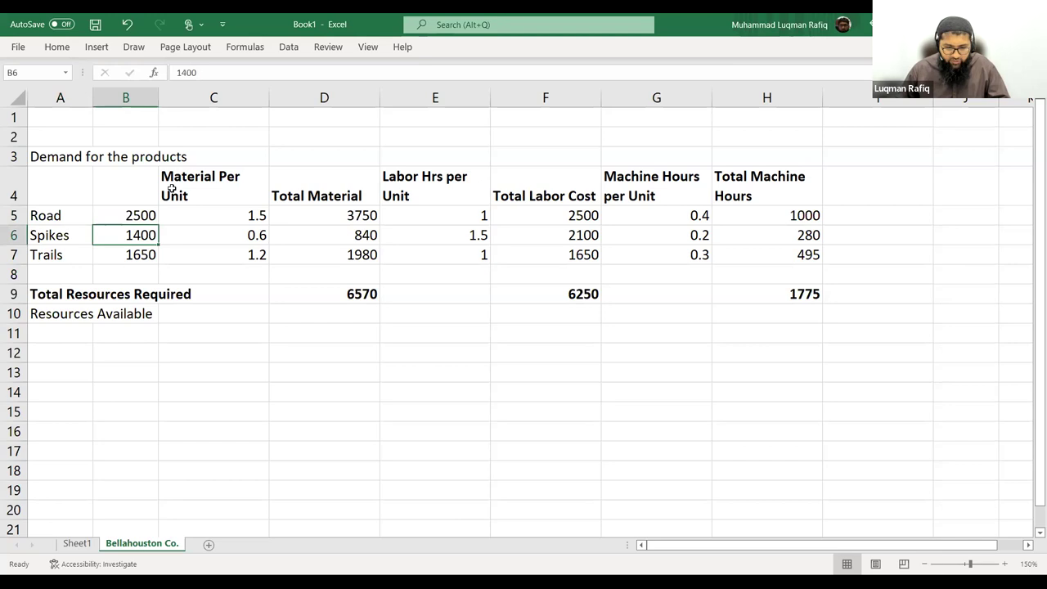
Add the special order to the other demands by setting Spikes in B6 to =1400+200 and Trails in B7 to =1650+200
{"action": "key", "text": "F2"}
{"action": "key", "text": "Home"}
{"action": "type", "text": "="}
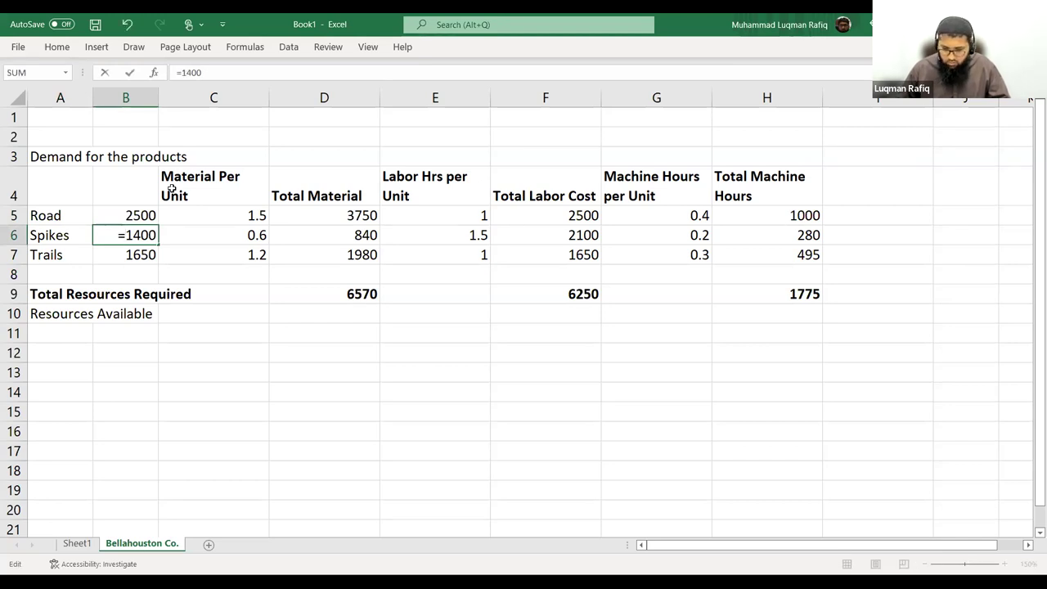
{"action": "key", "text": "End"}
{"action": "type", "text": "+200"}
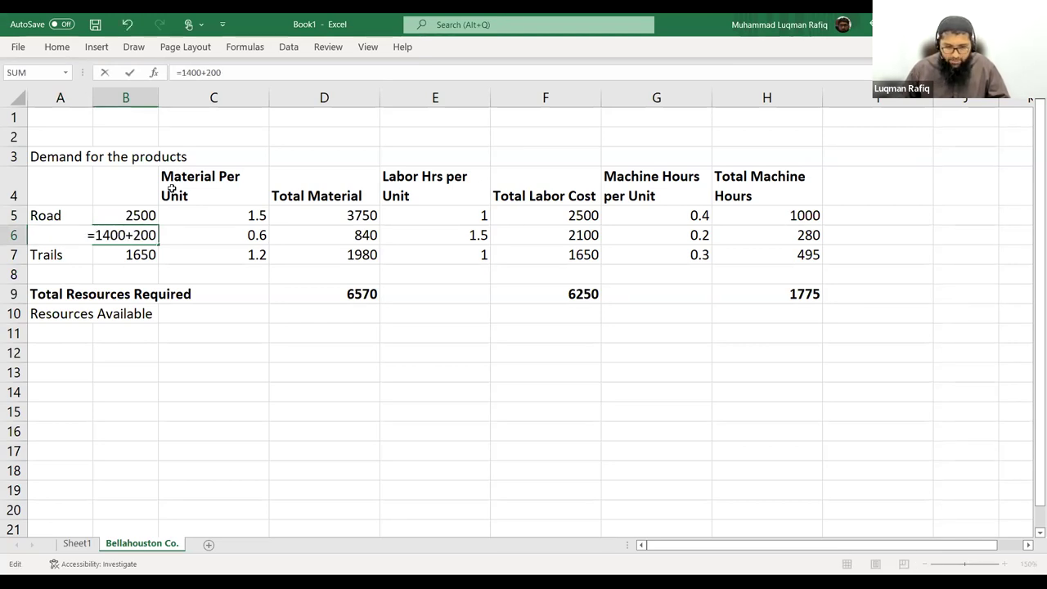
{"action": "key", "text": "Return"}
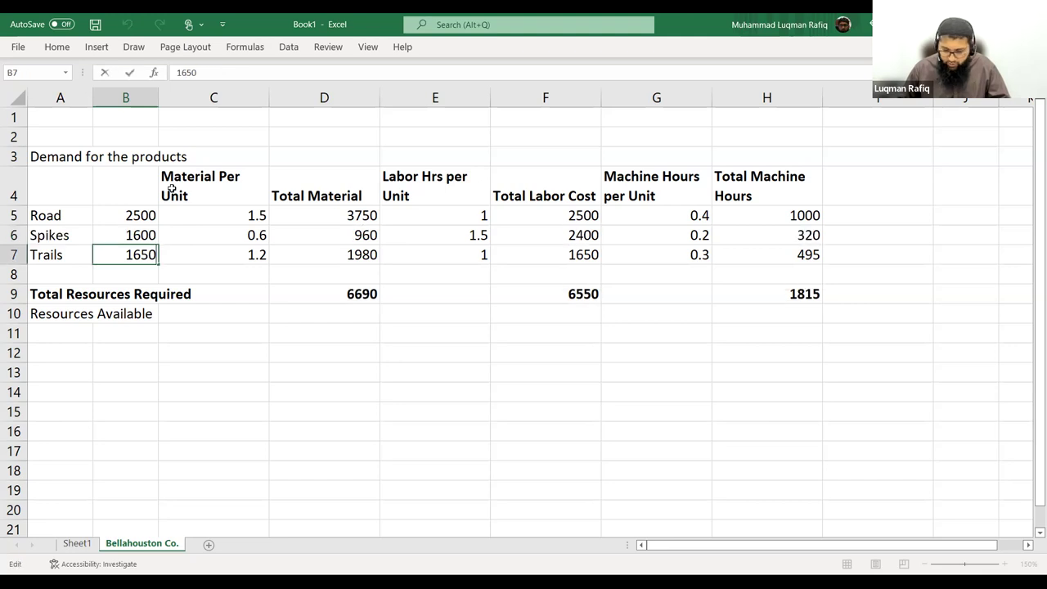
{"action": "key", "text": "F2"}
{"action": "key", "text": "Home"}
{"action": "type", "text": "="}
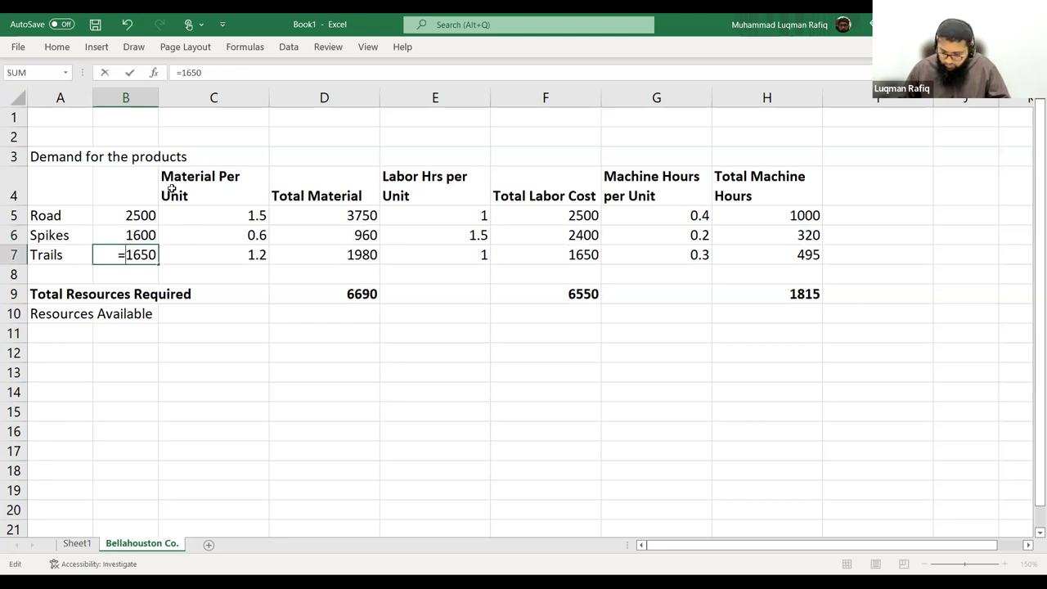
{"action": "type", "text": "+200"}
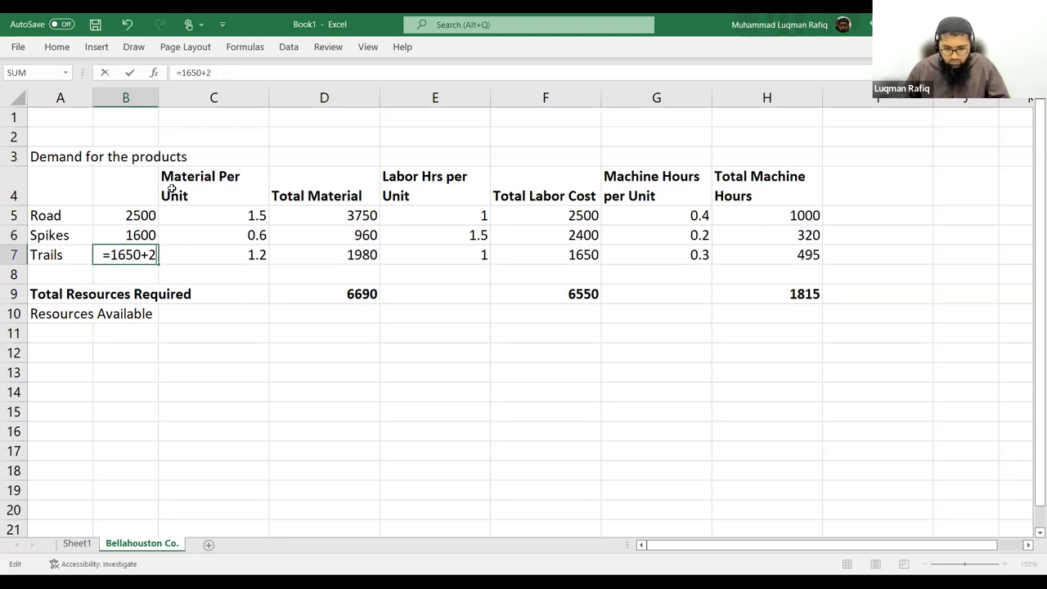
{"action": "key", "text": "Return"}
Examine the total material, labour and machine hours required in row 9
{"action": "key", "text": "Up"}
{"action": "key", "text": "Up"}
{"action": "key", "text": "Left"}
{"action": "key", "text": "Up"}
{"action": "key", "text": "Right"}
{"action": "key", "text": "Right"}
{"action": "key", "text": "Right"}
{"action": "key", "text": "Up"}
{"action": "key", "text": "Down"}
{"action": "key", "text": "Down"}
{"action": "key", "text": "Down"}
{"action": "key", "text": "Down"}
{"action": "key", "text": "Down"}
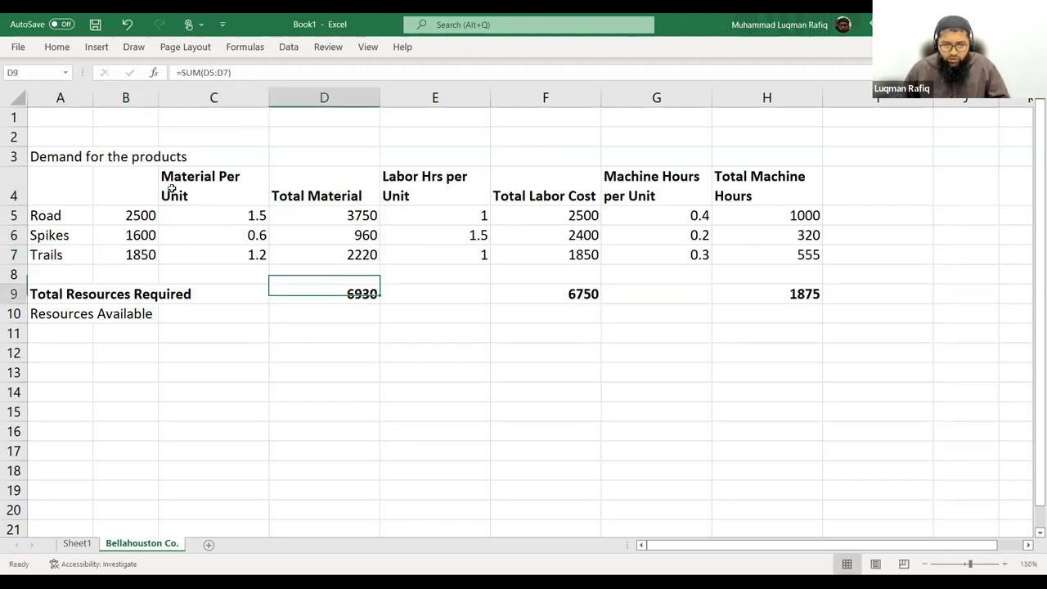
{"action": "key", "text": "Right"}
{"action": "key", "text": "Right"}
{"action": "key", "text": "Right"}
{"action": "key", "text": "Right"}
{"action": "key", "text": "Left"}
{"action": "key", "text": "Left"}
{"action": "key", "text": "Left"}
{"action": "key", "text": "Left"}
{"action": "key", "text": "Left"}
{"action": "key", "text": "Left"}
Enter the available resources in row 10: 7200 for material in D10, 6900 for labour in F10 and 1815 for machine hours in H10
{"action": "key", "text": "Down"}
{"action": "key", "text": "Right"}
{"action": "key", "text": "Right"}
{"action": "key", "text": "Right"}
{"action": "key", "text": "Left"}
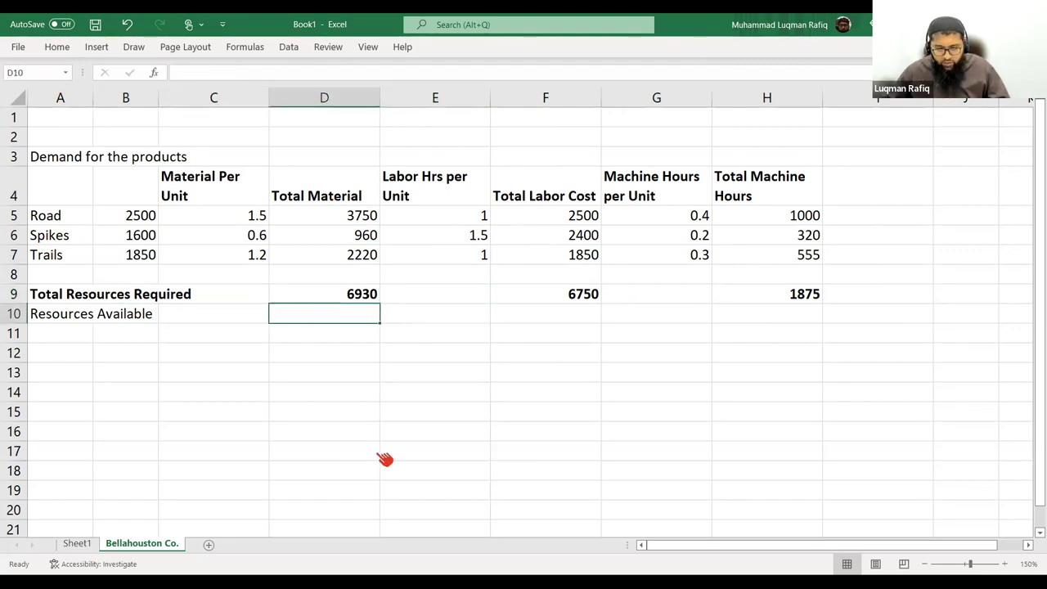
{"action": "type", "text": "7200"}
{"action": "key", "text": "Right"}
{"action": "key", "text": "Right"}
{"action": "key", "text": "Right"}
{"action": "key", "text": "Left"}
{"action": "type", "text": "6900"}
{"action": "key", "text": "Right"}
{"action": "key", "text": "Right"}
{"action": "key", "text": "Right"}
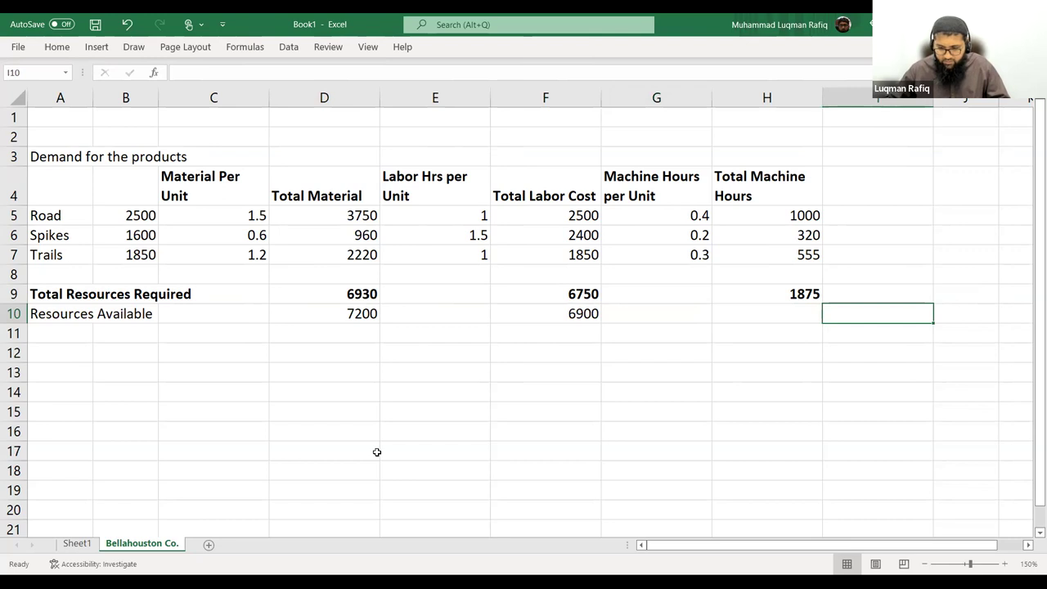
{"action": "key", "text": "Left"}
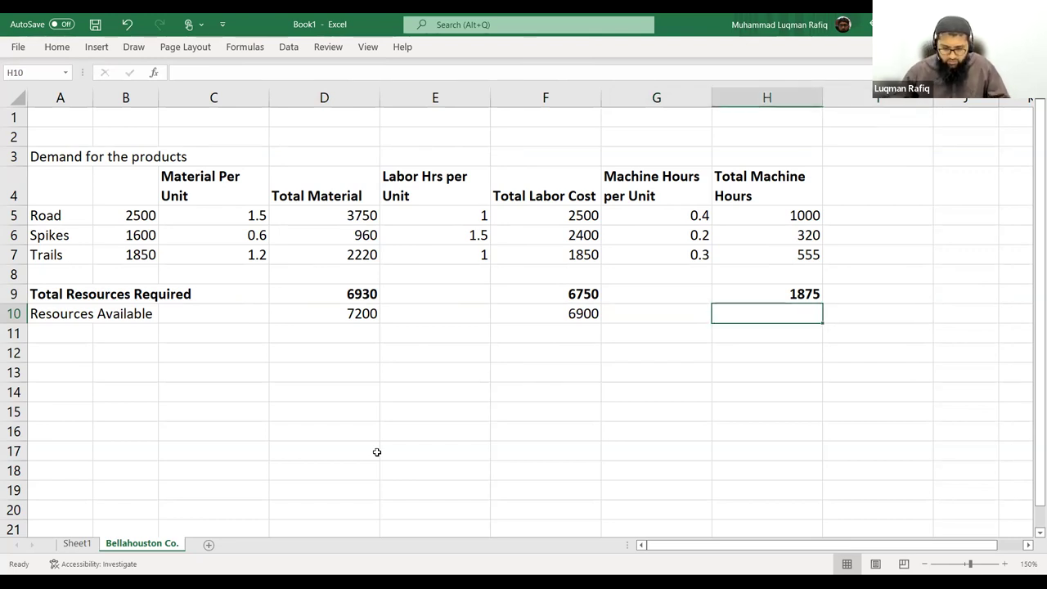
{"action": "type", "text": "1815"}
{"action": "key", "text": "Return"}
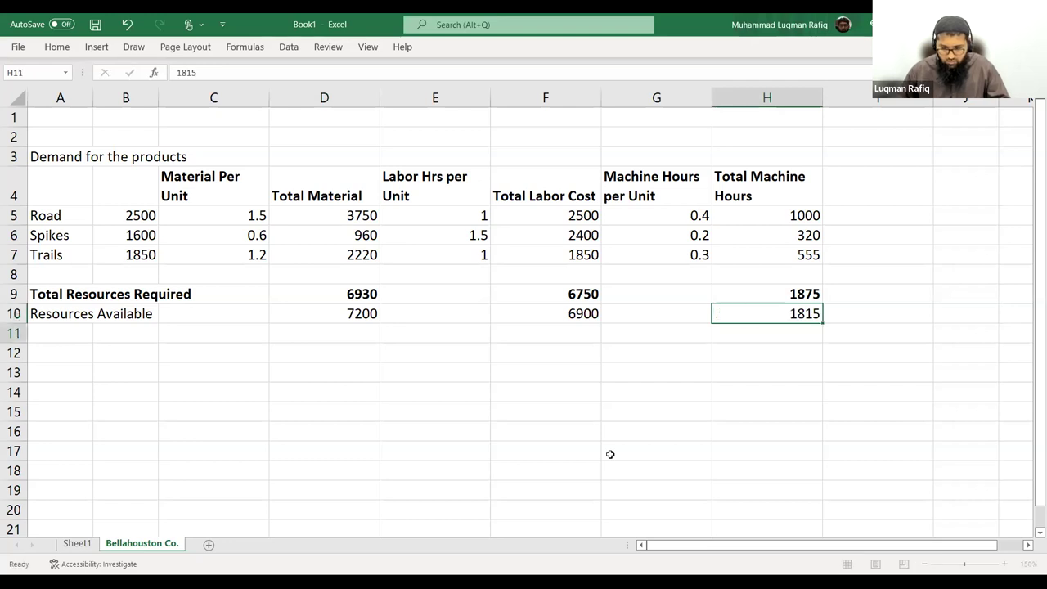
Label cell A12 "Surplus / (Shortfall)", leaving row 11 blank
{"action": "key", "text": "Left"}
{"action": "key", "text": "Left"}
{"action": "key", "text": "Left"}
{"action": "key", "text": "Left"}
{"action": "key", "text": "Left"}
{"action": "key", "text": "Left"}
{"action": "key", "text": "Left"}
{"action": "key", "text": "Down"}
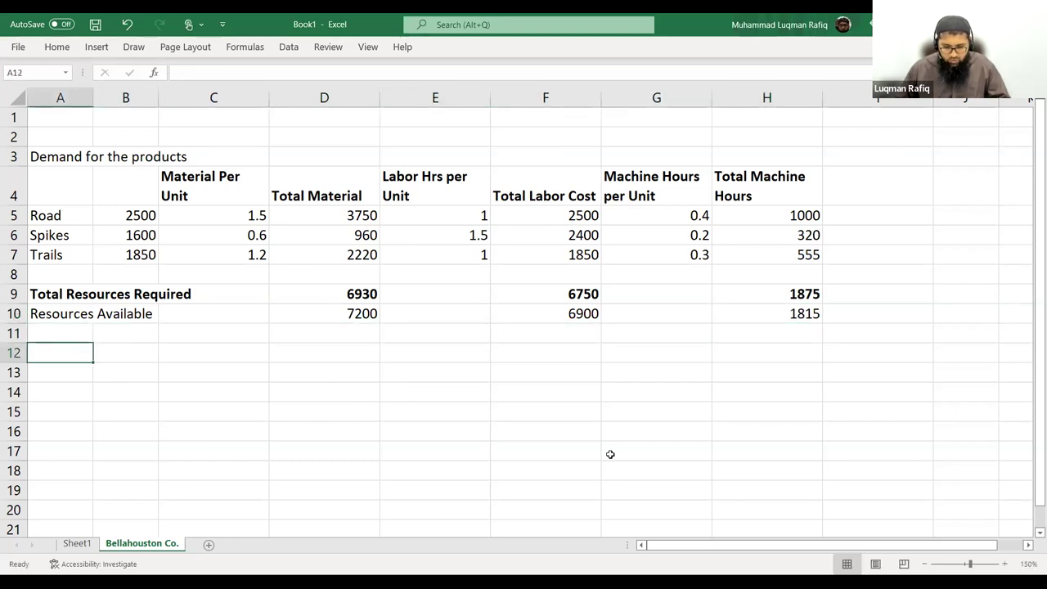
{"action": "type", "text": "Surplu"}
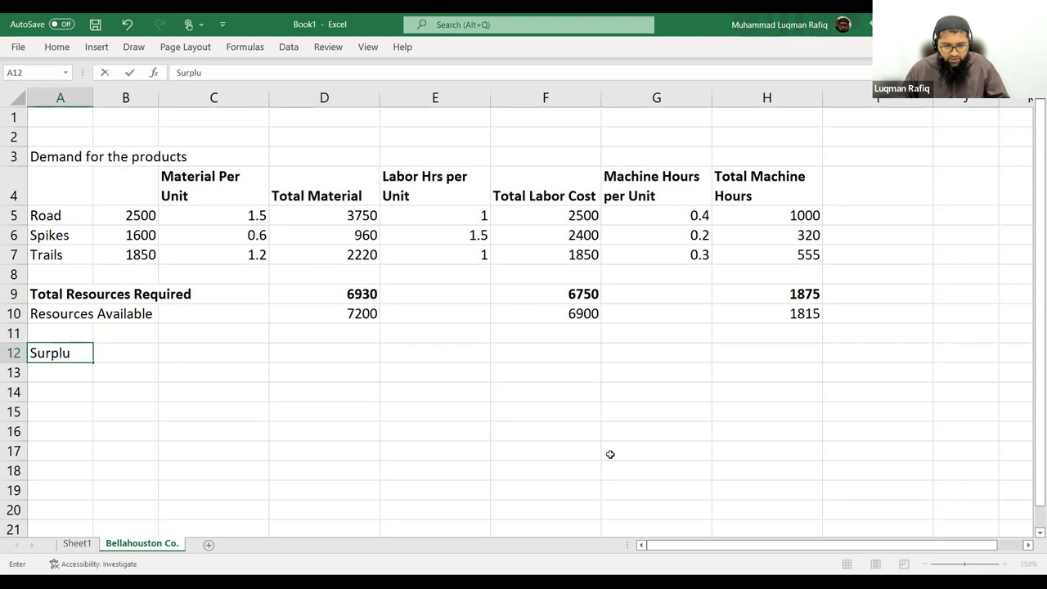
{"action": "type", "text": "s / ("}
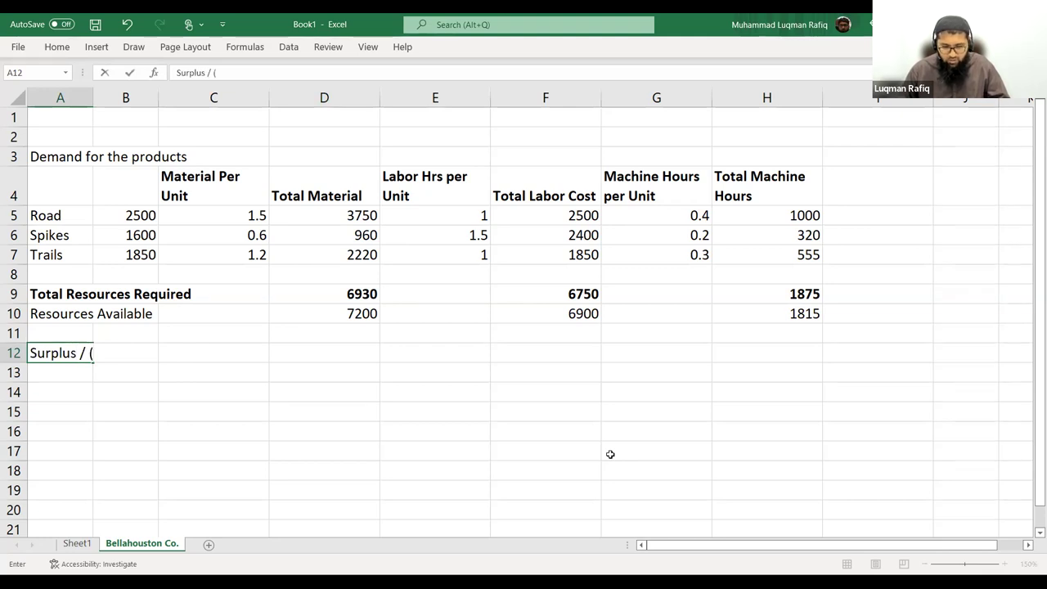
{"action": "type", "text": "Shortfall)"}
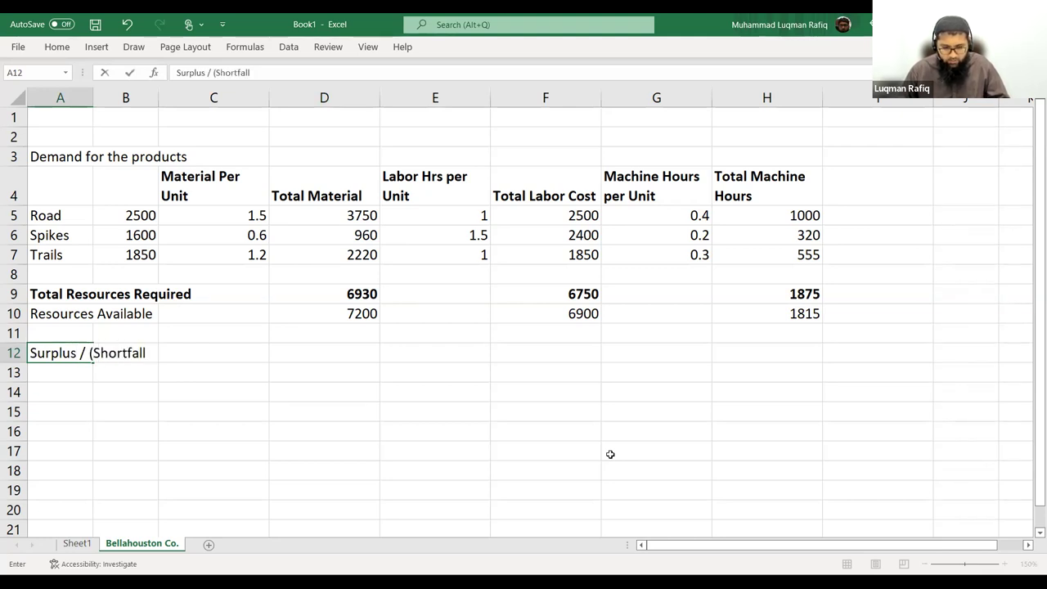
Calculate the material surplus or shortfall in D12 as =D10-D9 and make the result bold
{"action": "key", "text": "Tab"}
{"action": "key", "text": "Tab"}
{"action": "key", "text": "Tab"}
{"action": "type", "text": "="}
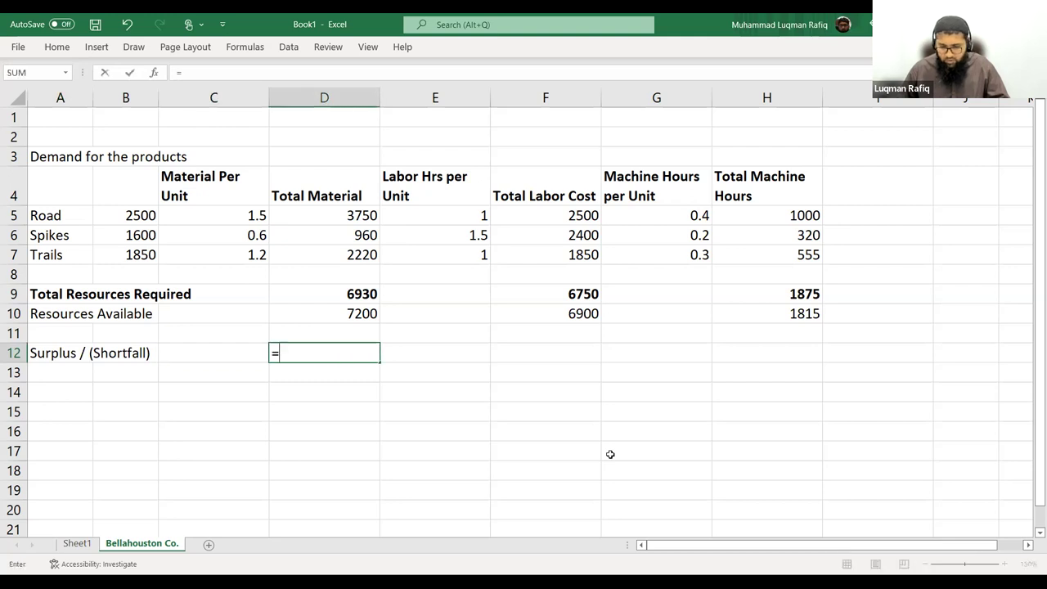
{"action": "key", "text": "Up"}
{"action": "key", "text": "Up"}
{"action": "type", "text": "-"}
{"action": "key", "text": "Up"}
{"action": "key", "text": "Up"}
{"action": "key", "text": "Up"}
{"action": "key", "text": "Return"}
{"action": "key", "text": "Up"}
{"action": "key", "text": "Right"}
{"action": "key", "text": "Right"}
{"action": "key", "text": "Right"}
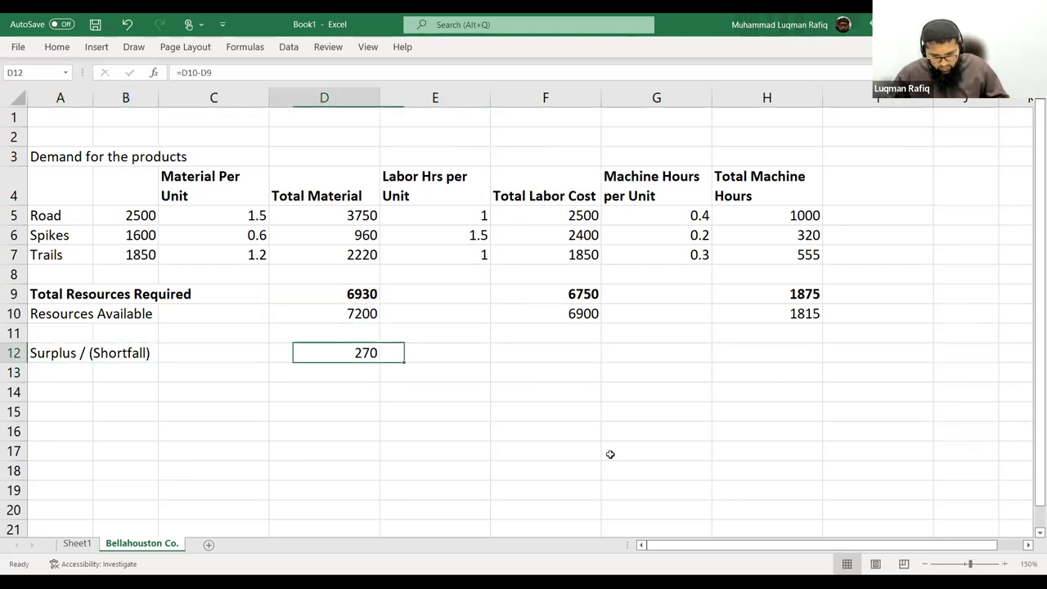
{"action": "key", "text": "ctrl+b"}
Copy the bold surplus formula from D12 to F12 for labour and H12 for machine hours
{"action": "key", "text": "ctrl+c"}
{"action": "key", "text": "Right"}
{"action": "key", "text": "Right"}
{"action": "key", "text": "Right"}
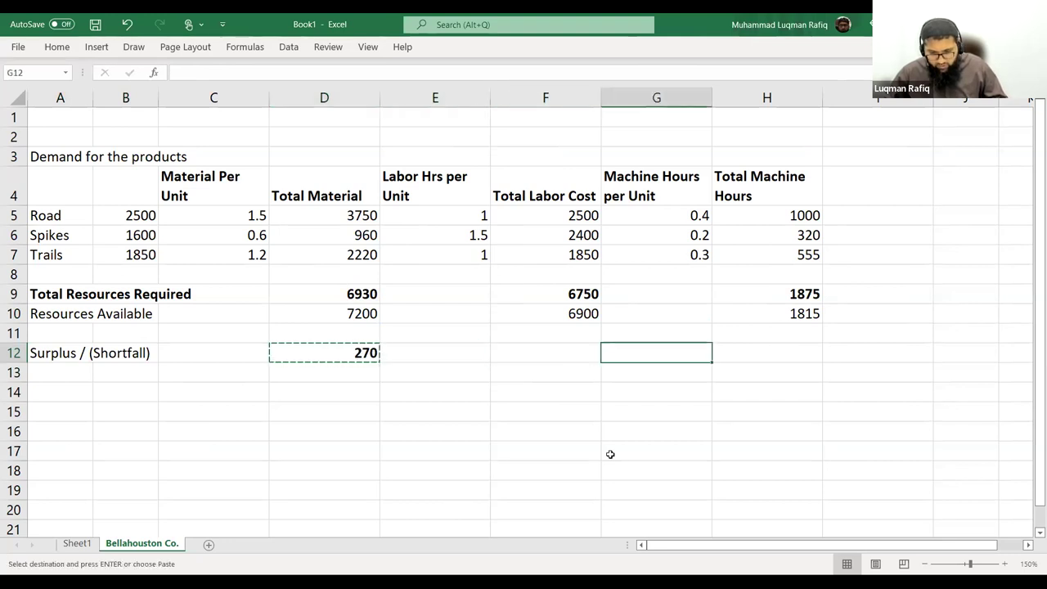
{"action": "key", "text": "Left"}
{"action": "key", "text": "Return"}
{"action": "key", "text": "ctrl+c"}
{"action": "key", "text": "Right"}
{"action": "key", "text": "Right"}
{"action": "key", "text": "Right"}
{"action": "key", "text": "Left"}
{"action": "key", "text": "Return"}
{"action": "key", "text": "Left"}
{"action": "key", "text": "Left"}
{"action": "key", "text": "Right"}
{"action": "key", "text": "Up"}
{"action": "key", "text": "Up"}
{"action": "key", "text": "Up"}
{"action": "key", "text": "Up"}
{"action": "key", "text": "Up"}
{"action": "key", "text": "Up"}
{"action": "key", "text": "Up"}
{"action": "key", "text": "Up"}
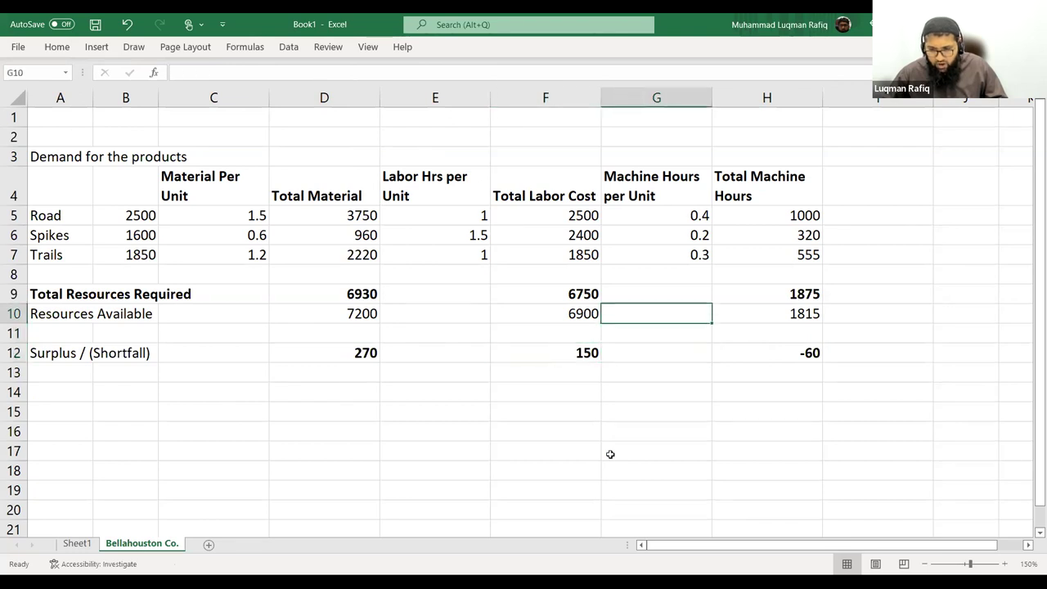
Highlight the machine hours columns G4:H12 with a yellow fill
{"action": "key", "text": "shift+Down"}
{"action": "key", "text": "shift+Right"}
{"action": "key", "text": "shift+Down"}
{"action": "key", "text": "shift+Down"}
{"action": "key", "text": "shift+Down"}
{"action": "key", "text": "shift+Down"}
{"action": "key", "text": "shift+Down"}
{"action": "key", "text": "shift+Down"}
{"action": "key", "text": "shift+Down"}
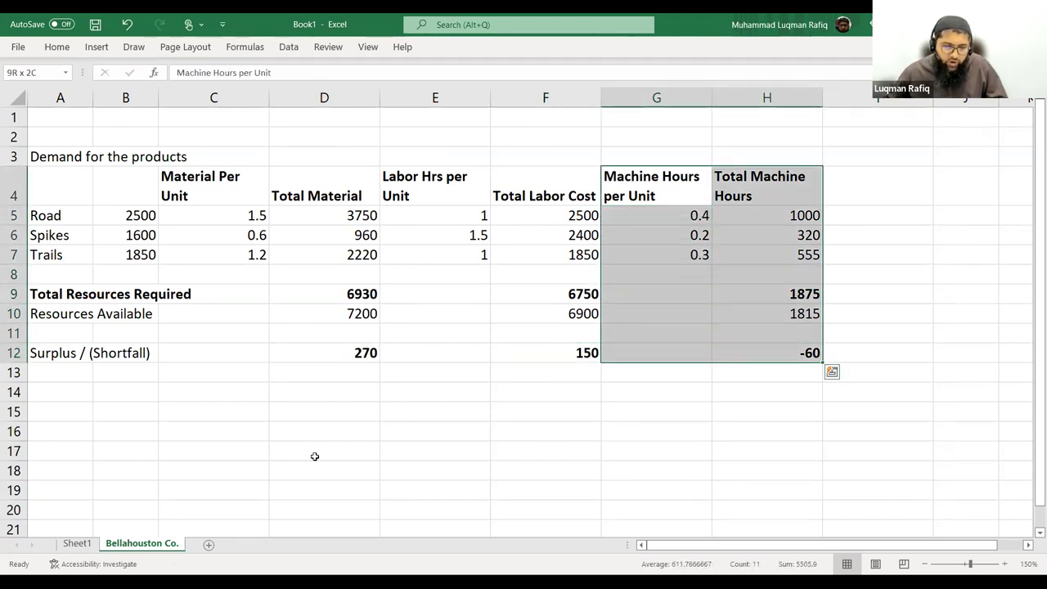
{"action": "left_click", "coordinate": [57, 49]}
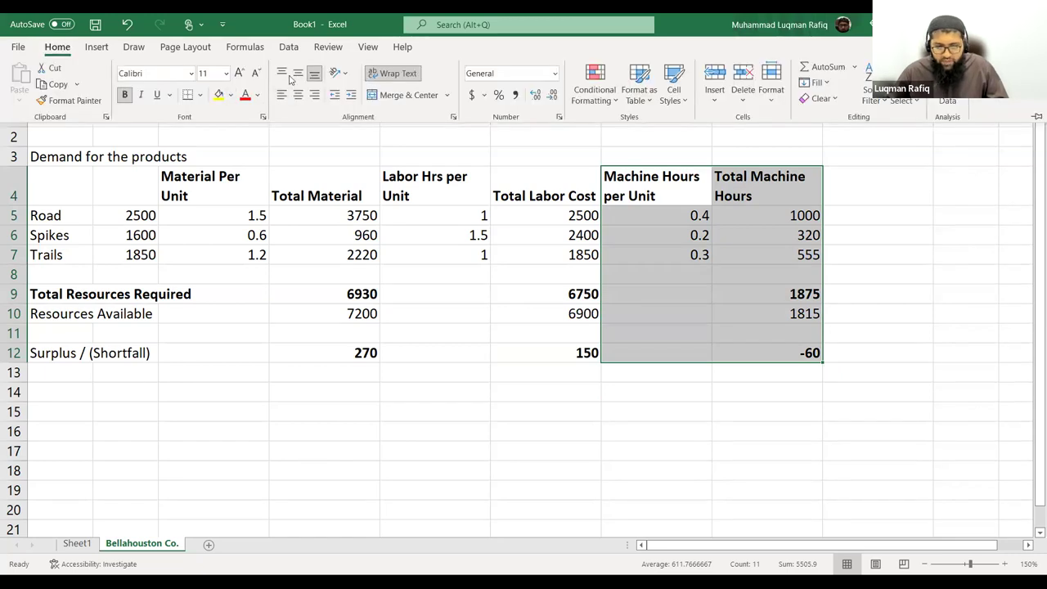
{"action": "left_click", "coordinate": [221, 95]}
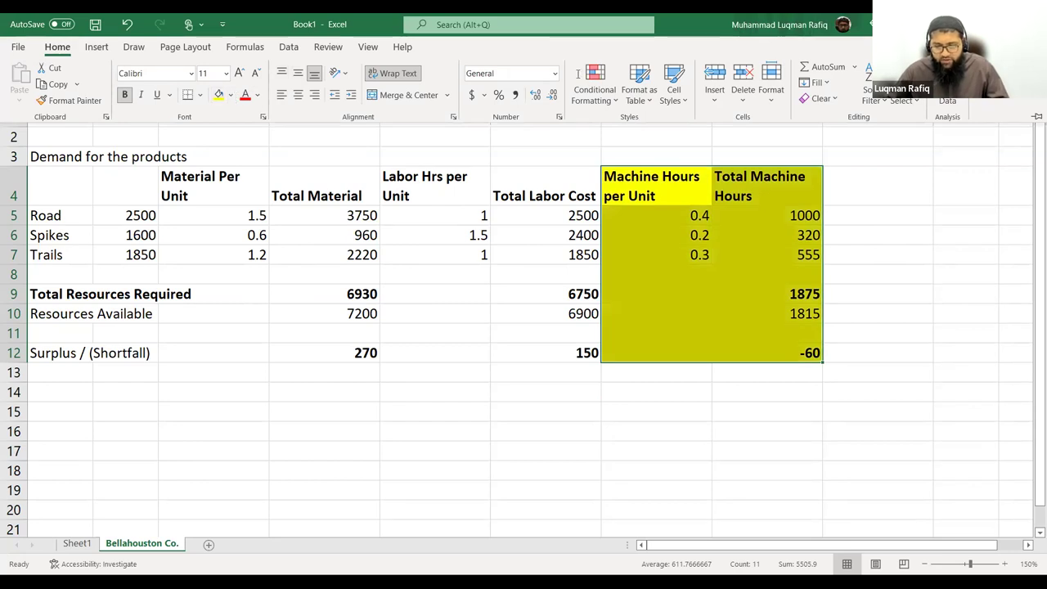
{"action": "left_click", "coordinate": [297, 302]}
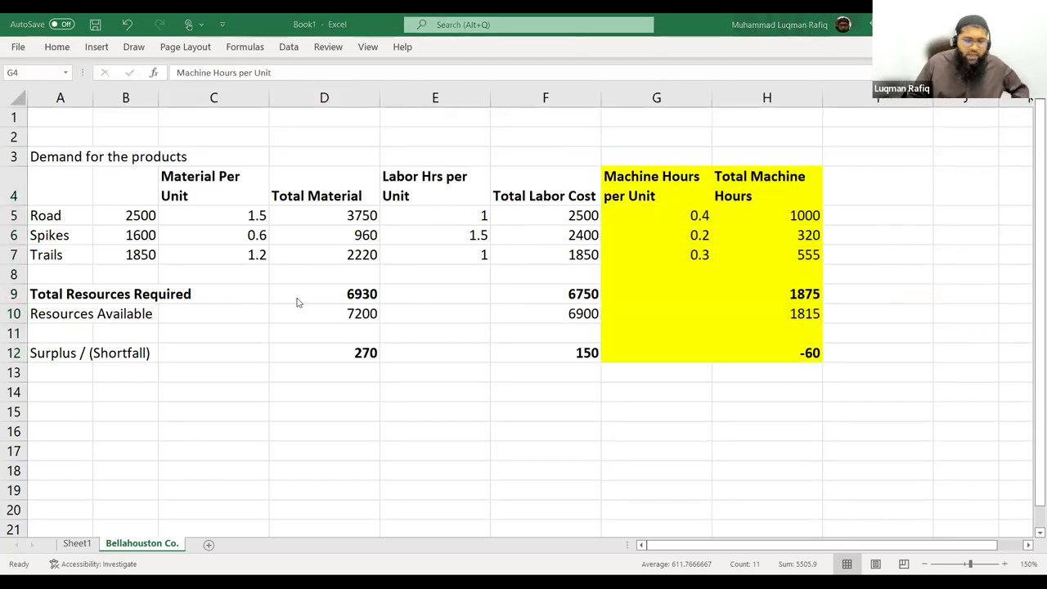
Enter the conclusion "Machine Hours is a Limiting Resource" in A15 and make it bold
{"action": "left_click", "coordinate": [78, 427]}
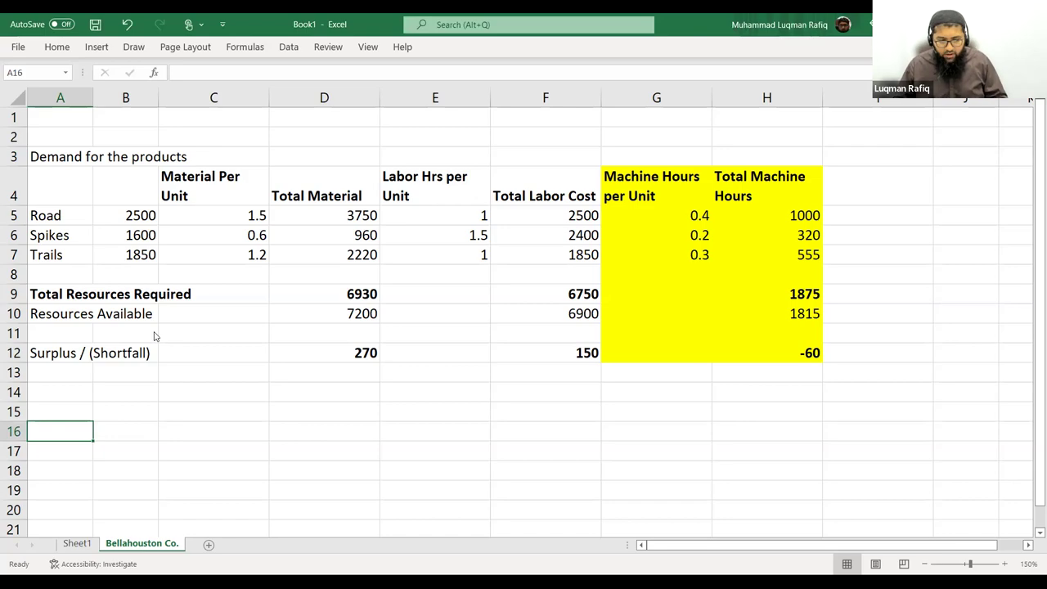
{"action": "key", "text": "alt+Tab"}
{"action": "scroll", "coordinate": [159, 324], "scroll_direction": "up", "scroll_amount": 5}
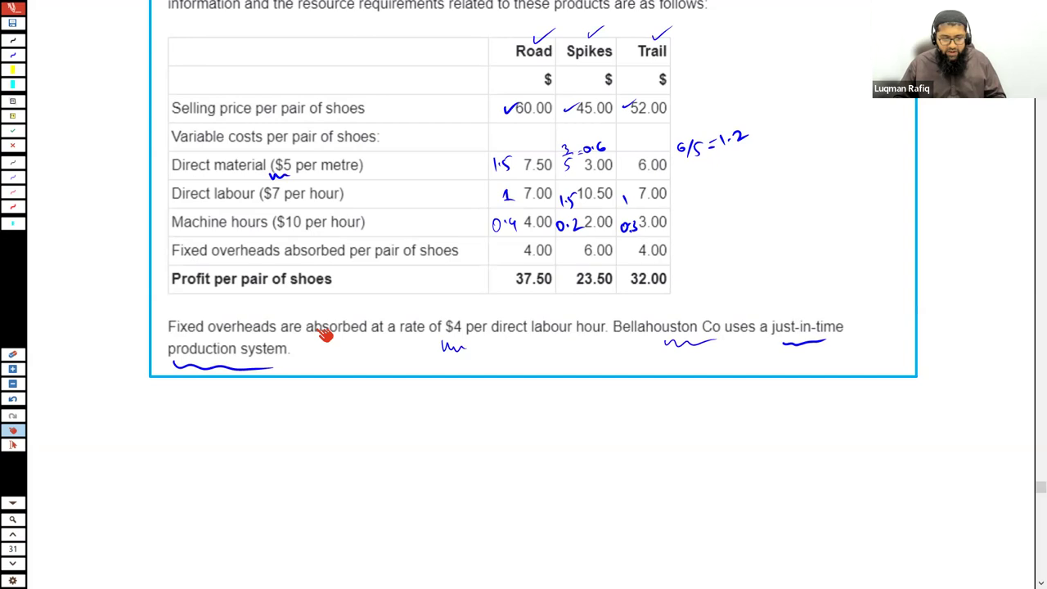
{"action": "key", "text": "alt+Tab"}
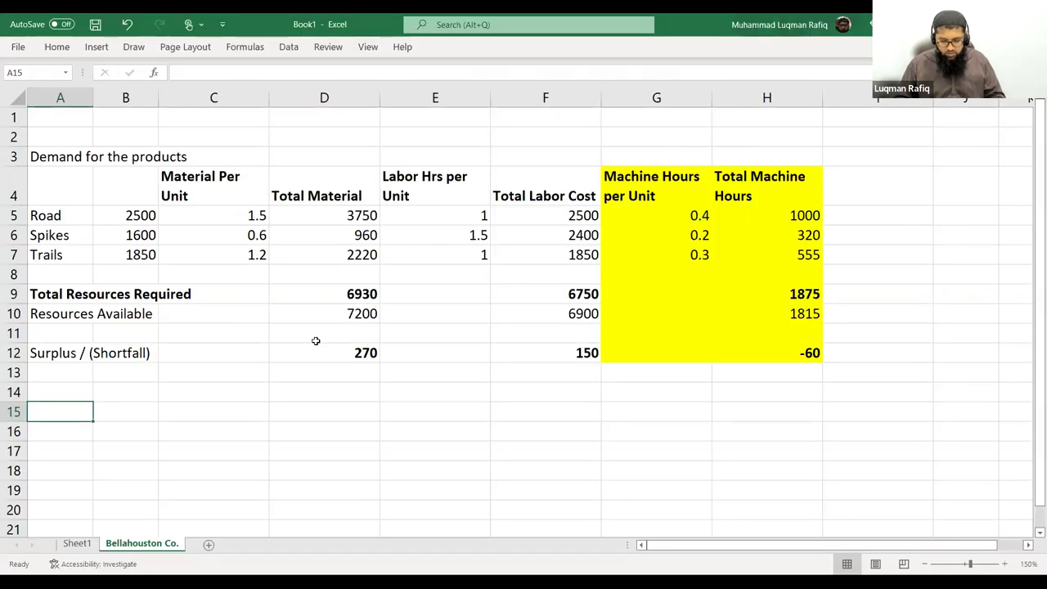
{"action": "type", "text": "Machine Hours is a l"}
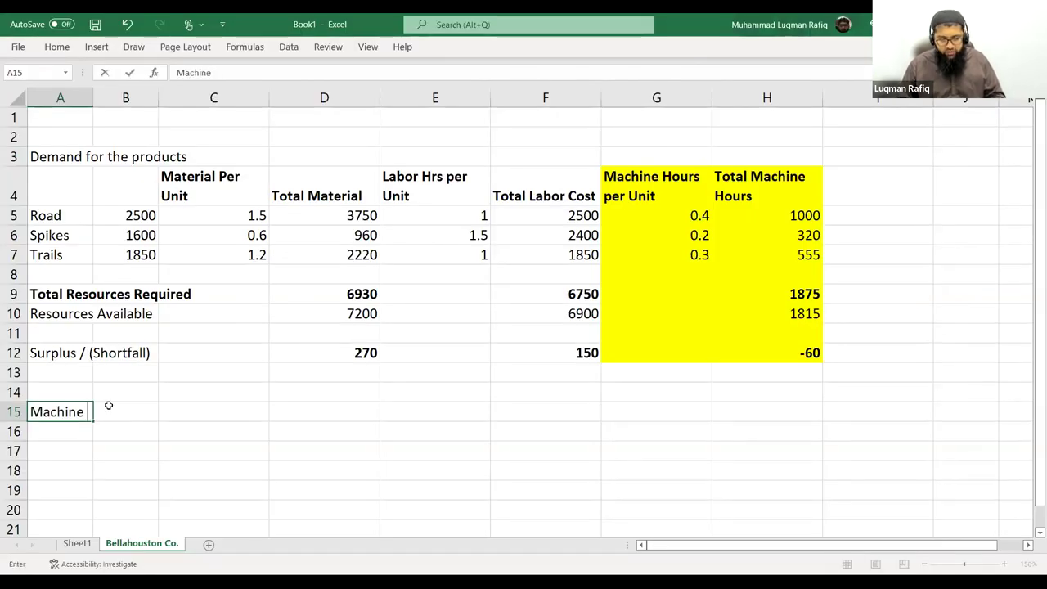
{"action": "key", "text": "BackSpace"}
{"action": "type", "text": "Limited R"}
{"action": "type", "text": "es"}
{"action": "key", "text": "BackSpace"}
{"action": "key", "text": "BackSpace"}
{"action": "key", "text": "BackSpace"}
{"action": "key", "text": "BackSpace"}
{"action": "key", "text": "BackSpace"}
{"action": "key", "text": "BackSpace"}
{"action": "type", "text": "ing Respuir"}
{"action": "key", "text": "BackSpace"}
{"action": "key", "text": "BackSpace"}
{"action": "key", "text": "BackSpace"}
{"action": "key", "text": "Left"}
{"action": "key", "text": "Delete"}
{"action": "type", "text": "ource"}
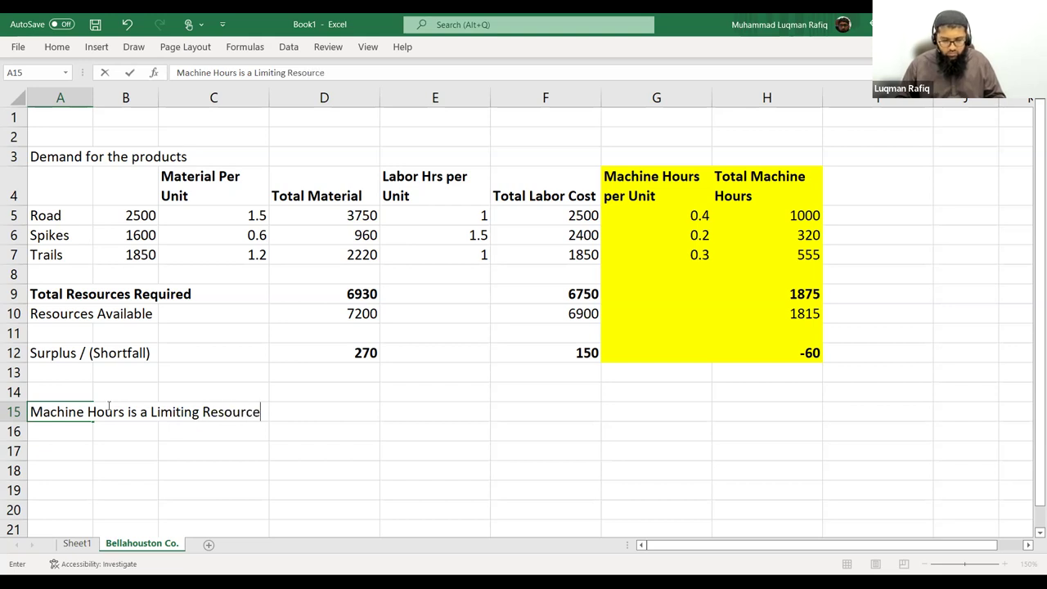
{"action": "key", "text": "Return"}
{"action": "key", "text": "Up"}
{"action": "key", "text": "ctrl+b"}
{"action": "key", "text": "Down"}
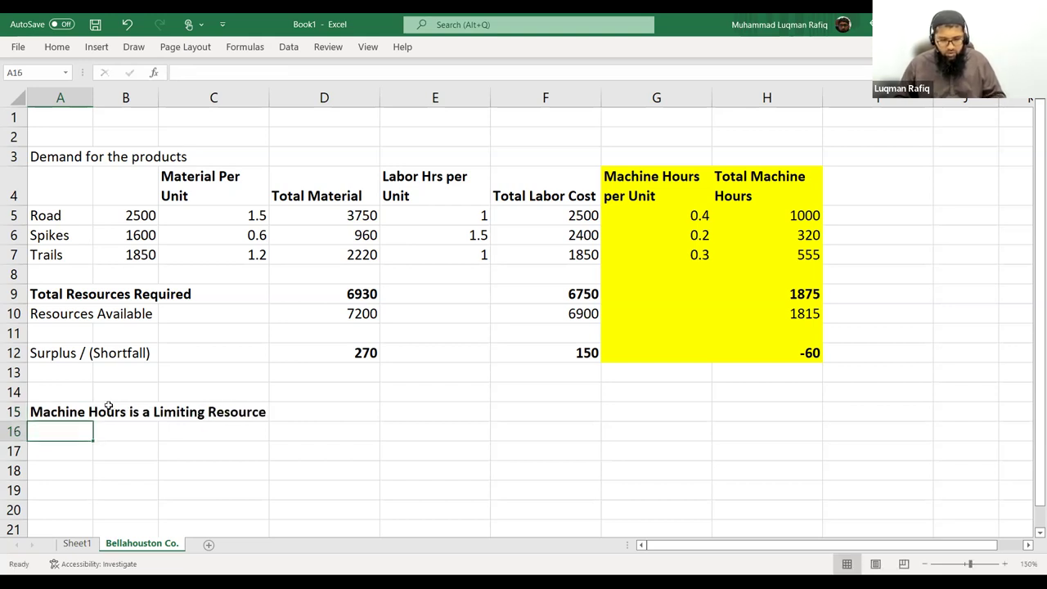
Label cell A17 "Contribution per unit", leaving row 16 free for product headings
{"action": "key", "text": "Down"}
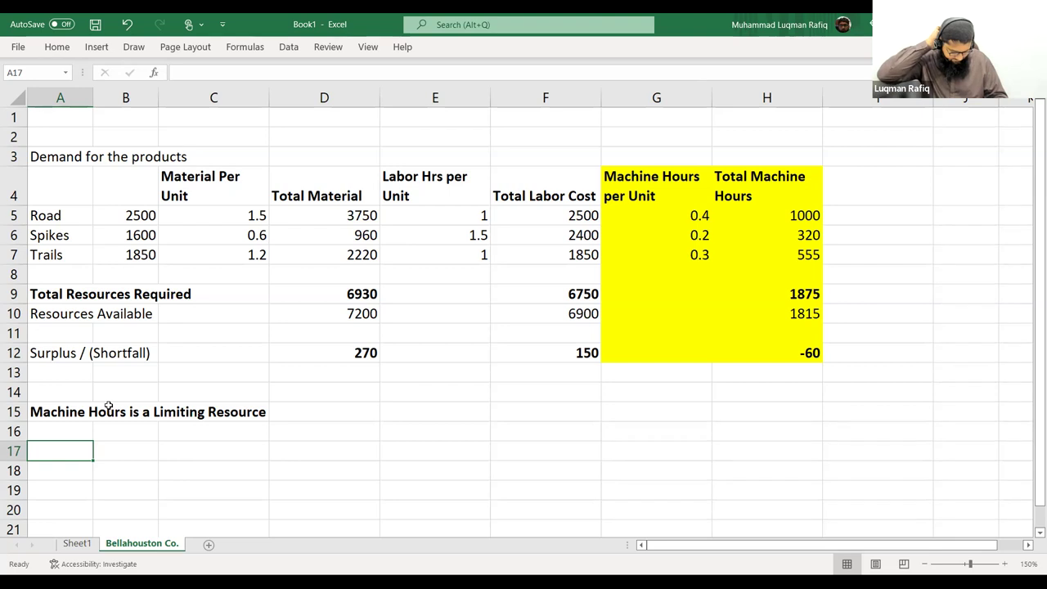
{"action": "type", "text": "# of"}
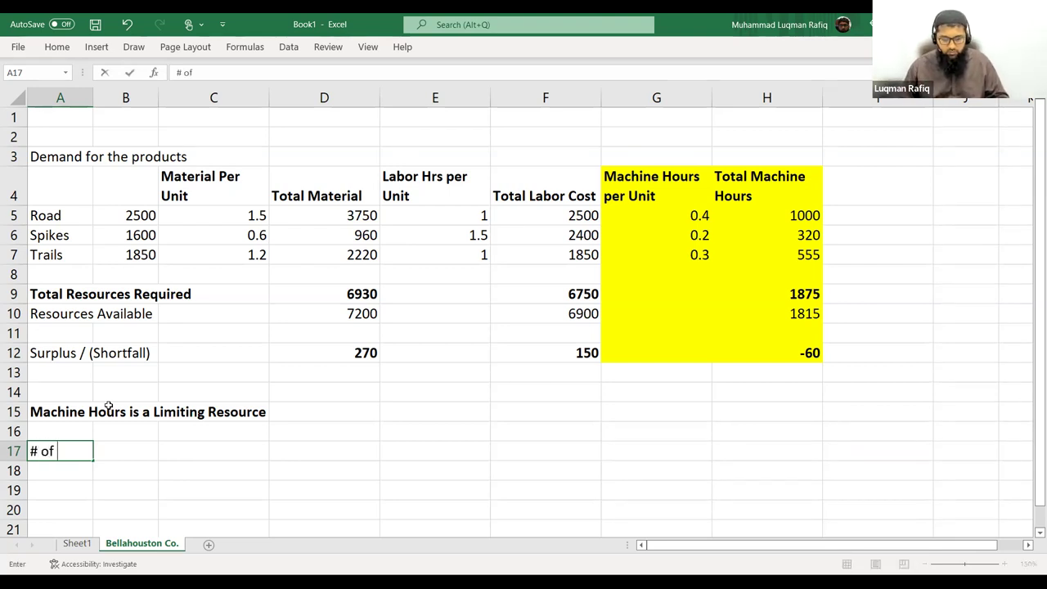
{"action": "key", "text": "Escape"}
{"action": "type", "text": "Cont"}
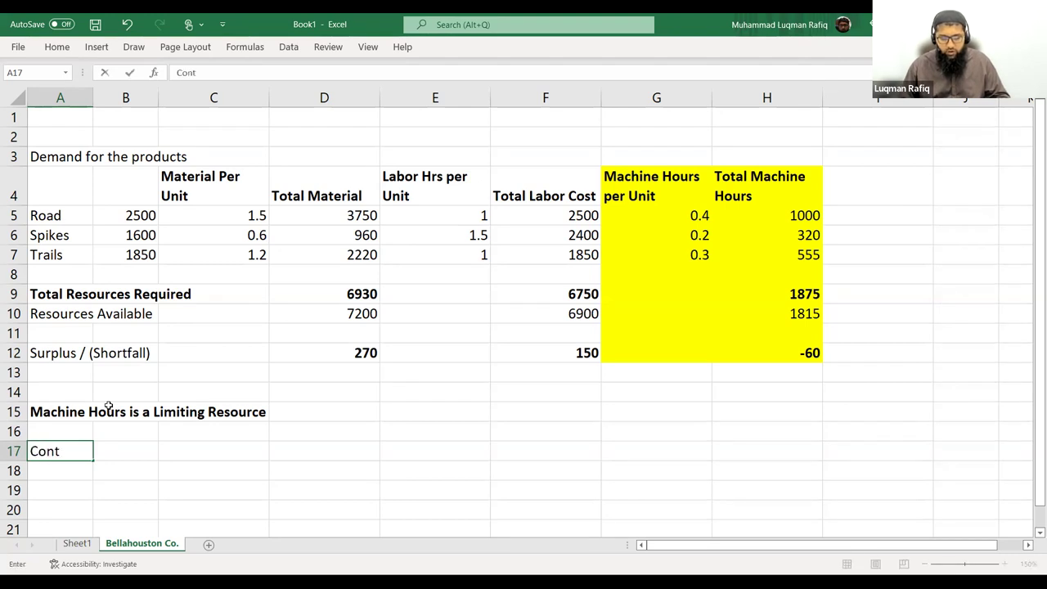
{"action": "type", "text": "ribution per unit"}
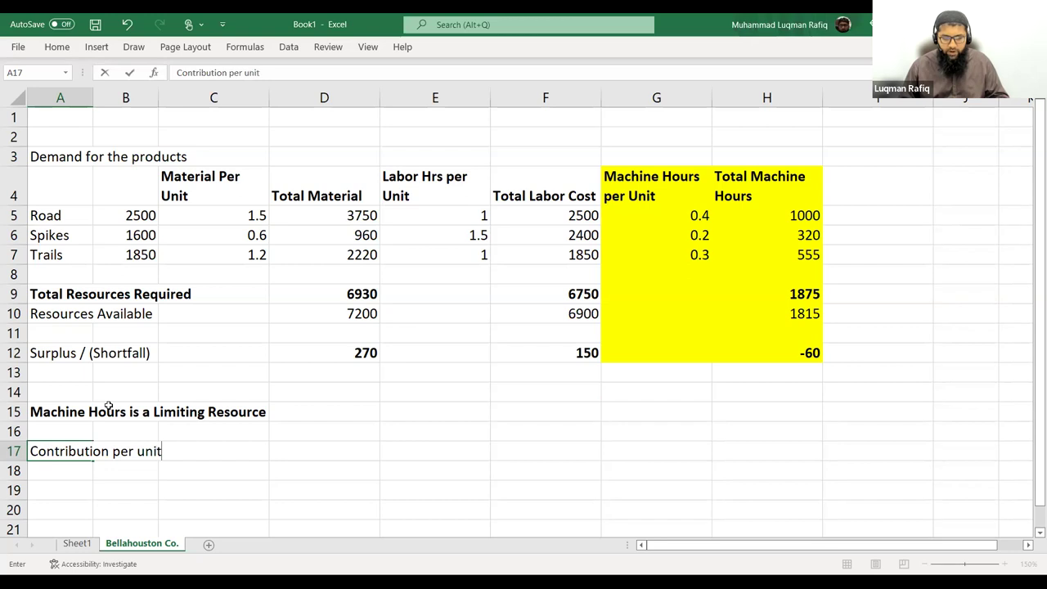
Enter the product headings Road, Spikes and Trail in D16, E16 and F16
{"action": "key", "text": "Tab"}
{"action": "key", "text": "Tab"}
{"action": "key", "text": "Tab"}
{"action": "key", "text": "Up"}
{"action": "type", "text": "Road"}
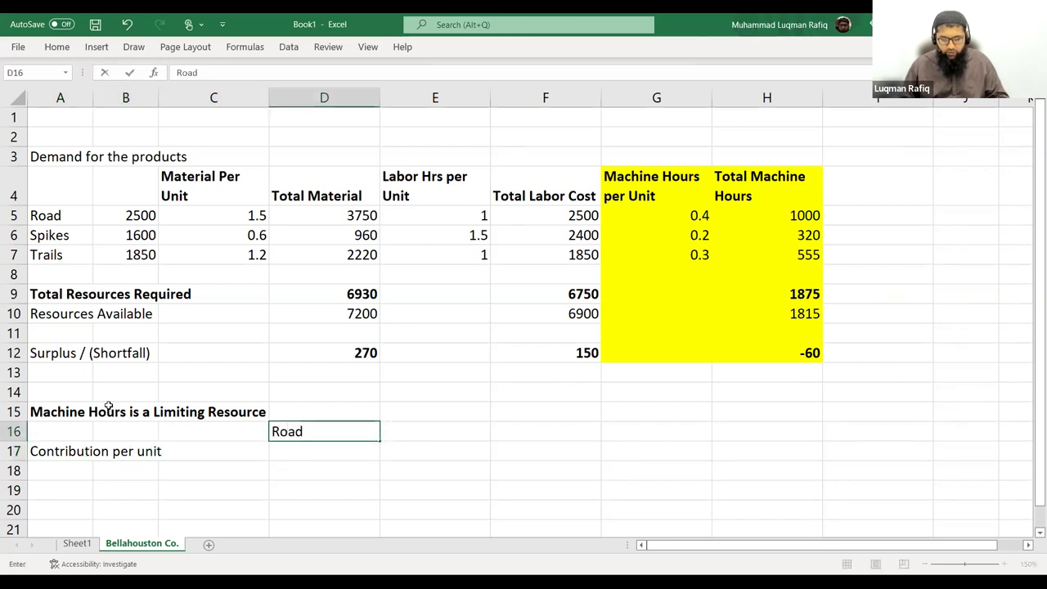
{"action": "key", "text": "Tab"}
{"action": "type", "text": "Spikes"}
{"action": "key", "text": "Tab"}
{"action": "type", "text": "Trail"}
{"action": "key", "text": "Return"}
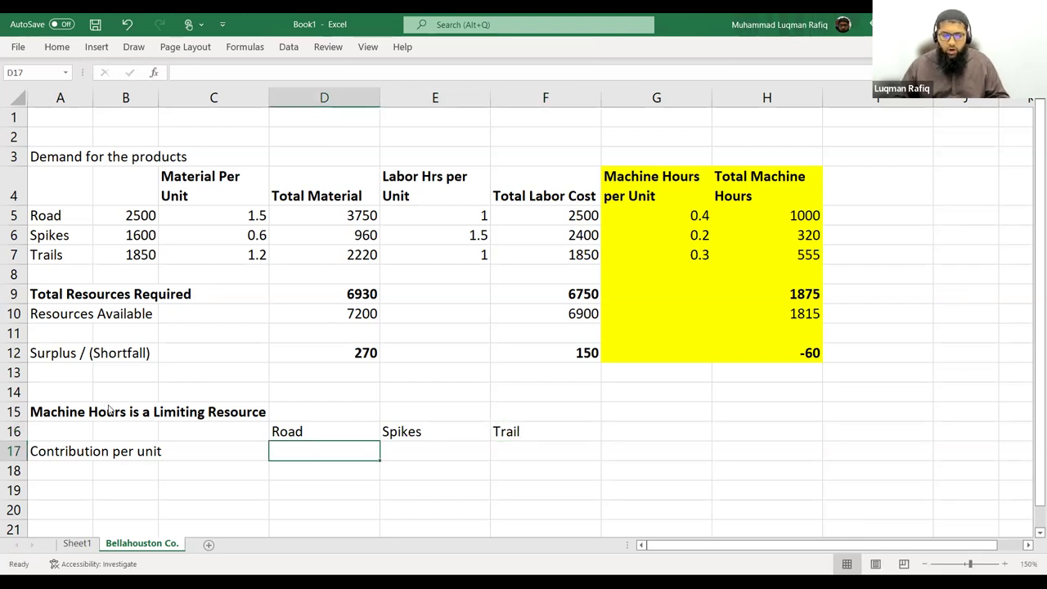
Capture the fixed overheads and profit per pair rows from the question and place the picture in the Excel sheet around rows 21 to 23
{"action": "key", "text": "alt+Tab"}
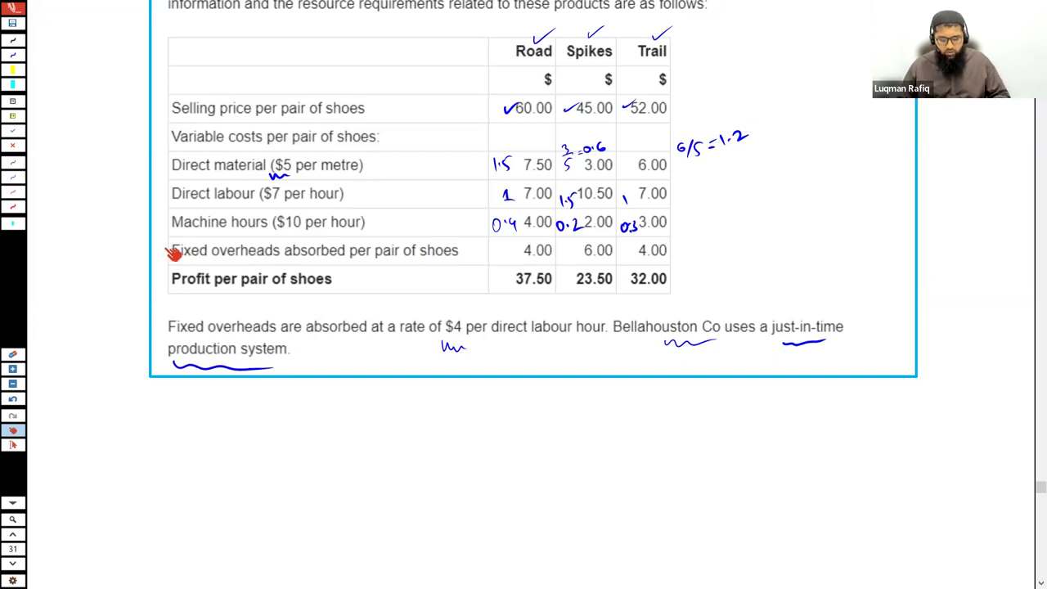
{"action": "key", "text": "Escape"}
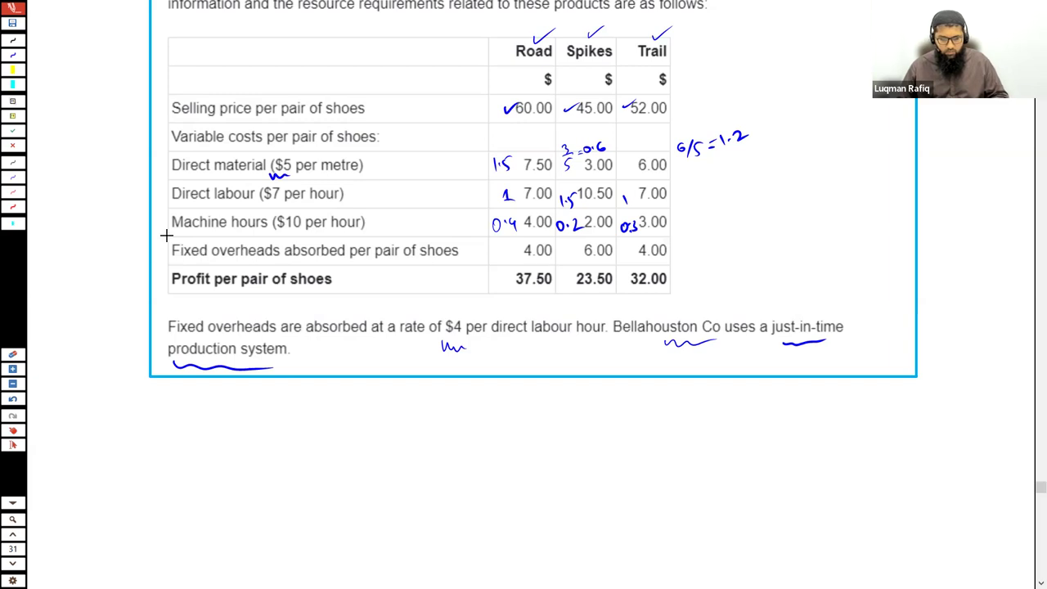
{"action": "left_click_drag", "start_coordinate": [163, 235], "coordinate": [677, 299]}
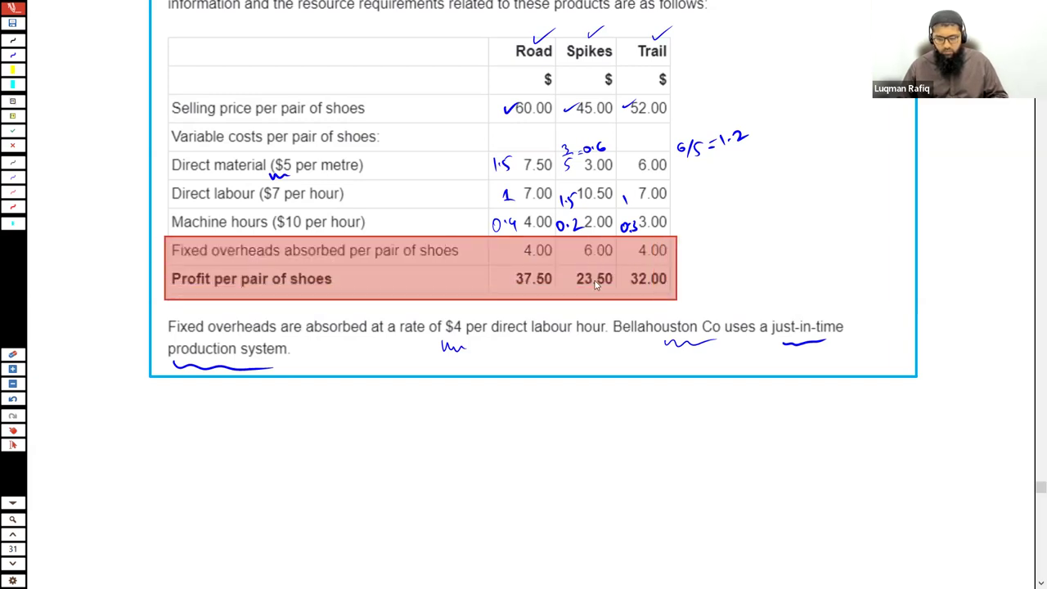
{"action": "left_click", "coordinate": [473, 258]}
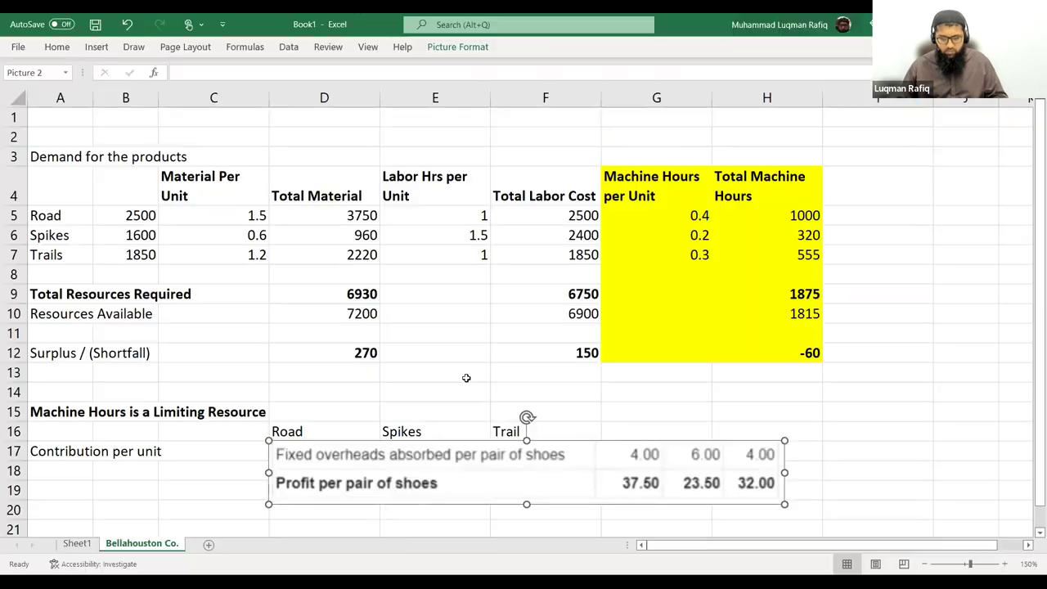
{"action": "scroll", "coordinate": [451, 409], "scroll_direction": "down", "scroll_amount": 3}
{"action": "scroll", "coordinate": [452, 409], "scroll_direction": "up", "scroll_amount": 1}
{"action": "left_click_drag", "start_coordinate": [420, 191], "coordinate": [288, 340]}
Calculate contribution per unit in row 17 as profit plus fixed overheads: =37.5+4 in D17, =23.5+6 in E17 and =32+4 in F17
{"action": "left_click", "coordinate": [288, 339]}
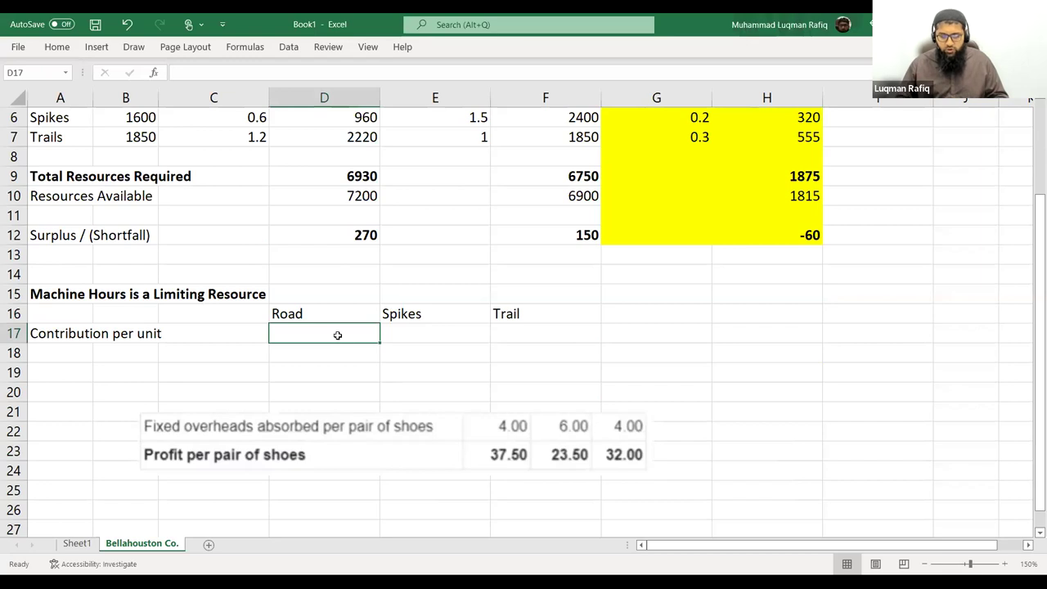
{"action": "type", "text": "="}
{"action": "type", "text": "37"}
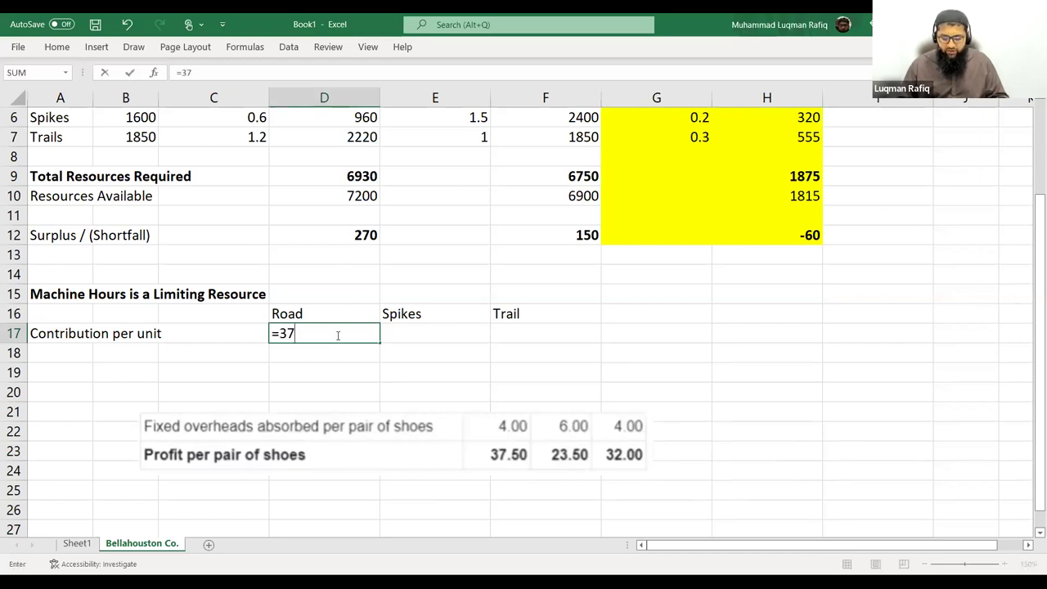
{"action": "type", "text": ".5+4"}
{"action": "key", "text": "Tab"}
{"action": "type", "text": "="}
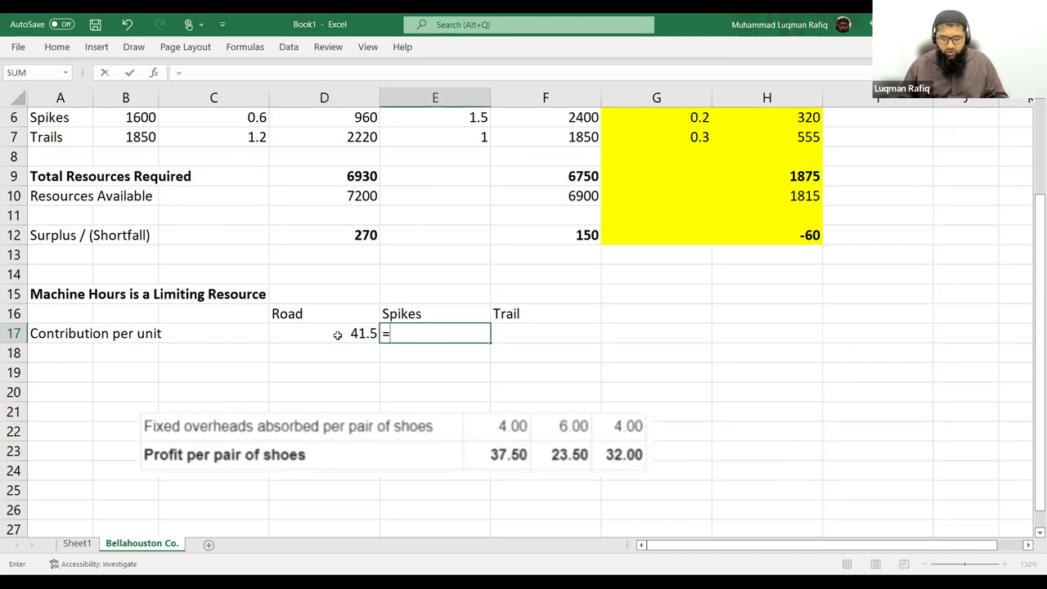
{"action": "type", "text": "23.5+"}
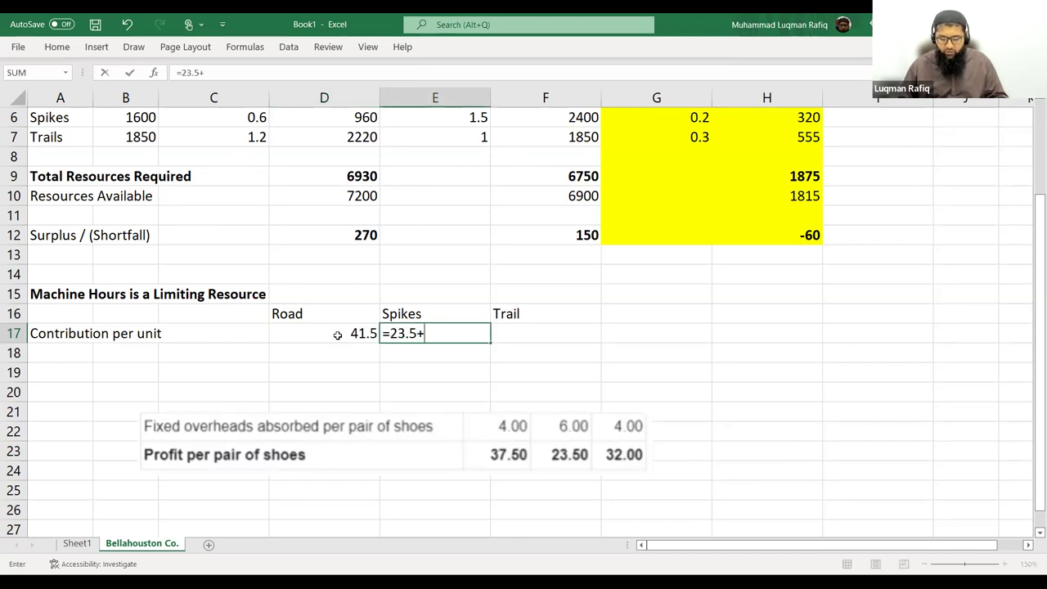
{"action": "type", "text": "6"}
{"action": "key", "text": "Tab"}
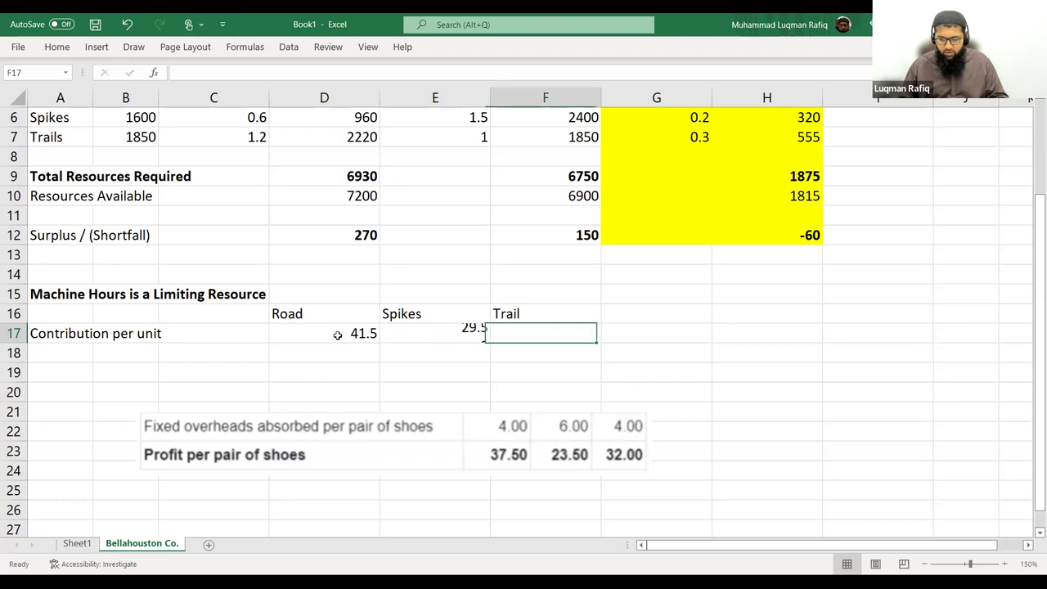
{"action": "type", "text": "=32+"}
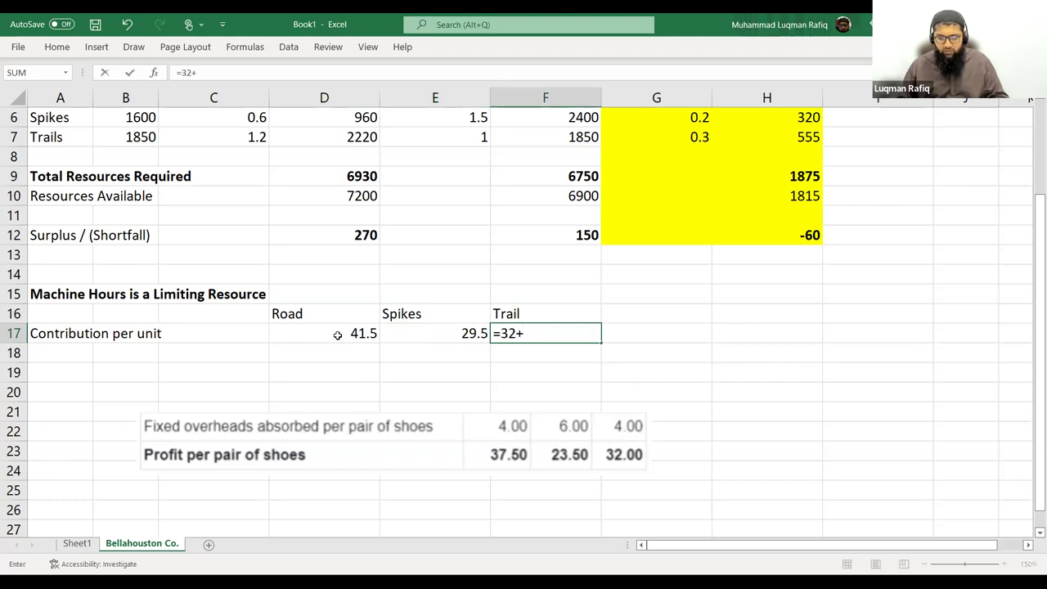
{"action": "type", "text": "4"}
{"action": "key", "text": "Return"}
{"action": "key", "text": "Down"}
{"action": "key", "text": "Down"}
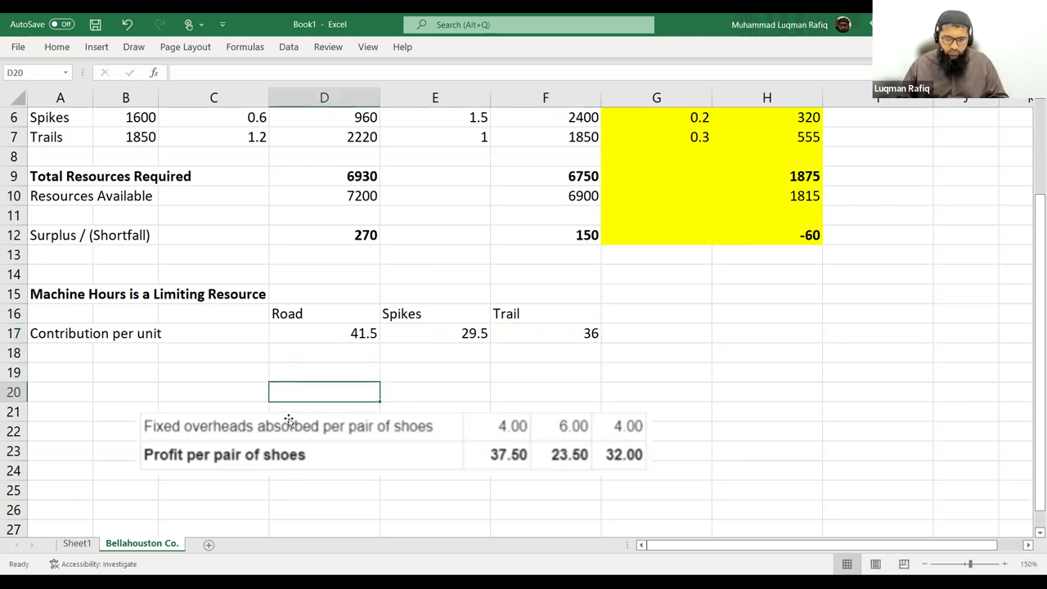
Delete the pasted overheads and profit picture and make the product headings in D16:F16 bold
{"action": "left_click", "coordinate": [289, 421]}
{"action": "key", "text": "Delete"}
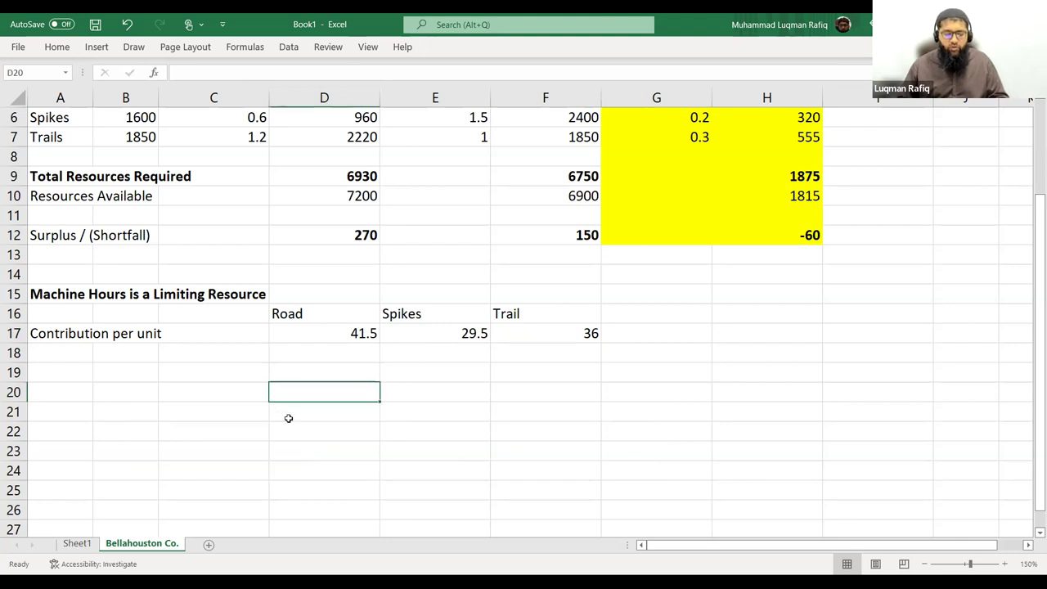
{"action": "left_click_drag", "start_coordinate": [305, 319], "coordinate": [534, 314]}
{"action": "key", "text": "ctrl+b"}
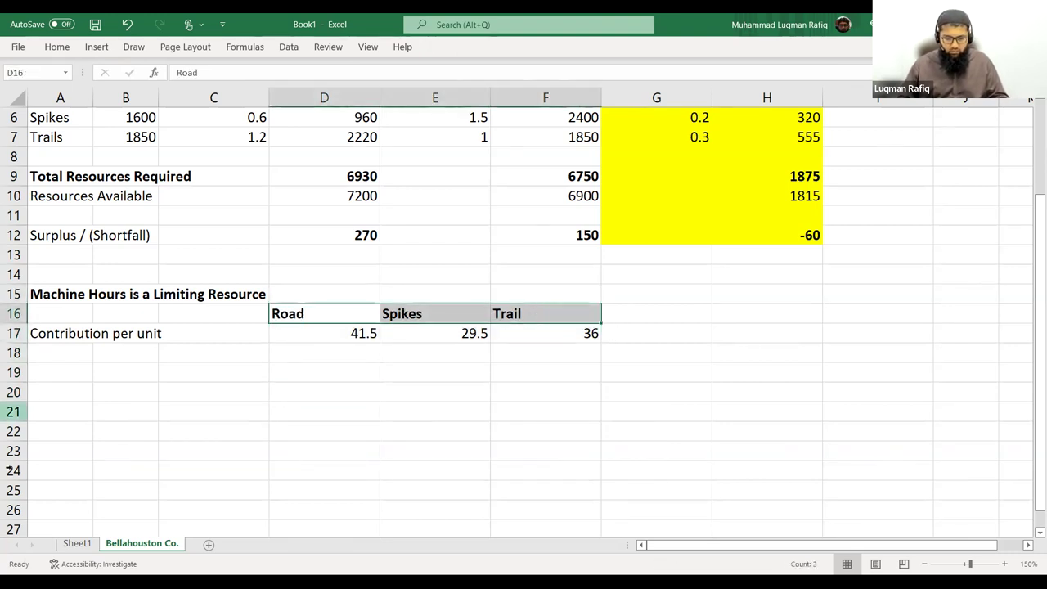
Label cell A18 "Machine Hours Per unit"
{"action": "left_click", "coordinate": [63, 356]}
{"action": "type", "text": "machine"}
{"action": "key", "text": "Escape"}
{"action": "type", "text": "Machiner H"}
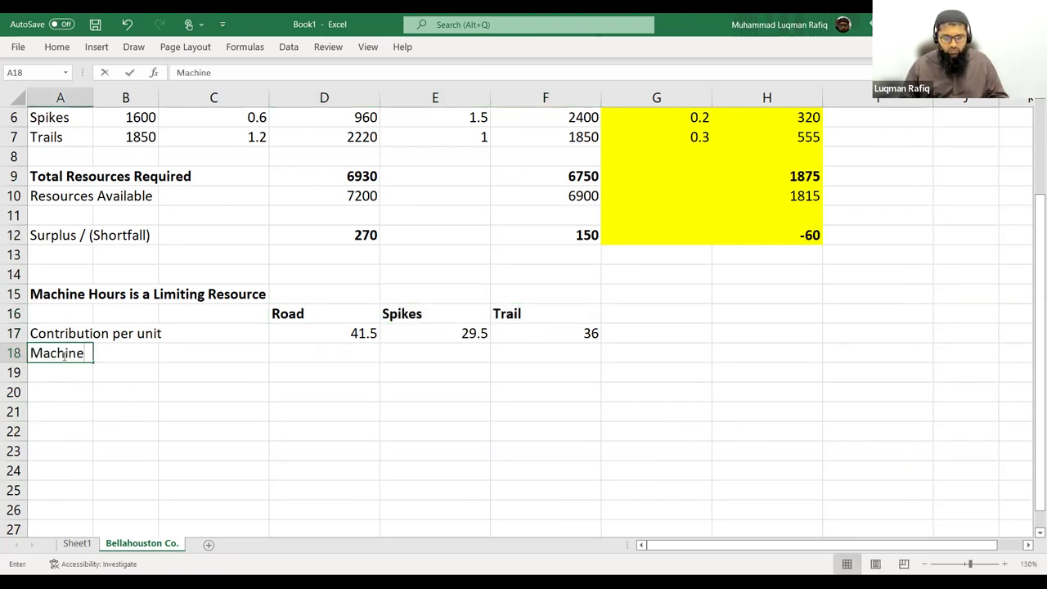
{"action": "key", "text": "BackSpace"}
{"action": "key", "text": "BackSpace"}
{"action": "key", "text": "BackSpace"}
{"action": "type", "text": "Hhurs Per unit"}
Link Road's machine hours per unit in D18 to cell G5
{"action": "key", "text": "Tab"}
{"action": "key", "text": "Tab"}
{"action": "key", "text": "Tab"}
{"action": "type", "text": "="}
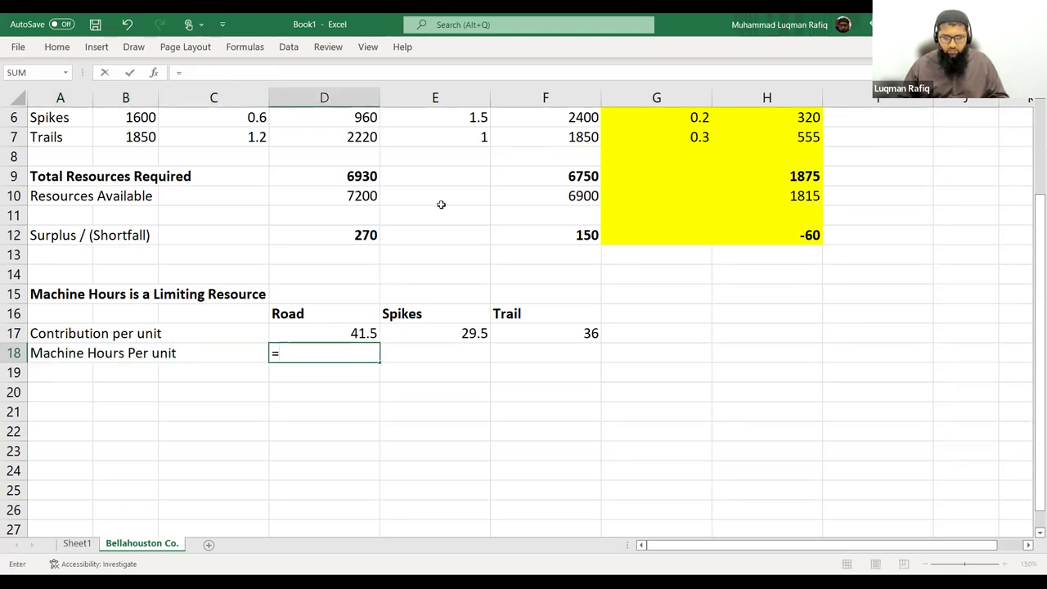
{"action": "scroll", "coordinate": [264, 276], "scroll_direction": "up", "scroll_amount": 1}
{"action": "scroll", "coordinate": [640, 244], "scroll_direction": "up", "scroll_amount": 1}
{"action": "left_click", "coordinate": [690, 214]}
{"action": "key", "text": "Return"}
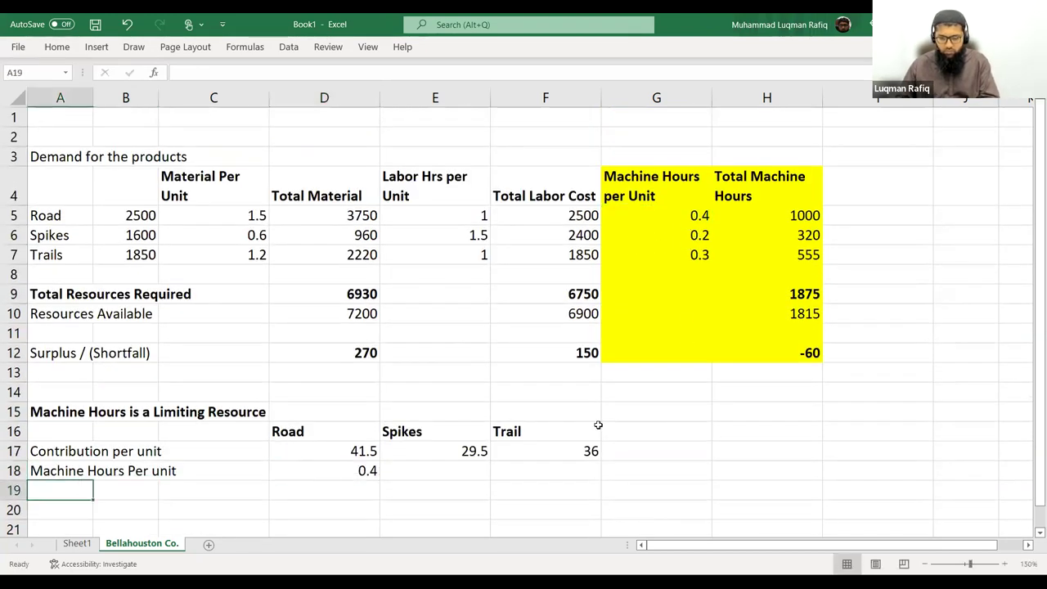
Link the machine hours per unit for Spikes in E18 to G6 and for Trail in F18 to G7
{"action": "left_click", "coordinate": [488, 471]}
{"action": "type", "text": "="}
{"action": "left_click", "coordinate": [627, 234]}
{"action": "key", "text": "Return"}
{"action": "left_click", "coordinate": [547, 465]}
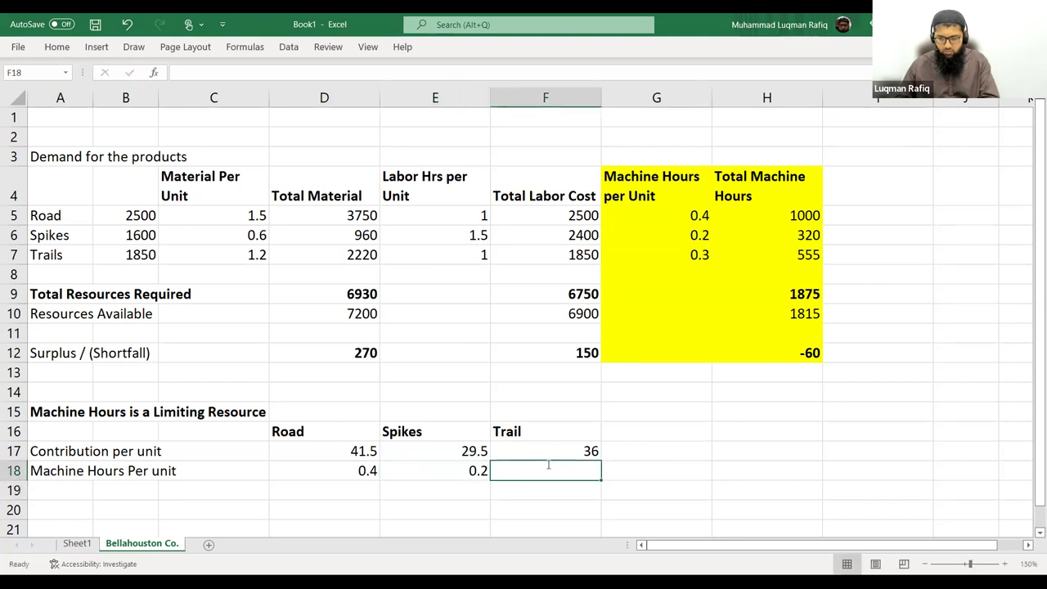
{"action": "type", "text": "="}
{"action": "left_click", "coordinate": [654, 254]}
{"action": "key", "text": "Return"}
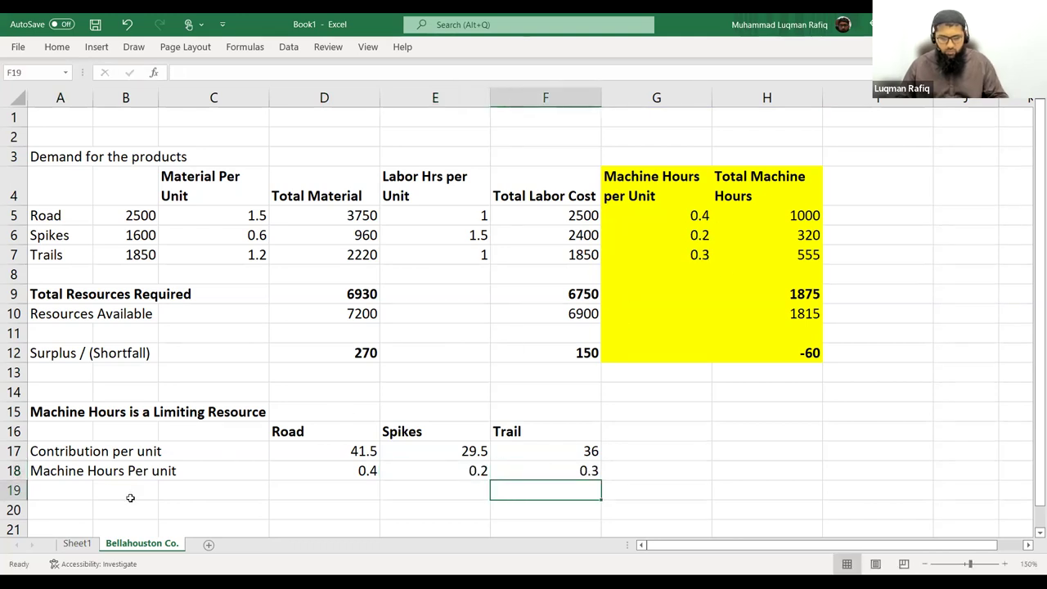
Label cell A19 "Contribution per Machine Hour"
{"action": "left_click", "coordinate": [66, 485]}
{"action": "type", "text": "Contribution "}
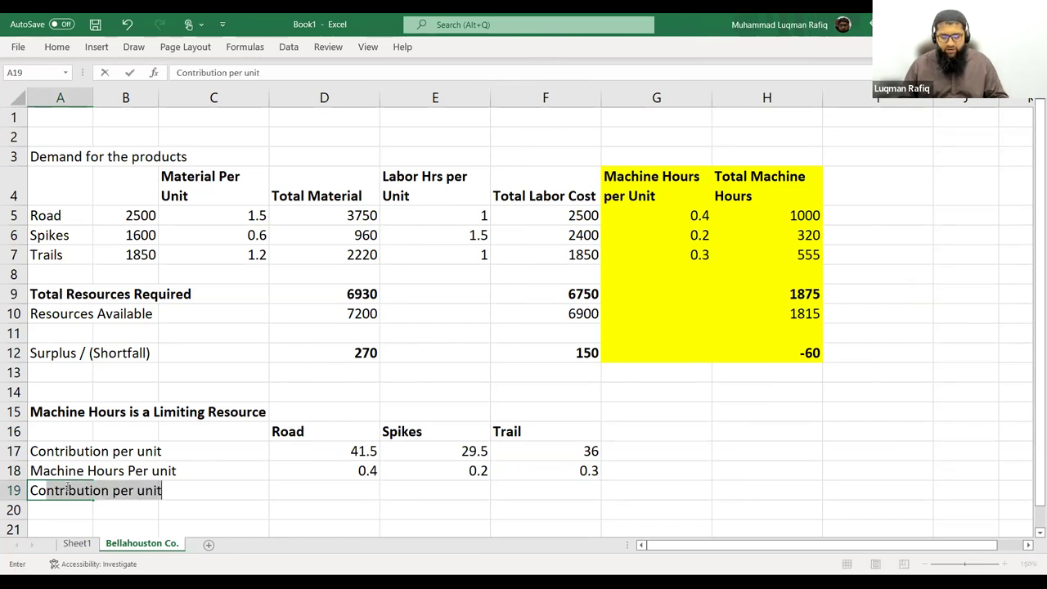
{"action": "type", "text": "per machi"}
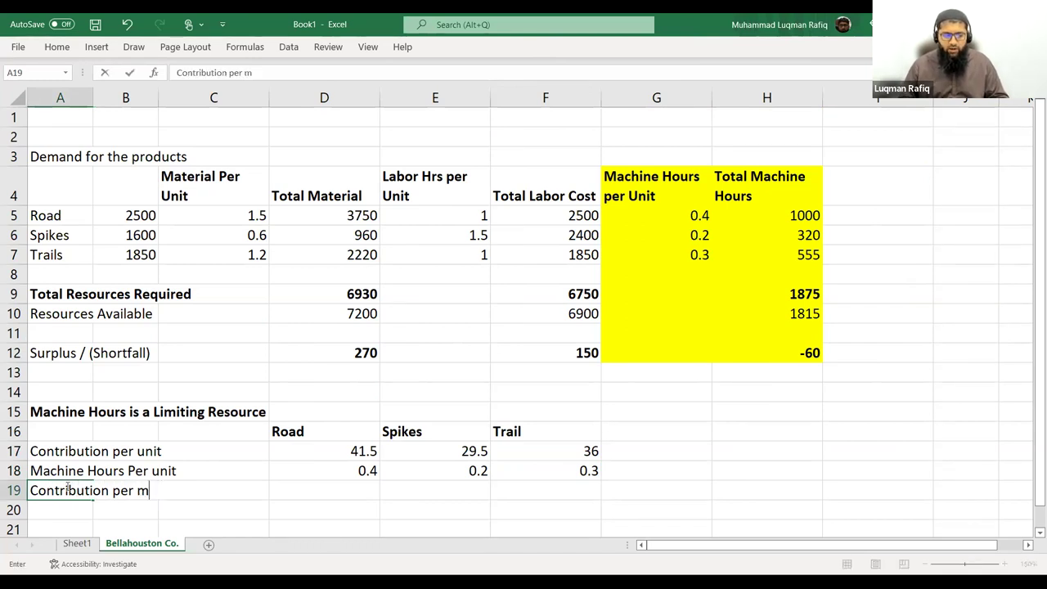
{"action": "key", "text": "BackSpace"}
{"action": "key", "text": "BackSpace"}
{"action": "key", "text": "BackSpace"}
{"action": "key", "text": "BackSpace"}
{"action": "key", "text": "BackSpace"}
{"action": "type", "text": "Machine Hour"}
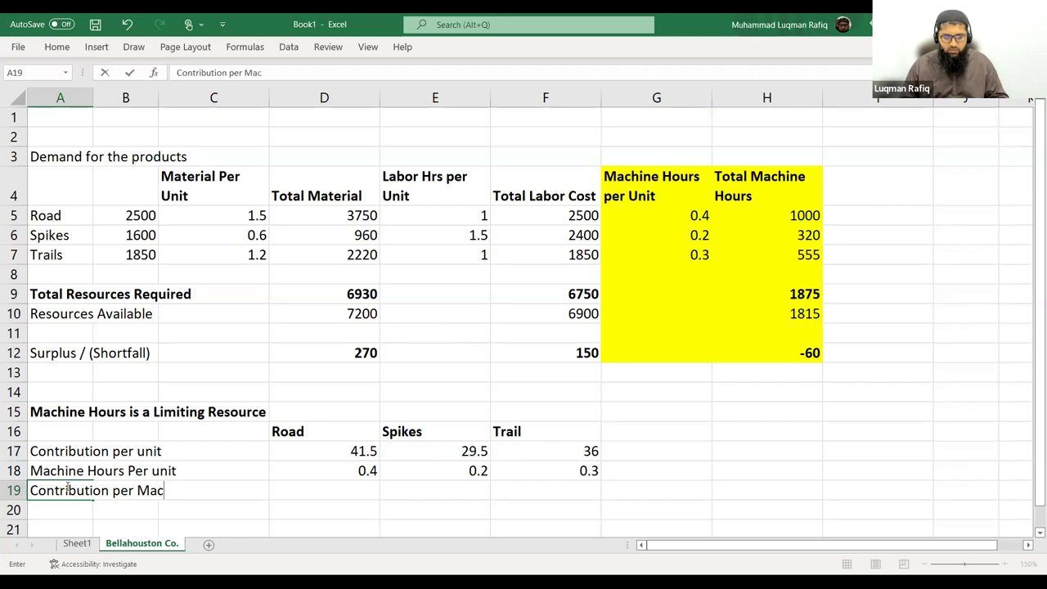
{"action": "key", "text": "Tab"}
Calculate Road's contribution per machine hour in D19 with the formula =D17/D18
{"action": "key", "text": "Right"}
{"action": "key", "text": "Right"}
{"action": "type", "text": "="}
{"action": "key", "text": "Up"}
{"action": "key", "text": "Up"}
{"action": "type", "text": "/"}
{"action": "key", "text": "Up"}
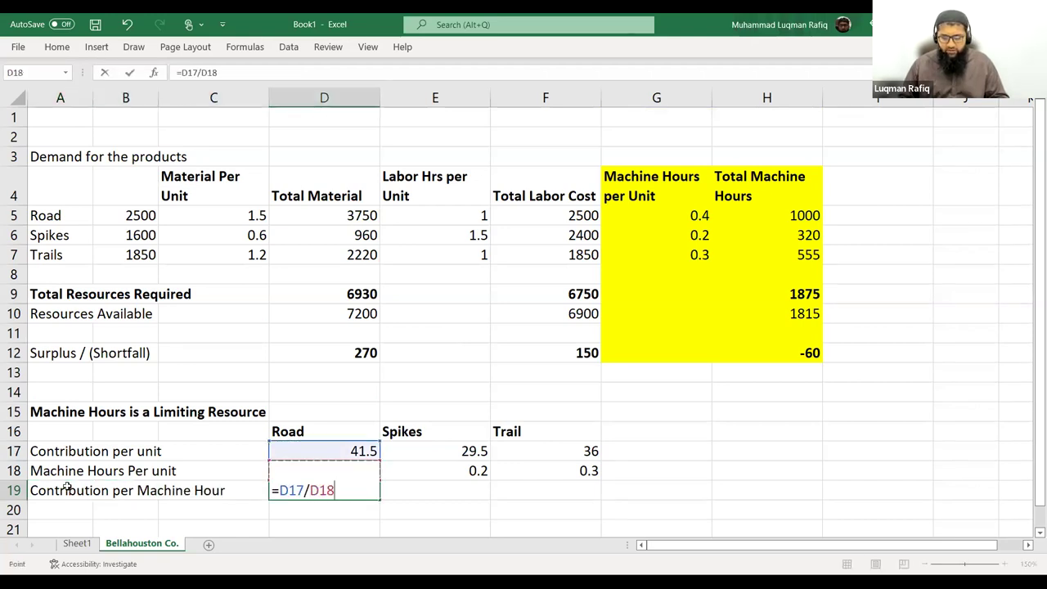
{"action": "key", "text": "Return"}
Make the contribution per machine hour row bold across A19:F19
{"action": "key", "text": "Right"}
{"action": "key", "text": "Up"}
{"action": "key", "text": "Right"}
{"action": "left_click", "coordinate": [67, 488]}
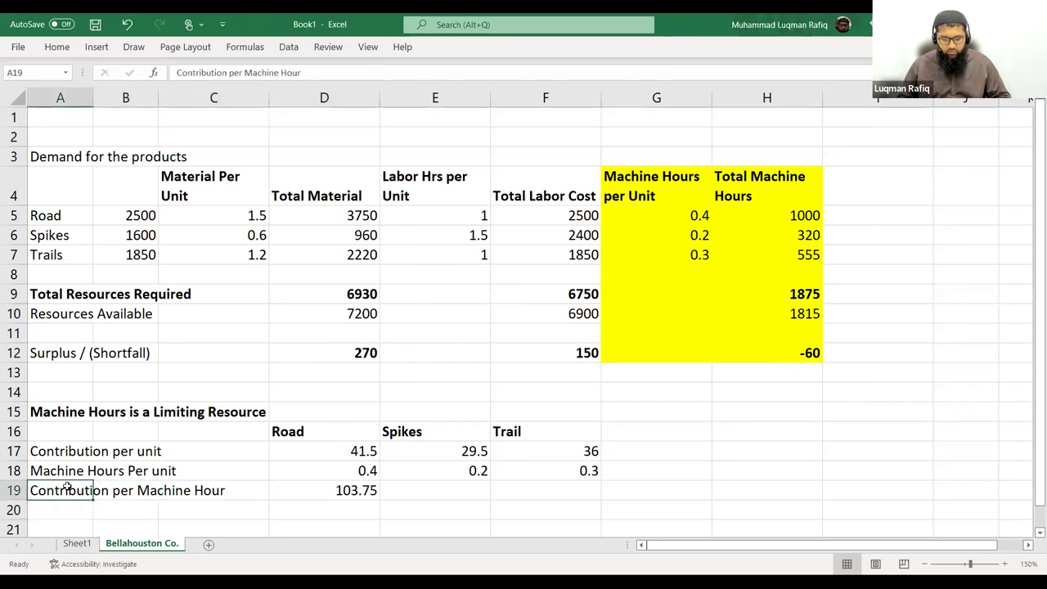
{"action": "key", "text": "shift+Right"}
{"action": "key", "text": "shift+Right"}
{"action": "key", "text": "shift+Right"}
{"action": "key", "text": "shift+Right"}
{"action": "key", "text": "shift+Right"}
{"action": "key", "text": "ctrl+b"}
Copy Road's contribution per machine hour formula from D19 to E19 for Spikes and F19 for Trail
{"action": "key", "text": "Right"}
{"action": "key", "text": "Right"}
{"action": "key", "text": "Right"}
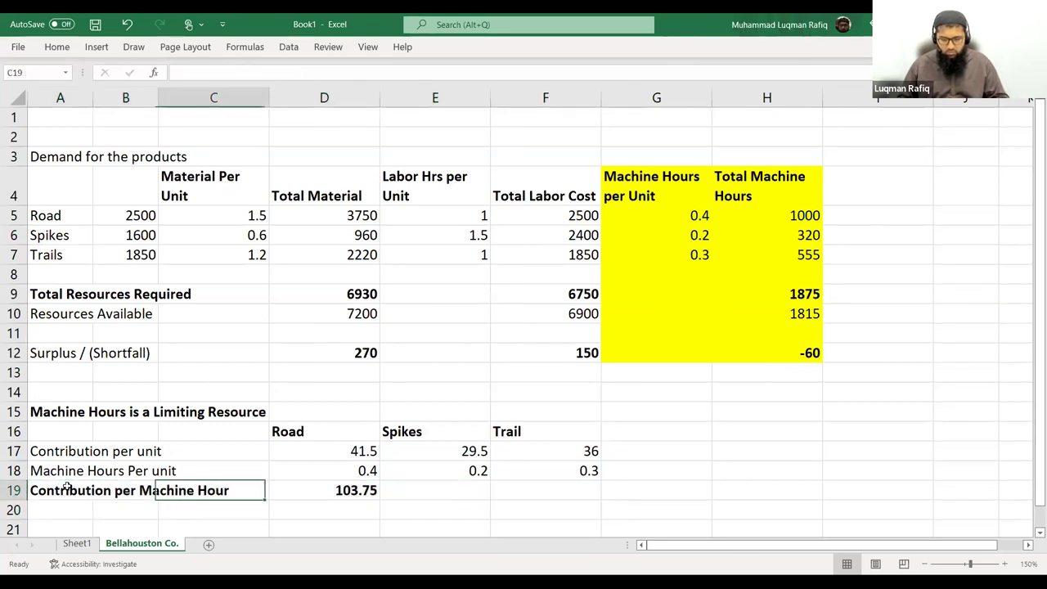
{"action": "key", "text": "ctrl+c"}
{"action": "key", "text": "Right"}
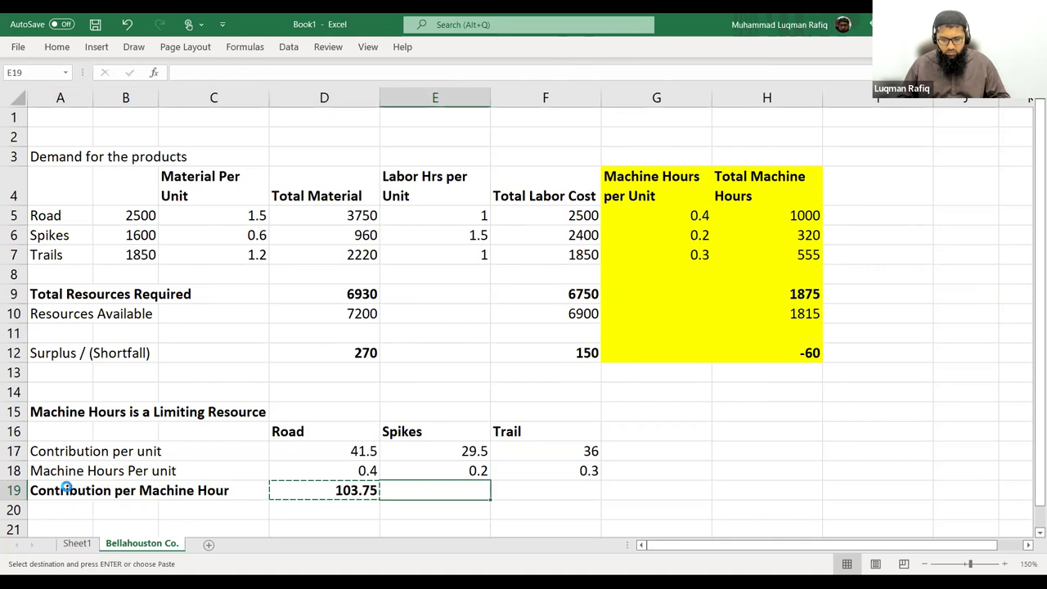
{"action": "key", "text": "ctrl+v"}
{"action": "key", "text": "Right"}
{"action": "key", "text": "Return"}
Label cell A20 "Rankings" and make it bold
{"action": "key", "text": "Left"}
{"action": "key", "text": "Left"}
{"action": "key", "text": "Left"}
{"action": "key", "text": "Left"}
{"action": "key", "text": "Left"}
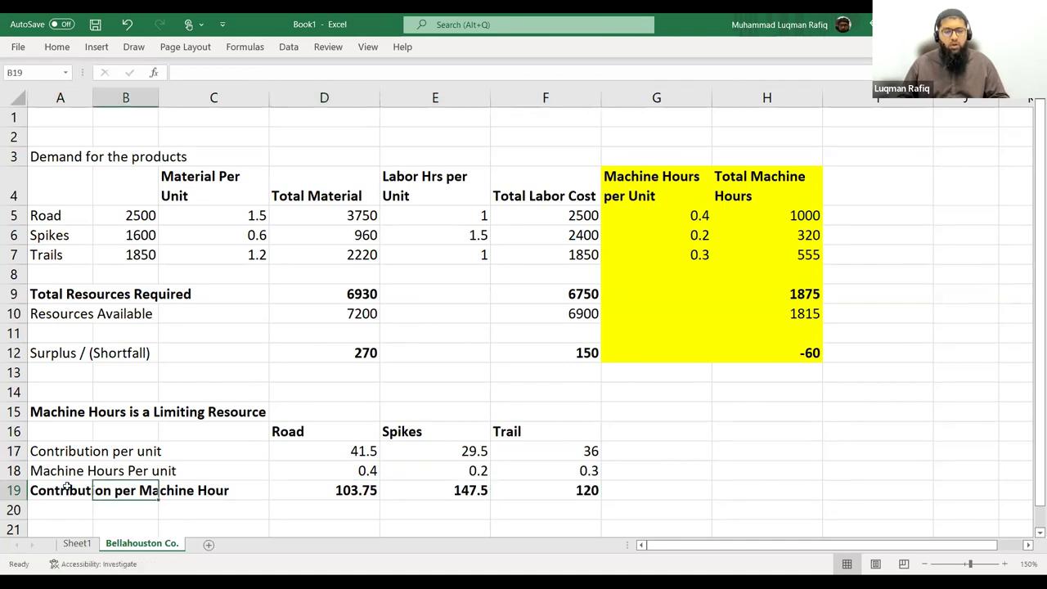
{"action": "key", "text": "Down"}
{"action": "scroll", "coordinate": [67, 486], "scroll_direction": "down", "scroll_amount": 1}
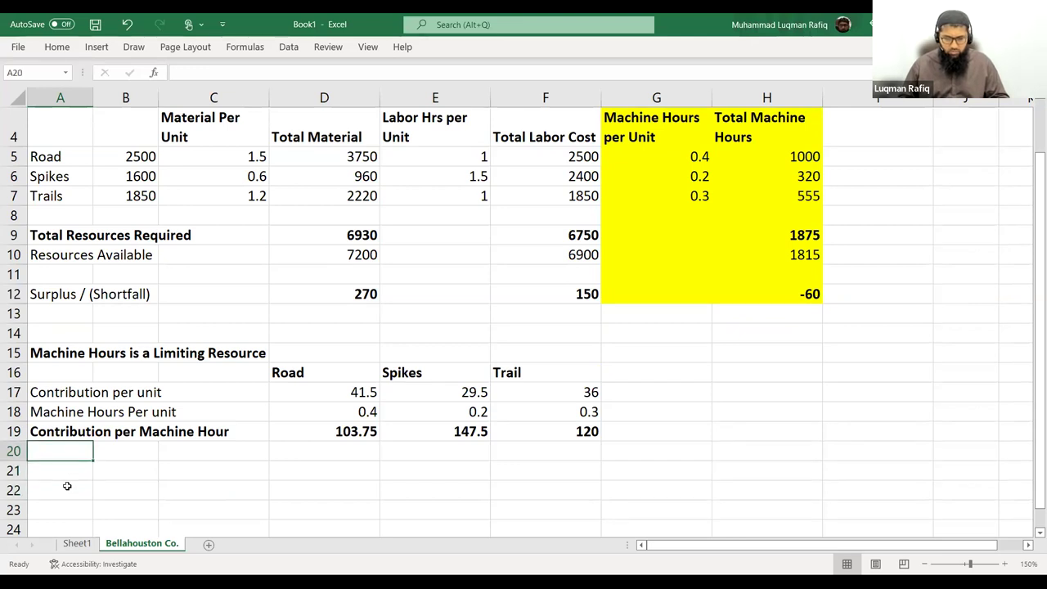
{"action": "type", "text": "Rankings"}
{"action": "key", "text": "Return"}
{"action": "key", "text": "Up"}
{"action": "key", "text": "ctrl+b"}
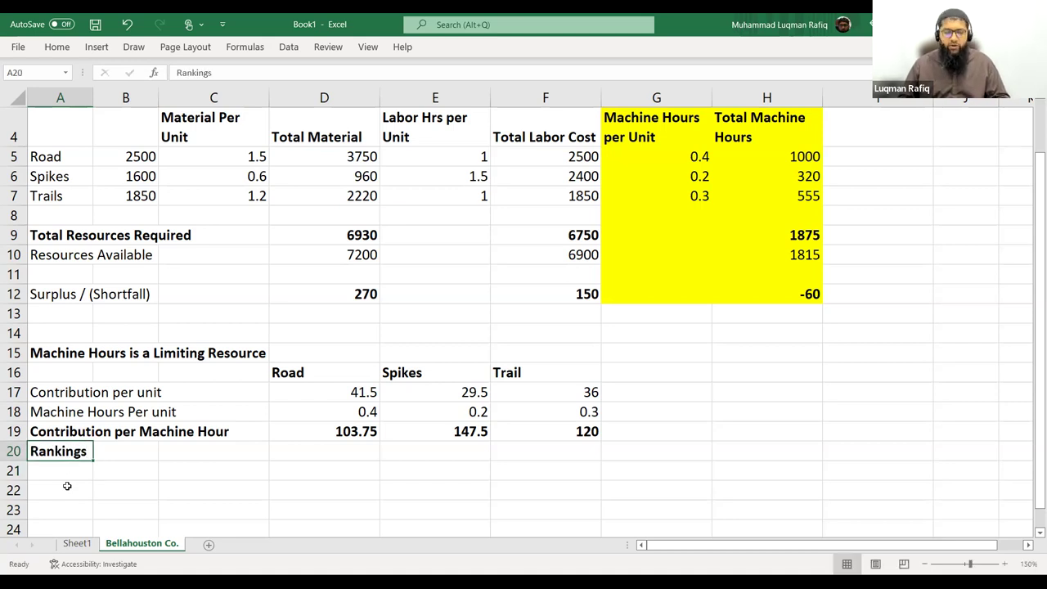
Enter the rankings "1st" for Spikes in E20 and "2nd" for Trail in F20
{"action": "key", "text": "Right"}
{"action": "key", "text": "Right"}
{"action": "key", "text": "Right"}
{"action": "key", "text": "Right"}
{"action": "type", "text": "1"}
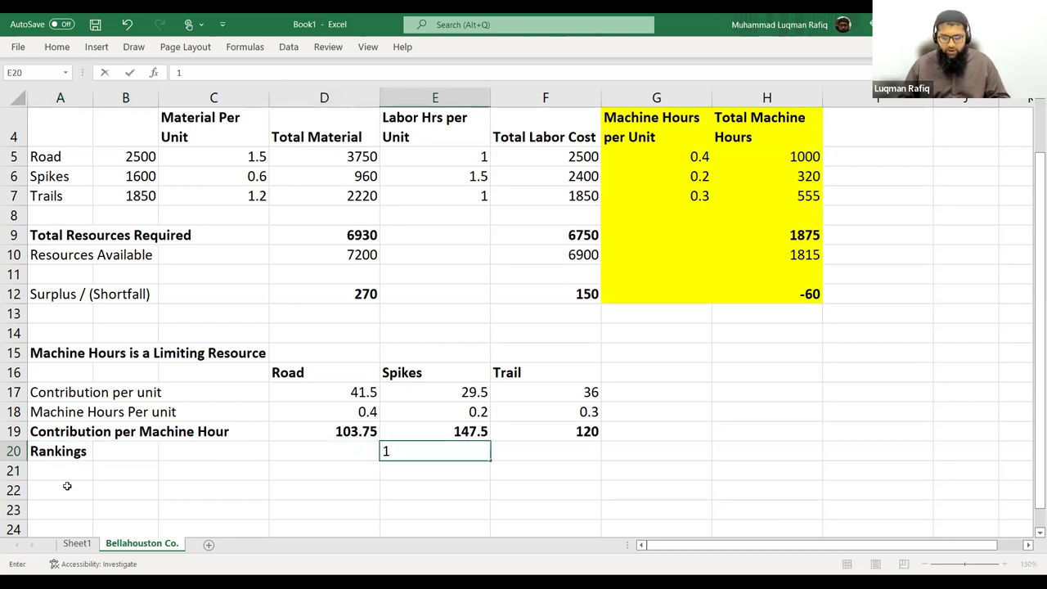
{"action": "type", "text": "st"}
{"action": "key", "text": "Return"}
{"action": "key", "text": "Left"}
{"action": "key", "text": "Up"}
{"action": "key", "text": "Right"}
{"action": "key", "text": "Right"}
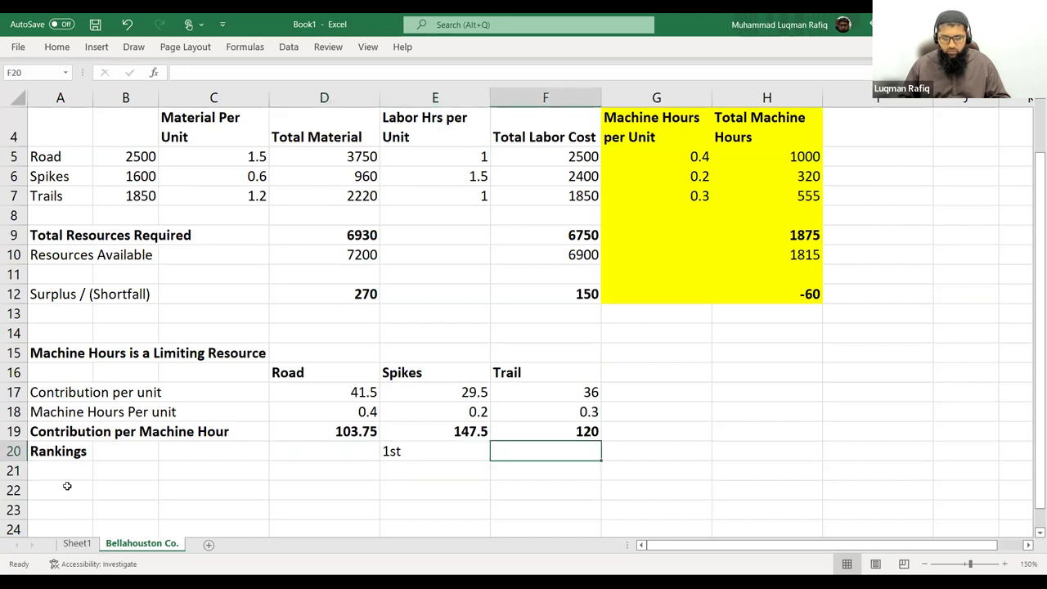
{"action": "type", "text": "2nd"}
Enter the ranking "3rd" for Road in D20
{"action": "key", "text": "Left"}
{"action": "key", "text": "Left"}
{"action": "type", "text": "3rd\\"}
{"action": "key", "text": "Return"}
{"action": "key", "text": "Up"}
{"action": "key", "text": "F2"}
{"action": "key", "text": "BackSpace"}
{"action": "key", "text": "Return"}
Begin the production plan heading in A23 with "If Contract with"
{"action": "left_click", "coordinate": [67, 486]}
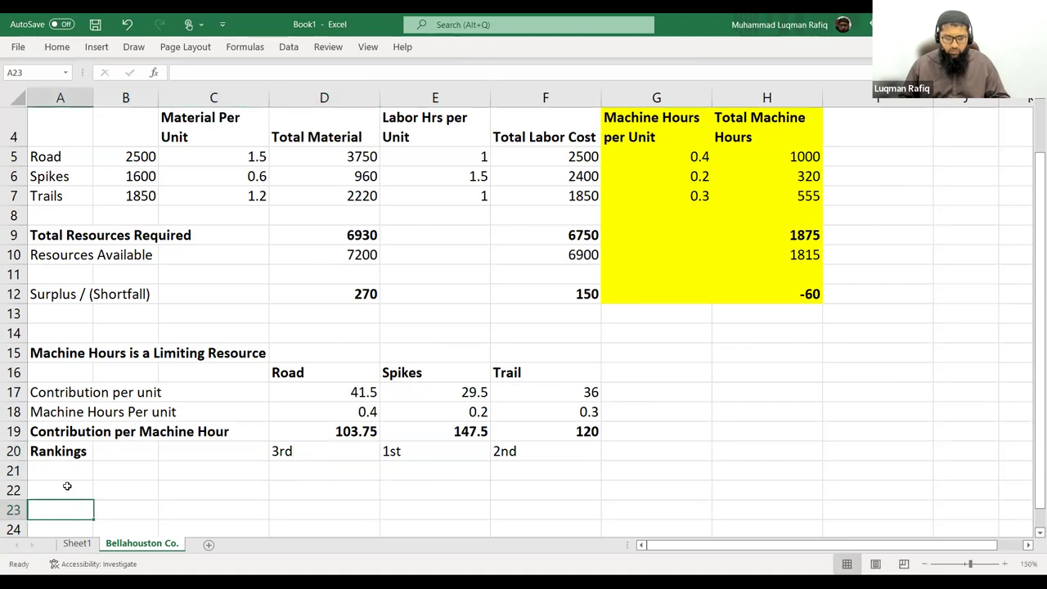
{"action": "key", "text": "Down"}
{"action": "scroll", "coordinate": [67, 485], "scroll_direction": "down", "scroll_amount": 1}
{"action": "type", "text": "If"}
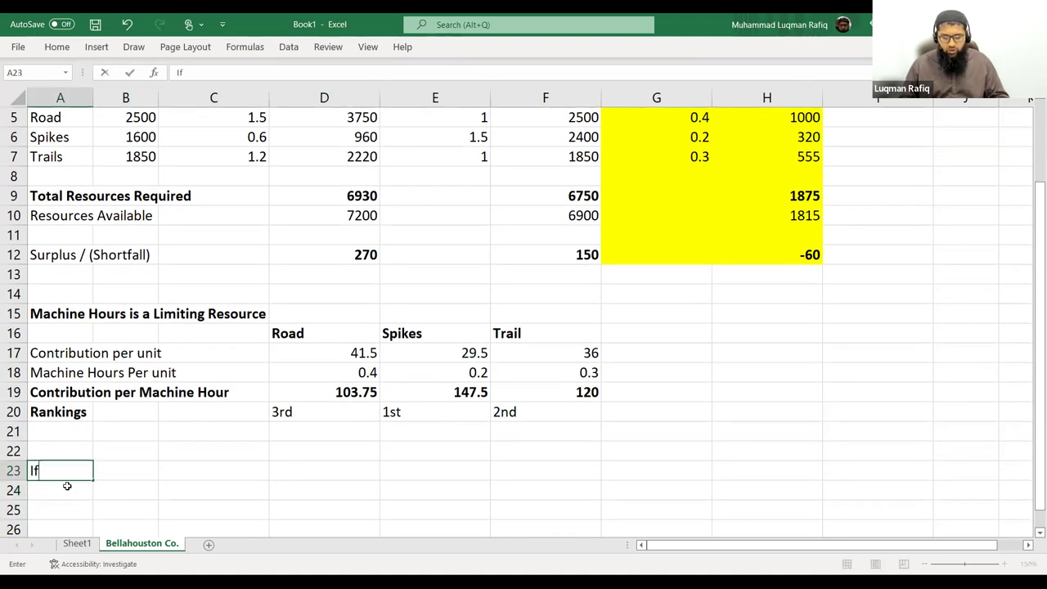
{"action": "type", "text": " Contract with"}
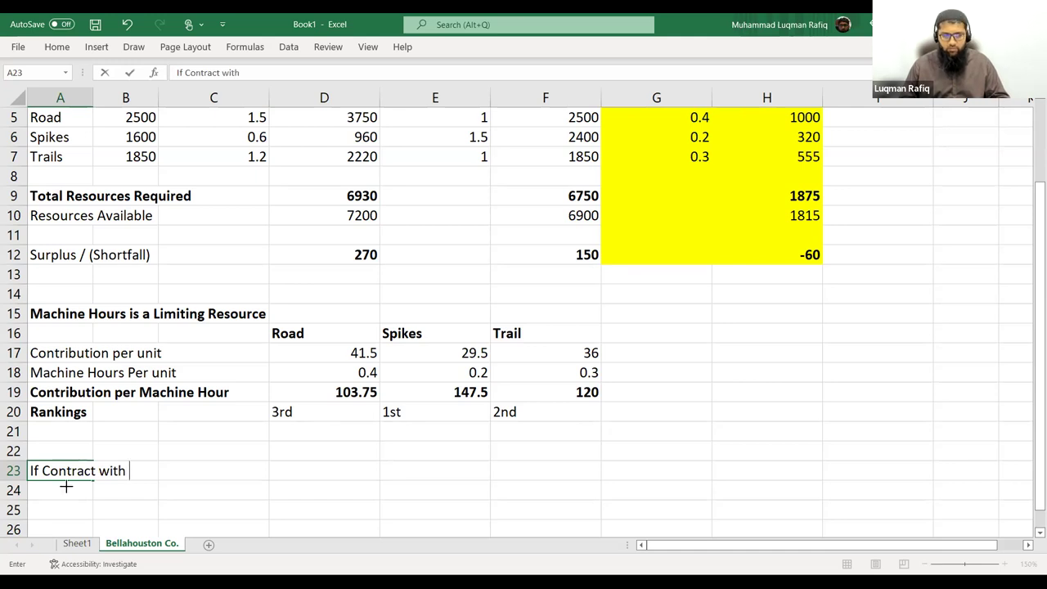
Check the Scenario 1 requirements document and complete A23 as "If Contract with RunWild is undertaken, then optimal production plan shall be as under:"
{"action": "key", "text": "alt+Tab"}
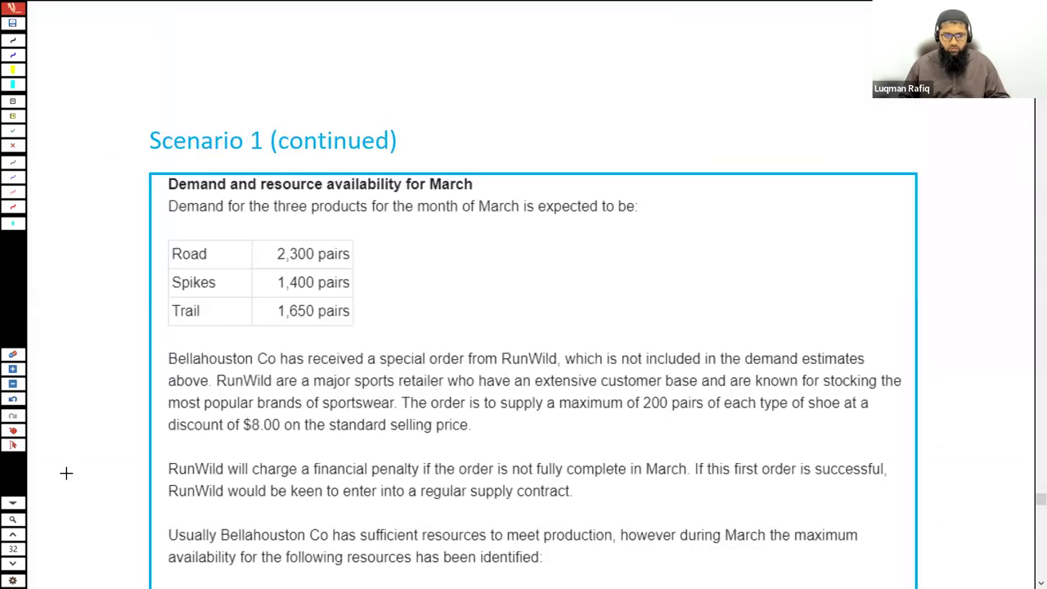
{"action": "scroll", "coordinate": [67, 473], "scroll_direction": "down", "scroll_amount": 10}
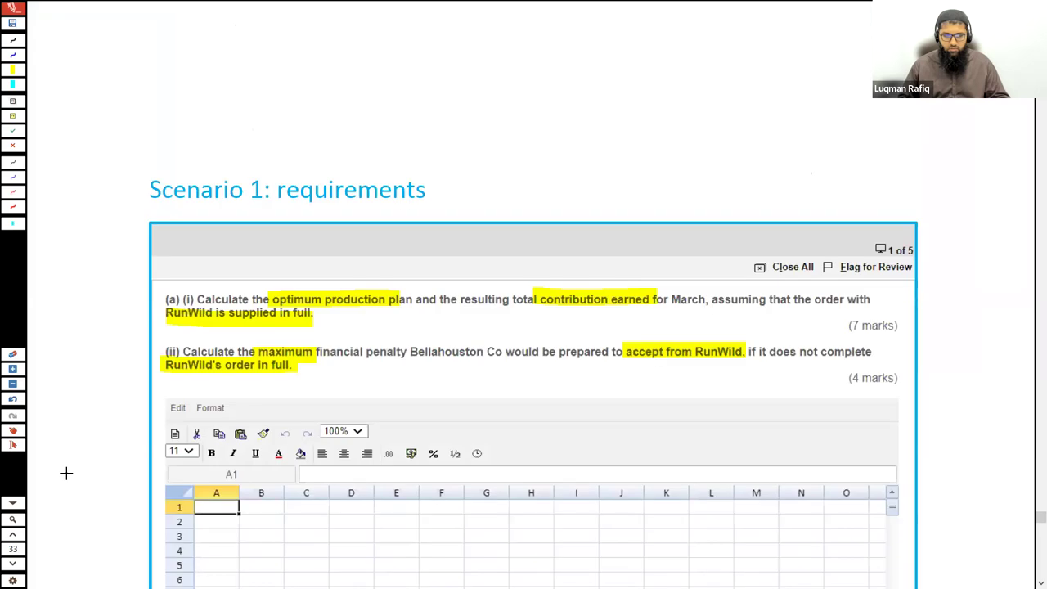
{"action": "scroll", "coordinate": [67, 473], "scroll_direction": "down", "scroll_amount": 2}
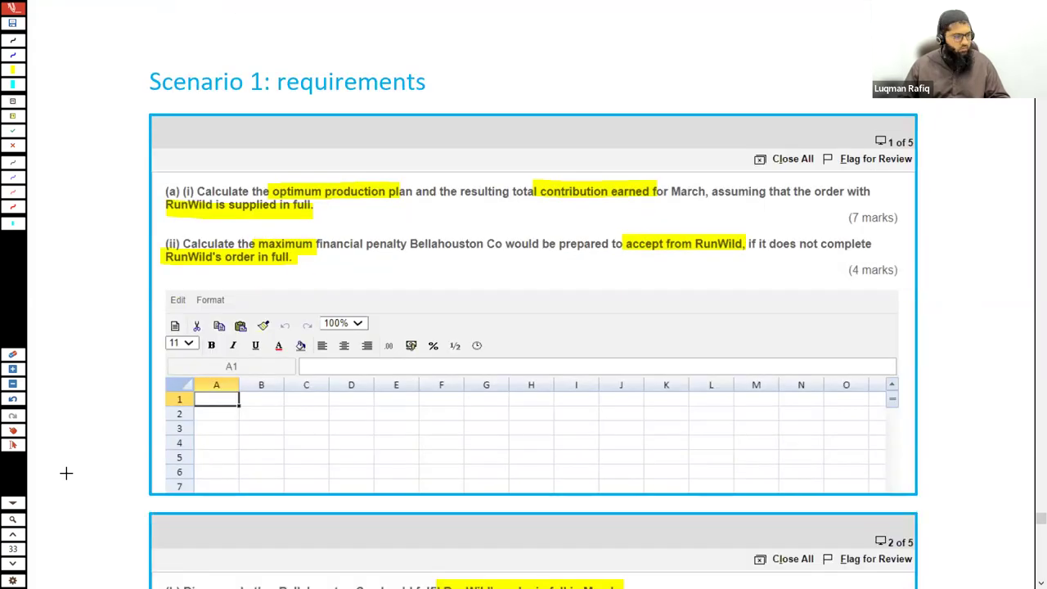
{"action": "key", "text": "alt+Tab"}
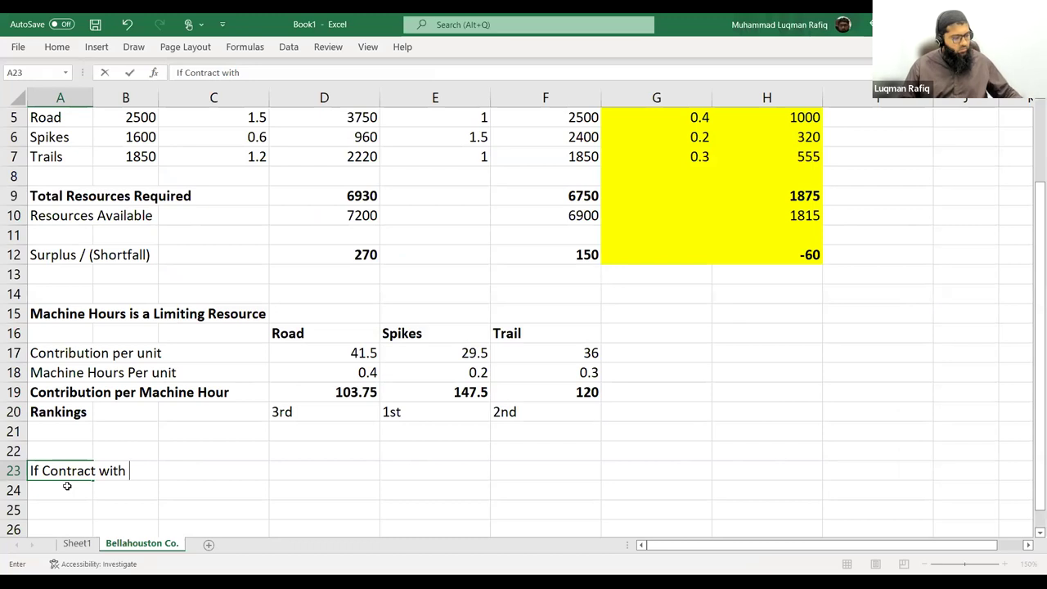
{"action": "type", "text": "Ru"}
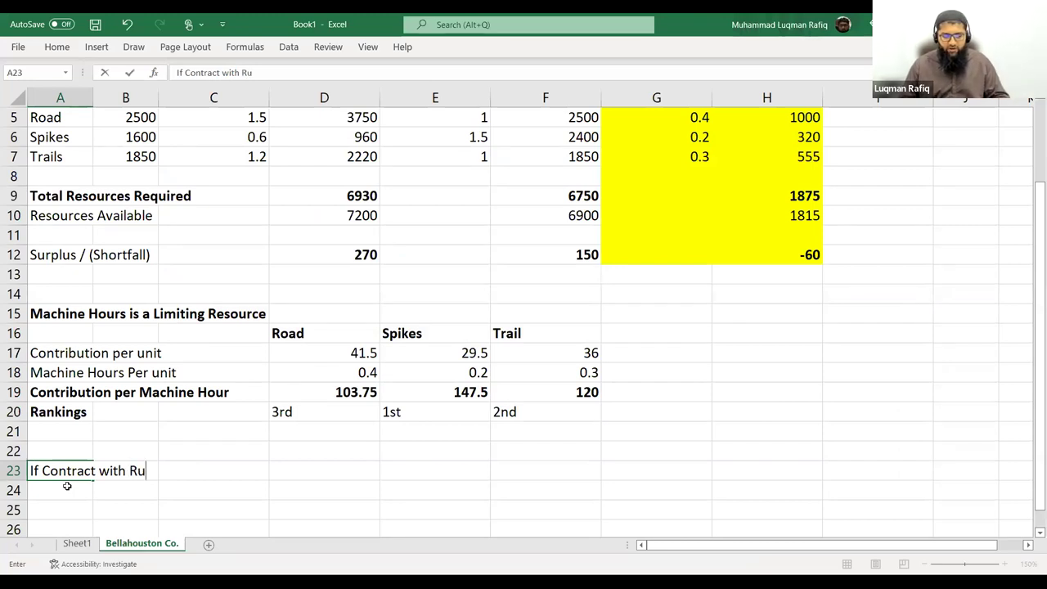
{"action": "type", "text": "nWild"}
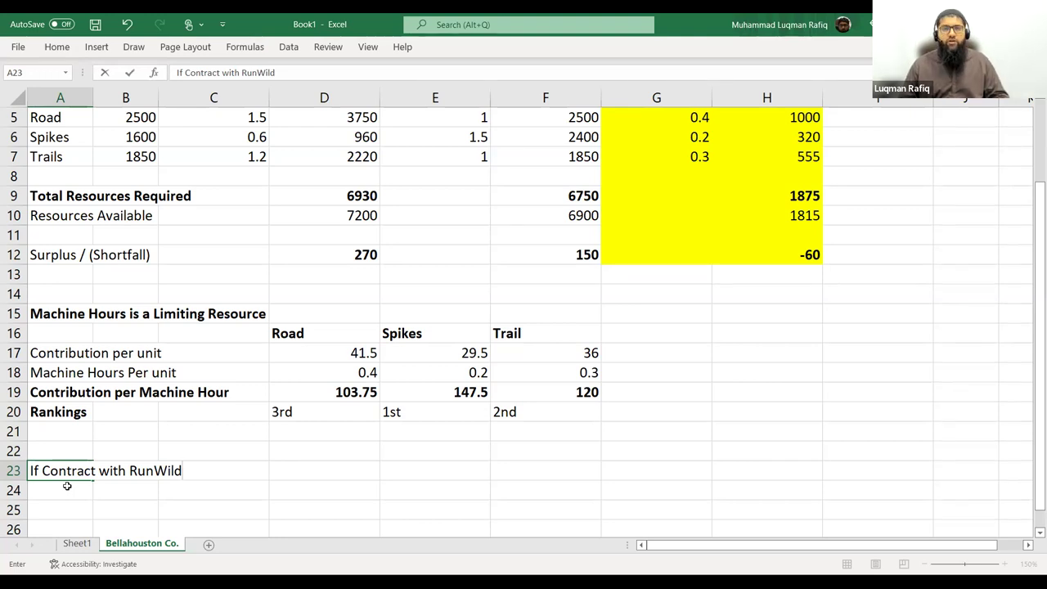
{"action": "type", "text": " is under"}
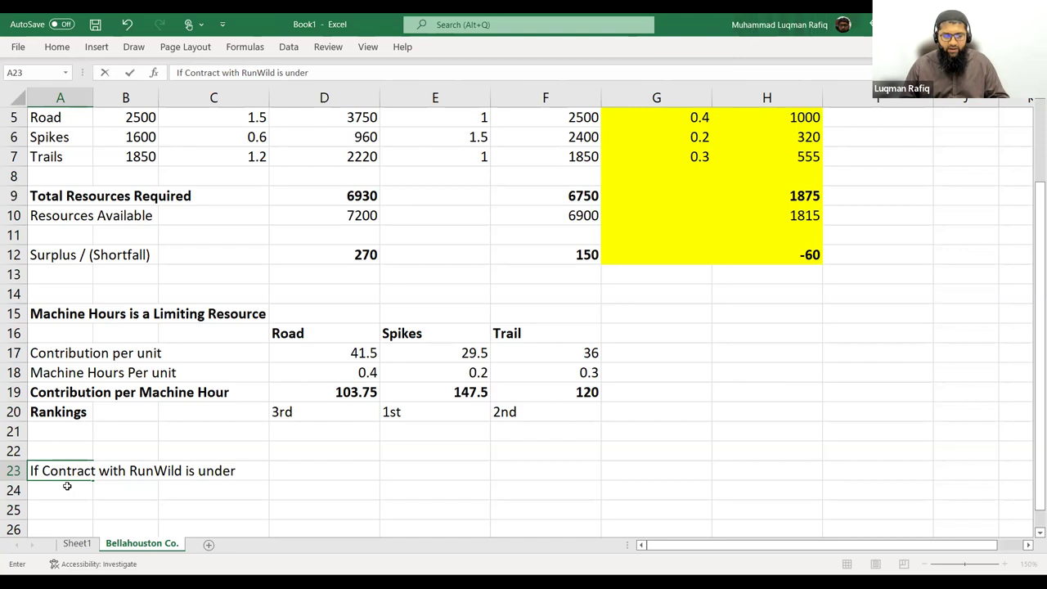
{"action": "type", "text": "tken"}
{"action": "key", "text": "BackSpace"}
{"action": "key", "text": "BackSpace"}
{"action": "key", "text": "BackSpace"}
{"action": "type", "text": "anen, th"}
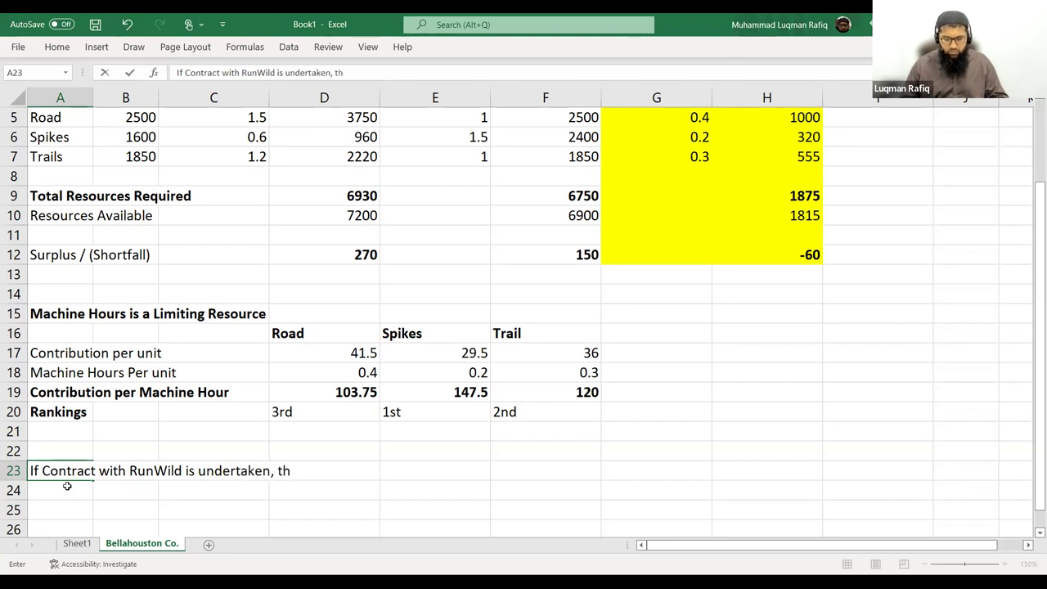
{"action": "type", "text": "en optimal production plan s"}
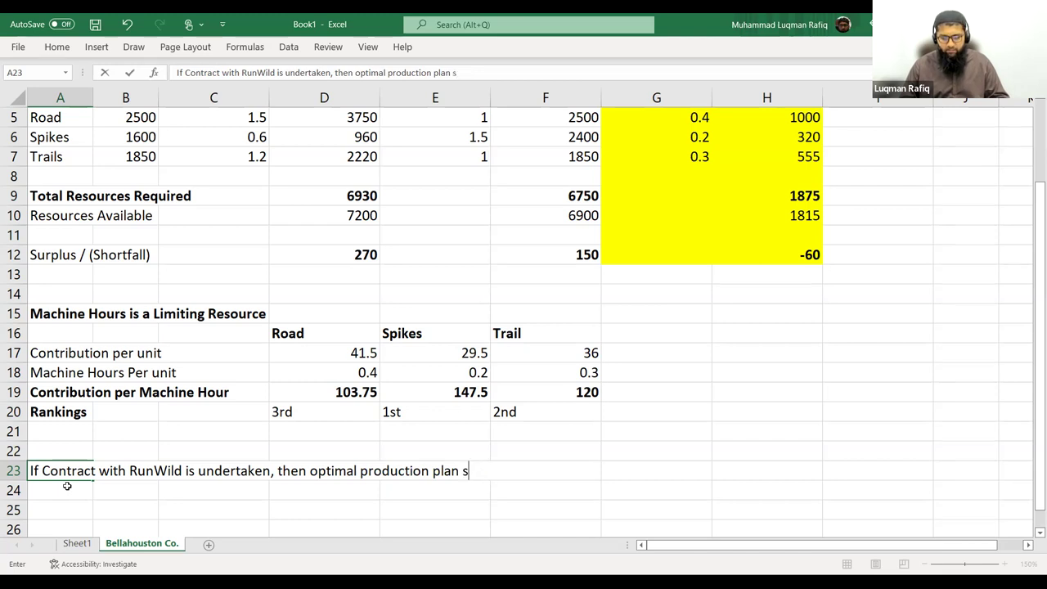
{"action": "type", "text": "hall be as under:"}
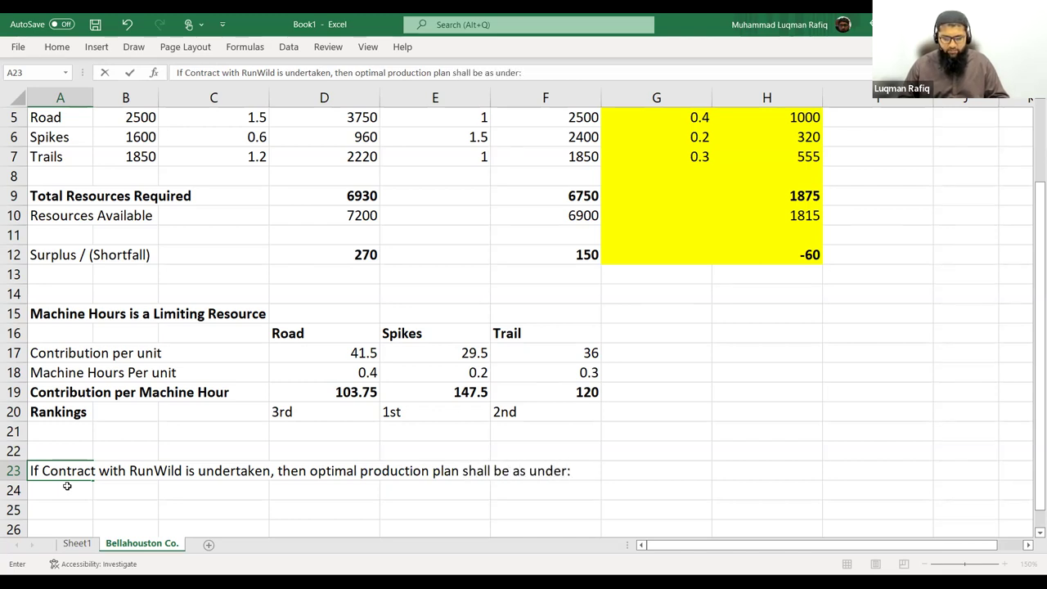
{"action": "key", "text": "Return"}
Label cell A25 "Available Machine Hours" and make it bold
{"action": "key", "text": "Return"}
{"action": "type", "text": "Avail"}
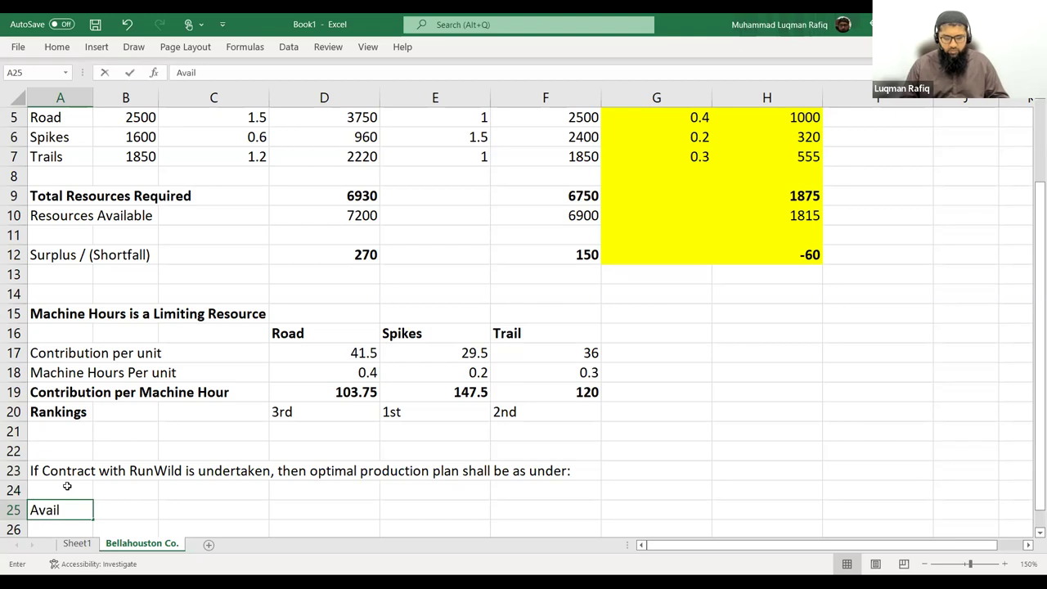
{"action": "type", "text": "able Mach"}
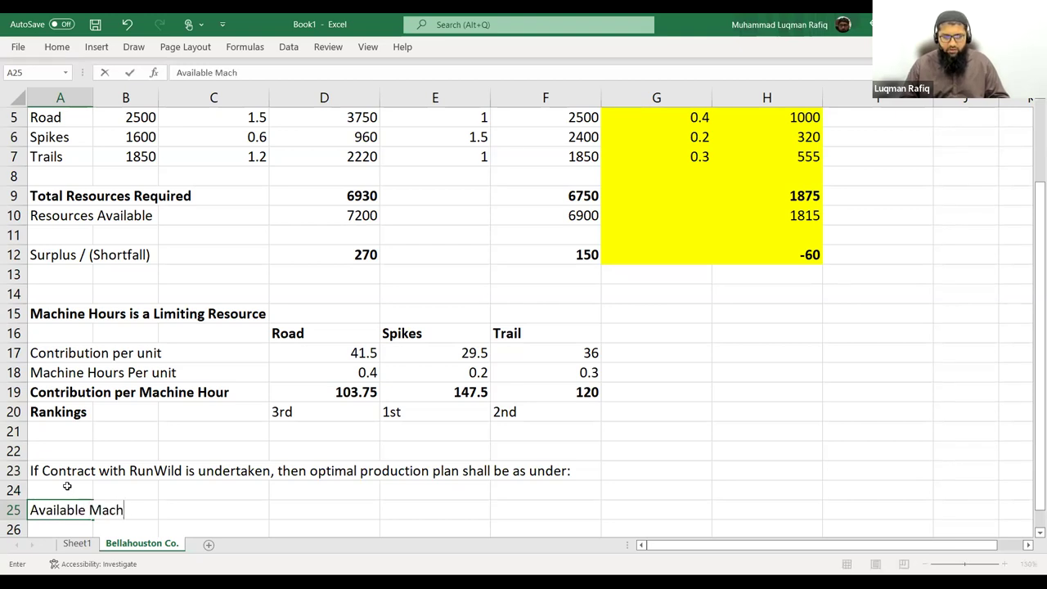
{"action": "type", "text": "ine Hours"}
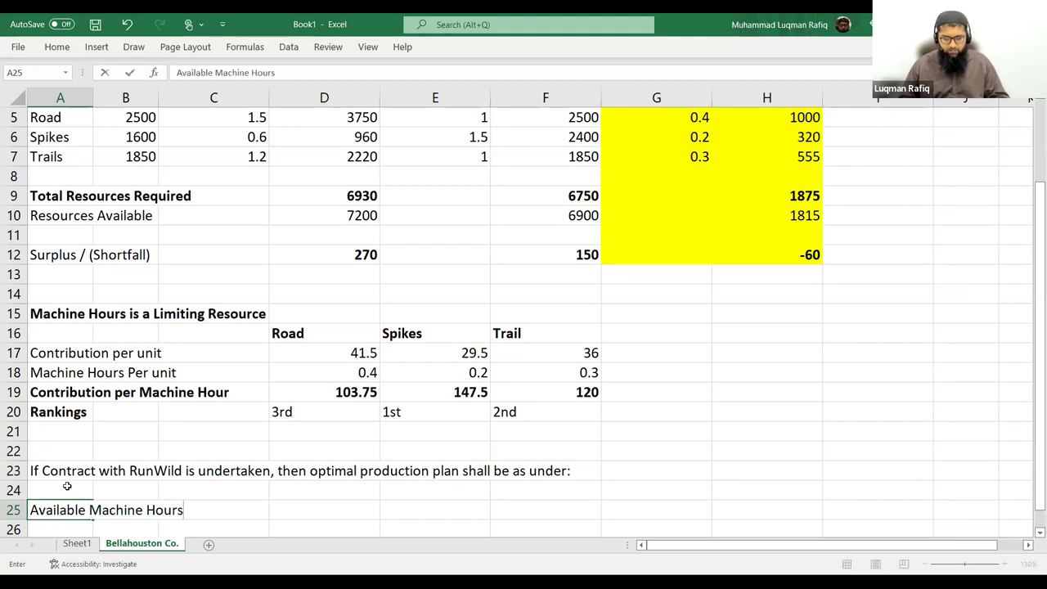
{"action": "key", "text": "Return"}
{"action": "key", "text": "Up"}
{"action": "key", "text": "ctrl+b"}
Link E25 to the available machine hours in H10
{"action": "key", "text": "Right"}
{"action": "key", "text": "Right"}
{"action": "key", "text": "Right"}
{"action": "key", "text": "Right"}
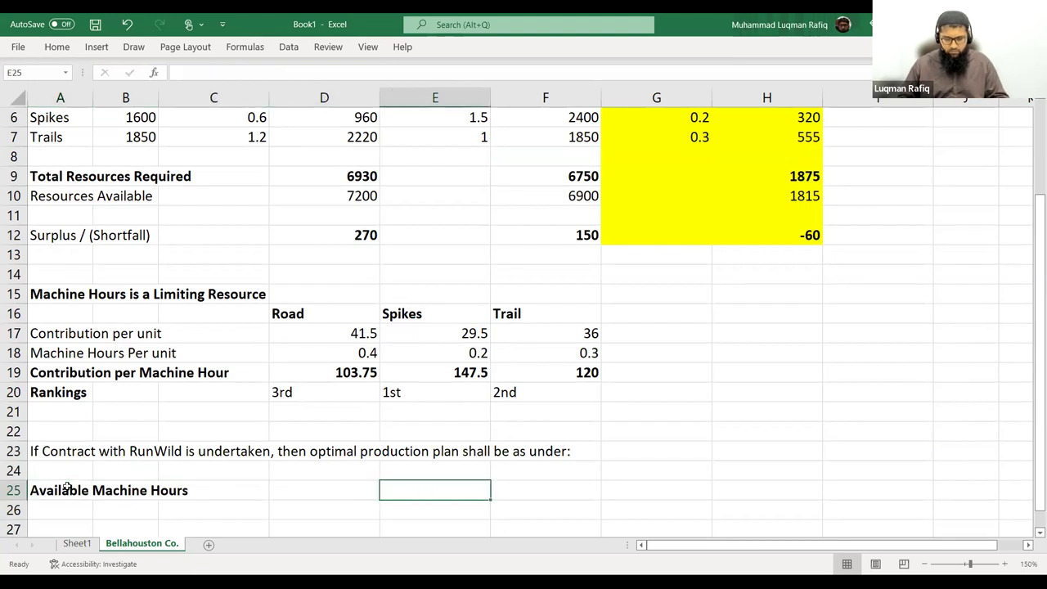
{"action": "key", "text": "Right"}
{"action": "key", "text": "Left"}
{"action": "type", "text": "="}
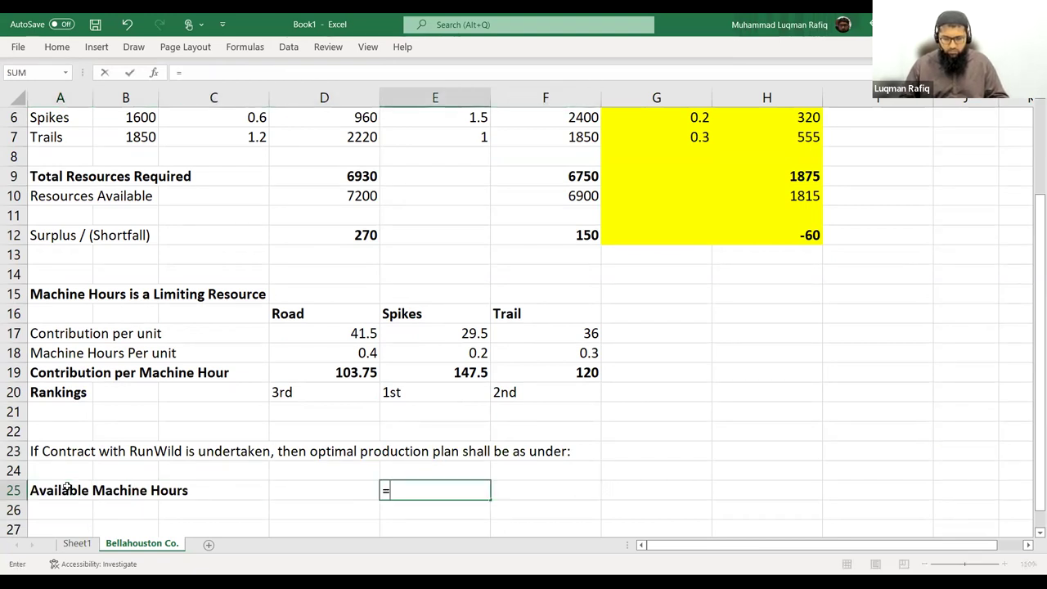
{"action": "scroll", "coordinate": [565, 401], "scroll_direction": "up", "scroll_amount": 2}
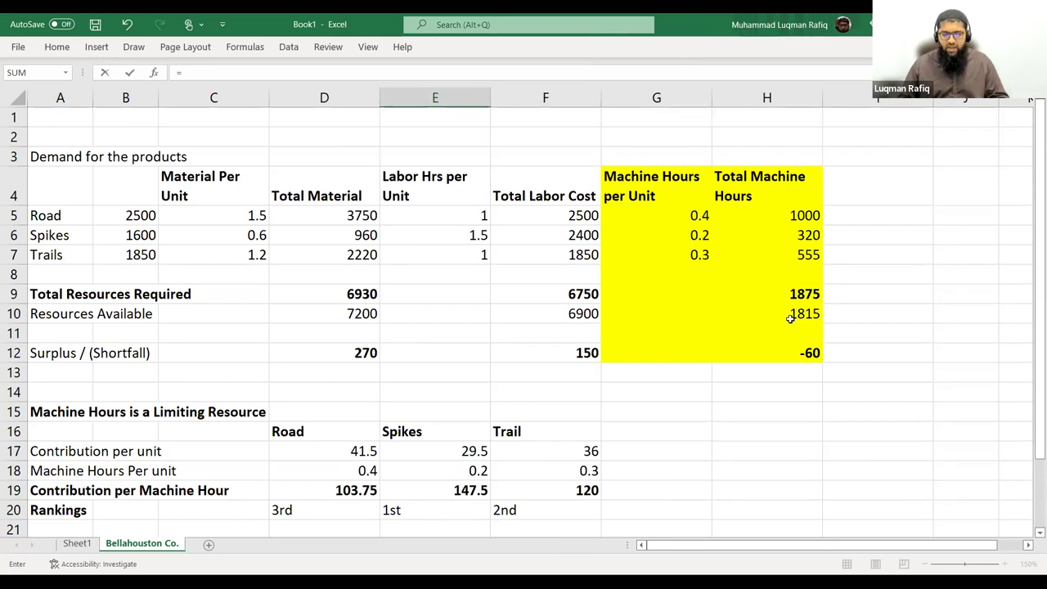
{"action": "left_click", "coordinate": [818, 313]}
{"action": "key", "text": "Return"}
Label cell A26 "Less: Runwild Order"
{"action": "scroll", "coordinate": [871, 308], "scroll_direction": "down", "scroll_amount": 1}
{"action": "scroll", "coordinate": [871, 307], "scroll_direction": "down", "scroll_amount": 1}
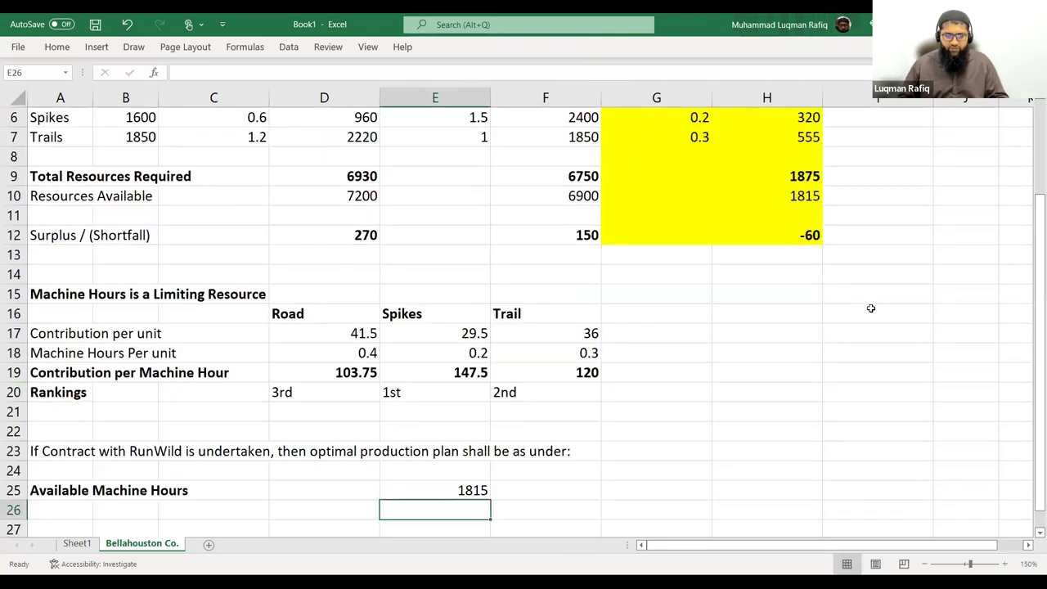
{"action": "key", "text": "Left"}
{"action": "key", "text": "Left"}
{"action": "key", "text": "Left"}
{"action": "key", "text": "Left"}
{"action": "type", "text": "Less:"}
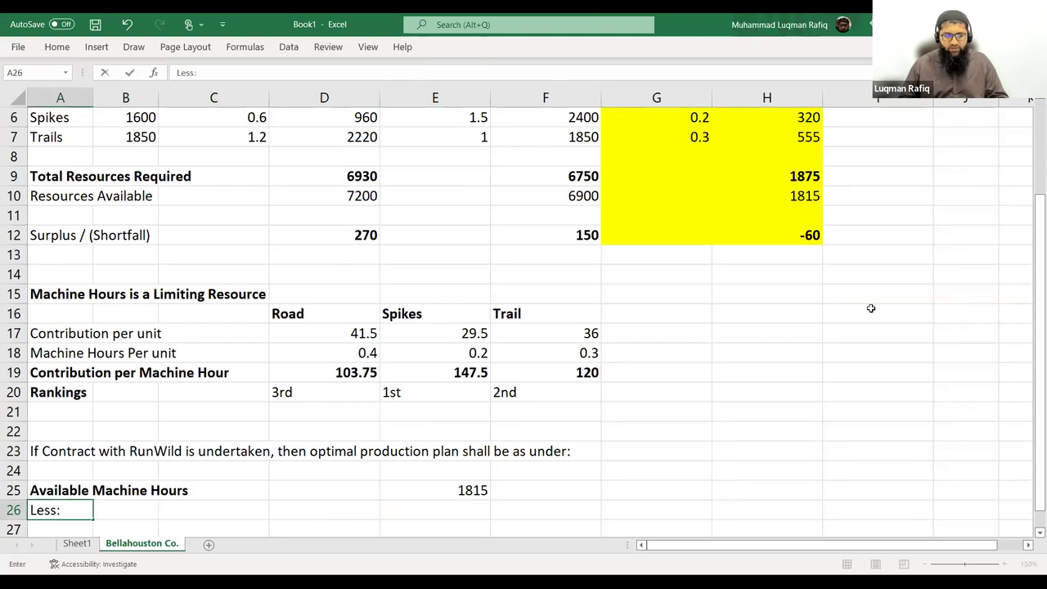
{"action": "type", "text": " Runwild Order"}
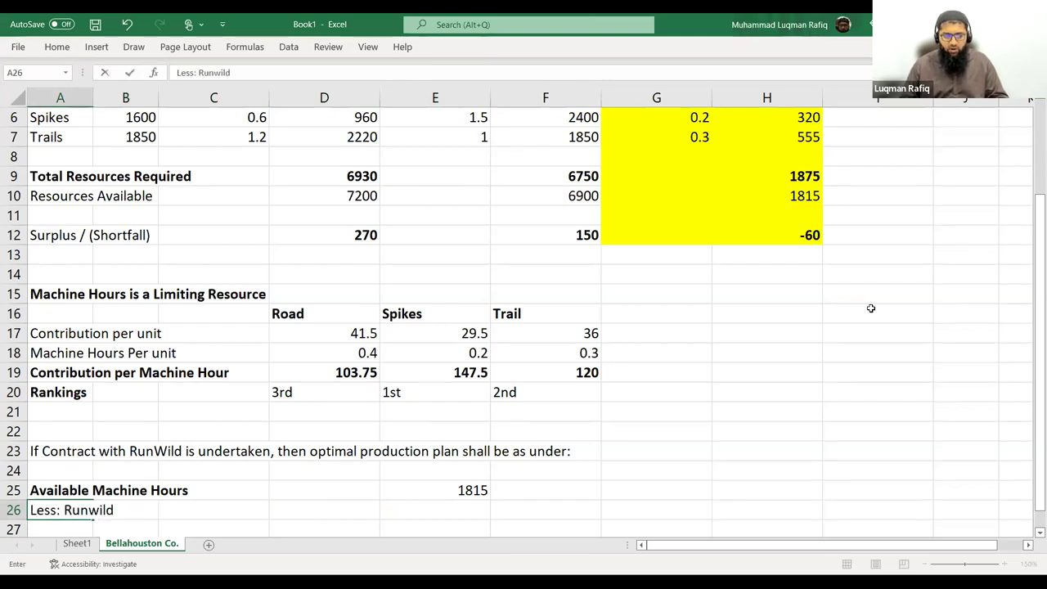
{"action": "key", "text": "Return"}
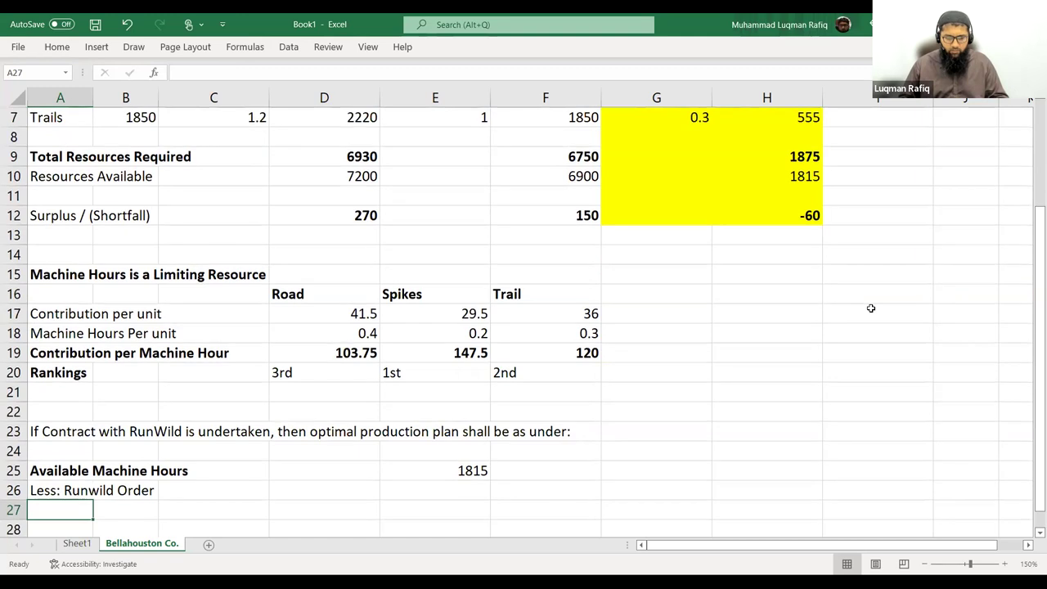
Label cell A27 "Road" beneath the "Less: Runwild Order" heading
{"action": "key", "text": "Up"}
{"action": "key", "text": "Right"}
{"action": "key", "text": "Right"}
{"action": "key", "text": "Left"}
{"action": "key", "text": "Right"}
{"action": "key", "text": "Left"}
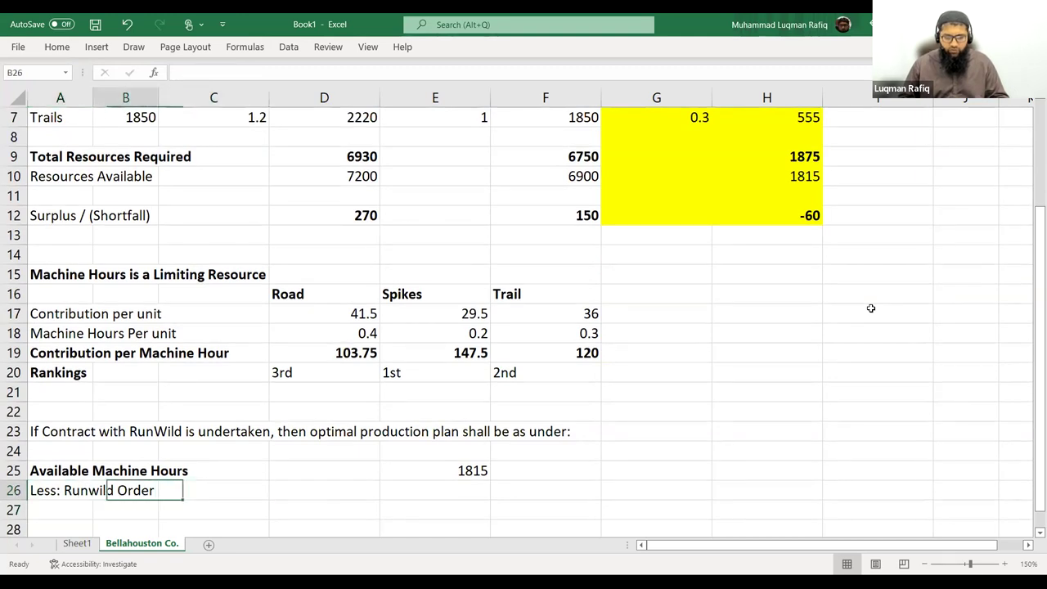
{"action": "key", "text": "Left"}
{"action": "key", "text": "Down"}
{"action": "type", "text": "o"}
{"action": "type", "text": "a"}
{"action": "type", "text": "o"}
{"action": "key", "text": "BackSpace"}
{"action": "key", "text": "BackSpace"}
{"action": "type", "text": "oad"}
{"action": "key", "text": "Return"}
Label cell A28 "Spikes" and cell A29 "Trails"
{"action": "type", "text": "Spikes"}
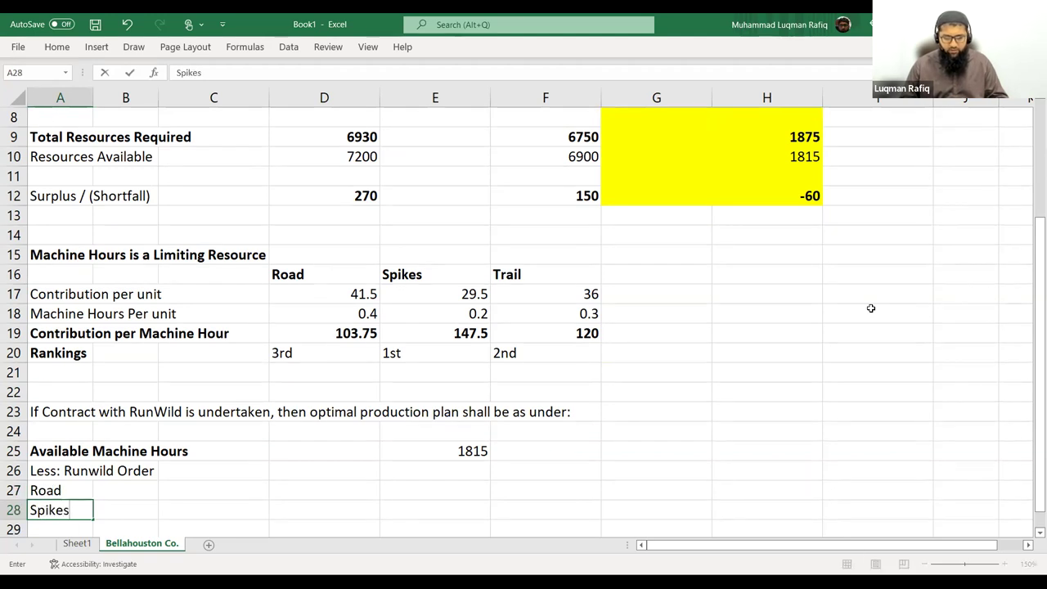
{"action": "key", "text": "Return"}
{"action": "scroll", "coordinate": [871, 308], "scroll_direction": "up", "scroll_amount": 3}
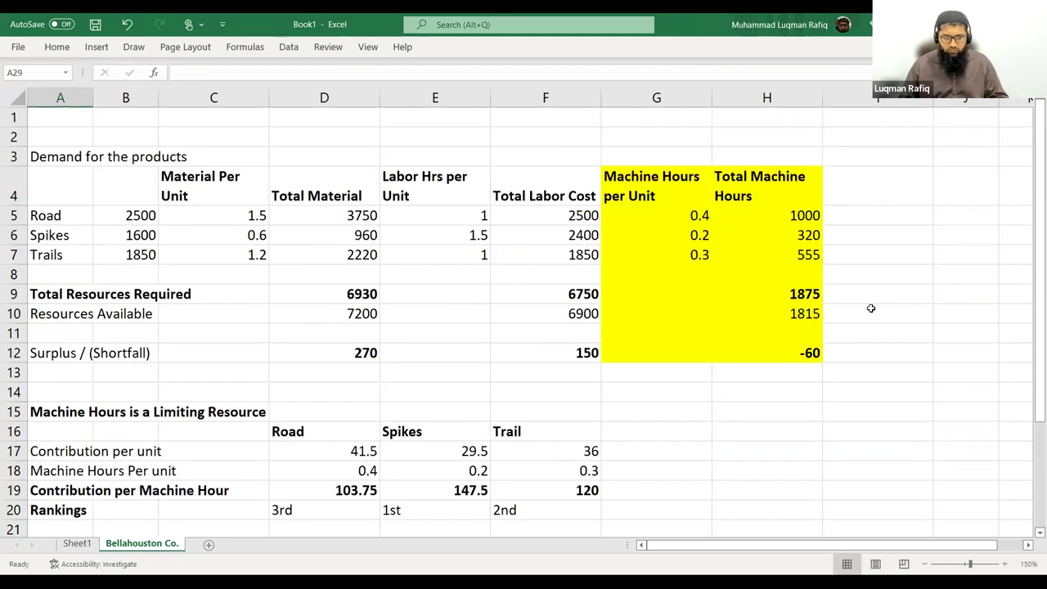
{"action": "scroll", "coordinate": [869, 310], "scroll_direction": "down", "scroll_amount": 4}
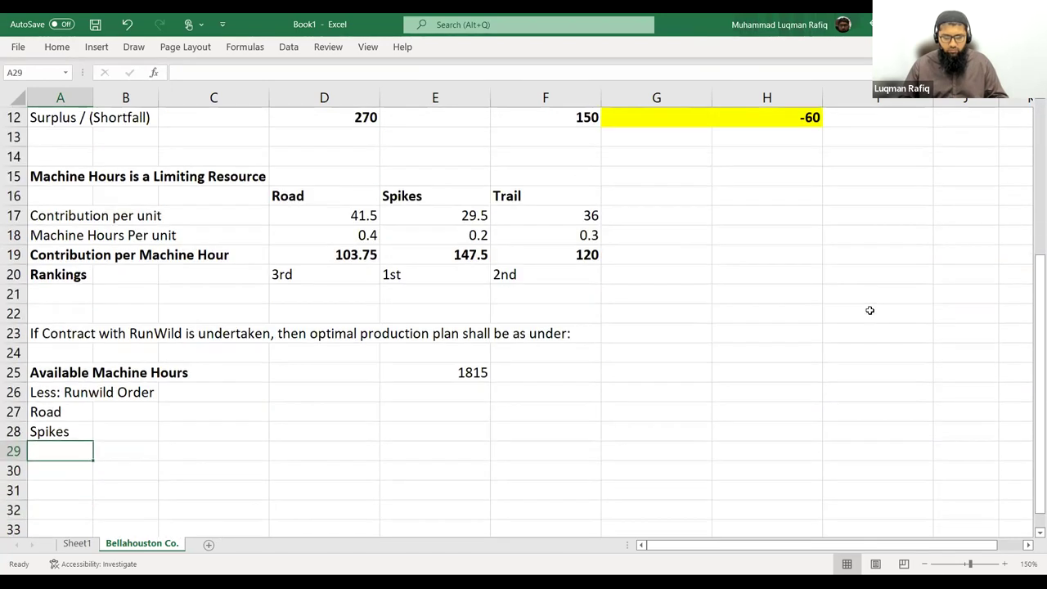
{"action": "type", "text": "Trails"}
{"action": "key", "text": "Up"}
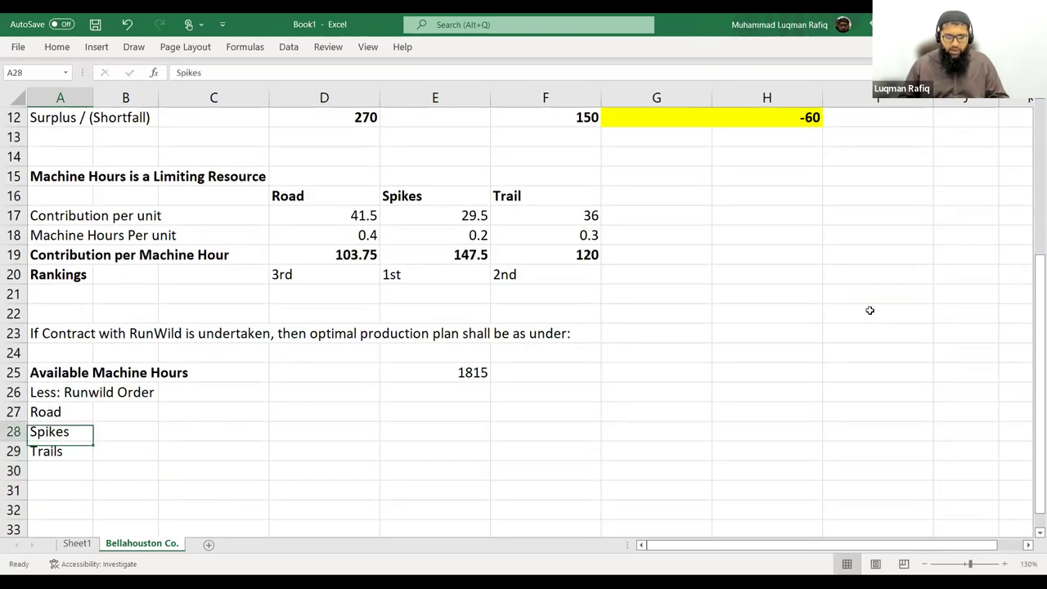
Calculate the machine hours for RunWild's Road order in E27 as -200 times the machine hours per unit in G5
{"action": "key", "text": "Up"}
{"action": "key", "text": "Right"}
{"action": "key", "text": "Right"}
{"action": "key", "text": "Up"}
{"action": "key", "text": "Down"}
{"action": "key", "text": "Right"}
{"action": "key", "text": "Right"}
{"action": "key", "text": "Right"}
{"action": "key", "text": "Left"}
{"action": "type", "text": "-200*"}
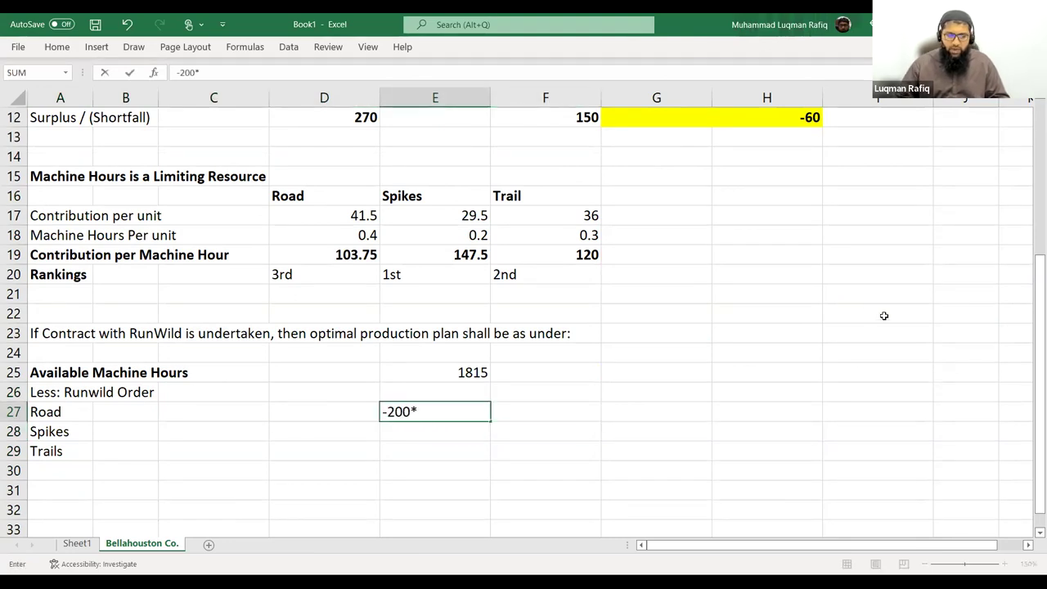
{"action": "scroll", "coordinate": [850, 358], "scroll_direction": "up", "scroll_amount": 4}
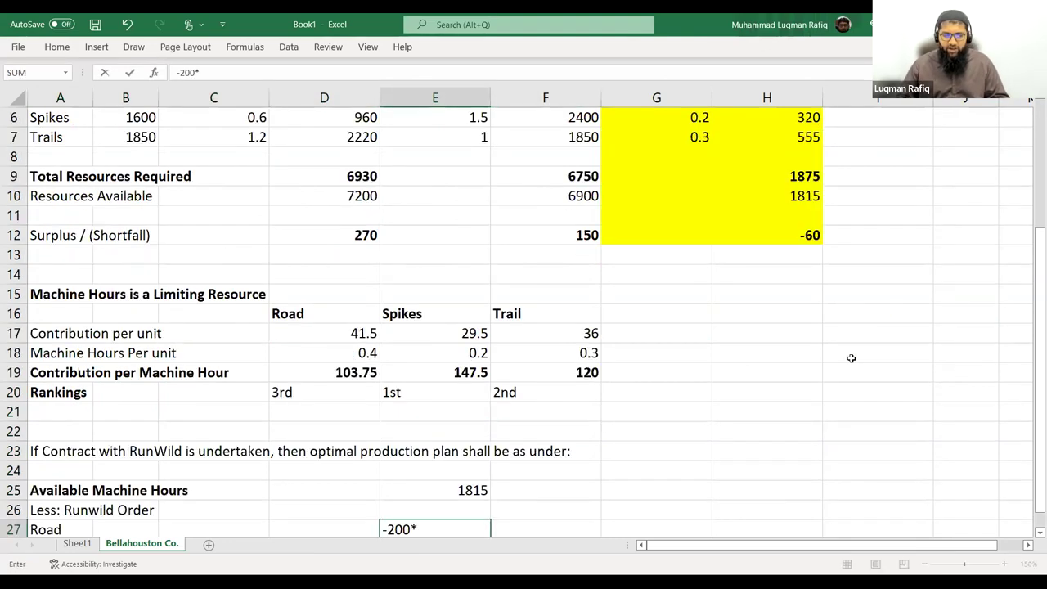
{"action": "left_click", "coordinate": [683, 218]}
{"action": "key", "text": "Return"}
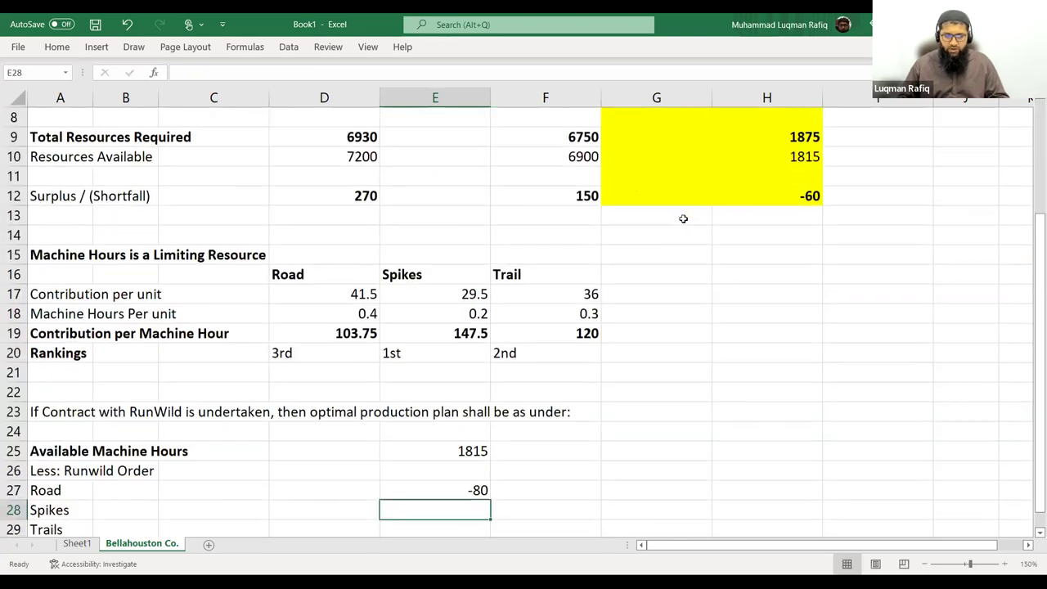
Calculate the machine hours for RunWild's Spikes order in E28 as -200 times the machine hours per unit in G6
{"action": "type", "text": "-200*"}
{"action": "scroll", "coordinate": [719, 213], "scroll_direction": "up", "scroll_amount": 2}
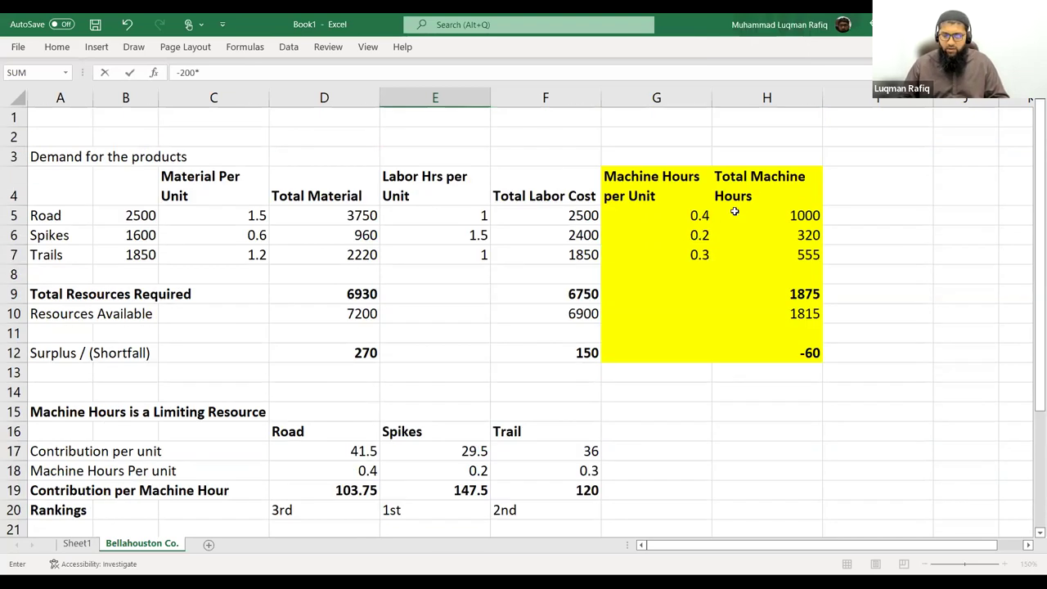
{"action": "left_click", "coordinate": [694, 234]}
{"action": "key", "text": "Return"}
Calculate the machine hours for RunWild's Trails order in E29 with the formula -200*G7
{"action": "type", "text": "-200"}
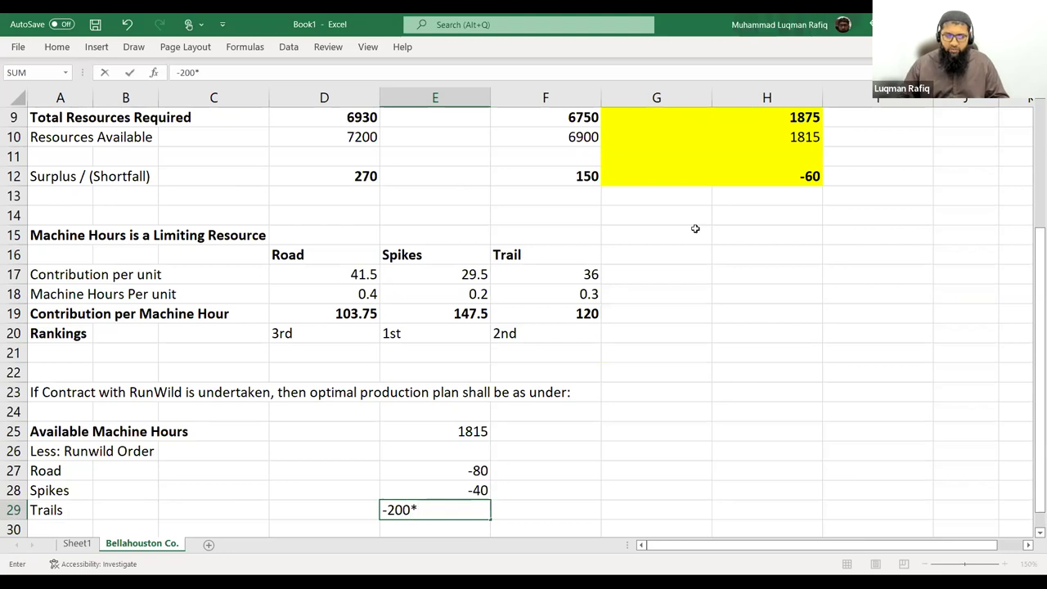
{"action": "type", "text": "*"}
{"action": "scroll", "coordinate": [722, 245], "scroll_direction": "up", "scroll_amount": 3}
{"action": "left_click", "coordinate": [695, 255]}
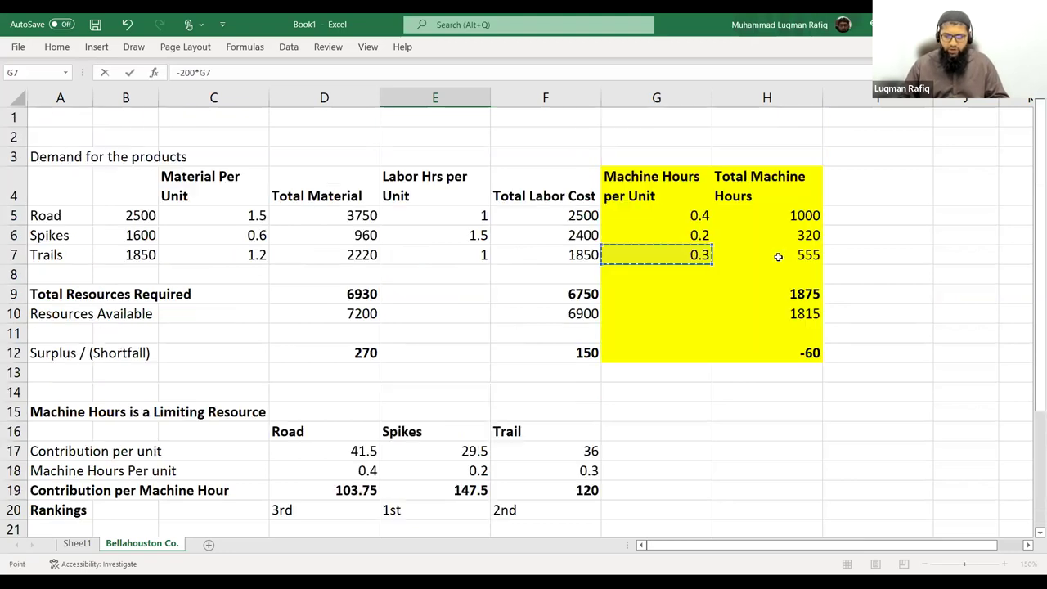
{"action": "key", "text": "Return"}
Enter "200 Units" in C27 beside the Road order and copy it to C28:C29 for Spikes and Trails
{"action": "scroll", "coordinate": [778, 257], "scroll_direction": "down", "scroll_amount": 3}
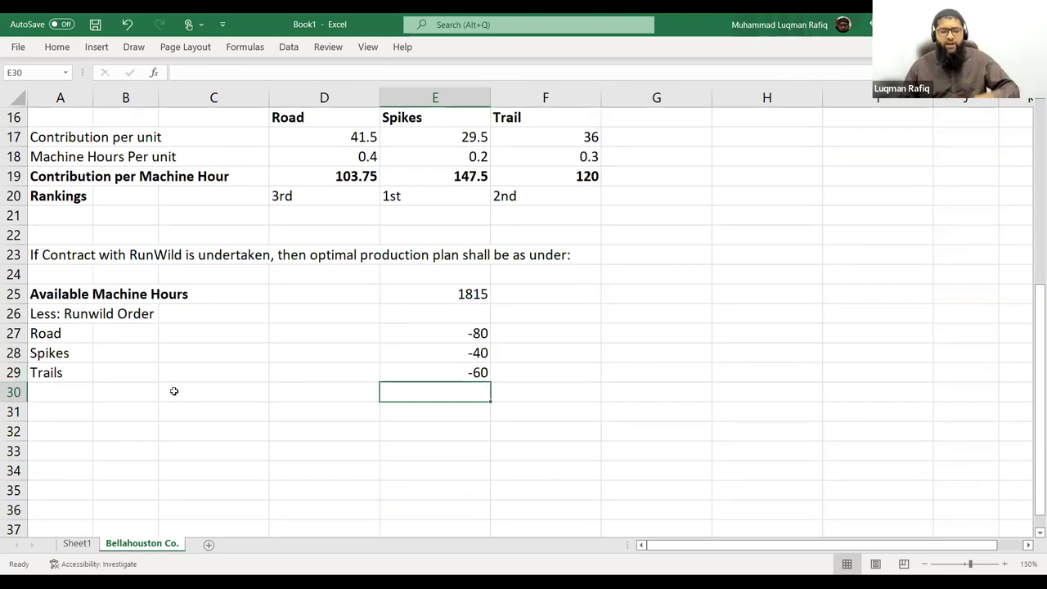
{"action": "left_click", "coordinate": [54, 416]}
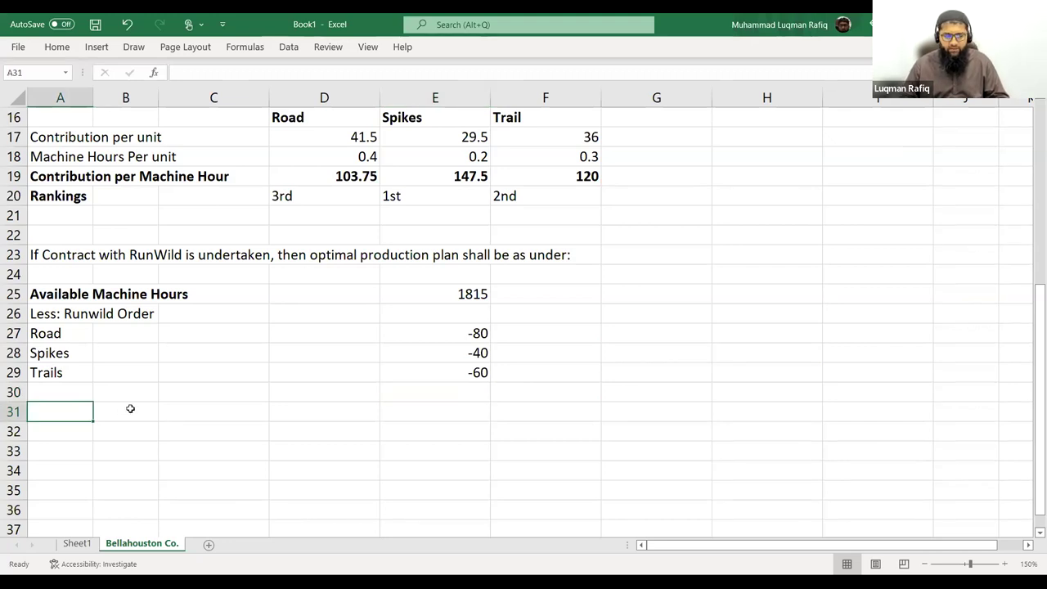
{"action": "scroll", "coordinate": [194, 420], "scroll_direction": "up", "scroll_amount": 1}
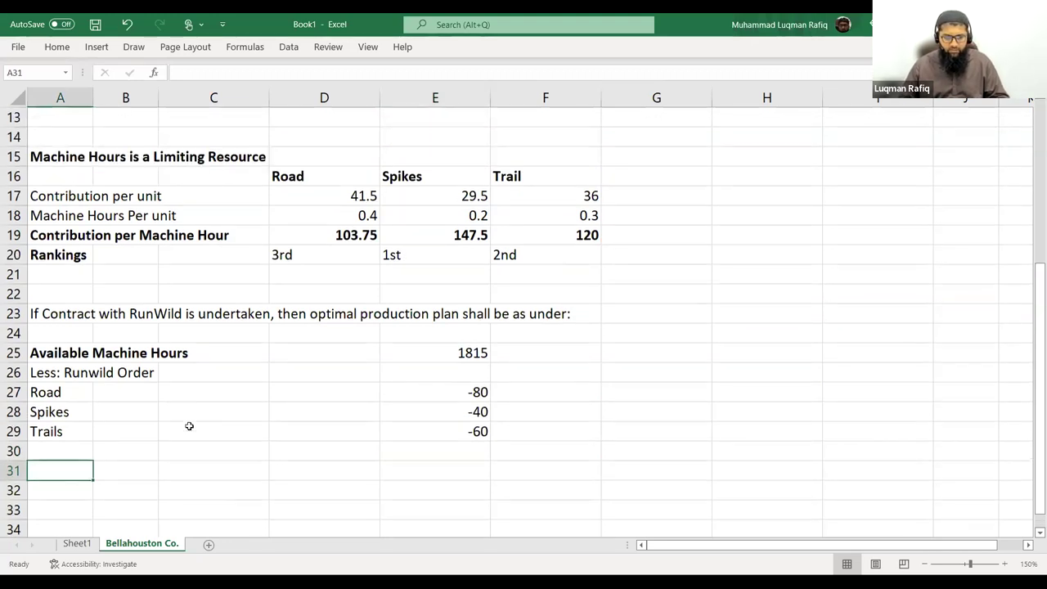
{"action": "left_click", "coordinate": [235, 388]}
{"action": "type", "text": "200"}
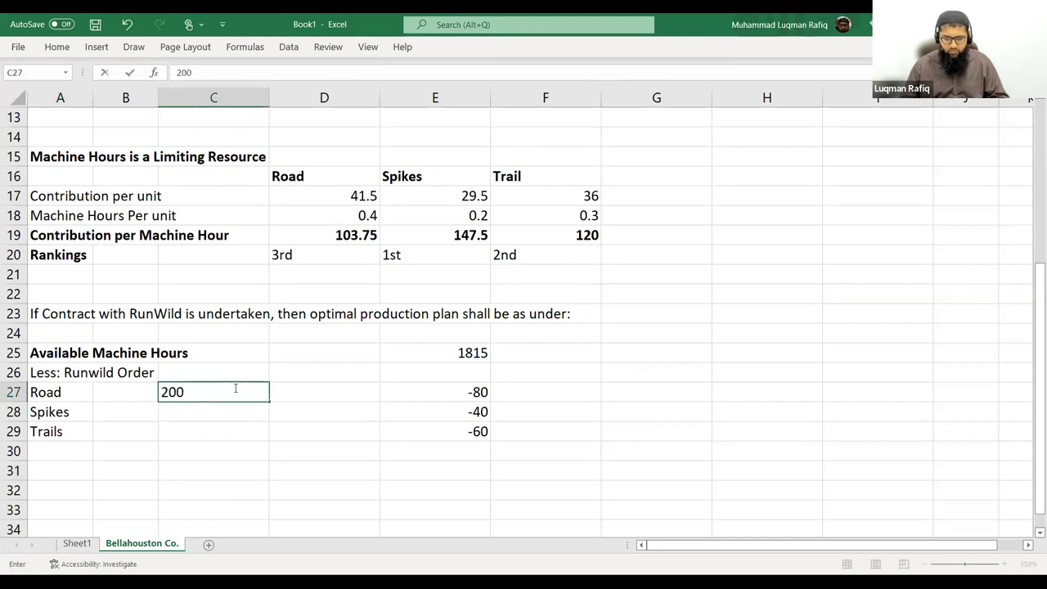
{"action": "type", "text": " Units"}
{"action": "key", "text": "Return"}
{"action": "left_click", "coordinate": [235, 388]}
{"action": "key", "text": "ctrl+c"}
{"action": "key", "text": "Down"}
{"action": "key", "text": "shift+Down"}
{"action": "key", "text": "shift+Down"}
{"action": "key", "text": "shift+Up"}
{"action": "key", "text": "Return"}
{"action": "key", "text": "Left"}
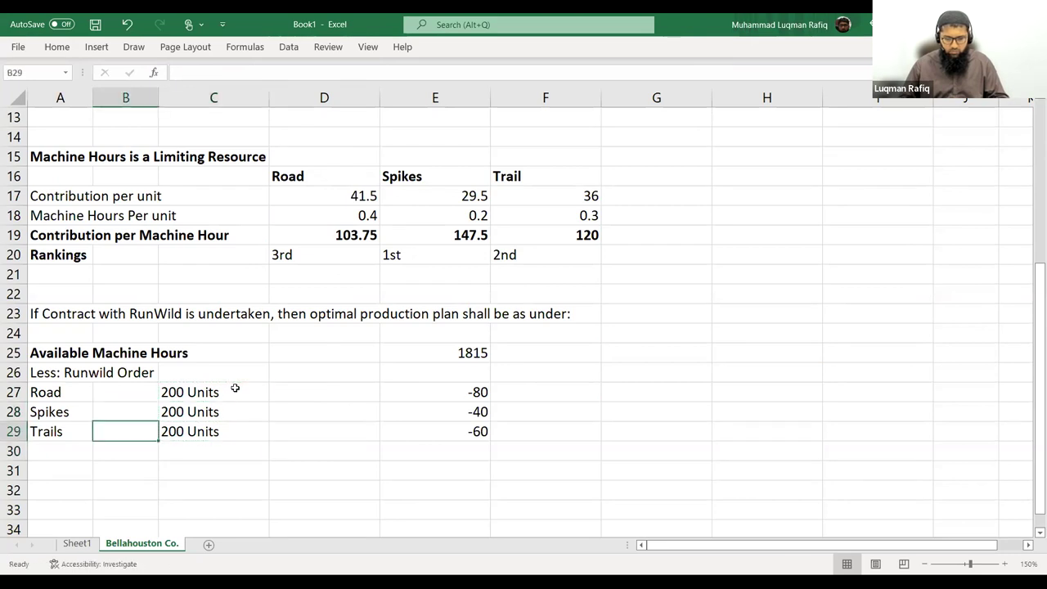
Label cell A31 "Spikes" as the first product after the RunWild order
{"action": "key", "text": "Left"}
{"action": "key", "text": "Down"}
{"action": "key", "text": "Down"}
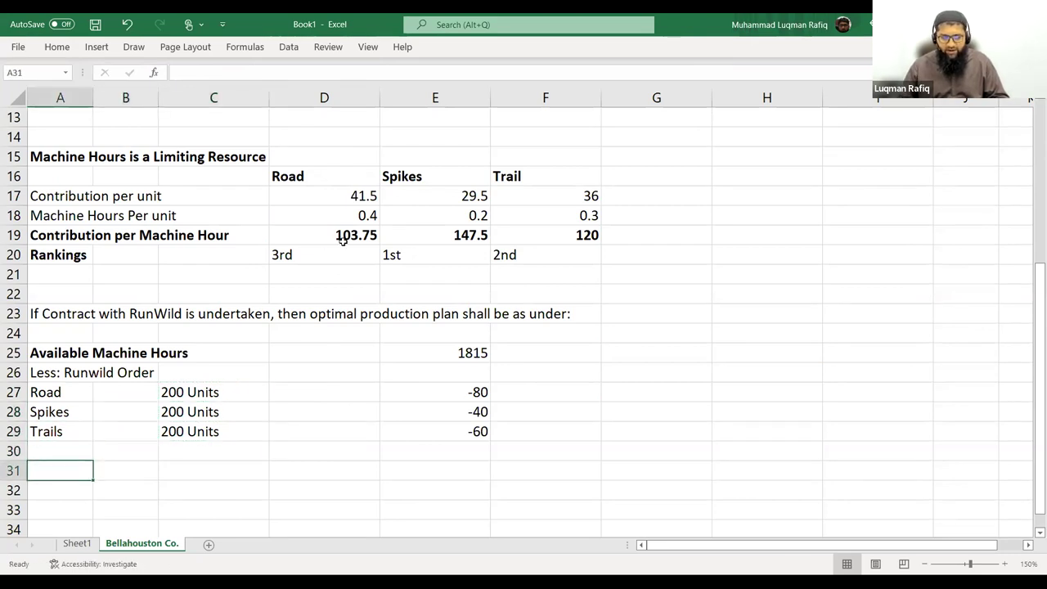
{"action": "type", "text": "Spikes"}
{"action": "key", "text": "Tab"}
Check the March demand for Spikes in the scenario document and calculate its machine hours in E31 as =-1400*G6
{"action": "key", "text": "Right"}
{"action": "key", "text": "Right"}
{"action": "key", "text": "Right"}
{"action": "key", "text": "Right"}
{"action": "key", "text": "Left"}
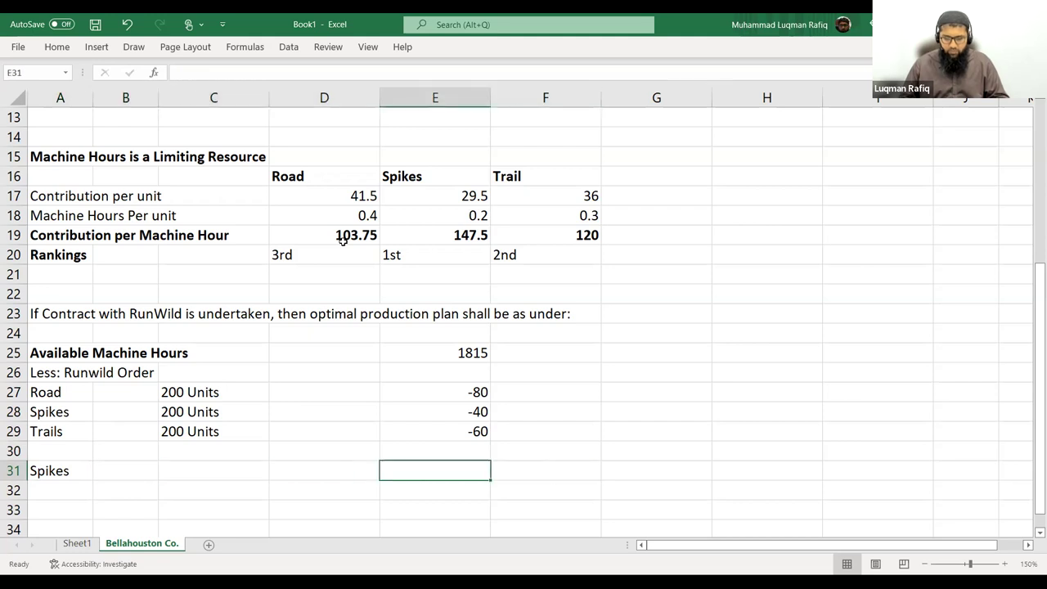
{"action": "type", "text": "=-"}
{"action": "scroll", "coordinate": [789, 325], "scroll_direction": "up", "scroll_amount": 4}
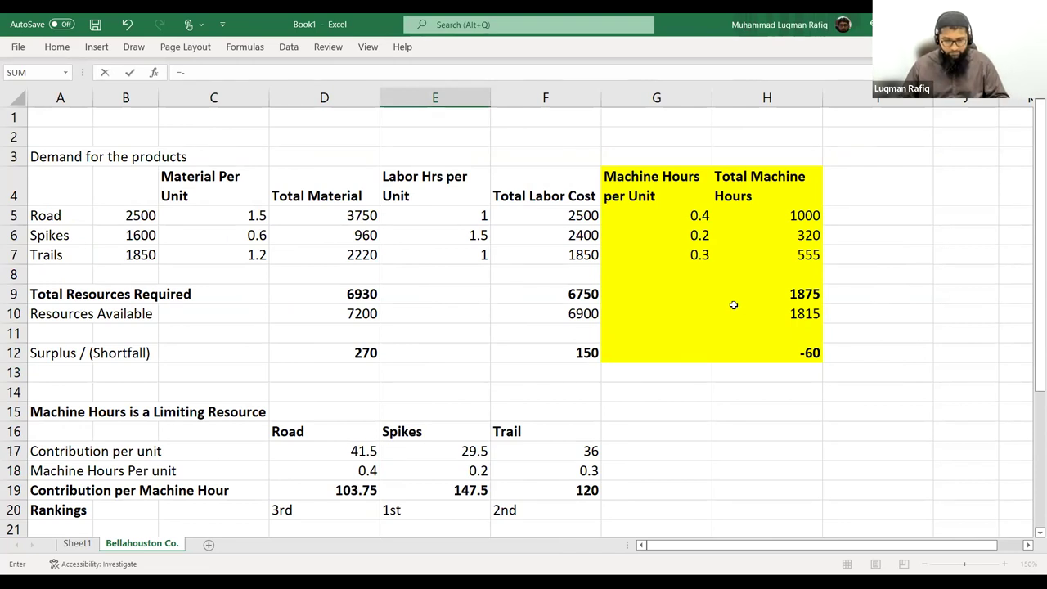
{"action": "key", "text": "alt+Tab"}
{"action": "scroll", "coordinate": [734, 304], "scroll_direction": "up", "scroll_amount": 15}
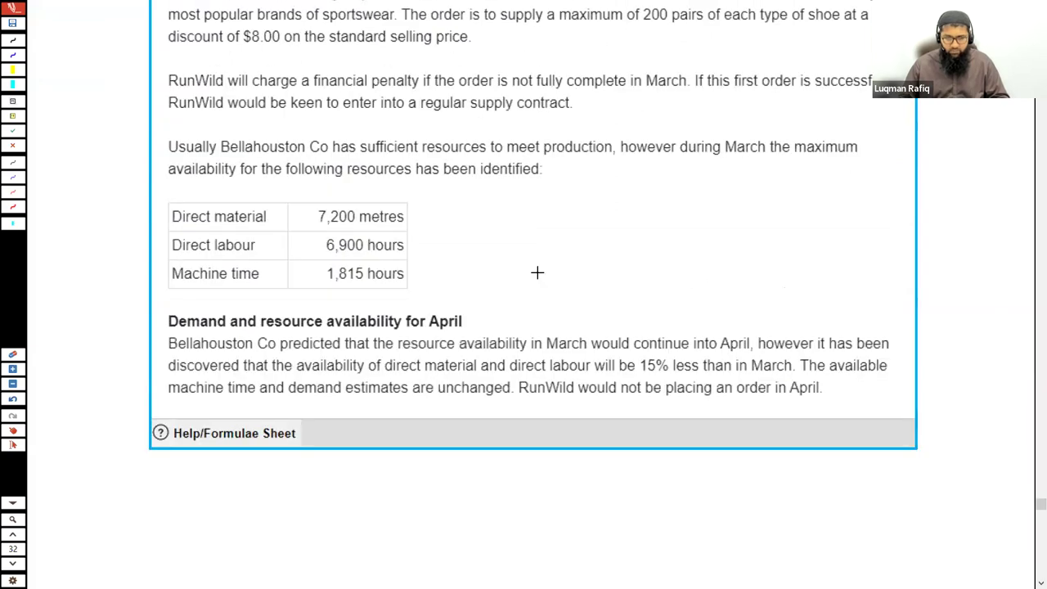
{"action": "scroll", "coordinate": [539, 271], "scroll_direction": "up", "scroll_amount": 5}
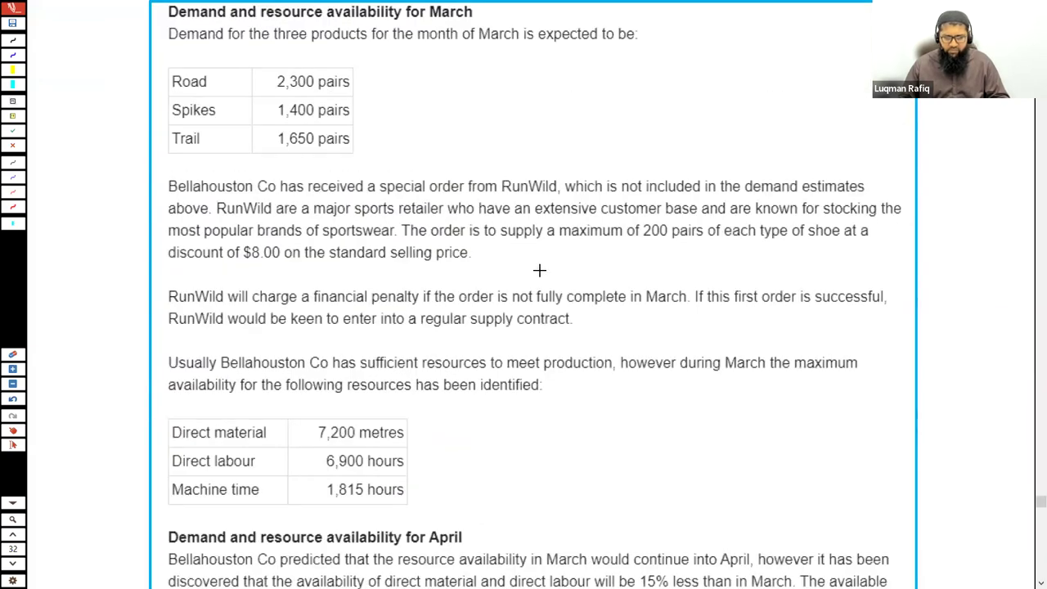
{"action": "key", "text": "alt+Tab"}
{"action": "type", "text": "1400*"}
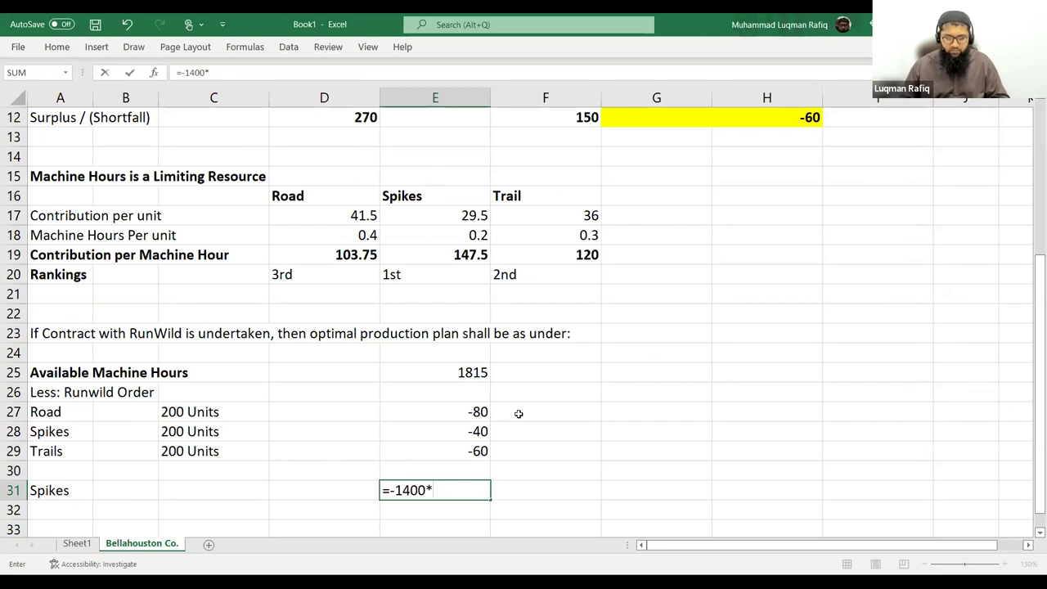
{"action": "scroll", "coordinate": [515, 413], "scroll_direction": "up", "scroll_amount": 4}
{"action": "left_click", "coordinate": [679, 215]}
{"action": "left_click", "coordinate": [695, 237]}
{"action": "key", "text": "Return"}
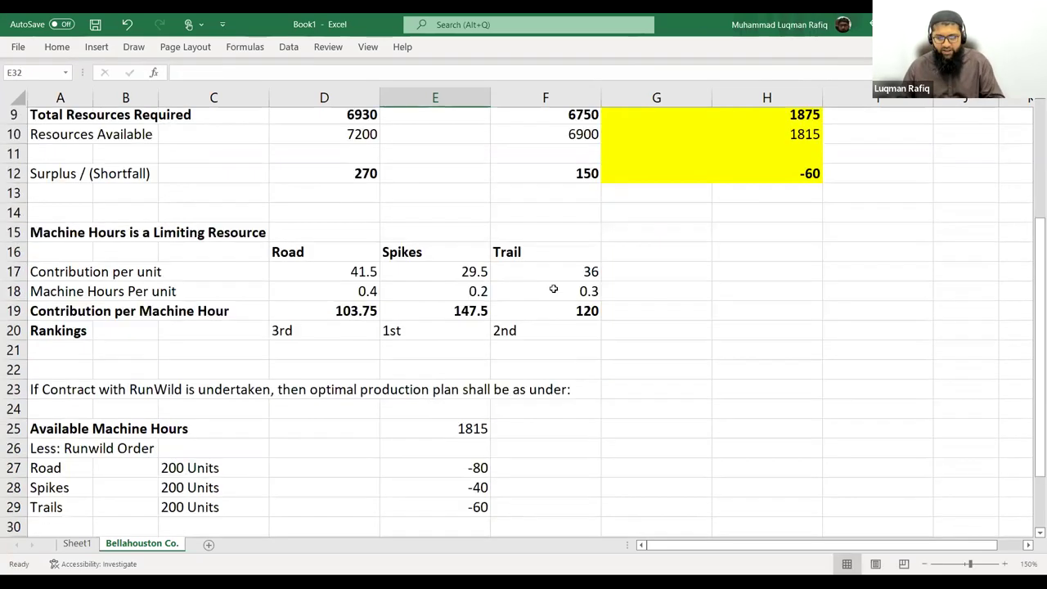
Add a formula in E35 that totals the available machine hours and the deductions above it
{"action": "scroll", "coordinate": [381, 364], "scroll_direction": "down", "scroll_amount": 1}
{"action": "left_click", "coordinate": [61, 451]}
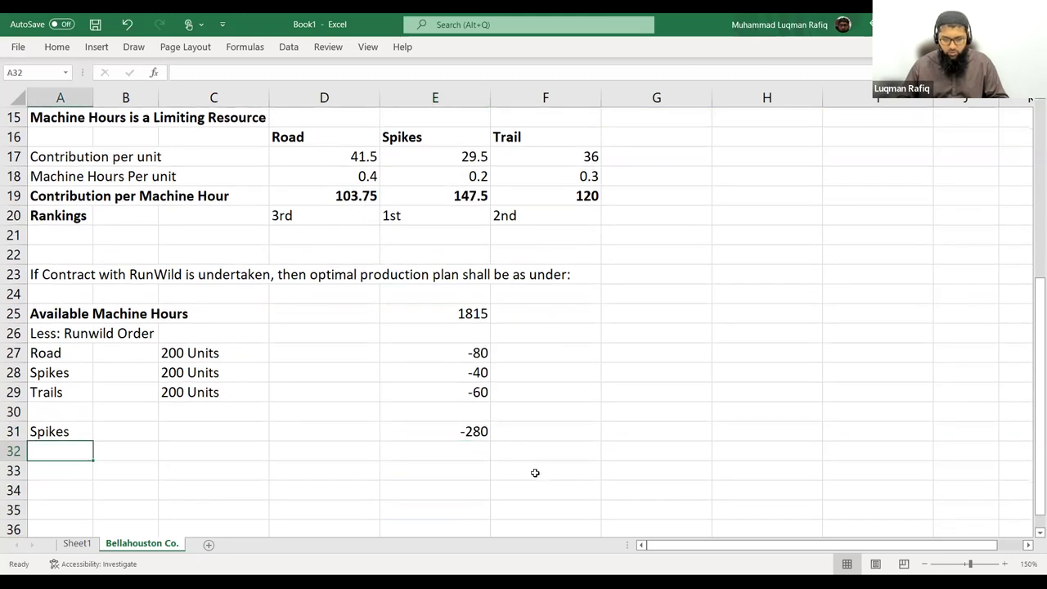
{"action": "scroll", "coordinate": [471, 454], "scroll_direction": "down", "scroll_amount": 1}
{"action": "left_click", "coordinate": [471, 454]}
{"action": "type", "text": "="}
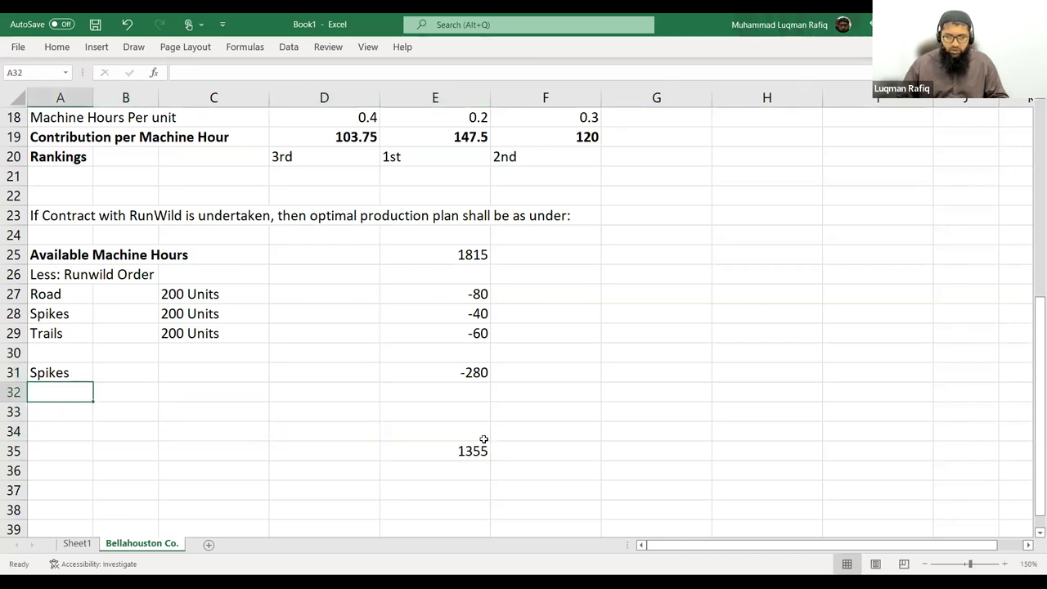
{"action": "scroll", "coordinate": [551, 241], "scroll_direction": "up", "scroll_amount": 2}
{"action": "scroll", "coordinate": [515, 269], "scroll_direction": "down", "scroll_amount": 2}
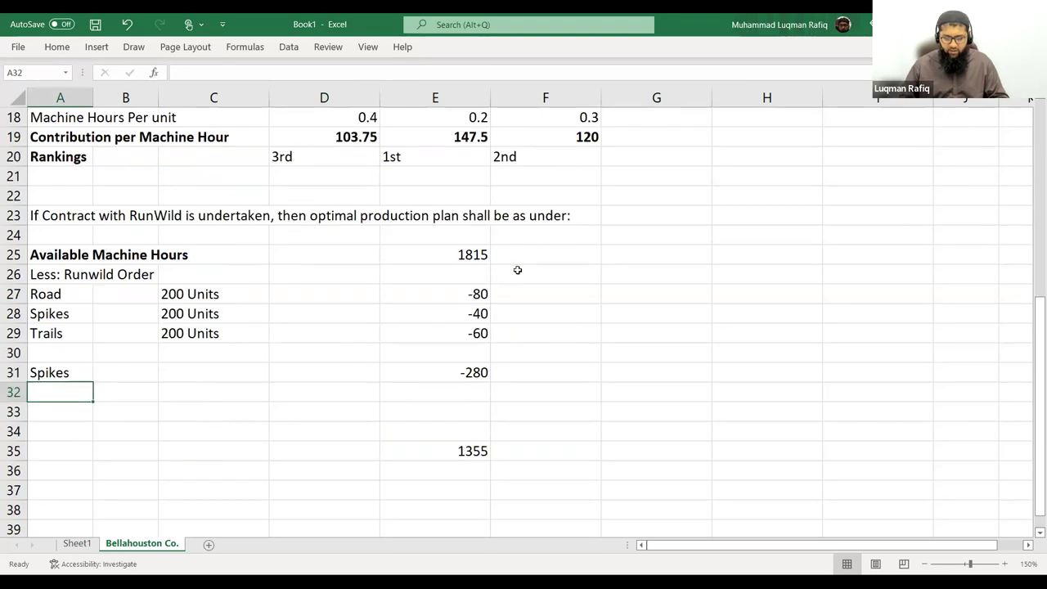
Label cell A32 "Trail" and calculate its machine hours in E32 with the formula -1650*G7
{"action": "type", "text": "Trail"}
{"action": "key", "text": "Tab"}
{"action": "key", "text": "Tab"}
{"action": "key", "text": "Tab"}
{"action": "key", "text": "Tab"}
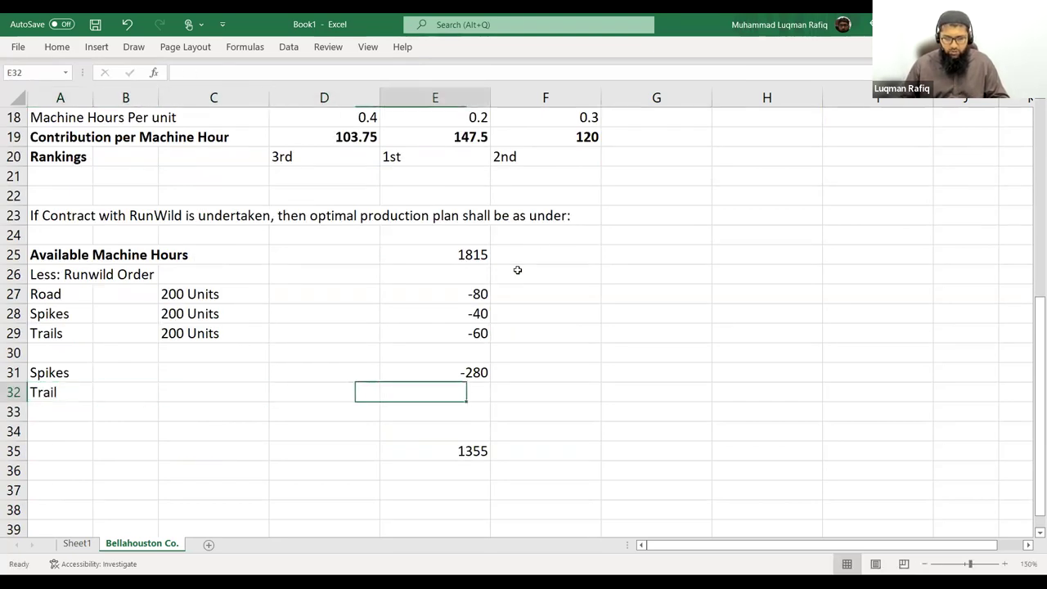
{"action": "type", "text": "-"}
{"action": "scroll", "coordinate": [517, 271], "scroll_direction": "up", "scroll_amount": 3}
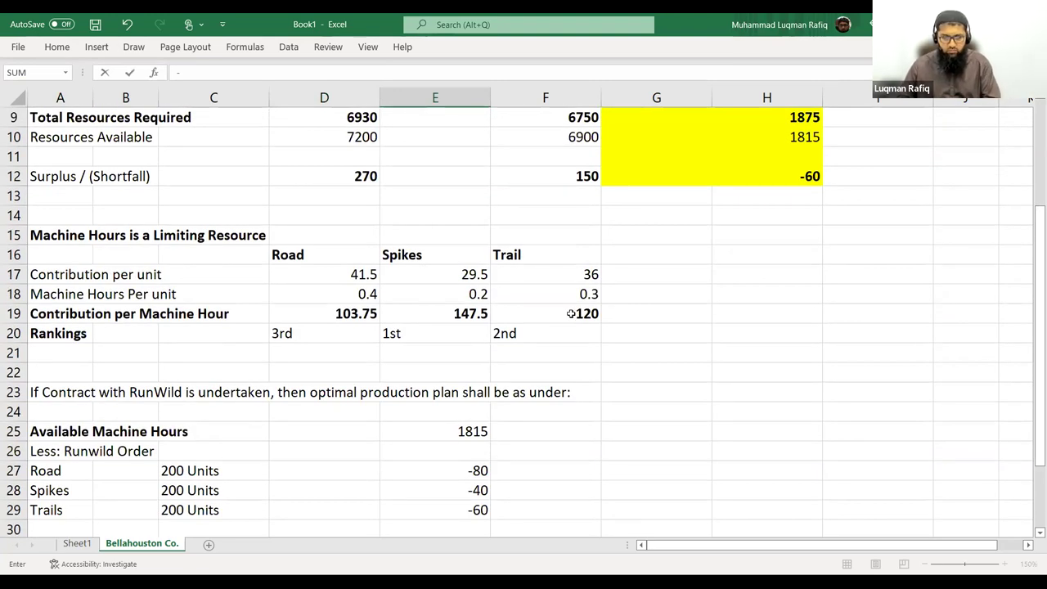
{"action": "scroll", "coordinate": [570, 313], "scroll_direction": "up", "scroll_amount": 3}
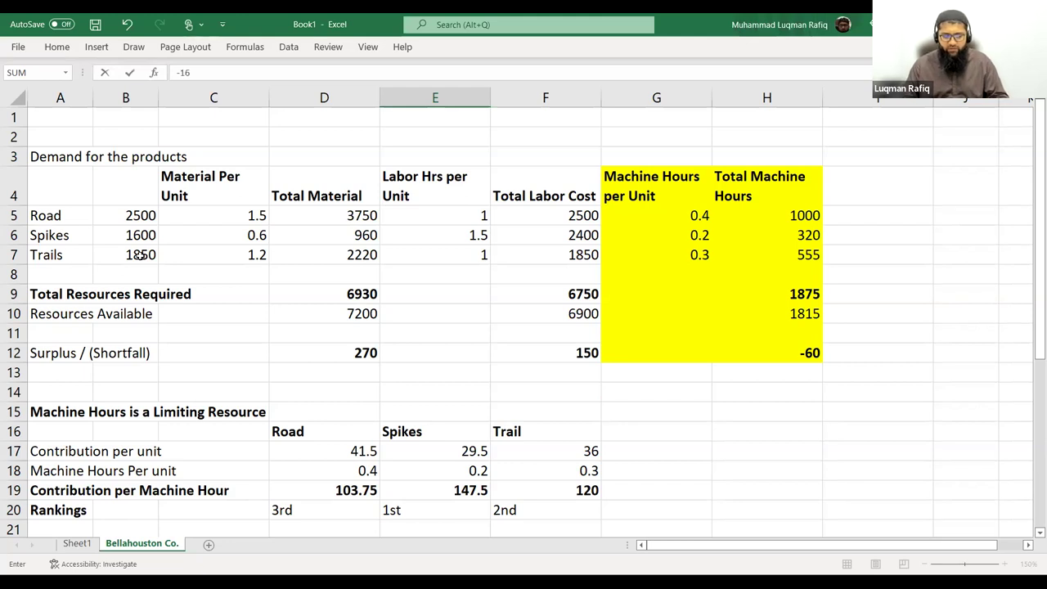
{"action": "type", "text": "0*"}
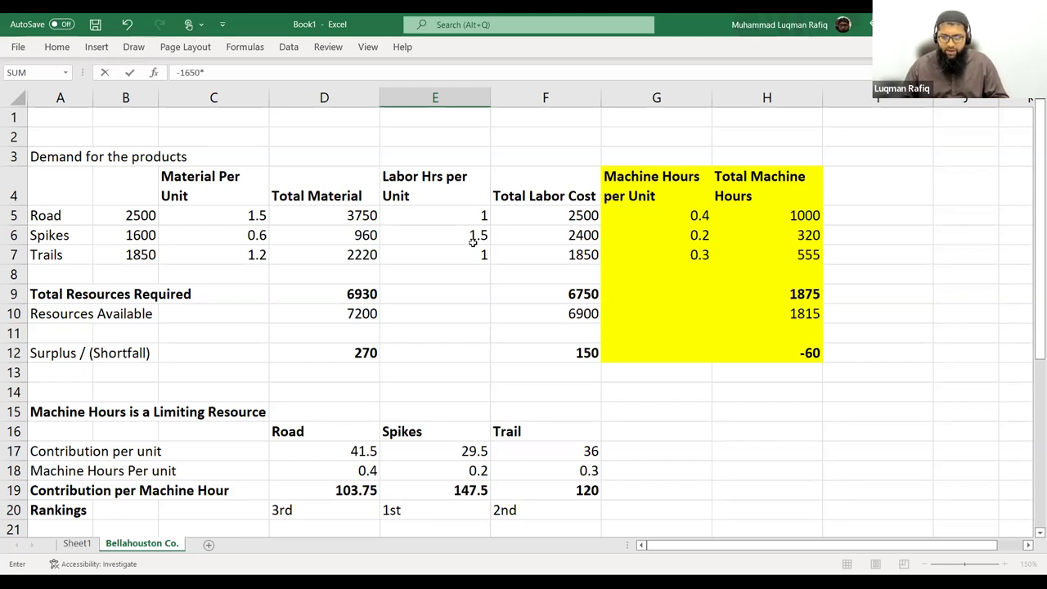
{"action": "left_click", "coordinate": [671, 254]}
{"action": "key", "text": "Return"}
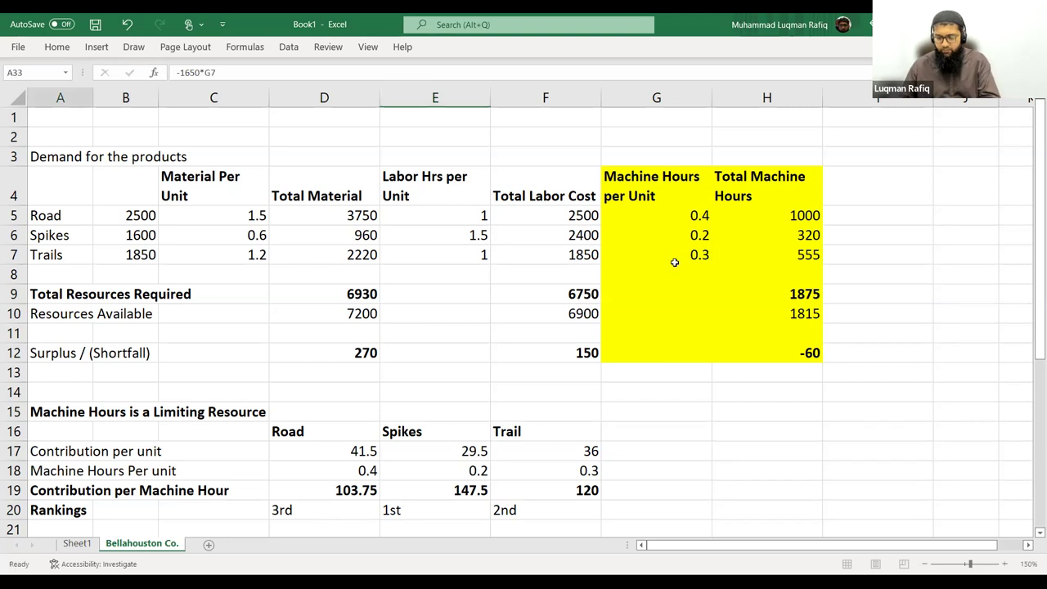
Enter -860 in E33 to use up the remaining machine hours
{"action": "scroll", "coordinate": [479, 372], "scroll_direction": "down", "scroll_amount": 1}
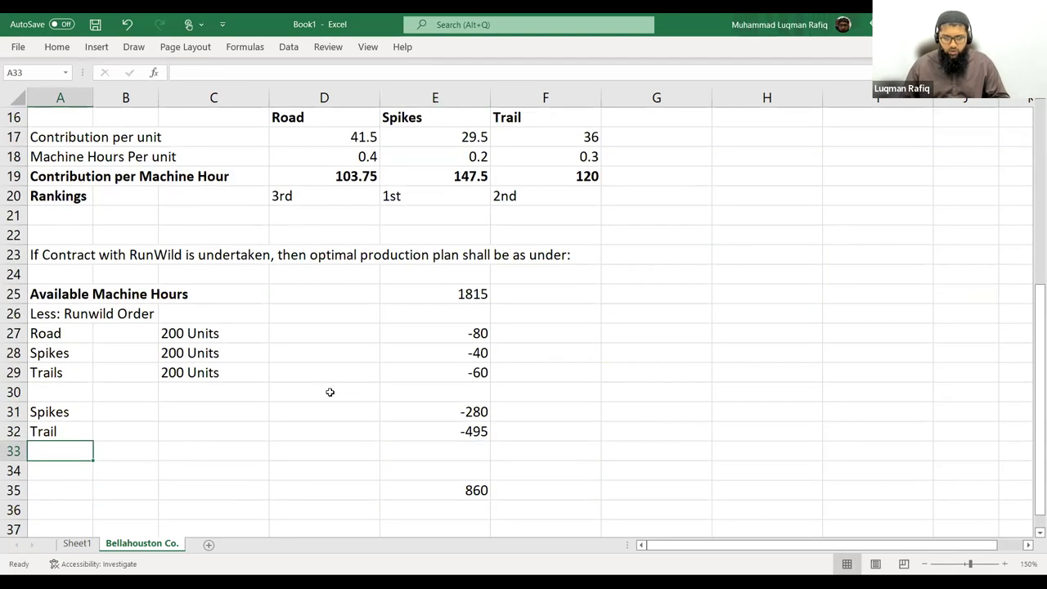
{"action": "left_click", "coordinate": [480, 446]}
{"action": "type", "text": "-856"}
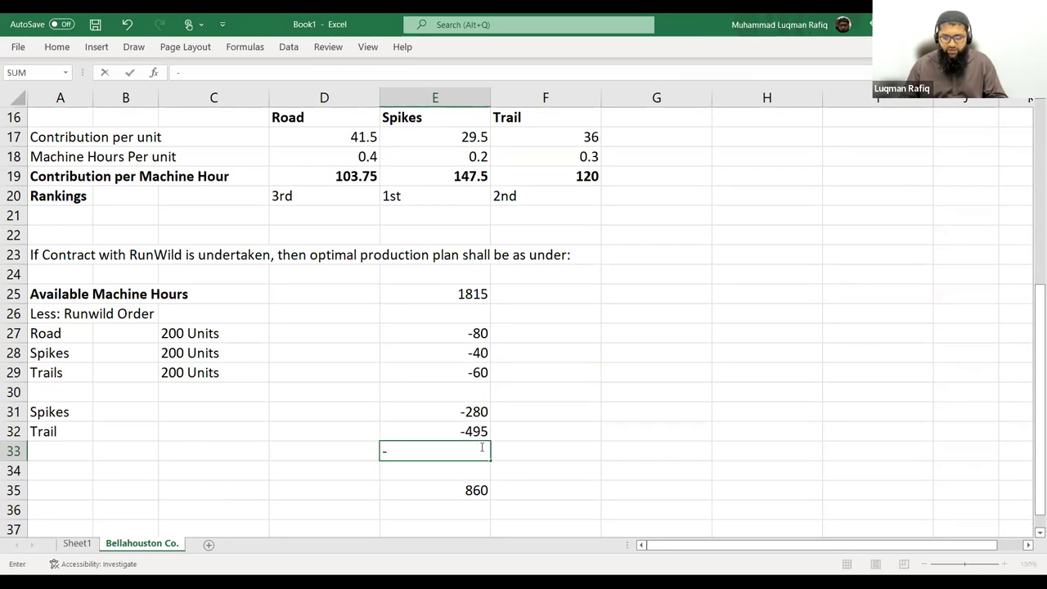
{"action": "key", "text": "BackSpace"}
{"action": "key", "text": "BackSpace"}
{"action": "type", "text": "6"}
{"action": "key", "text": "BackSpace"}
{"action": "type", "text": "60"}
{"action": "key", "text": "Return"}
Label cell A33 "Roads" for the last product in the production plan
{"action": "key", "text": "Up"}
{"action": "key", "text": "Left"}
{"action": "key", "text": "Left"}
{"action": "key", "text": "Left"}
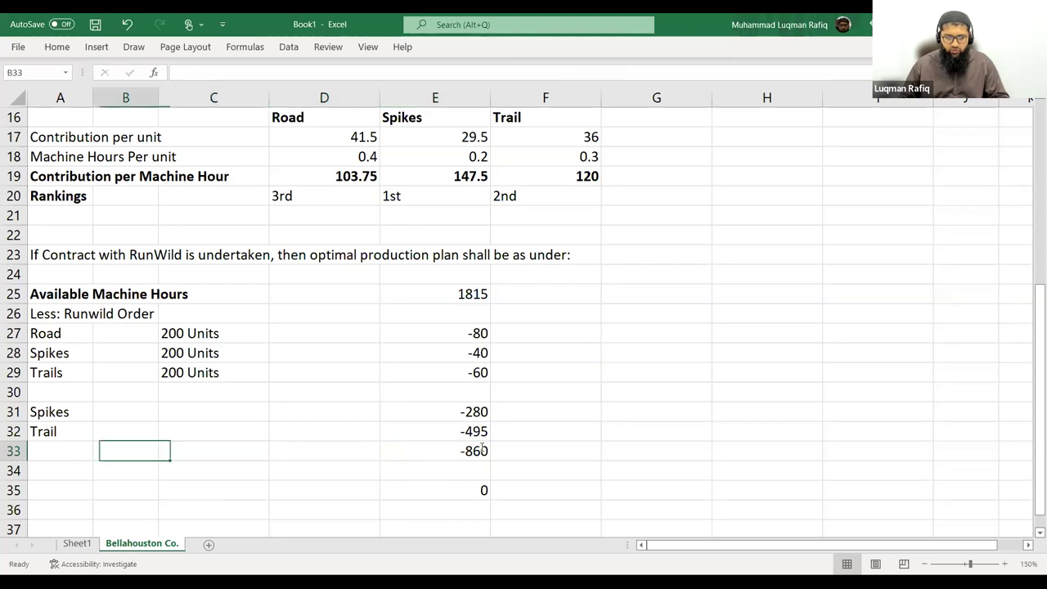
{"action": "key", "text": "Left"}
{"action": "type", "text": "Roads"}
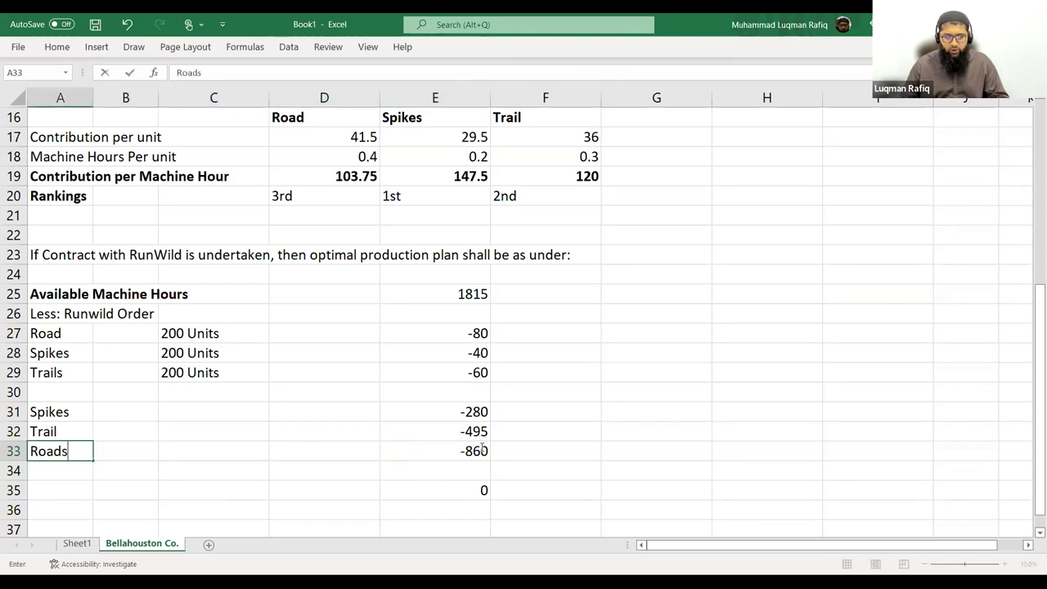
Enter 1400 in C31 as the units of Spikes in the production plan
{"action": "key", "text": "Right"}
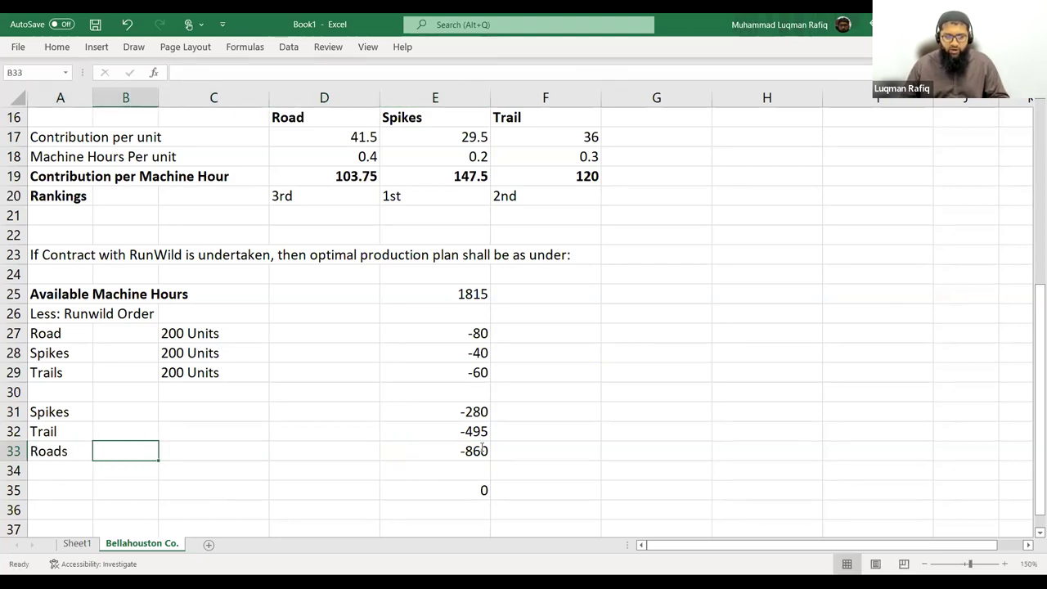
{"action": "key", "text": "Right"}
{"action": "key", "text": "Up"}
{"action": "key", "text": "Up"}
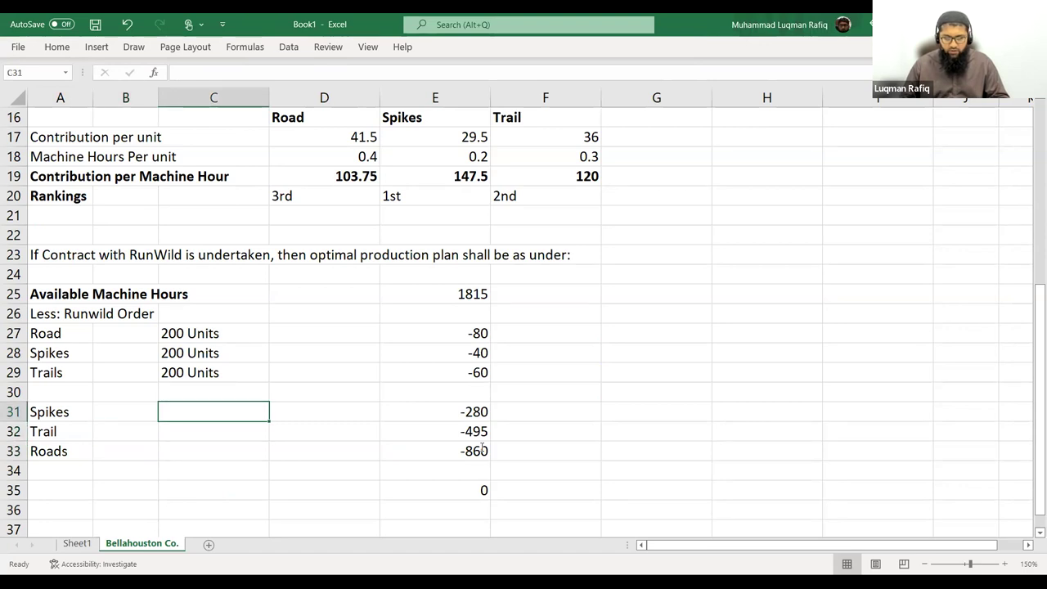
{"action": "type", "text": "1400"}
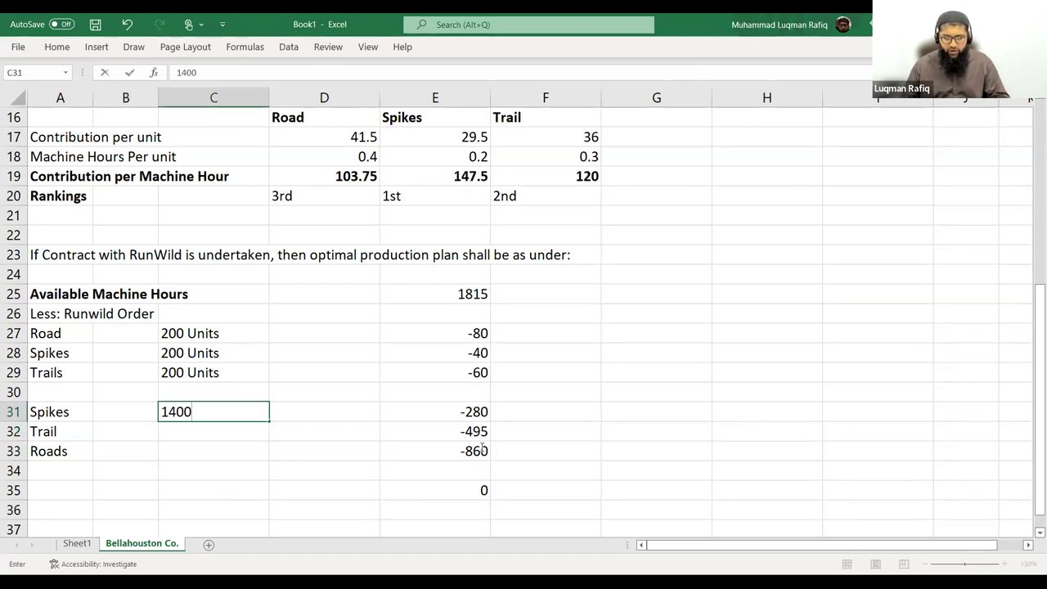
{"action": "key", "text": "Return"}
Check the March demand for Trail in the question document and enter 1650 as its units in C32
{"action": "key", "text": "alt+Tab"}
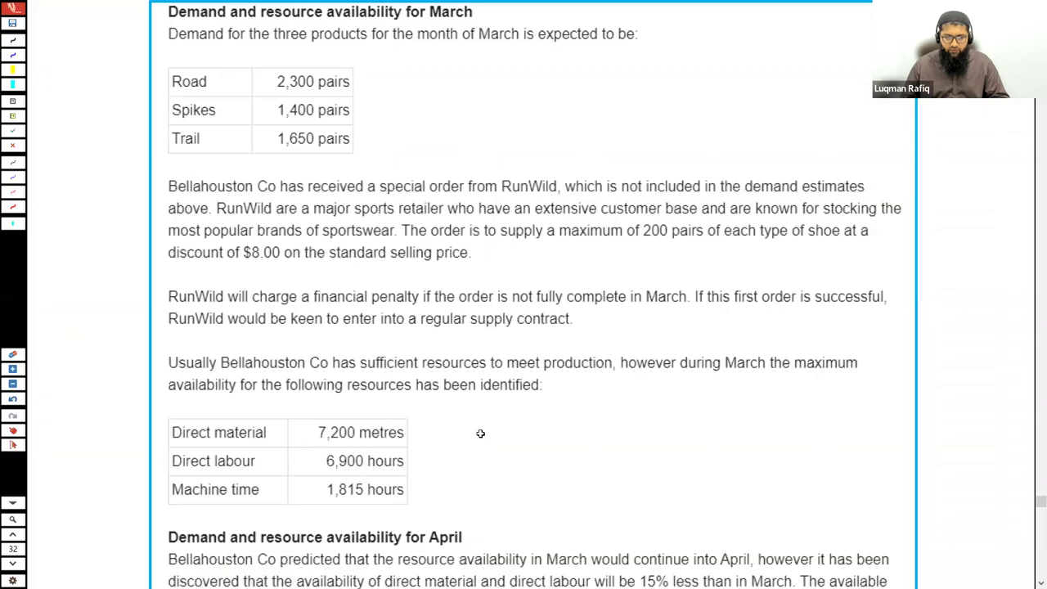
{"action": "key", "text": "alt+Tab"}
{"action": "type", "text": "1650"}
{"action": "key", "text": "Return"}
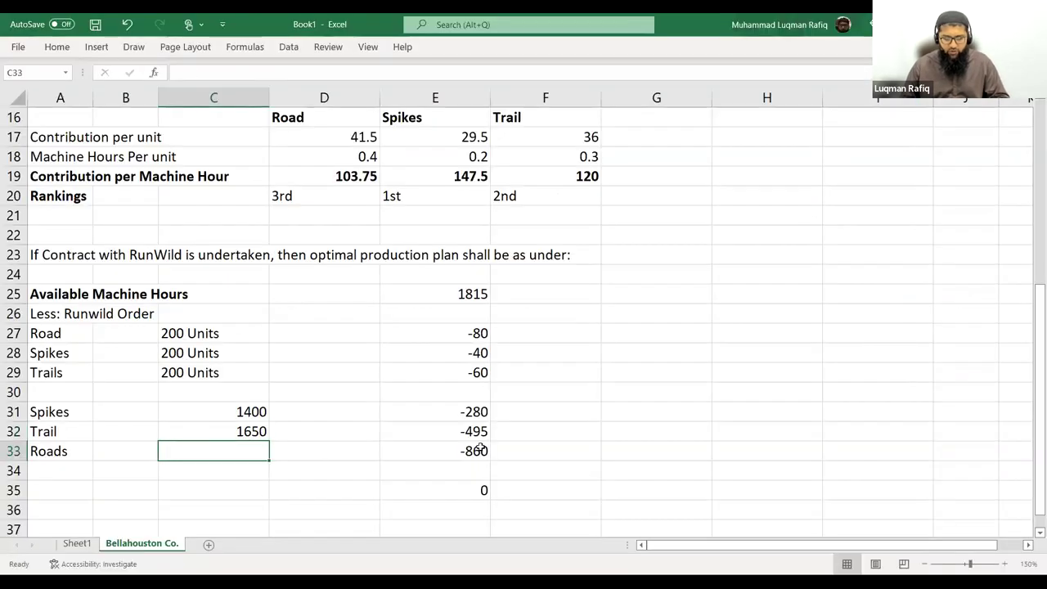
Inspect the formula behind the Trail machine hours in E32
{"action": "key", "text": "Up"}
{"action": "key", "text": "Right"}
{"action": "key", "text": "Right"}
{"action": "key", "text": "Right"}
{"action": "key", "text": "Left"}
{"action": "key", "text": "F2"}
{"action": "key", "text": "Escape"}
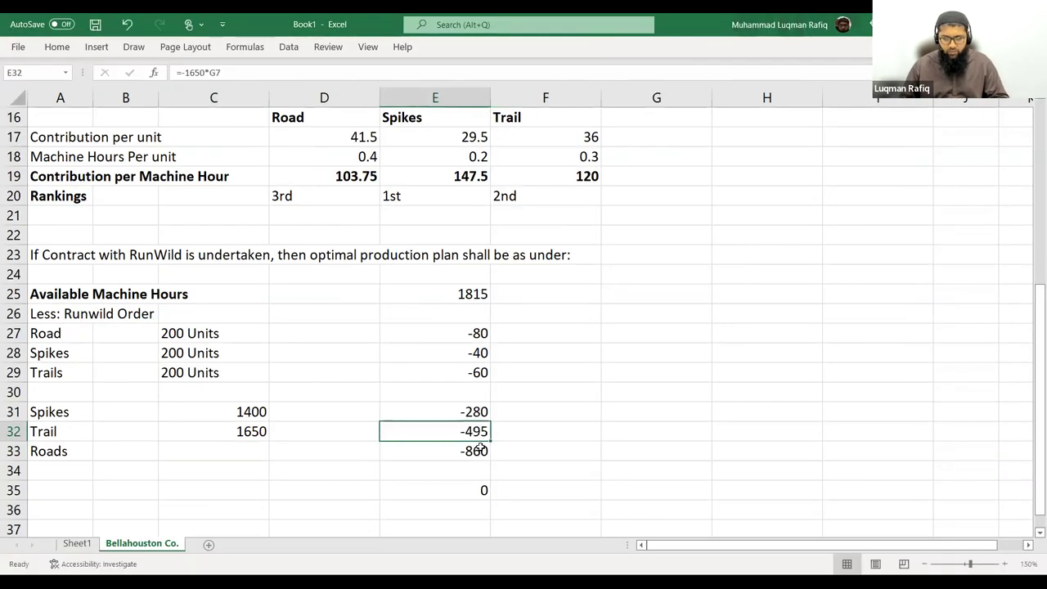
Calculate the Roads units in C33 from the remaining machine hours with the formula =-E33/0.4
{"action": "key", "text": "Left"}
{"action": "key", "text": "Left"}
{"action": "key", "text": "Left"}
{"action": "key", "text": "Down"}
{"action": "key", "text": "Right"}
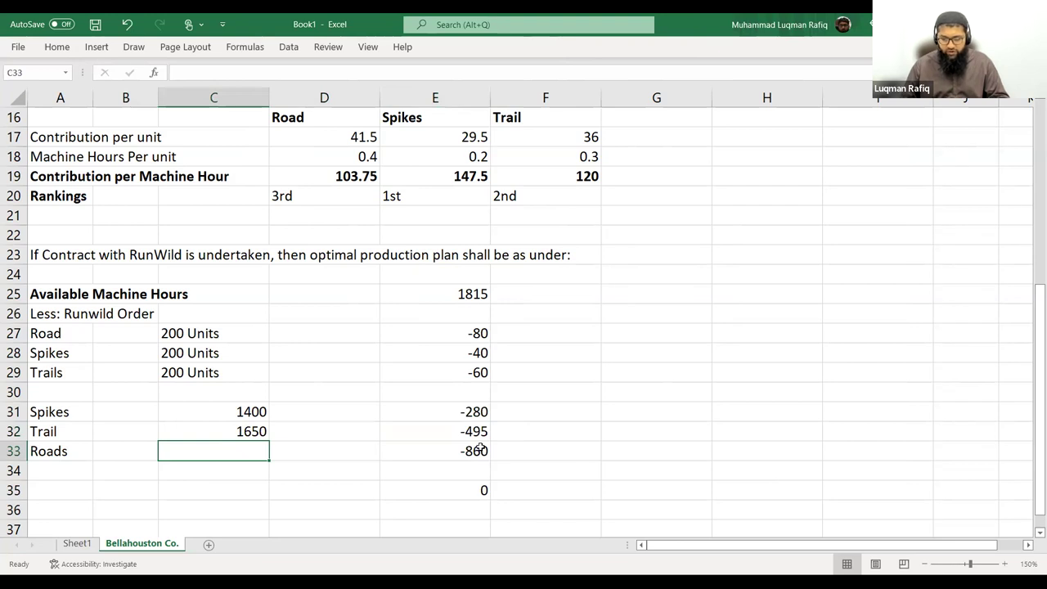
{"action": "type", "text": "=-"}
{"action": "key", "text": "Right"}
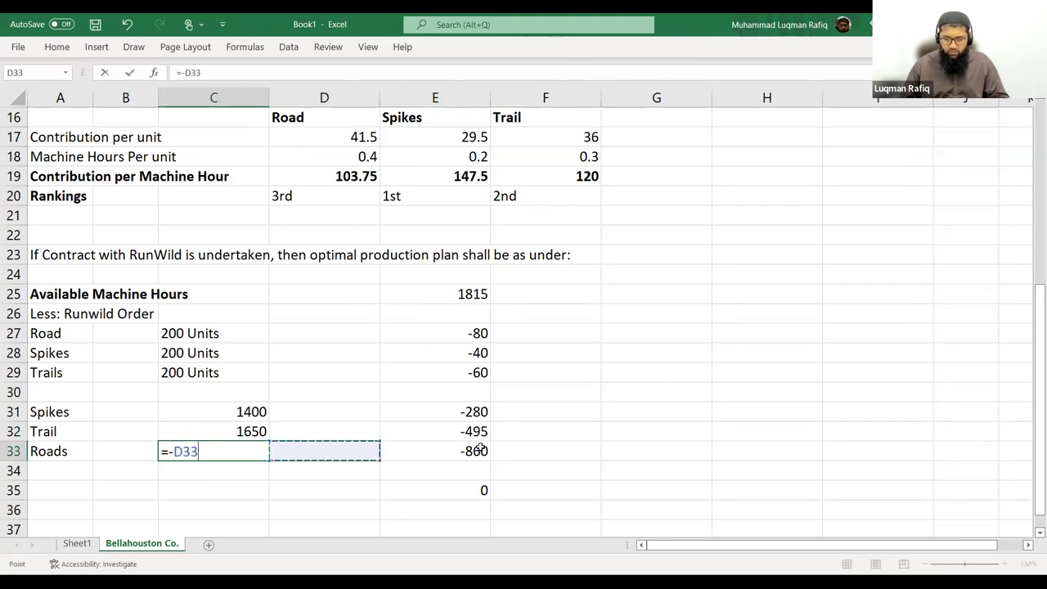
{"action": "key", "text": "Right"}
{"action": "key", "text": "Right"}
{"action": "key", "text": "Left"}
{"action": "type", "text": "/"}
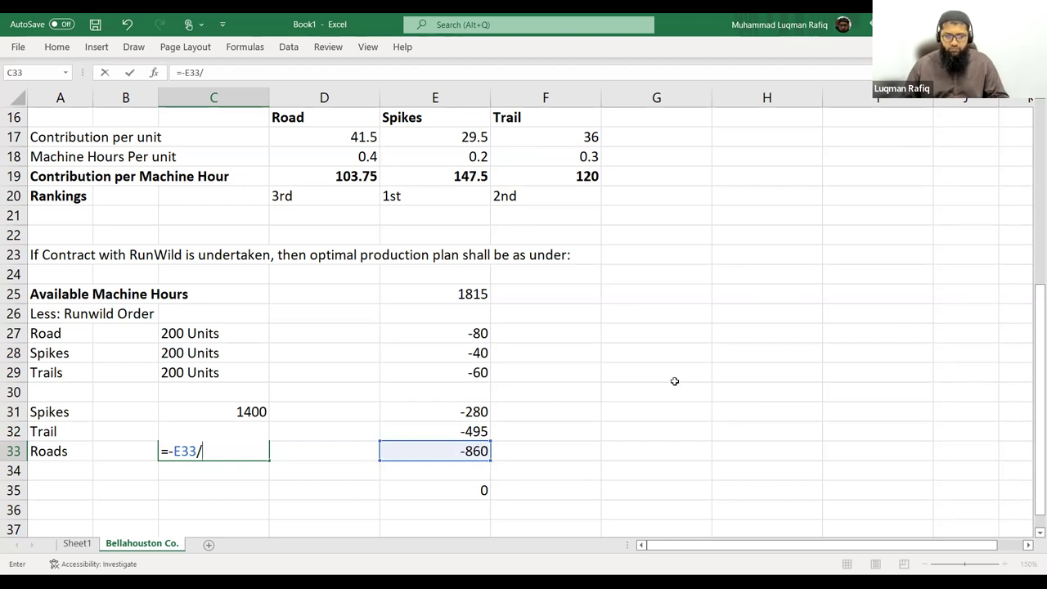
{"action": "scroll", "coordinate": [673, 381], "scroll_direction": "up", "scroll_amount": 5}
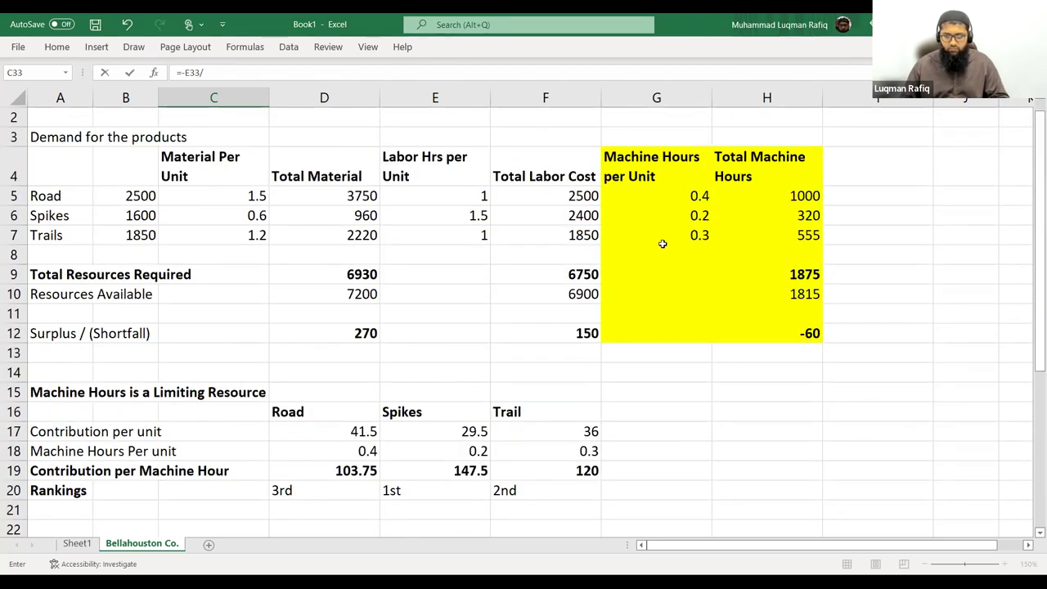
{"action": "type", "text": "4"}
{"action": "key", "text": "Return"}
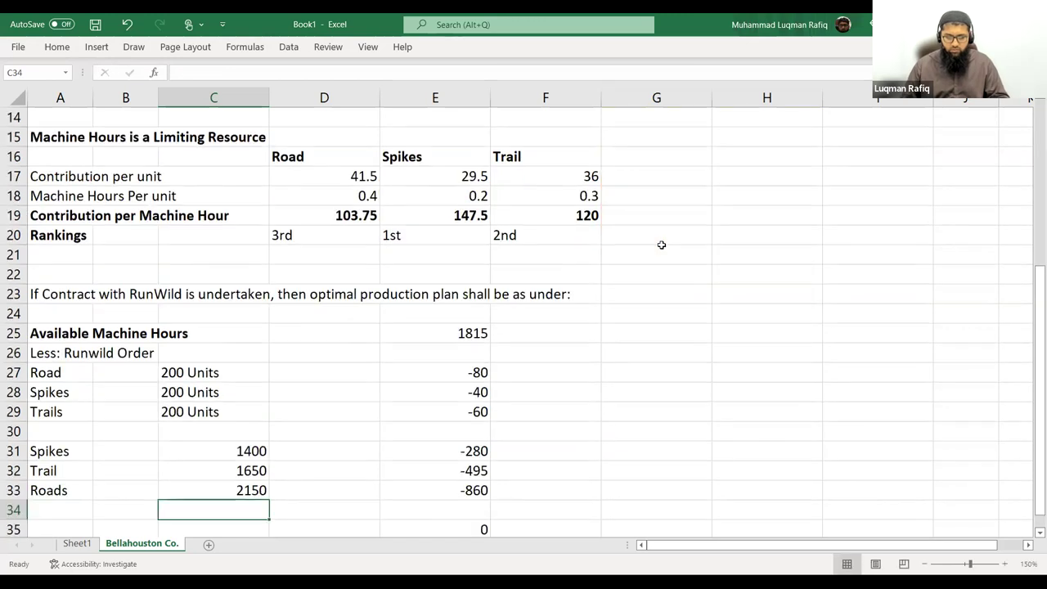
Make the Roads units in C33 bold and enter the label "Optimal" in A37
{"action": "scroll", "coordinate": [338, 395], "scroll_direction": "up", "scroll_amount": 5}
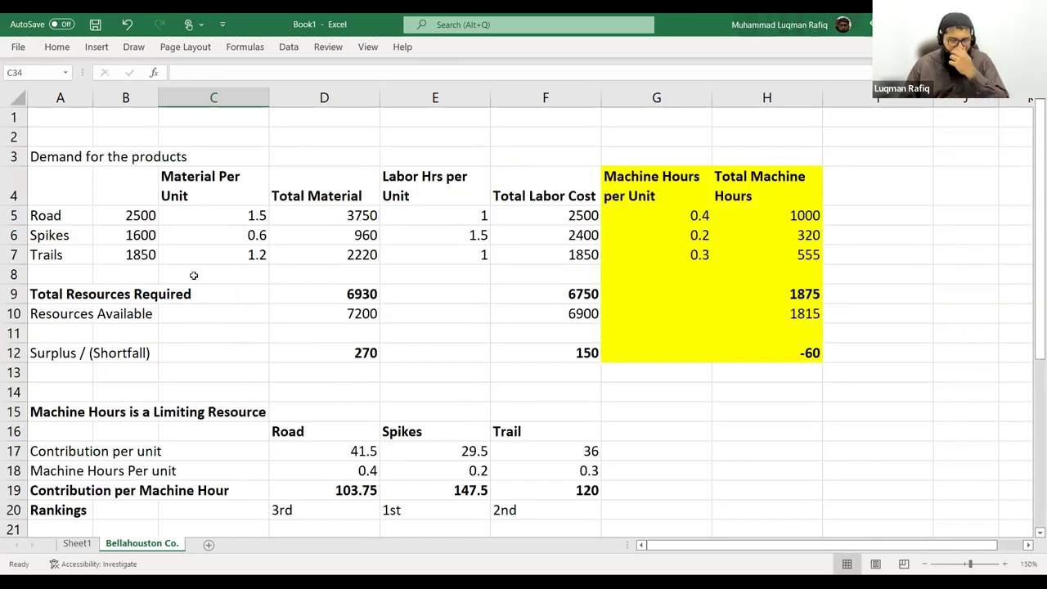
{"action": "scroll", "coordinate": [147, 229], "scroll_direction": "down", "scroll_amount": 6}
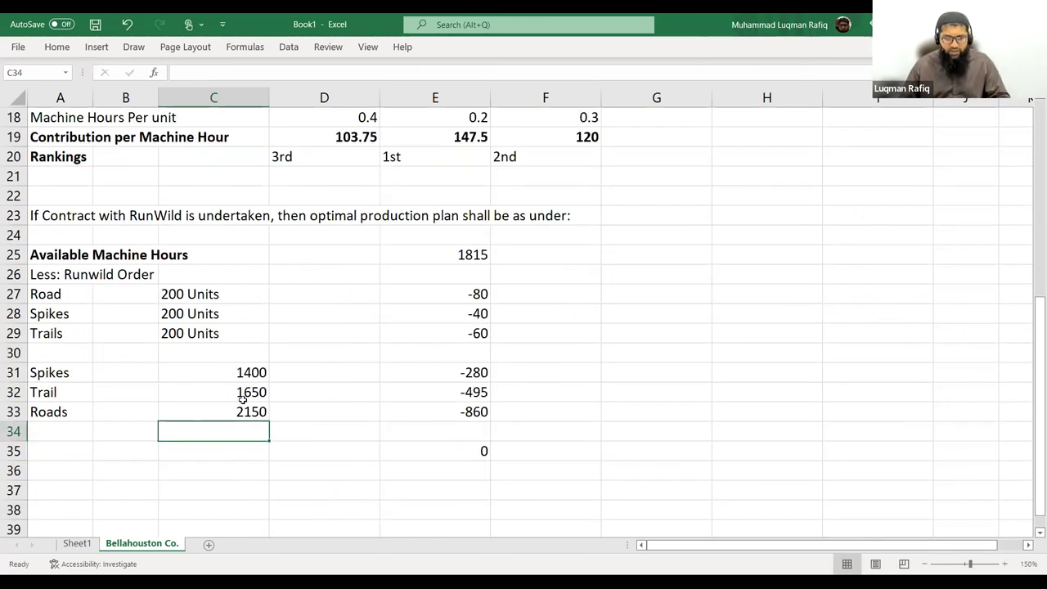
{"action": "key", "text": "Up"}
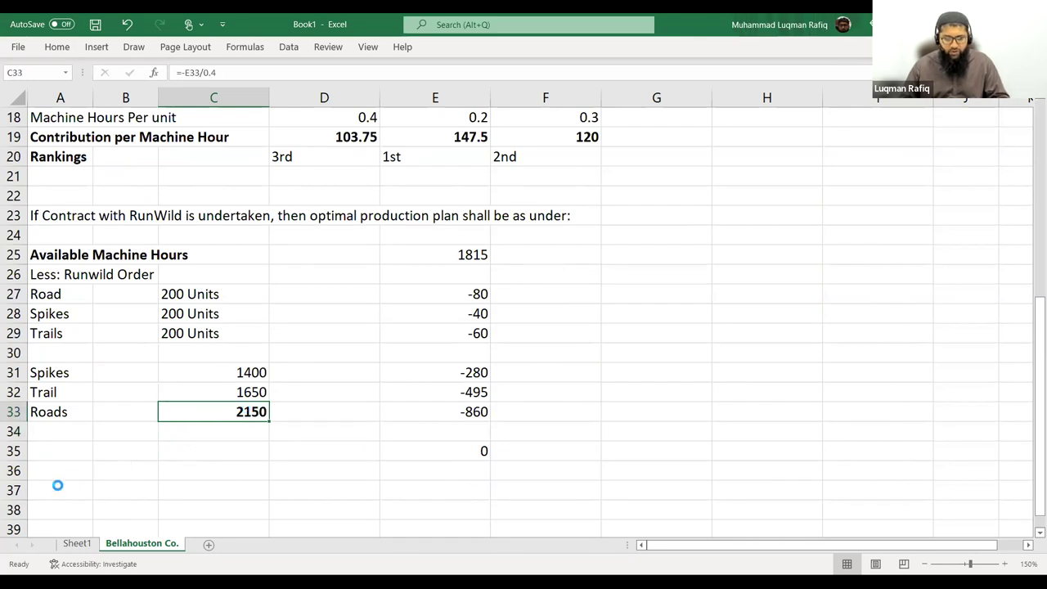
{"action": "left_click", "coordinate": [57, 488]}
{"action": "type", "text": "Optimal"}
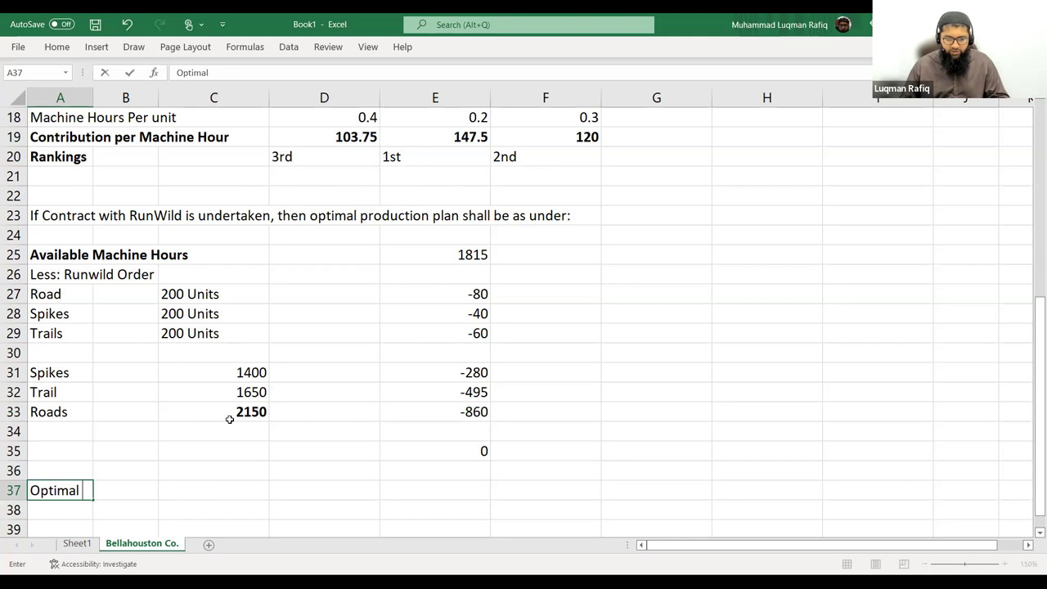
Highlight the Roads units in C33 and machine hours in E33 with a yellow fill
{"action": "left_click", "coordinate": [225, 412]}
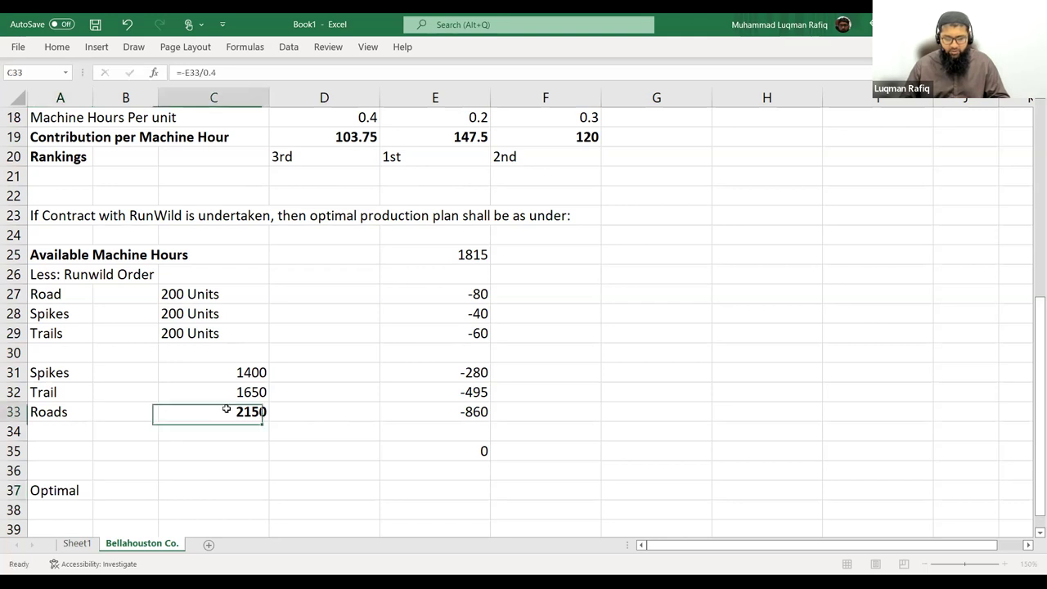
{"action": "left_click", "coordinate": [477, 414], "text": "ctrl"}
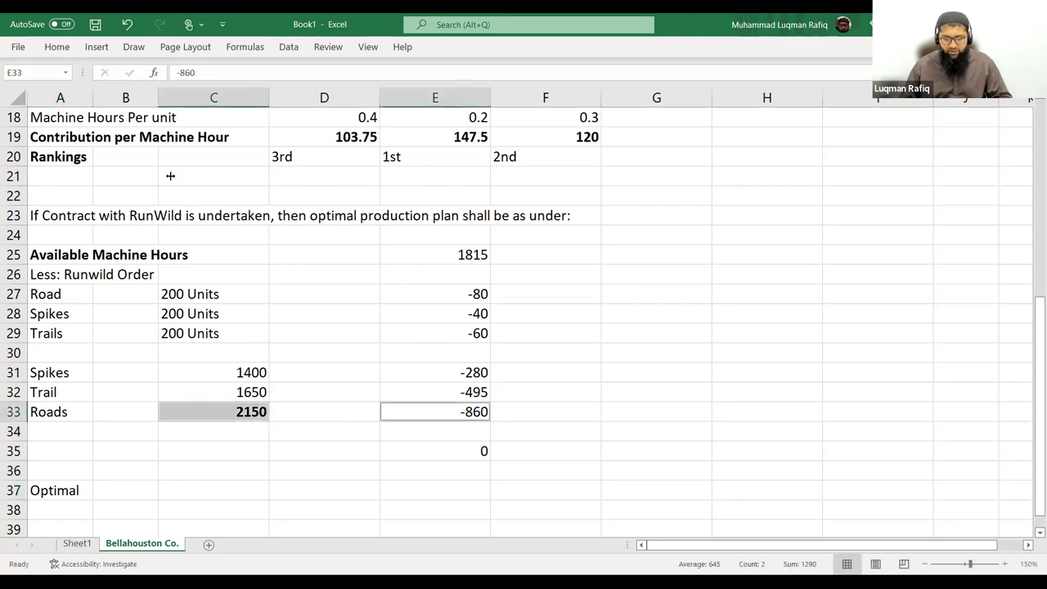
{"action": "left_click", "coordinate": [58, 49]}
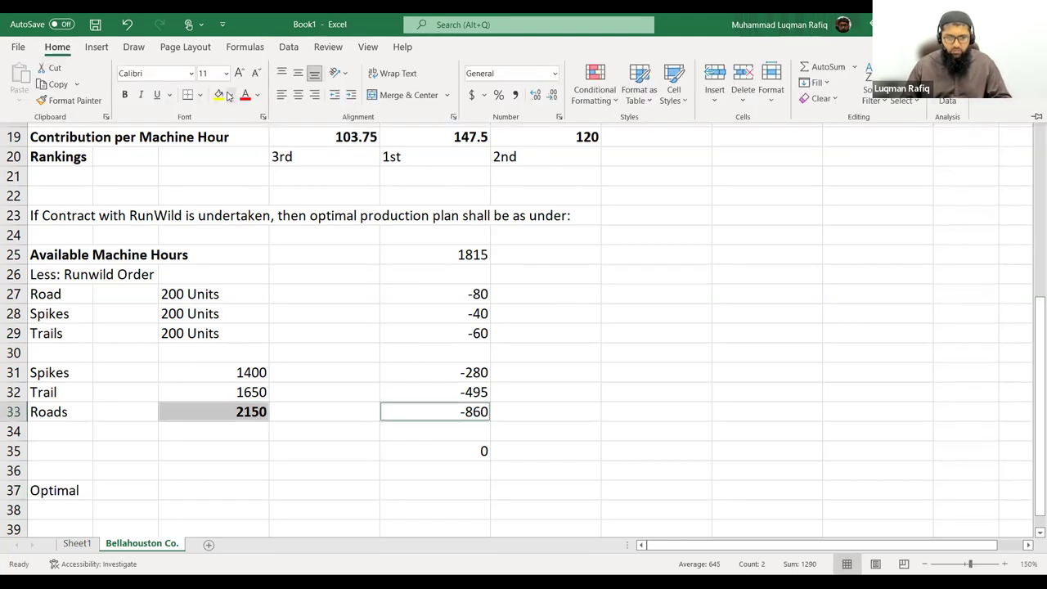
{"action": "left_click", "coordinate": [228, 95]}
Open the "Optimal" label in A37 for editing
{"action": "double_click", "coordinate": [72, 490]}
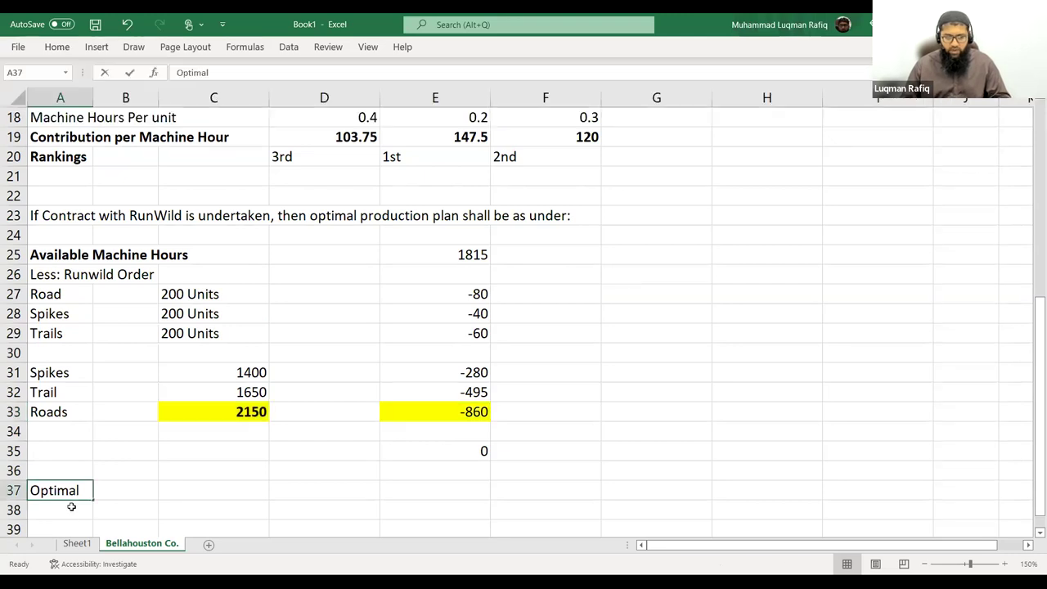
Complete the heading in A37 so it reads "Optimal prdouction Plan:"
{"action": "type", "text": "prd"}
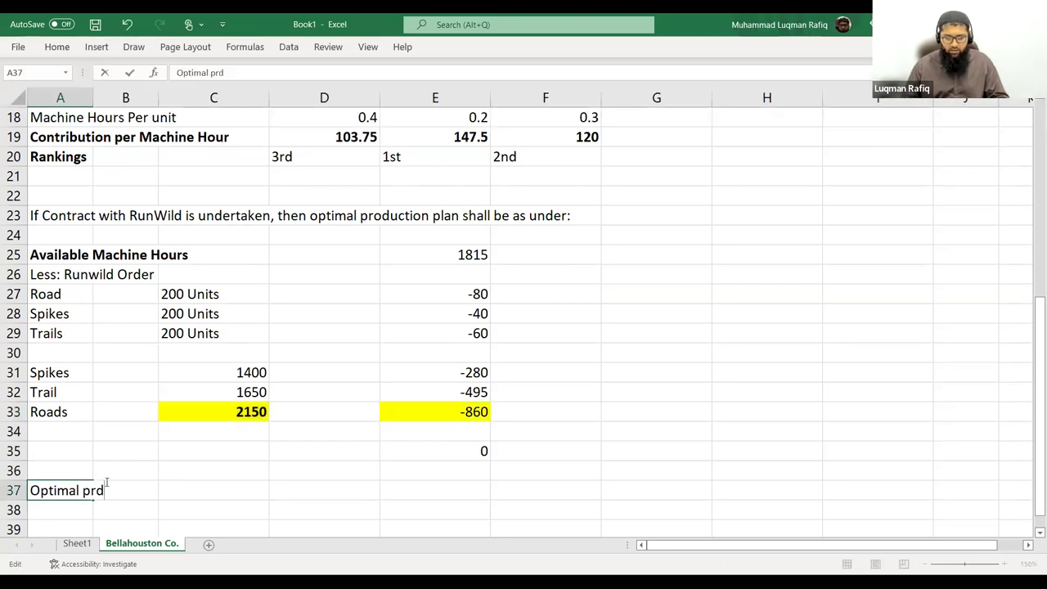
{"action": "type", "text": "ouction Plan:"}
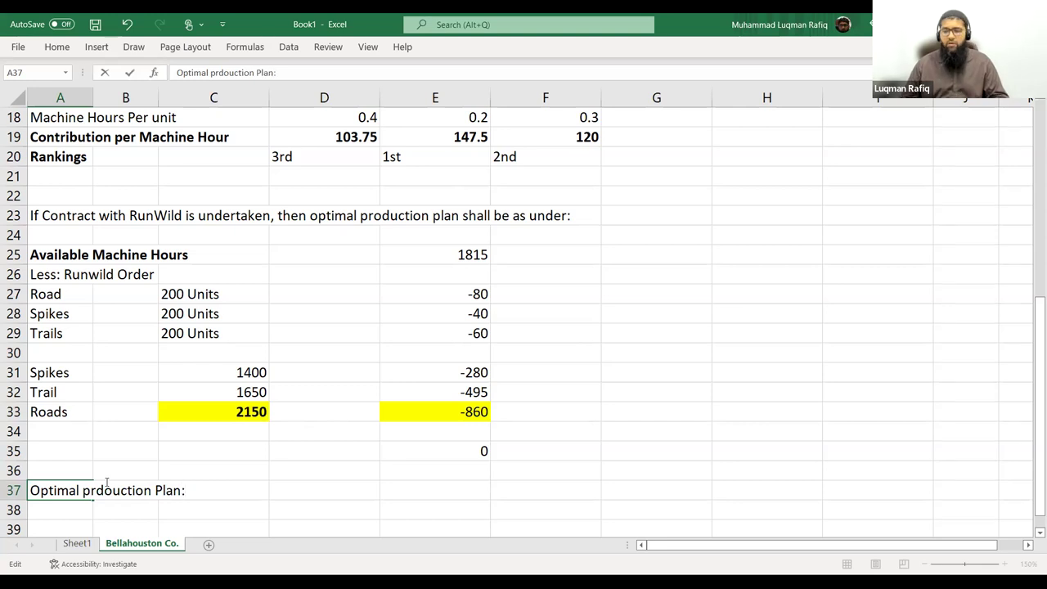
{"action": "key", "text": "Return"}
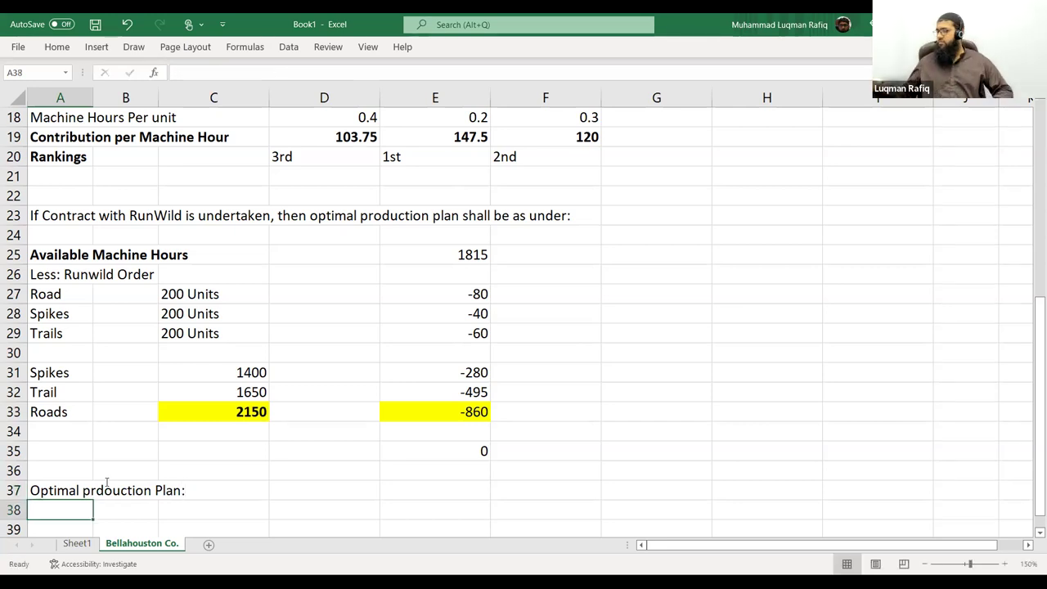
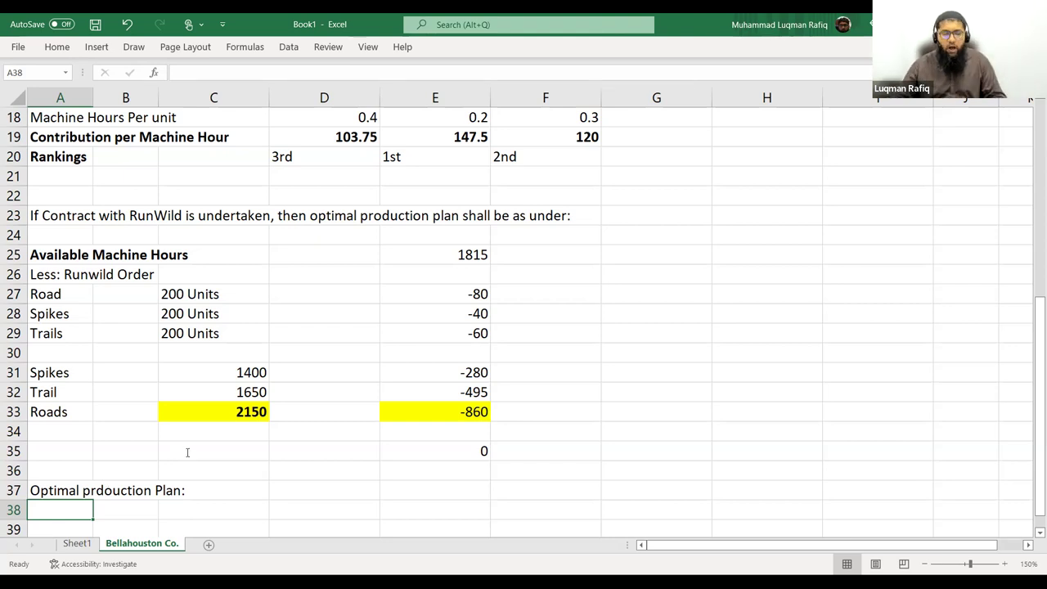
Add a "Spike" row in row 38 with the formula =C31+200 in D38
{"action": "type", "text": "Spike"}
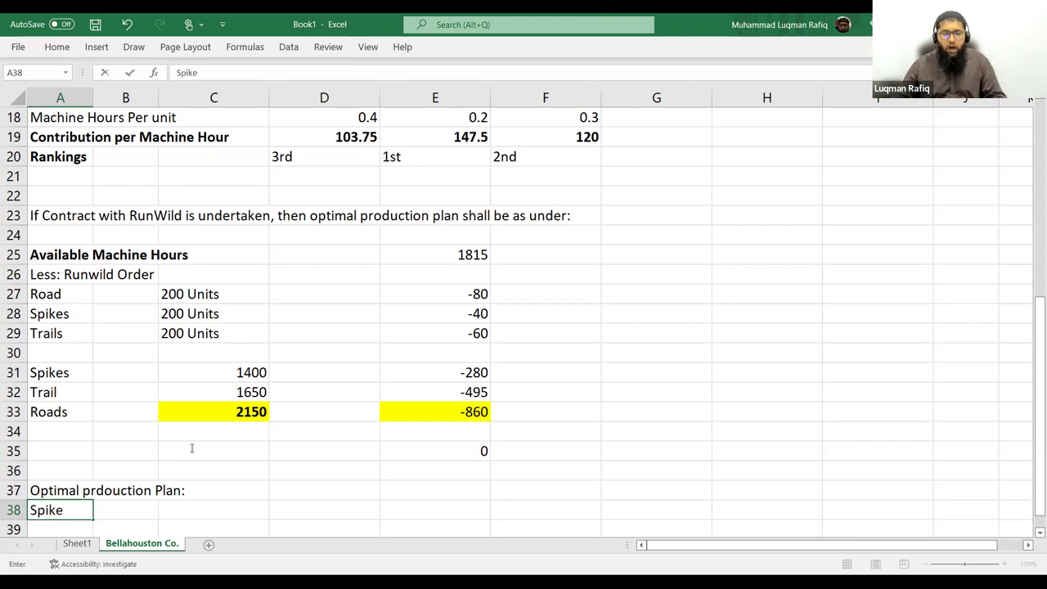
{"action": "key", "text": "Tab"}
{"action": "key", "text": "Tab"}
{"action": "key", "text": "Tab"}
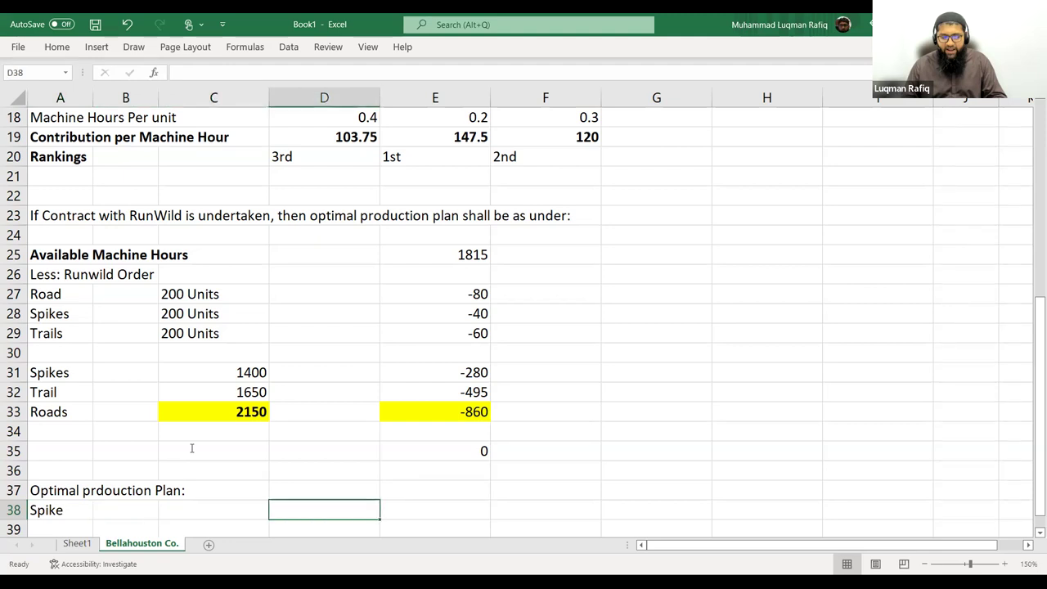
{"action": "type", "text": "="}
{"action": "key", "text": "Up"}
{"action": "key", "text": "Up"}
{"action": "key", "text": "Up"}
{"action": "key", "text": "Up"}
{"action": "key", "text": "Up"}
{"action": "key", "text": "Left"}
{"action": "key", "text": "Up"}
{"action": "key", "text": "Up"}
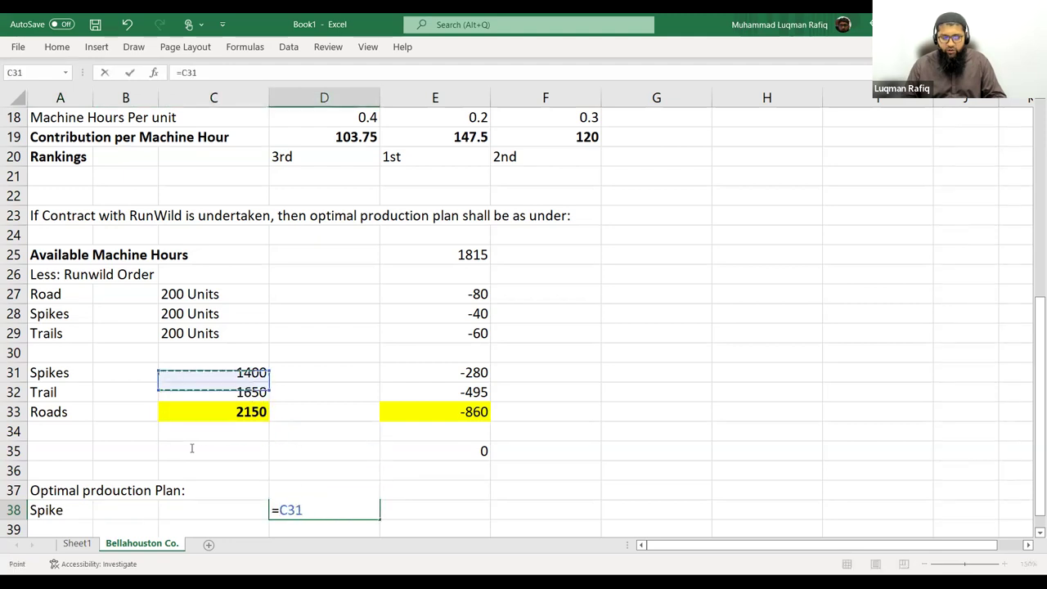
{"action": "type", "text": "+200"}
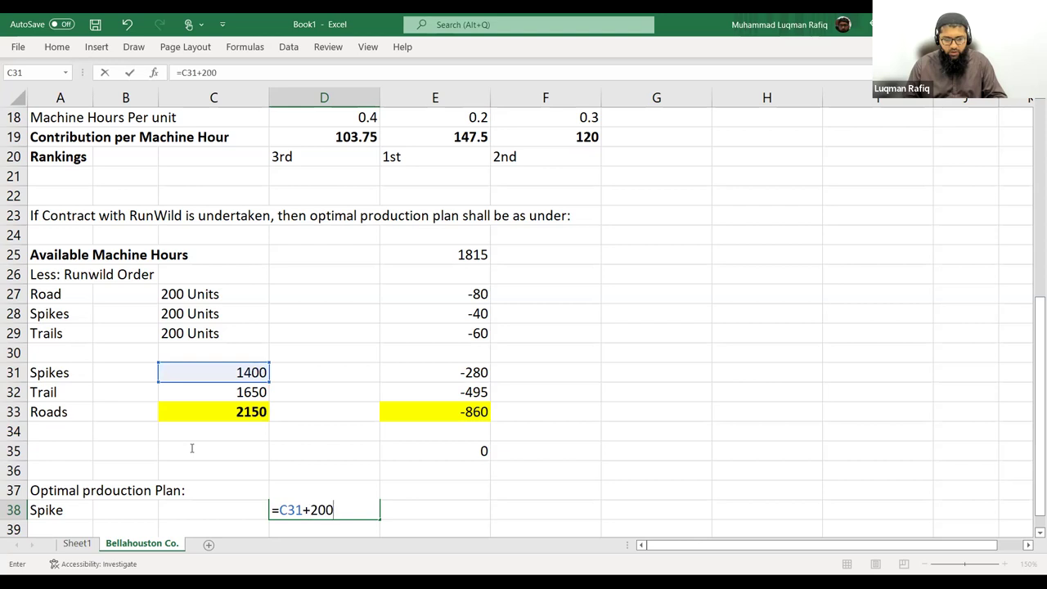
{"action": "key", "text": "Return"}
Add a "Trails" row in row 39 with the formula =C32+200 in D39
{"action": "type", "text": "Tra"}
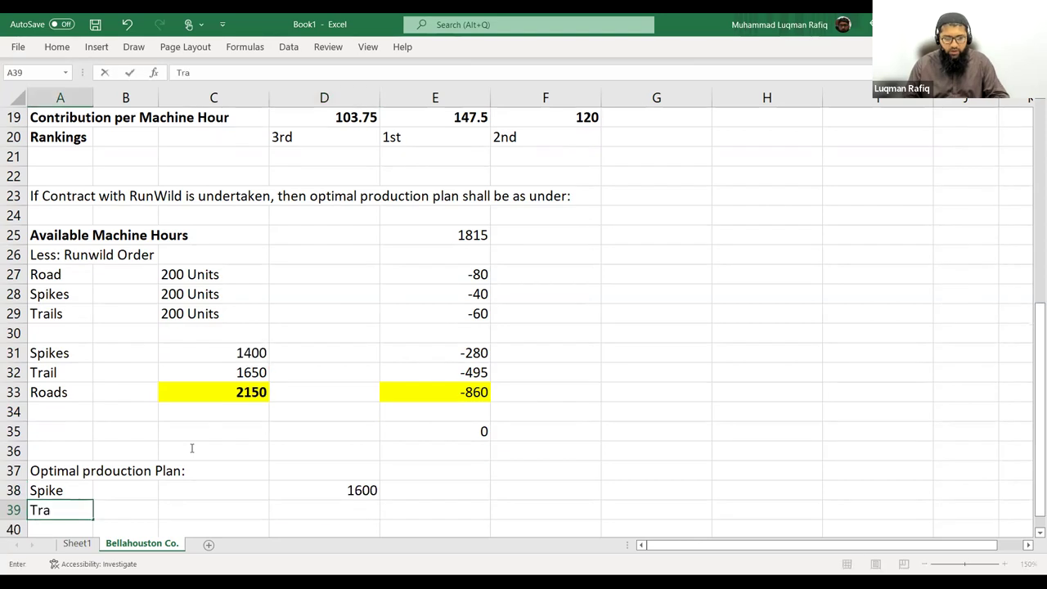
{"action": "type", "text": "ils"}
{"action": "key", "text": "Tab"}
{"action": "key", "text": "Tab"}
{"action": "key", "text": "Tab"}
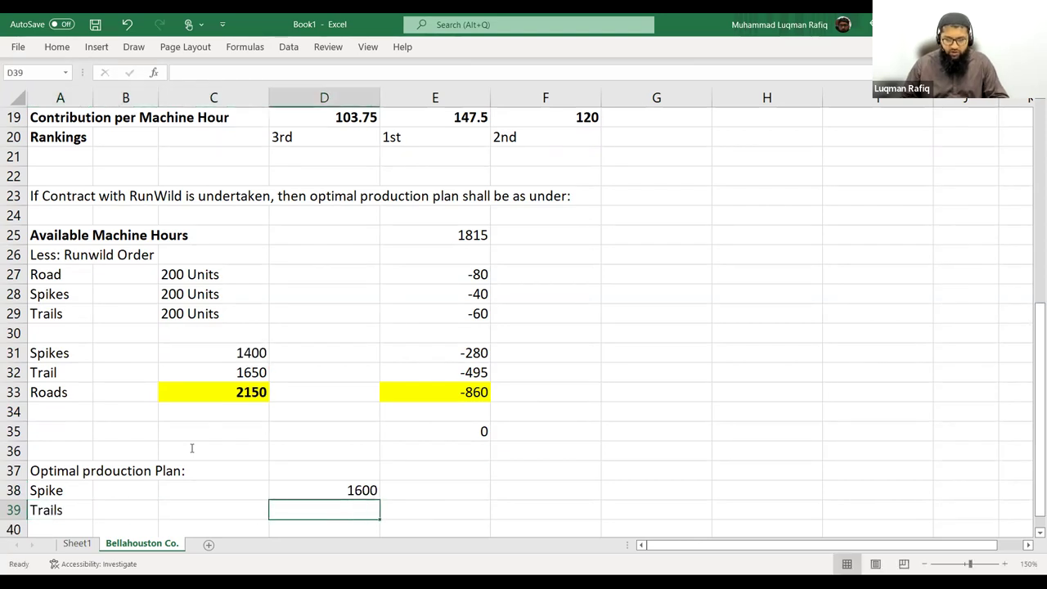
{"action": "type", "text": "="}
{"action": "key", "text": "Up"}
{"action": "key", "text": "Up"}
{"action": "key", "text": "Up"}
{"action": "key", "text": "Up"}
{"action": "key", "text": "Up"}
{"action": "key", "text": "Up"}
{"action": "key", "text": "Up"}
{"action": "key", "text": "Left"}
{"action": "type", "text": "+200"}
{"action": "key", "text": "Return"}
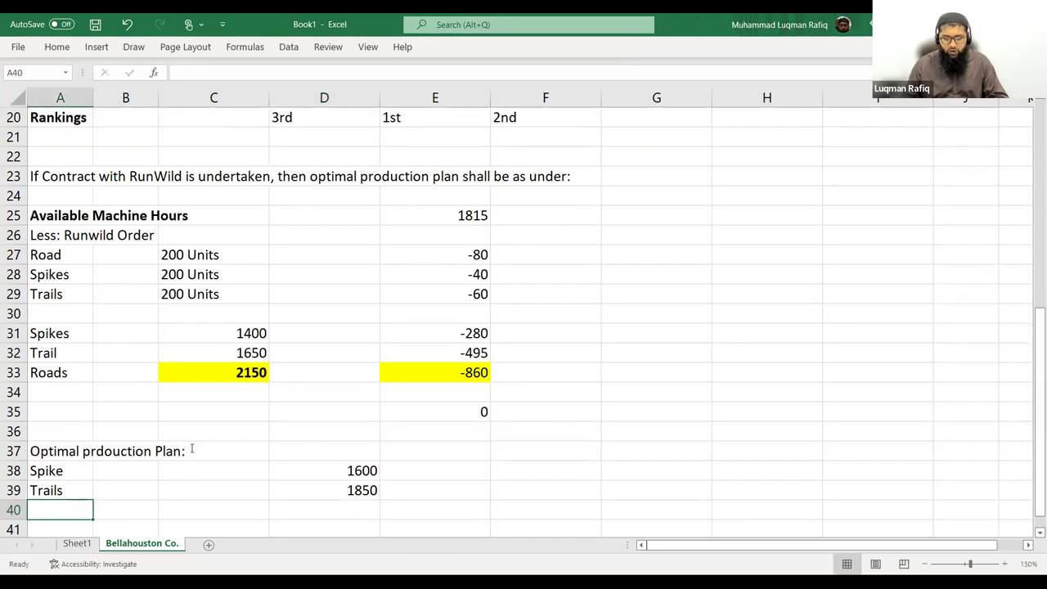
Add a "Roads" row in row 40 with the formula =C33+200 in D40
{"action": "type", "text": "="}
{"action": "type", "text": "Roads"}
{"action": "key", "text": "Tab"}
{"action": "key", "text": "Tab"}
{"action": "key", "text": "Tab"}
{"action": "key", "text": "Left"}
{"action": "key", "text": "Left"}
{"action": "key", "text": "Left"}
{"action": "type", "text": "Roads"}
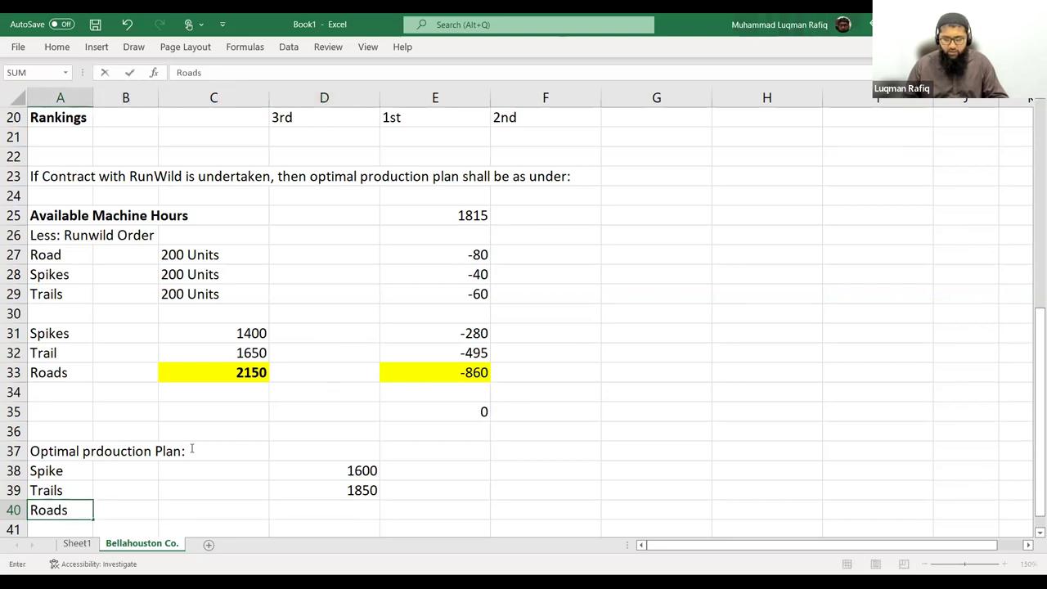
{"action": "key", "text": "Tab"}
{"action": "key", "text": "Tab"}
{"action": "key", "text": "Tab"}
{"action": "type", "text": "="}
{"action": "key", "text": "Up"}
{"action": "key", "text": "Left"}
{"action": "key", "text": "Up"}
{"action": "key", "text": "Up"}
{"action": "key", "text": "Up"}
{"action": "key", "text": "Up"}
{"action": "key", "text": "Up"}
{"action": "key", "text": "Up"}
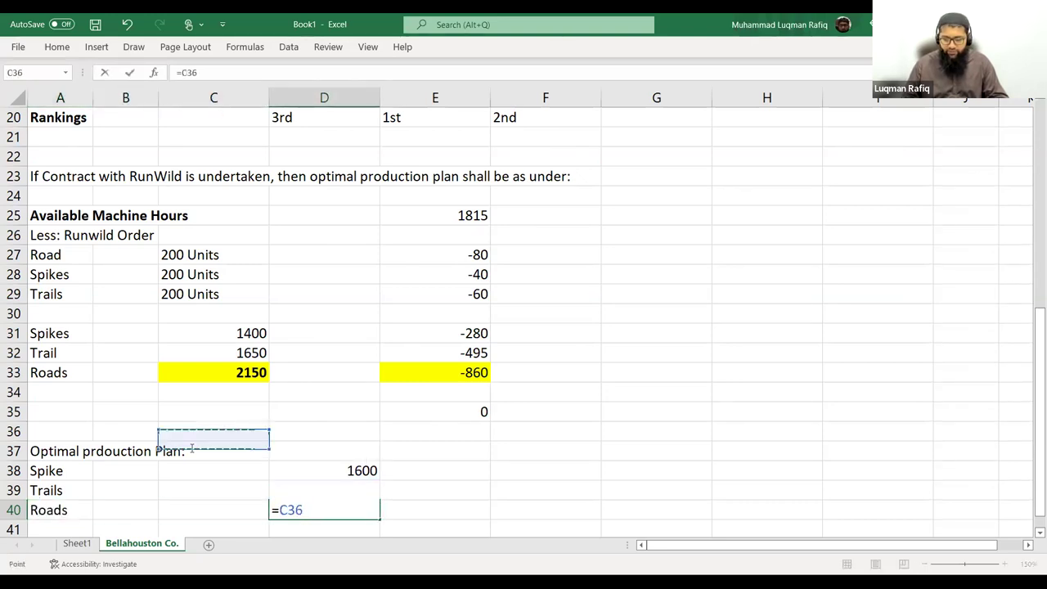
{"action": "type", "text": "+200"}
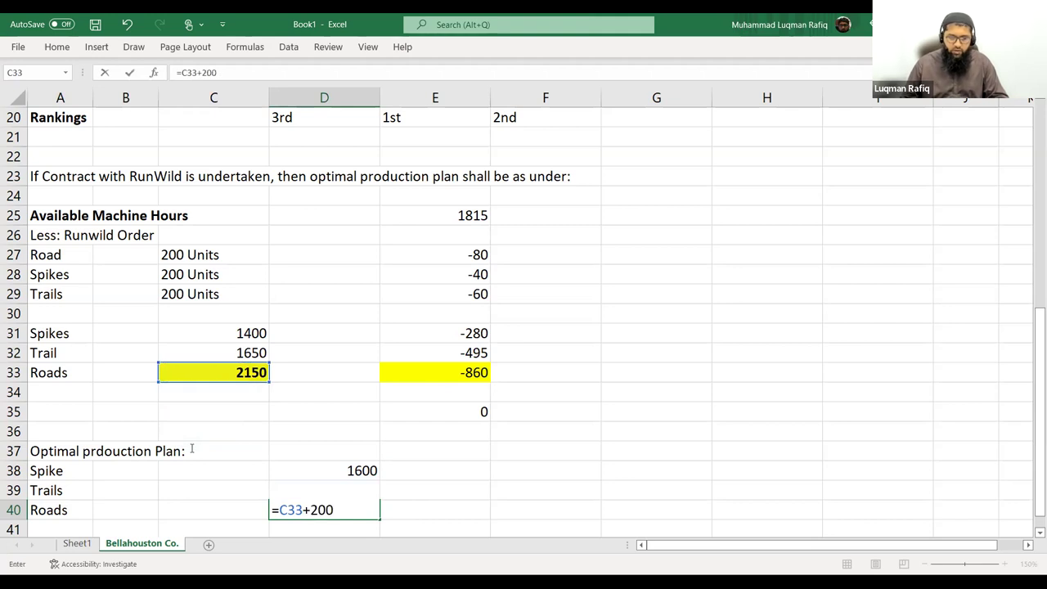
{"action": "key", "text": "Return"}
{"action": "key", "text": "Up"}
{"action": "key", "text": "Right"}
{"action": "key", "text": "Right"}
{"action": "key", "text": "Down"}
{"action": "key", "text": "Right"}
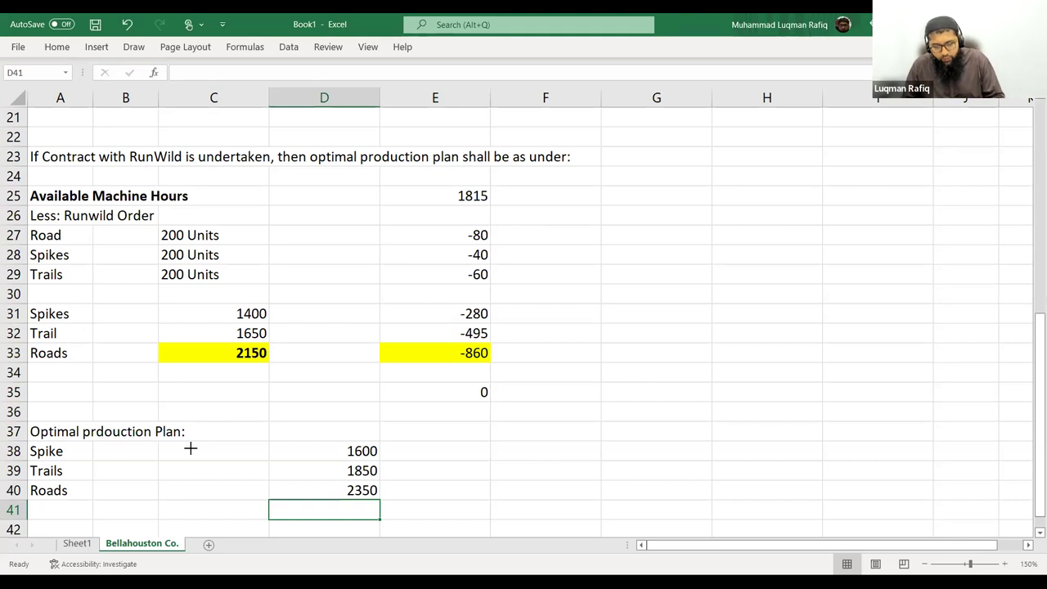
Switch to the question document and review the Scenario 1 requirements, March demand, resource limits and RunWild order terms
{"action": "key", "text": "alt+Tab"}
{"action": "scroll", "coordinate": [188, 442], "scroll_direction": "down", "scroll_amount": 3}
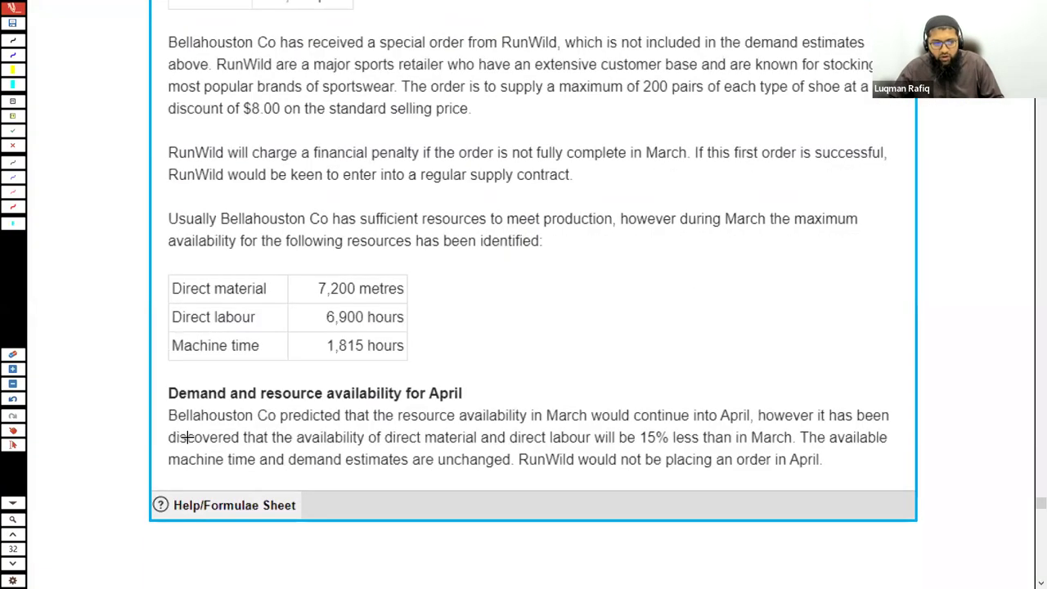
{"action": "scroll", "coordinate": [187, 438], "scroll_direction": "up", "scroll_amount": 2}
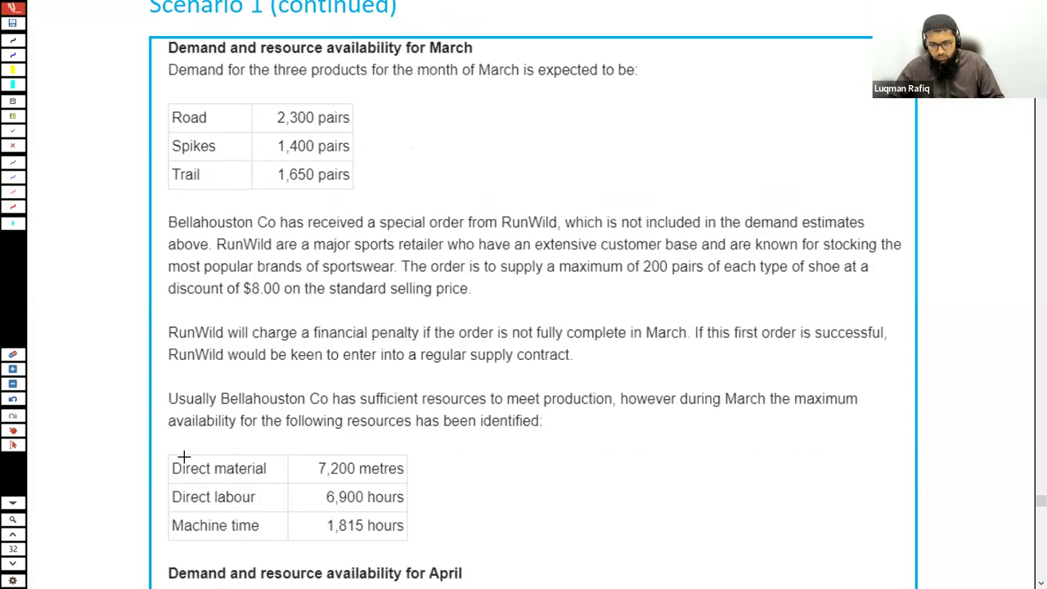
{"action": "scroll", "coordinate": [175, 463], "scroll_direction": "down", "scroll_amount": 10}
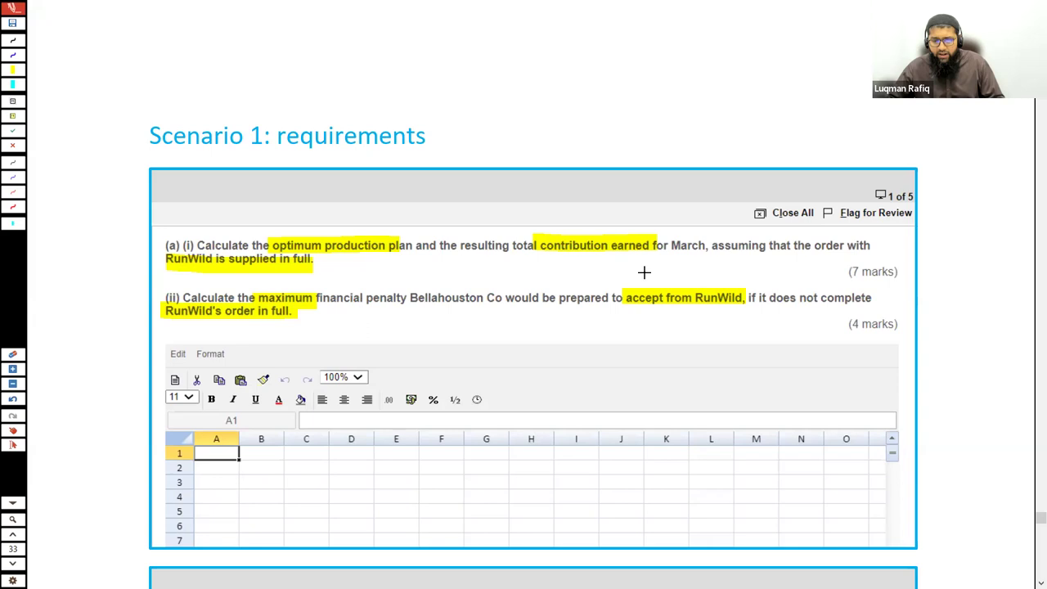
{"action": "key", "text": "alt+Tab"}
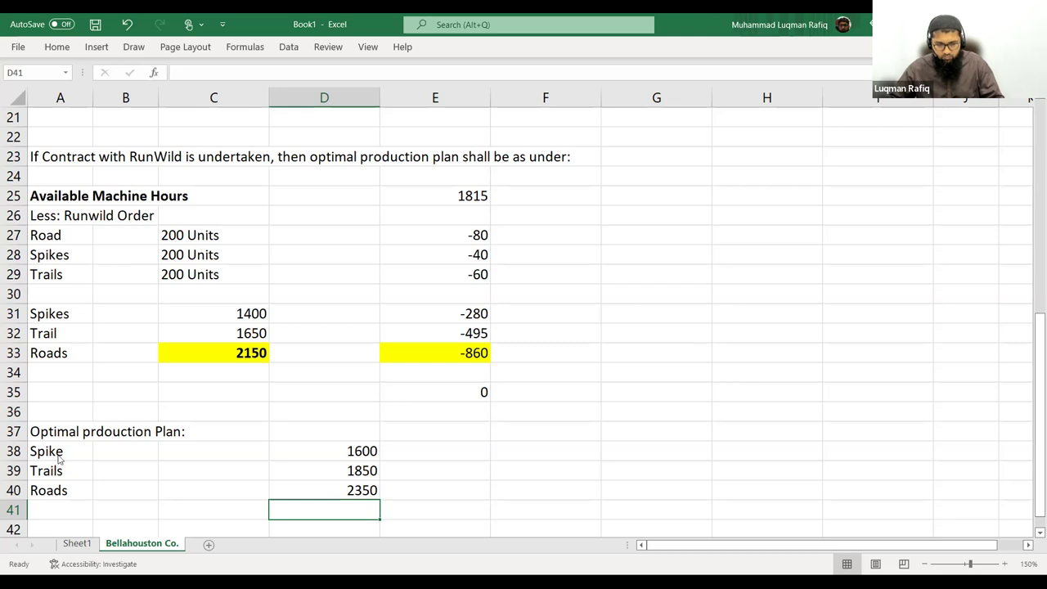
{"action": "key", "text": "alt+Tab"}
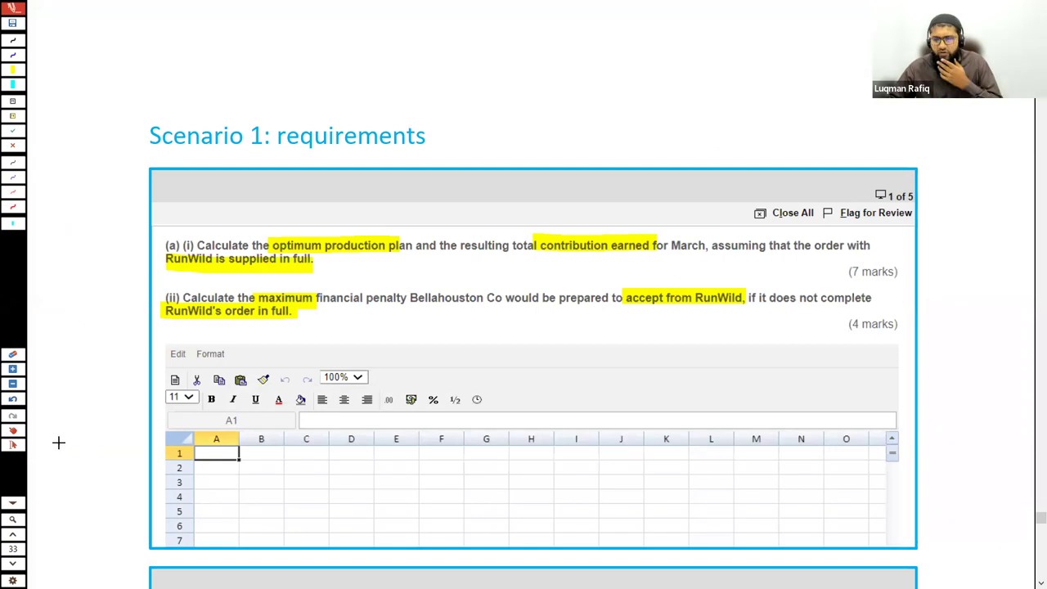
{"action": "scroll", "coordinate": [292, 375], "scroll_direction": "up", "scroll_amount": 5}
{"action": "scroll", "coordinate": [292, 376], "scroll_direction": "up", "scroll_amount": 6}
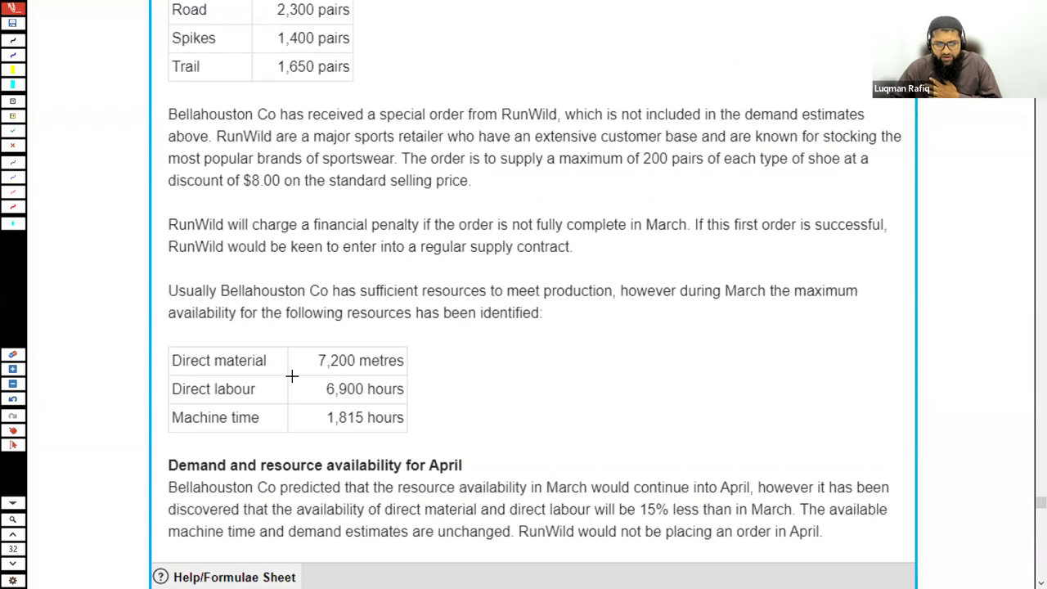
{"action": "scroll", "coordinate": [292, 376], "scroll_direction": "up", "scroll_amount": 3}
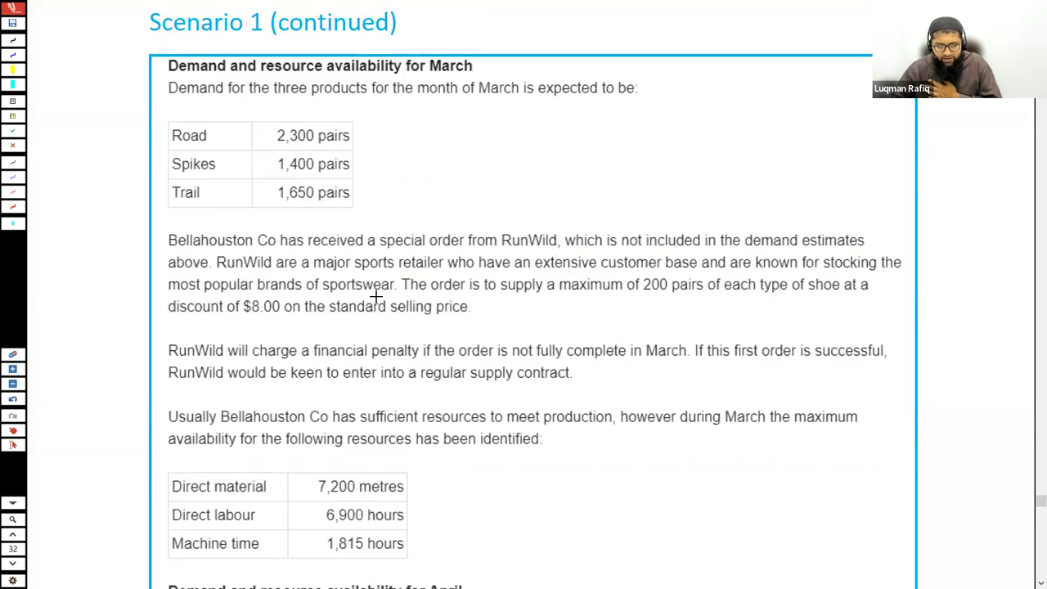
Highlight "$8.00 on the standard selling price" in yellow in the RunWild order paragraph
{"action": "key", "text": "Escape"}
{"action": "left_click_drag", "start_coordinate": [491, 307], "coordinate": [248, 307]}
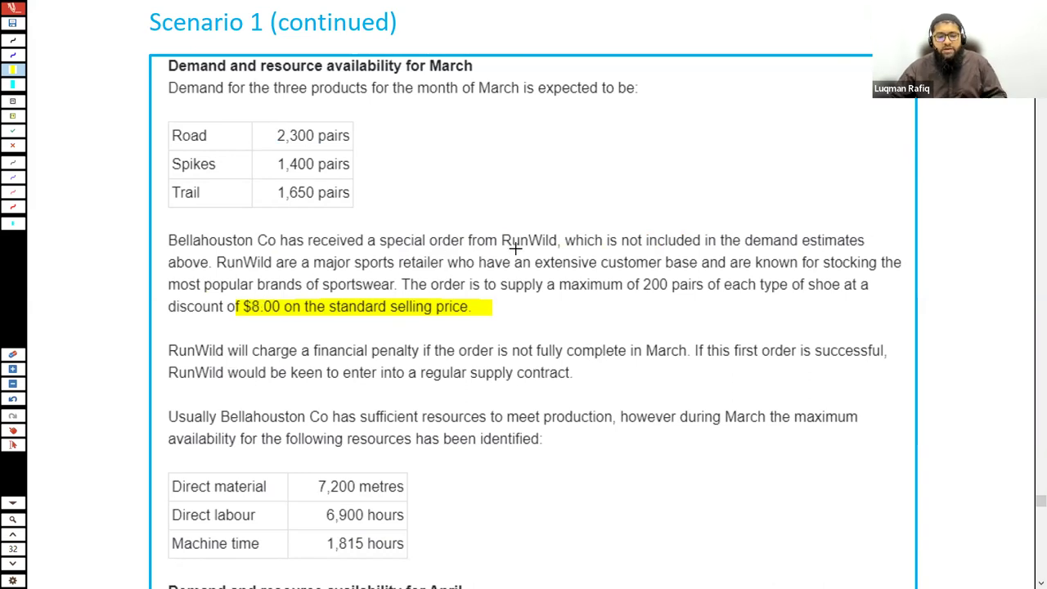
{"action": "scroll", "coordinate": [422, 321], "scroll_direction": "up", "scroll_amount": 1}
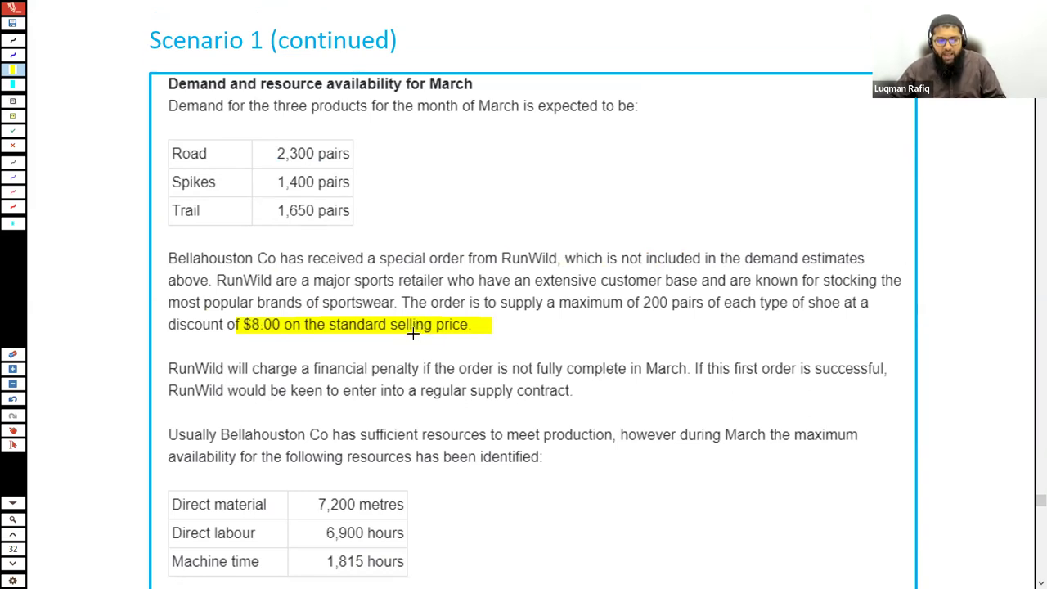
{"action": "scroll", "coordinate": [413, 335], "scroll_direction": "down", "scroll_amount": 2}
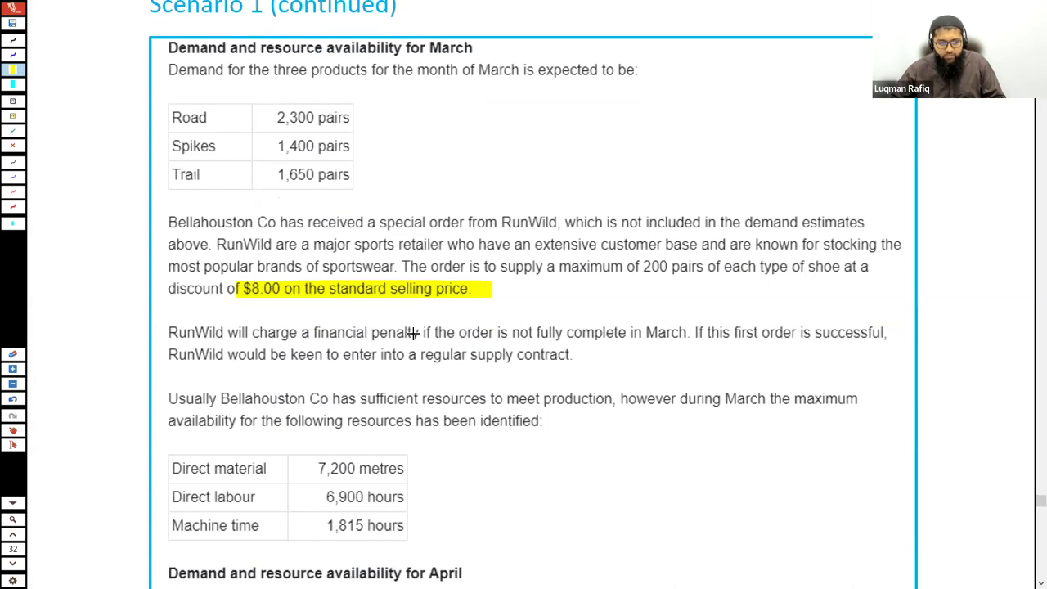
Switch back to the Excel workbook and enter the heading "Total Contribution under the Optimal Plan" in A43
{"action": "key", "text": "alt+Tab"}
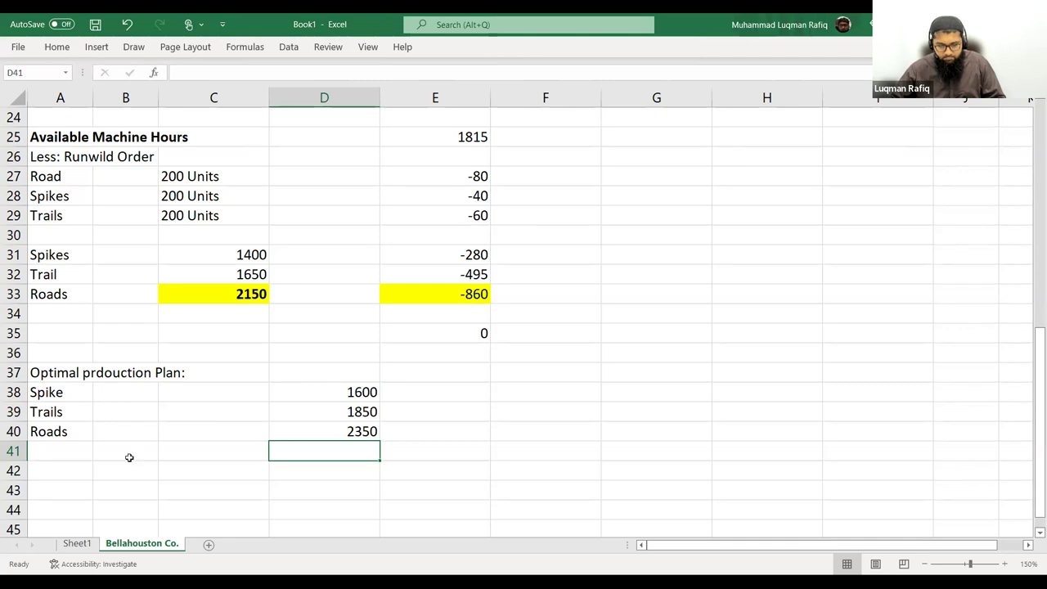
{"action": "left_click", "coordinate": [63, 490]}
{"action": "type", "text": "Total"}
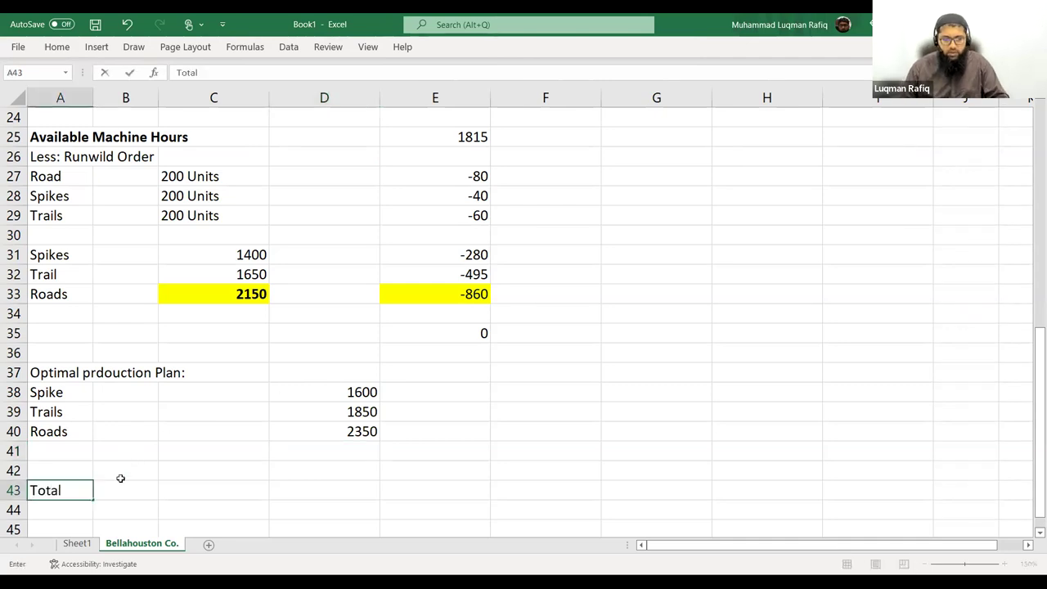
{"action": "type", "text": " Contribution"}
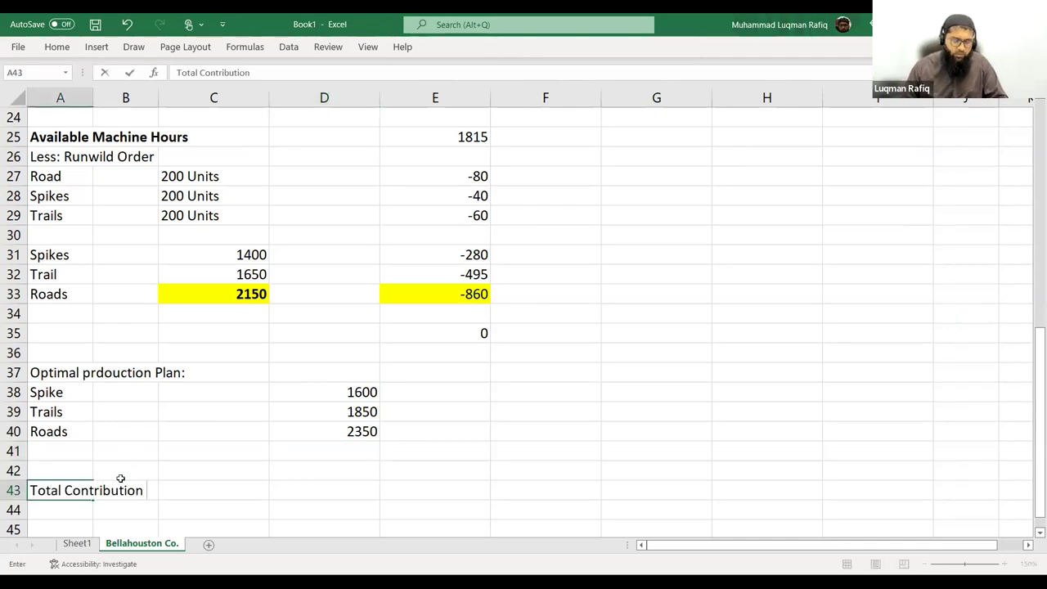
{"action": "type", "text": " under the O"}
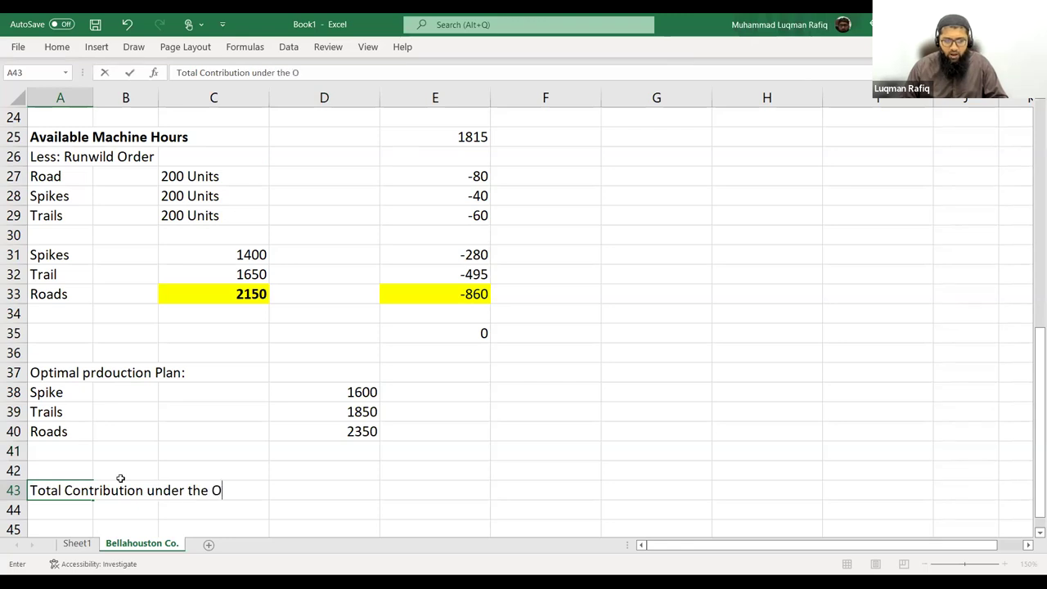
{"action": "type", "text": "ptimal Plan"}
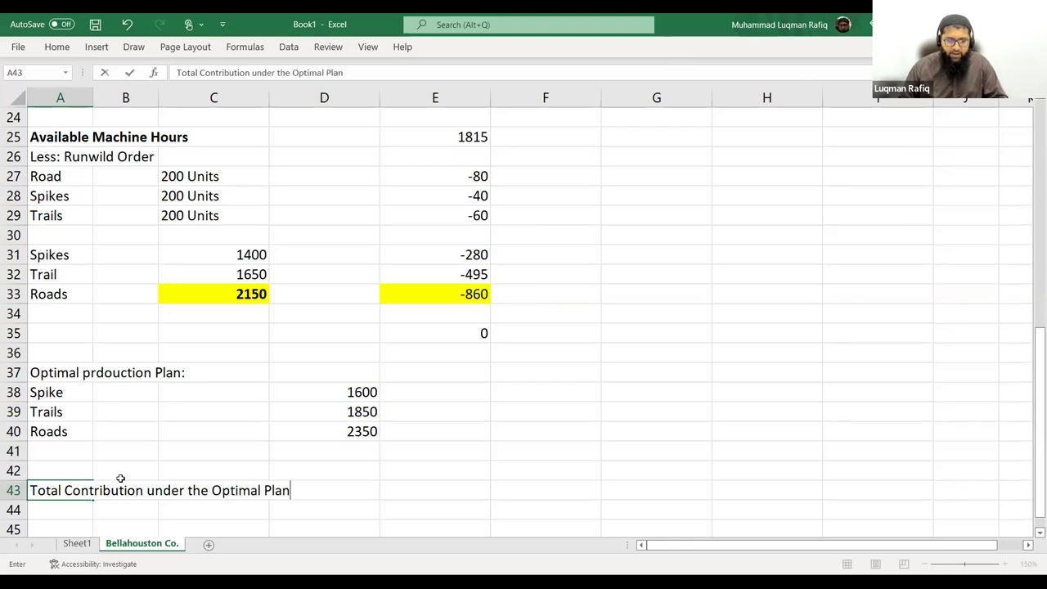
{"action": "key", "text": "Return"}
{"action": "scroll", "coordinate": [120, 478], "scroll_direction": "down", "scroll_amount": 1}
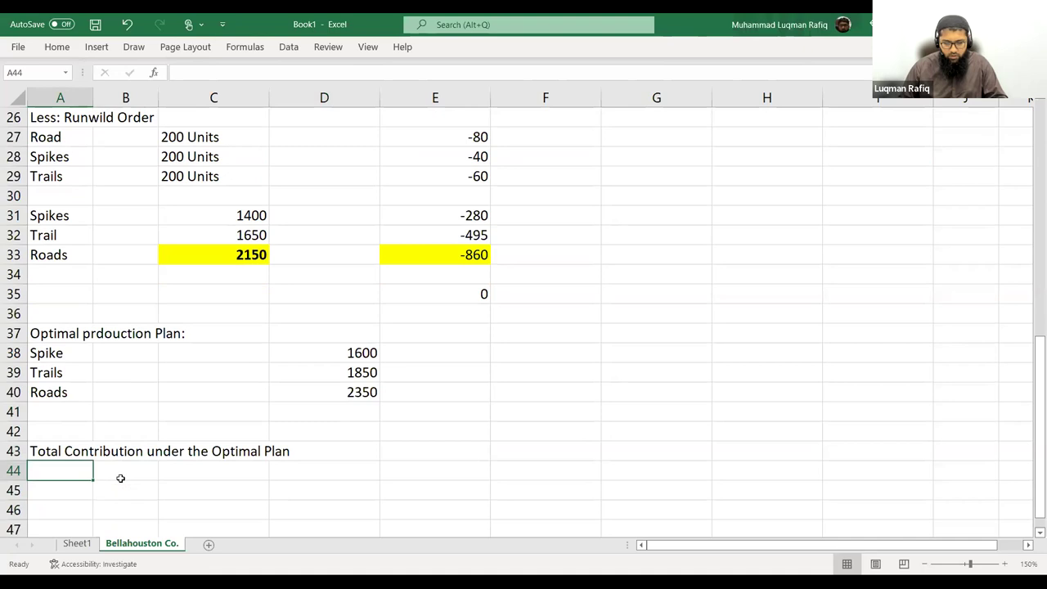
Enter the subheading "Non Runwild" in A44 and make it bold
{"action": "type", "text": "Non Run"}
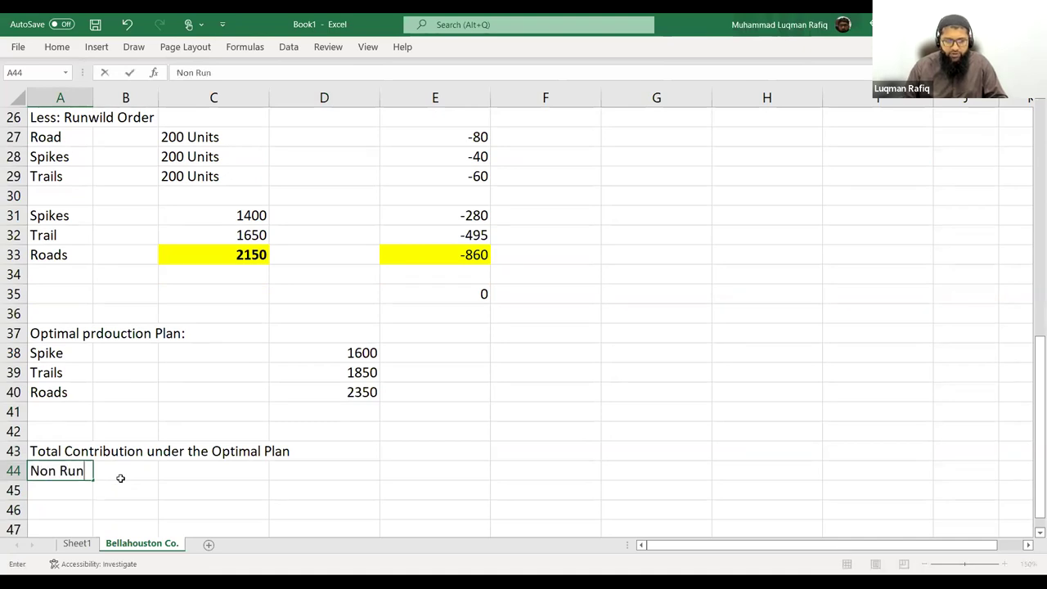
{"action": "type", "text": "wild"}
{"action": "key", "text": "Return"}
{"action": "key", "text": "Up"}
{"action": "key", "text": "ctrl+b"}
Enter the label "Run Wild" in A47, leaving two blank rows under the Non Runwild subheading
{"action": "key", "text": "Down"}
{"action": "key", "text": "Down"}
{"action": "key", "text": "Down"}
{"action": "type", "text": "Run Wild"}
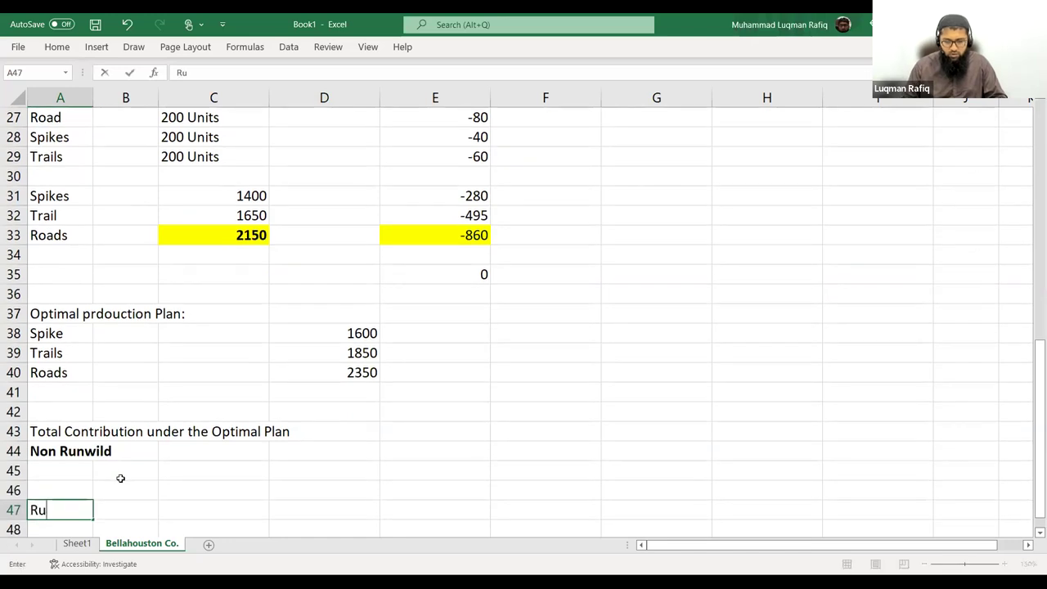
{"action": "key", "text": "Return"}
Enter the product labels "Spike" in A45 and "Trails" in A46 under the Non Runwild subheading
{"action": "key", "text": "Up"}
{"action": "key", "text": "Up"}
{"action": "type", "text": "Spike"}
{"action": "key", "text": "Return"}
{"action": "type", "text": "R"}
{"action": "key", "text": "BackSpace"}
{"action": "key", "text": "BackSpace"}
{"action": "type", "text": "Trails"}
{"action": "key", "text": "Return"}
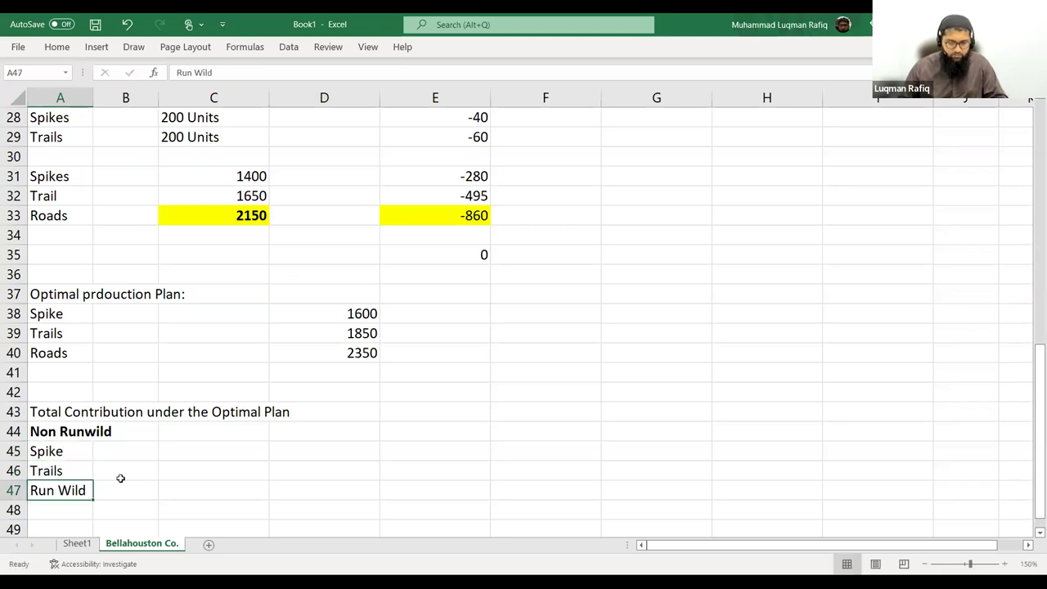
Move the "Run Wild" label from A47 to A49
{"action": "key", "text": "ctrl+x"}
{"action": "key", "text": "Down"}
{"action": "key", "text": "Down"}
{"action": "key", "text": "Return"}
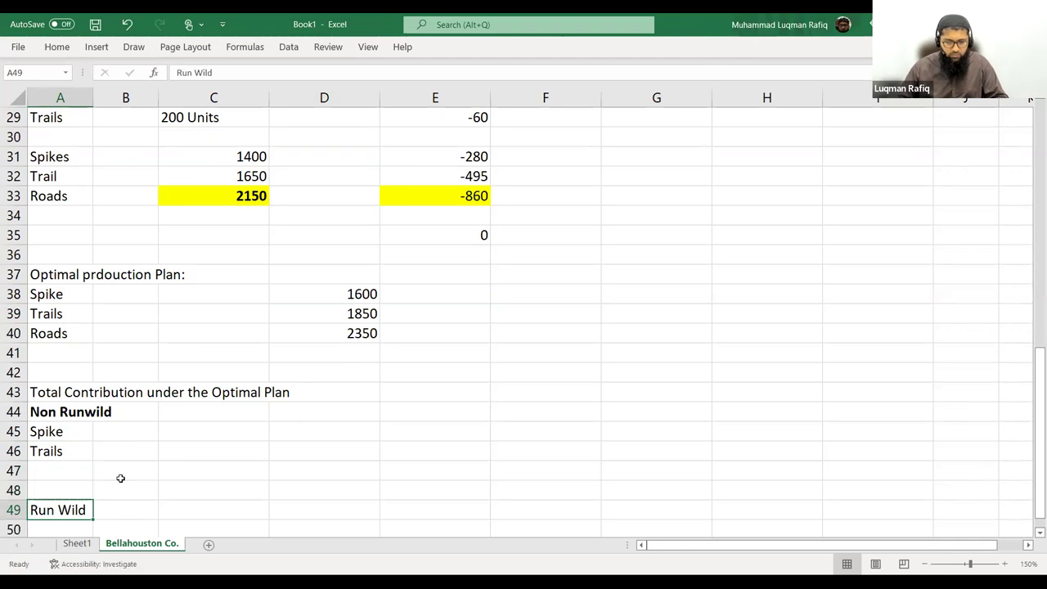
Enter the product label "Roads" in A47 under the Non Runwild subheading
{"action": "left_click", "coordinate": [85, 471]}
{"action": "type", "text": "Roads"}
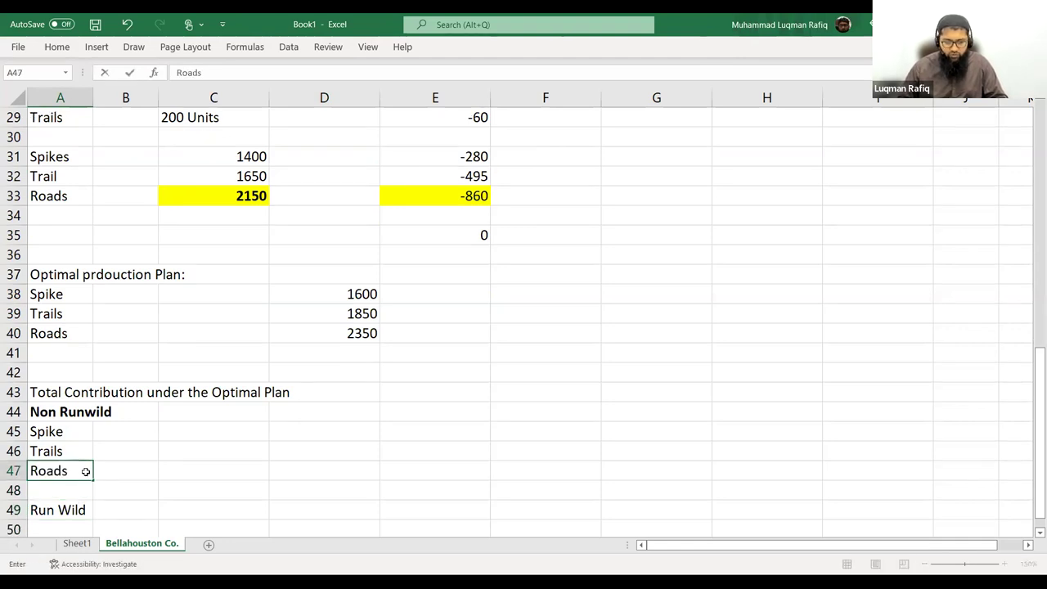
{"action": "key", "text": "Tab"}
Enter the column headings "Units" in C44 and "Contribution Per Unit" in D44
{"action": "key", "text": "Tab"}
{"action": "key", "text": "Up"}
{"action": "key", "text": "Up"}
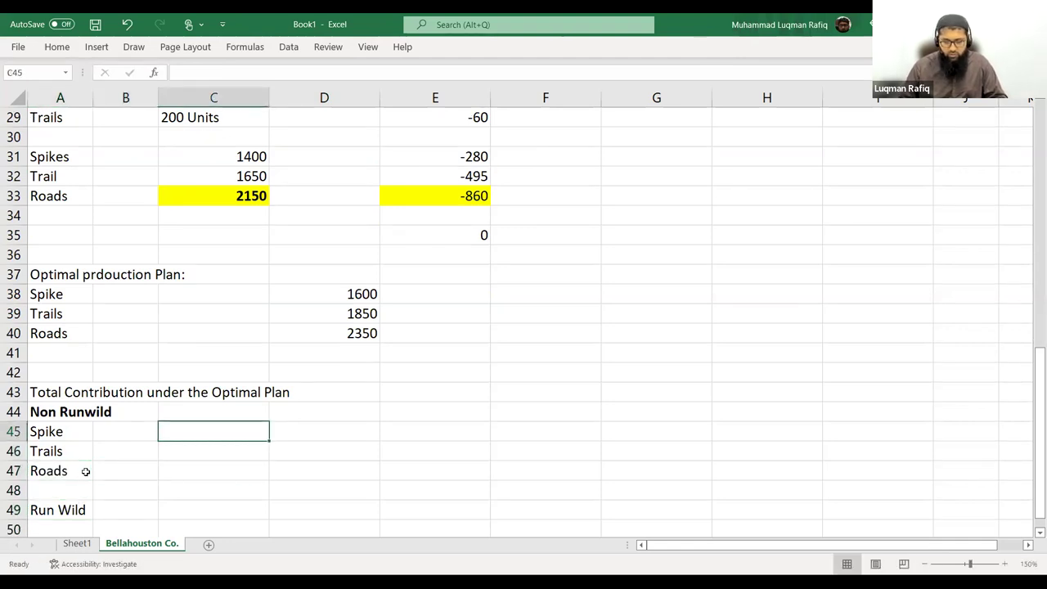
{"action": "key", "text": "Up"}
{"action": "type", "text": "Units"}
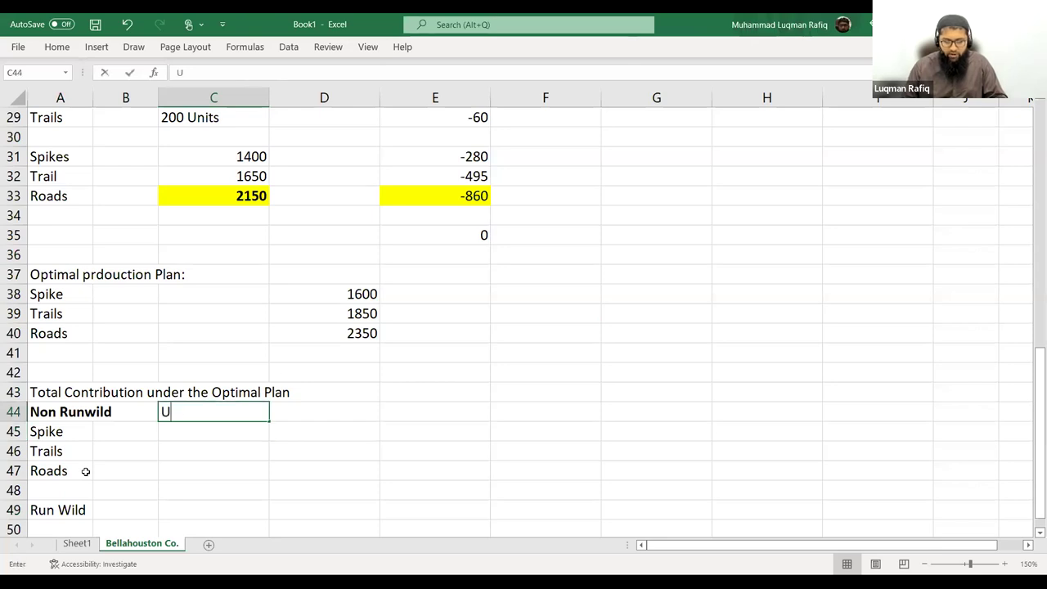
{"action": "key", "text": "Tab"}
{"action": "type", "text": "Contri"}
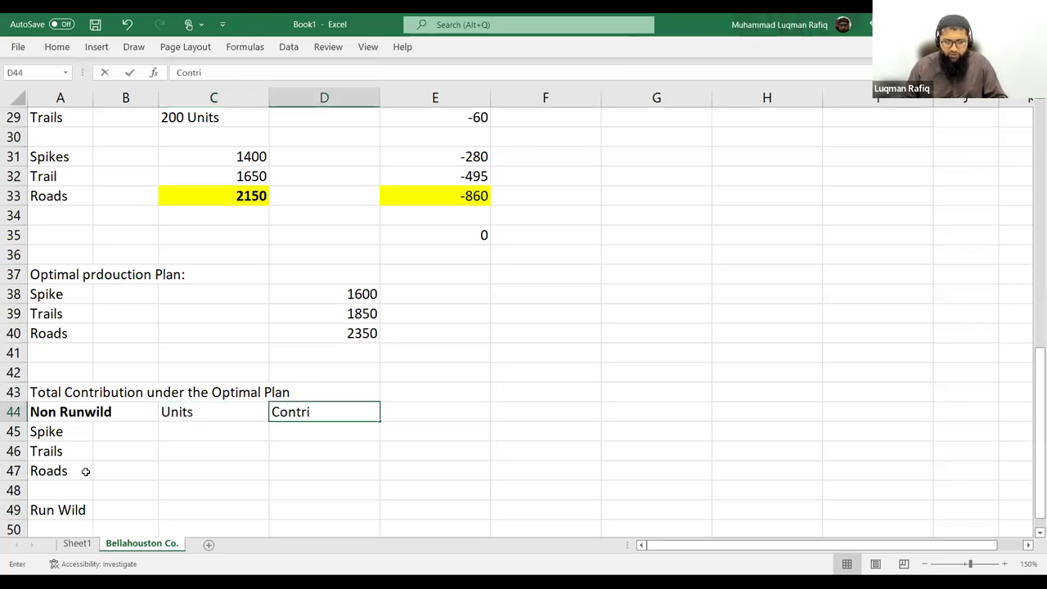
{"action": "type", "text": "but"}
{"action": "key", "text": "BackSpace"}
{"action": "type", "text": "ution op"}
{"action": "type", "text": "er"}
{"action": "key", "text": "BackSpace"}
{"action": "key", "text": "BackSpace"}
{"action": "key", "text": "BackSpace"}
{"action": "key", "text": "BackSpace"}
{"action": "key", "text": "BackSpace"}
{"action": "type", "text": "ope"}
{"action": "key", "text": "BackSpace"}
{"action": "key", "text": "BackSpace"}
{"action": "key", "text": "BackSpace"}
{"action": "key", "text": "BackSpace"}
{"action": "type", "text": "Per Unit"}
{"action": "key", "text": "Tab"}
Enter the heading "Contribution" in E44 and fit column D's width to its contents
{"action": "type", "text": "Contribu"}
{"action": "key", "text": "BackSpace"}
{"action": "type", "text": "bution\\"}
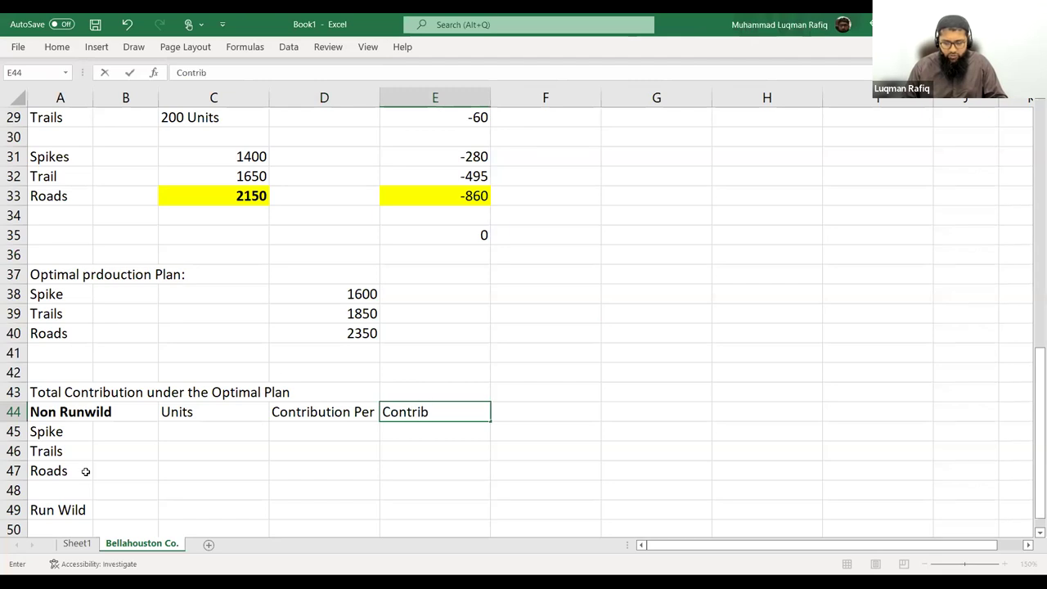
{"action": "key", "text": "Return"}
{"action": "key", "text": "Up"}
{"action": "key", "text": "Right"}
{"action": "key", "text": "Right"}
{"action": "key", "text": "F2"}
{"action": "key", "text": "BackSpace"}
{"action": "key", "text": "Return"}
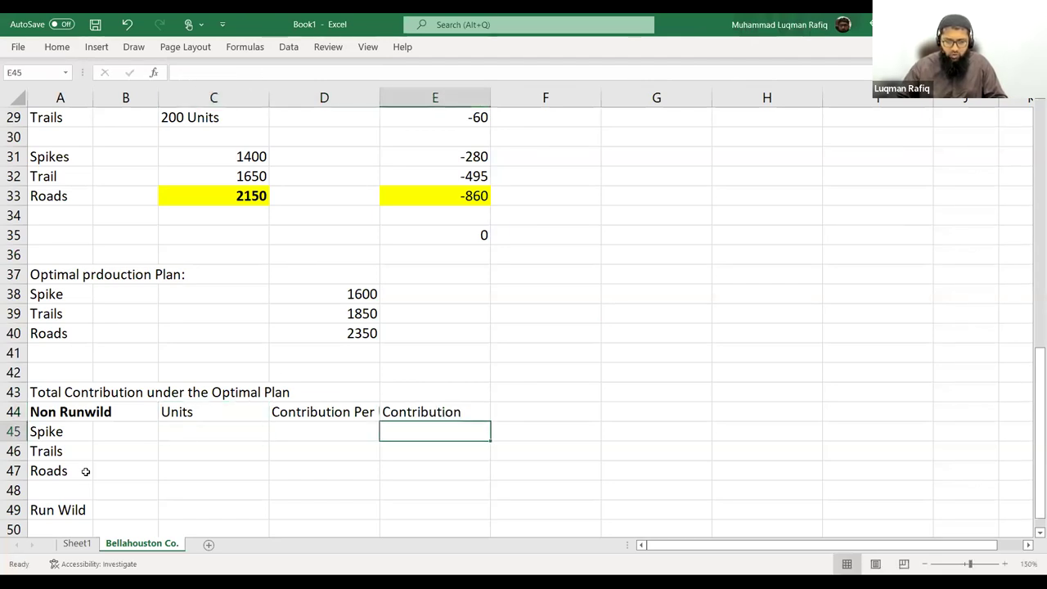
{"action": "double_click", "coordinate": [382, 97]}
{"action": "left_click", "coordinate": [196, 431]}
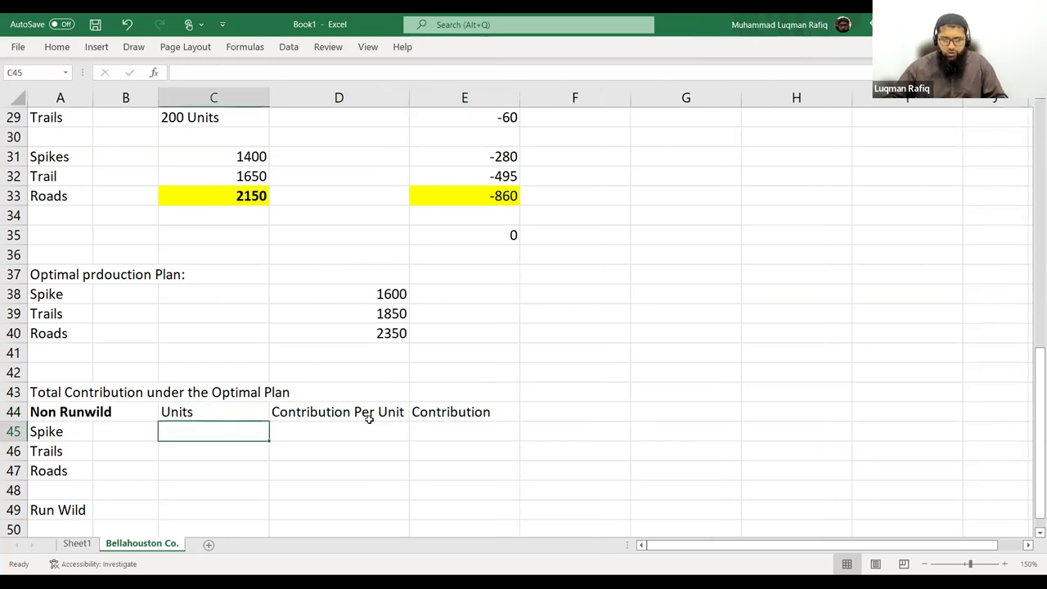
{"action": "type", "text": "="}
{"action": "left_click", "coordinate": [249, 156]}
{"action": "type", "text": "'"}
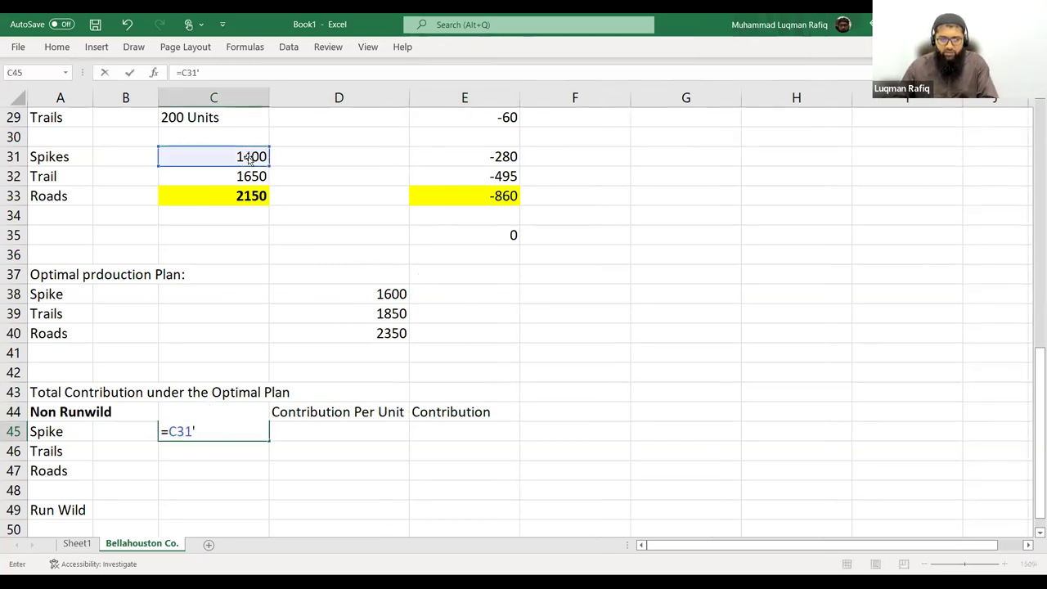
{"action": "type", "text": "="}
{"action": "left_click", "coordinate": [246, 169]}
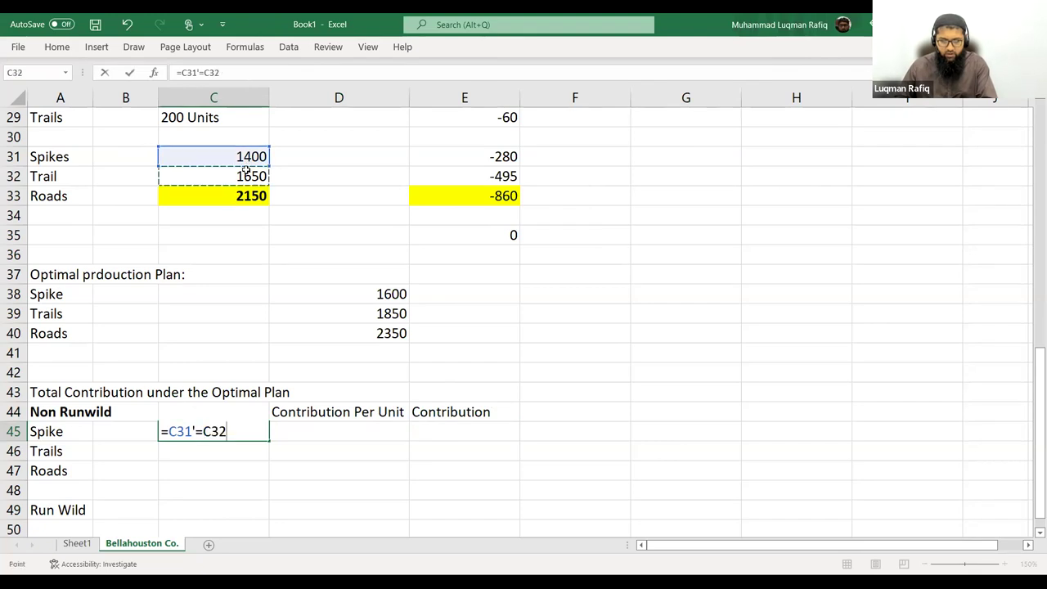
{"action": "key", "text": "Escape"}
Link the Non Runwild units for Spike, Trails and Roads in C45:C47 to the quantities in C31:C33
{"action": "type", "text": "="}
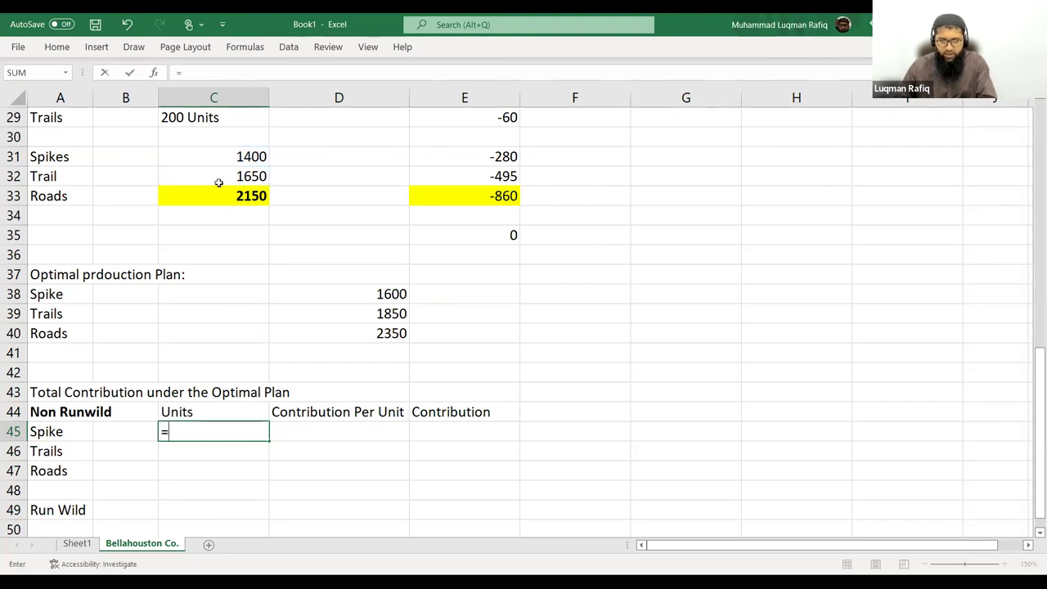
{"action": "left_click", "coordinate": [239, 156]}
{"action": "key", "text": "Return"}
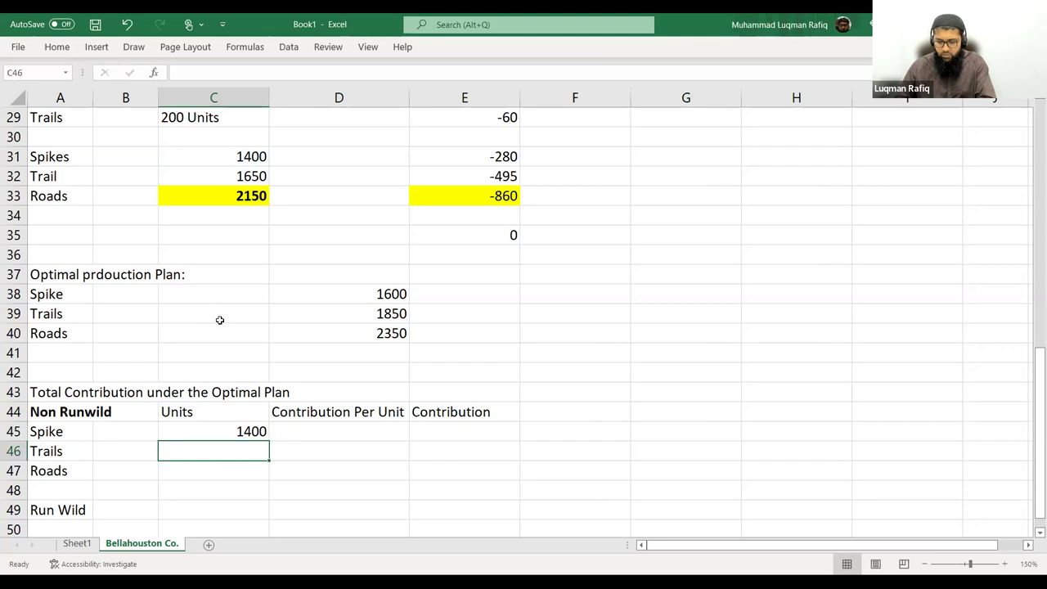
{"action": "type", "text": "="}
{"action": "left_click", "coordinate": [248, 174]}
{"action": "key", "text": "Return"}
{"action": "type", "text": "="}
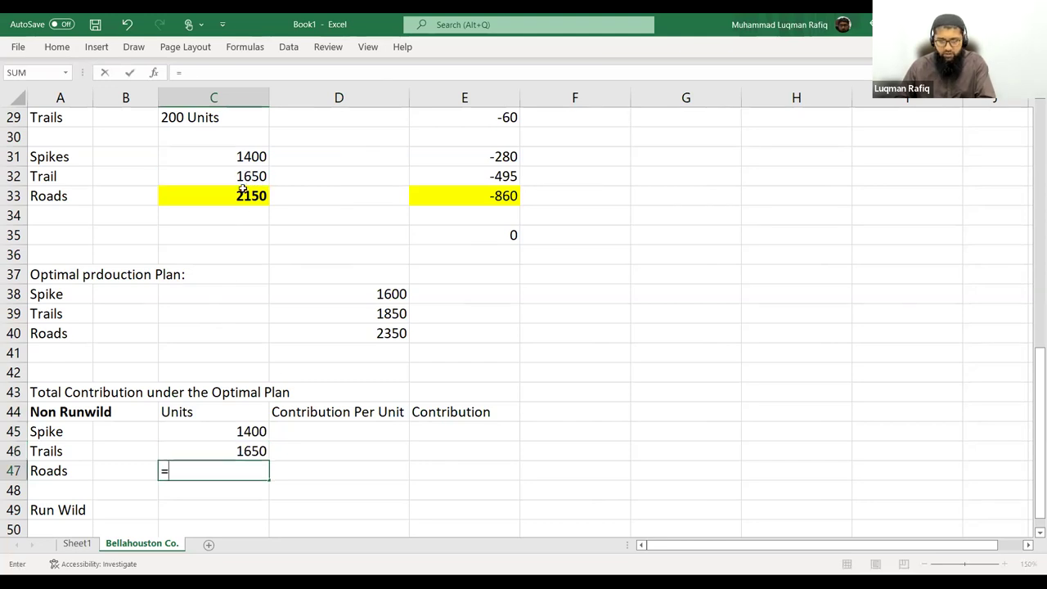
{"action": "left_click", "coordinate": [243, 196]}
{"action": "key", "text": "Return"}
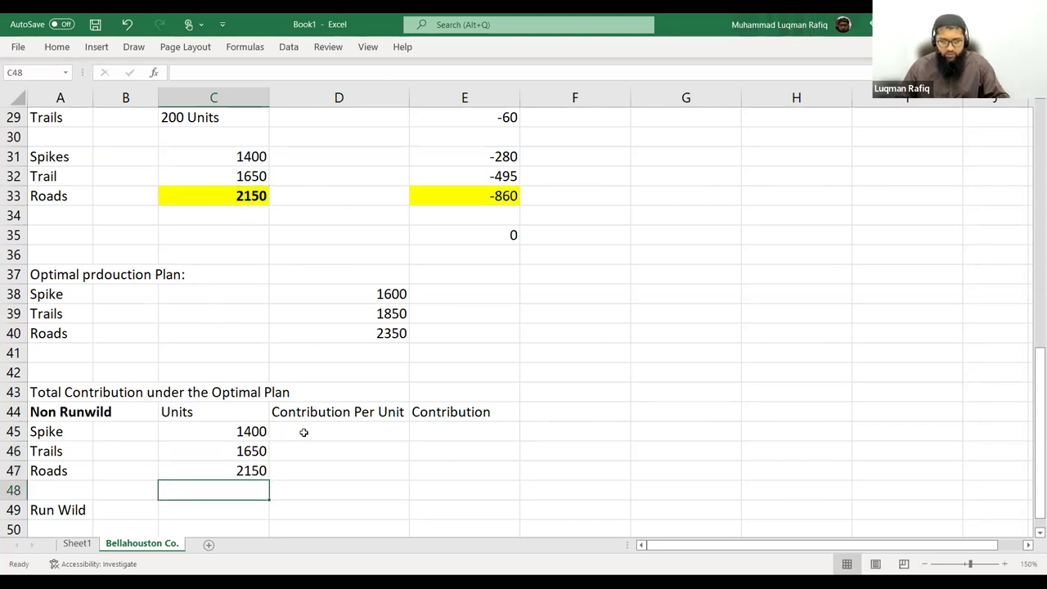
Link Spike's contribution per unit in D45 to the Road contribution per unit in D17
{"action": "left_click", "coordinate": [342, 437]}
{"action": "type", "text": "="}
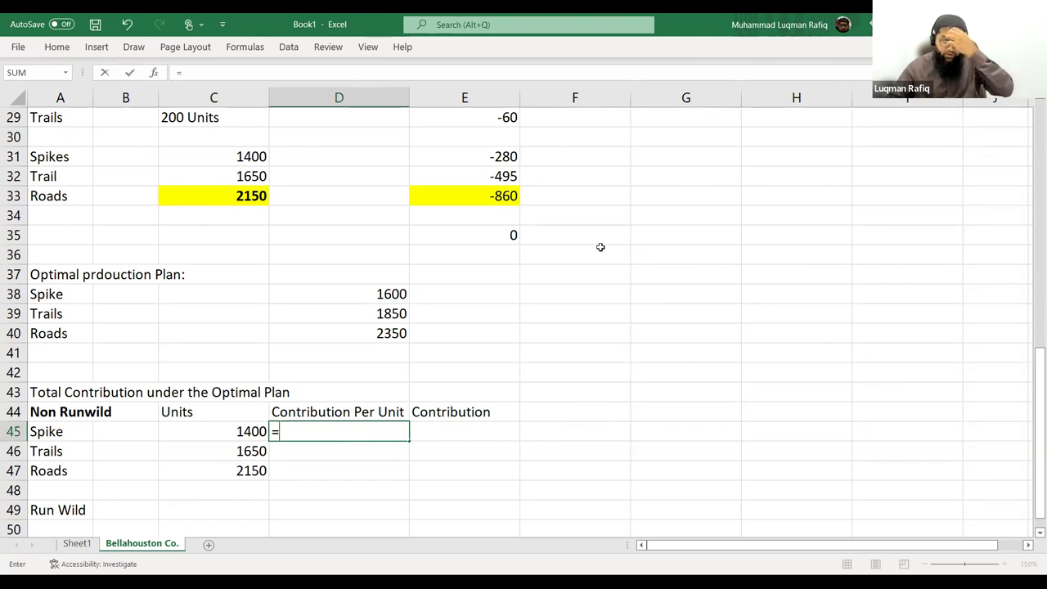
{"action": "scroll", "coordinate": [523, 258], "scroll_direction": "up", "scroll_amount": 1}
{"action": "scroll", "coordinate": [518, 262], "scroll_direction": "up", "scroll_amount": 4}
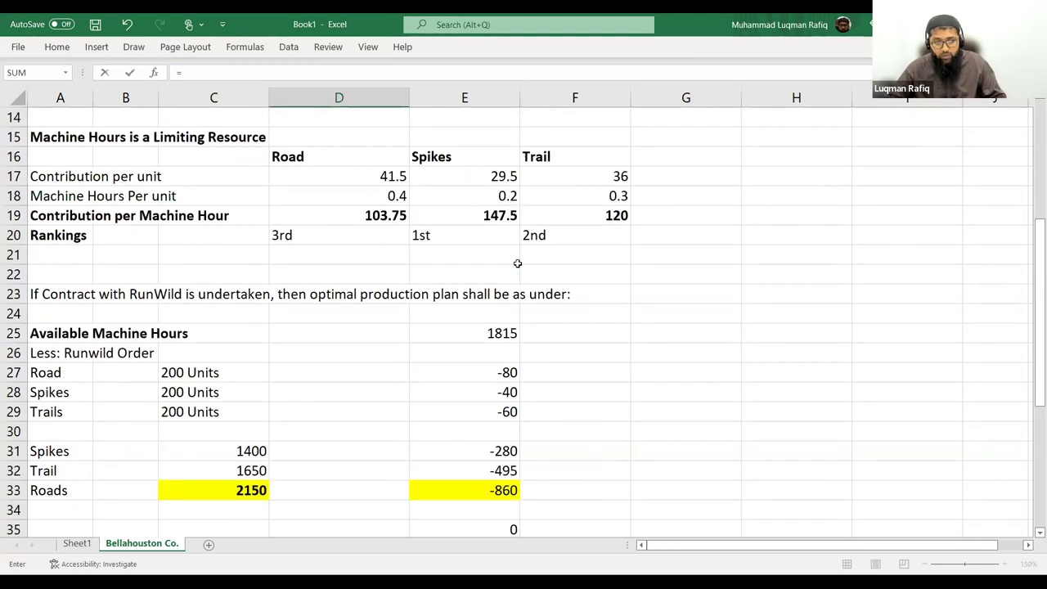
{"action": "scroll", "coordinate": [517, 262], "scroll_direction": "up", "scroll_amount": 3}
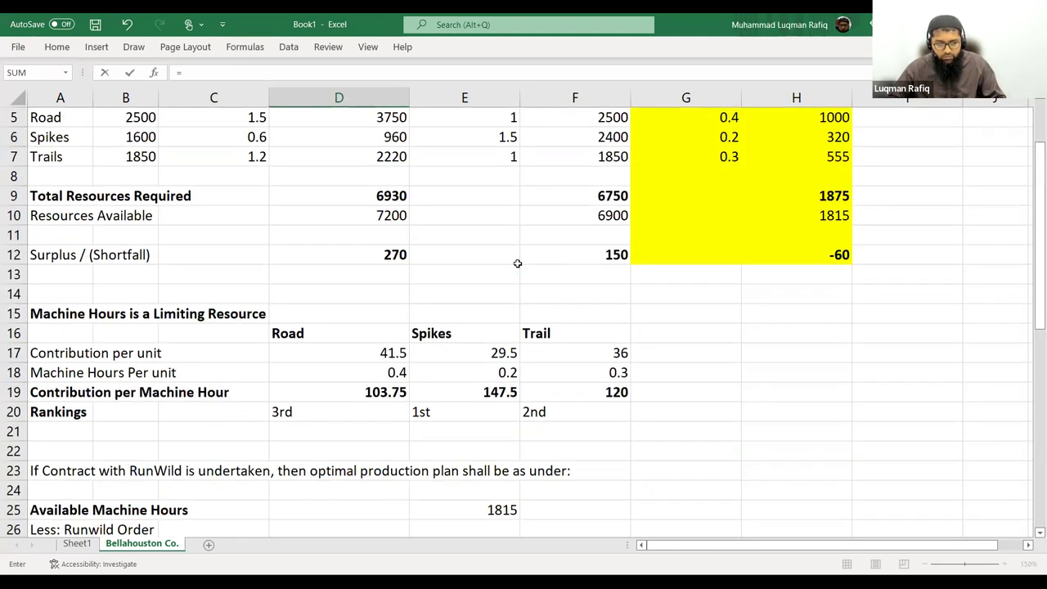
{"action": "scroll", "coordinate": [517, 263], "scroll_direction": "up", "scroll_amount": 1}
{"action": "left_click", "coordinate": [373, 395]}
{"action": "key", "text": "Return"}
Link the contribution per unit for Trails in D46 to E17 and for Roads in D47 to F17
{"action": "type", "text": "="}
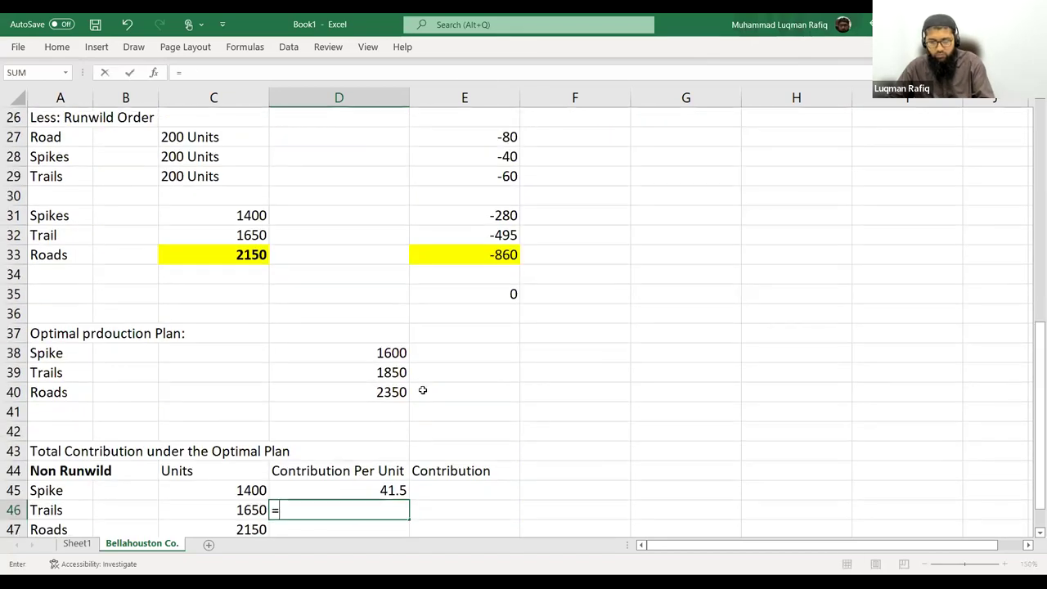
{"action": "scroll", "coordinate": [423, 382], "scroll_direction": "up", "scroll_amount": 1}
{"action": "scroll", "coordinate": [422, 383], "scroll_direction": "up", "scroll_amount": 7}
{"action": "left_click", "coordinate": [456, 411]}
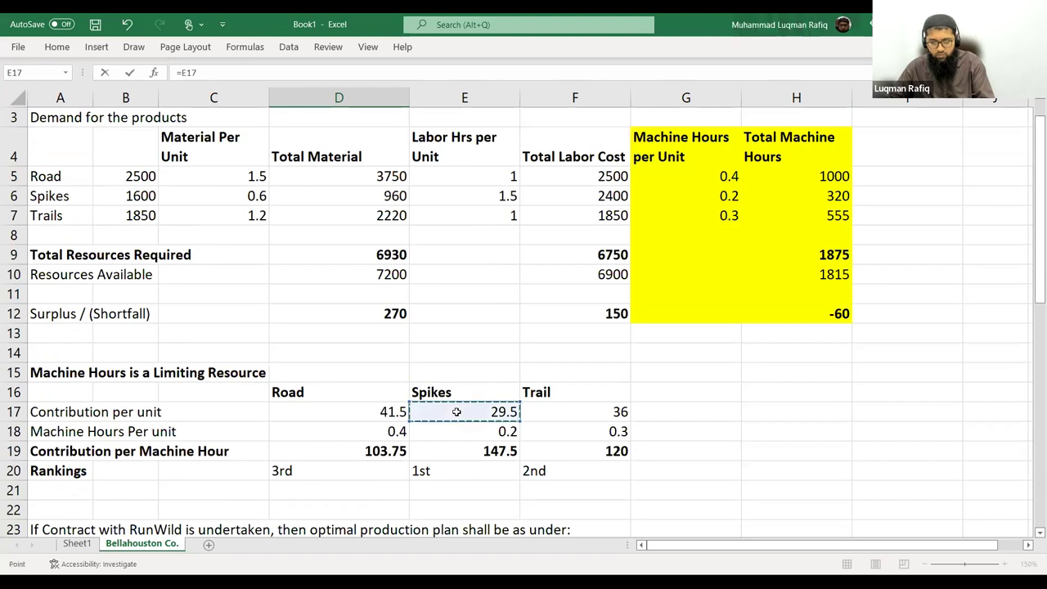
{"action": "key", "text": "Return"}
{"action": "type", "text": "="}
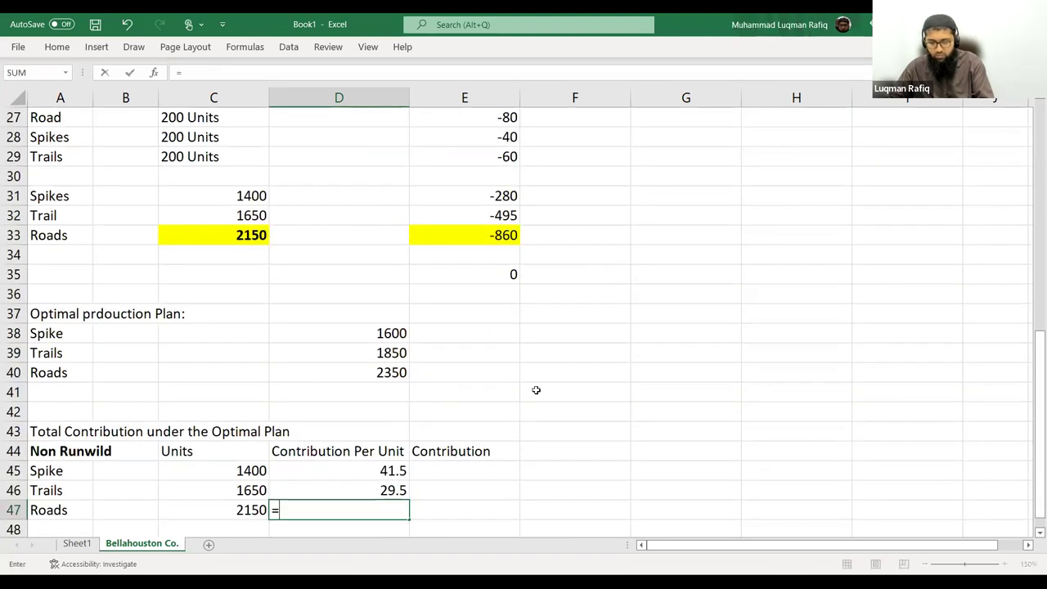
{"action": "scroll", "coordinate": [548, 376], "scroll_direction": "up", "scroll_amount": 4}
{"action": "scroll", "coordinate": [559, 371], "scroll_direction": "up", "scroll_amount": 3}
{"action": "left_click", "coordinate": [603, 333]}
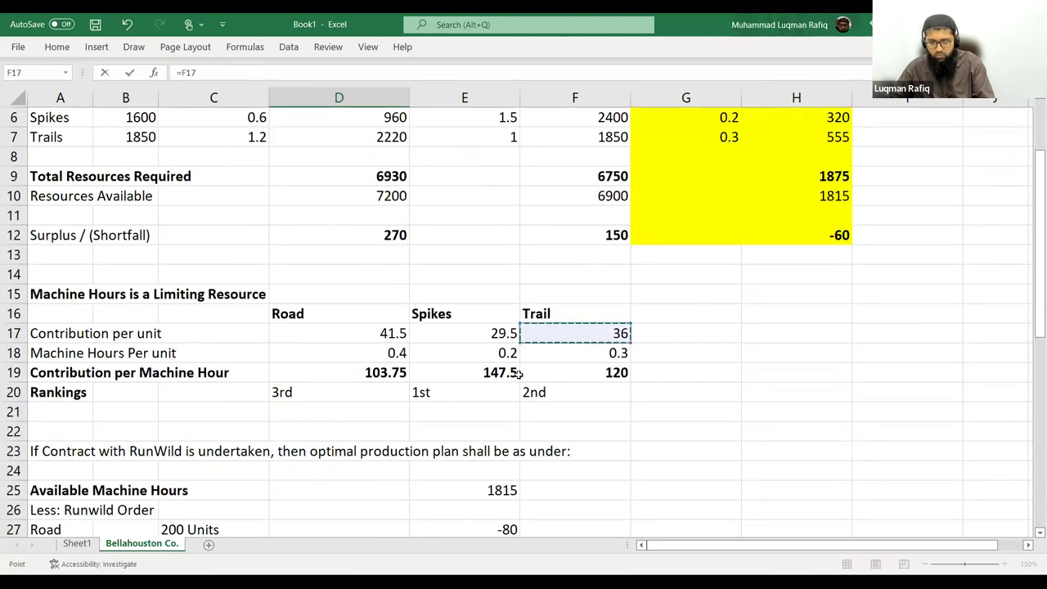
{"action": "key", "text": "Return"}
Calculate Spike's contribution in E45 as units times contribution per unit, =C45*D45
{"action": "scroll", "coordinate": [451, 408], "scroll_direction": "down", "scroll_amount": 3}
{"action": "left_click", "coordinate": [473, 276]}
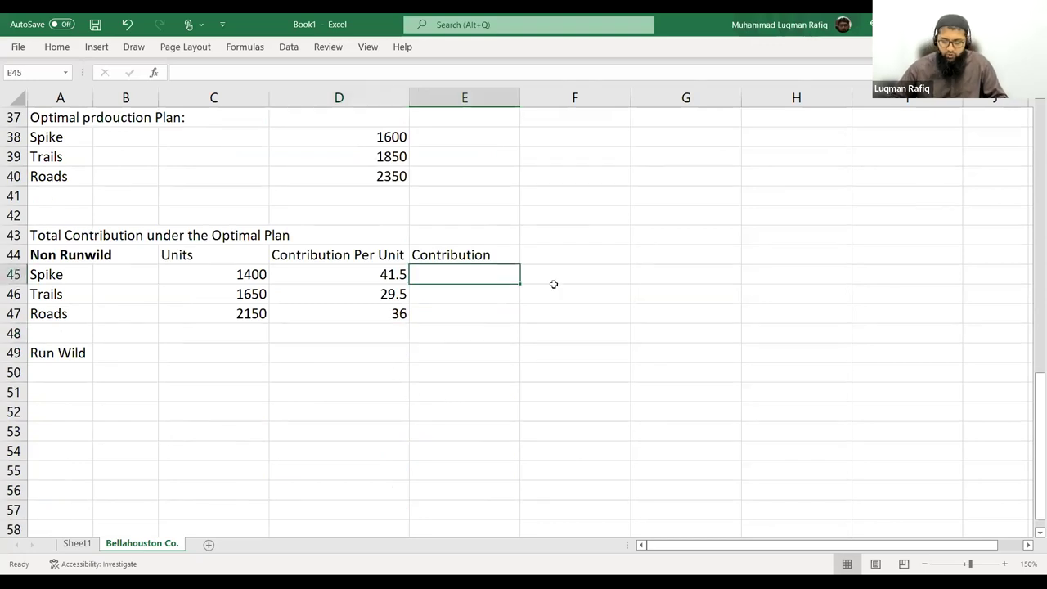
{"action": "type", "text": "="}
{"action": "key", "text": "Left"}
{"action": "key", "text": "Left"}
{"action": "type", "text": "*"}
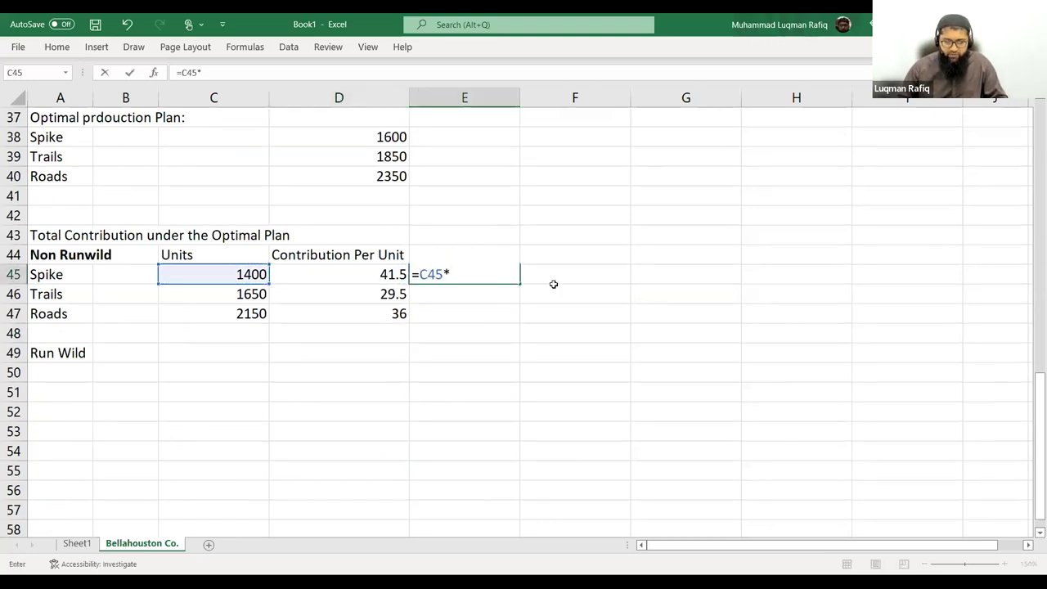
{"action": "key", "text": "Left"}
{"action": "key", "text": "Return"}
Copy the contribution formula from E45 into E46:E47 for Trails and Roads
{"action": "key", "text": "ctrl+c"}
{"action": "key", "text": "Up"}
{"action": "key", "text": "Escape"}
{"action": "key", "text": "ctrl+c"}
{"action": "key", "text": "Down"}
{"action": "key", "text": "shift+Down"}
{"action": "key", "text": "Return"}
Extend the label in A49 to "Run Wild Order" and make it bold
{"action": "key", "text": "Down"}
{"action": "key", "text": "Left"}
{"action": "key", "text": "Left"}
{"action": "key", "text": "Left"}
{"action": "key", "text": "Down"}
{"action": "key", "text": "Down"}
{"action": "key", "text": "Left"}
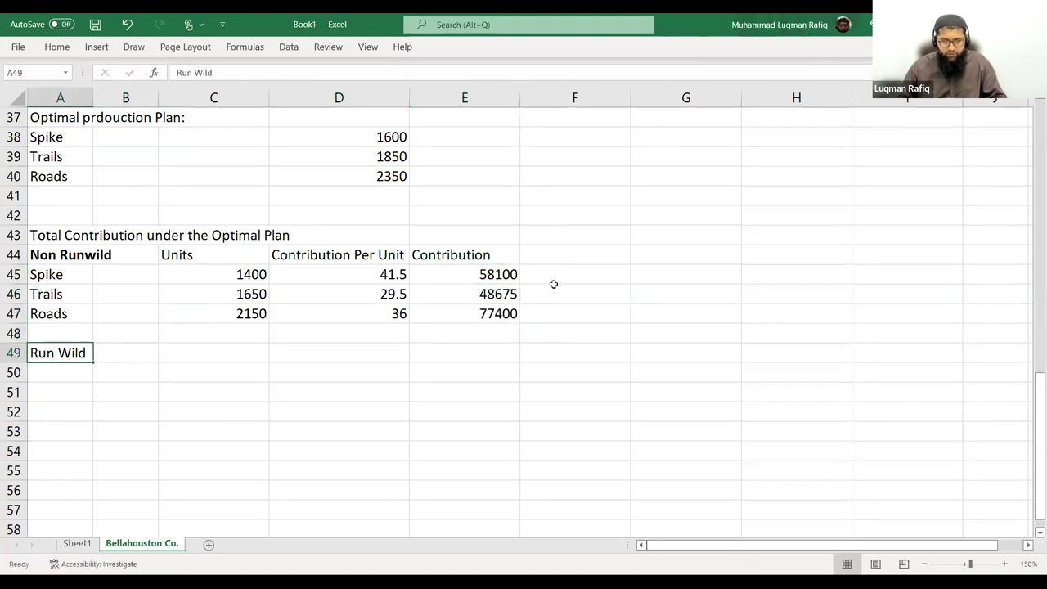
{"action": "key", "text": "F2"}
{"action": "type", "text": "Order"}
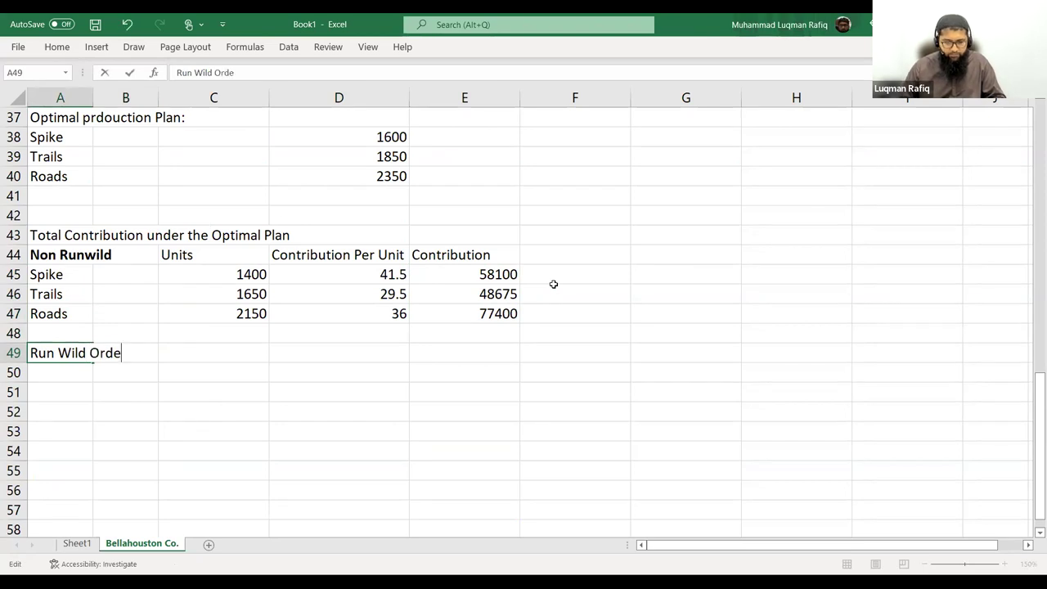
{"action": "key", "text": "Return"}
{"action": "key", "text": "Up"}
{"action": "key", "text": "ctrl+b"}
Copy the Non Runwild product rows A45:E47 and paste them at A50 under Run Wild Order
{"action": "key", "text": "Down"}
{"action": "key", "text": "Up"}
{"action": "key", "text": "Up"}
{"action": "key", "text": "Up"}
{"action": "key", "text": "Up"}
{"action": "key", "text": "Up"}
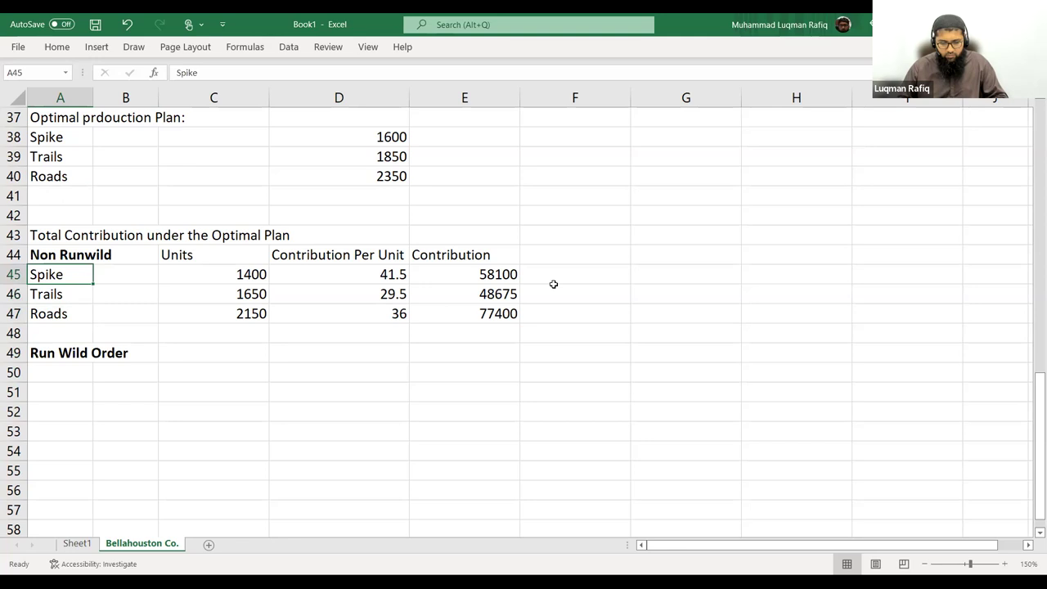
{"action": "key", "text": "shift+Down"}
{"action": "key", "text": "shift+Right"}
{"action": "key", "text": "shift+Right"}
{"action": "key", "text": "shift+Right"}
{"action": "key", "text": "shift+Right"}
{"action": "key", "text": "shift+Down"}
{"action": "key", "text": "ctrl+c"}
{"action": "key", "text": "Down"}
{"action": "key", "text": "Down"}
{"action": "key", "text": "Down"}
{"action": "key", "text": "Down"}
{"action": "key", "text": "Down"}
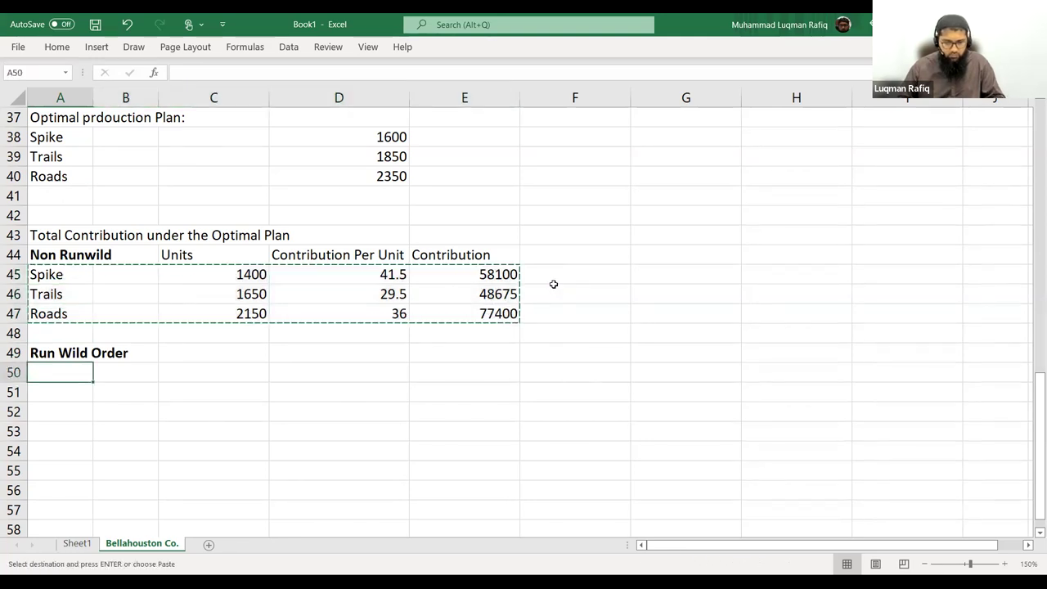
{"action": "key", "text": "Return"}
Set the Run Wild Order units in C50:C52 to 200 for each product
{"action": "key", "text": "Right"}
{"action": "key", "text": "Right"}
{"action": "type", "text": "200"}
{"action": "key", "text": "Return"}
{"action": "key", "text": "Up"}
{"action": "key", "text": "ctrl+c"}
{"action": "key", "text": "Down"}
{"action": "key", "text": "shift+Down"}
{"action": "key", "text": "Return"}
Calculate the Run Wild Order Spike contribution per unit in D50 with the formula =D45-8
{"action": "key", "text": "Up"}
{"action": "key", "text": "Right"}
{"action": "key", "text": "Right"}
{"action": "key", "text": "Left"}
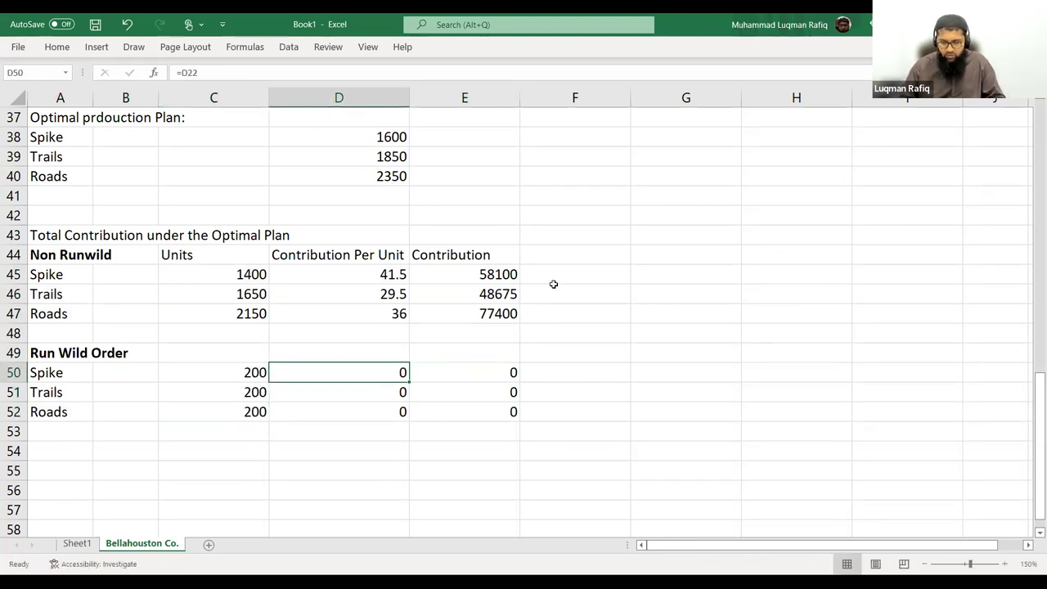
{"action": "key", "text": "Up"}
{"action": "key", "text": "Down"}
{"action": "type", "text": "="}
{"action": "key", "text": "Up"}
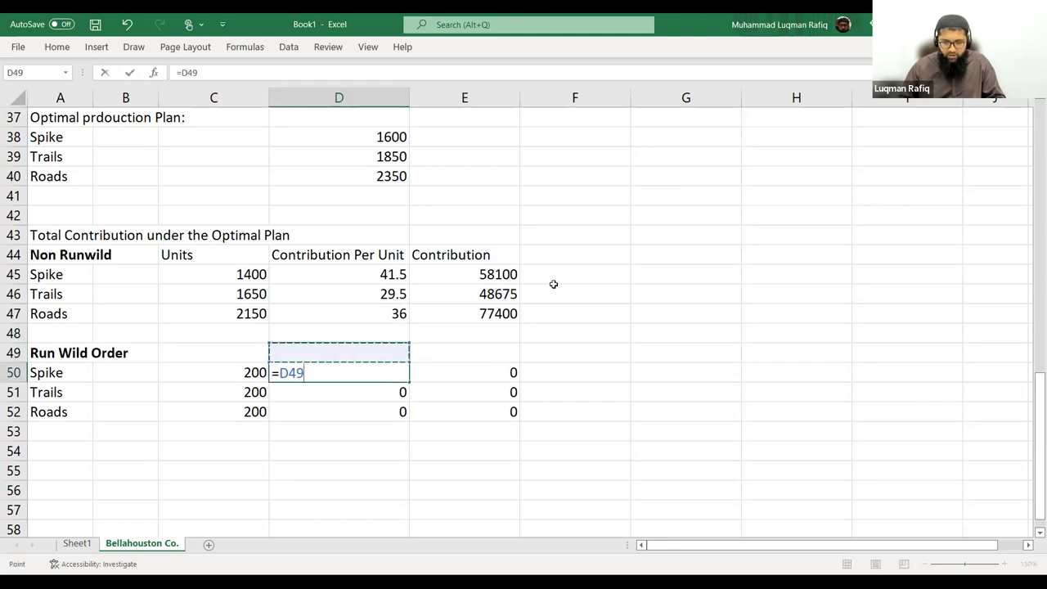
{"action": "key", "text": "Up"}
{"action": "key", "text": "Up"}
{"action": "key", "text": "Up"}
{"action": "key", "text": "Up"}
{"action": "type", "text": "-8"}
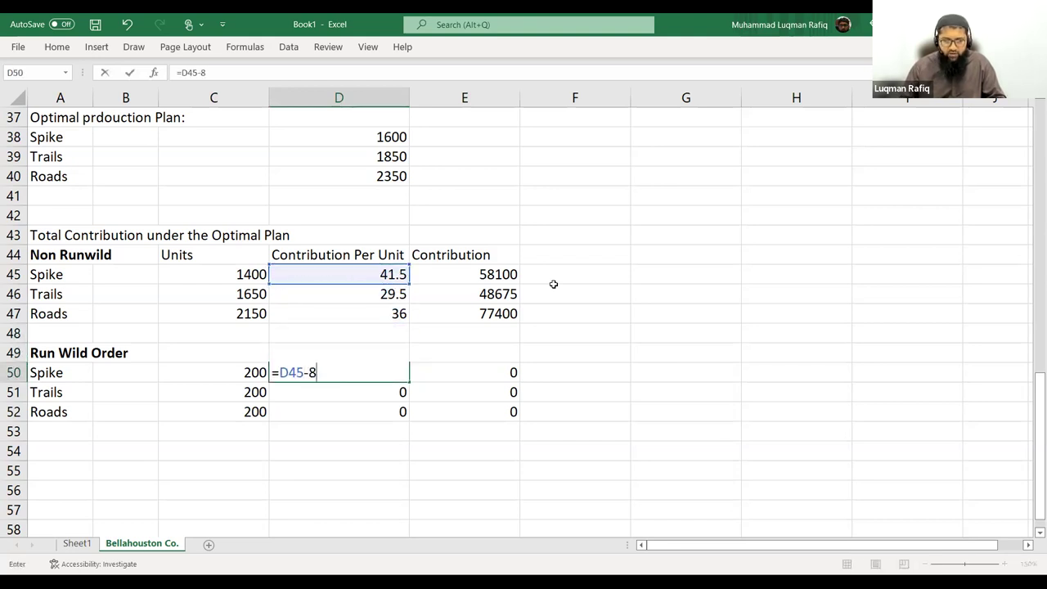
{"action": "key", "text": "Return"}
Copy the reduced contribution formula from D50 into D51:D52 and check the copied formulas
{"action": "key", "text": "Up"}
{"action": "key", "text": "ctrl+c"}
{"action": "key", "text": "Down"}
{"action": "key", "text": "shift+Down"}
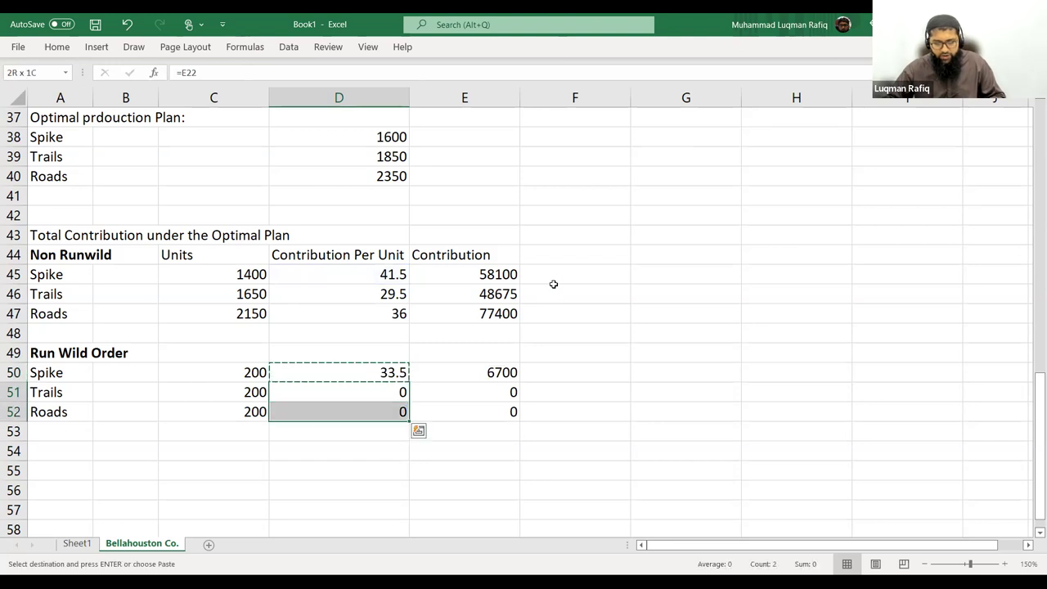
{"action": "key", "text": "Return"}
{"action": "key", "text": "shift+Up"}
{"action": "key", "text": "F2"}
{"action": "key", "text": "Return"}
{"action": "key", "text": "F2"}
{"action": "key", "text": "Escape"}
Total the Non Runwild and Run Wild Order contributions in E53 with =SUM(E45:E52) and make the total bold
{"action": "key", "text": "Right"}
{"action": "key", "text": "Down"}
{"action": "type", "text": "="}
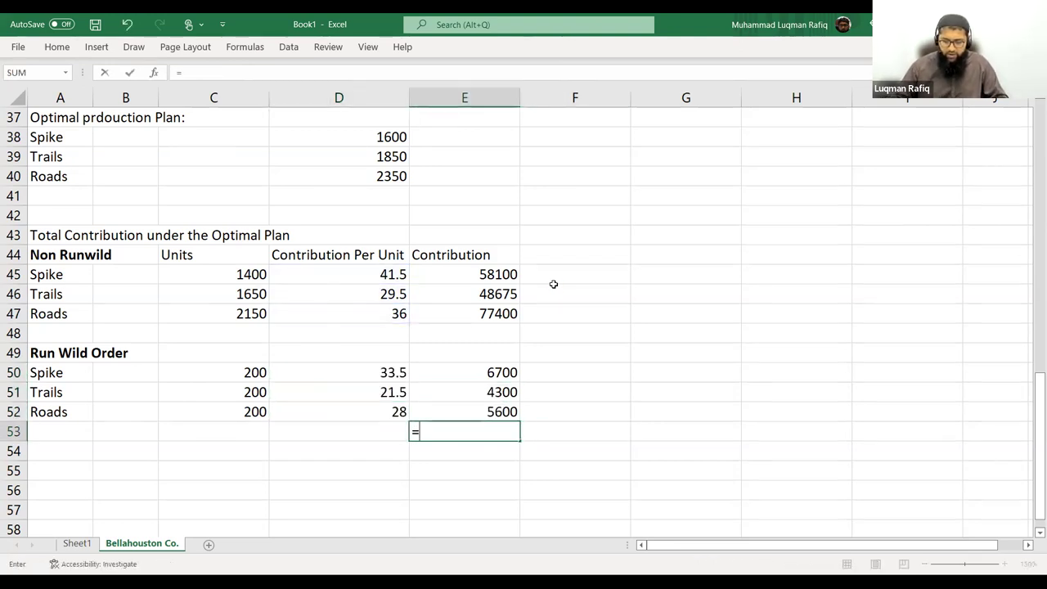
{"action": "type", "text": "sum("}
{"action": "key", "text": "Up"}
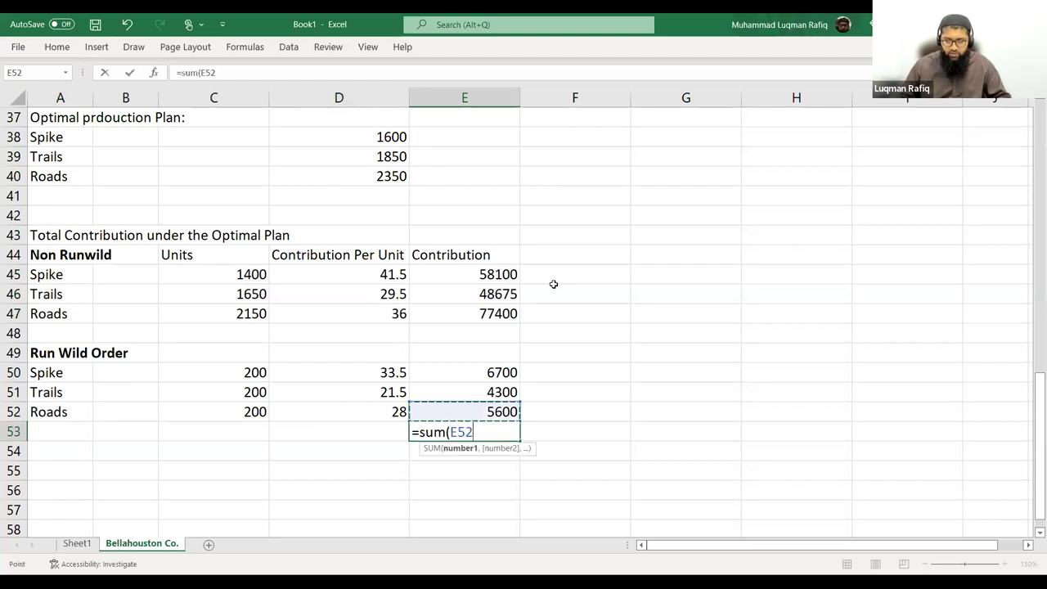
{"action": "key", "text": "shift+Up"}
{"action": "key", "text": "shift+Up"}
{"action": "key", "text": "shift+Up"}
{"action": "key", "text": "shift+Up"}
{"action": "key", "text": "shift+Up"}
{"action": "key", "text": "shift+Up"}
{"action": "key", "text": "shift+Up"}
{"action": "key", "text": "Return"}
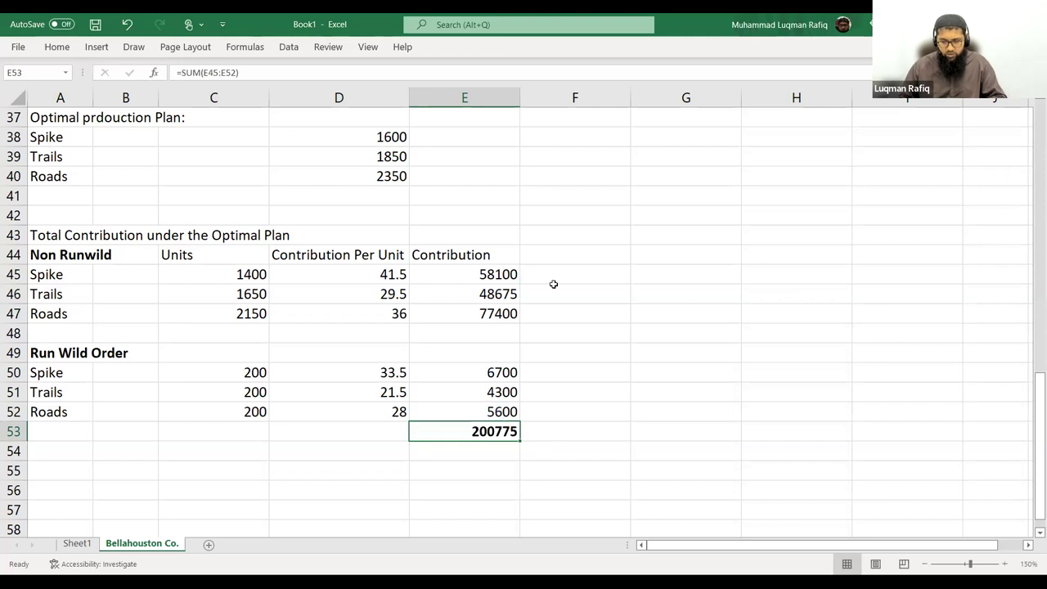
Format the total contribution in E53 with a thousands separator and no decimal places
{"action": "left_click", "coordinate": [67, 48]}
{"action": "left_click", "coordinate": [515, 95]}
{"action": "left_click", "coordinate": [553, 95]}
{"action": "left_click", "coordinate": [554, 95]}
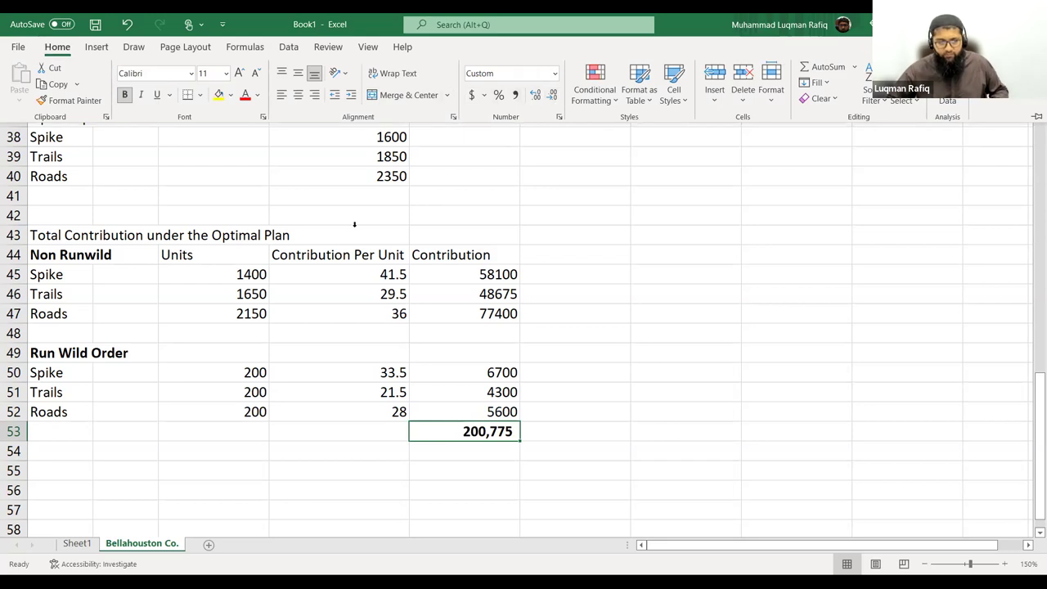
{"action": "left_click", "coordinate": [87, 150]}
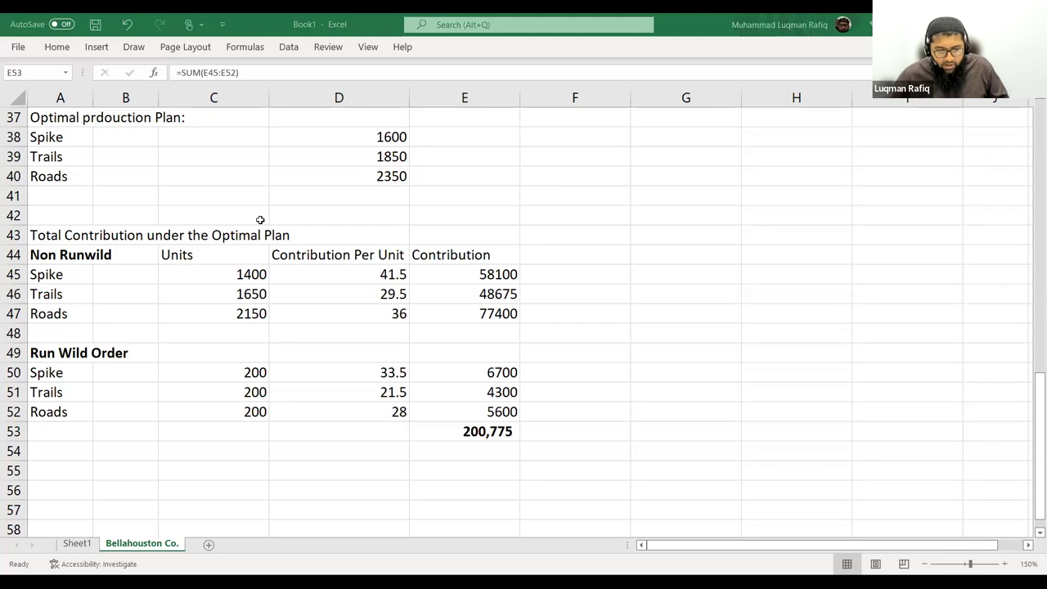
Review the machine-hour allocation, the optimal production plan and the contribution workings at 120% zoom
{"action": "scroll", "coordinate": [280, 235], "scroll_direction": "up", "scroll_amount": 1}
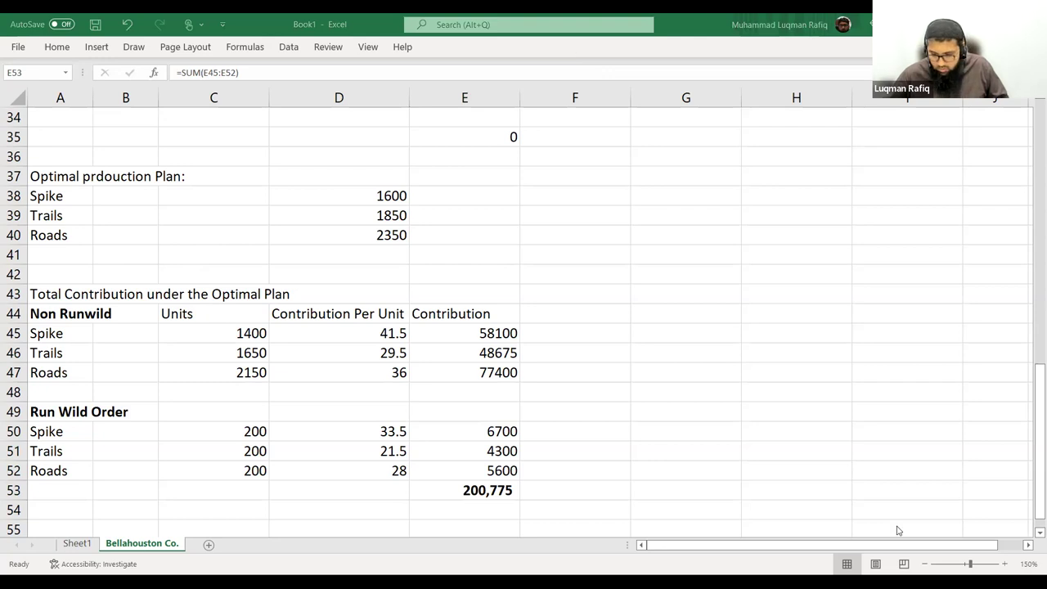
{"action": "left_click", "coordinate": [927, 563]}
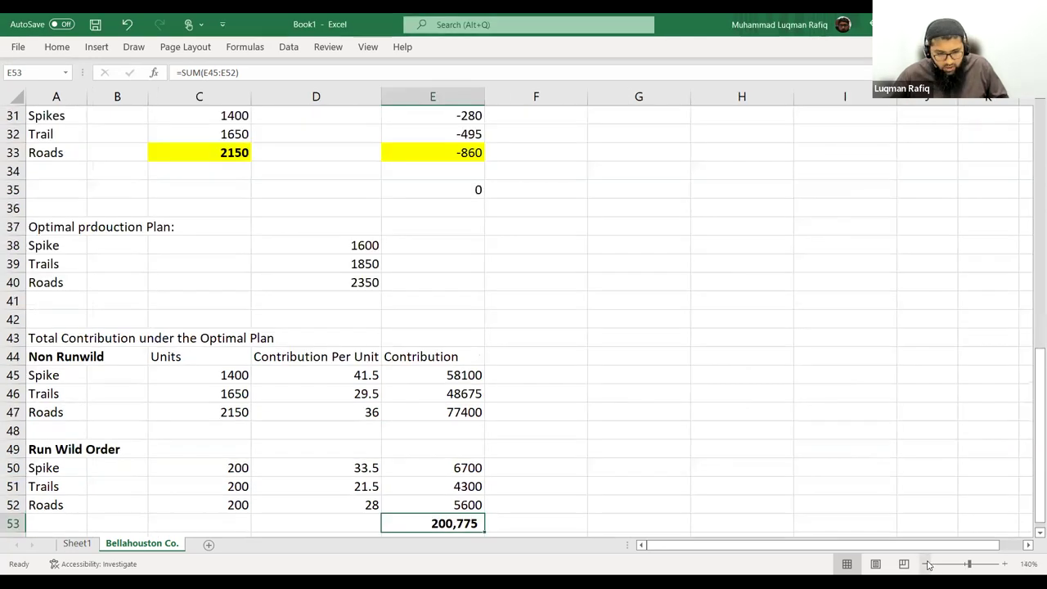
{"action": "left_click", "coordinate": [927, 564]}
{"action": "scroll", "coordinate": [523, 331], "scroll_direction": "up", "scroll_amount": 1}
{"action": "scroll", "coordinate": [523, 331], "scroll_direction": "down", "scroll_amount": 1}
{"action": "scroll", "coordinate": [523, 333], "scroll_direction": "up", "scroll_amount": 1}
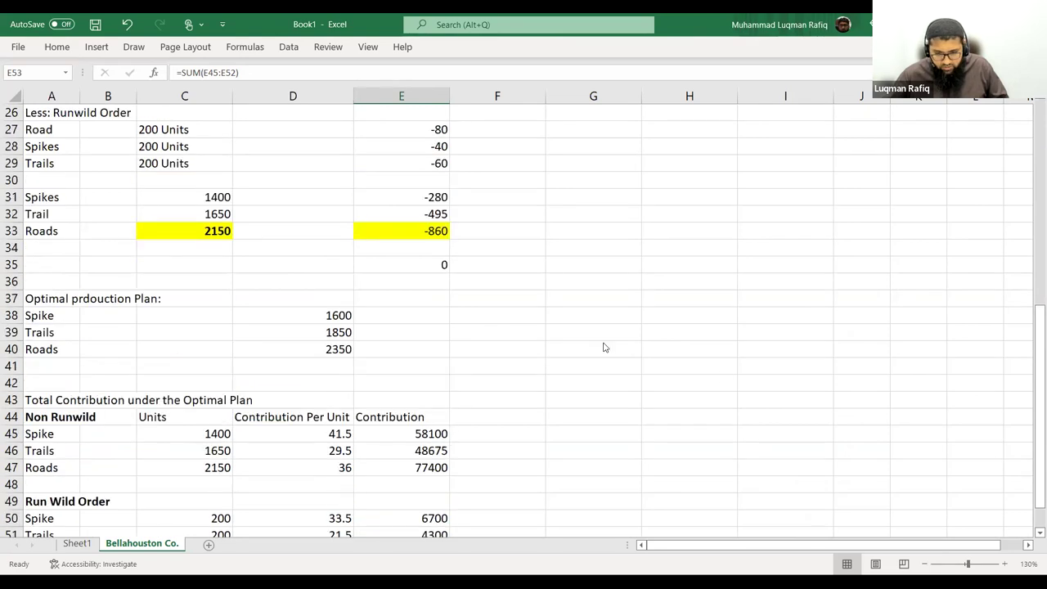
{"action": "left_click", "coordinate": [927, 563]}
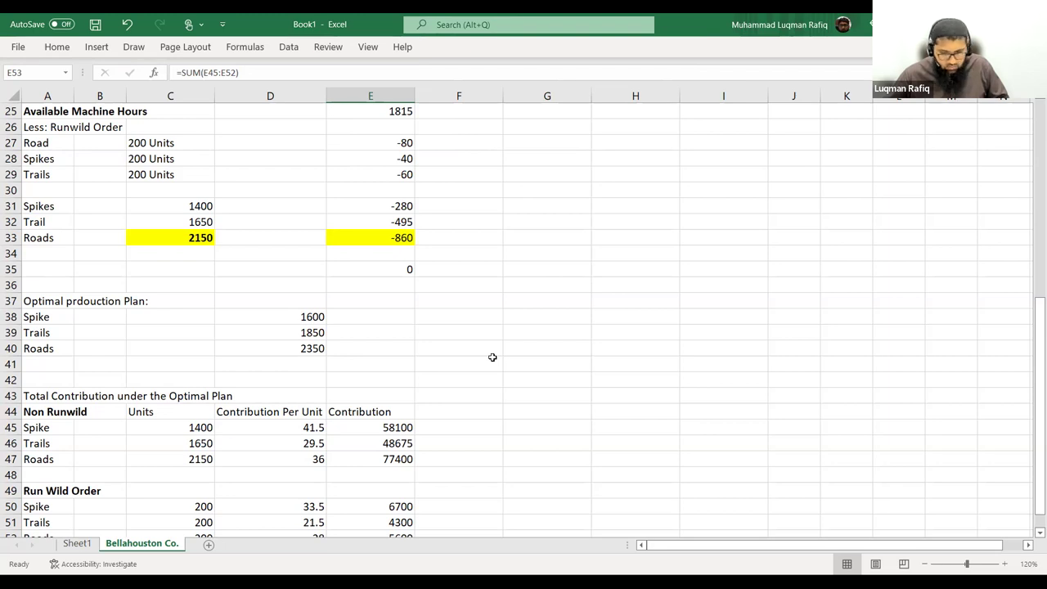
{"action": "scroll", "coordinate": [493, 356], "scroll_direction": "up", "scroll_amount": 2}
{"action": "scroll", "coordinate": [493, 356], "scroll_direction": "down", "scroll_amount": 2}
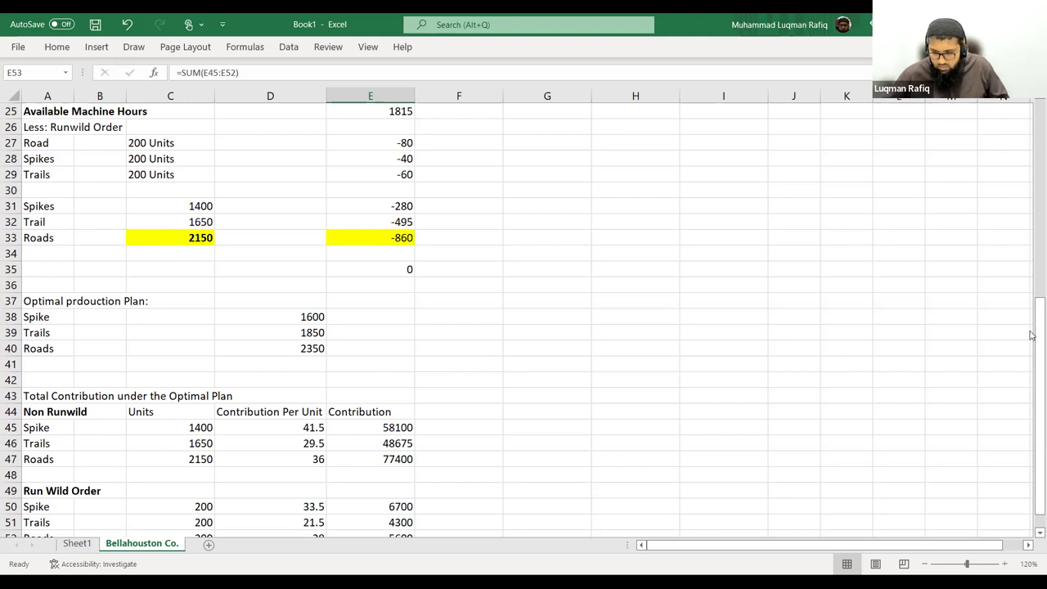
{"action": "left_click_drag", "start_coordinate": [1032, 363], "coordinate": [1031, 440]}
{"action": "scroll", "coordinate": [1032, 537], "scroll_direction": "down", "scroll_amount": 1}
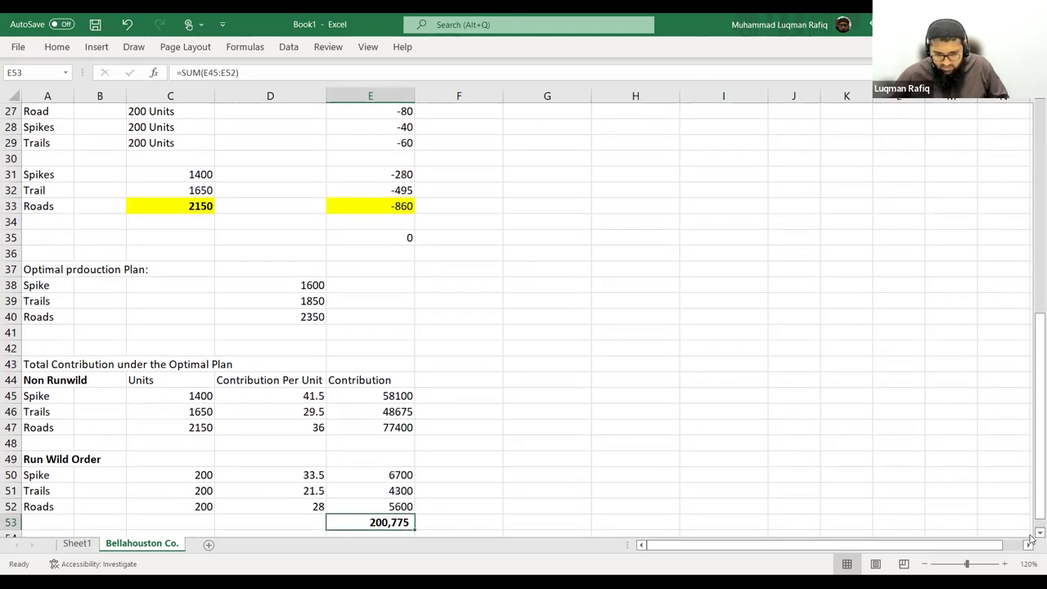
{"action": "scroll", "coordinate": [1032, 536], "scroll_direction": "down", "scroll_amount": 1}
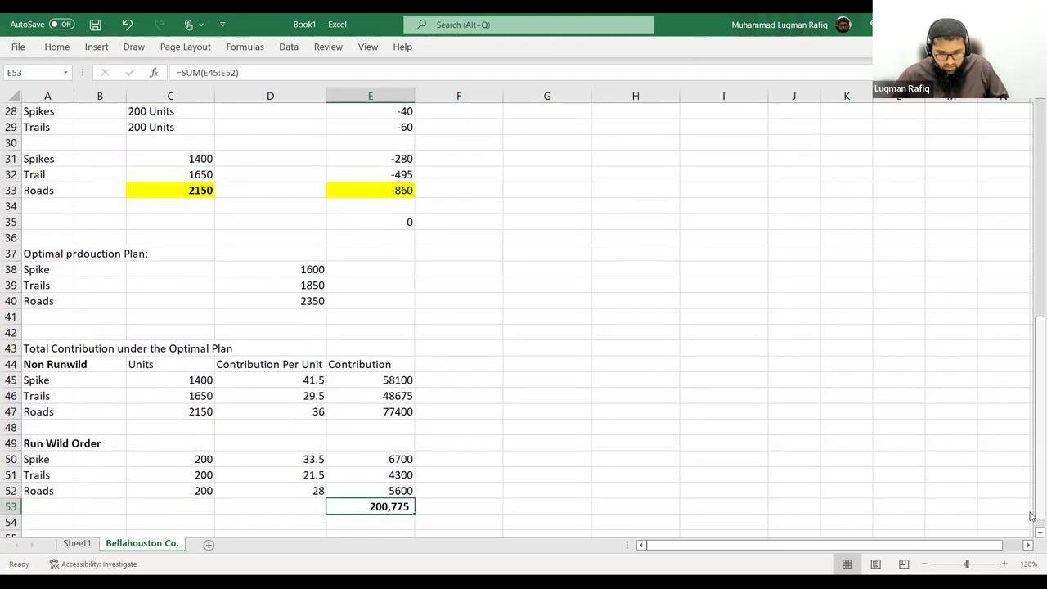
{"action": "scroll", "coordinate": [879, 390], "scroll_direction": "up", "scroll_amount": 2}
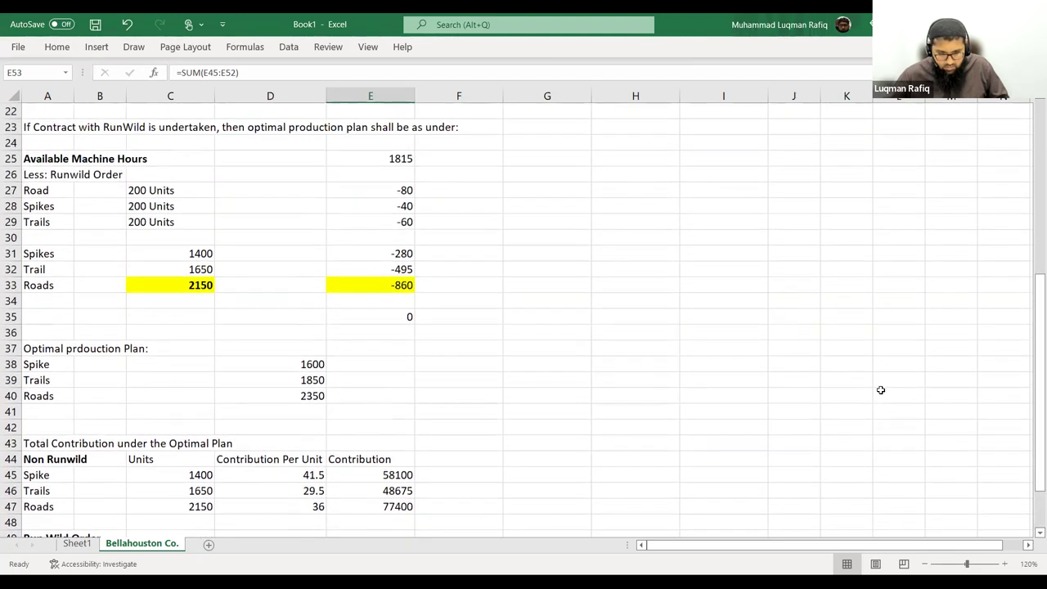
Add an outside border around the machine-hour allocation range A25:F34
{"action": "left_click_drag", "start_coordinate": [40, 156], "coordinate": [415, 304]}
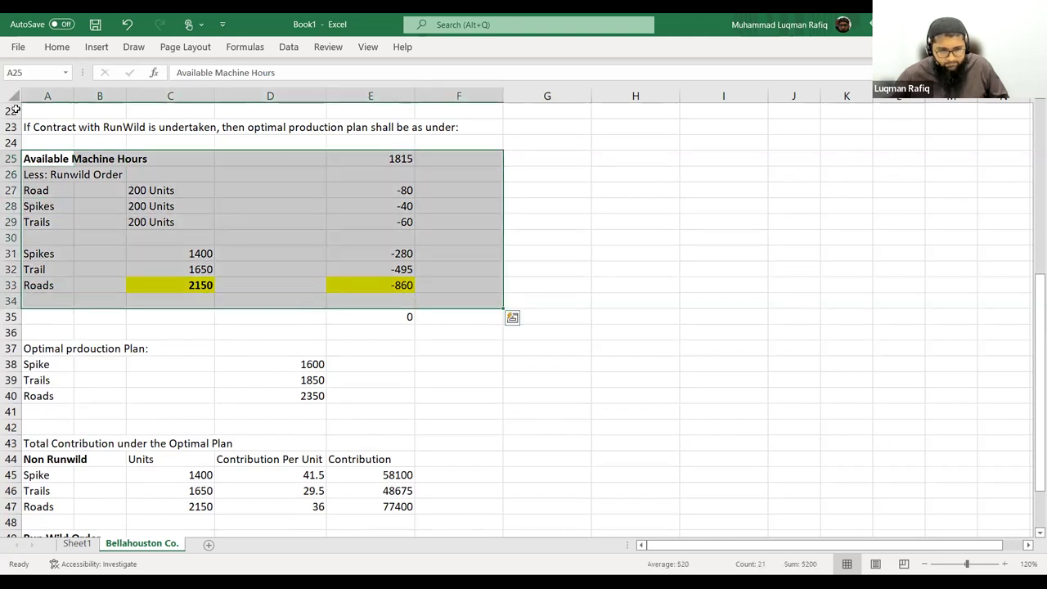
{"action": "left_click", "coordinate": [60, 49]}
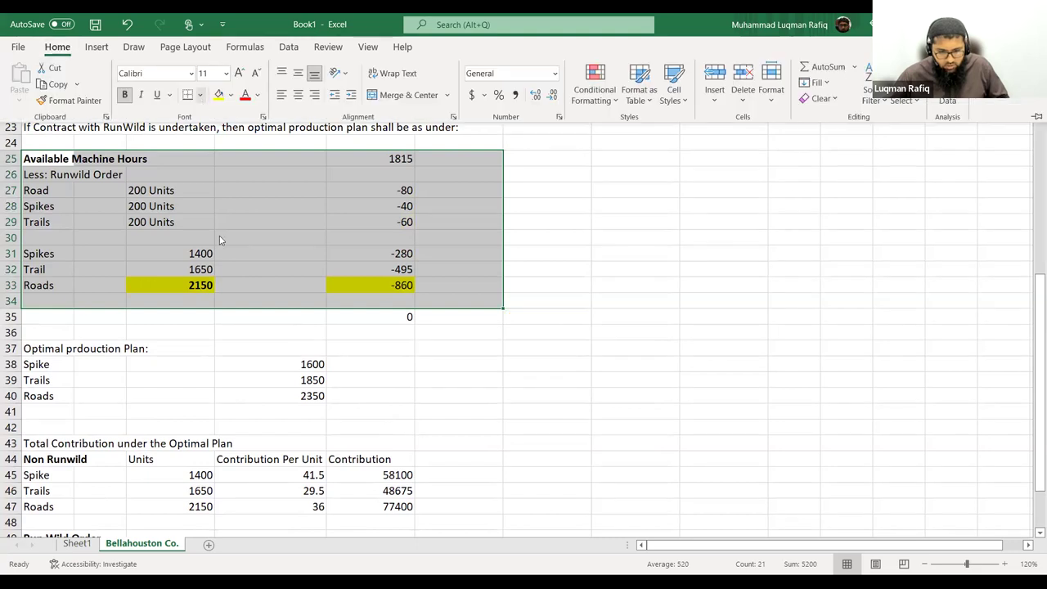
{"action": "left_click", "coordinate": [426, 258]}
{"action": "left_click_drag", "start_coordinate": [41, 161], "coordinate": [148, 160]}
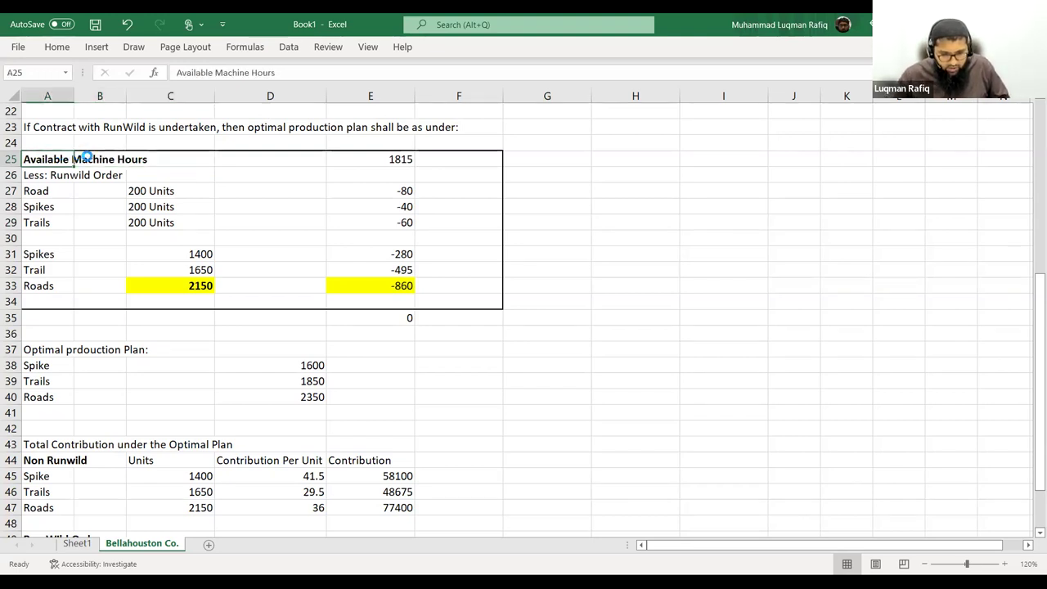
Make the optimal production plan heading in A37 and the total contribution heading in A43 bold
{"action": "left_click", "coordinate": [48, 350]}
{"action": "key", "text": "ctrl+b"}
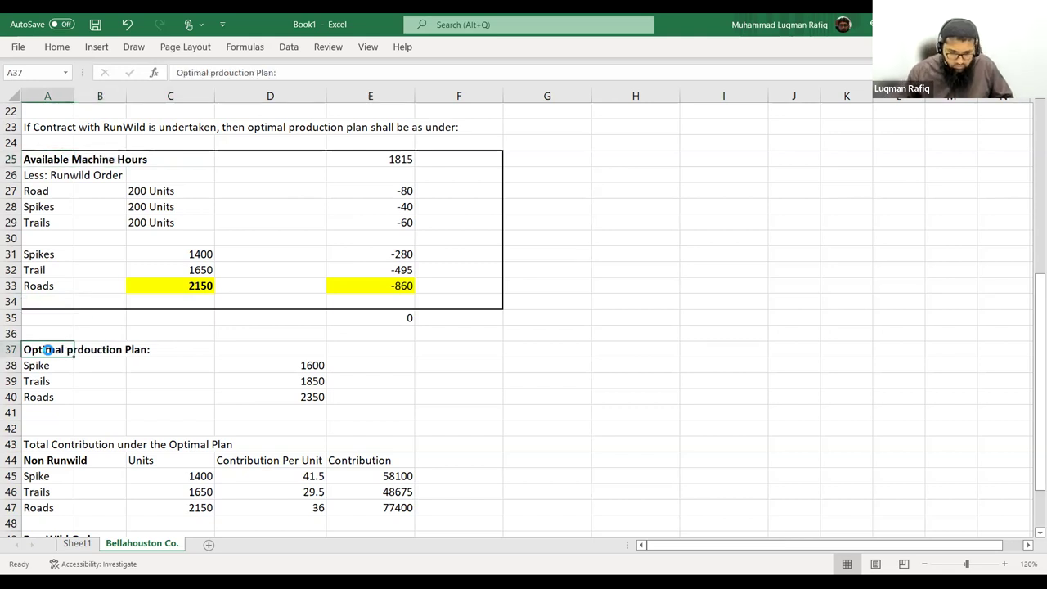
{"action": "left_click", "coordinate": [59, 444]}
{"action": "key", "text": "ctrl+b"}
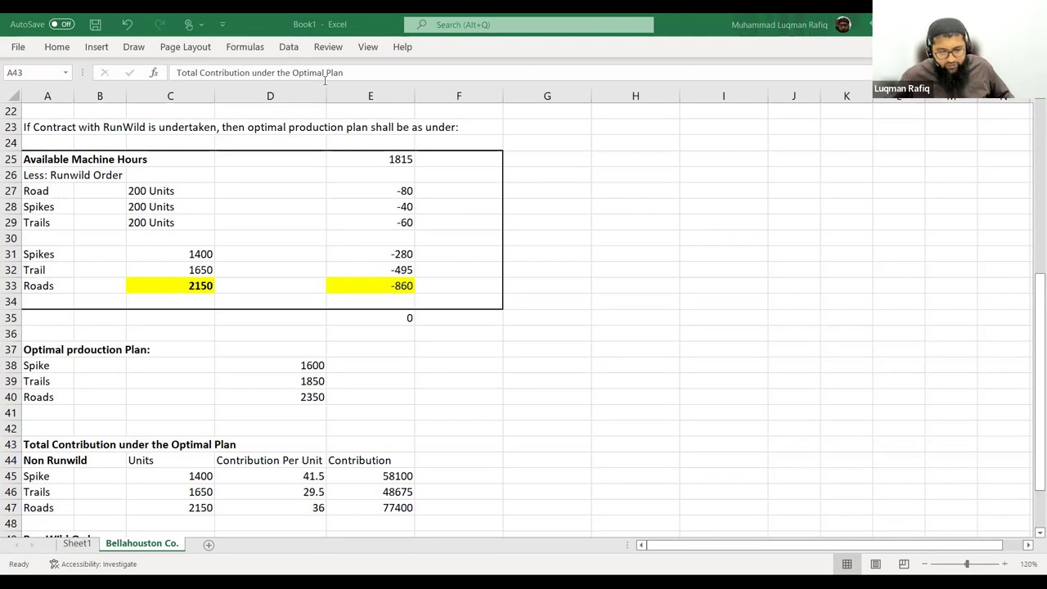
Check the formulas for available machine hours in E25 and the Runwild order hours in E27:E29
{"action": "left_click", "coordinate": [393, 160]}
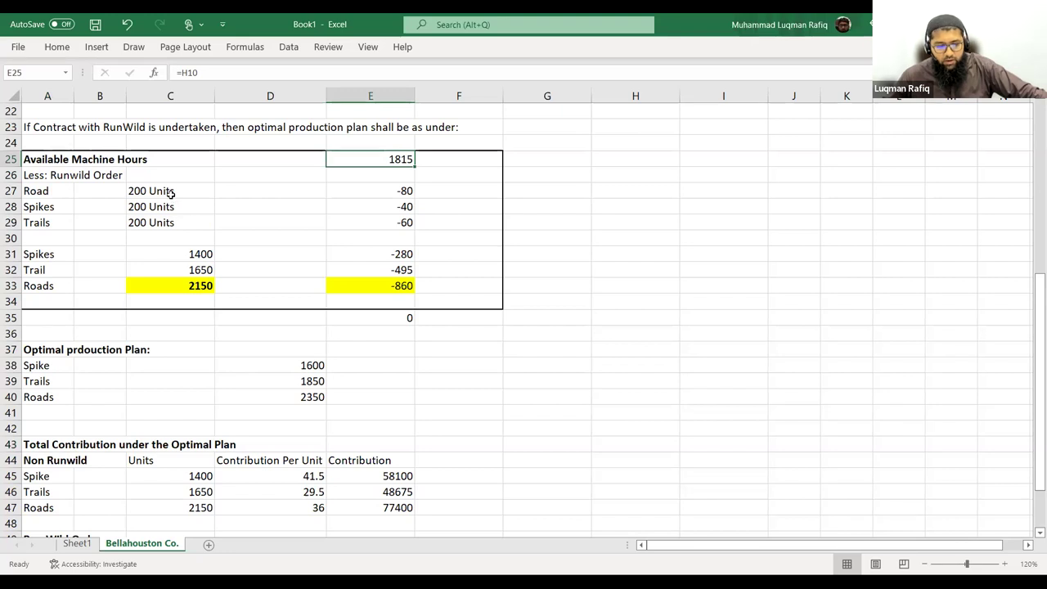
{"action": "left_click", "coordinate": [401, 189]}
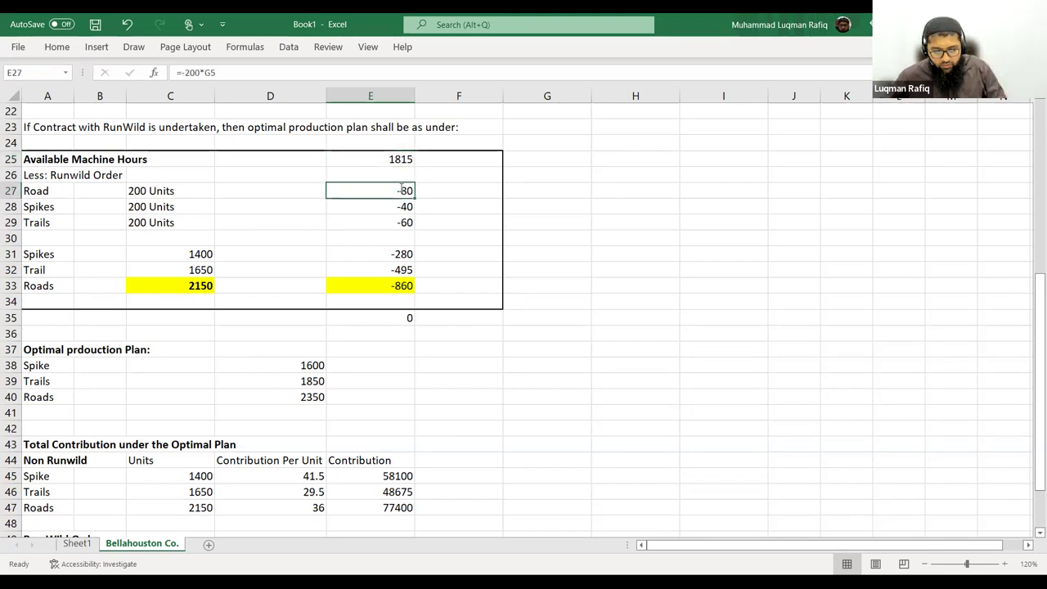
{"action": "double_click", "coordinate": [401, 189]}
{"action": "key", "text": "Return"}
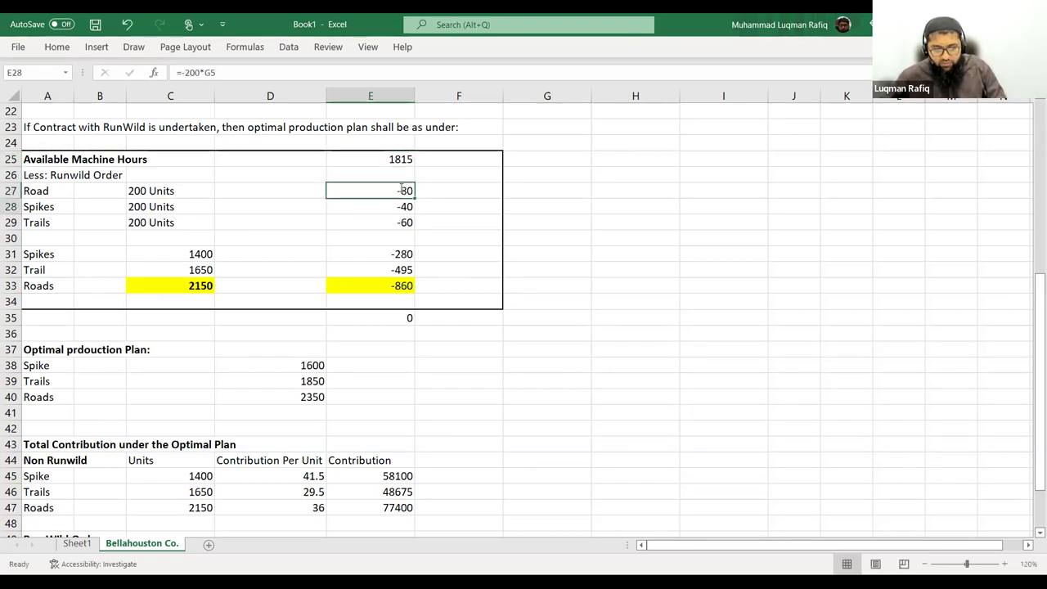
{"action": "key", "text": "F2"}
{"action": "key", "text": "Return"}
{"action": "key", "text": "F2"}
{"action": "key", "text": "Return"}
Check the remaining Spikes, Trail and Roads units and their machine hours in rows 31 to 33
{"action": "key", "text": "Down"}
{"action": "key", "text": "Left"}
{"action": "key", "text": "Left"}
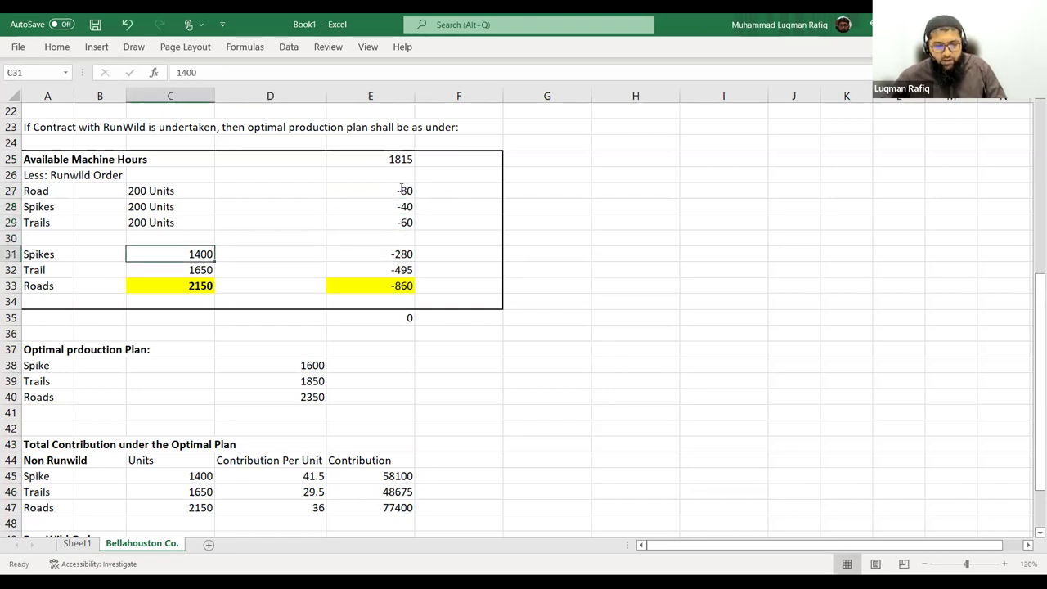
{"action": "key", "text": "Right"}
{"action": "key", "text": "Right"}
{"action": "key", "text": "Down"}
{"action": "key", "text": "Left"}
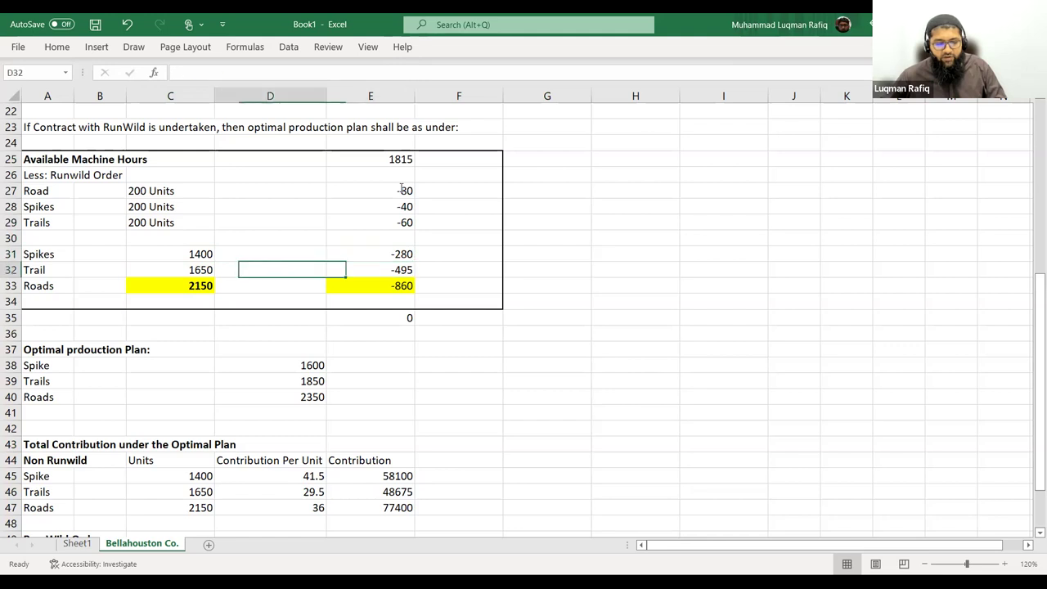
{"action": "key", "text": "Left"}
{"action": "key", "text": "Right"}
{"action": "key", "text": "Right"}
{"action": "key", "text": "Down"}
{"action": "key", "text": "Down"}
{"action": "key", "text": "Down"}
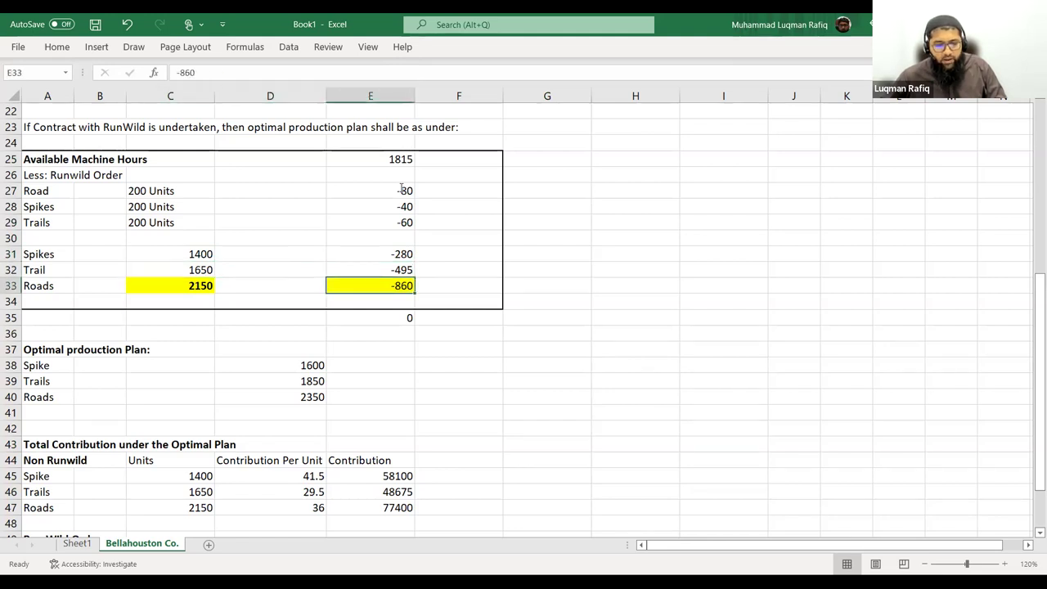
{"action": "key", "text": "Down"}
{"action": "key", "text": "Up"}
{"action": "key", "text": "Up"}
{"action": "key", "text": "Up"}
{"action": "key", "text": "F2"}
{"action": "key", "text": "Escape"}
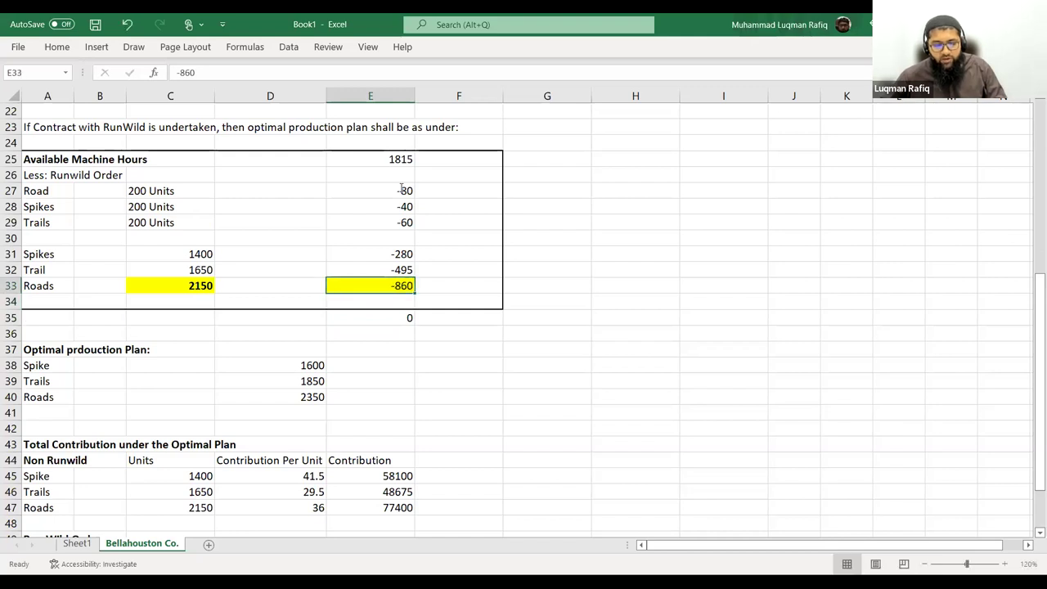
Check the formula in C33 that converts the remaining machine hours into Roads units
{"action": "key", "text": "Left"}
{"action": "key", "text": "Left"}
{"action": "key", "text": "F2"}
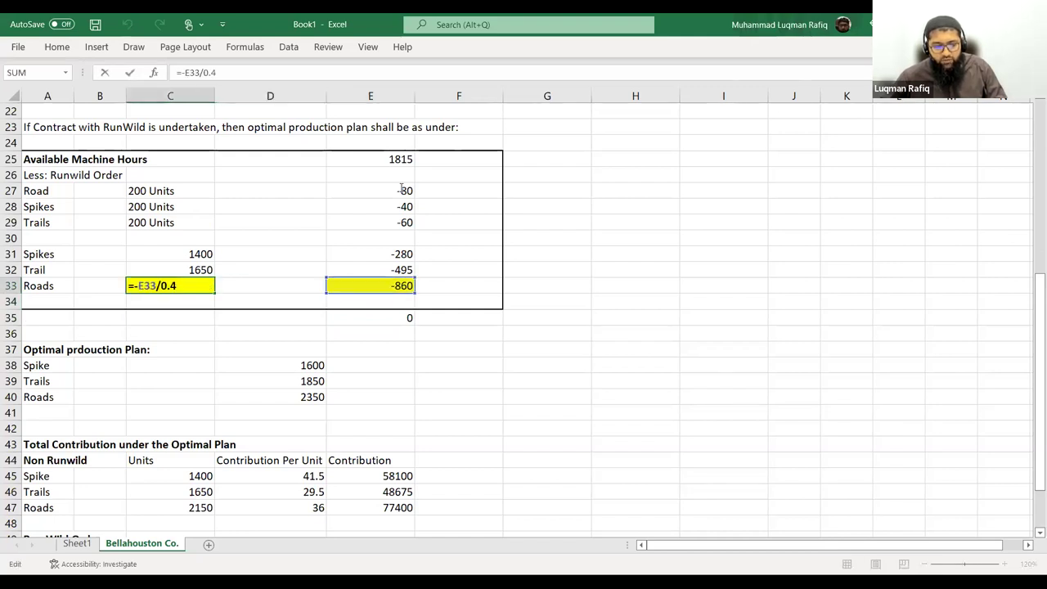
{"action": "key", "text": "Escape"}
{"action": "key", "text": "F2"}
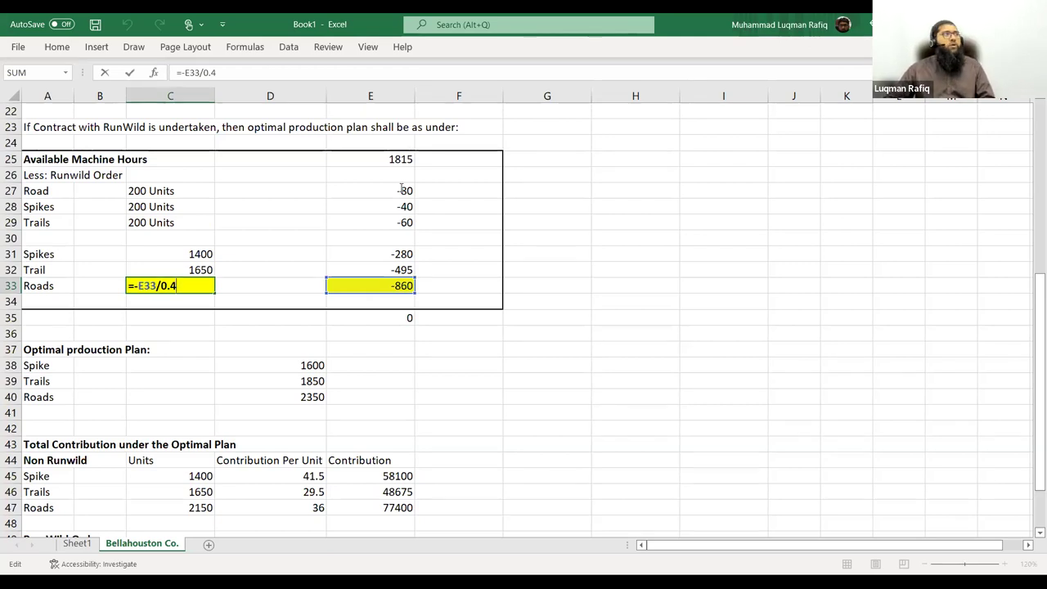
{"action": "key", "text": "Escape"}
{"action": "key", "text": "Down"}
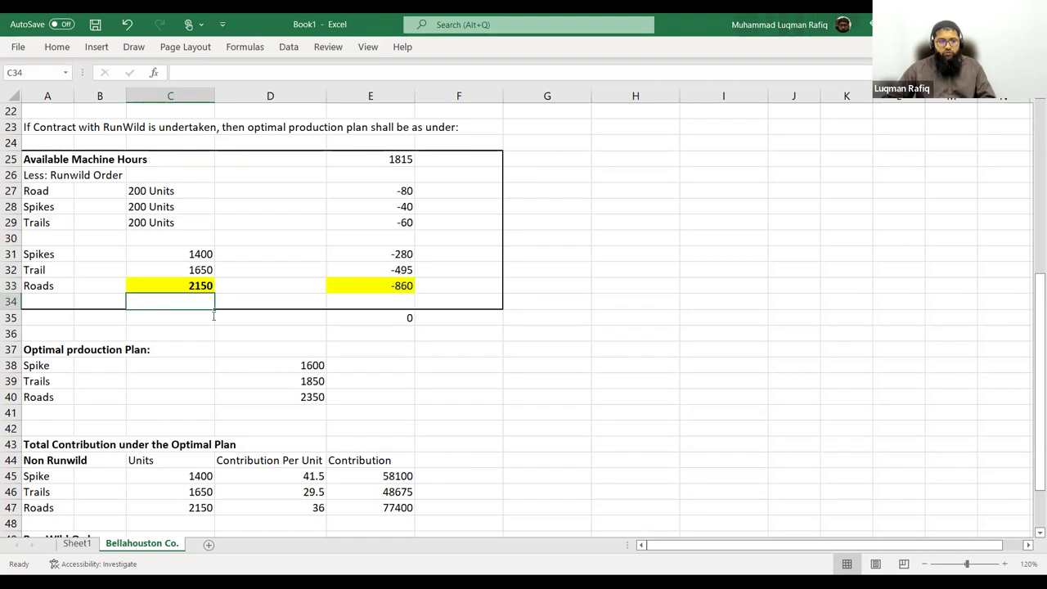
Compare the non-Runwild units in C31:C33 with the plan units in D38:D40 and view the total contribution table
{"action": "left_click", "coordinate": [189, 259]}
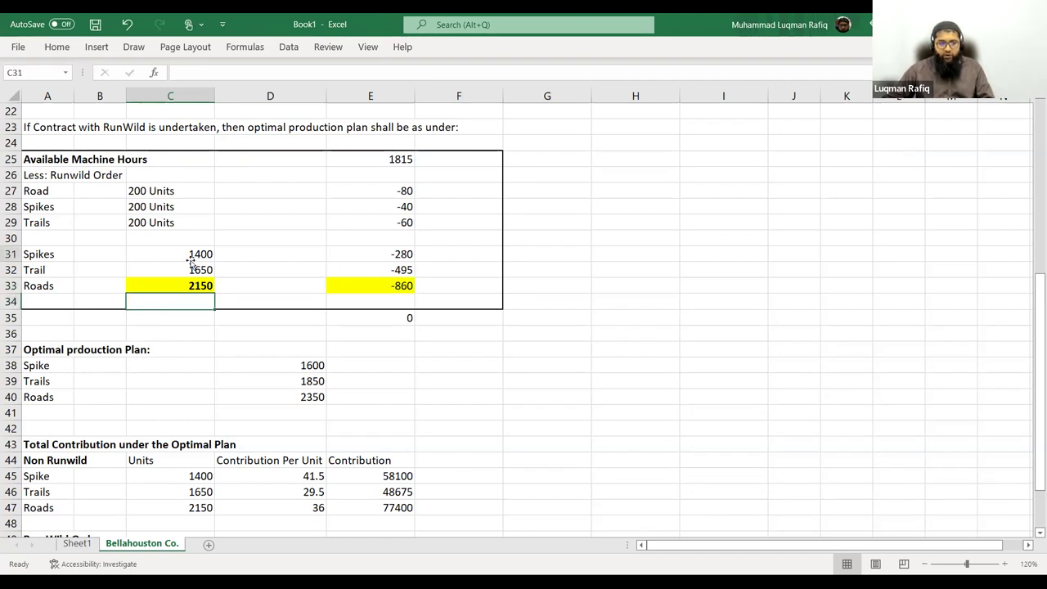
{"action": "left_click", "coordinate": [294, 366]}
{"action": "left_click", "coordinate": [202, 270]}
{"action": "left_click", "coordinate": [311, 381]}
{"action": "left_click", "coordinate": [196, 284]}
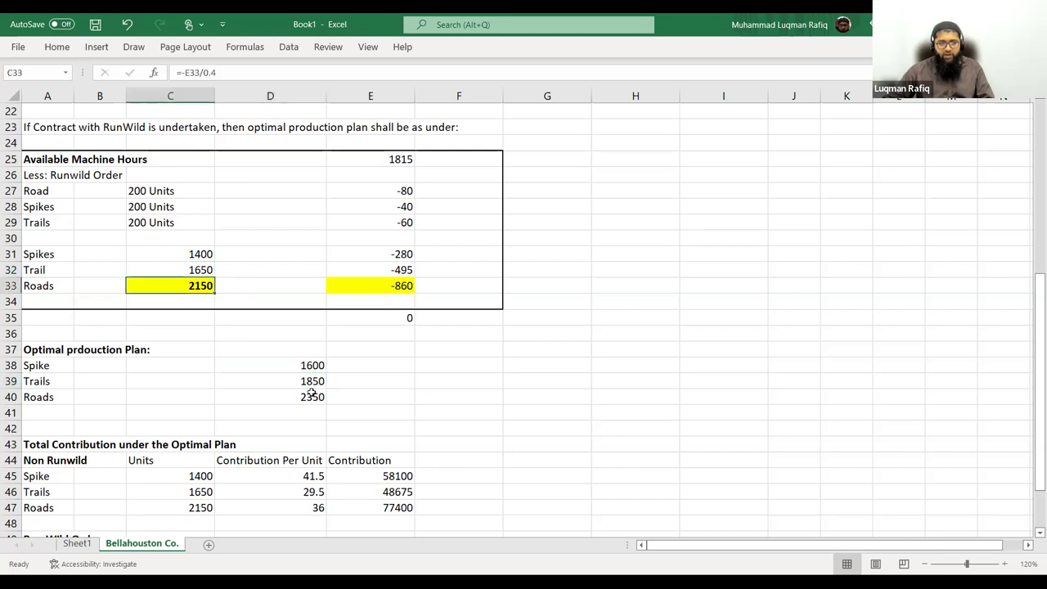
{"action": "left_click", "coordinate": [310, 396]}
{"action": "scroll", "coordinate": [196, 466], "scroll_direction": "down", "scroll_amount": 1}
{"action": "scroll", "coordinate": [152, 428], "scroll_direction": "down", "scroll_amount": 2}
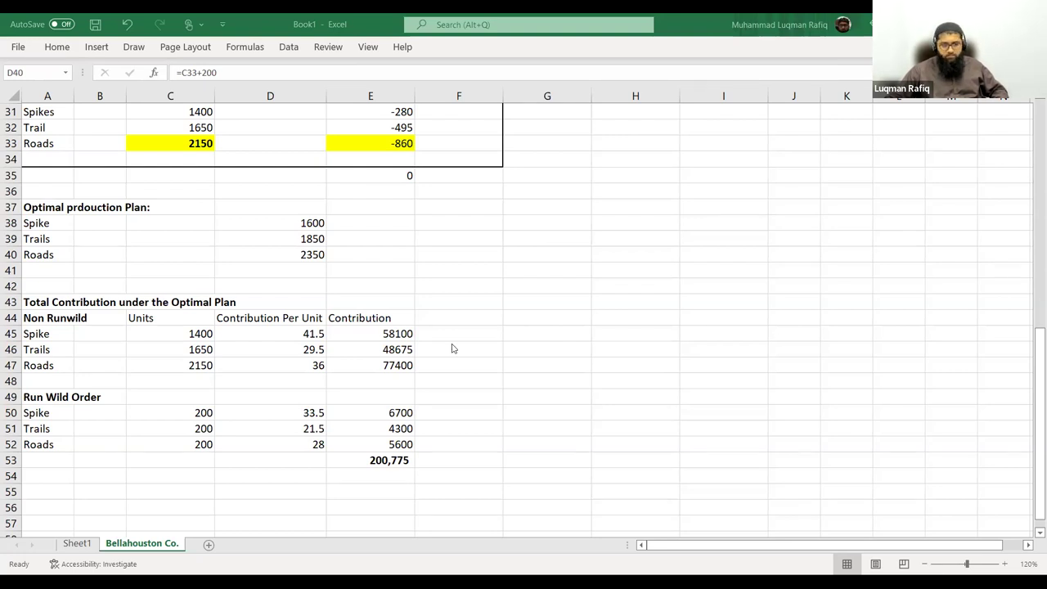
Switch to the question document and highlight "financial penalty" in requirement (a)(ii) in yellow
{"action": "key", "text": "alt+Tab"}
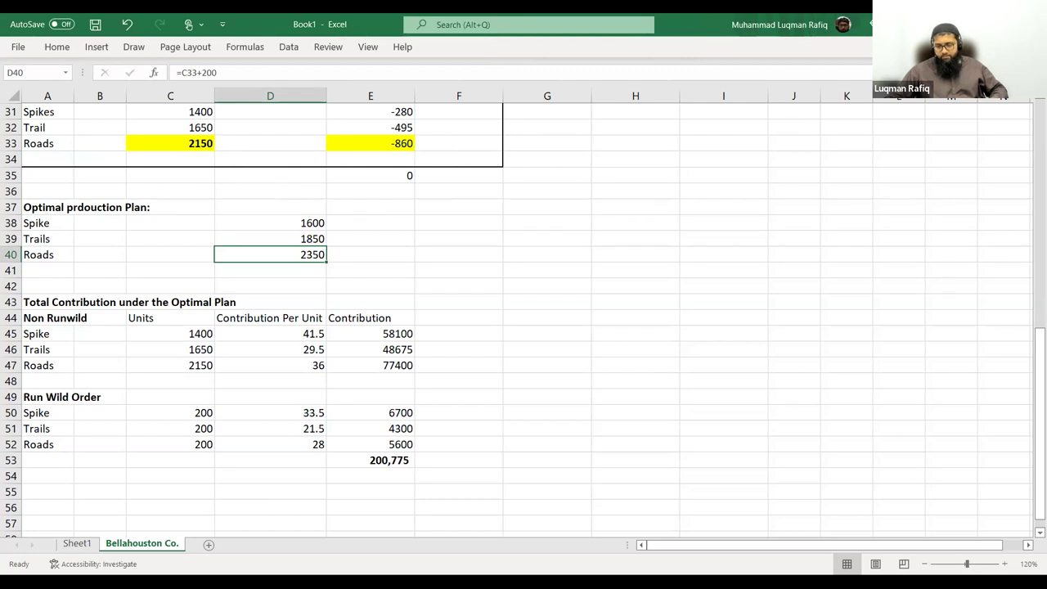
{"action": "key", "text": "alt+Tab"}
{"action": "scroll", "coordinate": [275, 330], "scroll_direction": "down", "scroll_amount": 7}
{"action": "scroll", "coordinate": [274, 330], "scroll_direction": "down", "scroll_amount": 10}
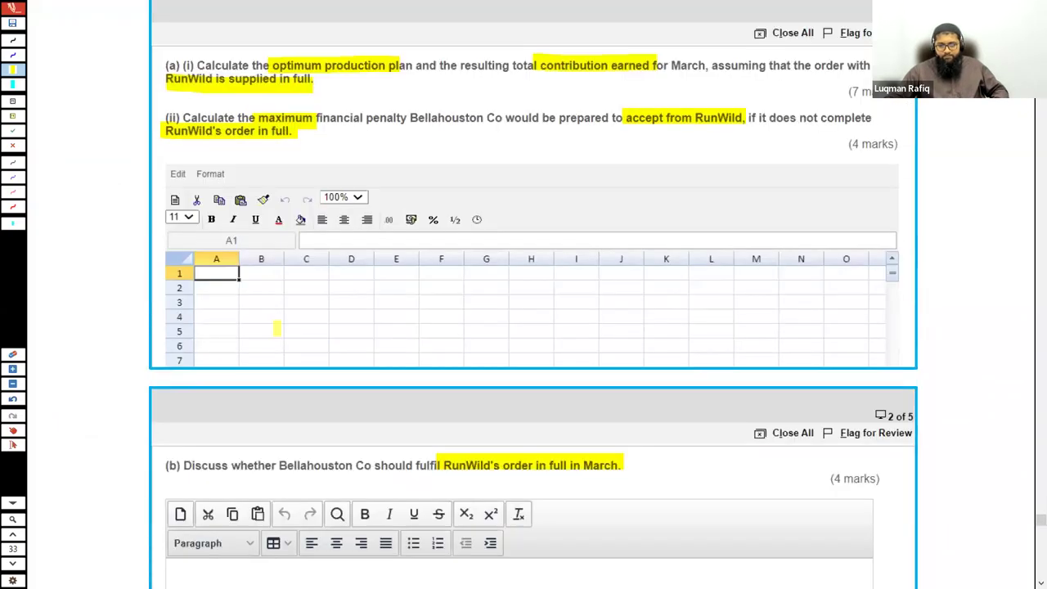
{"action": "scroll", "coordinate": [273, 327], "scroll_direction": "up", "scroll_amount": 2}
{"action": "left_click_drag", "start_coordinate": [317, 173], "coordinate": [407, 172]}
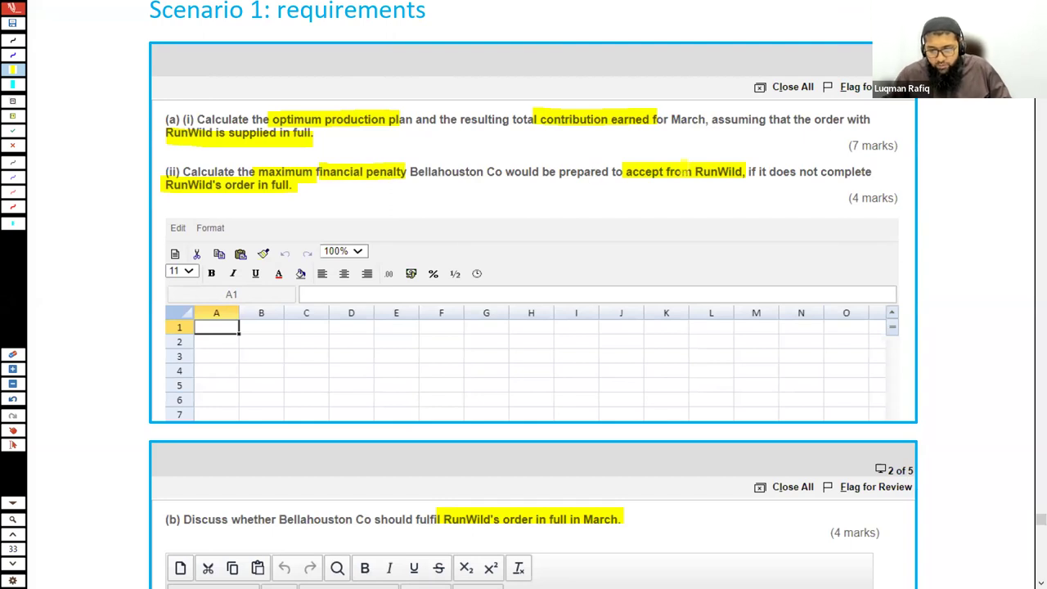
{"action": "scroll", "coordinate": [429, 274], "scroll_direction": "up", "scroll_amount": 2}
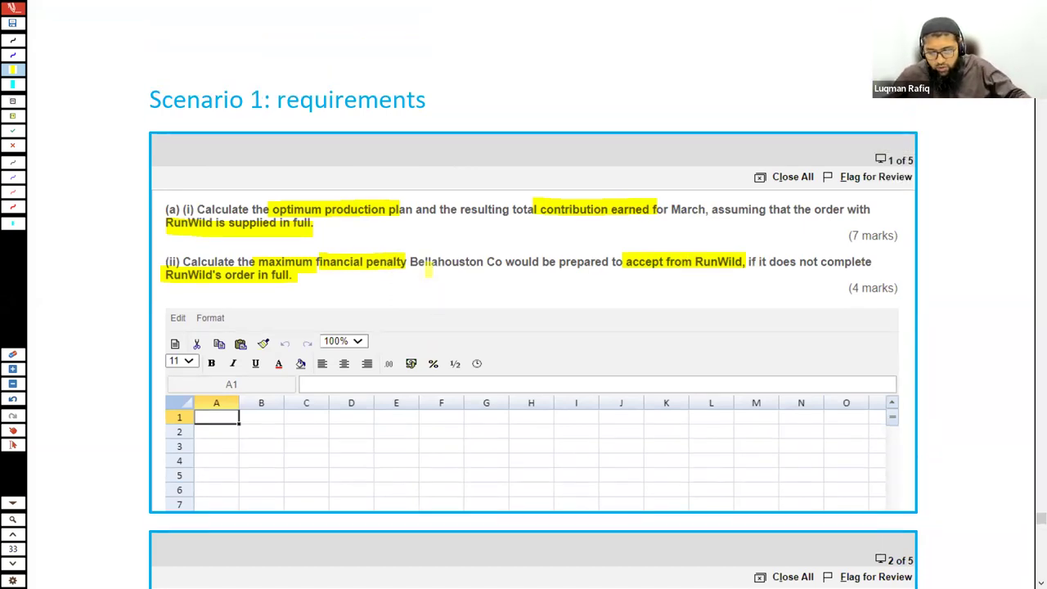
Highlight "if the order is not fully complete in March" in yellow in the RunWild order paragraph
{"action": "scroll", "coordinate": [455, 262], "scroll_direction": "up", "scroll_amount": 5}
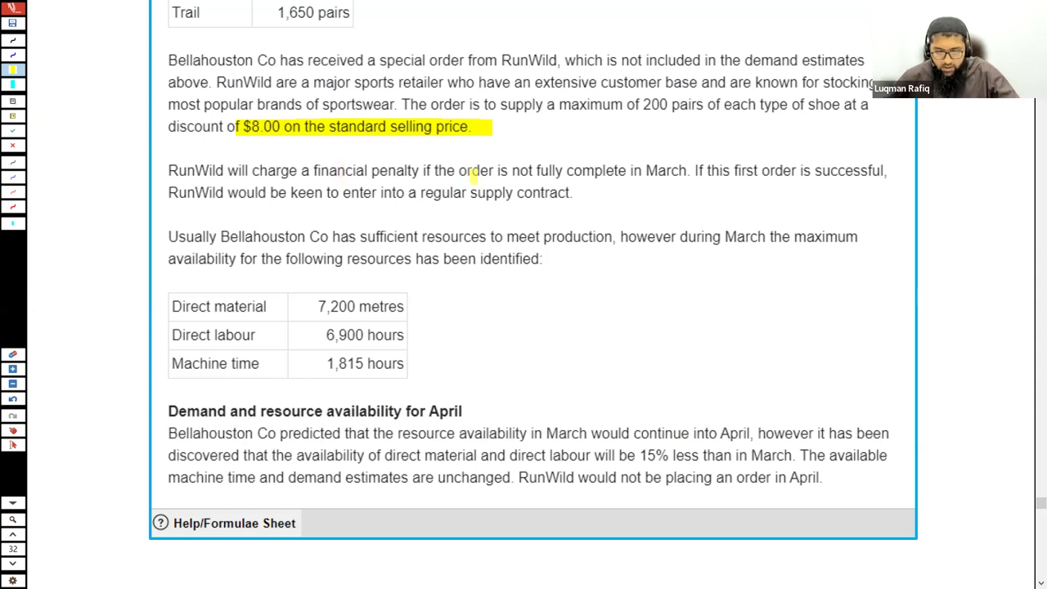
{"action": "left_click_drag", "start_coordinate": [420, 172], "coordinate": [685, 170]}
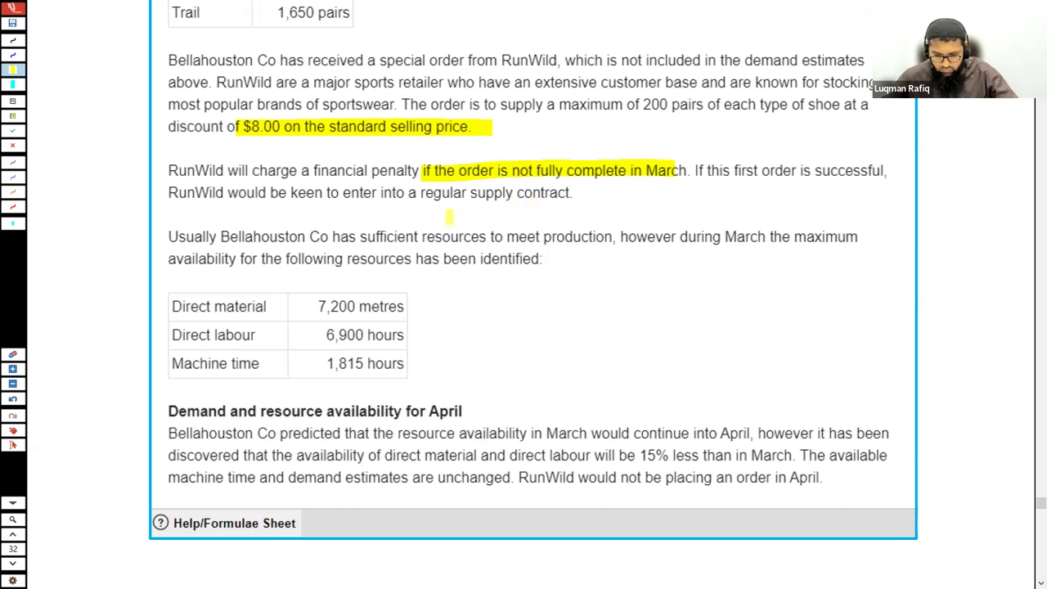
Reread the March demand, RunWild special order terms and resource limits in Scenario 1 (continued)
{"action": "scroll", "coordinate": [448, 216], "scroll_direction": "up", "scroll_amount": 1}
{"action": "scroll", "coordinate": [448, 215], "scroll_direction": "up", "scroll_amount": 6}
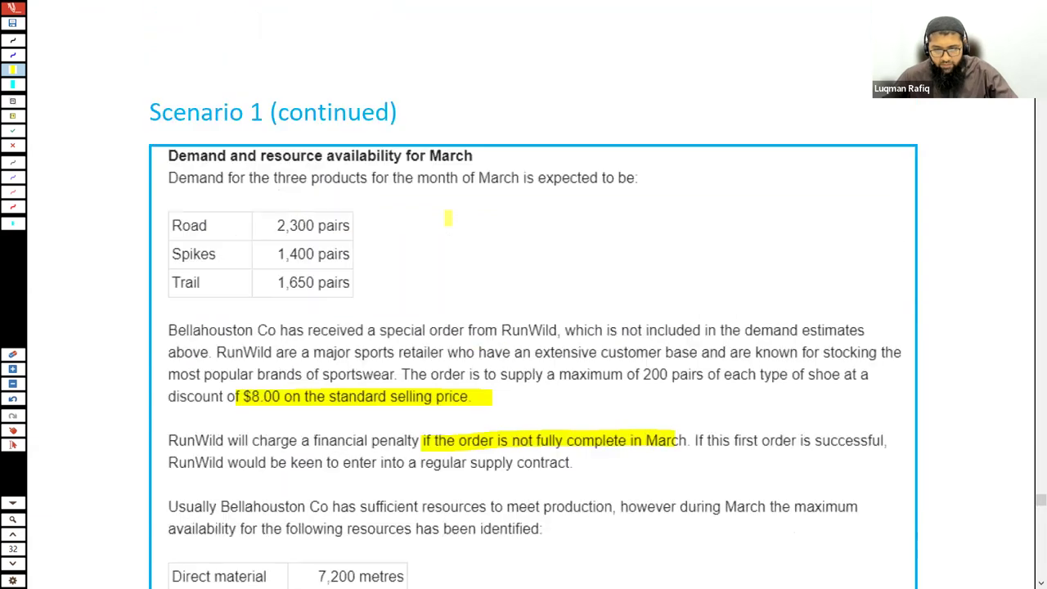
{"action": "scroll", "coordinate": [448, 216], "scroll_direction": "up", "scroll_amount": 2}
{"action": "scroll", "coordinate": [447, 229], "scroll_direction": "down", "scroll_amount": 8}
{"action": "scroll", "coordinate": [444, 237], "scroll_direction": "down", "scroll_amount": 3}
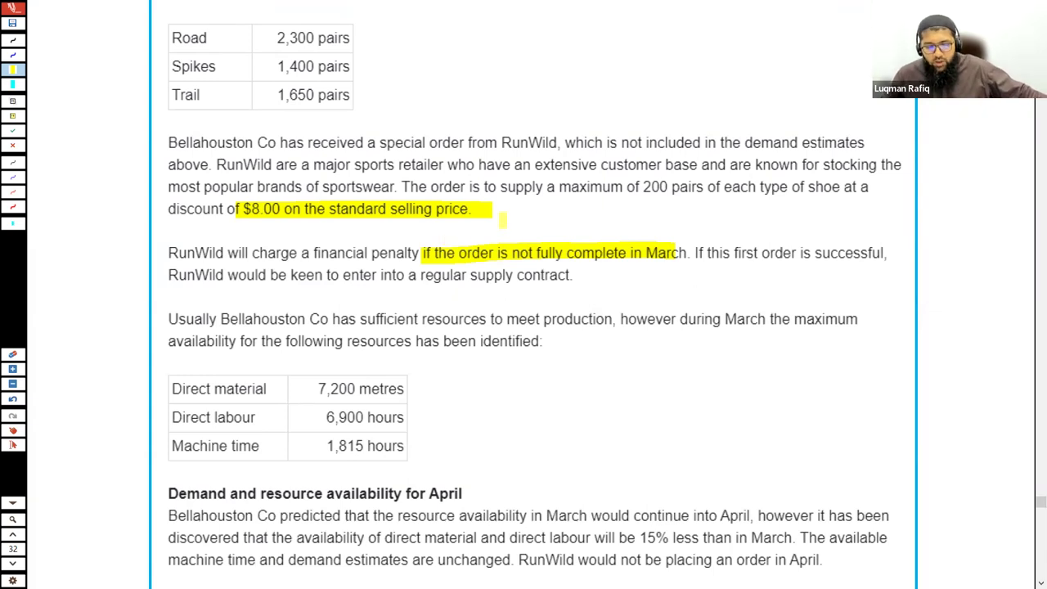
{"action": "scroll", "coordinate": [502, 219], "scroll_direction": "down", "scroll_amount": 1}
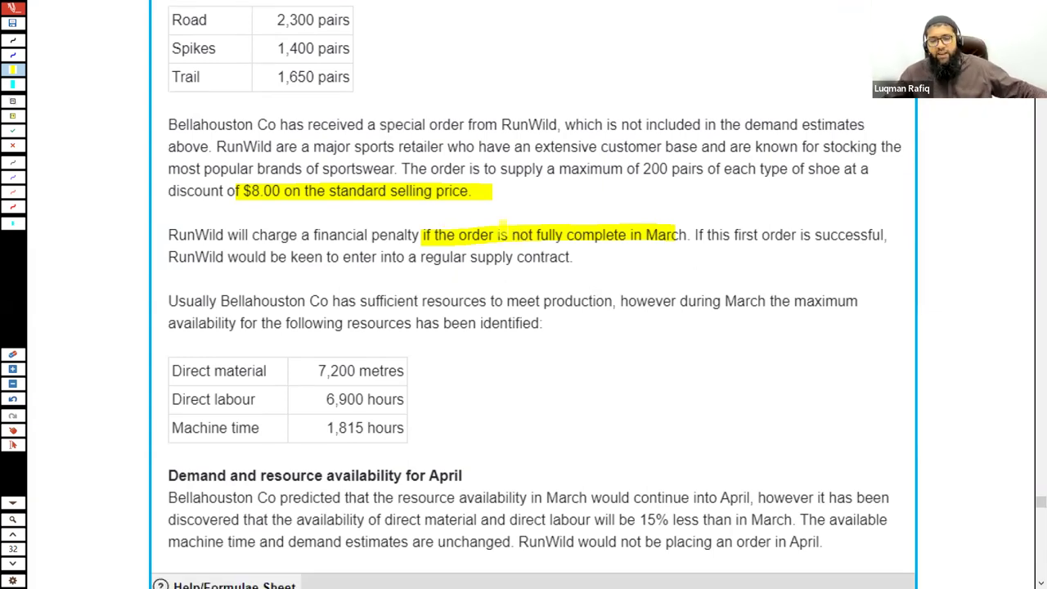
{"action": "scroll", "coordinate": [497, 270], "scroll_direction": "up", "scroll_amount": 2}
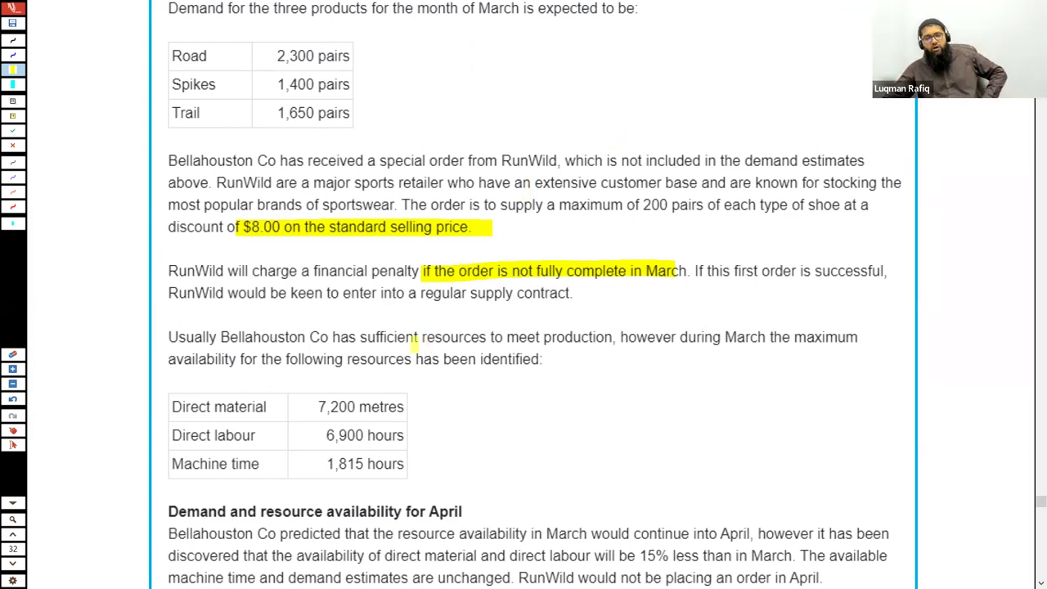
{"action": "scroll", "coordinate": [422, 342], "scroll_direction": "up", "scroll_amount": 1}
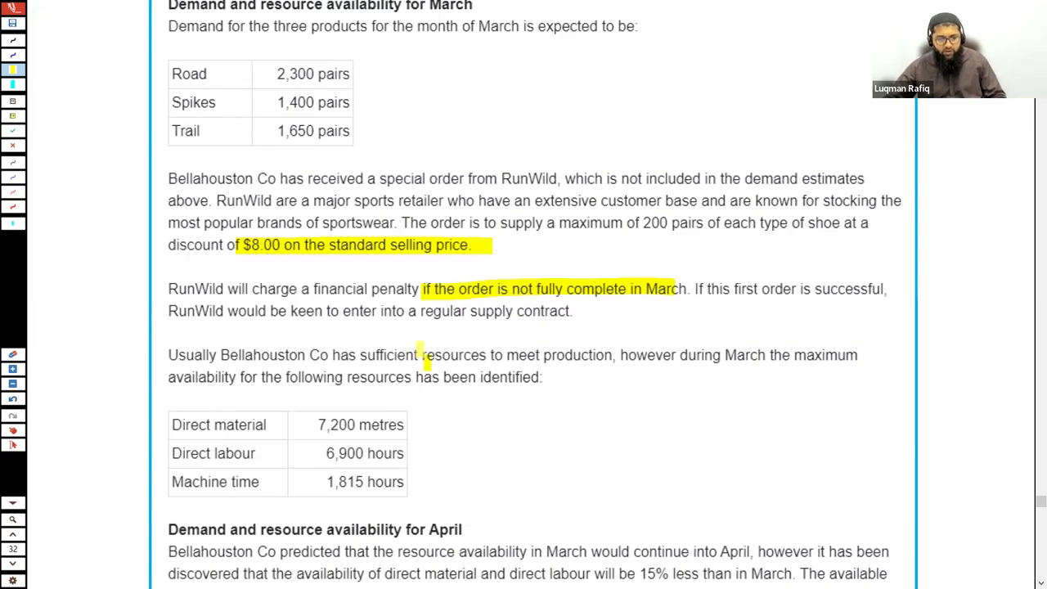
Switch to the Excel workbook and enter a bold heading "ii)" in A56
{"action": "key", "text": "alt+Tab"}
{"action": "left_click", "coordinate": [45, 506]}
{"action": "type", "text": "ii)"}
{"action": "key", "text": "Return"}
{"action": "left_click", "coordinate": [49, 503]}
{"action": "key", "text": "ctrl+b"}
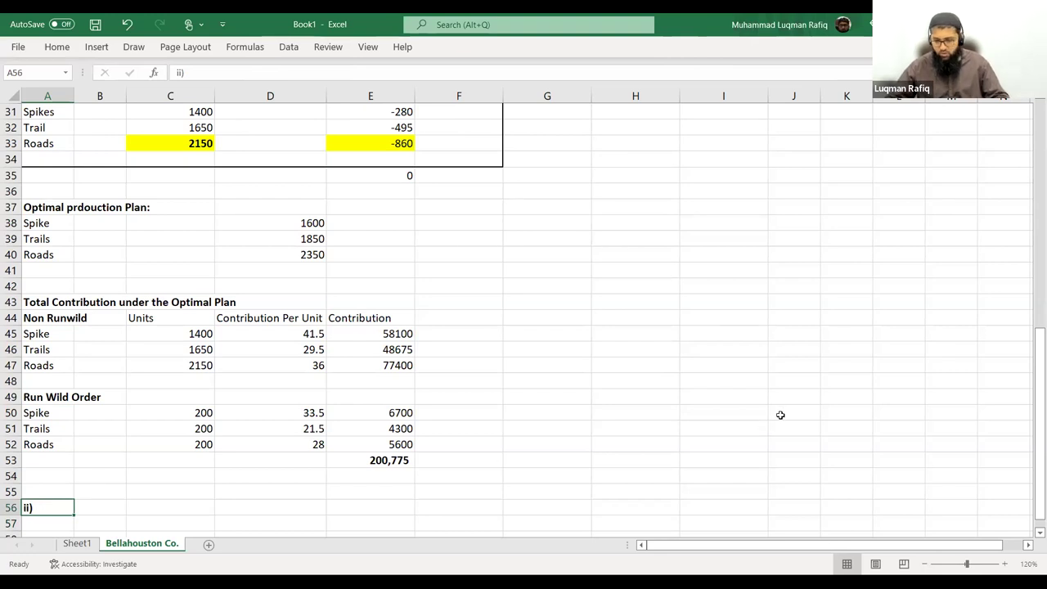
Enter "Assume that priority is not given to Runwild order" in A57 and make it bold
{"action": "left_click", "coordinate": [1004, 563]}
{"action": "left_click", "coordinate": [1004, 563]}
{"action": "left_click", "coordinate": [1004, 563]}
{"action": "left_click", "coordinate": [1004, 564]}
{"action": "left_click", "coordinate": [1004, 564]}
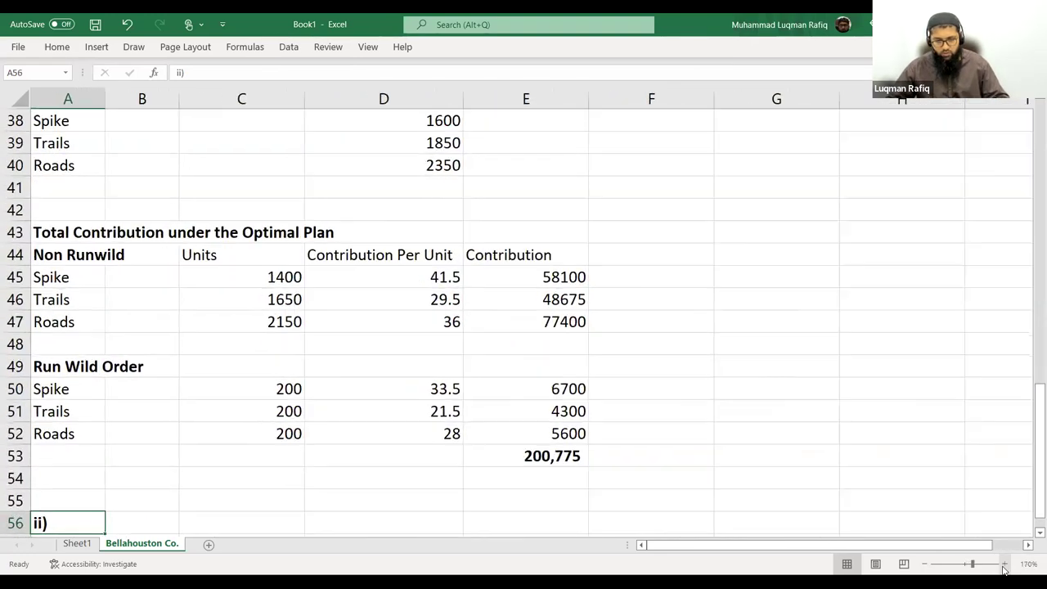
{"action": "left_click", "coordinate": [1004, 563]}
{"action": "left_click", "coordinate": [54, 477]}
{"action": "type", "text": "Assume that p"}
{"action": "type", "text": "ripr"}
{"action": "key", "text": "BackSpace"}
{"action": "key", "text": "BackSpace"}
{"action": "type", "text": "ority is not given to Runwild order"}
{"action": "key", "text": "Return"}
{"action": "left_click", "coordinate": [51, 476]}
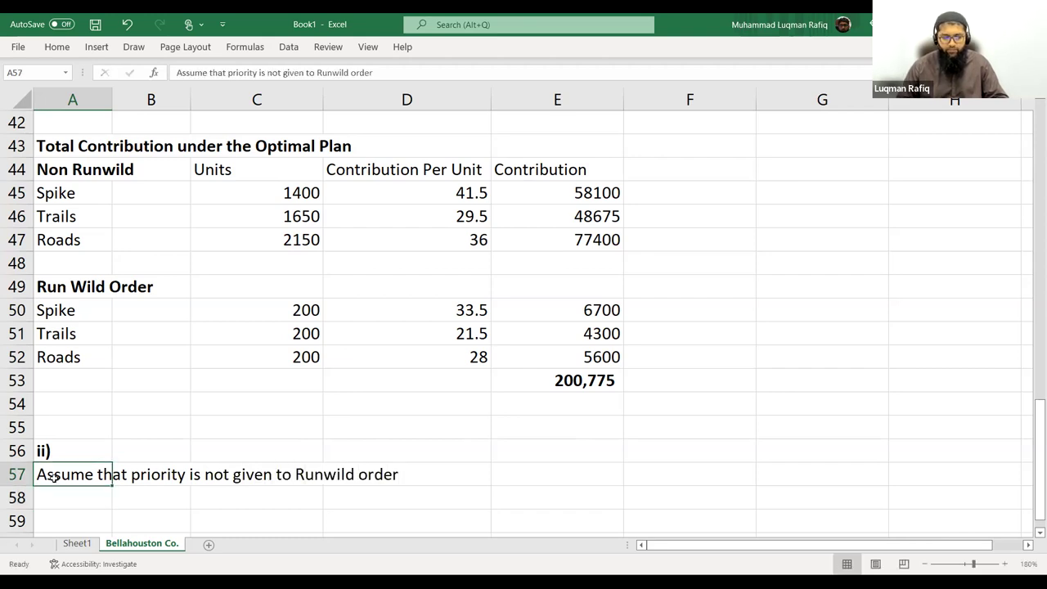
{"action": "key", "text": "ctrl+b"}
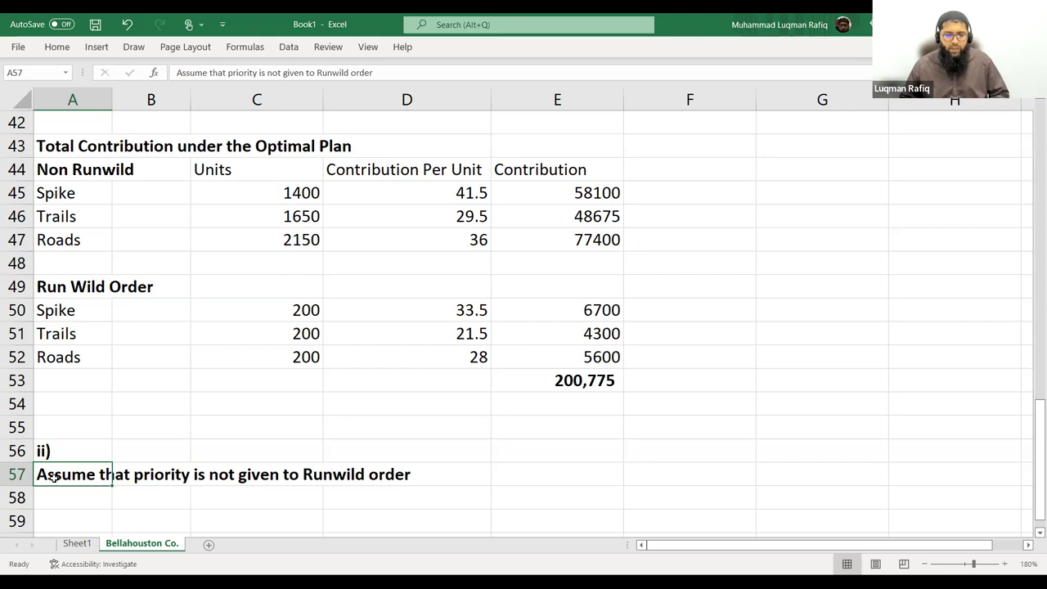
{"action": "key", "text": "Down"}
{"action": "key", "text": "Down"}
{"action": "key", "text": "Down"}
{"action": "key", "text": "Down"}
{"action": "key", "text": "Right"}
{"action": "key", "text": "Up"}
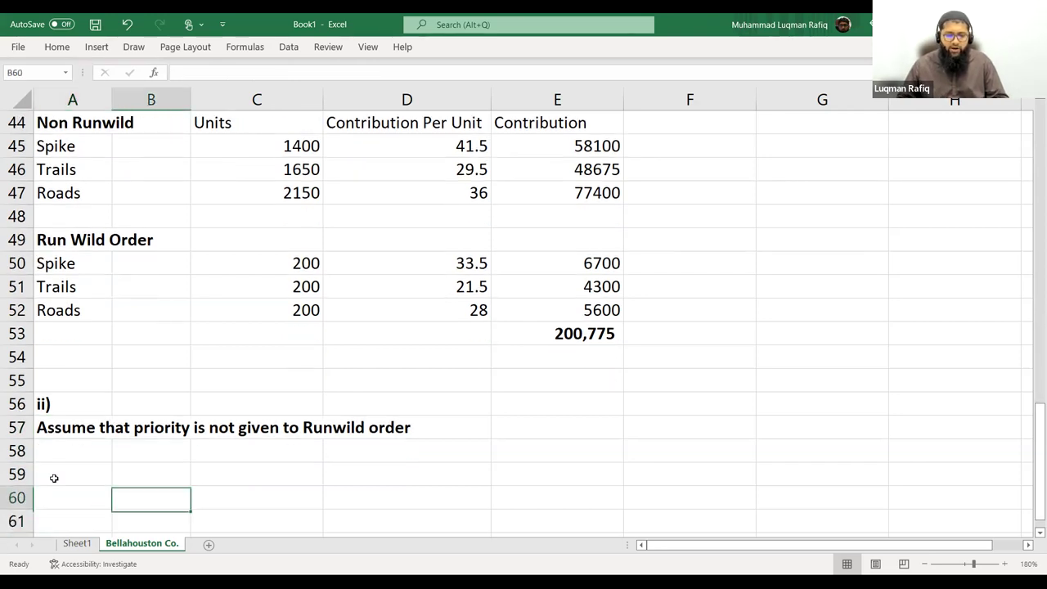
{"action": "key", "text": "Up"}
{"action": "key", "text": "Up"}
{"action": "key", "text": "Up"}
{"action": "key", "text": "Right"}
{"action": "key", "text": "Left"}
{"action": "key", "text": "Down"}
{"action": "key", "text": "Up"}
Compare the units in the machine hours table with the Non Runwild and Run Wild Order units in the contribution tables
{"action": "scroll", "coordinate": [121, 376], "scroll_direction": "up", "scroll_amount": 5}
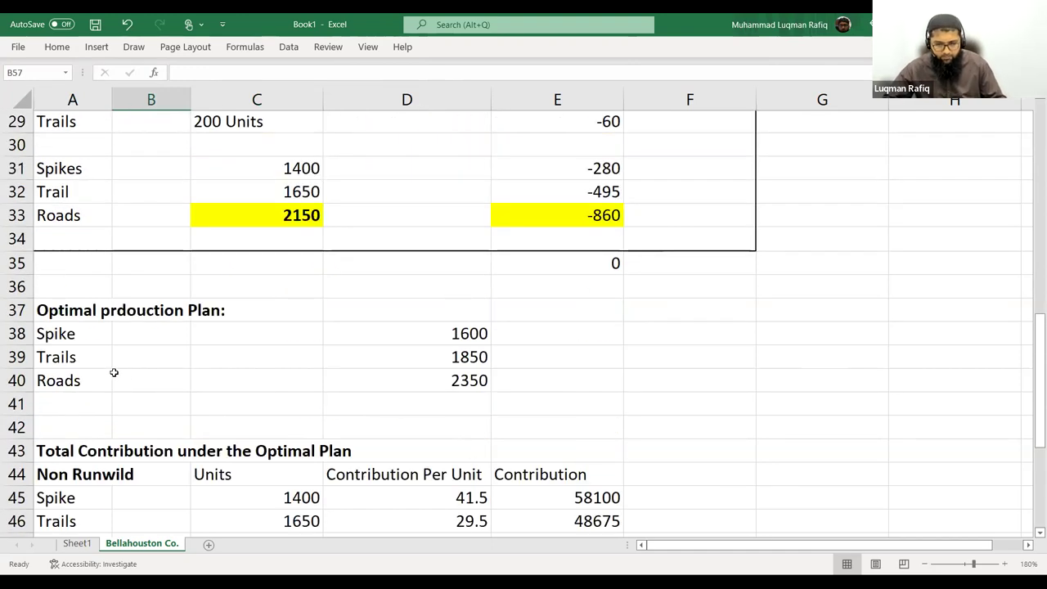
{"action": "scroll", "coordinate": [113, 372], "scroll_direction": "up", "scroll_amount": 2}
{"action": "scroll", "coordinate": [114, 372], "scroll_direction": "down", "scroll_amount": 4}
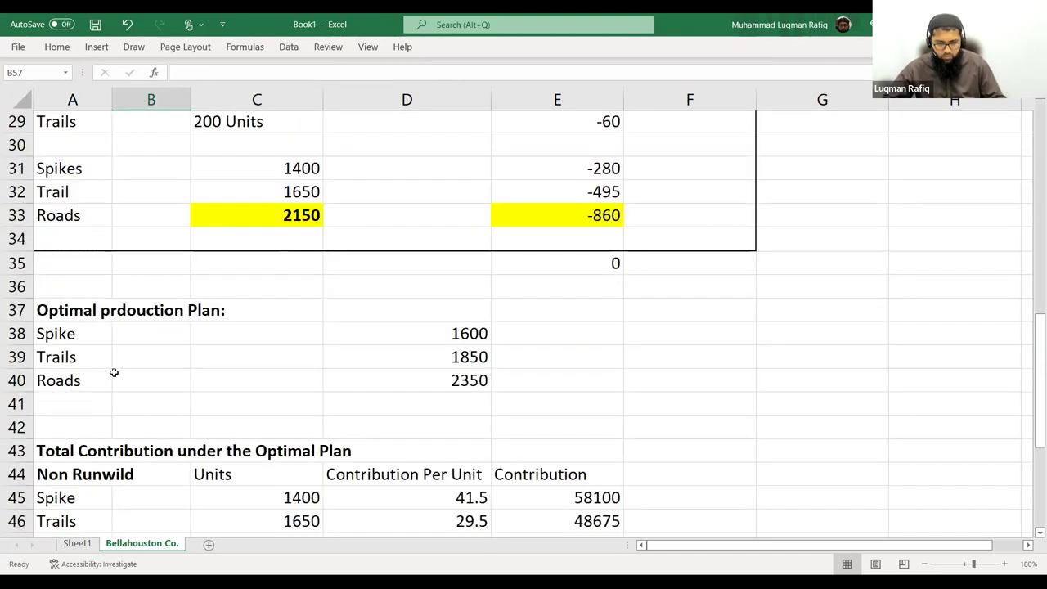
{"action": "scroll", "coordinate": [200, 358], "scroll_direction": "down", "scroll_amount": 1}
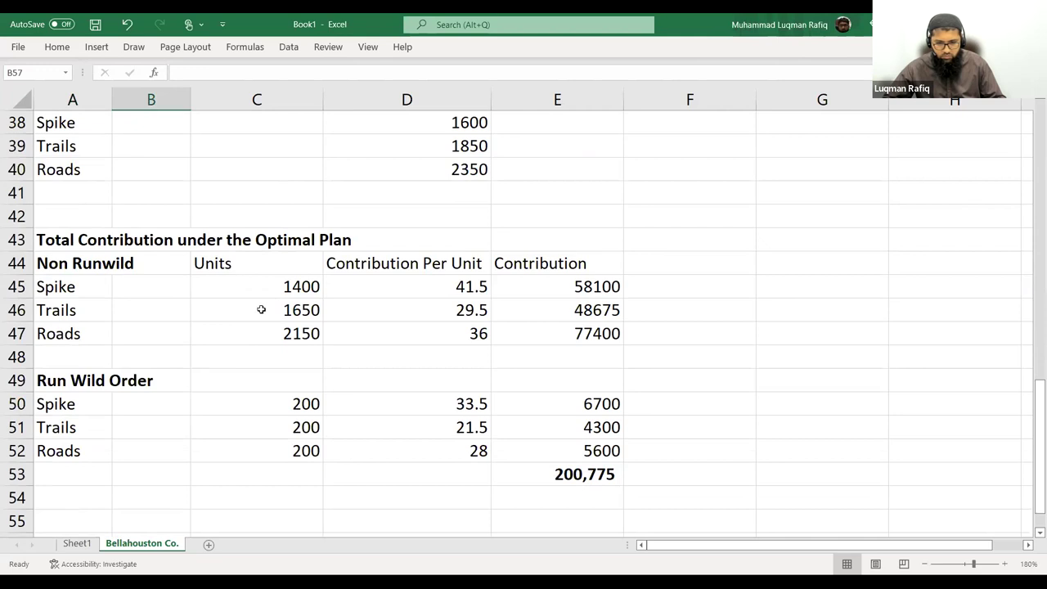
{"action": "left_click", "coordinate": [267, 292]}
{"action": "scroll", "coordinate": [267, 291], "scroll_direction": "up", "scroll_amount": 4}
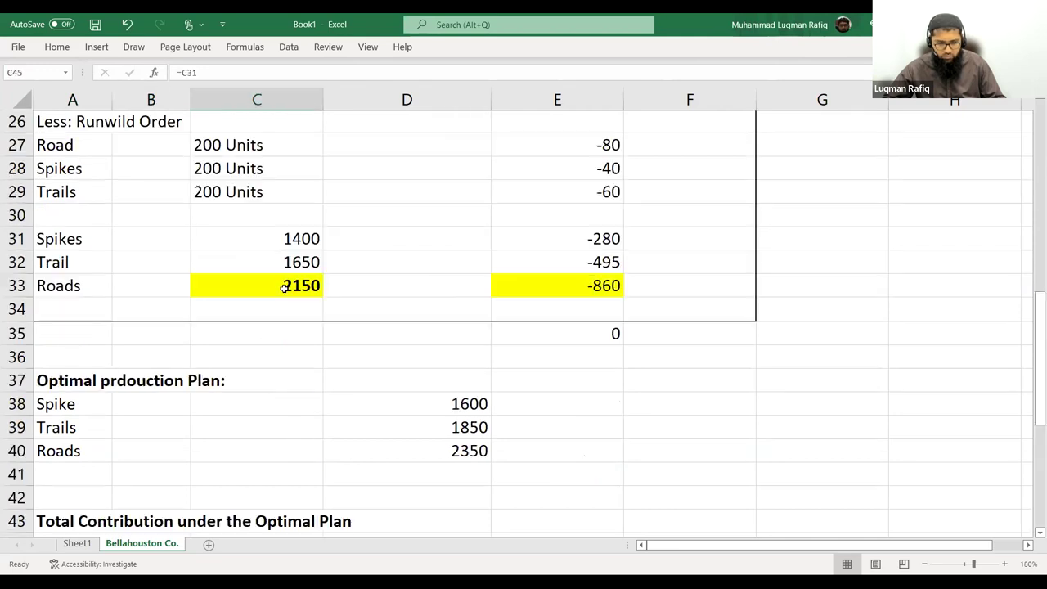
{"action": "scroll", "coordinate": [269, 345], "scroll_direction": "down", "scroll_amount": 3}
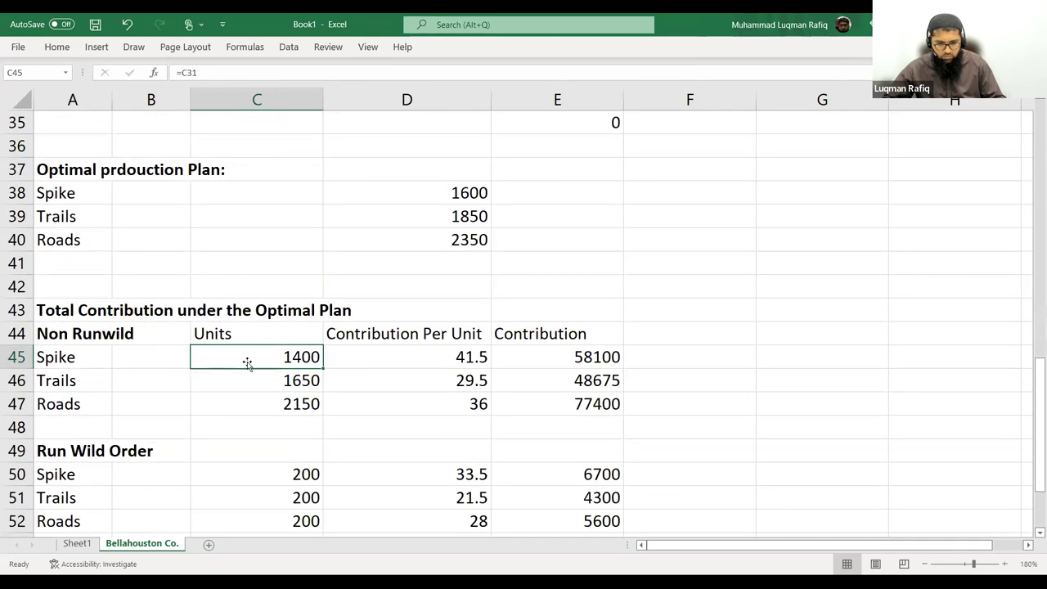
{"action": "scroll", "coordinate": [249, 361], "scroll_direction": "up", "scroll_amount": 4}
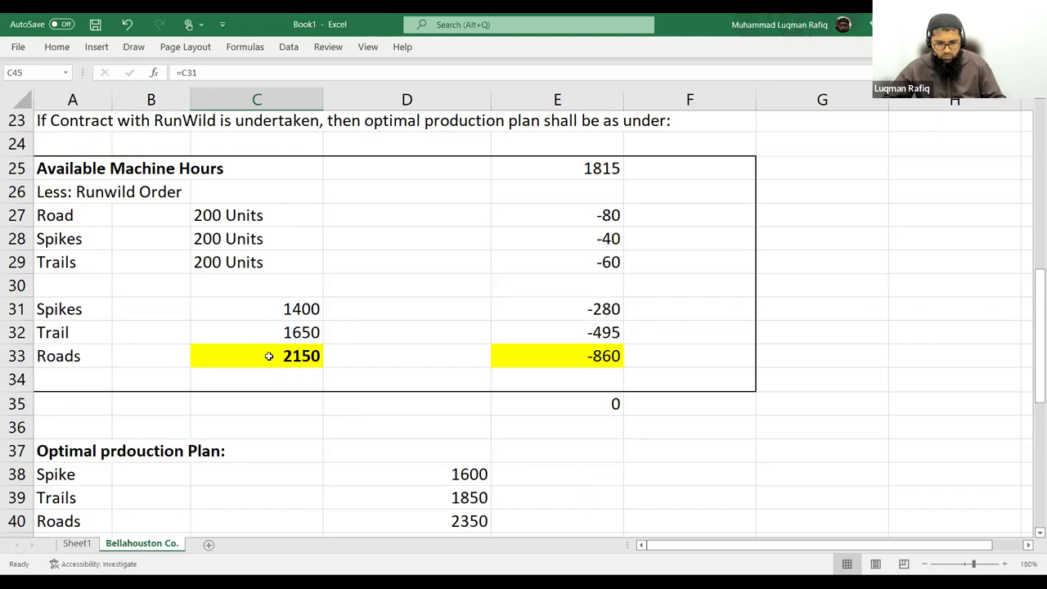
{"action": "scroll", "coordinate": [269, 356], "scroll_direction": "down", "scroll_amount": 5}
{"action": "left_click", "coordinate": [277, 337]}
{"action": "left_click", "coordinate": [280, 380]}
{"action": "left_click", "coordinate": [233, 451]}
{"action": "scroll", "coordinate": [201, 462], "scroll_direction": "down", "scroll_amount": 4}
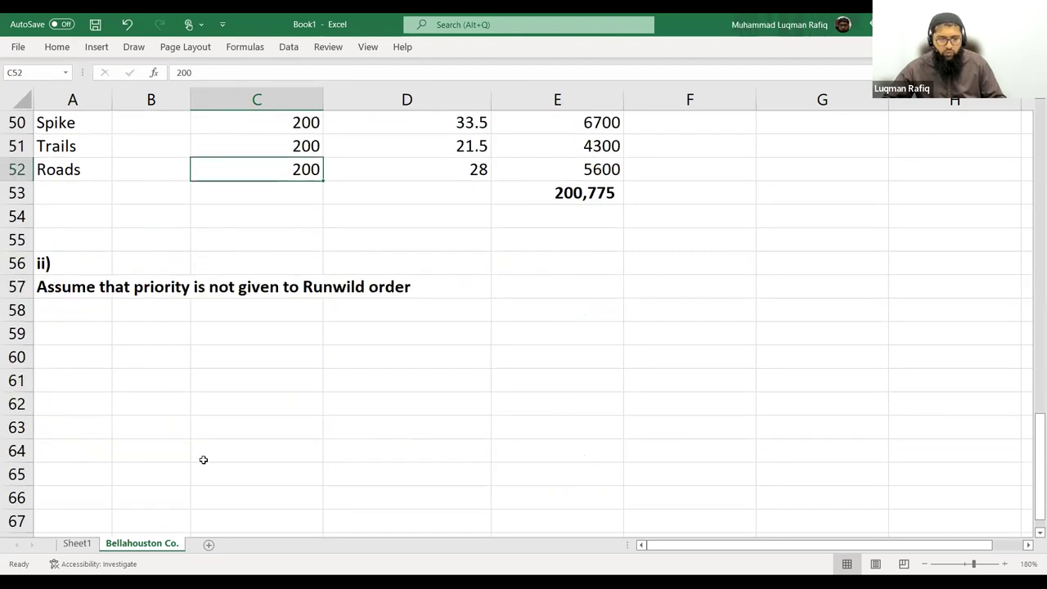
Enter the subheading "Production under the existing ranking" in B59
{"action": "scroll", "coordinate": [138, 385], "scroll_direction": "up", "scroll_amount": 1}
{"action": "left_click", "coordinate": [138, 385]}
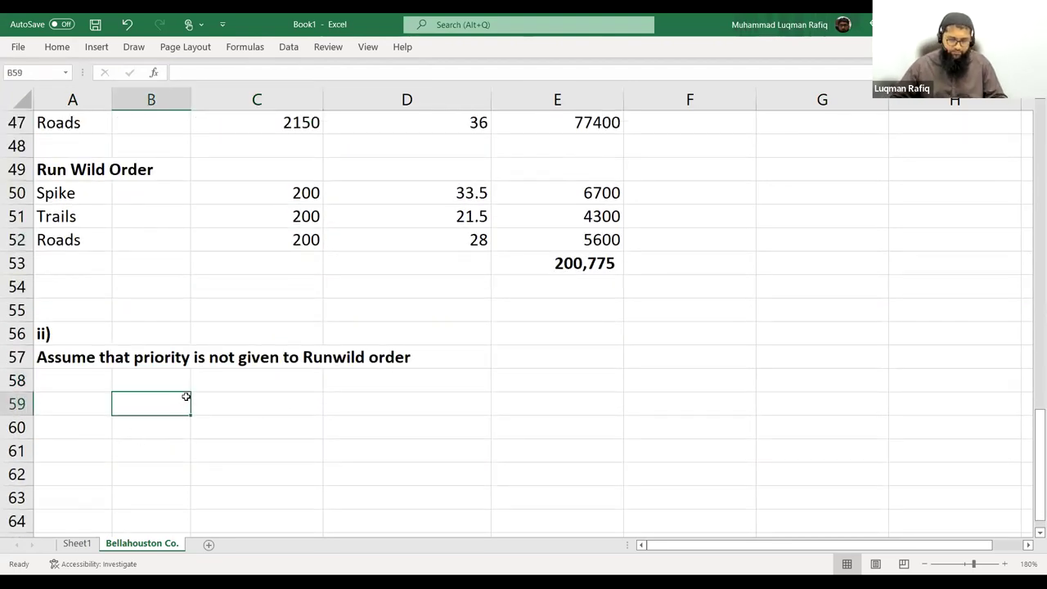
{"action": "type", "text": "Prod"}
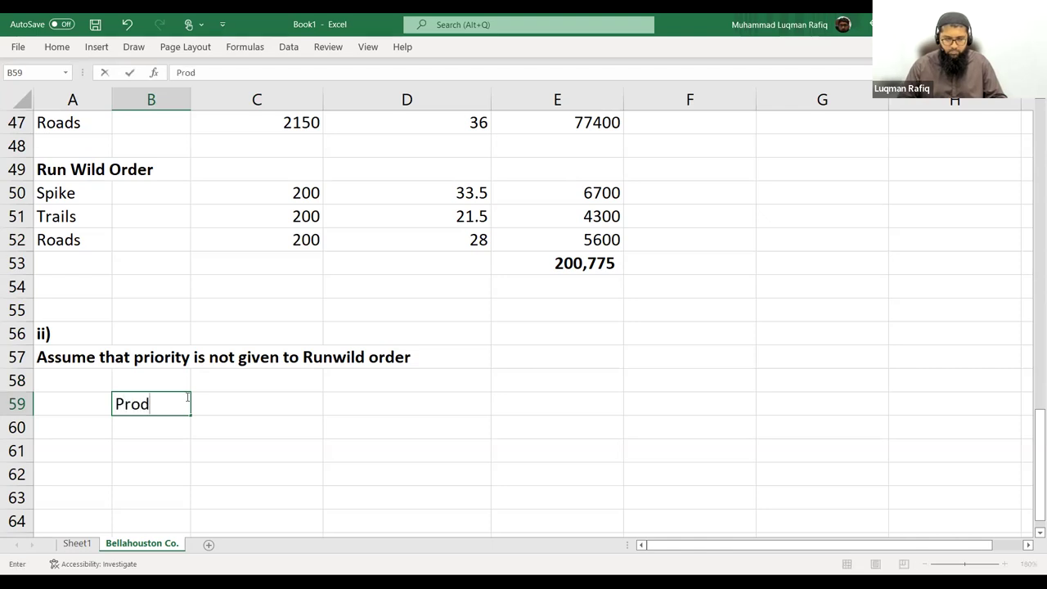
{"action": "type", "text": "uction under"}
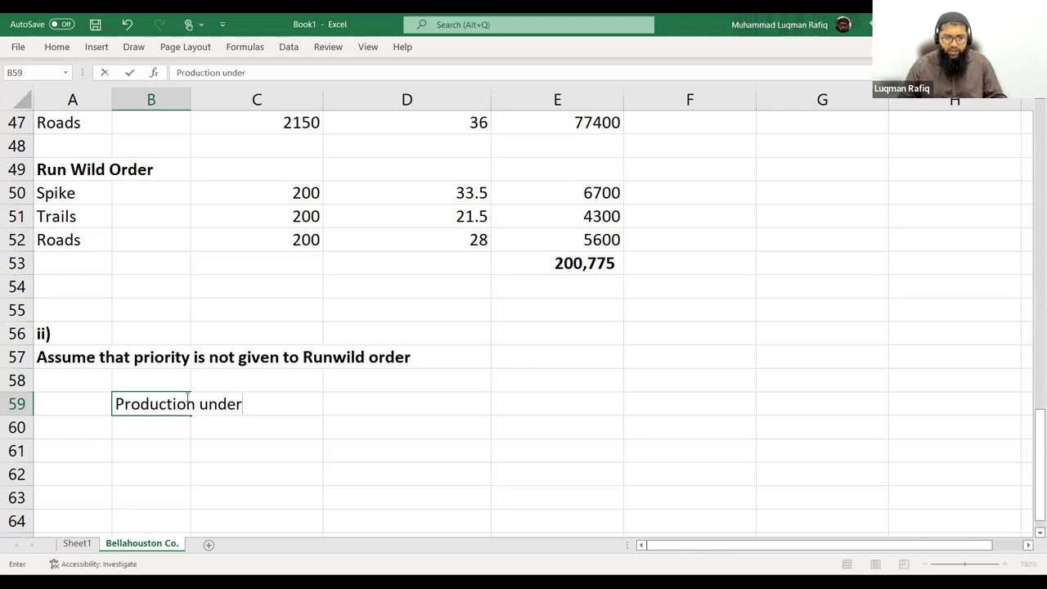
{"action": "type", "text": " the existing"}
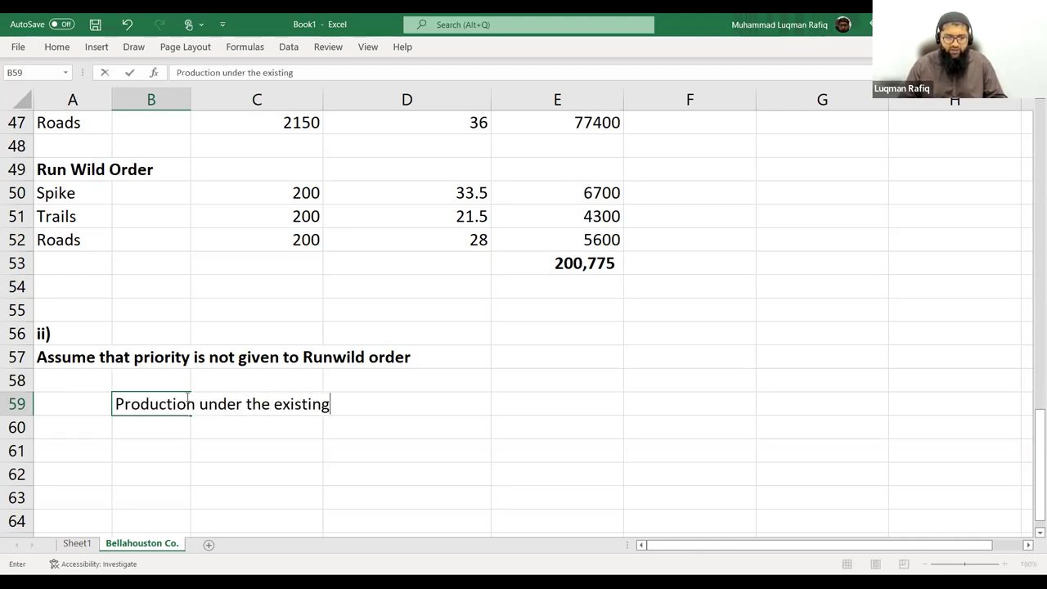
{"action": "type", "text": " ranking"}
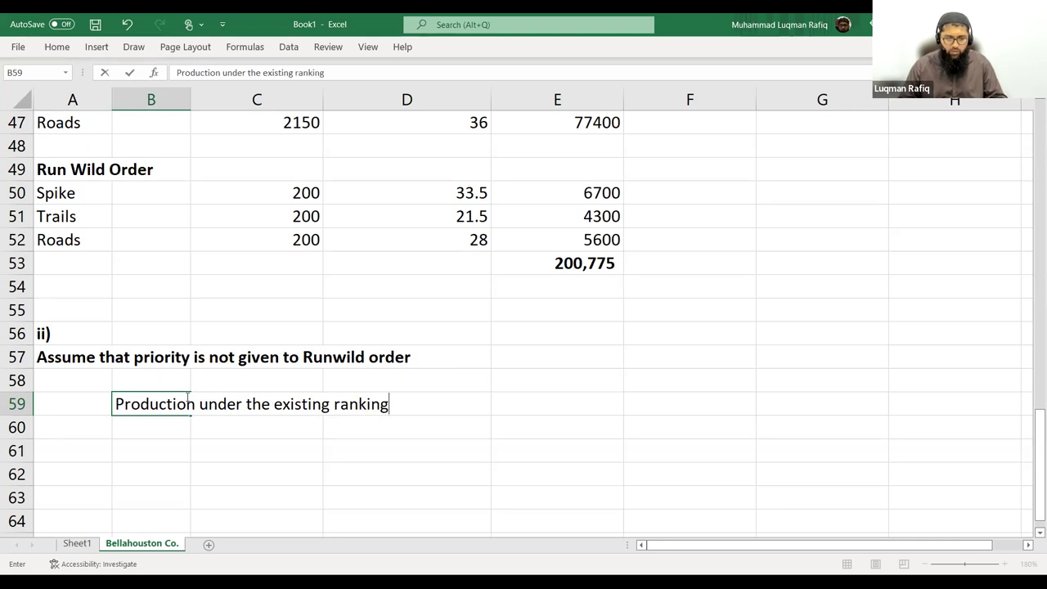
{"action": "key", "text": "Return"}
{"action": "key", "text": "Up"}
Copy the Non Runwild contribution table A44:E47 to A61 and clear the "Non Runwild" label from the copy
{"action": "scroll", "coordinate": [147, 393], "scroll_direction": "up", "scroll_amount": 3}
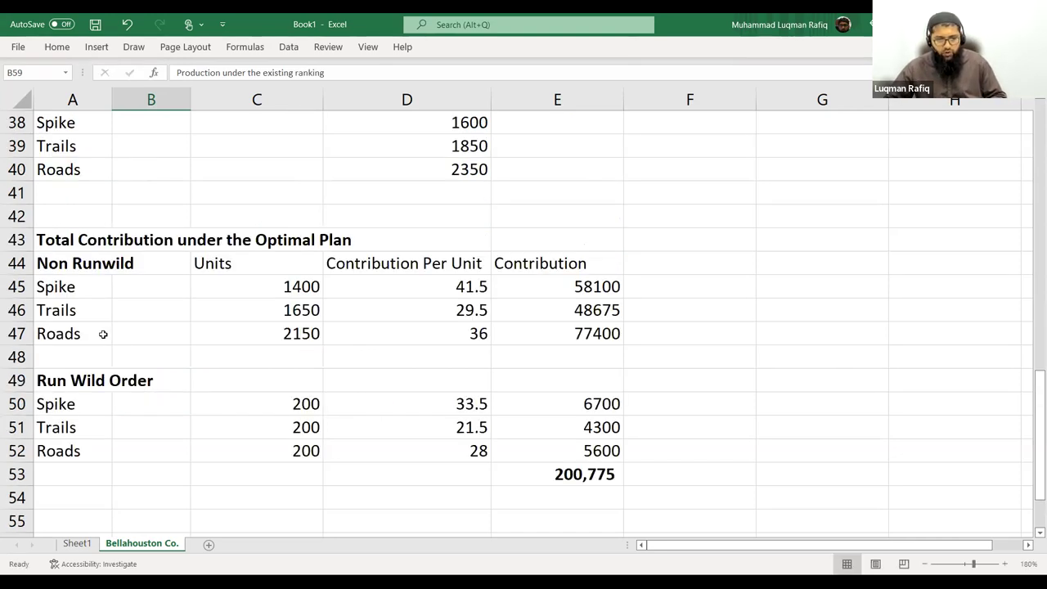
{"action": "left_click", "coordinate": [55, 284]}
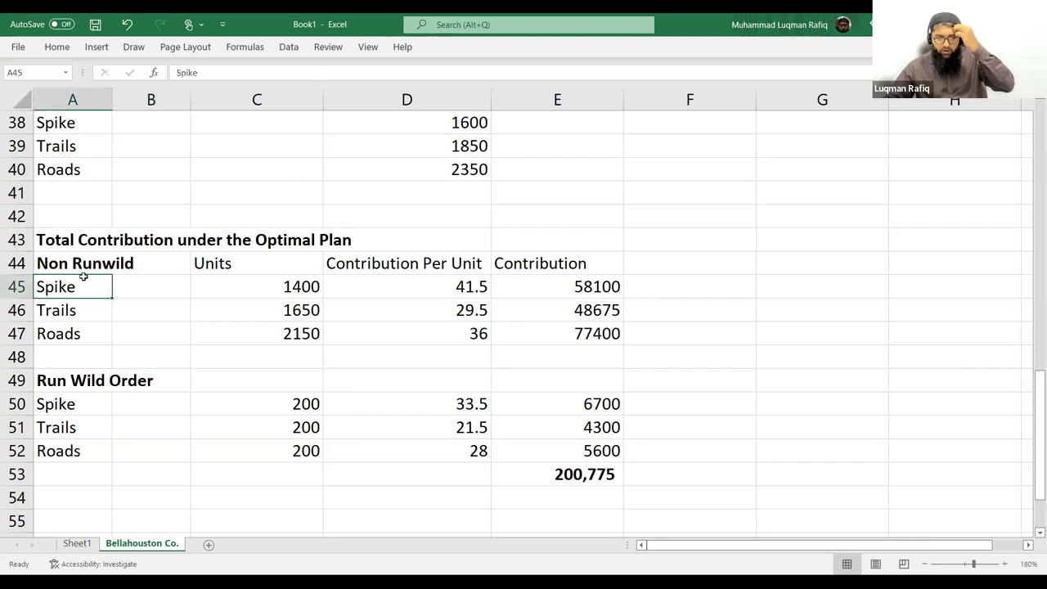
{"action": "left_click", "coordinate": [85, 262]}
{"action": "left_click_drag", "start_coordinate": [266, 265], "coordinate": [631, 351]}
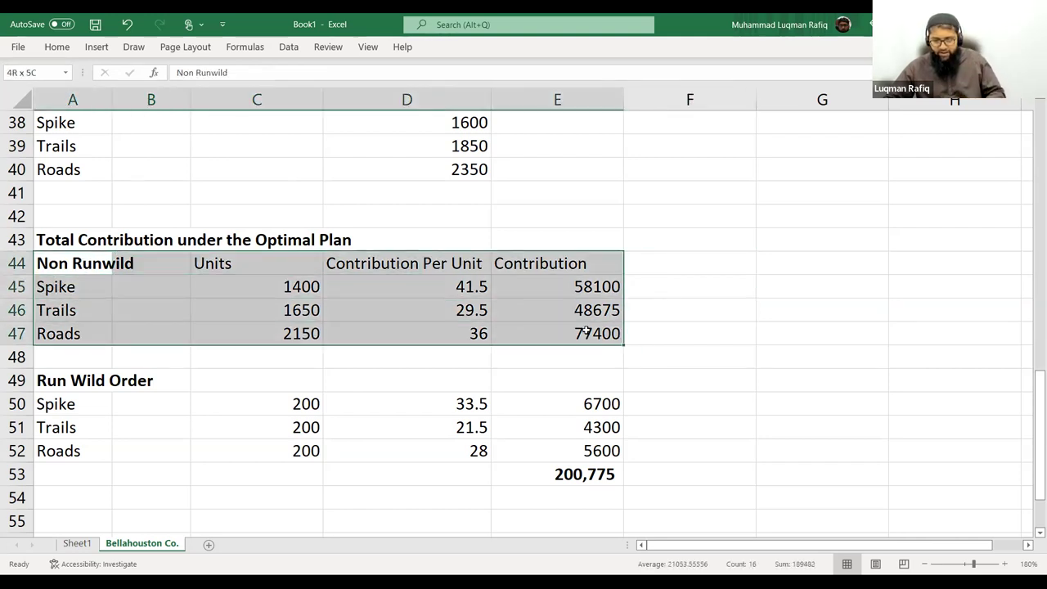
{"action": "key", "text": "ctrl+c"}
{"action": "scroll", "coordinate": [164, 362], "scroll_direction": "down", "scroll_amount": 4}
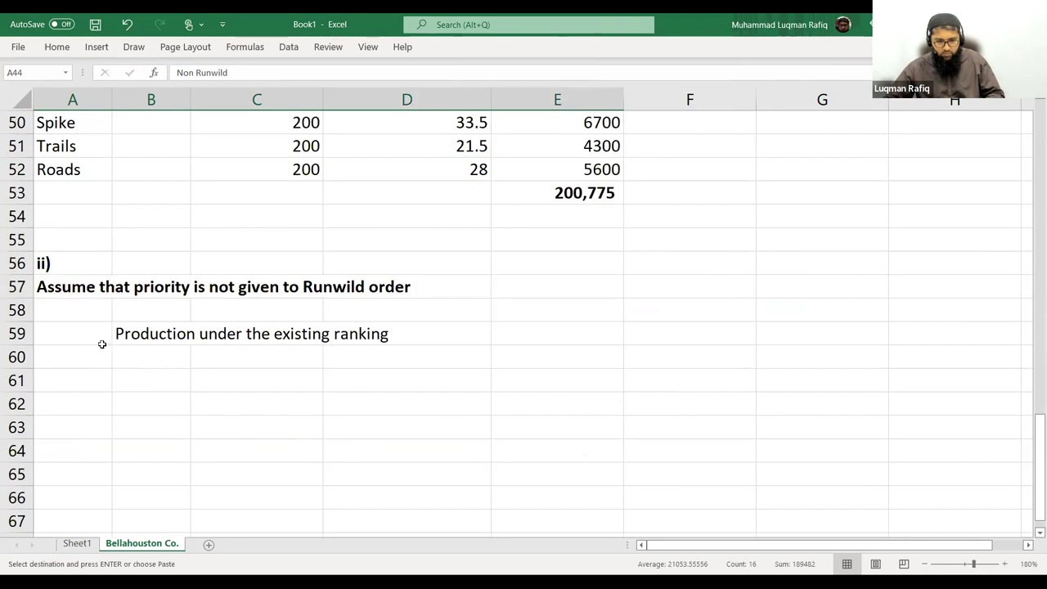
{"action": "left_click", "coordinate": [102, 378]}
{"action": "key", "text": "ctrl+v"}
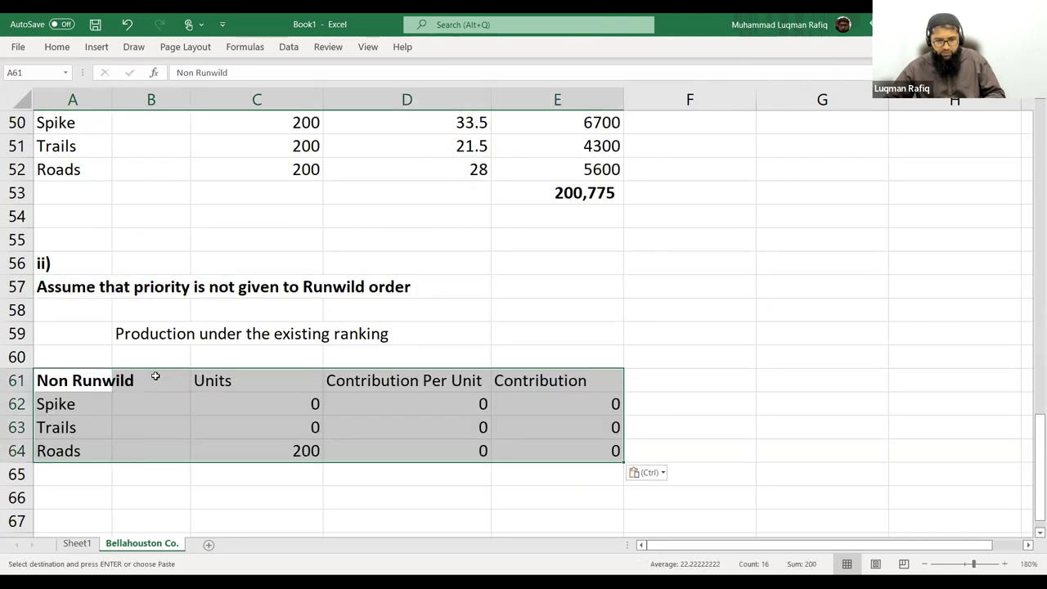
{"action": "left_click", "coordinate": [124, 380]}
{"action": "key", "text": "Left"}
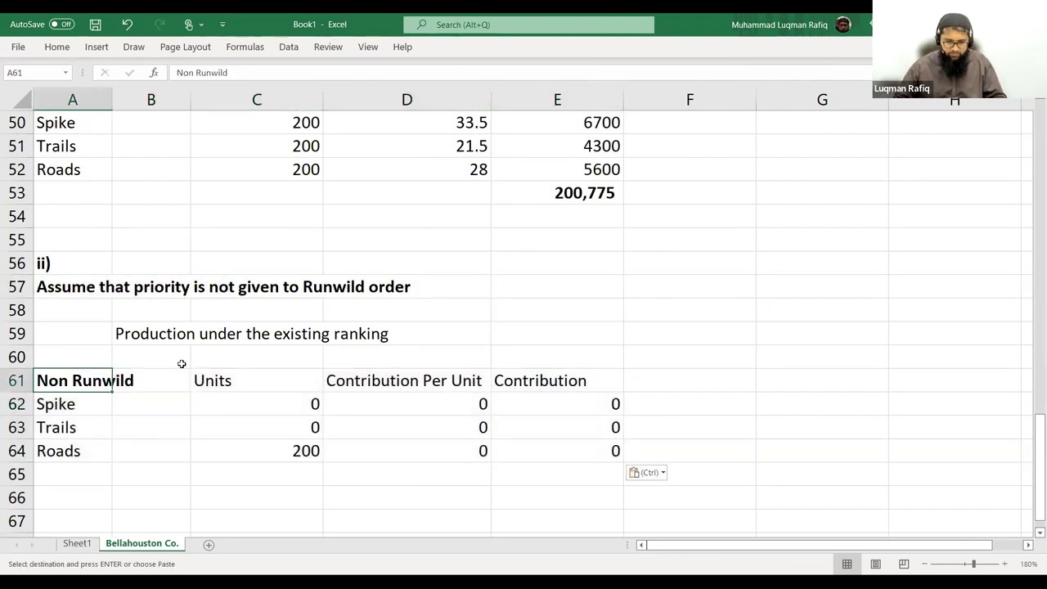
{"action": "key", "text": "Delete"}
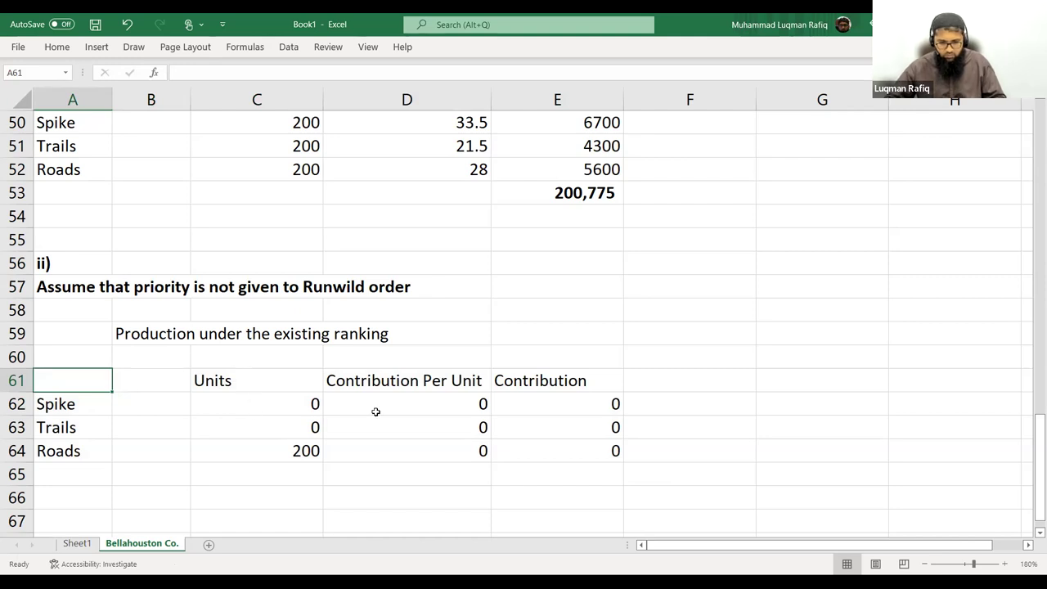
Set the Spike units in C62 to reference the Spikes units in C31
{"action": "left_click", "coordinate": [307, 399]}
{"action": "type", "text": "="}
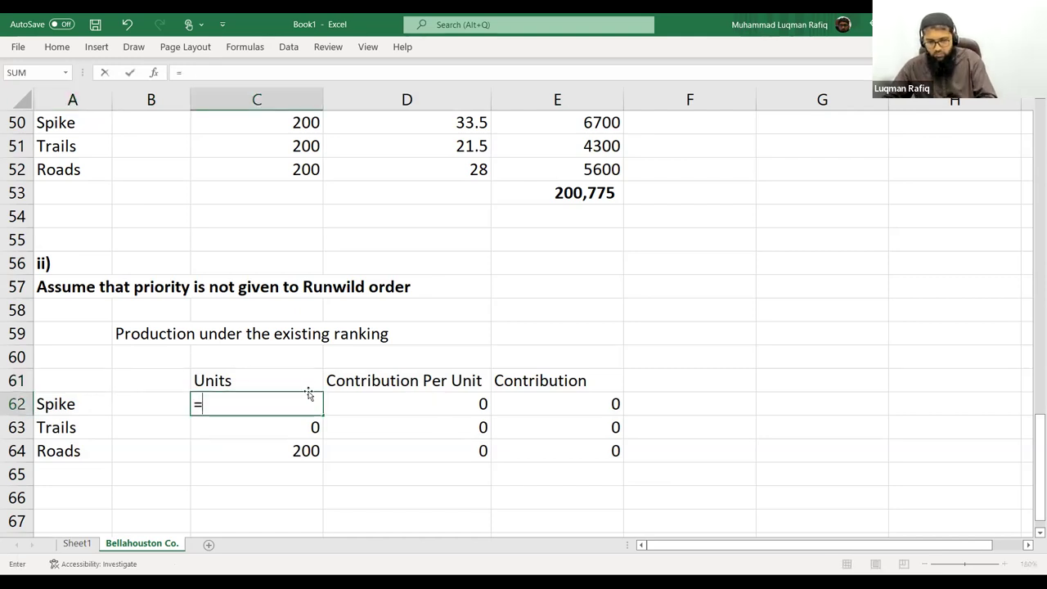
{"action": "scroll", "coordinate": [281, 378], "scroll_direction": "up", "scroll_amount": 9}
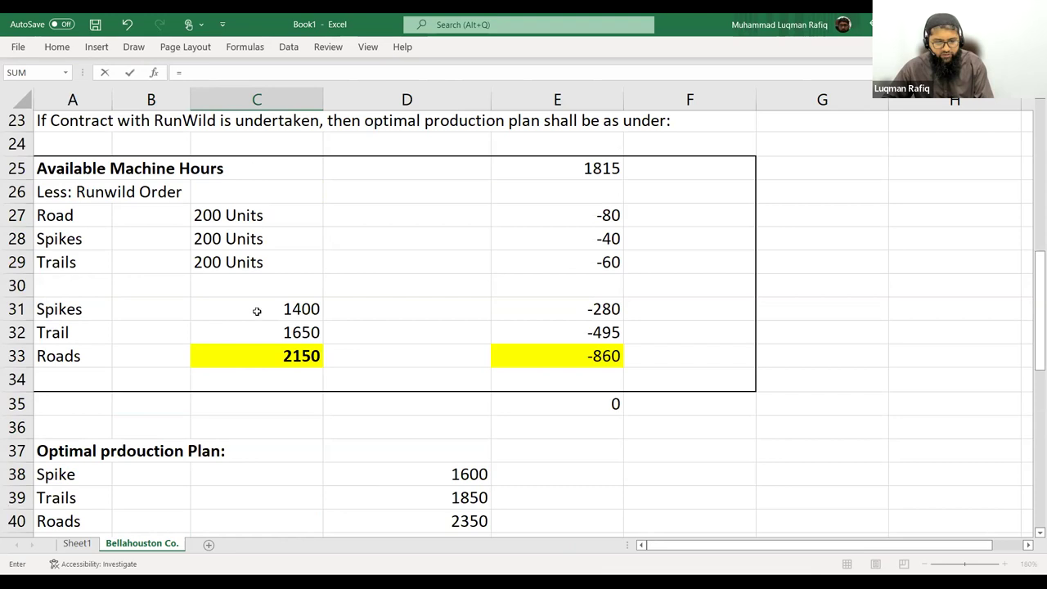
{"action": "left_click", "coordinate": [258, 304]}
{"action": "key", "text": "Return"}
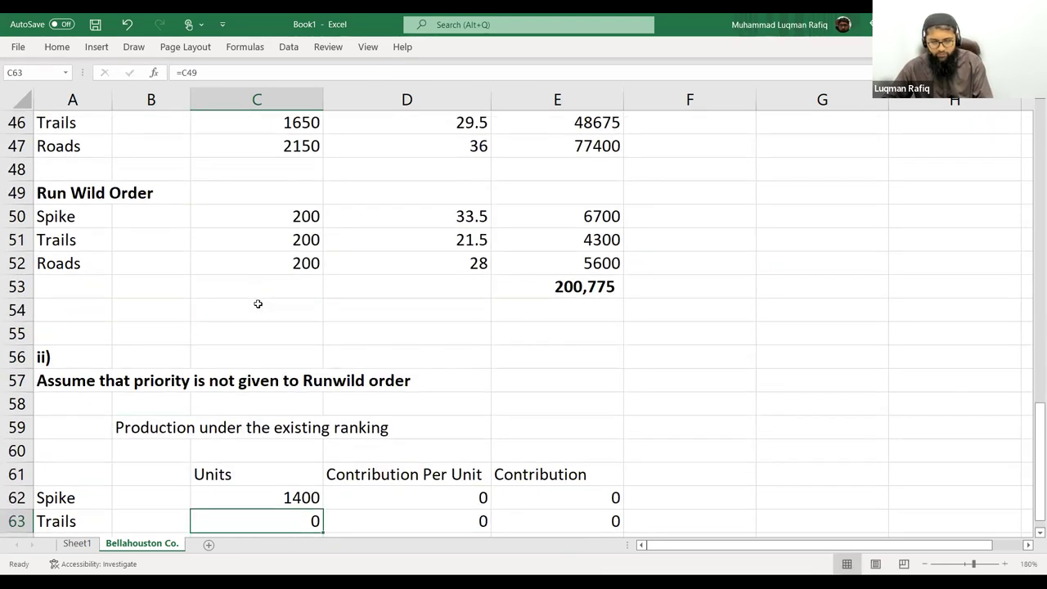
Set the Trails units in C63 to reference the Trail units in C32
{"action": "type", "text": "="}
{"action": "scroll", "coordinate": [270, 304], "scroll_direction": "up", "scroll_amount": 7}
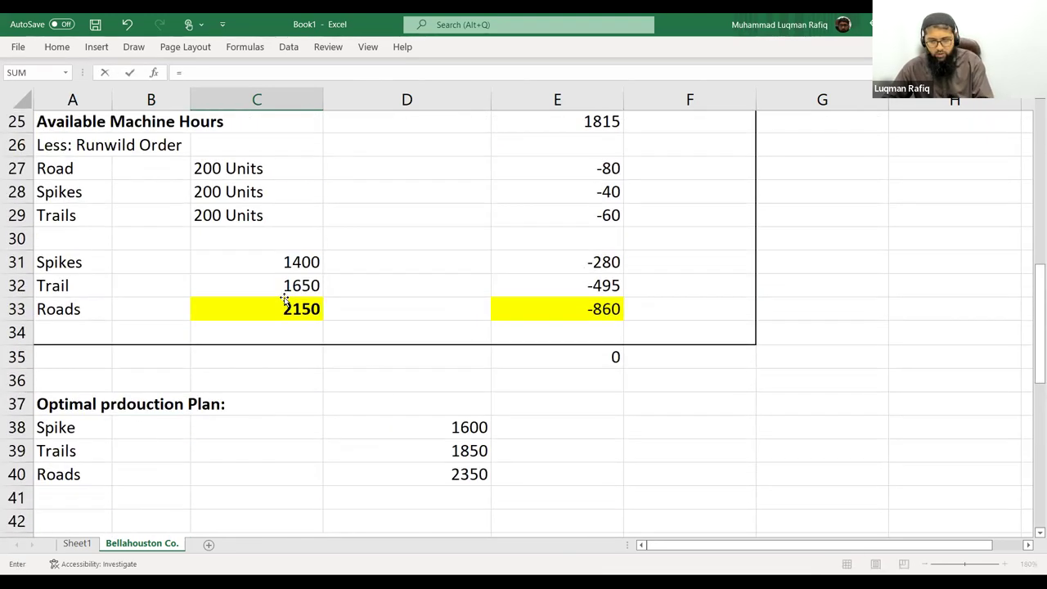
{"action": "left_click", "coordinate": [285, 307]}
{"action": "left_click", "coordinate": [288, 285]}
{"action": "key", "text": "Return"}
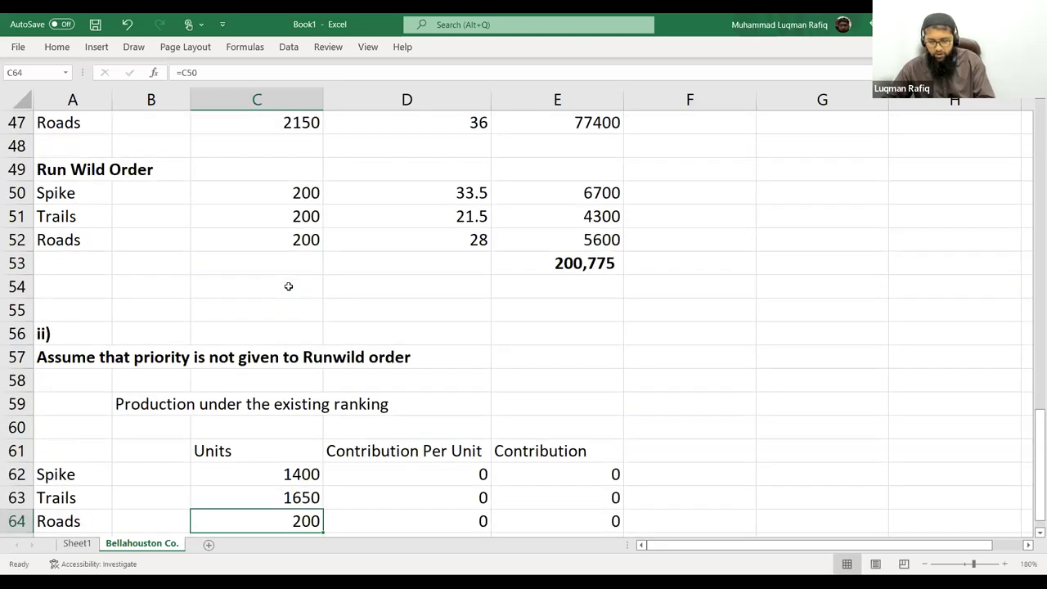
Look up the March demand for Road in the exam question and enter 2300 as the Roads units in C64
{"action": "type", "text": "="}
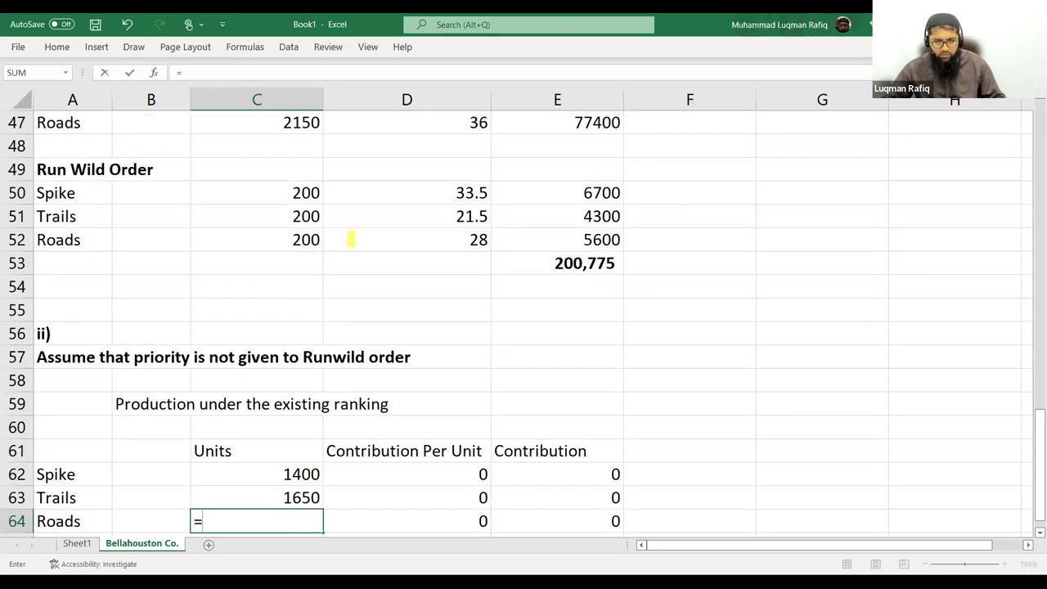
{"action": "key", "text": "alt+Tab"}
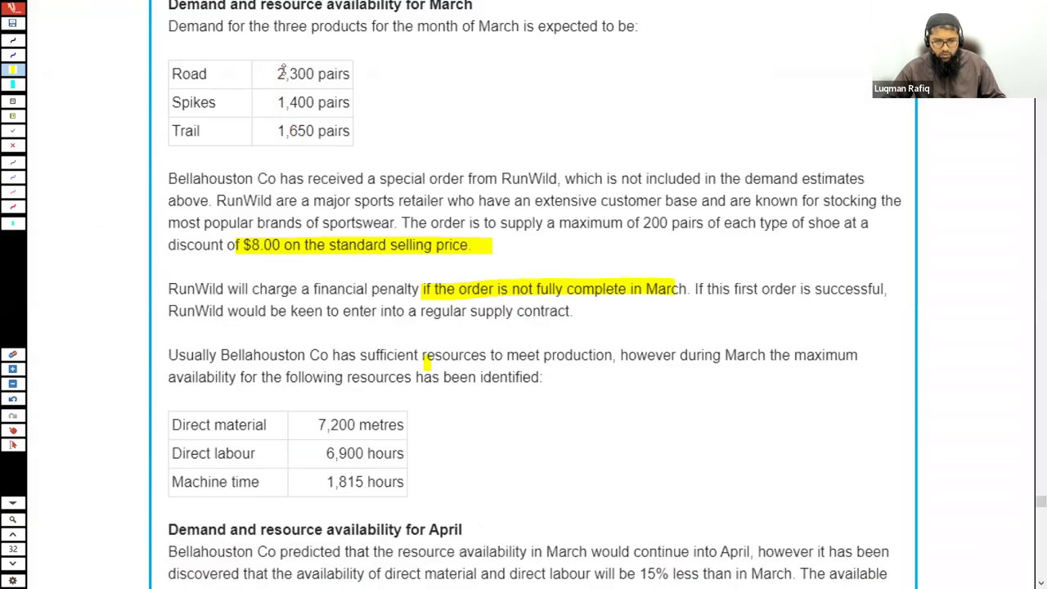
{"action": "key", "text": "alt+Tab"}
{"action": "type", "text": "2300"}
{"action": "key", "text": "Return"}
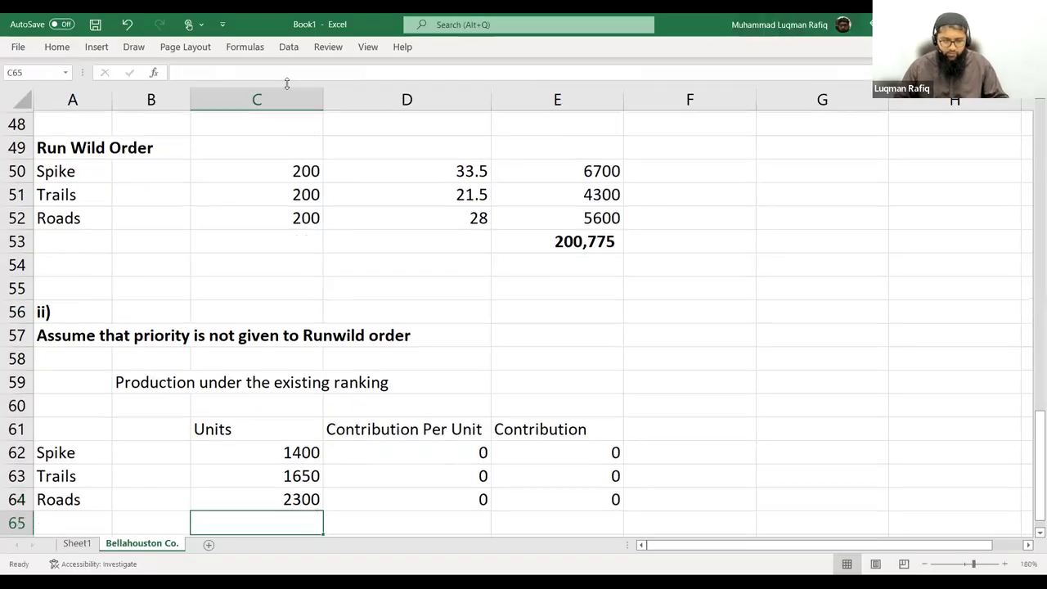
Set the Spike contribution per unit in D62 to reference D45
{"action": "key", "text": "Up"}
{"action": "key", "text": "Up"}
{"action": "key", "text": "Up"}
{"action": "key", "text": "Right"}
{"action": "key", "text": "Right"}
{"action": "key", "text": "Left"}
{"action": "type", "text": "="}
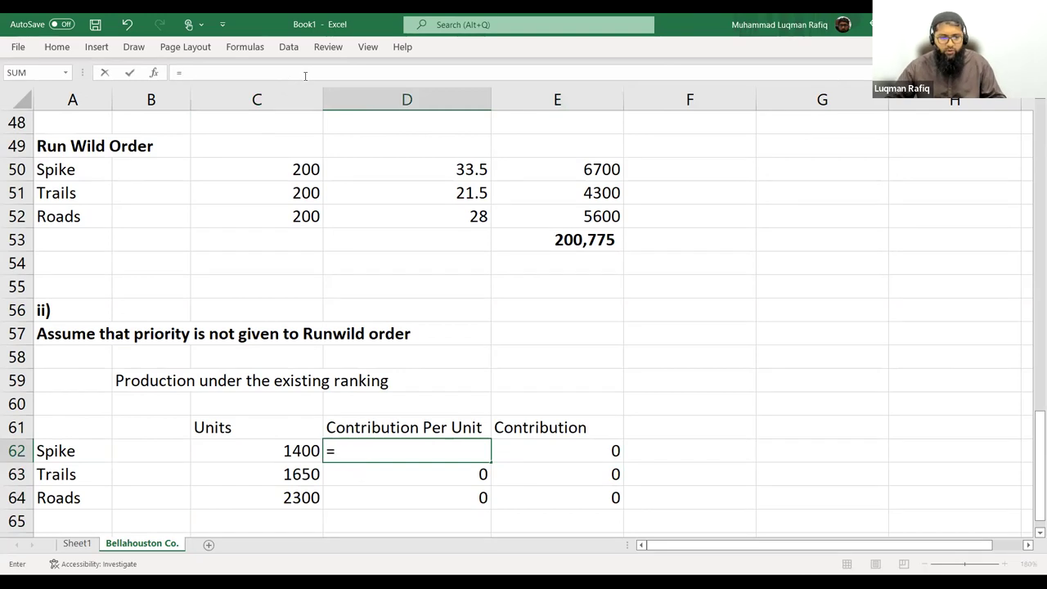
{"action": "scroll", "coordinate": [334, 295], "scroll_direction": "up", "scroll_amount": 3}
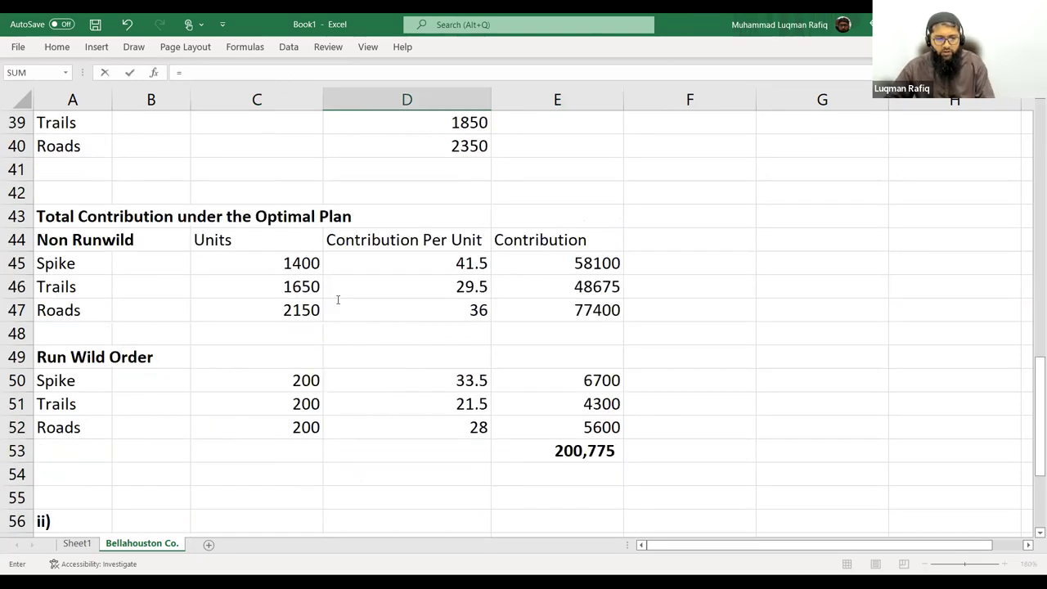
{"action": "left_click", "coordinate": [454, 259]}
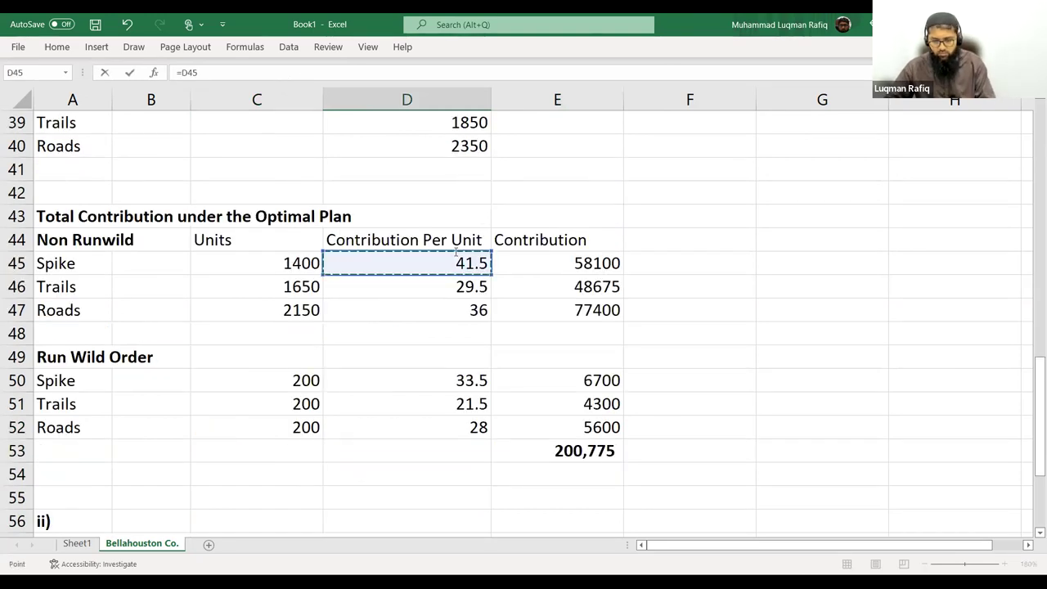
{"action": "key", "text": "Return"}
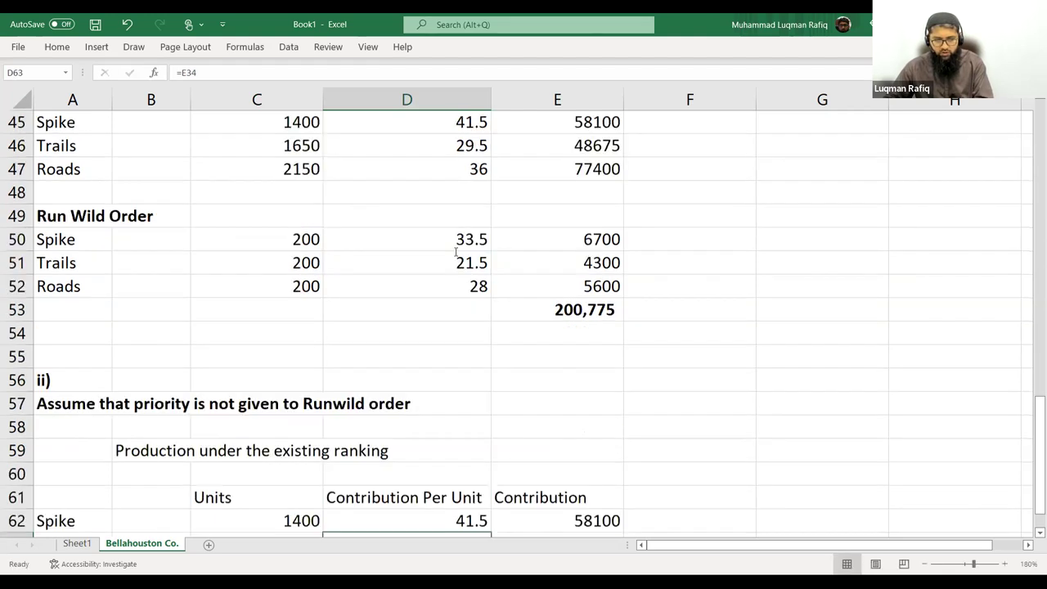
Set the Trails and Roads contribution per unit in D63 and D64 to reference D46 and D47
{"action": "type", "text": "="}
{"action": "scroll", "coordinate": [460, 228], "scroll_direction": "up", "scroll_amount": 2}
{"action": "left_click", "coordinate": [459, 258]}
{"action": "key", "text": "Return"}
{"action": "type", "text": "="}
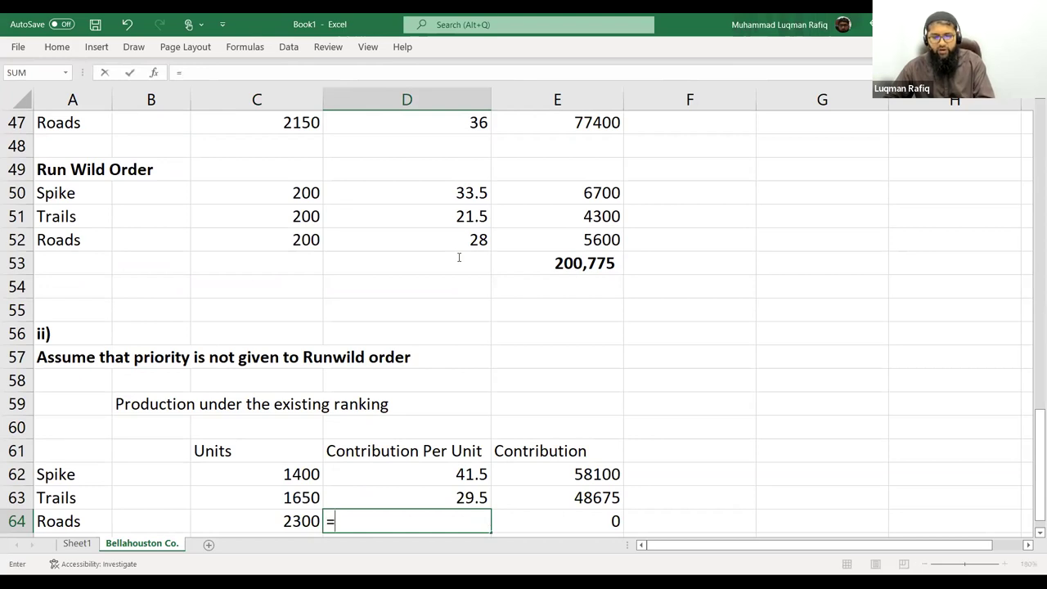
{"action": "scroll", "coordinate": [458, 254], "scroll_direction": "up", "scroll_amount": 1}
{"action": "left_click", "coordinate": [460, 194]}
{"action": "key", "text": "Return"}
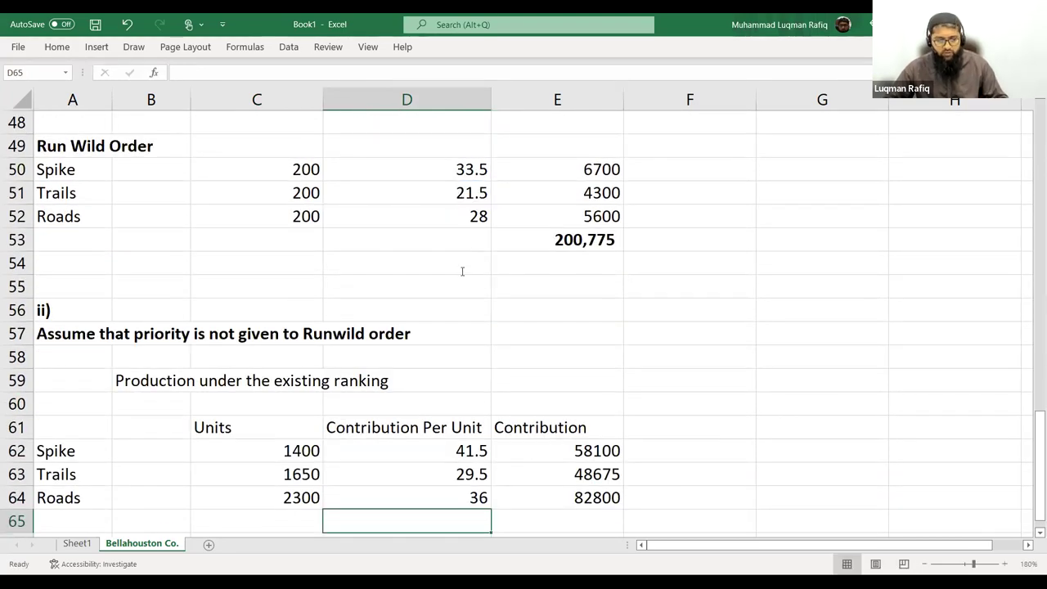
Bold the headings in C61:E61 and move the block C61:E64 to start at B61
{"action": "left_click_drag", "start_coordinate": [245, 426], "coordinate": [540, 421]}
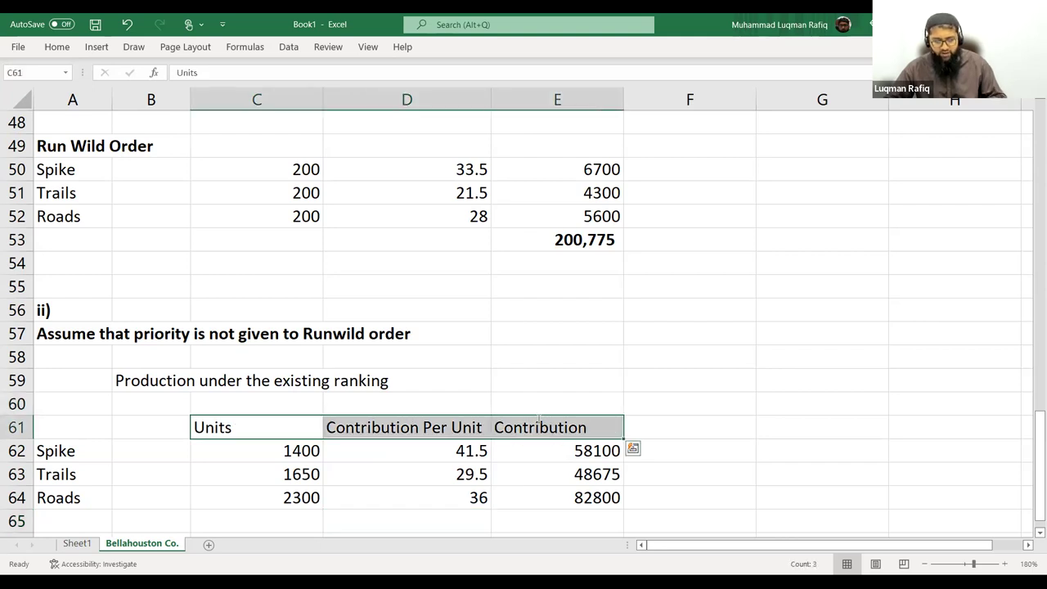
{"action": "key", "text": "ctrl+b"}
{"action": "left_click_drag", "start_coordinate": [202, 426], "coordinate": [573, 495]}
{"action": "key", "text": "ctrl+c"}
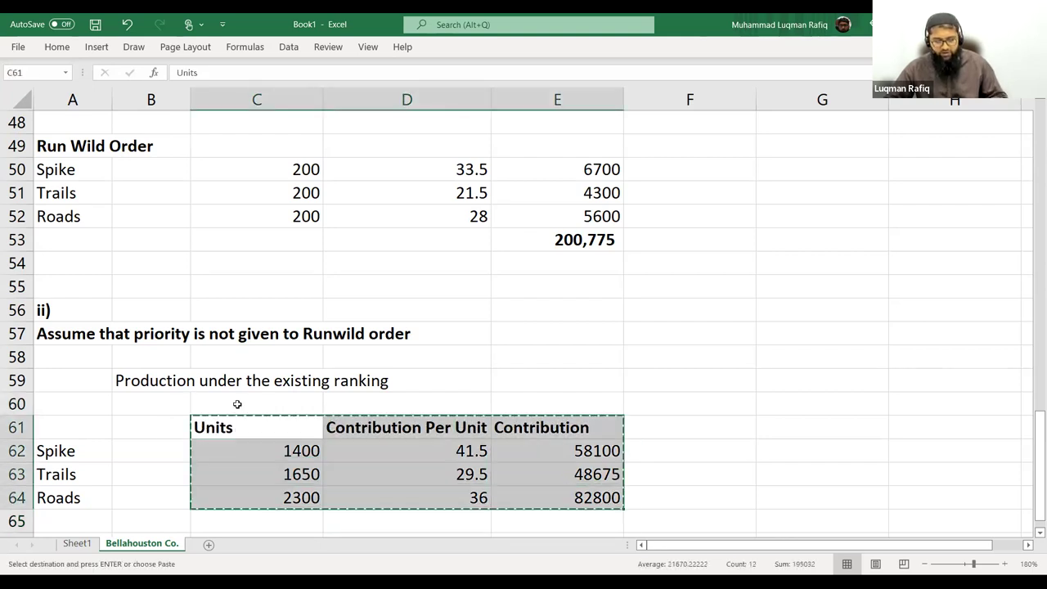
{"action": "left_click", "coordinate": [155, 427]}
{"action": "key", "text": "ctrl+v"}
{"action": "key", "text": "Right"}
{"action": "key", "text": "Right"}
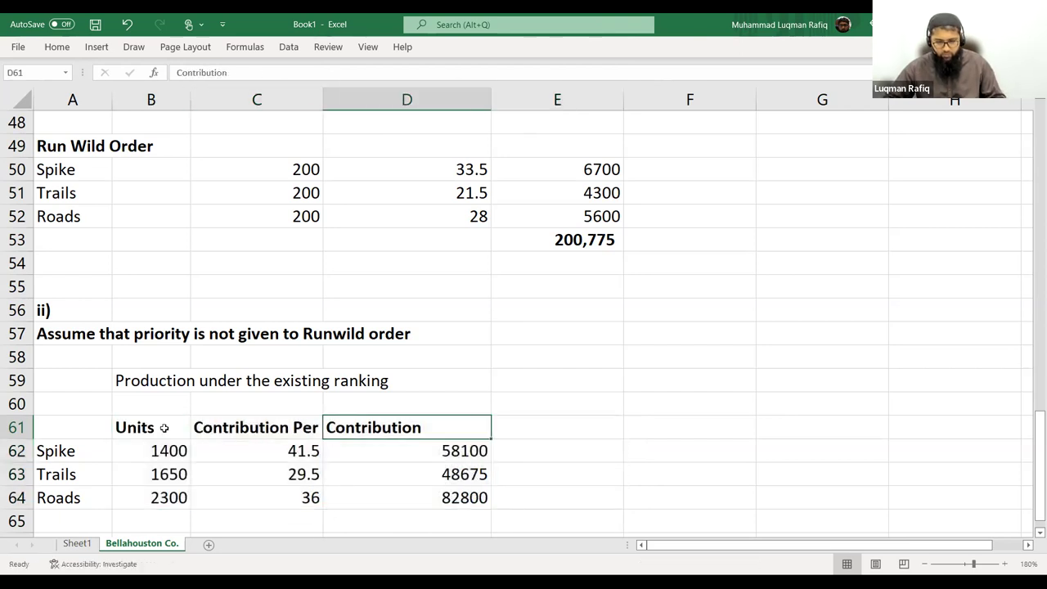
Enter the label "# of Hours Remaing for processing Runwild Order" in A66
{"action": "left_click", "coordinate": [164, 428]}
{"action": "key", "text": "Left"}
{"action": "key", "text": "Down"}
{"action": "key", "text": "Down"}
{"action": "key", "text": "Down"}
{"action": "key", "text": "Down"}
{"action": "key", "text": "Down"}
{"action": "key", "text": "Down"}
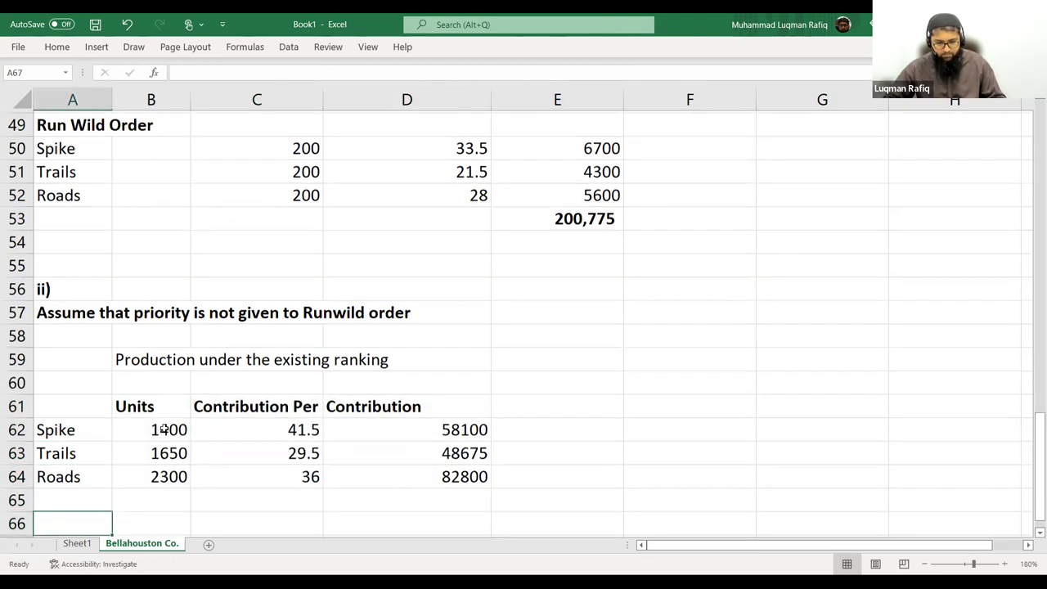
{"action": "key", "text": "Up"}
{"action": "type", "text": "# of Hours Remain"}
{"action": "key", "text": "BackSpace"}
{"action": "type", "text": "ing for "}
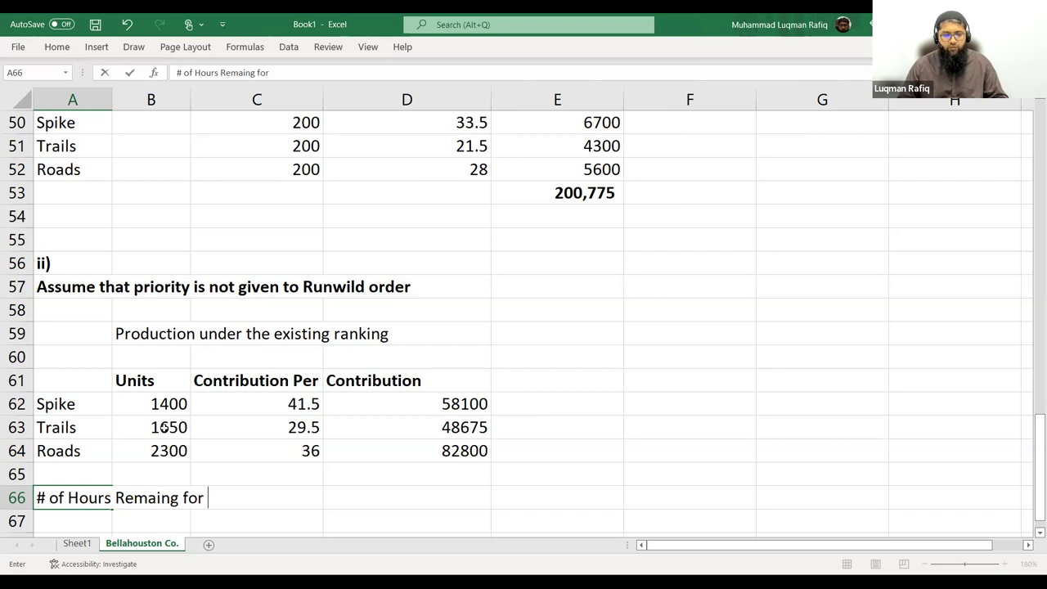
{"action": "type", "text": "processin"}
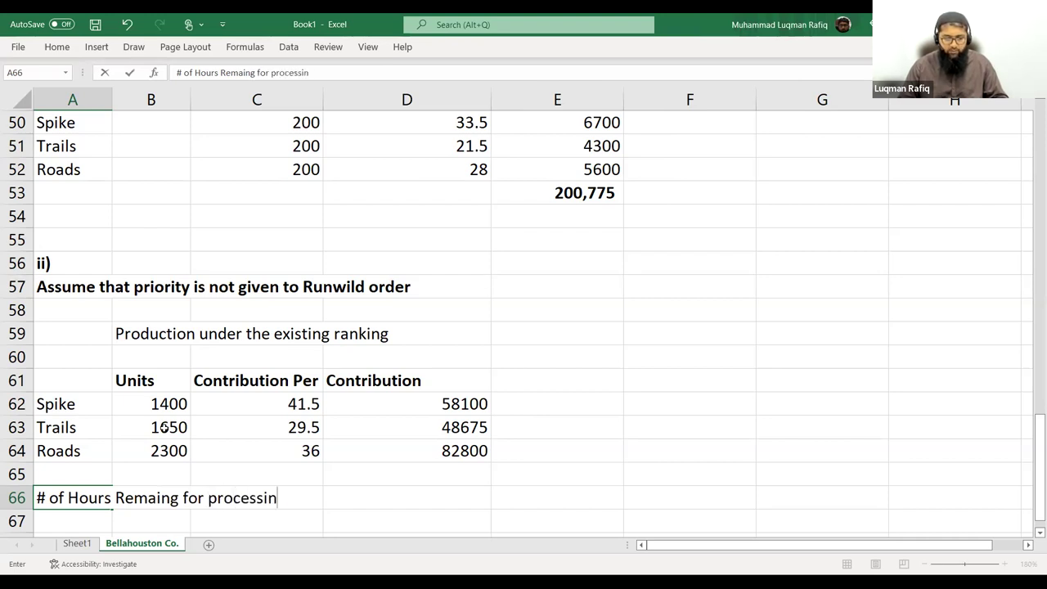
{"action": "type", "text": "g Runwild"}
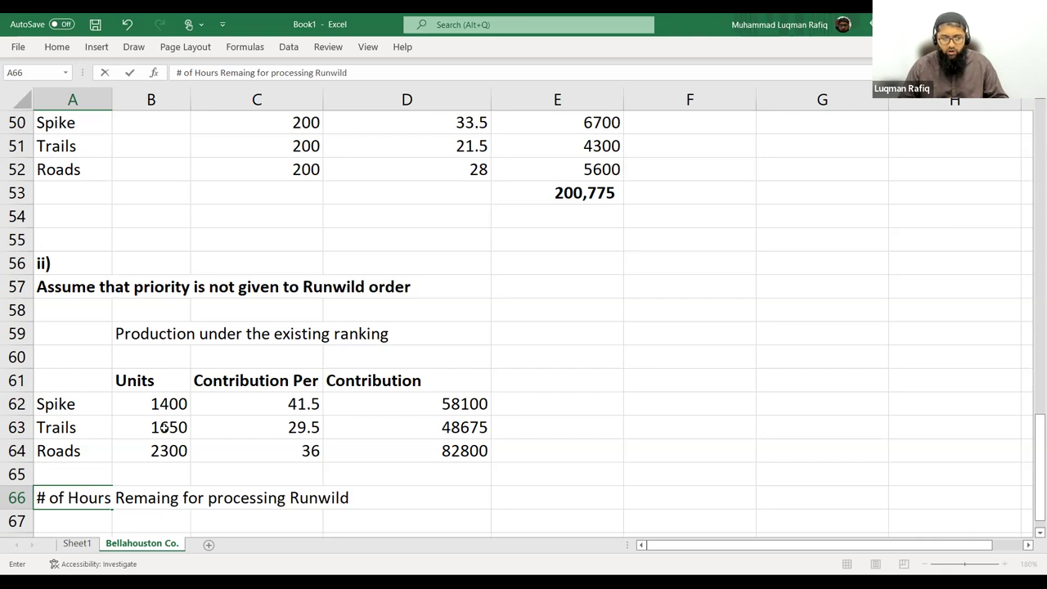
{"action": "type", "text": " Order"}
{"action": "key", "text": "Return"}
{"action": "key", "text": "Up"}
{"action": "key", "text": "Return"}
Enter the label "Hours Avaialable" in A67
{"action": "type", "text": "H"}
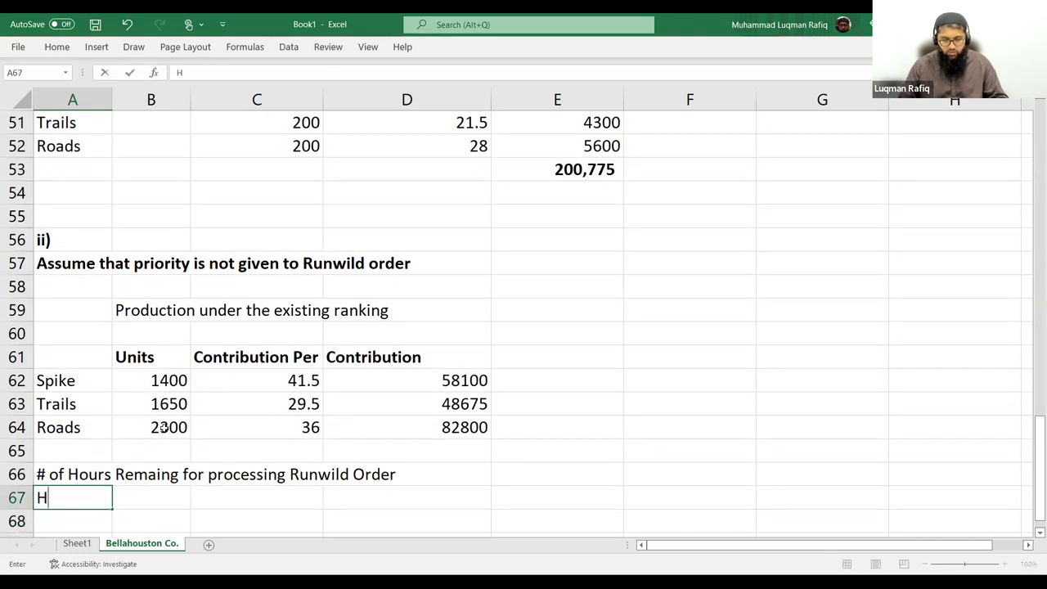
{"action": "type", "text": "ours Avaialab"}
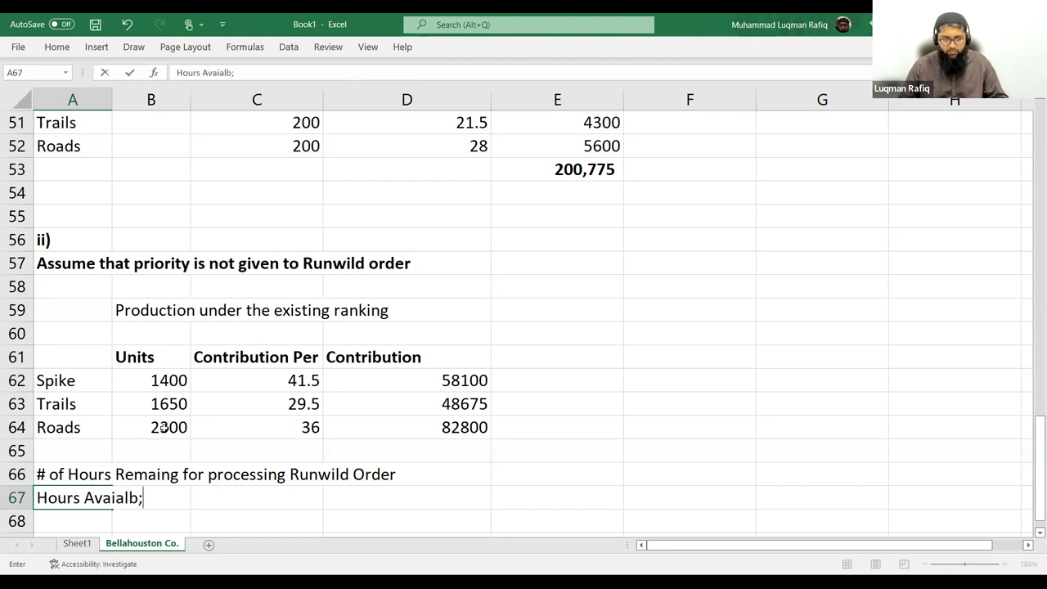
{"action": "type", "text": "l"}
{"action": "key", "text": "BackSpace"}
{"action": "key", "text": "BackSpace"}
{"action": "type", "text": "able"}
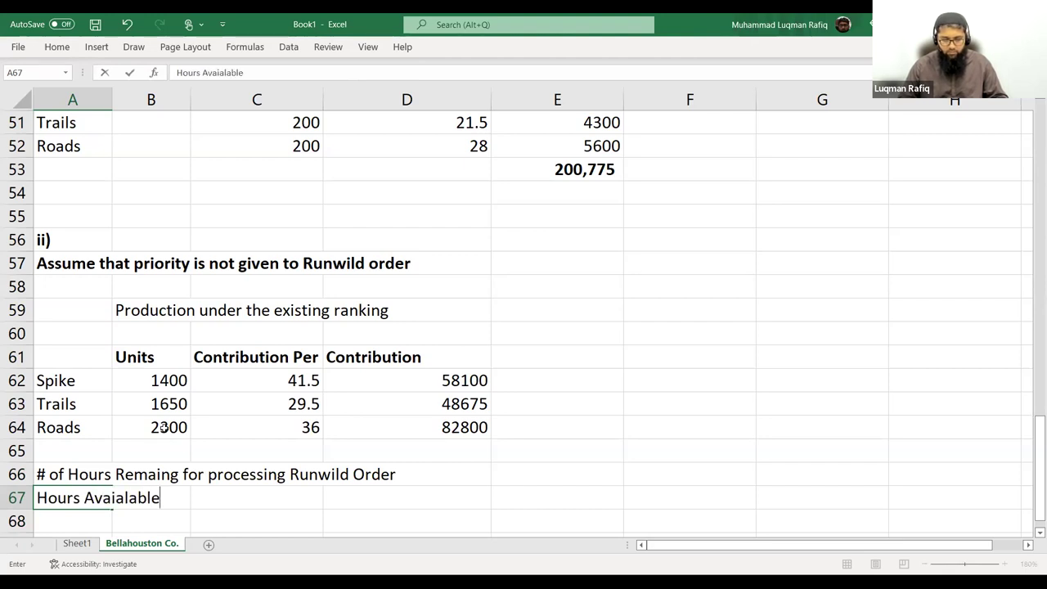
Highlight the March machine time in the exam question and enter 1815 in D67 of the worksheet
{"action": "key", "text": "Right"}
{"action": "key", "text": "Right"}
{"action": "key", "text": "Right"}
{"action": "key", "text": "Right"}
{"action": "key", "text": "Left"}
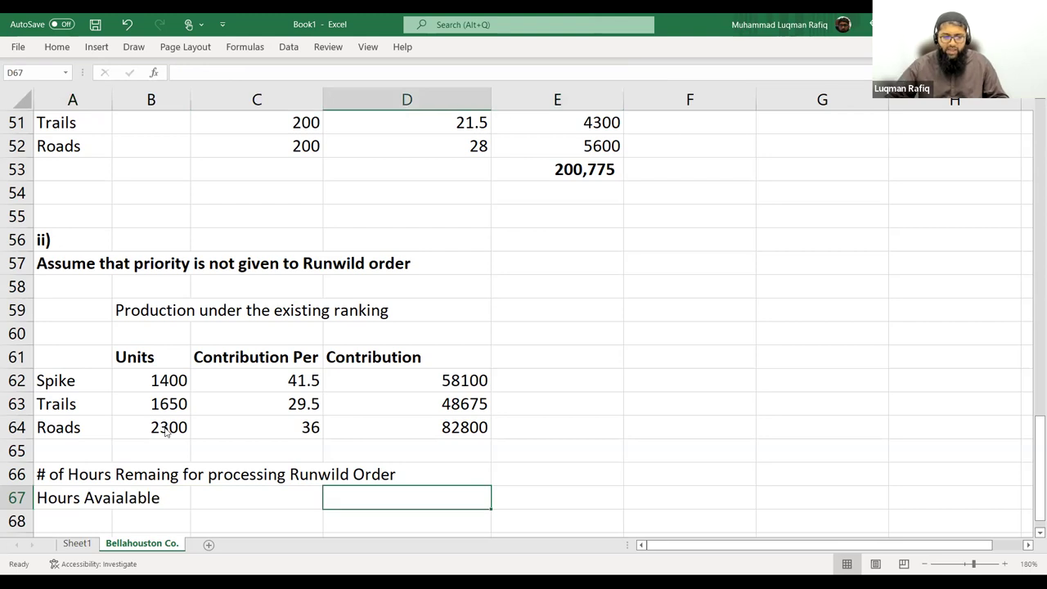
{"action": "key", "text": "alt+Tab"}
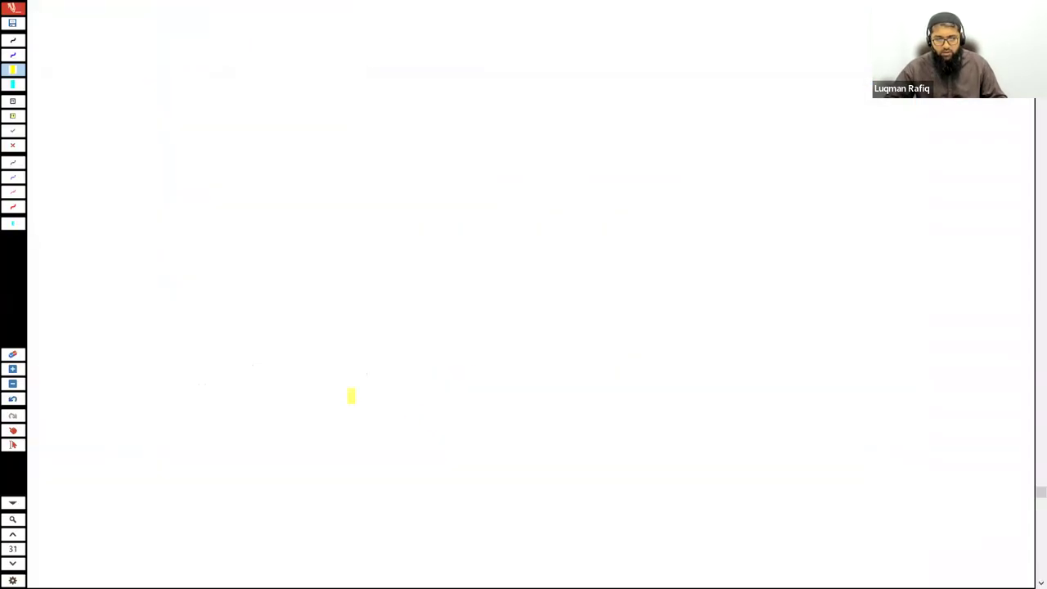
{"action": "scroll", "coordinate": [344, 499], "scroll_direction": "down", "scroll_amount": 1}
{"action": "left_click_drag", "start_coordinate": [320, 499], "coordinate": [417, 494]}
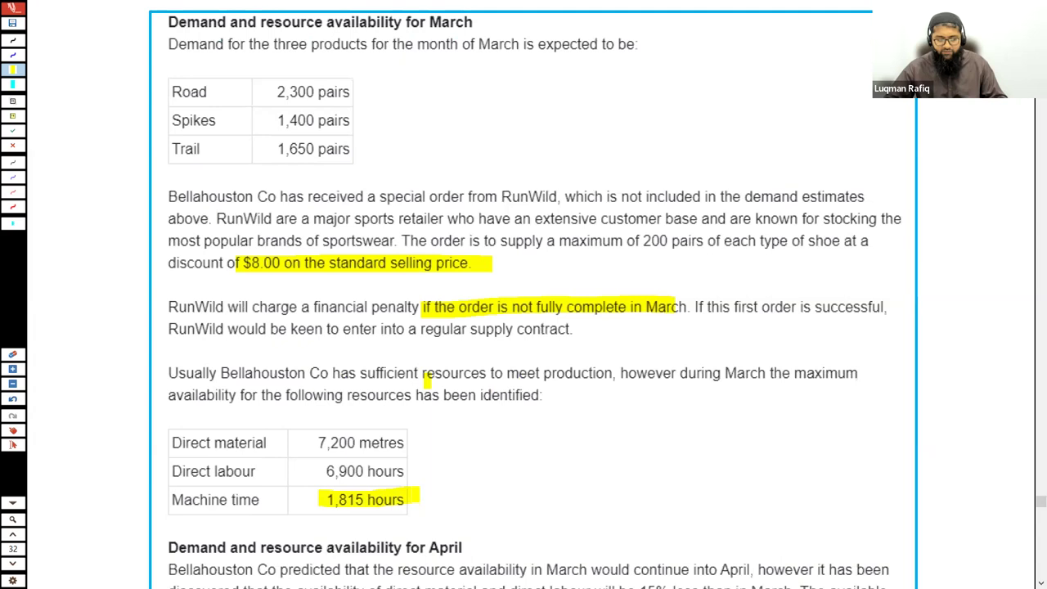
{"action": "key", "text": "alt+Tab"}
Copy the product names and units in A62:B64 to A68, below the available hours row
{"action": "key", "text": "Up"}
{"action": "key", "text": "Up"}
{"action": "key", "text": "Up"}
{"action": "key", "text": "Left"}
{"action": "key", "text": "Left"}
{"action": "key", "text": "Left"}
{"action": "key", "text": "Up"}
{"action": "key", "text": "Up"}
{"action": "key", "text": "Up"}
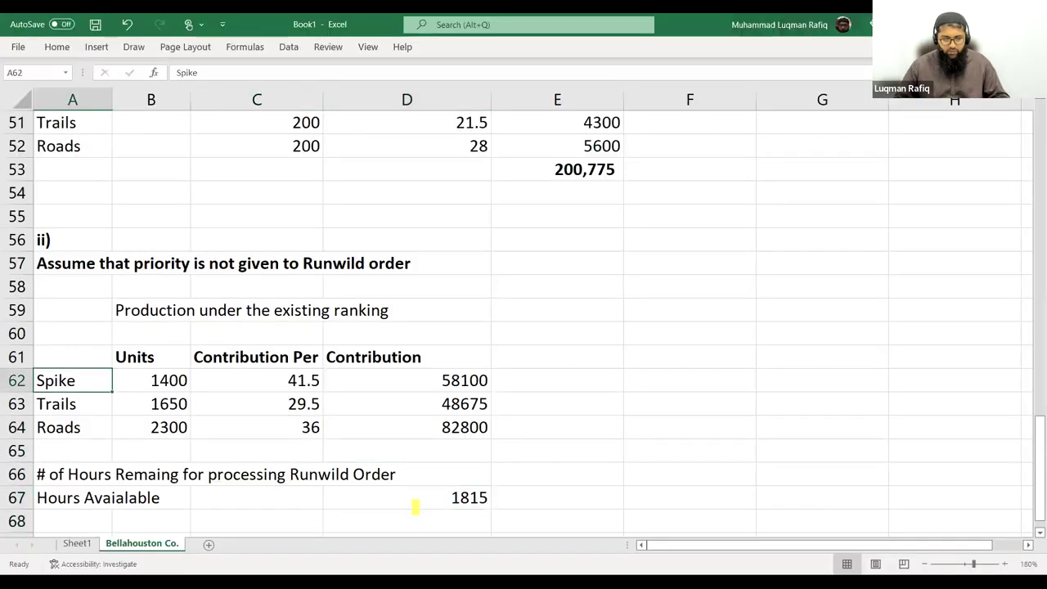
{"action": "key", "text": "shift+Down"}
{"action": "key", "text": "shift+Down"}
{"action": "key", "text": "shift+Right"}
{"action": "key", "text": "ctrl+c"}
{"action": "key", "text": "ctrl+Down"}
{"action": "key", "text": "Down"}
{"action": "key", "text": "Down"}
{"action": "key", "text": "Down"}
{"action": "key", "text": "Down"}
{"action": "key", "text": "Down"}
{"action": "key", "text": "Down"}
{"action": "key", "text": "Up"}
{"action": "key", "text": "Up"}
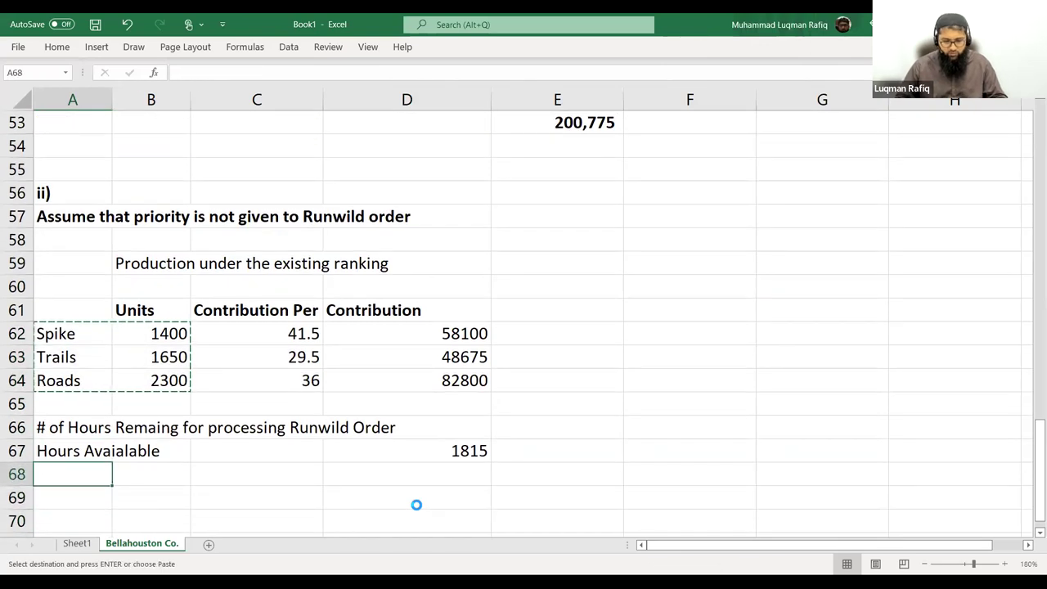
{"action": "key", "text": "ctrl+v"}
Set the Spike, Trails and Roads units in B68:B70 to reference B62, B63 and B64
{"action": "key", "text": "Right"}
{"action": "type", "text": "="}
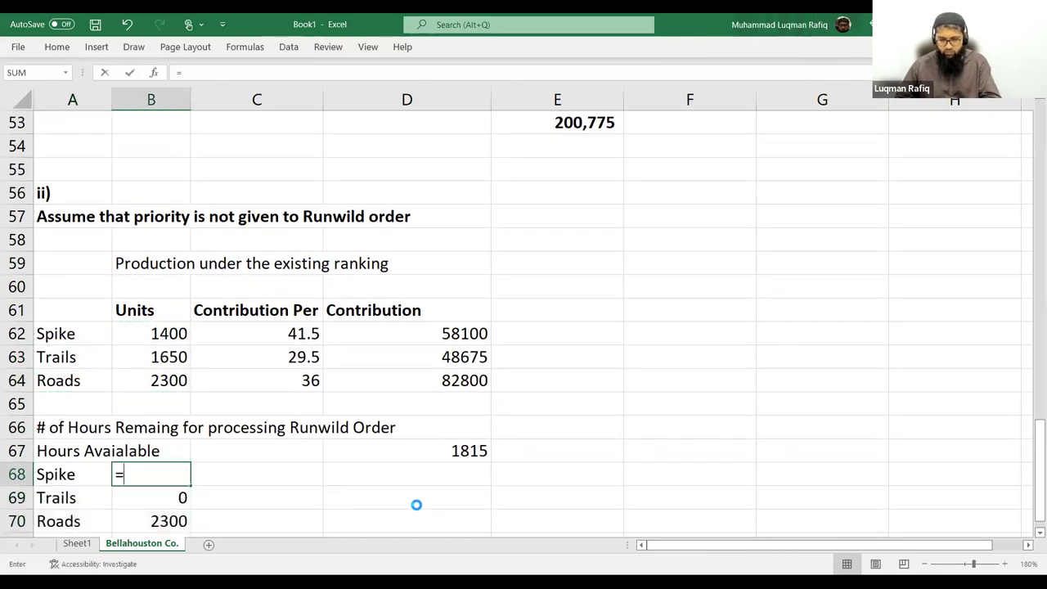
{"action": "key", "text": "Up"}
{"action": "key", "text": "Up"}
{"action": "key", "text": "Up"}
{"action": "key", "text": "Up"}
{"action": "key", "text": "Up"}
{"action": "key", "text": "Up"}
{"action": "key", "text": "Return"}
{"action": "type", "text": "="}
{"action": "key", "text": "Up"}
{"action": "key", "text": "Up"}
{"action": "key", "text": "Up"}
{"action": "key", "text": "Up"}
{"action": "key", "text": "Up"}
{"action": "key", "text": "Up"}
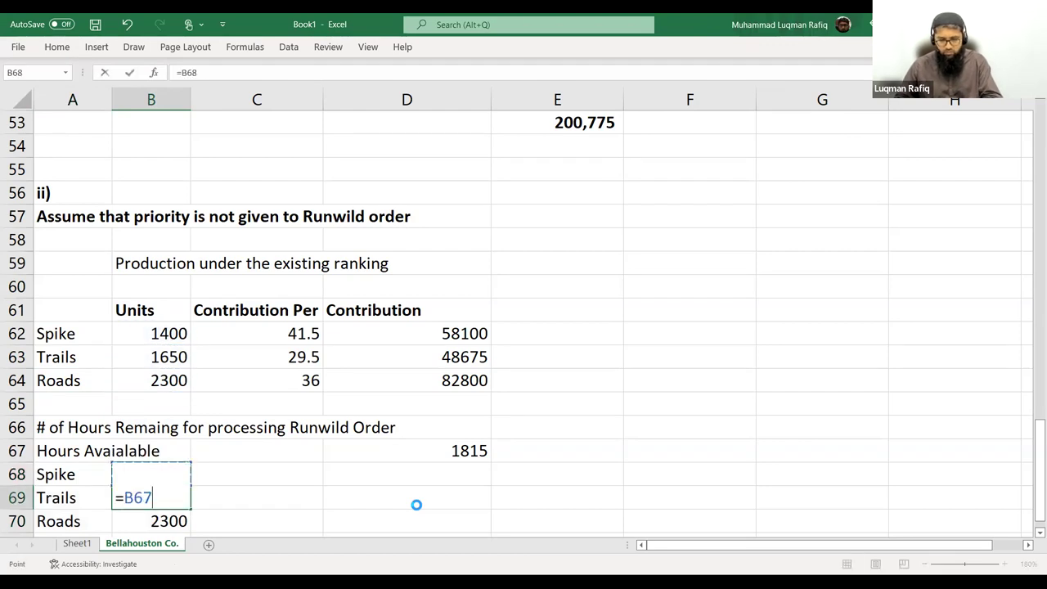
{"action": "key", "text": "Return"}
{"action": "type", "text": "="}
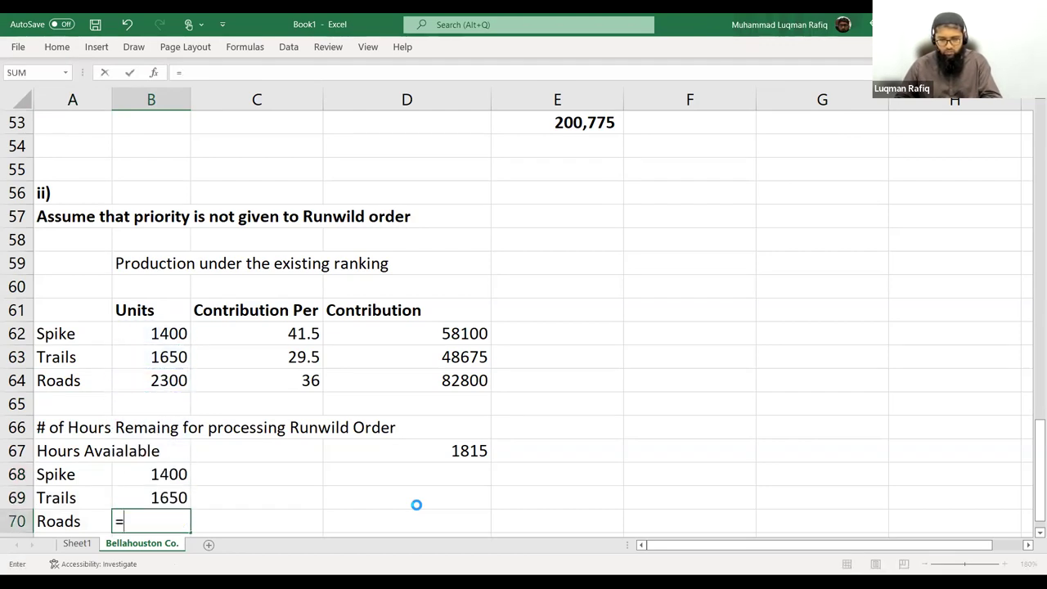
{"action": "key", "text": "Up"}
{"action": "key", "text": "Up"}
{"action": "key", "text": "Up"}
{"action": "key", "text": "Up"}
{"action": "key", "text": "Up"}
{"action": "key", "text": "Up"}
{"action": "key", "text": "Return"}
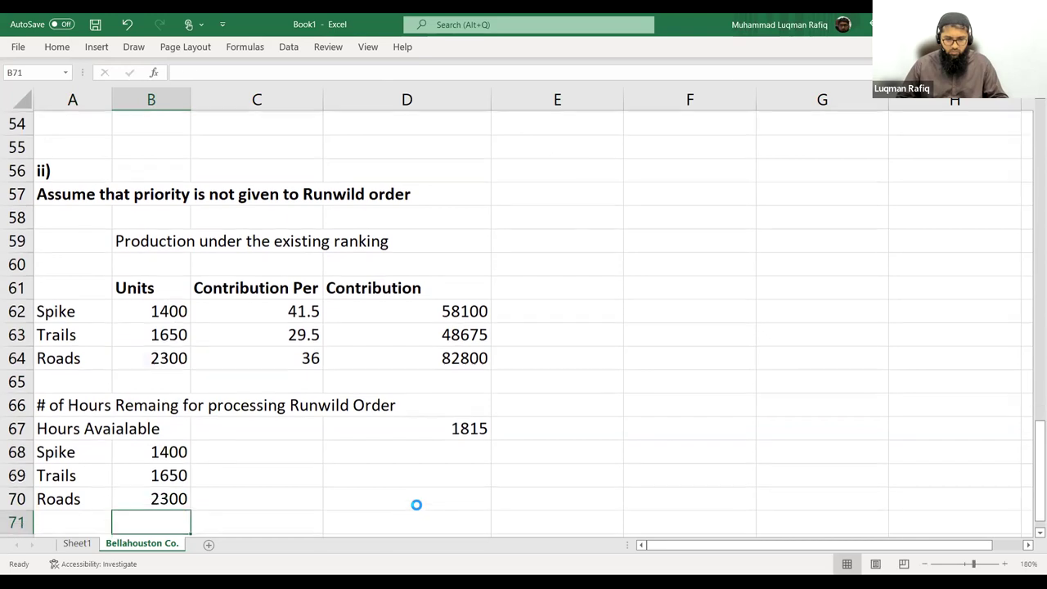
Enter the heading "machine Time per unit" in C67
{"action": "key", "text": "Up"}
{"action": "key", "text": "Up"}
{"action": "key", "text": "Up"}
{"action": "key", "text": "Right"}
{"action": "key", "text": "Up"}
{"action": "type", "text": "Ti"}
{"action": "key", "text": "BackSpace"}
{"action": "key", "text": "BackSpace"}
{"action": "type", "text": "machine Time per unit"}
{"action": "key", "text": "Return"}
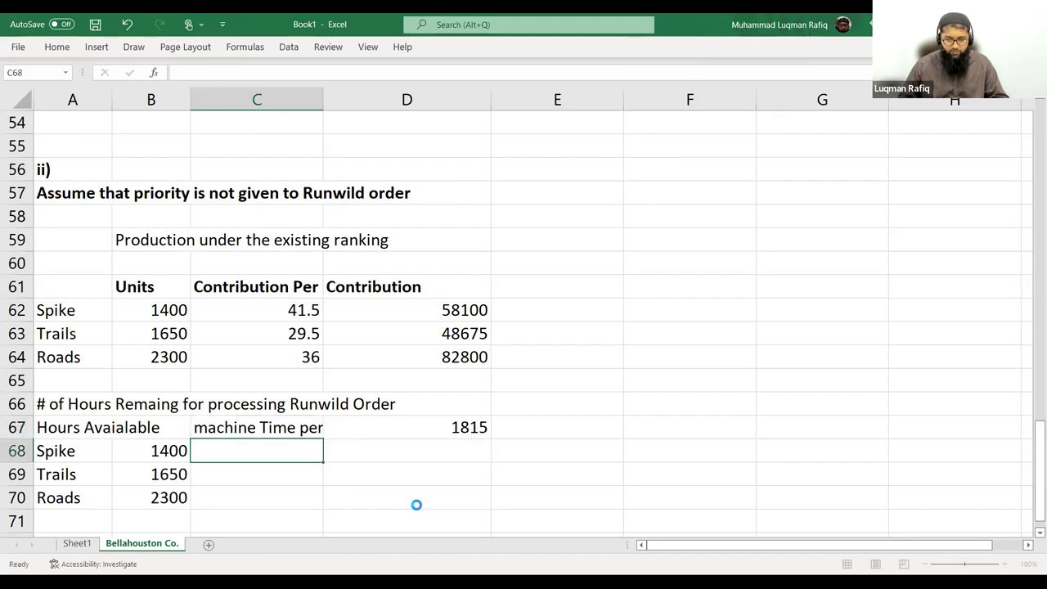
Move the available hours value from D67 to E67
{"action": "key", "text": "Up"}
{"action": "key", "text": "Right"}
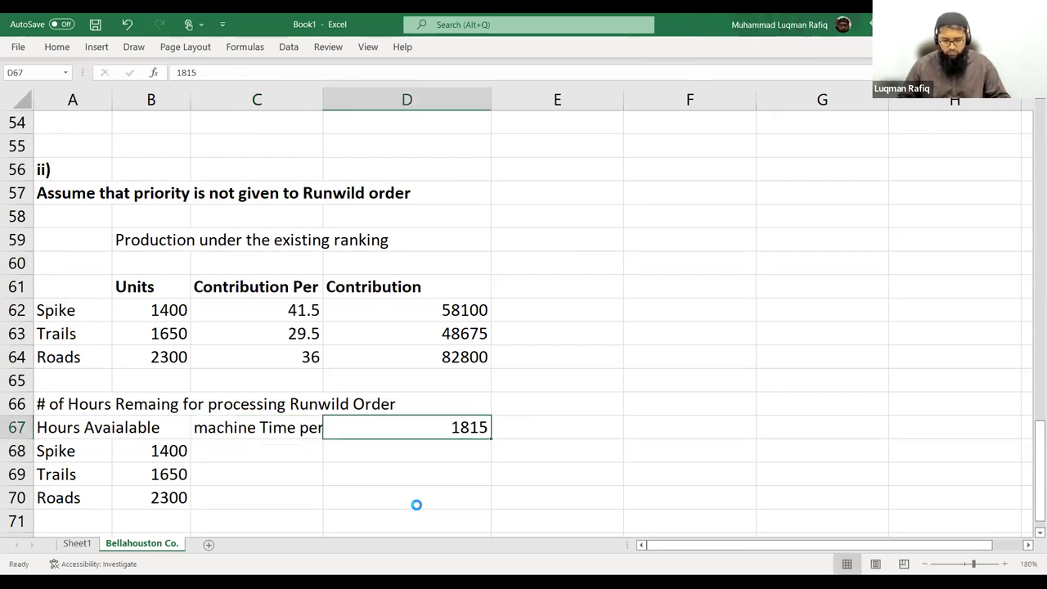
{"action": "key", "text": "ctrl+x"}
{"action": "key", "text": "Right"}
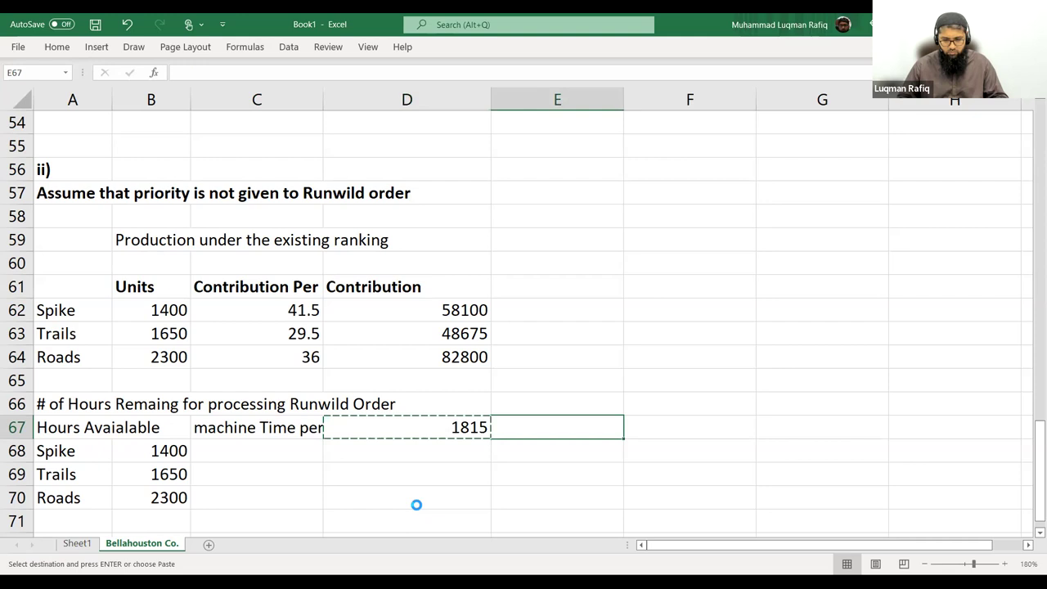
{"action": "key", "text": "ctrl+v"}
Enter the heading "Total Time" in D67
{"action": "key", "text": "Down"}
{"action": "key", "text": "Up"}
{"action": "type", "text": "To"}
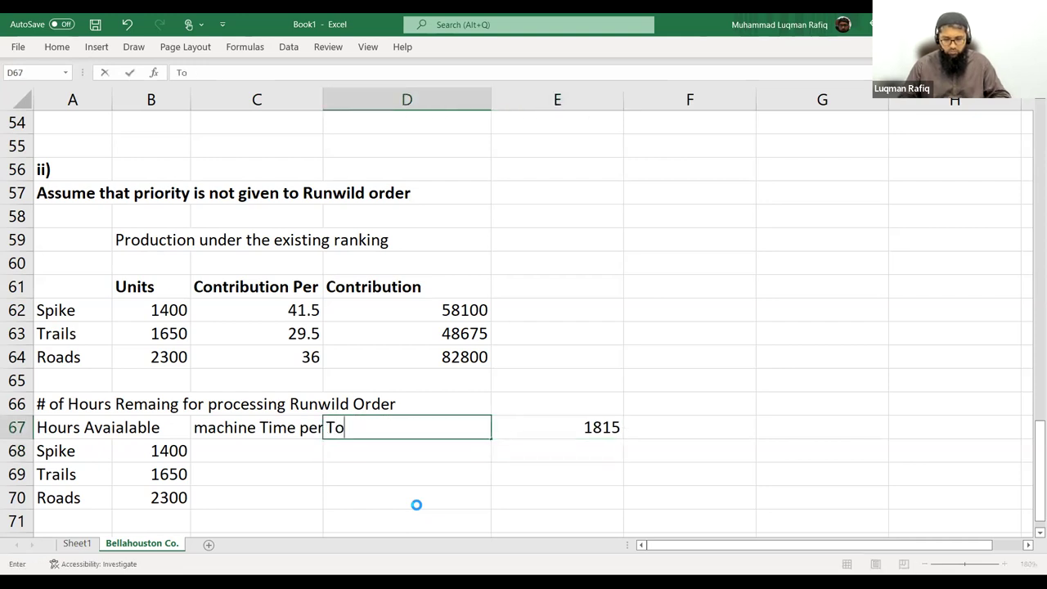
{"action": "type", "text": "tal Time"}
{"action": "key", "text": "Return"}
{"action": "key", "text": "Left"}
{"action": "key", "text": "Left"}
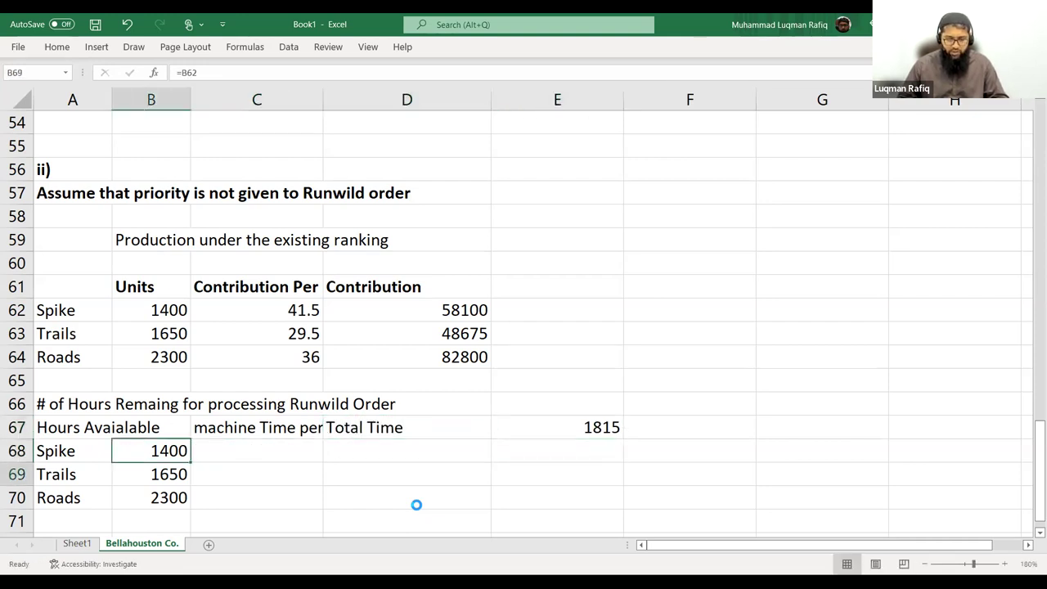
Fill the machine time per unit in C68:C70 by referencing G5, G6 and G7 of the resource table
{"action": "key", "text": "Right"}
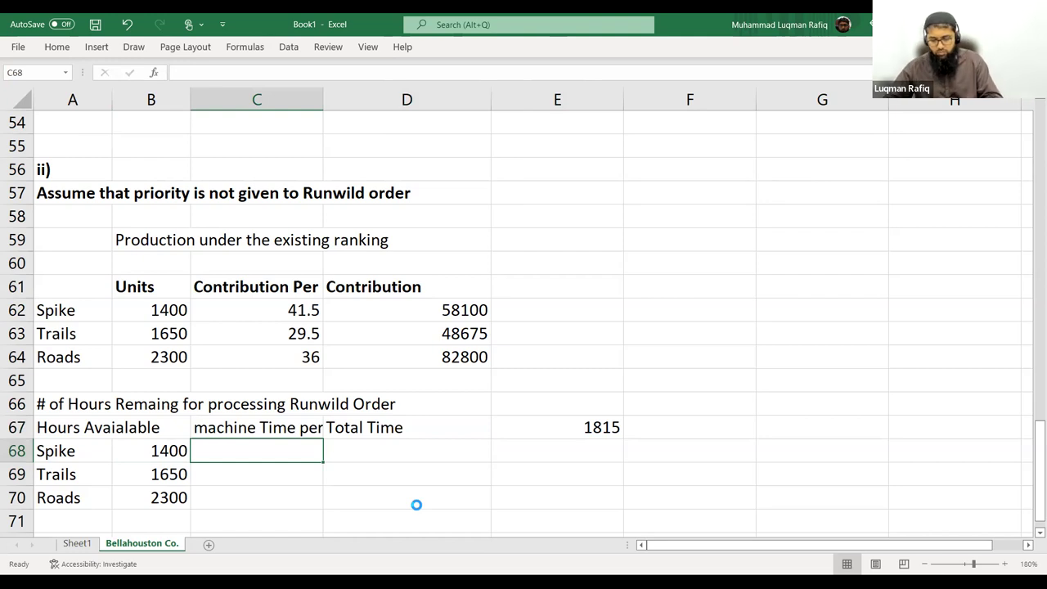
{"action": "type", "text": "="}
{"action": "scroll", "coordinate": [537, 427], "scroll_direction": "up", "scroll_amount": 18}
{"action": "left_click", "coordinate": [833, 238]}
{"action": "key", "text": "Return"}
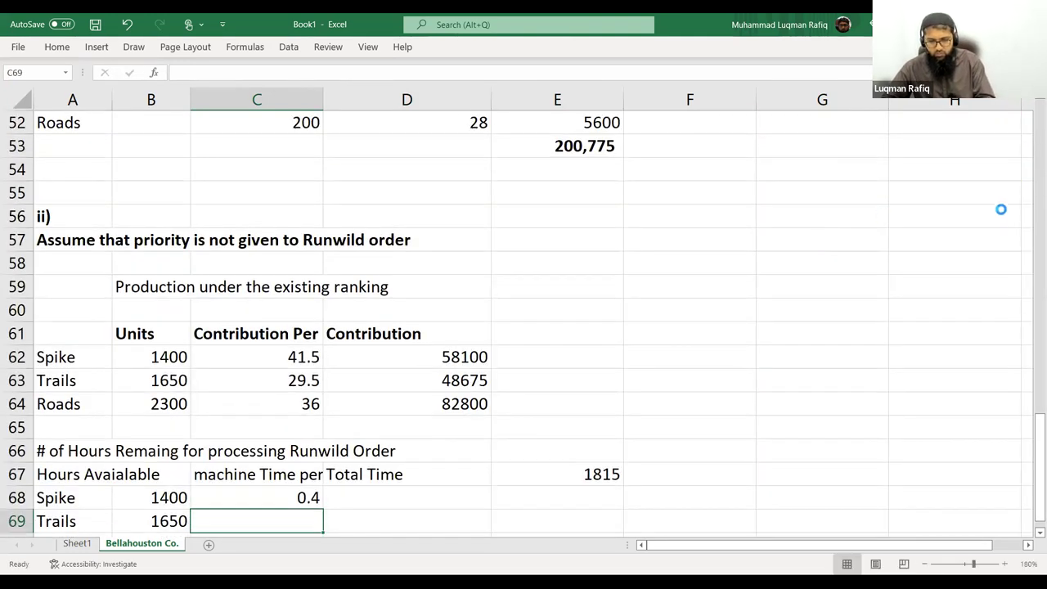
{"action": "type", "text": "="}
{"action": "scroll", "coordinate": [834, 235], "scroll_direction": "up", "scroll_amount": 17}
{"action": "left_click", "coordinate": [853, 237]}
{"action": "key", "text": "Return"}
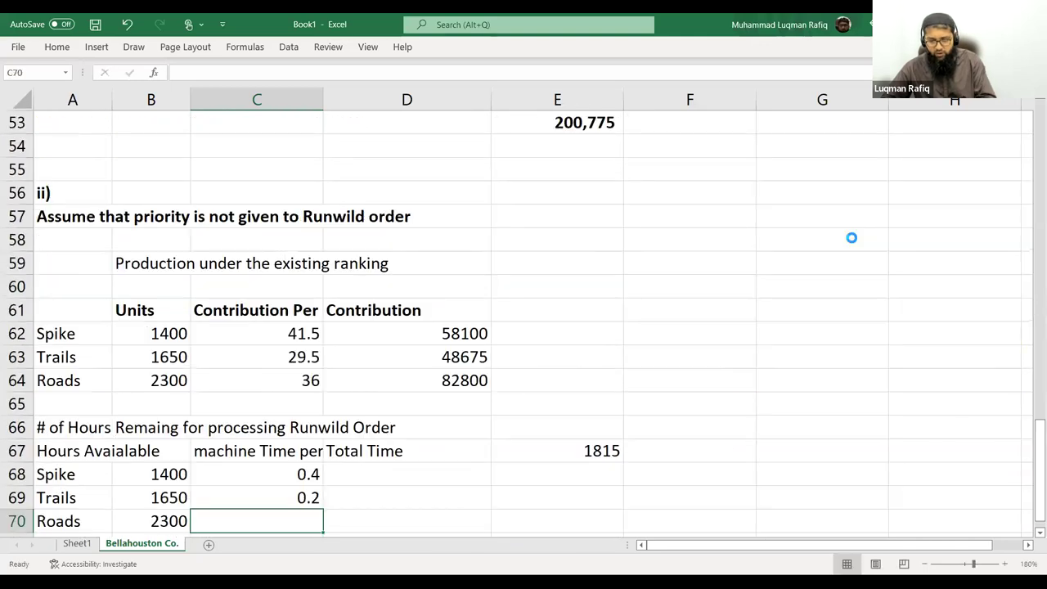
{"action": "type", "text": "="}
{"action": "scroll", "coordinate": [899, 245], "scroll_direction": "up", "scroll_amount": 17}
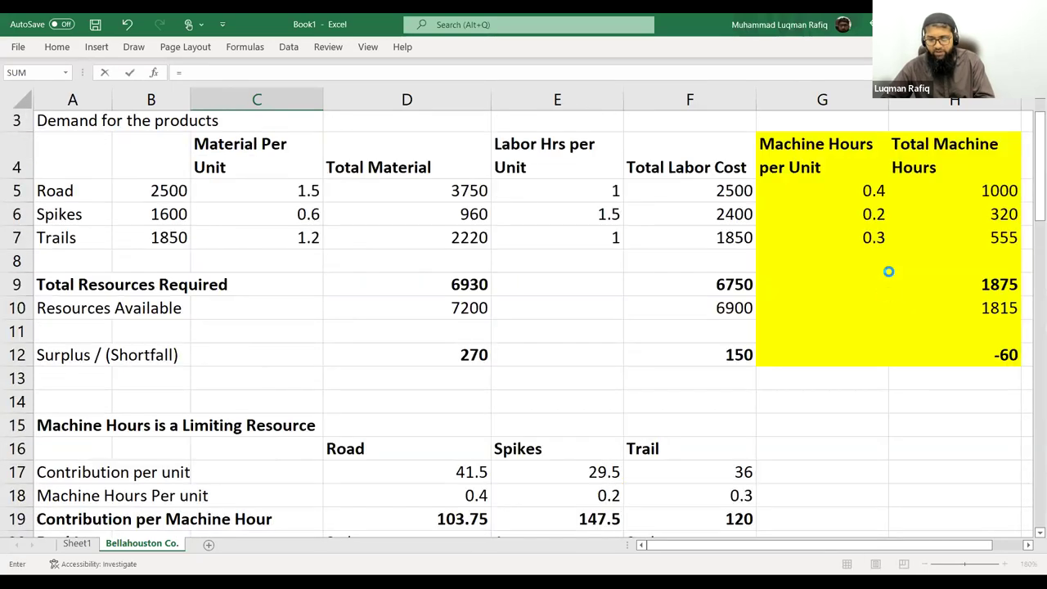
{"action": "left_click", "coordinate": [875, 237]}
{"action": "key", "text": "Return"}
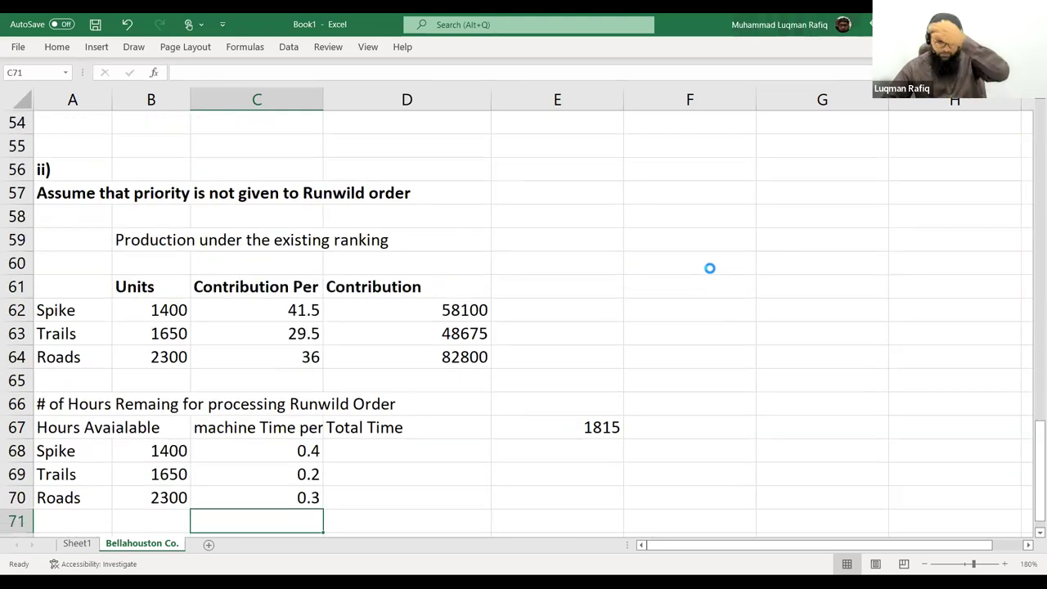
Calculate the Spike total time in D68 by multiplying its units in B68 by the machine time in C68
{"action": "scroll", "coordinate": [426, 272], "scroll_direction": "down", "scroll_amount": 3}
{"action": "left_click", "coordinate": [426, 244]}
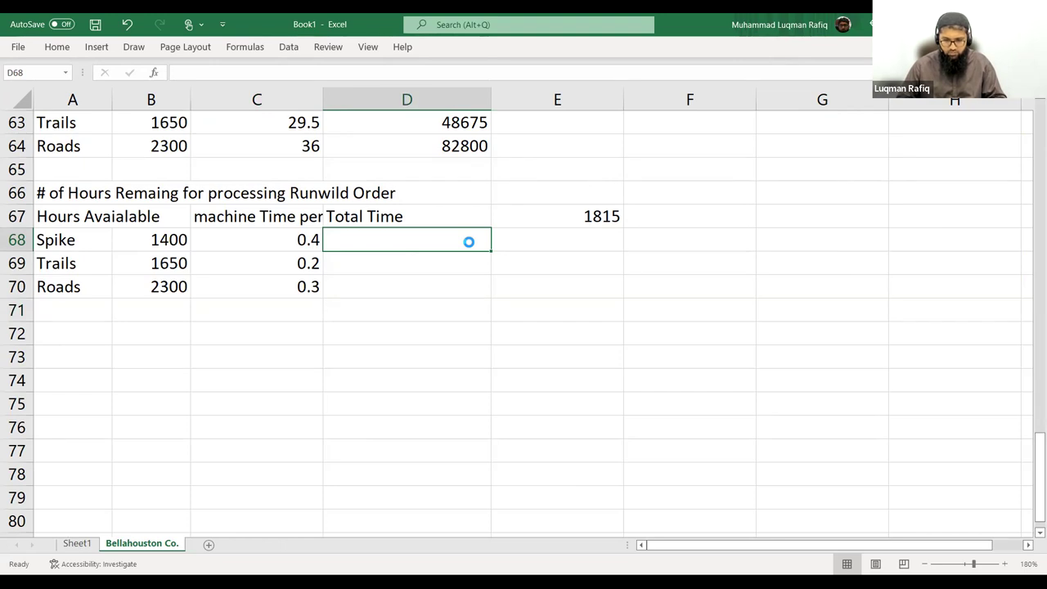
{"action": "type", "text": "="}
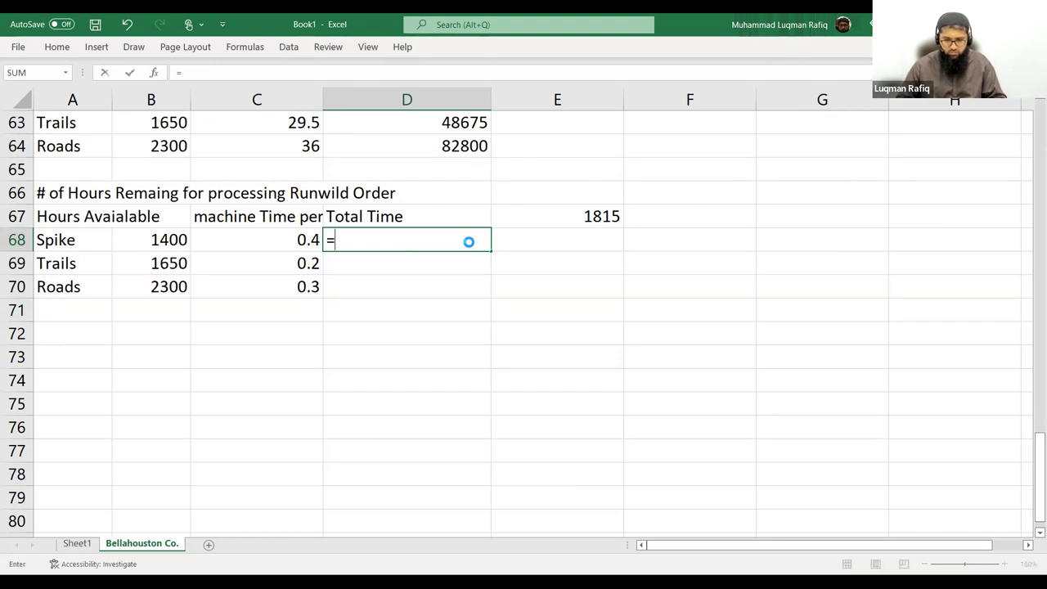
{"action": "key", "text": "Left"}
{"action": "key", "text": "Left"}
{"action": "type", "text": "*"}
{"action": "key", "text": "Left"}
{"action": "key", "text": "ctrl+Return"}
Enter the negative of D68 in E68 and copy that formula to E69:E70
{"action": "key", "text": "Right"}
{"action": "type", "text": "="}
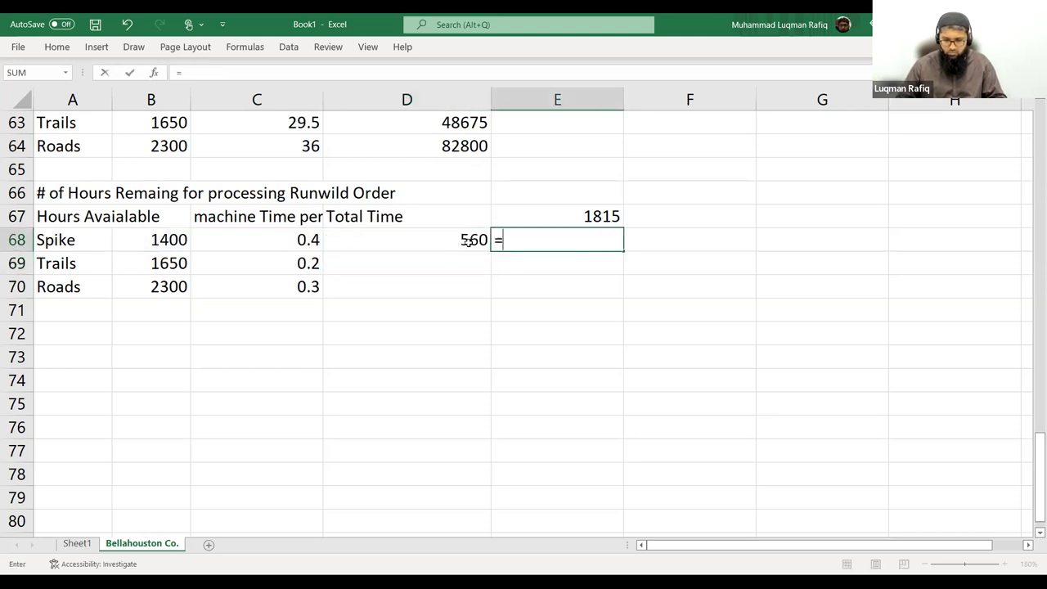
{"action": "type", "text": "-"}
{"action": "key", "text": "Left"}
{"action": "key", "text": "Return"}
{"action": "key", "text": "Up"}
{"action": "key", "text": "ctrl+c"}
{"action": "key", "text": "Down"}
{"action": "key", "text": "shift+Down"}
{"action": "key", "text": "Return"}
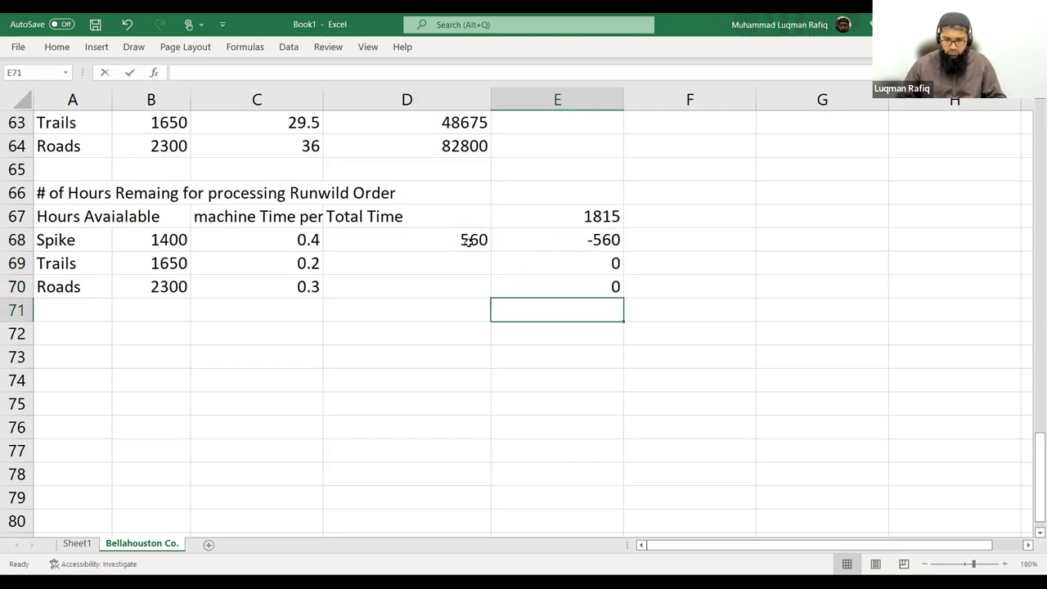
Sum E67:E70 in E71 and make the total bold
{"action": "type", "text": "=sum("}
{"action": "key", "text": "Up"}
{"action": "key", "text": "shift+Up"}
{"action": "key", "text": "shift+Up"}
{"action": "key", "text": "shift+Up"}
{"action": "key", "text": "ctrl+Return"}
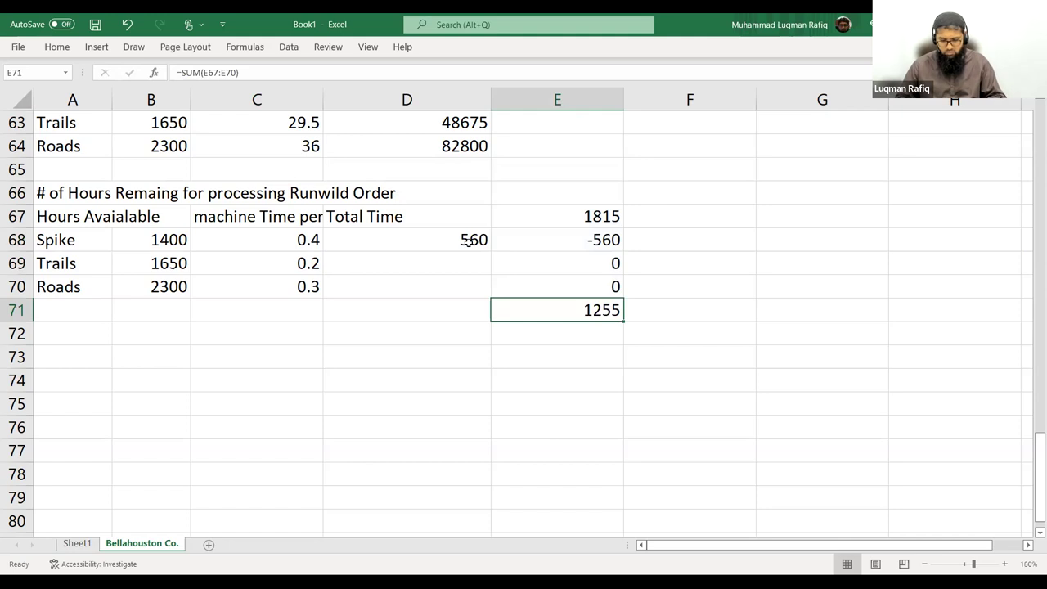
{"action": "key", "text": "ctrl+b"}
Copy the total time formula from D68 to the Trails and Roads rows in D69:D70
{"action": "key", "text": "Left"}
{"action": "key", "text": "Up"}
{"action": "key", "text": "Left"}
{"action": "key", "text": "Up"}
{"action": "key", "text": "Right"}
{"action": "key", "text": "Up"}
{"action": "key", "text": "ctrl+c"}
{"action": "key", "text": "Down"}
{"action": "key", "text": "shift+Down"}
{"action": "key", "text": "Return"}
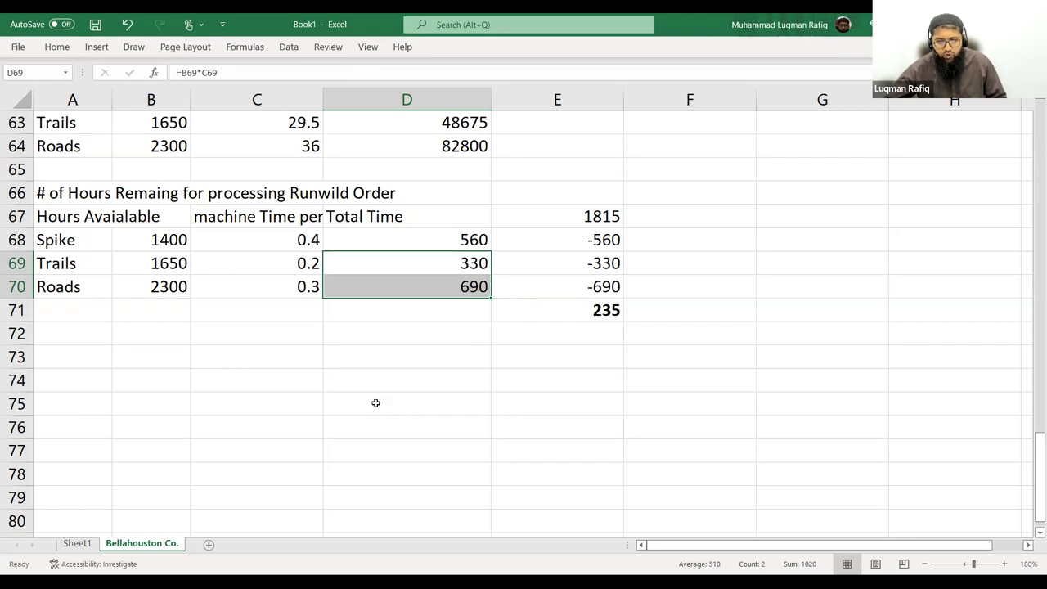
Make the heading about the hours remaining for the Runwild order in A66 bold
{"action": "left_click", "coordinate": [124, 353]}
{"action": "left_click", "coordinate": [70, 218]}
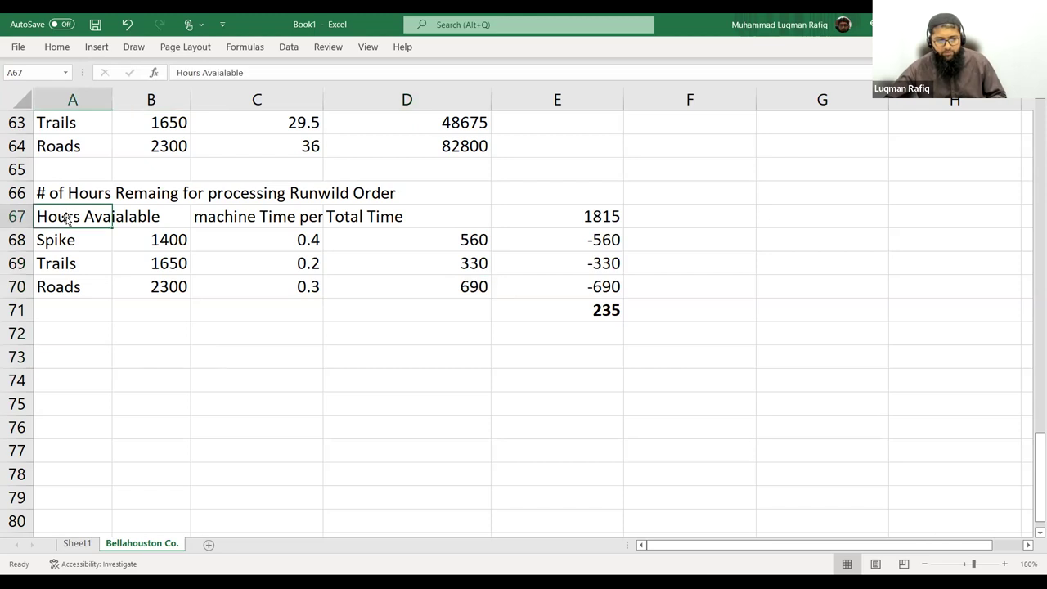
{"action": "key", "text": "Up"}
{"action": "key", "text": "ctrl+b"}
Enter the heading "Allocated to Runwild Order in same Sequence" in A73
{"action": "left_click", "coordinate": [66, 353]}
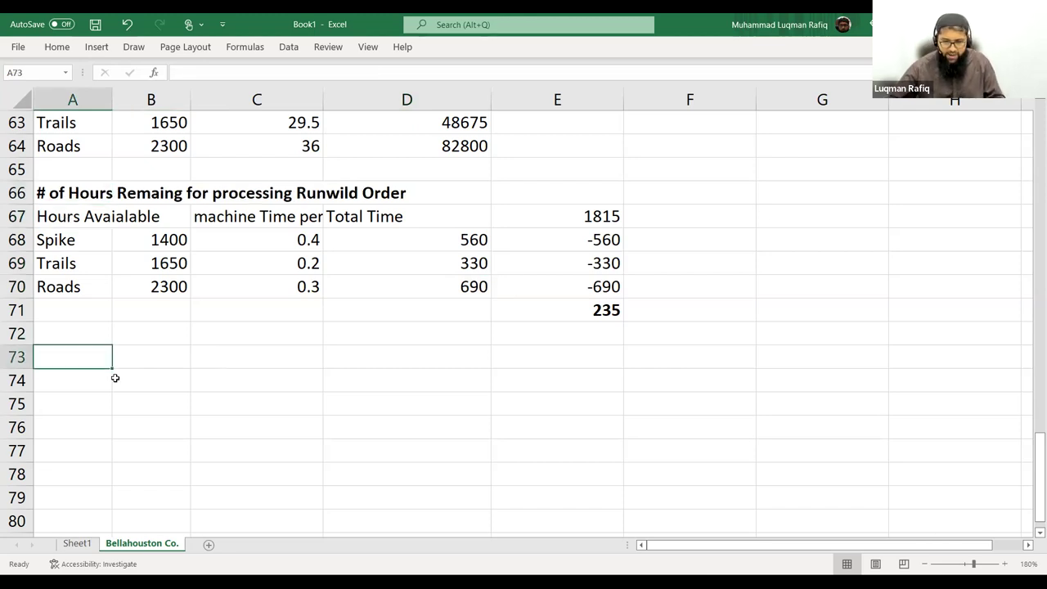
{"action": "type", "text": "Allocated"}
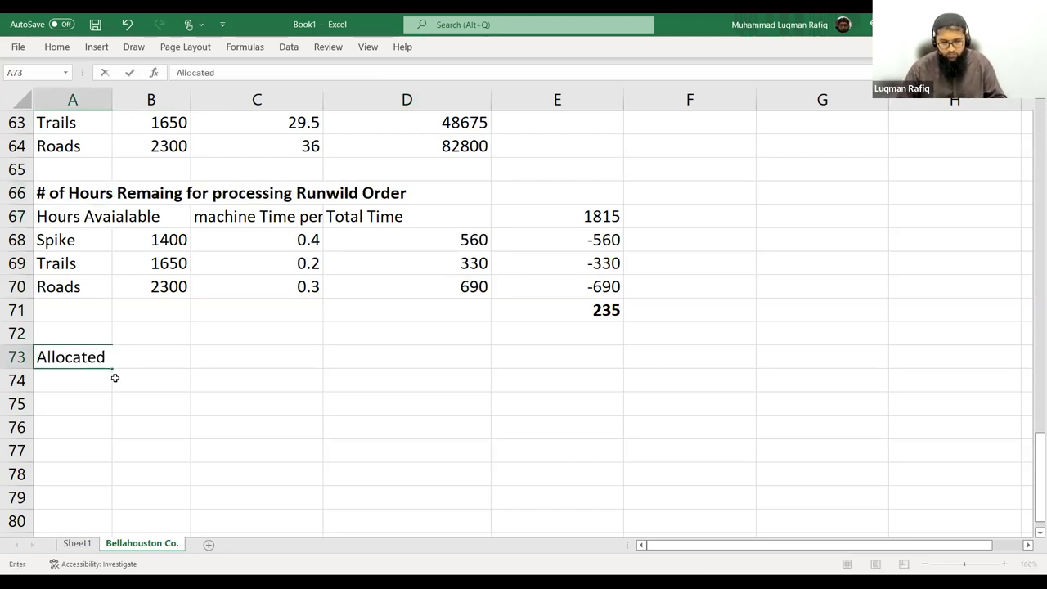
{"action": "type", "text": " to Runwil"}
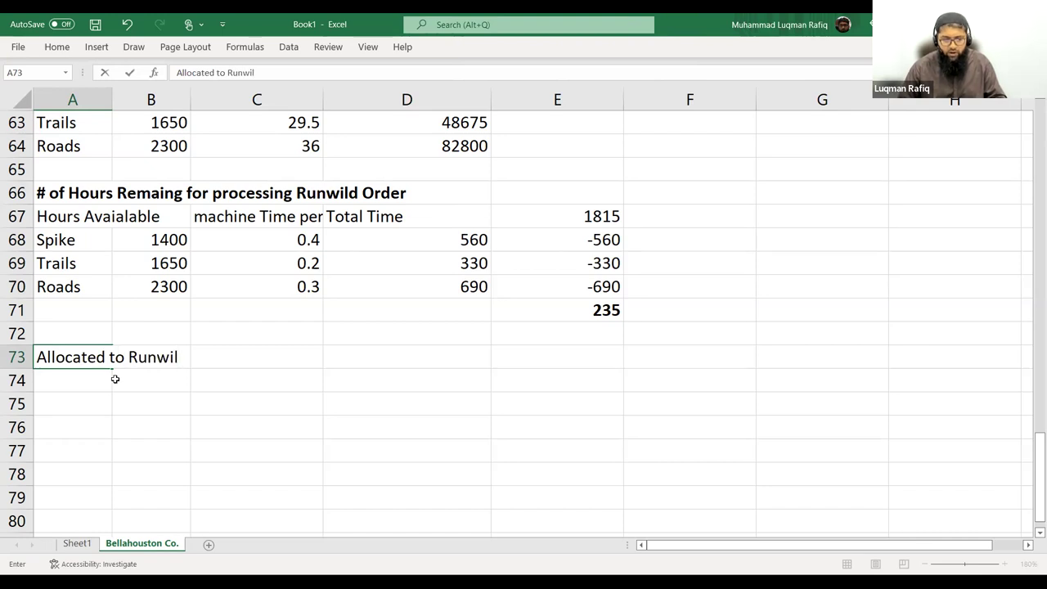
{"action": "type", "text": "d Order ins"}
{"action": "type", "text": " same Sequence"}
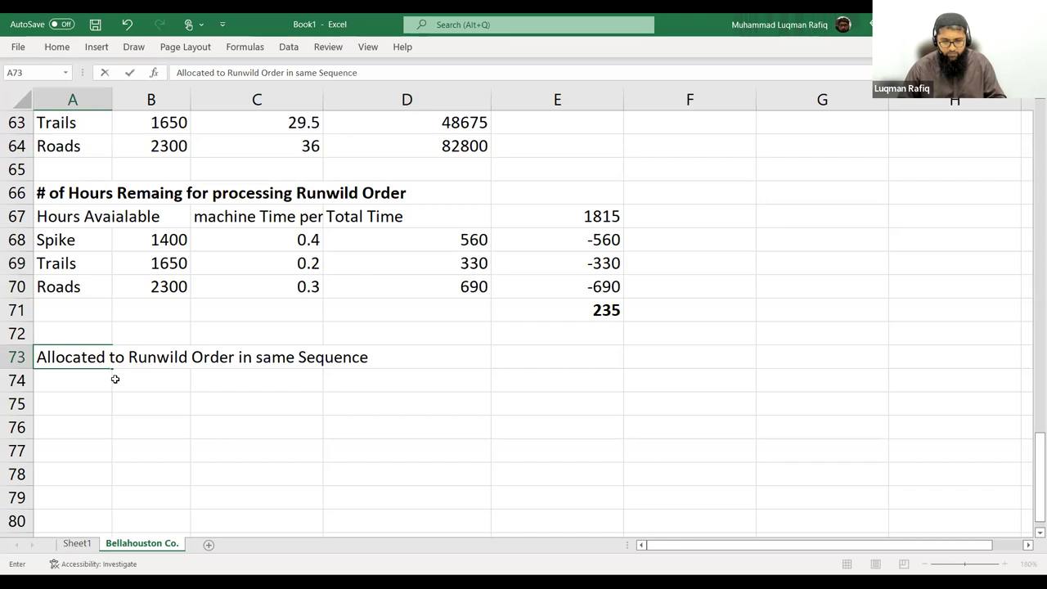
{"action": "key", "text": "Return"}
Copy the Spike, Trails and Roads labels from A68:A70 to A75:A77
{"action": "key", "text": "Up"}
{"action": "key", "text": "Up"}
{"action": "key", "text": "Up"}
{"action": "key", "text": "Up"}
{"action": "key", "text": "Up"}
{"action": "key", "text": "Up"}
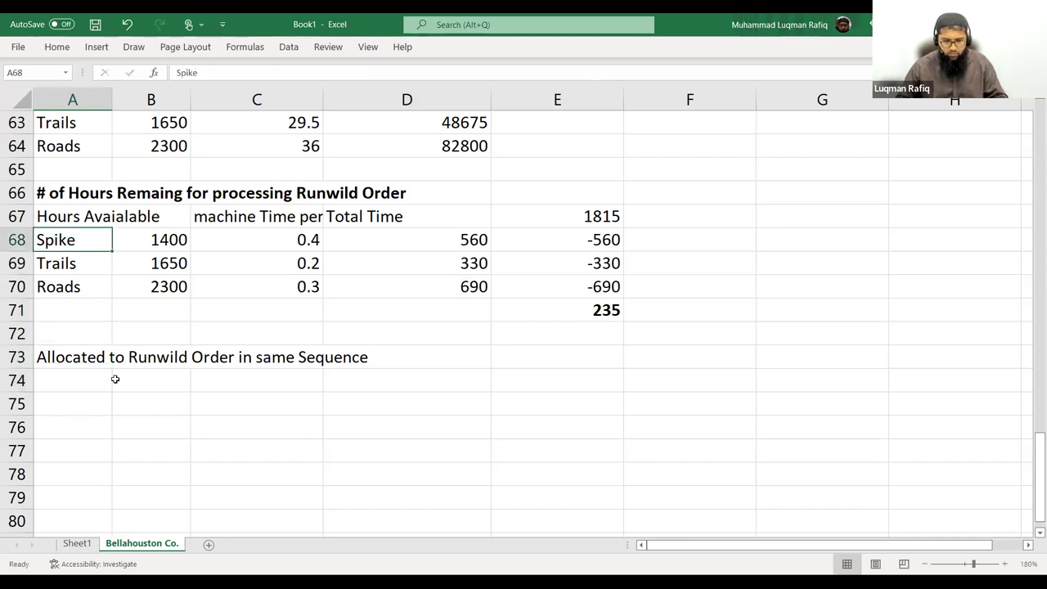
{"action": "key", "text": "shift+Down"}
{"action": "key", "text": "shift+Down"}
{"action": "key", "text": "ctrl+c"}
{"action": "key", "text": "Down"}
{"action": "key", "text": "Down"}
{"action": "key", "text": "Down"}
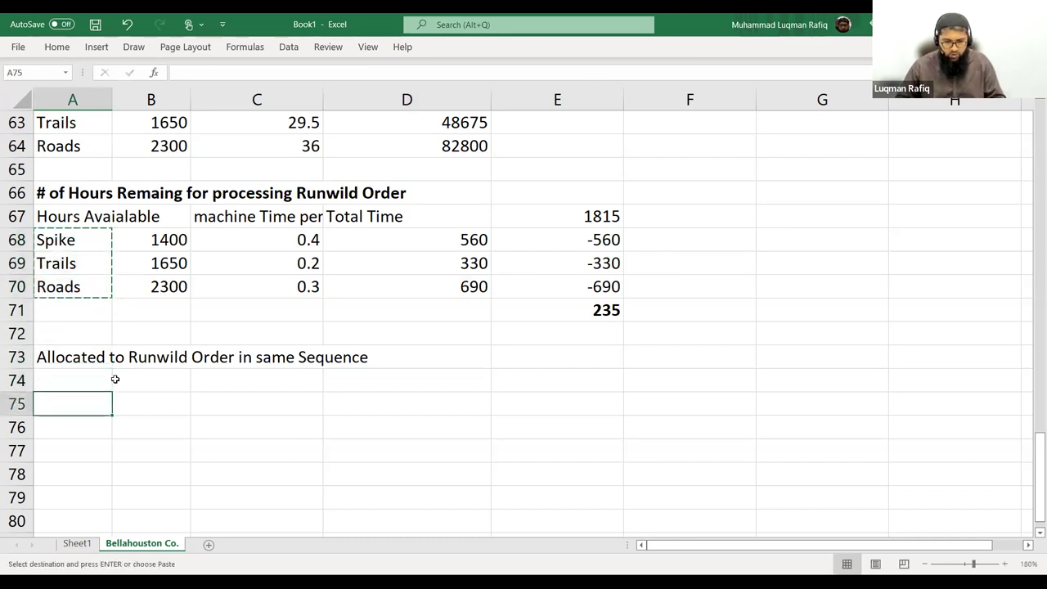
{"action": "key", "text": "ctrl+v"}
{"action": "key", "text": "Escape"}
Enter 200 units for Spike in B75 and set its machine time in C75 to reference C68
{"action": "key", "text": "Right"}
{"action": "key", "text": "Right"}
{"action": "key", "text": "Right"}
{"action": "key", "text": "Right"}
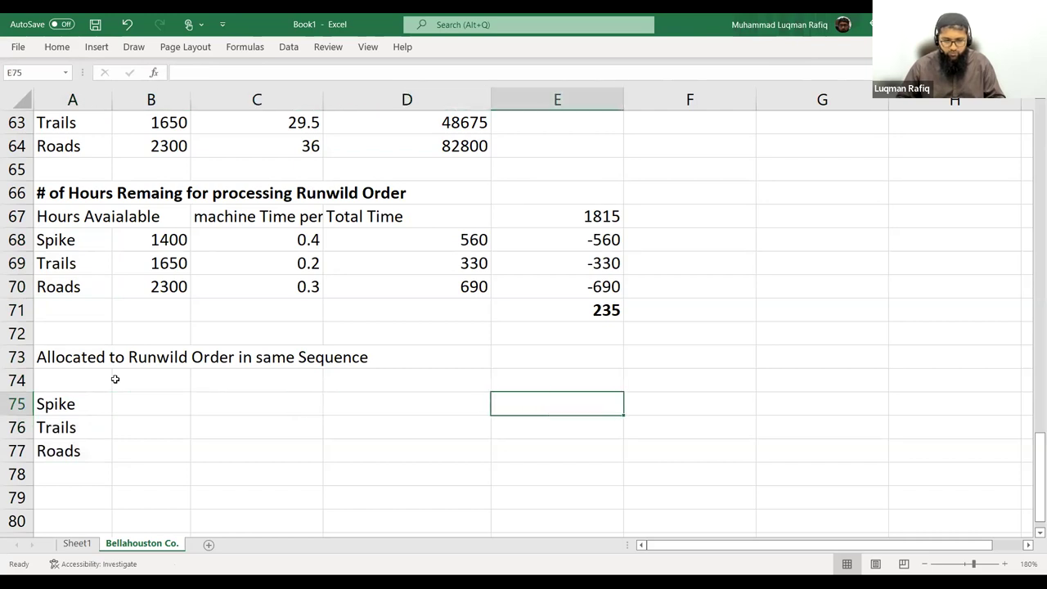
{"action": "key", "text": "Left"}
{"action": "key", "text": "Left"}
{"action": "key", "text": "Left"}
{"action": "type", "text": "200"}
{"action": "key", "text": "Right"}
{"action": "type", "text": "="}
{"action": "key", "text": "Up"}
{"action": "key", "text": "Up"}
{"action": "key", "text": "Up"}
{"action": "key", "text": "Up"}
{"action": "key", "text": "Up"}
{"action": "key", "text": "Up"}
{"action": "key", "text": "Up"}
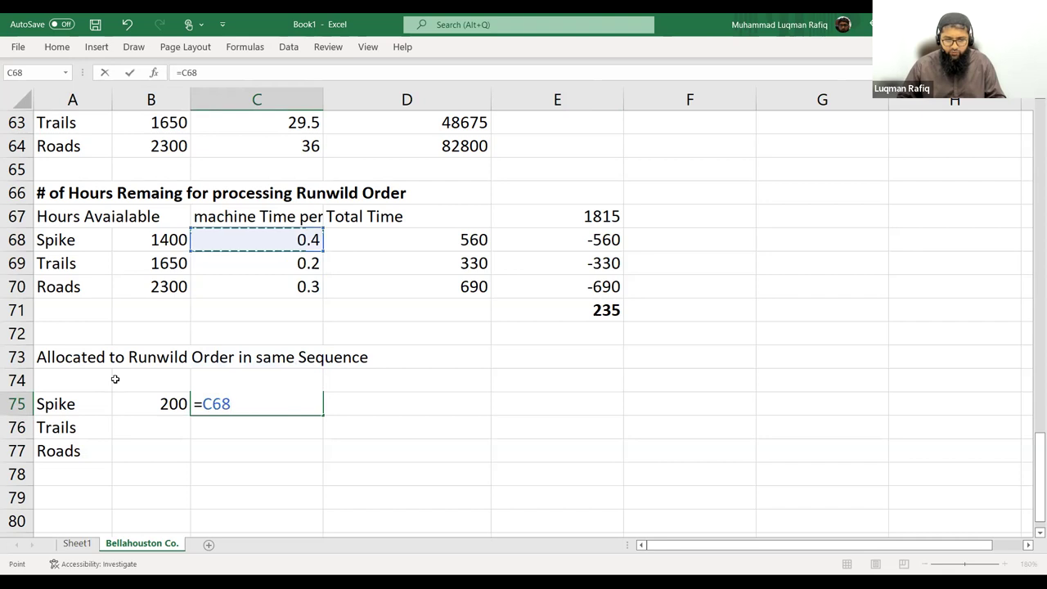
{"action": "key", "text": "Return"}
Set the Spike total time in D75 to reference D68
{"action": "key", "text": "Up"}
{"action": "key", "text": "Right"}
{"action": "type", "text": "="}
{"action": "key", "text": "Up"}
{"action": "key", "text": "Up"}
{"action": "key", "text": "Up"}
{"action": "key", "text": "Up"}
{"action": "key", "text": "Up"}
{"action": "key", "text": "Up"}
{"action": "key", "text": "Up"}
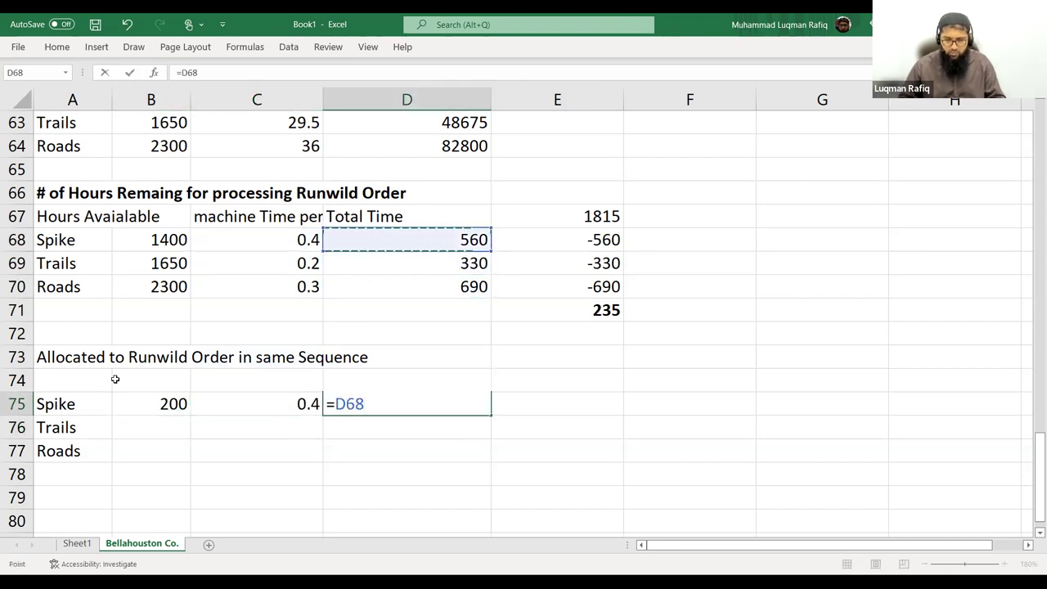
{"action": "key", "text": "Return"}
{"action": "key", "text": "Up"}
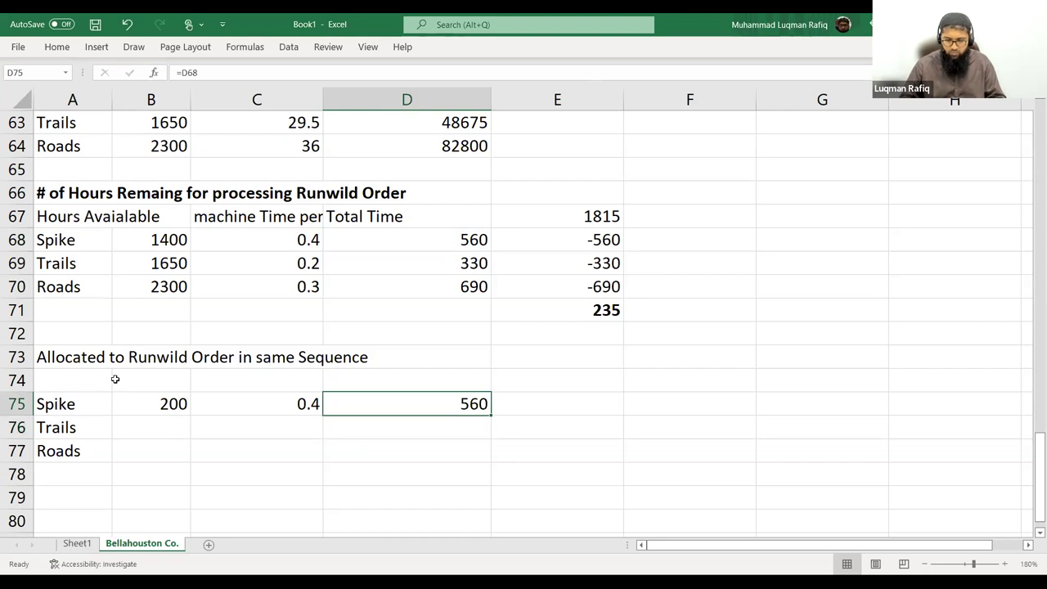
Calculate the Spike total time in D75 as B75 multiplied by C75
{"action": "type", "text": "="}
{"action": "key", "text": "Left"}
{"action": "key", "text": "Left"}
{"action": "type", "text": "*"}
{"action": "key", "text": "Left"}
{"action": "key", "text": "Return"}
{"action": "key", "text": "Left"}
{"action": "key", "text": "Left"}
{"action": "key", "text": "Right"}
{"action": "key", "text": "Up"}
{"action": "key", "text": "Right"}
{"action": "key", "text": "Right"}
{"action": "key", "text": "Up"}
{"action": "key", "text": "Down"}
{"action": "key", "text": "Up"}
{"action": "key", "text": "Down"}
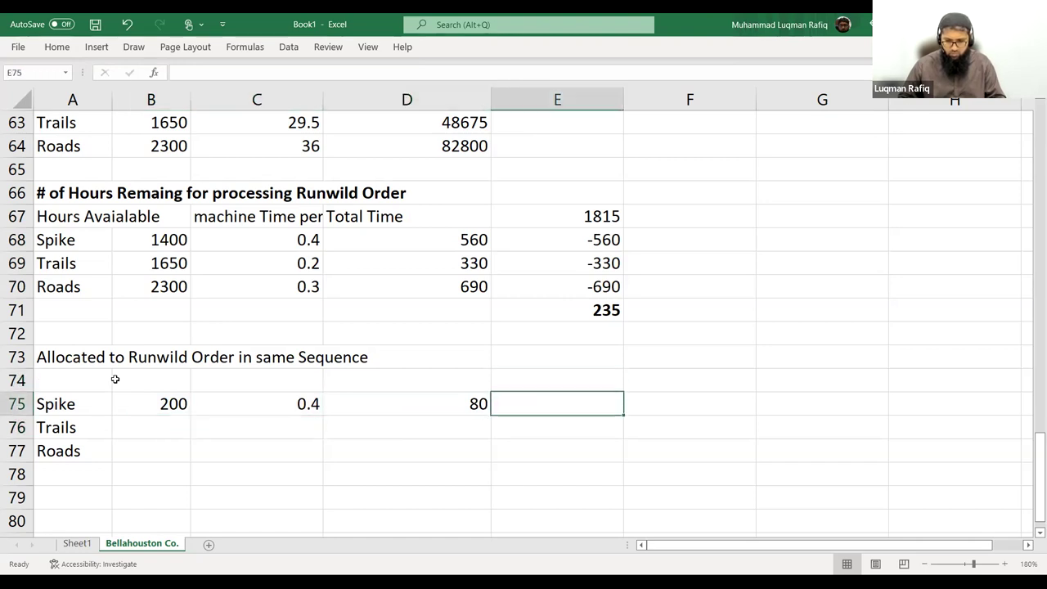
Enter the label "Available time for Runwild Order" in A74
{"action": "key", "text": "Left"}
{"action": "key", "text": "Left"}
{"action": "key", "text": "Left"}
{"action": "key", "text": "Up"}
{"action": "key", "text": "Left"}
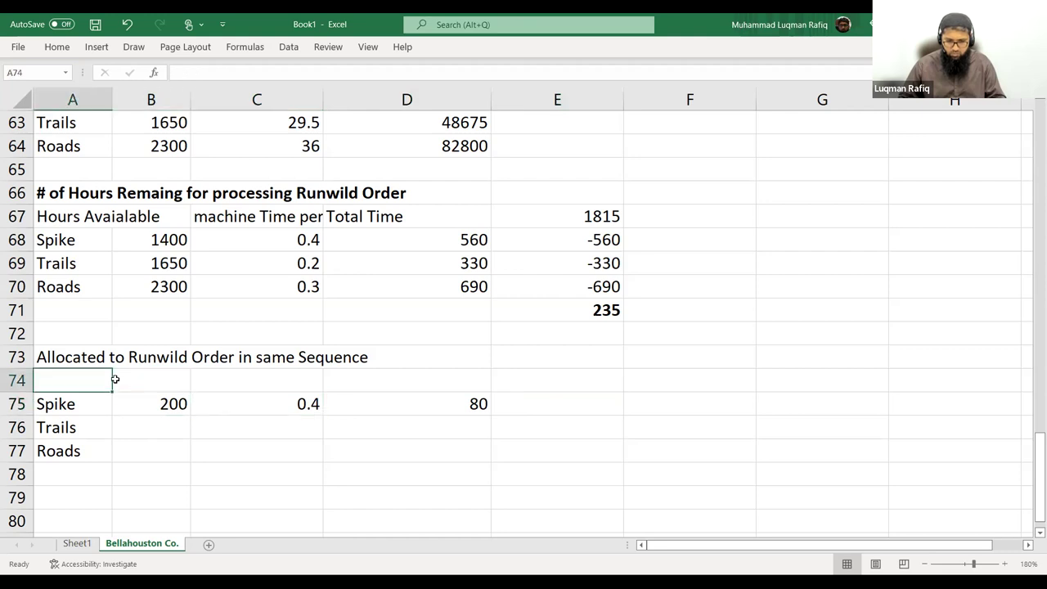
{"action": "type", "text": "Available time f"}
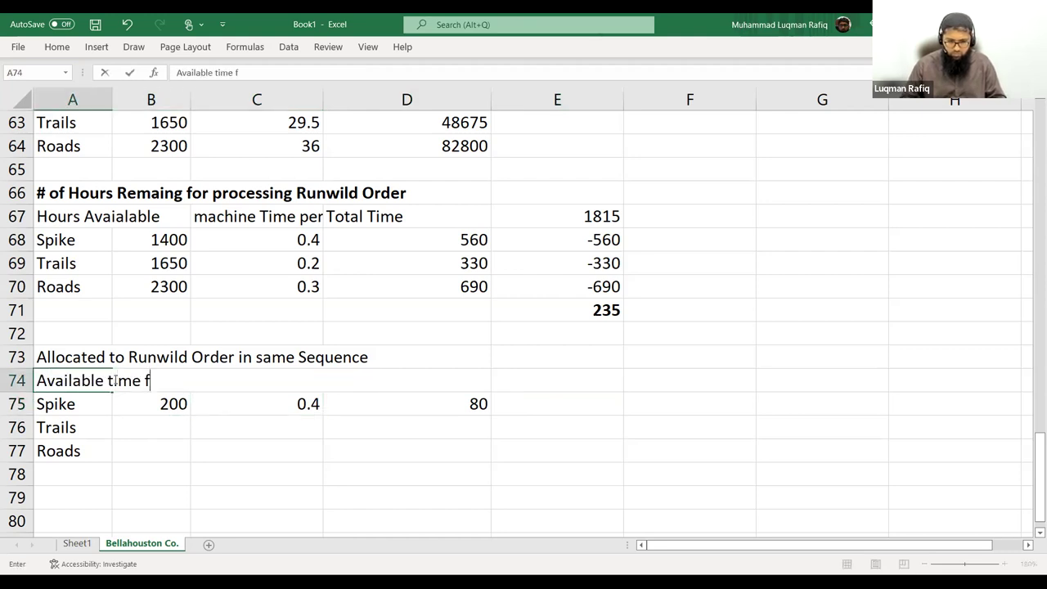
{"action": "type", "text": "or Runwil"}
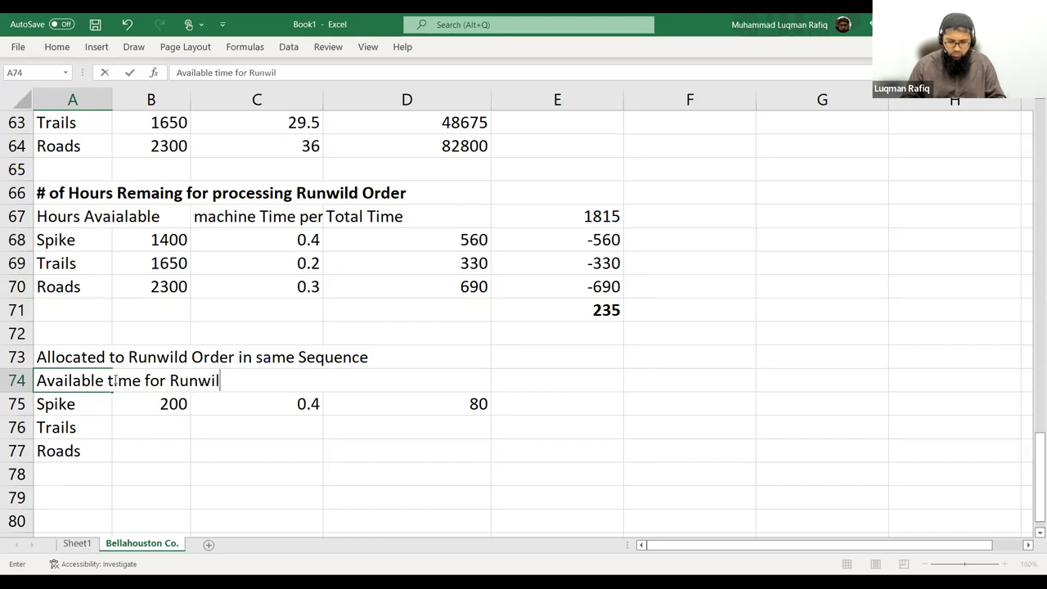
{"action": "type", "text": "d Order"}
Set the available time in E74 to reference the remaining hours in E71
{"action": "key", "text": "Right"}
{"action": "key", "text": "Right"}
{"action": "key", "text": "Right"}
{"action": "key", "text": "Right"}
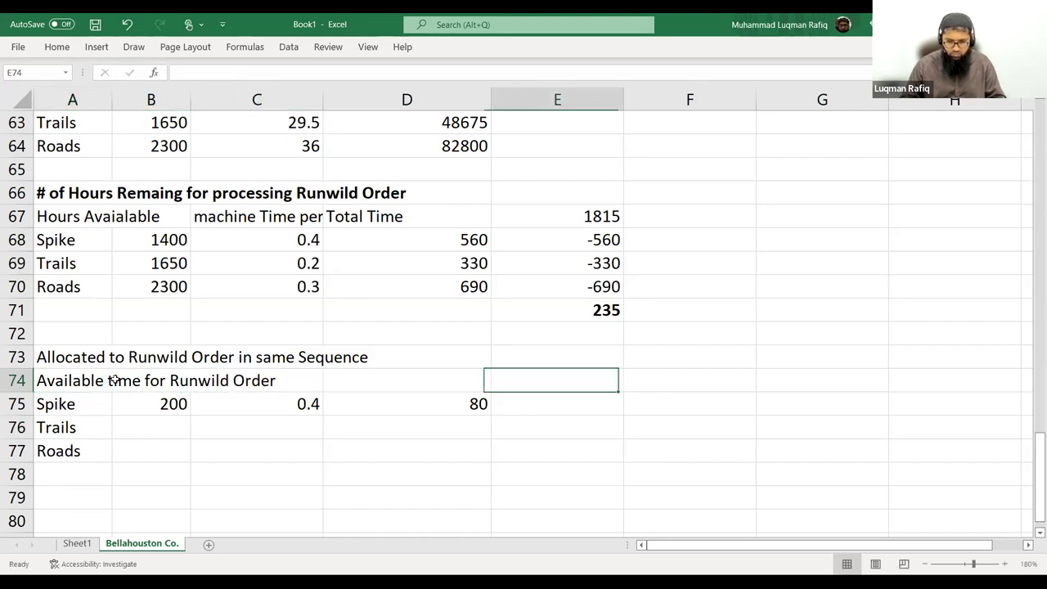
{"action": "type", "text": "="}
{"action": "key", "text": "Up"}
{"action": "key", "text": "Up"}
{"action": "key", "text": "Up"}
{"action": "key", "text": "Return"}
Enter the Spike time as a deduction in E75 with the formula =-D75
{"action": "key", "text": "Right"}
{"action": "key", "text": "Right"}
{"action": "key", "text": "Right"}
{"action": "key", "text": "Right"}
{"action": "type", "text": "=-"}
{"action": "key", "text": "Left"}
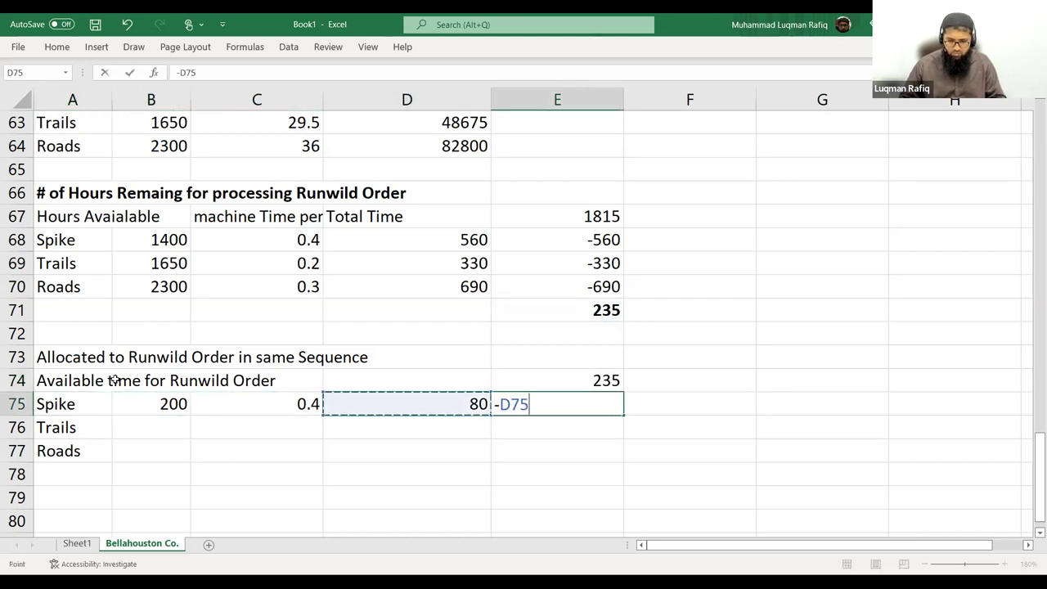
{"action": "key", "text": "Return"}
Copy the 200 units from B75 to B76 for Trails and enter its machine time of 0.2 in C76
{"action": "key", "text": "Left"}
{"action": "key", "text": "Left"}
{"action": "key", "text": "Left"}
{"action": "key", "text": "Up"}
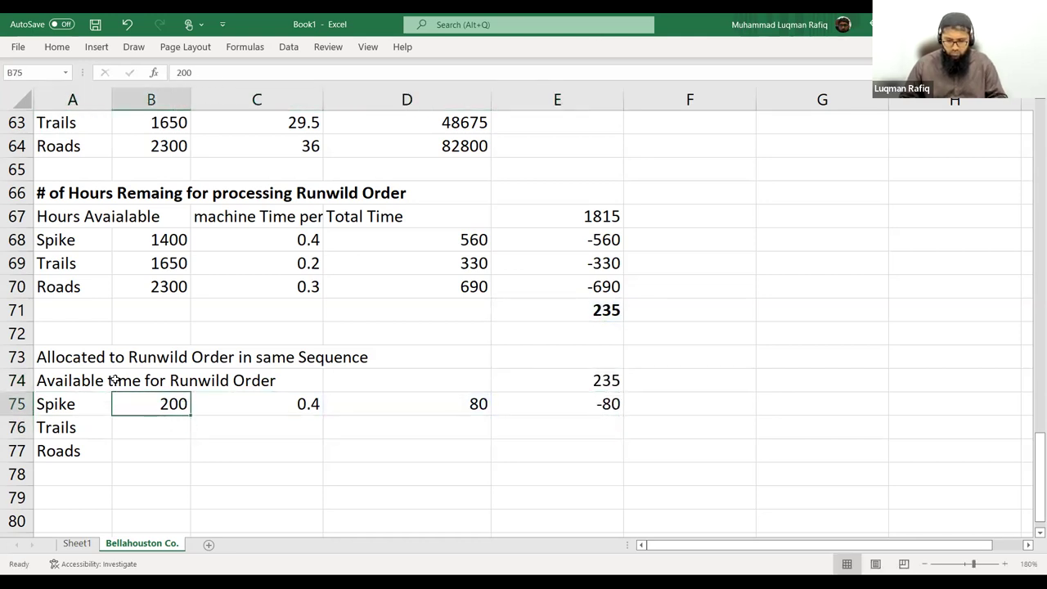
{"action": "key", "text": "ctrl+c"}
{"action": "key", "text": "Down"}
{"action": "key", "text": "Return"}
{"action": "key", "text": "Right"}
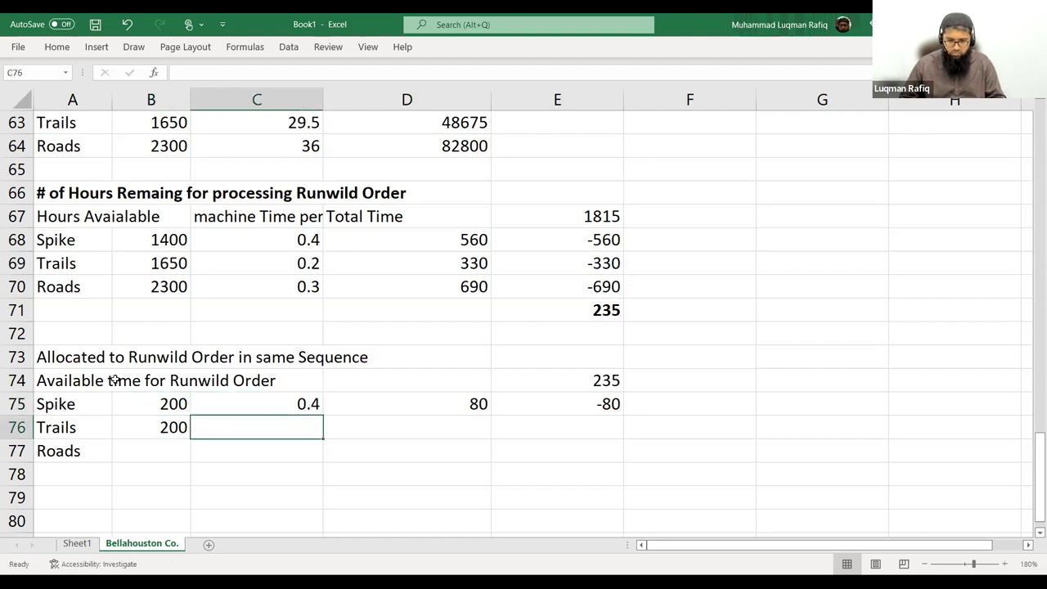
{"action": "type", "text": "0.2"}
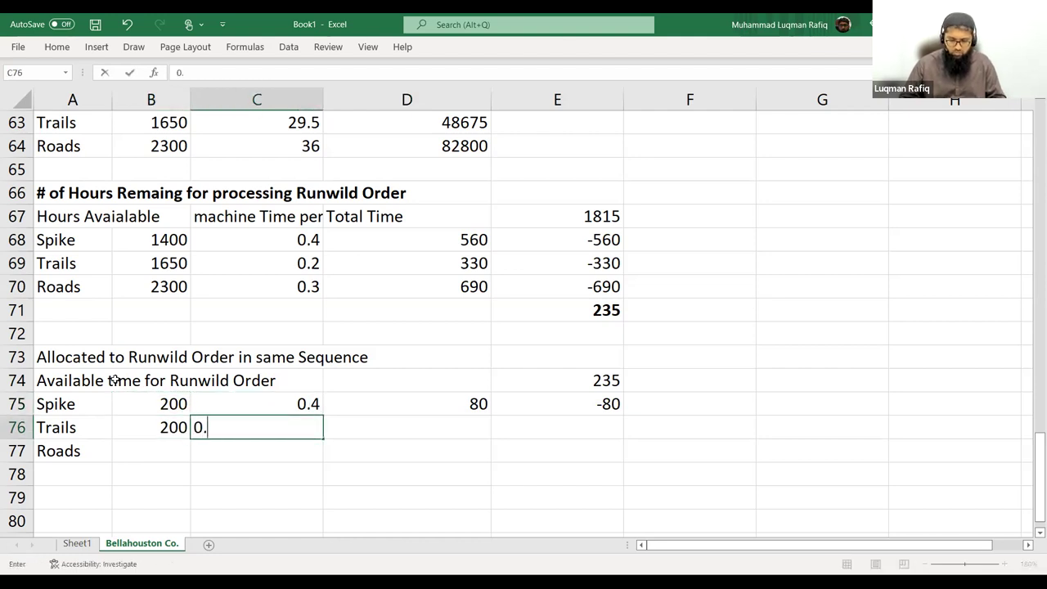
{"action": "key", "text": "Return"}
Copy the total time formula from D75 to D76 for Trails
{"action": "key", "text": "Up"}
{"action": "key", "text": "Up"}
{"action": "key", "text": "Right"}
{"action": "key", "text": "ctrl+c"}
{"action": "key", "text": "Down"}
{"action": "key", "text": "Return"}
{"action": "key", "text": "Right"}
{"action": "key", "text": "Up"}
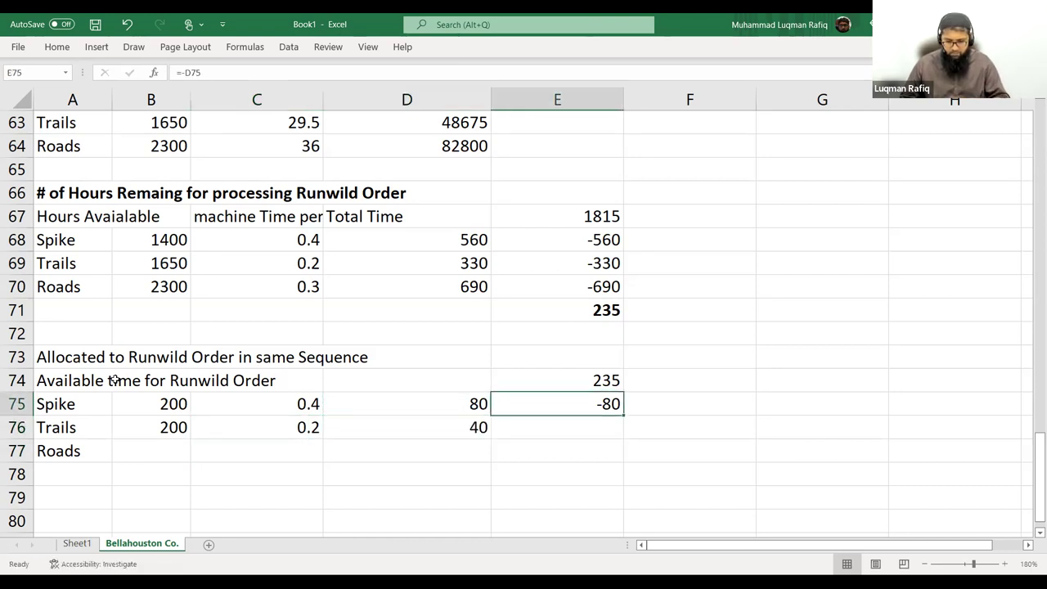
Copy the time deduction formula from E75 to E76 for Trails
{"action": "key", "text": "ctrl+c"}
{"action": "key", "text": "Down"}
{"action": "key", "text": "Return"}
Total the available time and the product deductions in E78 with =SUM(E74:E77)
{"action": "key", "text": "Left"}
{"action": "key", "text": "Down"}
{"action": "key", "text": "Down"}
{"action": "key", "text": "Down"}
{"action": "key", "text": "Right"}
{"action": "key", "text": "Up"}
{"action": "type", "text": "="}
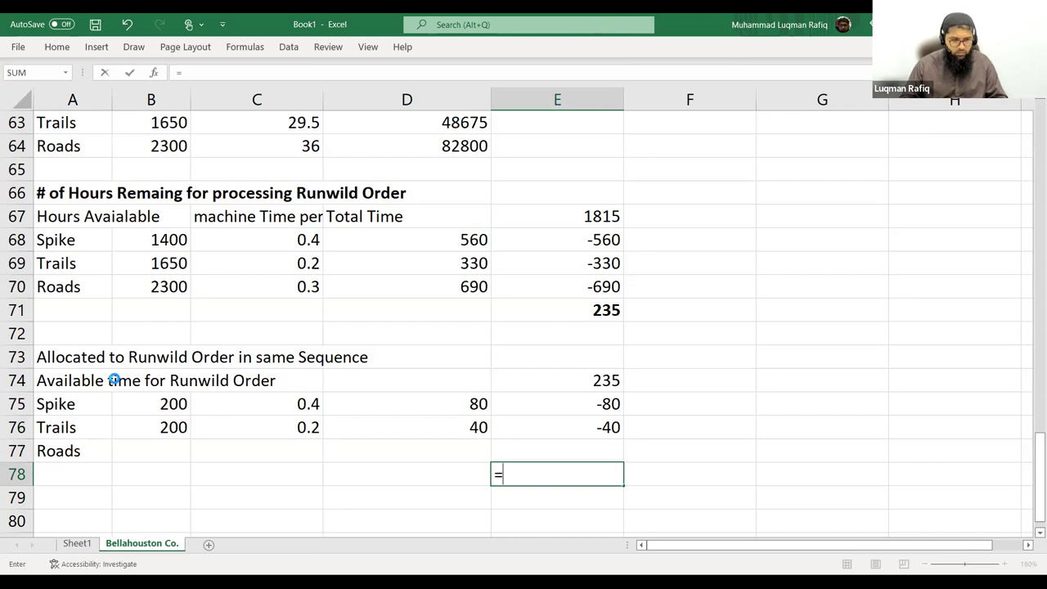
{"action": "type", "text": "sum("}
{"action": "key", "text": "Up"}
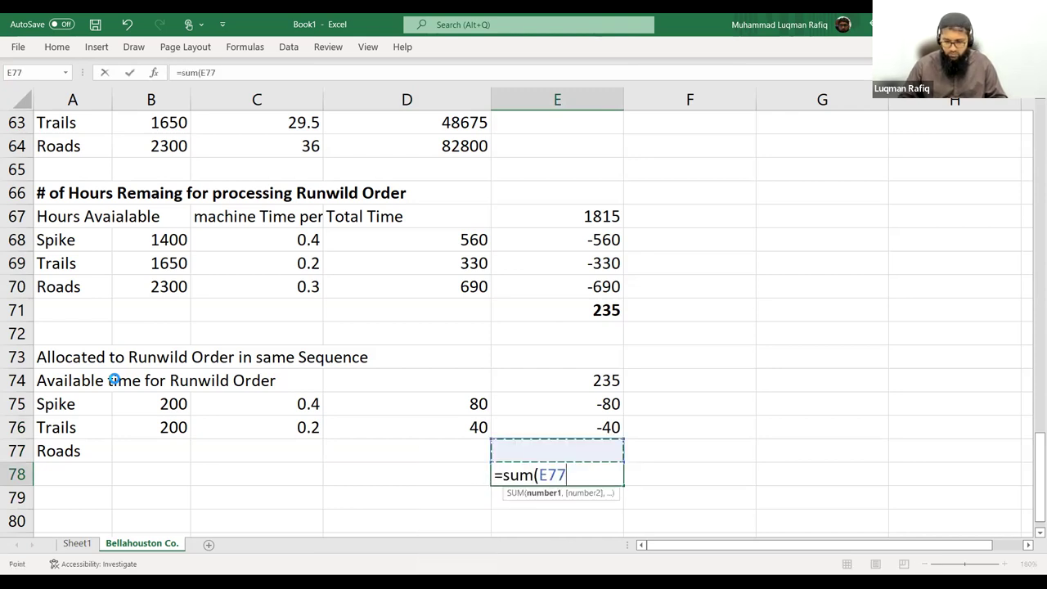
{"action": "key", "text": "shift+Up"}
{"action": "key", "text": "shift+Up"}
{"action": "key", "text": "shift+Up"}
{"action": "key", "text": "ctrl+Return"}
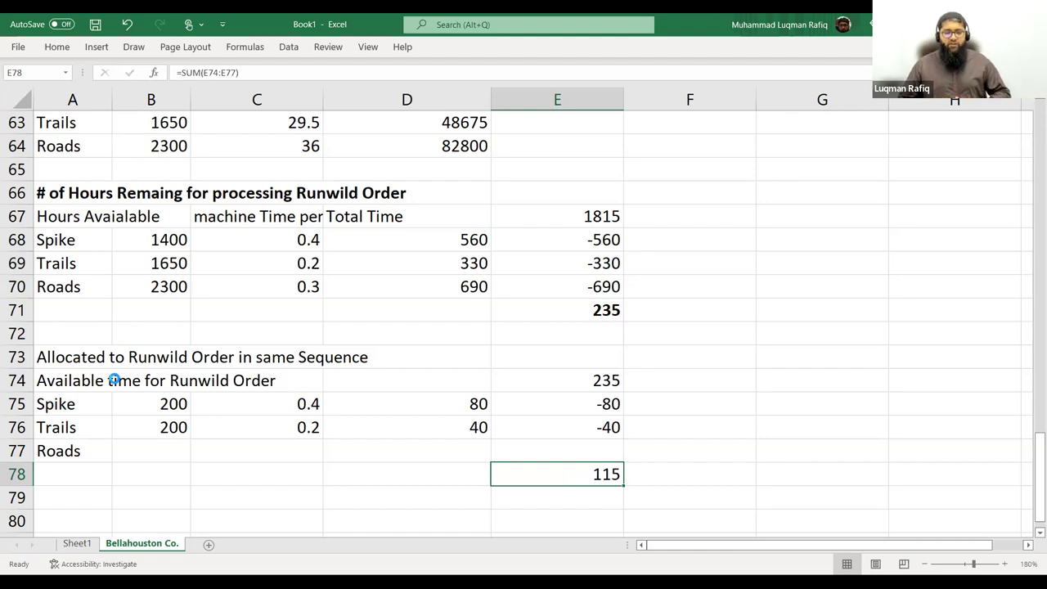
Check the RunWild order quantity in the question document and enter 200 units for Roads in B77
{"action": "key", "text": "Left"}
{"action": "key", "text": "Left"}
{"action": "key", "text": "Up"}
{"action": "key", "text": "Up"}
{"action": "key", "text": "Down"}
{"action": "key", "text": "Left"}
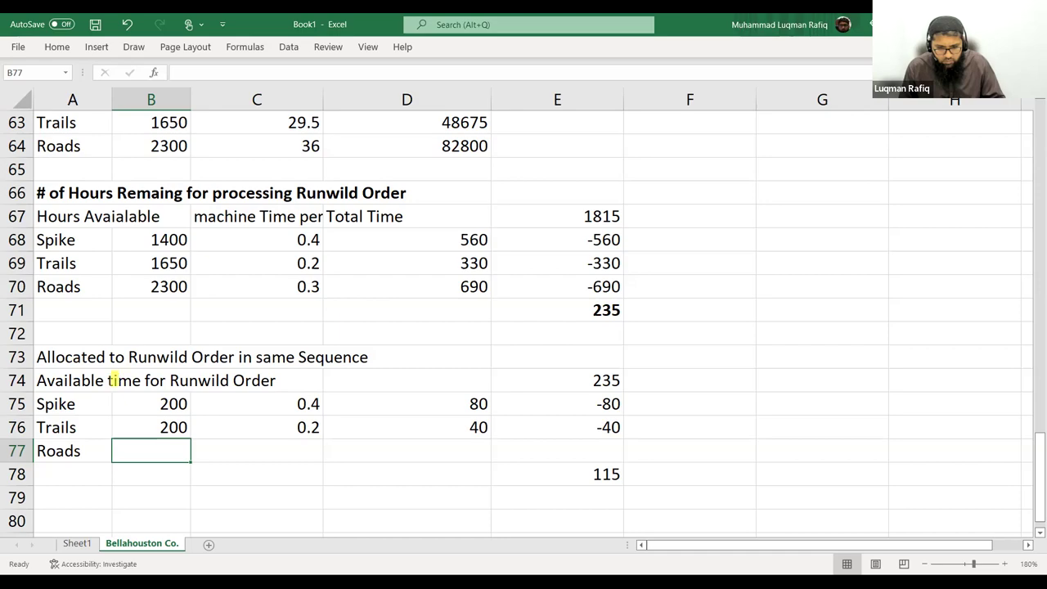
{"action": "key", "text": "alt+Tab"}
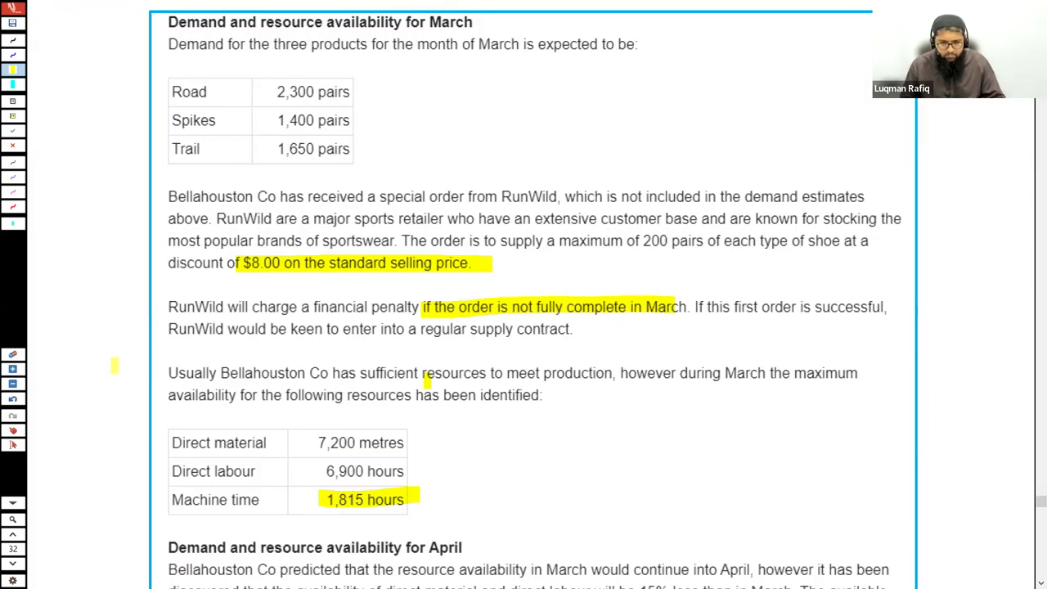
{"action": "key", "text": "alt+Tab"}
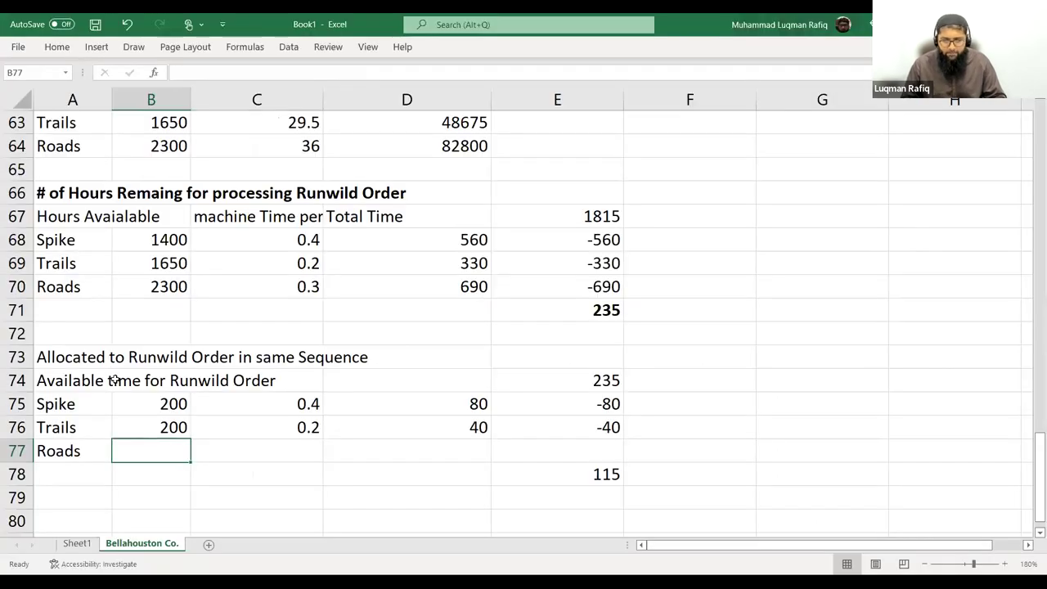
{"action": "type", "text": "200"}
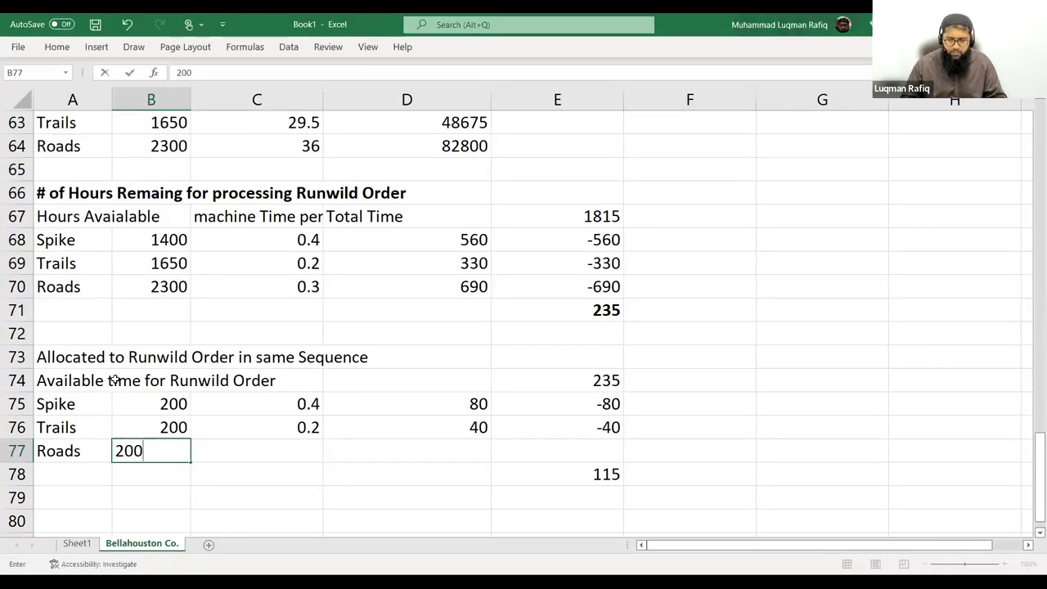
{"action": "key", "text": "Tab"}
Set the Roads machine time in C77 to reference C70
{"action": "type", "text": "="}
{"action": "key", "text": "Up"}
{"action": "key", "text": "Up"}
{"action": "key", "text": "Up"}
{"action": "key", "text": "Up"}
{"action": "key", "text": "Up"}
{"action": "key", "text": "Up"}
{"action": "key", "text": "Up"}
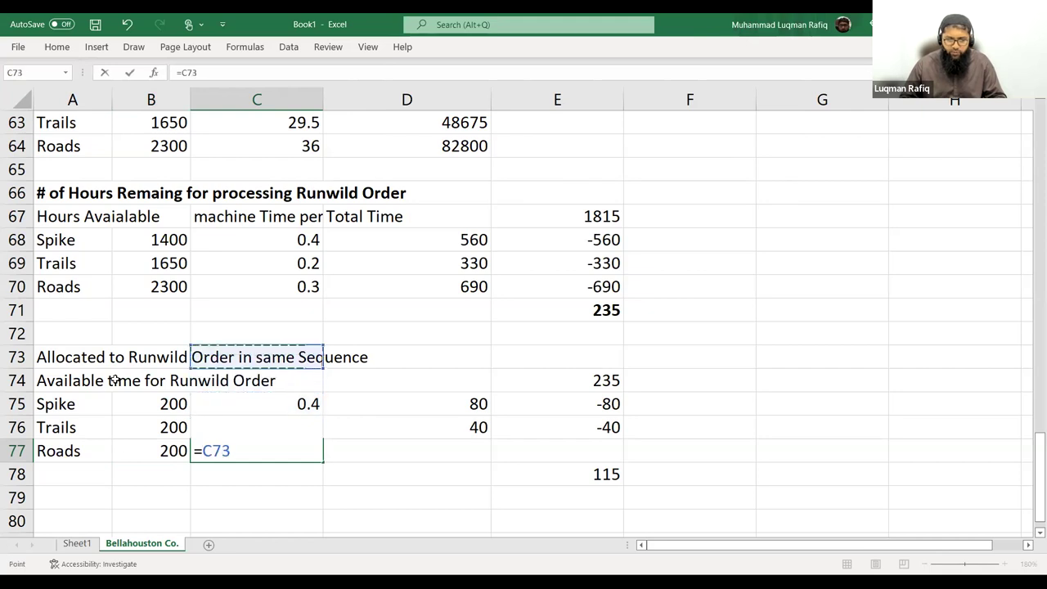
{"action": "key", "text": "Return"}
Copy the total time formula from D76 to D77 and the deduction formula from E76 to E77 for Roads
{"action": "key", "text": "Up"}
{"action": "key", "text": "Right"}
{"action": "key", "text": "Right"}
{"action": "key", "text": "Up"}
{"action": "key", "text": "ctrl+c"}
{"action": "key", "text": "Down"}
{"action": "key", "text": "Return"}
{"action": "key", "text": "Up"}
{"action": "key", "text": "Right"}
{"action": "key", "text": "ctrl+c"}
{"action": "key", "text": "Down"}
{"action": "key", "text": "Return"}
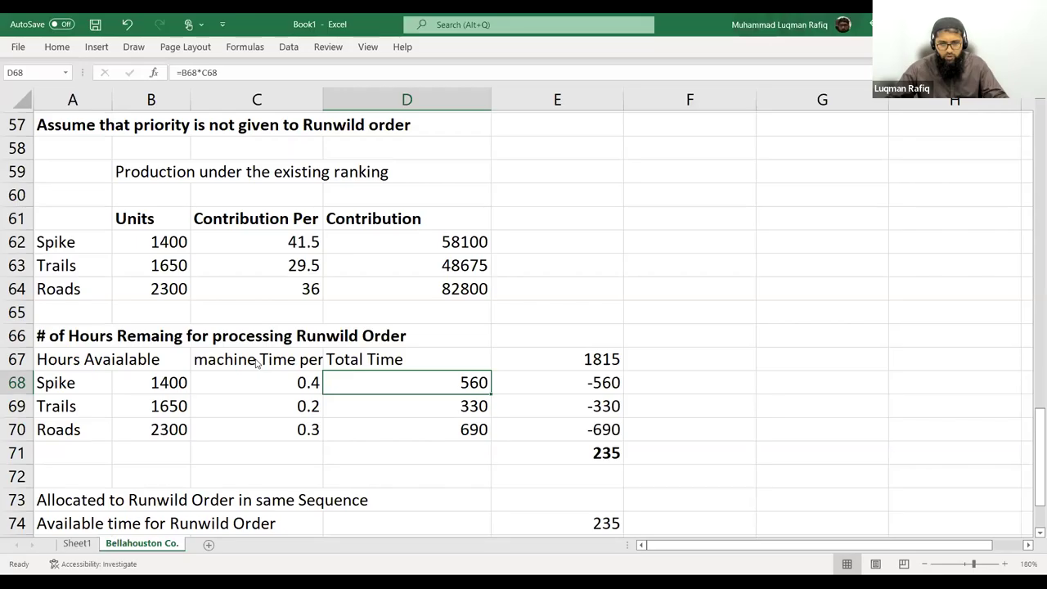
Set the Spike machine time in C68 to reference the Spikes machine hours per unit in G6
{"action": "scroll", "coordinate": [301, 308], "scroll_direction": "down", "scroll_amount": 2}
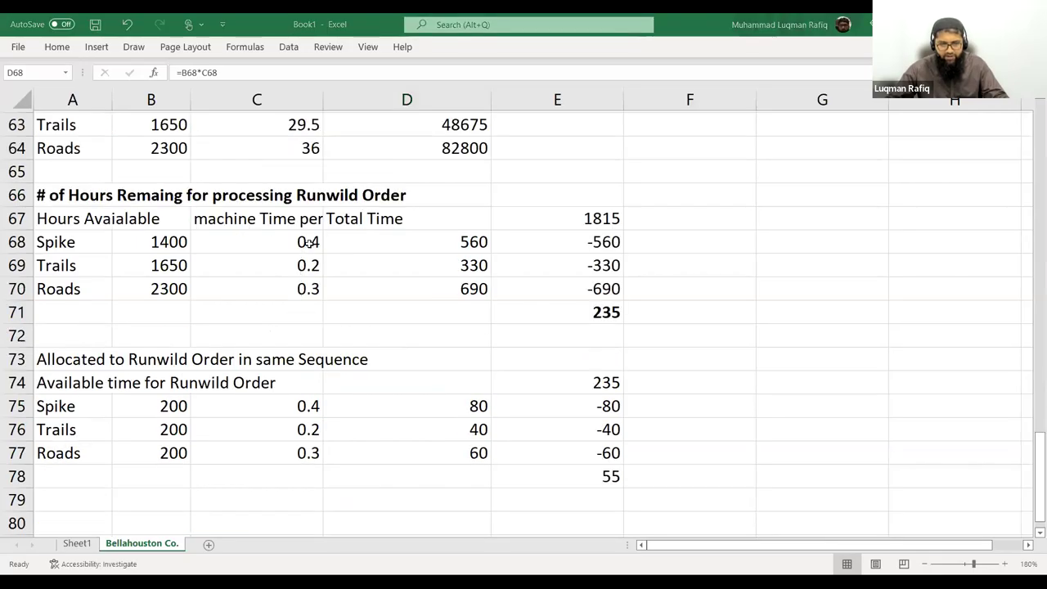
{"action": "left_click", "coordinate": [310, 240]}
{"action": "type", "text": "="}
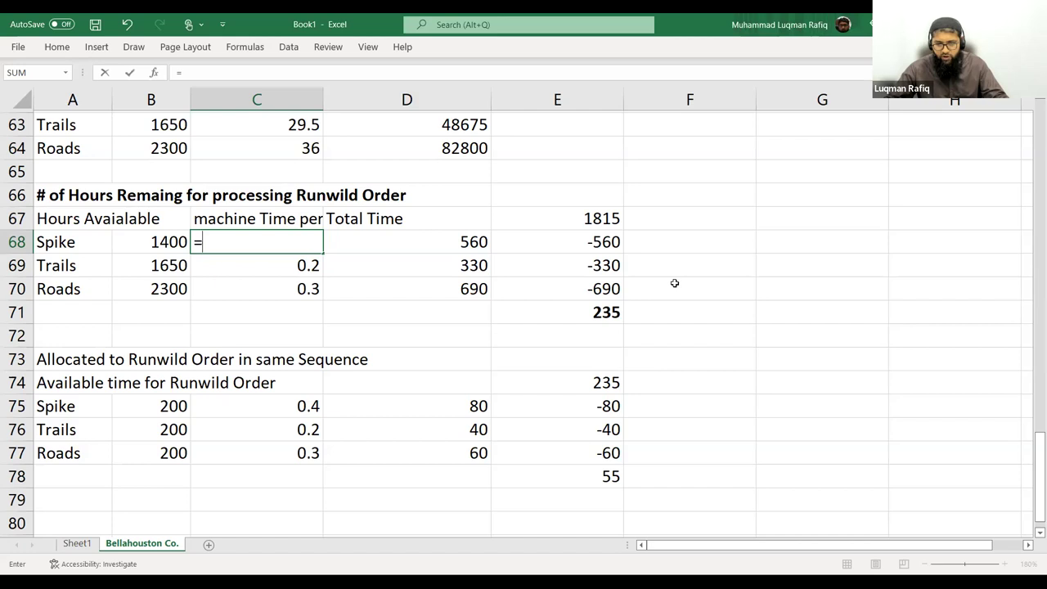
{"action": "scroll", "coordinate": [673, 283], "scroll_direction": "up", "scroll_amount": 7}
{"action": "scroll", "coordinate": [782, 293], "scroll_direction": "up", "scroll_amount": 14}
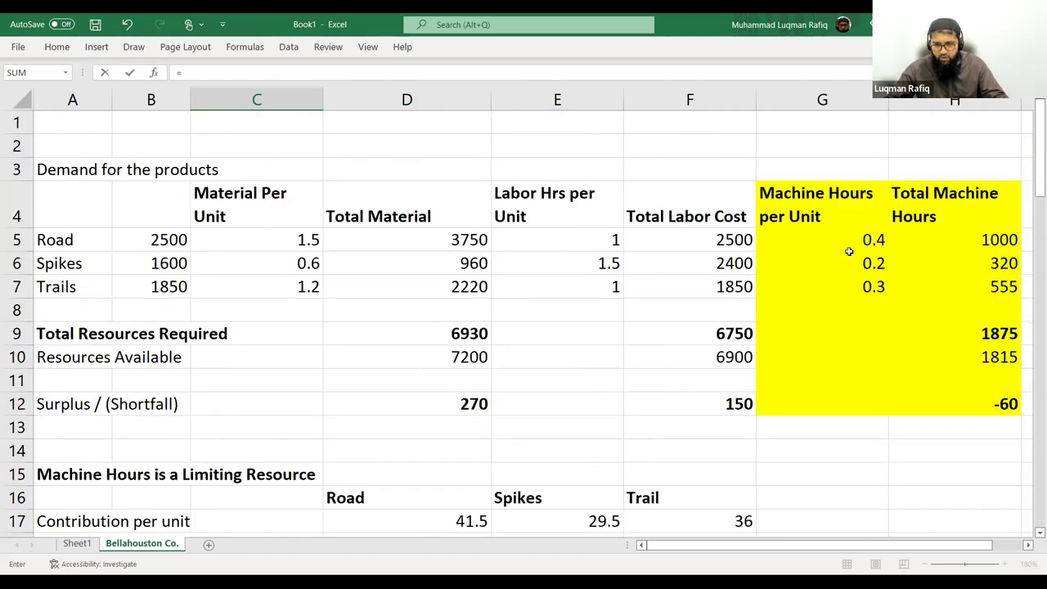
{"action": "left_click", "coordinate": [872, 260]}
{"action": "key", "text": "Return"}
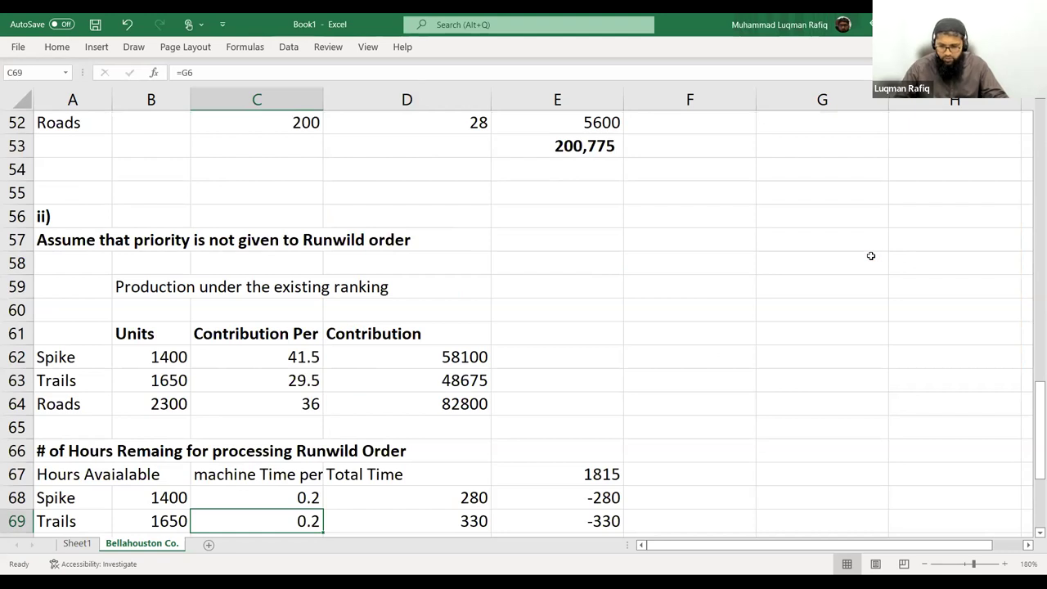
Link the Trails machine time in C69 to G7 and the Roads machine time in C70 to G5
{"action": "type", "text": "="}
{"action": "scroll", "coordinate": [855, 317], "scroll_direction": "up", "scroll_amount": 17}
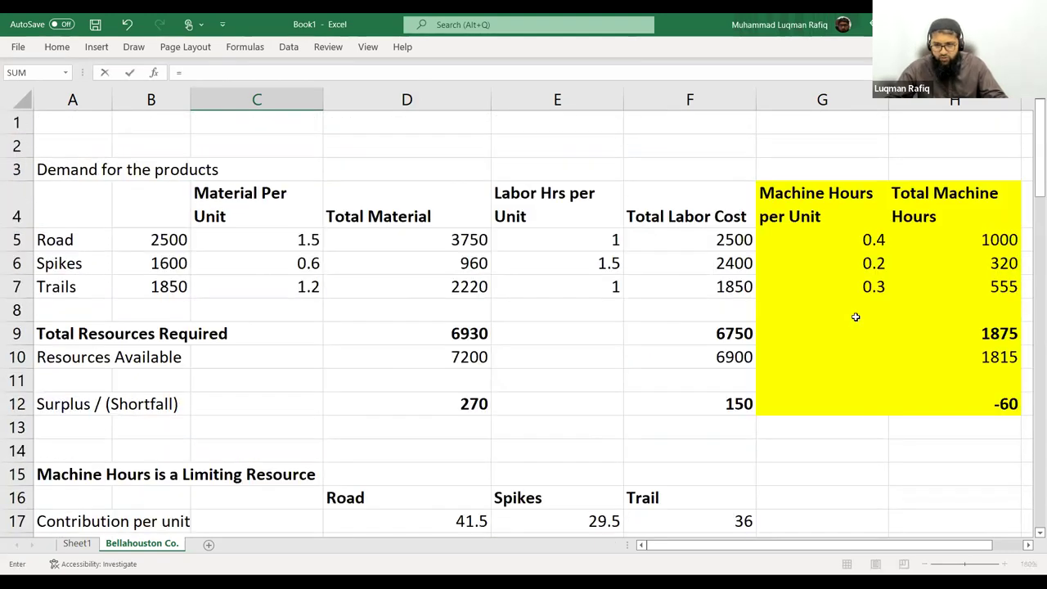
{"action": "left_click", "coordinate": [850, 289]}
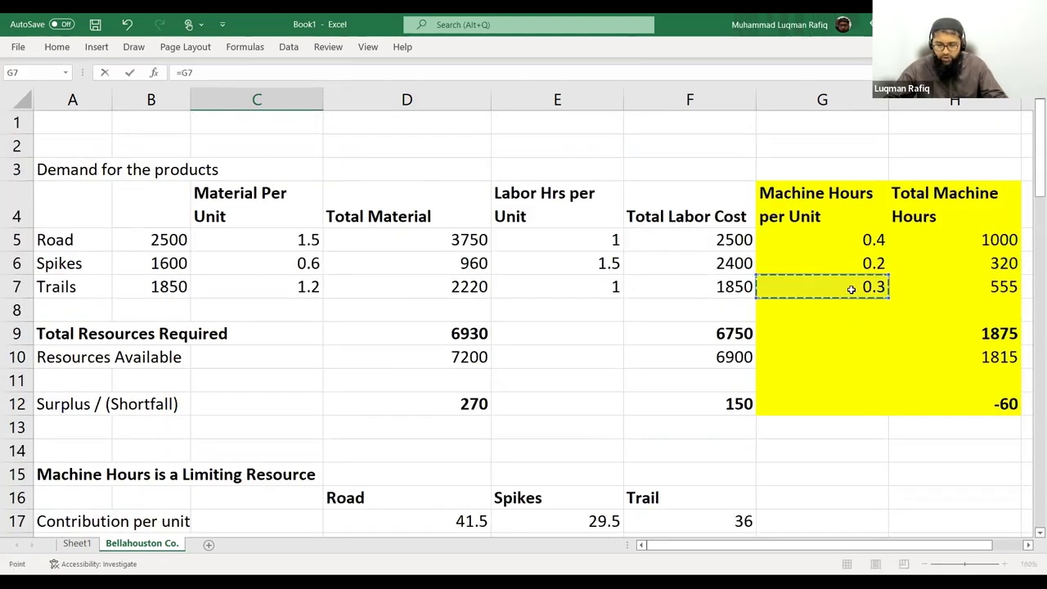
{"action": "key", "text": "Return"}
{"action": "type", "text": "="}
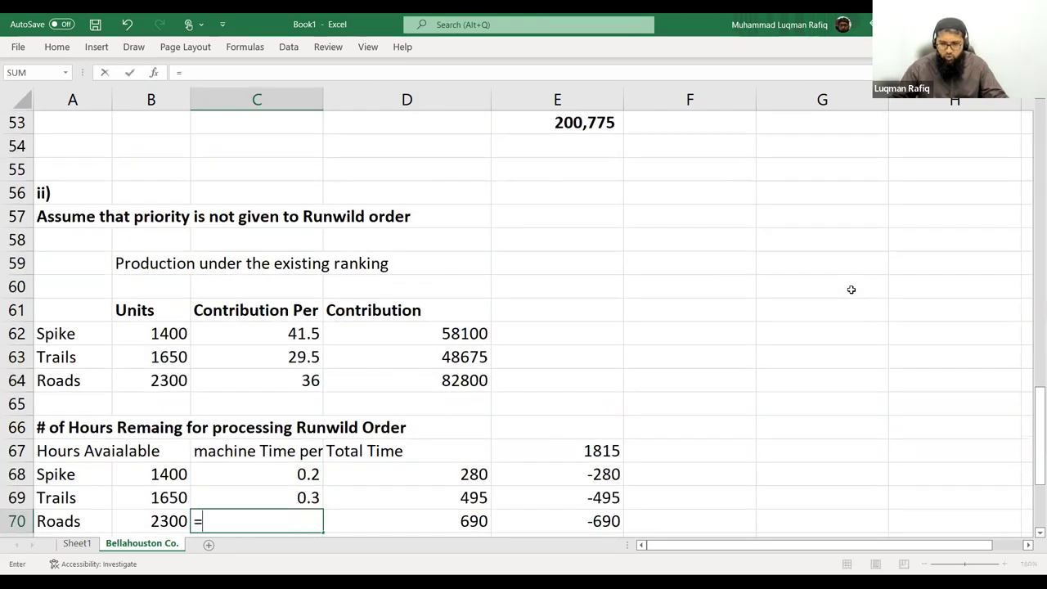
{"action": "scroll", "coordinate": [952, 201], "scroll_direction": "up", "scroll_amount": 10}
{"action": "scroll", "coordinate": [876, 247], "scroll_direction": "up", "scroll_amount": 7}
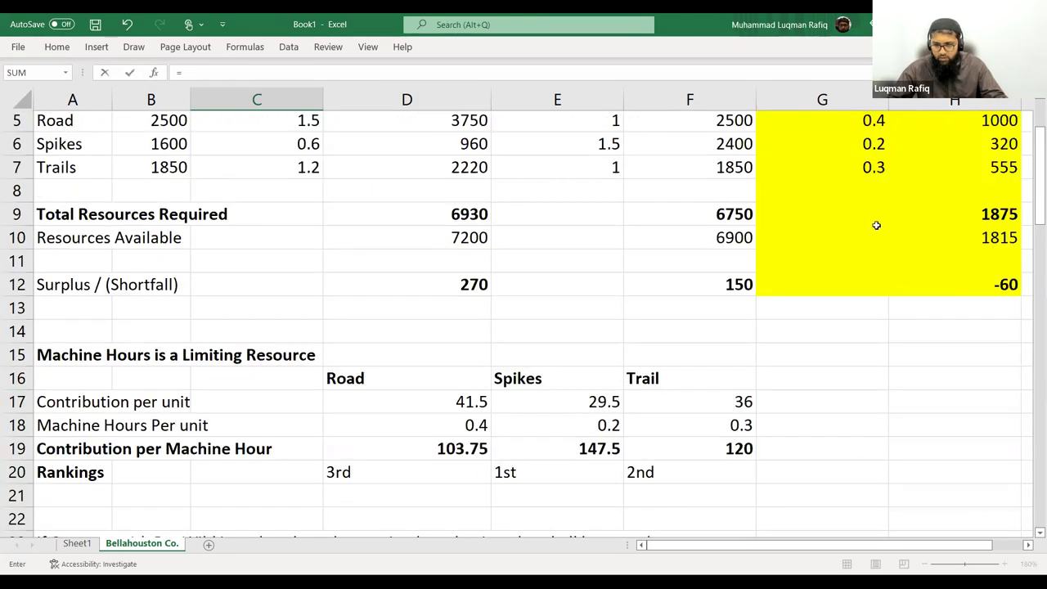
{"action": "left_click", "coordinate": [872, 235]}
{"action": "key", "text": "Return"}
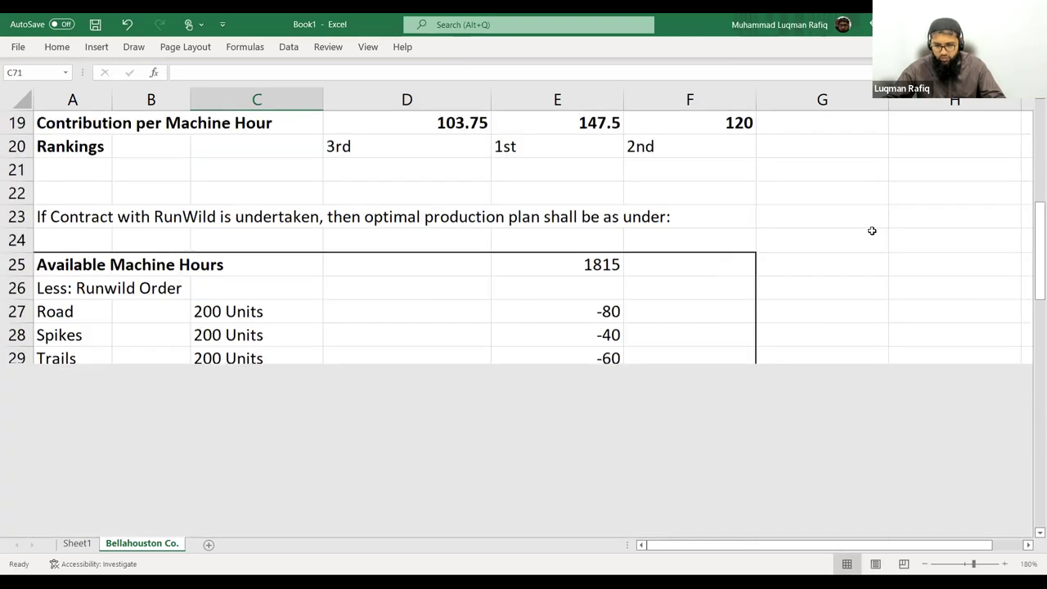
Clear the Roads deduction in E77 and set the closing balance in E78 to 0
{"action": "scroll", "coordinate": [493, 301], "scroll_direction": "down", "scroll_amount": 2}
{"action": "scroll", "coordinate": [493, 304], "scroll_direction": "down", "scroll_amount": 3}
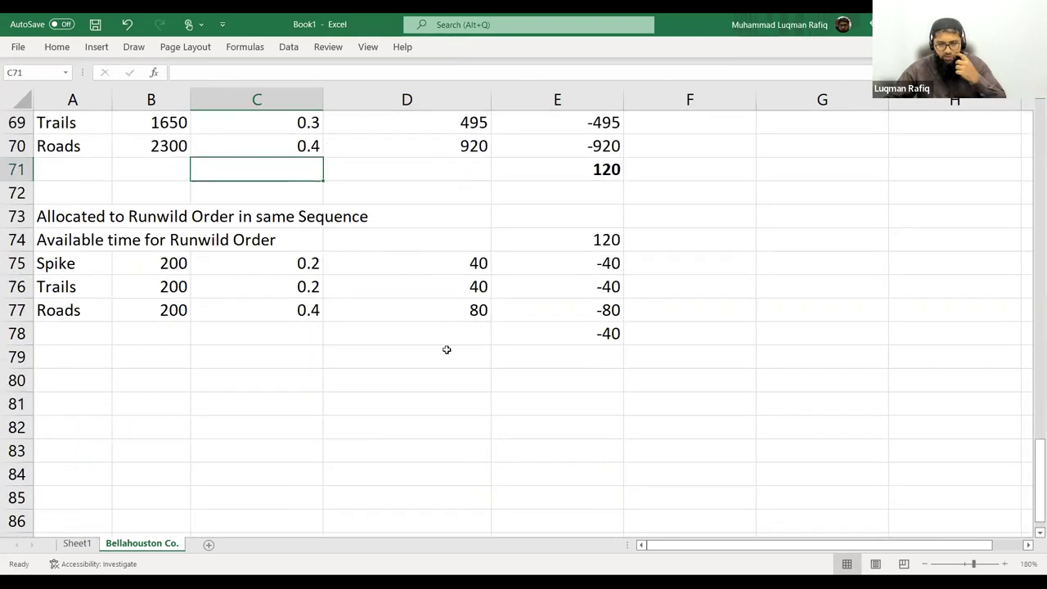
{"action": "left_click", "coordinate": [575, 332]}
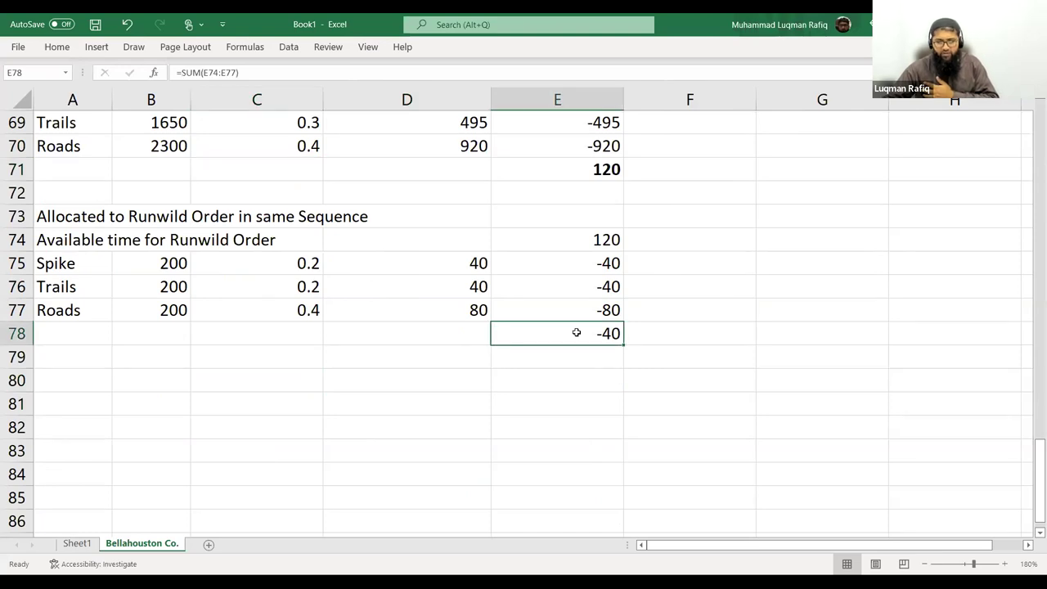
{"action": "type", "text": "="}
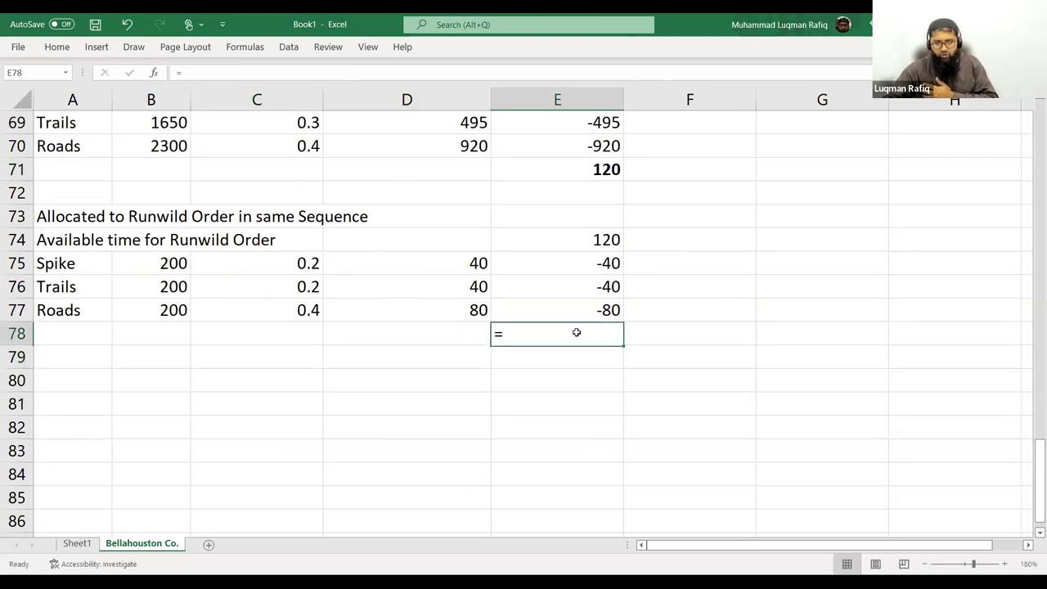
{"action": "key", "text": "Up"}
{"action": "key", "text": "Delete"}
{"action": "left_click", "coordinate": [576, 332]}
{"action": "type", "text": "="}
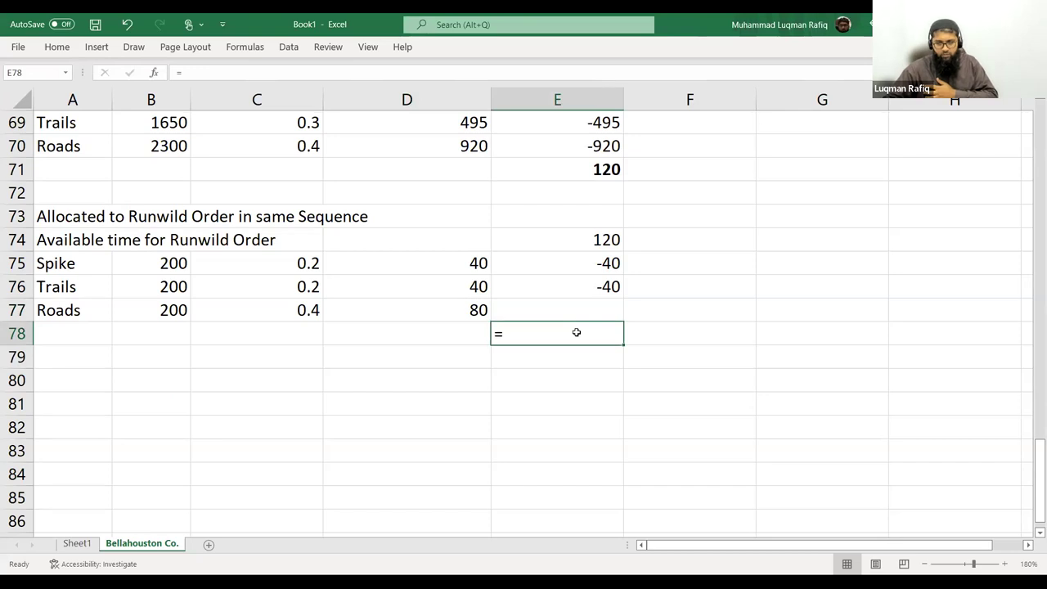
{"action": "key", "text": "Return"}
Calculate the hours left for Roads in E77 with the formula =E78-(SUM(E74:E76))
{"action": "key", "text": "Up"}
{"action": "key", "text": "Up"}
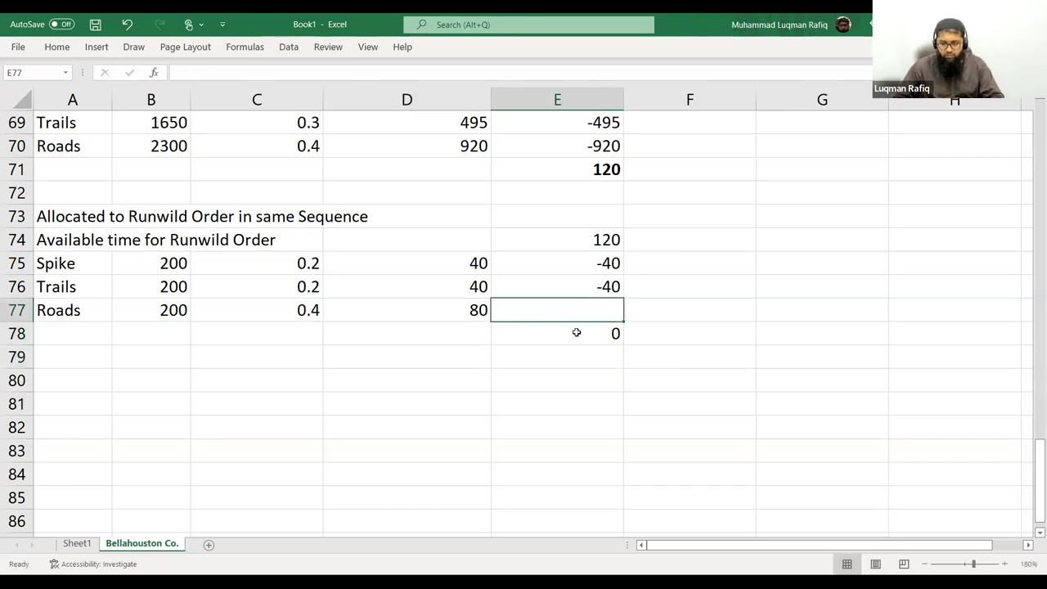
{"action": "type", "text": "="}
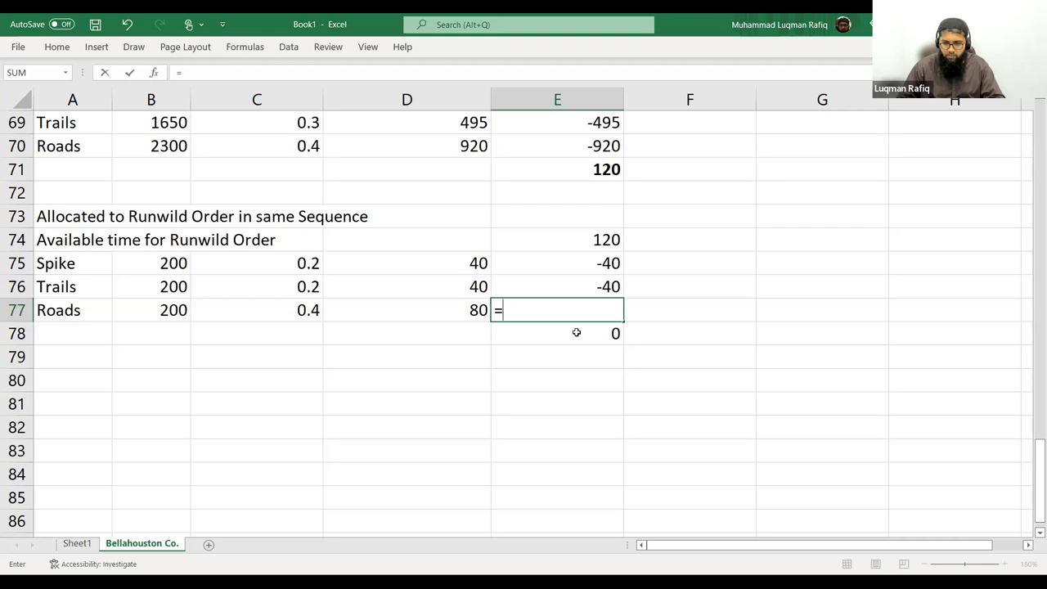
{"action": "left_click", "coordinate": [575, 332]}
{"action": "type", "text": "-("}
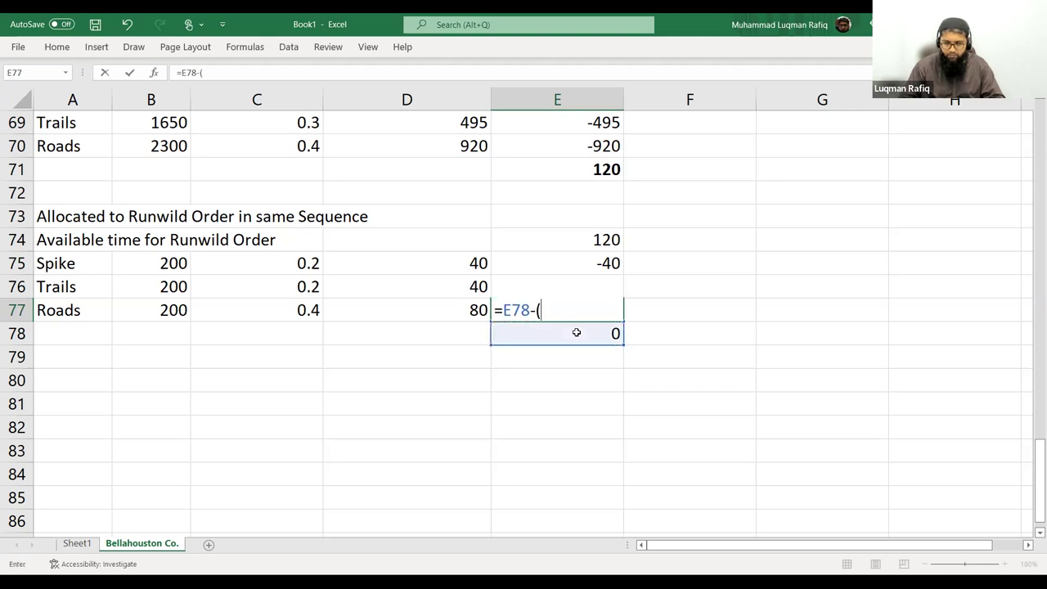
{"action": "type", "text": "sum"}
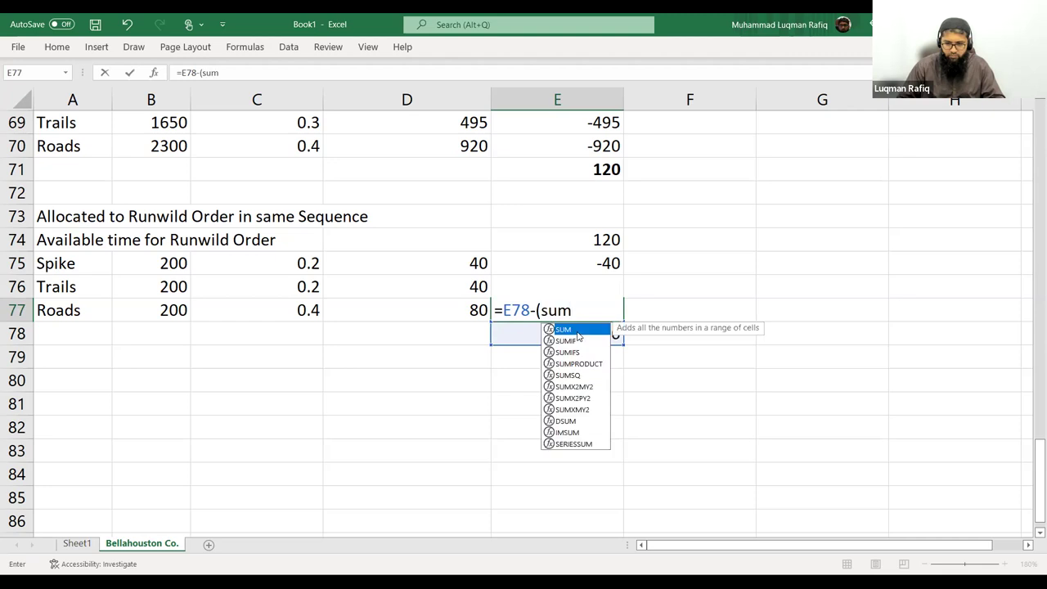
{"action": "type", "text": "("}
{"action": "key", "text": "Up"}
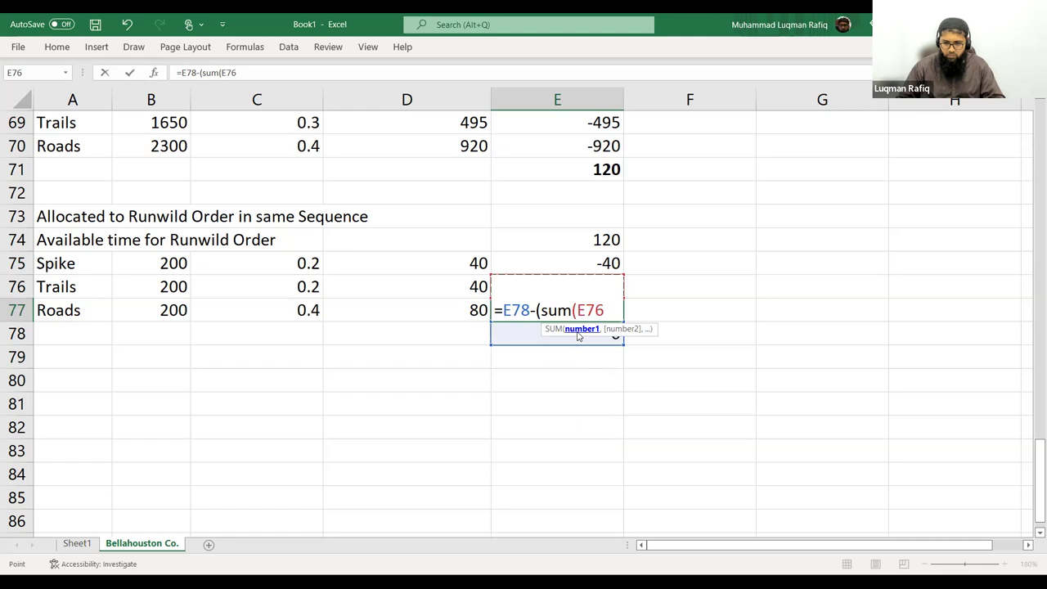
{"action": "key", "text": "shift+Up"}
{"action": "key", "text": "shift+Up"}
{"action": "key", "text": "ctrl+Return"}
Make the Roads hours in E77 bold
{"action": "key", "text": "Left"}
{"action": "key", "text": "Left"}
{"action": "key", "text": "Right"}
{"action": "key", "text": "Right"}
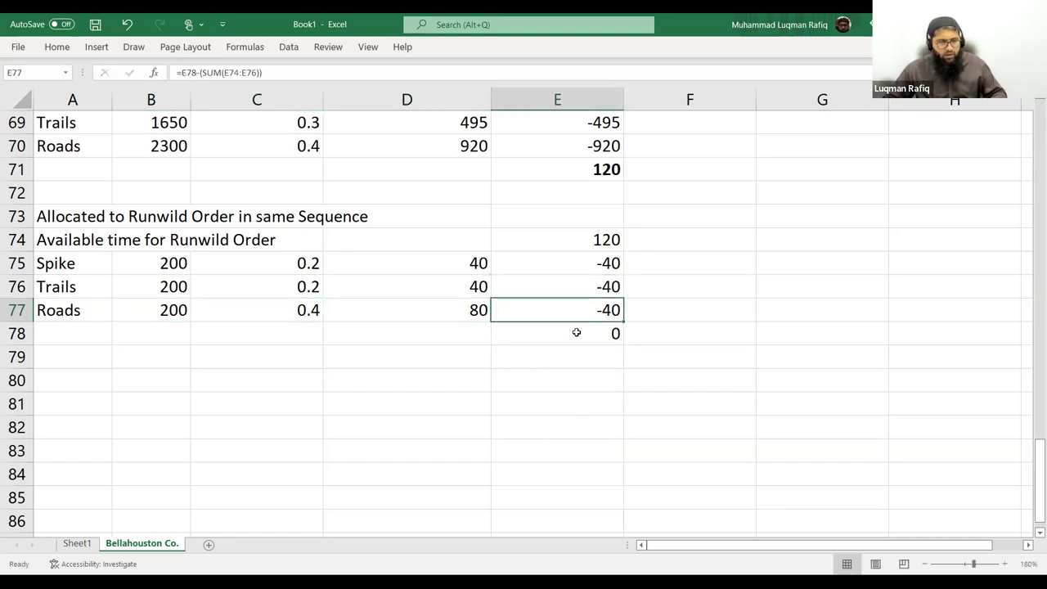
{"action": "key", "text": "ctrl+b"}
Replace the Roads units in B77 with the formula =E77/0.4
{"action": "key", "text": "Left"}
{"action": "key", "text": "Left"}
{"action": "key", "text": "Left"}
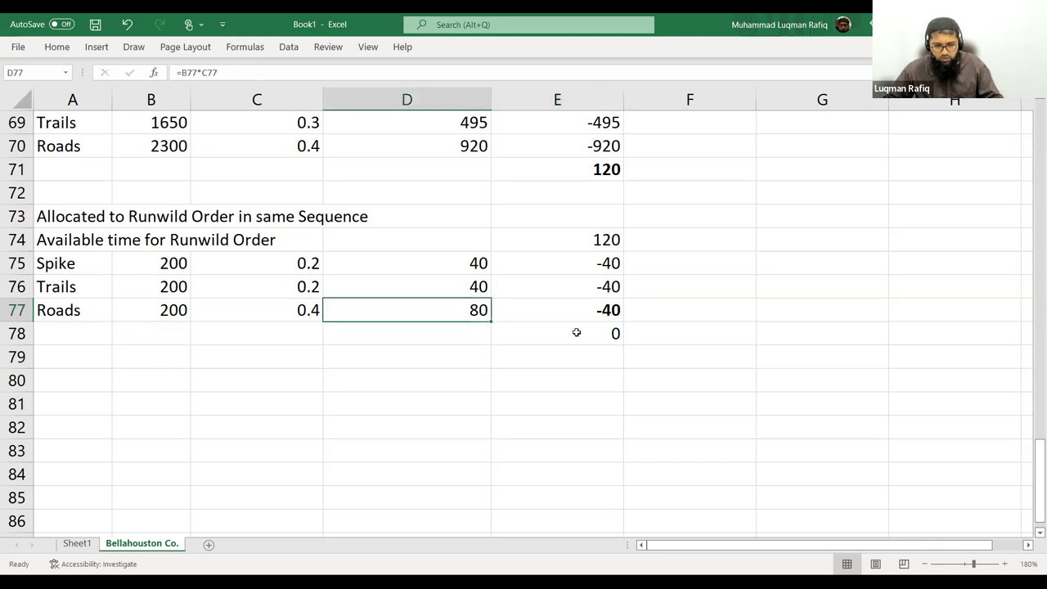
{"action": "key", "text": "Right"}
{"action": "key", "text": "Left"}
{"action": "key", "text": "Delete"}
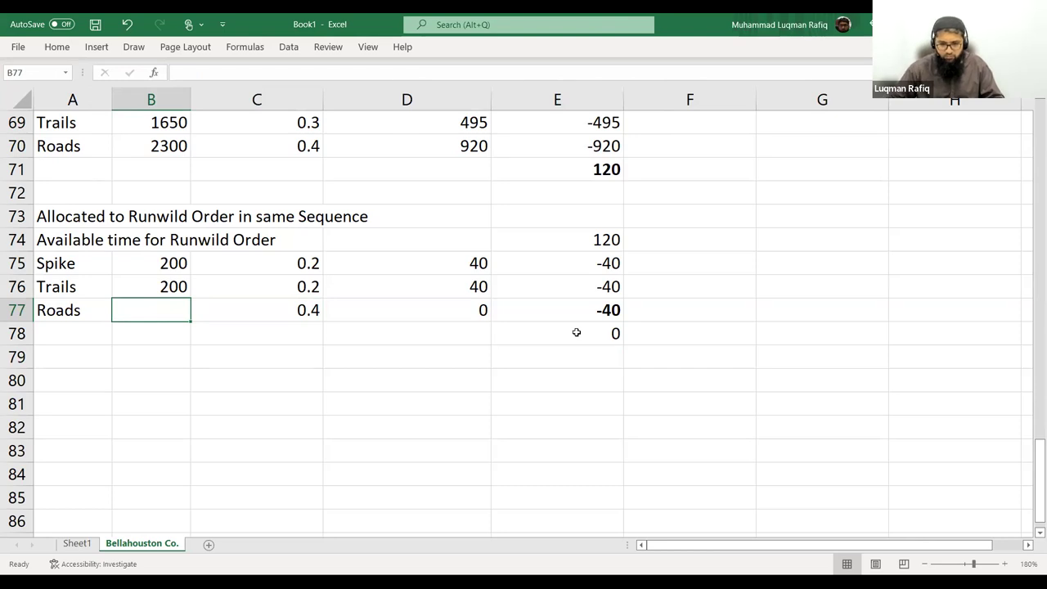
{"action": "type", "text": "="}
{"action": "key", "text": "Right"}
{"action": "key", "text": "Right"}
{"action": "key", "text": "Right"}
{"action": "type", "text": "/"}
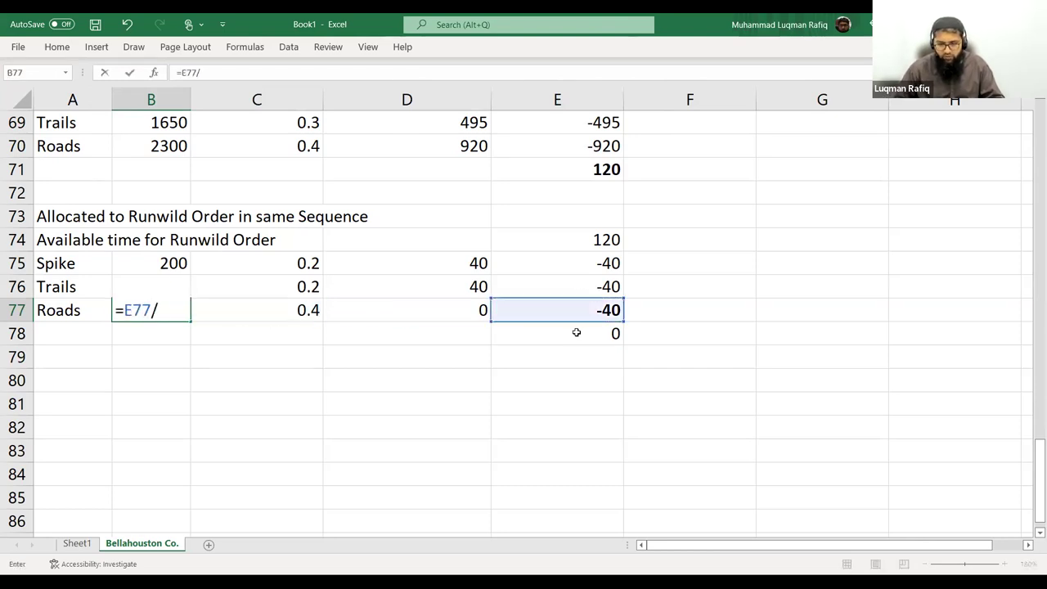
{"action": "type", "text": "0.4"}
{"action": "key", "text": "Return"}
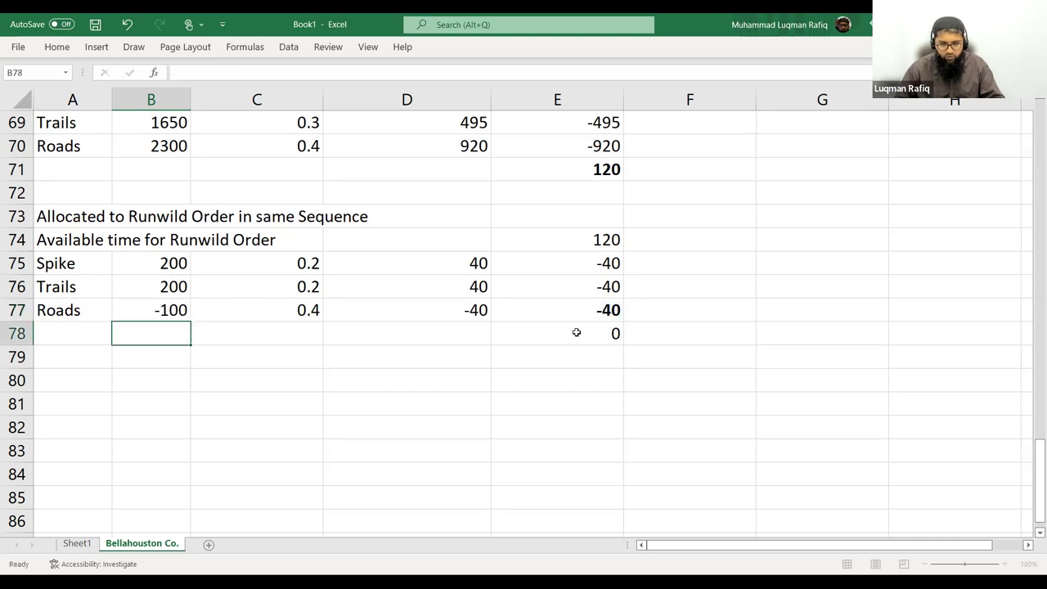
Link the Spike machine time in C75 to the value in C68 with the formula =C68
{"action": "key", "text": "Up"}
{"action": "key", "text": "Right"}
{"action": "key", "text": "Right"}
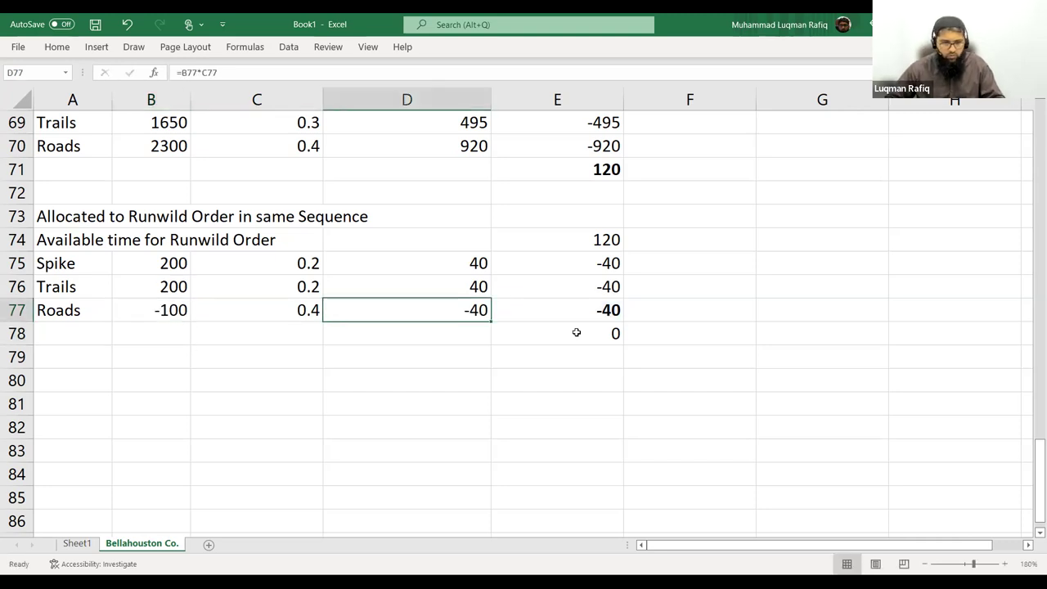
{"action": "key", "text": "Left"}
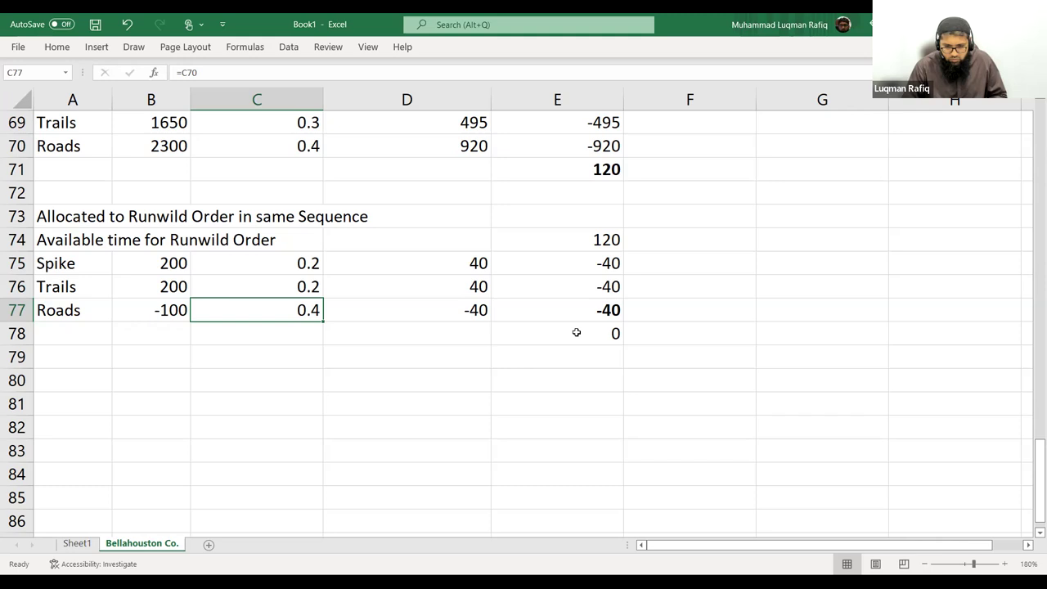
{"action": "key", "text": "Up"}
{"action": "key", "text": "Up"}
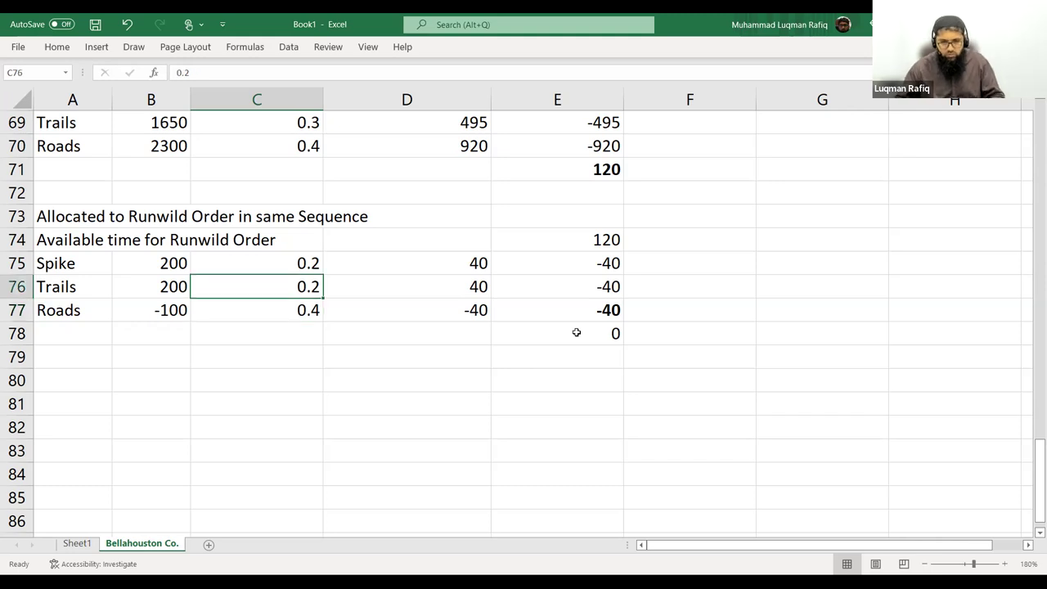
{"action": "type", "text": "="}
{"action": "key", "text": "Up"}
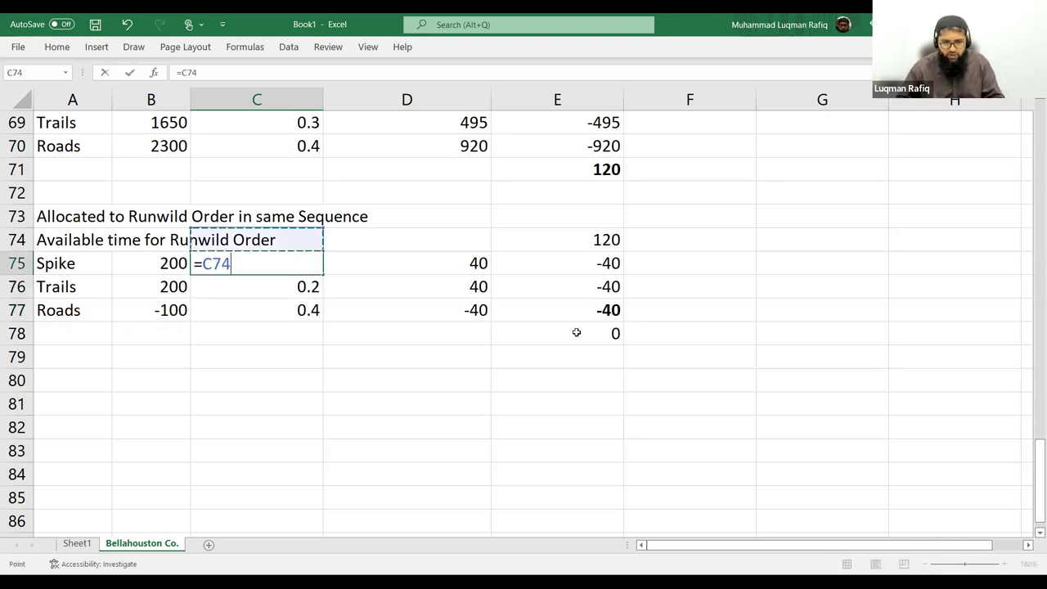
{"action": "key", "text": "Up"}
{"action": "key", "text": "Up"}
{"action": "key", "text": "Up"}
{"action": "key", "text": "Up"}
{"action": "key", "text": "Up"}
{"action": "key", "text": "Up"}
{"action": "key", "text": "Up"}
{"action": "key", "text": "Down"}
{"action": "key", "text": "Return"}
Replace the Trails machine time in C76 with the formula =C69
{"action": "type", "text": "="}
{"action": "key", "text": "Up"}
{"action": "key", "text": "Up"}
{"action": "key", "text": "Up"}
{"action": "key", "text": "Up"}
{"action": "key", "text": "Up"}
{"action": "key", "text": "Up"}
{"action": "key", "text": "Up"}
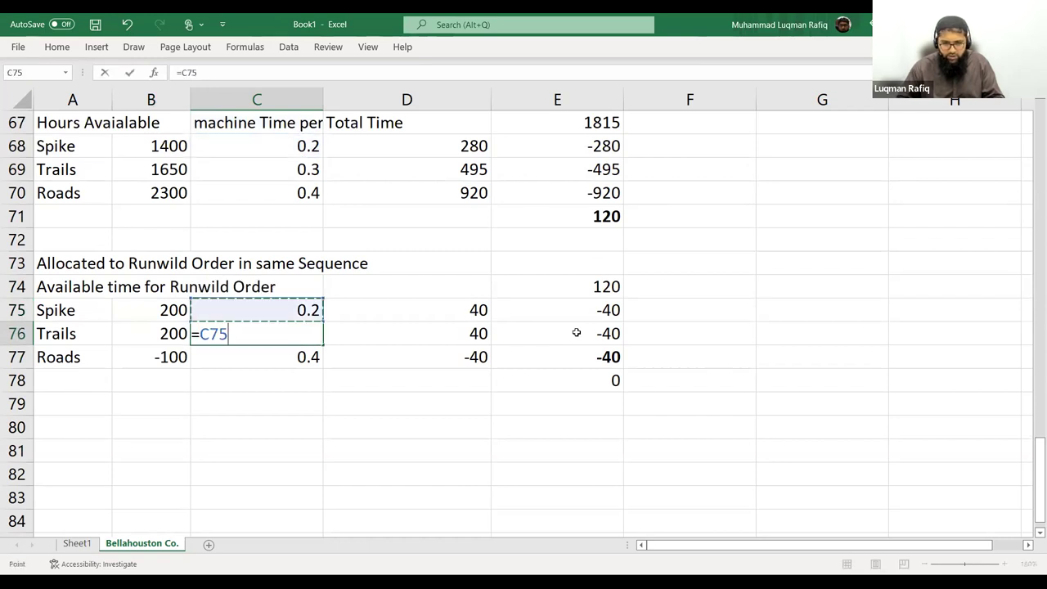
{"action": "key", "text": "Return"}
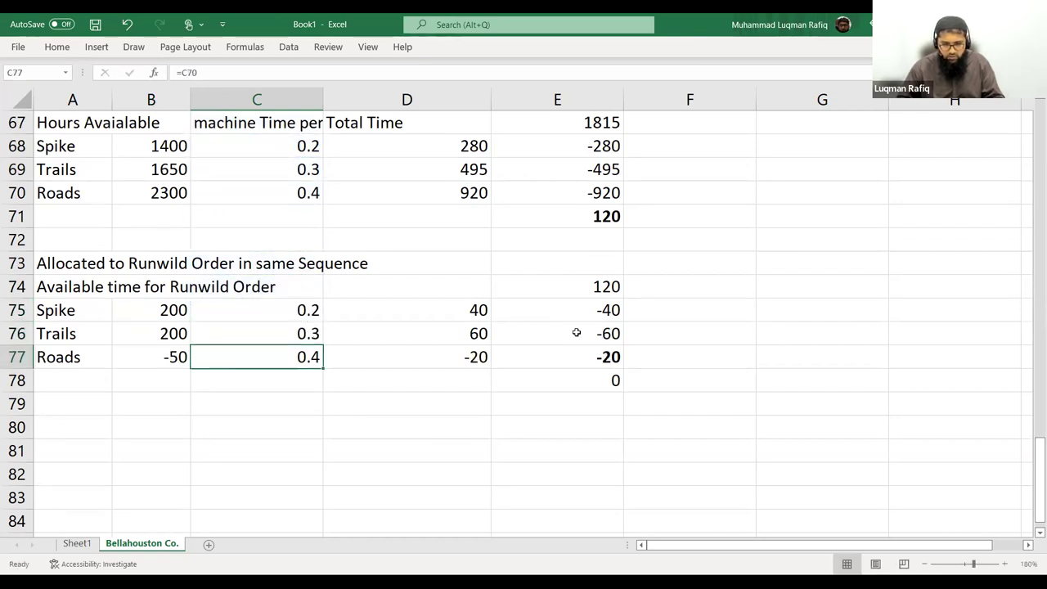
Enter the formula =C70 for the Roads machine time in C77
{"action": "type", "text": "="}
{"action": "key", "text": "Up"}
{"action": "key", "text": "Up"}
{"action": "key", "text": "Up"}
{"action": "key", "text": "Up"}
{"action": "key", "text": "Up"}
{"action": "key", "text": "Up"}
{"action": "key", "text": "Up"}
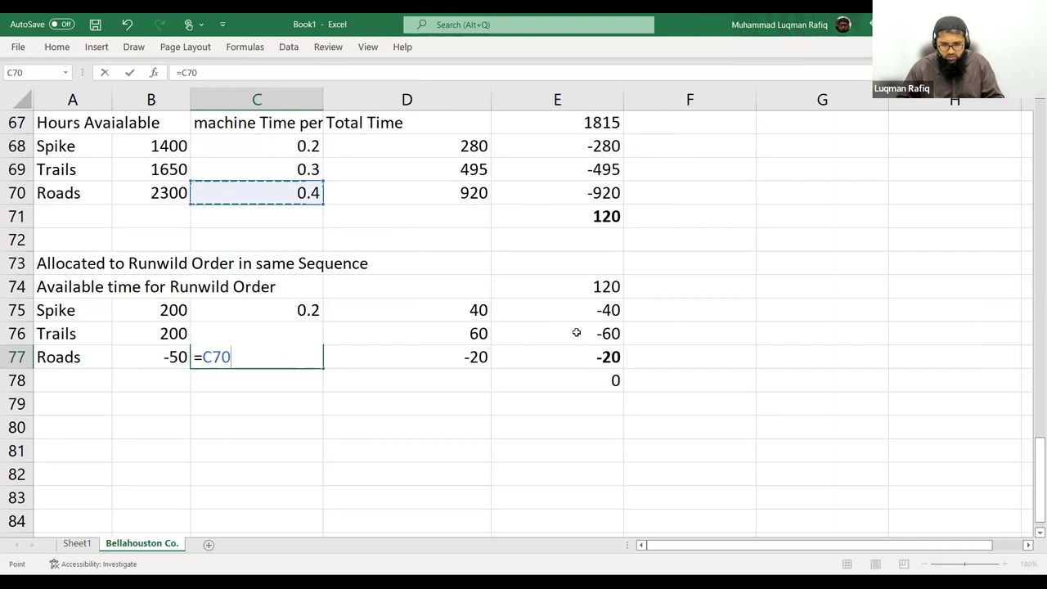
{"action": "key", "text": "Return"}
{"action": "key", "text": "Up"}
{"action": "key", "text": "Left"}
{"action": "key", "text": "Left"}
{"action": "key", "text": "Right"}
{"action": "key", "text": "Left"}
{"action": "key", "text": "Down"}
{"action": "key", "text": "Right"}
{"action": "key", "text": "Right"}
{"action": "key", "text": "Down"}
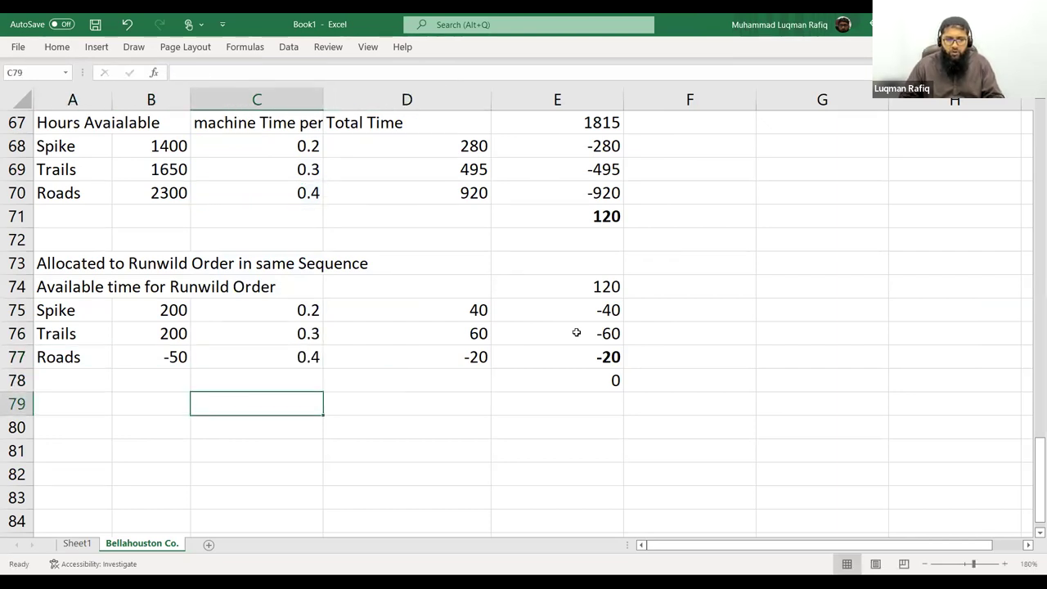
{"action": "key", "text": "Left"}
{"action": "key", "text": "Left"}
{"action": "scroll", "coordinate": [577, 332], "scroll_direction": "up", "scroll_amount": 2}
{"action": "scroll", "coordinate": [576, 332], "scroll_direction": "down", "scroll_amount": 2}
{"action": "scroll", "coordinate": [577, 332], "scroll_direction": "up", "scroll_amount": 2}
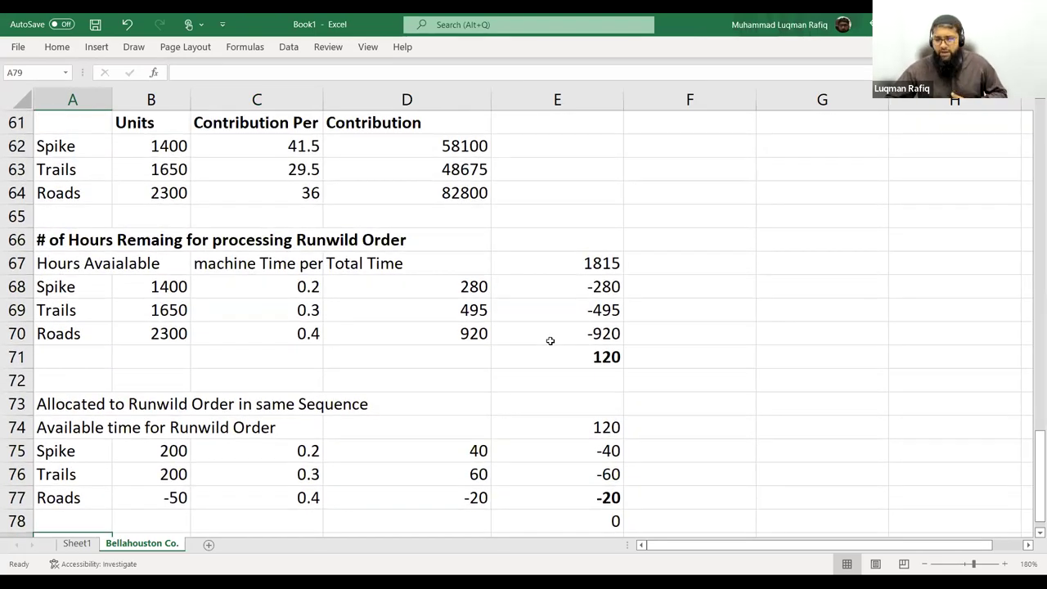
Make the "Available time for Runwild Order" label in A74 bold
{"action": "scroll", "coordinate": [549, 340], "scroll_direction": "down", "scroll_amount": 1}
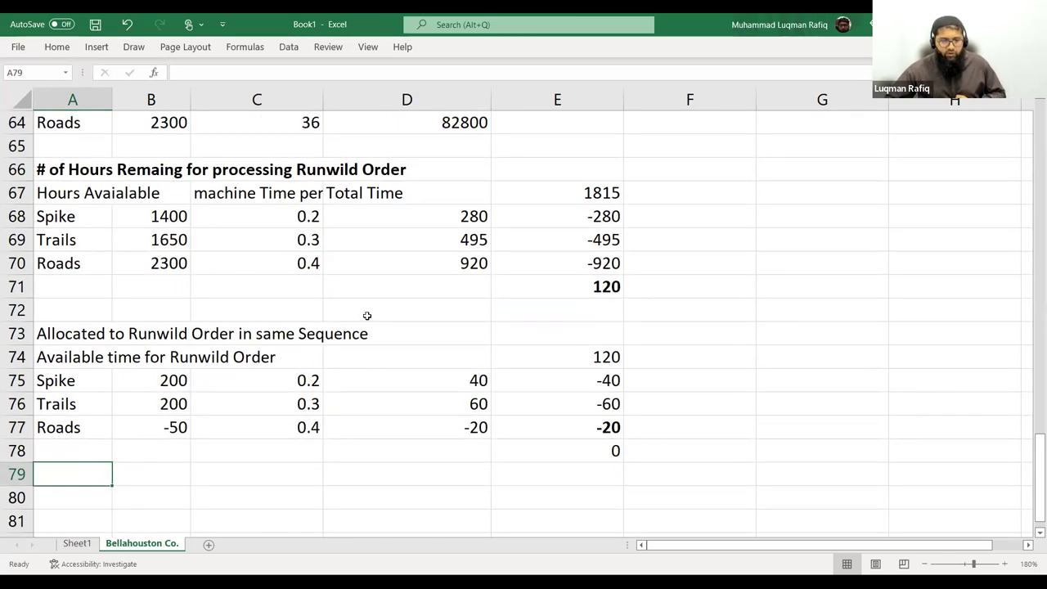
{"action": "left_click", "coordinate": [86, 355]}
{"action": "key", "text": "ctrl+b"}
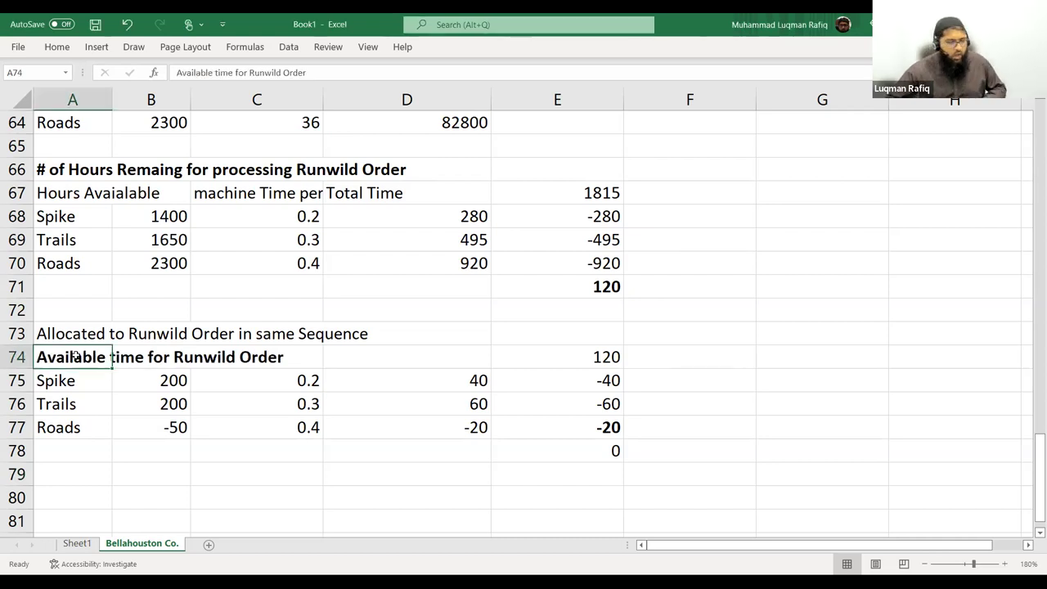
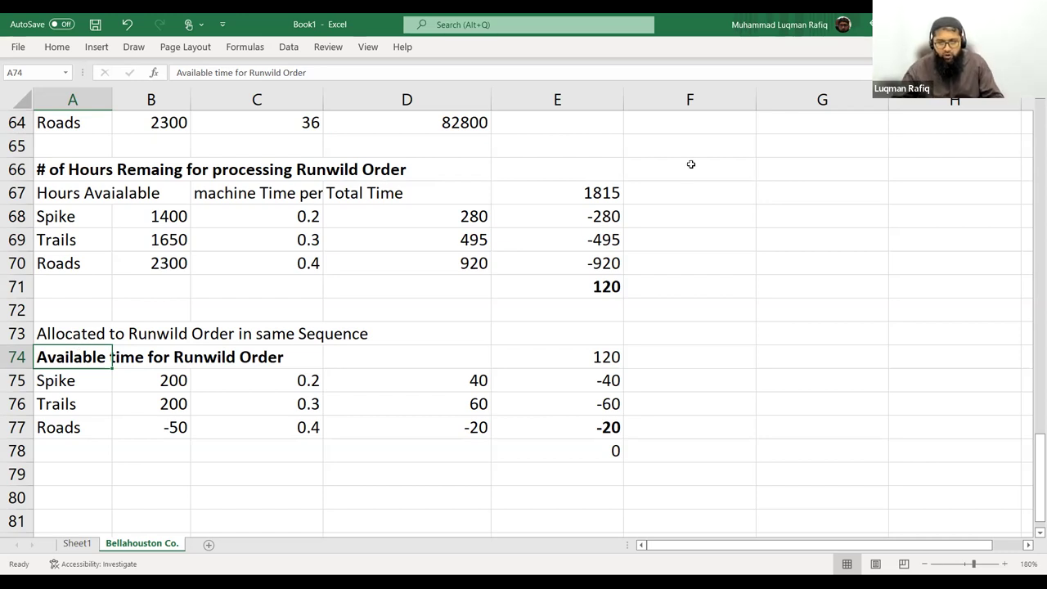
Add the column headings "Contribution per Unit" in F67 and "Total Contribution" in G67
{"action": "left_click", "coordinate": [686, 194]}
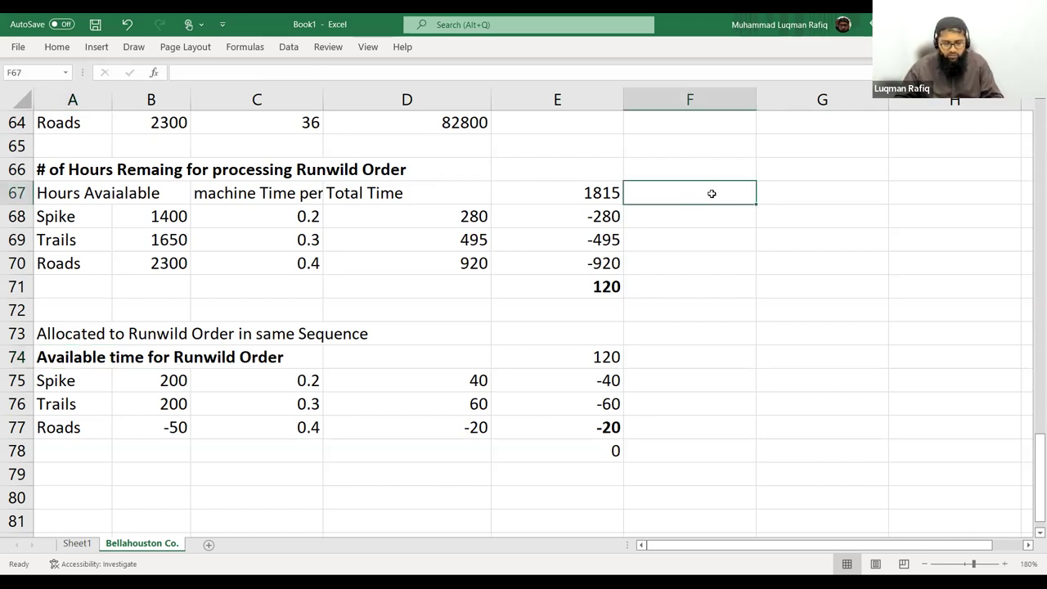
{"action": "type", "text": "Co"}
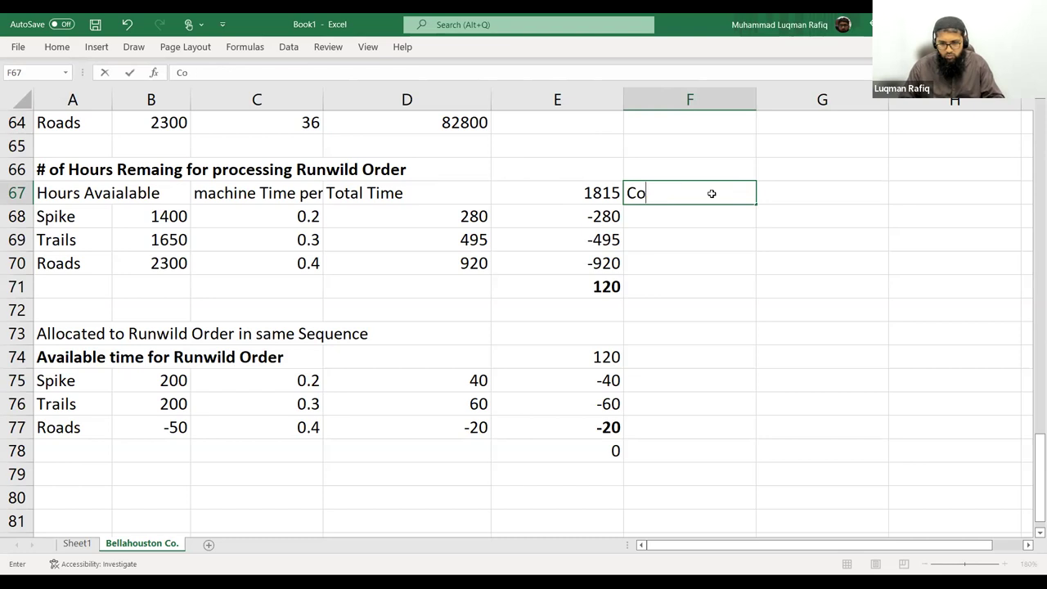
{"action": "type", "text": "ntribution pe"}
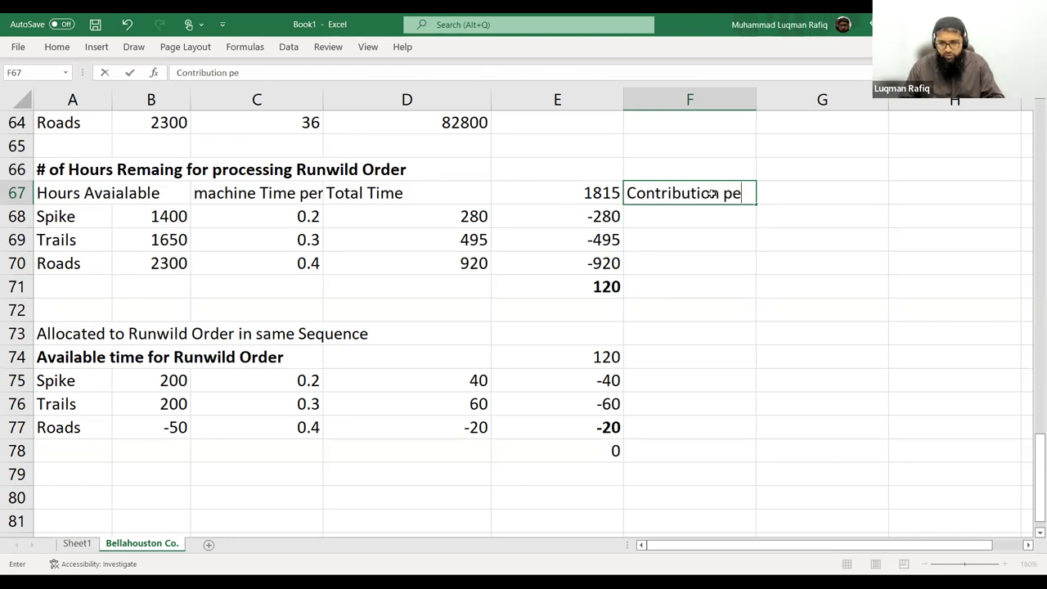
{"action": "type", "text": "r Unit"}
{"action": "key", "text": "Tab"}
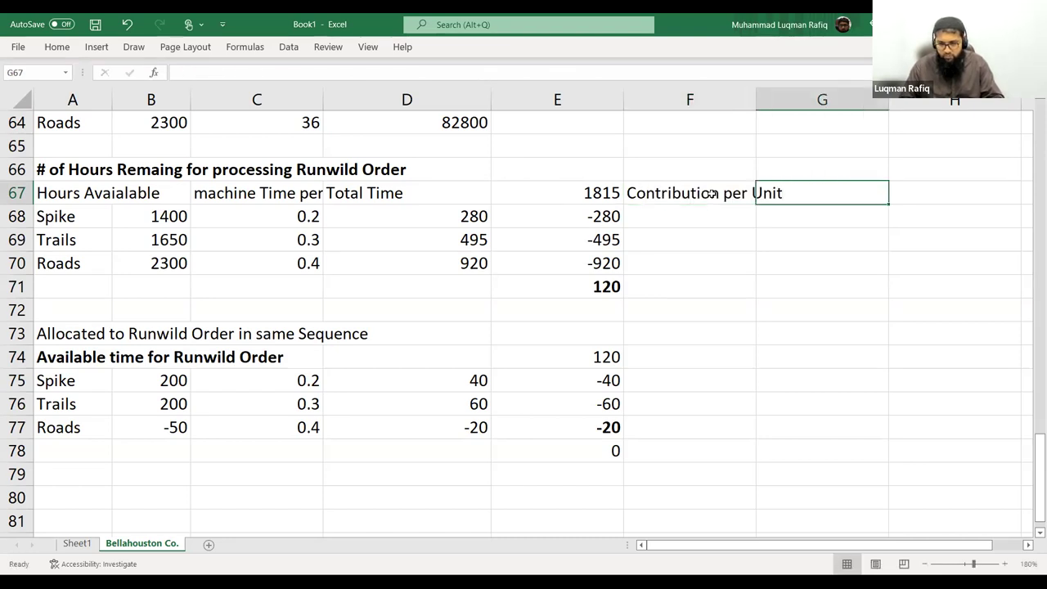
{"action": "type", "text": "Total Contribution"}
{"action": "key", "text": "Return"}
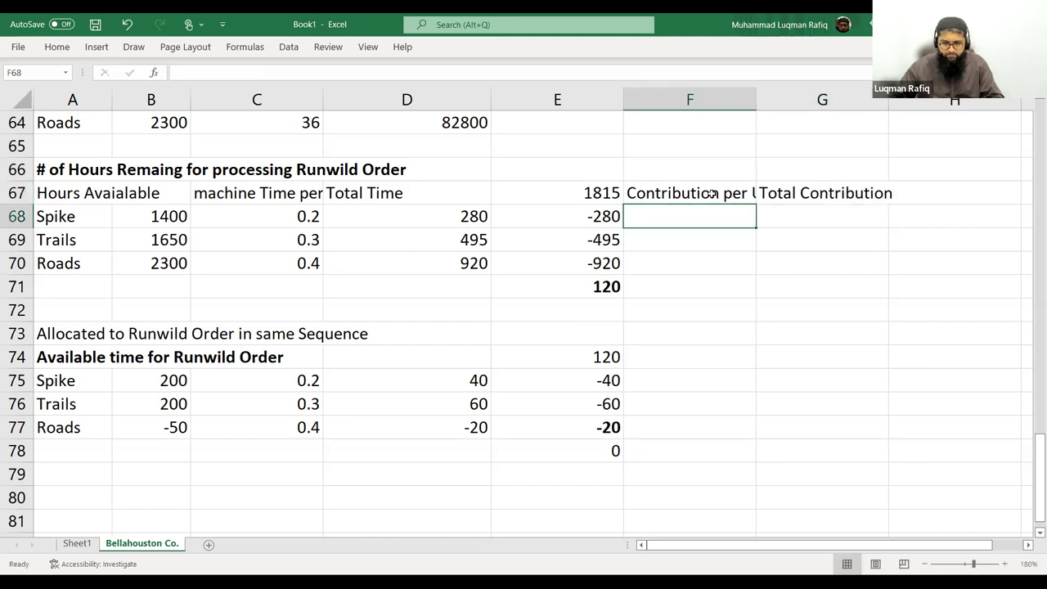
Correct the non-RunWild Spike contribution per unit in D45 by linking it to the Spikes value with =E17
{"action": "scroll", "coordinate": [444, 296], "scroll_direction": "up", "scroll_amount": 10}
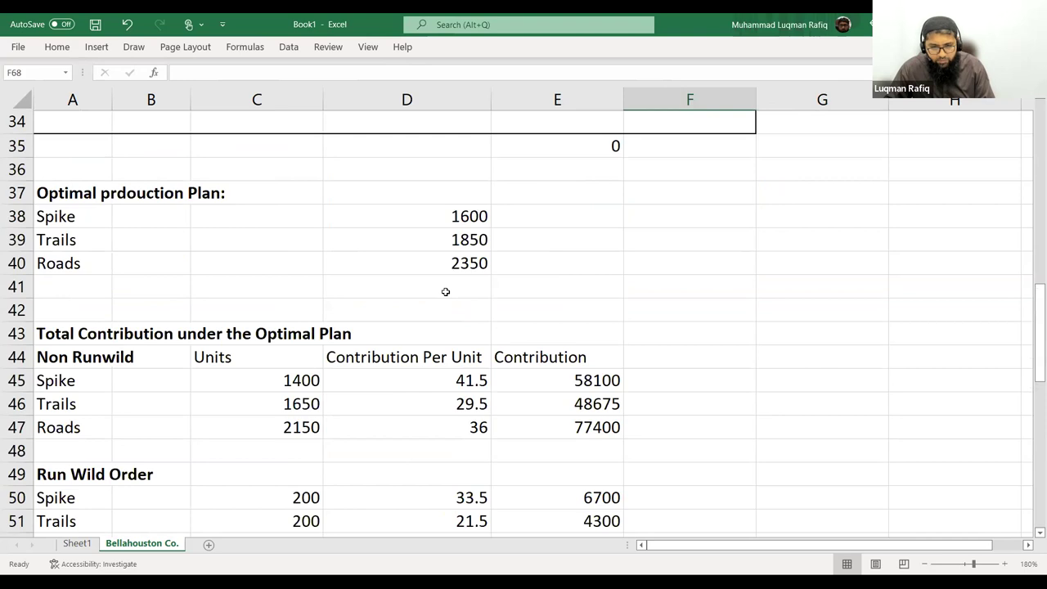
{"action": "scroll", "coordinate": [445, 292], "scroll_direction": "up", "scroll_amount": 11}
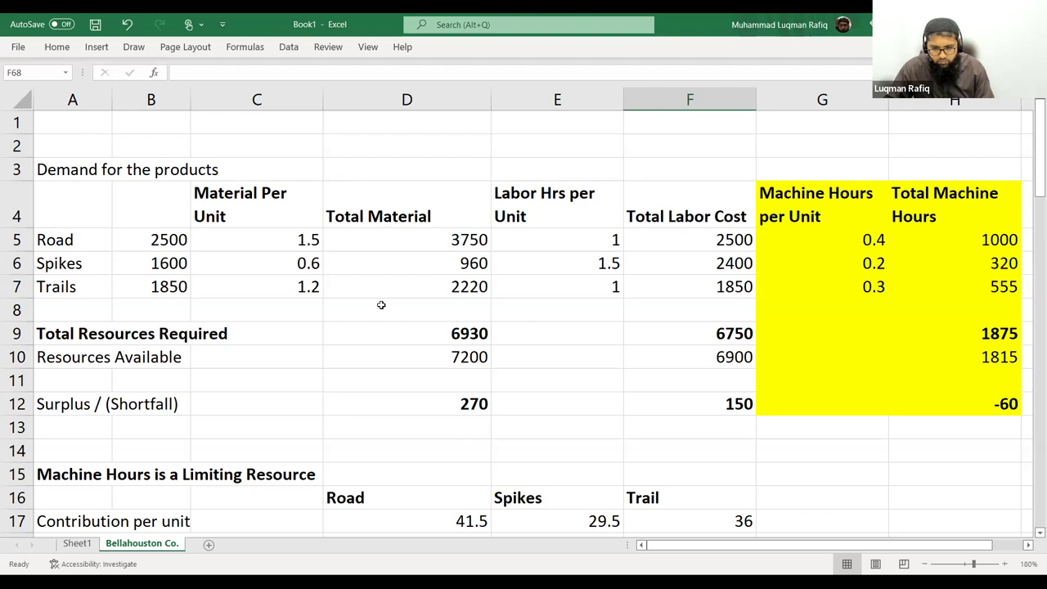
{"action": "scroll", "coordinate": [380, 305], "scroll_direction": "down", "scroll_amount": 3}
{"action": "scroll", "coordinate": [380, 305], "scroll_direction": "down", "scroll_amount": 2}
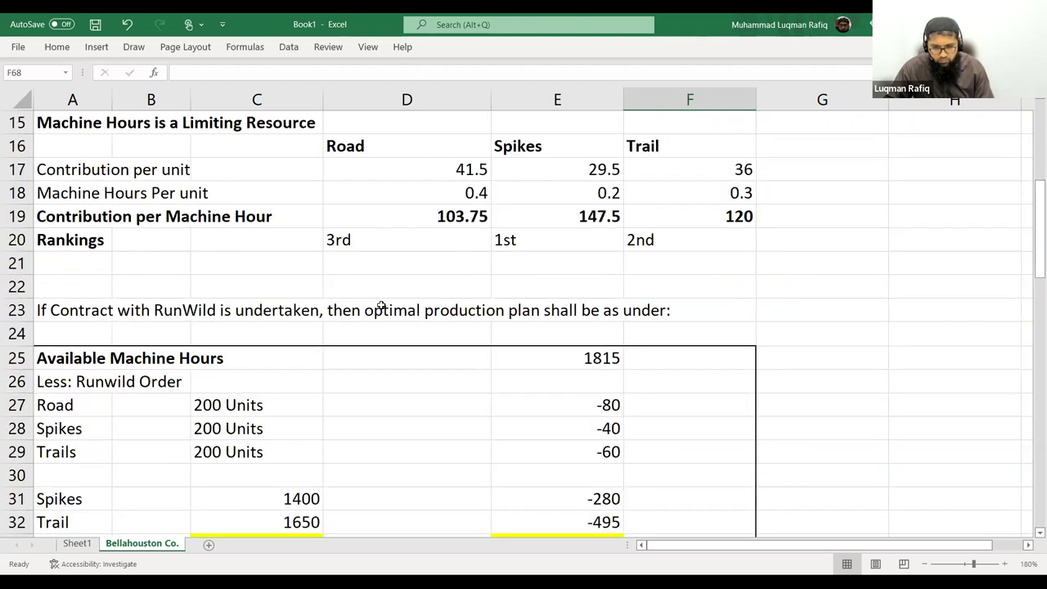
{"action": "scroll", "coordinate": [380, 305], "scroll_direction": "down", "scroll_amount": 1}
{"action": "scroll", "coordinate": [403, 339], "scroll_direction": "down", "scroll_amount": 5}
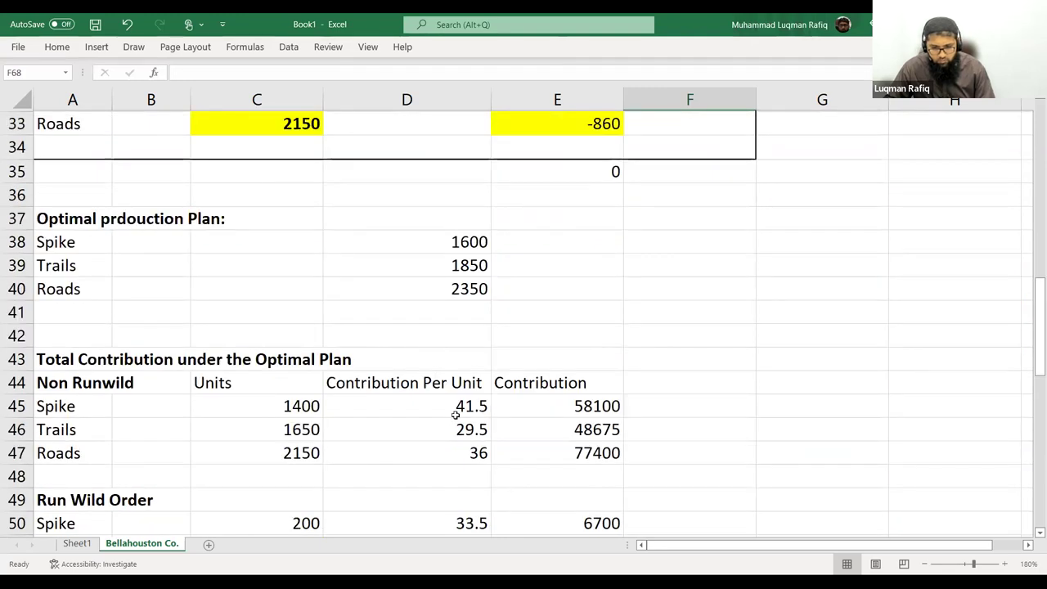
{"action": "left_click", "coordinate": [455, 415]}
{"action": "type", "text": "="}
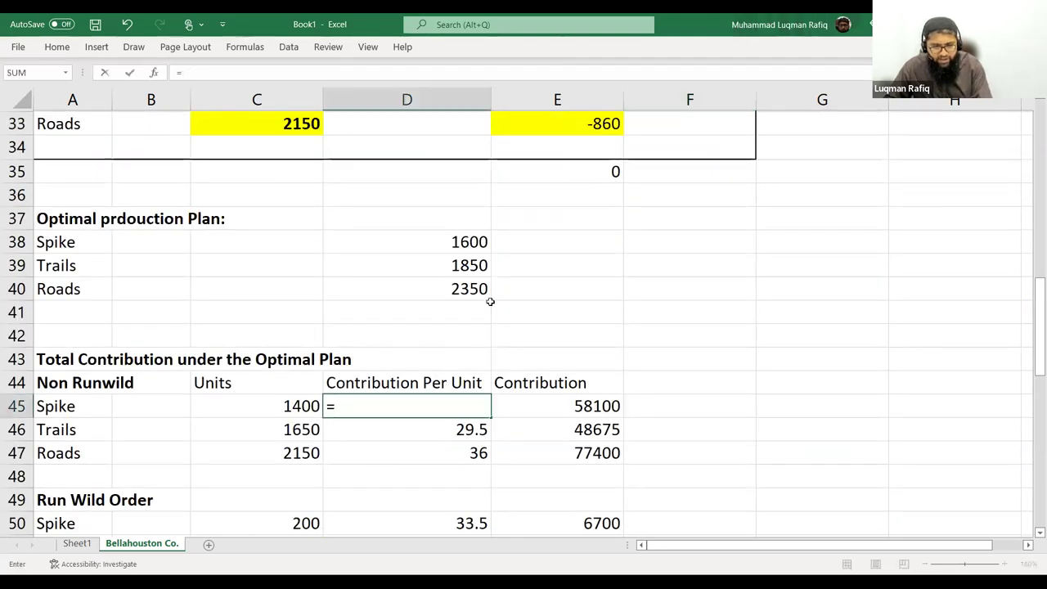
{"action": "scroll", "coordinate": [491, 300], "scroll_direction": "up", "scroll_amount": 8}
{"action": "scroll", "coordinate": [489, 303], "scroll_direction": "up", "scroll_amount": 2}
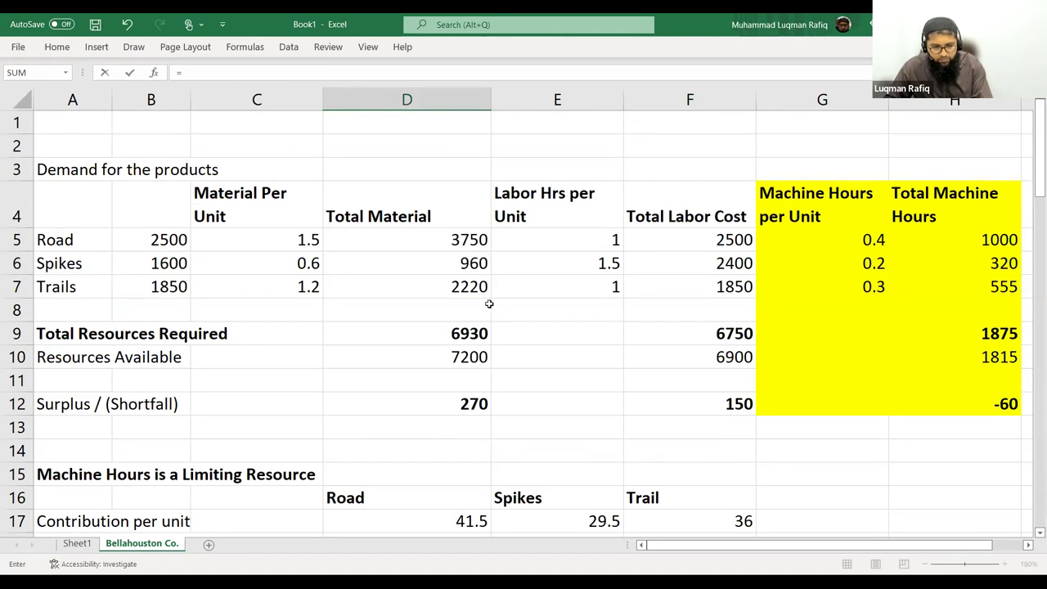
{"action": "scroll", "coordinate": [489, 303], "scroll_direction": "down", "scroll_amount": 1}
{"action": "scroll", "coordinate": [489, 304], "scroll_direction": "up", "scroll_amount": 2}
{"action": "scroll", "coordinate": [487, 304], "scroll_direction": "down", "scroll_amount": 3}
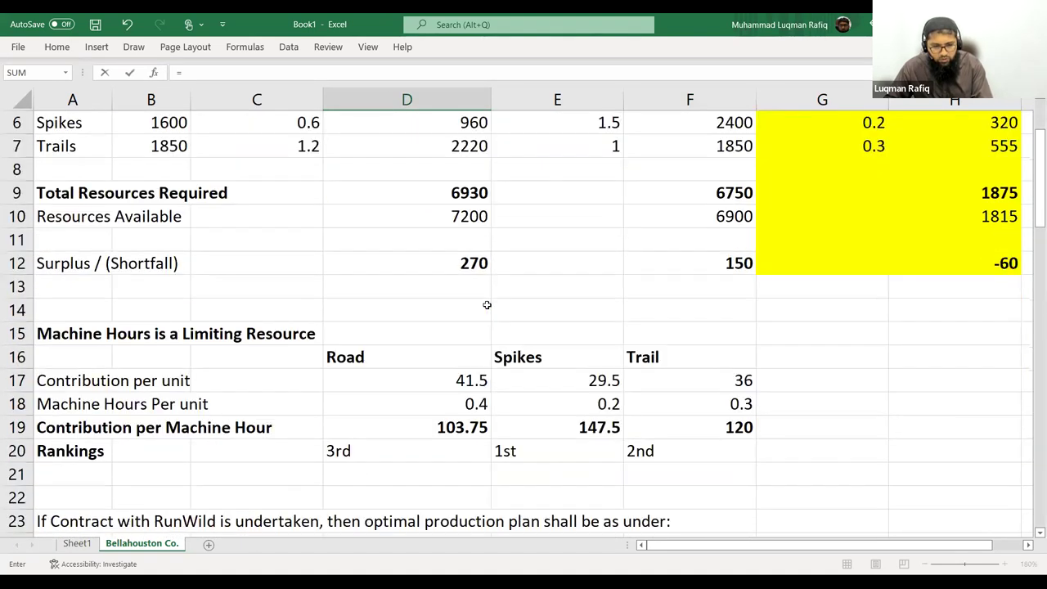
{"action": "scroll", "coordinate": [487, 304], "scroll_direction": "up", "scroll_amount": 3}
{"action": "scroll", "coordinate": [482, 313], "scroll_direction": "down", "scroll_amount": 2}
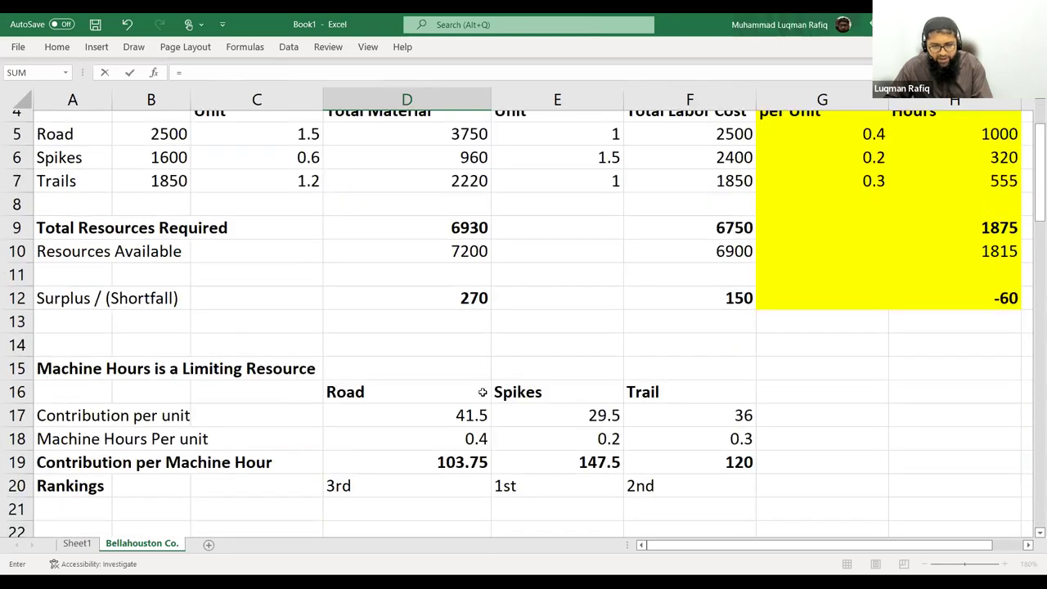
{"action": "left_click", "coordinate": [583, 383]}
{"action": "key", "text": "ctrl+Return"}
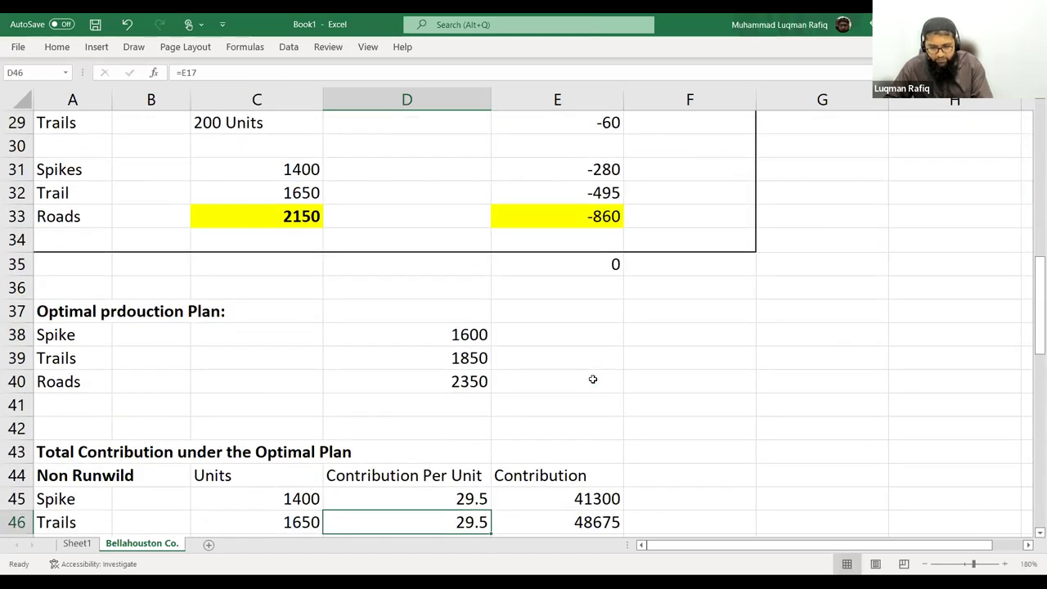
Correct the non-RunWild Trails contribution per unit in D46 by linking it to the Trail value with =F17
{"action": "type", "text": "="}
{"action": "scroll", "coordinate": [601, 372], "scroll_direction": "up", "scroll_amount": 5}
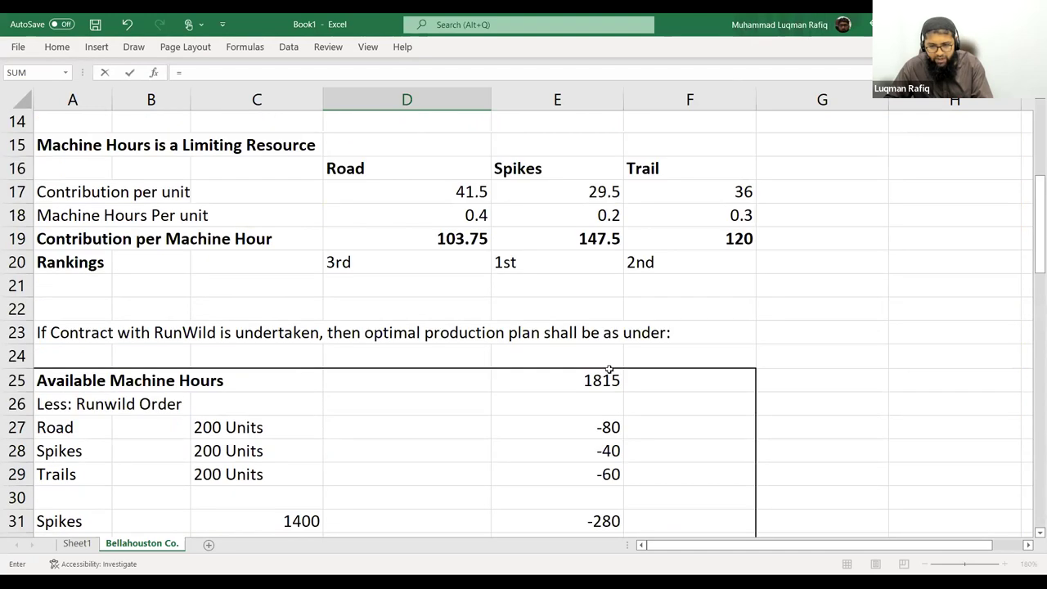
{"action": "left_click", "coordinate": [731, 170]}
{"action": "left_click", "coordinate": [728, 193]}
{"action": "key", "text": "ctrl+Return"}
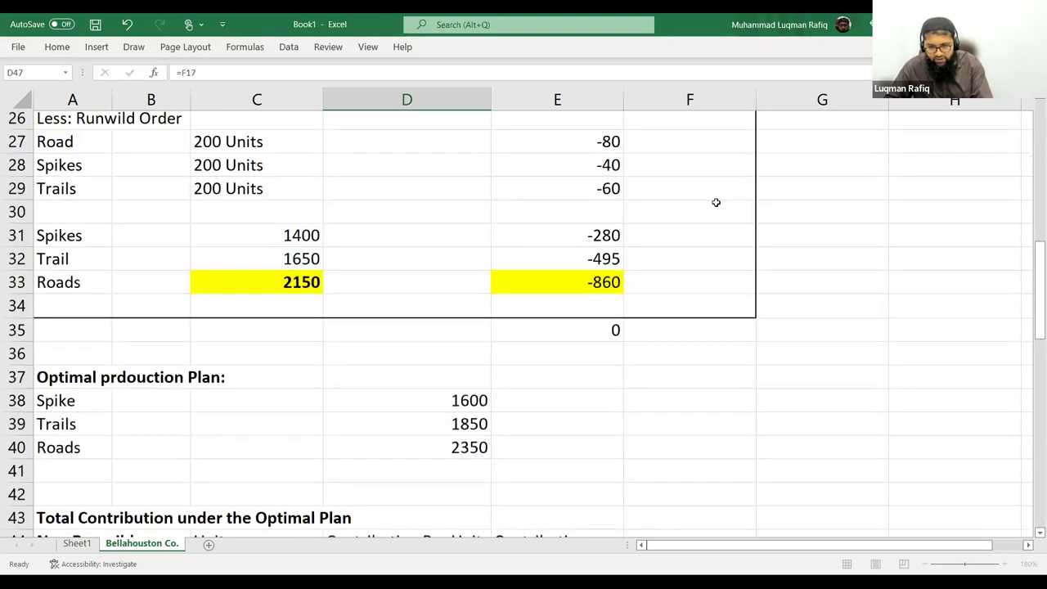
Correct the non-RunWild Roads contribution per unit in D47 with =D17, and check the total contribution in E53
{"action": "type", "text": "="}
{"action": "scroll", "coordinate": [535, 273], "scroll_direction": "up", "scroll_amount": 5}
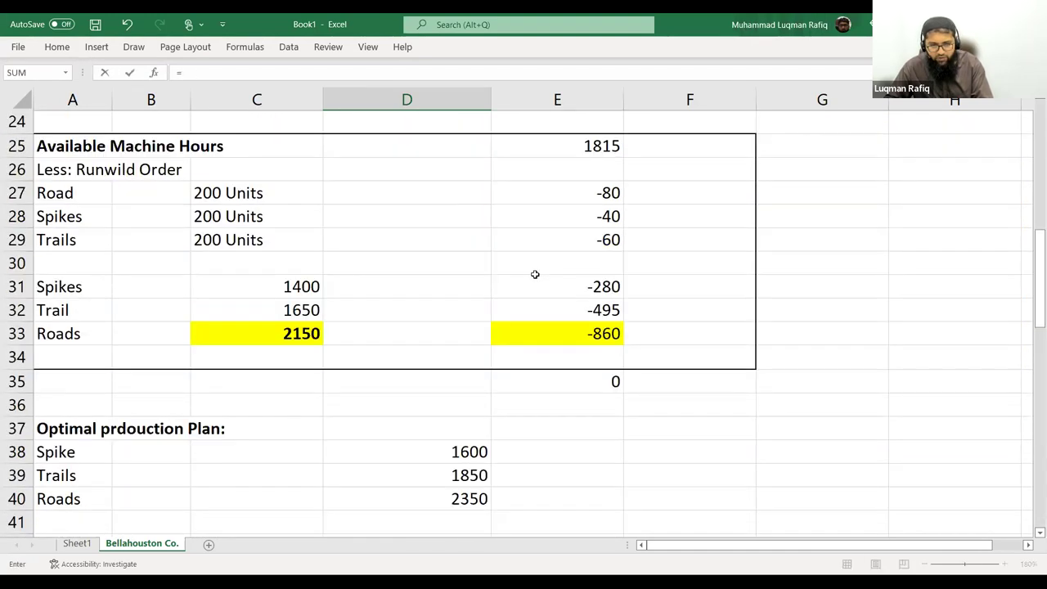
{"action": "scroll", "coordinate": [474, 302], "scroll_direction": "up", "scroll_amount": 2}
{"action": "left_click", "coordinate": [471, 306]}
{"action": "scroll", "coordinate": [567, 299], "scroll_direction": "down", "scroll_amount": 13}
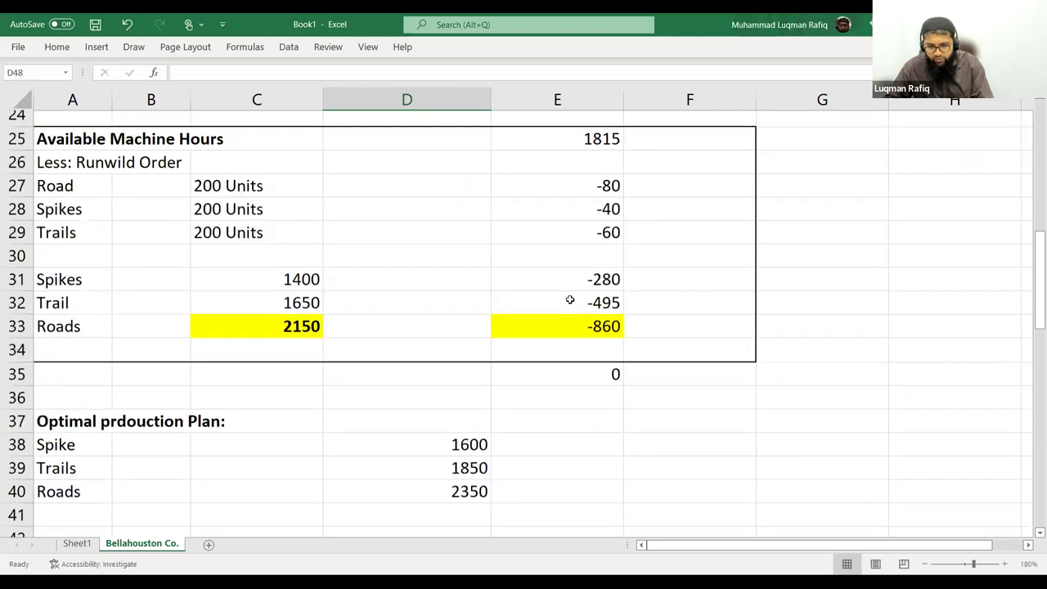
{"action": "key", "text": "Return"}
{"action": "scroll", "coordinate": [599, 289], "scroll_direction": "up", "scroll_amount": 2}
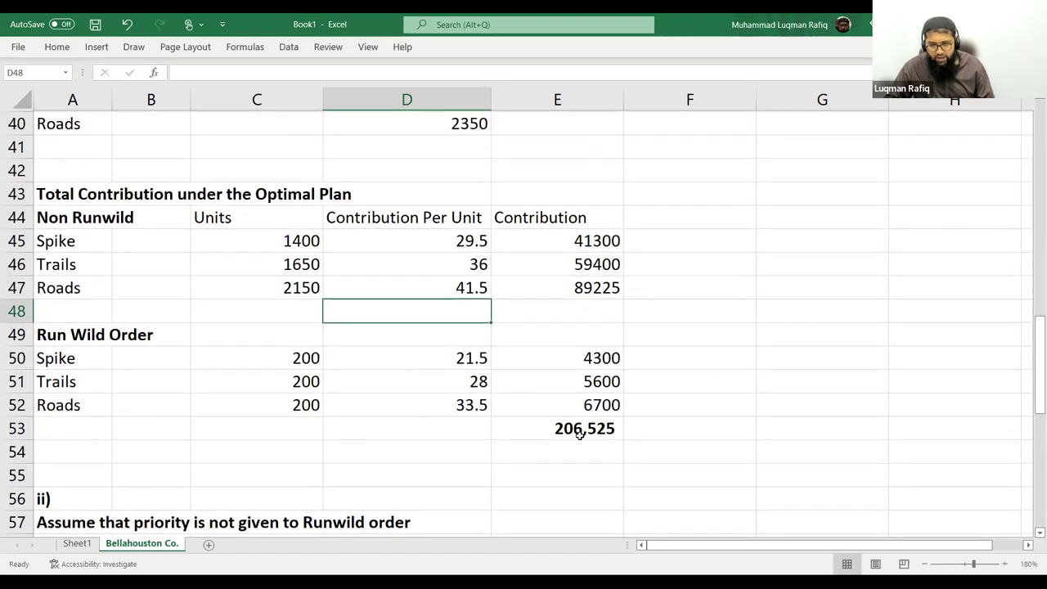
{"action": "left_click", "coordinate": [584, 427]}
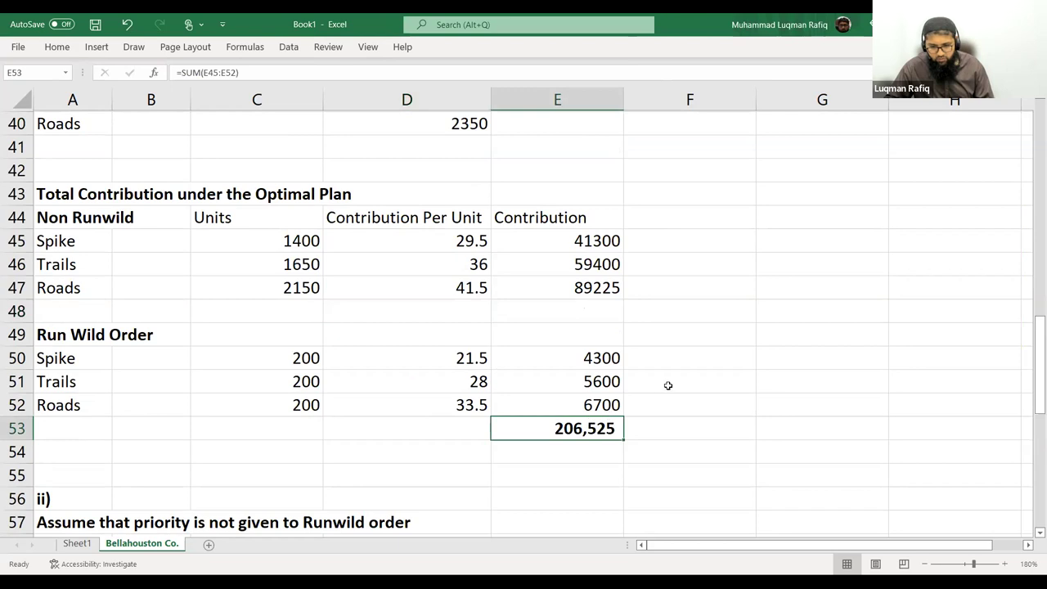
Link the Spike contribution per unit in F68 to the Spikes value with =E17
{"action": "scroll", "coordinate": [667, 386], "scroll_direction": "down", "scroll_amount": 2}
{"action": "scroll", "coordinate": [667, 386], "scroll_direction": "down", "scroll_amount": 5}
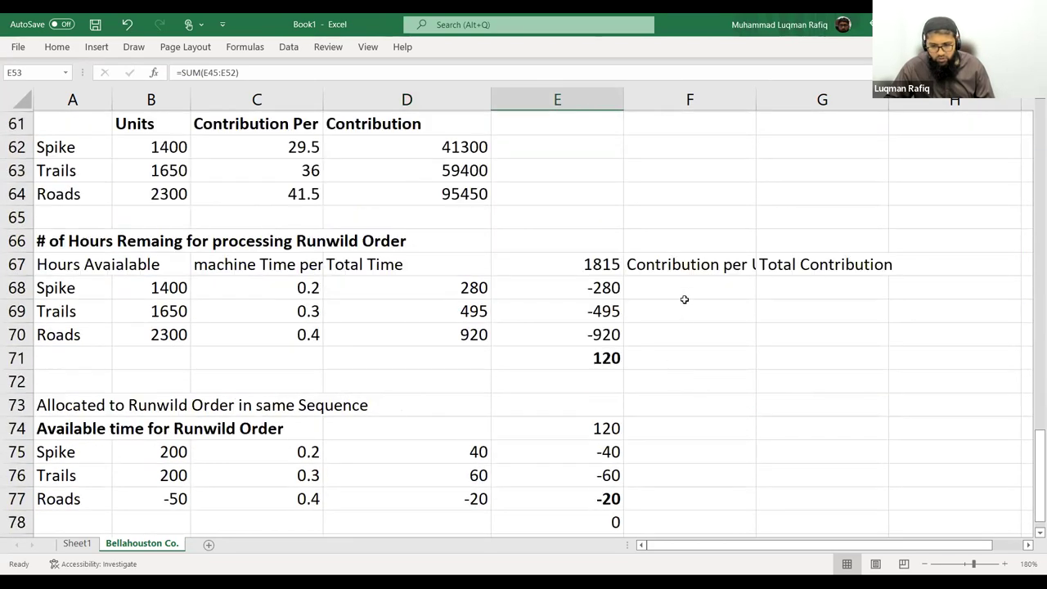
{"action": "left_click", "coordinate": [685, 284]}
{"action": "type", "text": "="}
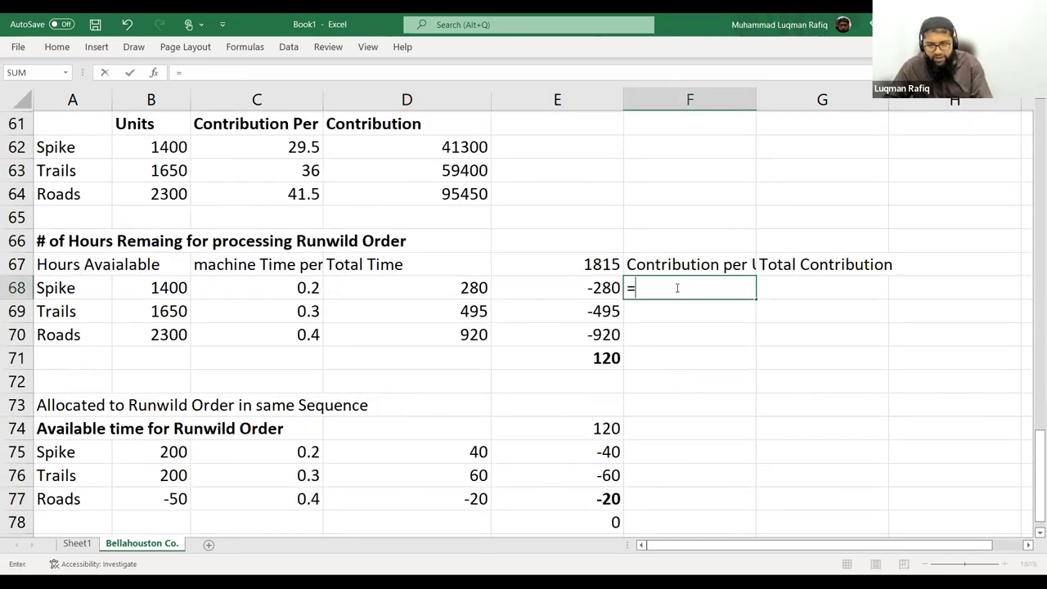
{"action": "scroll", "coordinate": [608, 310], "scroll_direction": "up", "scroll_amount": 6}
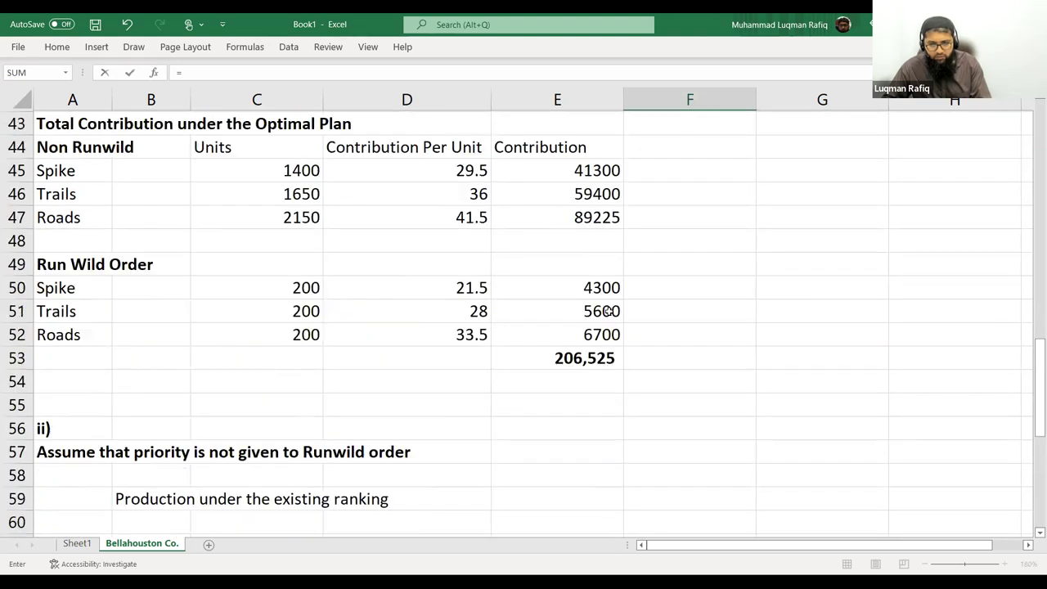
{"action": "scroll", "coordinate": [607, 311], "scroll_direction": "up", "scroll_amount": 9}
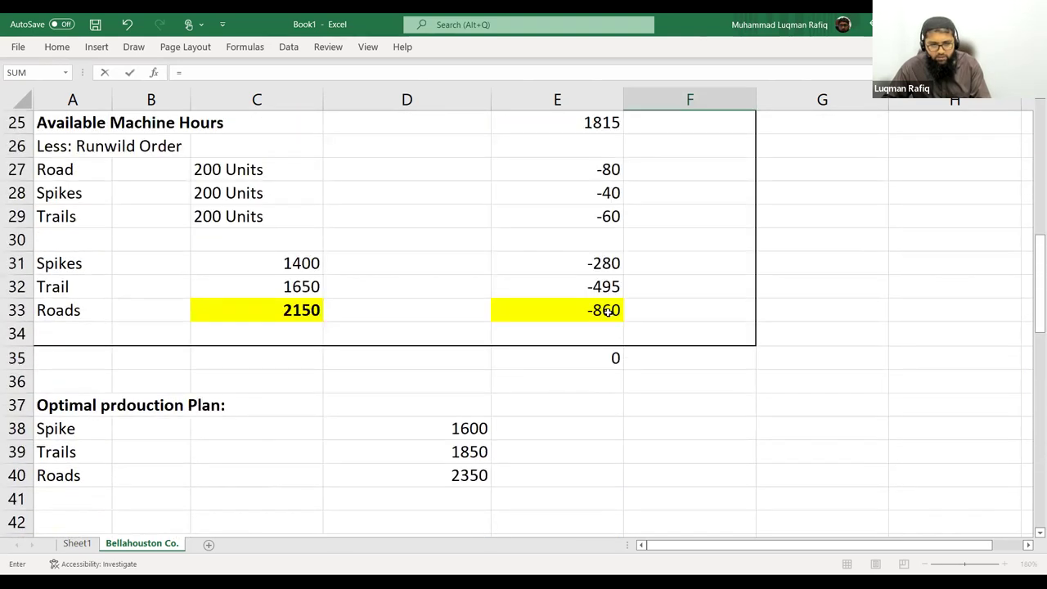
{"action": "scroll", "coordinate": [607, 311], "scroll_direction": "up", "scroll_amount": 2}
{"action": "left_click", "coordinate": [544, 278]}
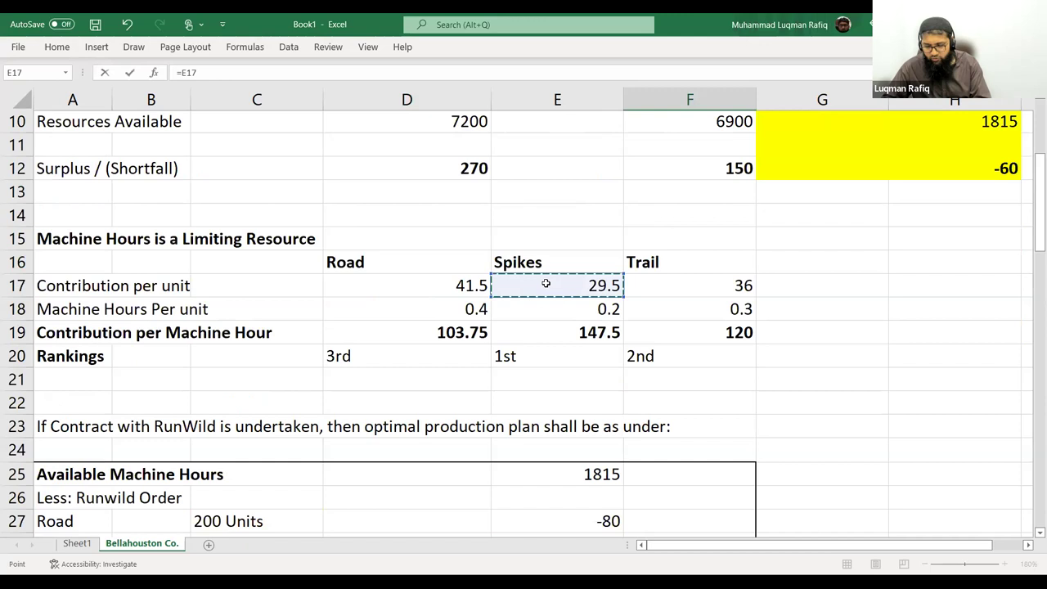
{"action": "key", "text": "Return"}
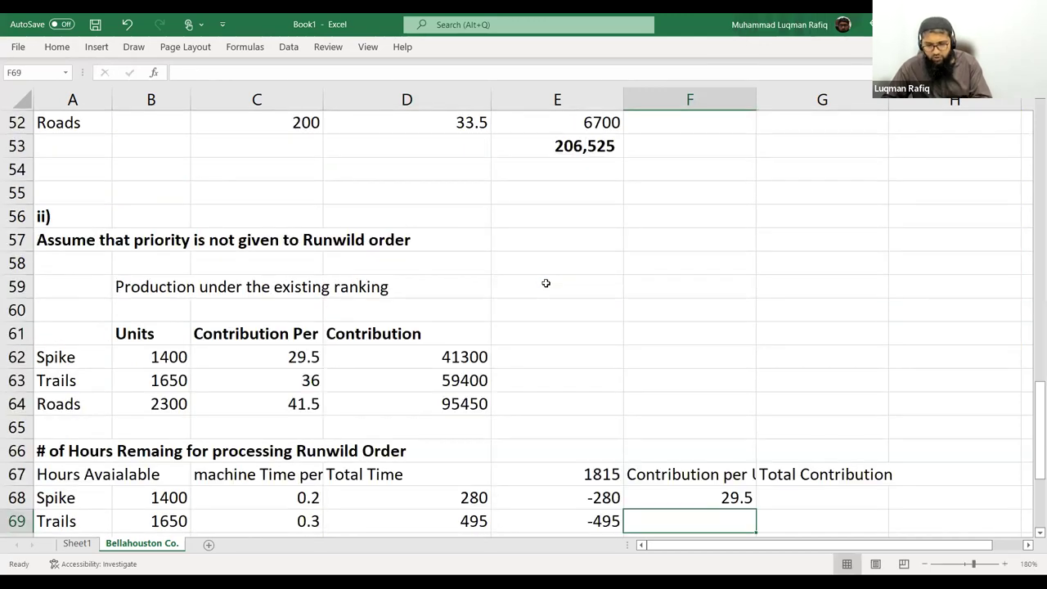
Link the Trails contribution per unit in F69 to the Trail value with =F17
{"action": "type", "text": "="}
{"action": "scroll", "coordinate": [561, 283], "scroll_direction": "up", "scroll_amount": 11}
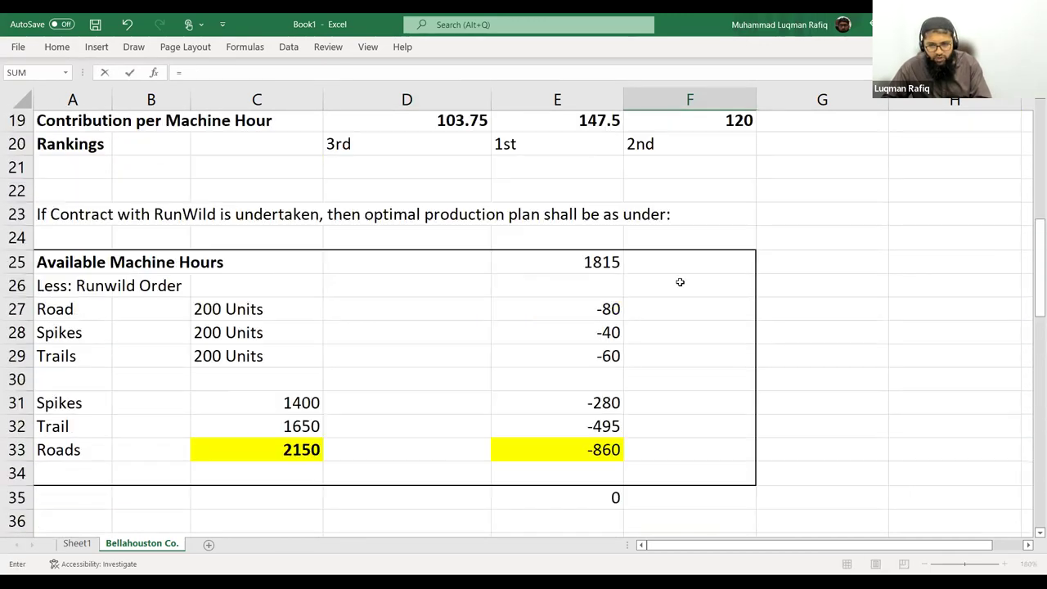
{"action": "scroll", "coordinate": [679, 282], "scroll_direction": "up", "scroll_amount": 5}
{"action": "left_click", "coordinate": [699, 422]}
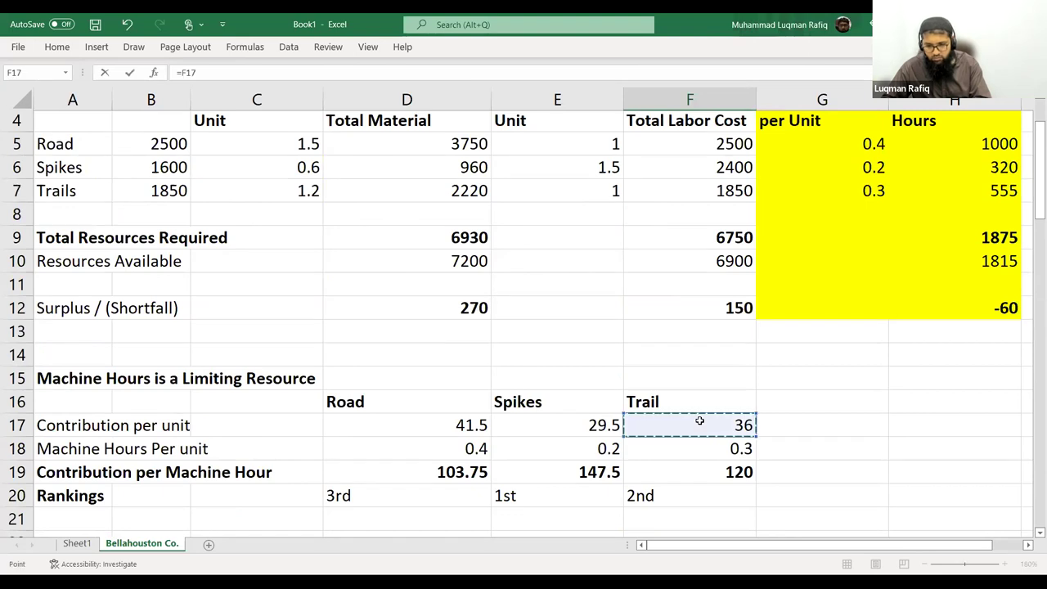
{"action": "key", "text": "Return"}
Link the Roads contribution per unit in F70 to the Road value with =D17
{"action": "type", "text": "="}
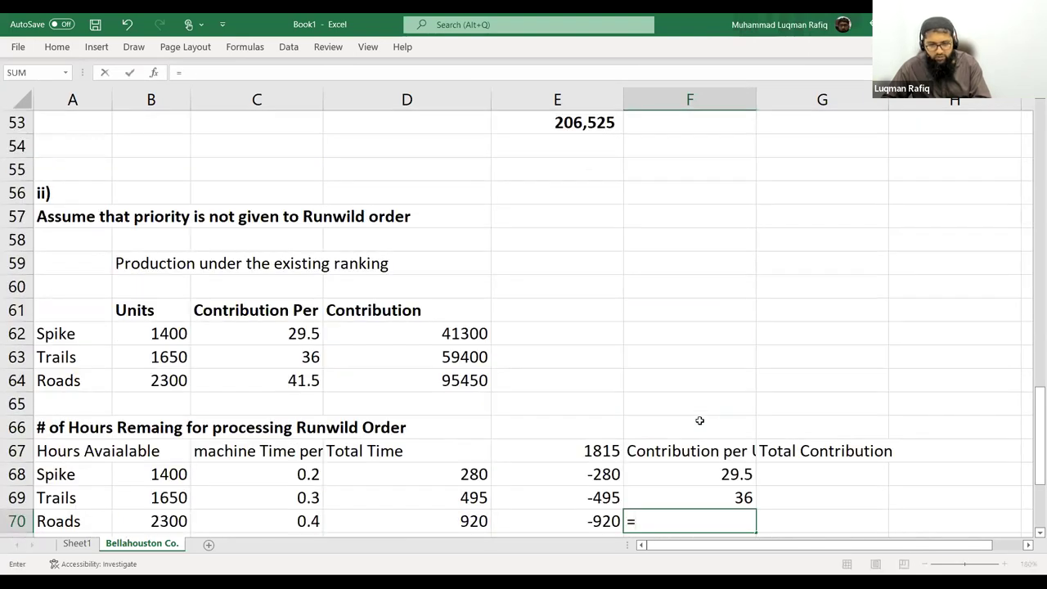
{"action": "scroll", "coordinate": [699, 420], "scroll_direction": "up", "scroll_amount": 14}
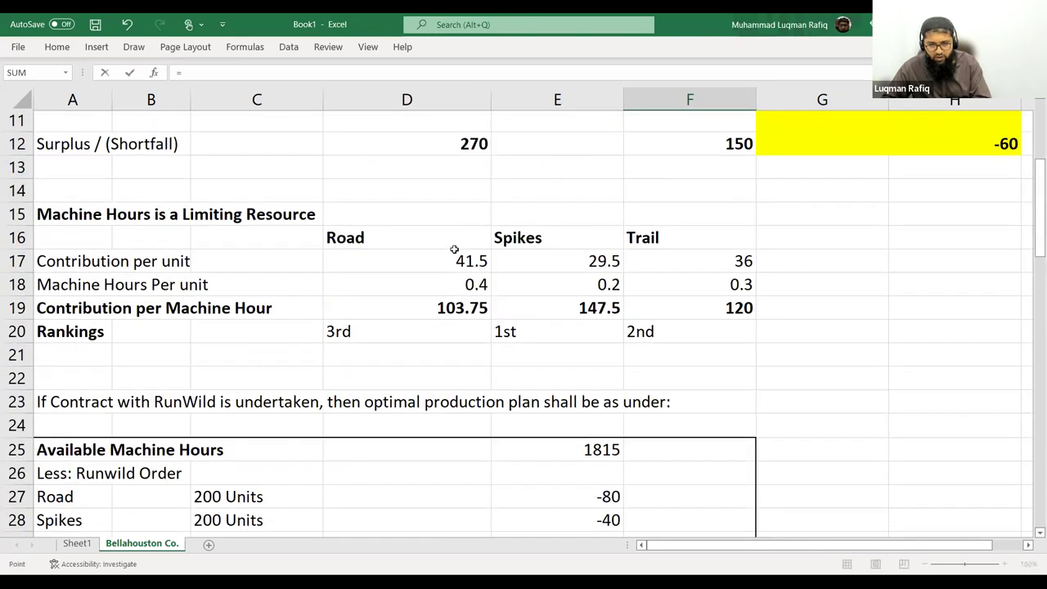
{"action": "left_click", "coordinate": [454, 250]}
{"action": "key", "text": "Return"}
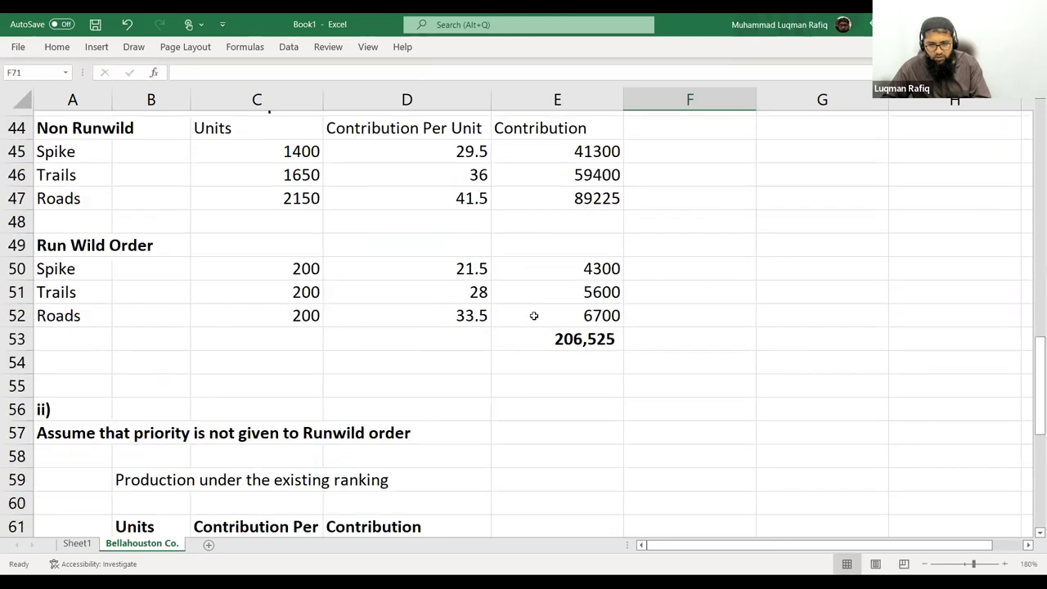
Calculate the Spike total contribution in G68 with =B68*F68 and copy the formula to G69:G70 for Trails and Roads
{"action": "scroll", "coordinate": [588, 337], "scroll_direction": "down", "scroll_amount": 3}
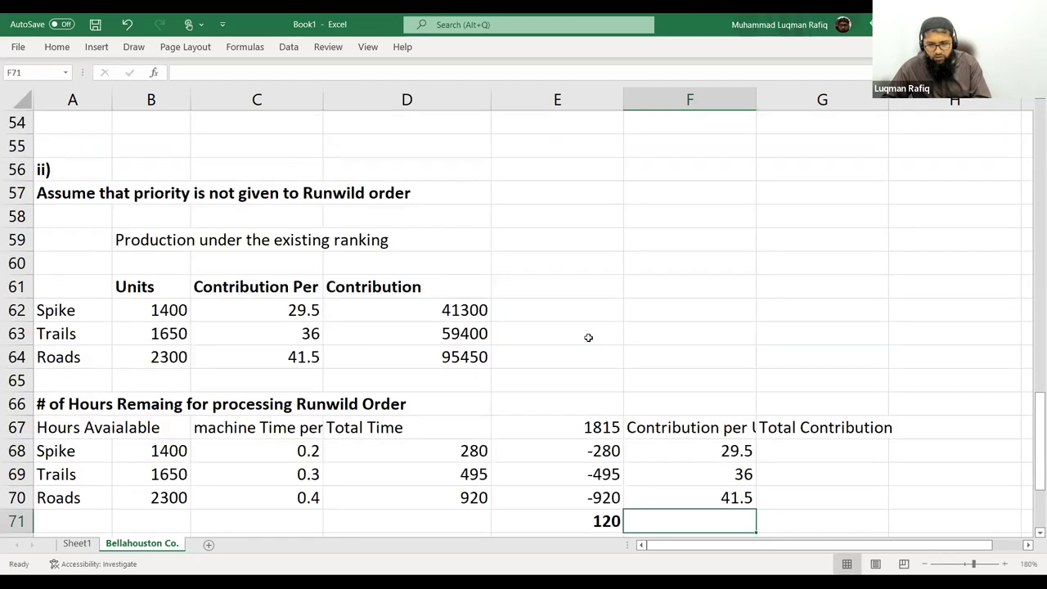
{"action": "scroll", "coordinate": [588, 337], "scroll_direction": "down", "scroll_amount": 2}
{"action": "left_click", "coordinate": [895, 307]}
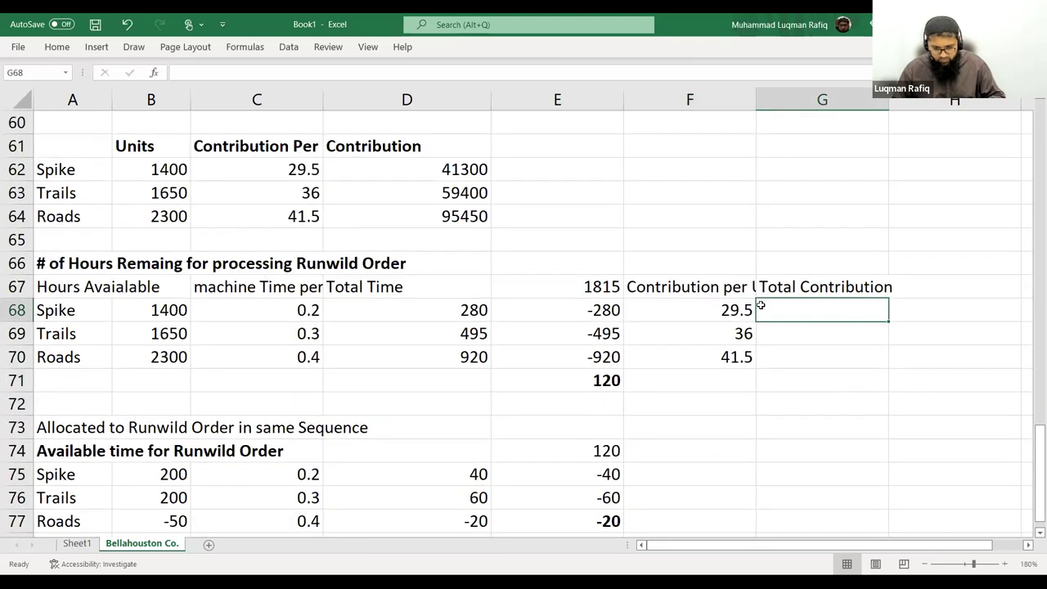
{"action": "type", "text": "=B68*F68"}
{"action": "key", "text": "Return"}
{"action": "key", "text": "Up"}
{"action": "key", "text": "ctrl+c"}
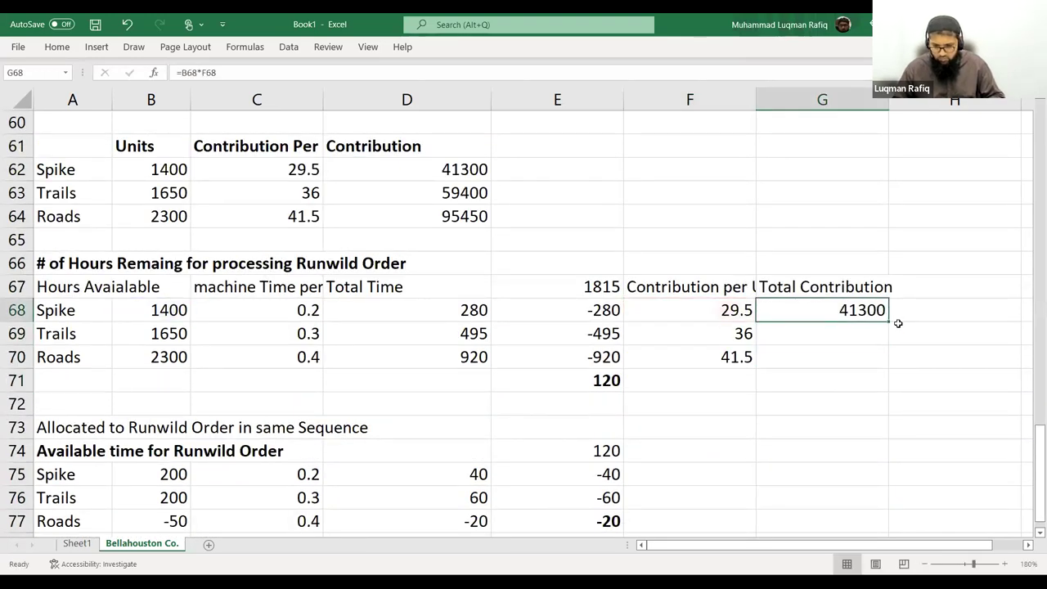
{"action": "key", "text": "Down"}
{"action": "key", "text": "shift+Down"}
{"action": "key", "text": "Return"}
Calculate the RunWild Spike contribution per unit in F75 with =F68-8
{"action": "key", "text": "Down"}
{"action": "key", "text": "Down"}
{"action": "key", "text": "Down"}
{"action": "key", "text": "Down"}
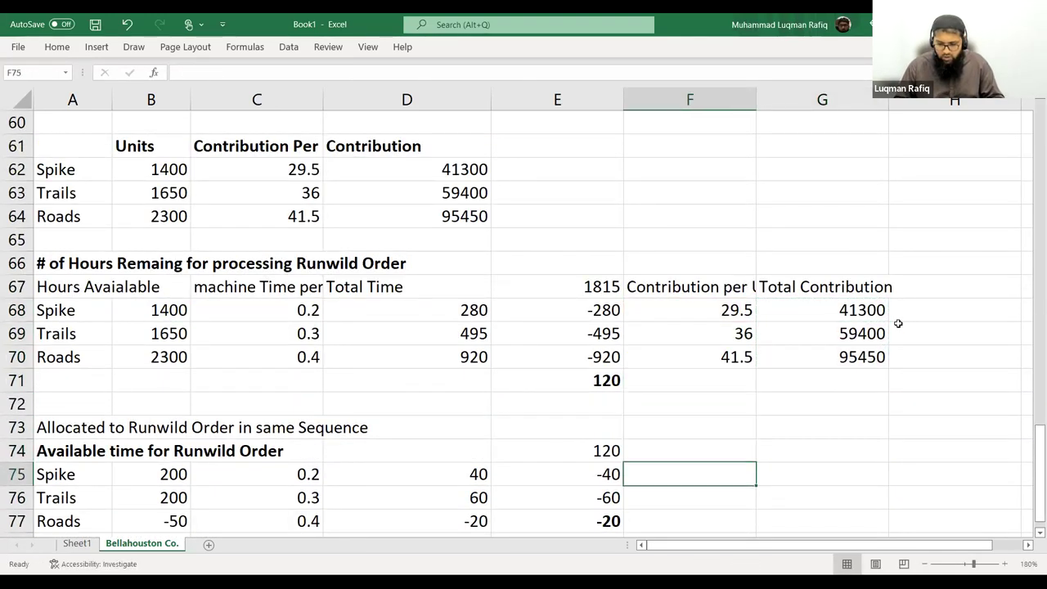
{"action": "type", "text": "="}
{"action": "key", "text": "Up"}
{"action": "key", "text": "Up"}
{"action": "key", "text": "Up"}
{"action": "key", "text": "Up"}
{"action": "key", "text": "Up"}
{"action": "key", "text": "Up"}
{"action": "key", "text": "Up"}
{"action": "type", "text": "-8"}
{"action": "key", "text": "Return"}
Copy the RunWild contribution per unit formula from F75 to F76:F77 for Trails and Roads
{"action": "key", "text": "Up"}
{"action": "key", "text": "ctrl+c"}
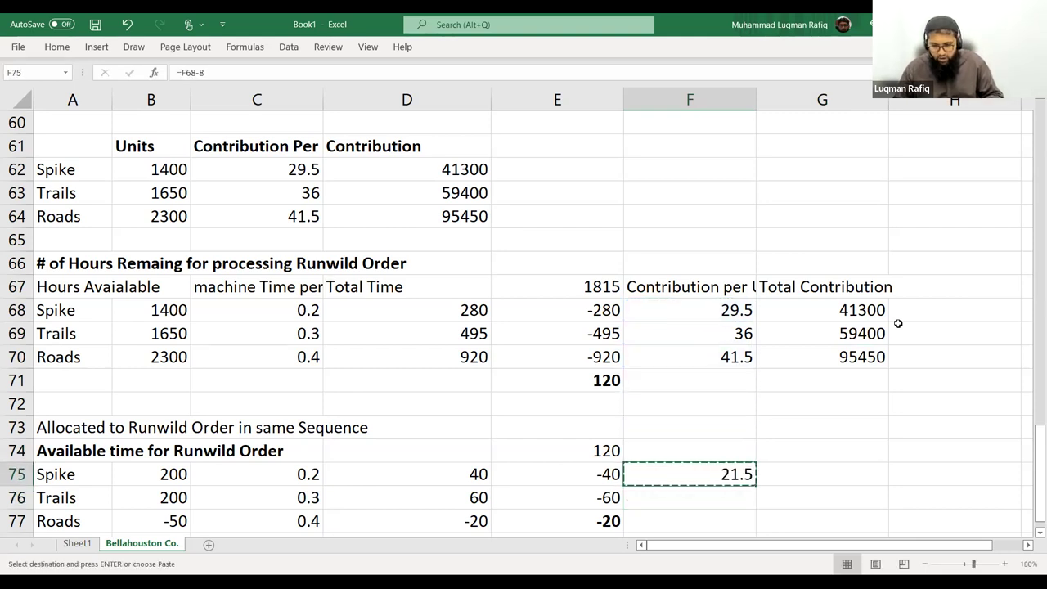
{"action": "key", "text": "Down"}
{"action": "key", "text": "shift+Down"}
{"action": "key", "text": "Return"}
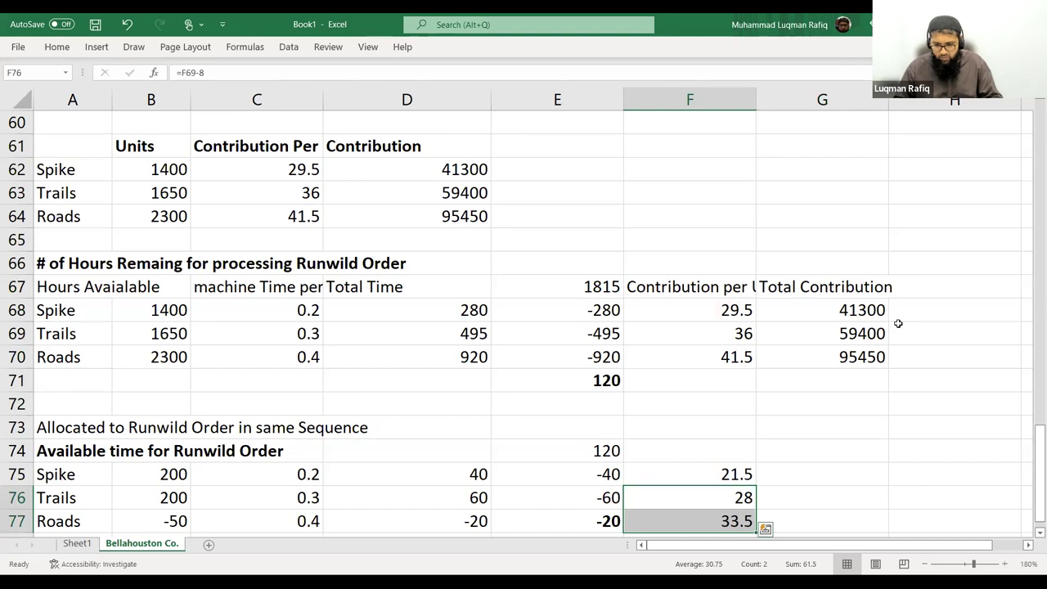
Calculate the RunWild Spike total contribution in G75 by multiplying the units in B75 by the contribution per unit in F75
{"action": "key", "text": "Up"}
{"action": "key", "text": "Right"}
{"action": "type", "text": "="}
{"action": "key", "text": "Left"}
{"action": "key", "text": "Left"}
{"action": "key", "text": "Left"}
{"action": "key", "text": "Left"}
{"action": "key", "text": "Left"}
{"action": "type", "text": "*"}
{"action": "key", "text": "Left"}
{"action": "key", "text": "Return"}
Copy the RunWild total contribution formula from G75 to G76:G77
{"action": "key", "text": "Up"}
{"action": "key", "text": "ctrl+c"}
{"action": "key", "text": "Down"}
{"action": "key", "text": "shift+Down"}
{"action": "key", "text": "Return"}
Reverse the sign of the RunWild Roads total time in D77 by adding a minus sign to its formula
{"action": "key", "text": "Down"}
{"action": "key", "text": "Down"}
{"action": "key", "text": "Down"}
{"action": "key", "text": "Up"}
{"action": "key", "text": "Up"}
{"action": "key", "text": "Left"}
{"action": "key", "text": "Left"}
{"action": "key", "text": "Left"}
{"action": "key", "text": "Left"}
{"action": "key", "text": "Left"}
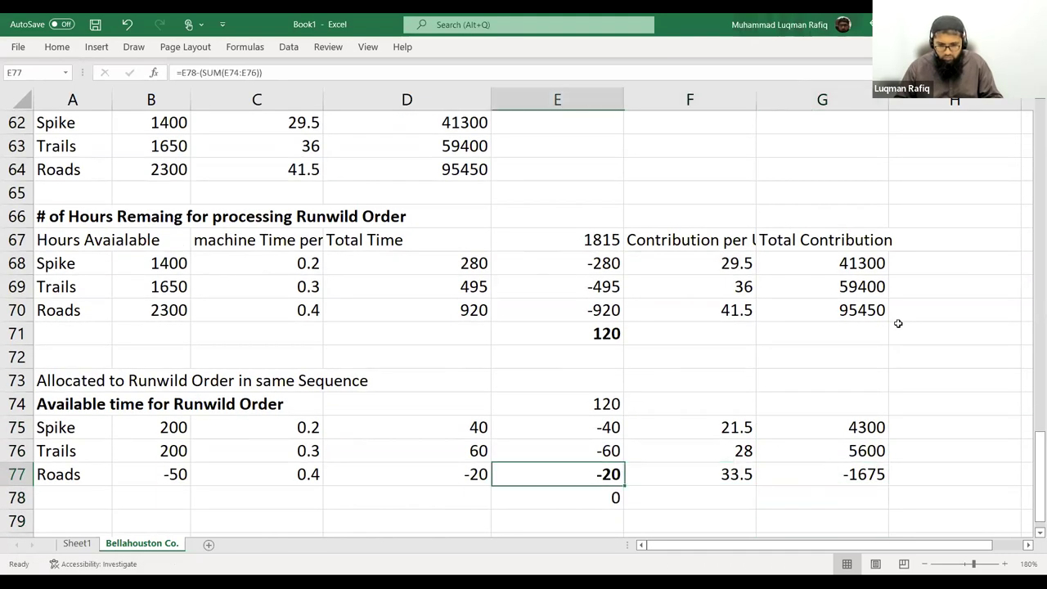
{"action": "key", "text": "F2"}
{"action": "key", "text": "Left"}
{"action": "type", "text": "-"}
{"action": "key", "text": "Return"}
Sum the total contributions of both the regular and RunWild production in G78 with =SUM(G68:G77)
{"action": "key", "text": "Right"}
{"action": "key", "text": "Right"}
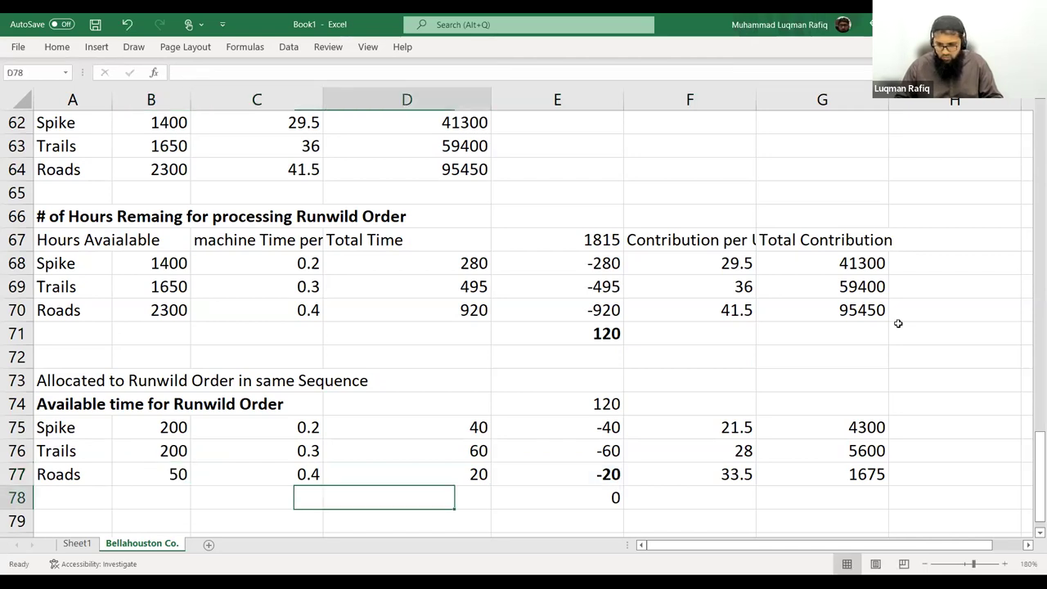
{"action": "key", "text": "Right"}
{"action": "key", "text": "Up"}
{"action": "key", "text": "Right"}
{"action": "key", "text": "Right"}
{"action": "key", "text": "Right"}
{"action": "key", "text": "Left"}
{"action": "key", "text": "Down"}
{"action": "type", "text": "="}
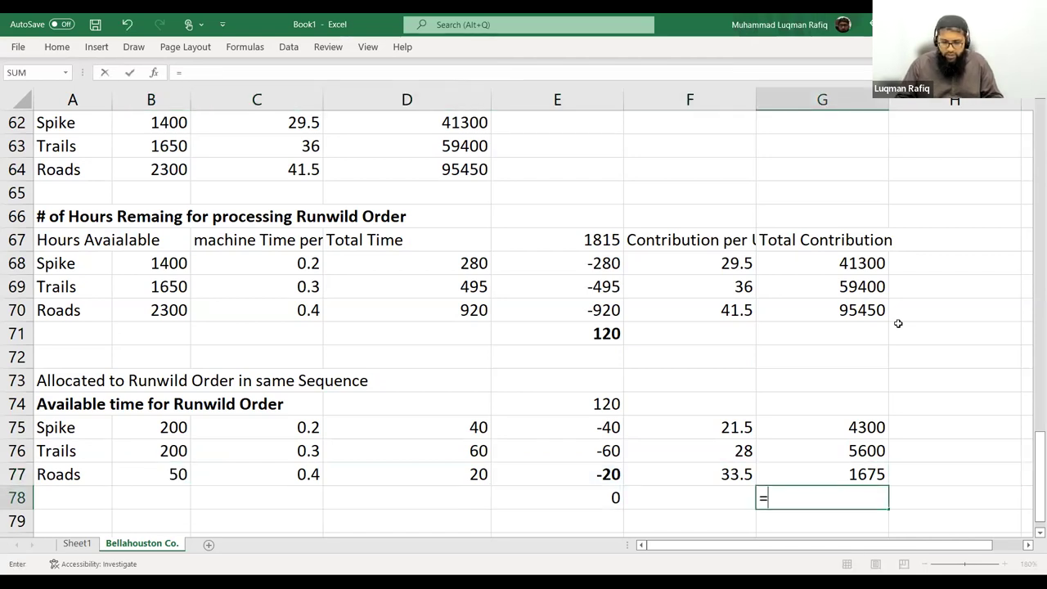
{"action": "type", "text": "sum("}
{"action": "key", "text": "Up"}
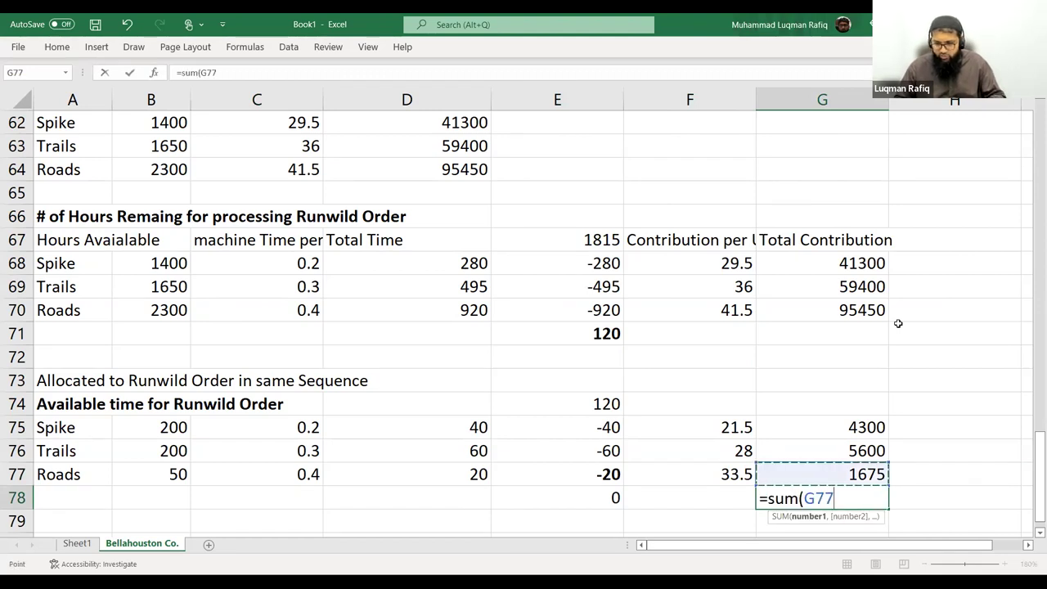
{"action": "key", "text": "shift+Up"}
{"action": "key", "text": "shift+Up"}
{"action": "key", "text": "shift+Up"}
{"action": "key", "text": "shift+Up"}
{"action": "key", "text": "shift+Up"}
{"action": "key", "text": "shift+Up"}
{"action": "key", "text": "shift+Up"}
{"action": "key", "text": "shift+Up"}
{"action": "key", "text": "shift+Up"}
{"action": "key", "text": "Return"}
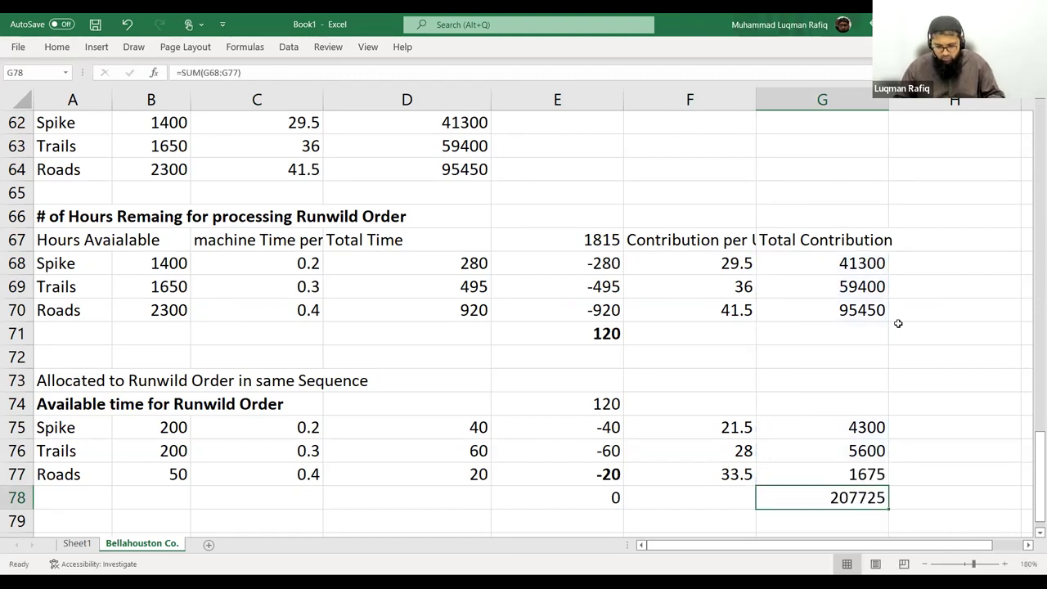
Make the contribution total in G78 and the "Total Contribution" heading in G67 bold
{"action": "key", "text": "ctrl+b"}
{"action": "key", "text": "Up"}
{"action": "key", "text": "Up"}
{"action": "key", "text": "Up"}
{"action": "key", "text": "Up"}
{"action": "key", "text": "Up"}
{"action": "key", "text": "Up"}
{"action": "key", "text": "Up"}
{"action": "key", "text": "Up"}
{"action": "key", "text": "Up"}
{"action": "key", "text": "Up"}
{"action": "key", "text": "Up"}
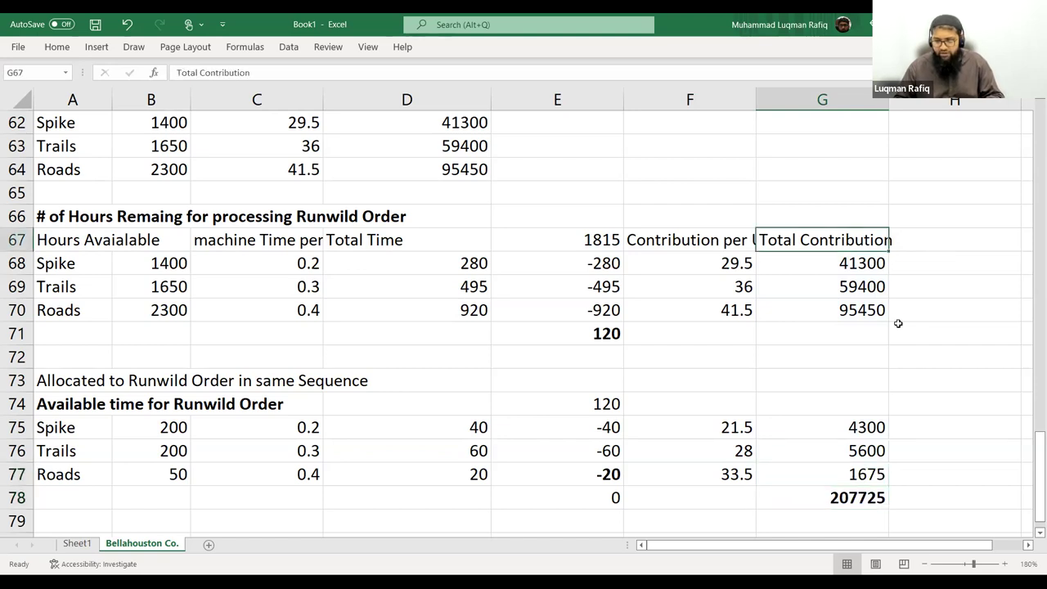
{"action": "key", "text": "ctrl+b"}
Compare the total contribution under the optimal plan in E53 with the total without RunWild priority in G78
{"action": "key", "text": "Up"}
{"action": "key", "text": "Up"}
{"action": "key", "text": "Up"}
{"action": "key", "text": "Up"}
{"action": "key", "text": "Up"}
{"action": "key", "text": "Up"}
{"action": "key", "text": "Up"}
{"action": "key", "text": "Up"}
{"action": "key", "text": "Up"}
{"action": "key", "text": "Up"}
{"action": "key", "text": "Up"}
{"action": "key", "text": "Up"}
{"action": "key", "text": "Up"}
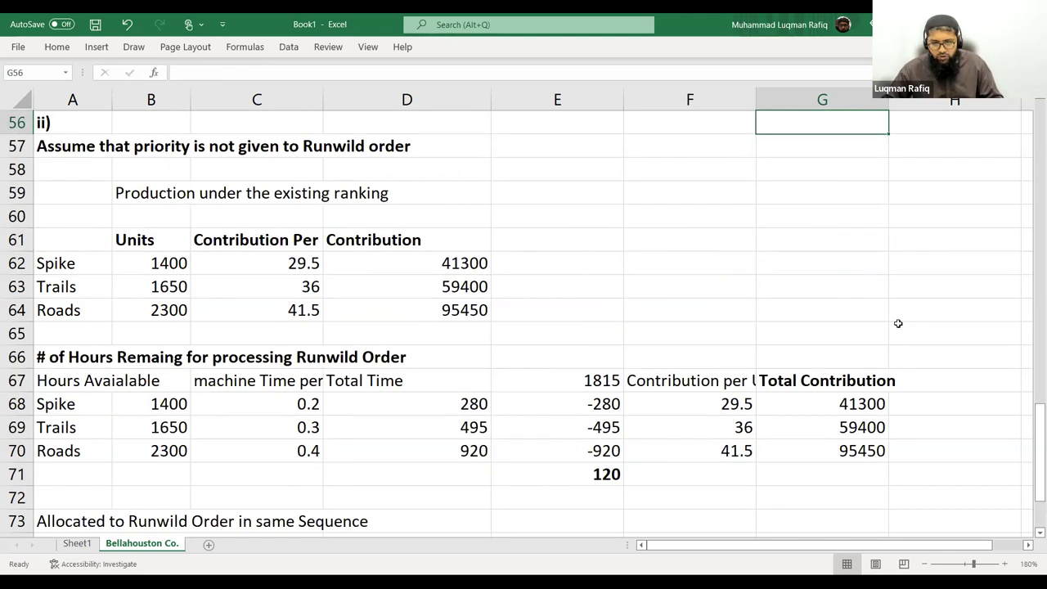
{"action": "key", "text": "Up"}
{"action": "key", "text": "Up"}
{"action": "scroll", "coordinate": [750, 390], "scroll_direction": "up", "scroll_amount": 3}
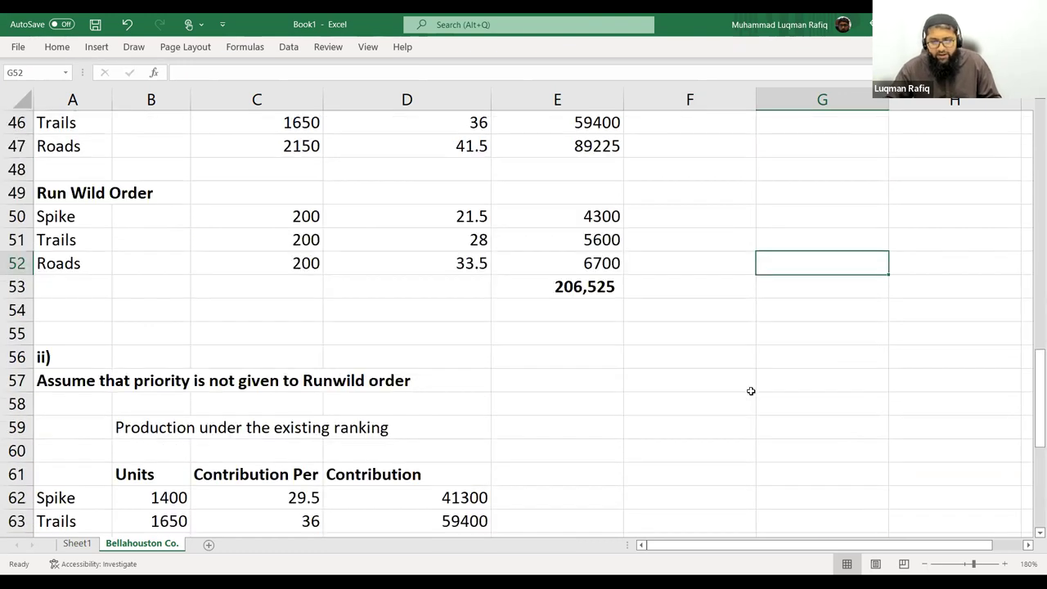
{"action": "scroll", "coordinate": [750, 391], "scroll_direction": "up", "scroll_amount": 1}
{"action": "scroll", "coordinate": [744, 397], "scroll_direction": "down", "scroll_amount": 1}
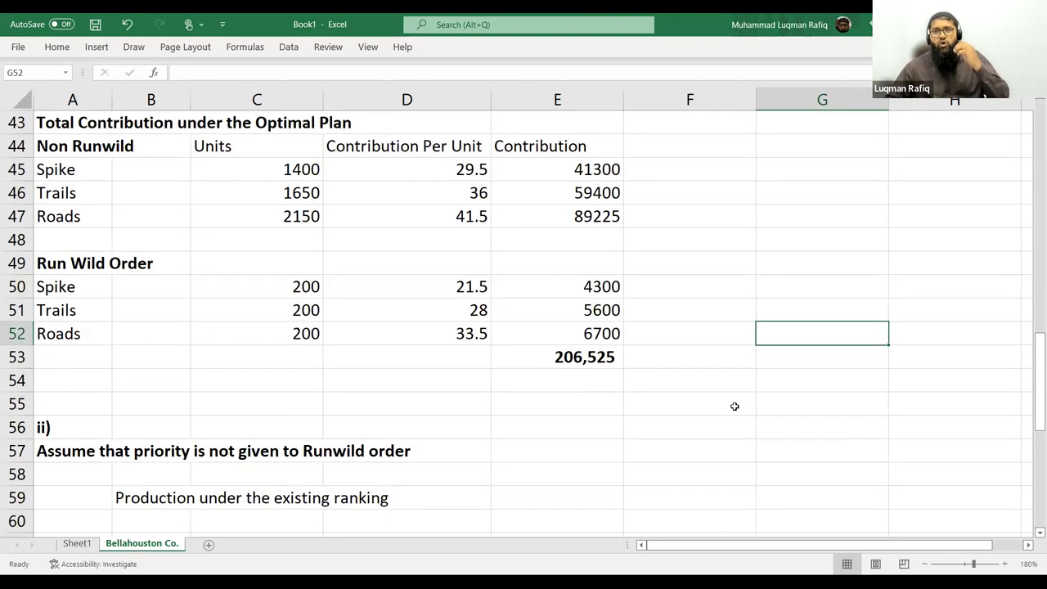
{"action": "scroll", "coordinate": [722, 406], "scroll_direction": "down", "scroll_amount": 8}
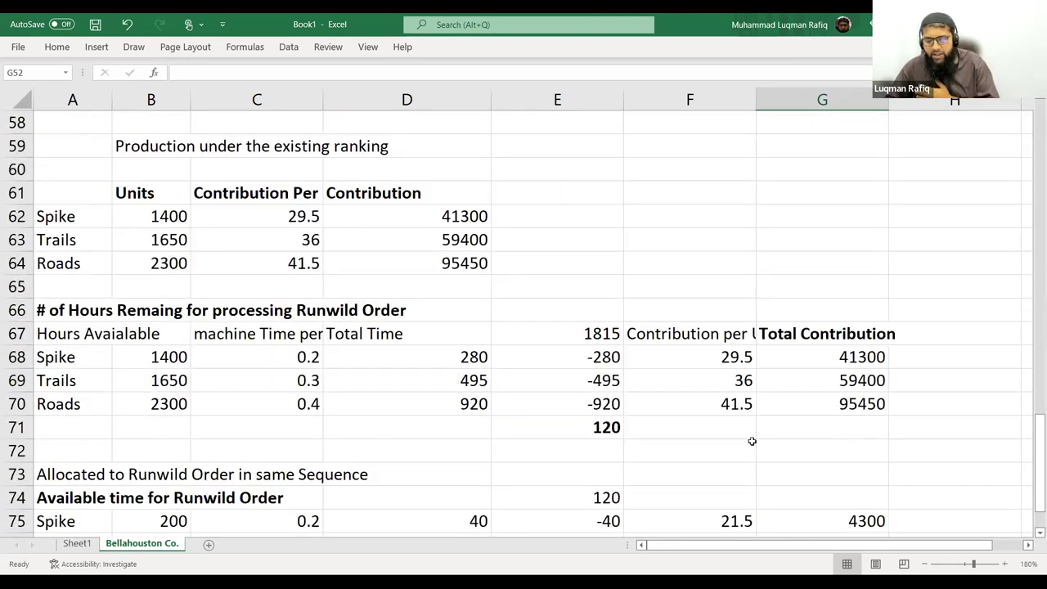
{"action": "left_click", "coordinate": [870, 382]}
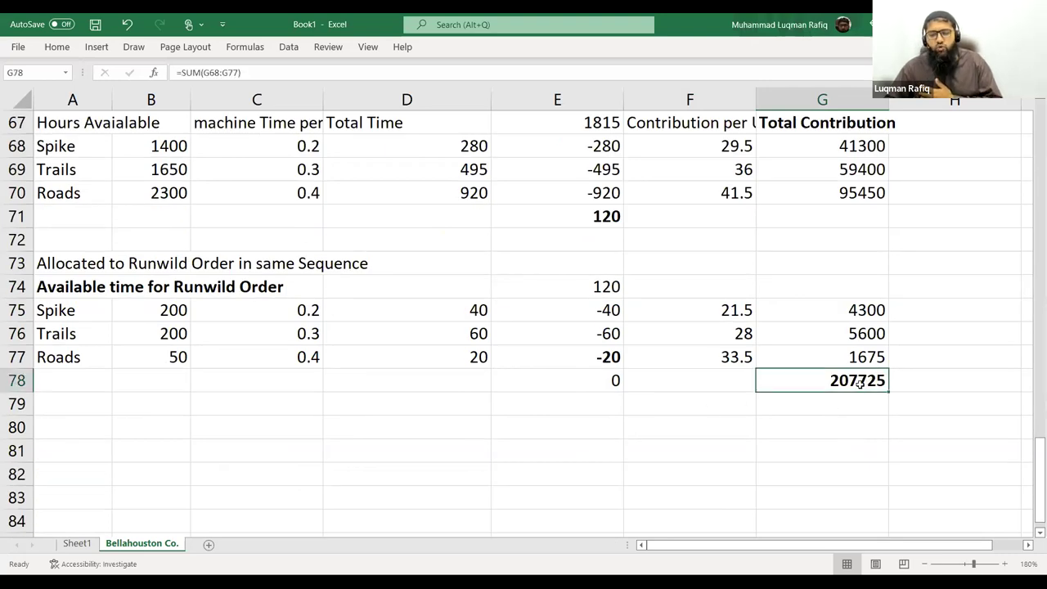
Enter "Maxiumum Financial Penalty that Runwild would be willing to pay shall be as under:" in A80
{"action": "left_click", "coordinate": [157, 435]}
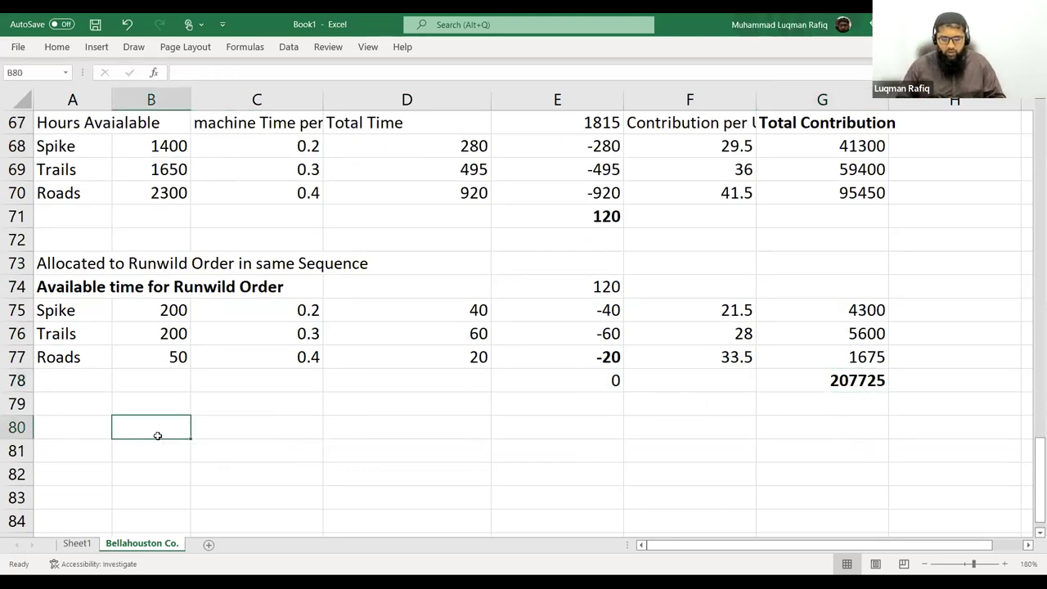
{"action": "key", "text": "Left"}
{"action": "type", "text": "Maxiumum Financial Penalt"}
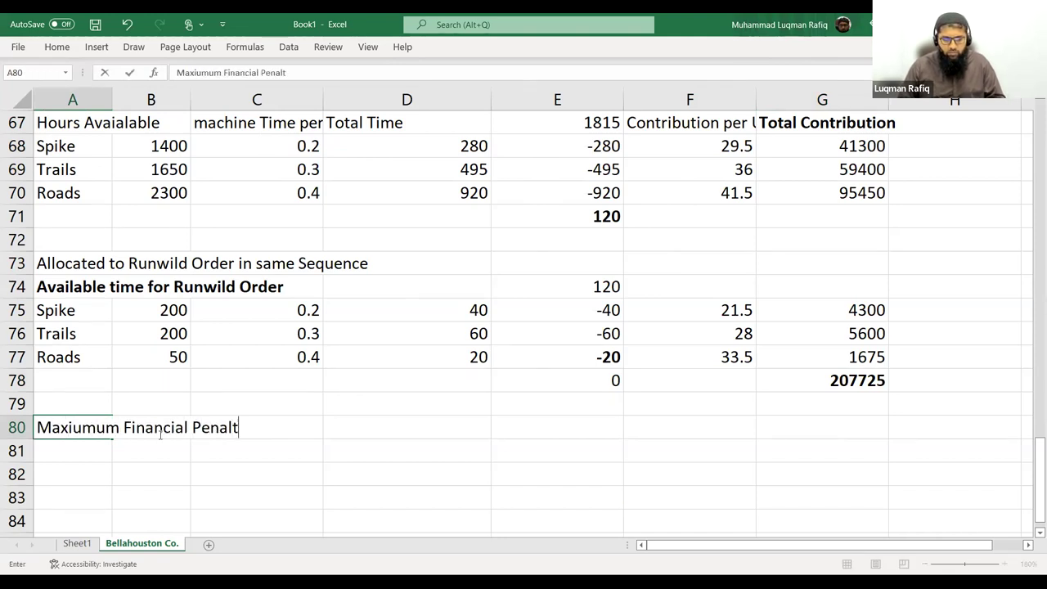
{"action": "type", "text": "y that Runwild "}
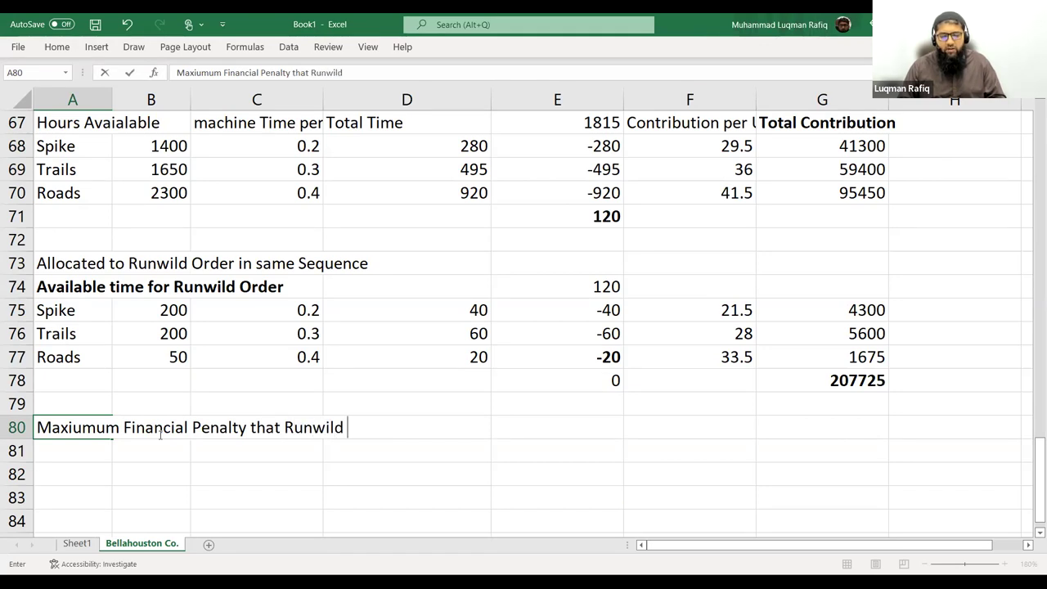
{"action": "type", "text": "would be willing"}
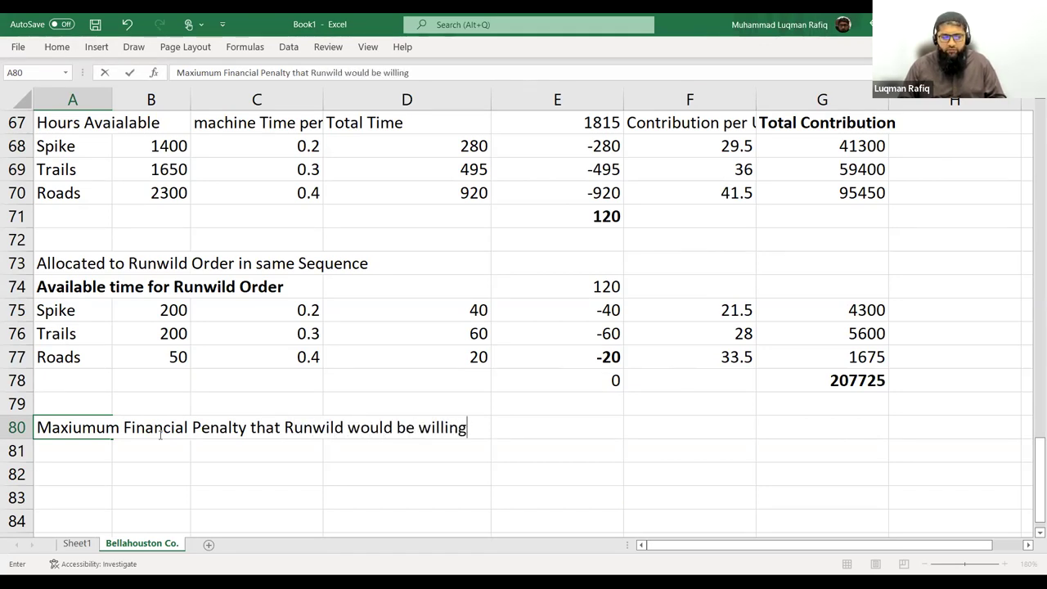
{"action": "type", "text": " to pay shall be as"}
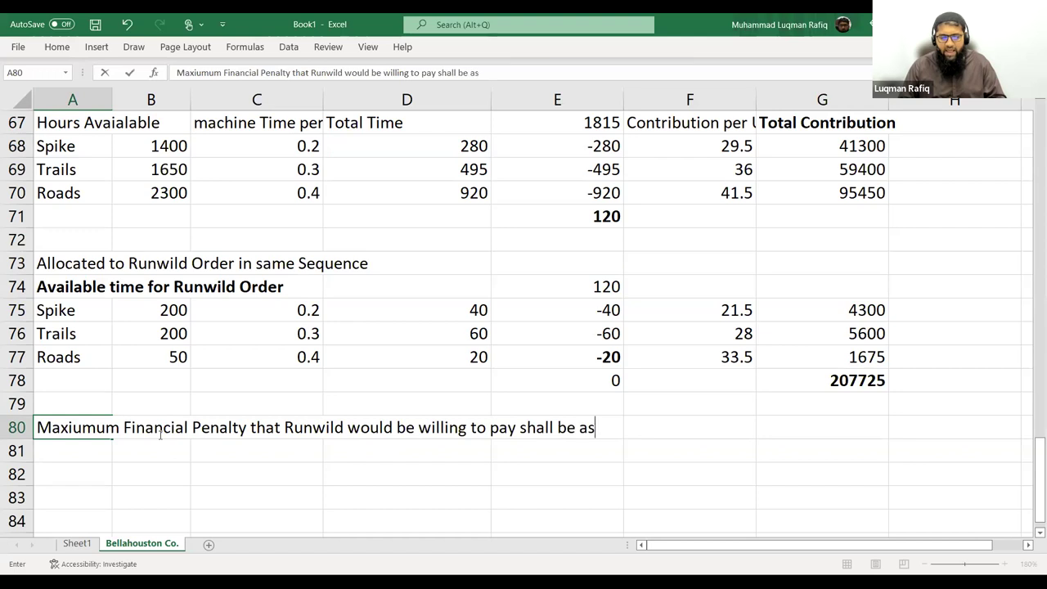
{"action": "type", "text": " under:"}
{"action": "key", "text": "Return"}
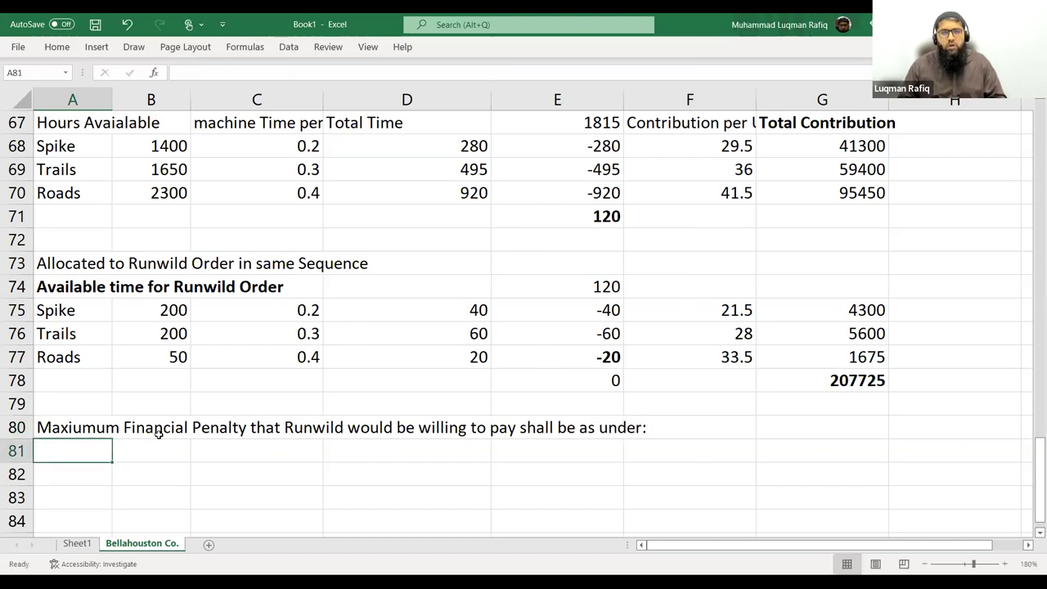
Enter the label "Contribution with Runwild not a priorty" in A81
{"action": "type", "text": "Contribution with"}
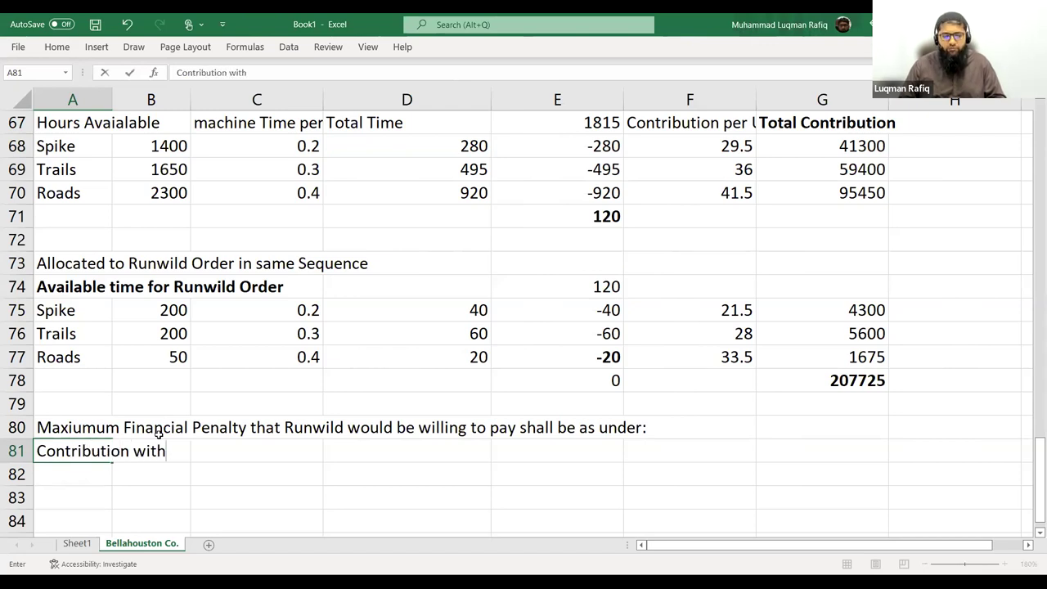
{"action": "type", "text": " Runwild "}
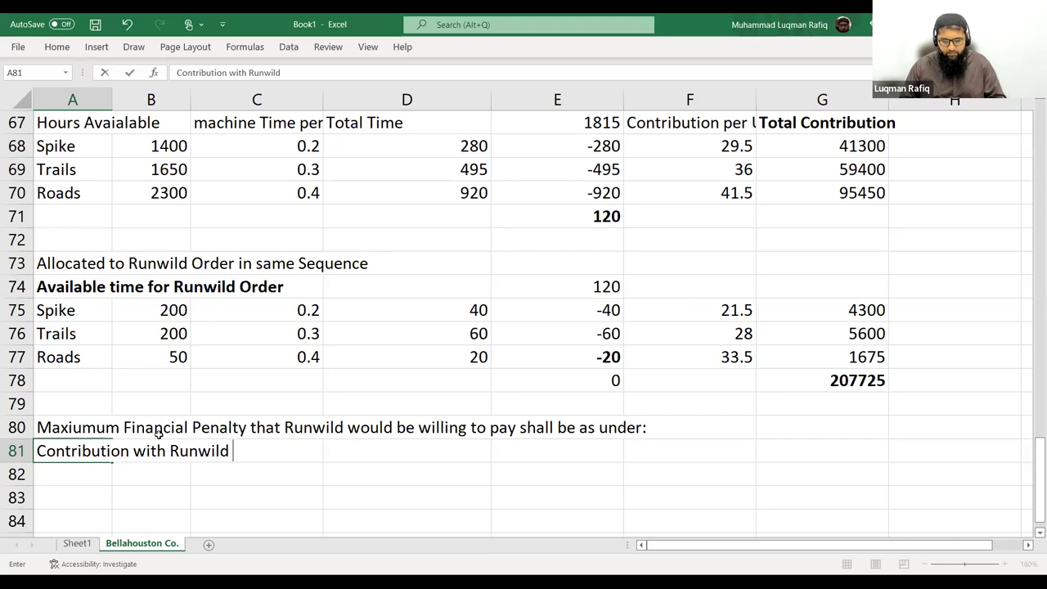
{"action": "type", "text": "not a prior"}
{"action": "key", "text": "BackSpace"}
{"action": "type", "text": "orty"}
Link E81 to the total contribution without RunWild priority using =G78
{"action": "key", "text": "Right"}
{"action": "key", "text": "Right"}
{"action": "key", "text": "Right"}
{"action": "key", "text": "Right"}
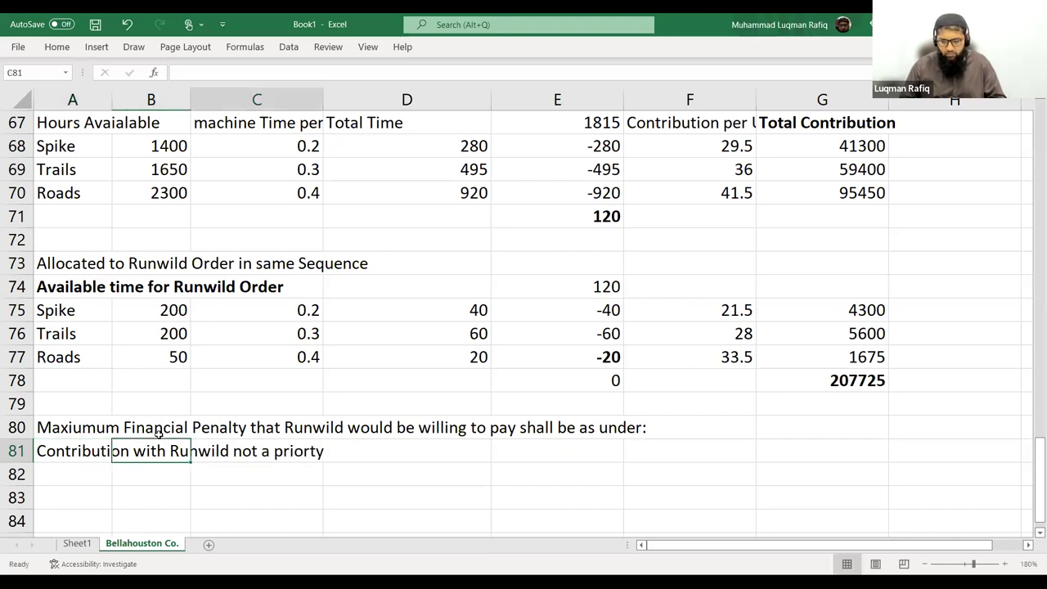
{"action": "type", "text": "="}
{"action": "key", "text": "Up"}
{"action": "key", "text": "Right"}
{"action": "key", "text": "Up"}
{"action": "key", "text": "Up"}
{"action": "key", "text": "Up"}
{"action": "key", "text": "Right"}
{"action": "key", "text": "Down"}
{"action": "key", "text": "Return"}
Enter the label "Contribution with Complete Deliverry for Runwild\" in A82
{"action": "type", "text": "Contrib"}
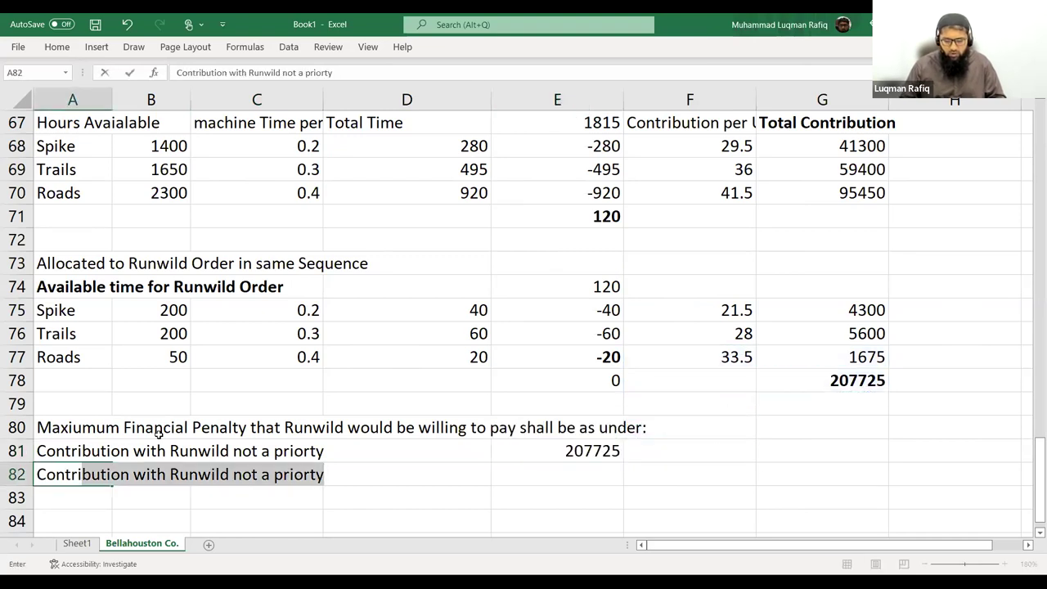
{"action": "type", "text": "ution"}
{"action": "type", "text": "with "}
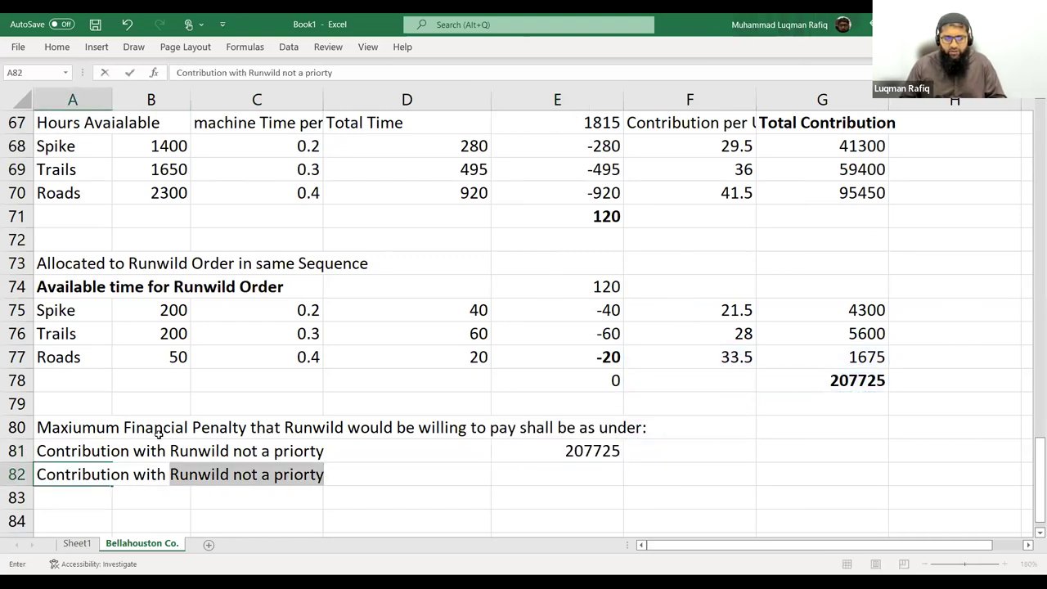
{"action": "type", "text": "Complet"}
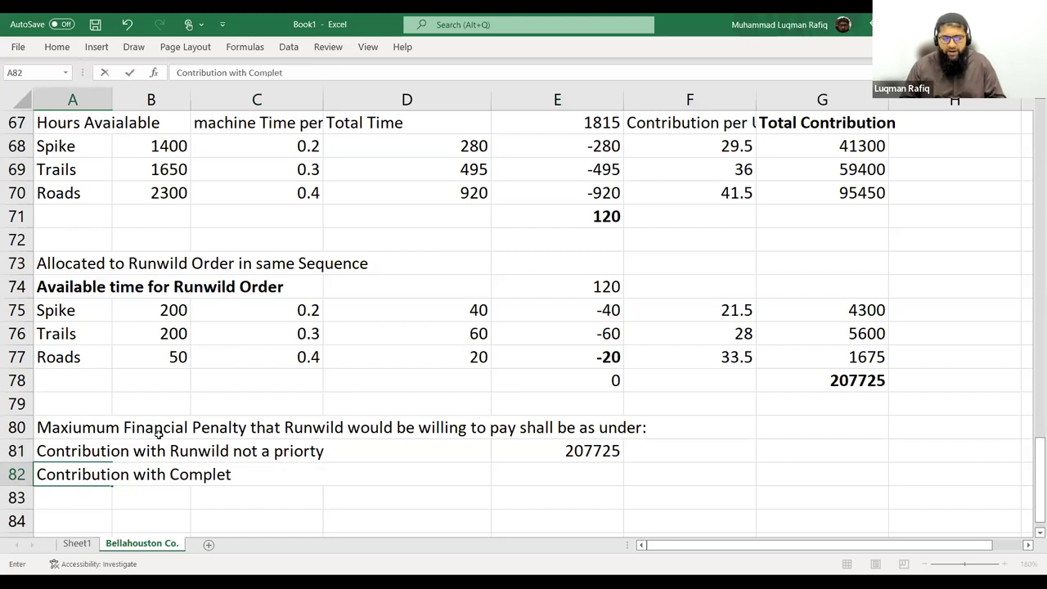
{"action": "type", "text": "e Deliverry"}
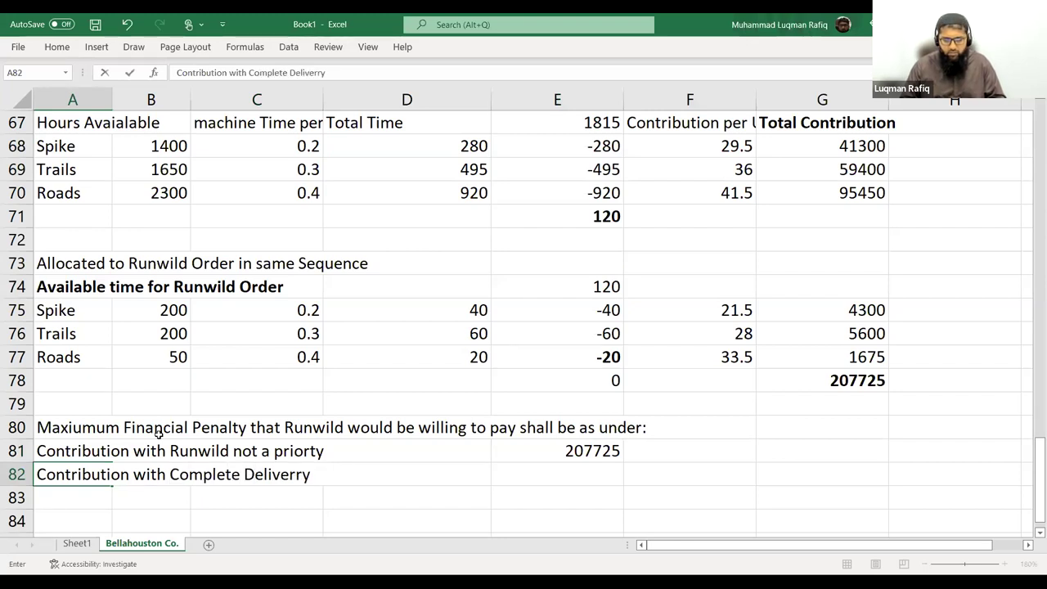
{"action": "type", "text": " for Runwild\\"}
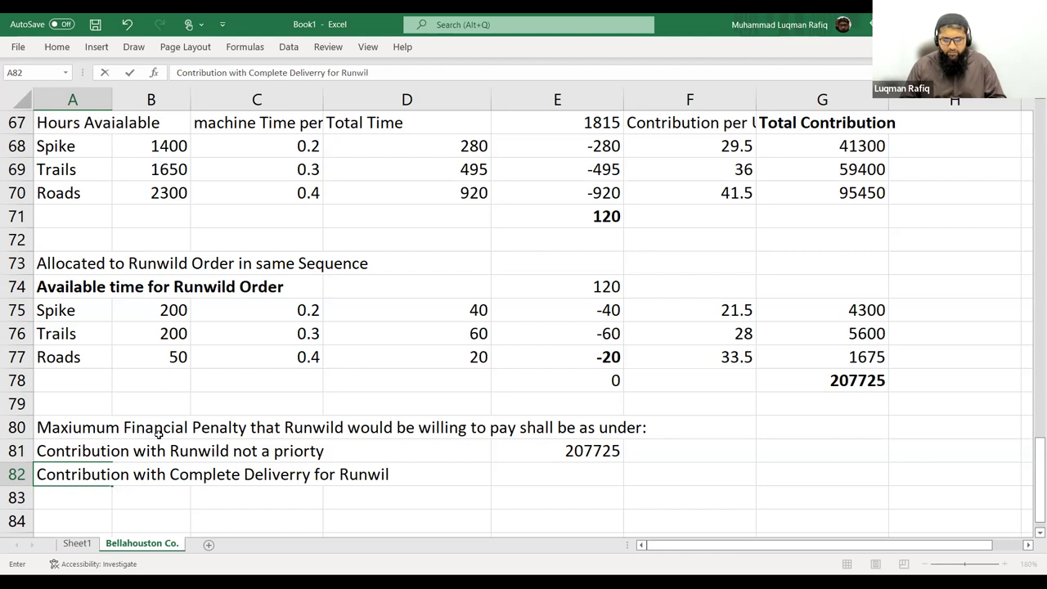
{"action": "key", "text": "Return"}
Replace "not a priorty" in A81 so the label reads "Contribution with Runwild Partial Deliver"
{"action": "key", "text": "Up"}
{"action": "key", "text": "Up"}
{"action": "key", "text": "F2"}
{"action": "key", "text": "Left"}
{"action": "key", "text": "Left"}
{"action": "key", "text": "Left"}
{"action": "key", "text": "Left"}
{"action": "key", "text": "Left"}
{"action": "key", "text": "Left"}
{"action": "key", "text": "Left"}
{"action": "key", "text": "Left"}
{"action": "key", "text": "Left"}
{"action": "key", "text": "Left"}
{"action": "key", "text": "Left"}
{"action": "key", "text": "Left"}
{"action": "key", "text": "Left"}
{"action": "key", "text": "Left"}
{"action": "key", "text": "Left"}
{"action": "key", "text": "Left"}
{"action": "key", "text": "Left"}
{"action": "key", "text": "Left"}
{"action": "key", "text": "Left"}
{"action": "key", "text": "Left"}
{"action": "key", "text": "Right"}
{"action": "key", "text": "Right"}
{"action": "key", "text": "Right"}
{"action": "key", "text": "Right"}
{"action": "key", "text": "Right"}
{"action": "key", "text": "Right"}
{"action": "key", "text": "Right"}
{"action": "key", "text": "Right"}
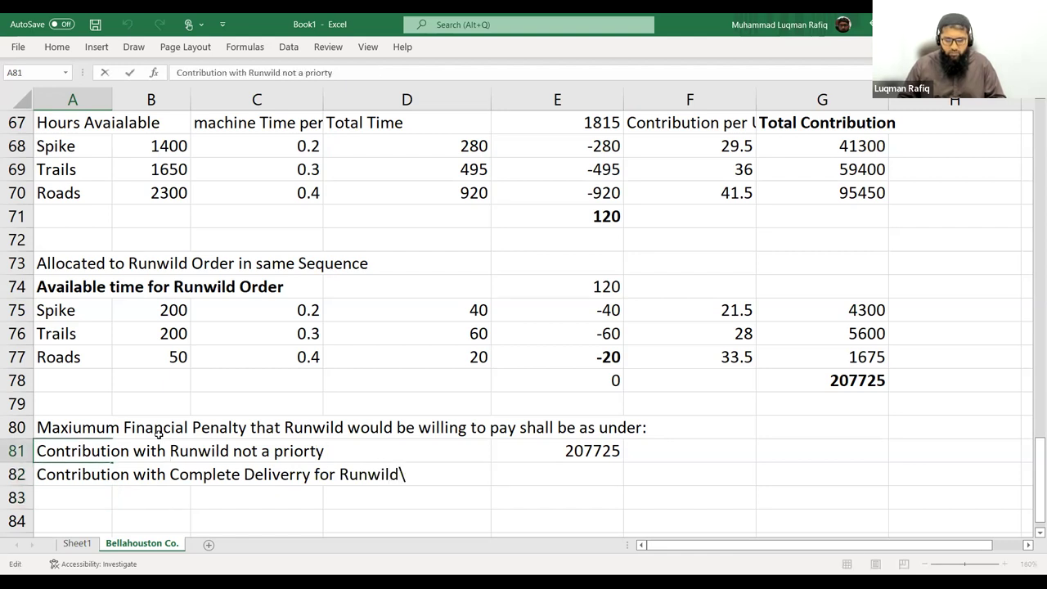
{"action": "key", "text": "shift+Right"}
{"action": "key", "text": "shift+Right"}
{"action": "key", "text": "shift+Right"}
{"action": "key", "text": "shift+Right"}
{"action": "key", "text": "shift+Right"}
{"action": "key", "text": "shift+Right"}
{"action": "key", "text": "shift+Right"}
{"action": "key", "text": "shift+Right"}
{"action": "key", "text": "shift+Right"}
{"action": "key", "text": "shift+Right"}
{"action": "key", "text": "shift+Right"}
{"action": "key", "text": "shift+Right"}
{"action": "key", "text": "shift+Right"}
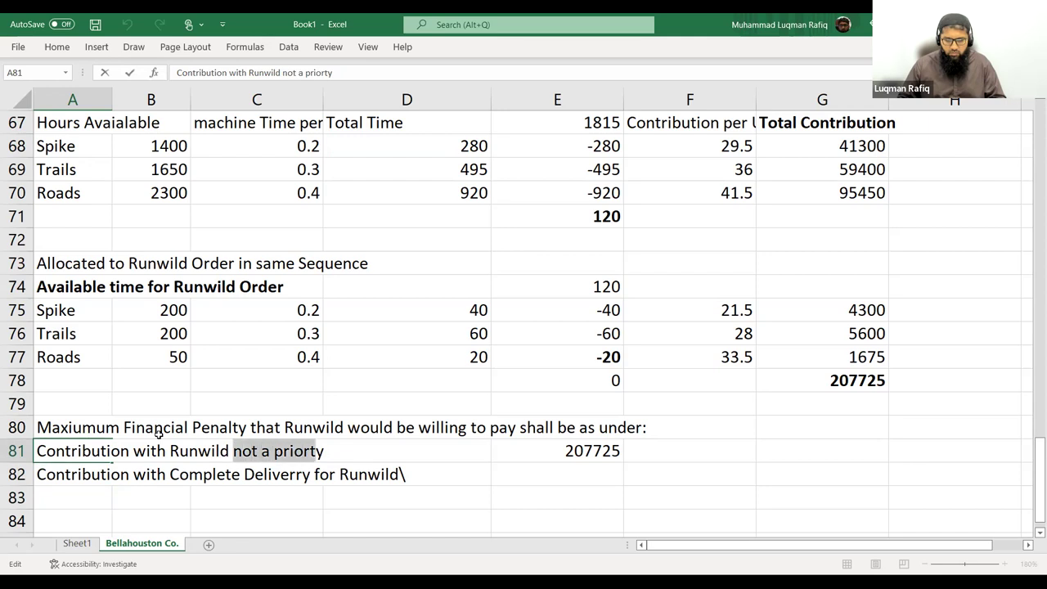
{"action": "type", "text": "Partial Deliver"}
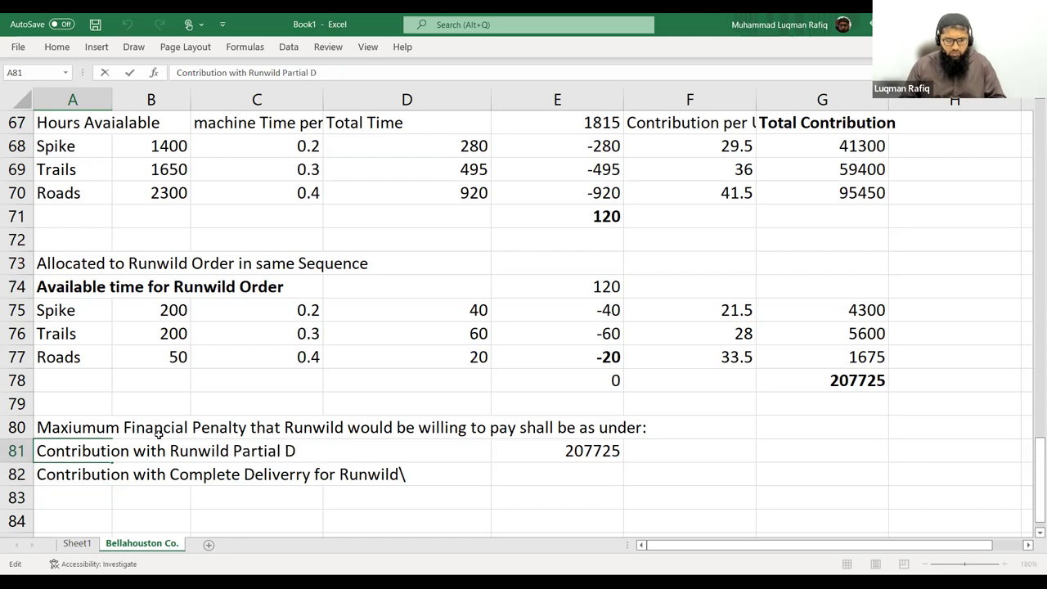
{"action": "key", "text": "Return"}
{"action": "key", "text": "Up"}
{"action": "key", "text": "F2"}
{"action": "key", "text": "Return"}
Remove the trailing backslash from the complete delivery label in A82
{"action": "key", "text": "F2"}
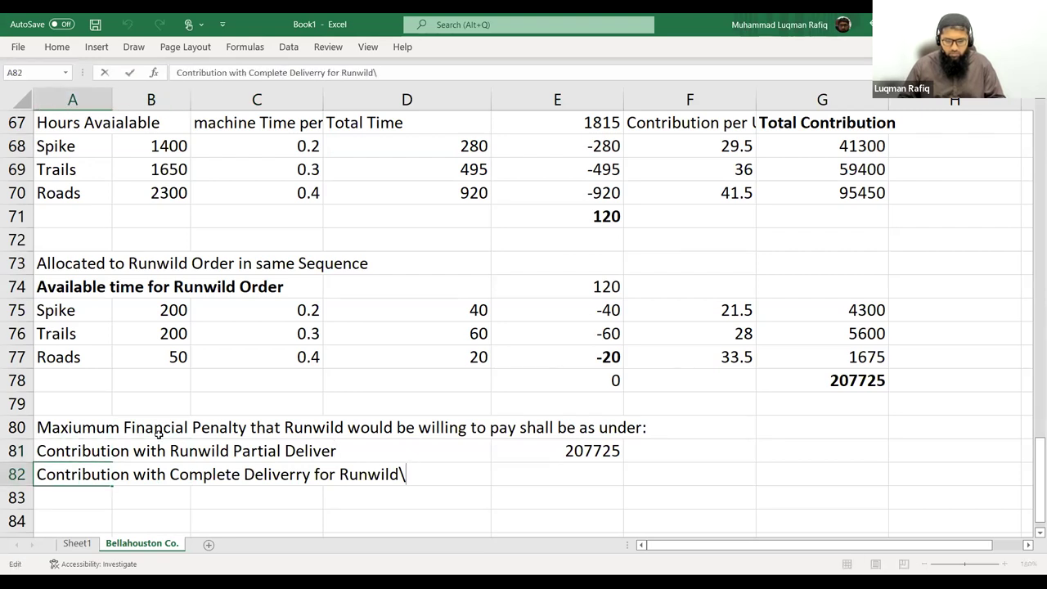
{"action": "key", "text": "BackSpace"}
{"action": "key", "text": "Return"}
Link E82 to the optimal plan's total contribution in E53
{"action": "key", "text": "Right"}
{"action": "key", "text": "Right"}
{"action": "key", "text": "Right"}
{"action": "key", "text": "Up"}
{"action": "key", "text": "Right"}
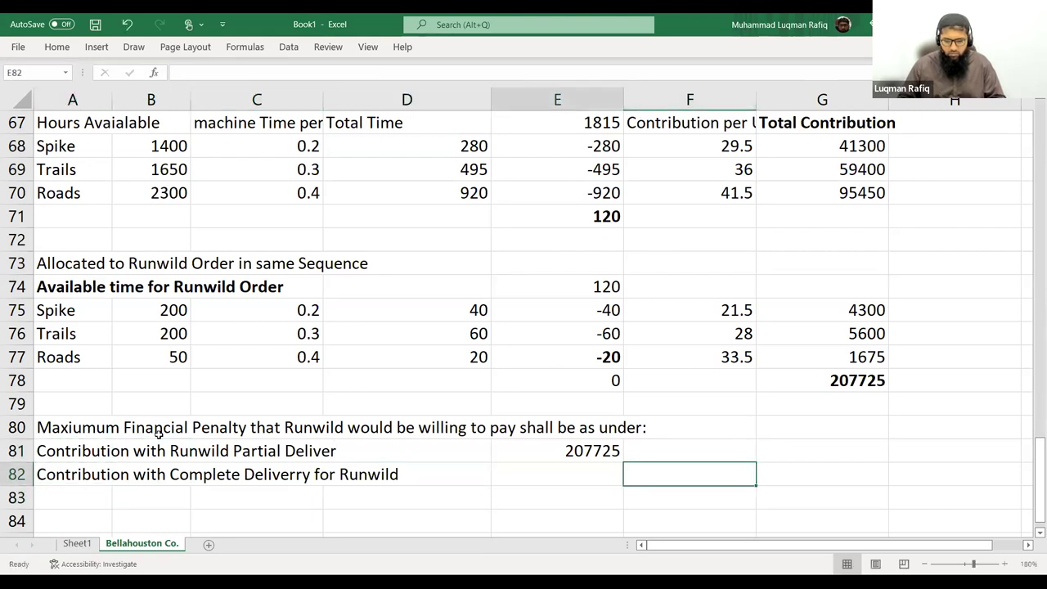
{"action": "type", "text": "="}
{"action": "scroll", "coordinate": [227, 331], "scroll_direction": "up", "scroll_amount": 3}
{"action": "scroll", "coordinate": [593, 264], "scroll_direction": "up", "scroll_amount": 4}
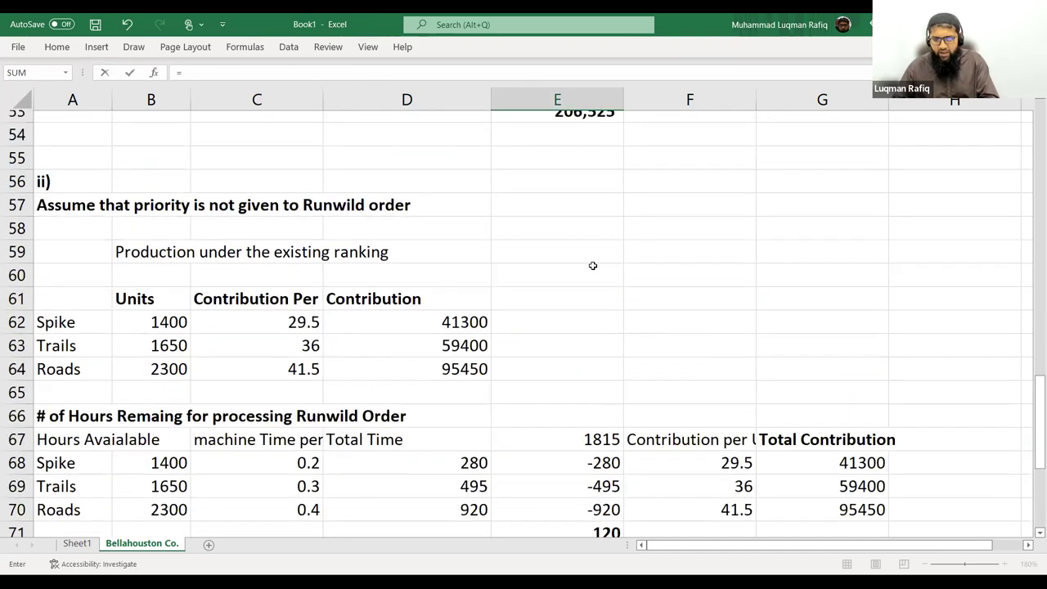
{"action": "left_click", "coordinate": [573, 286]}
{"action": "key", "text": "Return"}
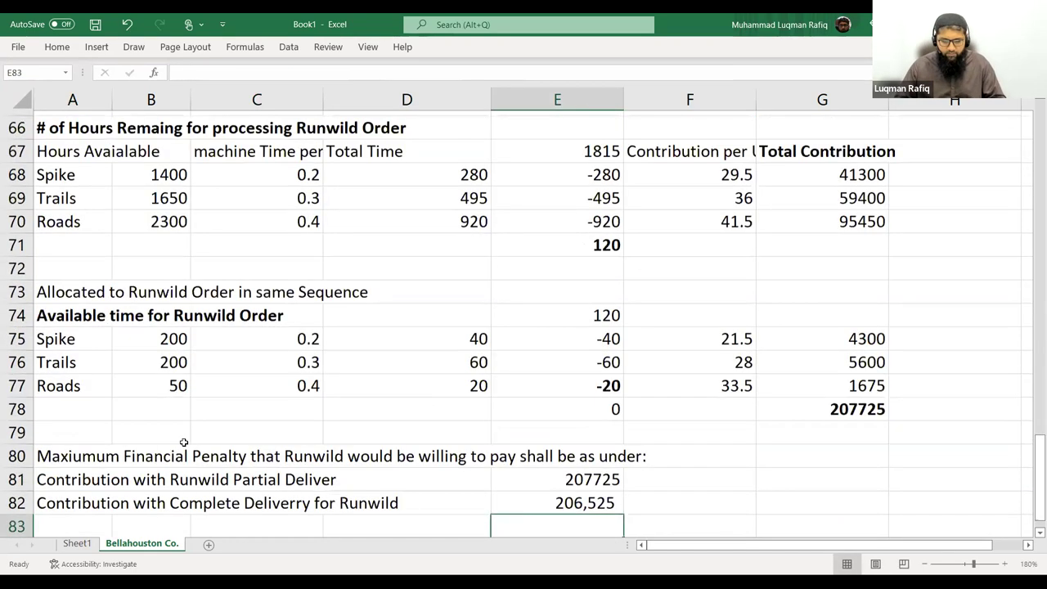
Enter "Maximum Penalty is the amount of extra contribution earned due to decision to skip Runwild Production" in A84
{"action": "scroll", "coordinate": [74, 458], "scroll_direction": "down", "scroll_amount": 1}
{"action": "left_click", "coordinate": [82, 458]}
{"action": "key", "text": "Return"}
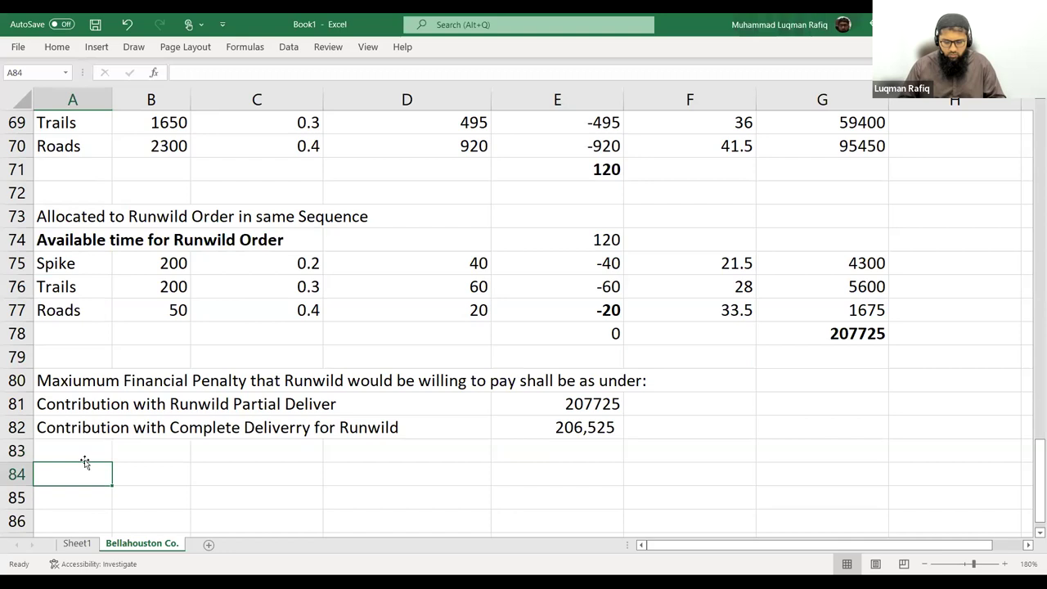
{"action": "type", "text": "Mexa"}
{"action": "key", "text": "BackSpace"}
{"action": "key", "text": "BackSpace"}
{"action": "key", "text": "BackSpace"}
{"action": "type", "text": "aimu"}
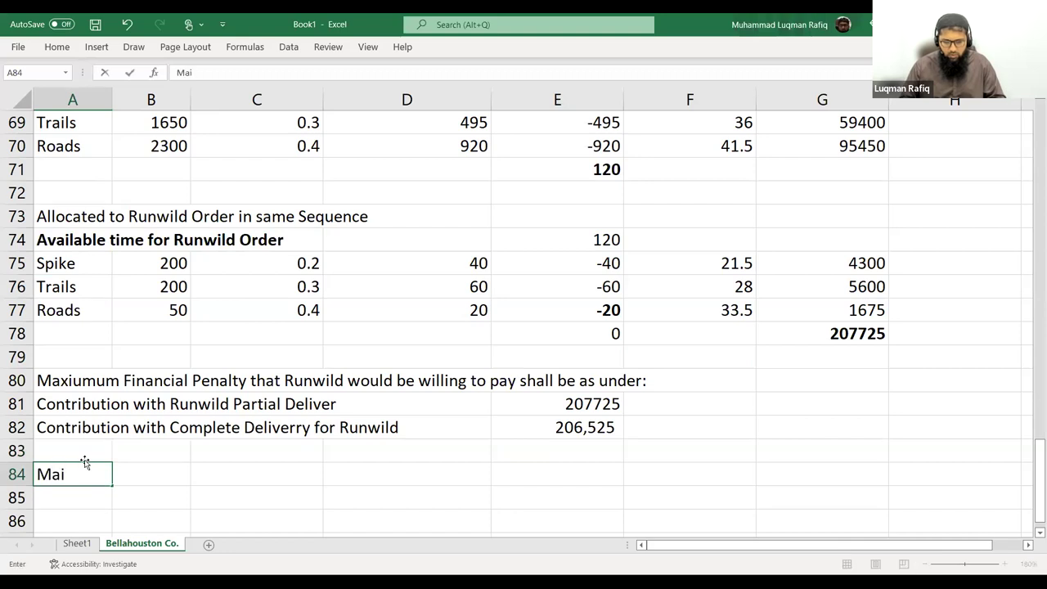
{"action": "key", "text": "BackSpace"}
{"action": "key", "text": "BackSpace"}
{"action": "key", "text": "BackSpace"}
{"action": "type", "text": "xi"}
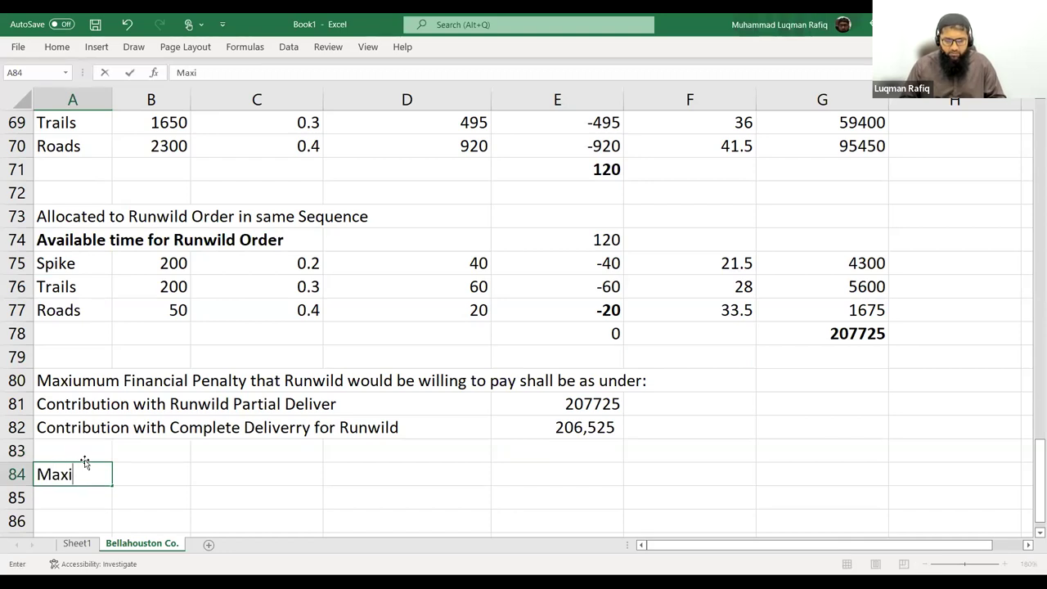
{"action": "type", "text": "mum Penaly"}
{"action": "key", "text": "BackSpace"}
{"action": "key", "text": "BackSpace"}
{"action": "type", "text": "ty is the amount of extra contribution earned due to"}
{"action": "key", "text": "BackSpace"}
{"action": "key", "text": "BackSpace"}
{"action": "key", "text": "BackSpace"}
{"action": "key", "text": "BackSpace"}
{"action": "key", "text": "BackSpace"}
{"action": "key", "text": "BackSpace"}
{"action": "key", "text": "BackSpace"}
{"action": "key", "text": "BackSpace"}
{"action": "type", "text": "due to decision to"}
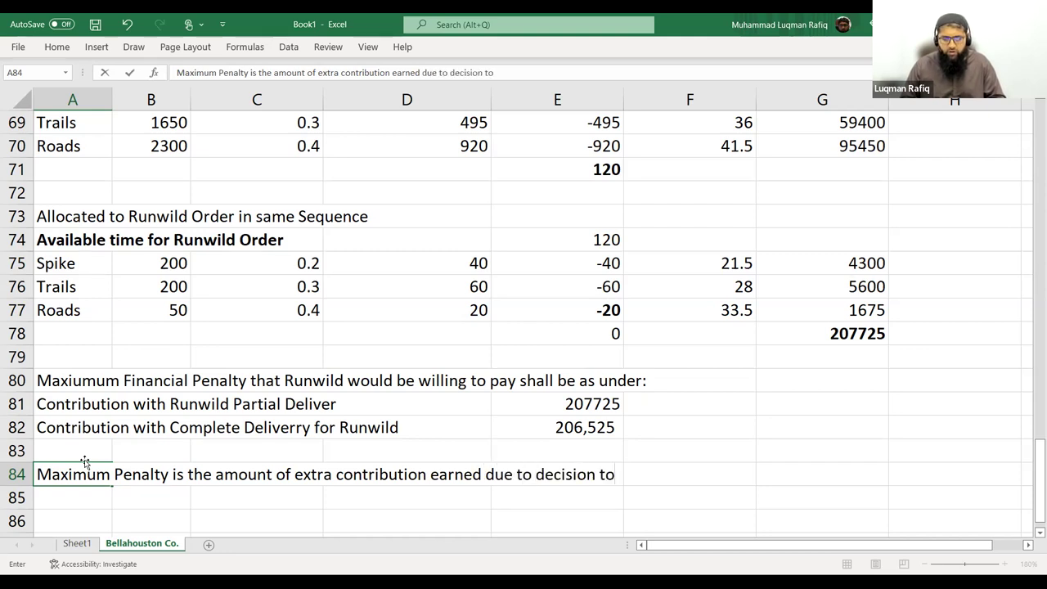
{"action": "type", "text": " sw"}
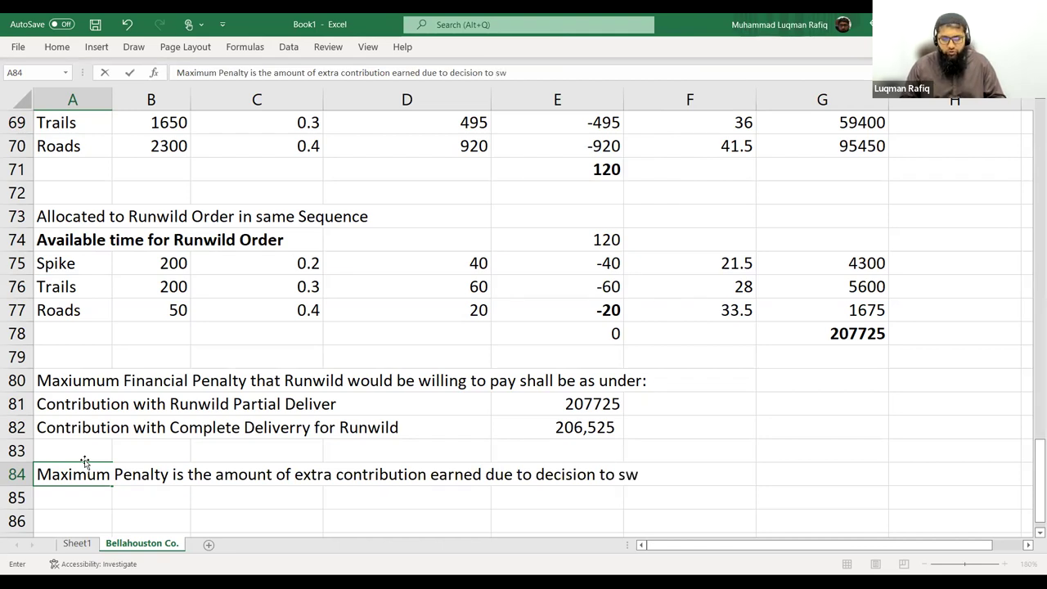
{"action": "key", "text": "BackSpace"}
{"action": "key", "text": "BackSpace"}
{"action": "type", "text": "skip Runwild Production"}
{"action": "key", "text": "Return"}
Move the two contribution totals from E81:E82 to G81:G82
{"action": "key", "text": "Up"}
{"action": "key", "text": "Up"}
{"action": "key", "text": "Up"}
{"action": "key", "text": "Right"}
{"action": "key", "text": "Up"}
{"action": "key", "text": "Right"}
{"action": "key", "text": "Right"}
{"action": "key", "text": "Right"}
{"action": "key", "text": "shift+Down"}
{"action": "key", "text": "ctrl+c"}
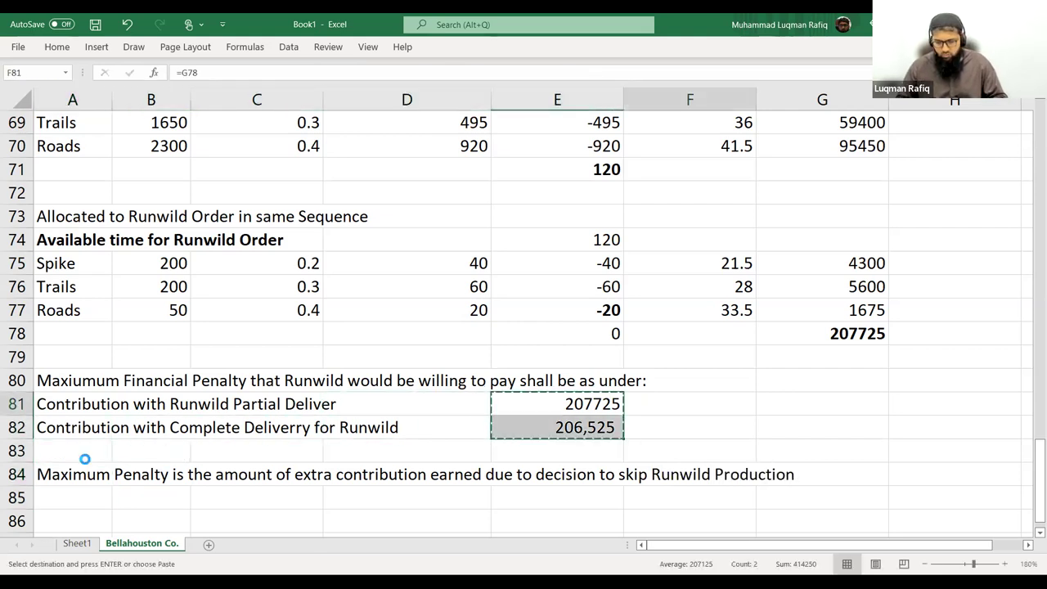
{"action": "key", "text": "Right"}
{"action": "key", "text": "Right"}
{"action": "key", "text": "ctrl+v"}
Calculate the maximum penalty in G84 with =G81-G82 and make the figure bold
{"action": "key", "text": "Up"}
{"action": "key", "text": "Down"}
{"action": "key", "text": "Down"}
{"action": "key", "text": "Down"}
{"action": "key", "text": "Down"}
{"action": "type", "text": "="}
{"action": "key", "text": "Up"}
{"action": "key", "text": "Up"}
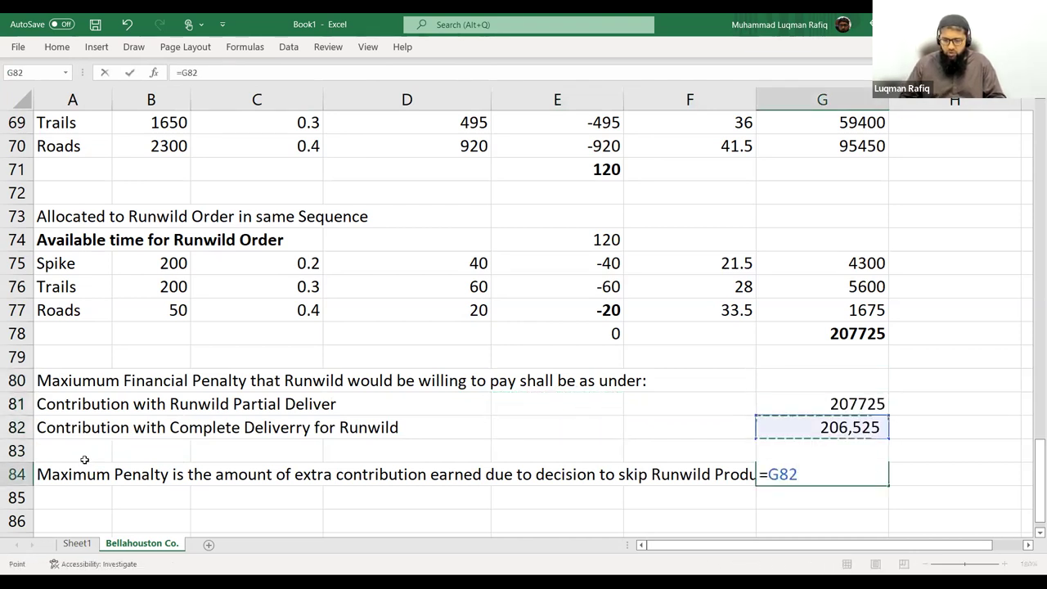
{"action": "key", "text": "Up"}
{"action": "type", "text": "-"}
{"action": "key", "text": "Up"}
{"action": "key", "text": "Up"}
{"action": "key", "text": "Return"}
{"action": "key", "text": "Up"}
{"action": "key", "text": "ctrl+b"}
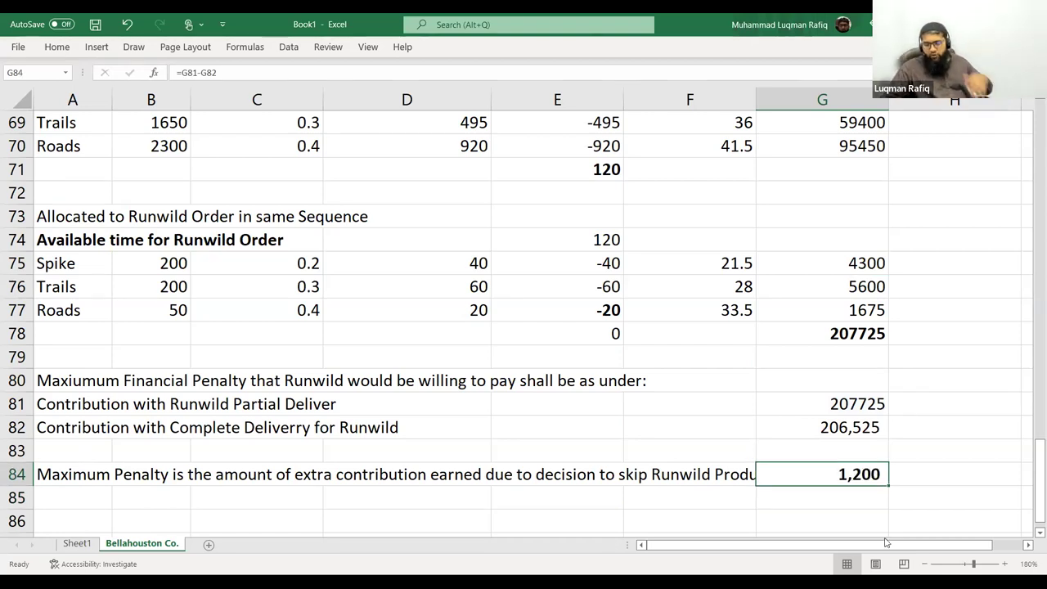
Review the RunWild allocation and maximum penalty workings together with the worksheet zoomed out to 120%
{"action": "left_click", "coordinate": [927, 564]}
{"action": "left_click", "coordinate": [927, 563]}
{"action": "left_click", "coordinate": [926, 564]}
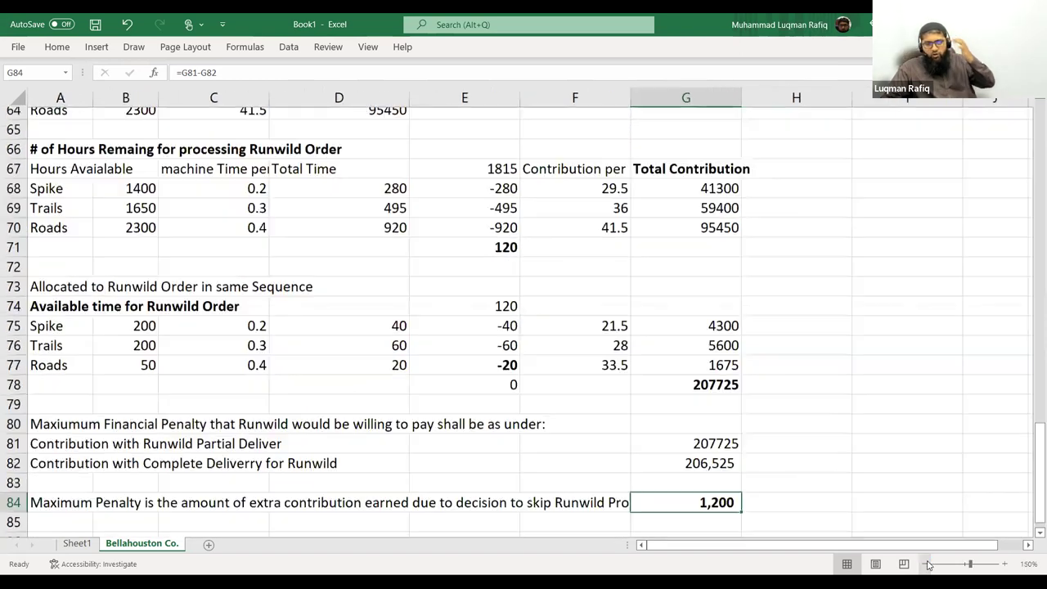
{"action": "left_click", "coordinate": [926, 563]}
{"action": "left_click", "coordinate": [926, 563]}
{"action": "left_click", "coordinate": [927, 563]}
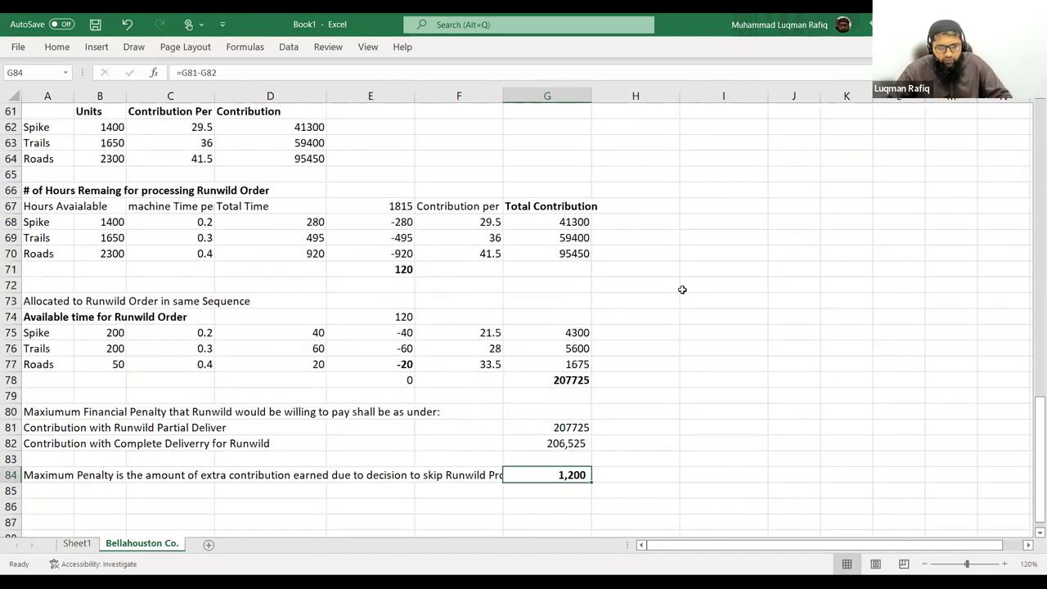
{"action": "left_click_drag", "start_coordinate": [1033, 441], "coordinate": [1030, 459]}
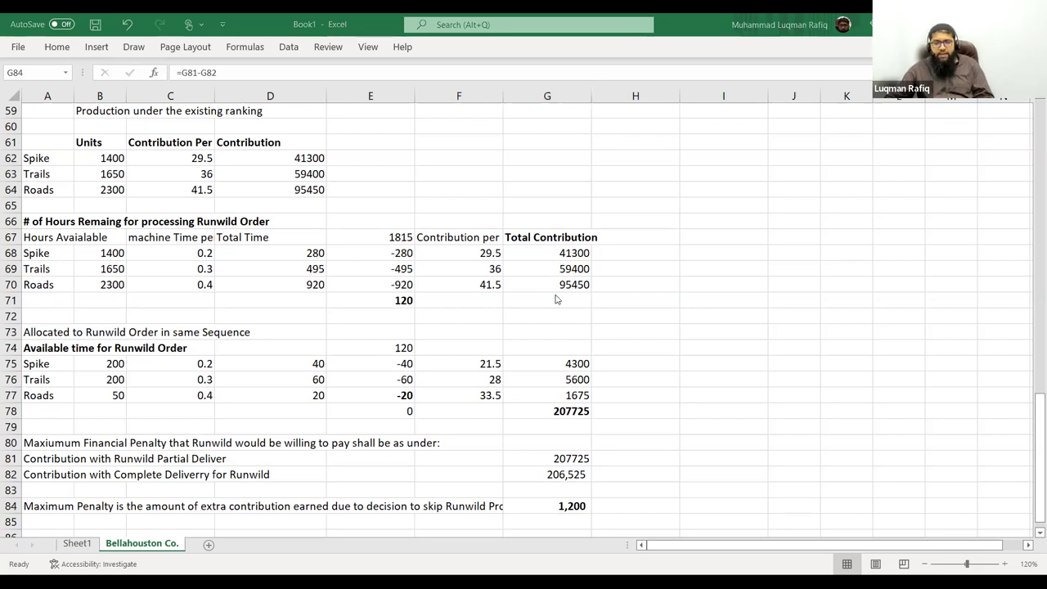
Copy a snapshot of requirement (b) from the exam paper in PDF Annotator and paste it below requirement (a)(ii) in the Word document
{"action": "key", "text": "alt+Tab"}
{"action": "key", "text": "Page_Down"}
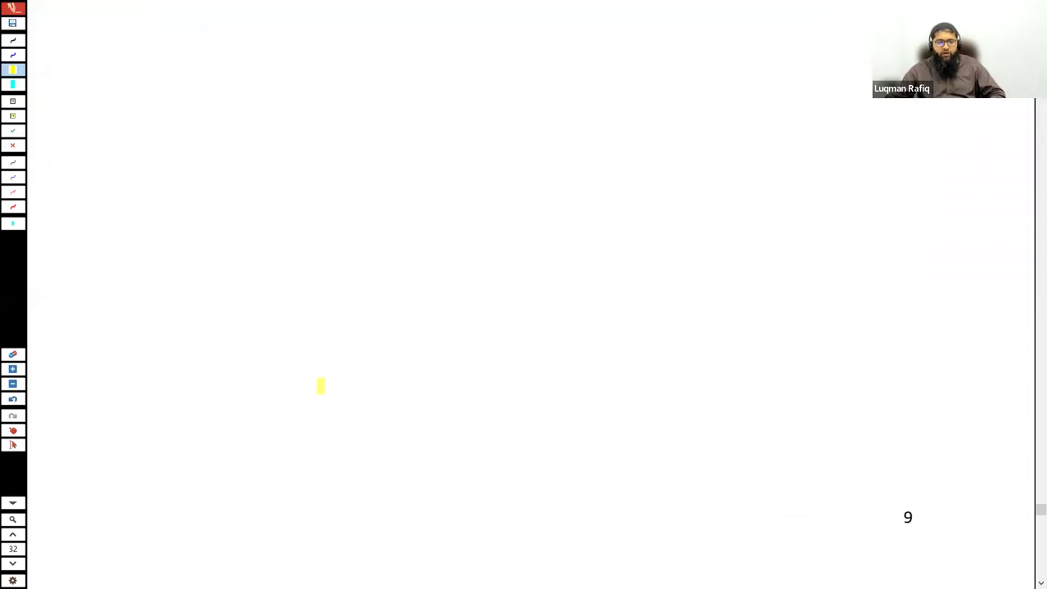
{"action": "scroll", "coordinate": [322, 381], "scroll_direction": "down", "scroll_amount": 3}
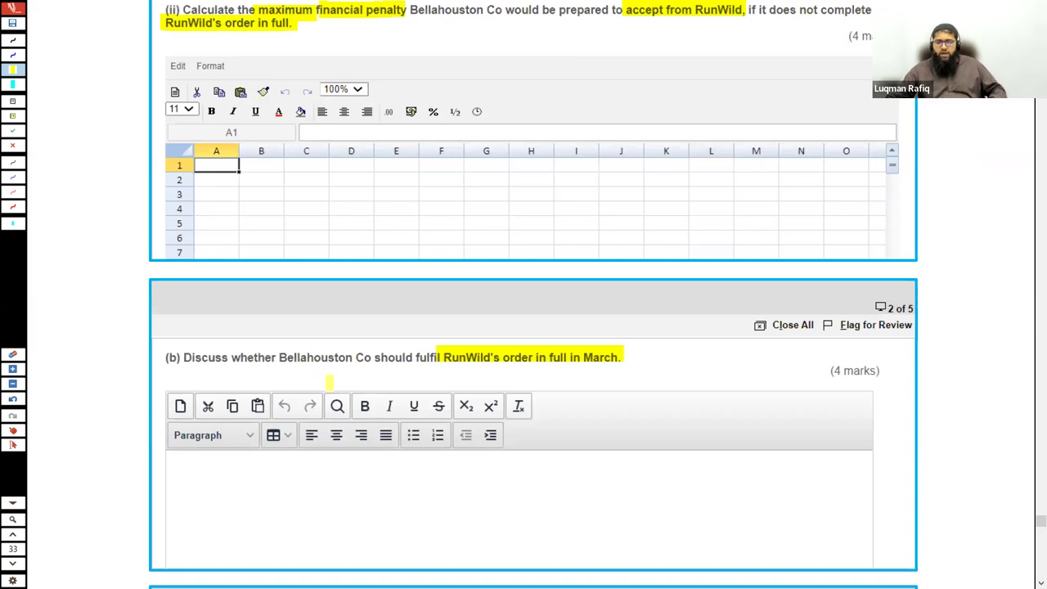
{"action": "scroll", "coordinate": [329, 382], "scroll_direction": "down", "scroll_amount": 2}
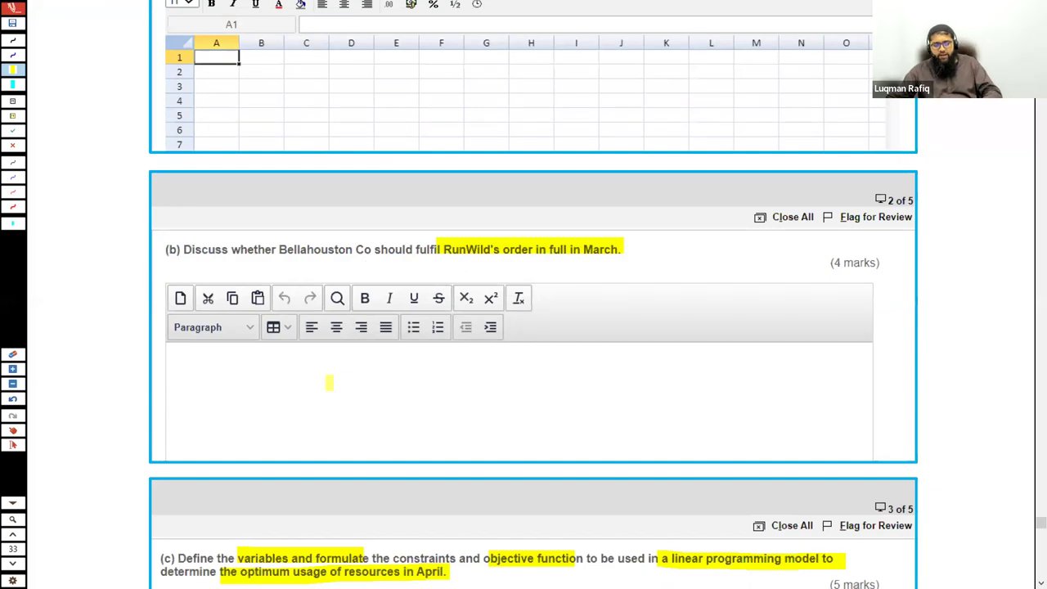
{"action": "mouse_move", "coordinate": [159, 239]}
{"action": "left_mouse_down"}
{"action": "mouse_move", "coordinate": [458, 270]}
{"action": "mouse_move", "coordinate": [885, 264]}
{"action": "mouse_move", "coordinate": [881, 283]}
{"action": "left_mouse_up"}
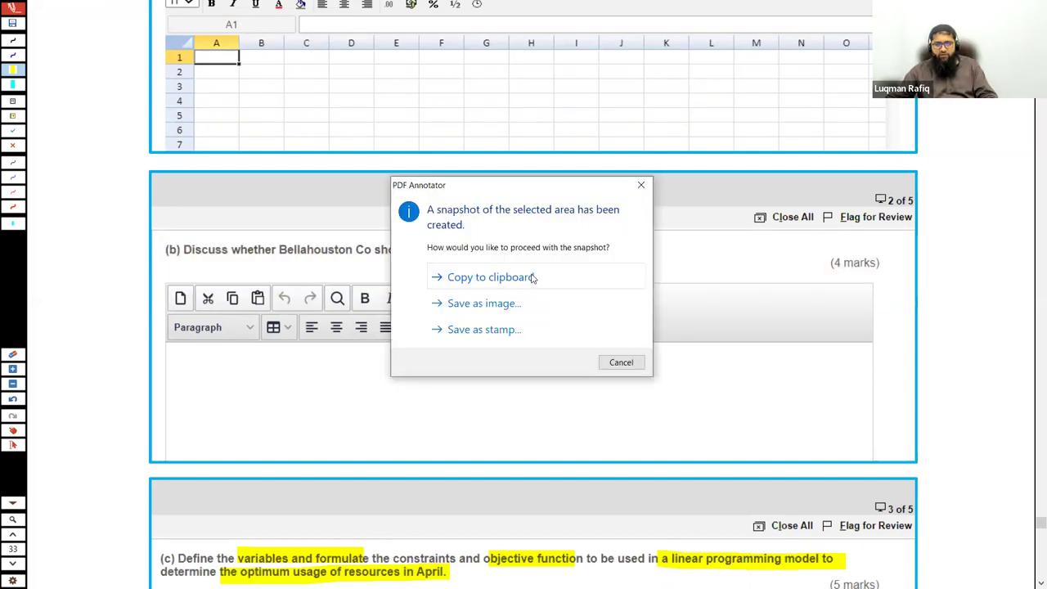
{"action": "left_click", "coordinate": [532, 274]}
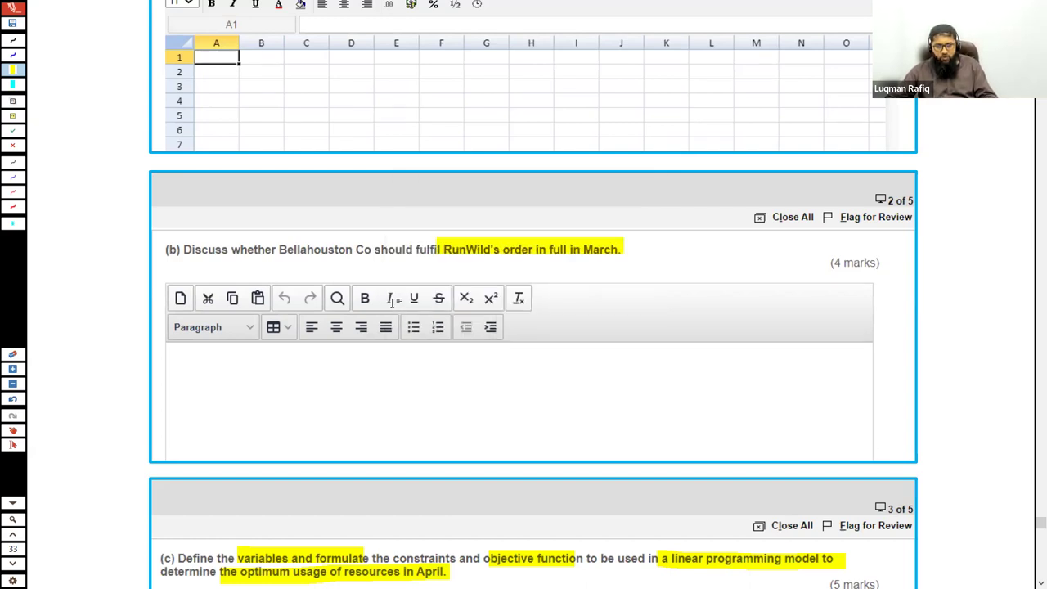
{"action": "key", "text": "alt+Tab"}
{"action": "key", "text": "ctrl+v"}
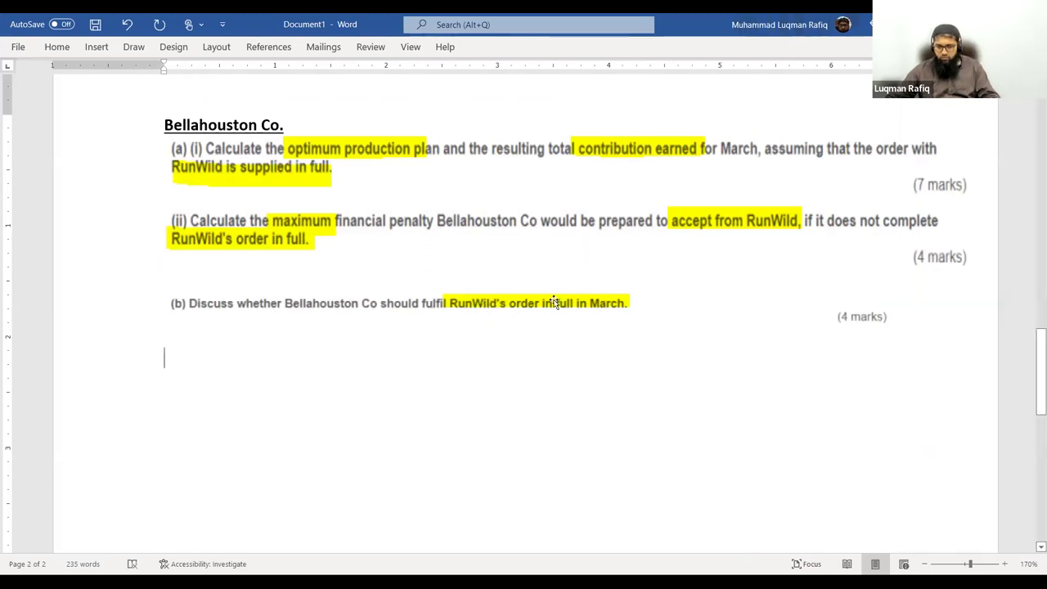
{"action": "left_click", "coordinate": [882, 335]}
{"action": "left_click_drag", "start_coordinate": [888, 329], "coordinate": [834, 338]}
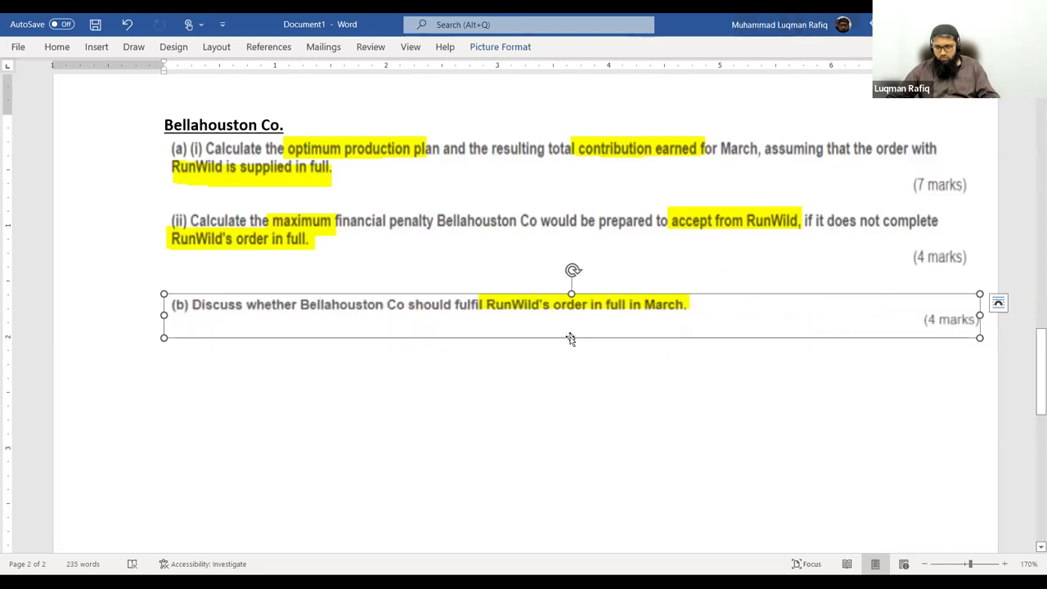
{"action": "left_click", "coordinate": [560, 367]}
{"action": "key", "text": "ctrl+z"}
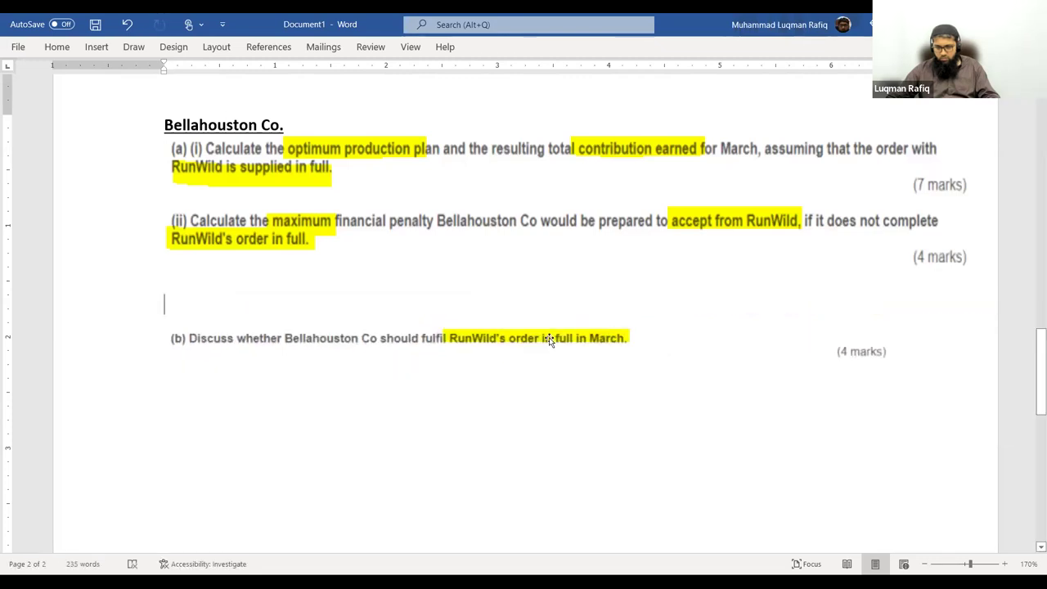
Stretch the requirement (b) picture vertically to make its text taller, and place the cursor after the picture
{"action": "left_click", "coordinate": [525, 363]}
{"action": "left_click_drag", "start_coordinate": [525, 362], "coordinate": [525, 388]}
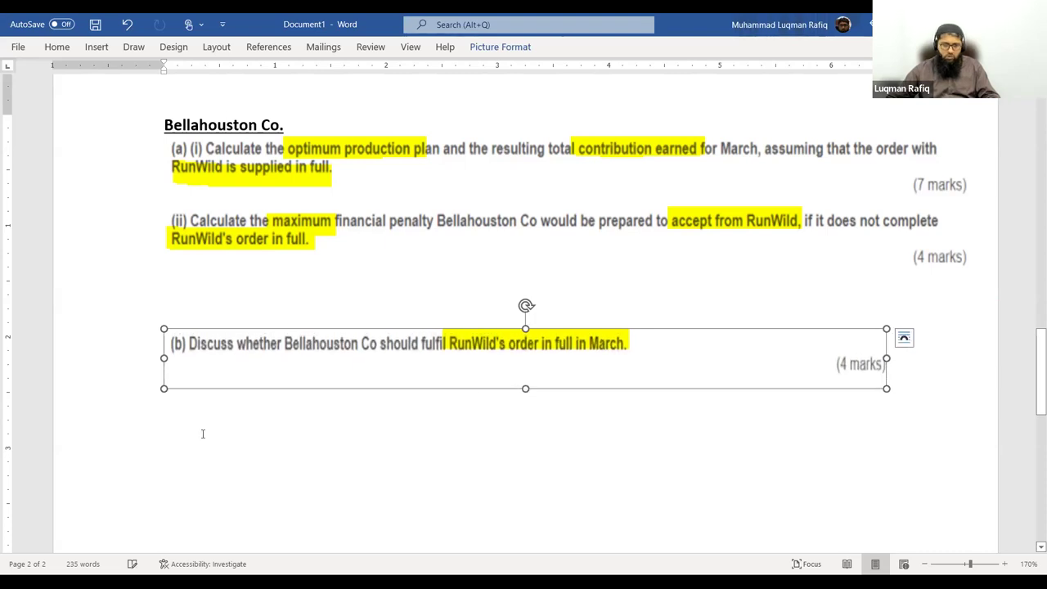
{"action": "left_click", "coordinate": [944, 396]}
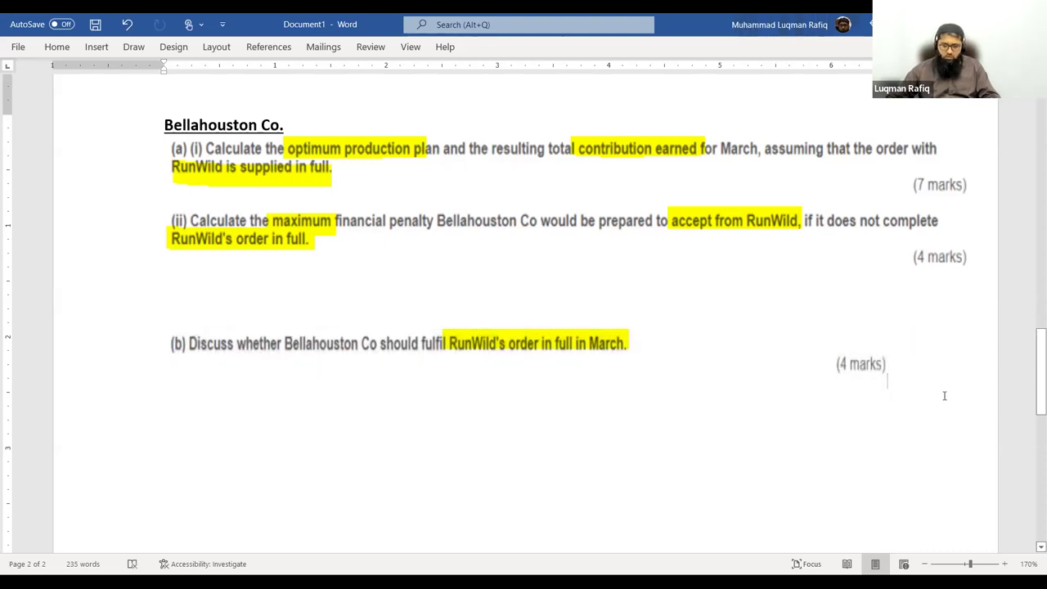
Start the answer on a new line below requirement (b) with "Incase if" as plain text, neither bold nor underlined
{"action": "key", "text": "Return"}
{"action": "type", "text": "Incase if"}
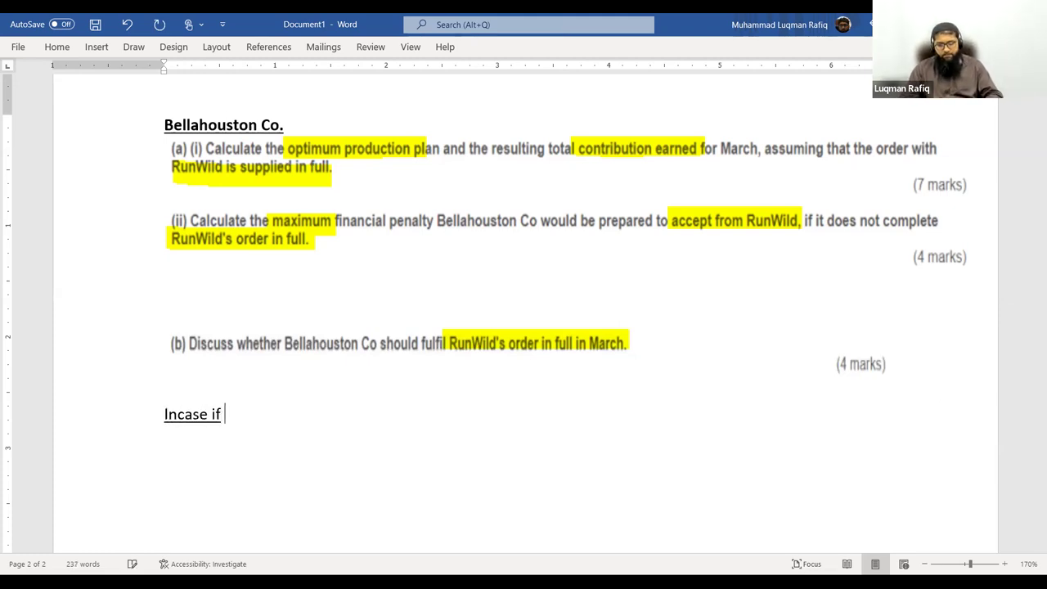
{"action": "key", "text": "shift+Home"}
{"action": "key", "text": "ctrl+b"}
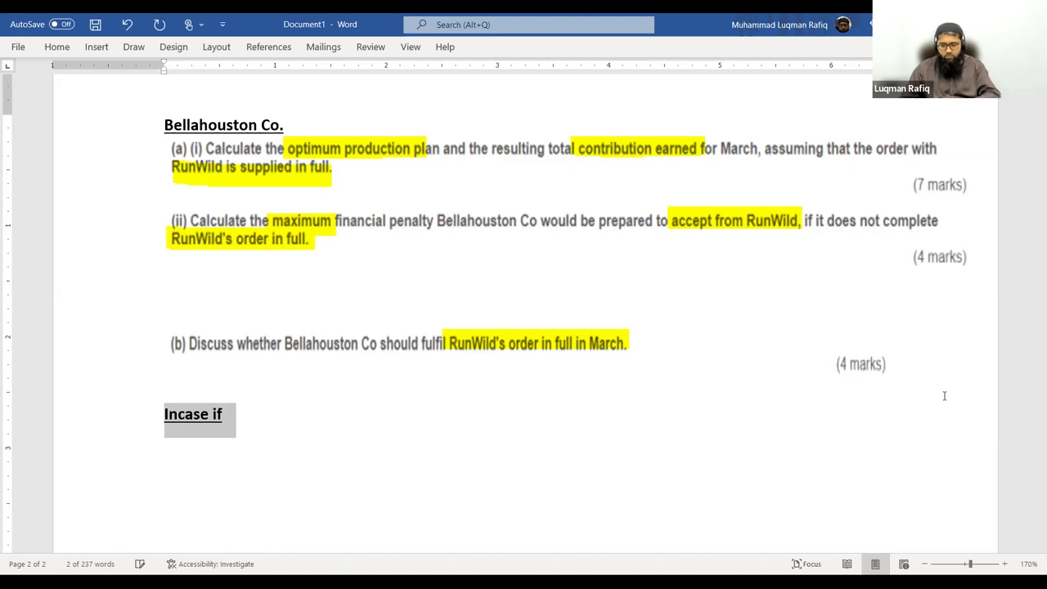
{"action": "key", "text": "ctrl+z"}
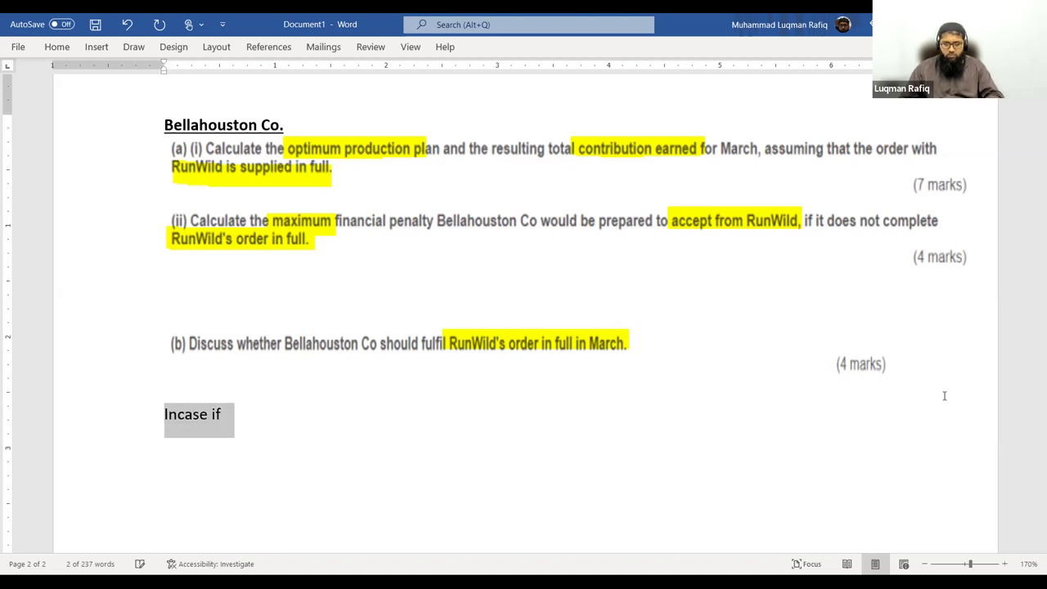
Continue the opening sentence of the answer with "Runwilds order is not fulfilled in March,"
{"action": "key", "text": "End"}
{"action": "type", "text": "Runwild"}
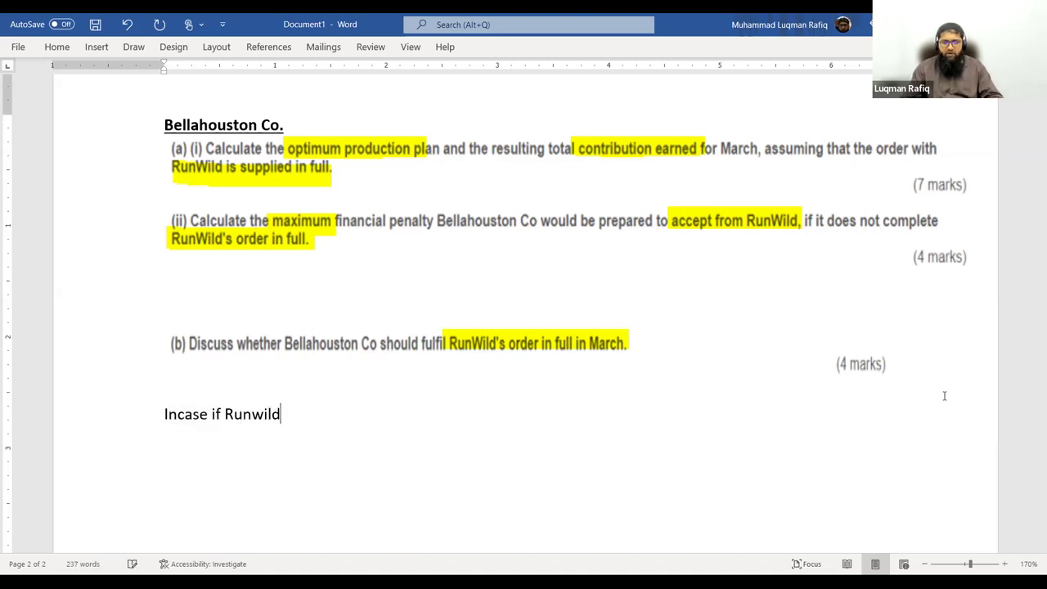
{"action": "type", "text": "s ordder"}
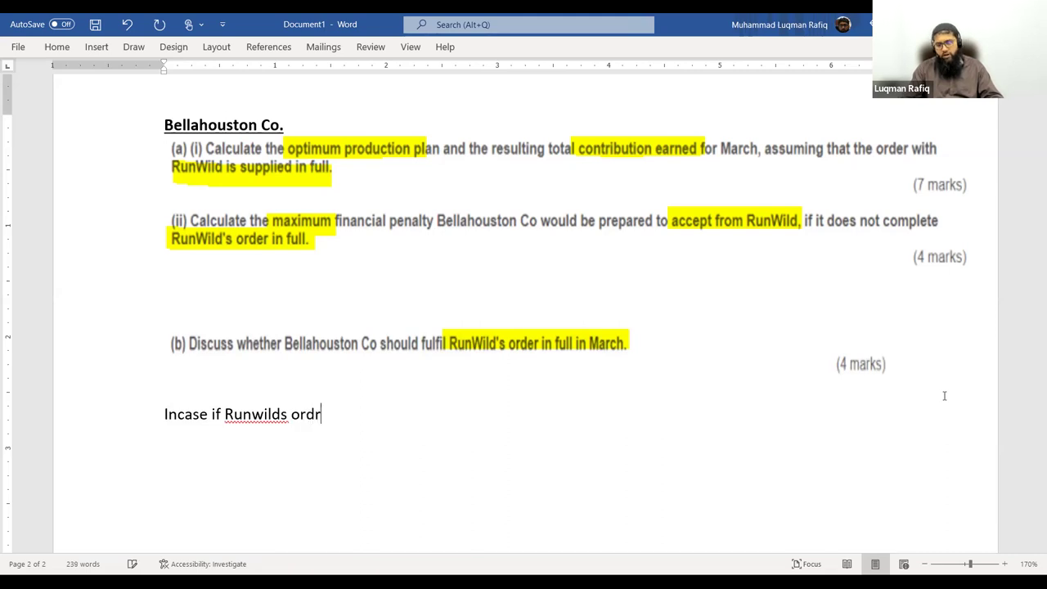
{"action": "key", "text": "BackSpace"}
{"action": "key", "text": "BackSpace"}
{"action": "key", "text": "BackSpace"}
{"action": "type", "text": "er is not "}
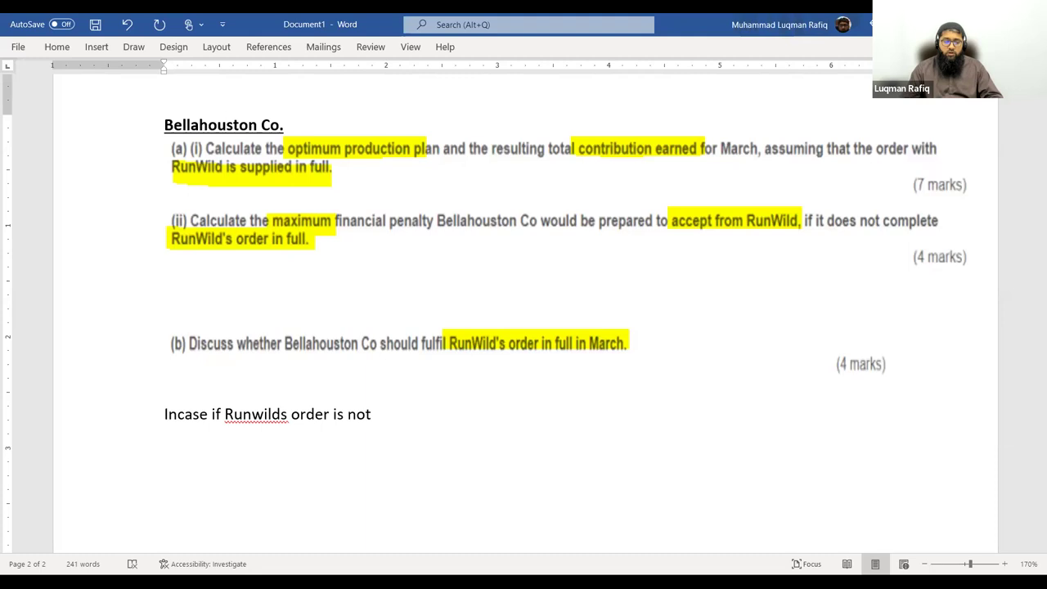
{"action": "type", "text": "f"}
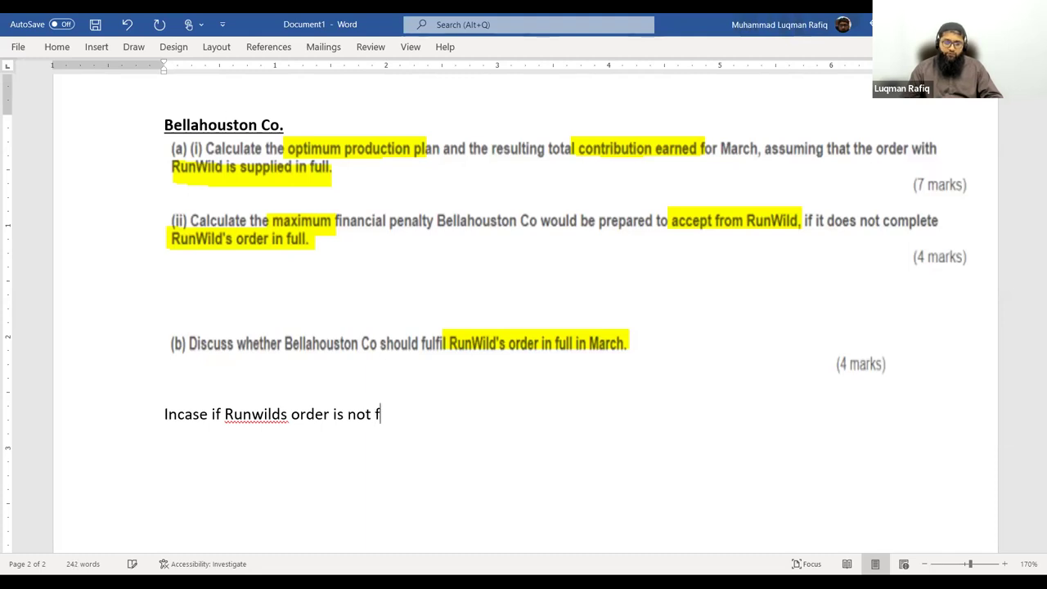
{"action": "type", "text": "ulfilled in Marchm"}
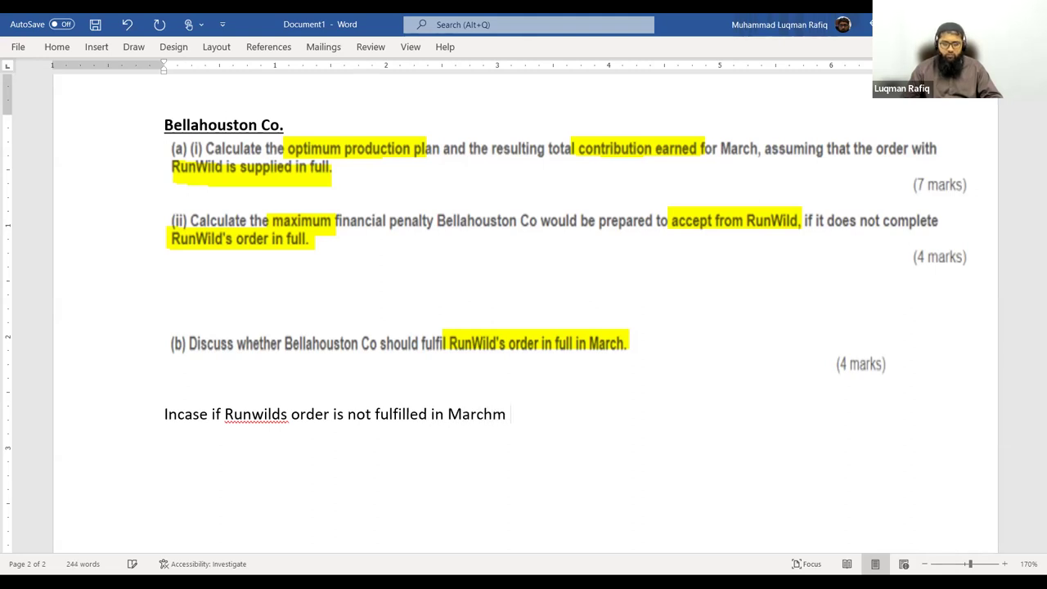
{"action": "type", "text": ", tj"}
{"action": "key", "text": "BackSpace"}
{"action": "key", "text": "BackSpace"}
{"action": "key", "text": "BackSpace"}
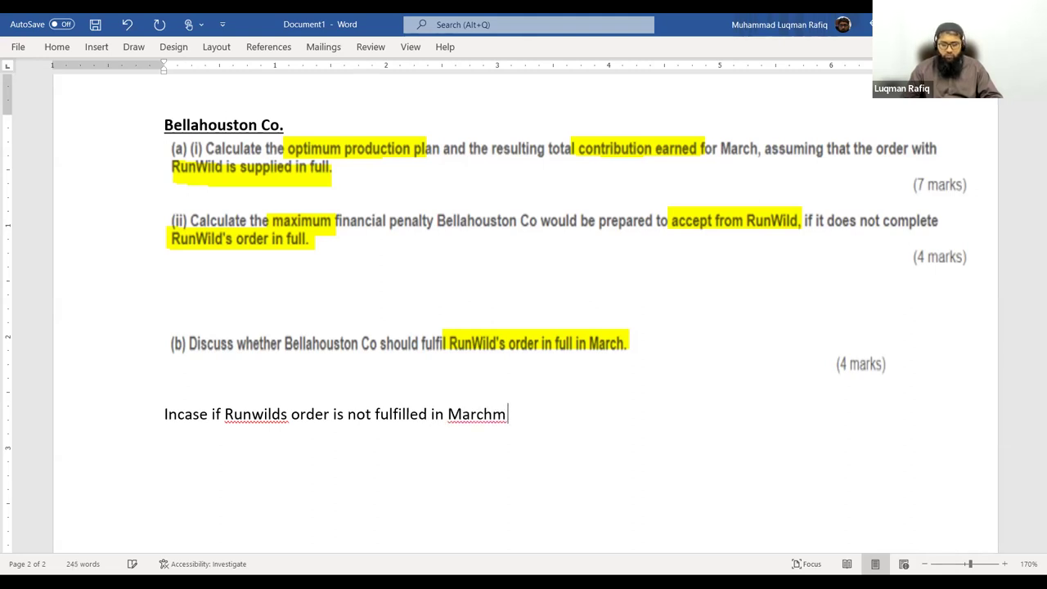
{"action": "key", "text": "BackSpace"}
{"action": "type", "text": ", te"}
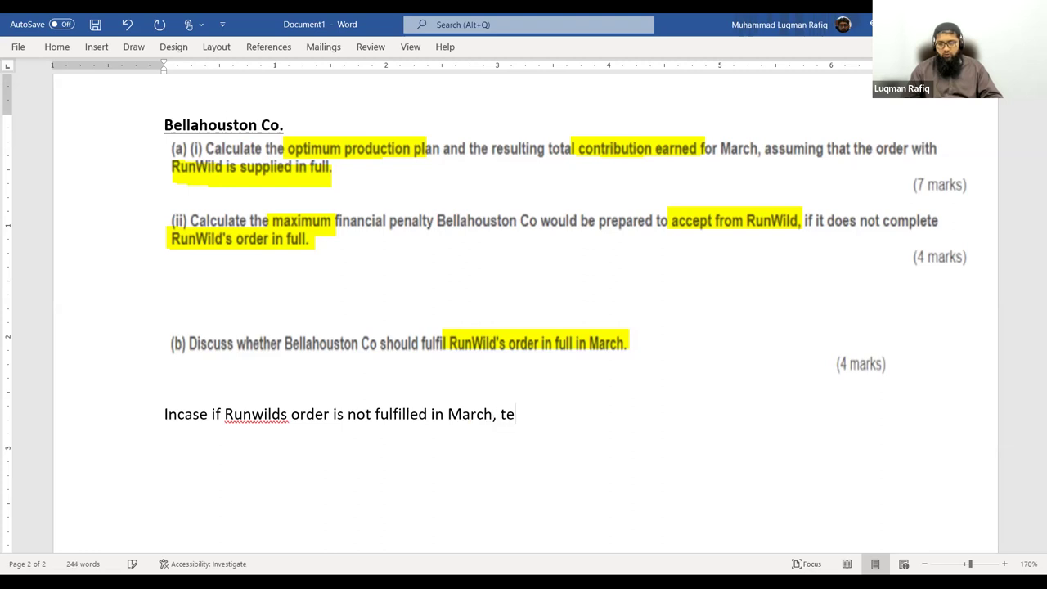
Extend the sentence with "this would allow Bellahouston to earn a marginal profit"
{"action": "key", "text": "BackSpace"}
{"action": "type", "text": "his would"}
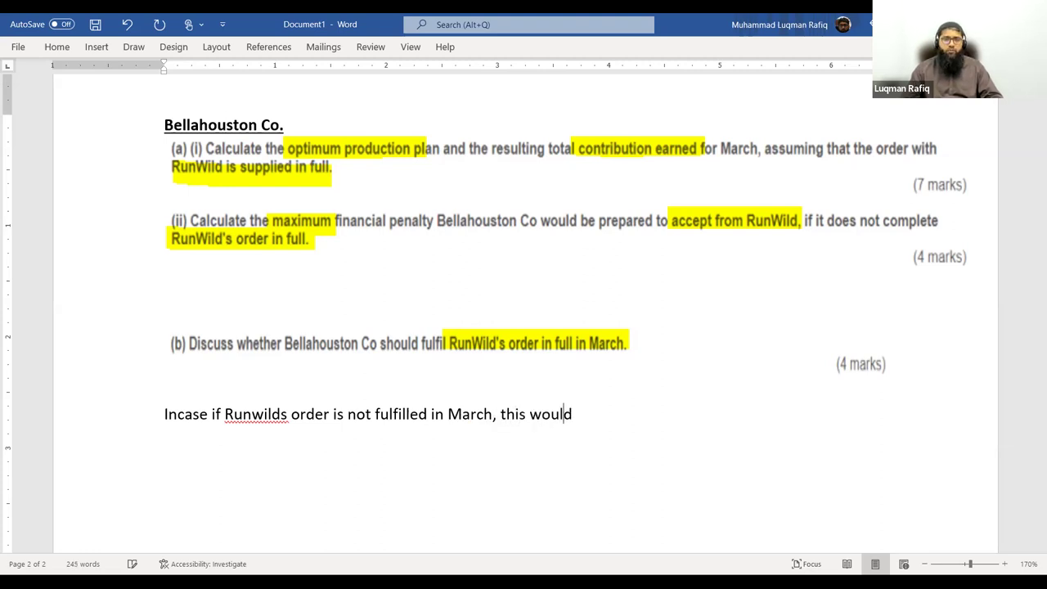
{"action": "type", "text": " allow "}
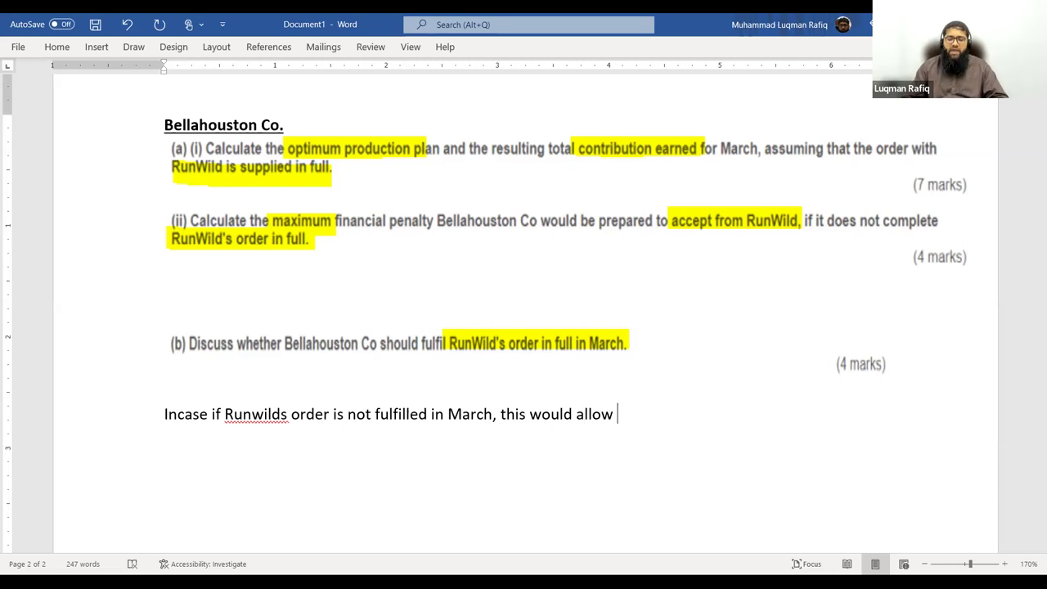
{"action": "type", "text": "Bella"}
{"action": "type", "text": "houston to e"}
{"action": "type", "text": "arn a marg"}
{"action": "type", "text": "inal profit "}
Add the qualification "but that marginal profit would only be viable" to the sentence
{"action": "type", "text": "but "}
{"action": "type", "text": "th"}
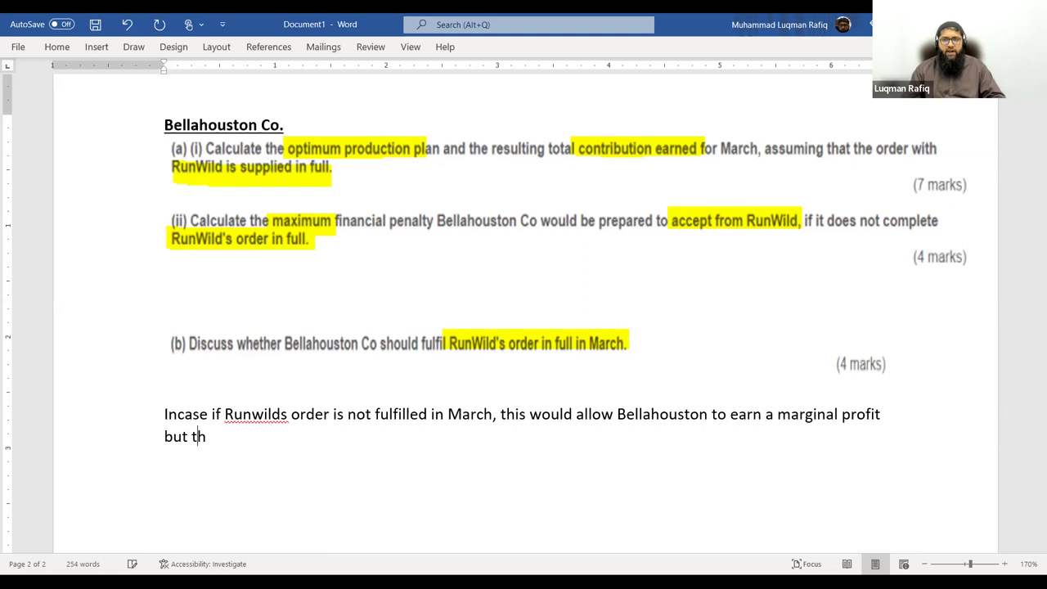
{"action": "type", "text": "at marginal "}
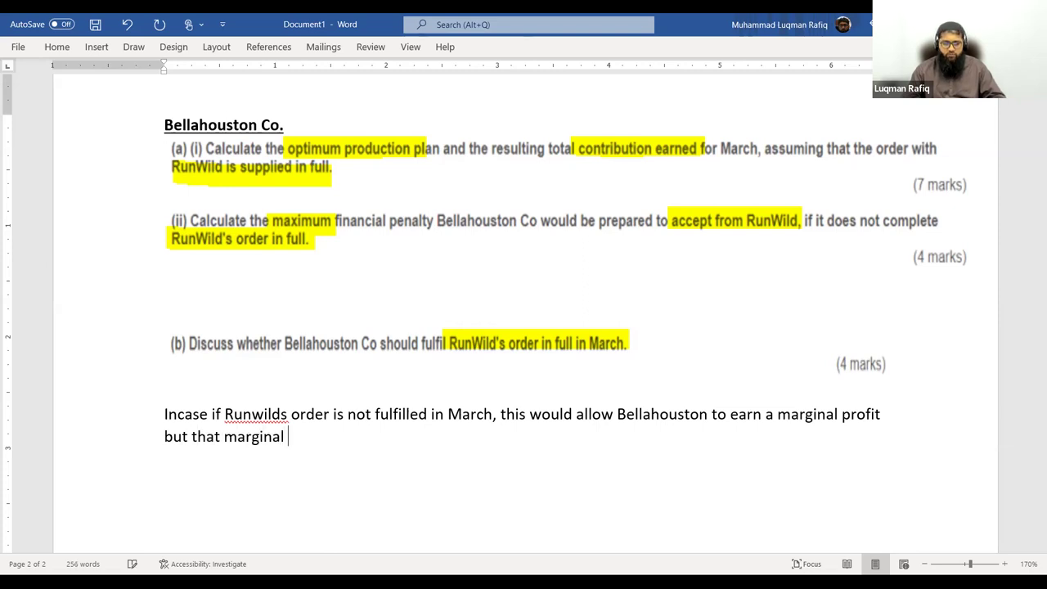
{"action": "type", "text": "profit wo"}
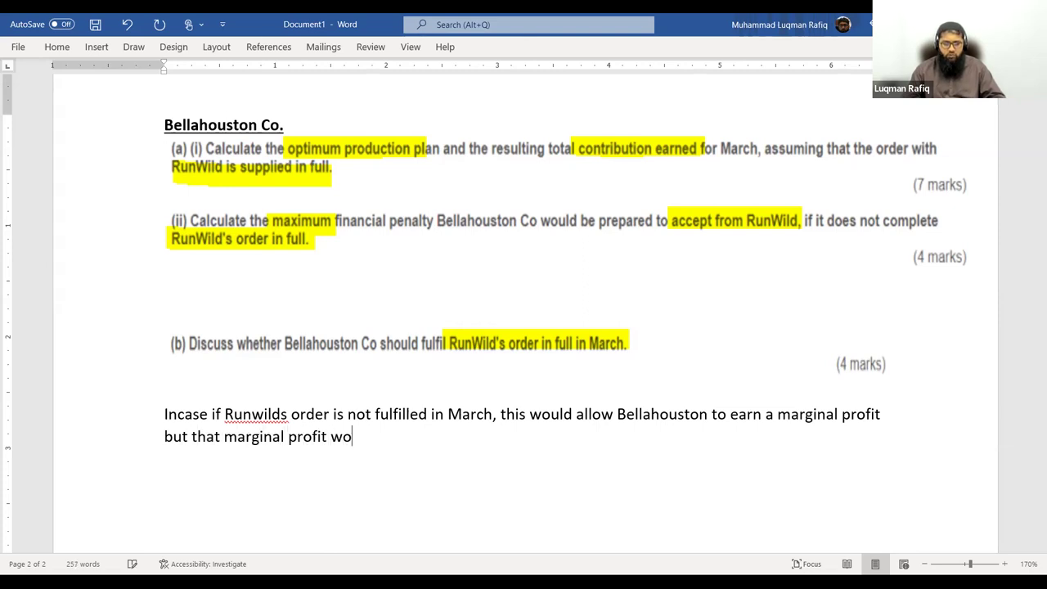
{"action": "type", "text": "uld s"}
{"action": "key", "text": "BackSpace"}
{"action": "type", "text": "only be"}
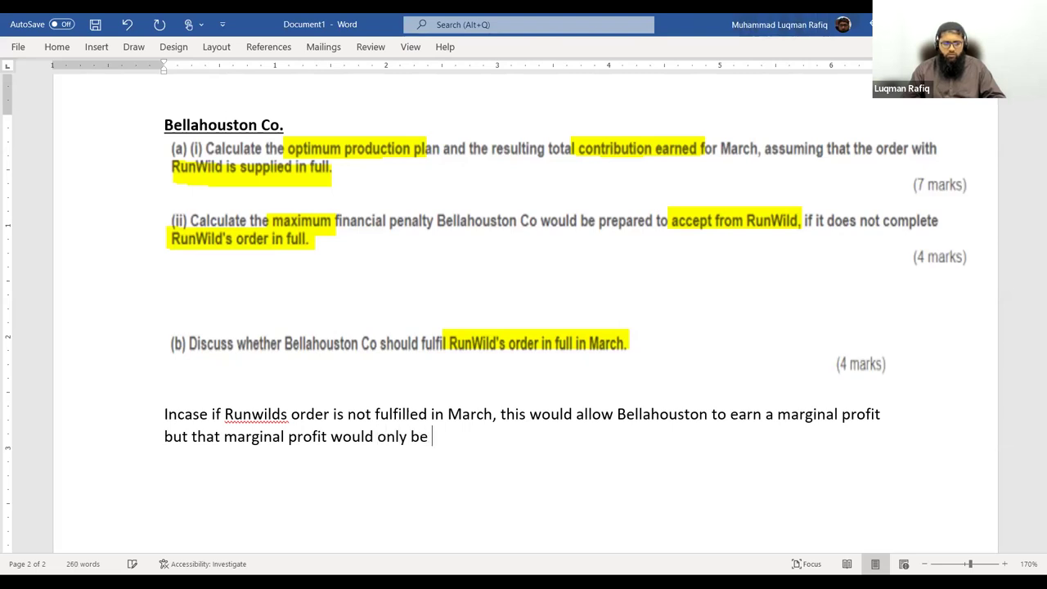
{"action": "type", "text": " viab"}
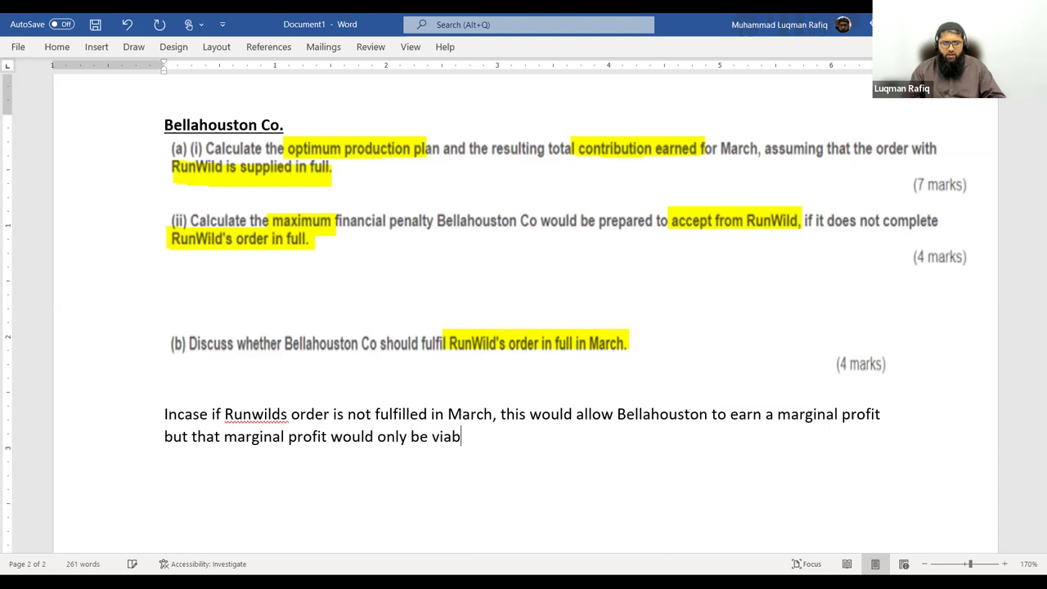
Add the condition "if the actual penalty paid" to the sentence, correcting the spelling of "actual" and "penalty"
{"action": "type", "text": "le if the actal "}
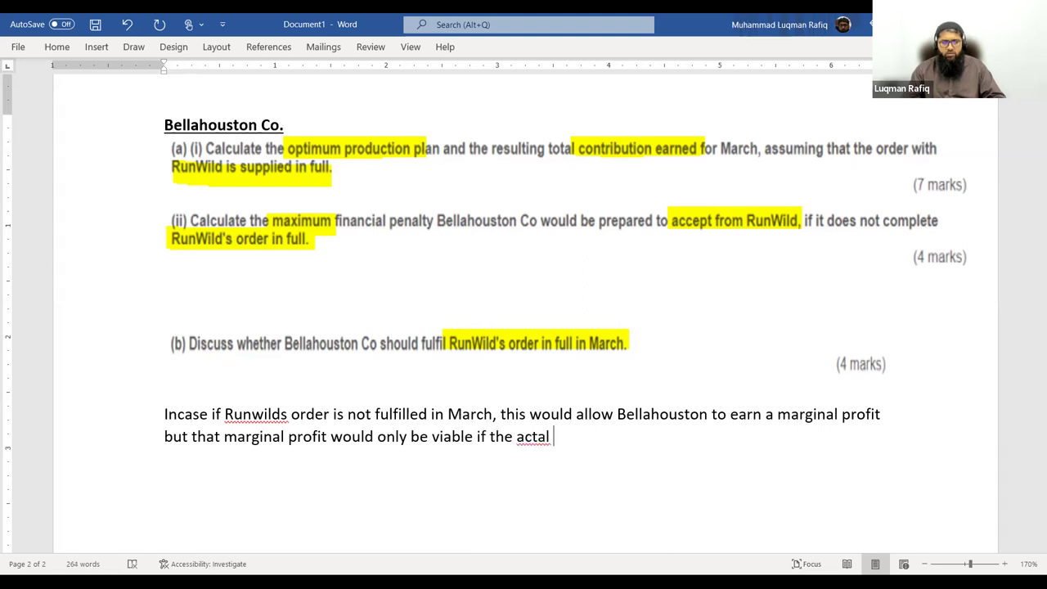
{"action": "type", "text": "penalty"}
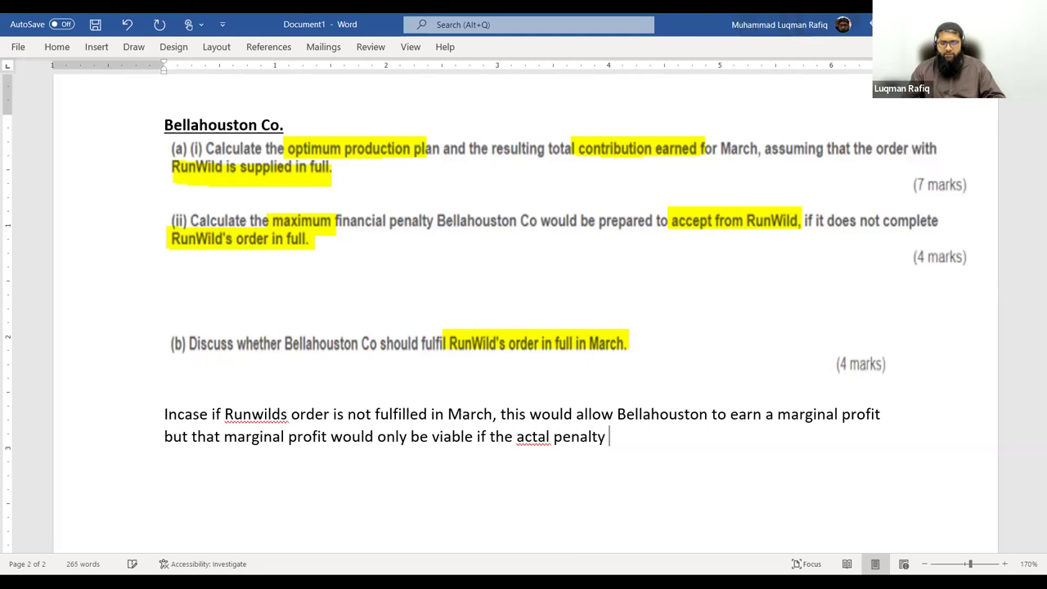
{"action": "key", "text": "BackSpace"}
{"action": "key", "text": "BackSpace"}
{"action": "key", "text": "BackSpace"}
{"action": "key", "text": "BackSpace"}
{"action": "key", "text": "BackSpace"}
{"action": "key", "text": "BackSpace"}
{"action": "key", "text": "BackSpace"}
{"action": "key", "text": "BackSpace"}
{"action": "key", "text": "BackSpace"}
{"action": "key", "text": "BackSpace"}
{"action": "type", "text": "ualt"}
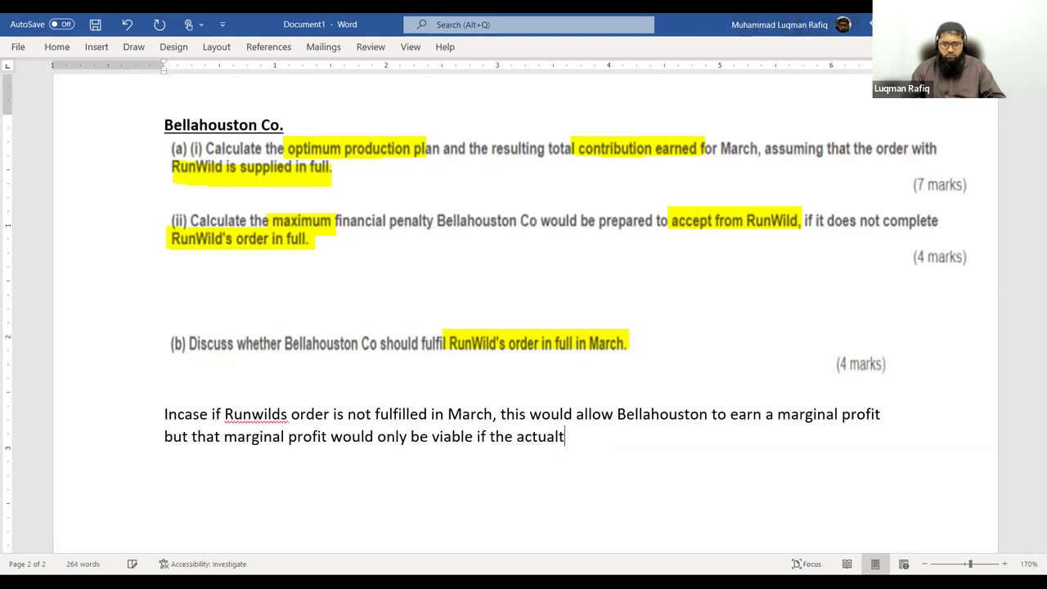
{"action": "key", "text": "BackSpace"}
{"action": "type", "text": " penaly"}
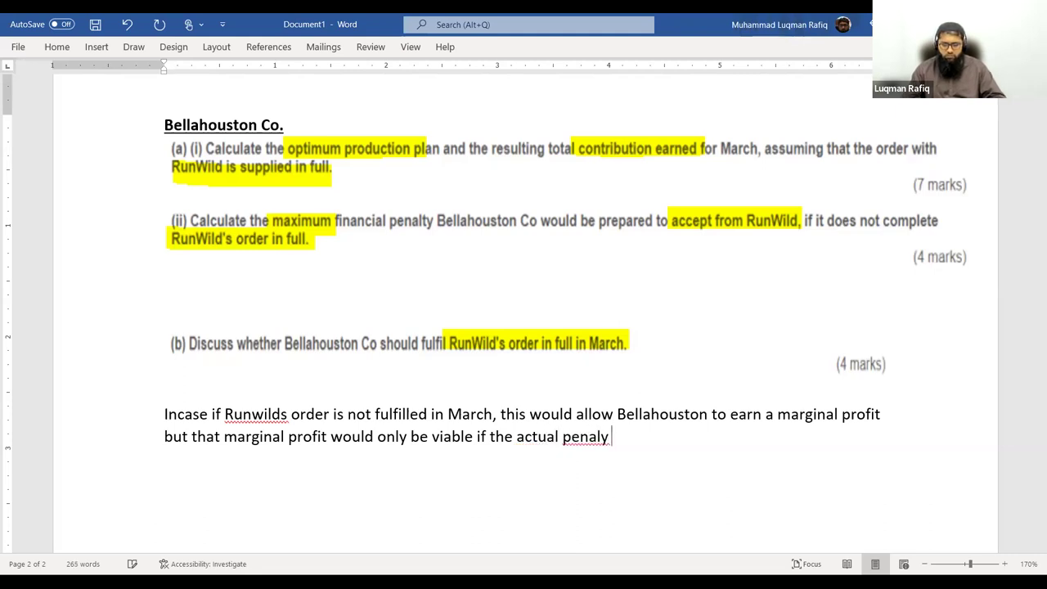
{"action": "key", "text": "BackSpace"}
{"action": "type", "text": "ty paid"}
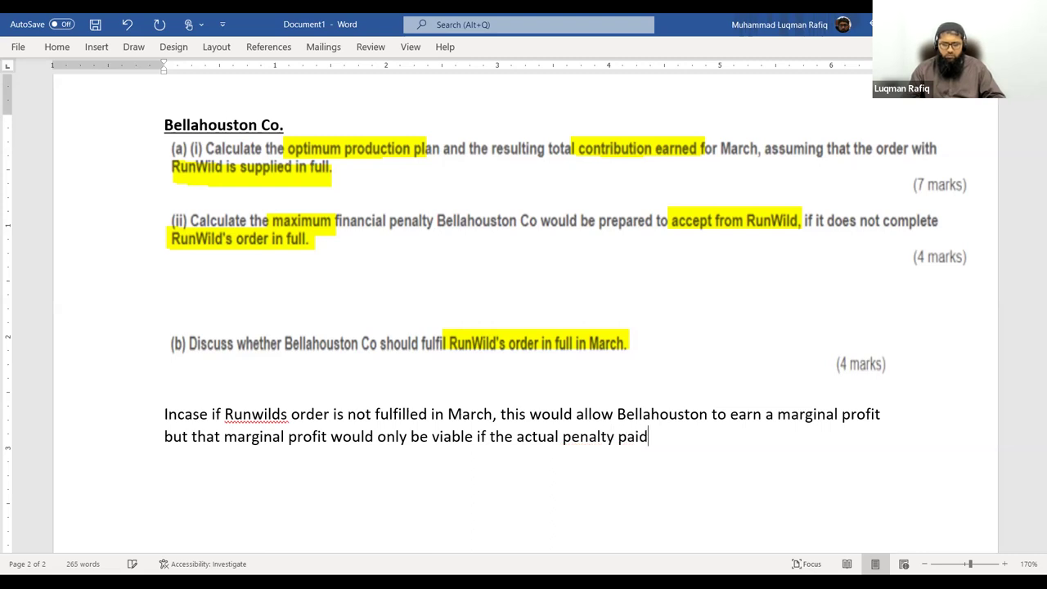
Finish the first paragraph with "is less than the marginal cotnrubition earned."
{"action": "type", "text": " is less than the"}
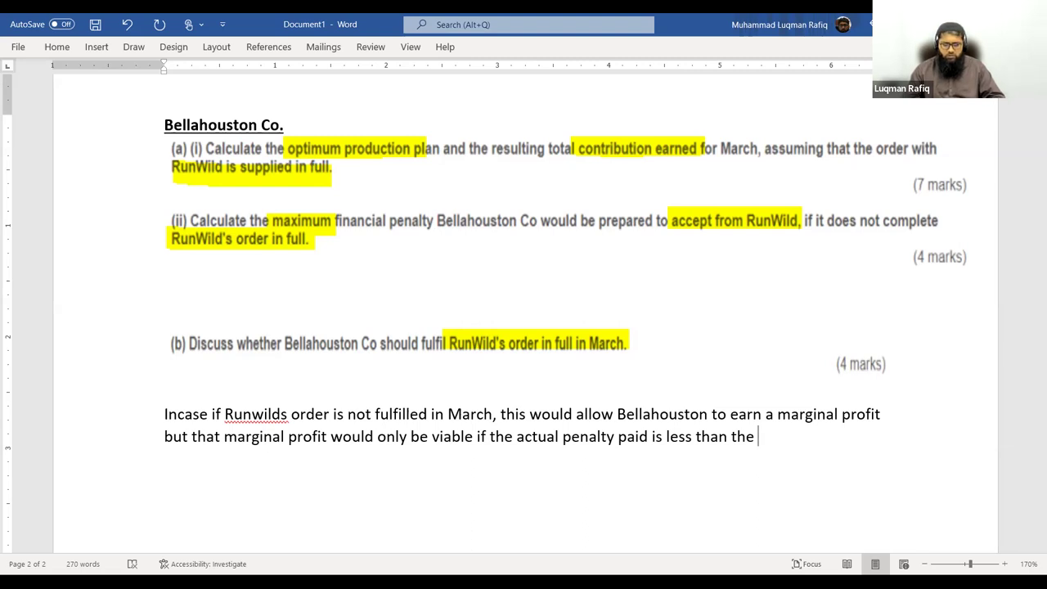
{"action": "type", "text": "marginal"}
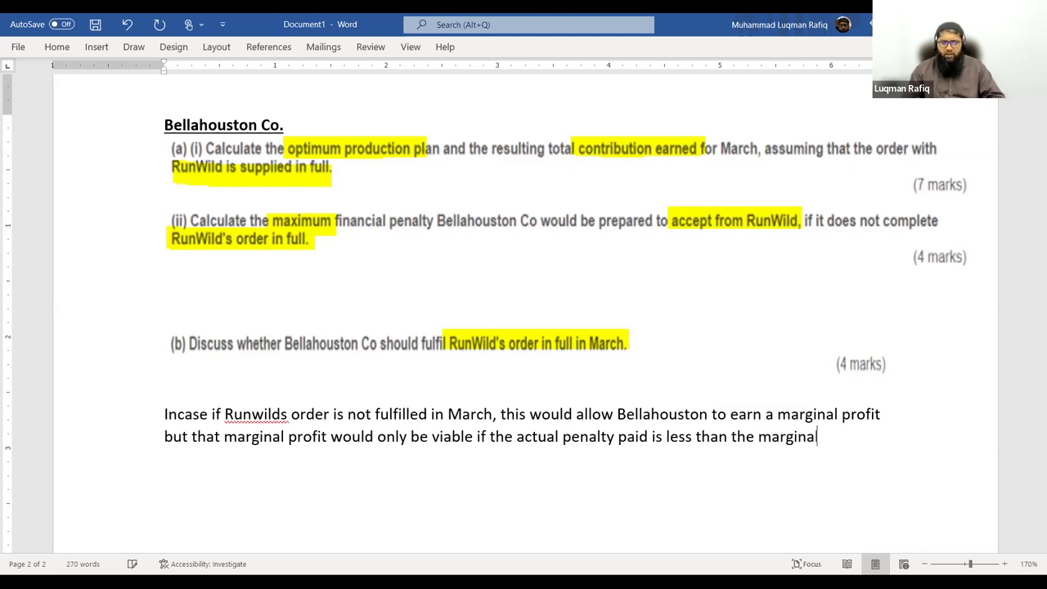
{"action": "type", "text": " cotnrubit"}
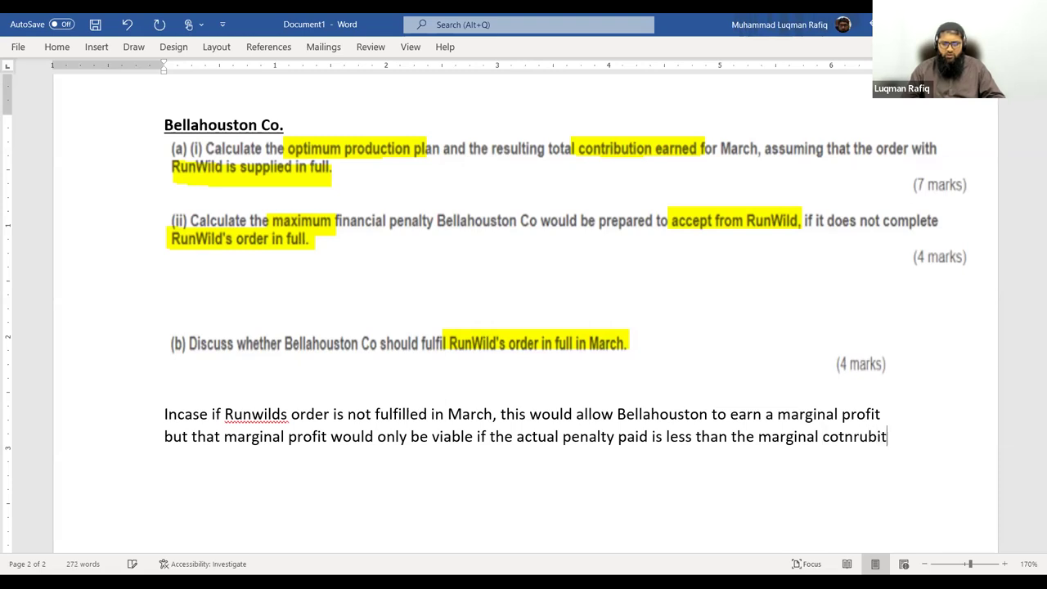
{"action": "type", "text": "ion earned."}
Start a second paragraph with "Furthermore not only financial aspects should be considered but"
{"action": "key", "text": "Return"}
{"action": "type", "text": "Fur"}
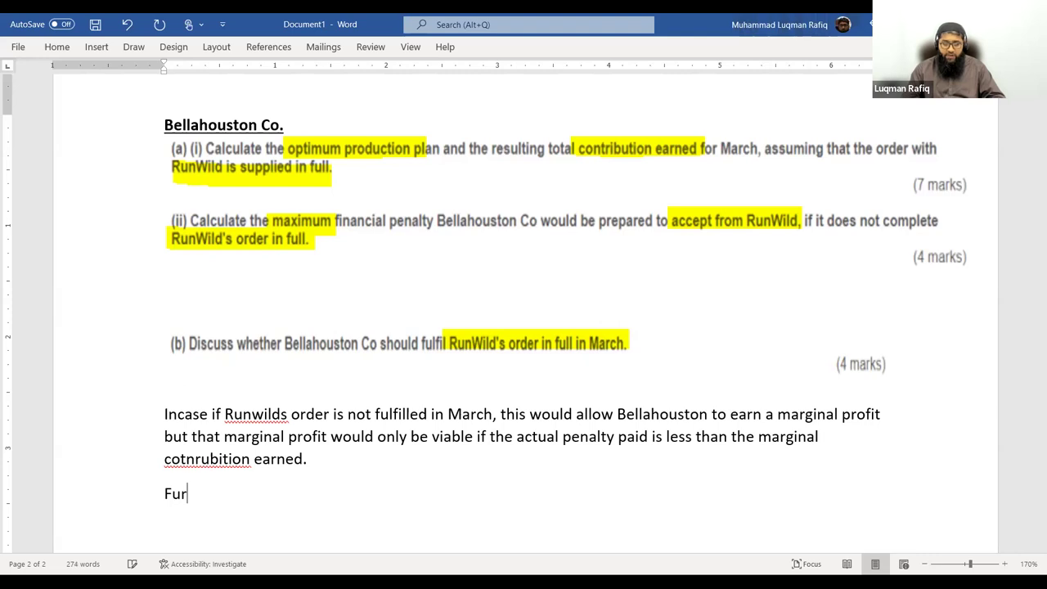
{"action": "type", "text": "thermore"}
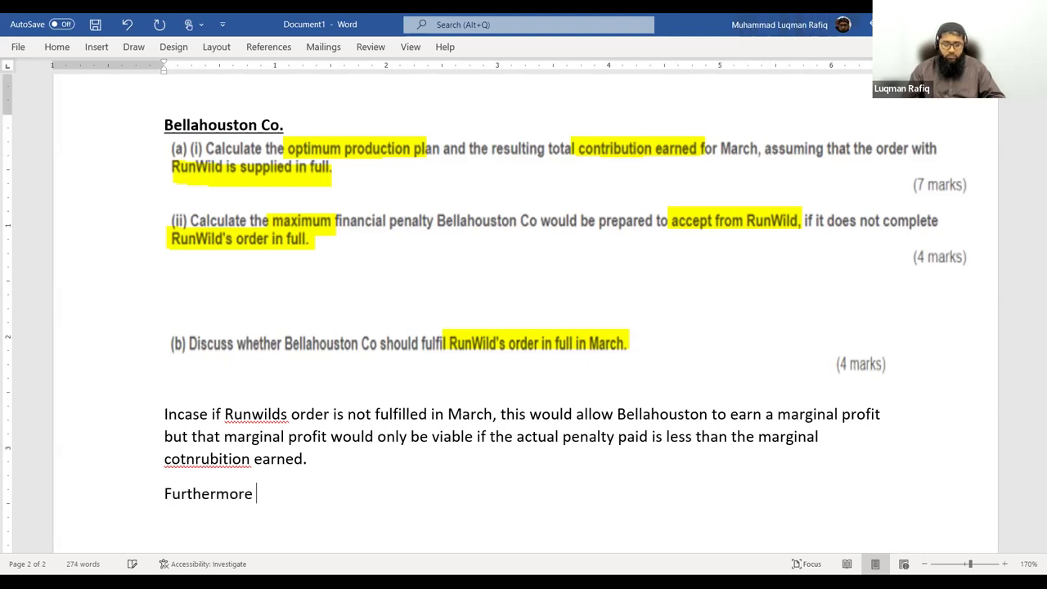
{"action": "type", "text": " non"}
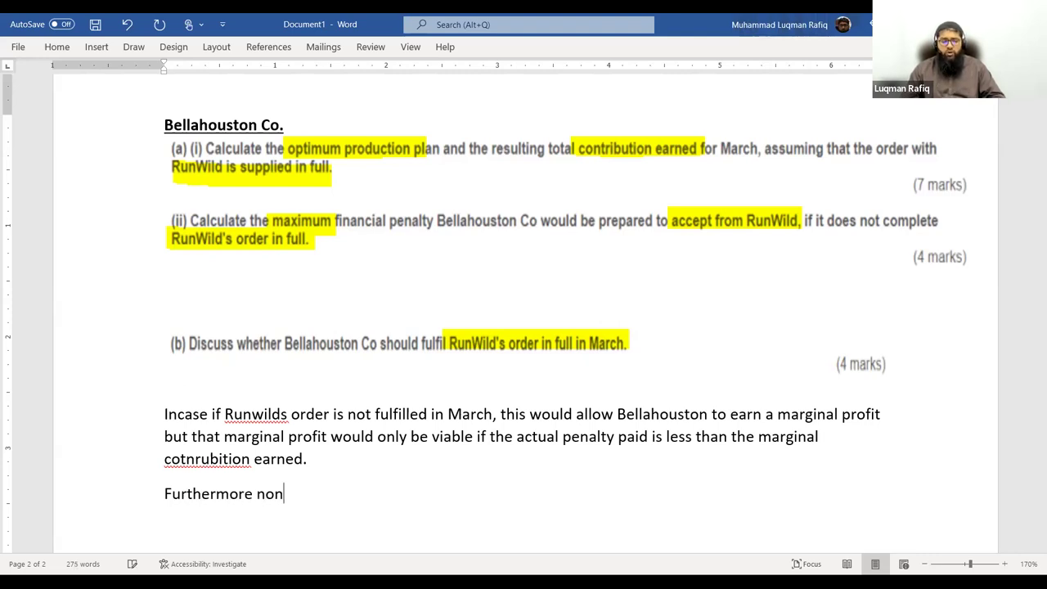
{"action": "key", "text": "BackSpace"}
{"action": "type", "text": "t only "}
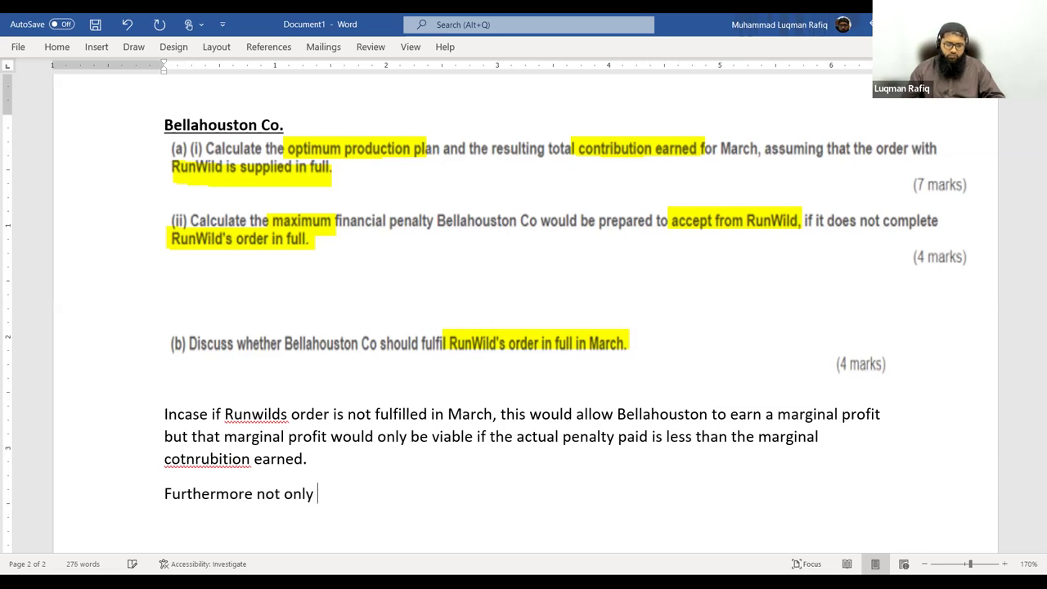
{"action": "type", "text": "financial aspects "}
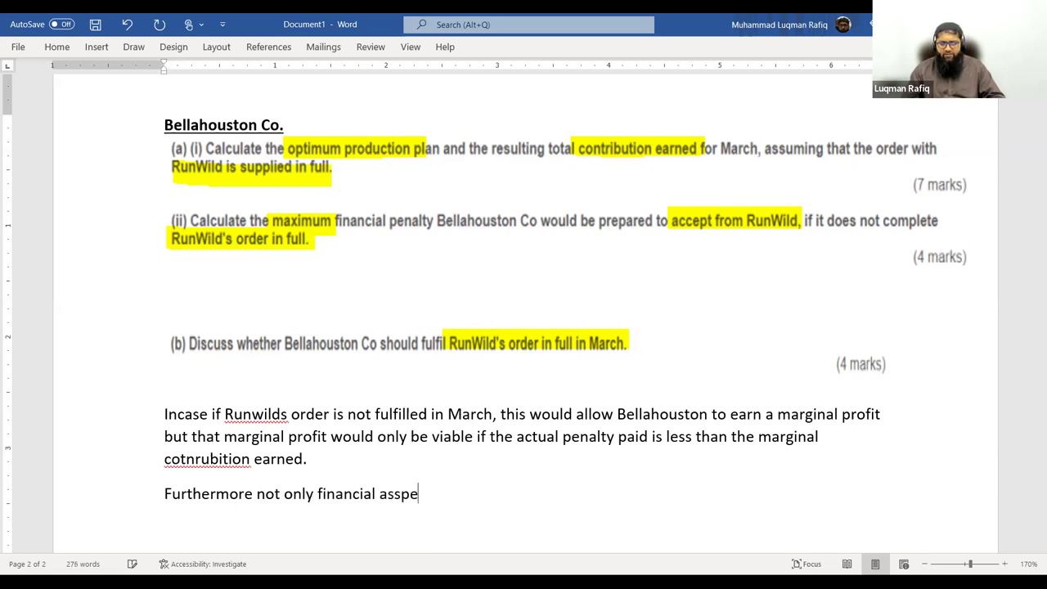
{"action": "type", "text": "should be"}
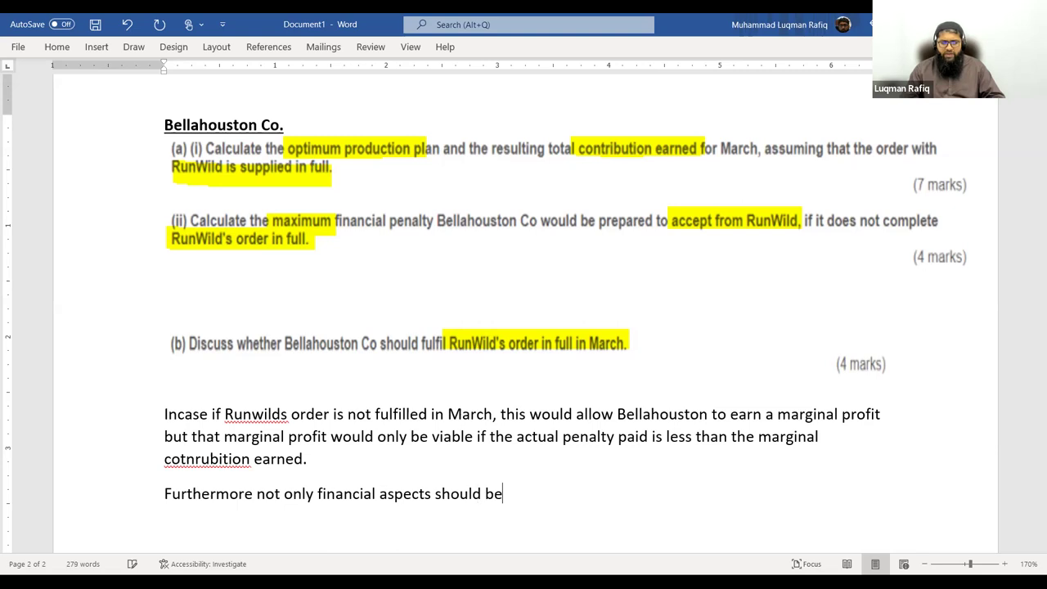
{"action": "type", "text": " considered bu"}
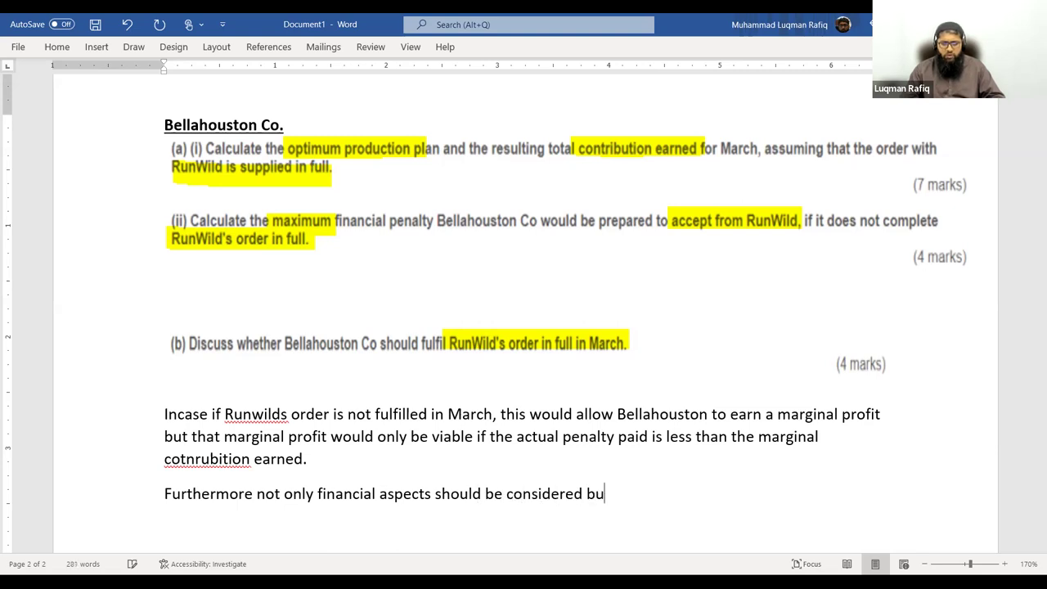
Complete the second paragraph's sentence with "instead non financial aspects should also be covered."
{"action": "type", "text": "t instead n"}
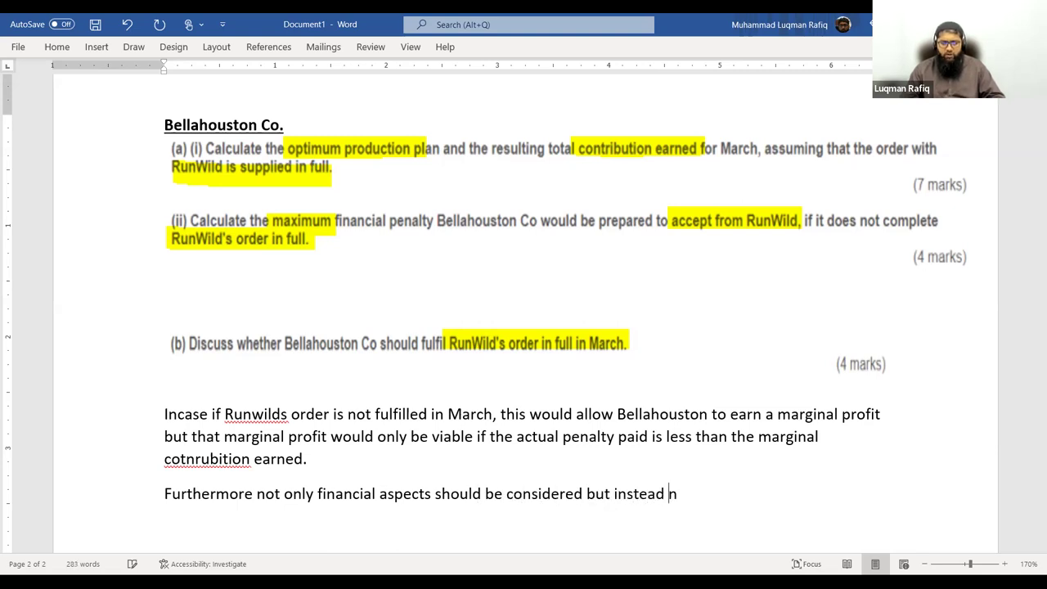
{"action": "type", "text": "on financial a"}
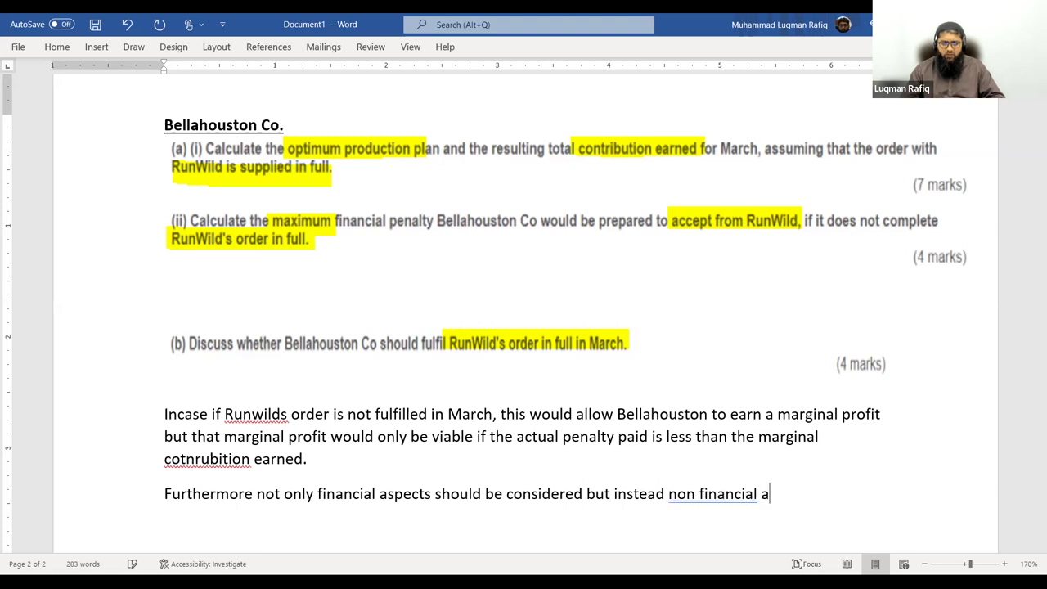
{"action": "type", "text": "spects sould"}
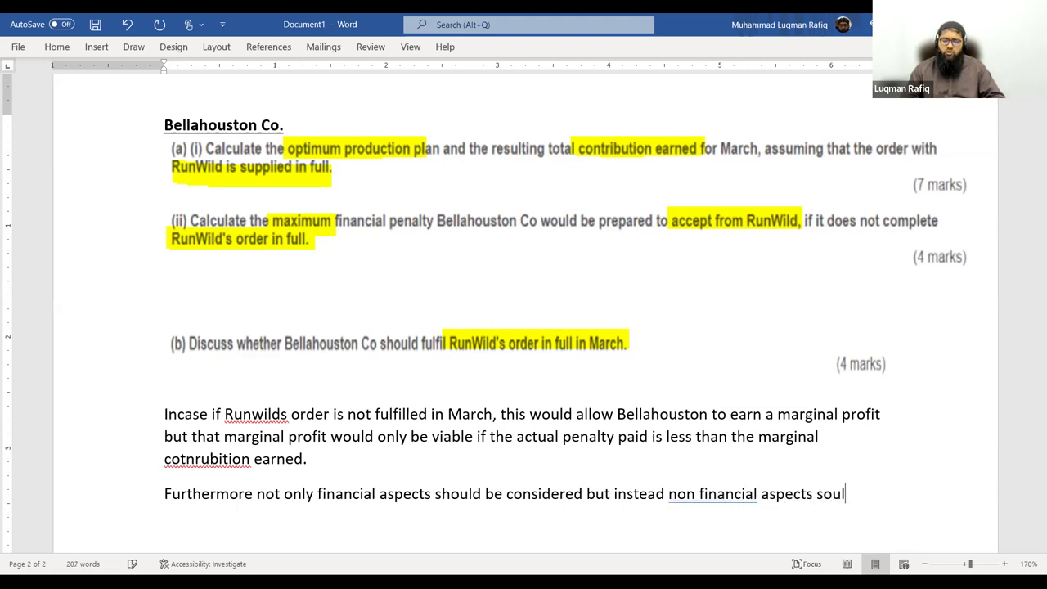
{"action": "key", "text": "BackSpace"}
{"action": "key", "text": "BackSpace"}
{"action": "key", "text": "BackSpace"}
{"action": "key", "text": "BackSpace"}
{"action": "key", "text": "BackSpace"}
{"action": "key", "text": "BackSpace"}
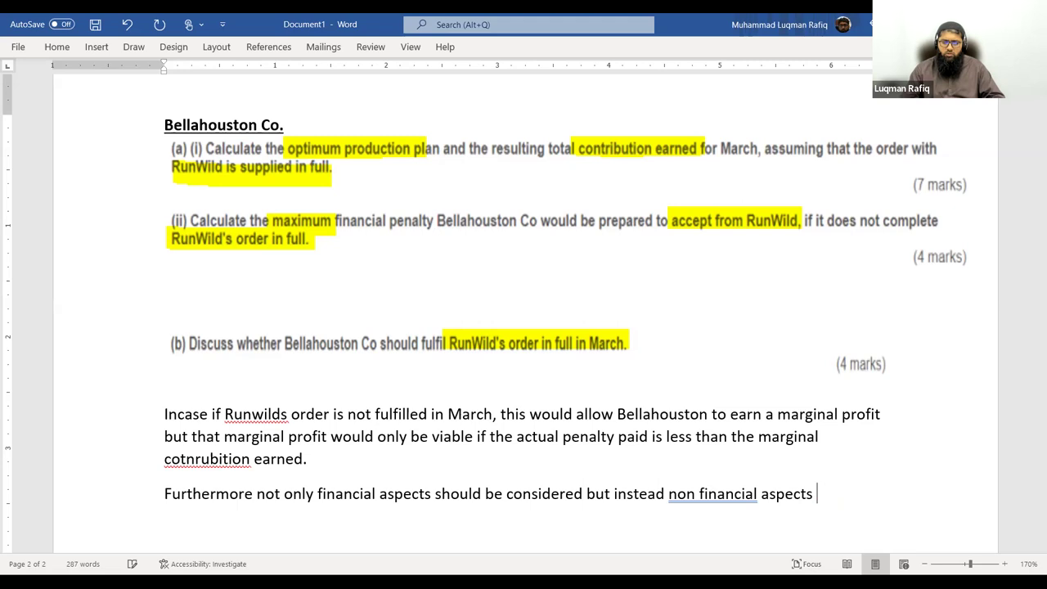
{"action": "type", "text": "should als"}
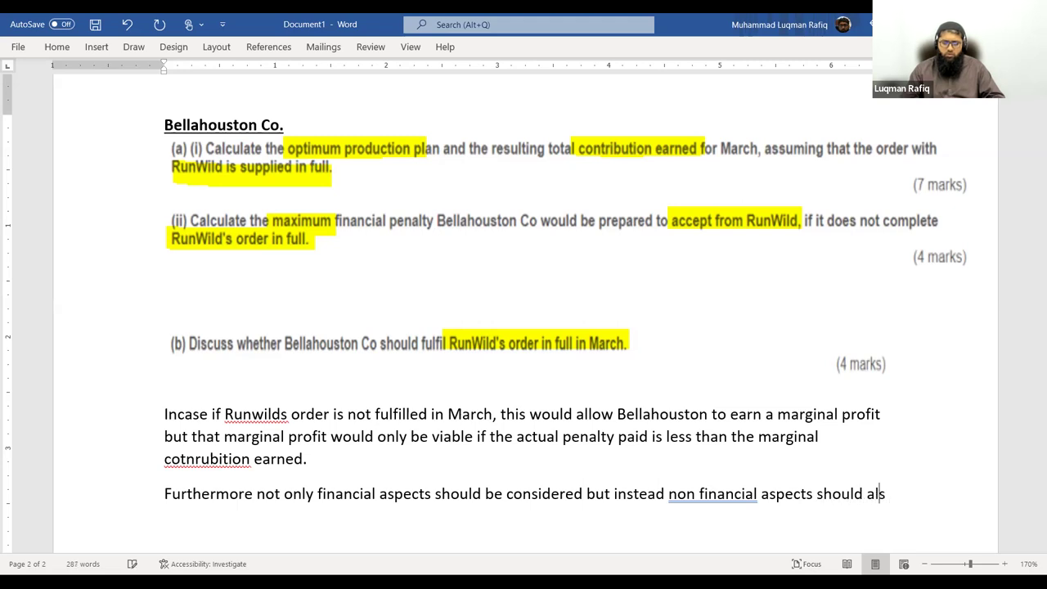
{"action": "type", "text": "o be covered.;"}
{"action": "key", "text": "BackSpace"}
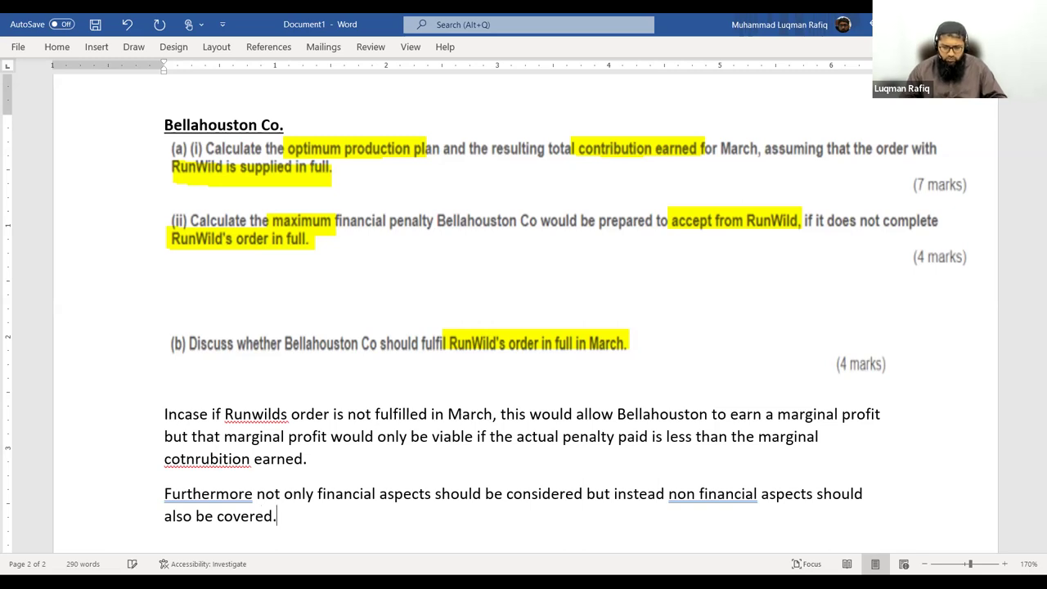
Add a new paragraph reading "Future likelihood of obtaining the orders would be lost"
{"action": "key", "text": "Return"}
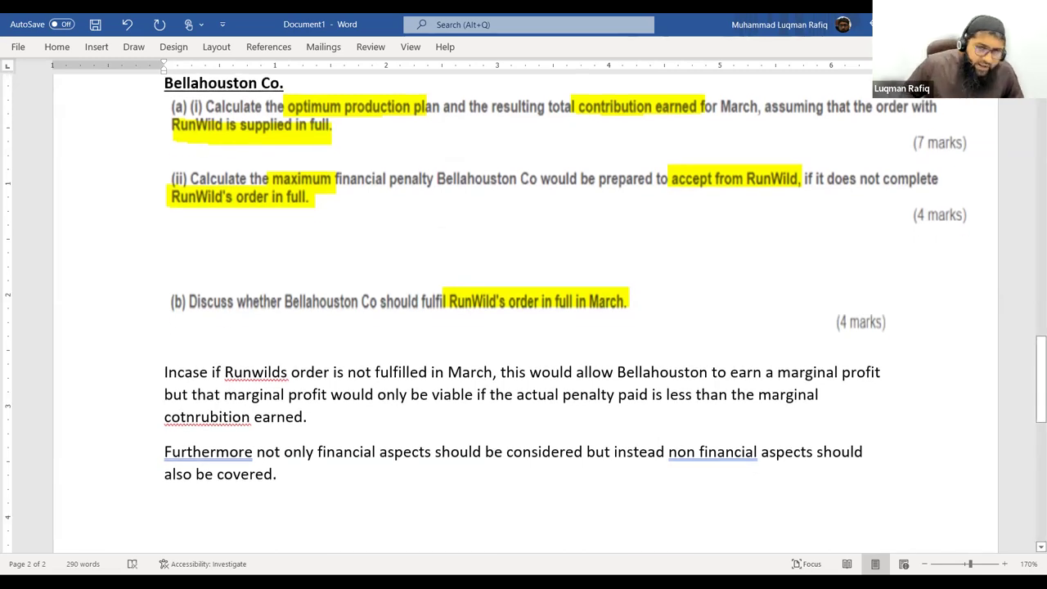
{"action": "type", "text": "Futur"}
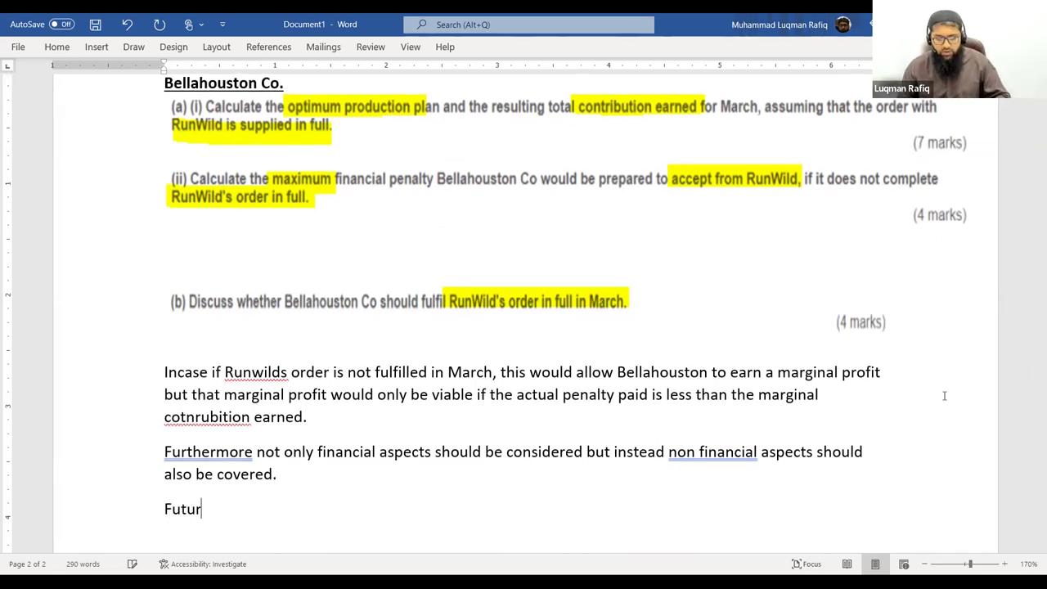
{"action": "type", "text": "e likeli"}
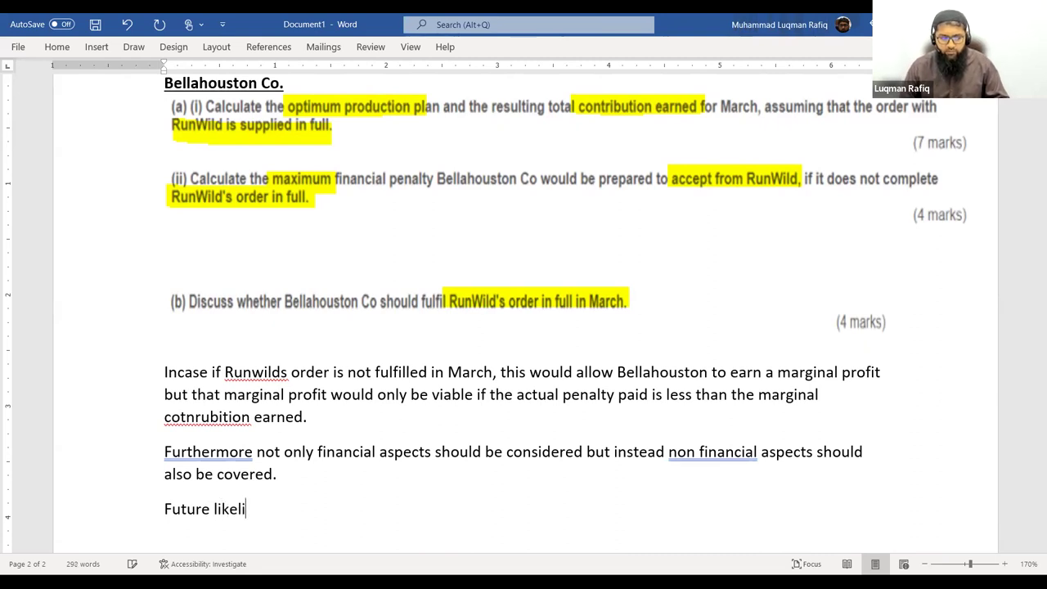
{"action": "type", "text": "hood of obtaine"}
{"action": "key", "text": "BackSpace"}
{"action": "type", "text": "obtaining the orders wi"}
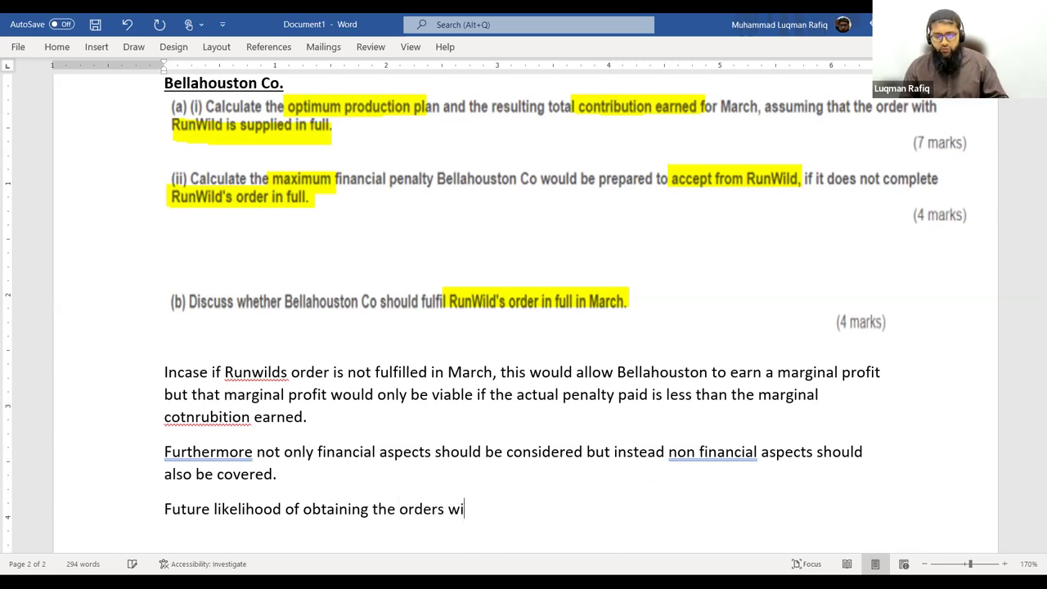
{"action": "key", "text": "BackSpace"}
{"action": "type", "text": "ould be lost/"}
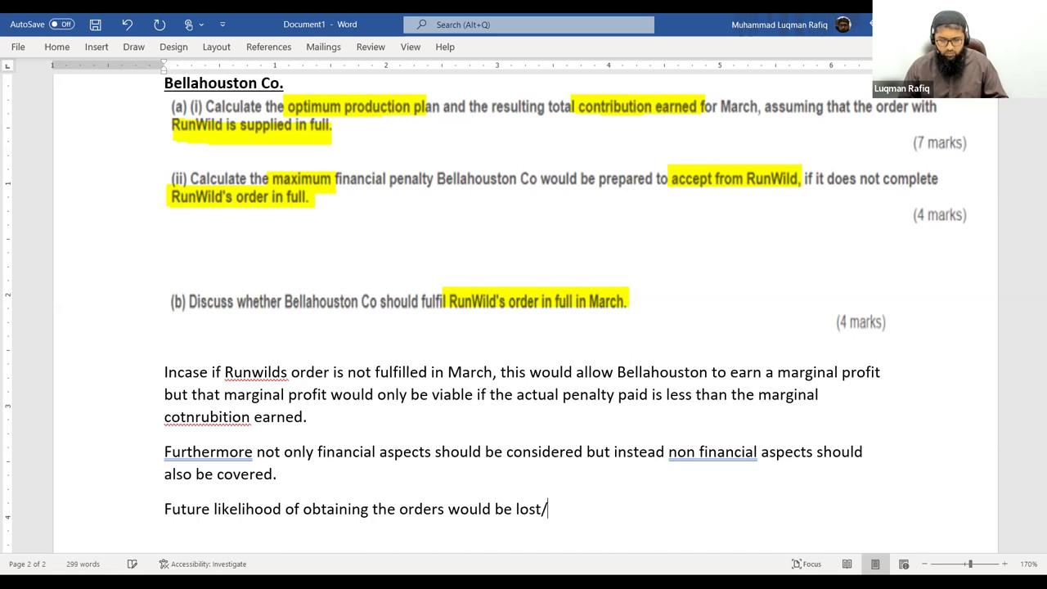
{"action": "key", "text": "BackSpace"}
Add the point "A potential future customer would be lost." on its own line, followed by an empty paragraph
{"action": "type", "text": "A potential future cus"}
{"action": "type", "text": "tome"}
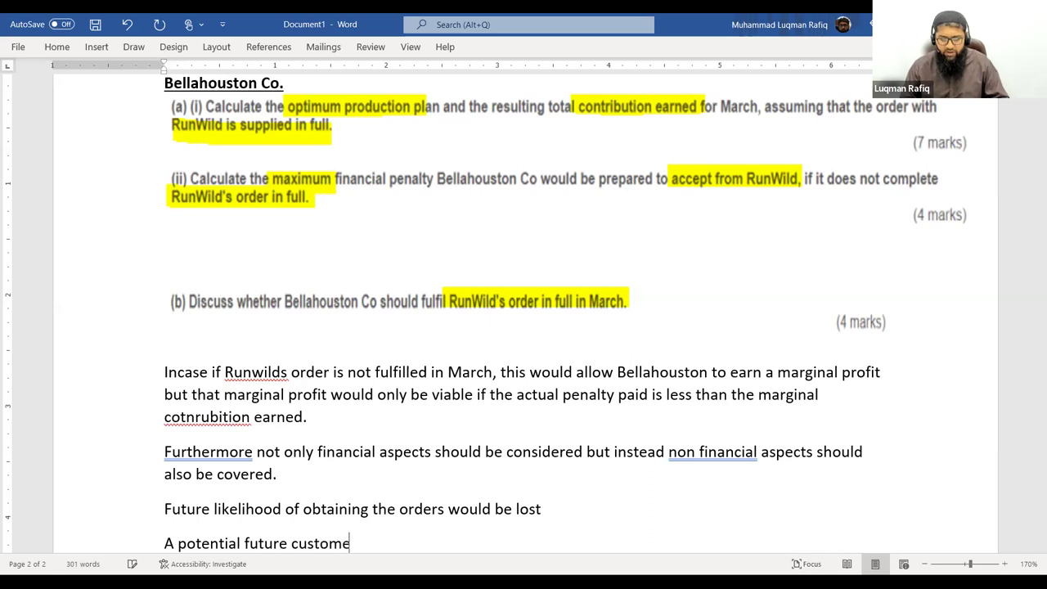
{"action": "type", "text": "r would be lost."}
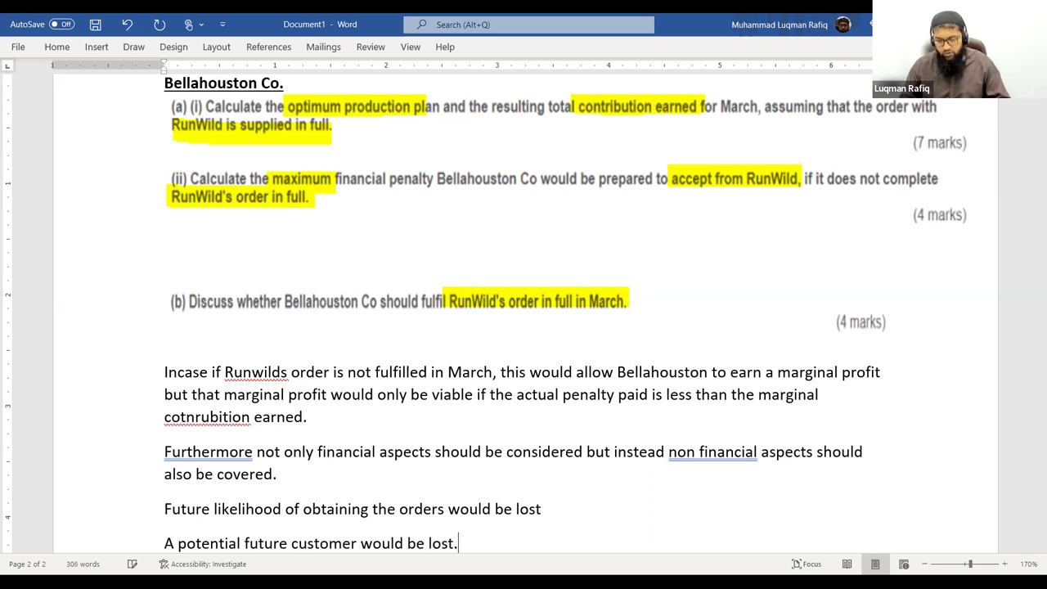
{"action": "key", "text": "Return"}
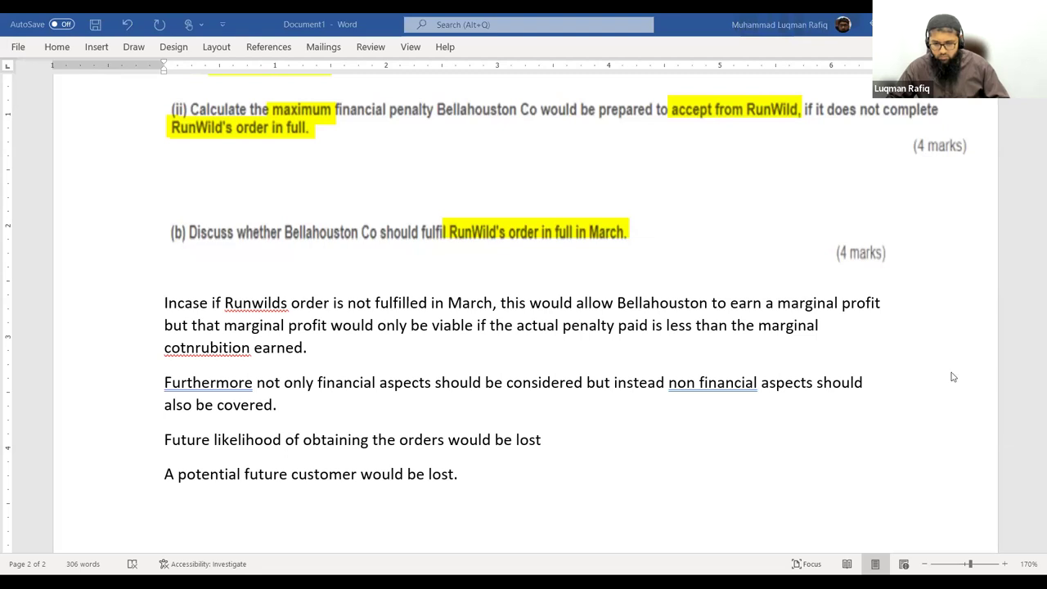
{"action": "key", "text": "Return"}
Copy a snapshot of requirement (c) from the exam paper in PDF Annotator and paste it below the requirement (b) answer in Word
{"action": "scroll", "coordinate": [913, 411], "scroll_direction": "down", "scroll_amount": 3}
{"action": "scroll", "coordinate": [915, 414], "scroll_direction": "down", "scroll_amount": 5}
{"action": "scroll", "coordinate": [914, 415], "scroll_direction": "up", "scroll_amount": 5}
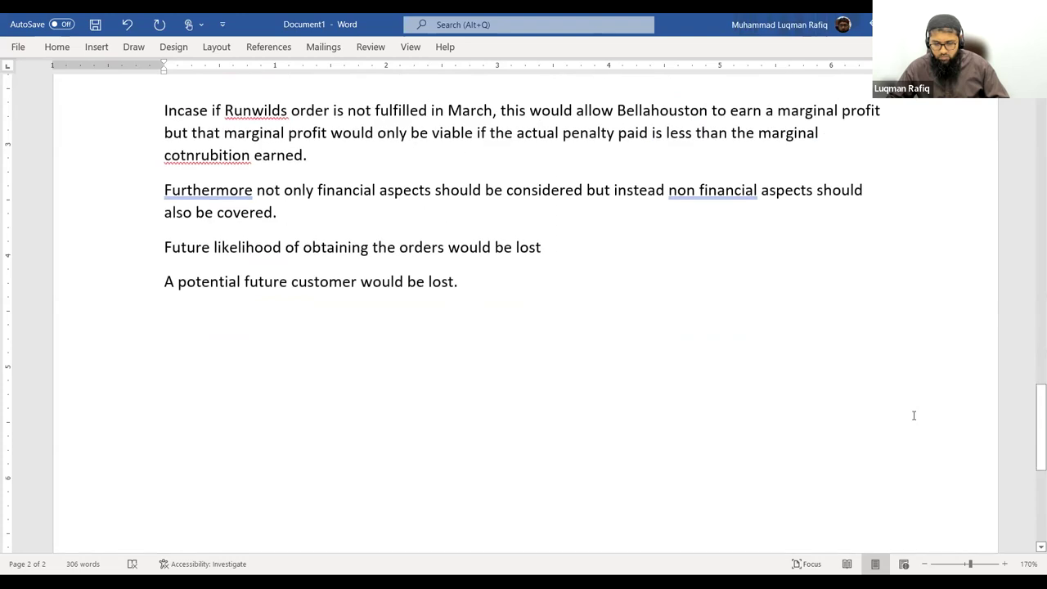
{"action": "scroll", "coordinate": [914, 415], "scroll_direction": "down", "scroll_amount": 1}
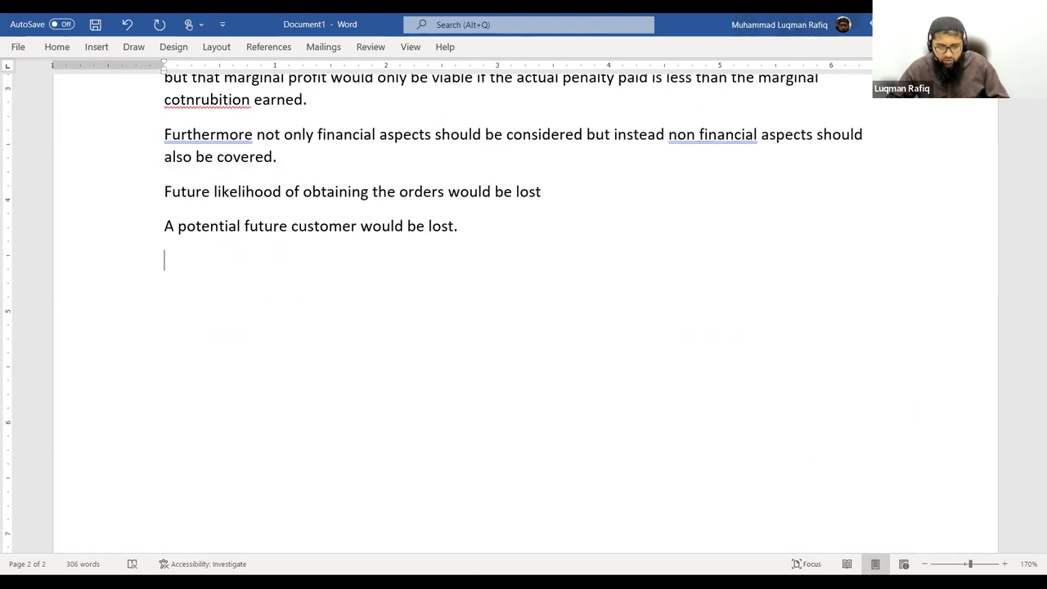
{"action": "key", "text": "alt+Tab"}
{"action": "scroll", "coordinate": [367, 303], "scroll_direction": "down", "scroll_amount": 3}
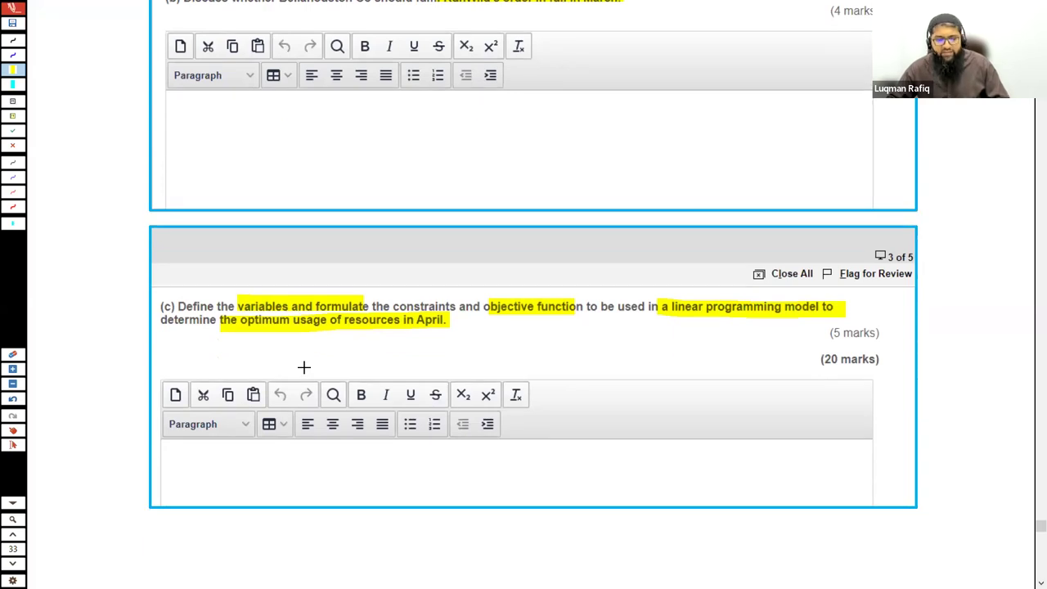
{"action": "mouse_move", "coordinate": [155, 293]}
{"action": "left_mouse_down"}
{"action": "mouse_move", "coordinate": [200, 307]}
{"action": "mouse_move", "coordinate": [877, 341]}
{"action": "left_mouse_up"}
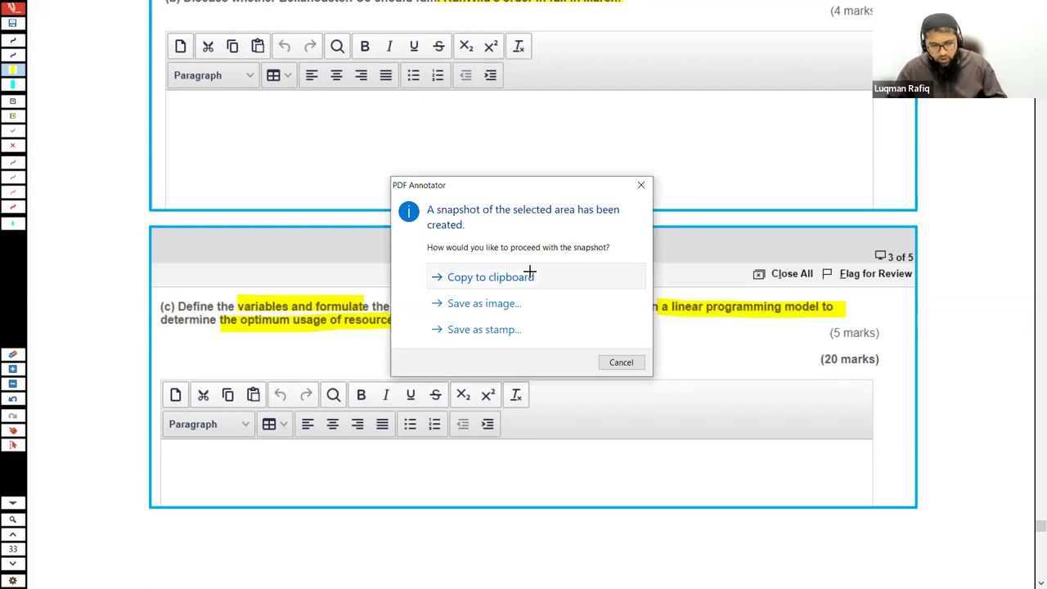
{"action": "left_click", "coordinate": [529, 277]}
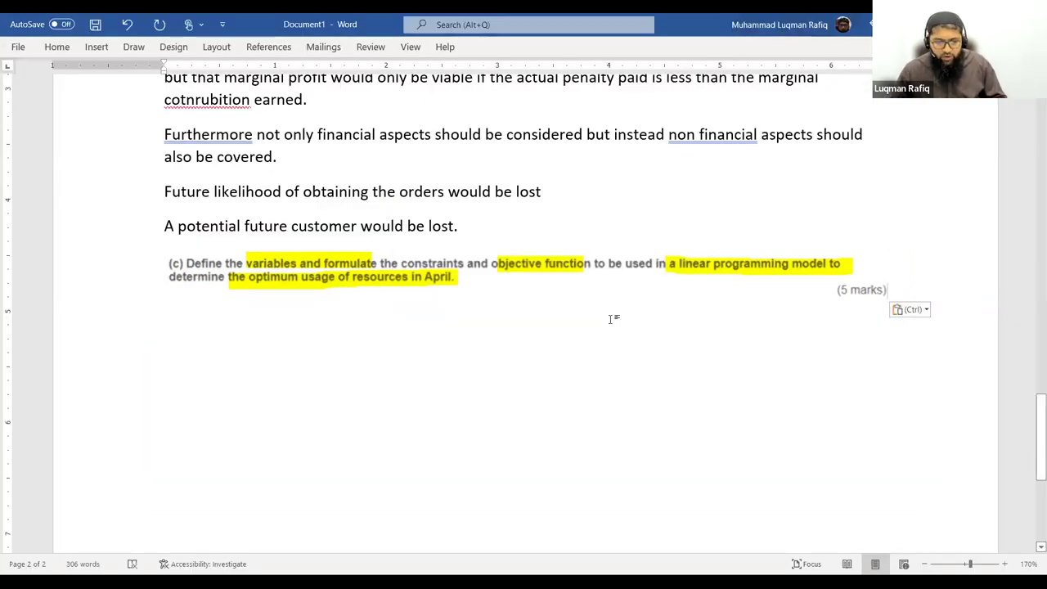
{"action": "key", "text": "Return"}
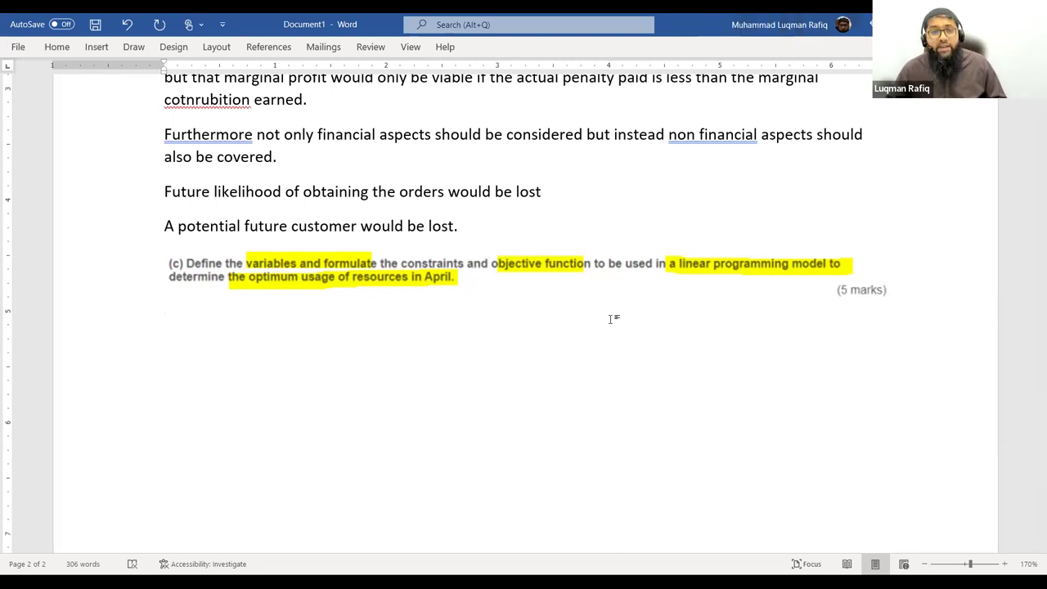
Consult the March resource table and the April demand and resource availability section in PDF Annotator, and return to Word
{"action": "key", "text": "alt+Tab"}
{"action": "scroll", "coordinate": [610, 303], "scroll_direction": "up", "scroll_amount": 10}
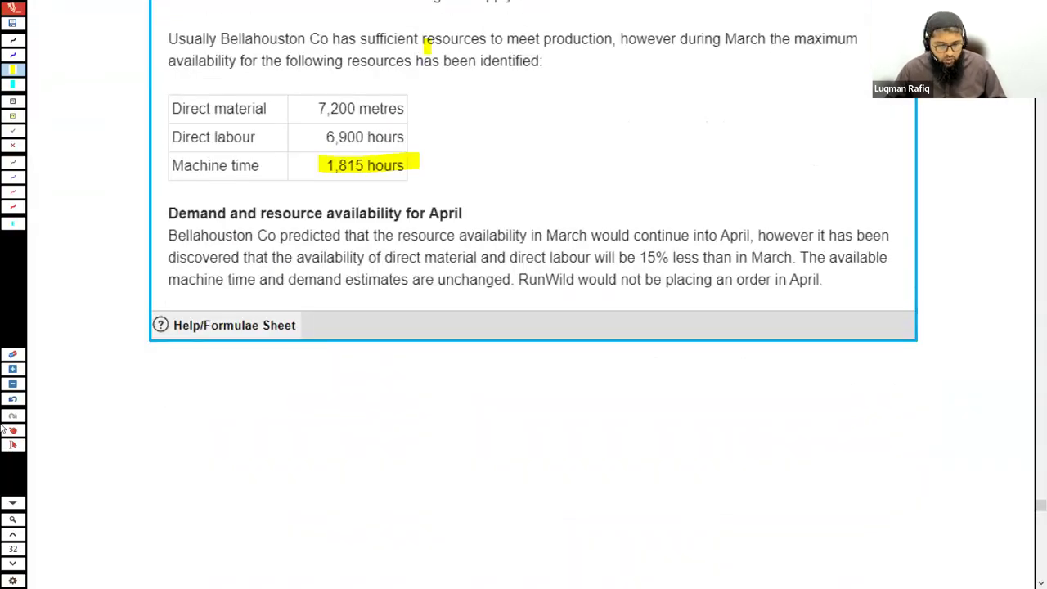
{"action": "scroll", "coordinate": [533, 306], "scroll_direction": "up", "scroll_amount": 3}
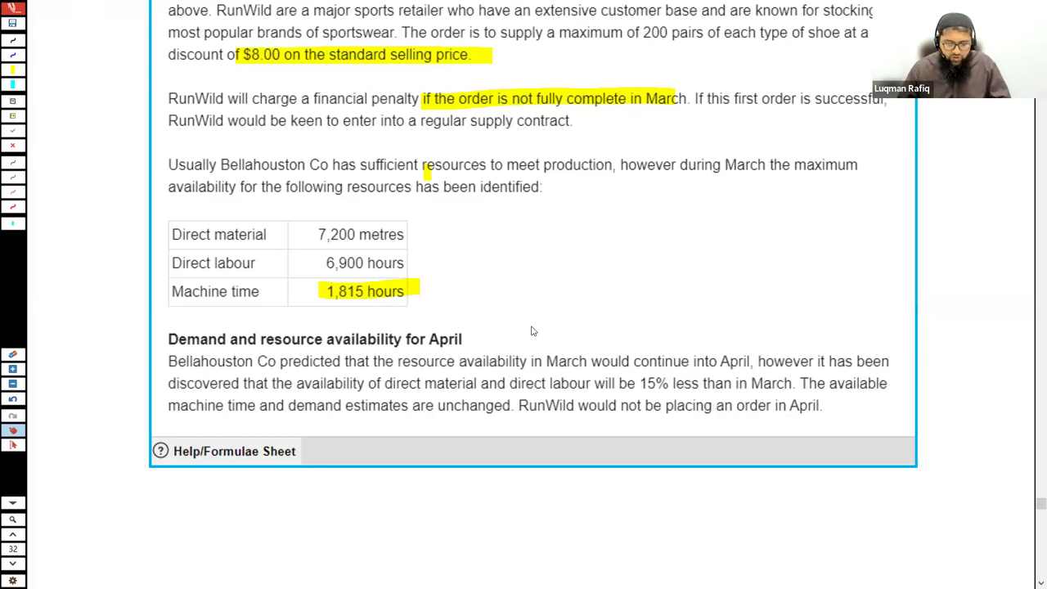
{"action": "scroll", "coordinate": [551, 346], "scroll_direction": "down", "scroll_amount": 1}
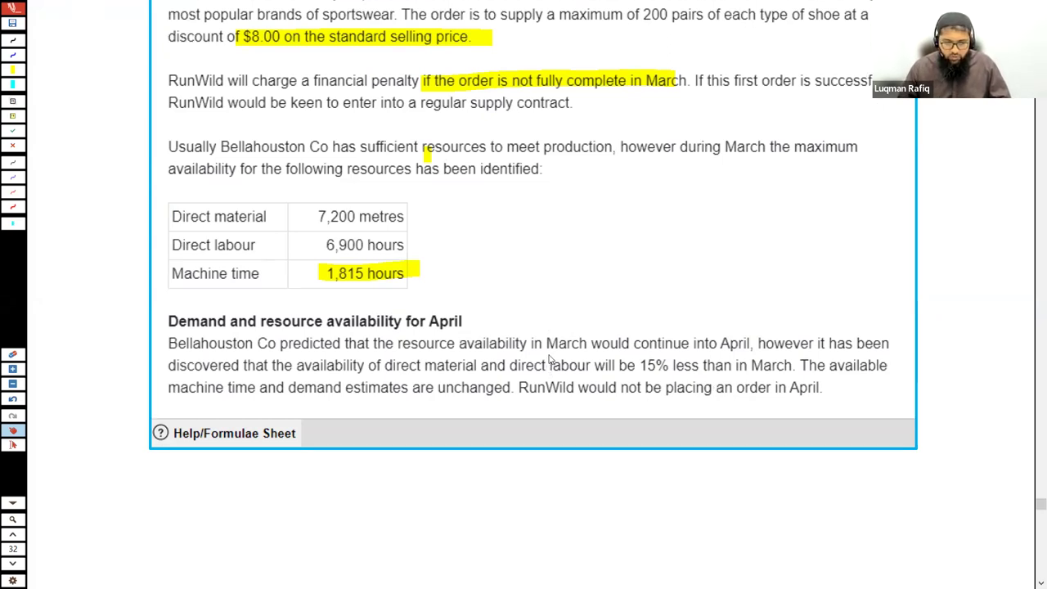
{"action": "key", "text": "alt+Tab"}
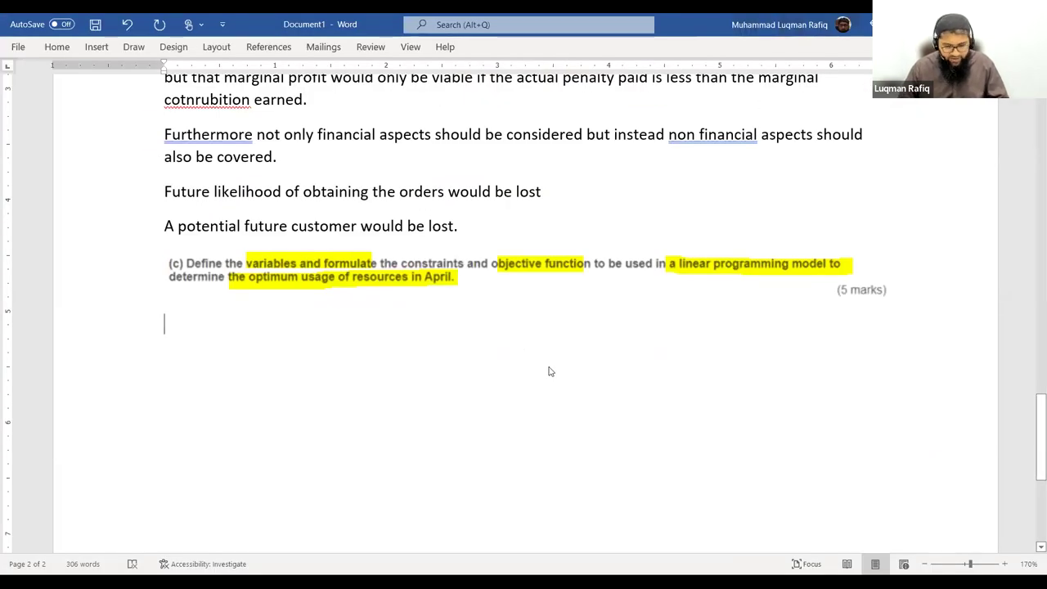
Add the heading line "Define the Variables:" below requirement (c), correcting the spelling of "Variables"
{"action": "type", "text": "Define"}
{"action": "type", "text": " the Variba"}
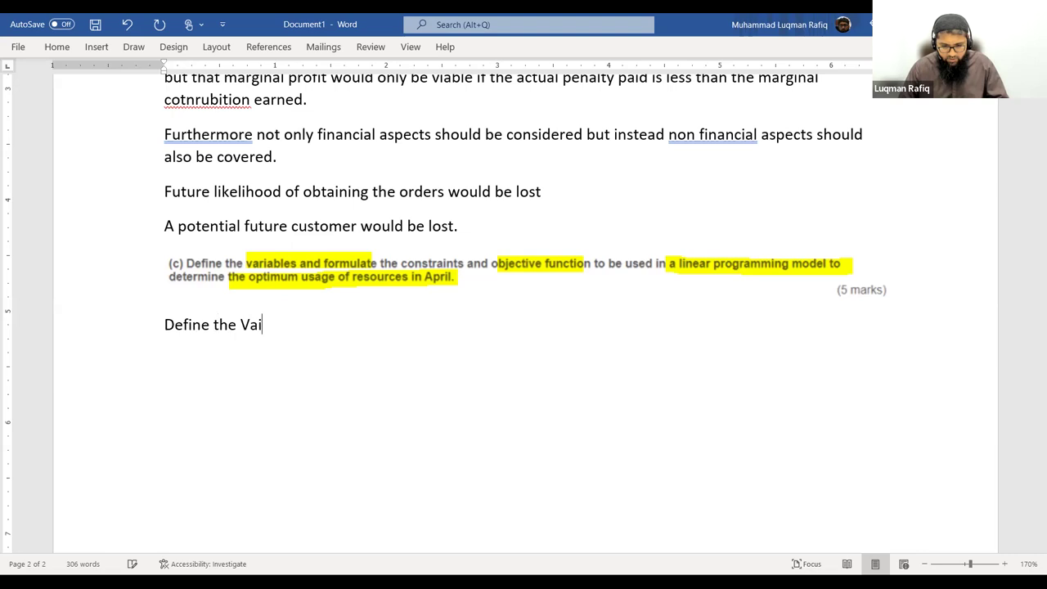
{"action": "type", "text": "le"}
{"action": "key", "text": "BackSpace"}
{"action": "key", "text": "BackSpace"}
{"action": "key", "text": "BackSpace"}
{"action": "type", "text": "les:"}
{"action": "key", "text": "Return"}
Add the line "Let:" and begin the first variable definition below it with "S= # of Sp"
{"action": "type", "text": "Let:"}
{"action": "key", "text": "Return"}
{"action": "type", "text": "S"}
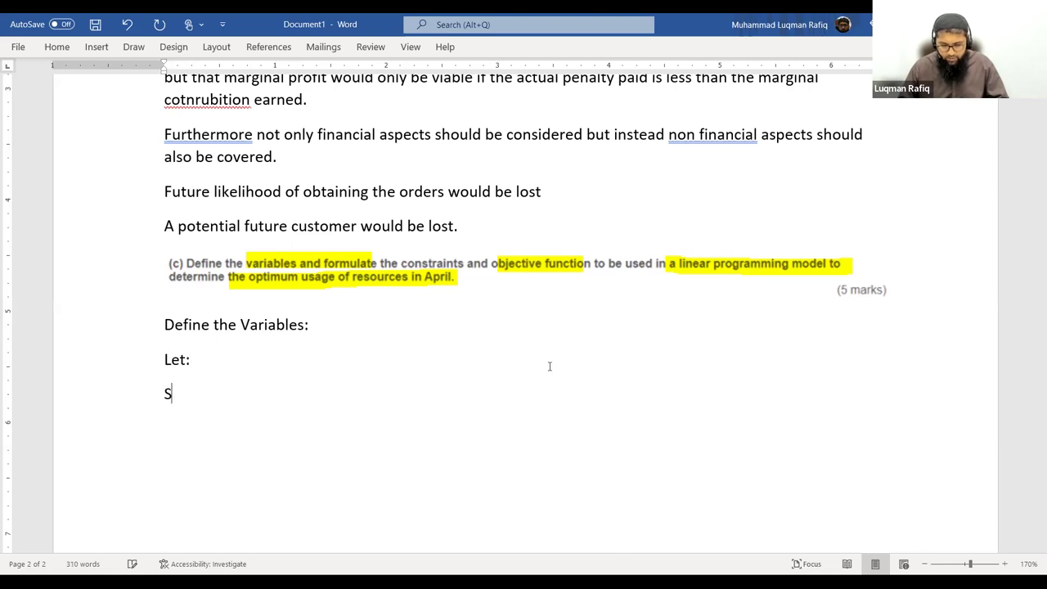
{"action": "type", "text": "= # of Sp"}
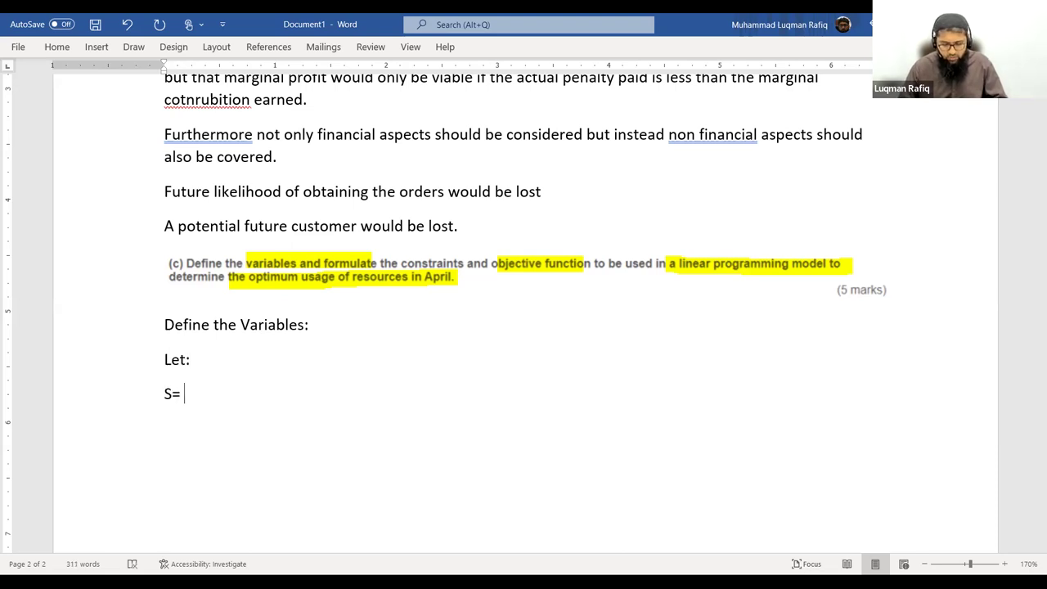